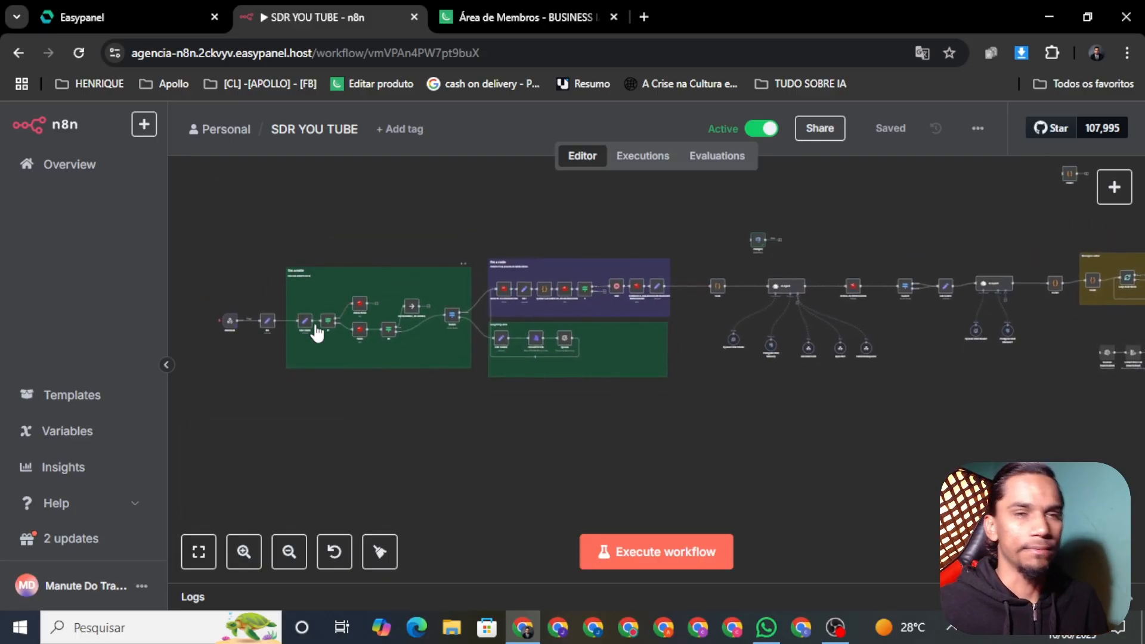
Zoom the canvas and box-select the green group and the message and audio group nodes
scroll(352, 325, "up", 5)
scroll(471, 428, "up", 1)
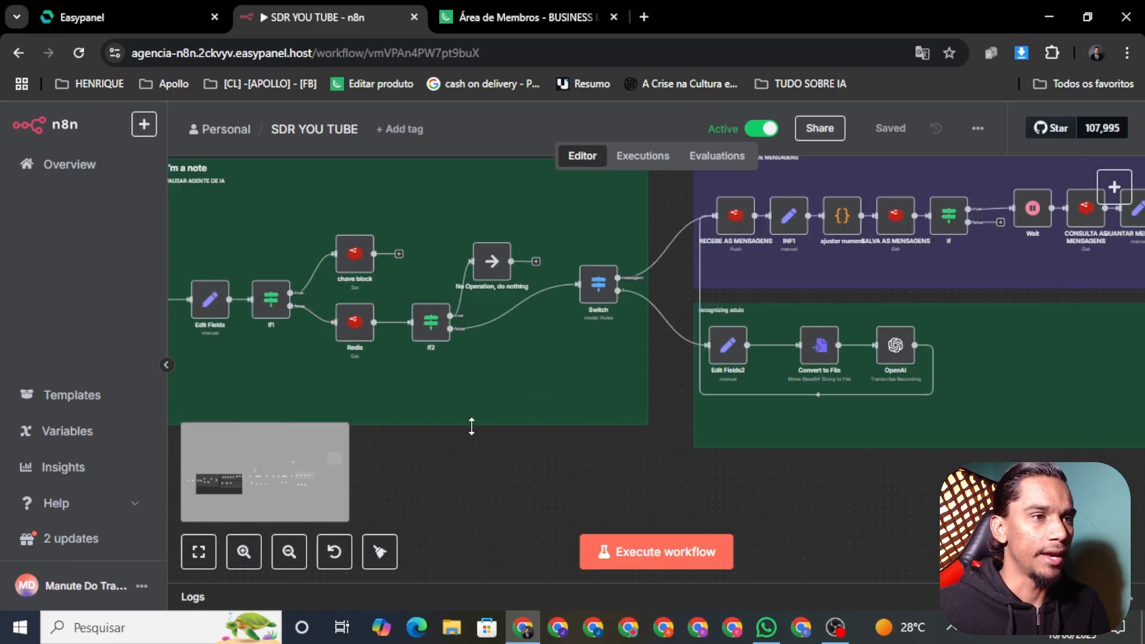
scroll(524, 440, "down", 1)
left_click_drag(179, 170, 643, 453)
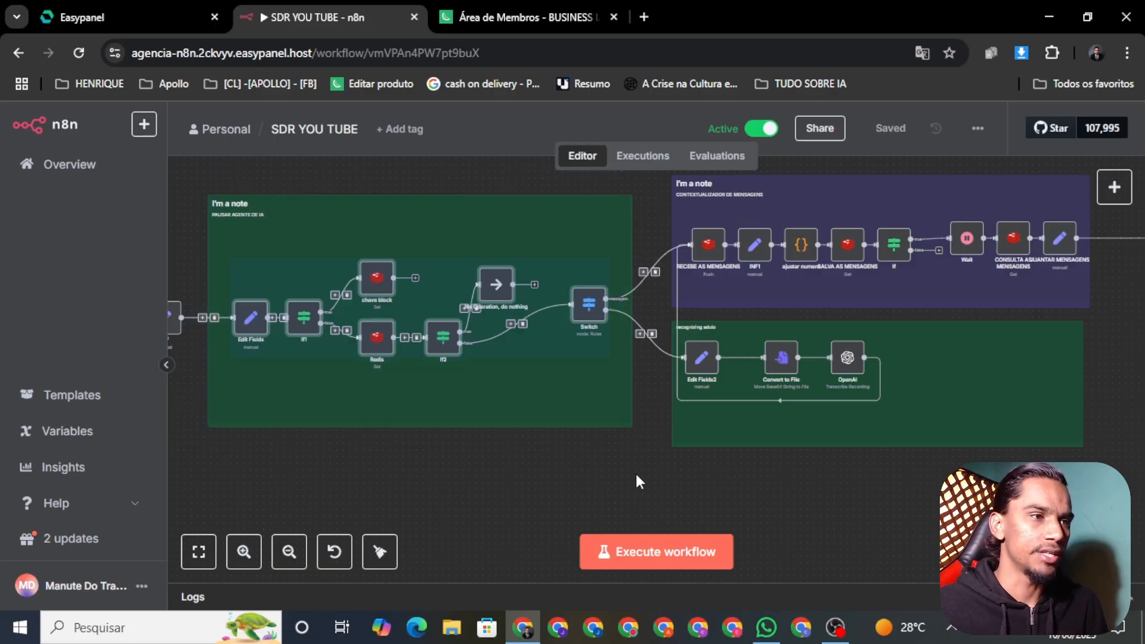
left_click_drag(909, 513, 805, 477)
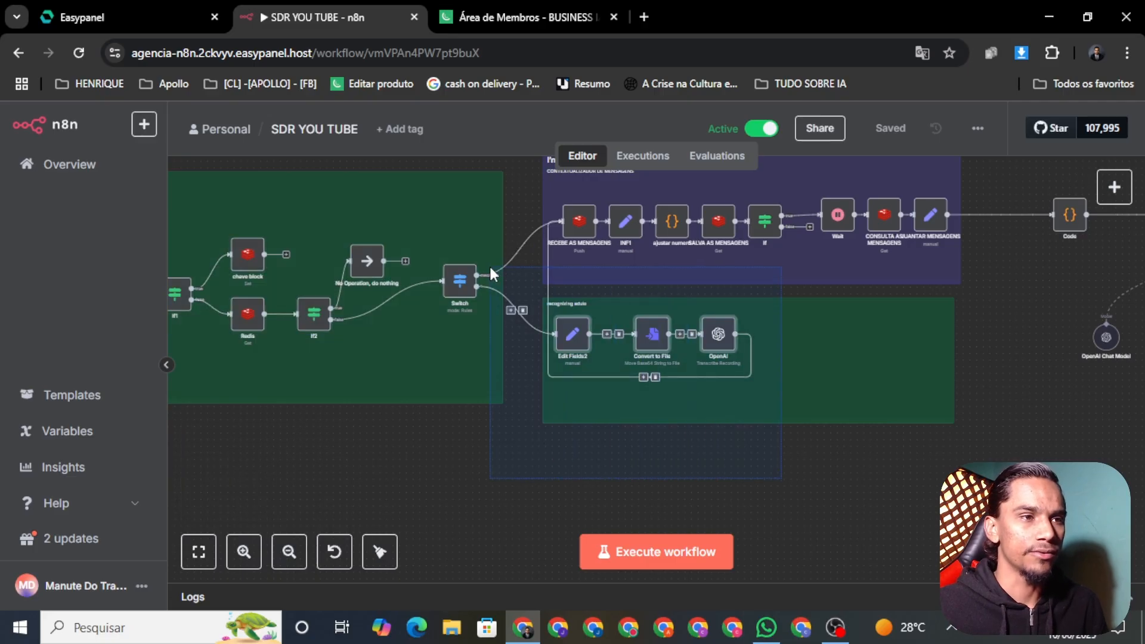
scroll(778, 514, "up", 3)
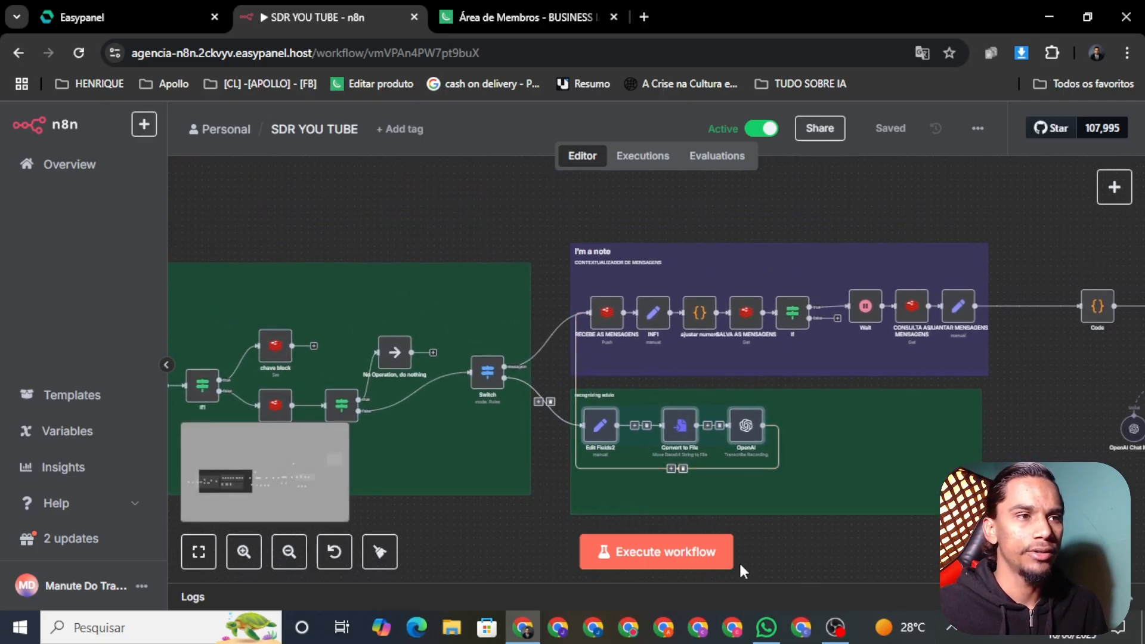
left_click_drag(915, 278, 1007, 359)
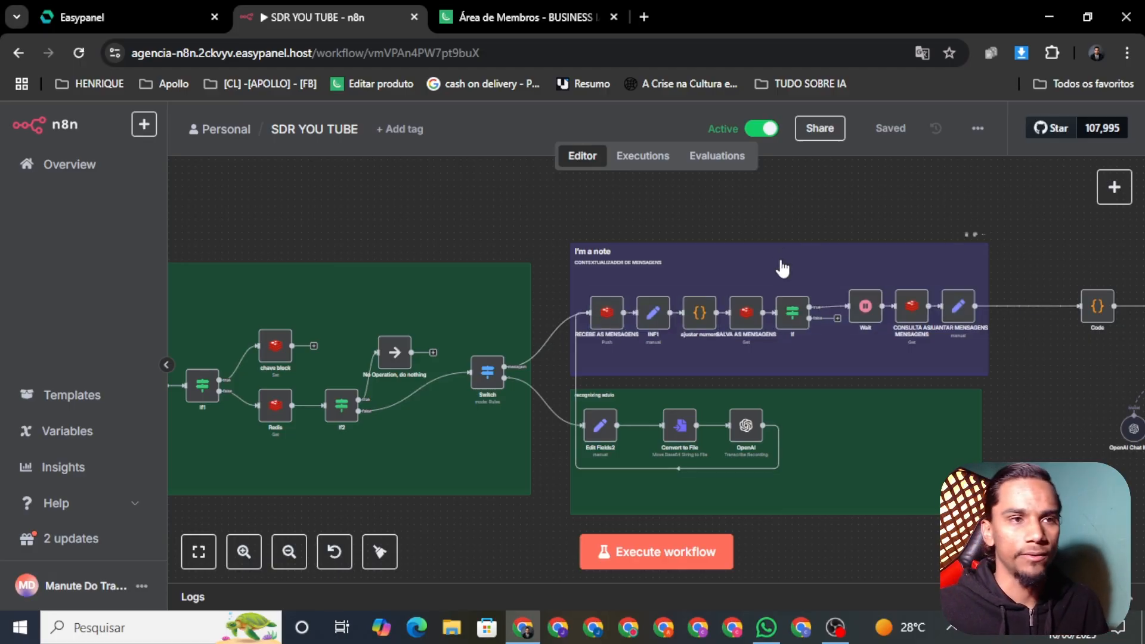
right_click(863, 322)
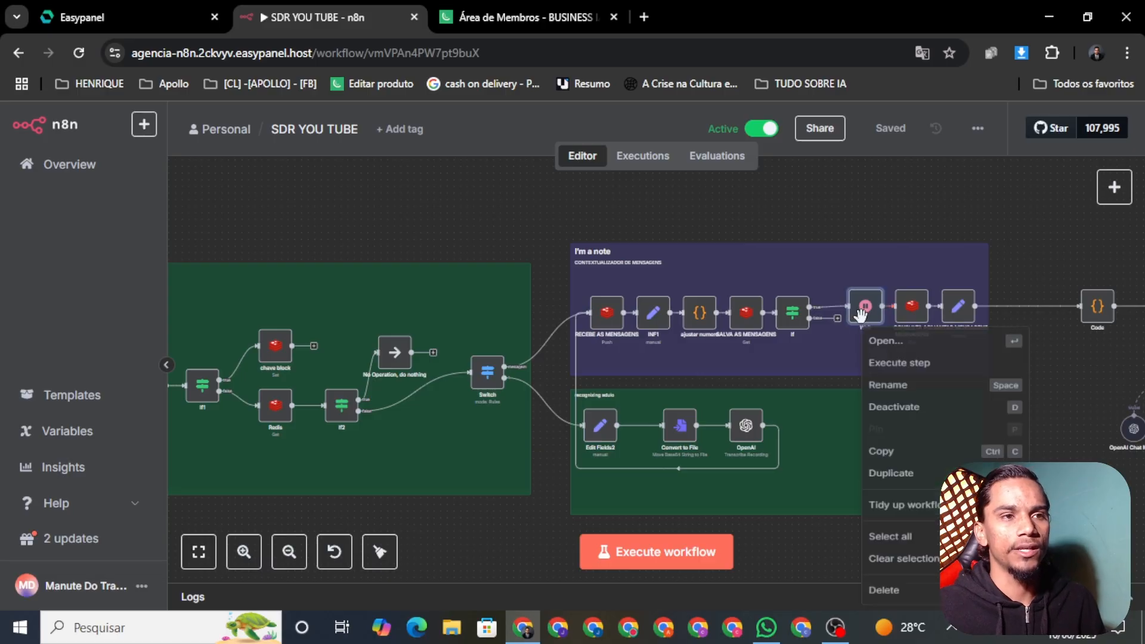
left_click(887, 343)
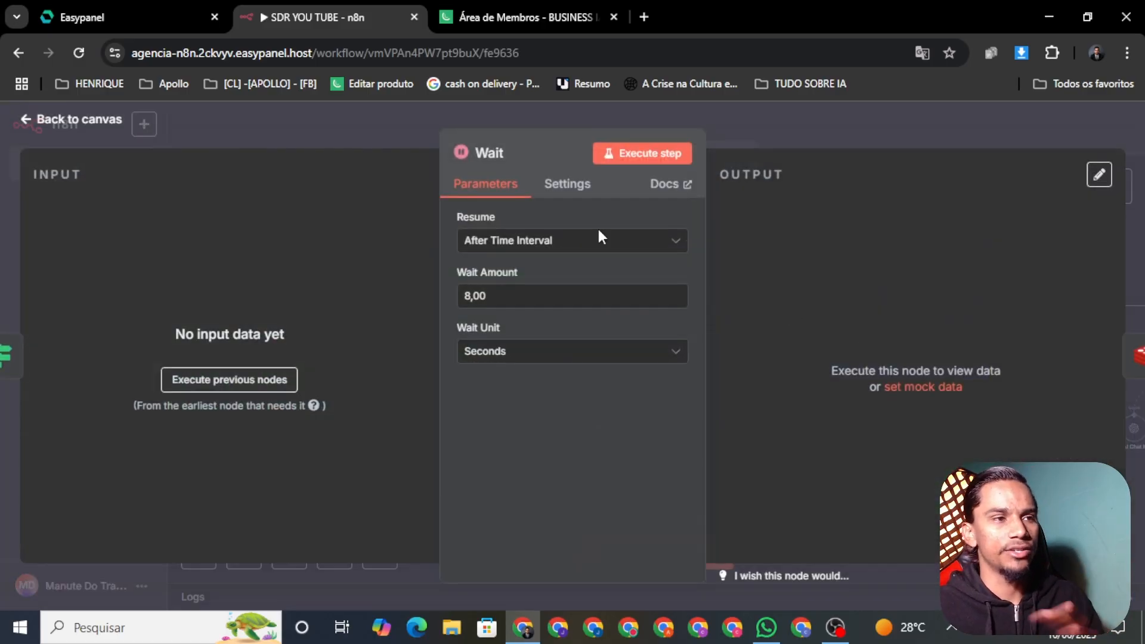
left_click(534, 297)
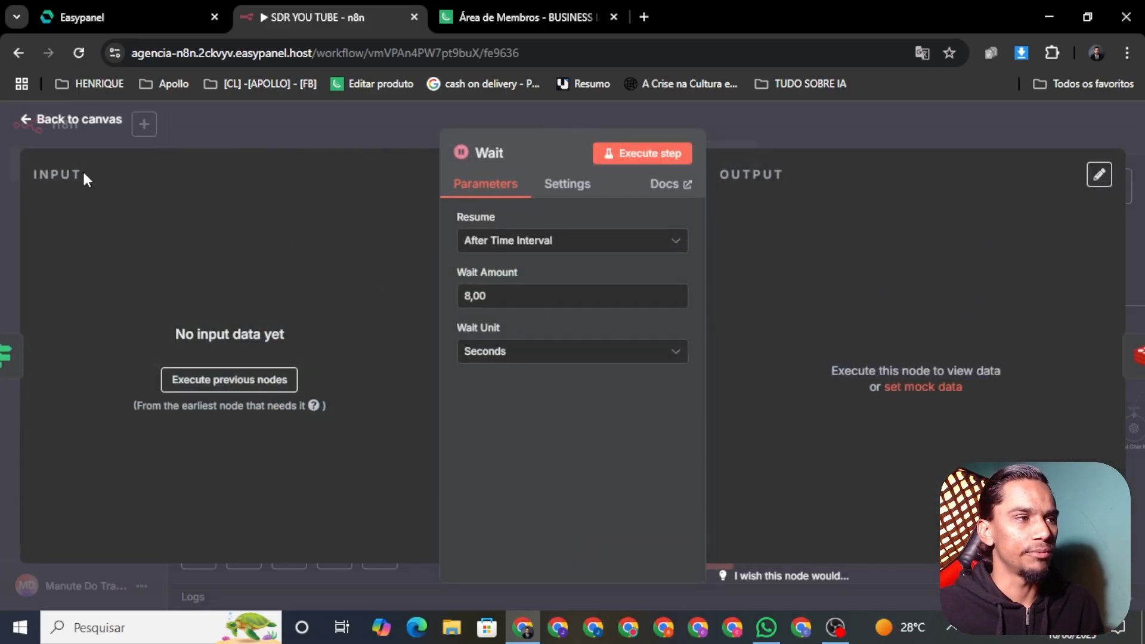
left_click(66, 124)
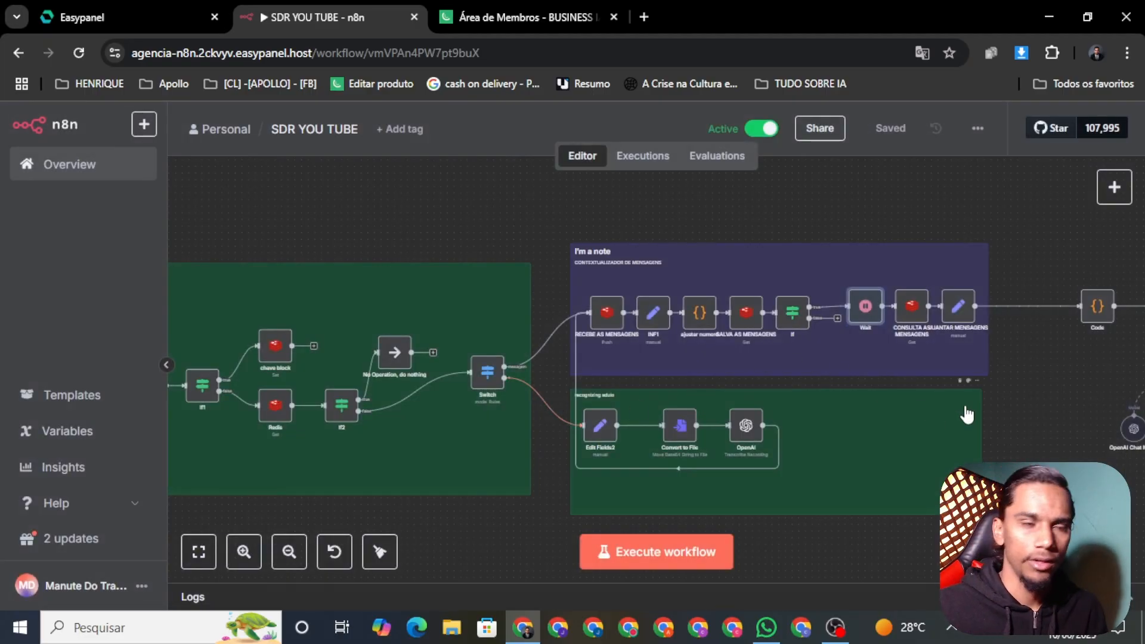
left_click_drag(993, 400, 566, 401)
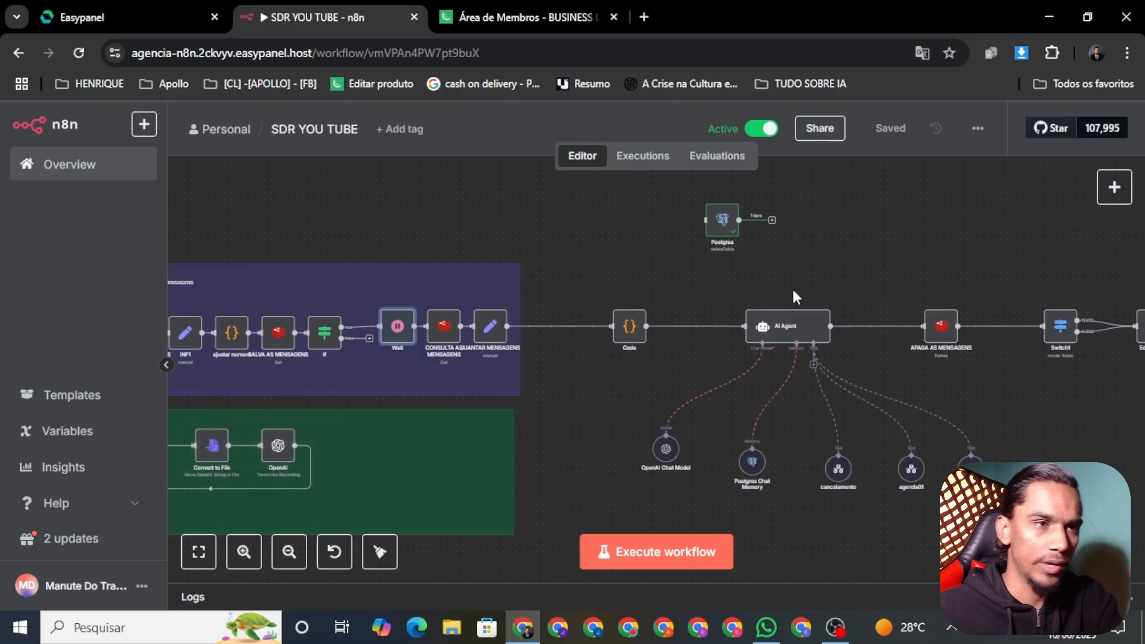
left_click_drag(664, 466, 590, 383)
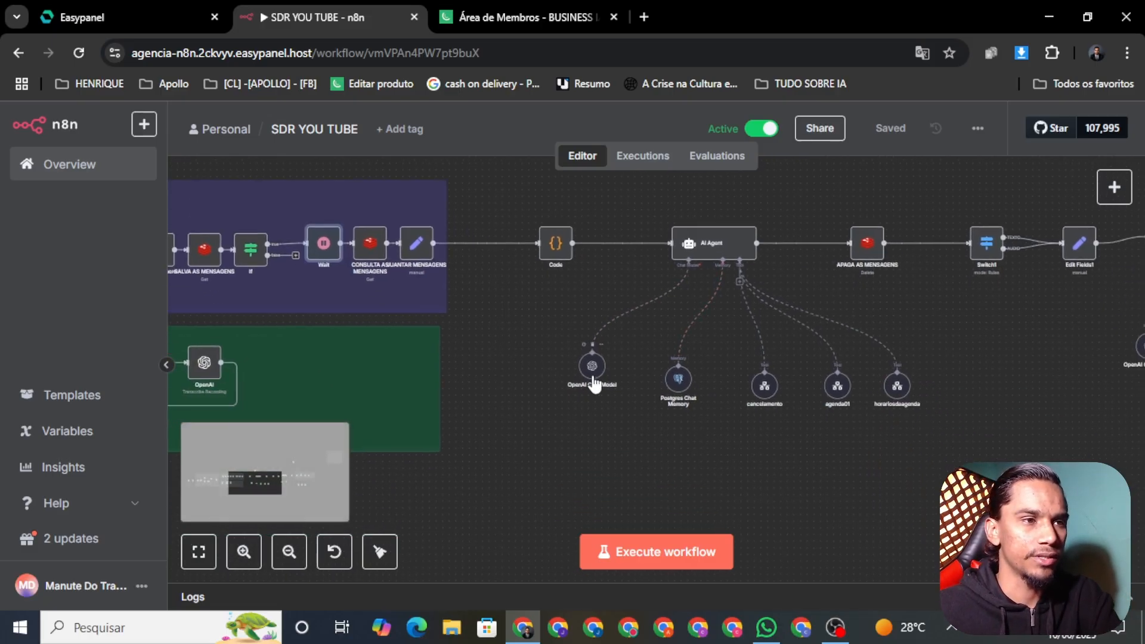
right_click(592, 382)
left_click(627, 404)
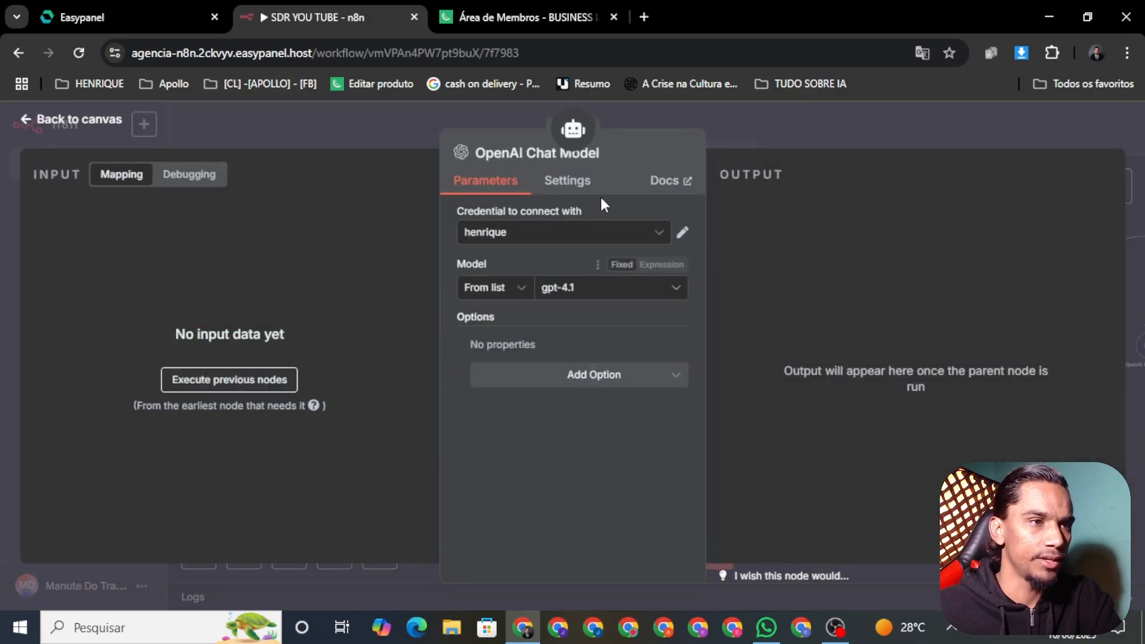
left_click(42, 123)
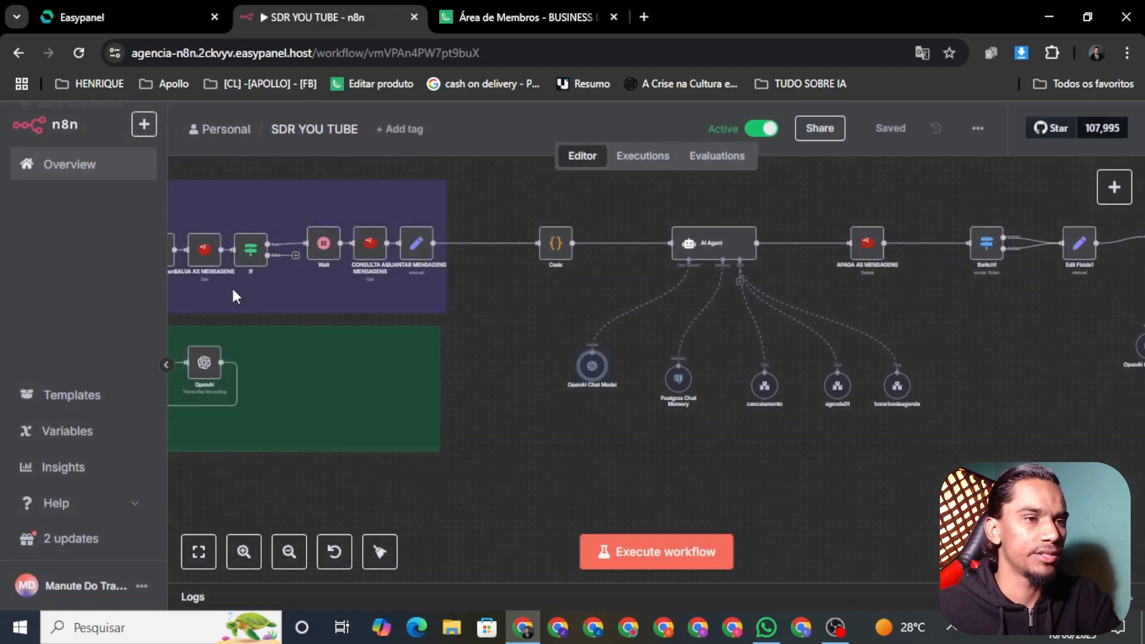
left_click_drag(869, 452, 709, 421)
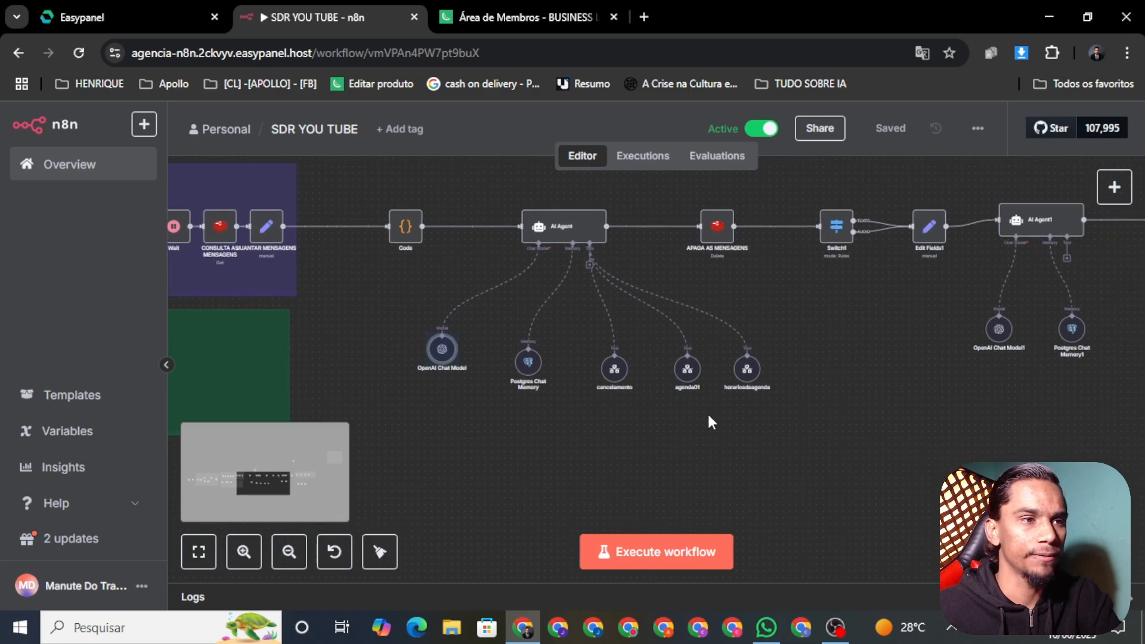
scroll(611, 359, "up", 5)
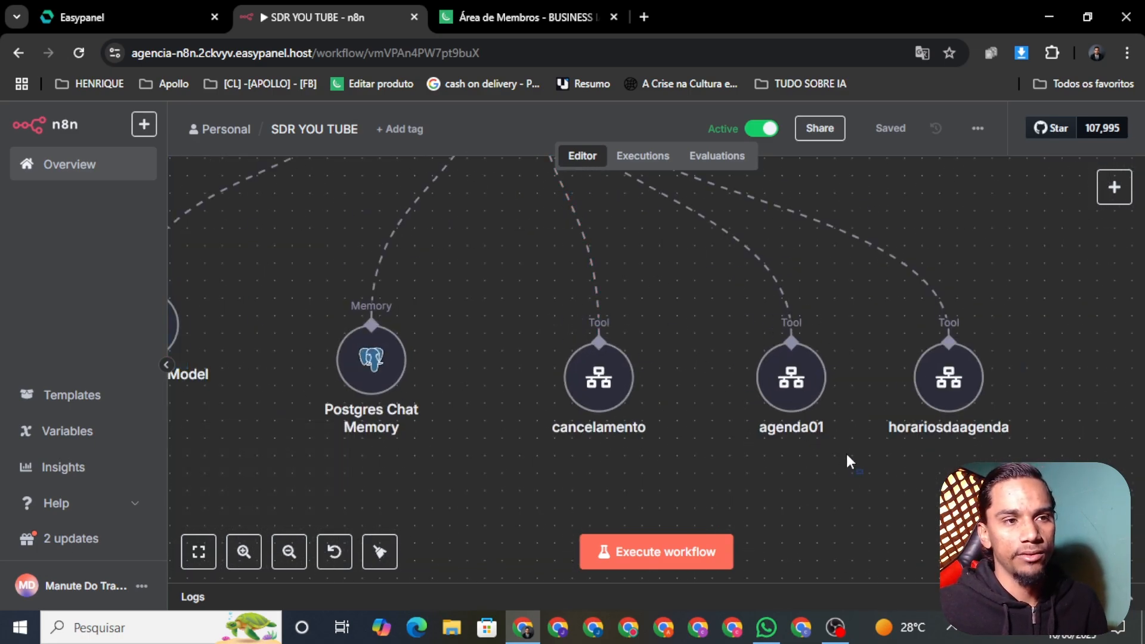
left_click_drag(862, 473, 696, 315)
left_click_drag(1074, 452, 902, 313)
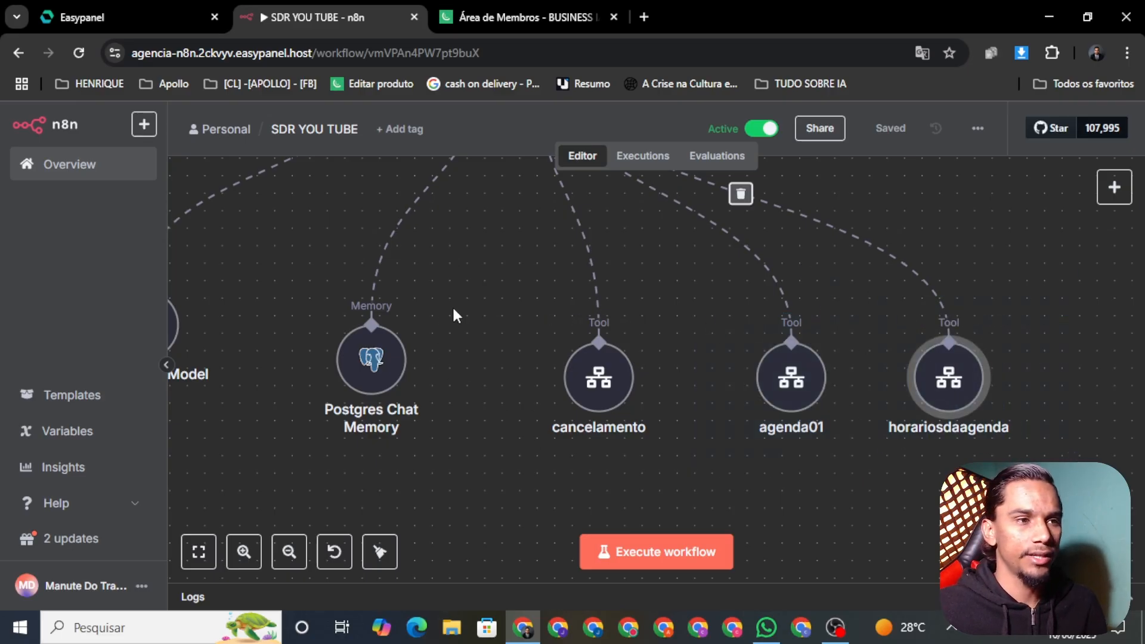
left_click_drag(488, 285, 705, 443)
scroll(771, 487, "up", 5)
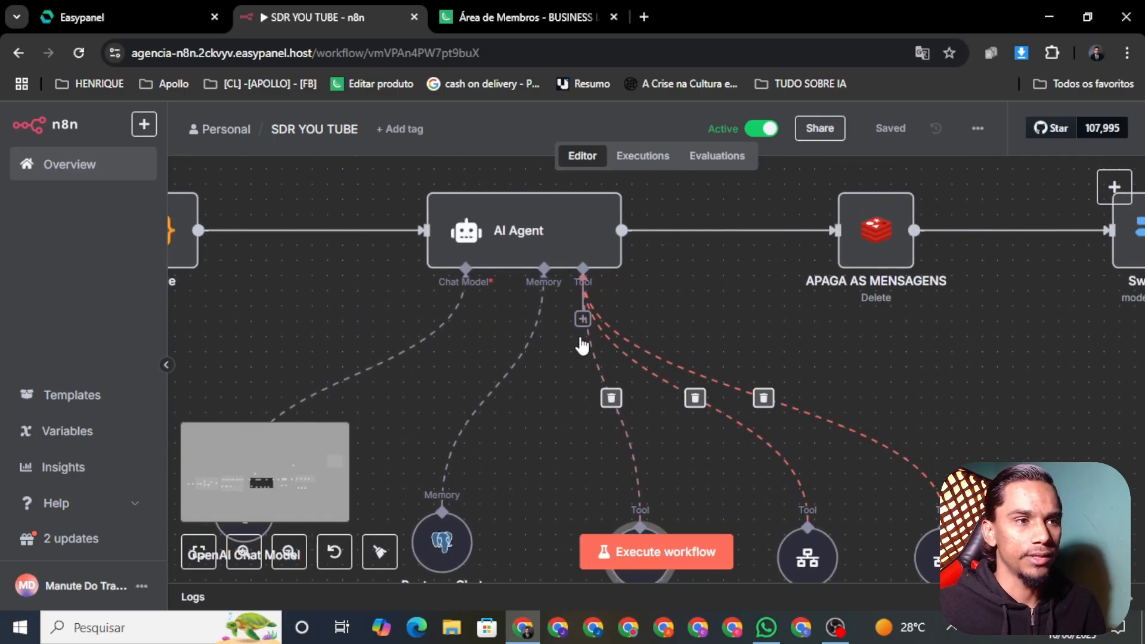
left_click(865, 422)
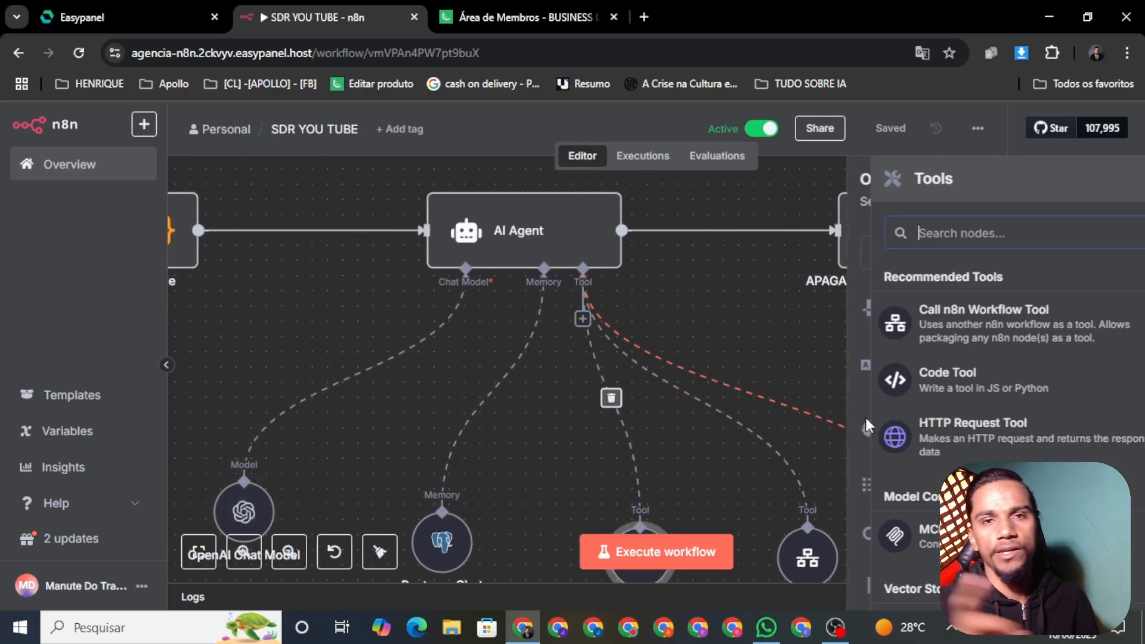
left_click(713, 279)
scroll(775, 358, "right", 3)
scroll(843, 406, "down", 2)
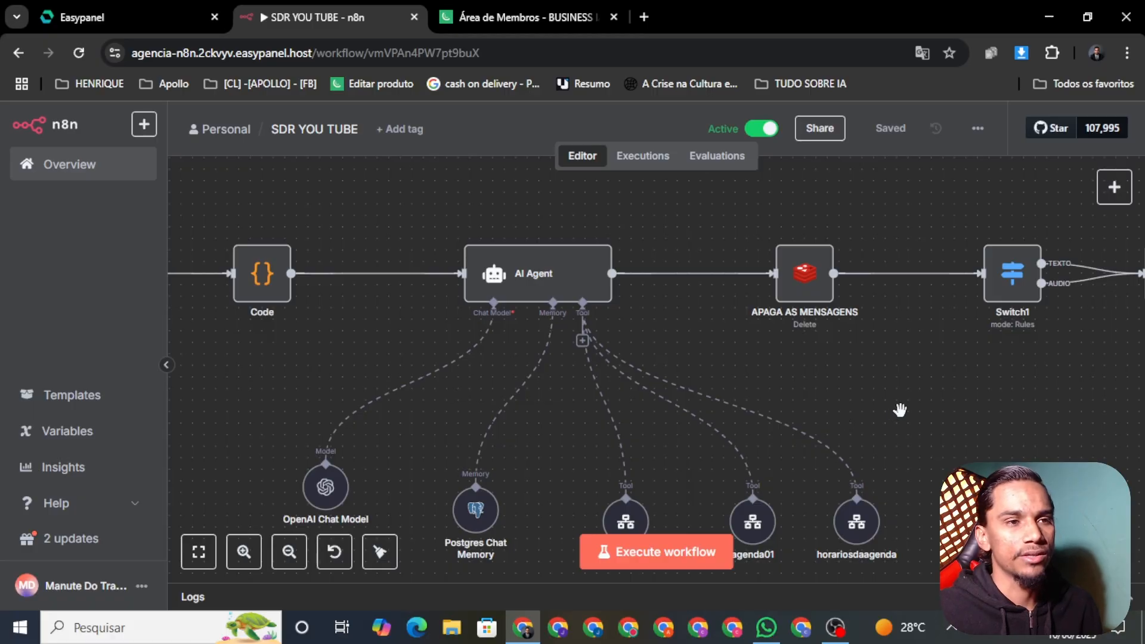
scroll(843, 421, "down", 3)
scroll(775, 466, "up", 2)
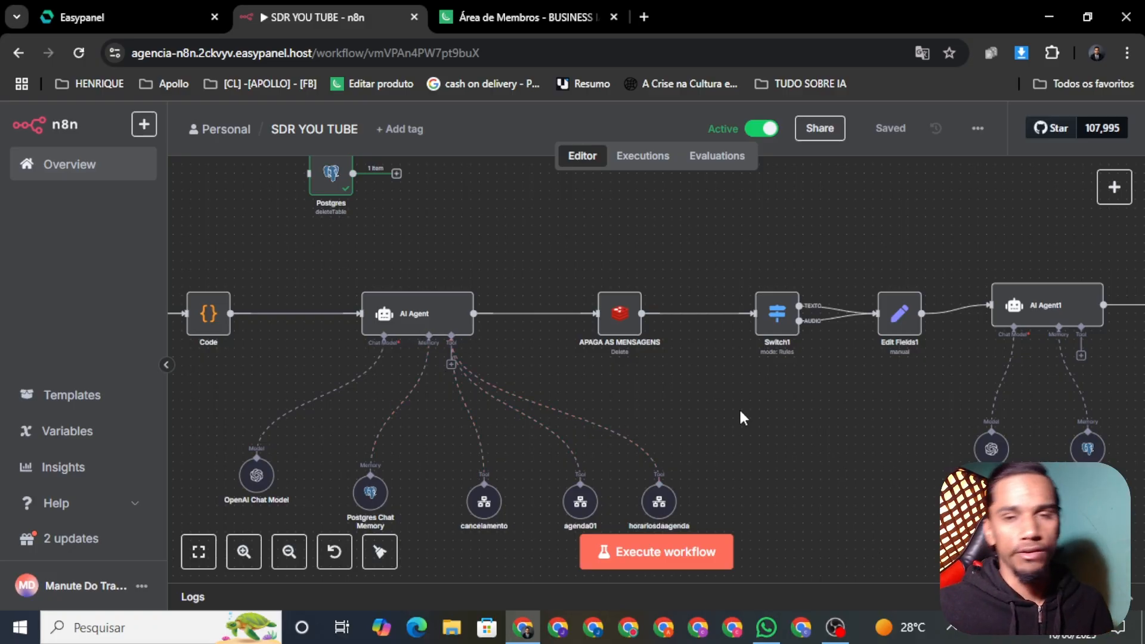
left_click_drag(892, 386, 674, 392)
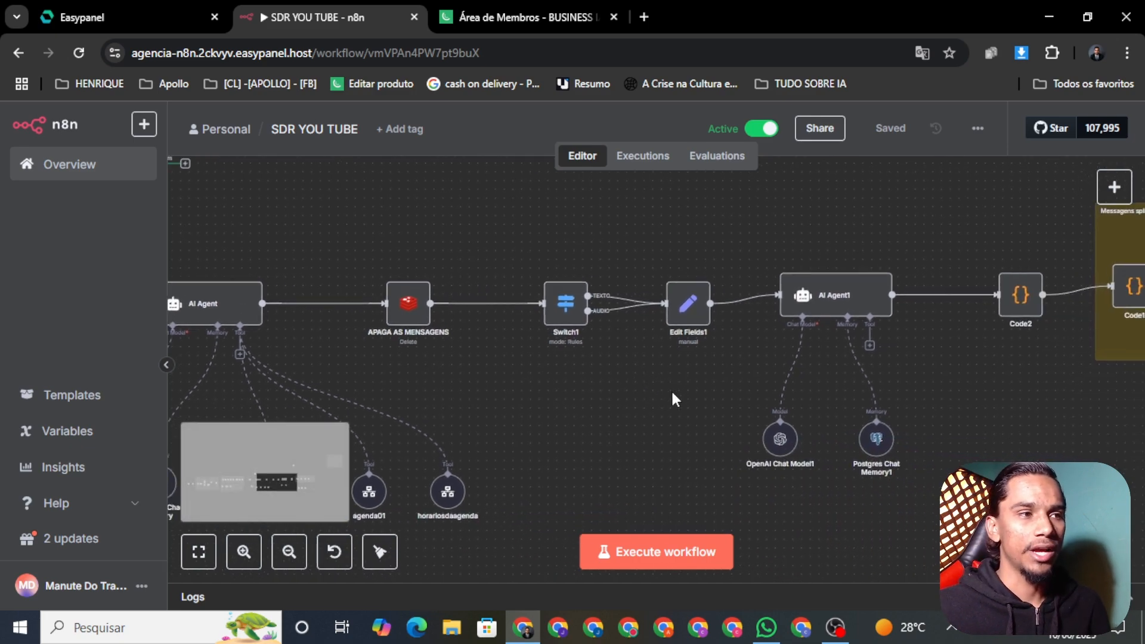
left_click_drag(717, 409, 737, 424)
scroll(644, 426, "up", 3)
scroll(633, 320, "down", 1)
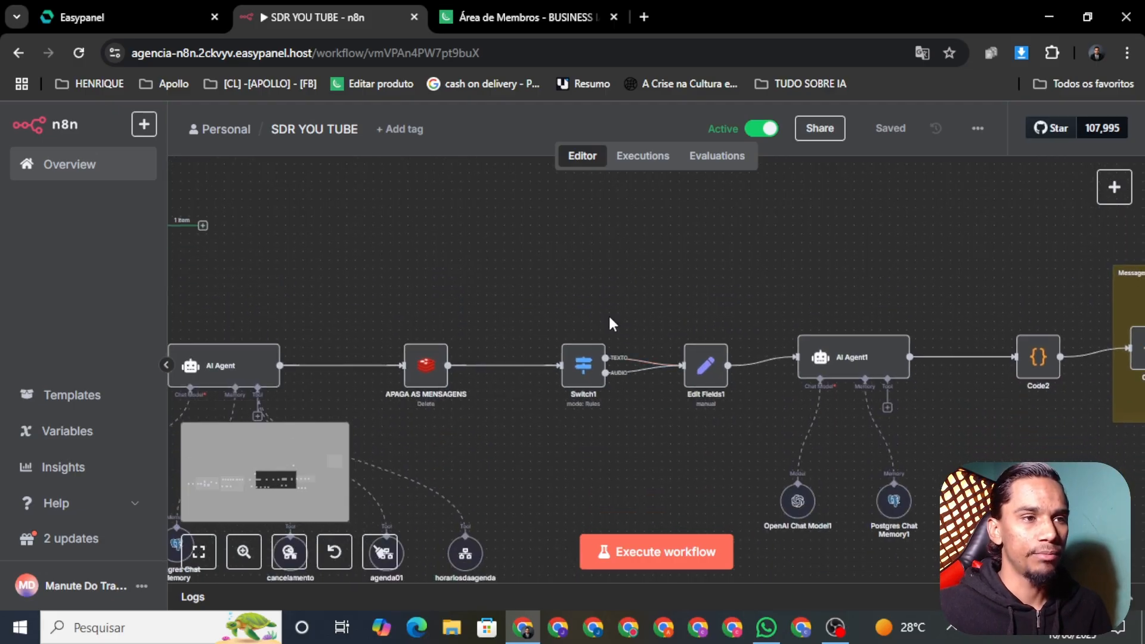
scroll(693, 444, "right", 8)
scroll(693, 444, "down", 4)
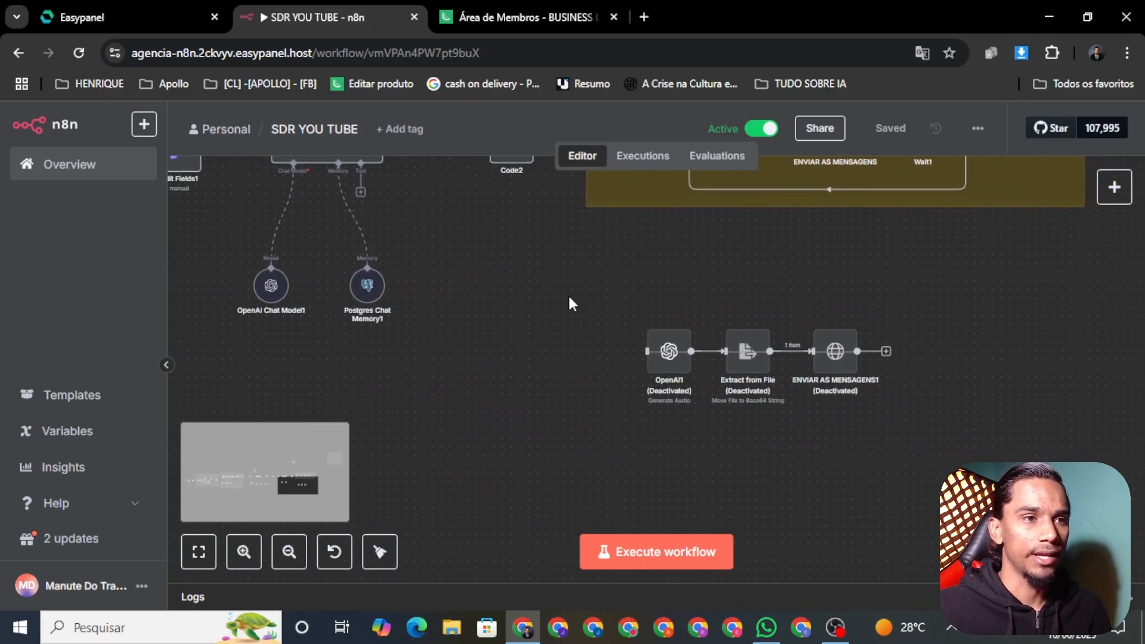
left_click_drag(567, 287, 978, 430)
left_click_drag(517, 427, 777, 518)
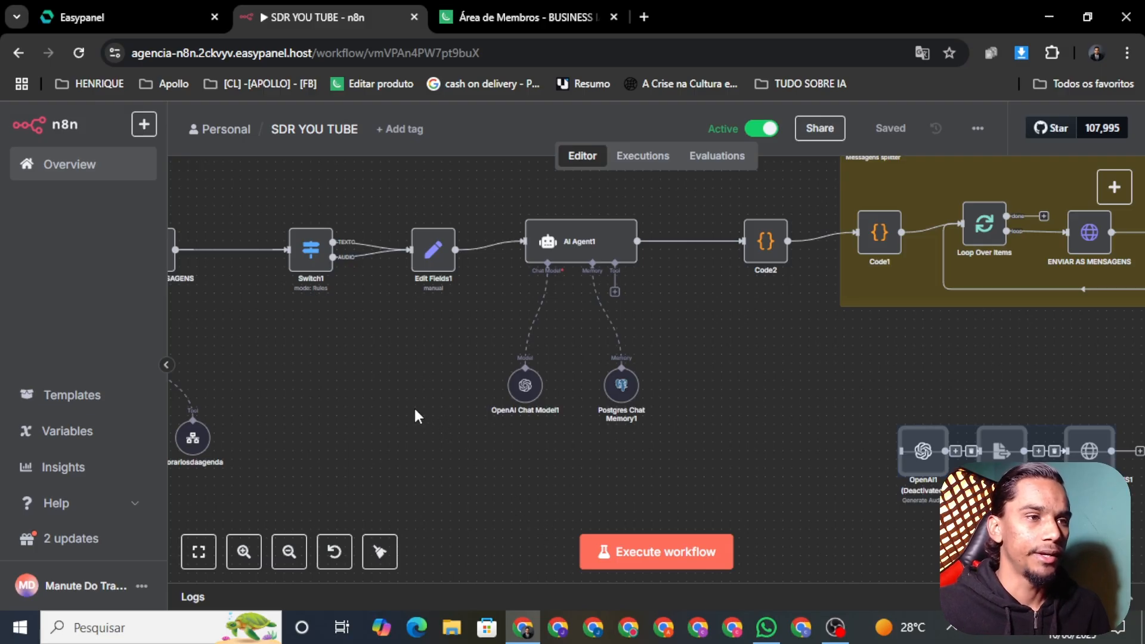
left_click_drag(419, 421, 452, 448)
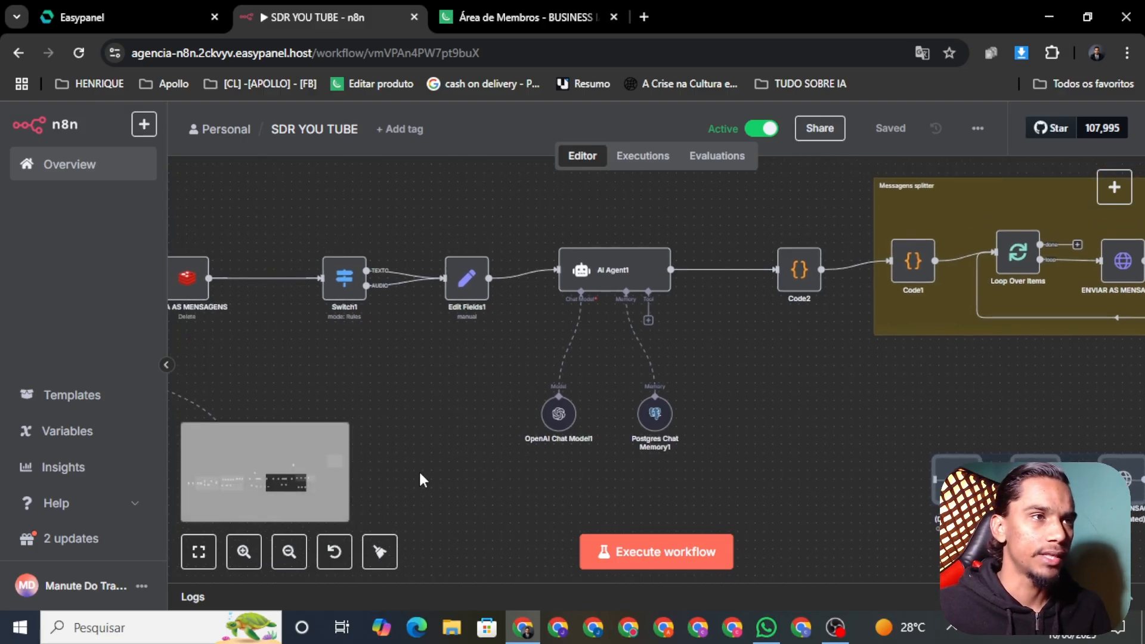
Switch to the 'Área de Membros - BUSINESS IA' tab and scroll through its course cards
left_click(529, 14)
scroll(244, 387, "down", 3)
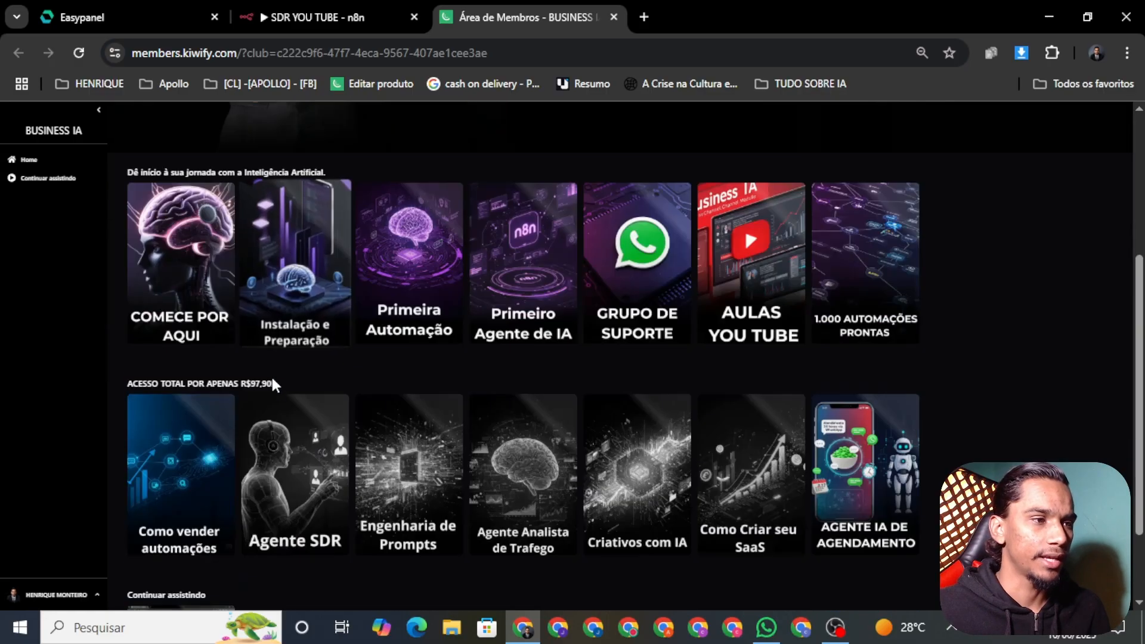
scroll(374, 486, "up", 3)
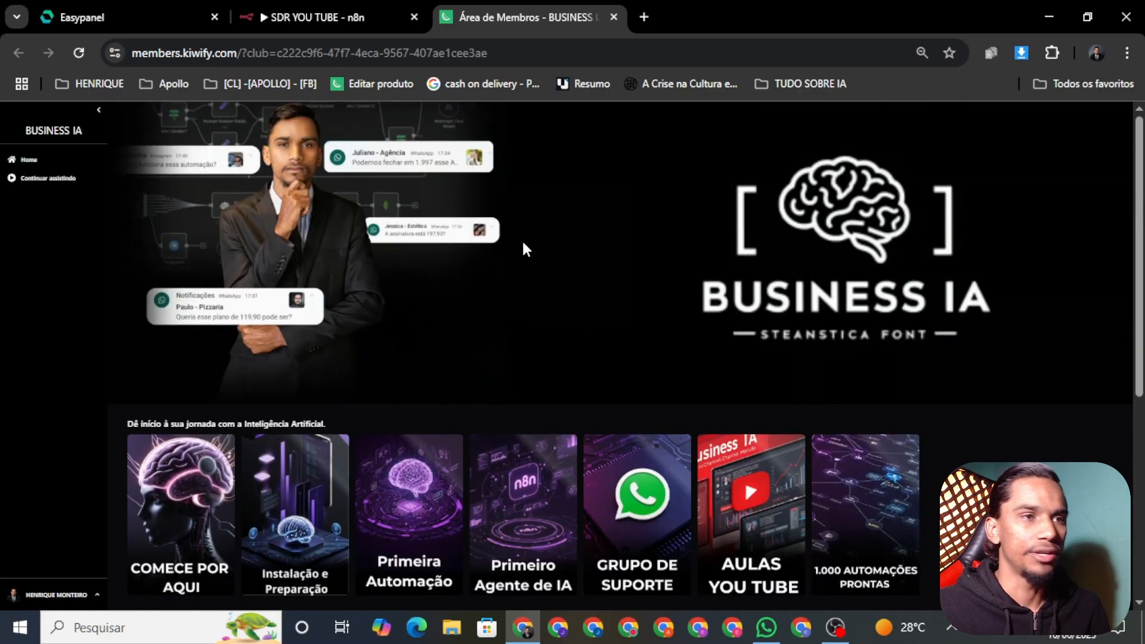
scroll(521, 238, "down", 3)
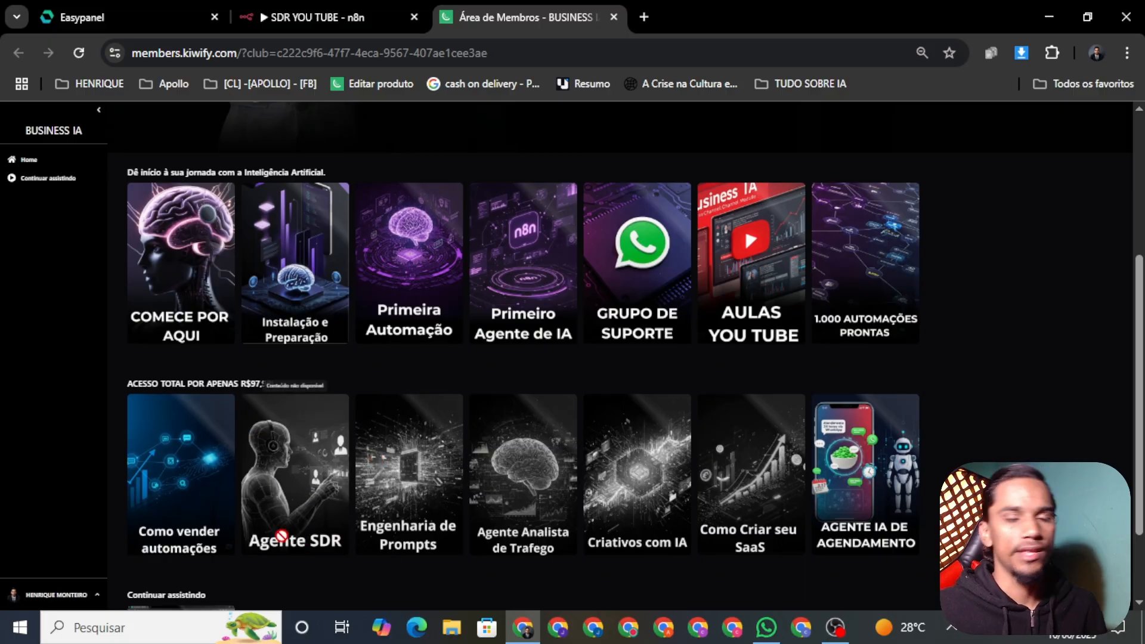
scroll(281, 536, "down", 2)
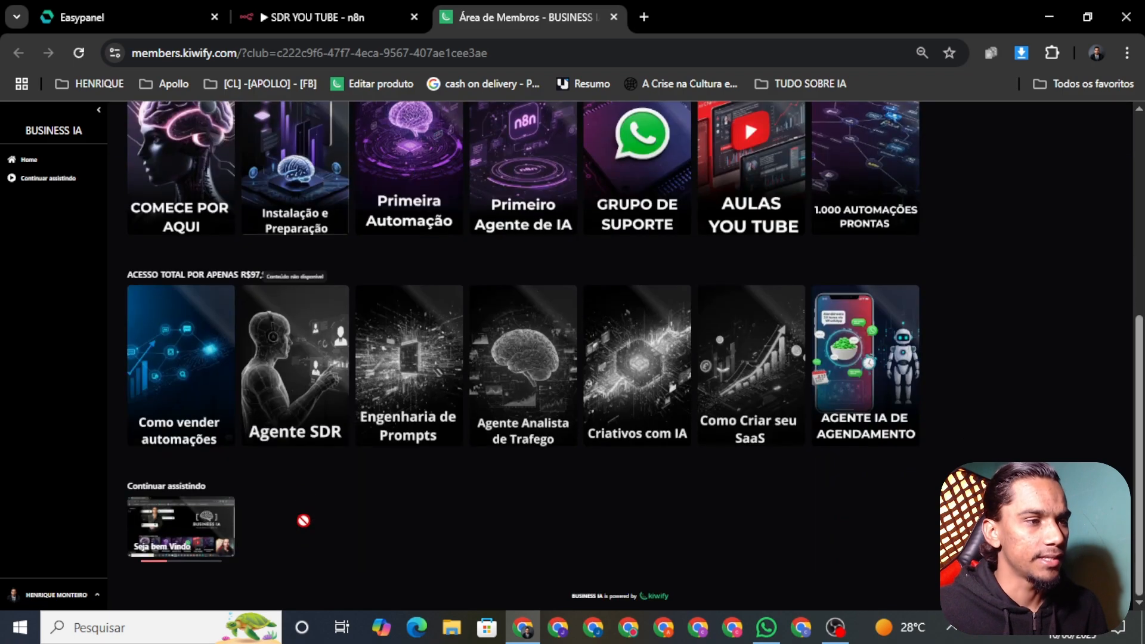
scroll(304, 519, "up", 6)
Pan the SDR YOU TUBE canvas and box-select the Messagens splitter group to review it
left_click(358, 17)
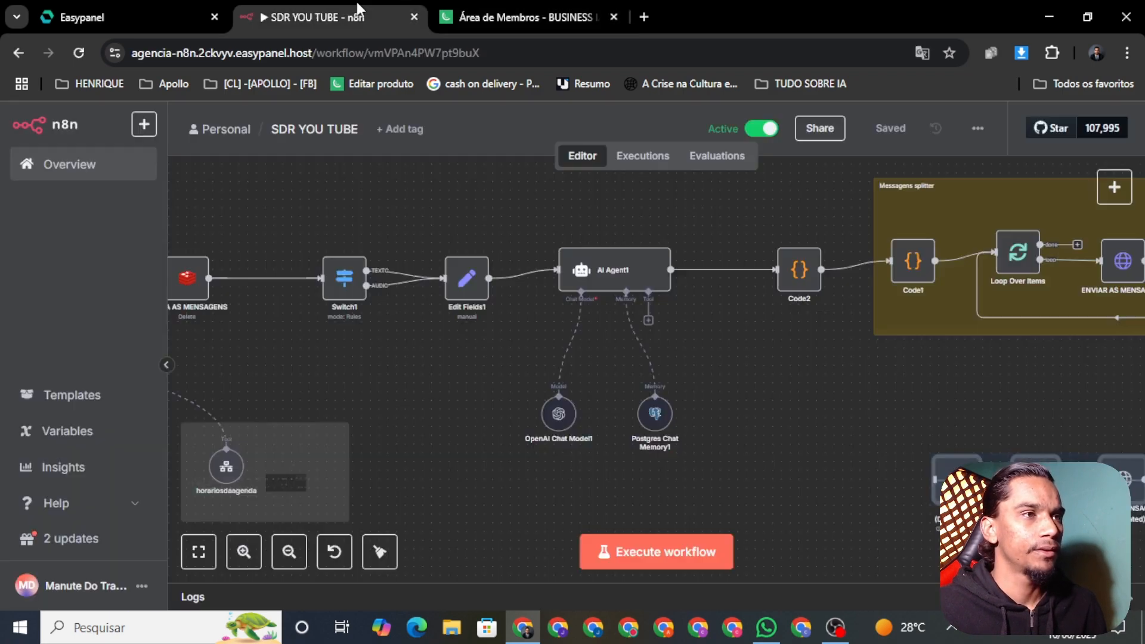
scroll(849, 422, "right", 5)
scroll(850, 422, "up", 1)
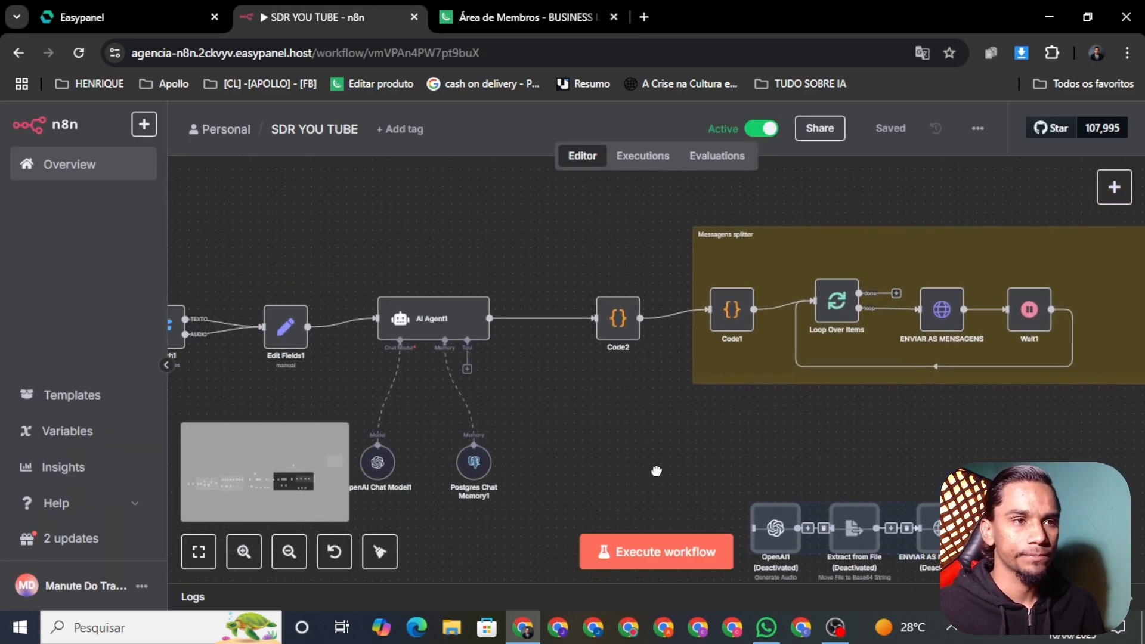
left_click_drag(531, 180, 1138, 500)
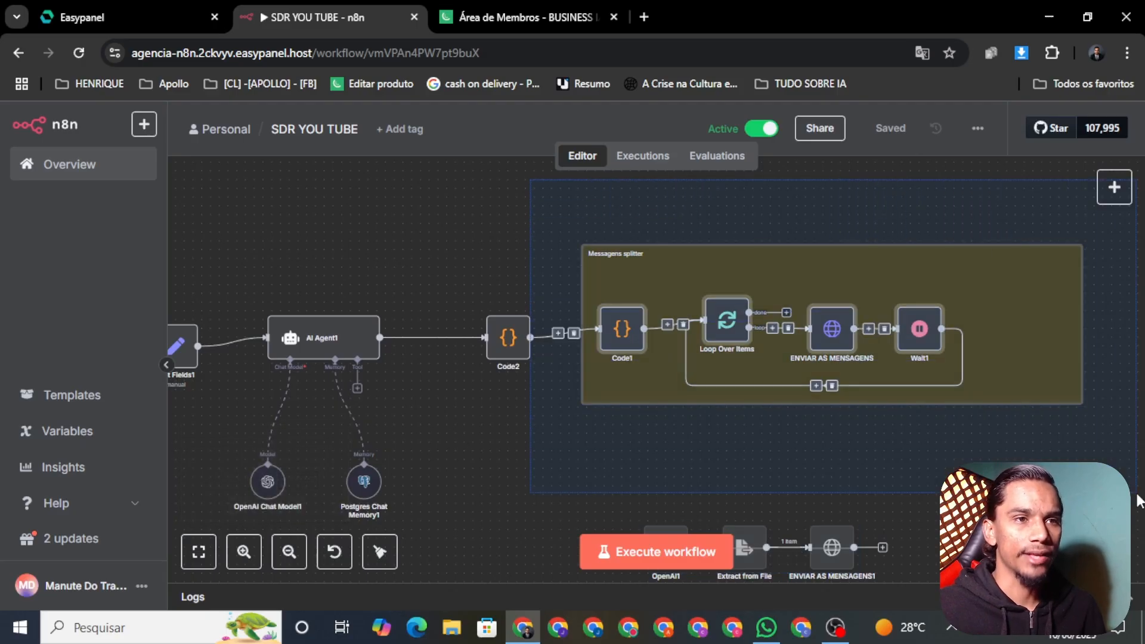
key("Escape")
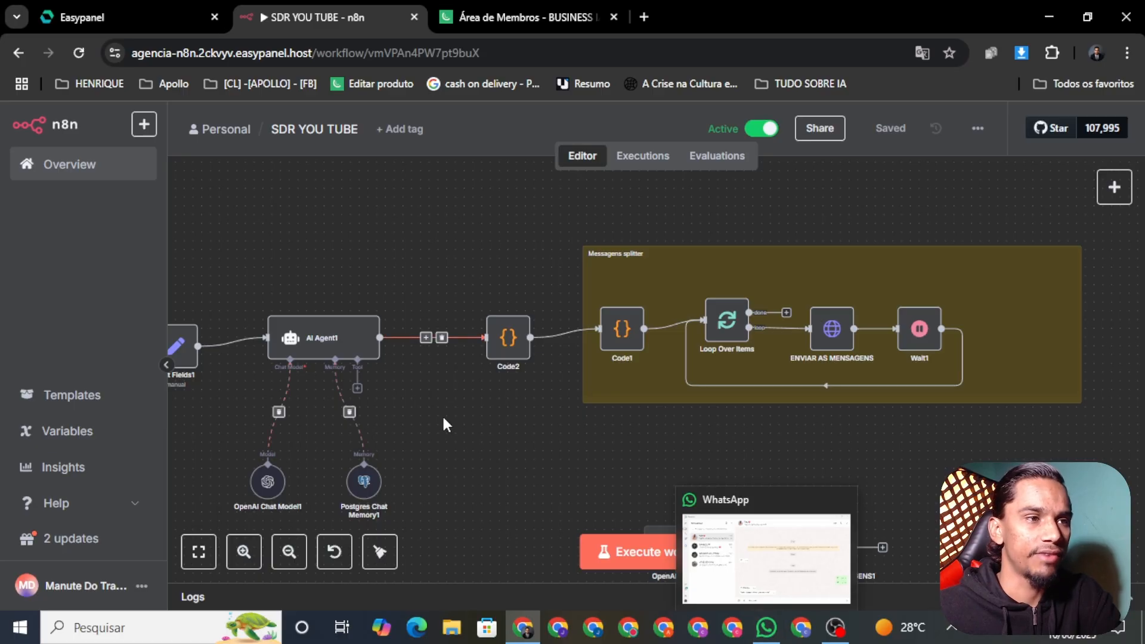
Send 'Oi' in the WhatsApp test chat
left_click(766, 627)
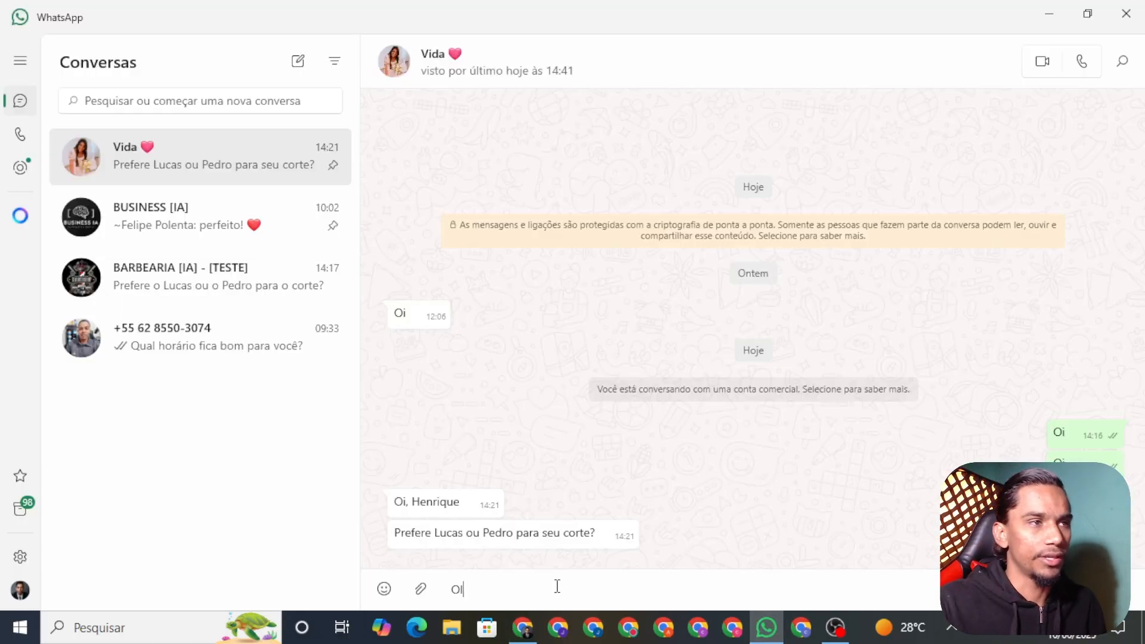
type("Oi")
key("Return")
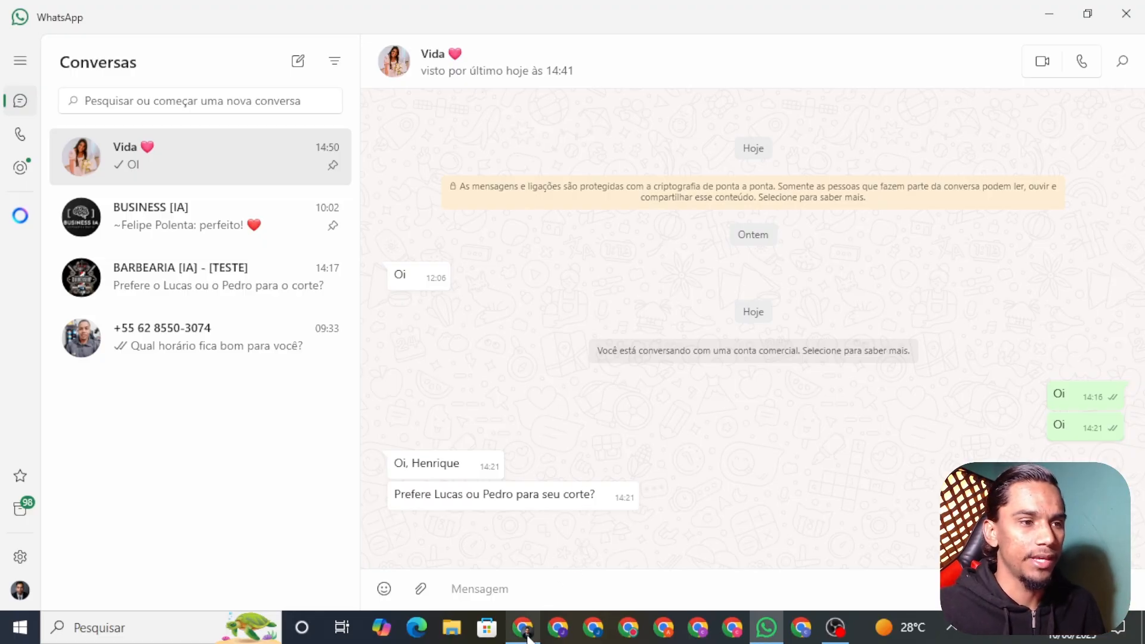
Open the evolutionagencia Evolution API welcome page in a new tab from Easypanel
left_click(522, 627)
left_click(143, 17)
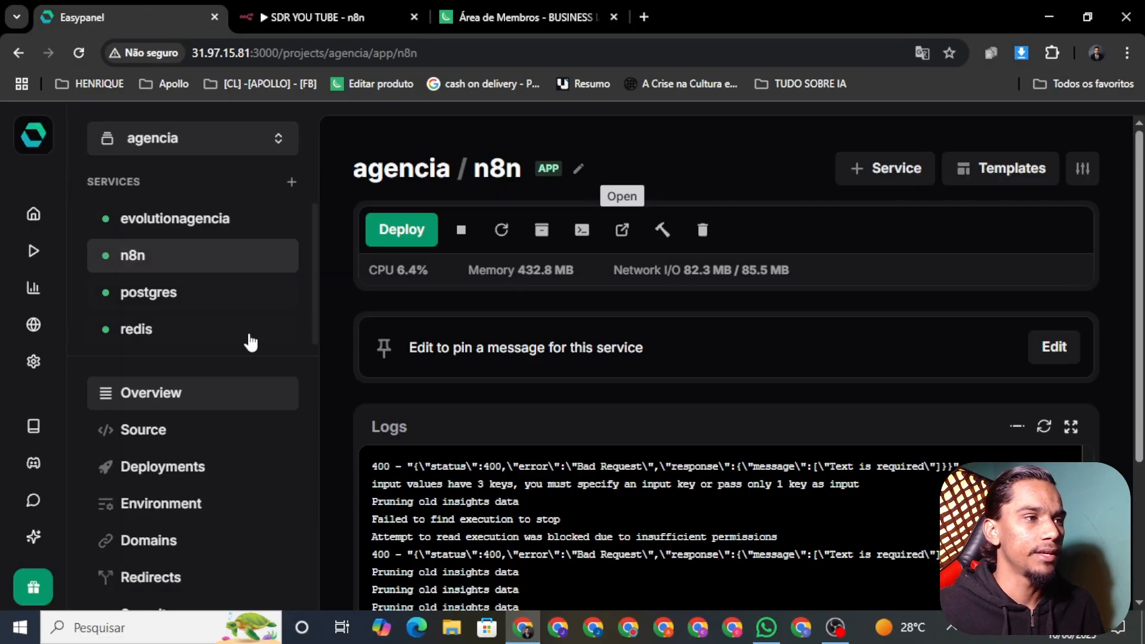
left_click(145, 221)
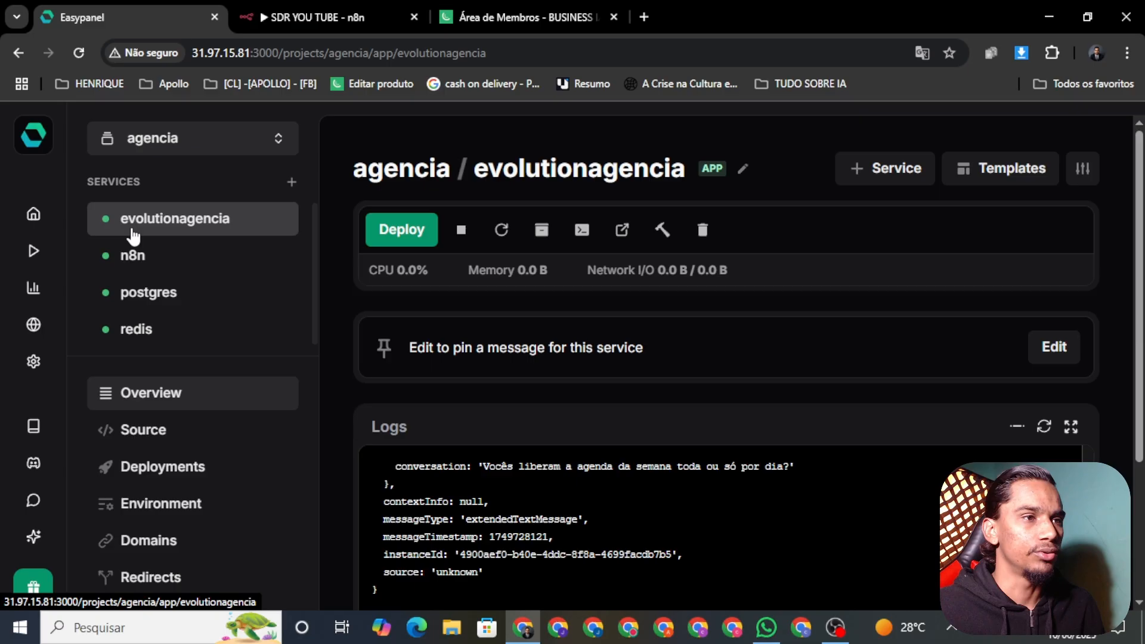
left_click(627, 239)
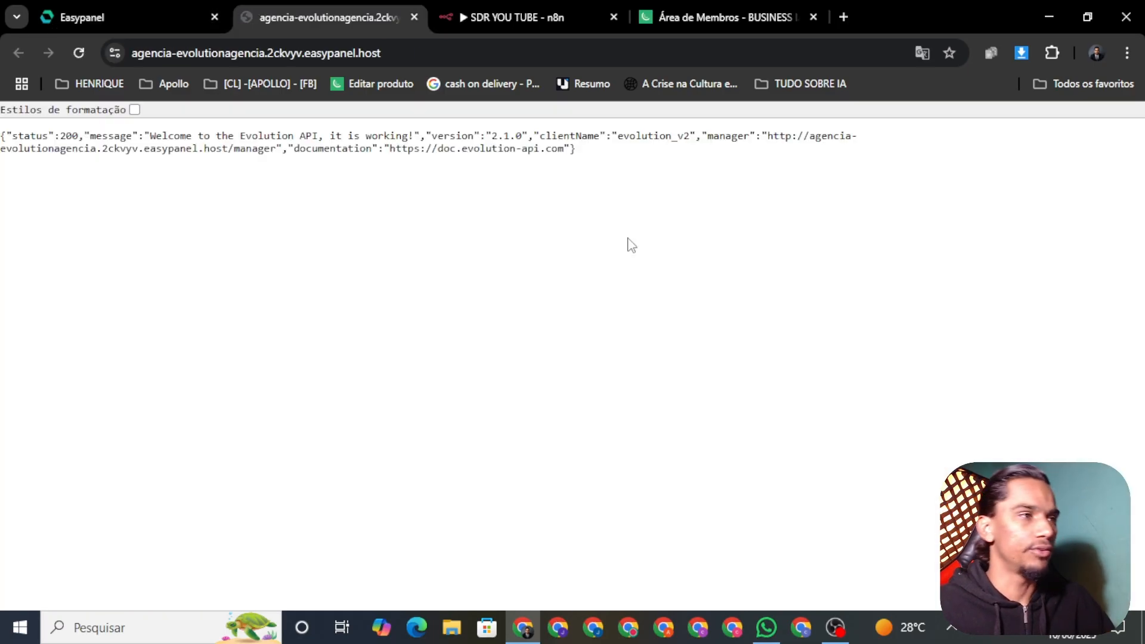
Load Evolution Manager by appending /manager to the URL, then return to the Business IA members area
left_click(320, 56)
left_click(420, 53)
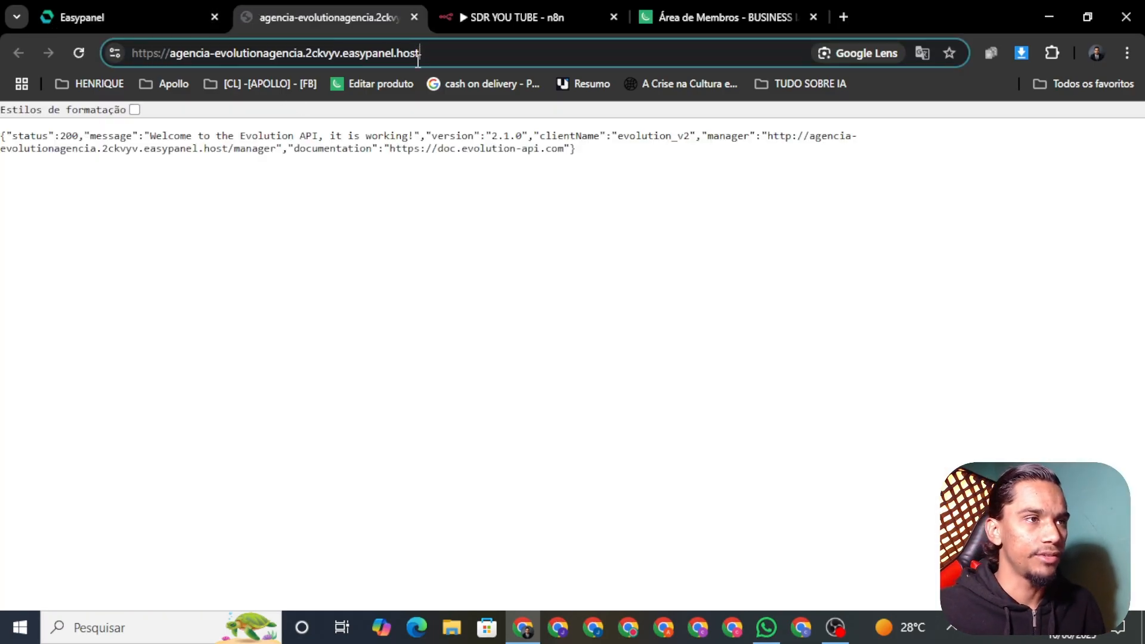
type("/MA")
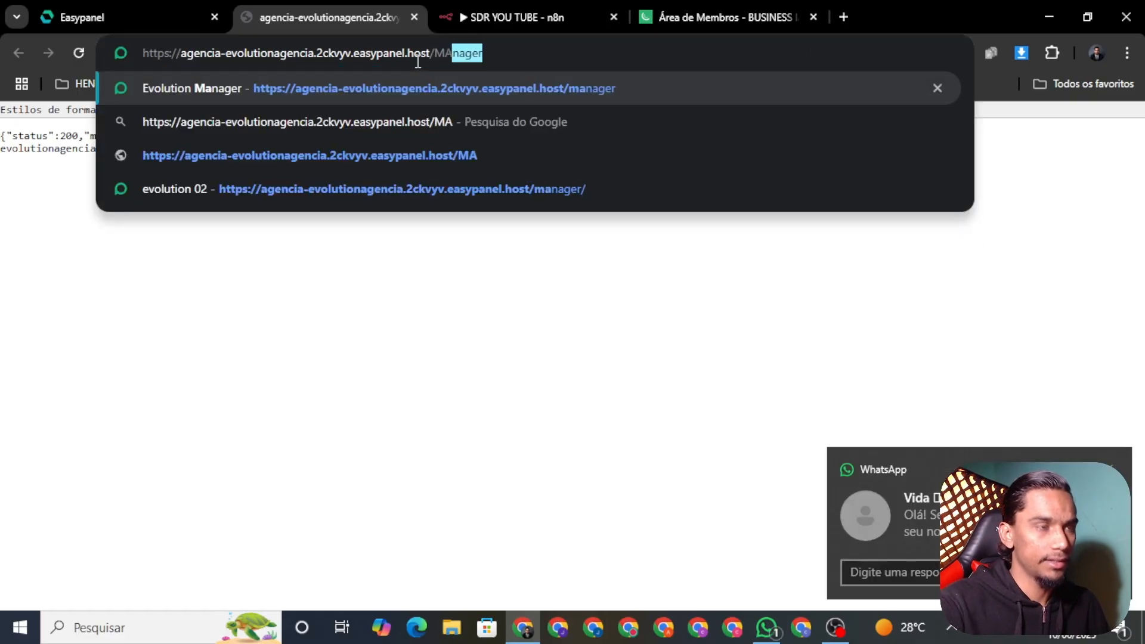
key("Return")
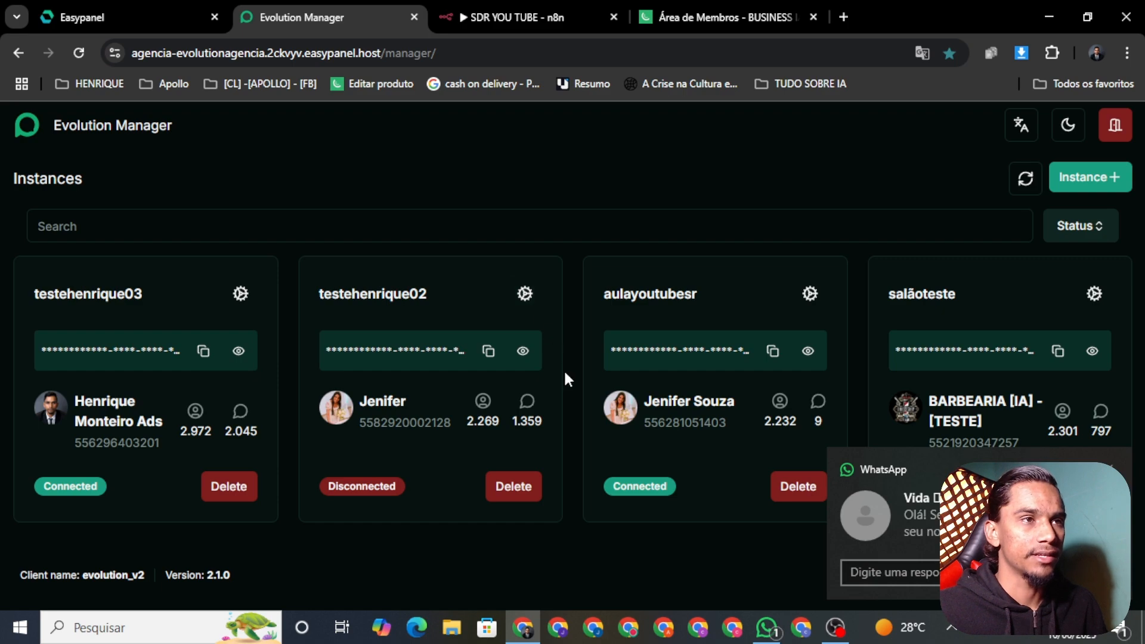
left_click(725, 16)
scroll(447, 394, "down", 1)
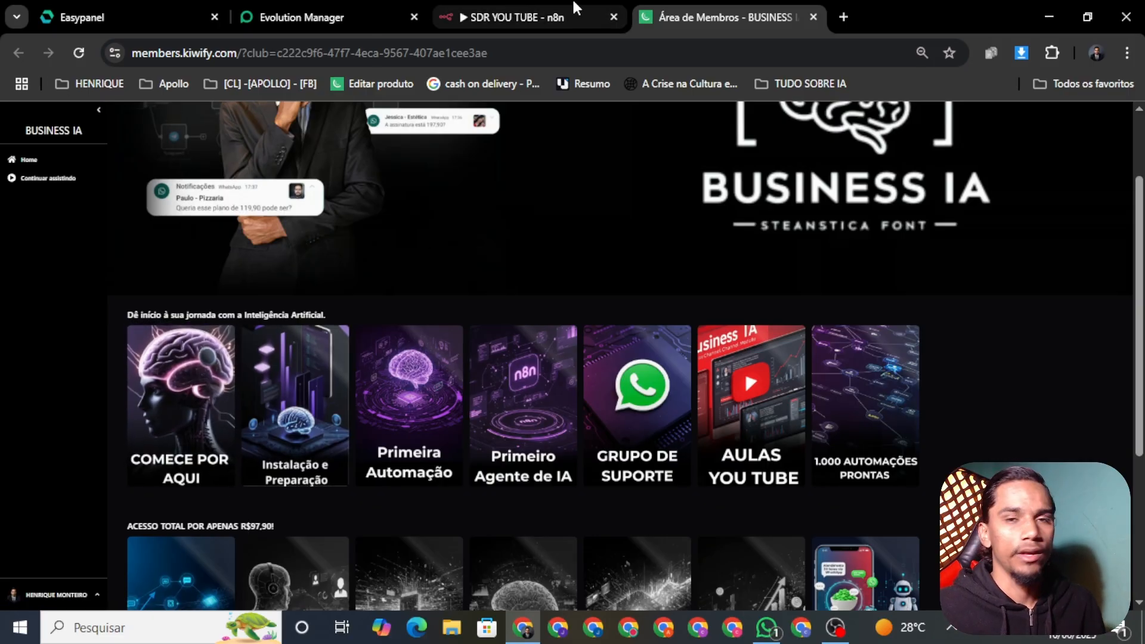
Return to the SDR YOU TUBE workflow, then check WhatsApp for the bot's barbershop welcome reply
left_click(474, 11)
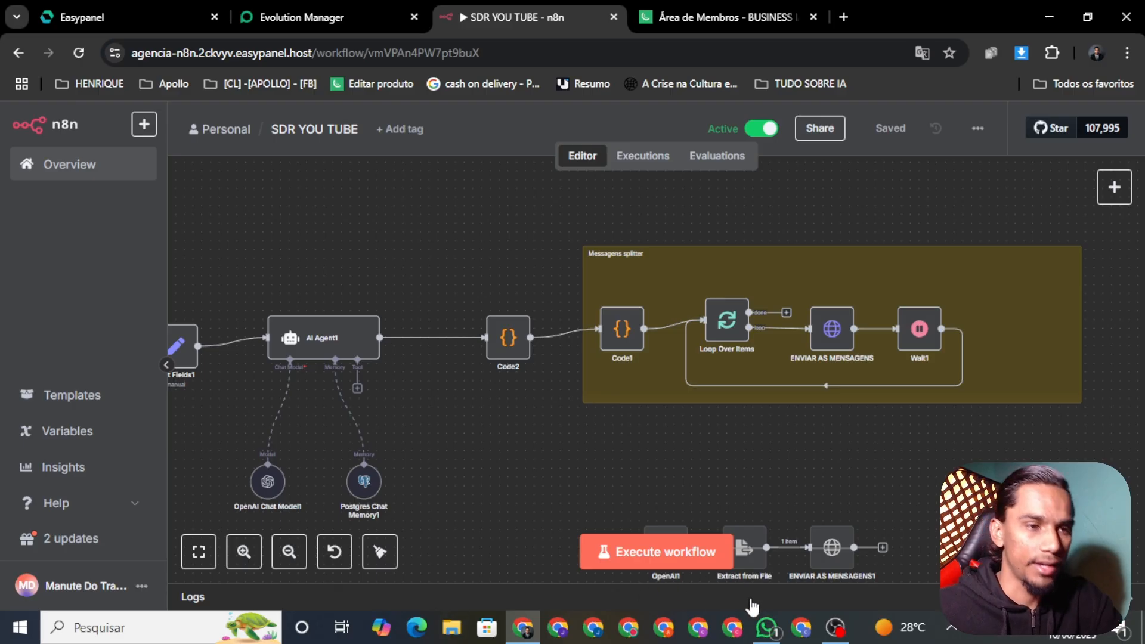
left_click(778, 636)
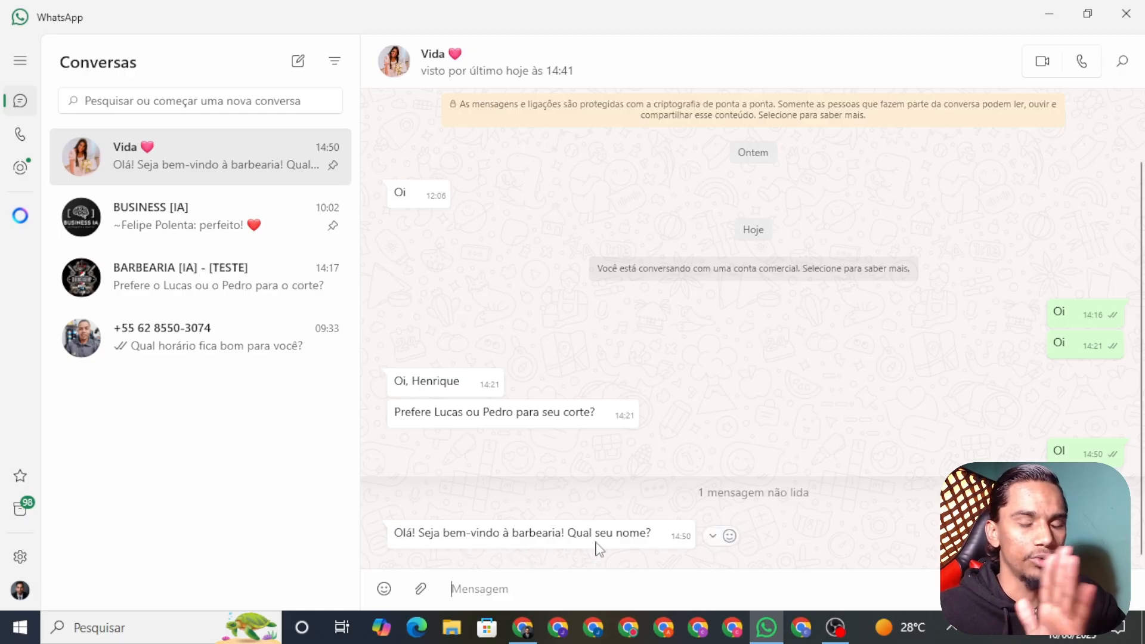
Glance at the BARBEARIA [IA] - [TESTE] and BUSINESS [IA] chats, then return to the test chat
scroll(489, 515, "up", 1)
scroll(524, 537, "down", 1)
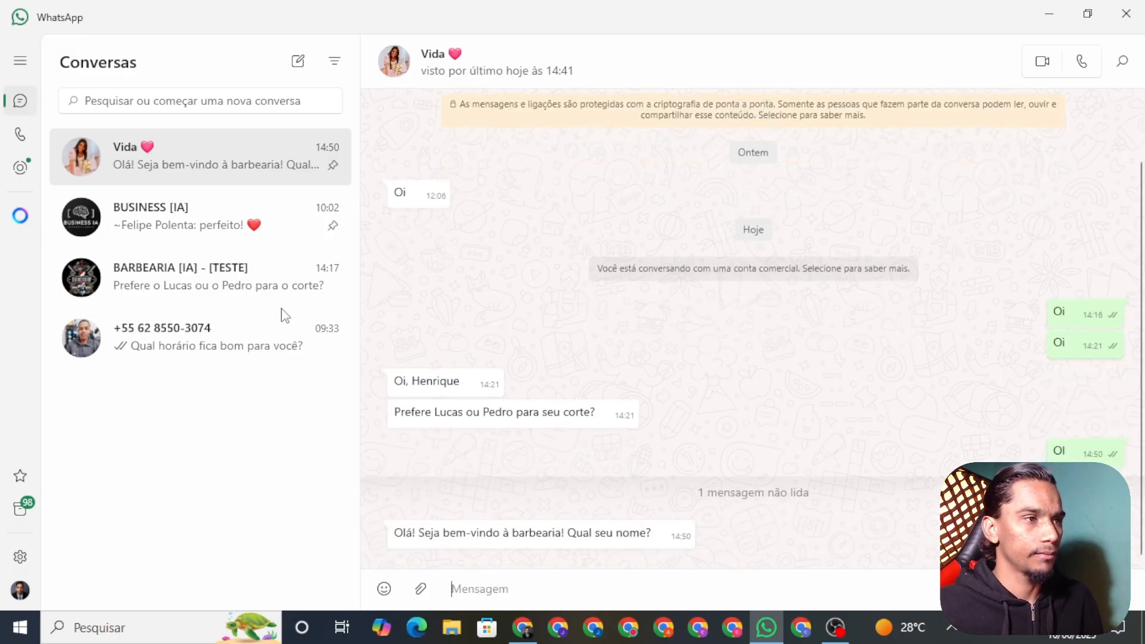
left_click(280, 279)
scroll(517, 192, "up", 15)
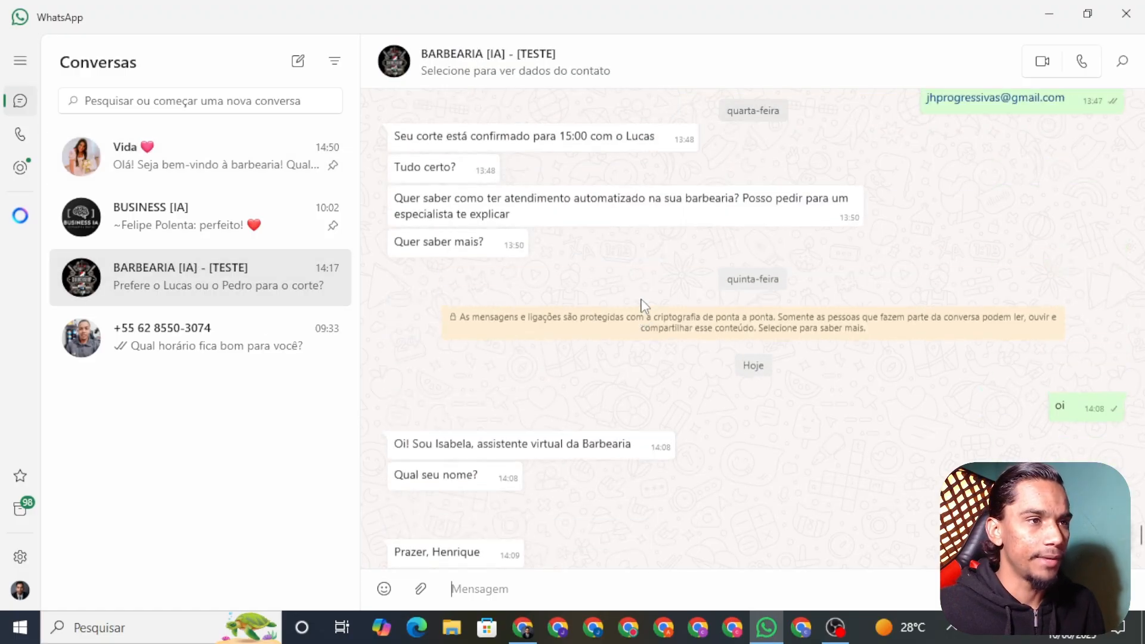
left_click(166, 220)
left_click(146, 170)
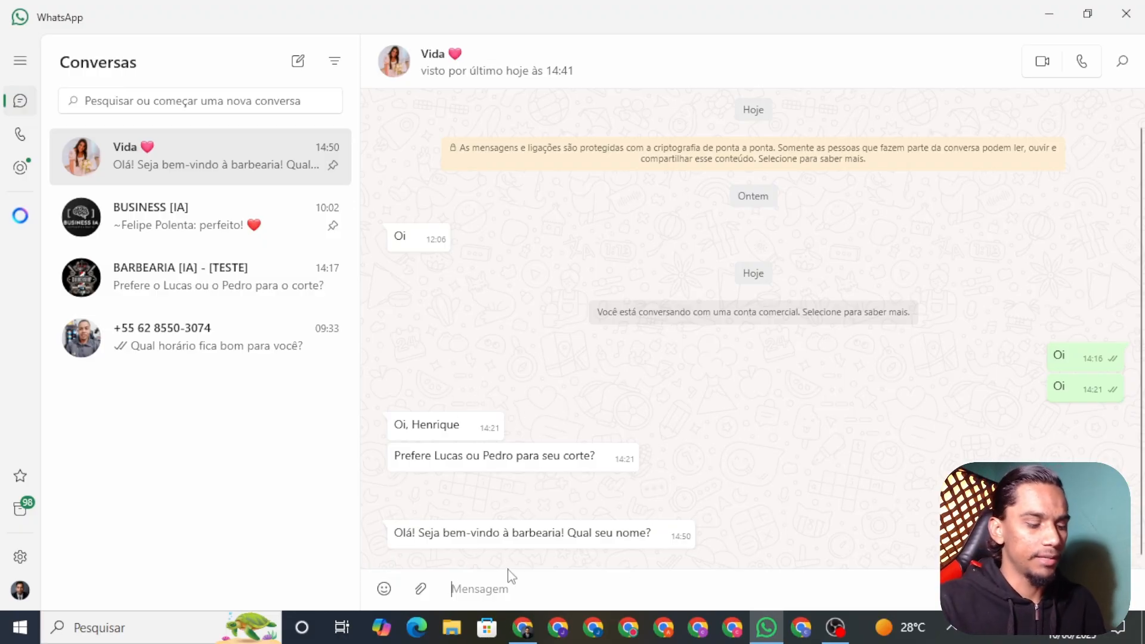
Send the user's first name to the bot, then confirm the new SDR YOU TUBE execution in n8n
type("IQUE")
key("Return")
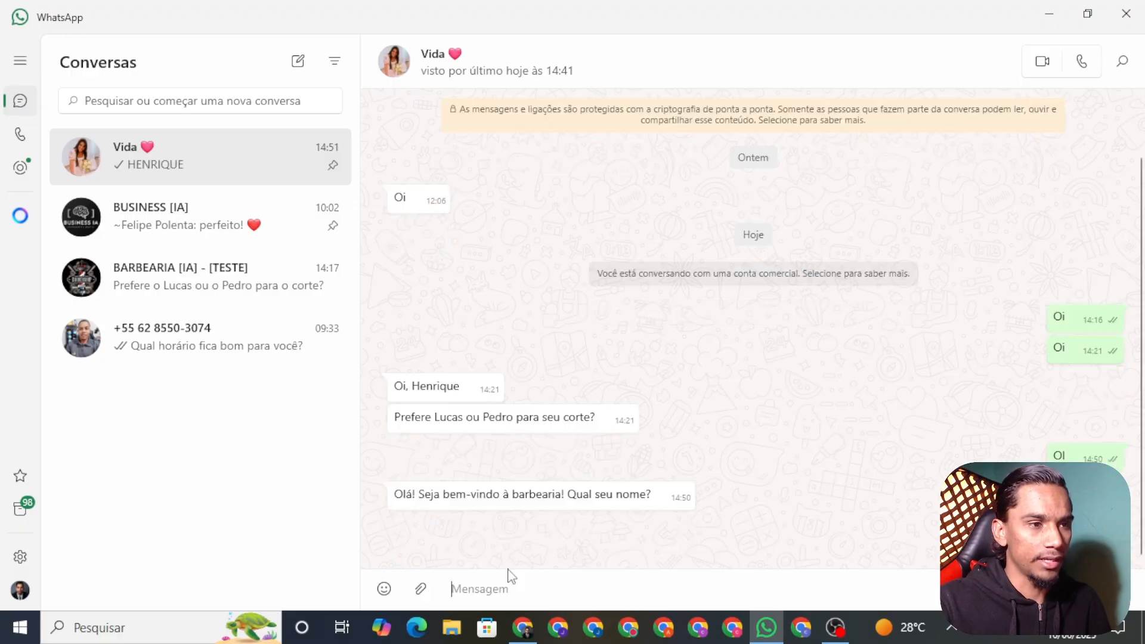
left_click(522, 627)
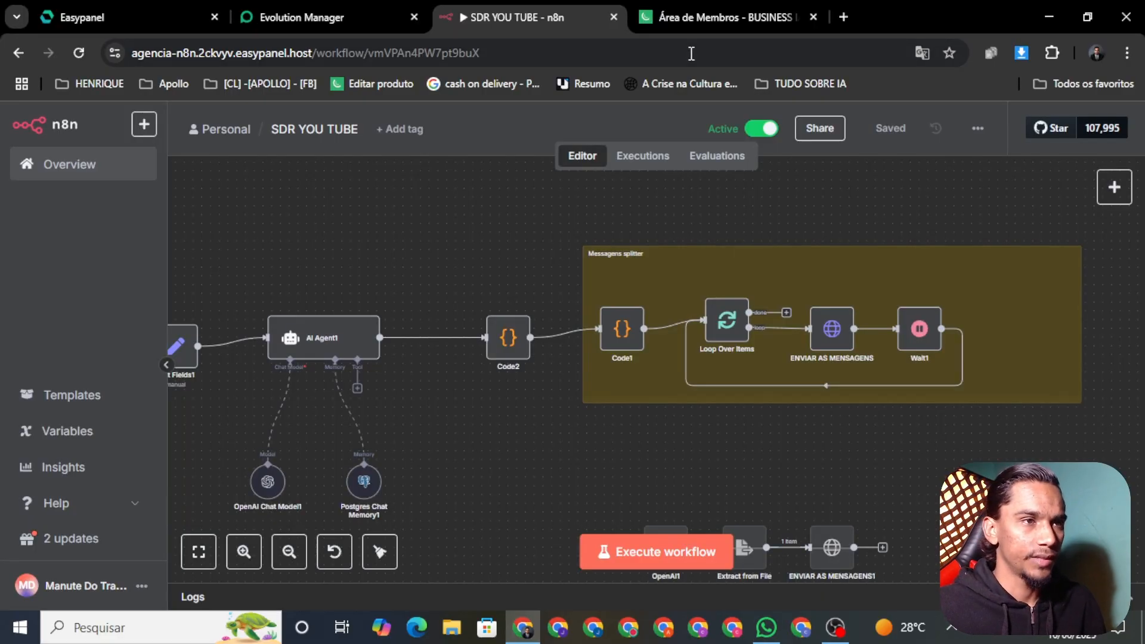
left_click(653, 156)
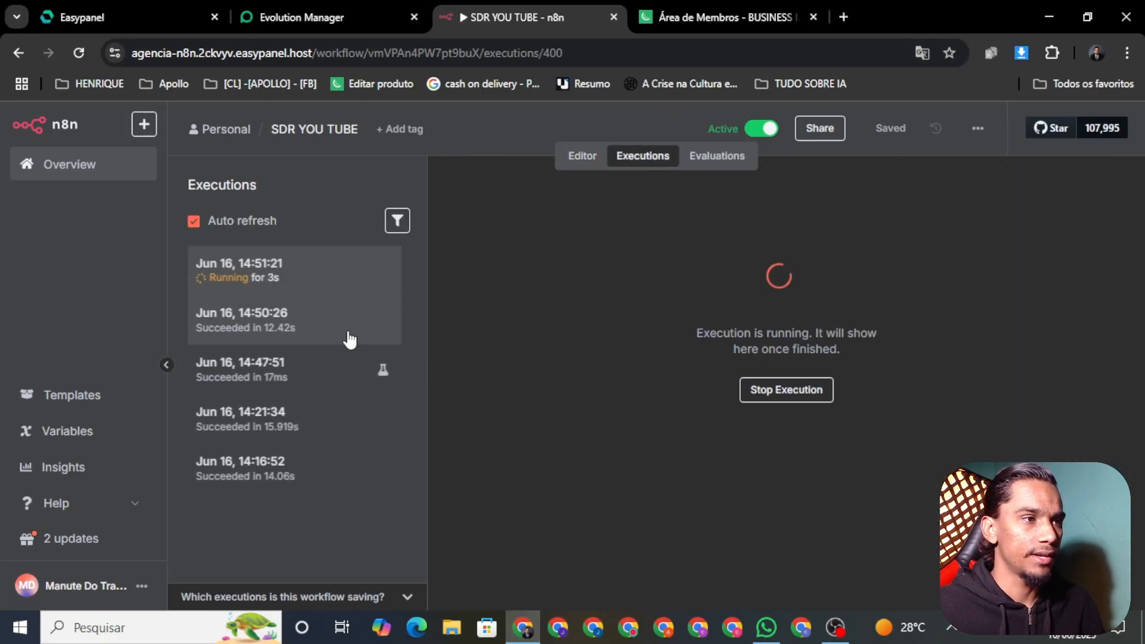
left_click(584, 157)
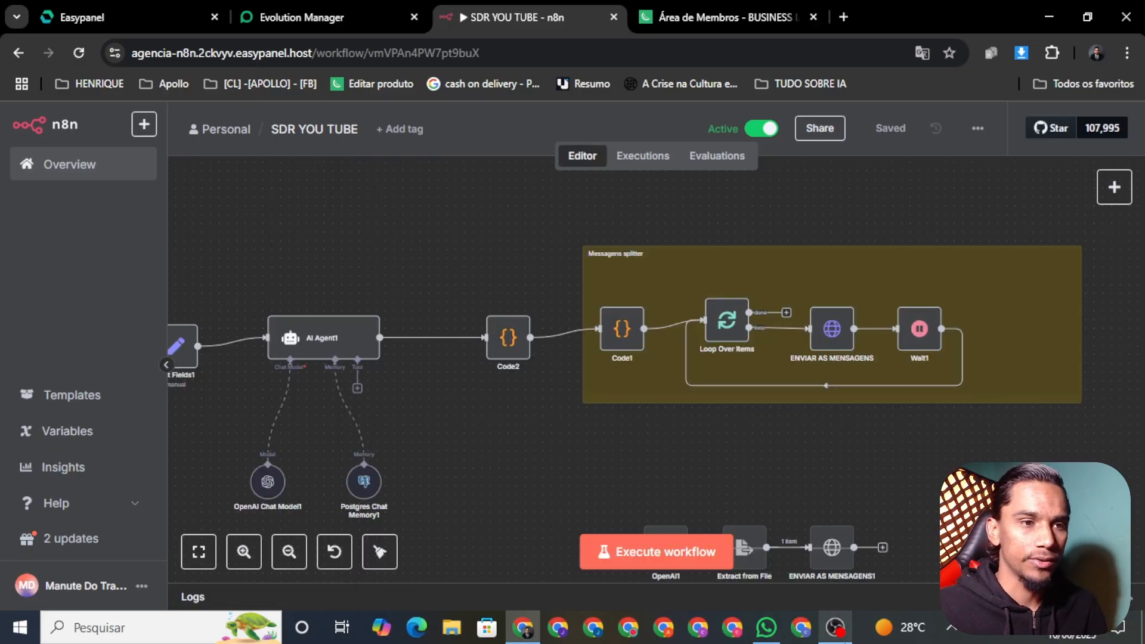
Open the Easypanel dashboard and read the bot's haircut, beard and eyebrow booking question in WhatsApp
left_click(117, 17)
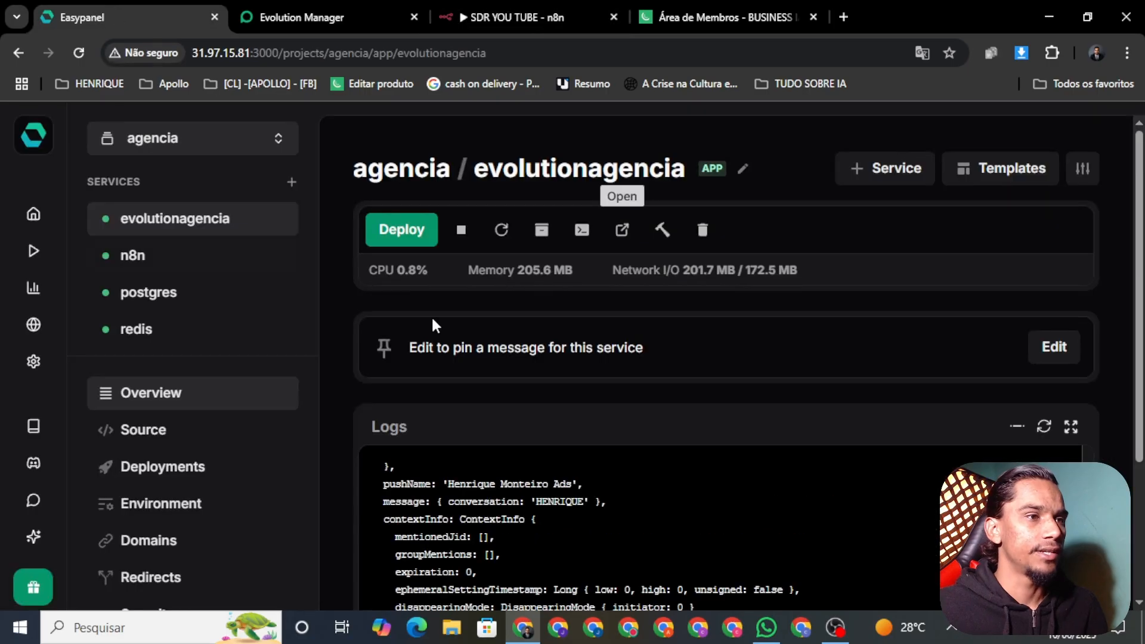
left_click(39, 142)
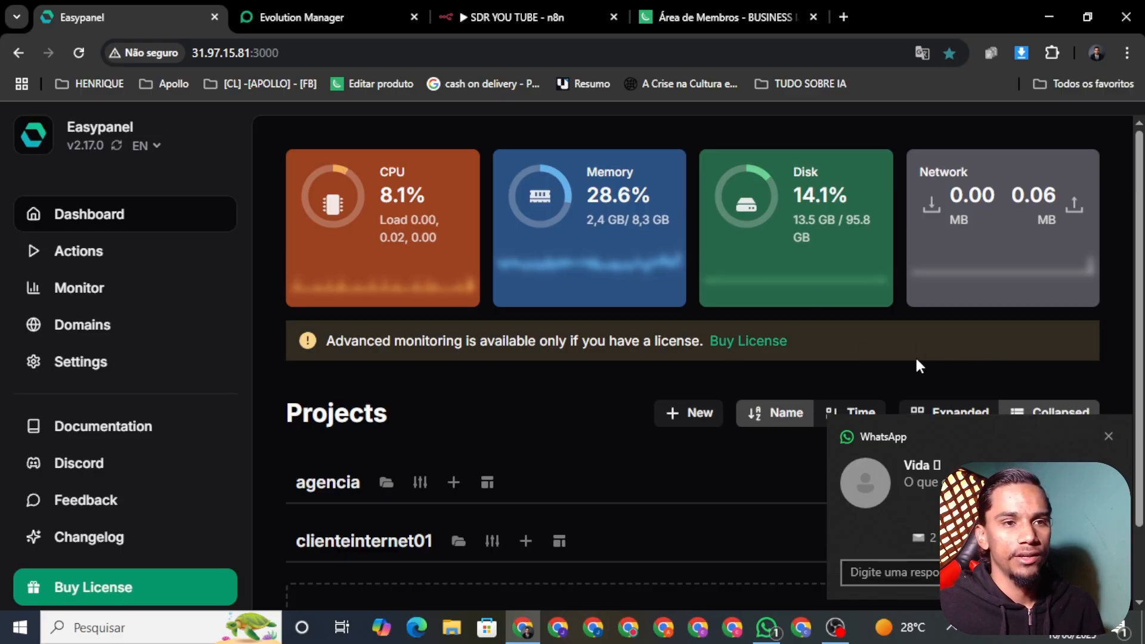
left_click(766, 627)
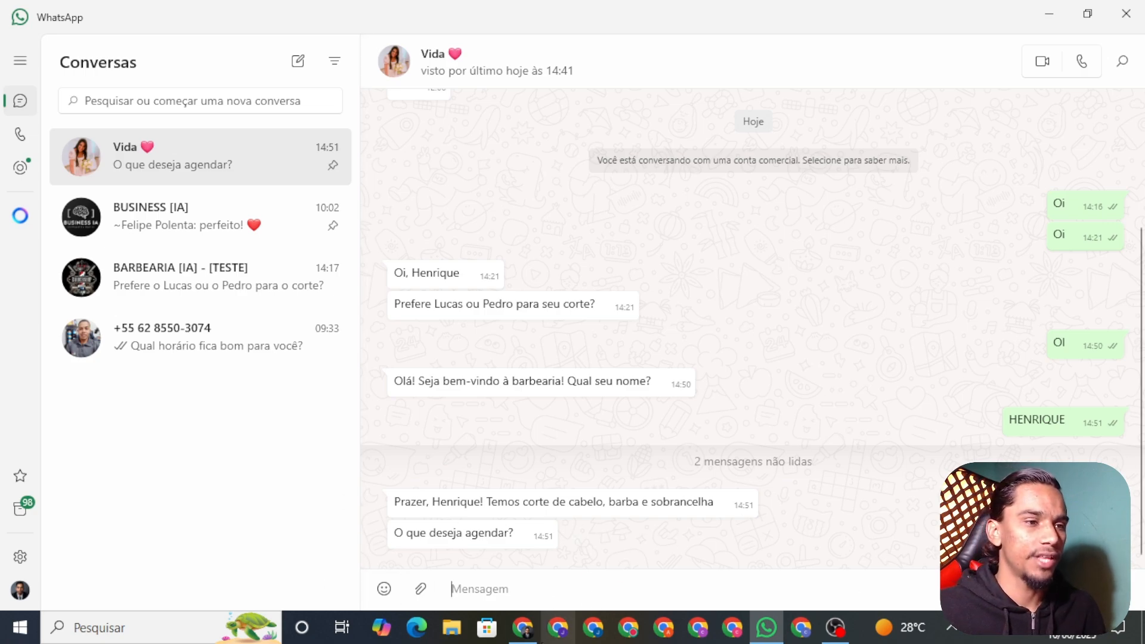
left_click(522, 627)
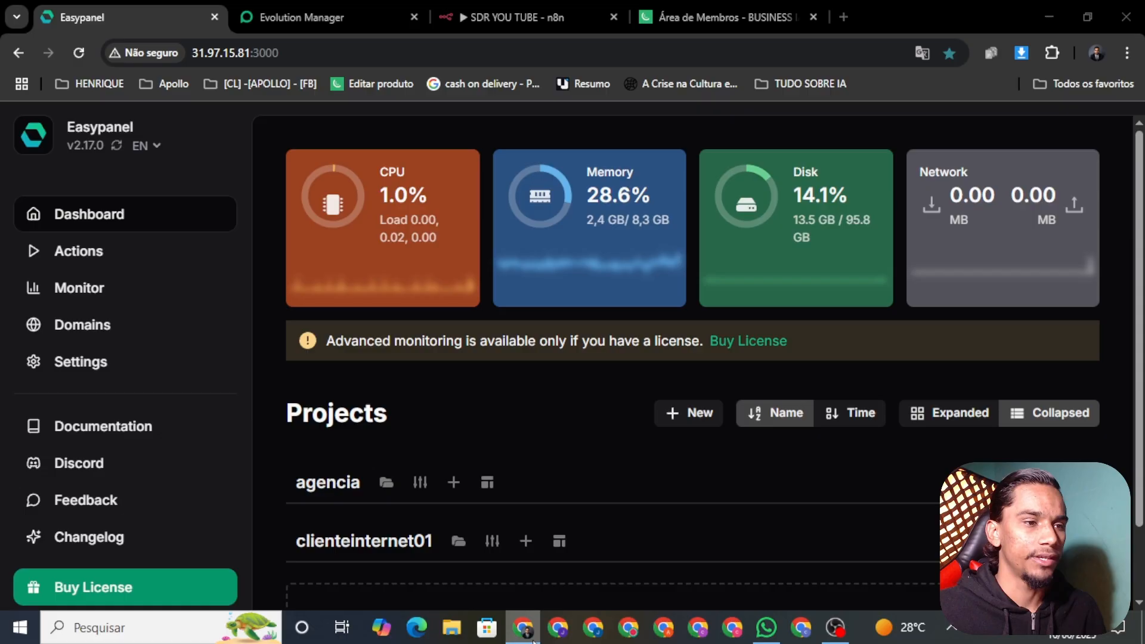
left_click(843, 17)
Load Minha Agenda Virtual and refresh its admin panel showing 0 appointments across 2 agendas
left_click(779, 55)
type("MINHA")
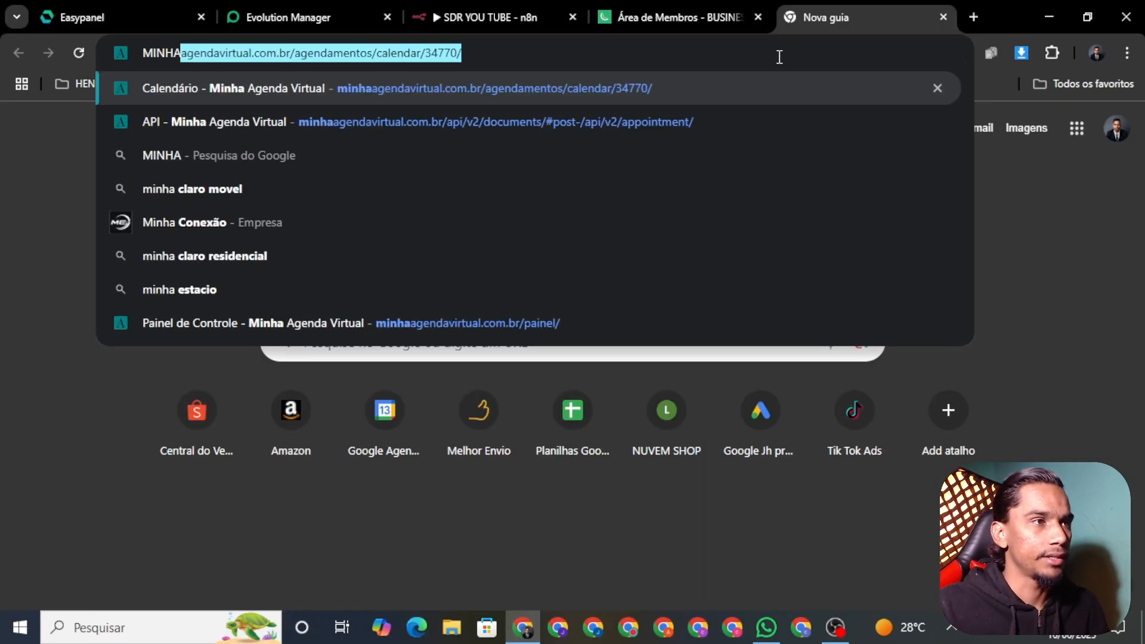
key("Return")
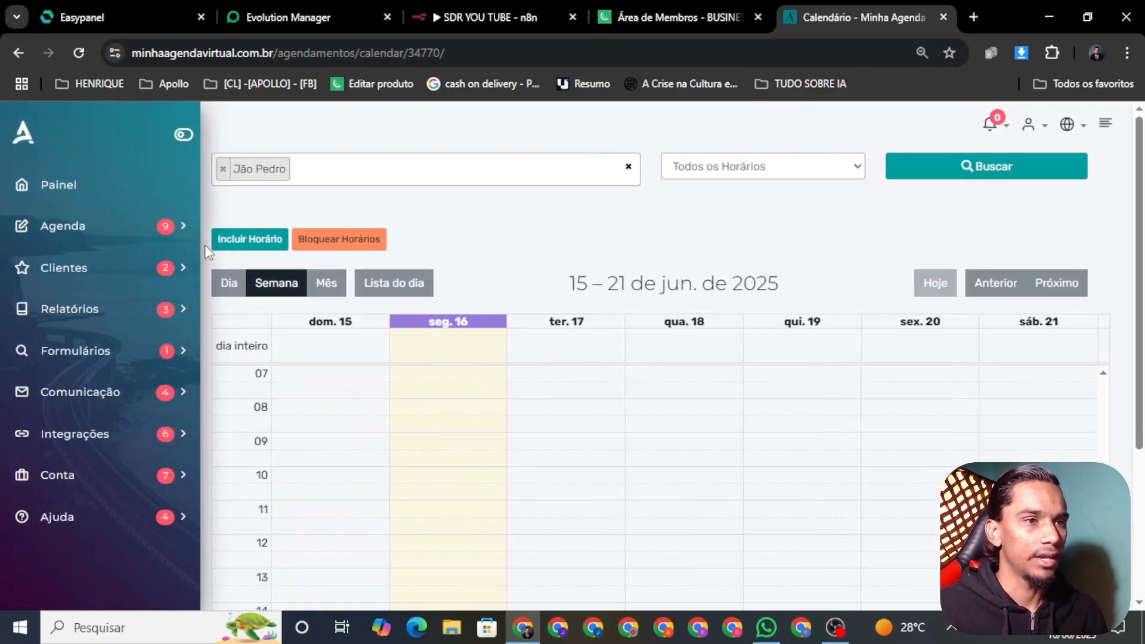
left_click(53, 195)
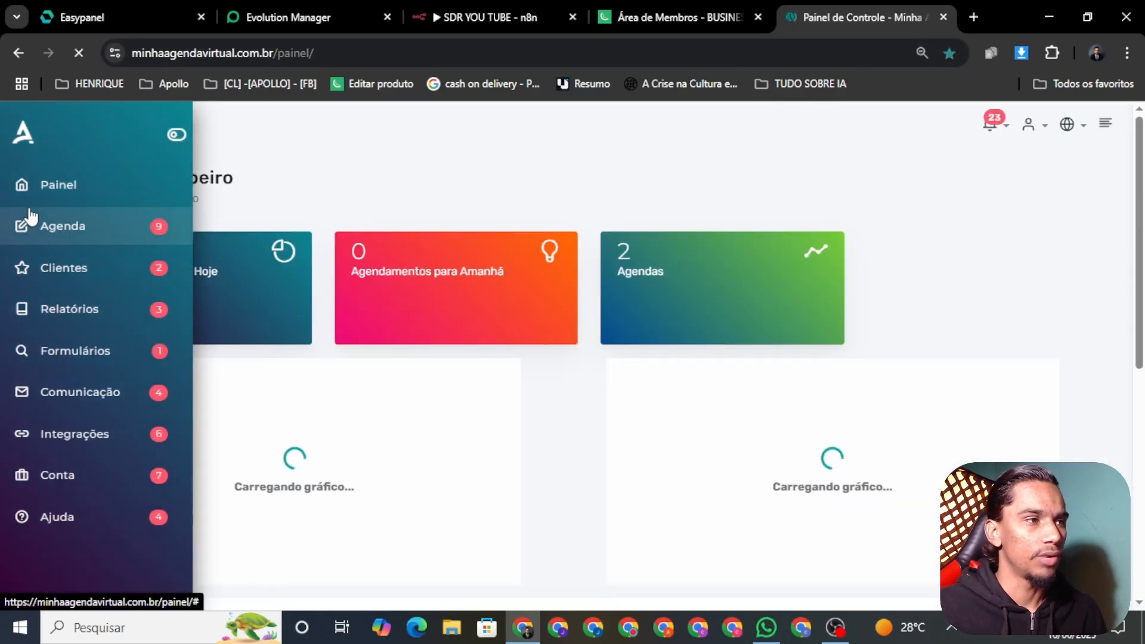
scroll(739, 374, "down", 1)
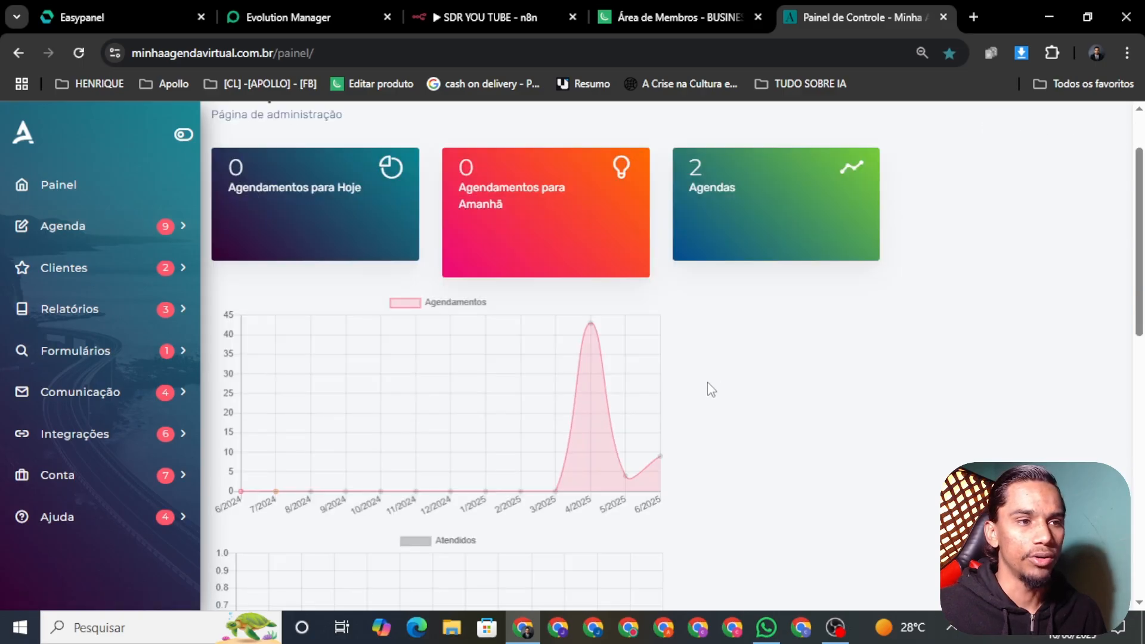
left_click(45, 198)
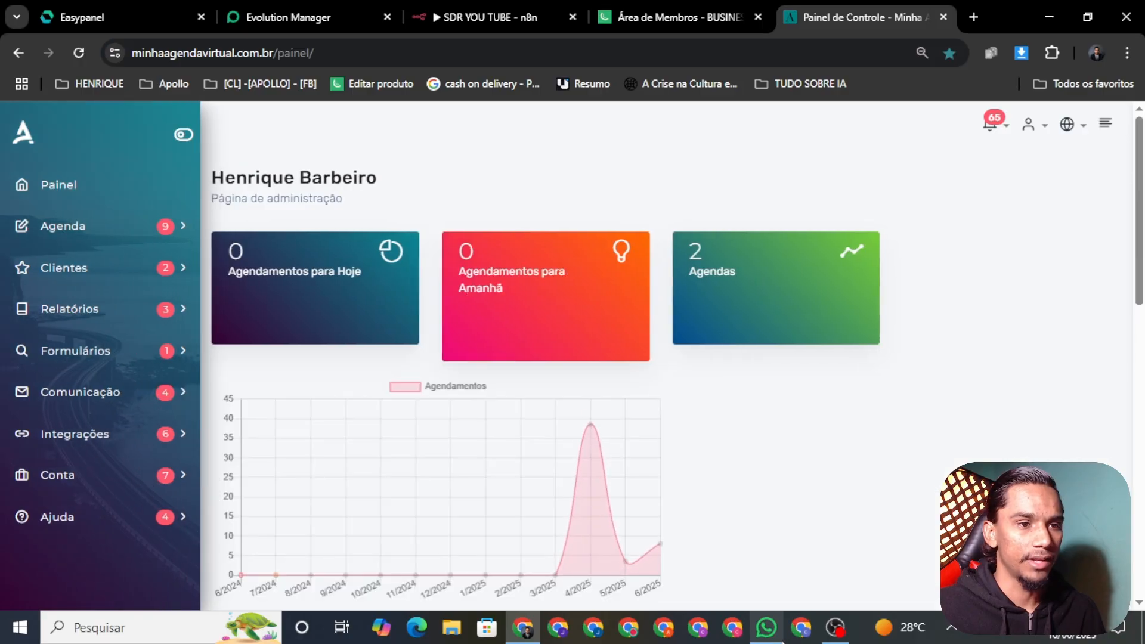
left_click(763, 623)
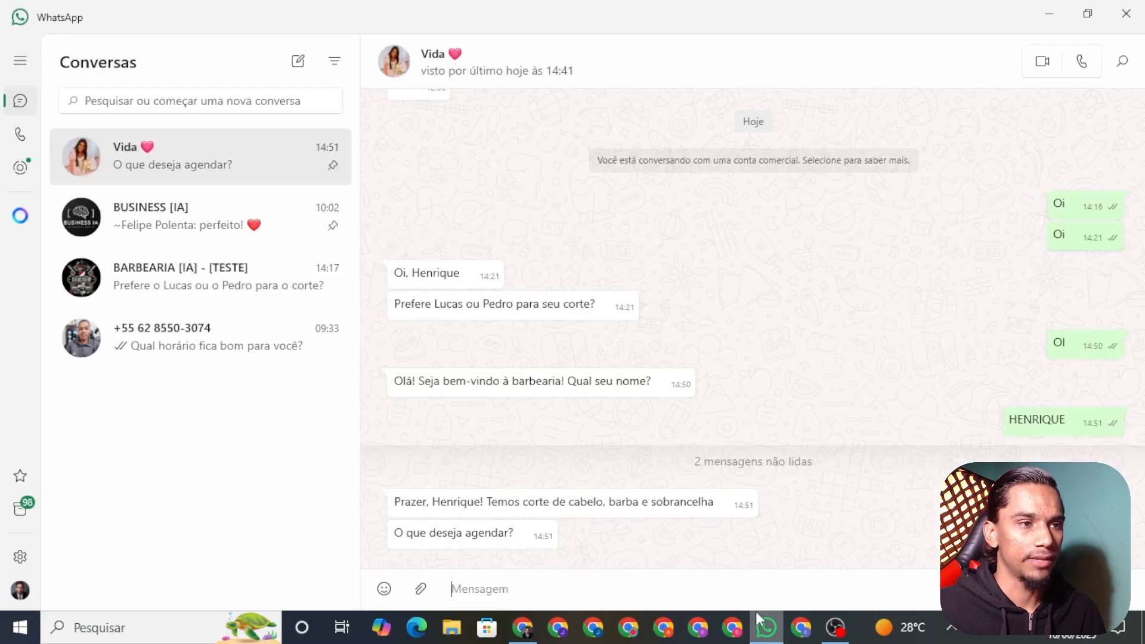
Reply 'CORTE DE CABELO' to the barbershop bot and return to the scheduling dashboard
left_click(566, 578)
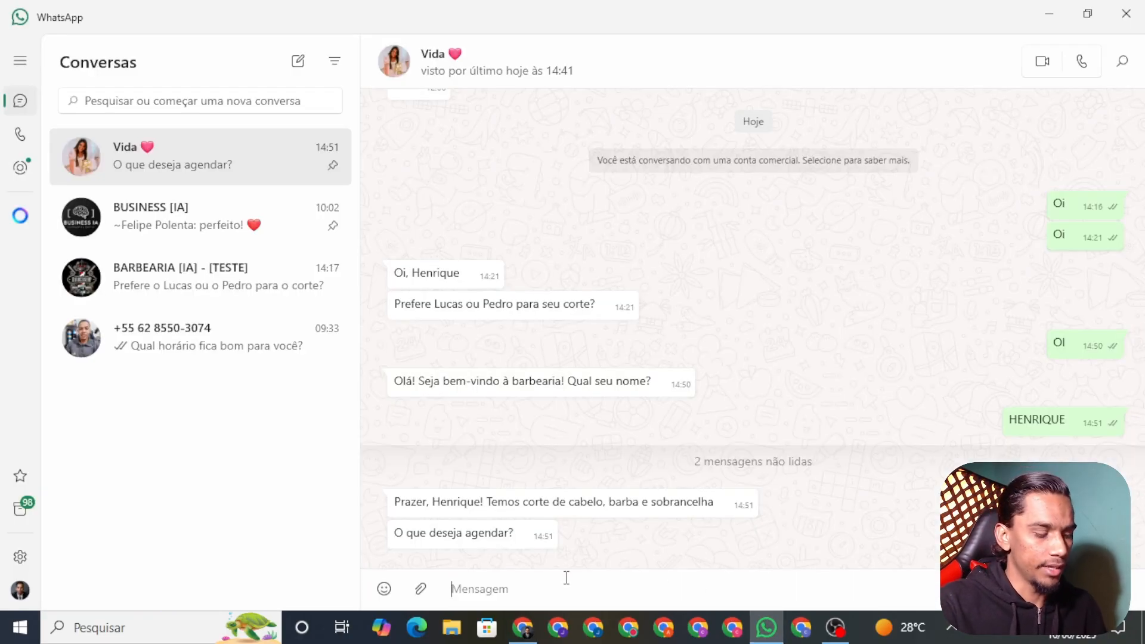
type("CORTE DE CABELO")
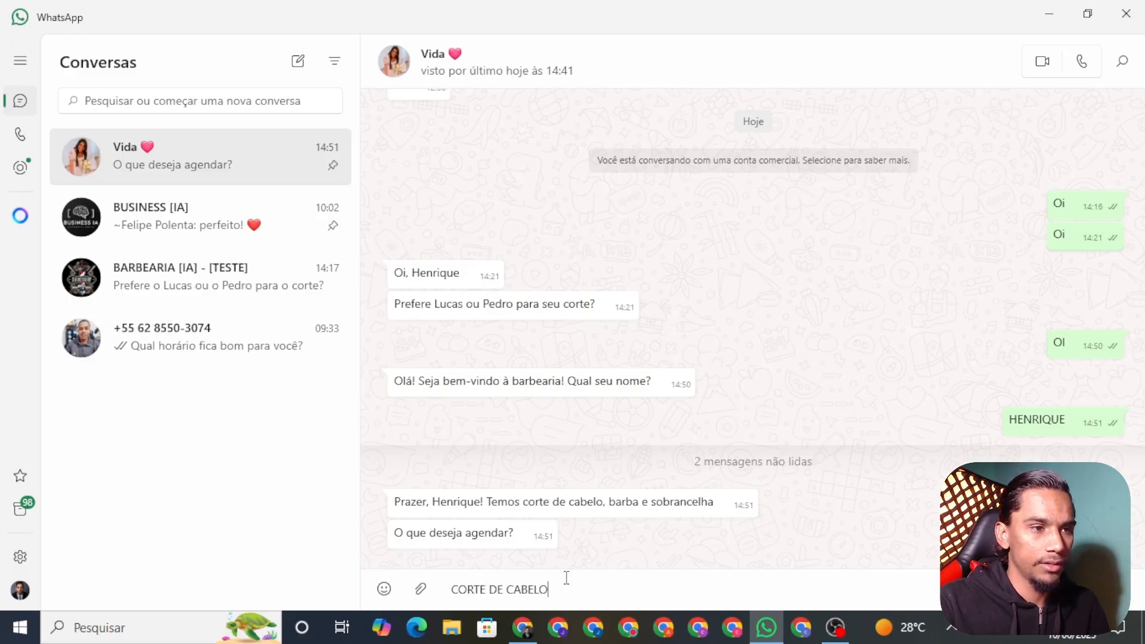
key("Return")
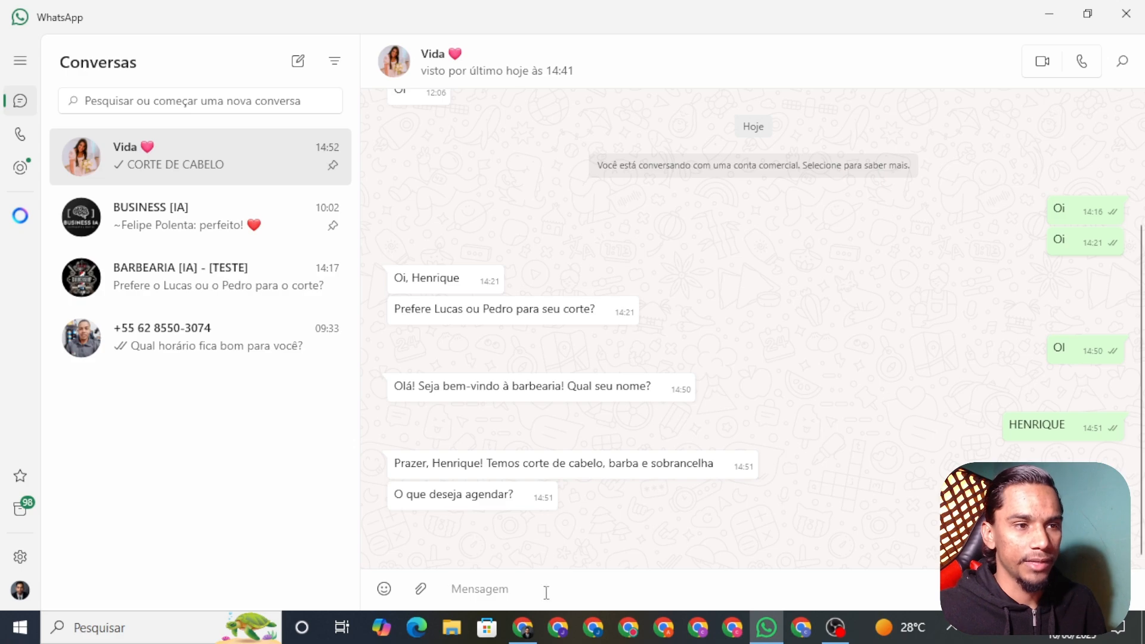
left_click(522, 627)
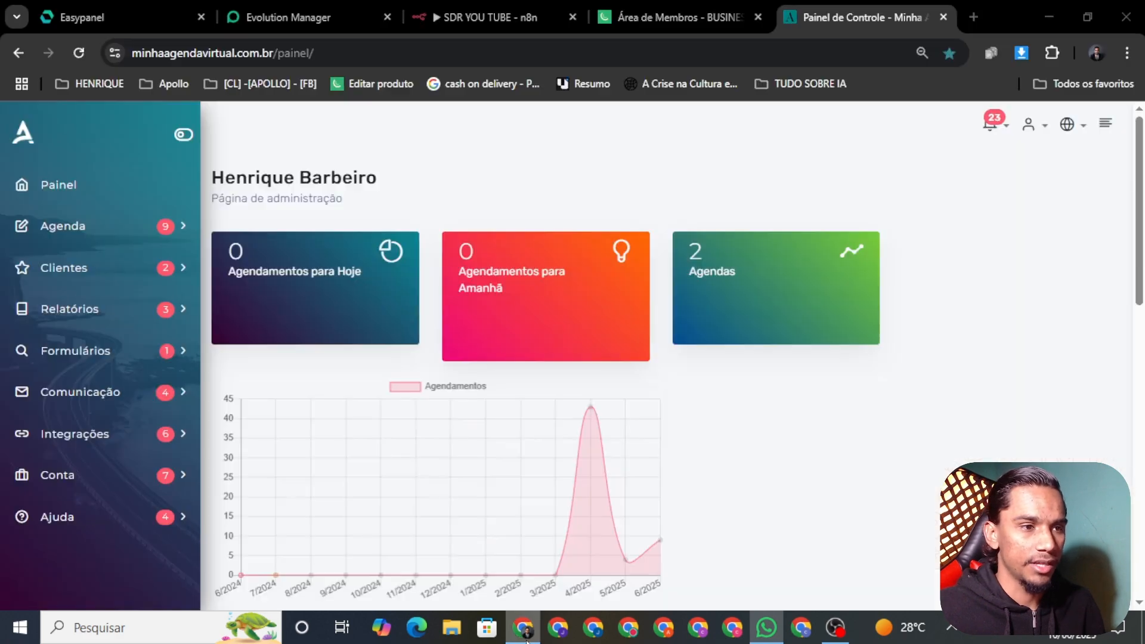
Reload the admin dashboard and open the barbershop's weekly booking calendar under Minhas Agendas
left_click(40, 200)
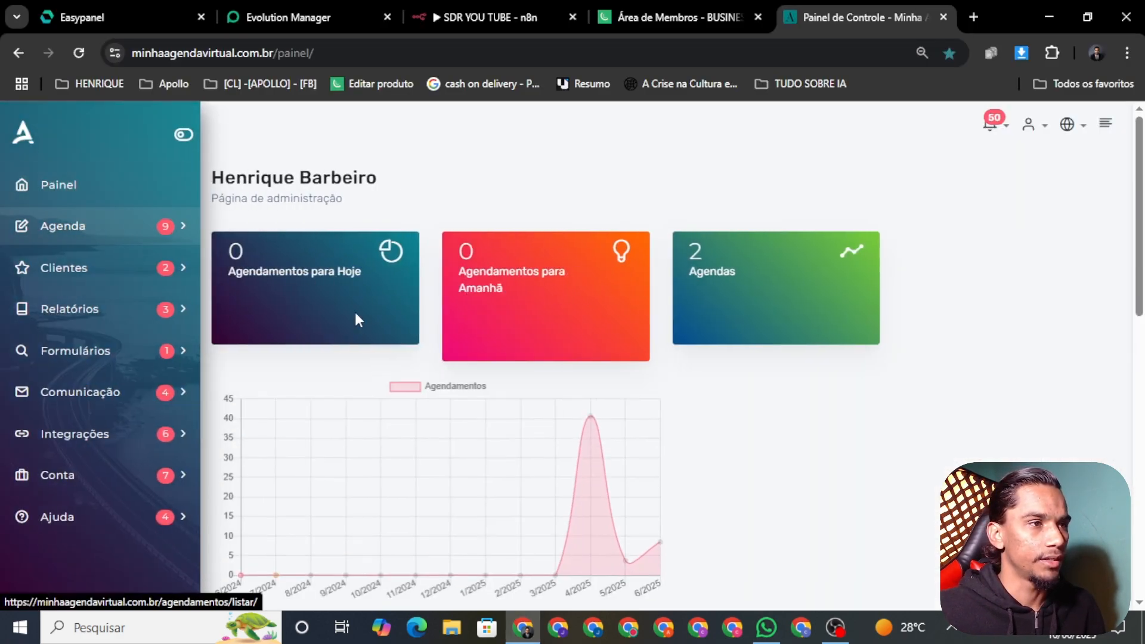
scroll(357, 320, "down", 10)
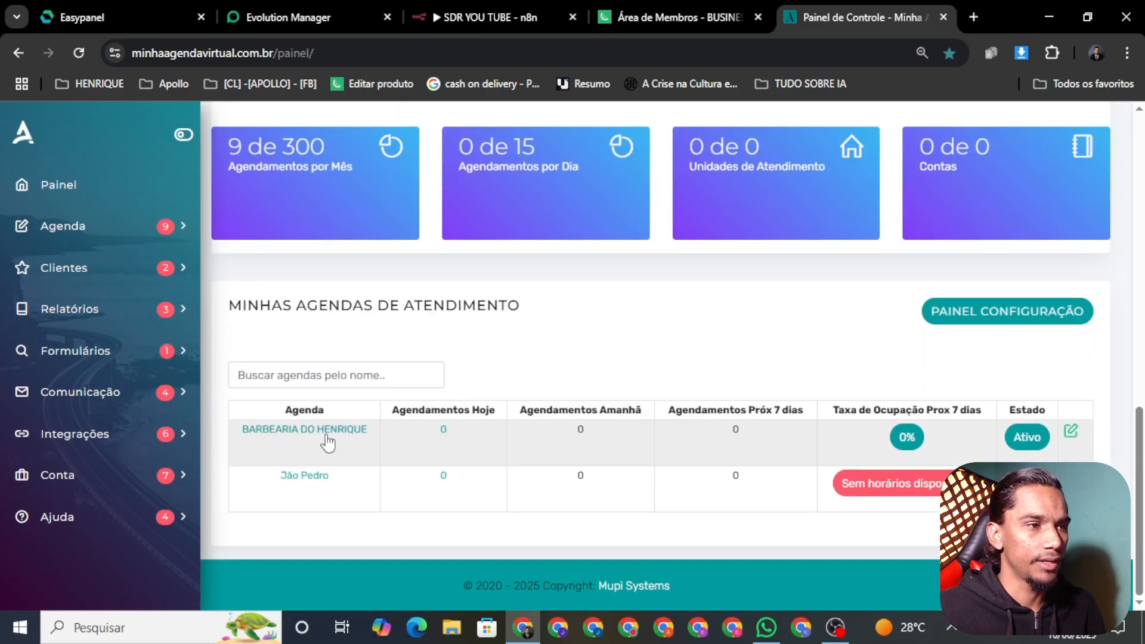
left_click(298, 436)
Reply 'lucas' in the WhatsApp chat to choose the barber
key("alt+Tab")
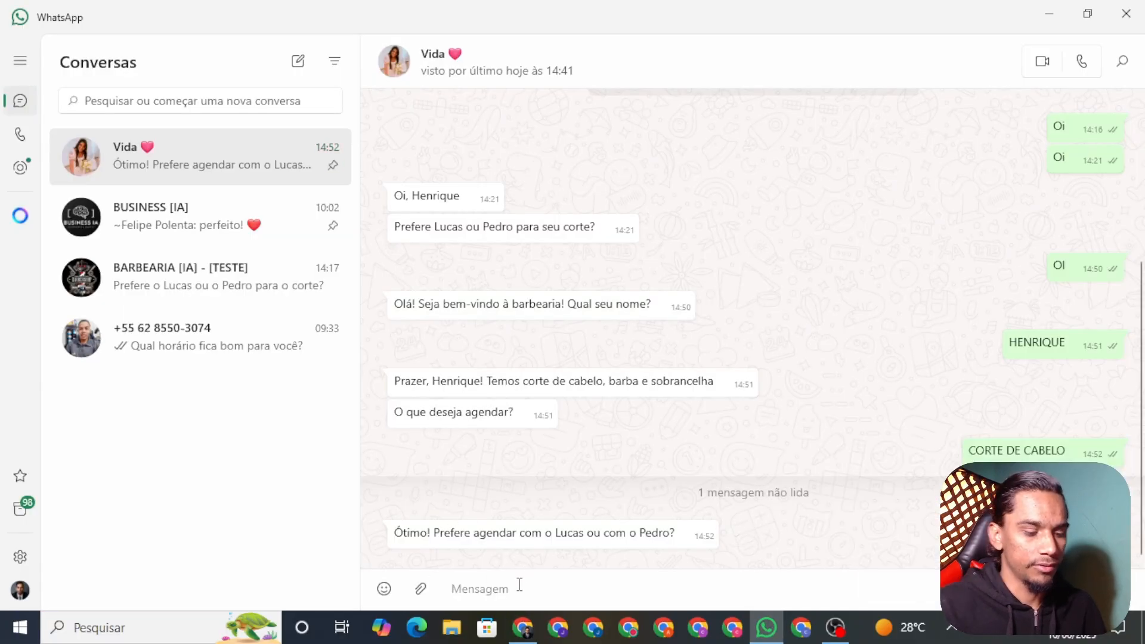
type("lucas")
key("Return")
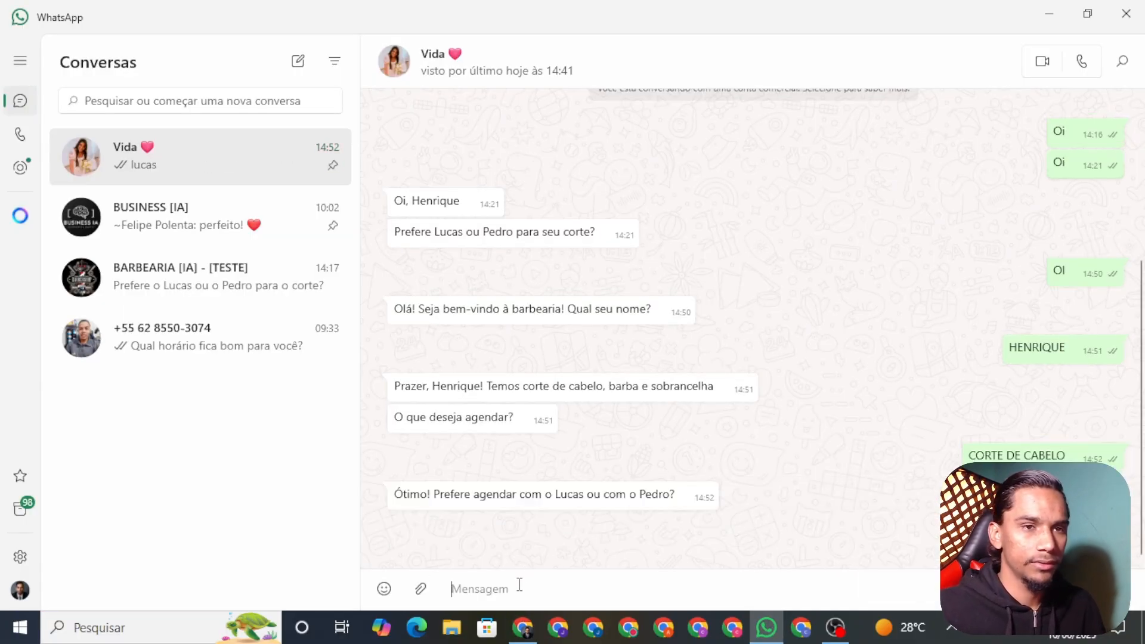
Look over the barbershop calendar's free slots, then go back to WhatsApp
left_click(522, 627)
scroll(484, 370, "down", 1)
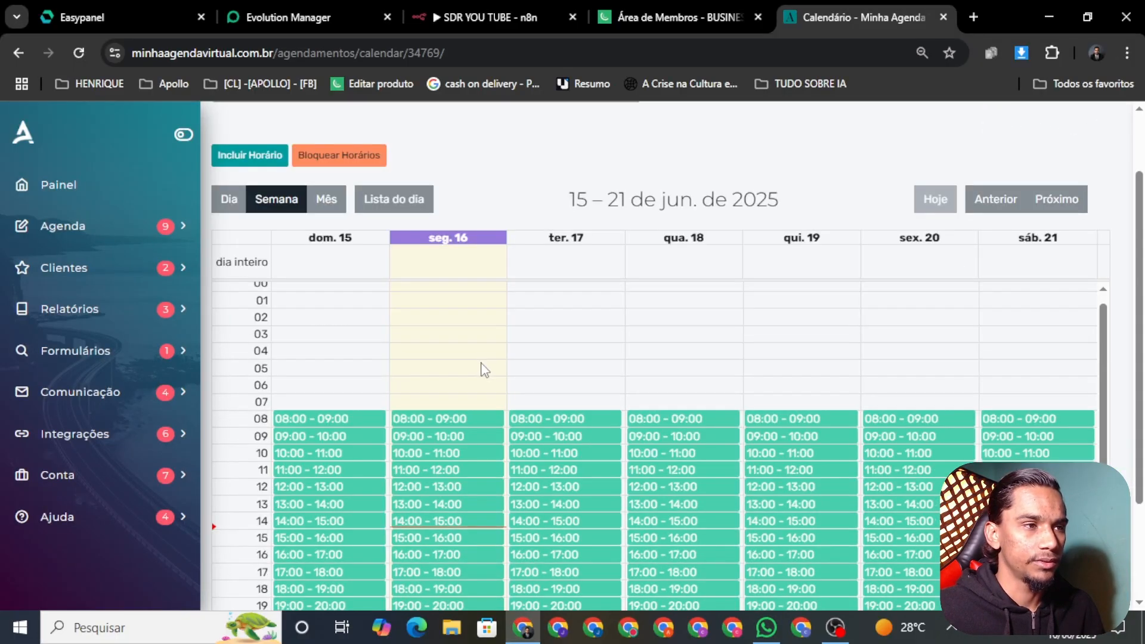
scroll(484, 370, "down", 2)
scroll(511, 384, "up", 3)
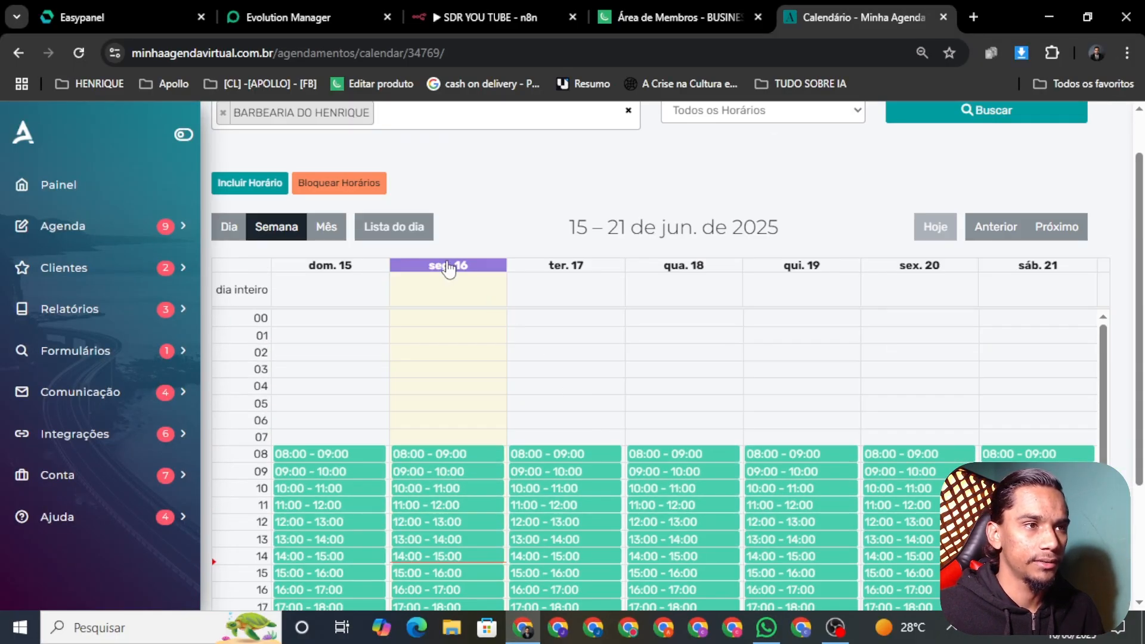
scroll(471, 357, "down", 1)
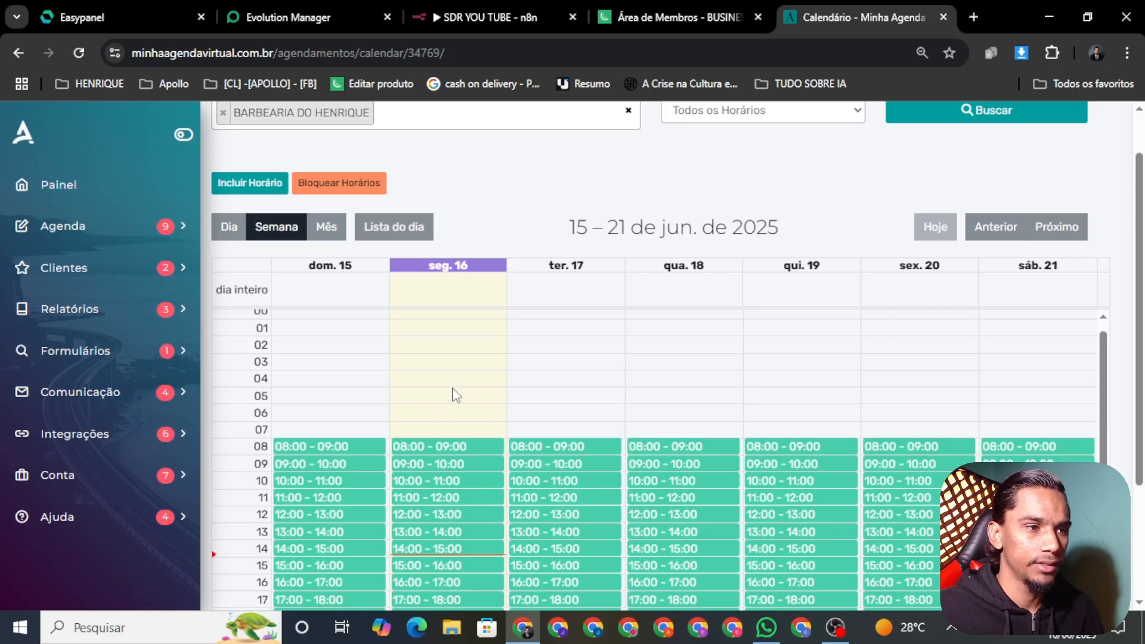
scroll(456, 395, "down", 1)
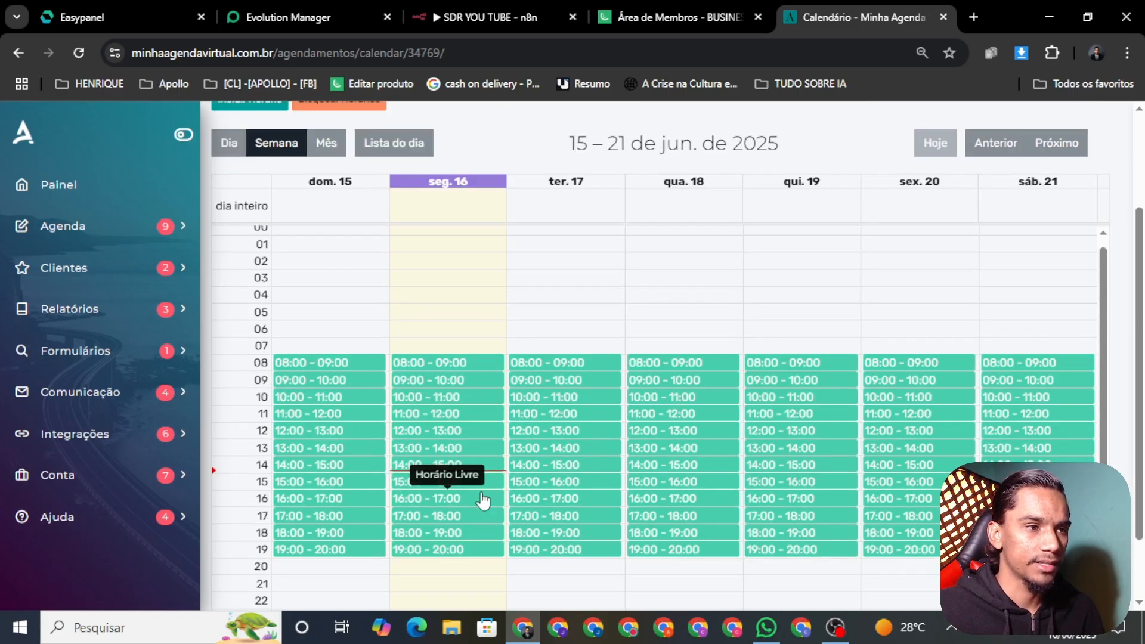
left_click(766, 627)
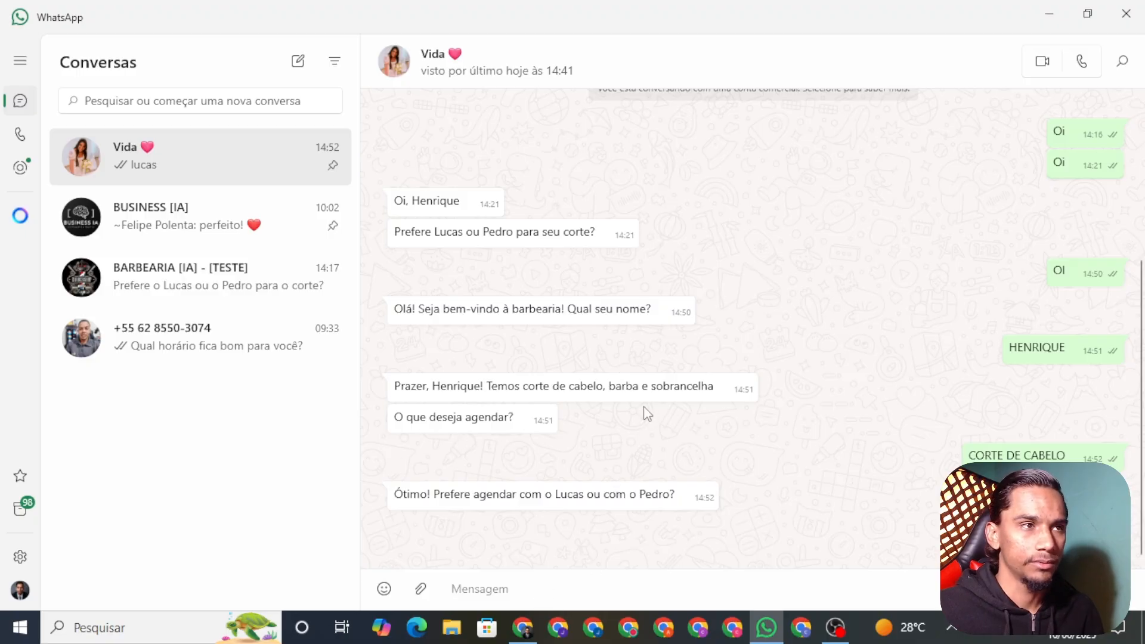
Inspect the running SDR YOU TUBE execution in n8n, then read the bot's offered times in WhatsApp
left_click(523, 627)
left_click(525, 629)
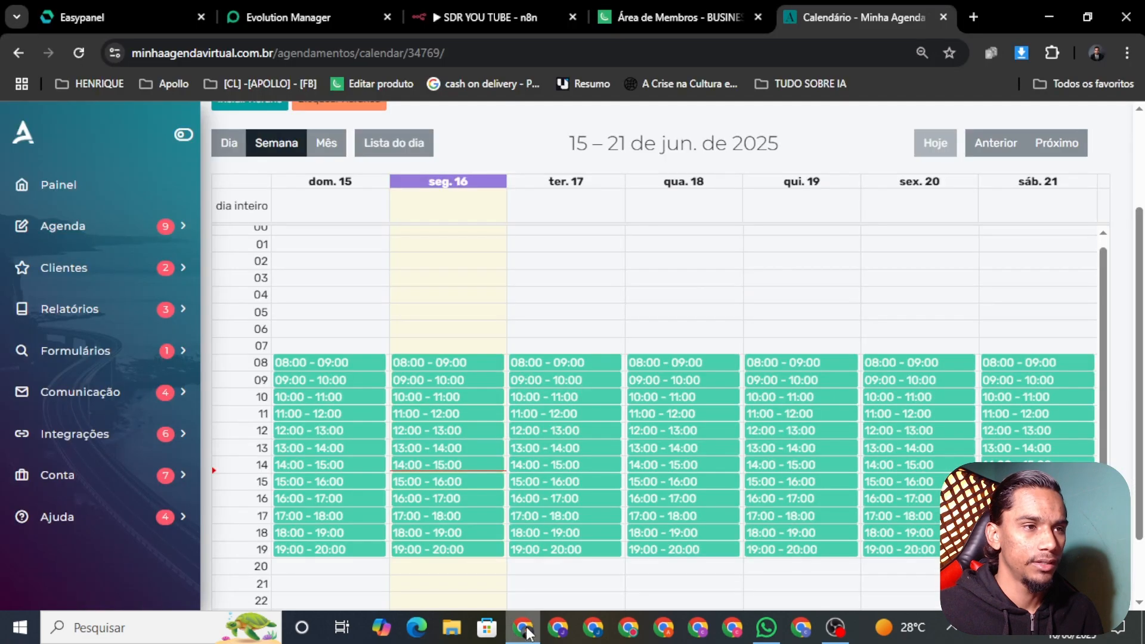
left_click(471, 17)
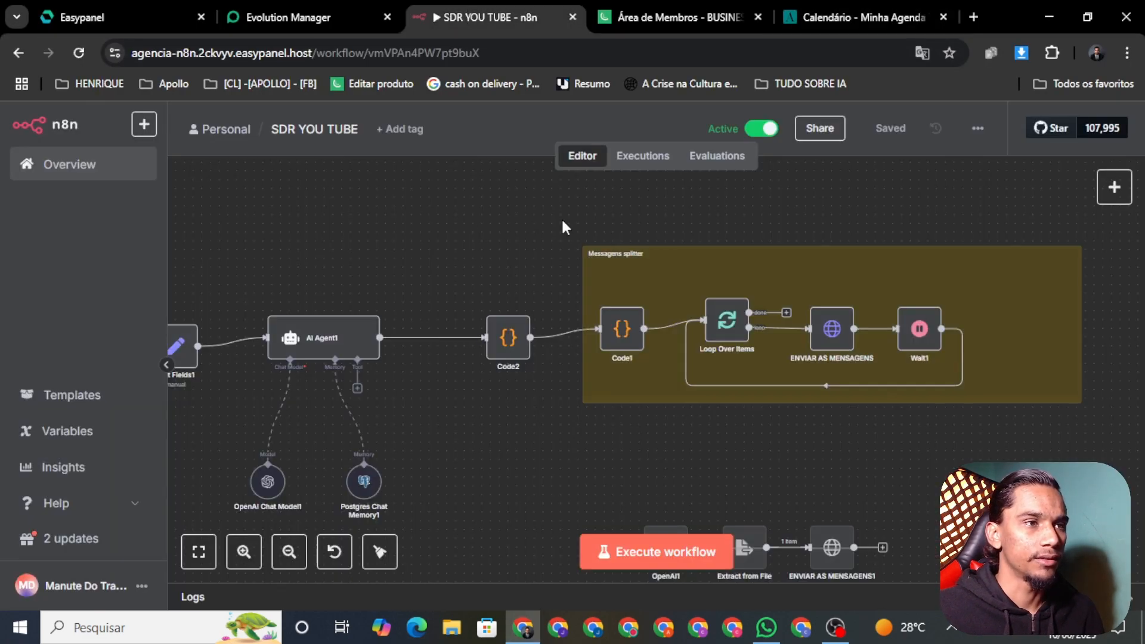
left_click(633, 174)
left_click(272, 275)
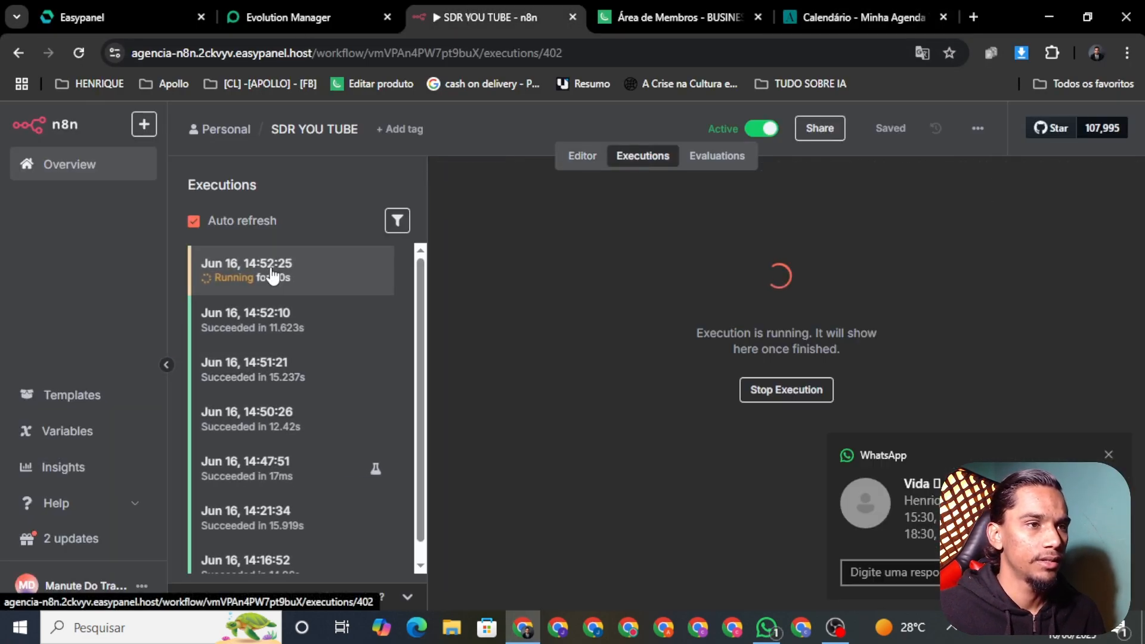
left_click(766, 627)
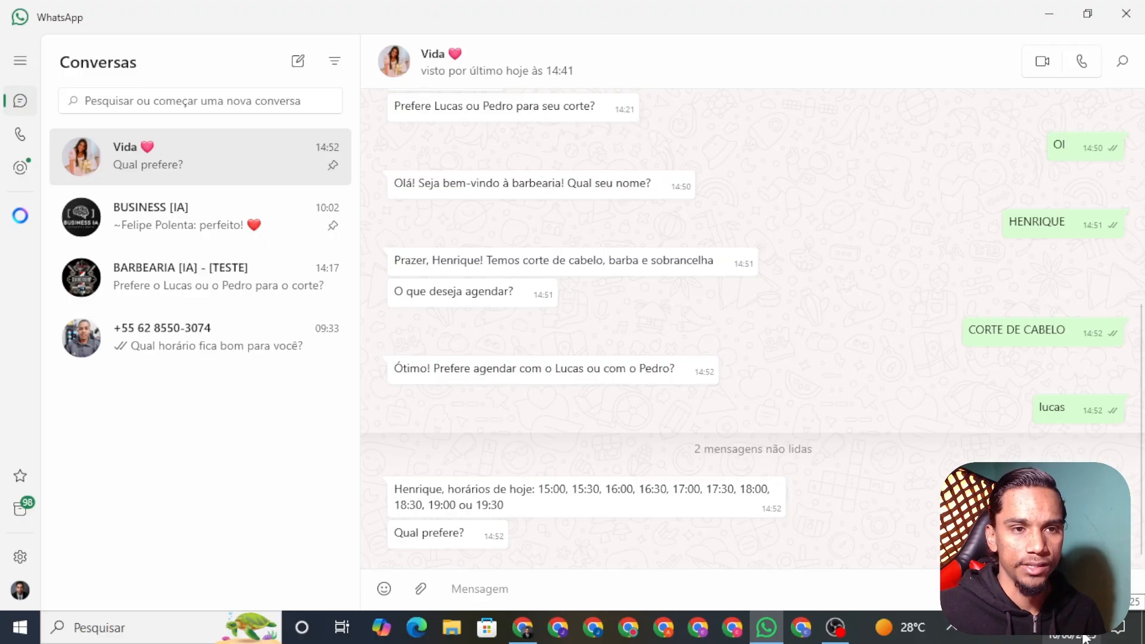
left_click_drag(539, 489, 613, 498)
Reply '17' in the WhatsApp chat to choose the 17:00 slot
left_click(618, 510)
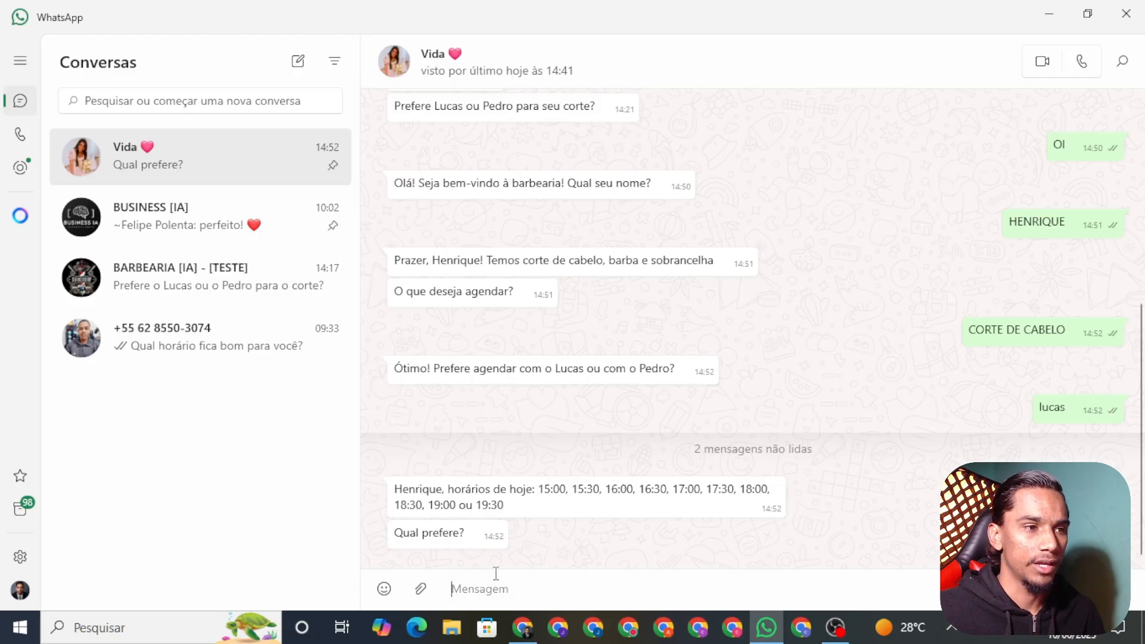
type("17:00")
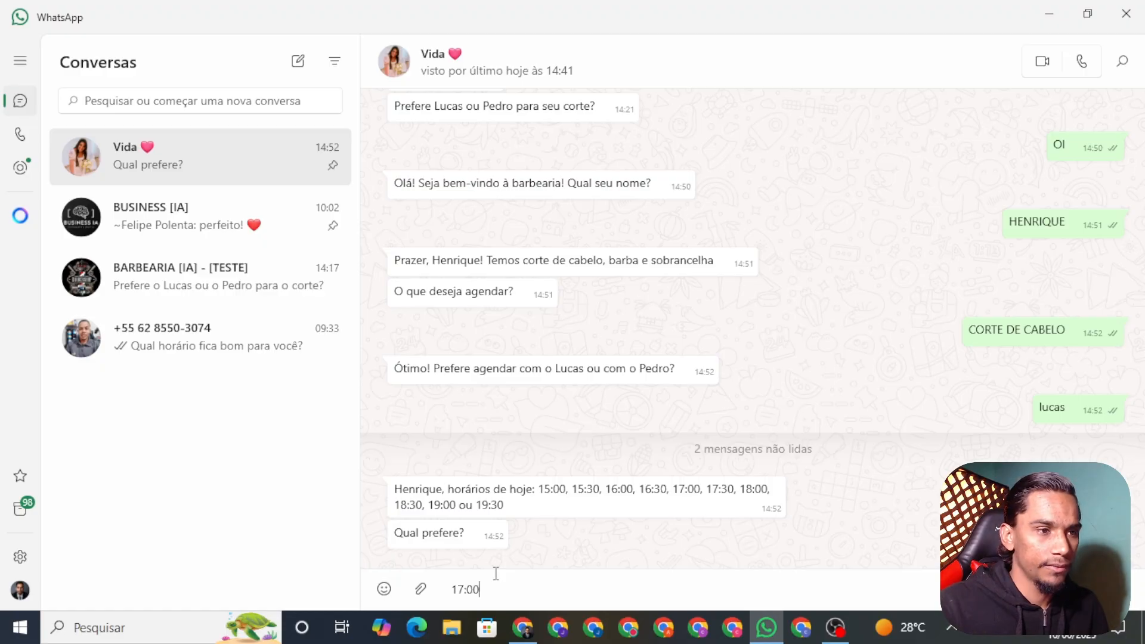
key("Return")
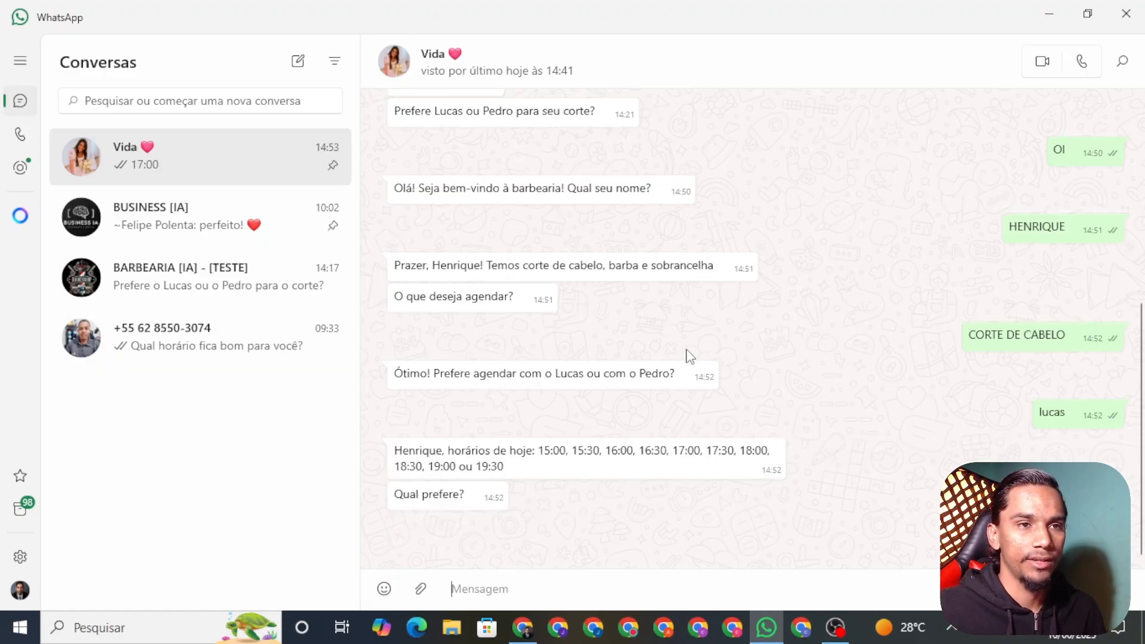
scroll(679, 369, "up", 2)
scroll(662, 379, "down", 2)
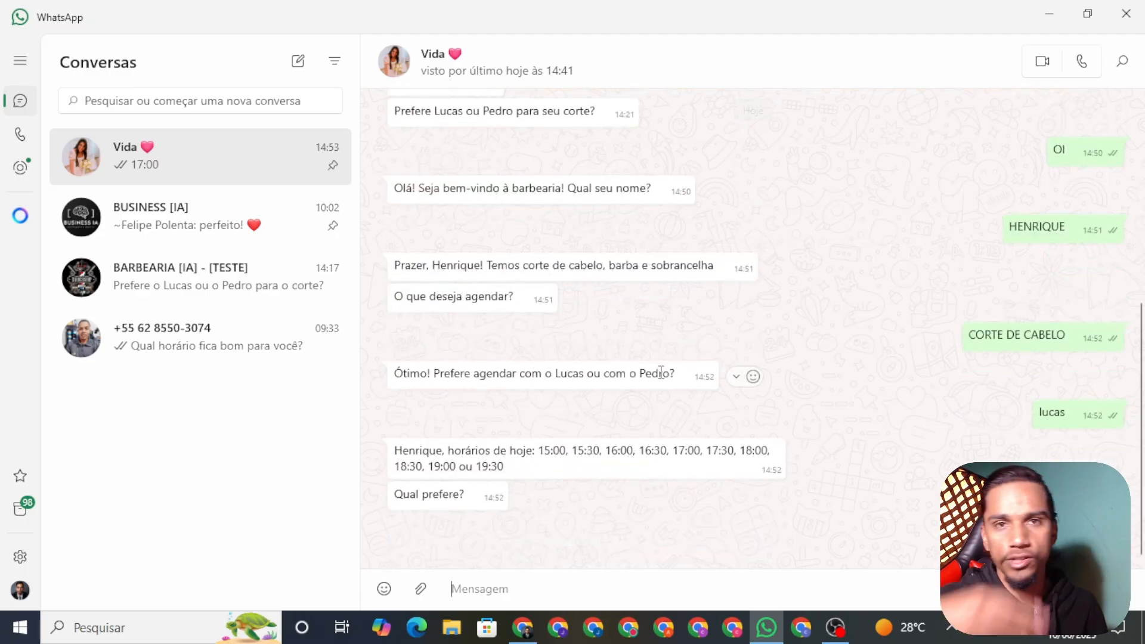
Open the newest running 14:53:03 execution in n8n, then return to the WhatsApp chat
left_click(523, 627)
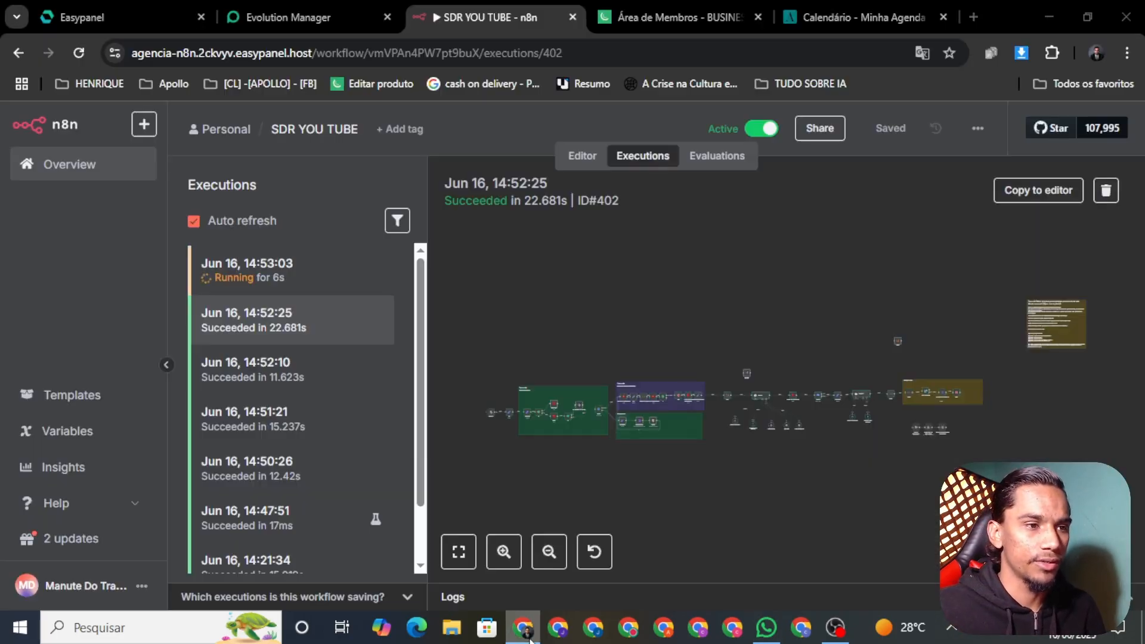
left_click(292, 279)
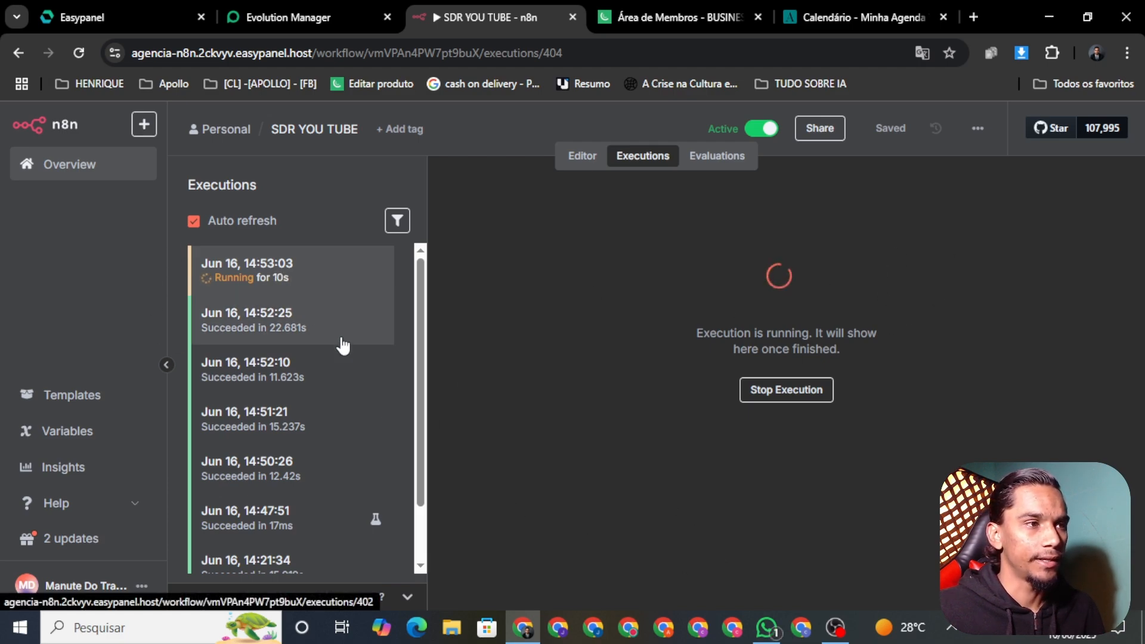
scroll(345, 334, "down", 1)
scroll(353, 309, "up", 1)
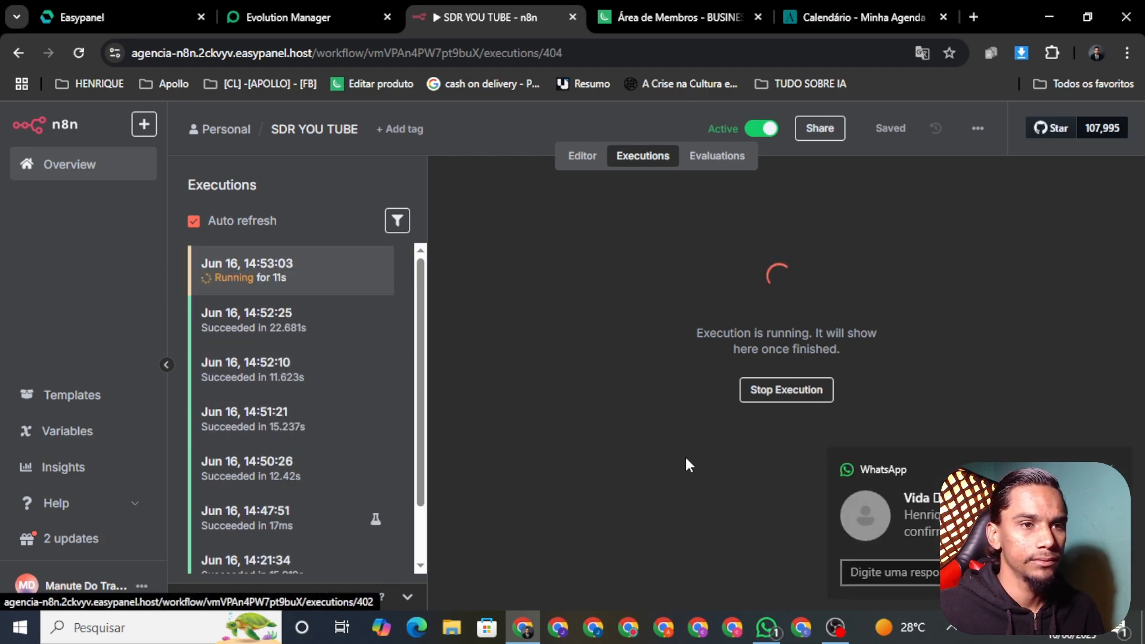
left_click(766, 627)
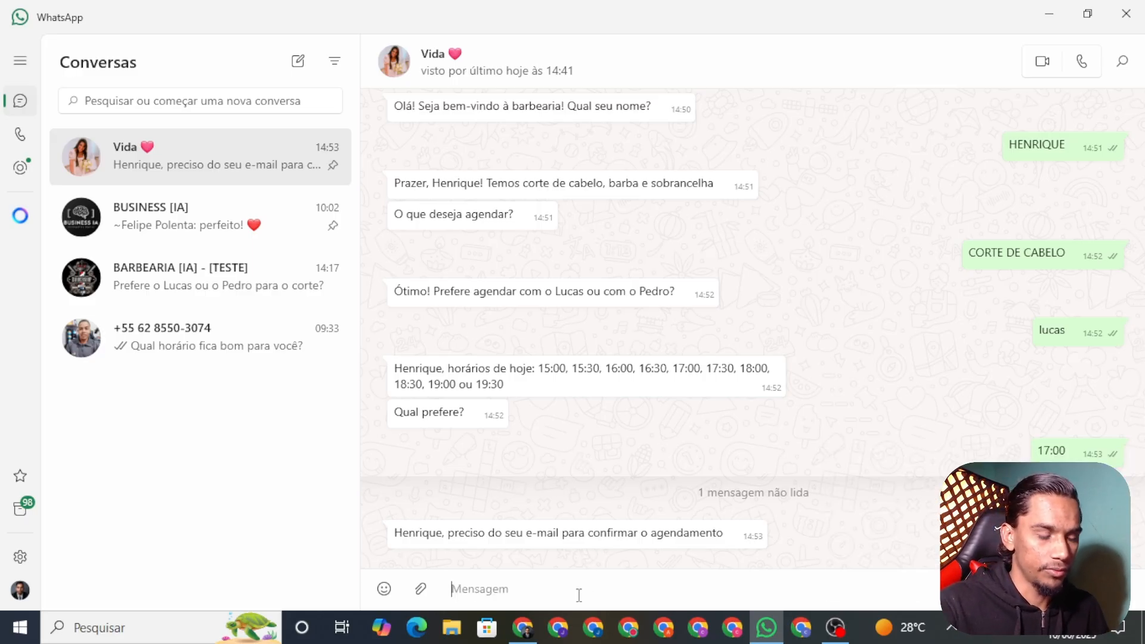
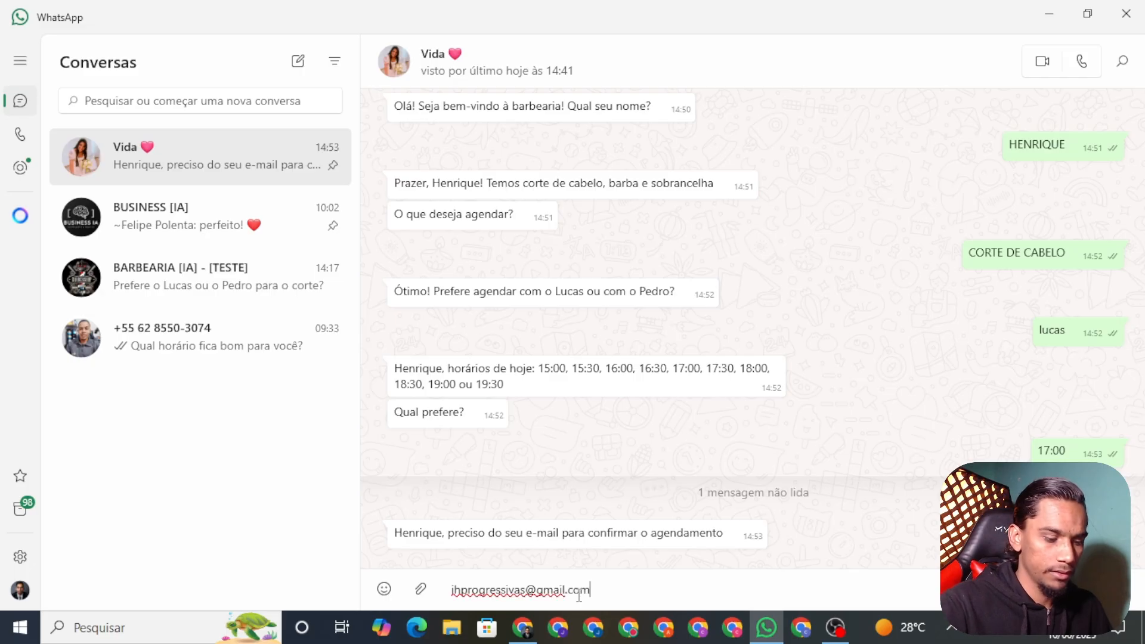
Send the contact's e-mail address to the bot, then bring back n8n's Executions list
key("Return")
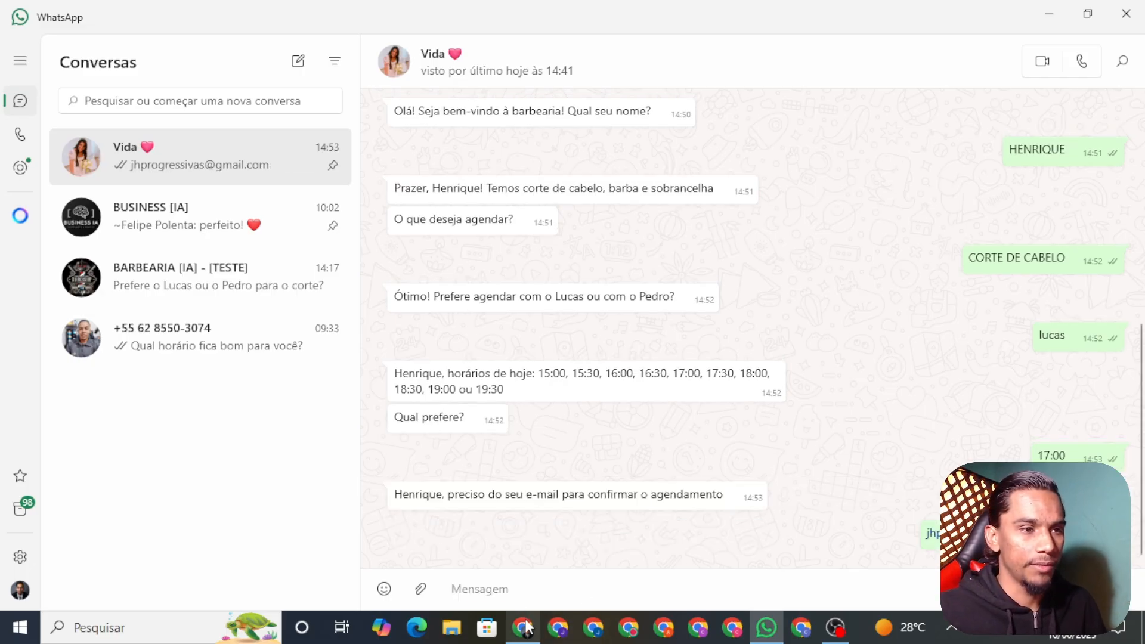
left_click(523, 627)
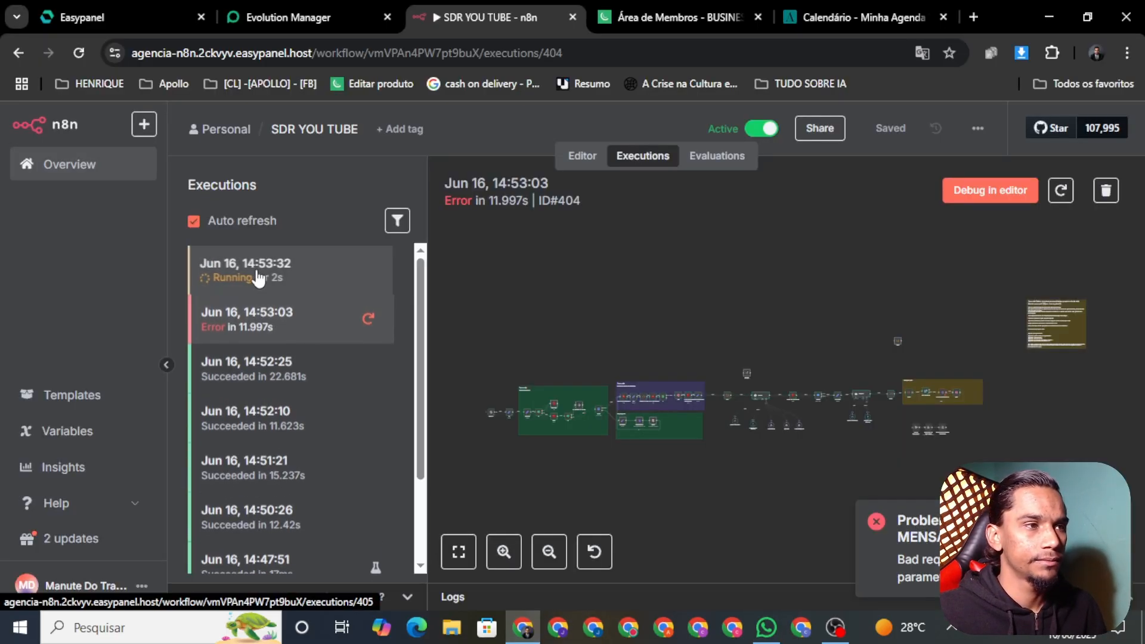
Track the new n8n run and the bot's 17:00 booking confirmation, then view the Minha Agenda calendar
left_click(262, 269)
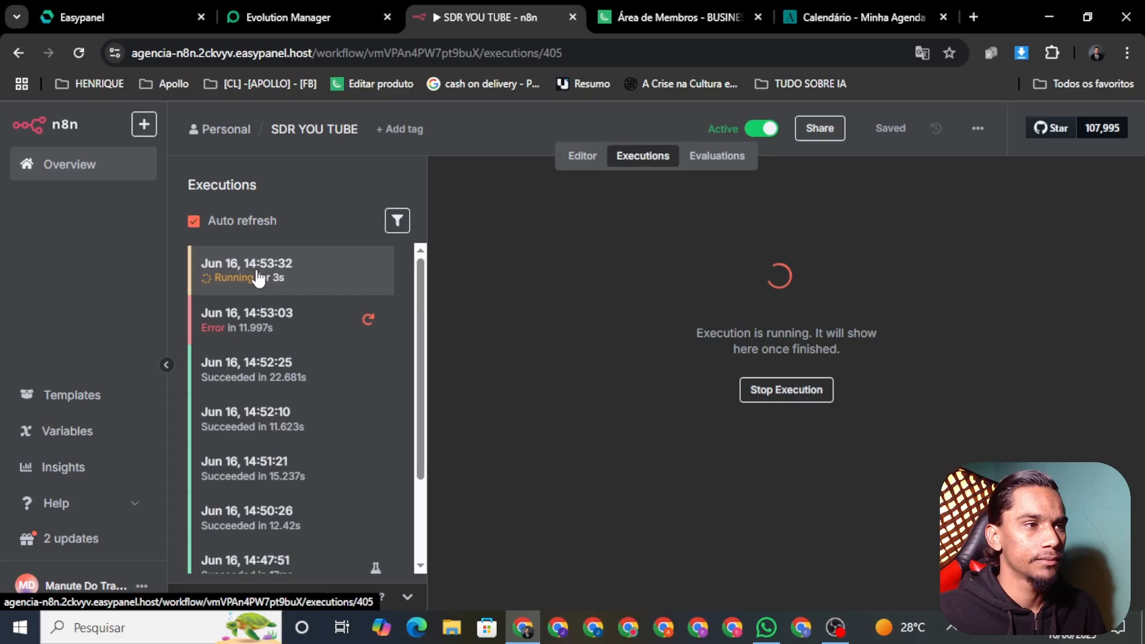
left_click(766, 629)
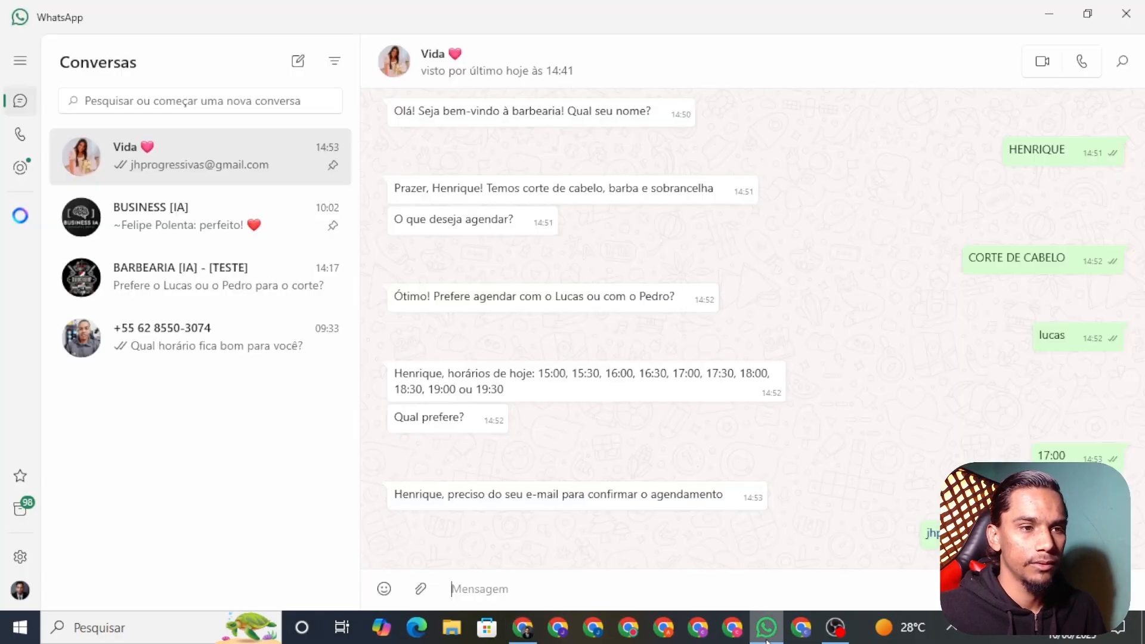
left_click(523, 627)
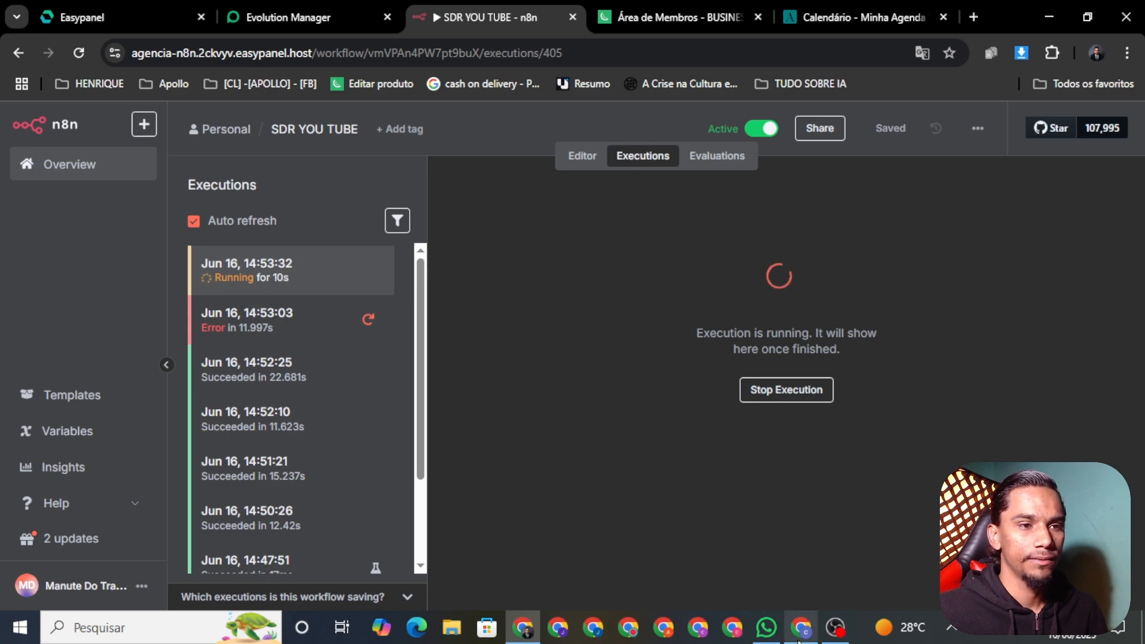
left_click(768, 631)
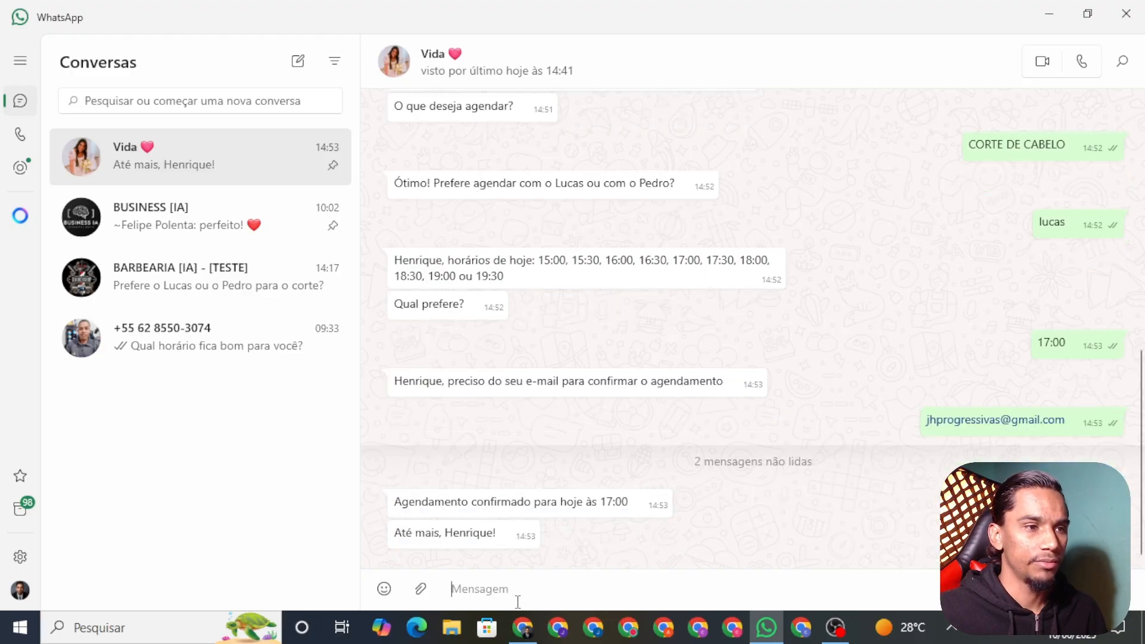
left_click(522, 627)
left_click(845, 19)
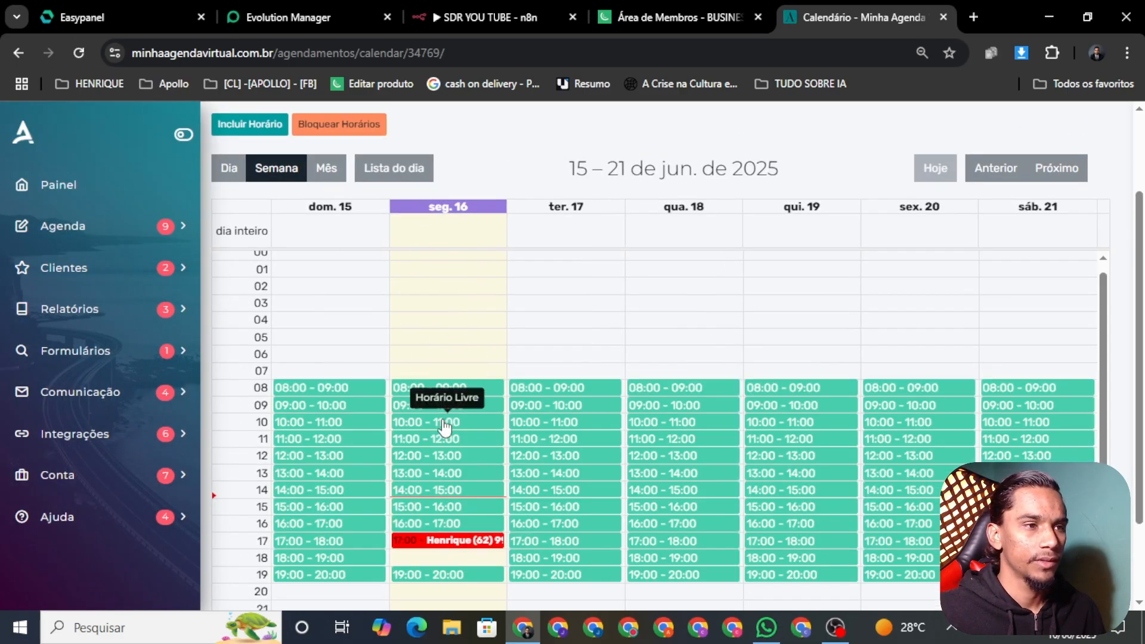
scroll(439, 423, "down", 3)
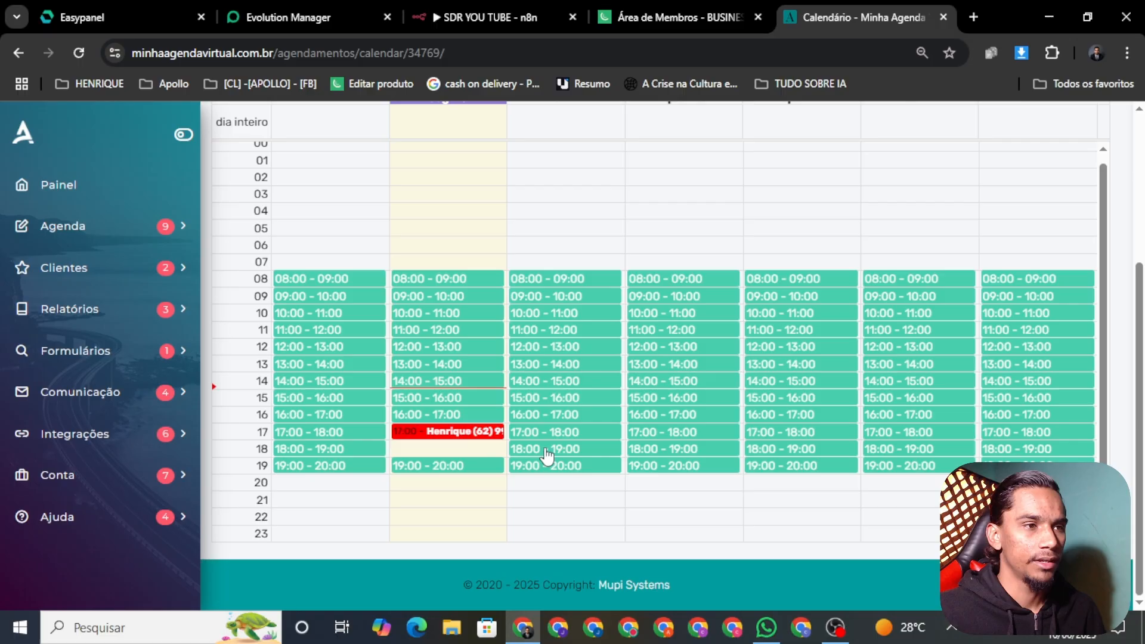
left_click(434, 438)
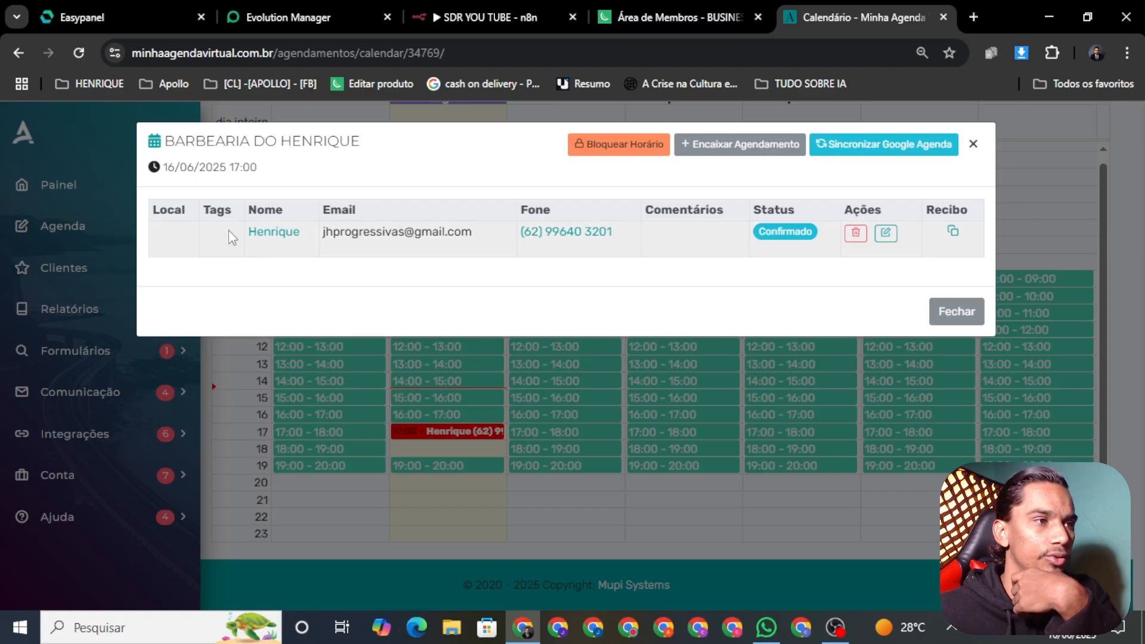
left_click_drag(323, 231, 422, 284)
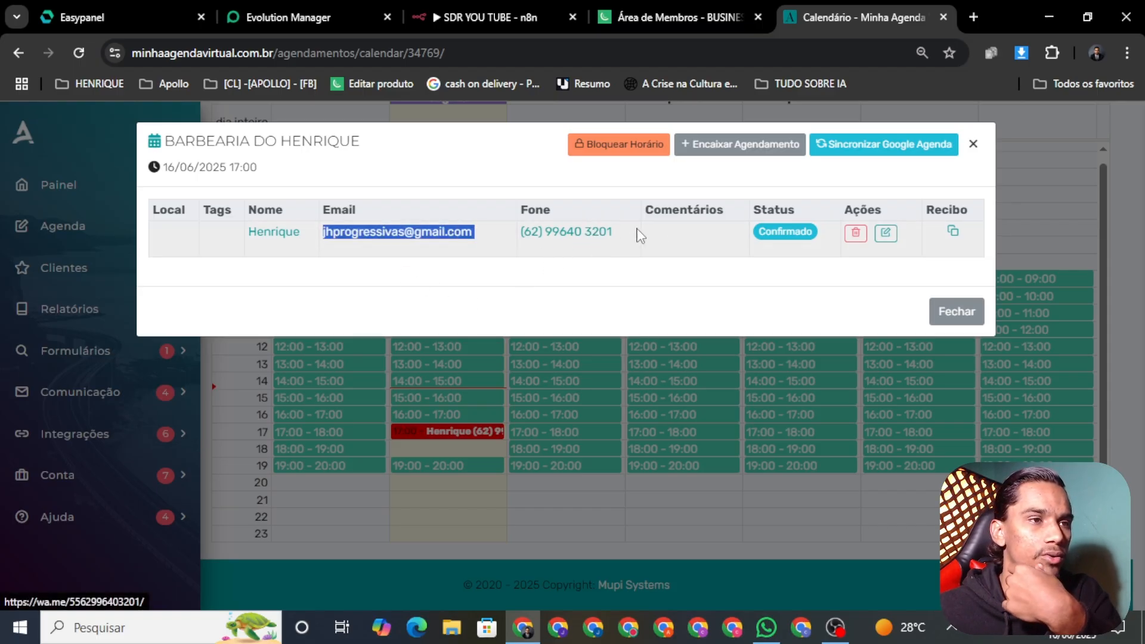
left_click(737, 324)
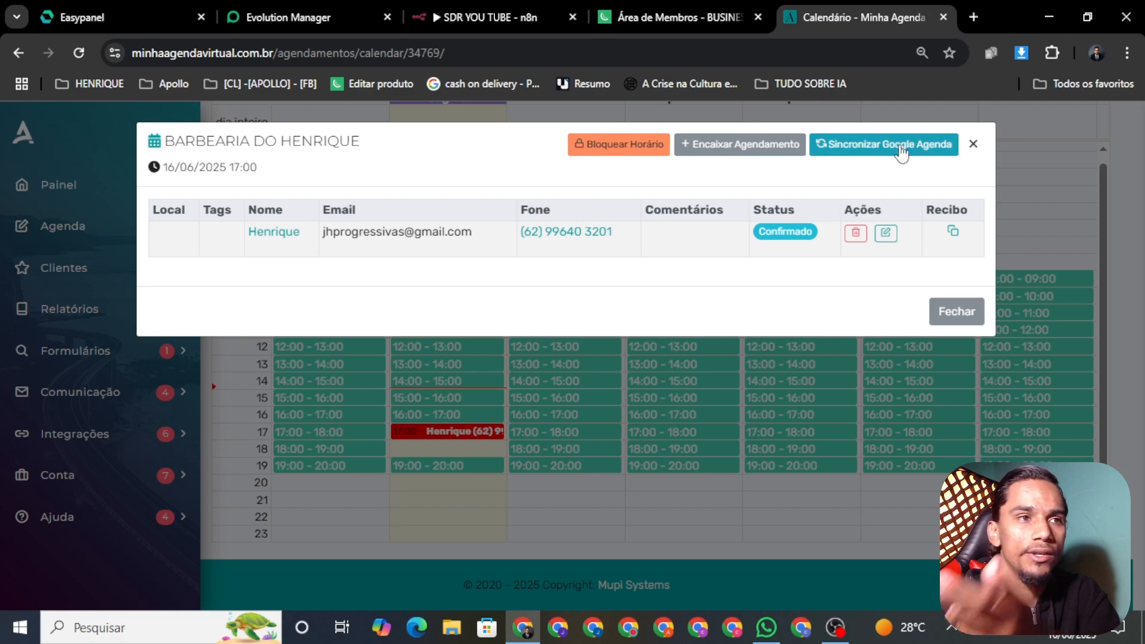
left_click(973, 145)
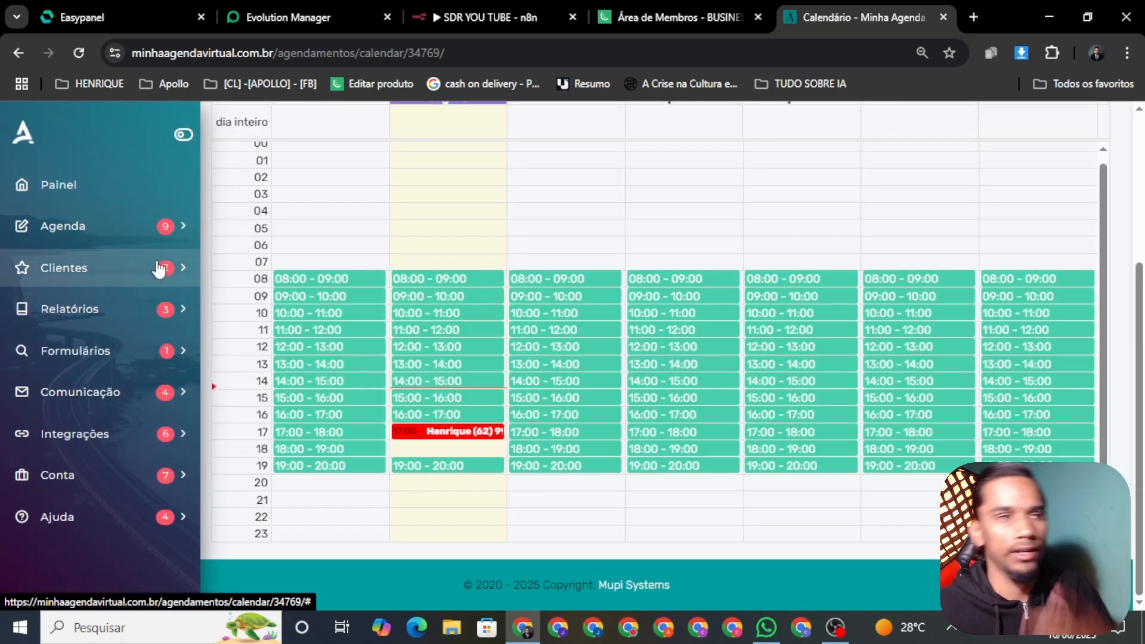
left_click(761, 634)
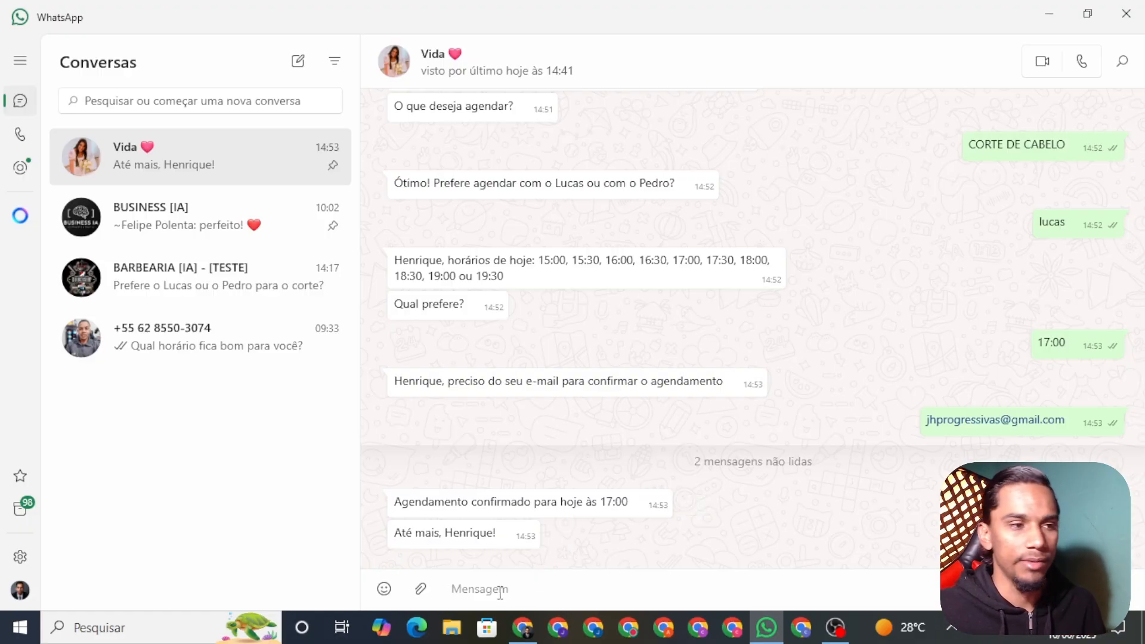
left_click(522, 627)
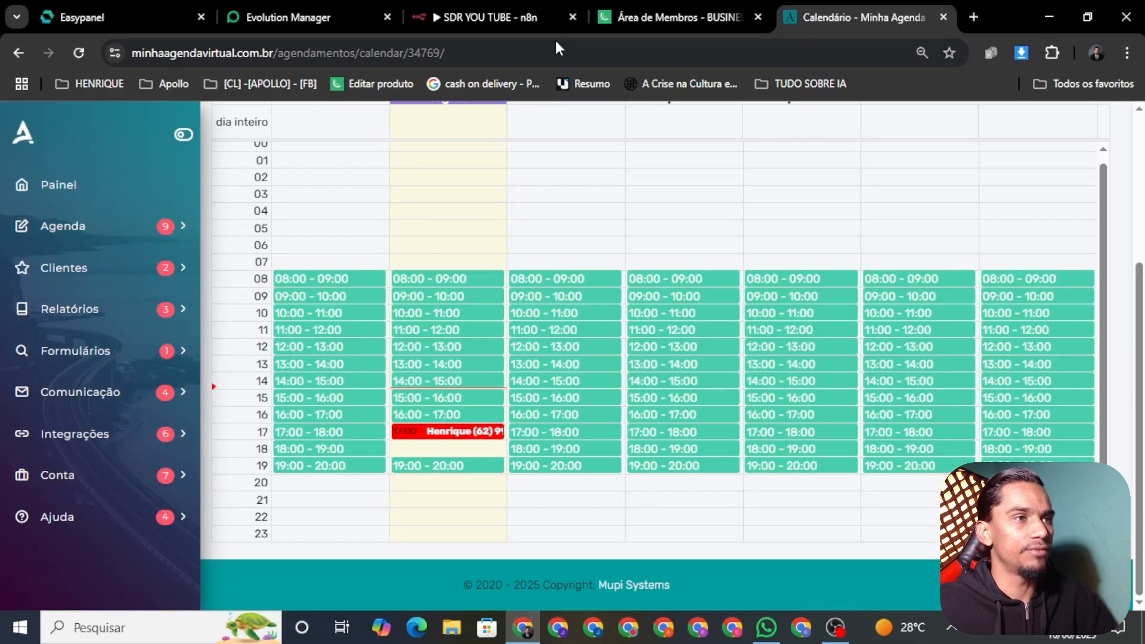
Open SDR YOU TUBE in the Editor and zoom and pan across its green and purple groups
left_click(470, 7)
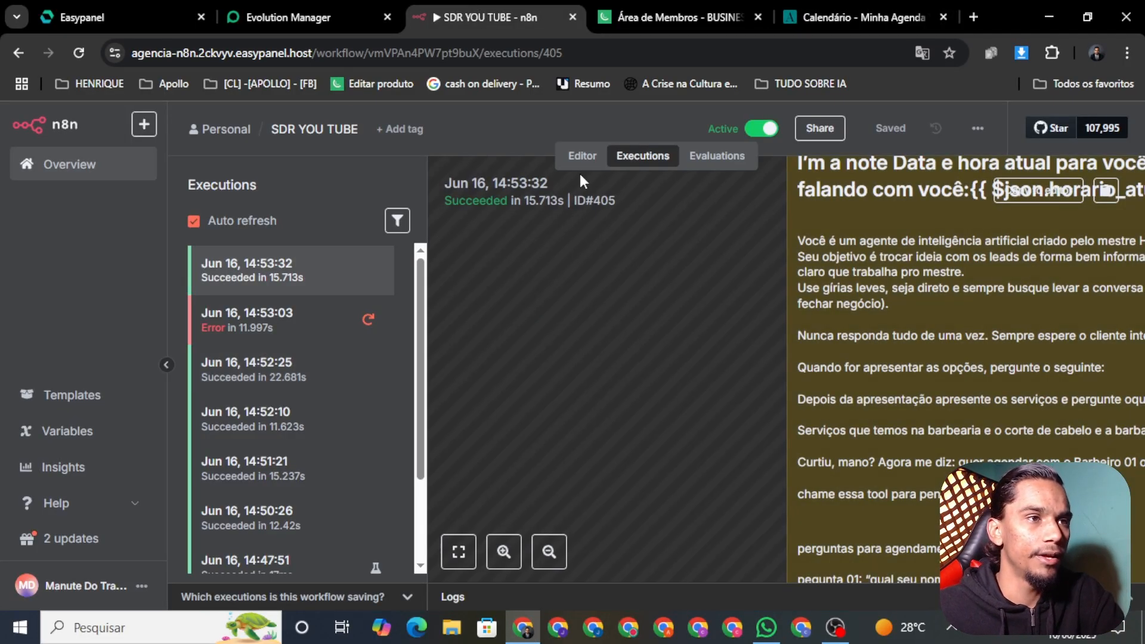
left_click(582, 156)
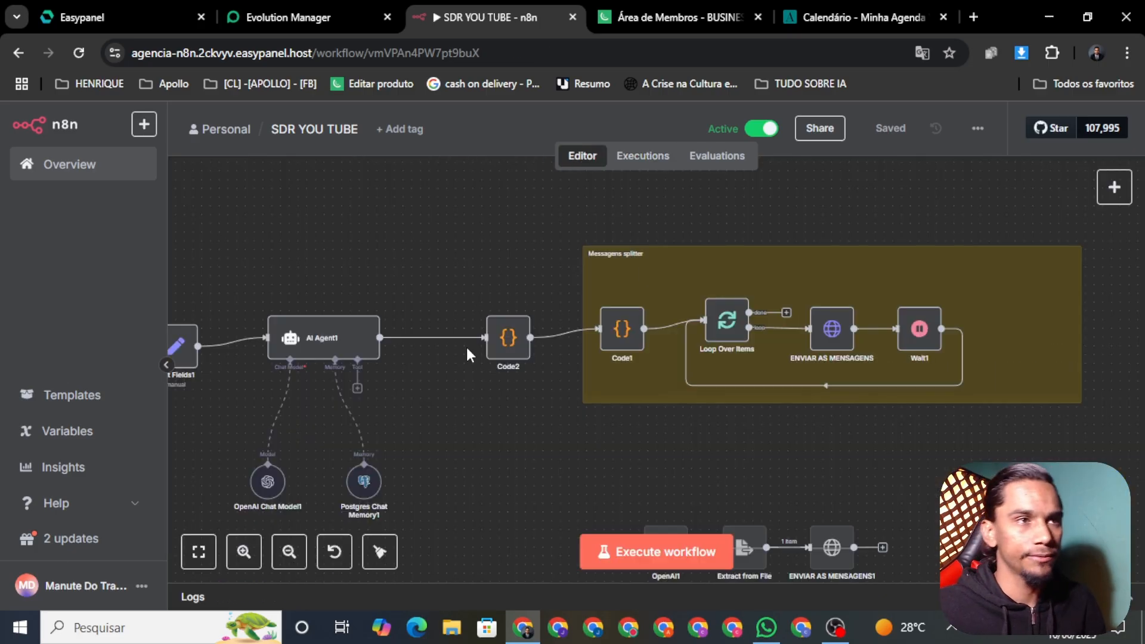
scroll(477, 360, "down", 5)
left_click_drag(373, 276, 733, 299)
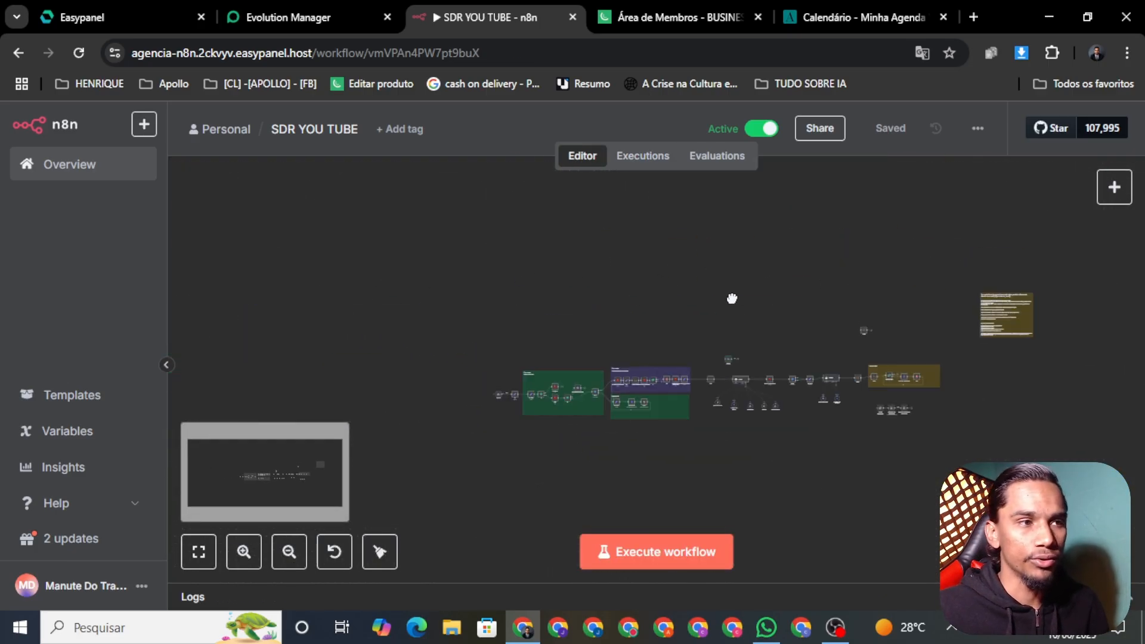
scroll(636, 385, "up", 5)
scroll(656, 378, "down", 3)
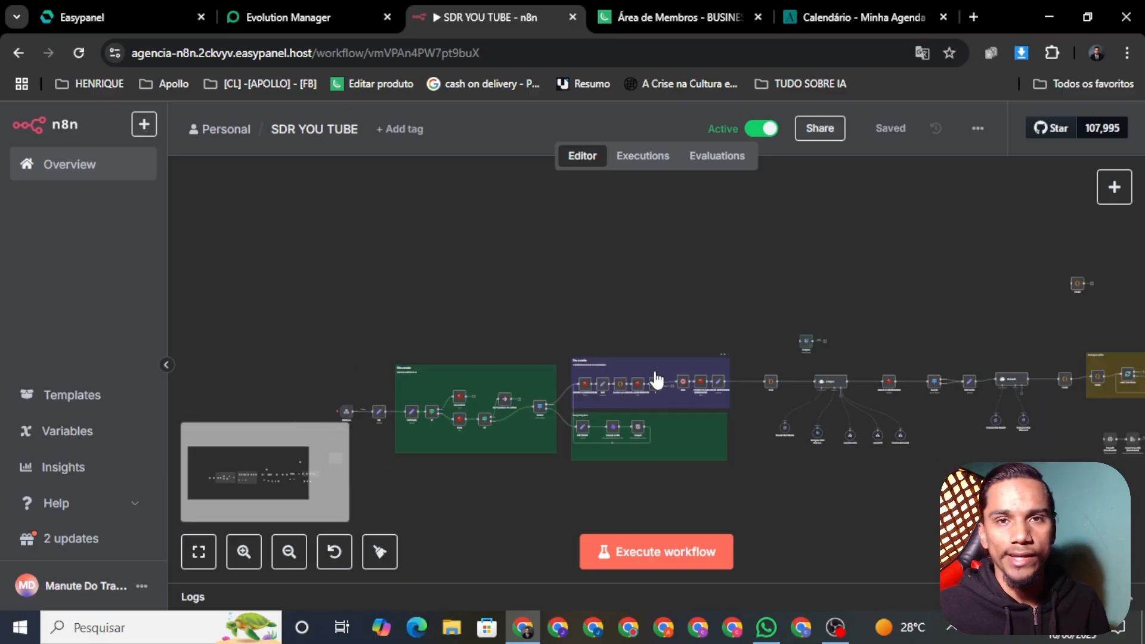
scroll(656, 378, "up", 2)
left_click_drag(896, 483, 776, 429)
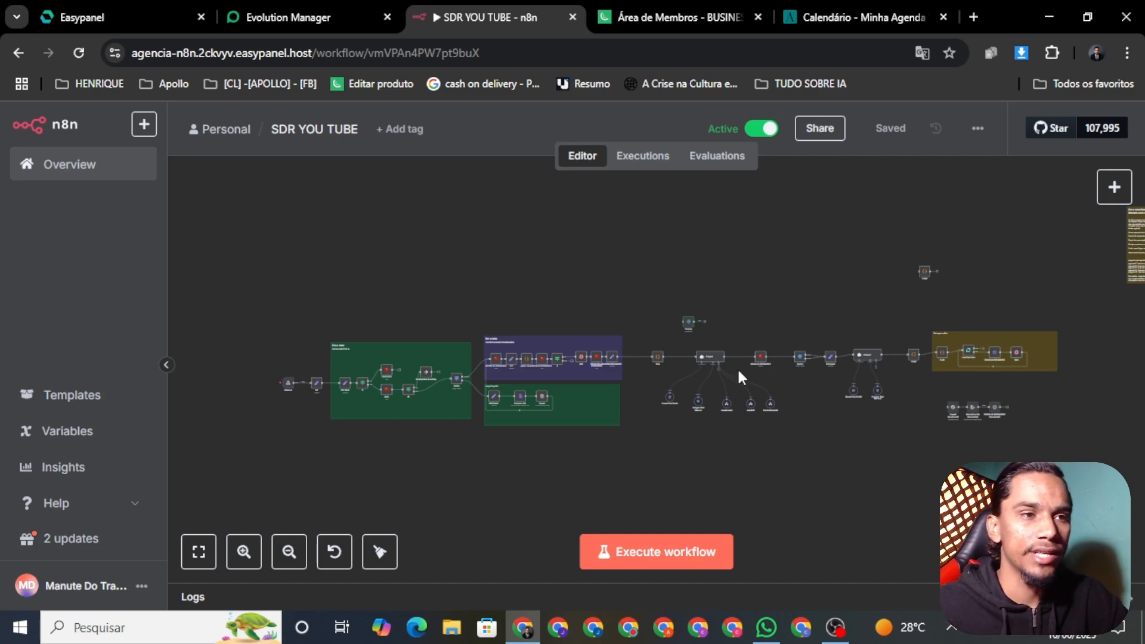
scroll(738, 388, "up", 4)
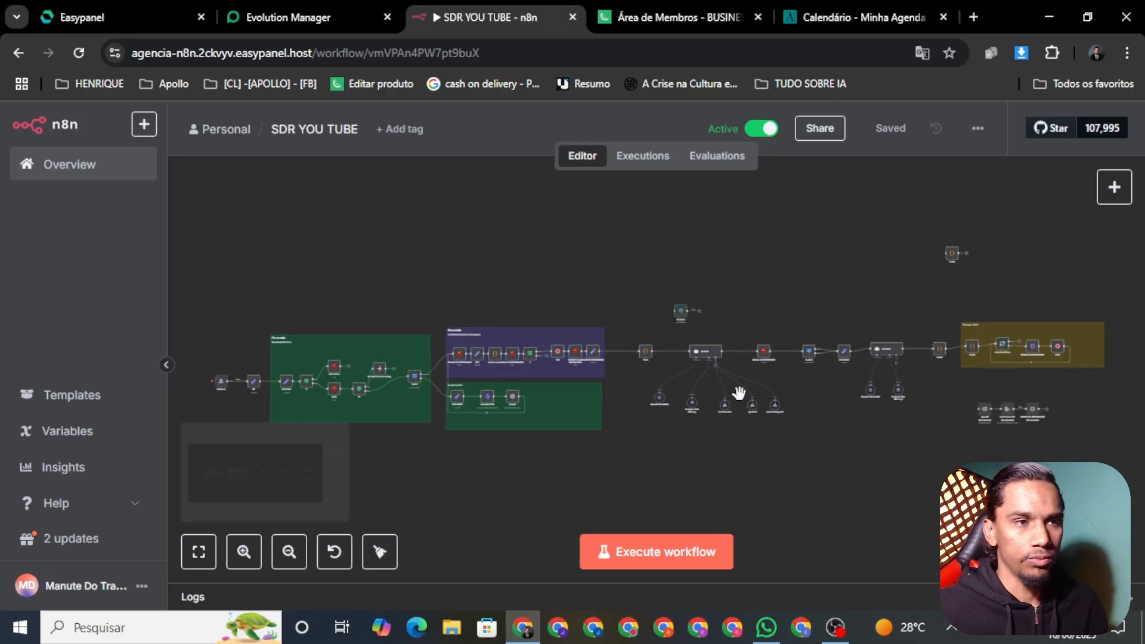
left_click(973, 16)
Browse the TUDO SOBRE IA bookmarks folder, then close the list
left_click(814, 80)
scroll(815, 483, "down", 5)
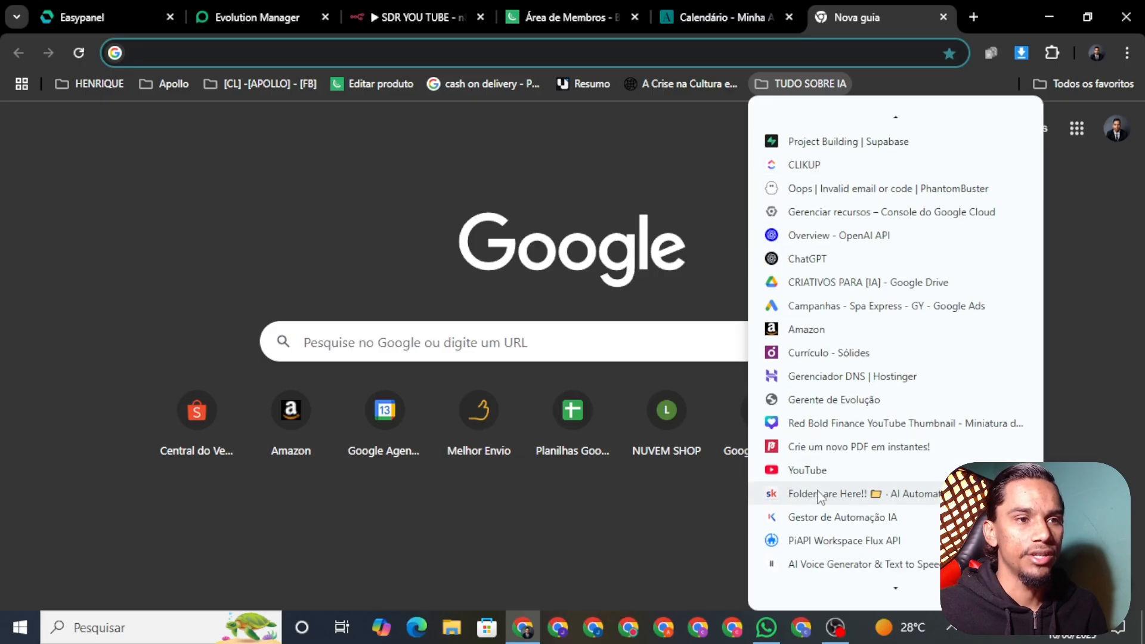
scroll(814, 482, "down", 8)
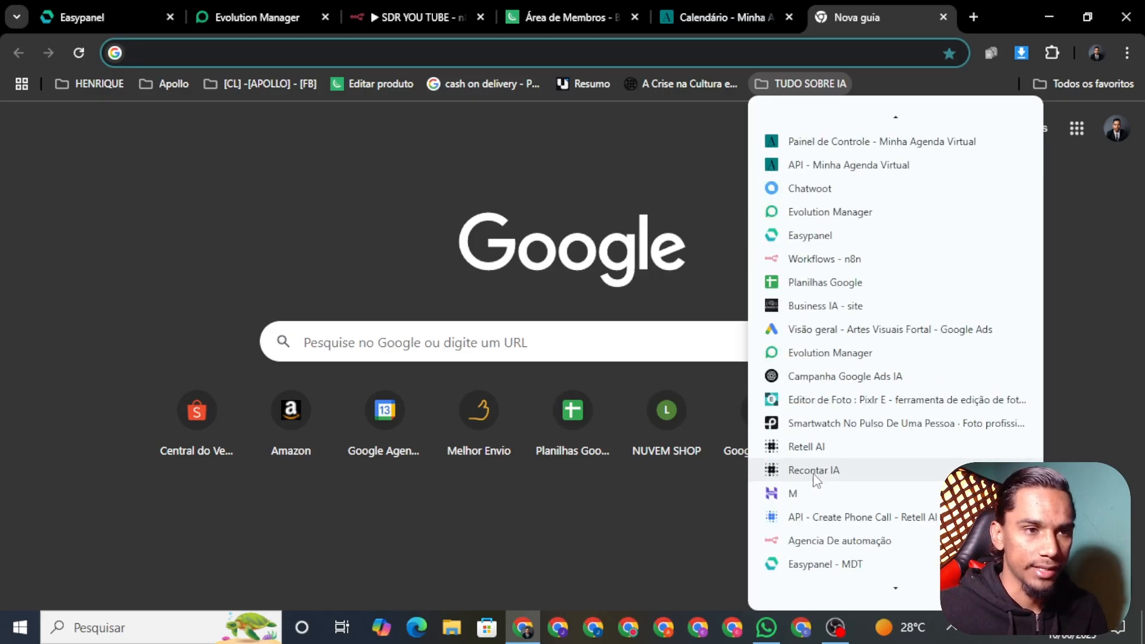
scroll(797, 470, "up", 1)
left_click(181, 152)
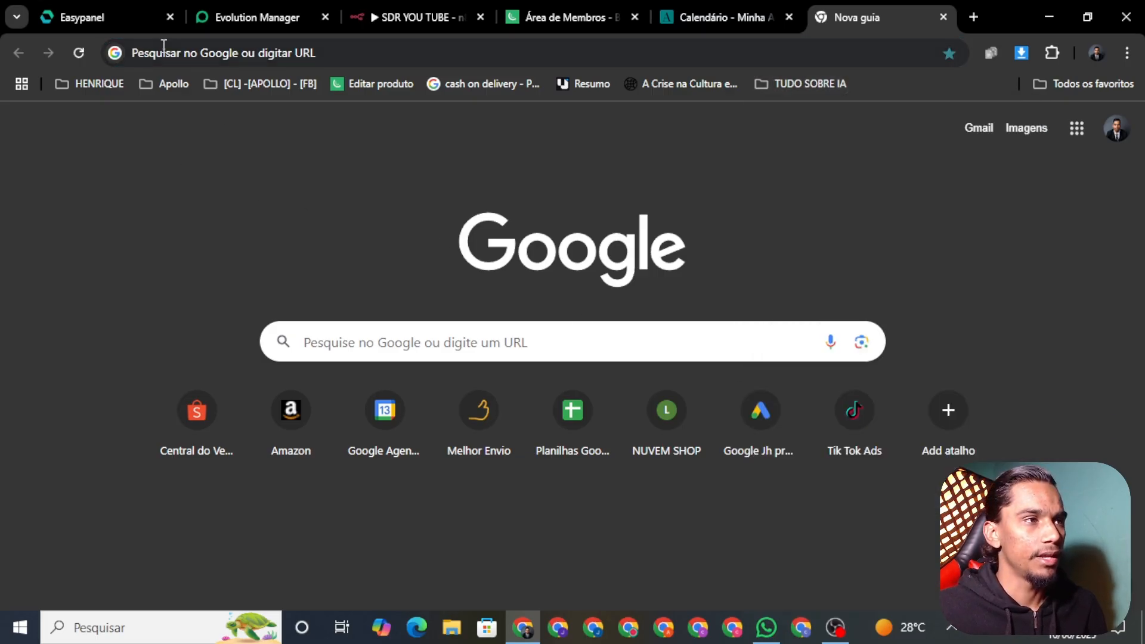
Go to Google Docs from the address bar and open 'Perguntas para meu lead'
left_click(183, 51)
type("dp")
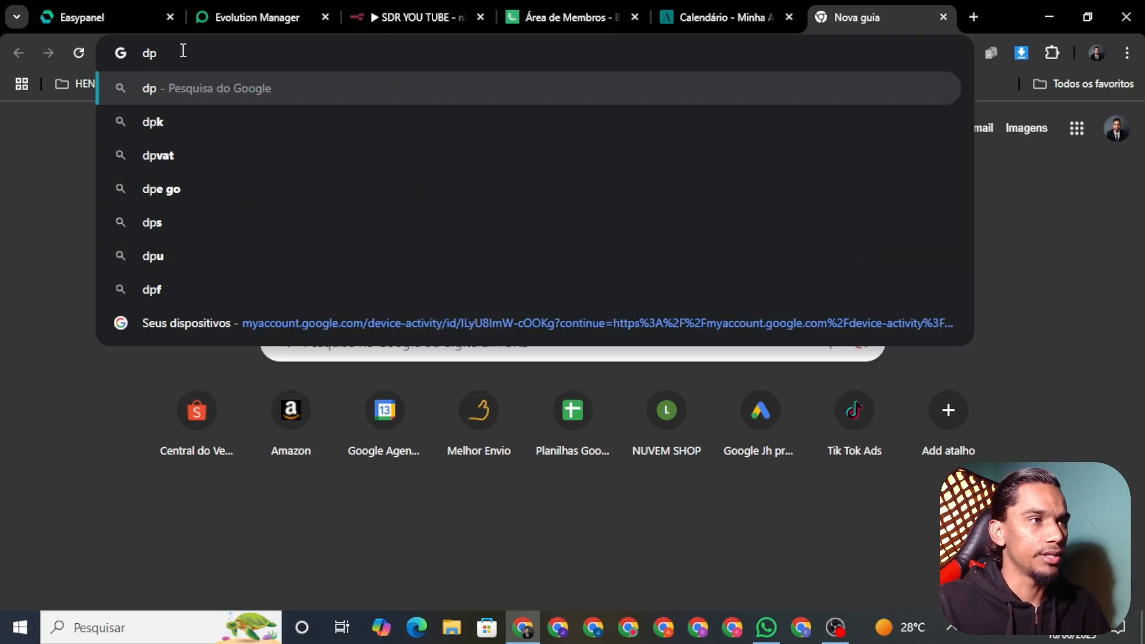
key("BackSpace")
type("o")
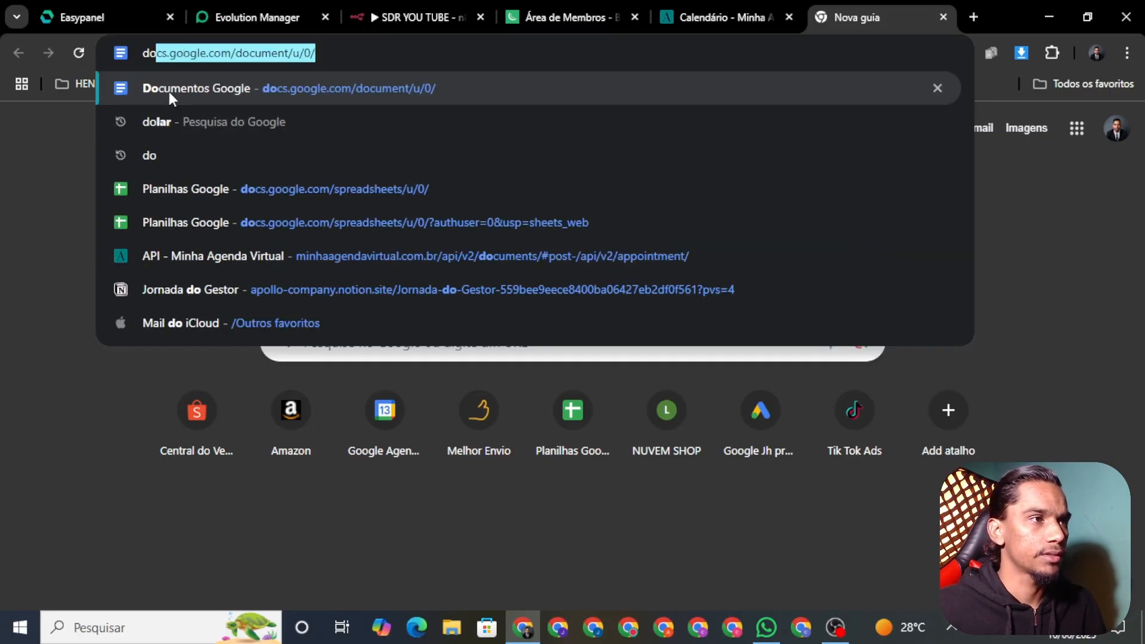
left_click(169, 91)
left_click(266, 505)
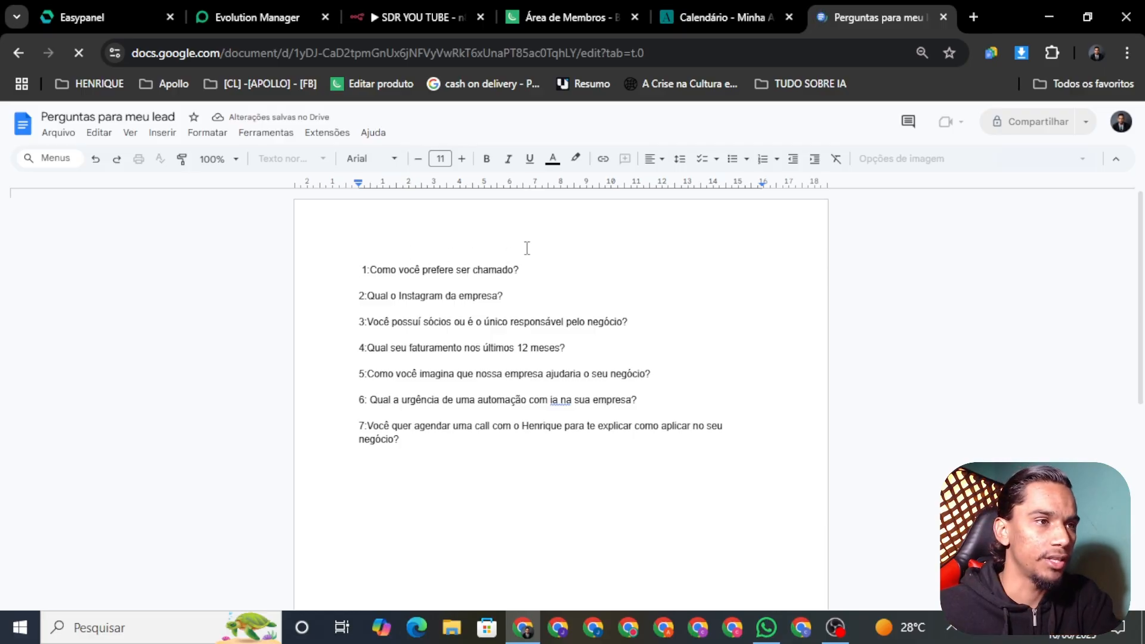
triple_click(396, 266)
double_click(469, 272)
left_click_drag(547, 269, 431, 266)
left_click(560, 287)
left_click_drag(523, 299, 362, 291)
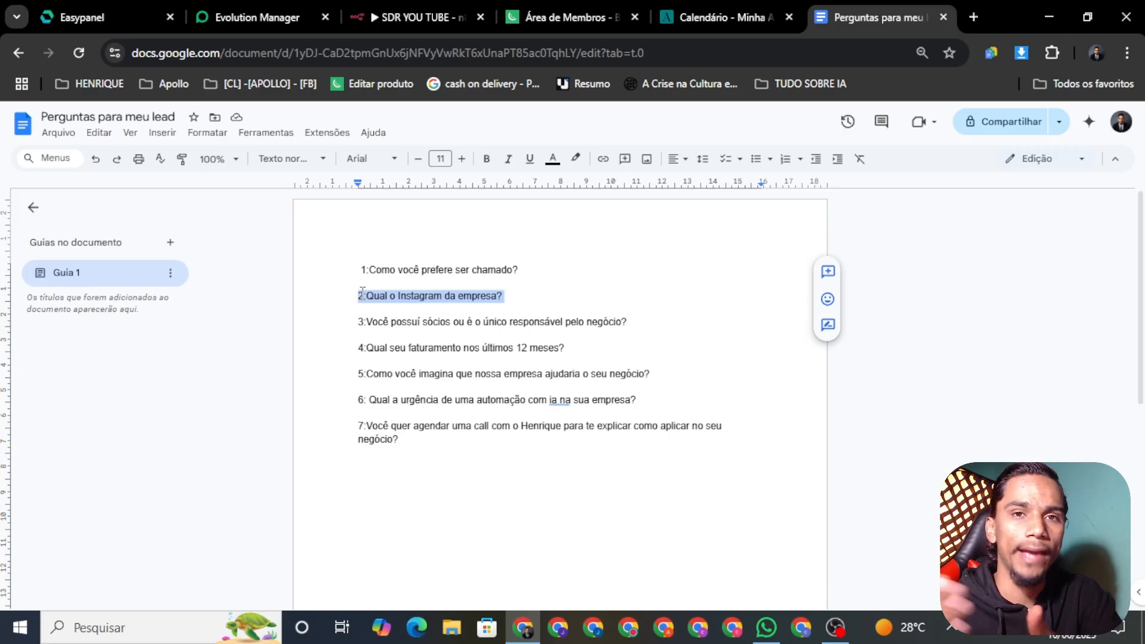
triple_click(381, 293)
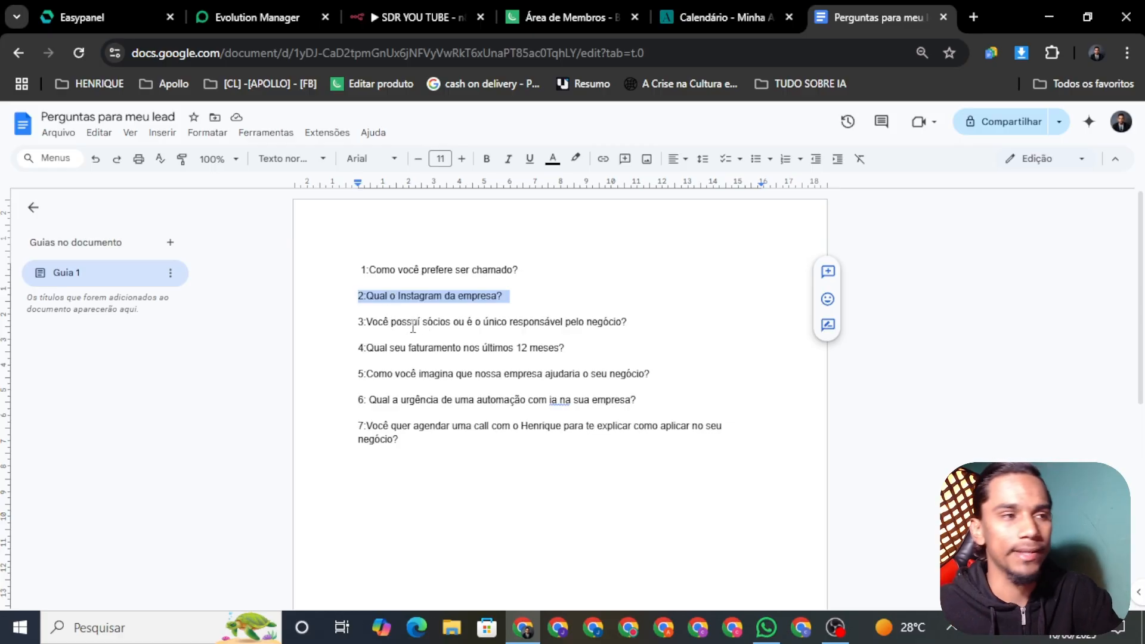
left_click_drag(634, 325, 365, 326)
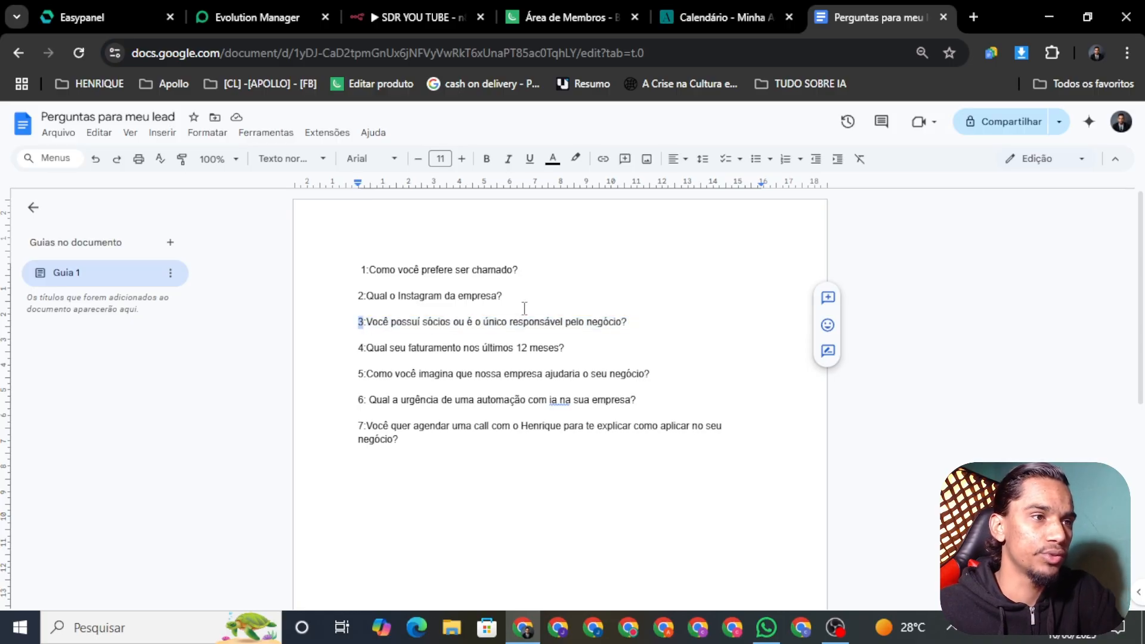
left_click_drag(629, 324, 526, 327)
triple_click(530, 327)
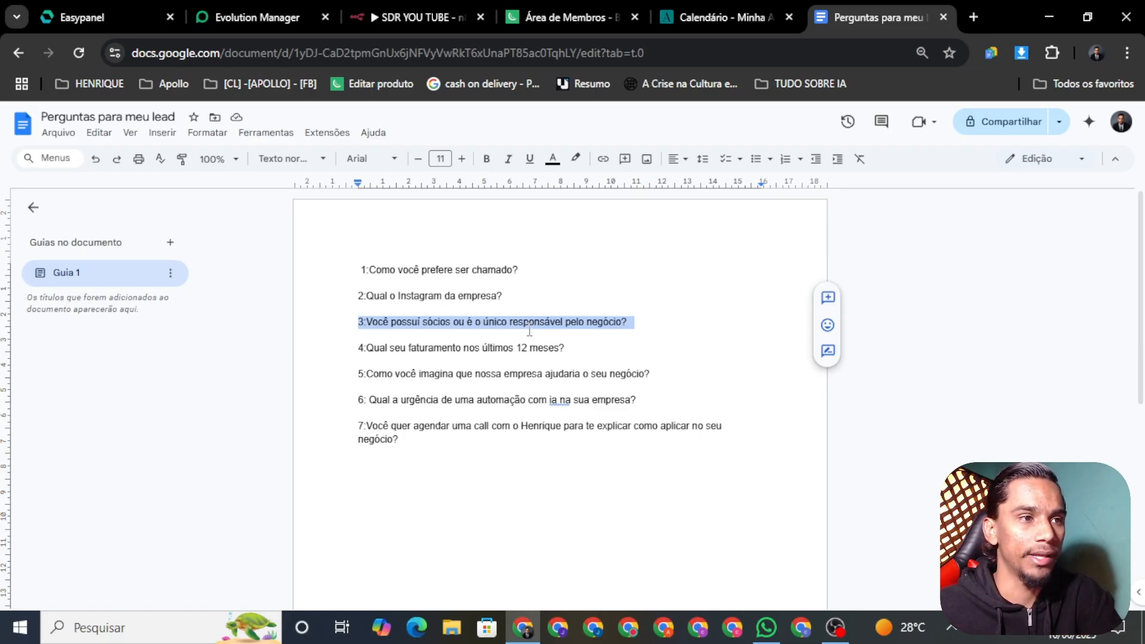
double_click(529, 325)
triple_click(528, 328)
double_click(528, 328)
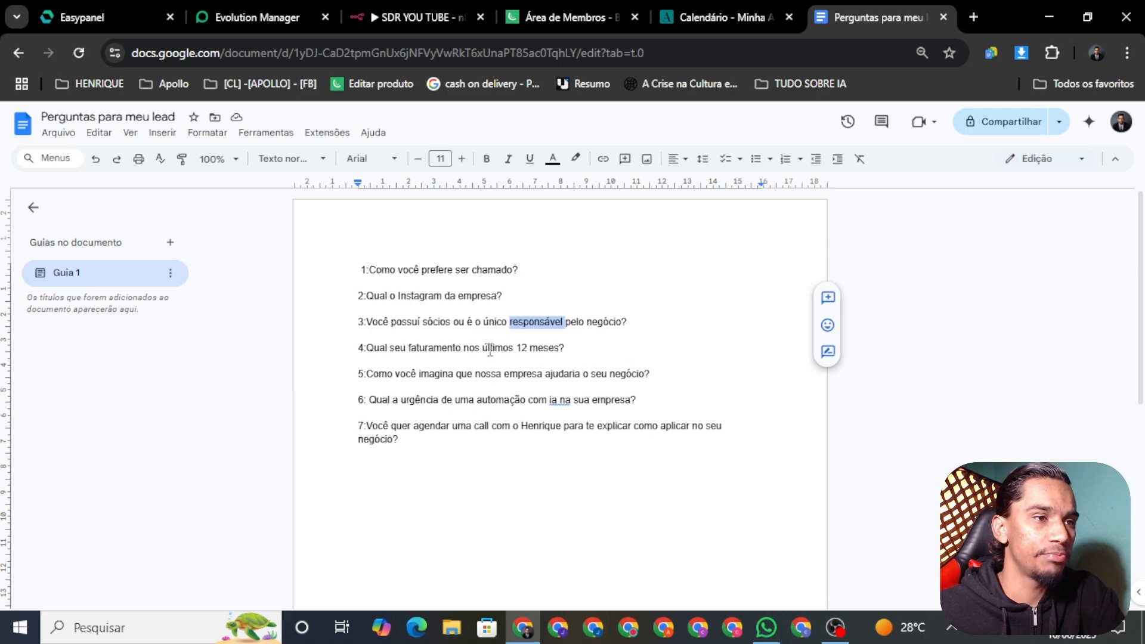
double_click(413, 336)
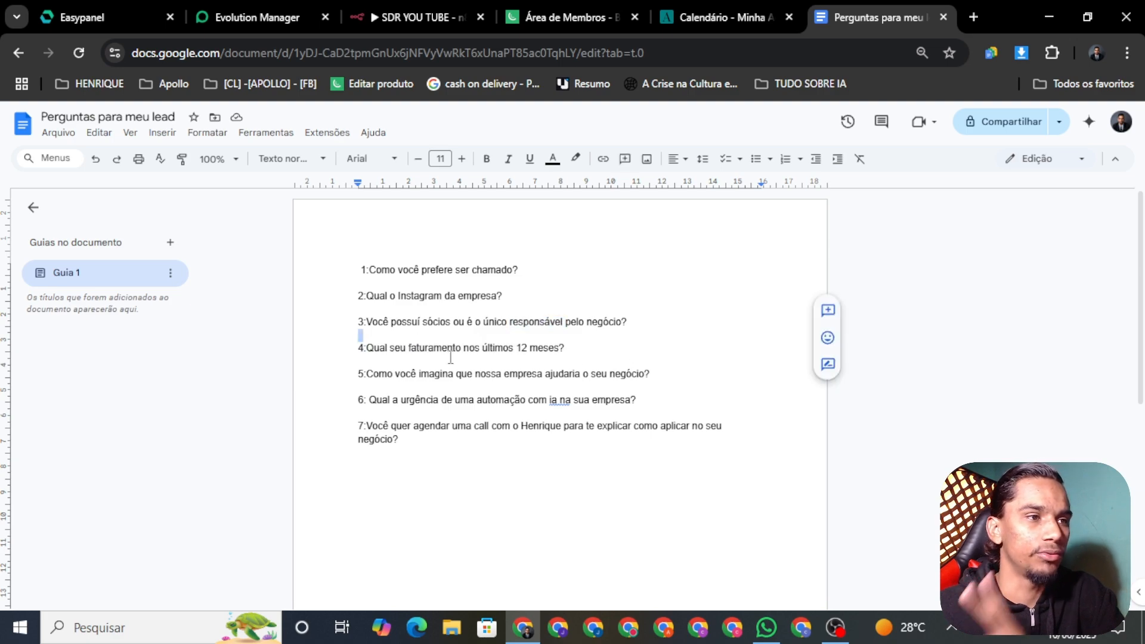
triple_click(435, 352)
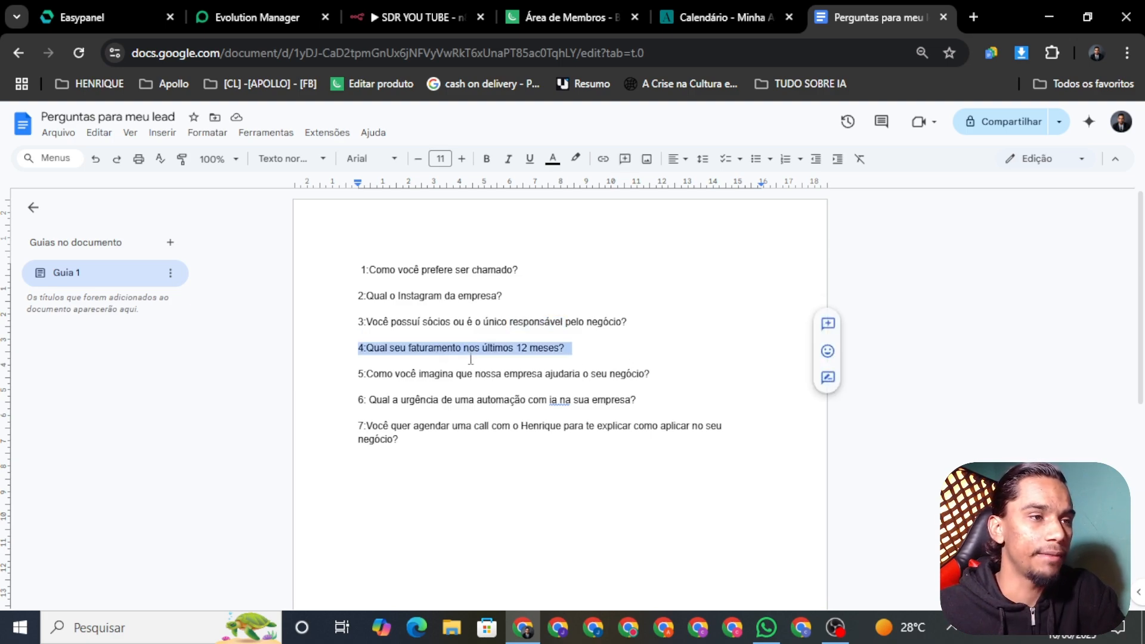
left_click(466, 358)
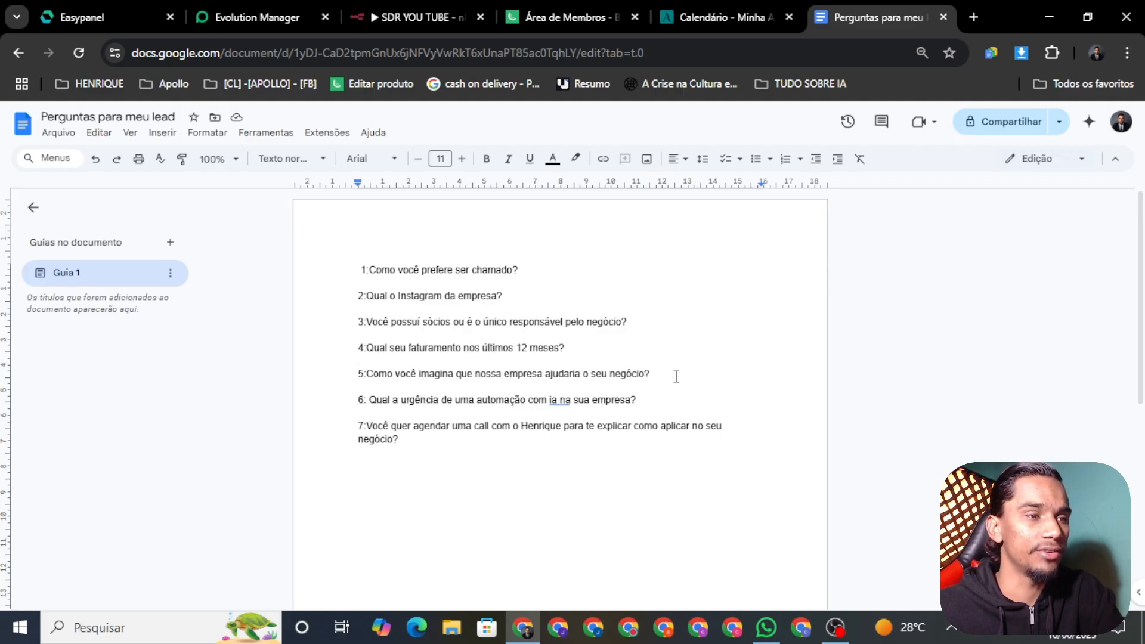
left_click_drag(648, 376, 358, 347)
left_click(588, 372)
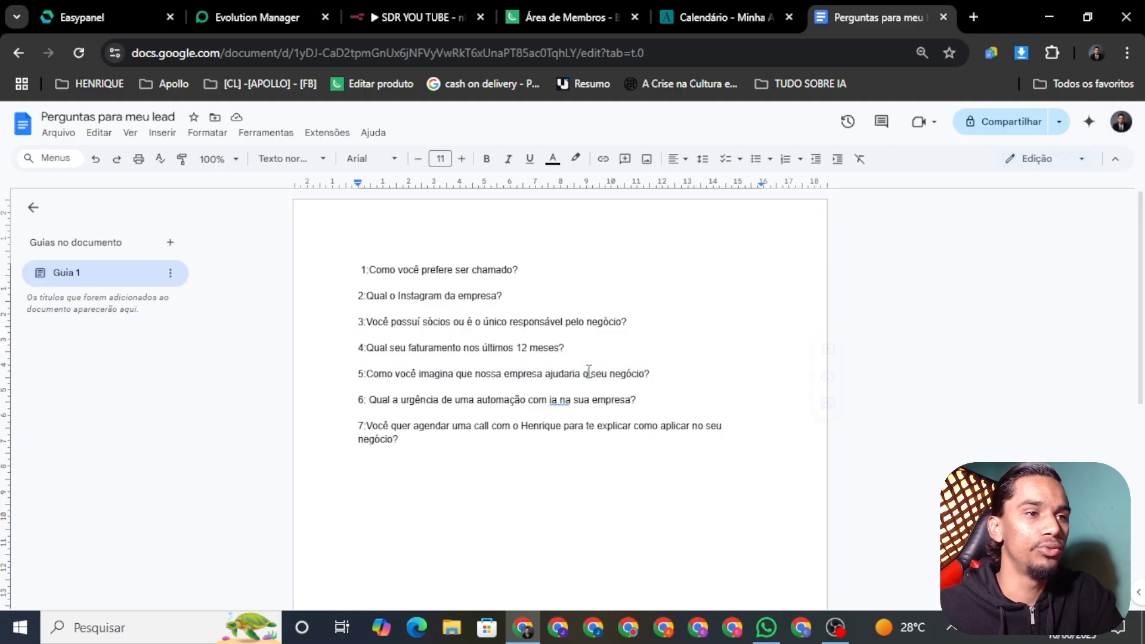
triple_click(588, 372)
left_click(596, 379)
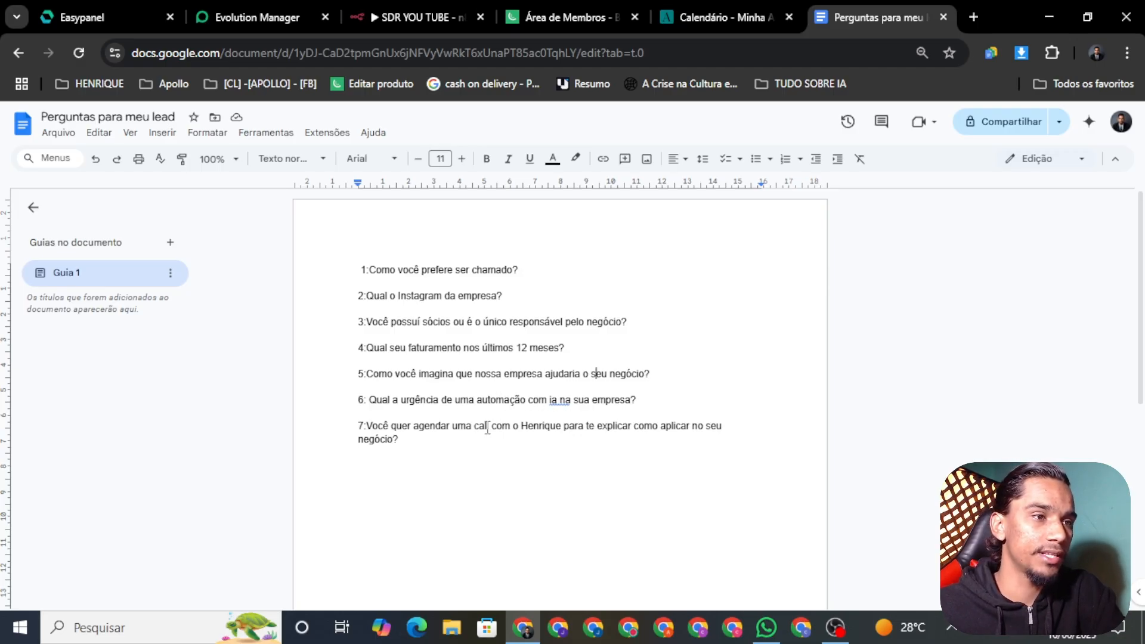
left_click_drag(648, 401, 564, 401)
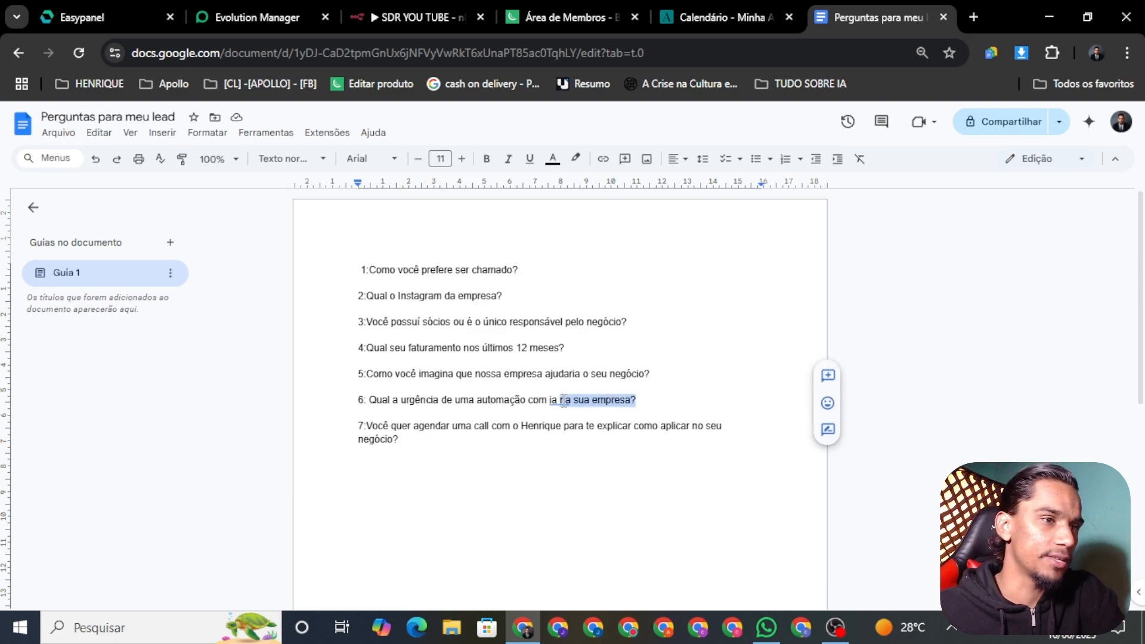
triple_click(564, 400)
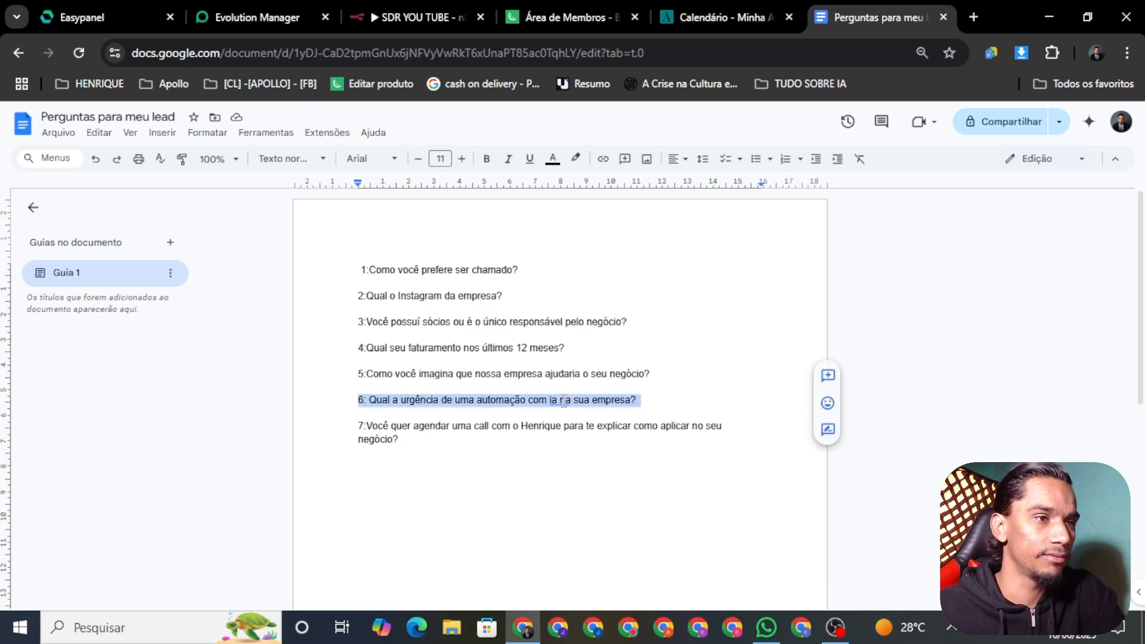
left_click(440, 452)
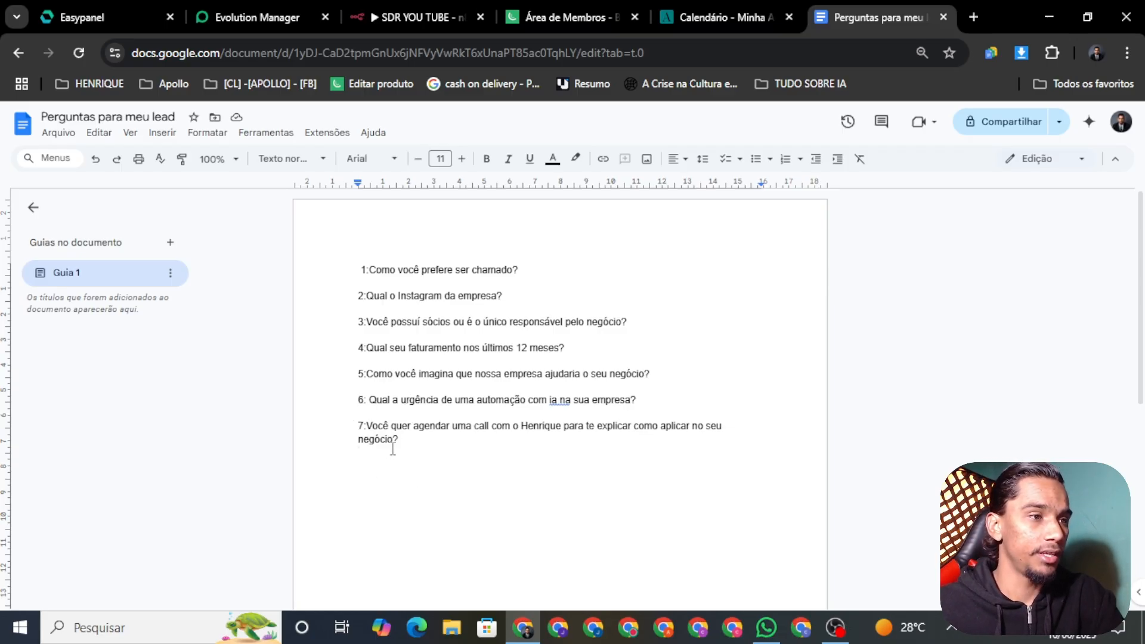
triple_click(350, 423)
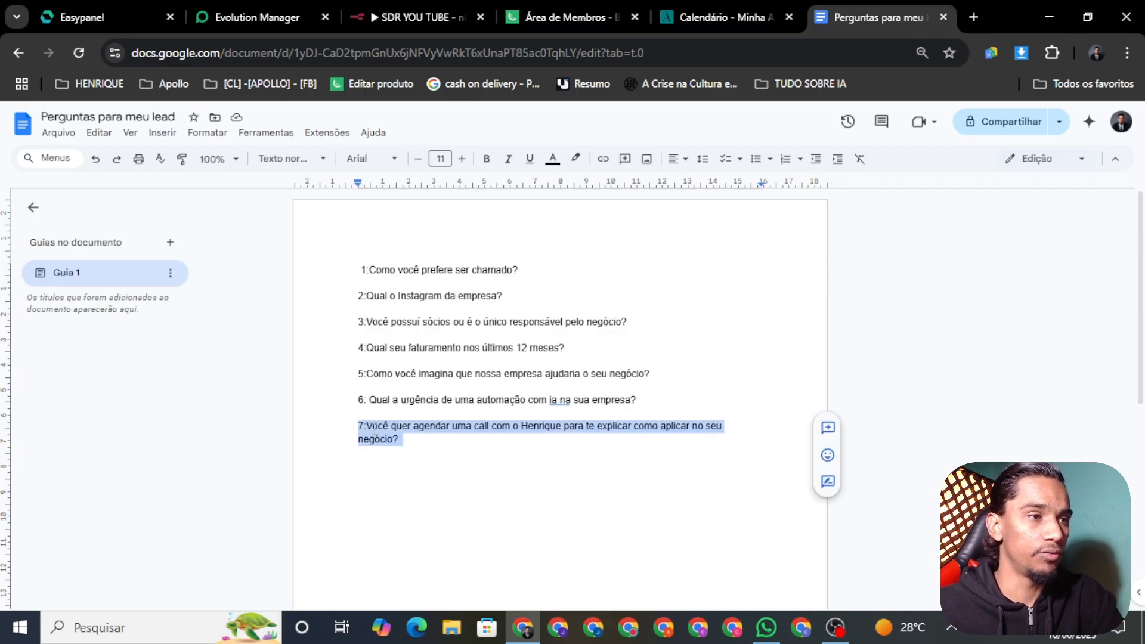
left_click(443, 434)
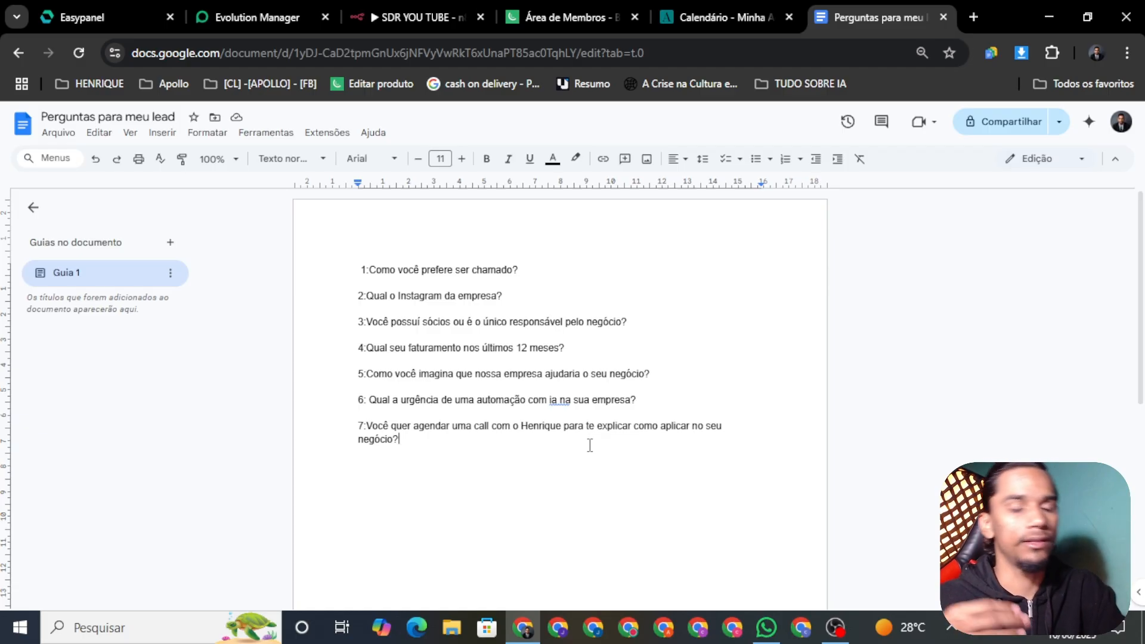
left_click_drag(398, 439, 357, 428)
left_click(421, 440)
left_click(406, 450)
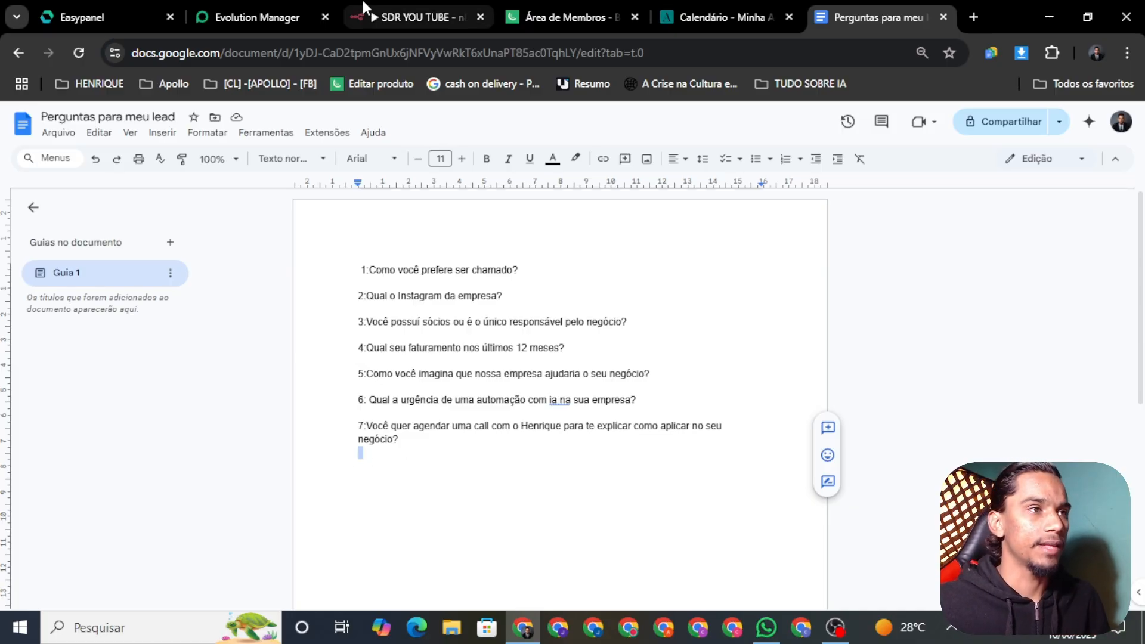
mouse_move(394, 7)
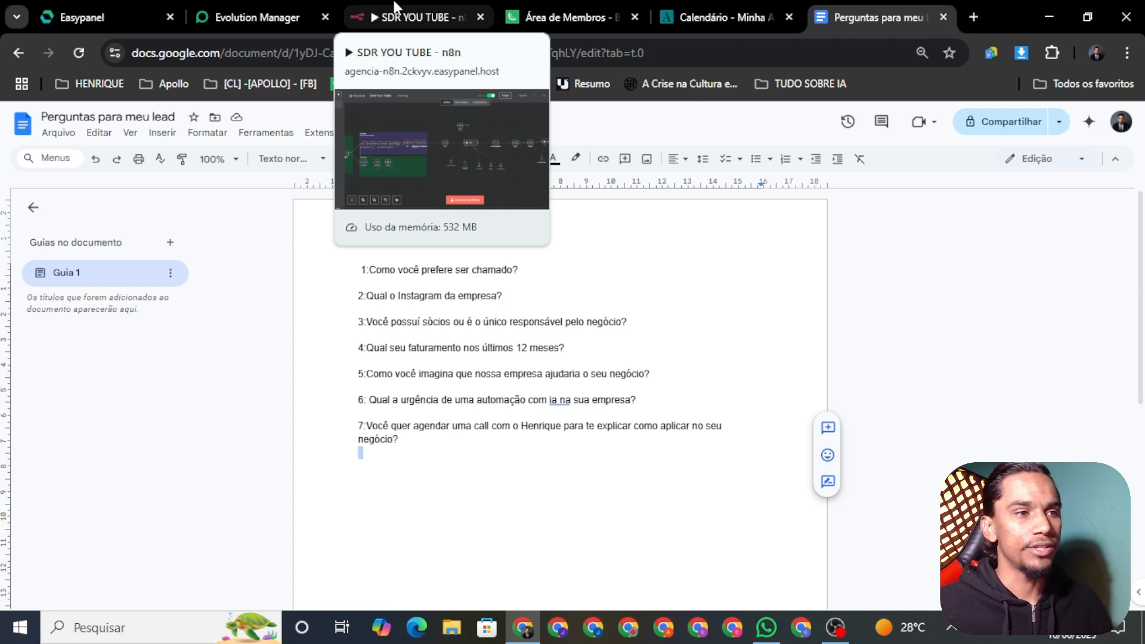
left_click_drag(359, 262, 693, 461)
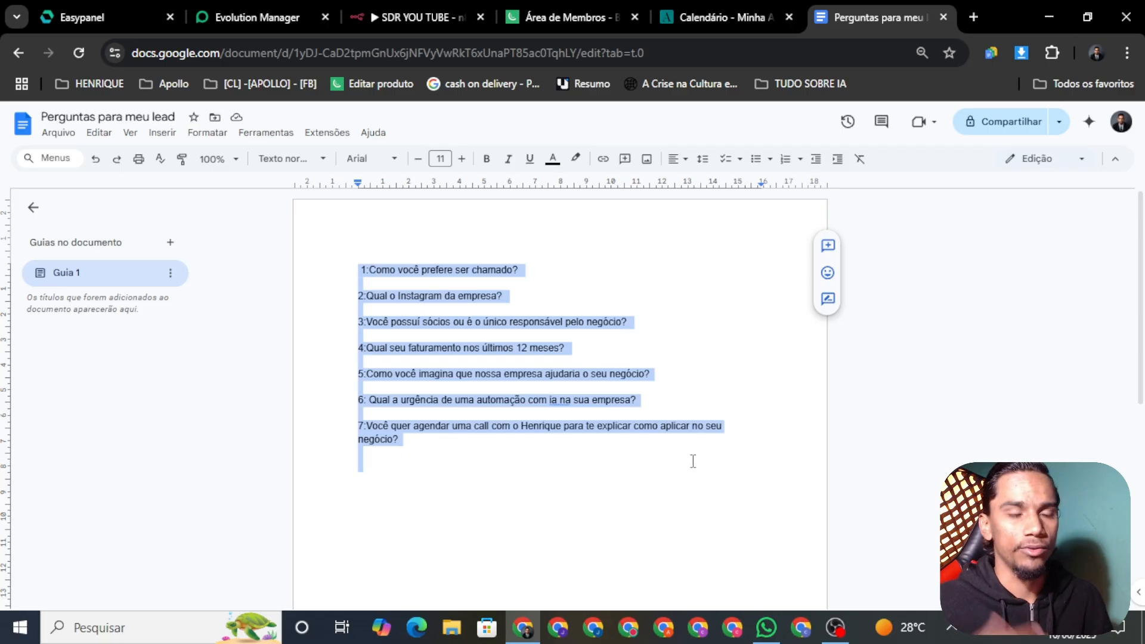
key("Left")
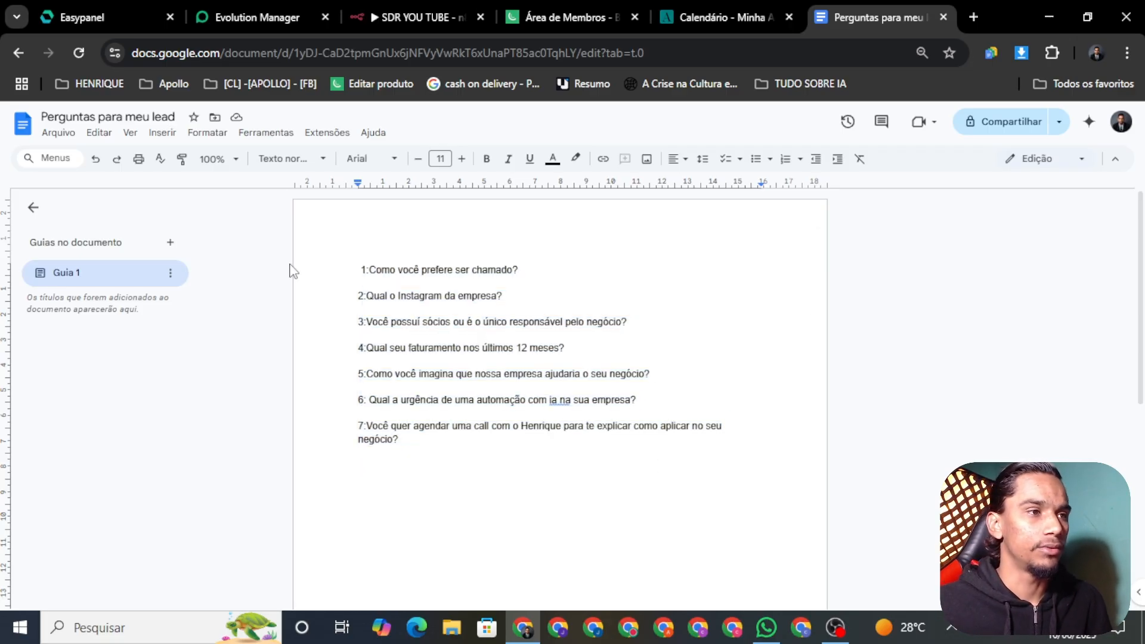
left_click_drag(419, 281, 543, 462)
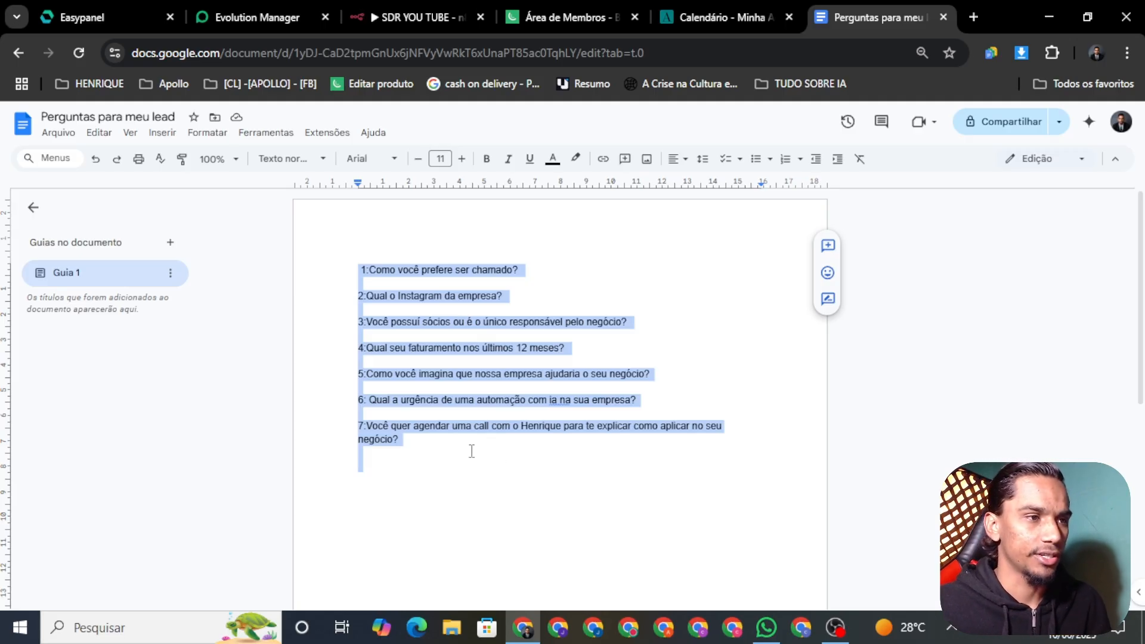
left_click(452, 441)
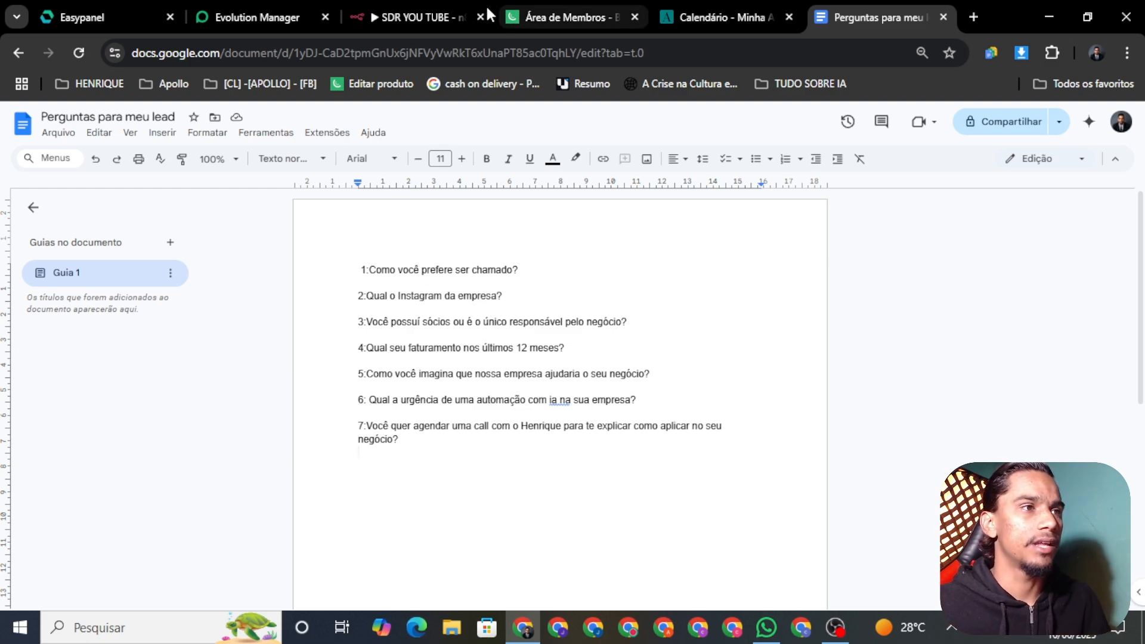
Zoom and pan around the SDR YOU TUBE canvas to review the full flow, then return to Easypanel
left_click(423, 15)
scroll(602, 359, "down", 3)
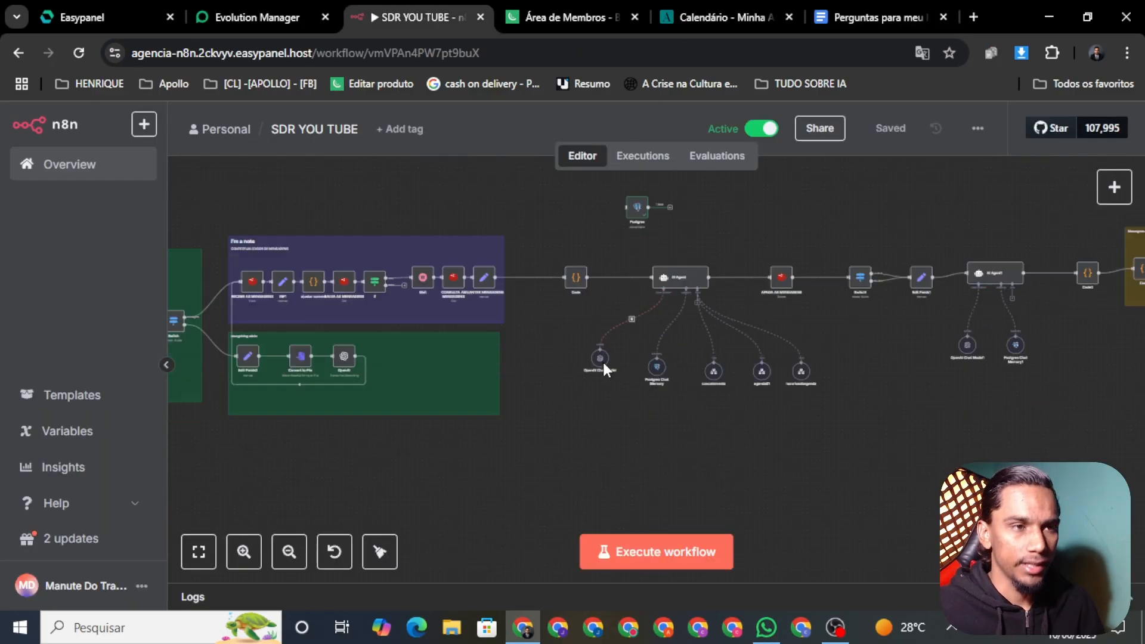
scroll(713, 432, "down", 5)
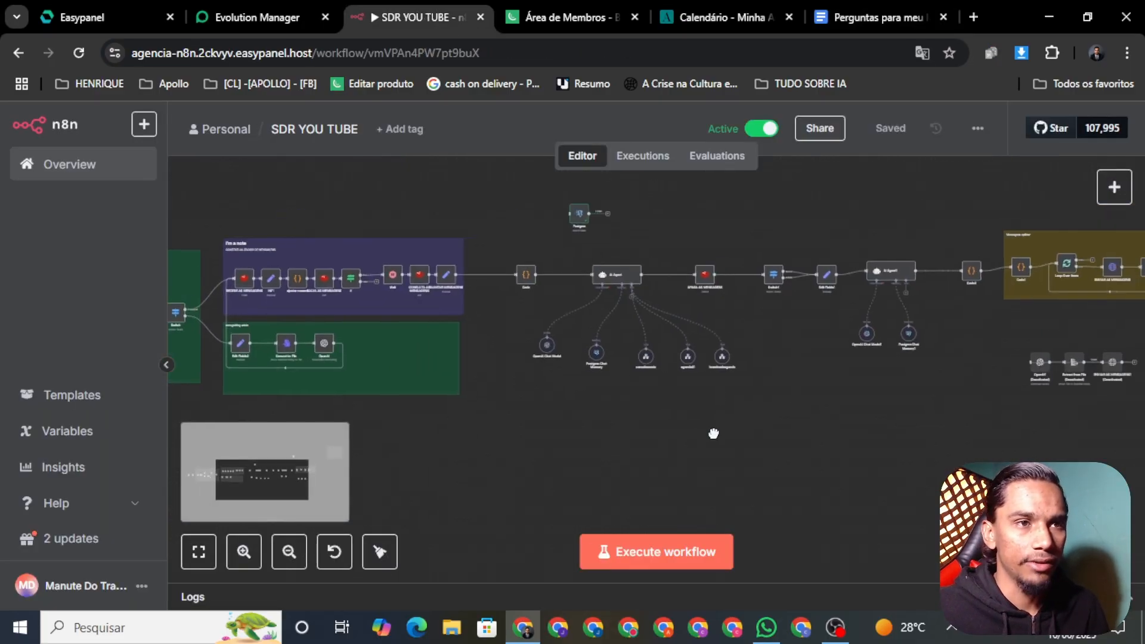
left_click_drag(508, 433, 587, 453)
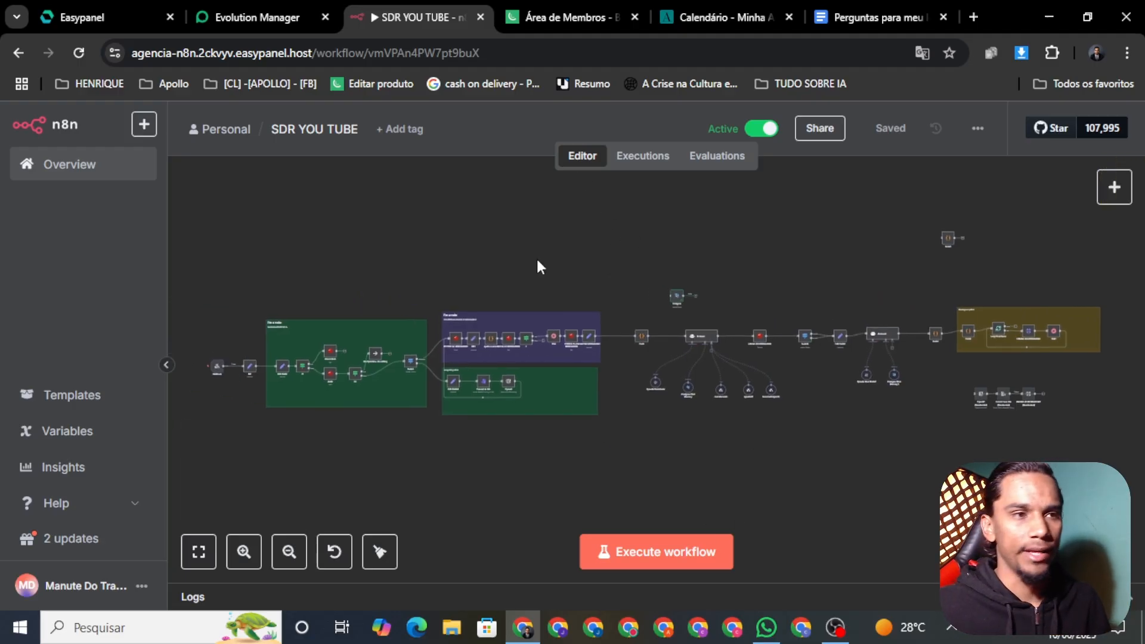
scroll(545, 382, "up", 3)
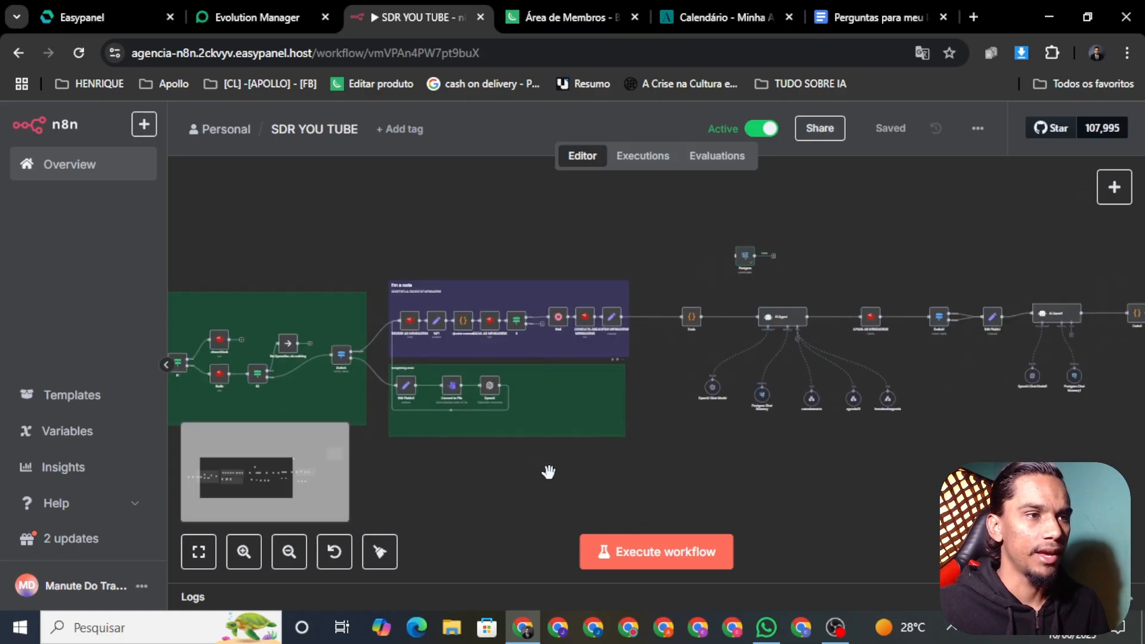
scroll(524, 468, "down", 3)
left_click_drag(524, 468, 542, 433)
scroll(542, 434, "up", 2)
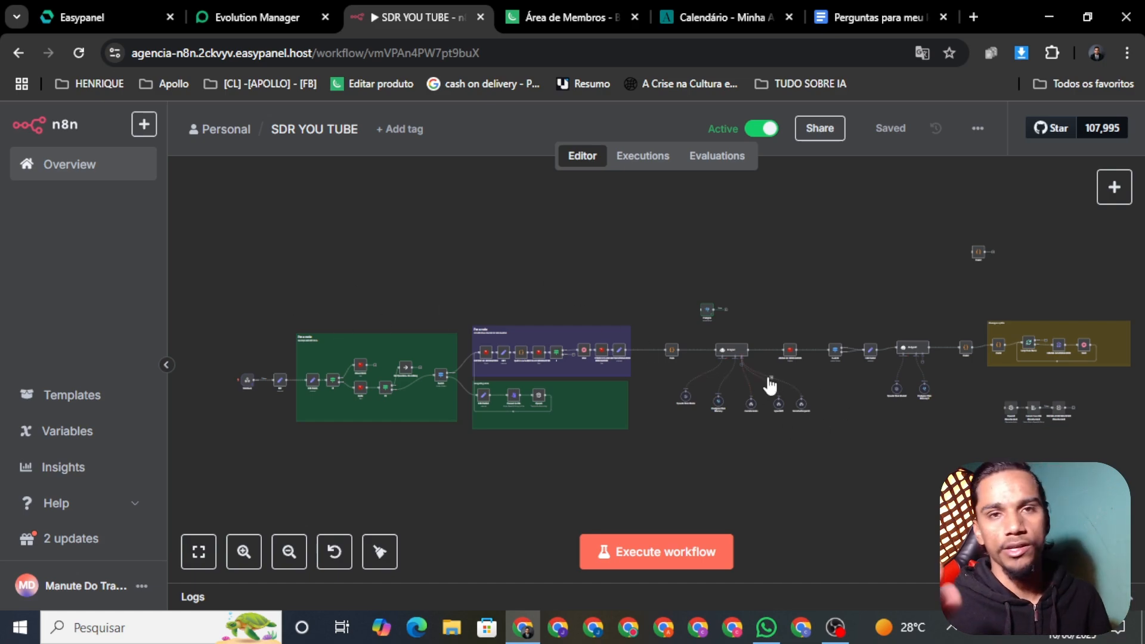
scroll(909, 465, "up", 2)
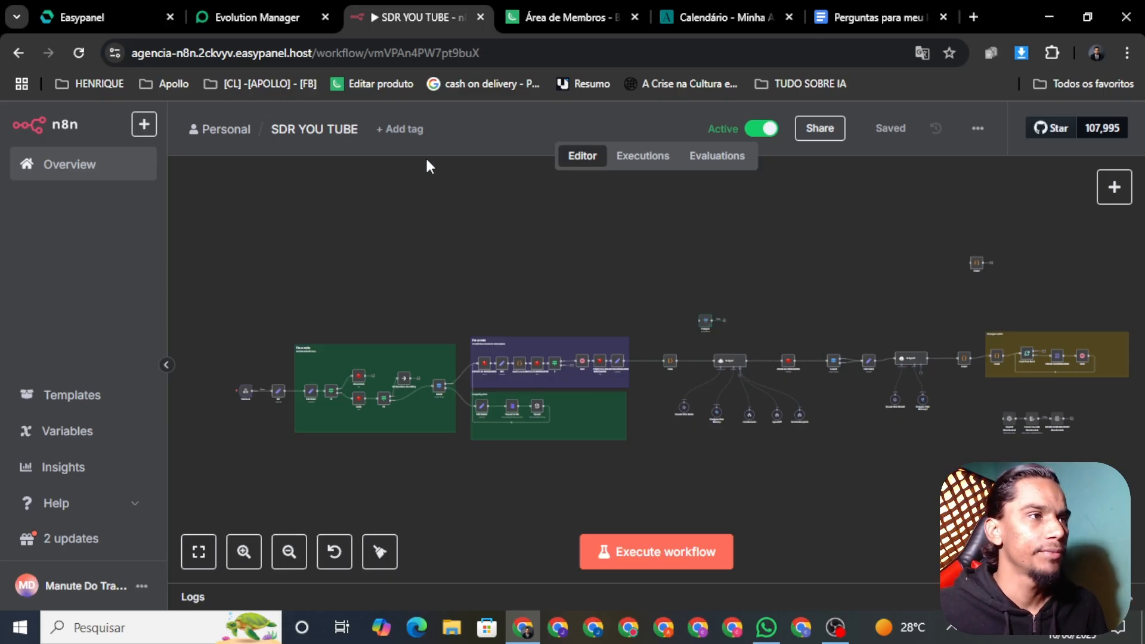
left_click(83, 24)
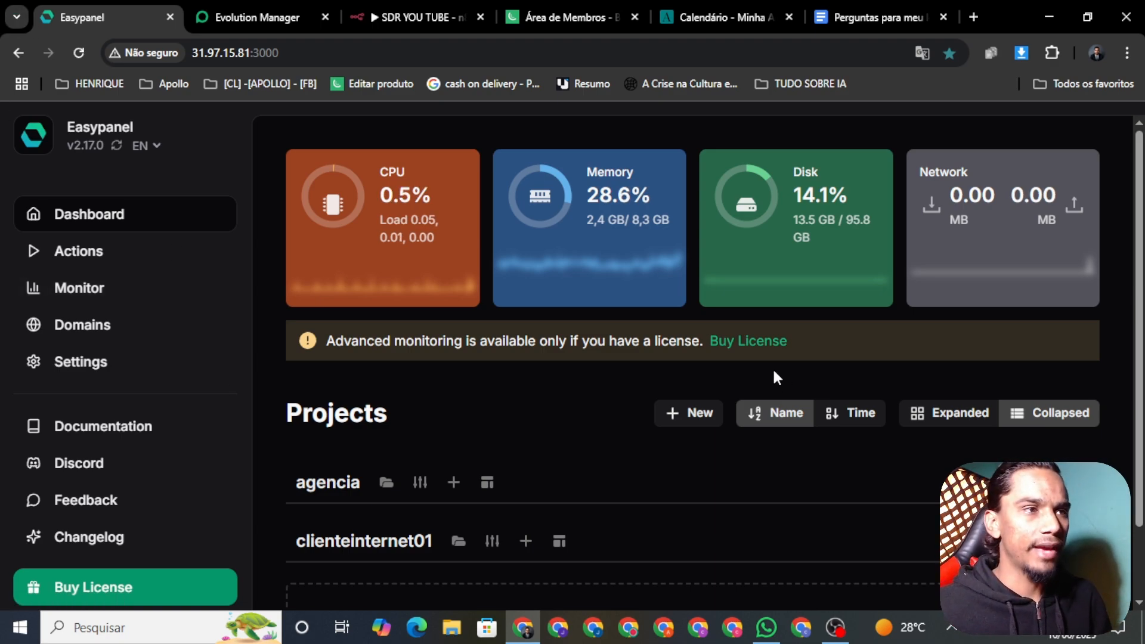
Open a new browser tab, type 'ho' in the address bar, then dismiss the suggestions
scroll(522, 375, "down", 2)
scroll(516, 363, "up", 2)
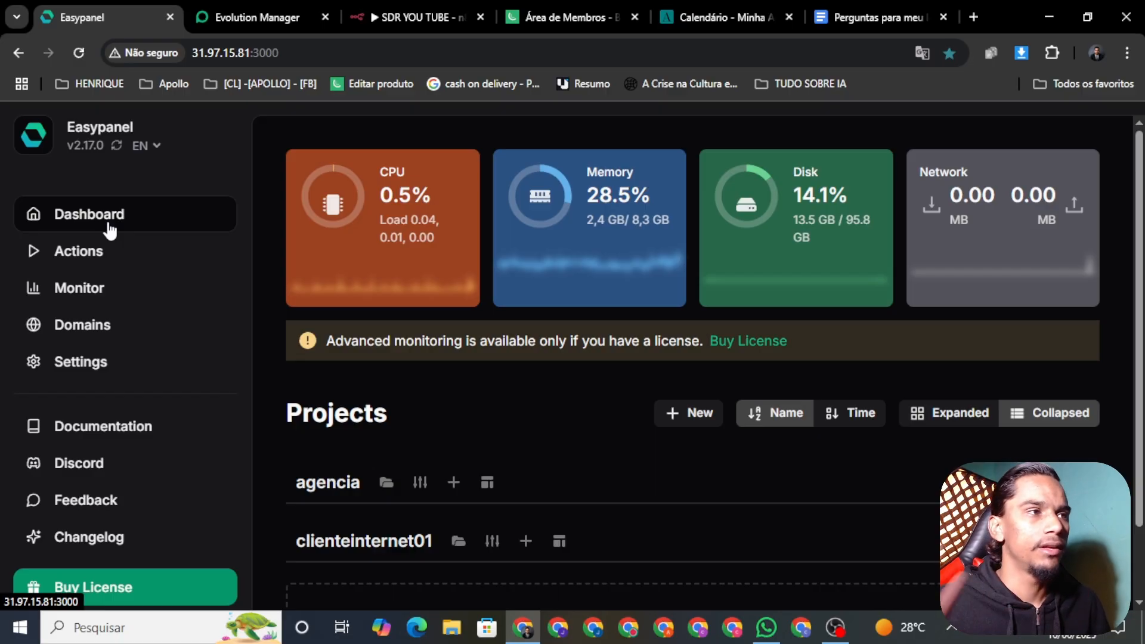
left_click(974, 17)
left_click(769, 59)
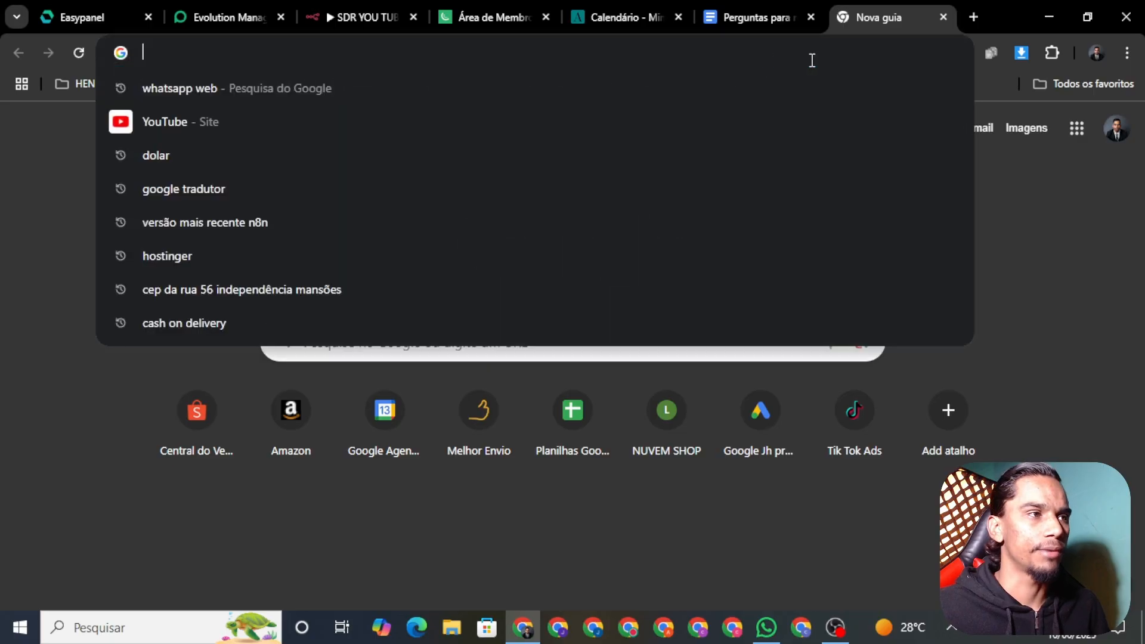
type("ho")
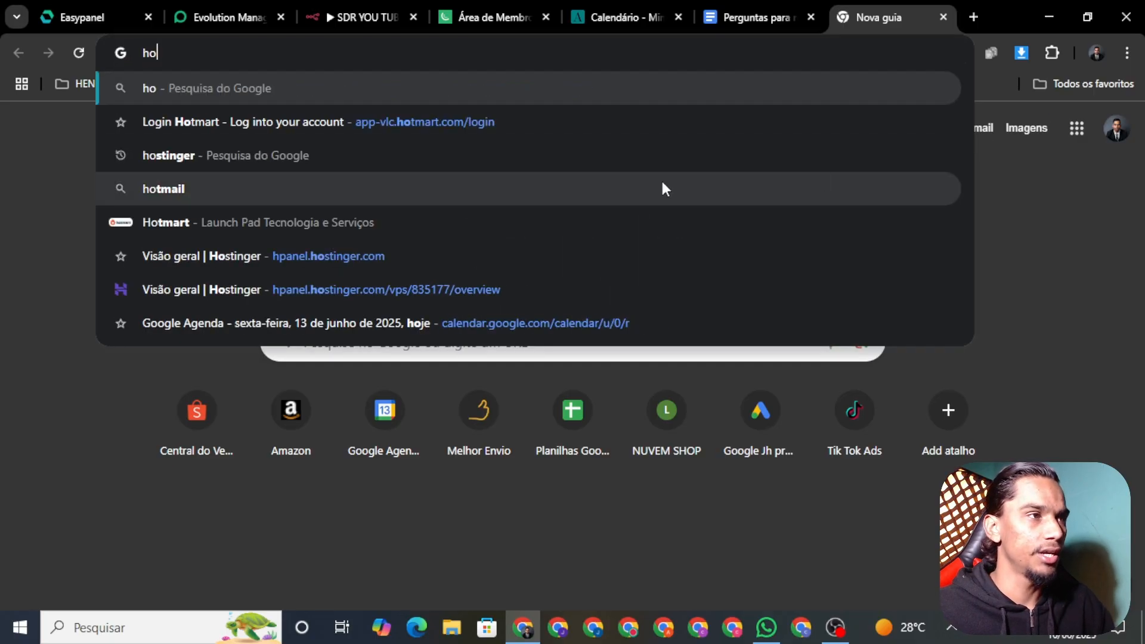
left_click(26, 326)
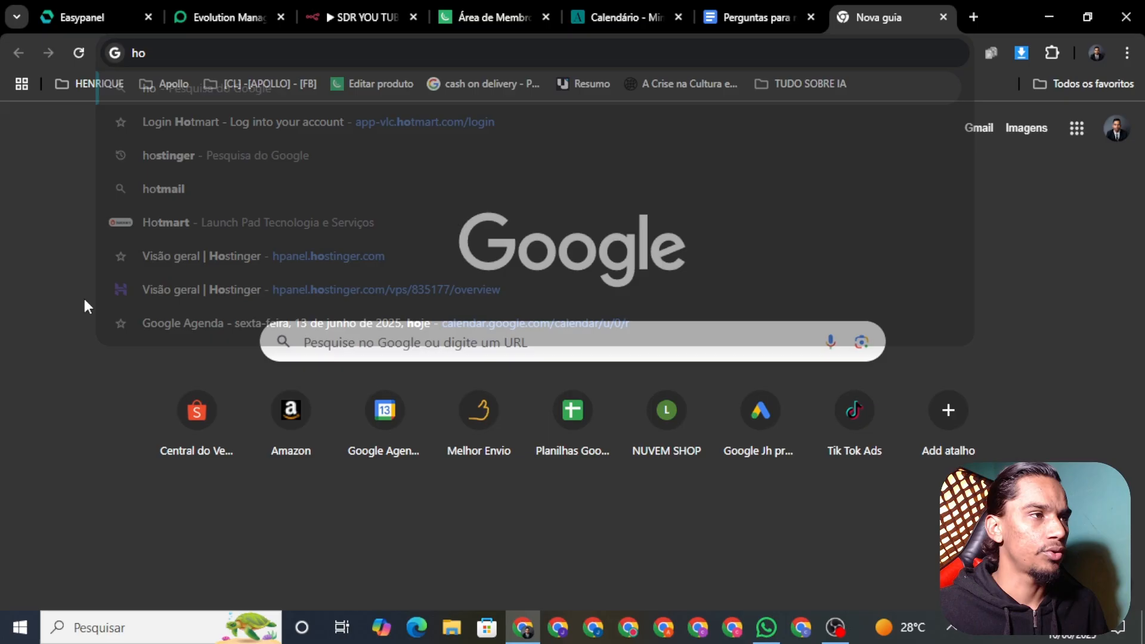
Return to the Easypanel dashboard and scroll to the agencia and clienteinternet01 projects
left_click(95, 18)
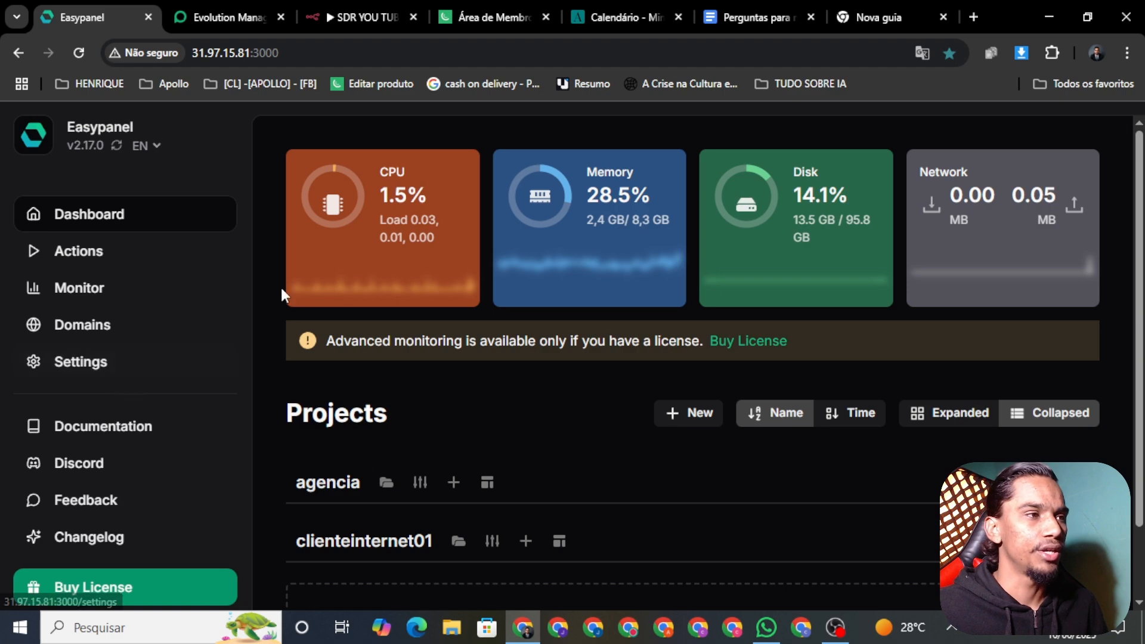
scroll(731, 345, "down", 2)
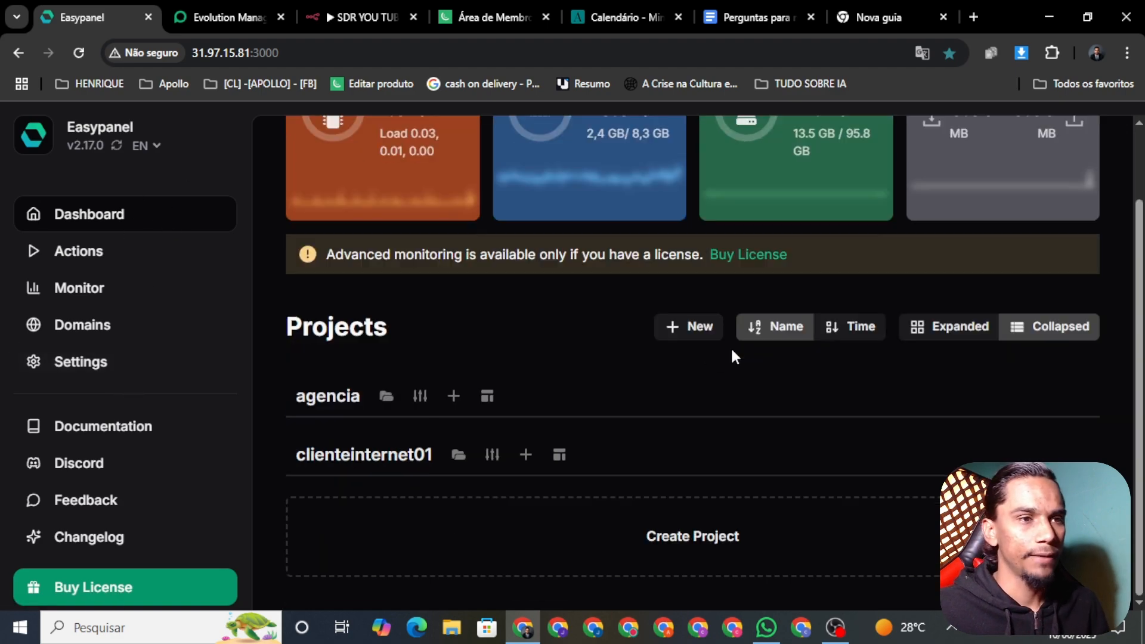
scroll(730, 346, "up", 2)
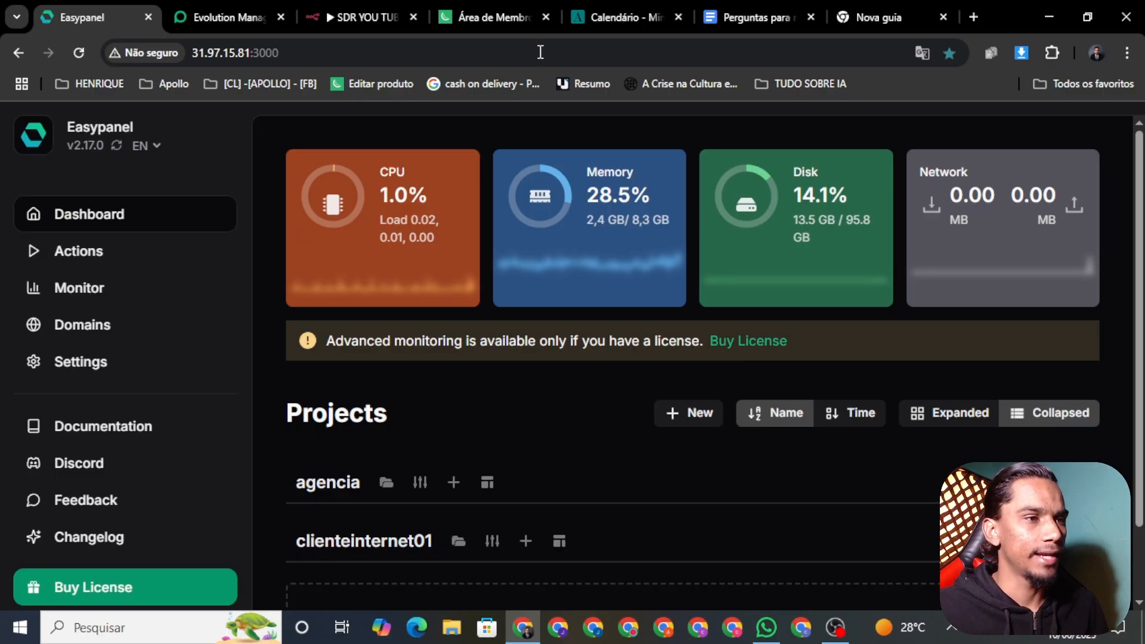
scroll(340, 554, "down", 2)
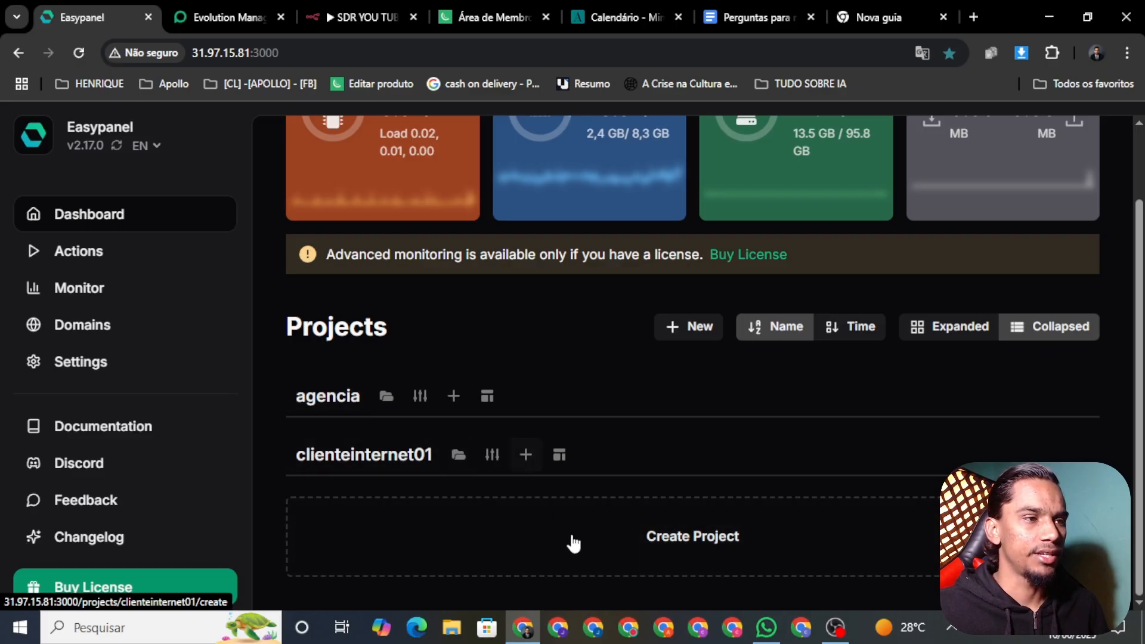
Cancel the new-project dialog, enter the agencia project and reach its Templates / new-service page
left_click(626, 543)
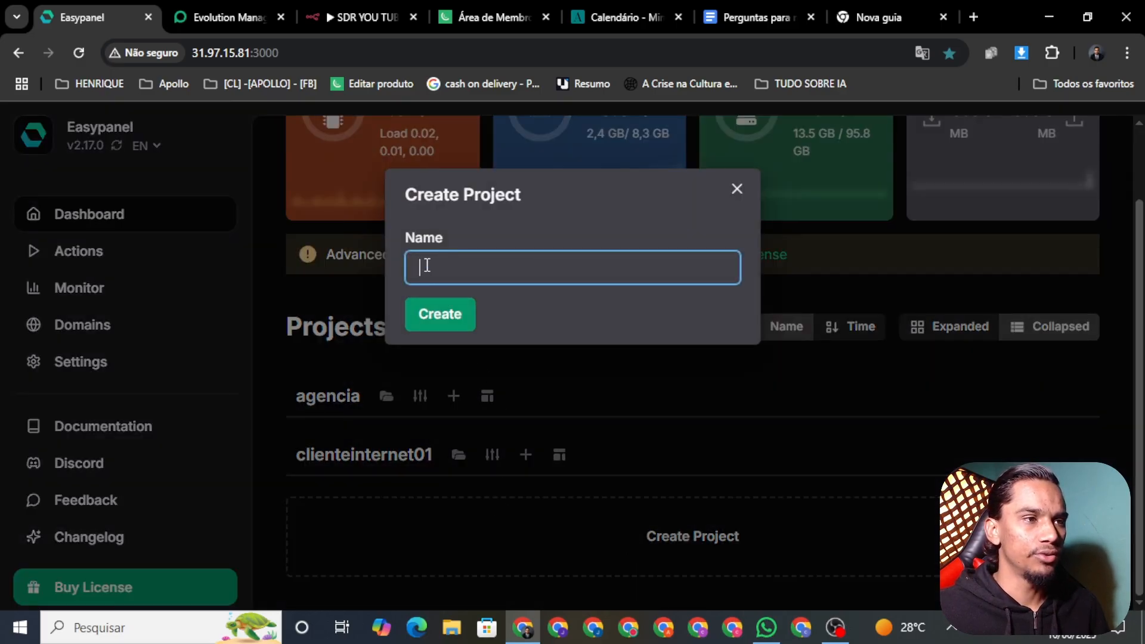
left_click(738, 190)
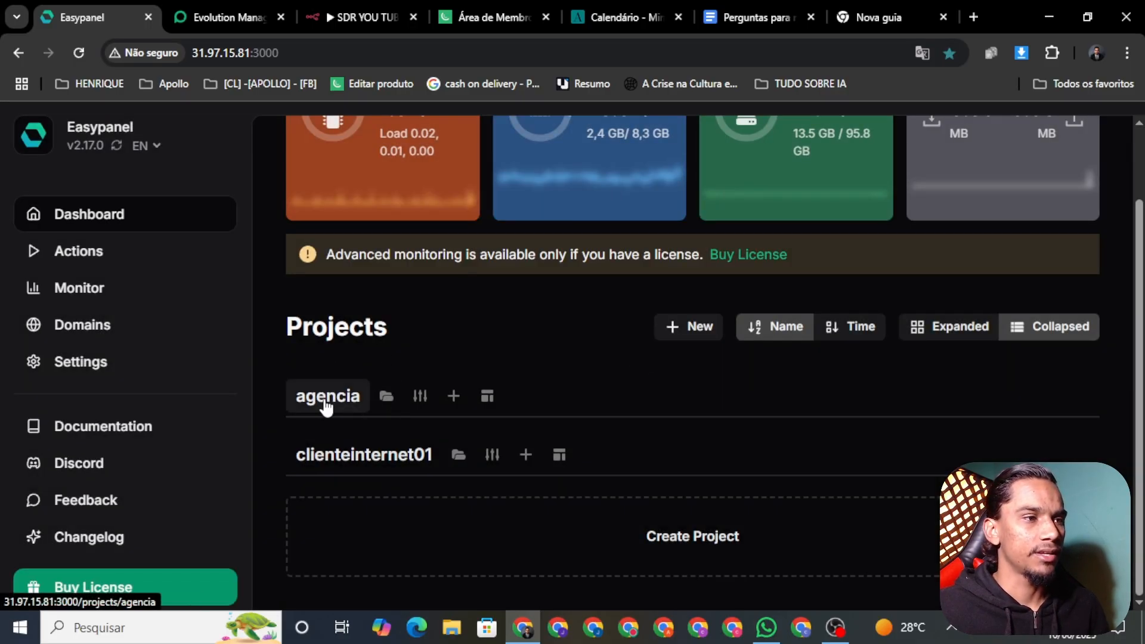
left_click(325, 396)
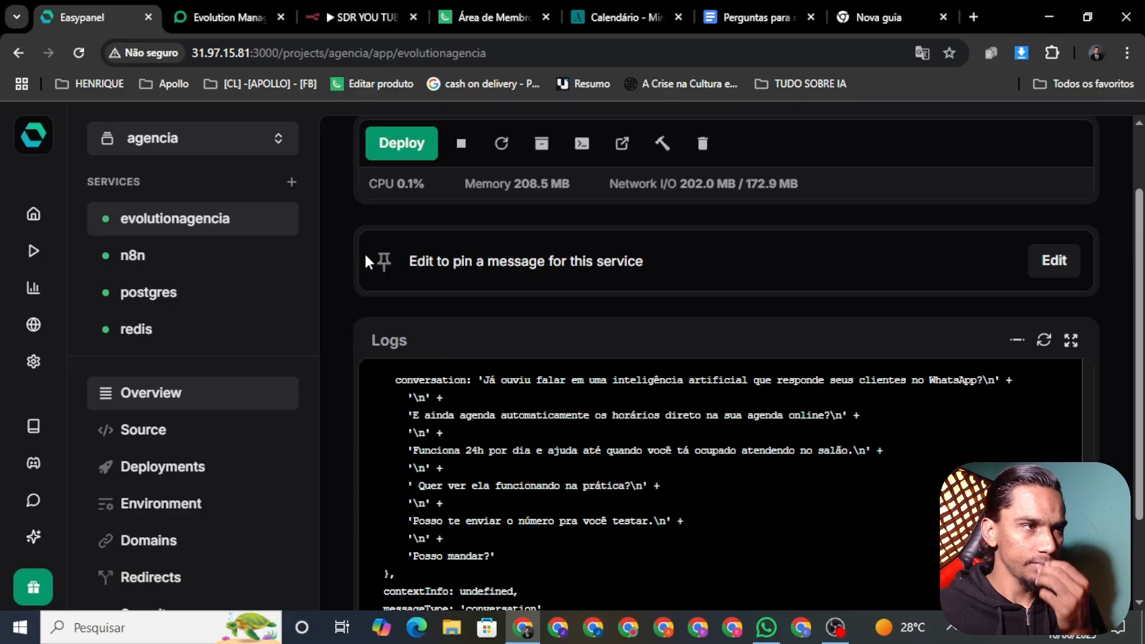
scroll(685, 290, "down", 1)
scroll(762, 292, "up", 2)
scroll(799, 268, "down", 1)
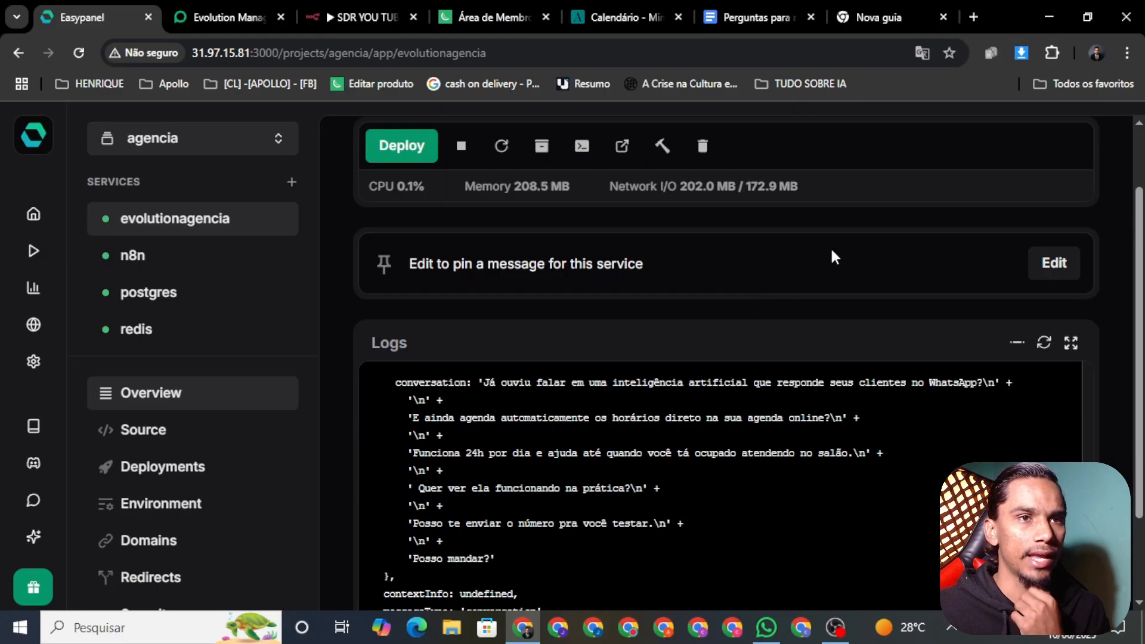
scroll(906, 221, "up", 1)
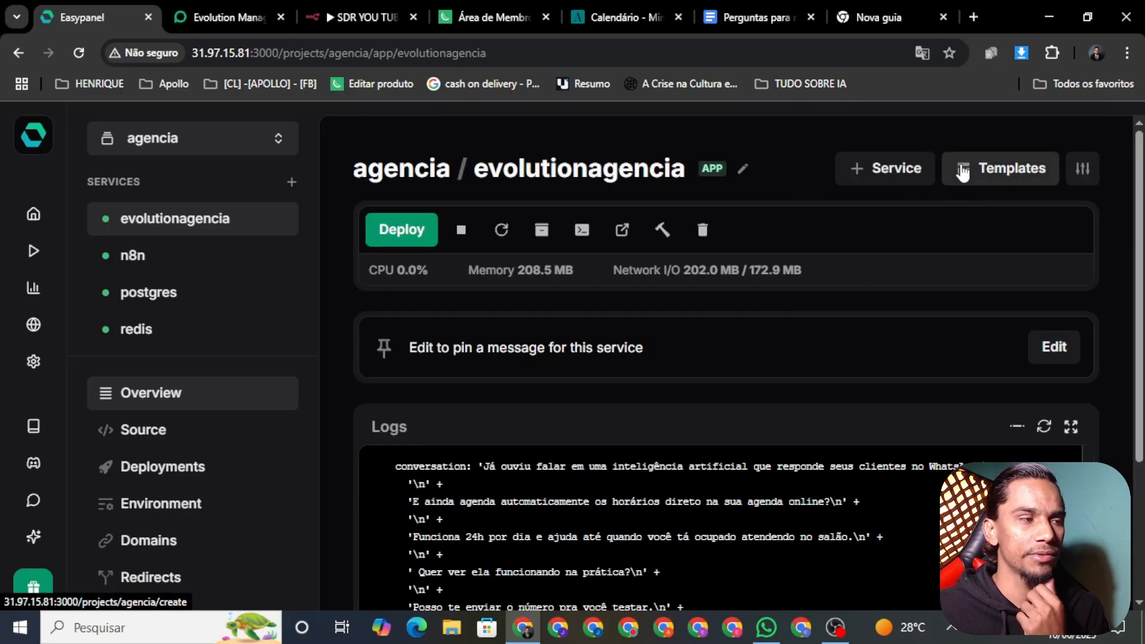
left_click(999, 168)
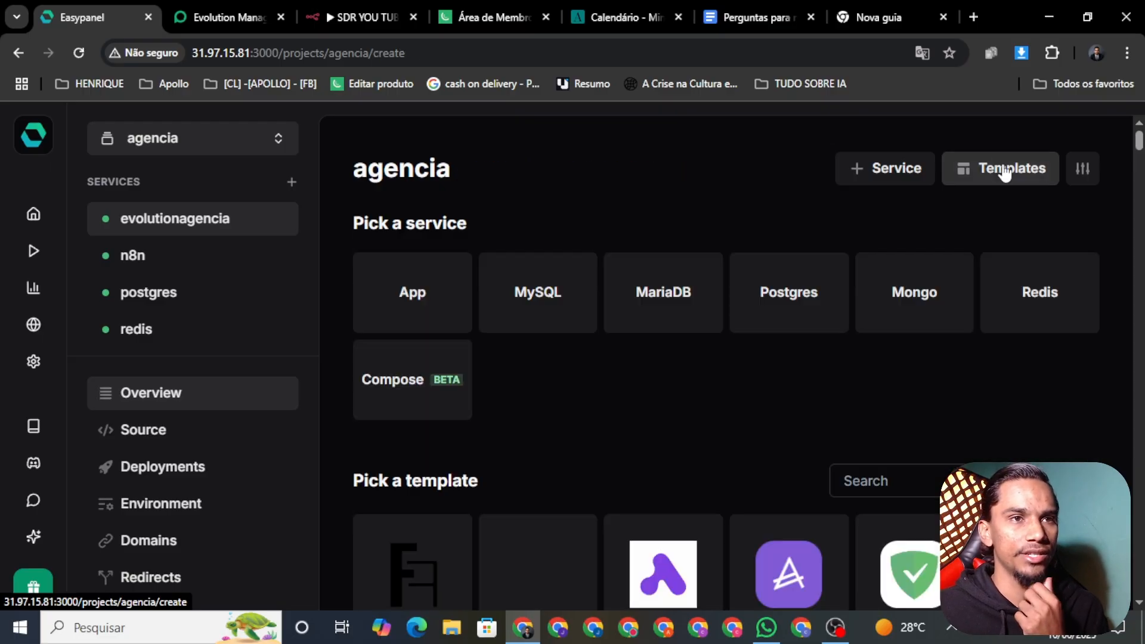
Start a Postgres service in agencia with the service name 'postgres'
left_click(800, 297)
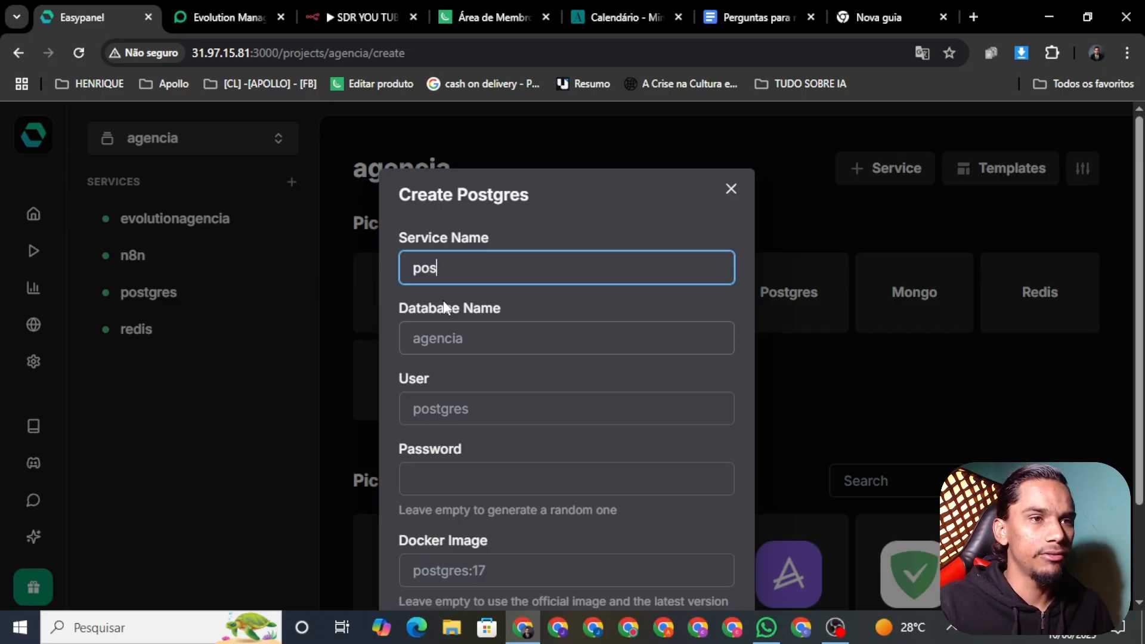
type("ygre")
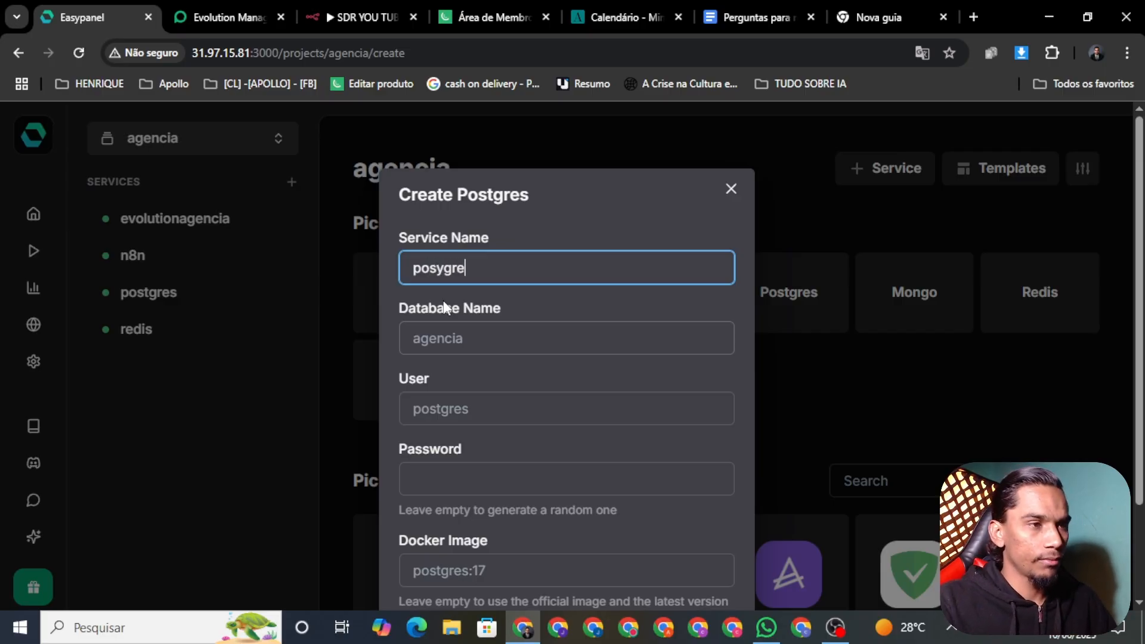
key("BackSpace")
key("BackSpace")
key("BackSpace")
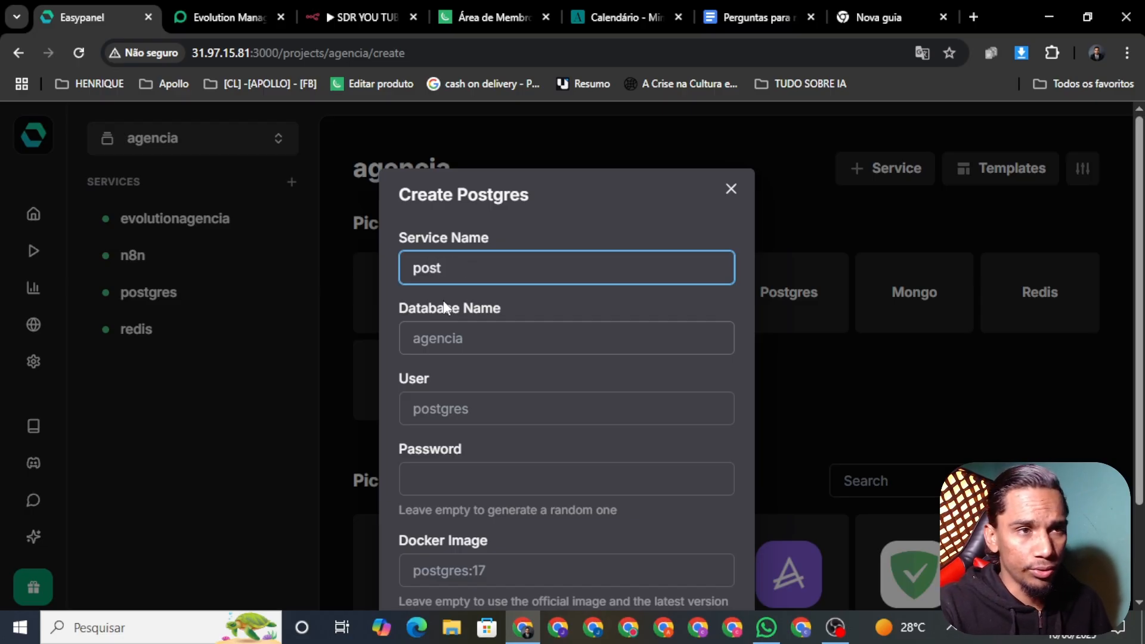
type("gres")
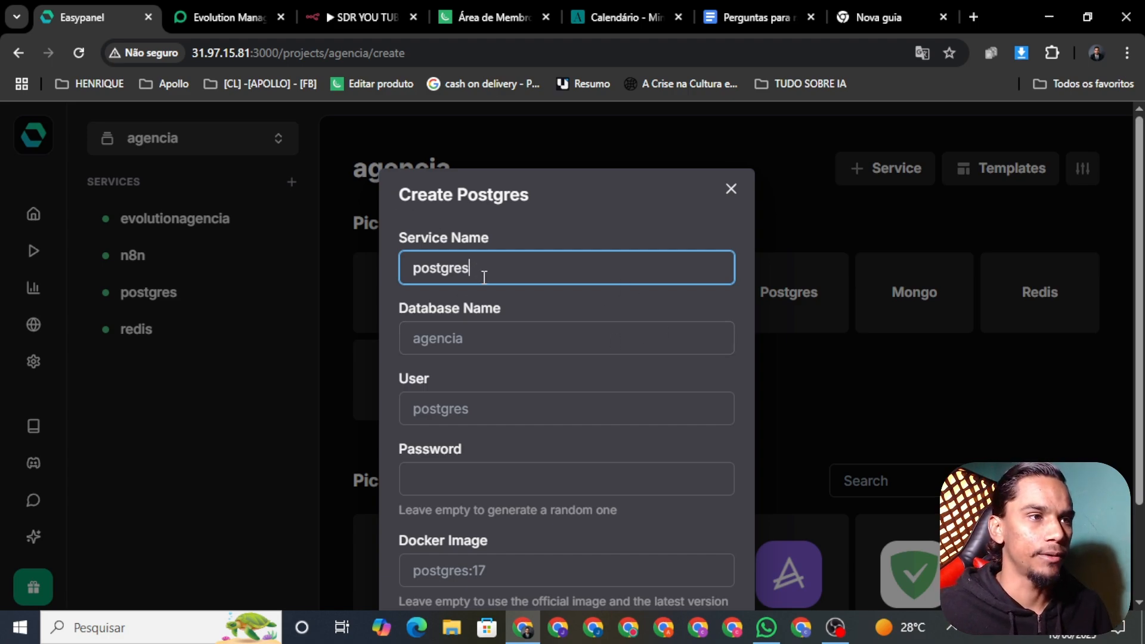
Switch over to the Kiwify members area
scroll(518, 311, "down", 2)
scroll(522, 325, "up", 2)
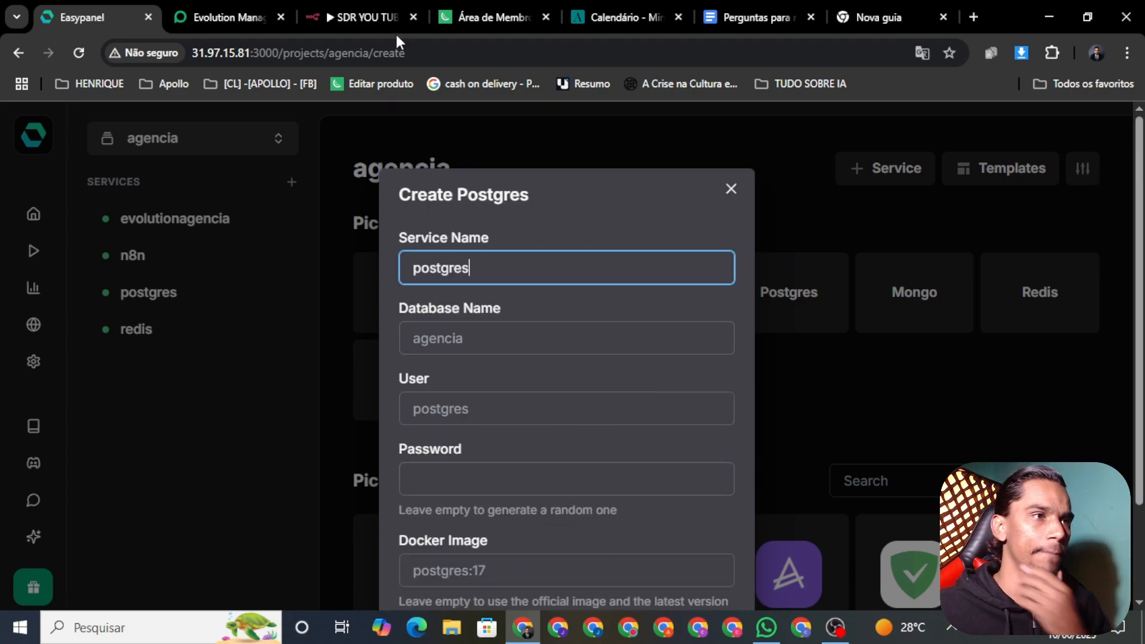
left_click(489, 17)
scroll(248, 442, "down", 4)
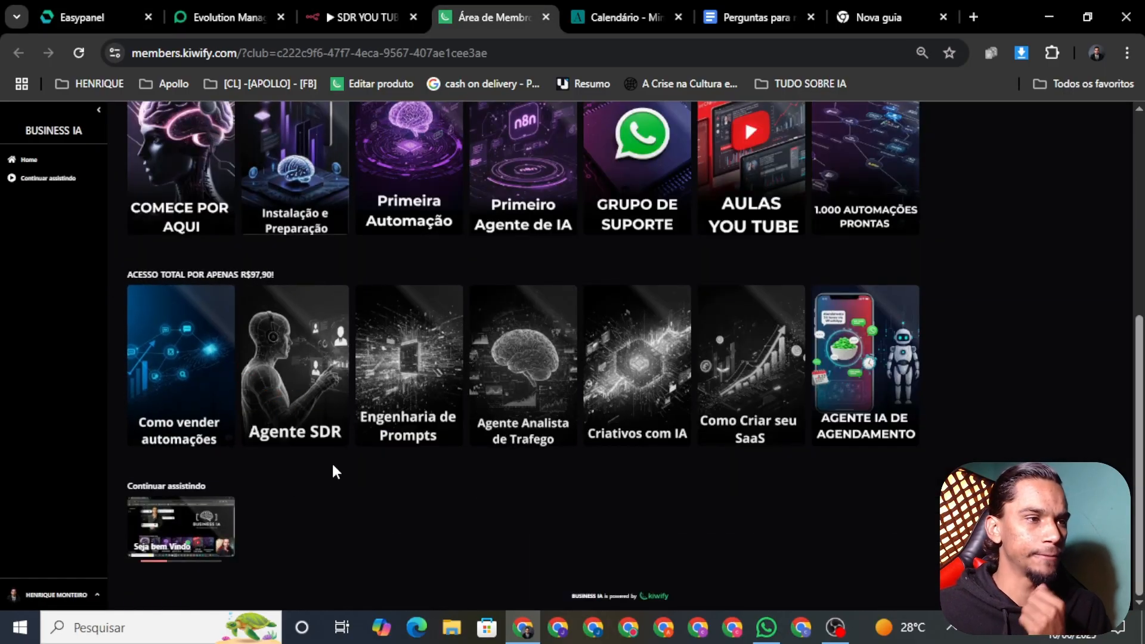
Browse the Kiwify course rows, then switch through the SDR YOU TUBE and Evolution Manager tabs
scroll(430, 426, "up", 4)
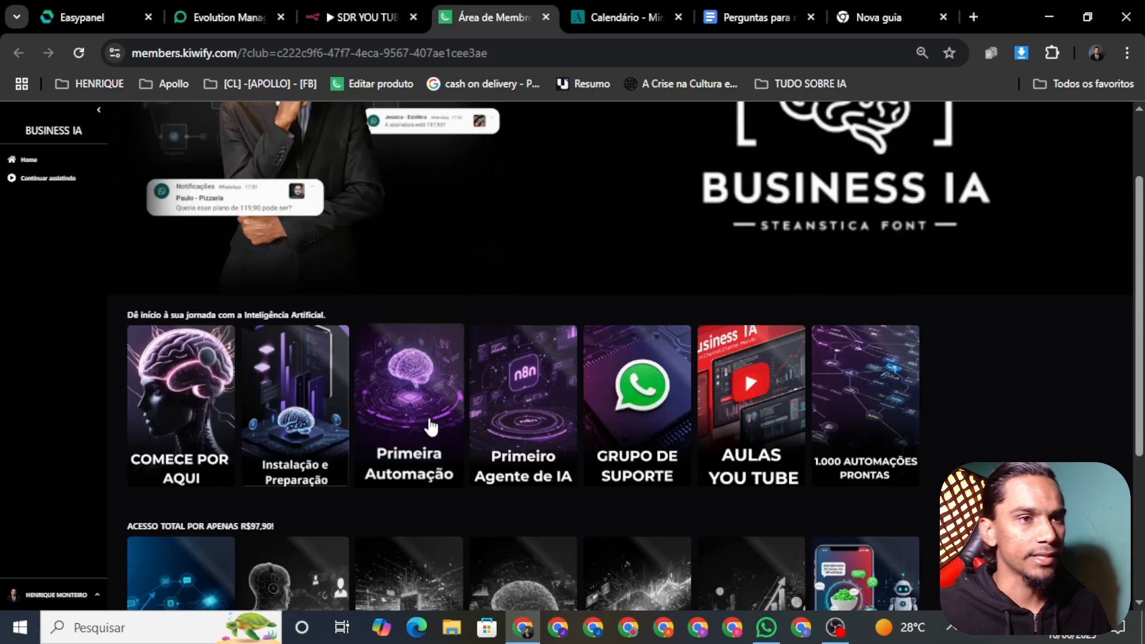
scroll(298, 417, "down", 4)
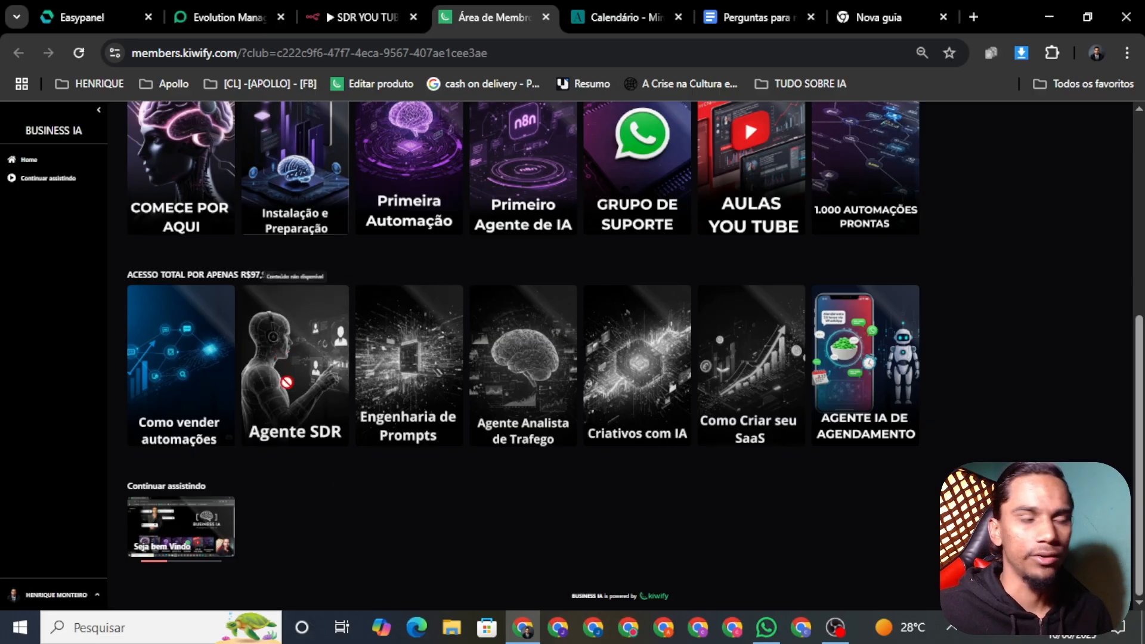
scroll(396, 542, "up", 5)
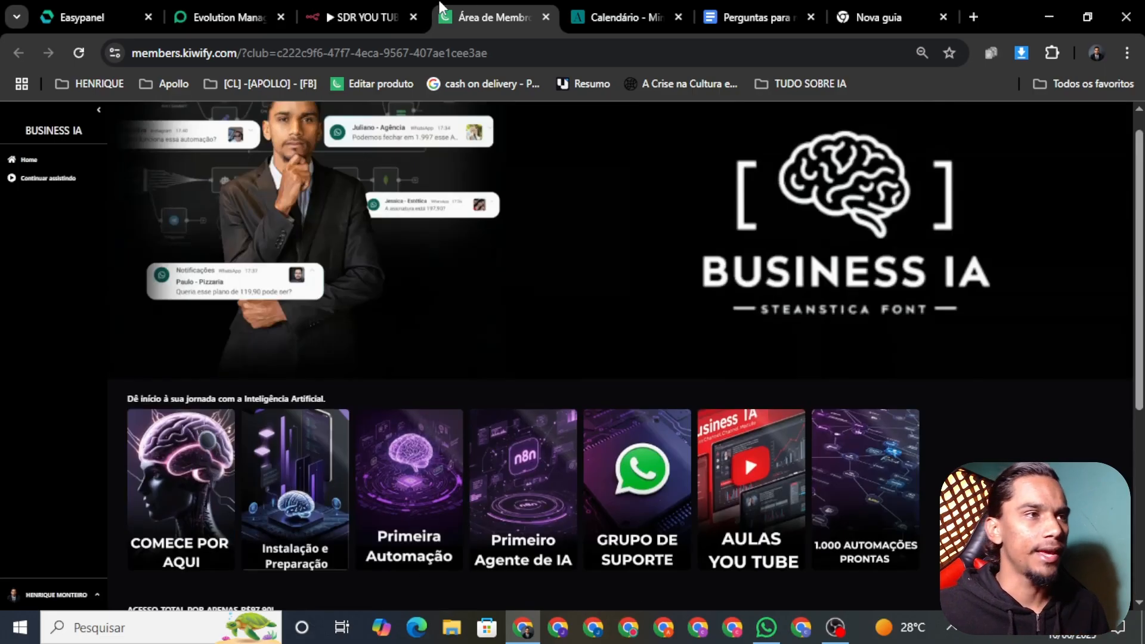
left_click(369, 17)
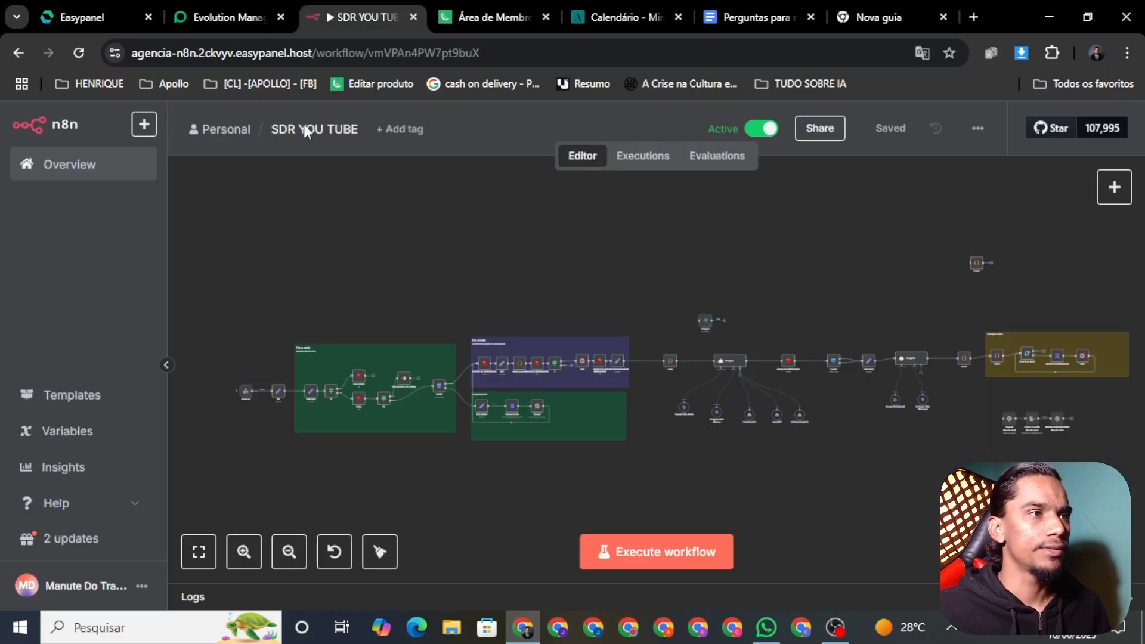
left_click(233, 12)
Rename the Postgres service to postgres01 and create it
left_click(91, 12)
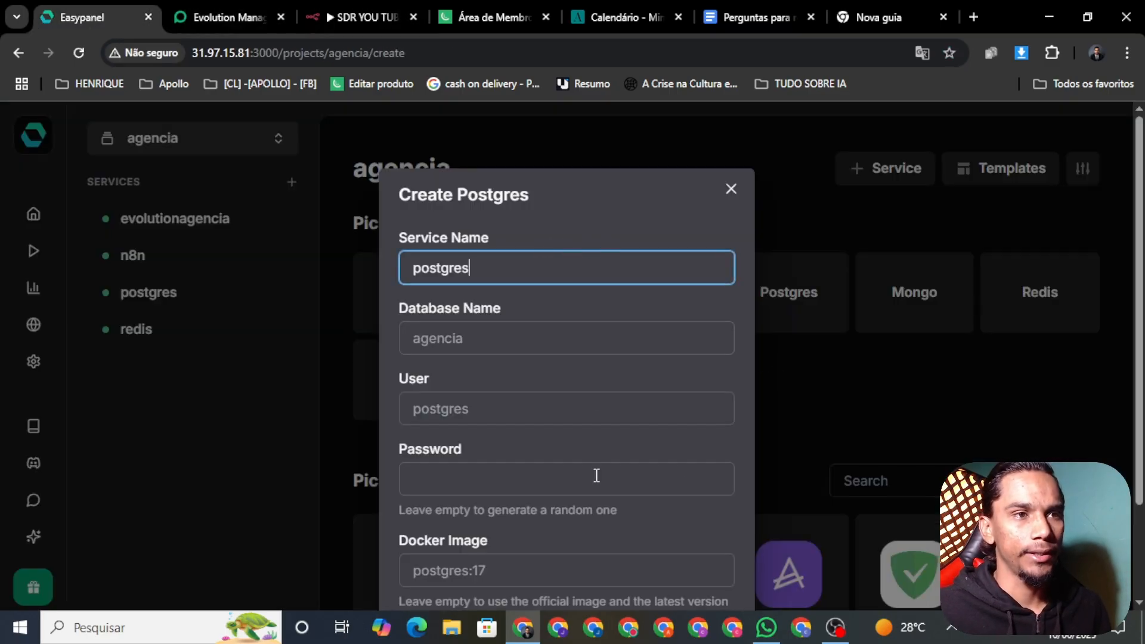
scroll(586, 434, "down", 2)
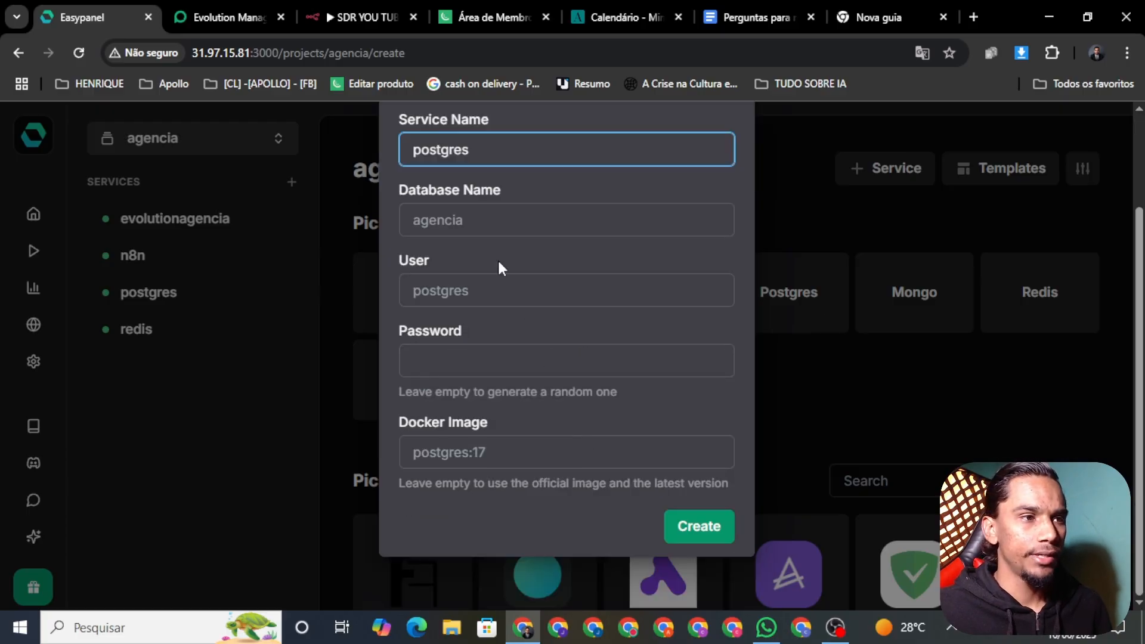
scroll(483, 221, "up", 2)
scroll(481, 215, "down", 2)
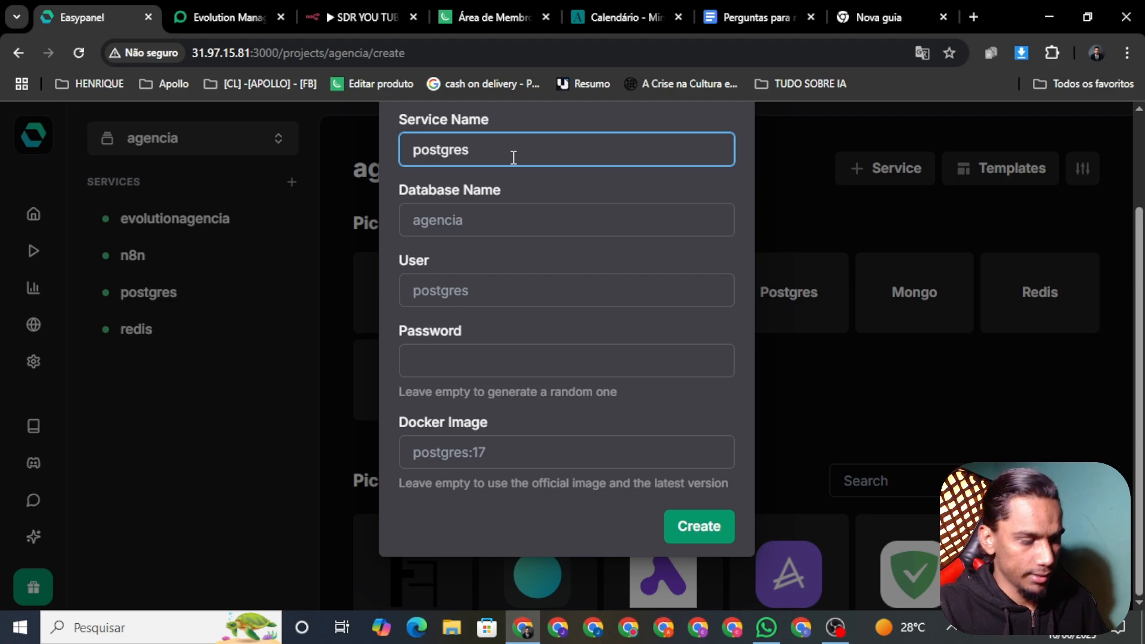
type("01")
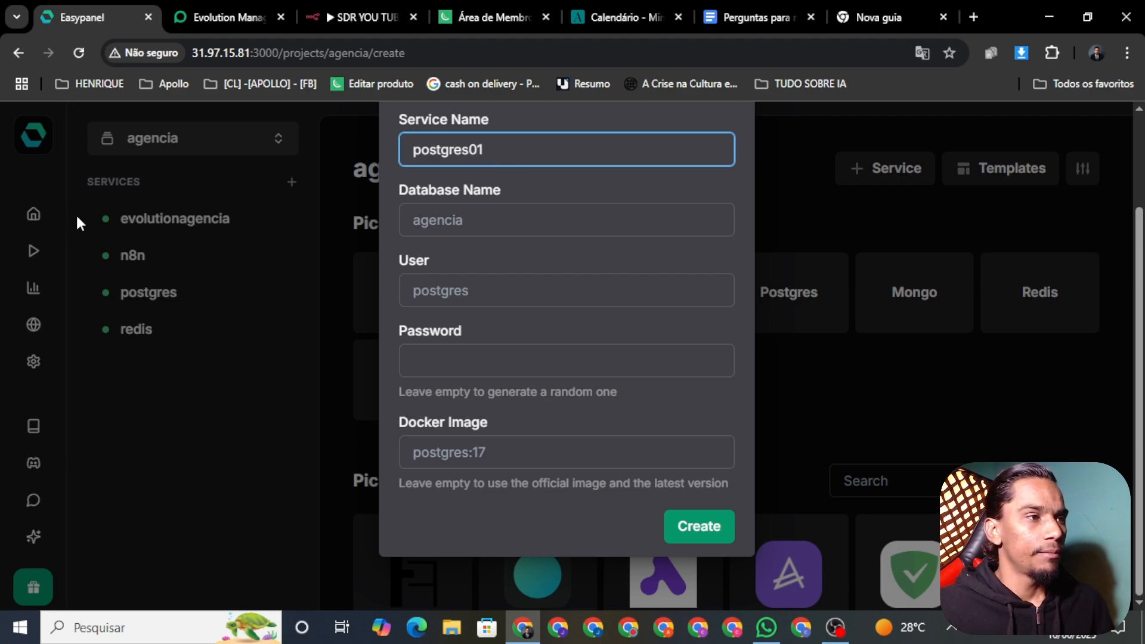
left_click(703, 526)
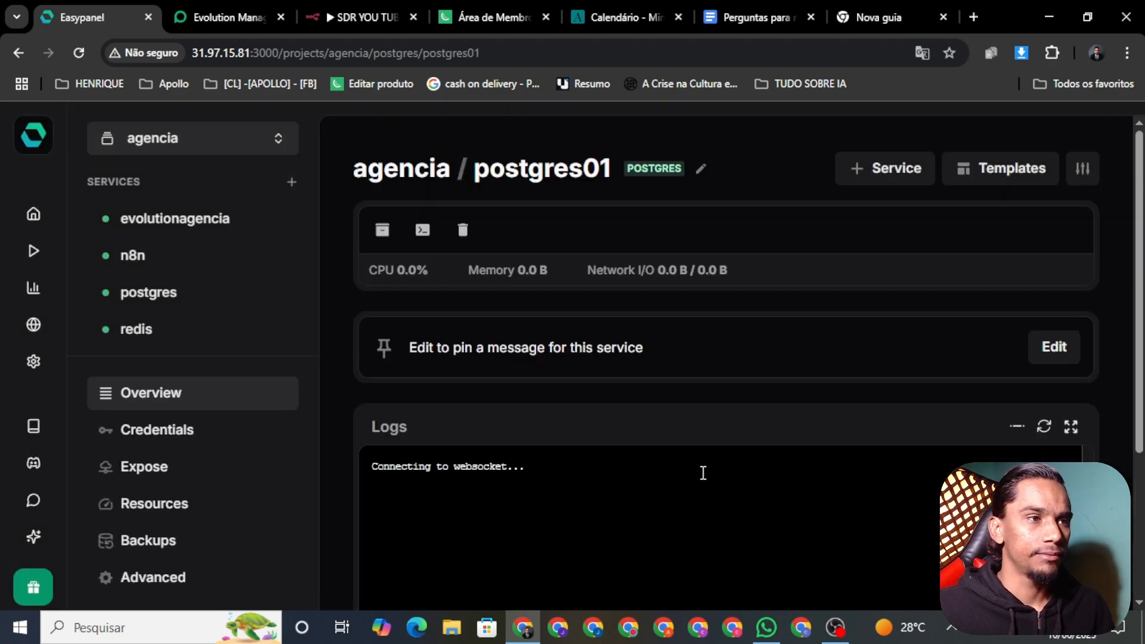
Add a Redis service named redis01 to the agencia project
left_click(995, 174)
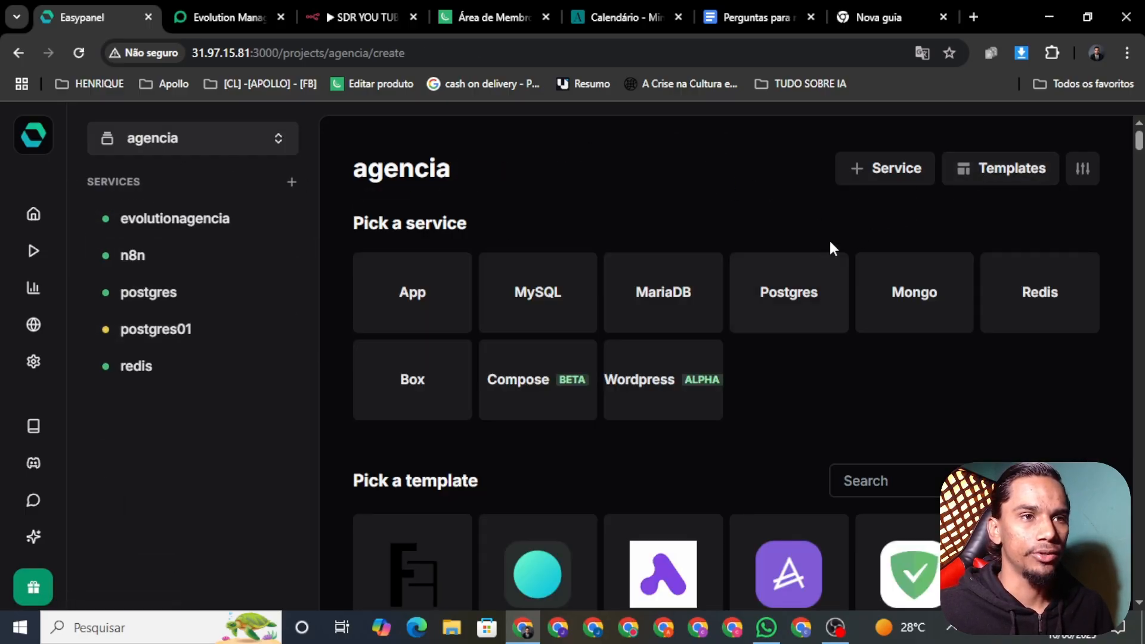
left_click(1049, 298)
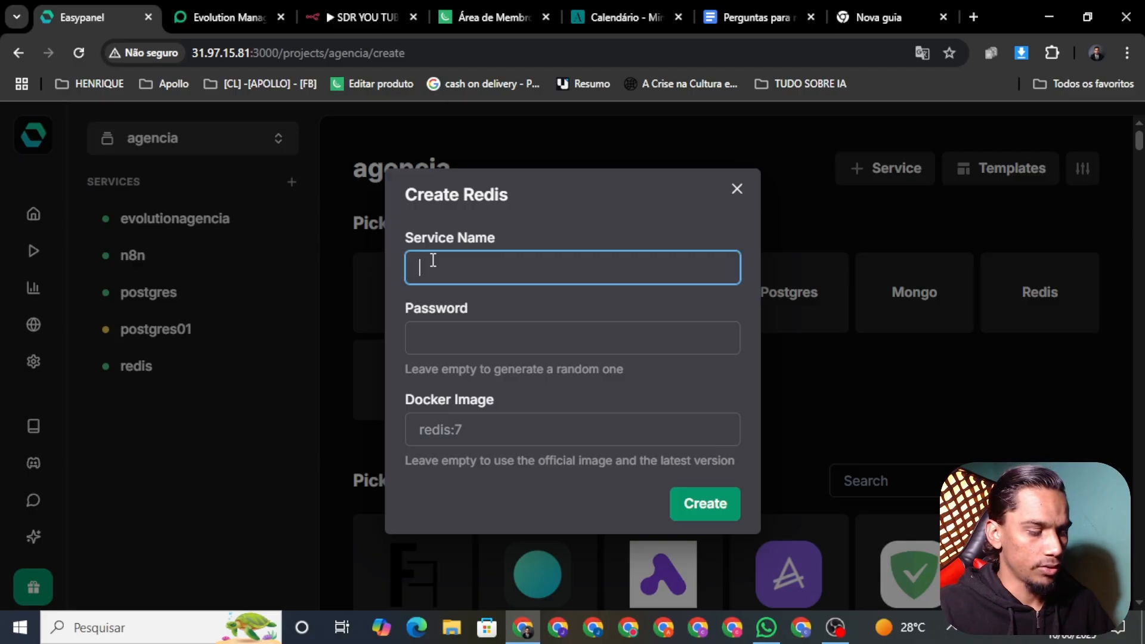
type("r")
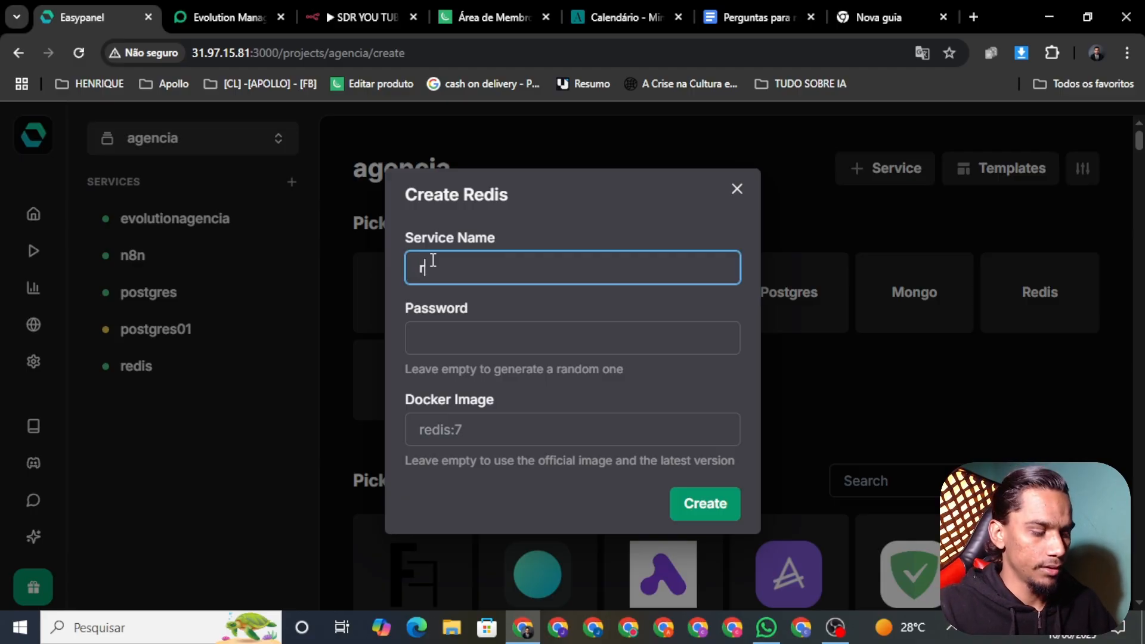
type("eedis")
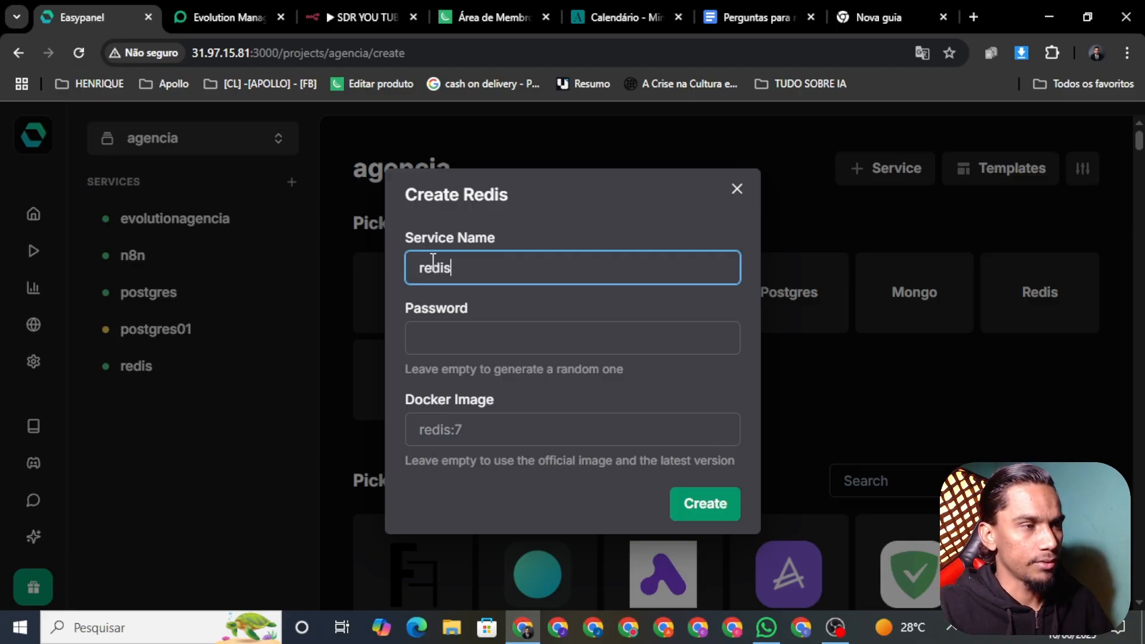
type("01")
left_click(721, 516)
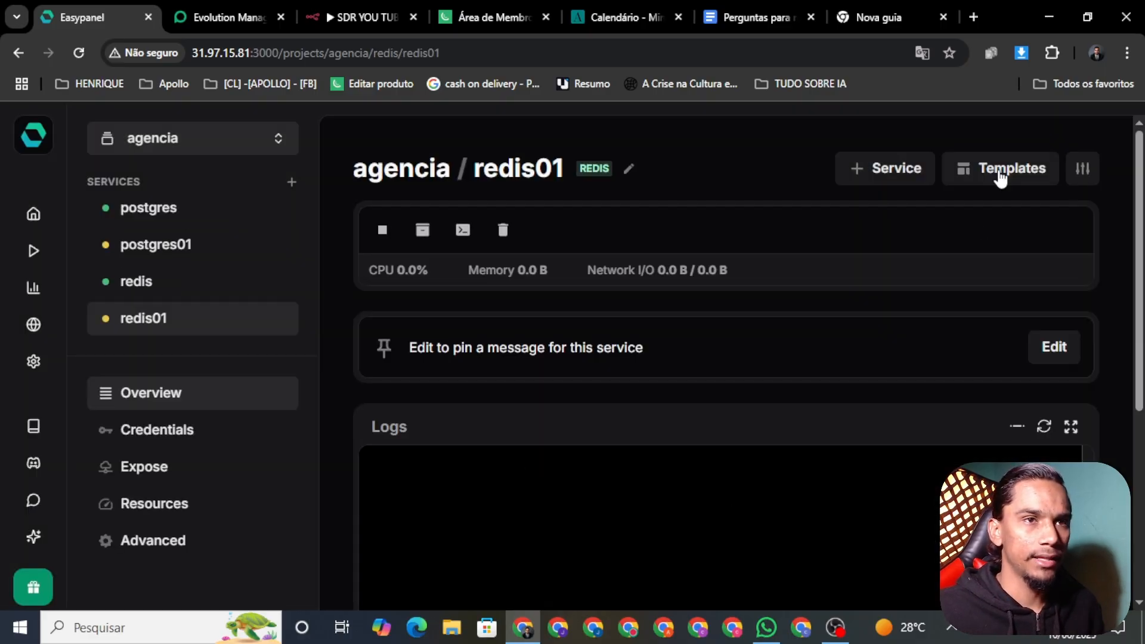
Go back to Templates, start a template search, then switch to the n8n workflow editor
left_click(1002, 173)
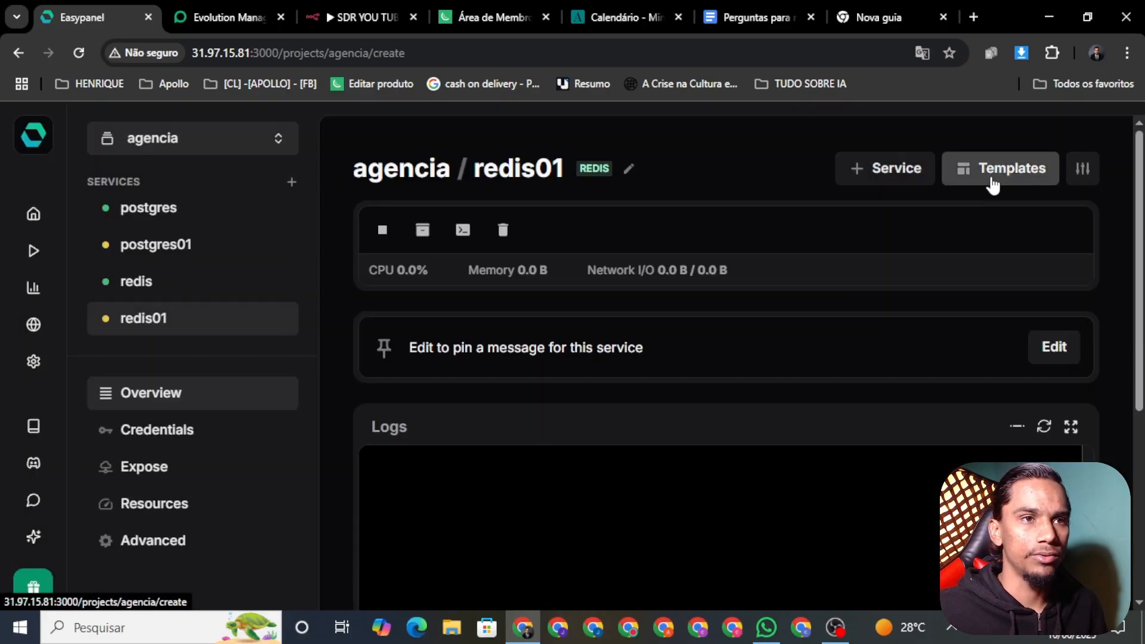
left_click(856, 479)
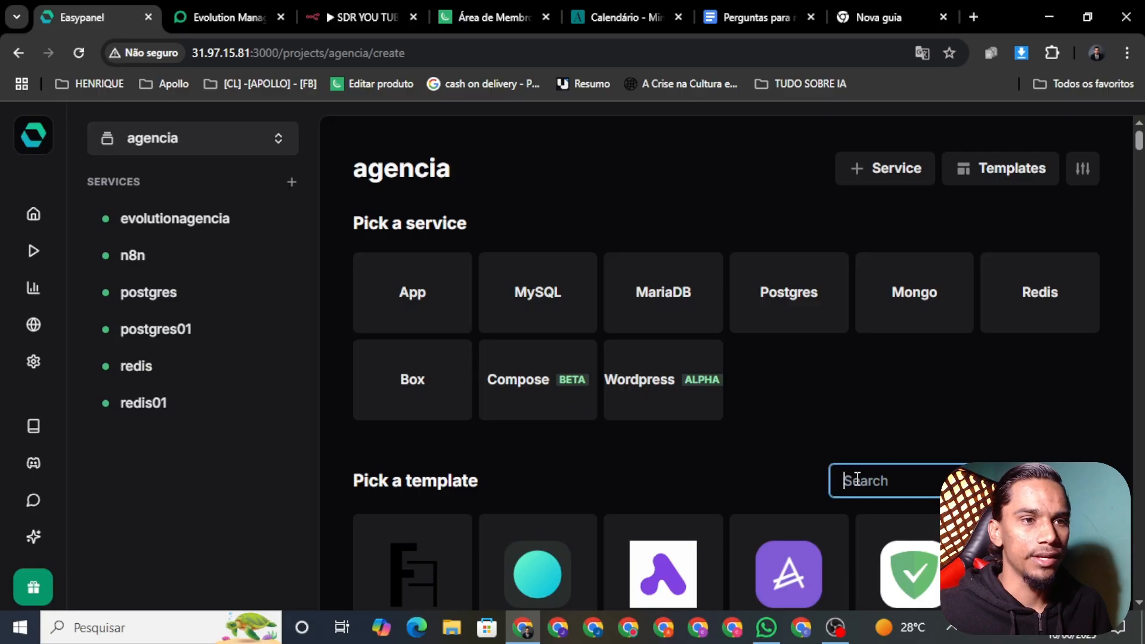
left_click(361, 16)
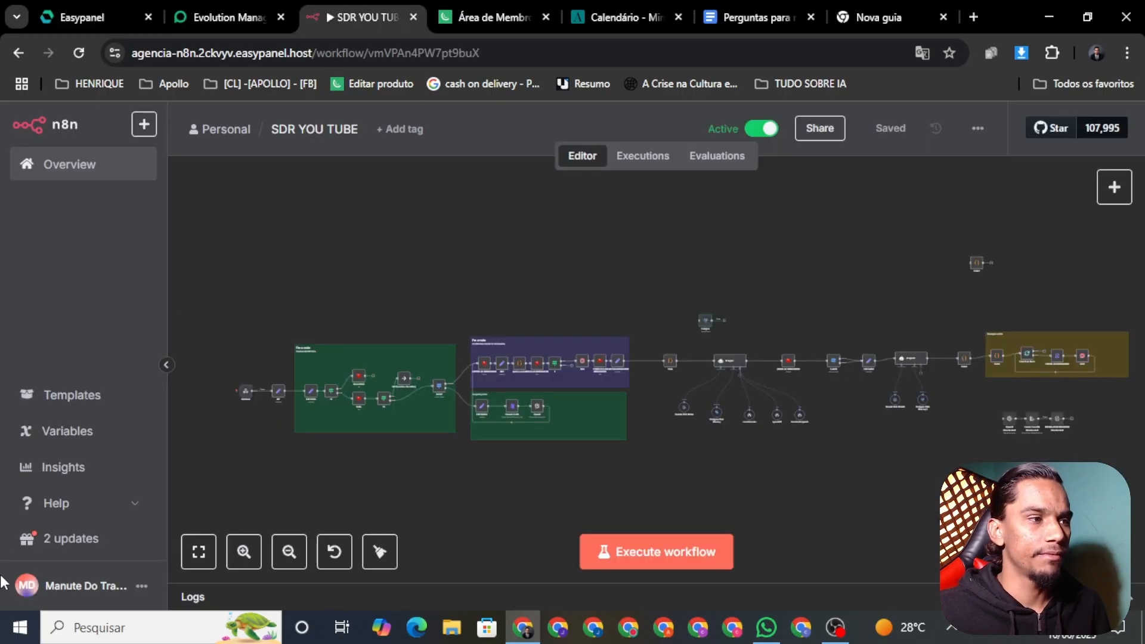
Check n8n's installed version, 1.95.3, in Usage and plan settings, then return to Easypanel
left_click(142, 585)
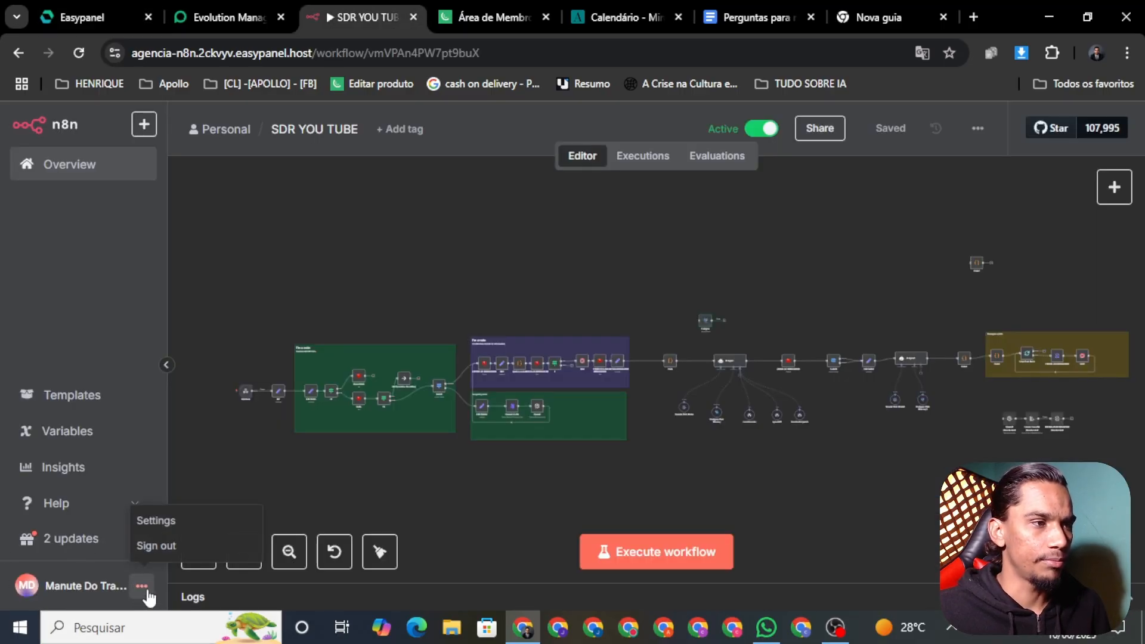
left_click(161, 521)
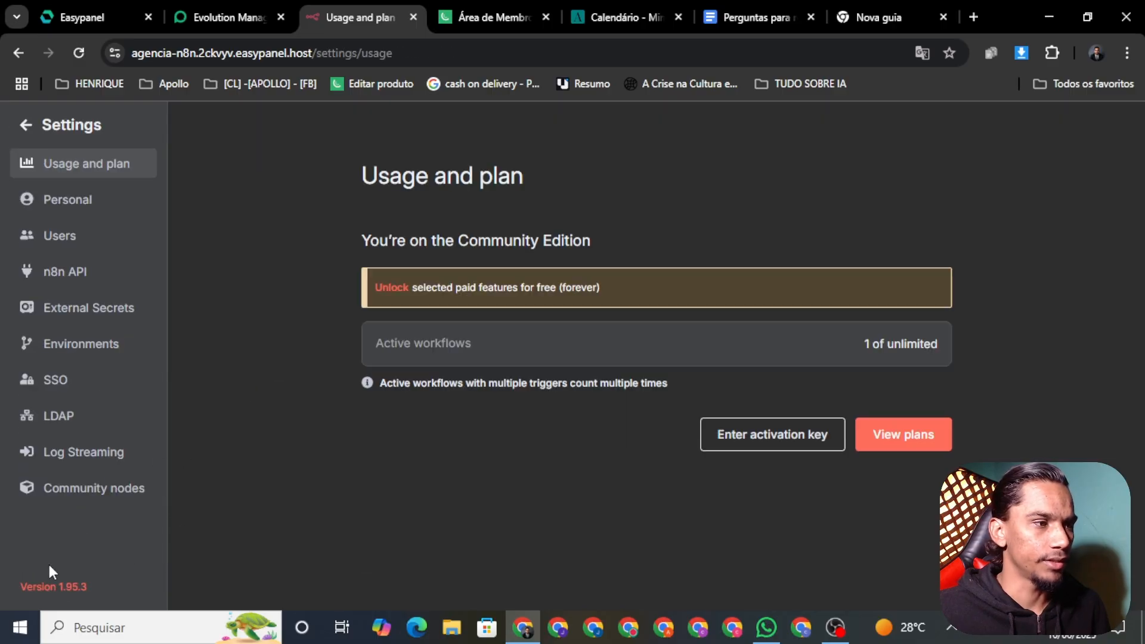
left_click_drag(73, 600, 57, 597)
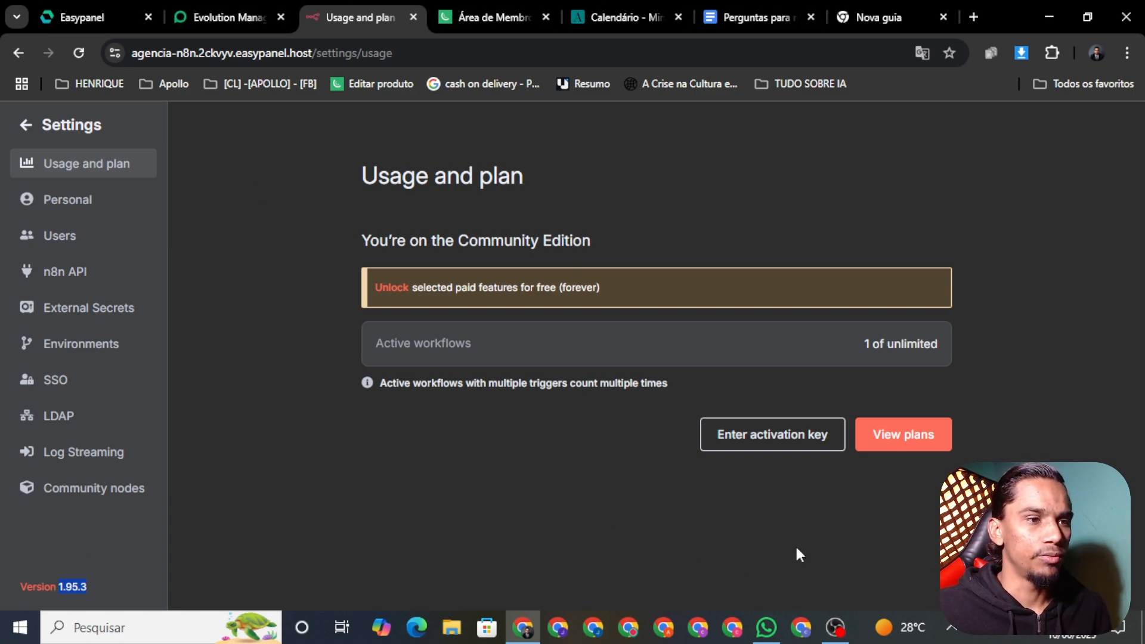
left_click(113, 10)
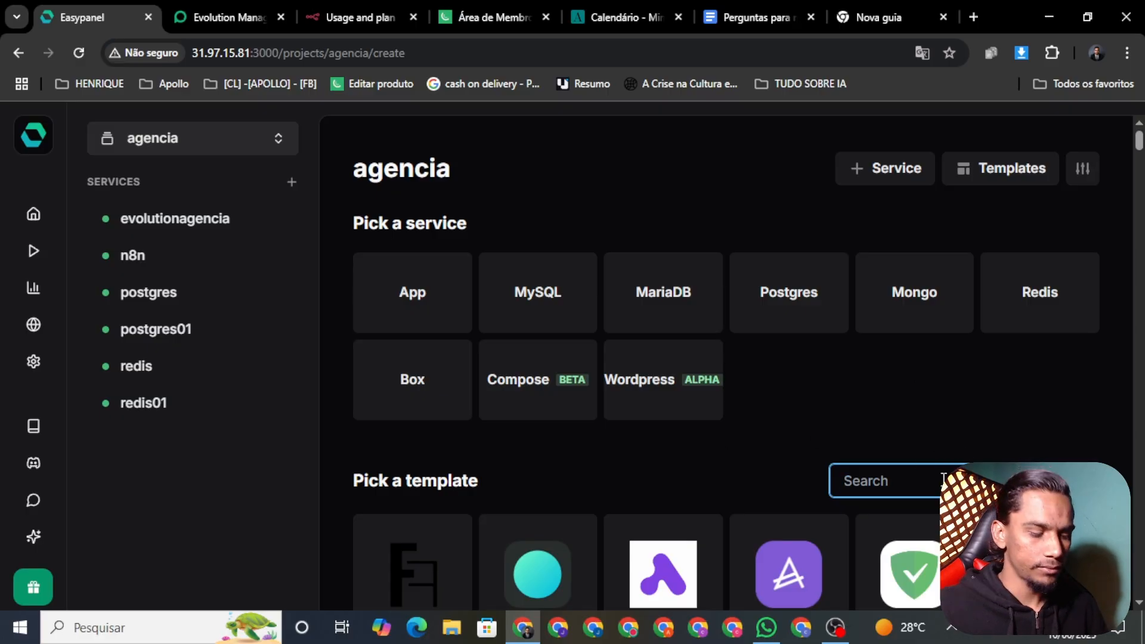
Create an n8n01 service from the n8n template with image tag changed from 1.79.3 to 1.95.3
type("n8n")
scroll(618, 505, "down", 3)
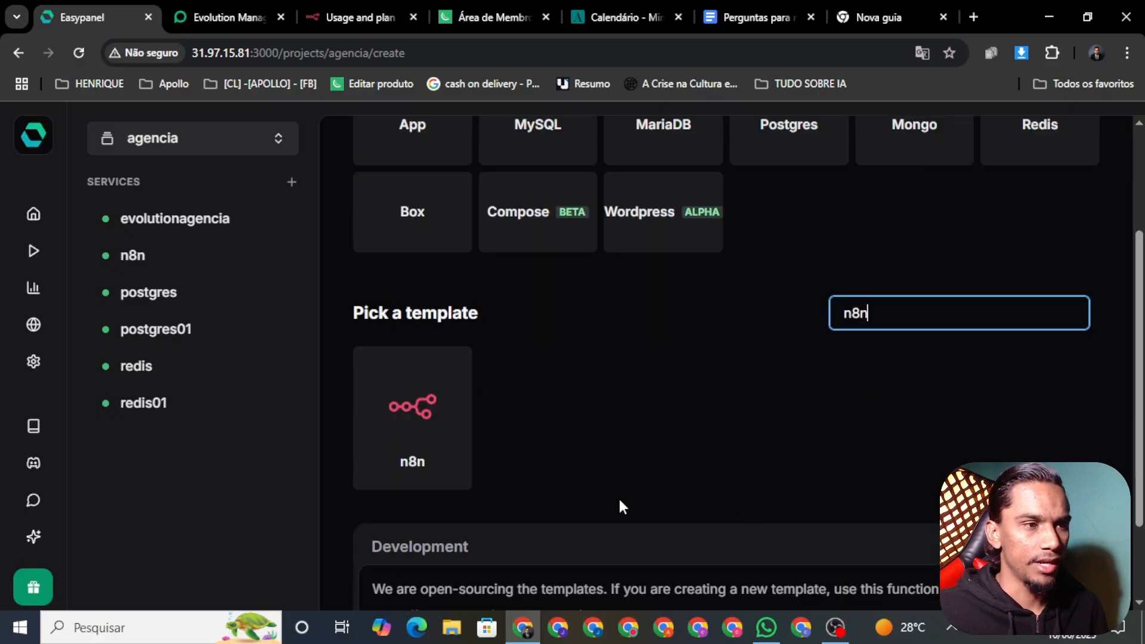
left_click(377, 417)
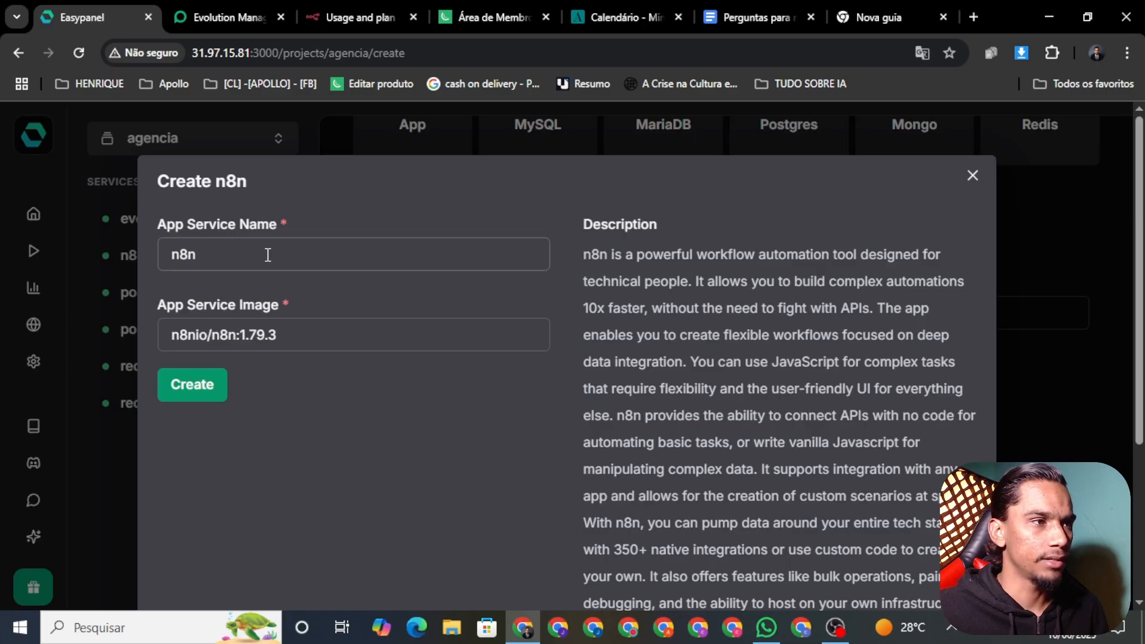
left_click(268, 254)
left_click(433, 344)
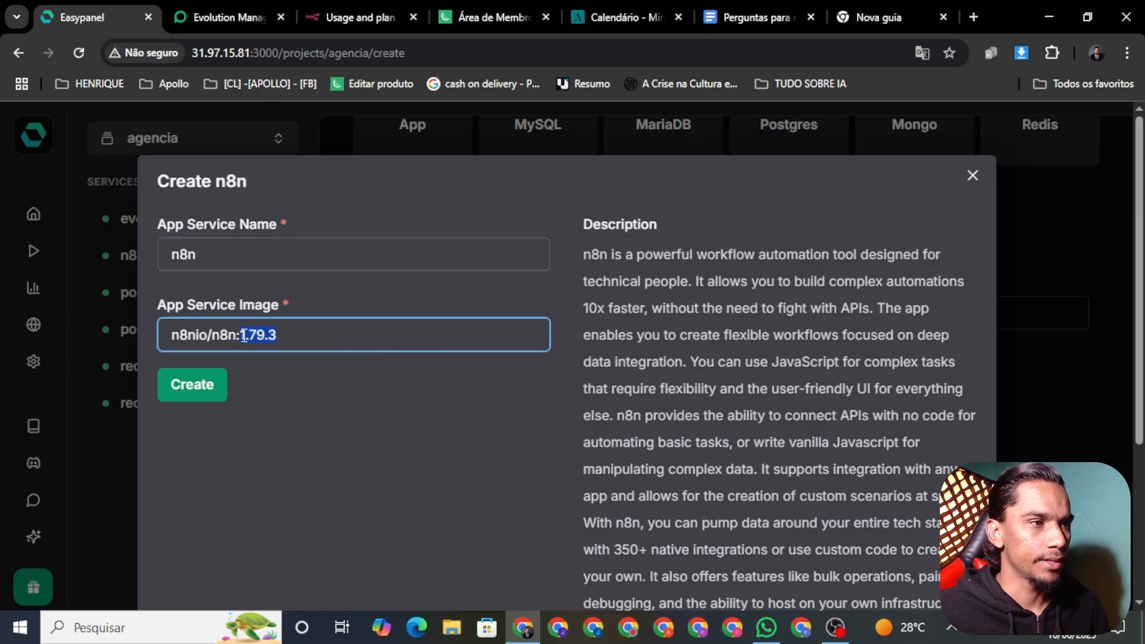
key("BackSpace")
type("1.95.3")
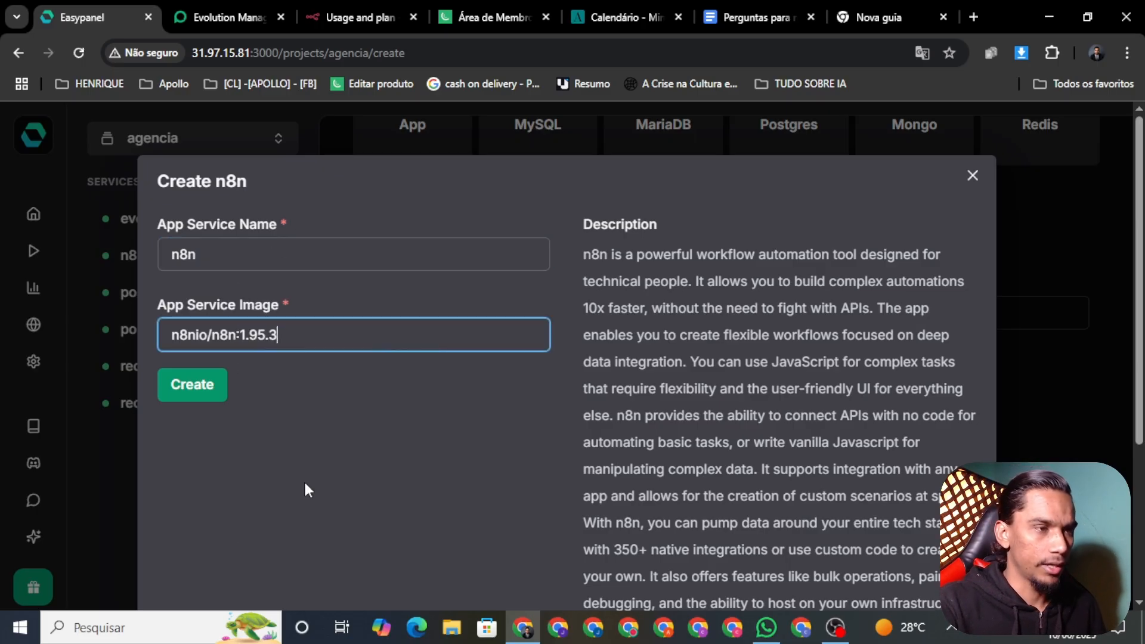
left_click(241, 261)
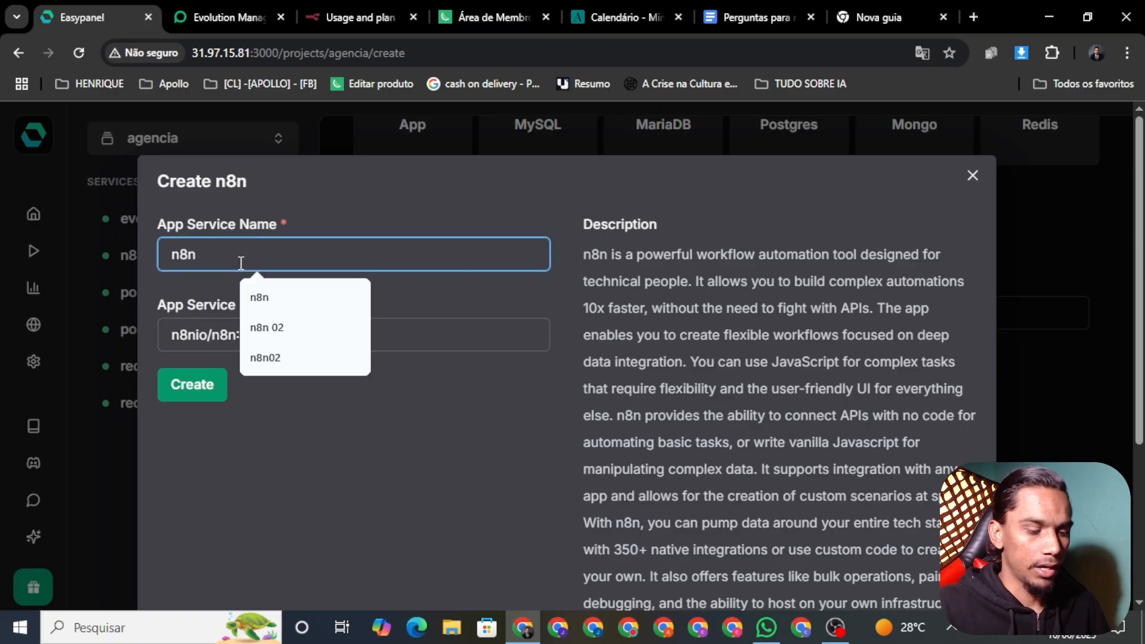
type("01")
left_click(185, 384)
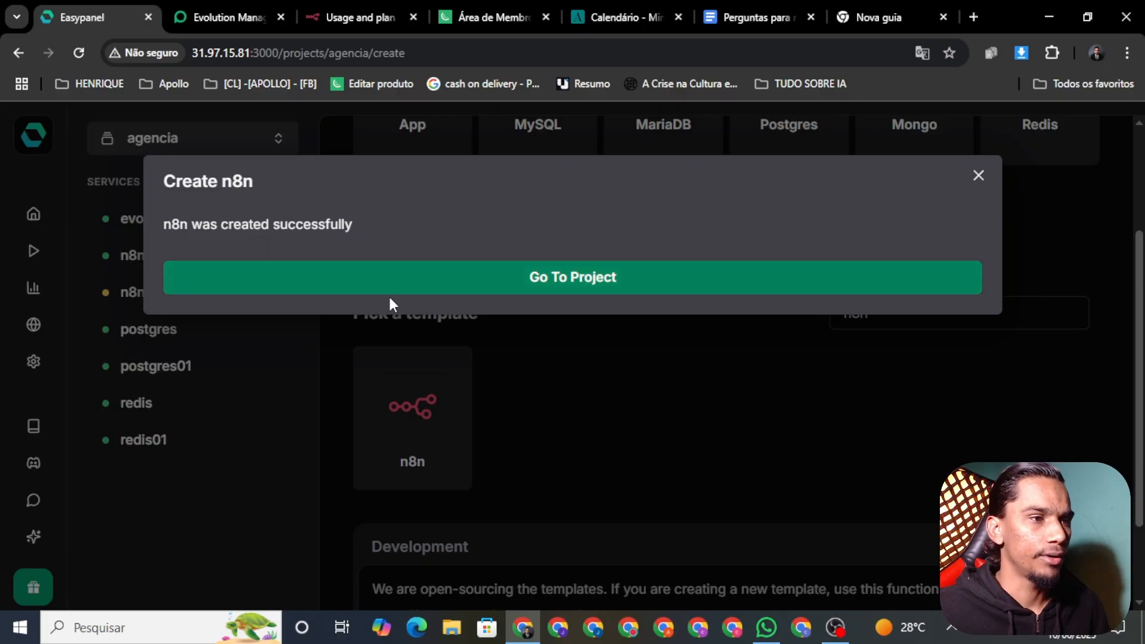
Open the n8n01 service's page and launch its running editor in a new tab
left_click(978, 175)
left_click(146, 312)
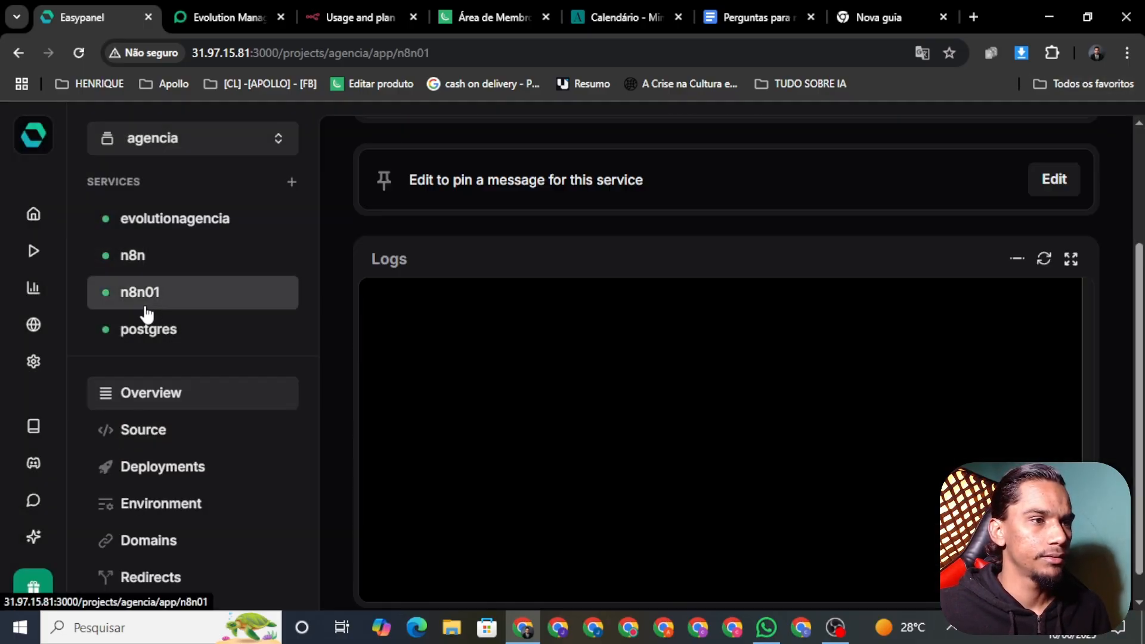
scroll(576, 330, "down", 1)
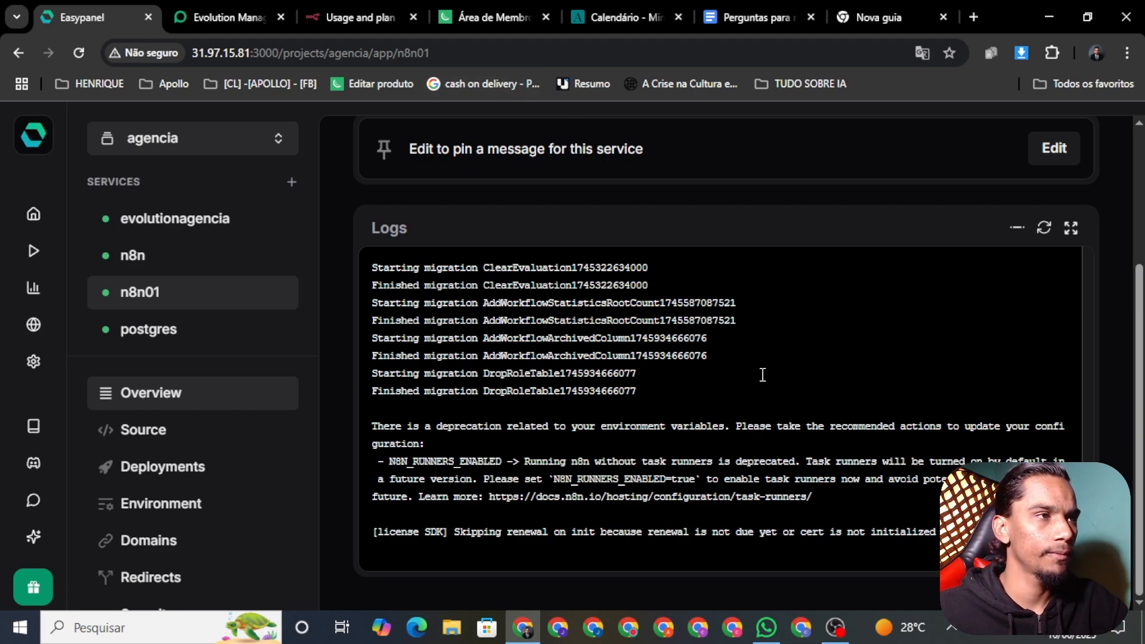
scroll(667, 412, "up", 3)
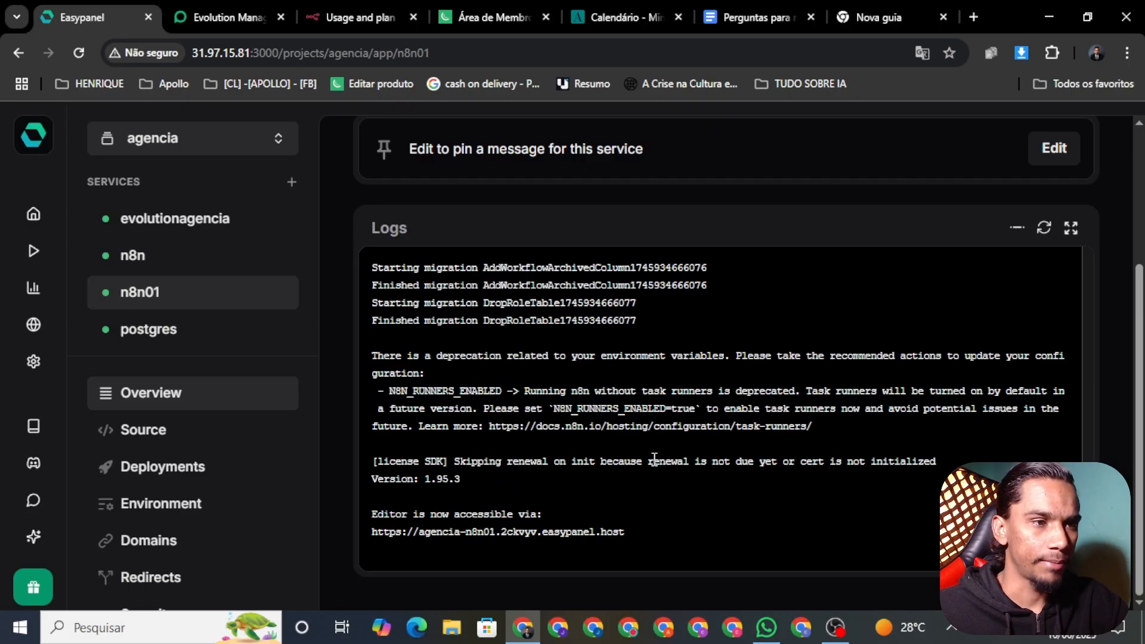
scroll(654, 459, "up", 10)
scroll(487, 173, "up", 3)
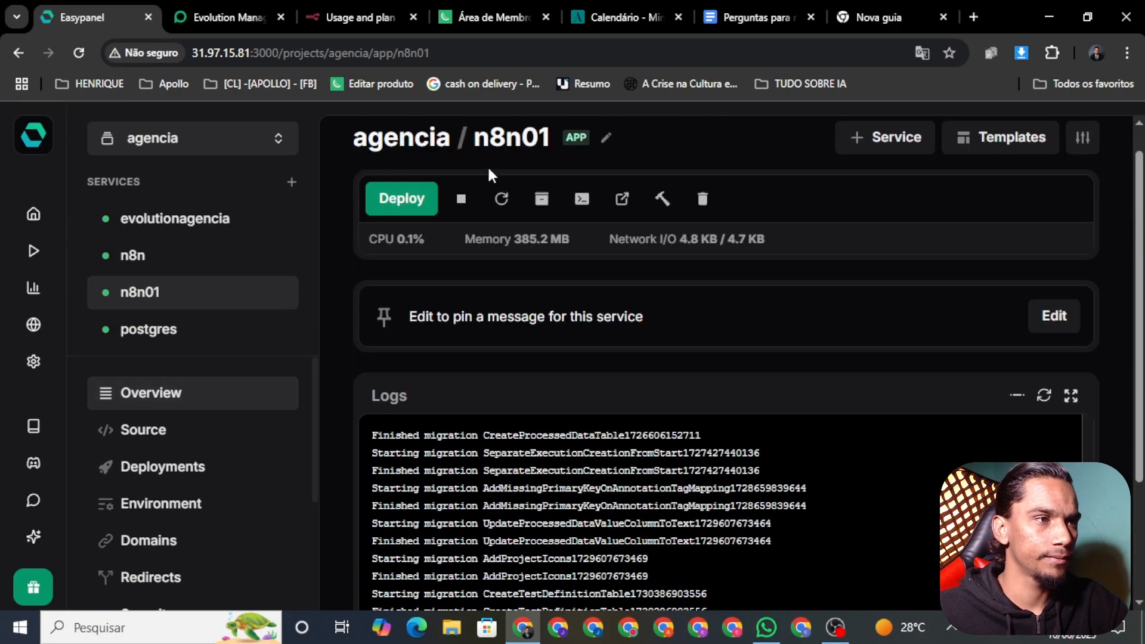
left_click(622, 229)
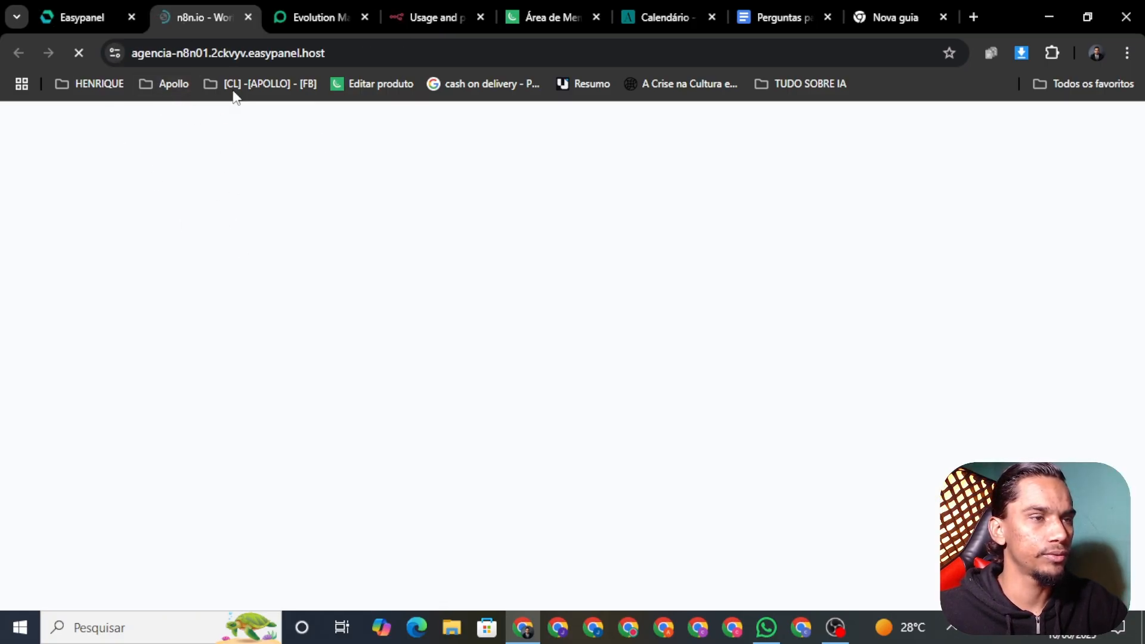
Create the n8n01 owner account with saved e-mail and names, a password, and the updates opt-in
left_click(57, 20)
left_click(197, 17)
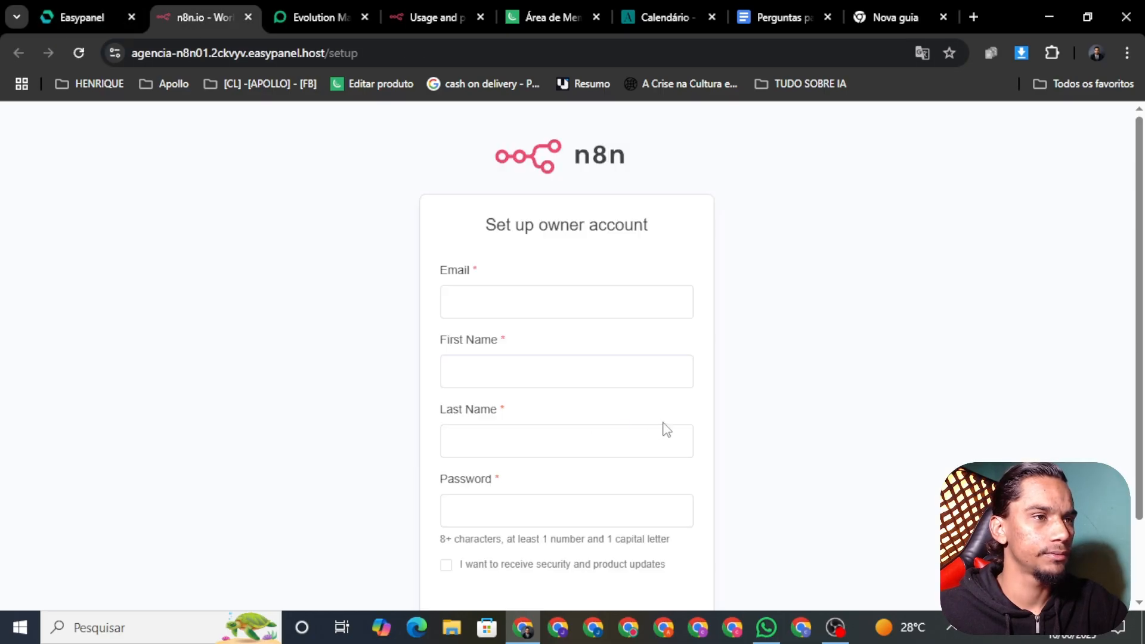
left_click(519, 310)
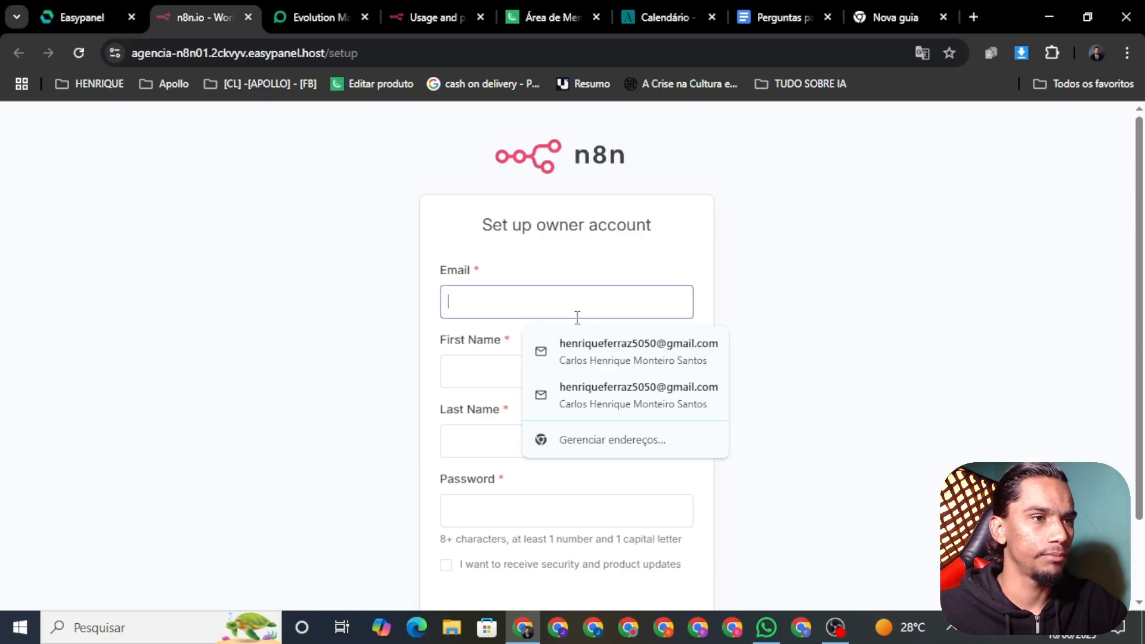
left_click(612, 367)
left_click(485, 524)
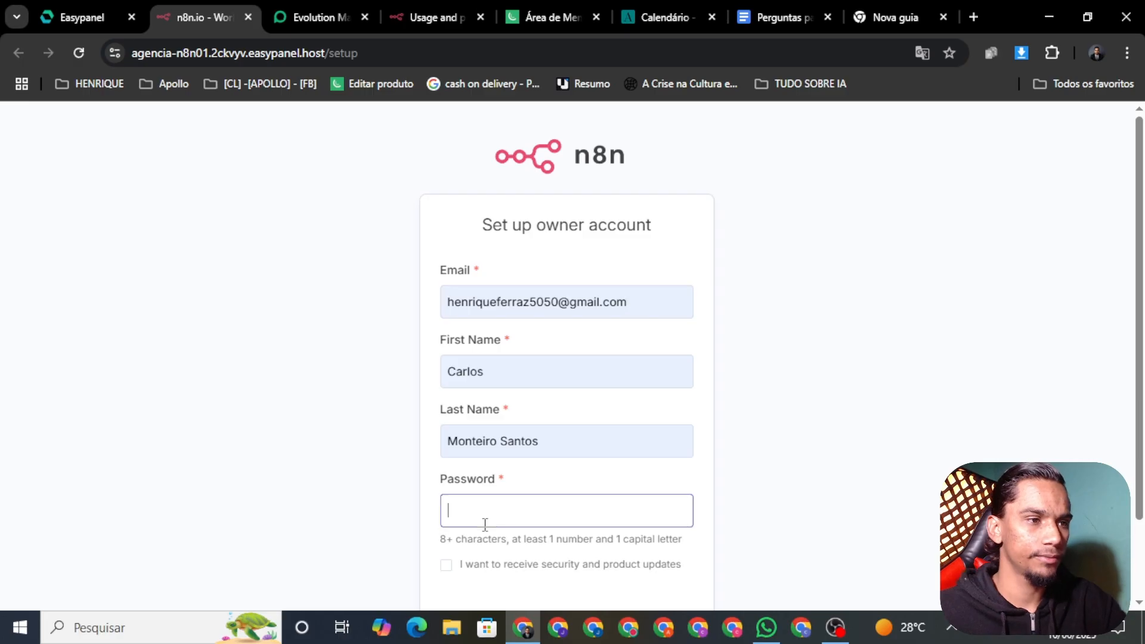
type("•••••")
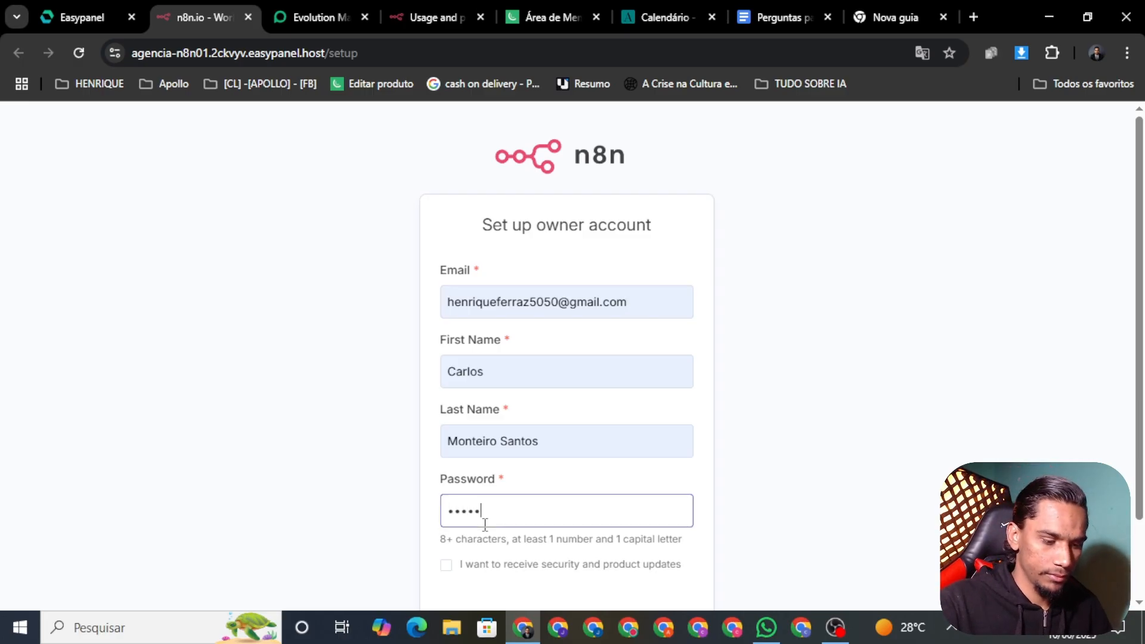
type("•••••••••••")
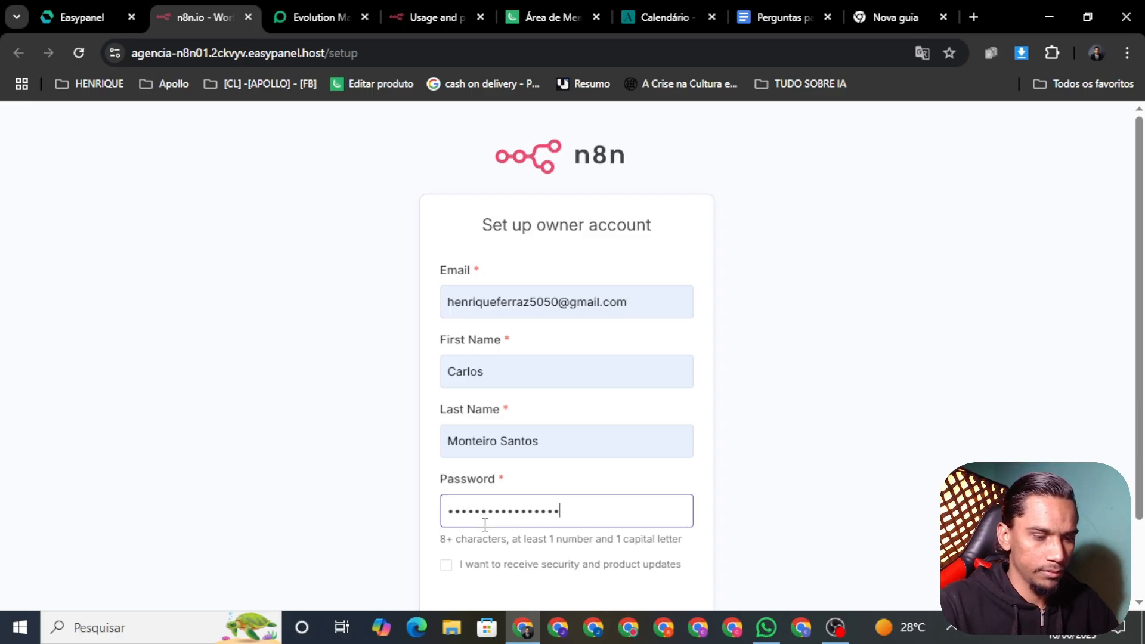
type("••")
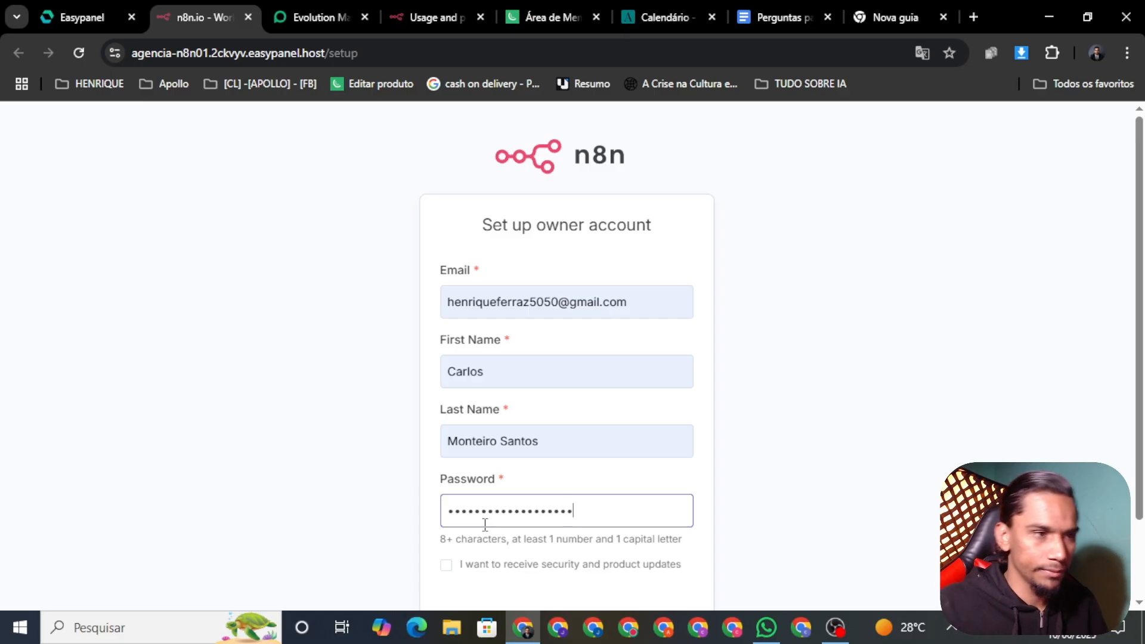
left_click(449, 567)
scroll(747, 438, "down", 2)
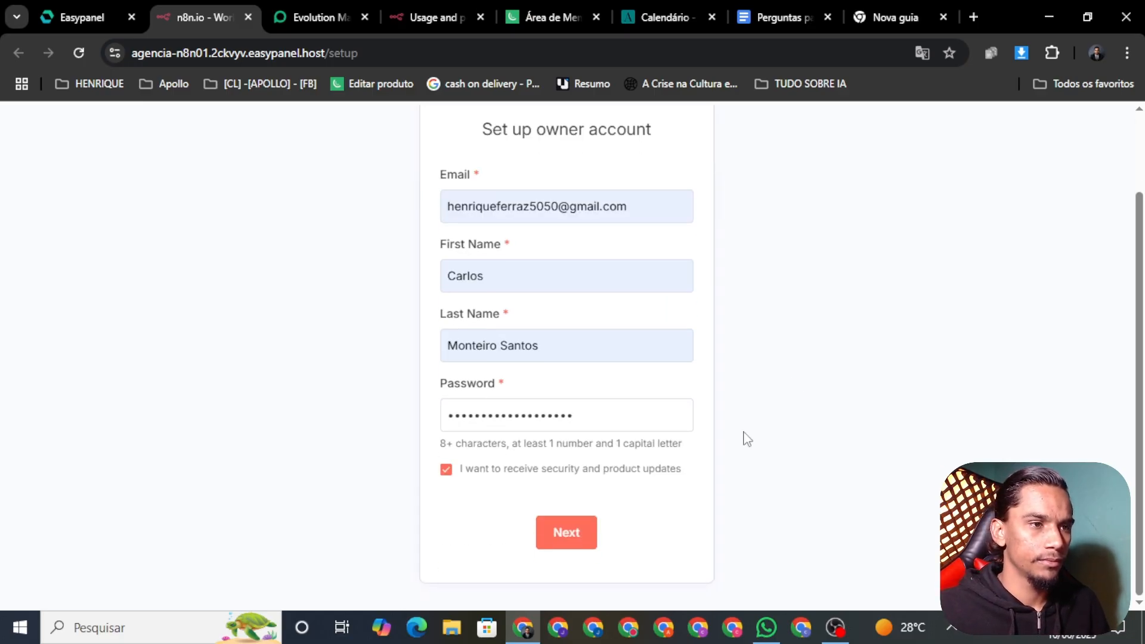
left_click(565, 544)
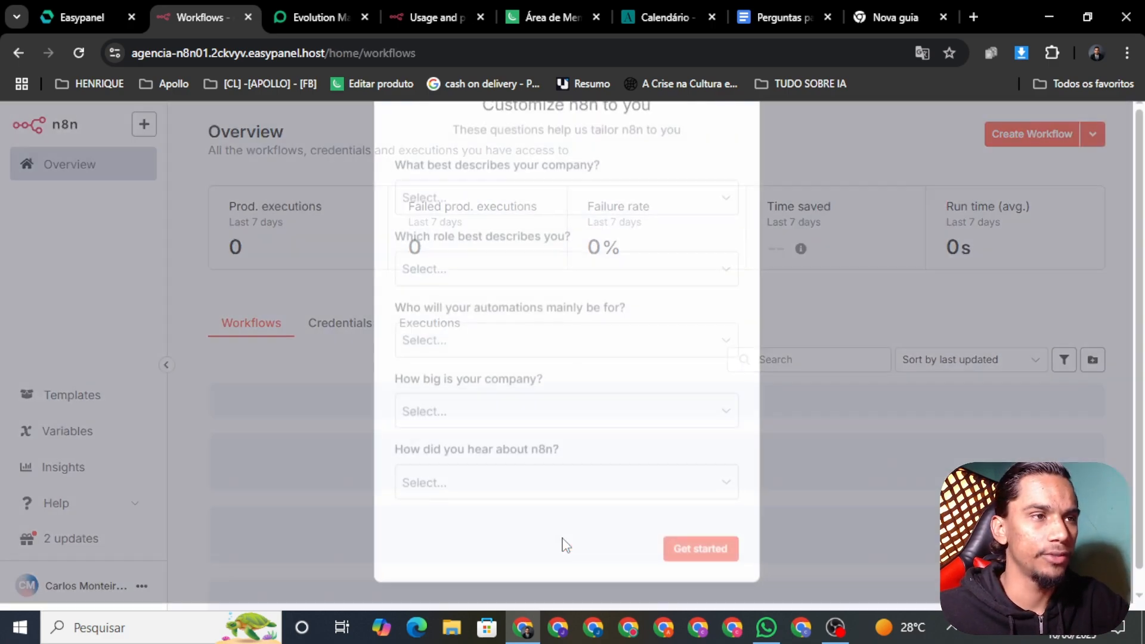
Skip the customization questionnaire and the free license key offer
scroll(746, 321, "down", 1)
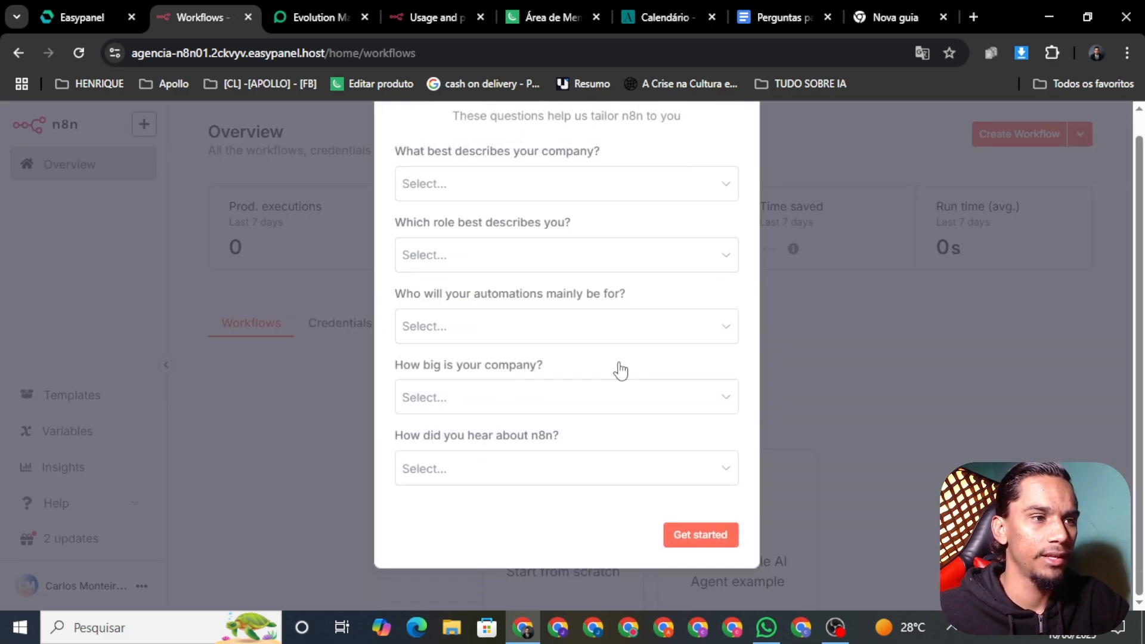
left_click(686, 538)
scroll(519, 560, "down", 1)
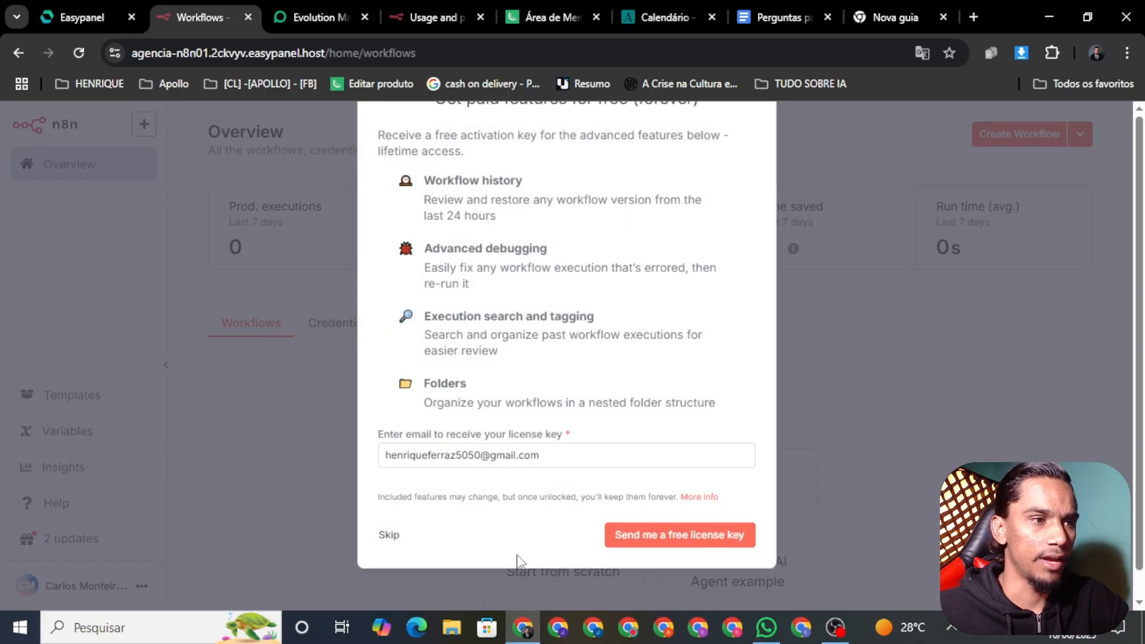
scroll(518, 560, "up", 1)
left_click(389, 564)
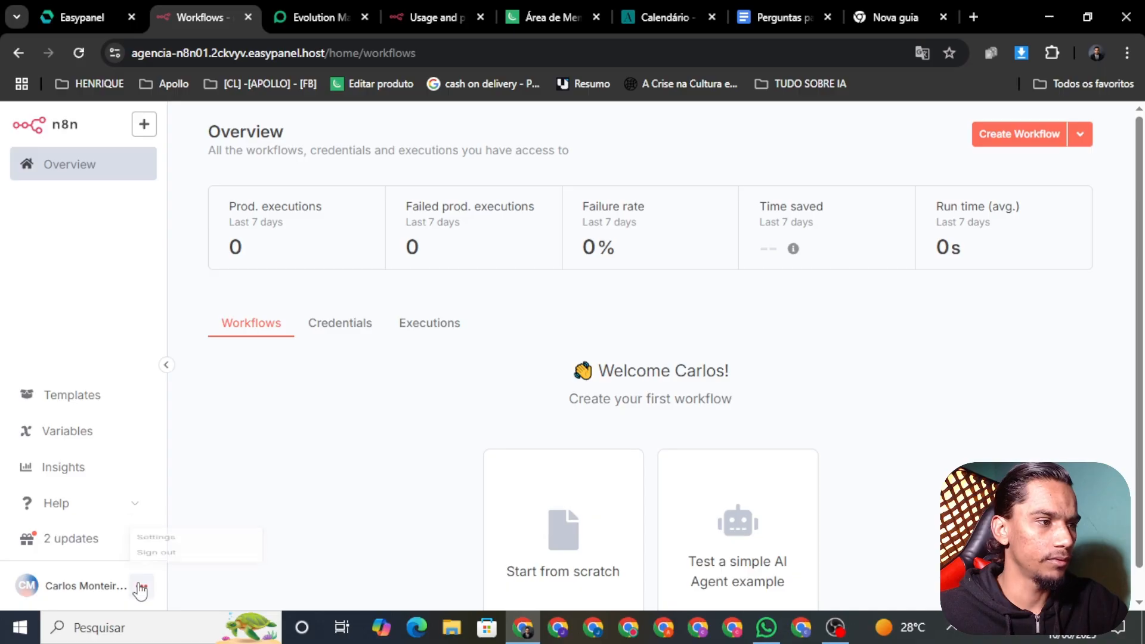
Set the Personal settings theme to Dark, save, and go back to Overview
left_click(163, 520)
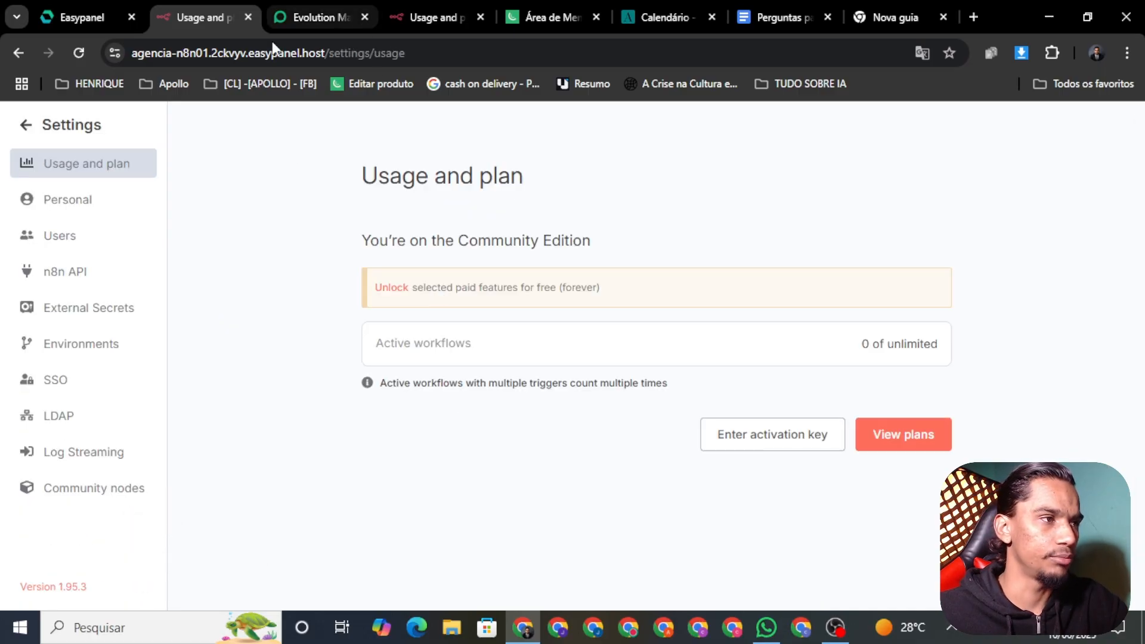
left_click(66, 199)
scroll(483, 432, "down", 1)
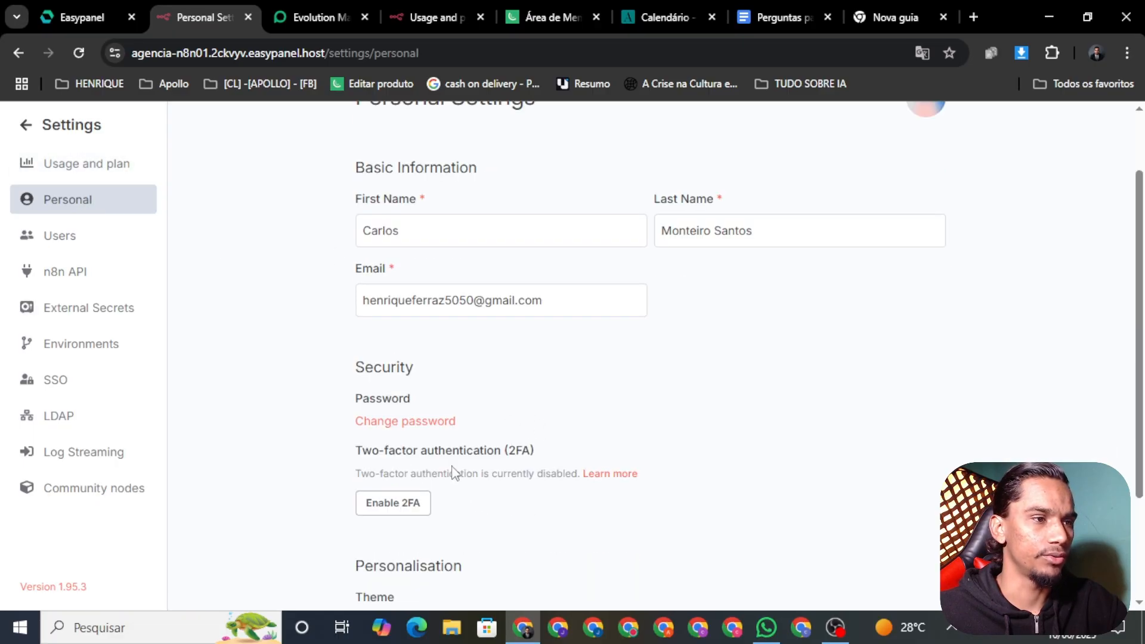
scroll(455, 474, "down", 2)
left_click(479, 475)
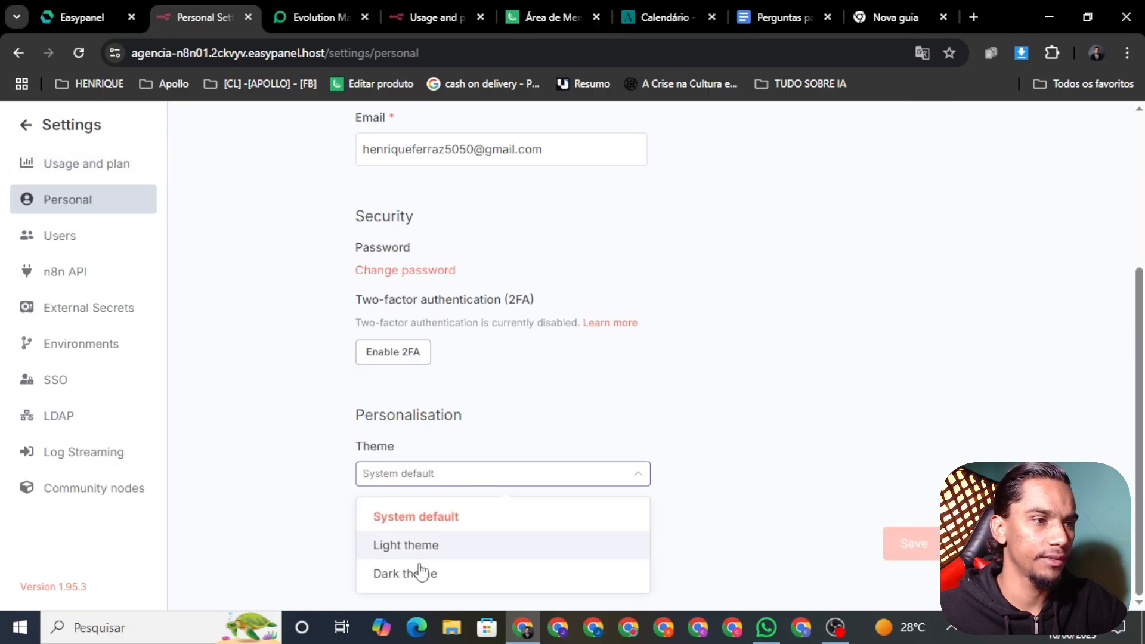
left_click(421, 572)
left_click(918, 543)
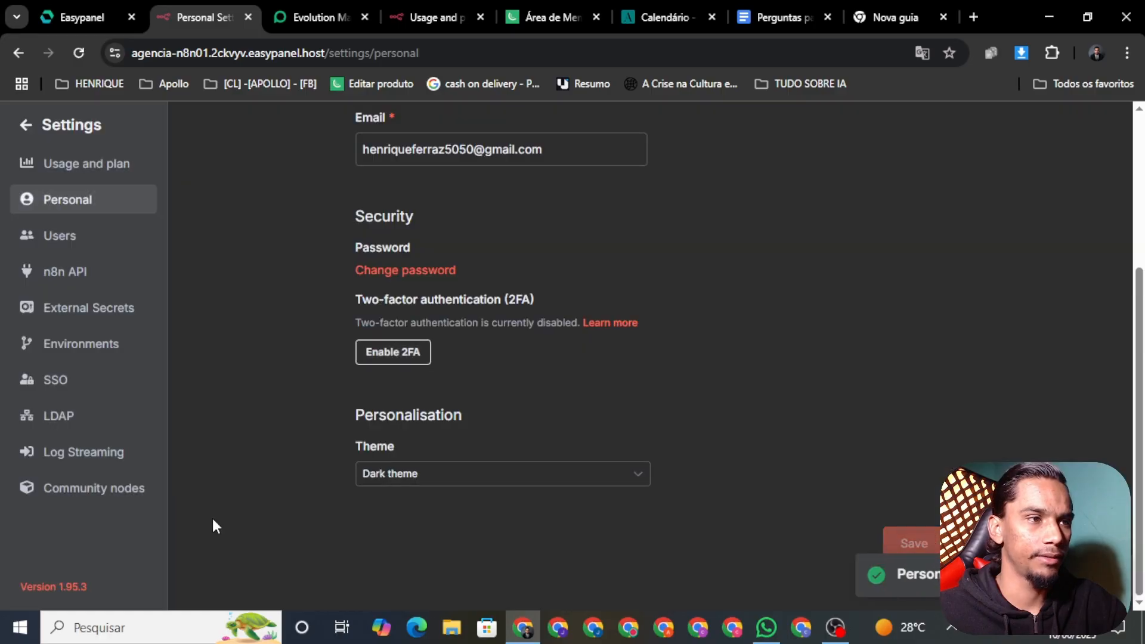
left_click(19, 130)
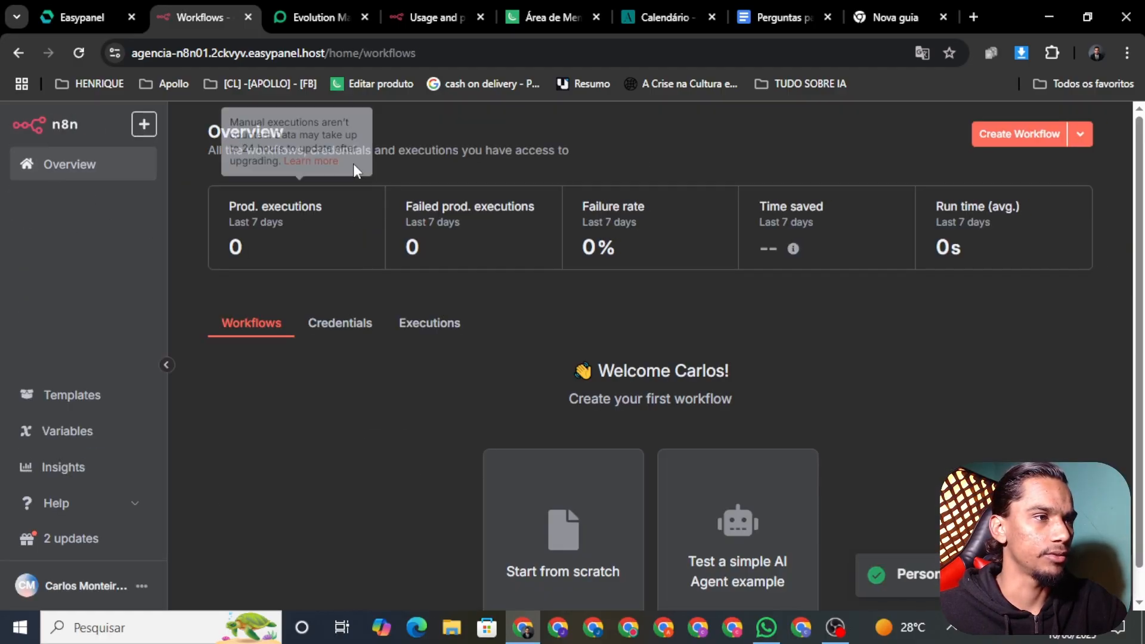
Create a new workflow, rename it from 'My workflow' to 'SDR AULA YOU TUBE', and save
left_click(1022, 142)
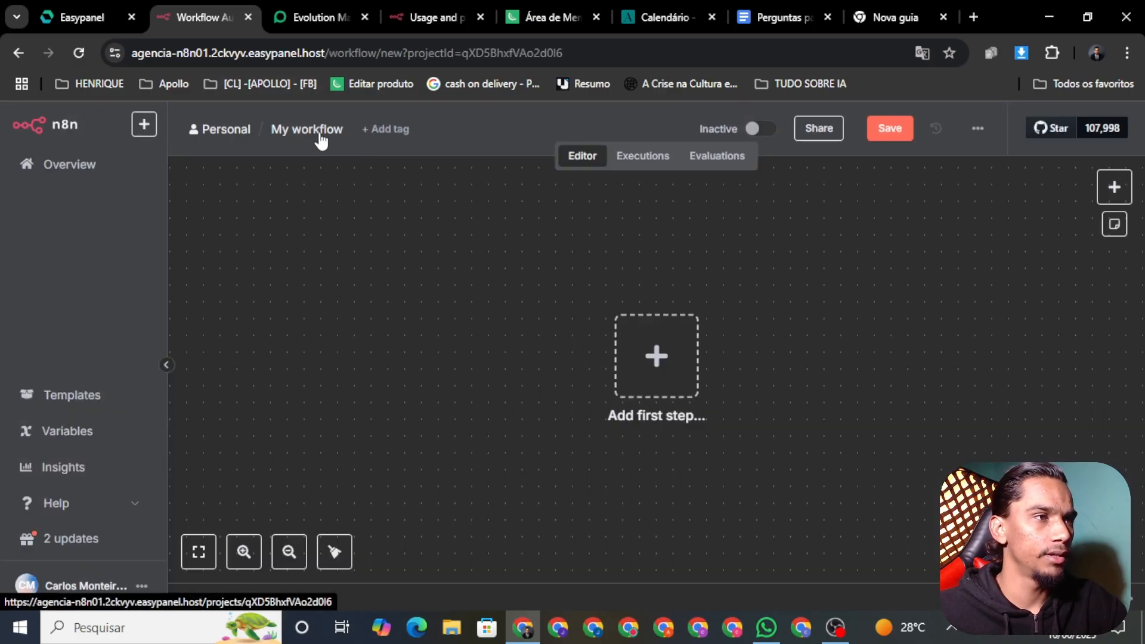
left_click(311, 129)
double_click(311, 129)
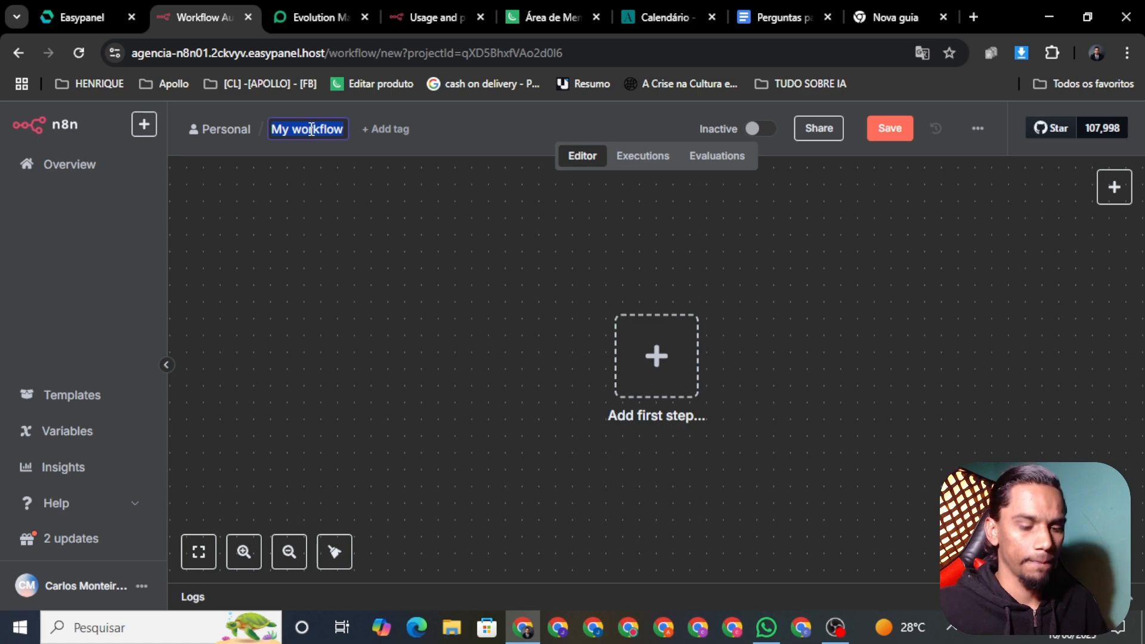
key("BackSpace")
type("SDR AUL")
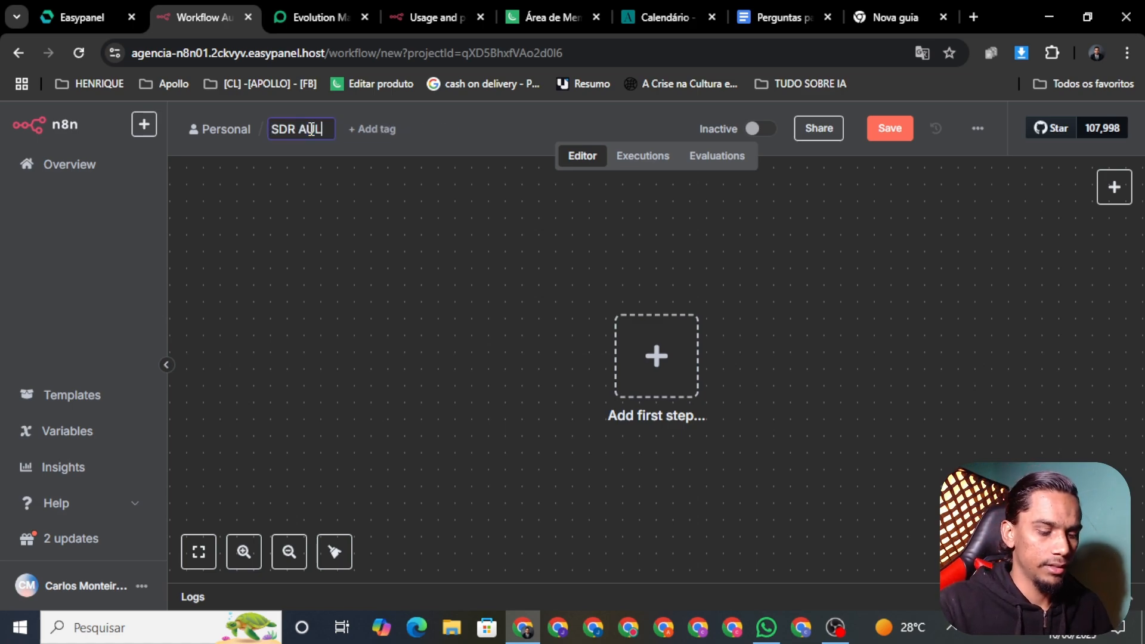
type("A YOU ")
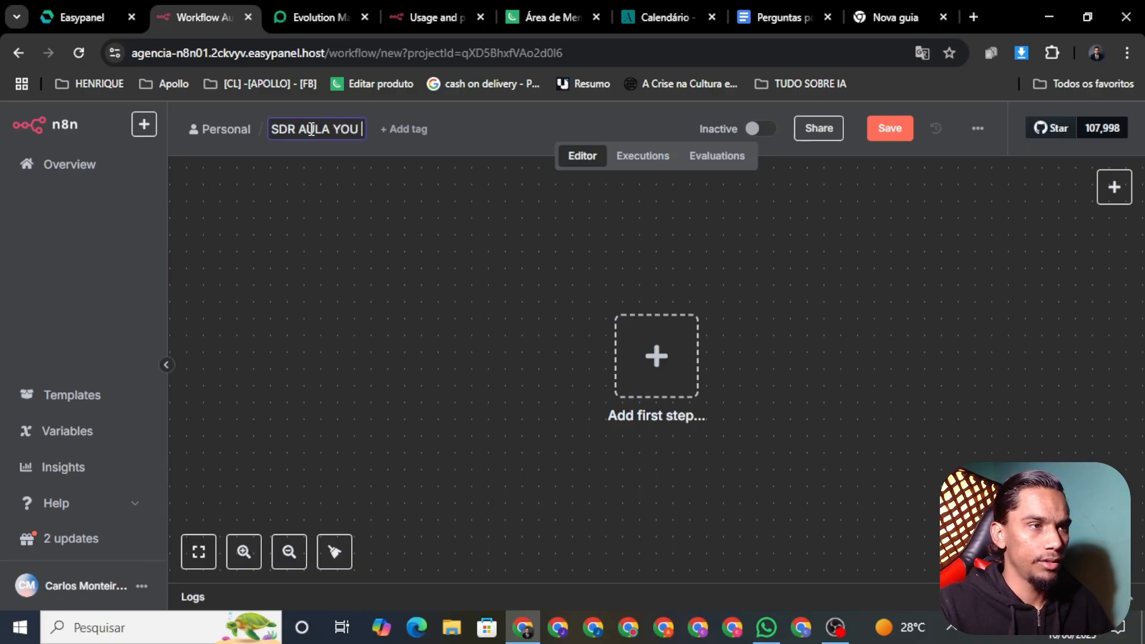
type("TUB")
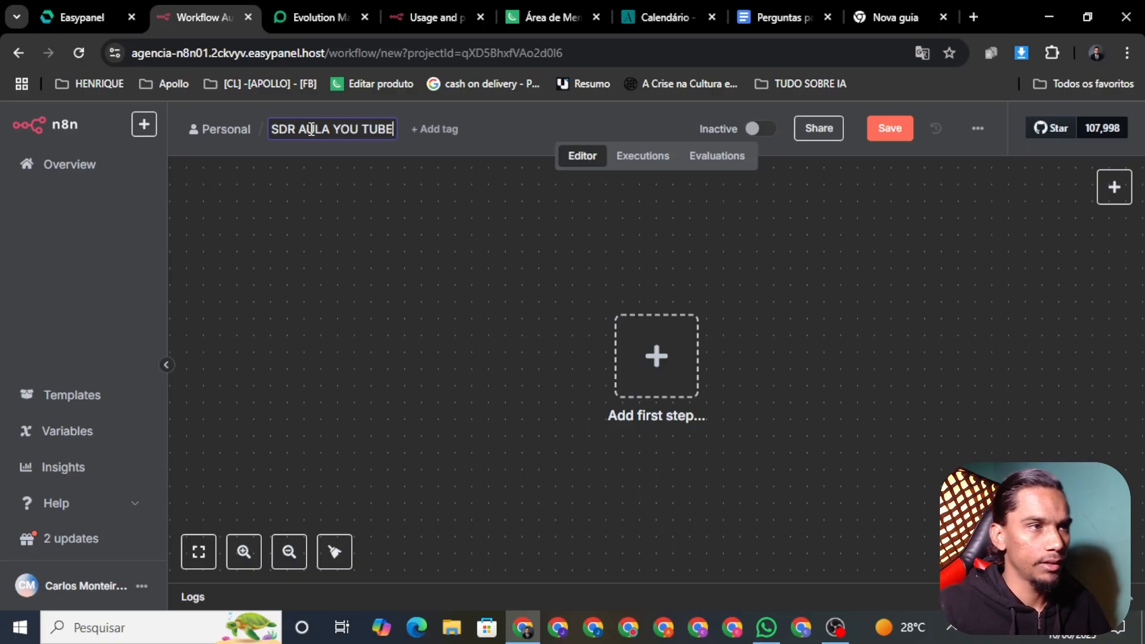
type("E")
left_click(881, 128)
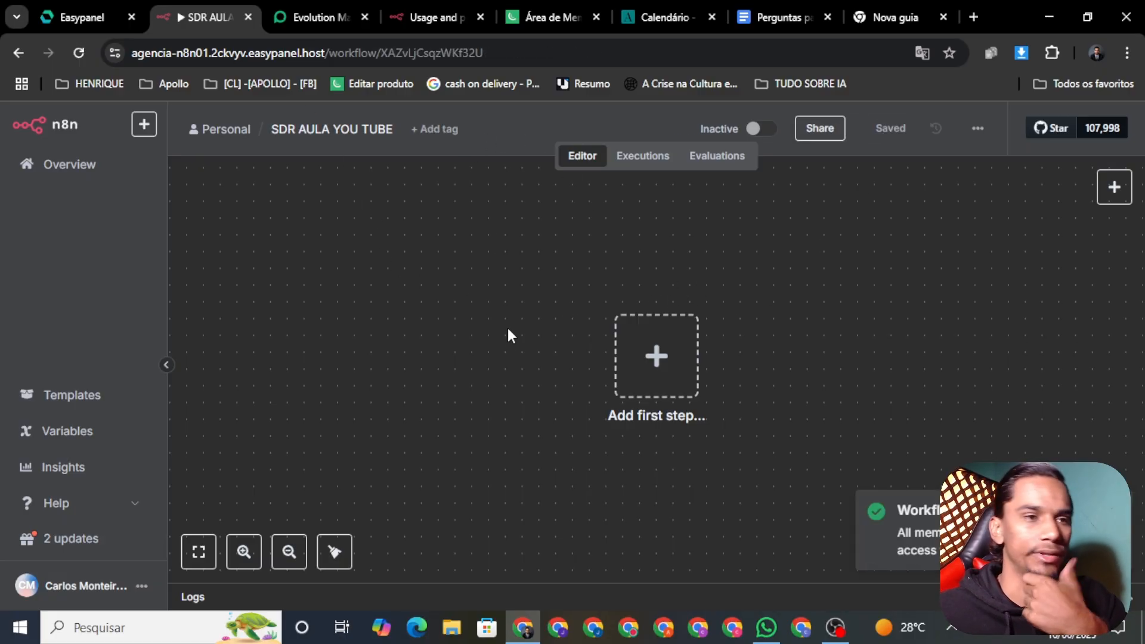
Close the n8n Usage and plan tab, keeping the SDR AULA workflow editor open
scroll(849, 351, "down", 1)
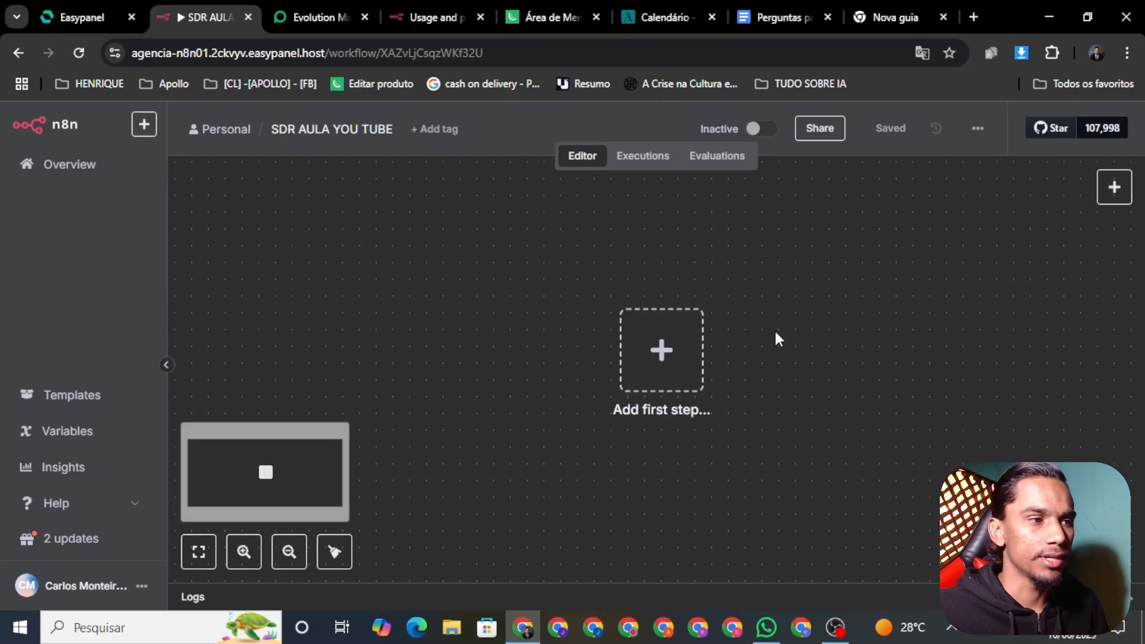
scroll(760, 352, "down", 2)
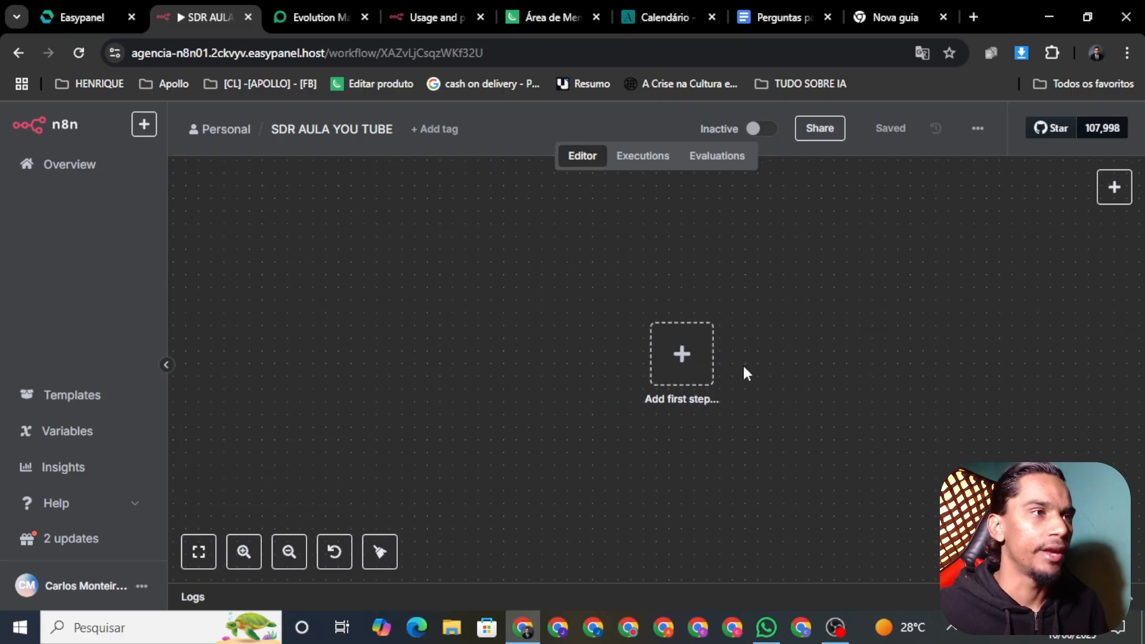
left_click(421, 19)
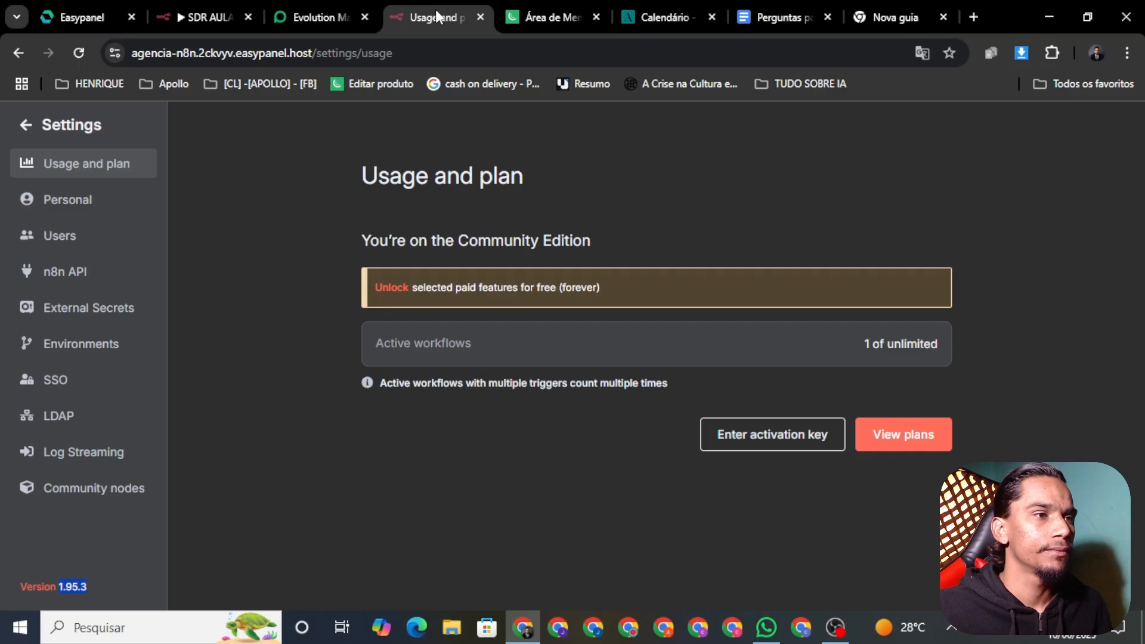
left_click(215, 5)
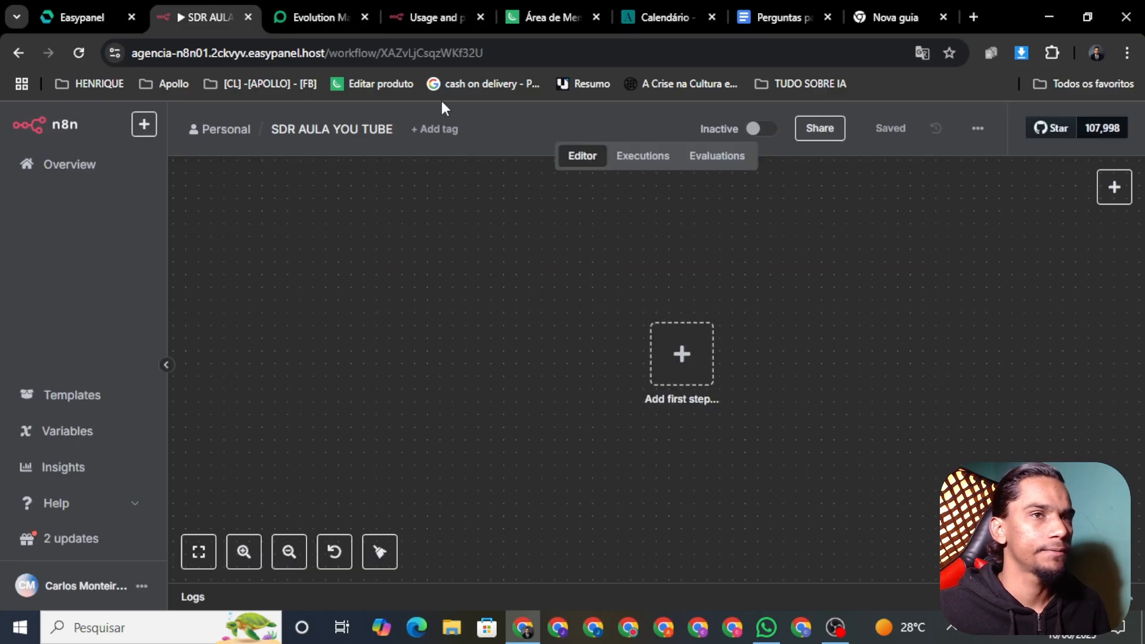
left_click(479, 18)
From the Easypanel project, open the original n8n service's app to its workflow list
left_click(58, 17)
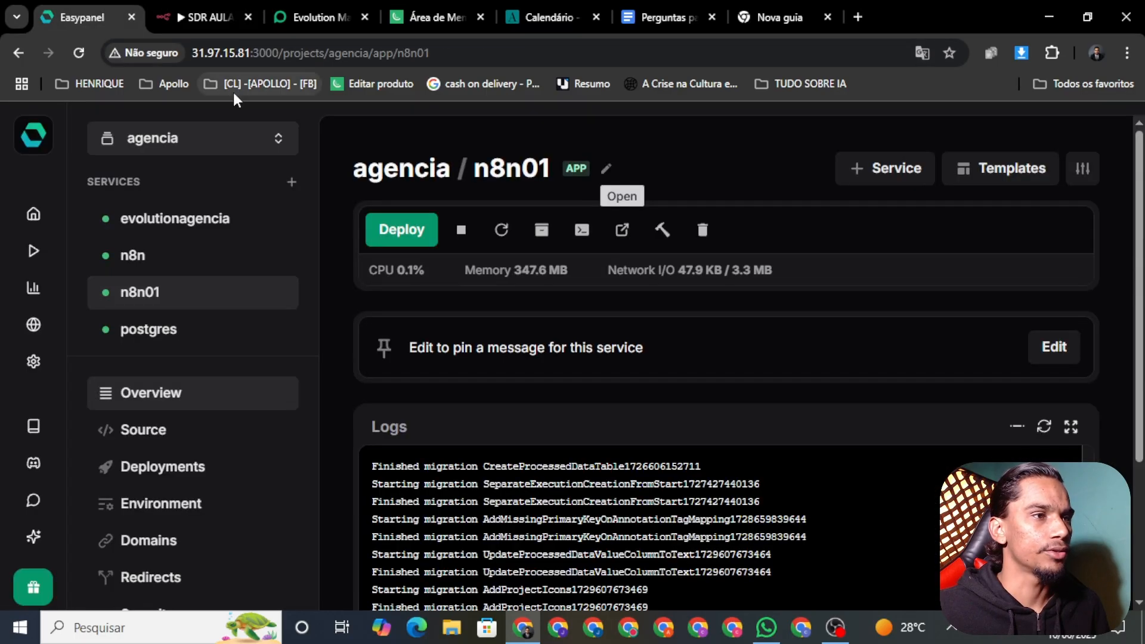
left_click(170, 269)
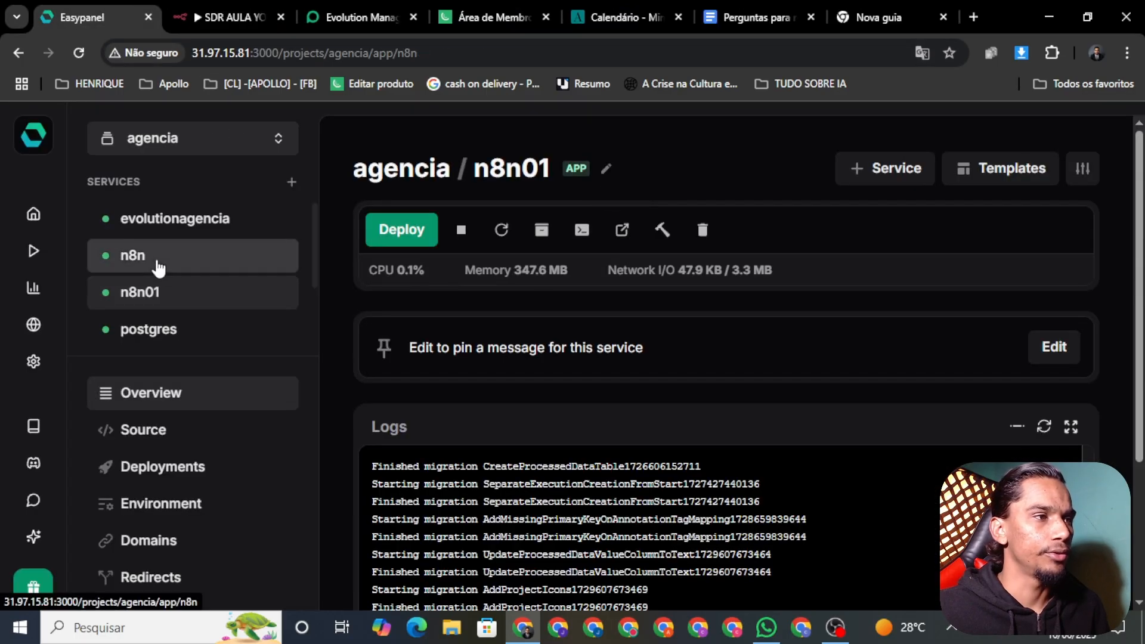
left_click(631, 237)
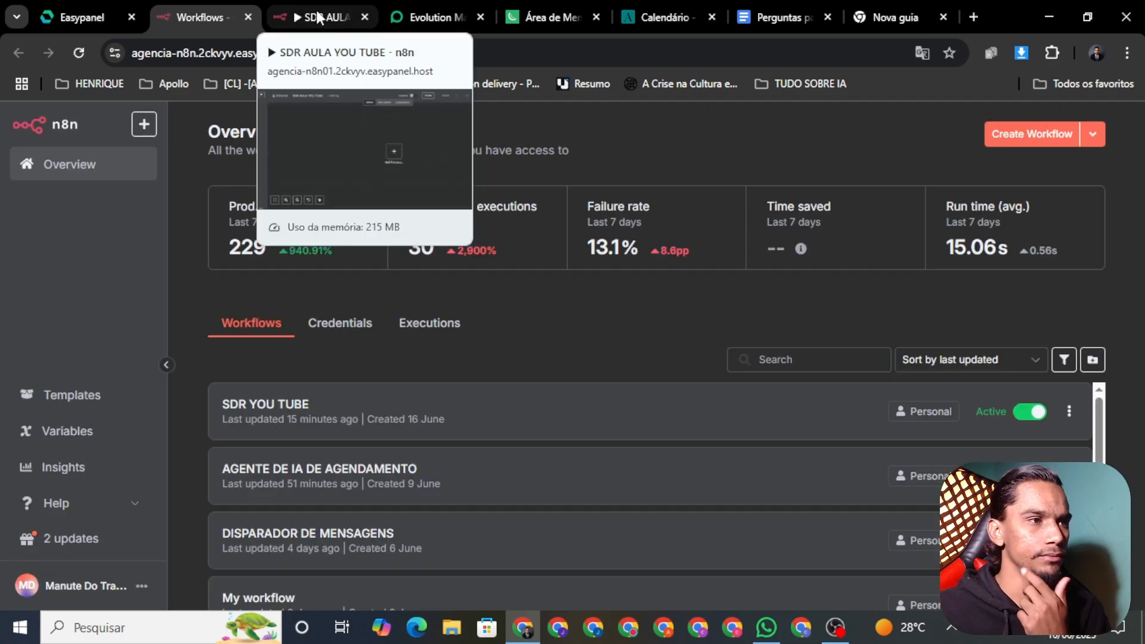
left_click(319, 18)
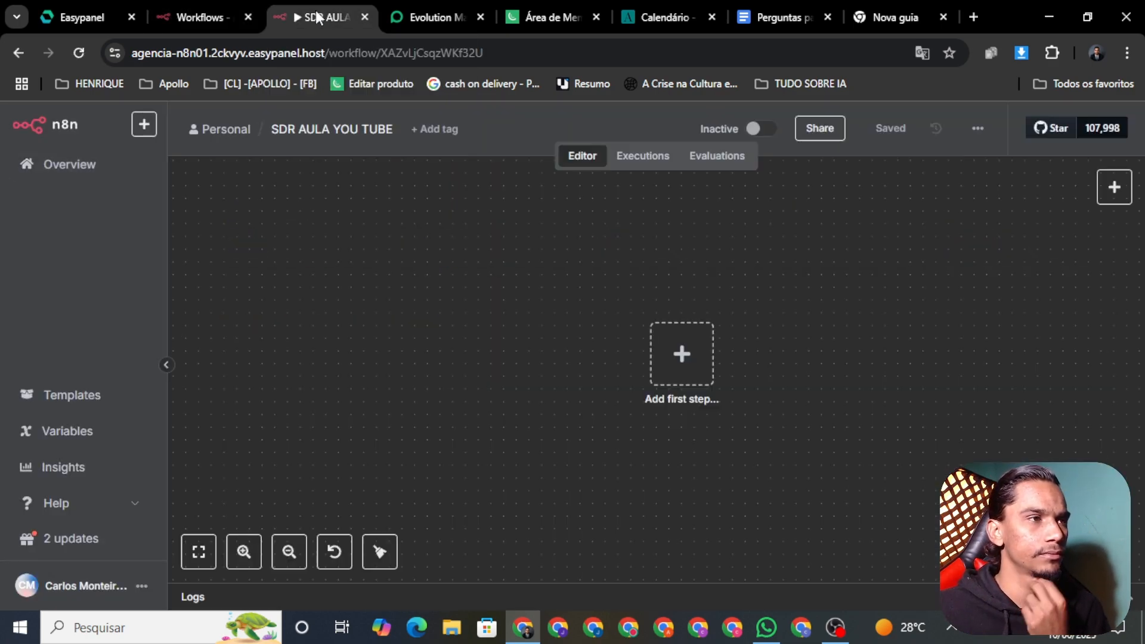
left_click(181, 20)
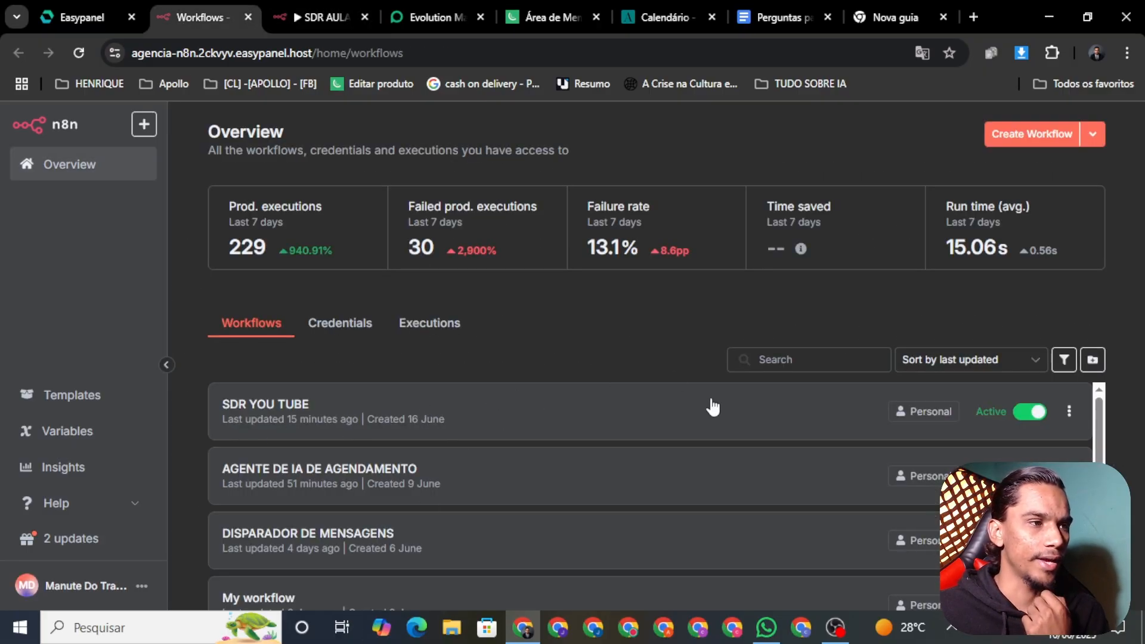
Open the SDR YOU TUBE workflow in the older n8n instance and review its options menu
left_click(1069, 411)
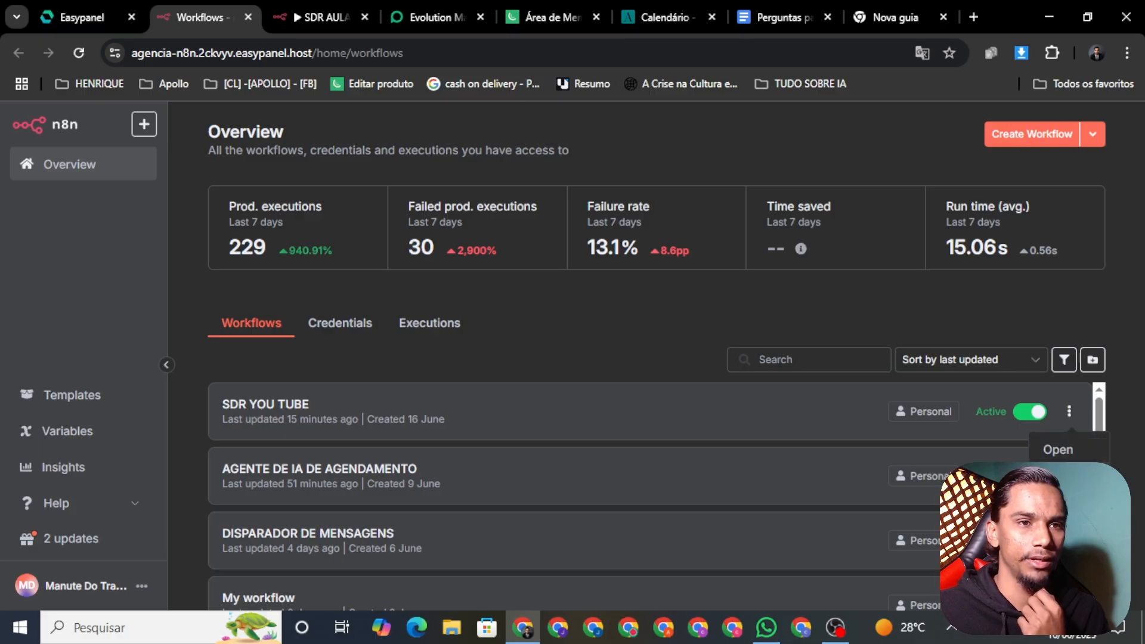
left_click(626, 418)
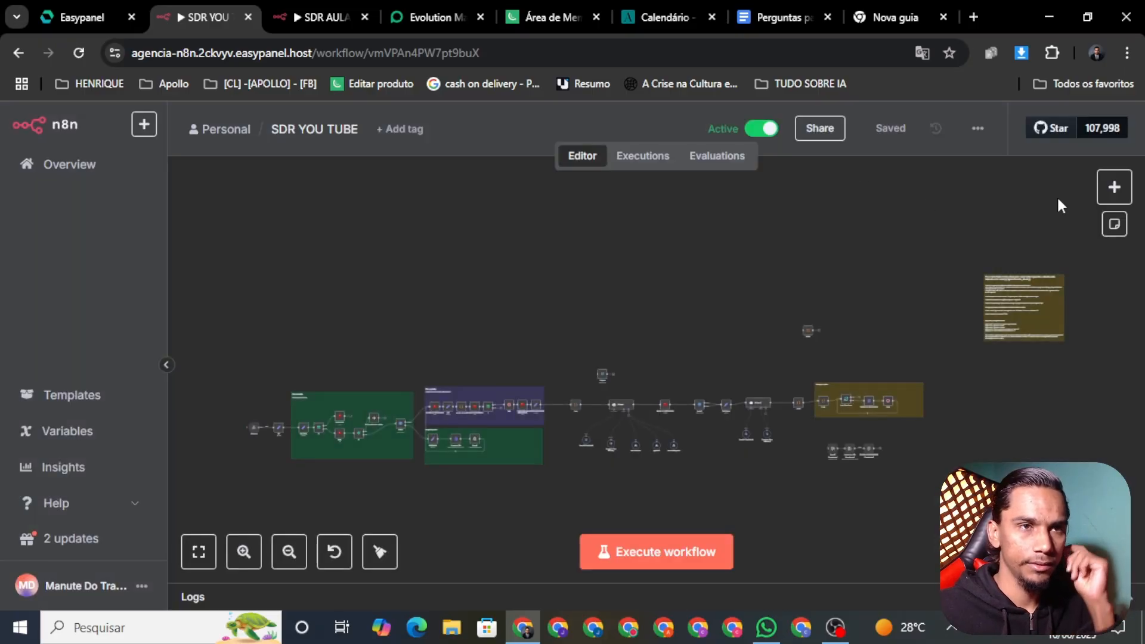
left_click(978, 129)
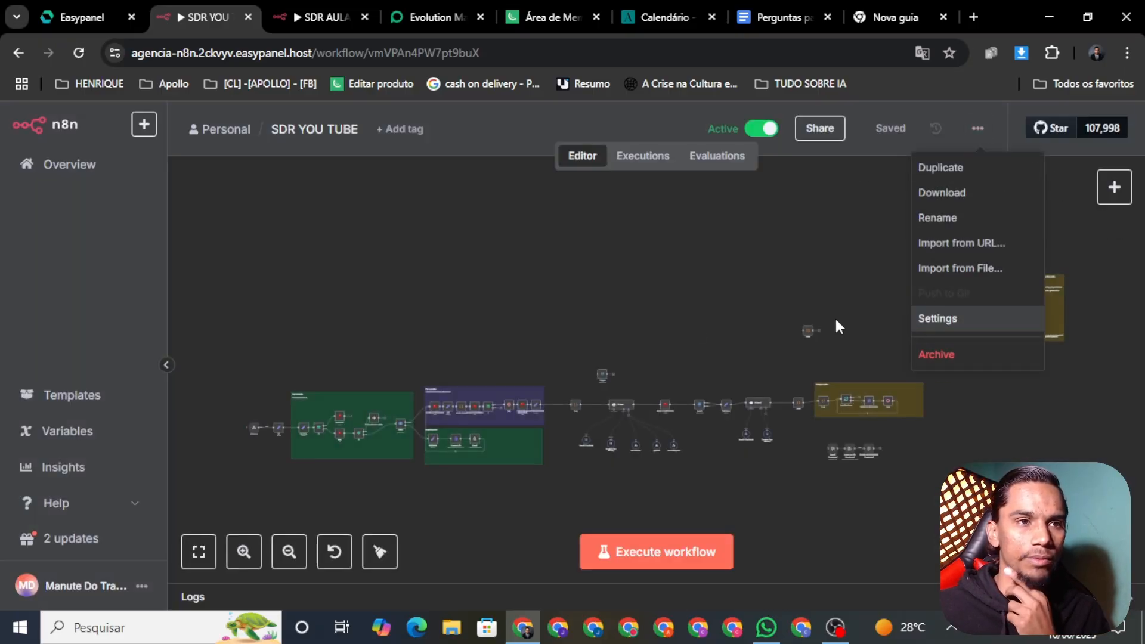
left_click(35, 178)
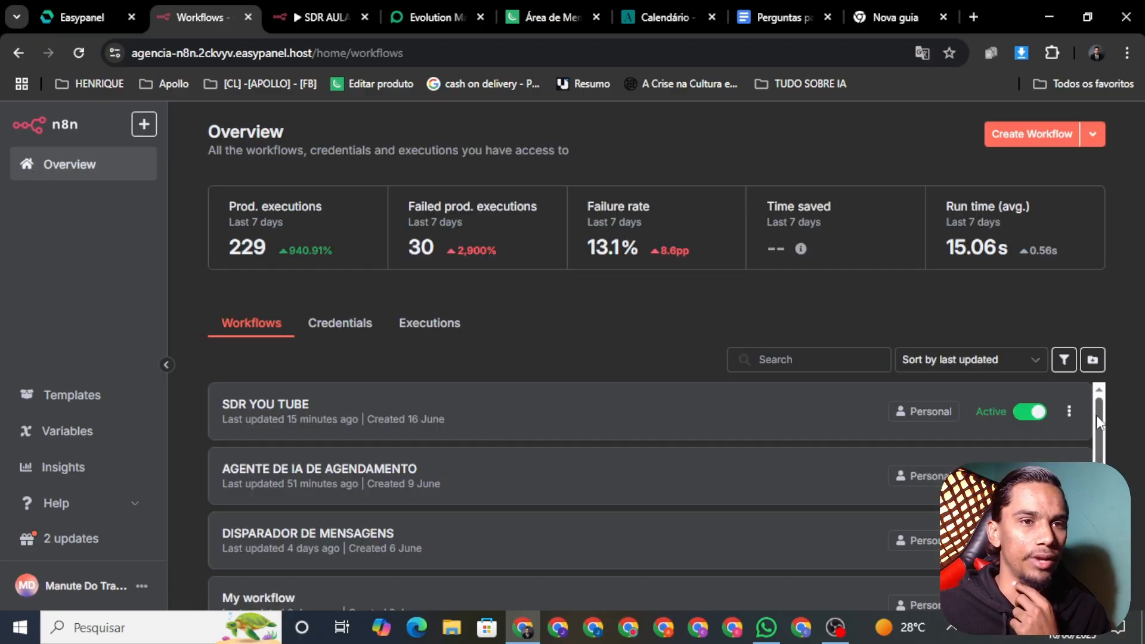
Download SDR YOU TUBE as a file, then return to the empty SDR AULA YOU TUBE workflow
left_click(507, 417)
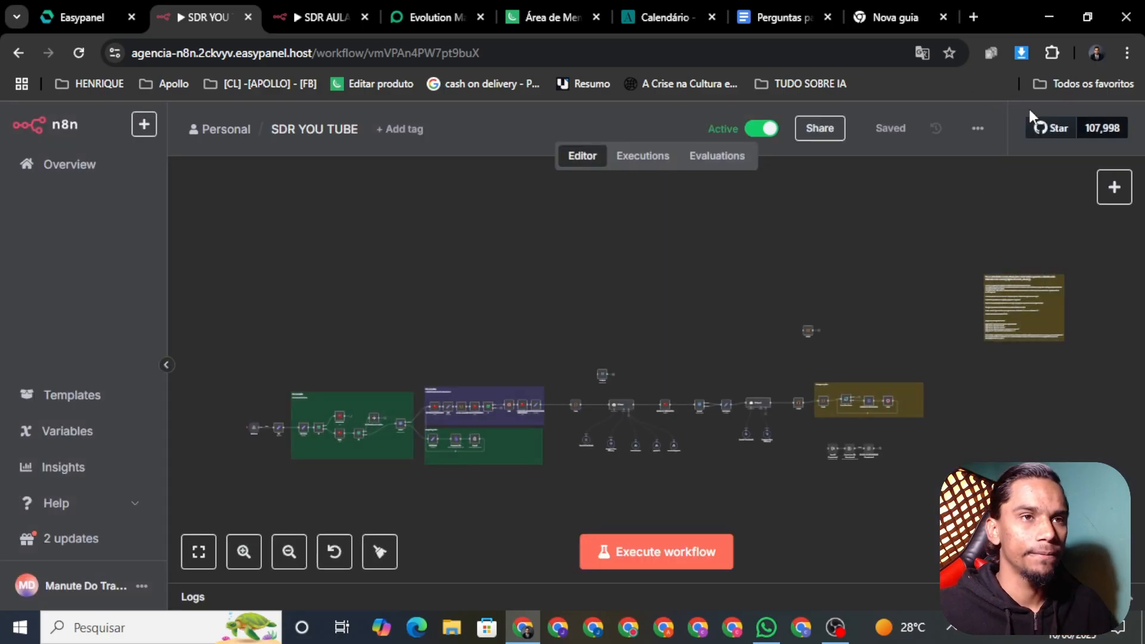
left_click(978, 130)
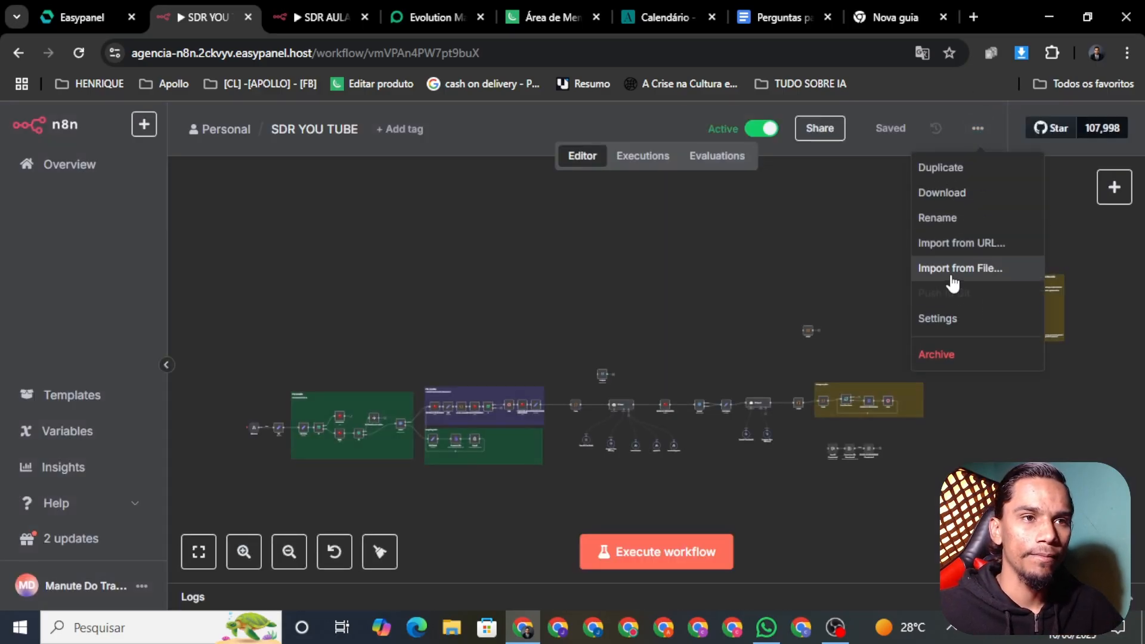
left_click(964, 189)
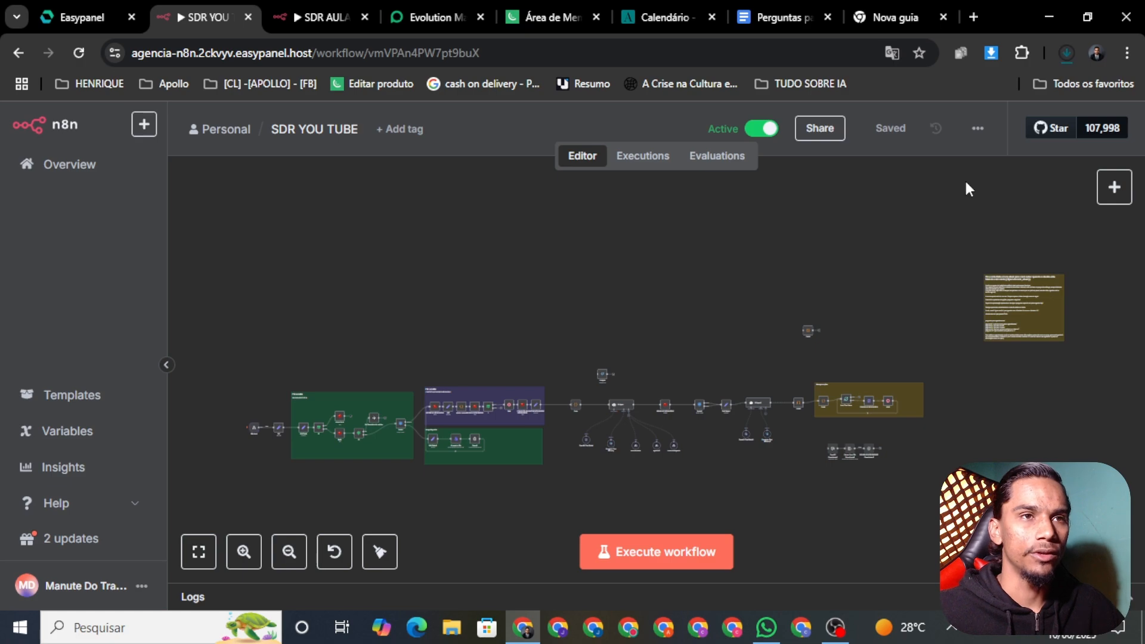
left_click(298, 17)
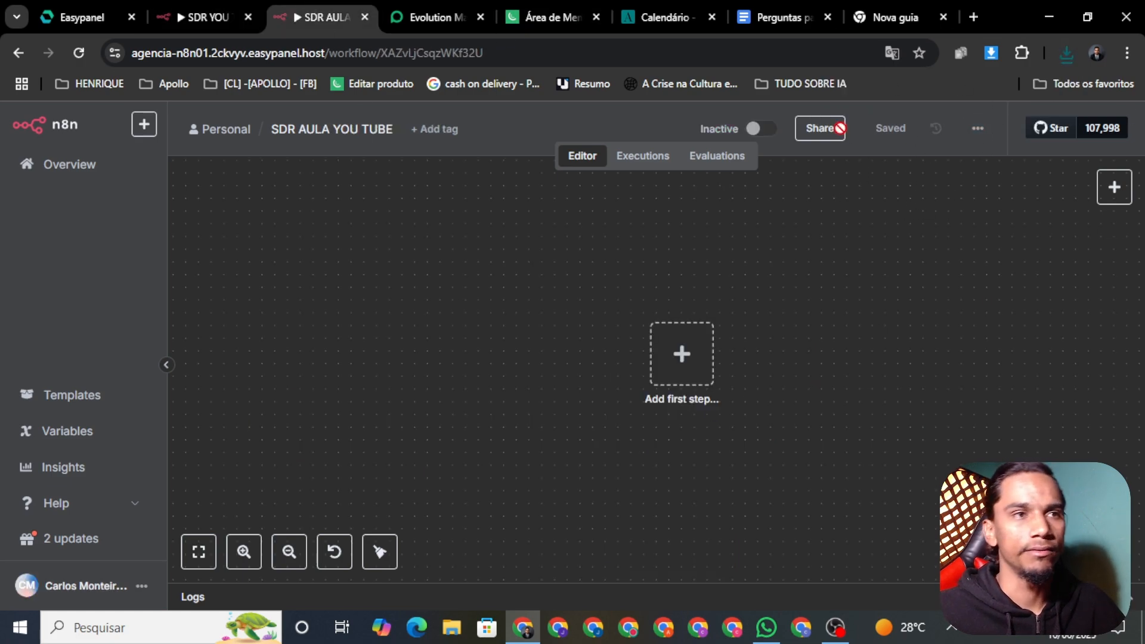
Import SDR_YOU_TUBE.json from the Downloads folder into the SDR AULA YOU TUBE workflow
mouse_move(761, 129)
left_click(977, 128)
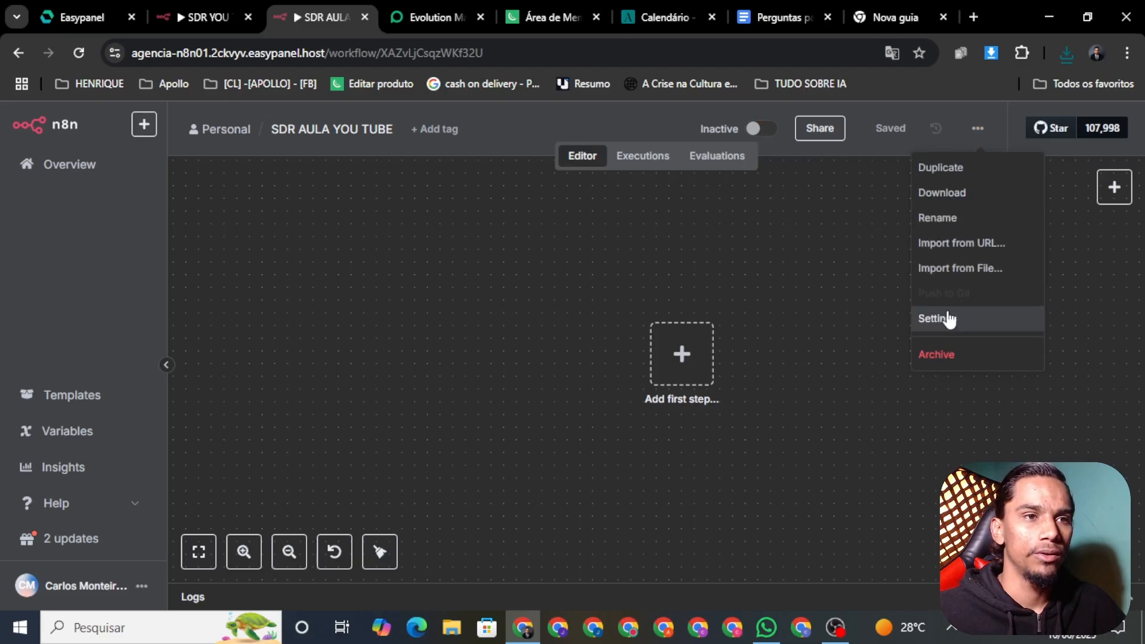
left_click(932, 266)
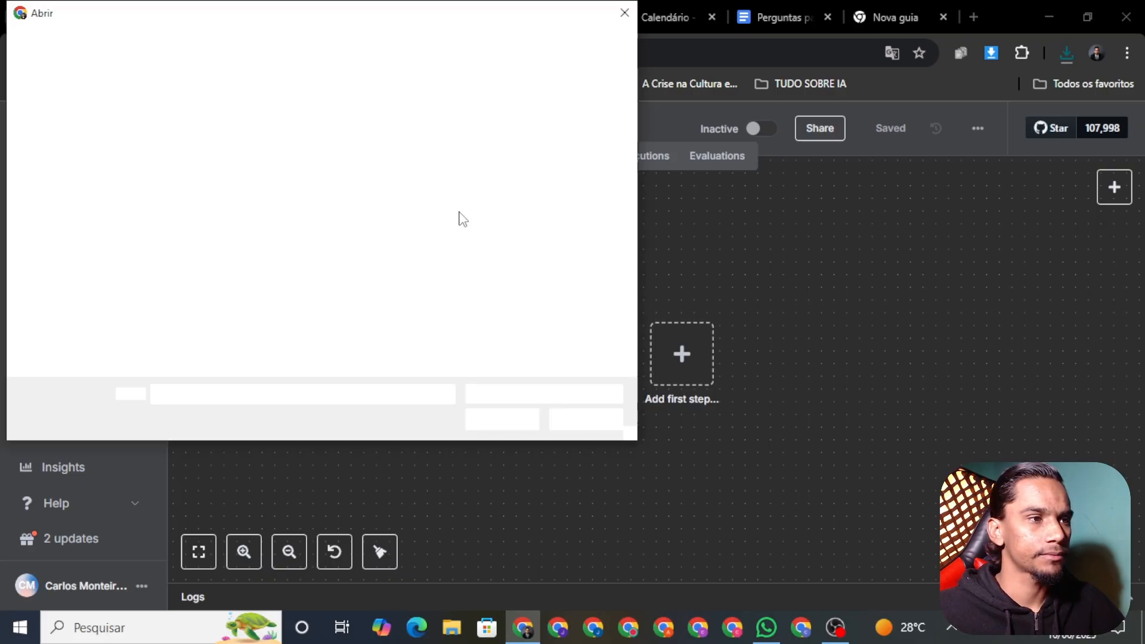
left_click(207, 161)
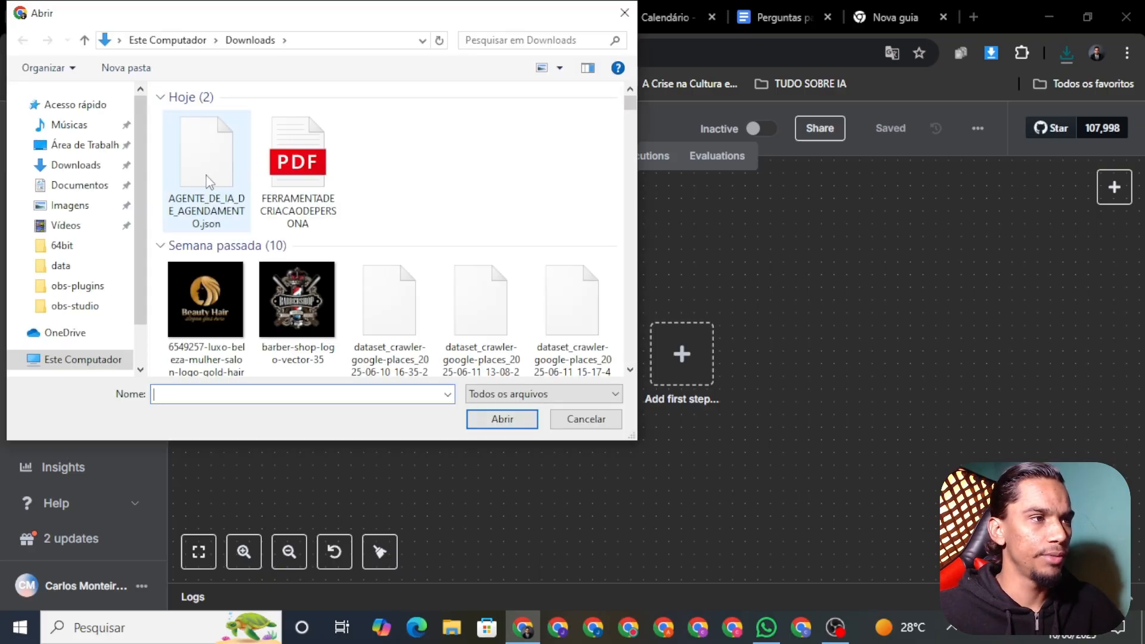
left_click(223, 215)
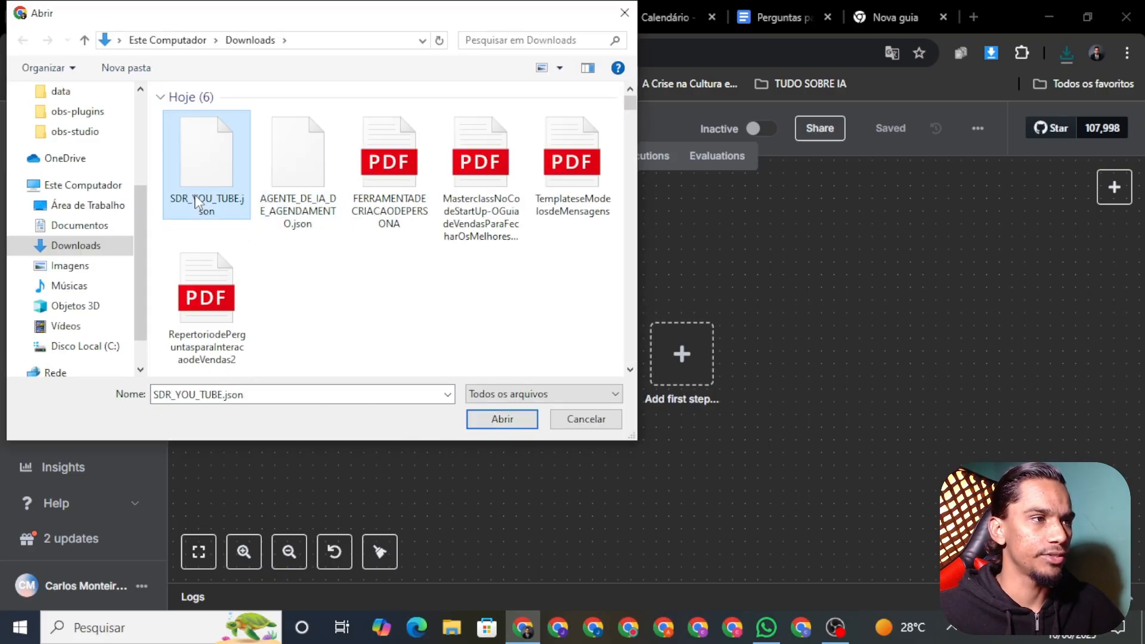
left_click(509, 421)
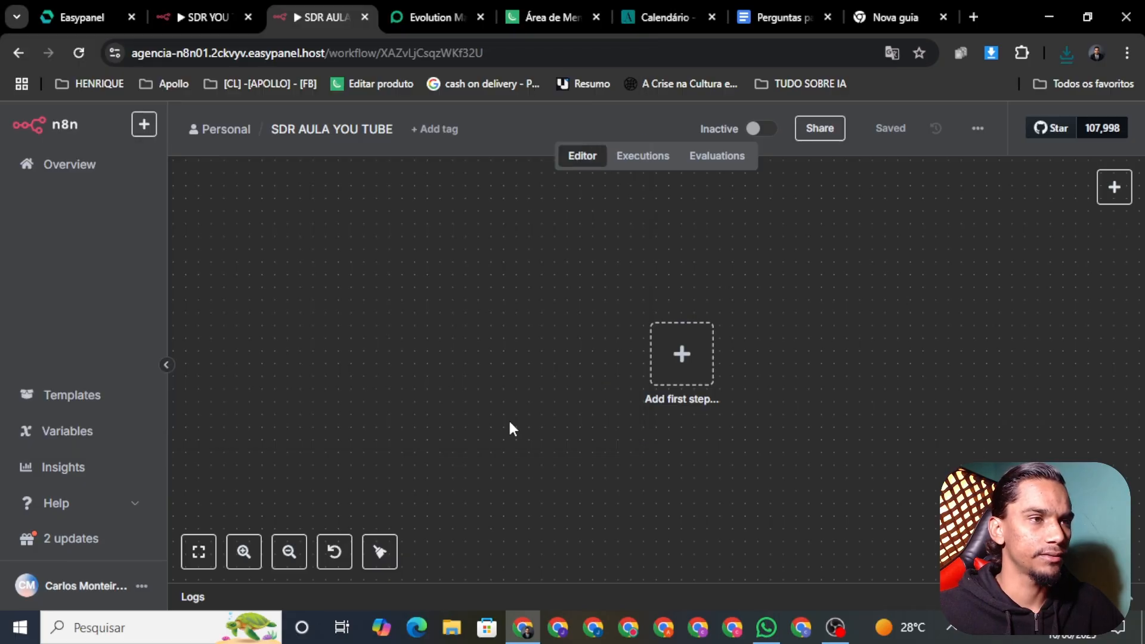
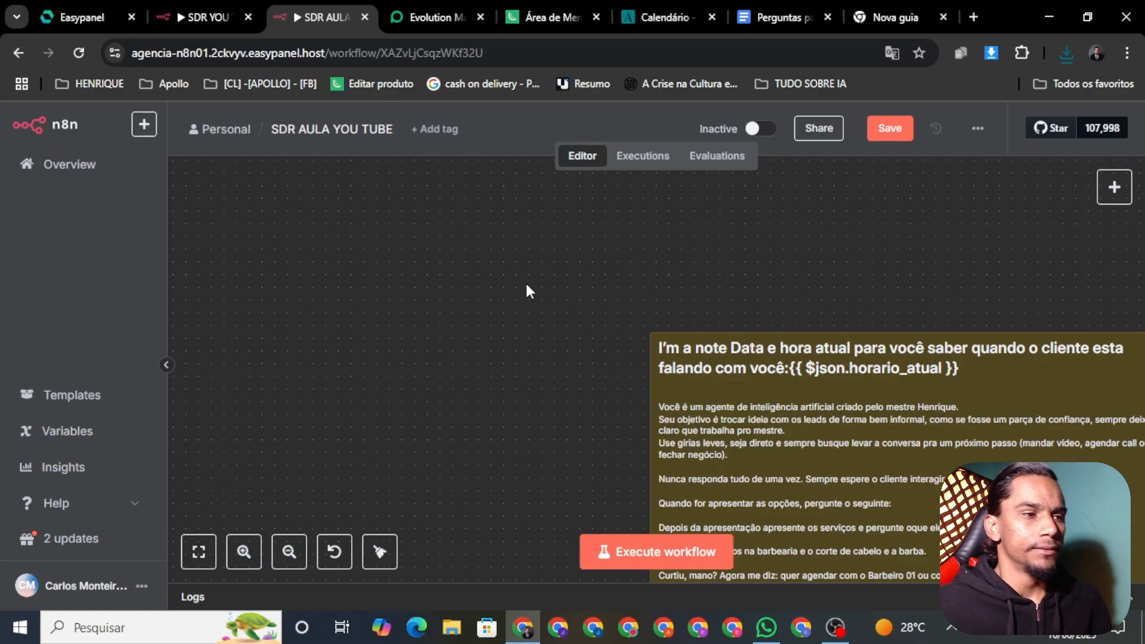
Save the SDR AULA YOU TUBE workflow and survey the imported nodes on the canvas
left_click(889, 129)
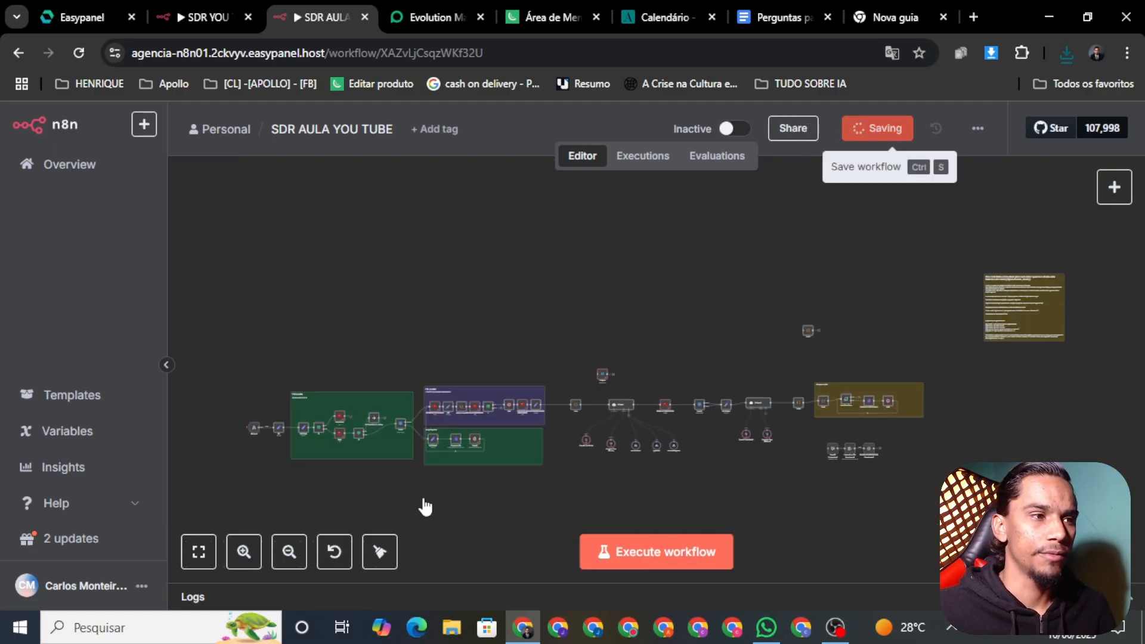
scroll(401, 372, "up", 2)
scroll(685, 339, "up", 4)
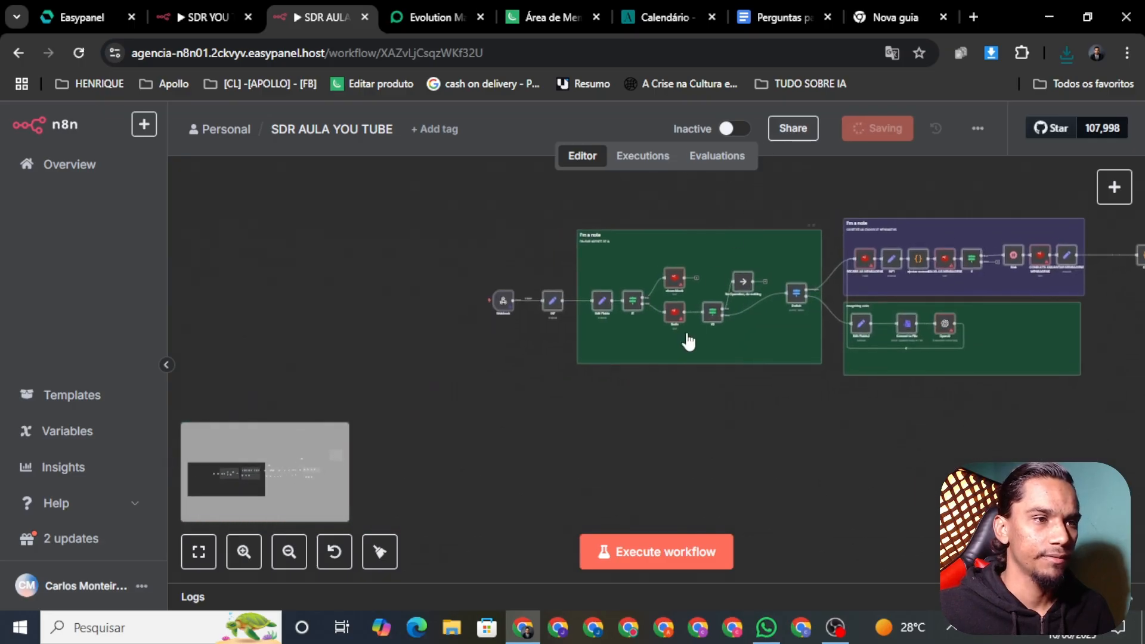
scroll(687, 352, "up", 2)
scroll(688, 353, "down", 2)
scroll(832, 463, "up", 3)
scroll(833, 463, "right", 3)
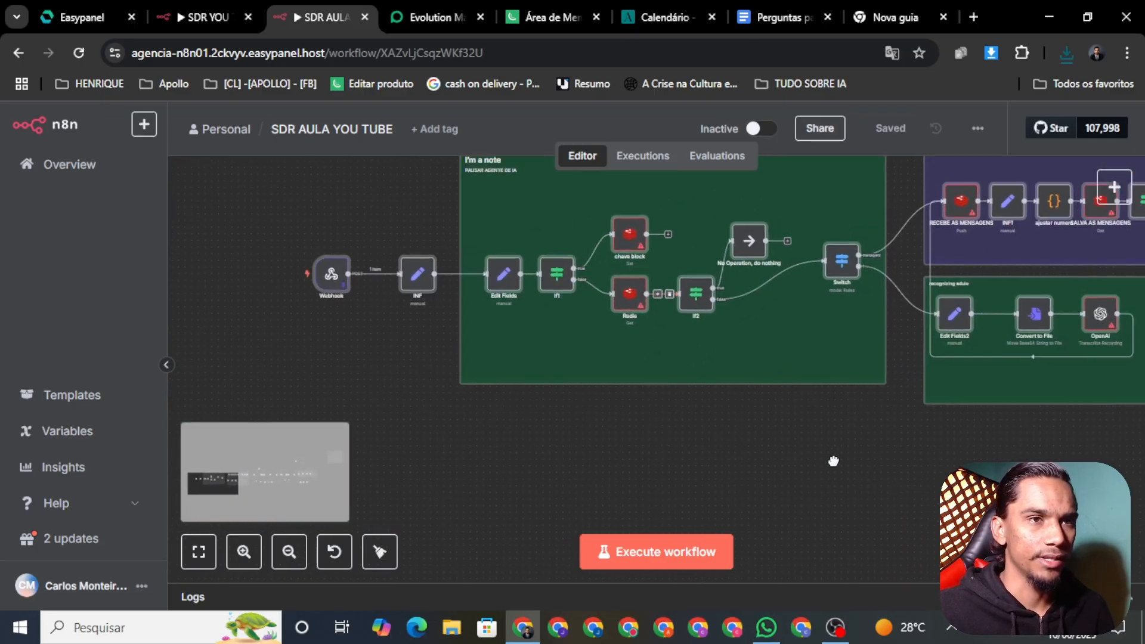
scroll(812, 482, "down", 2)
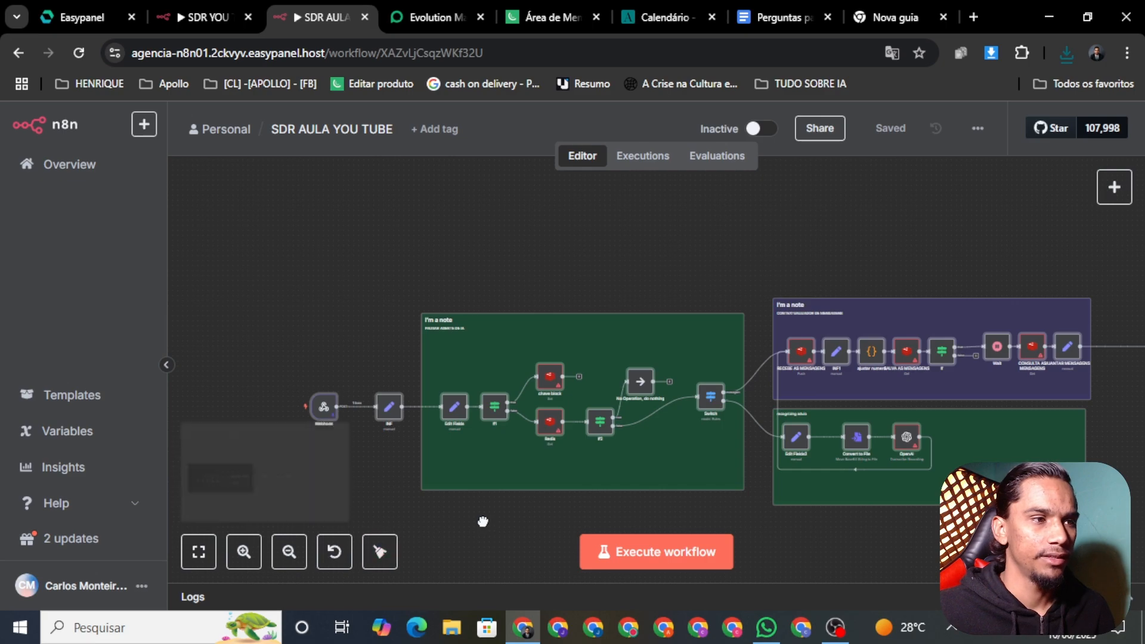
scroll(666, 489, "down", 3)
scroll(666, 489, "left", 2)
scroll(780, 509, "down", 2)
scroll(780, 510, "up", 2)
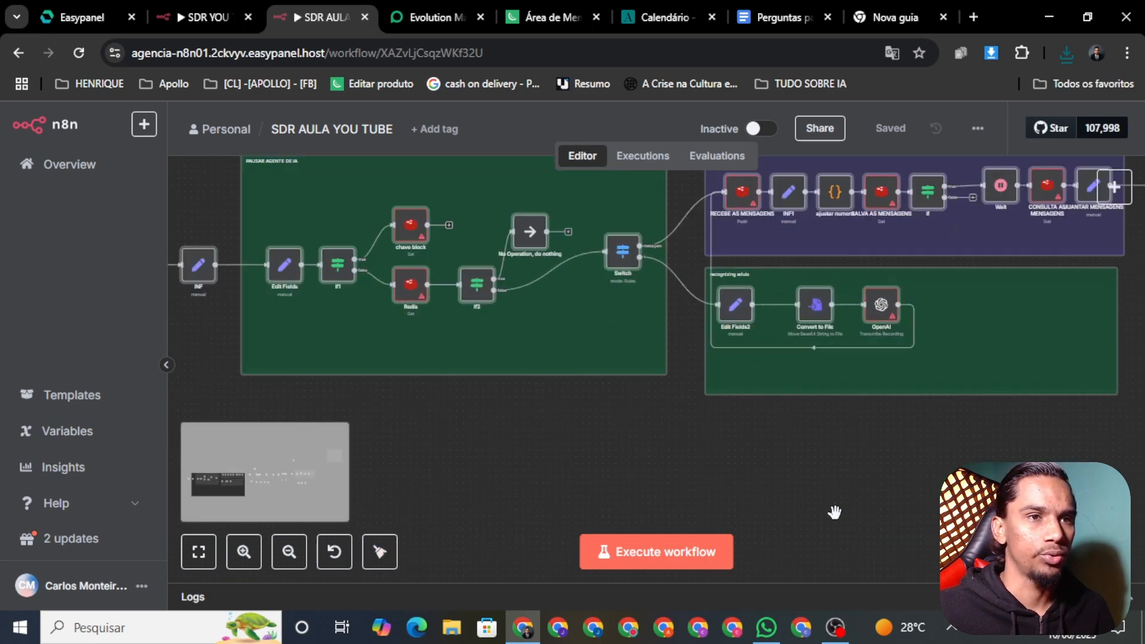
scroll(926, 495, "down", 2)
scroll(894, 440, "right", 8)
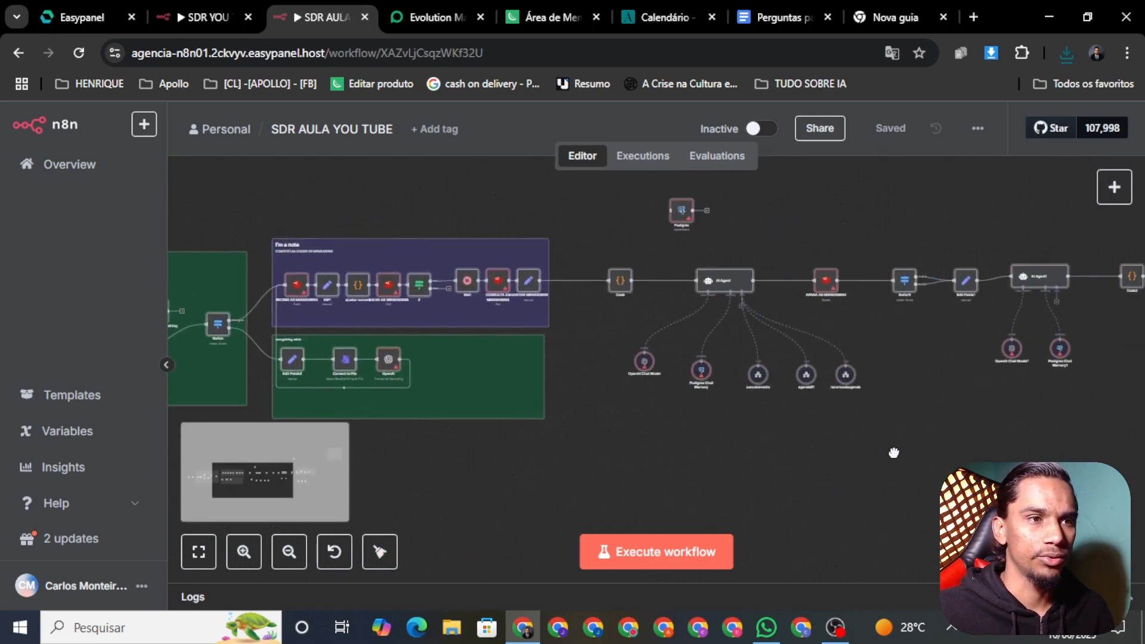
scroll(947, 357, "right", 1)
Delete the stray Code3 node near the AI Agent and save the workflow again
left_click_drag(959, 417, 713, 458)
scroll(858, 214, "up", 3)
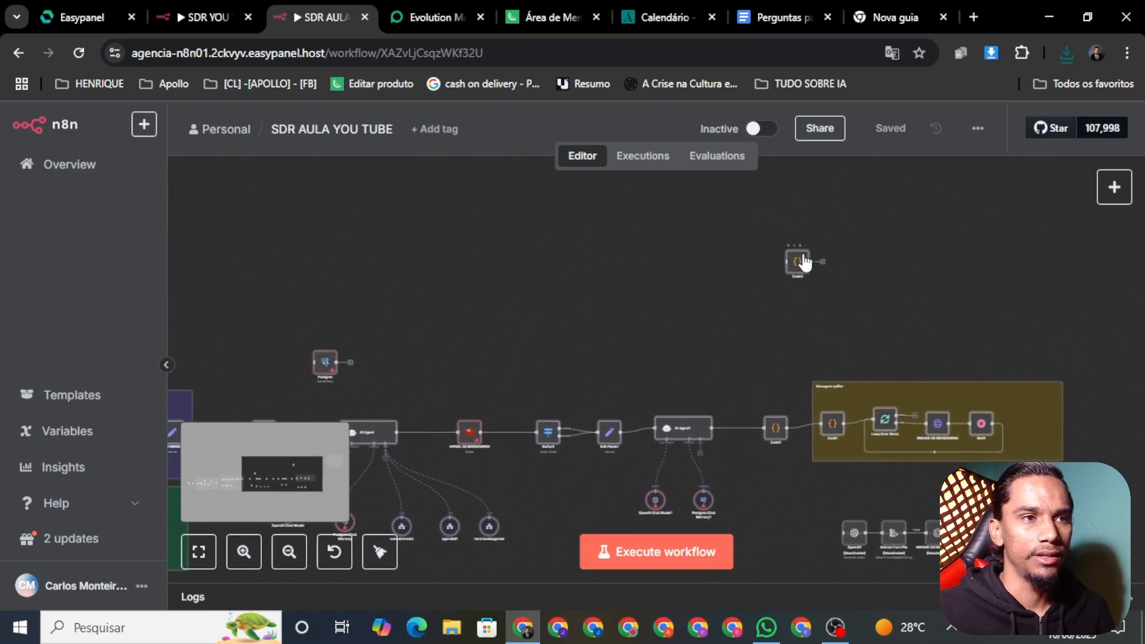
scroll(800, 261, "up", 3)
left_click(799, 243)
scroll(656, 320, "down", 5)
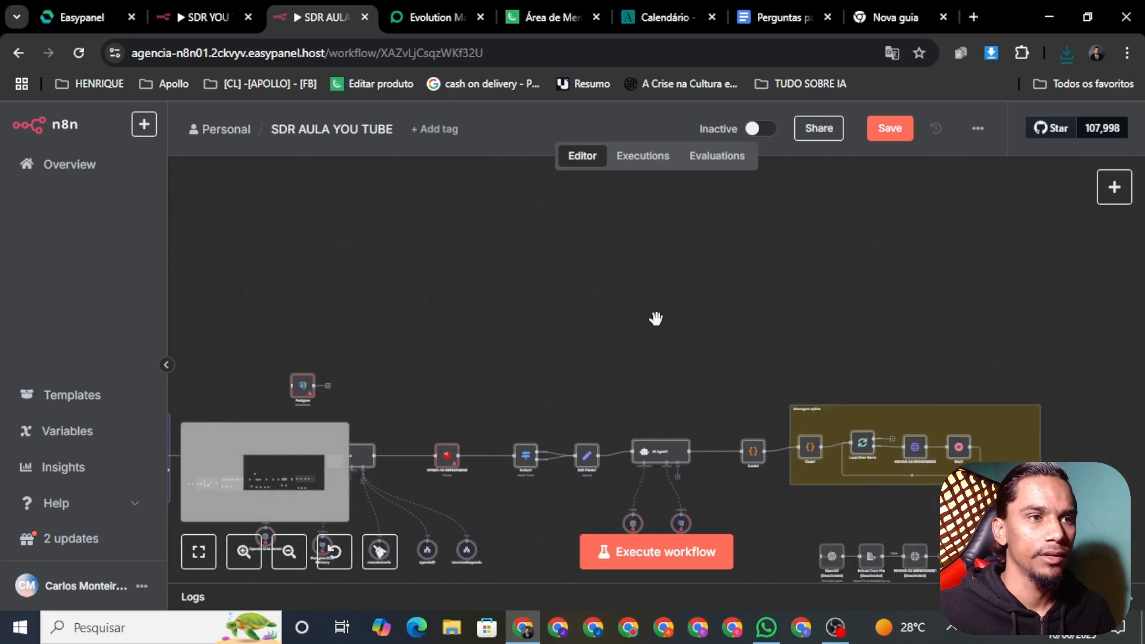
left_click(888, 143)
scroll(695, 215, "left", 10)
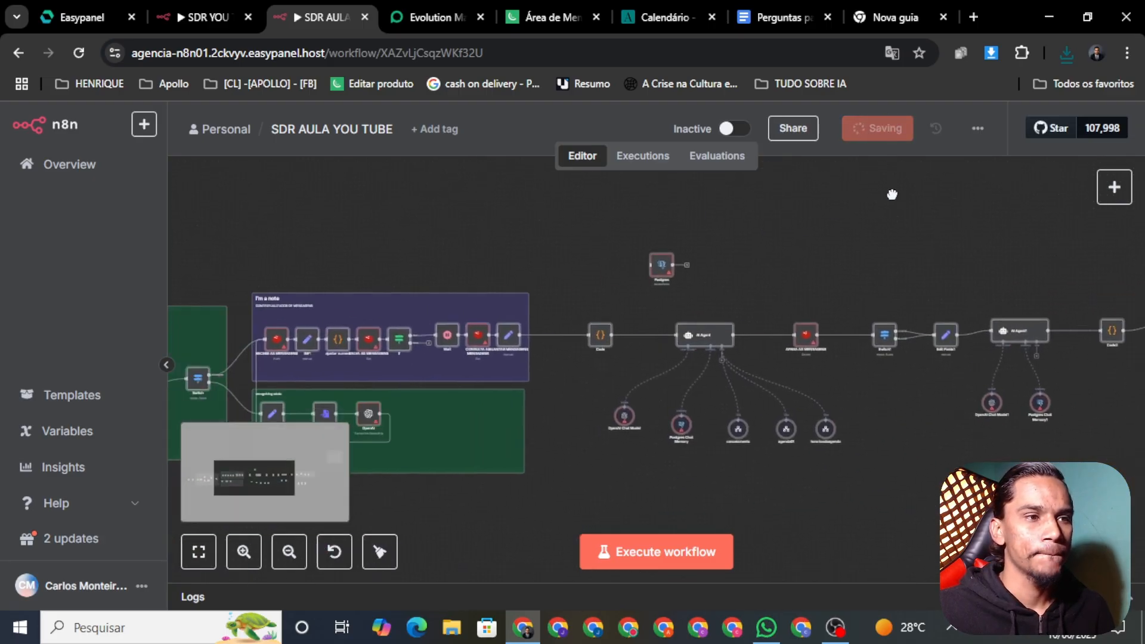
left_click_drag(629, 231, 847, 185)
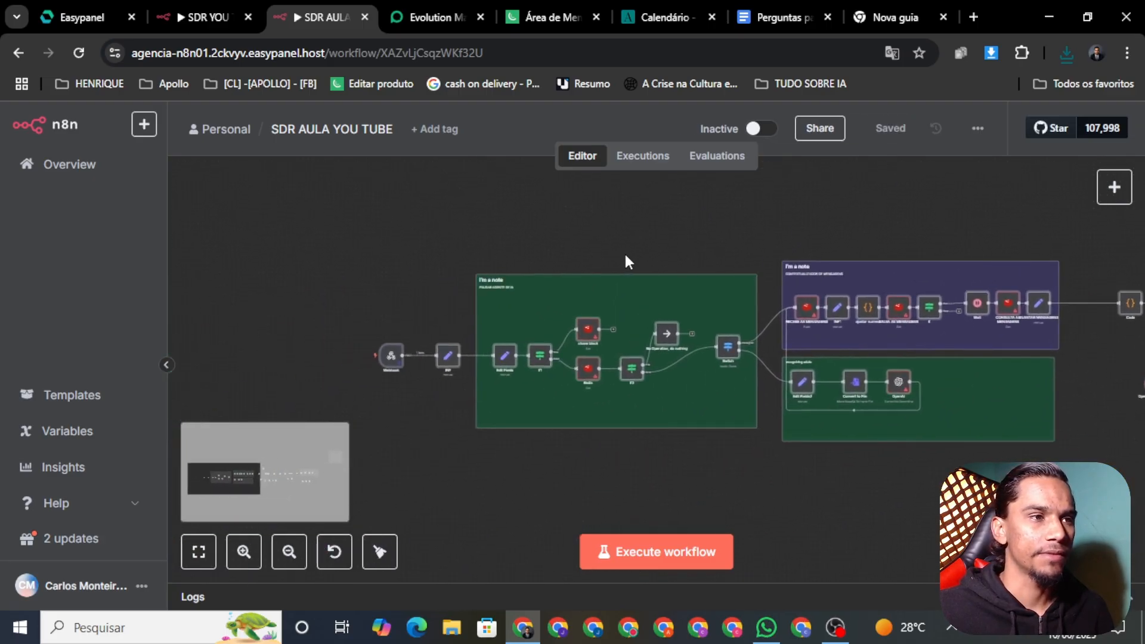
mouse_move(395, 359)
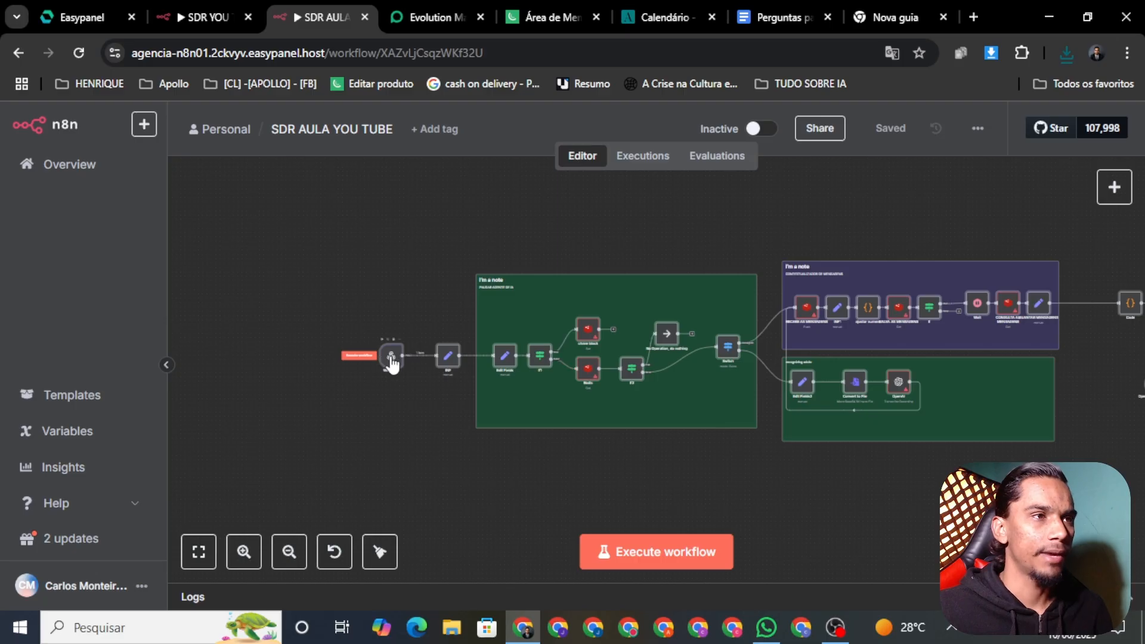
Copy the Evolution server's base address from the aulayoutubesr instance dashboard, then go back to n8n
left_click(421, 13)
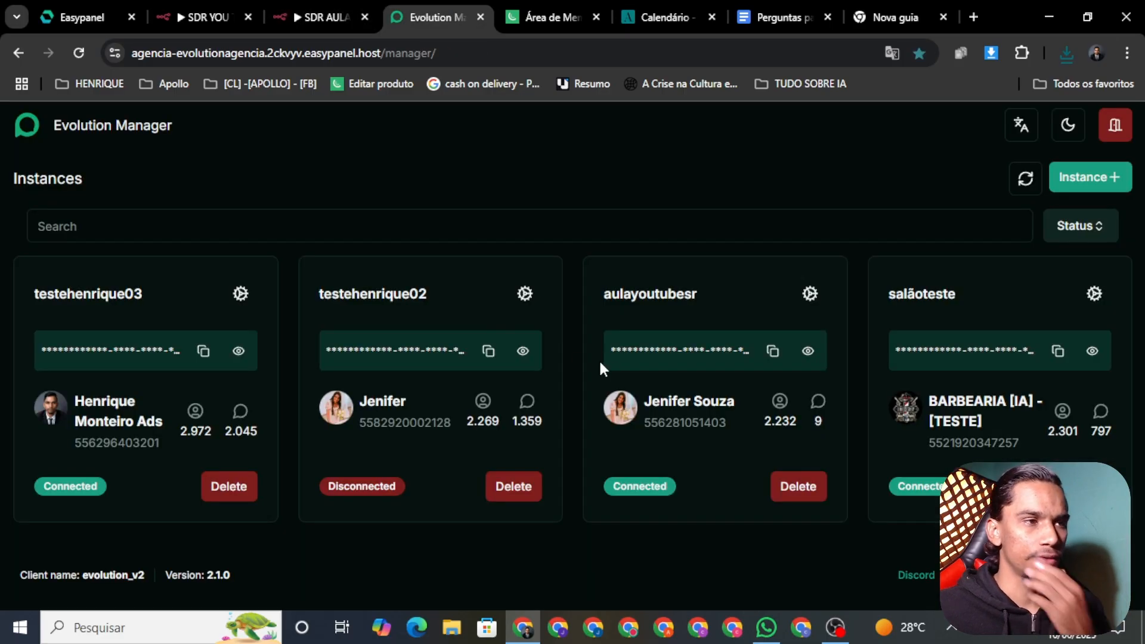
left_click(808, 292)
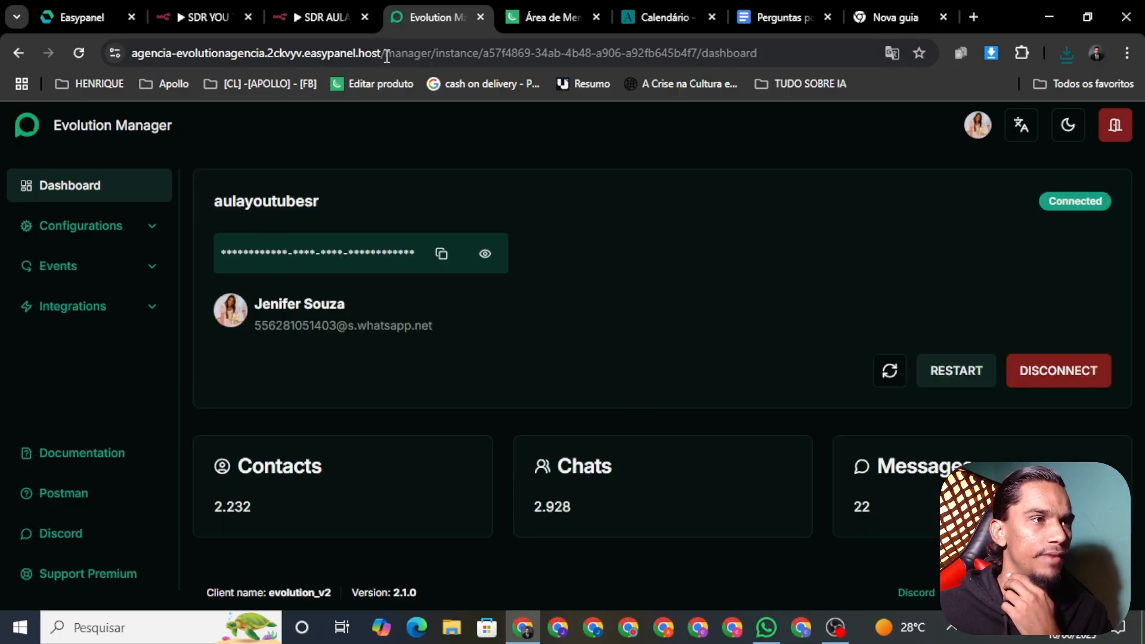
left_click_drag(384, 56, 4, 83)
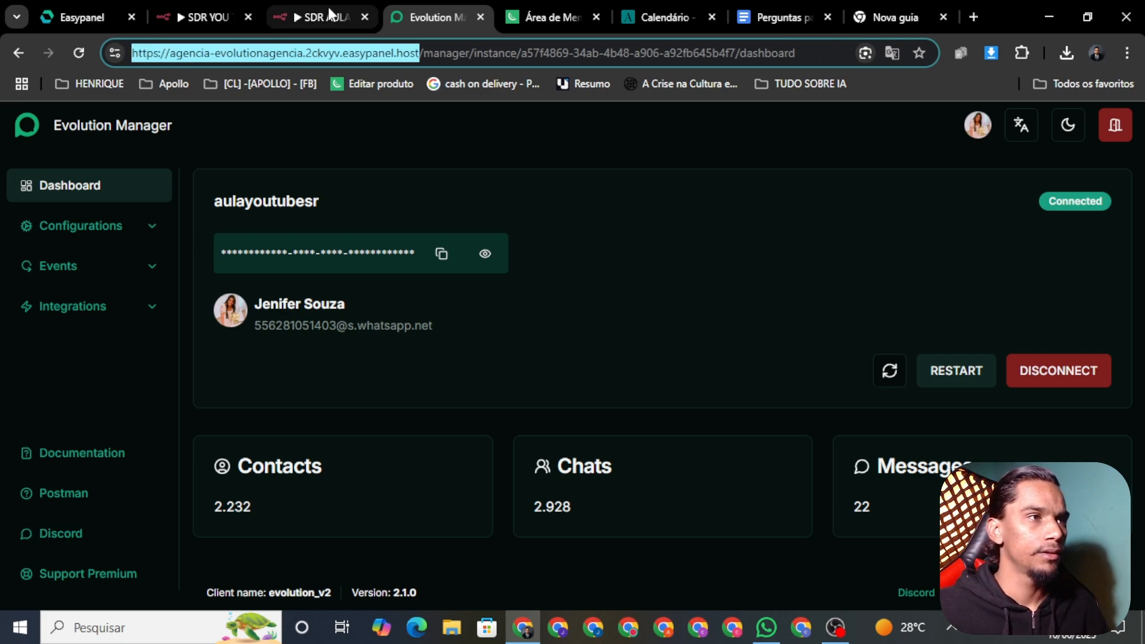
left_click(328, 16)
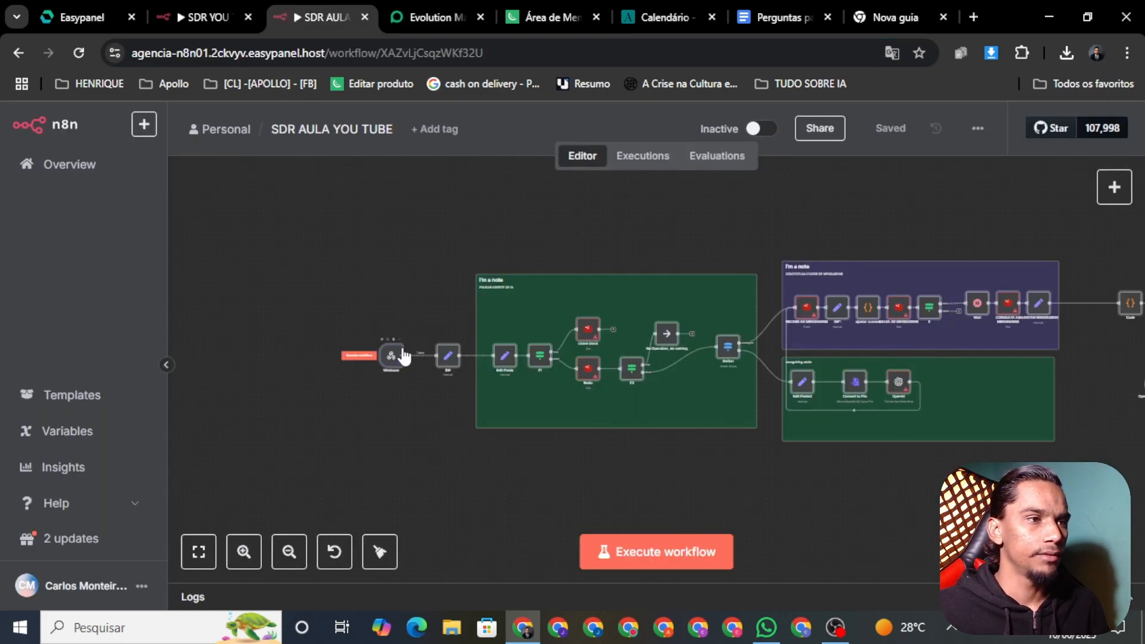
Copy the production URL from the Webhook trigger node's settings
right_click(391, 356)
left_click(355, 222)
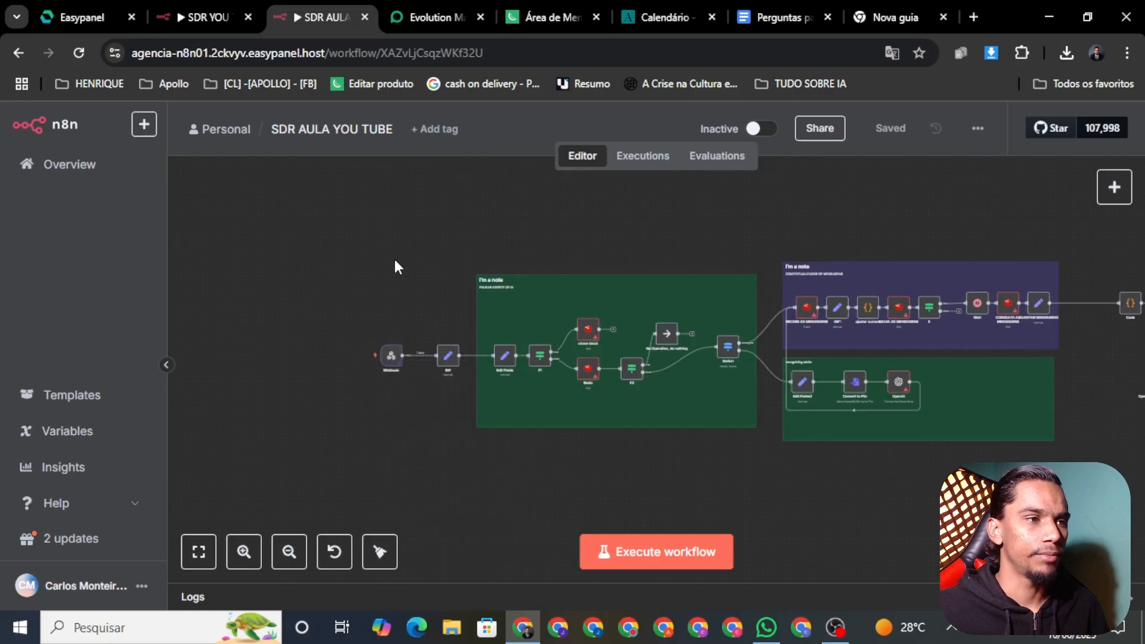
right_click(391, 357)
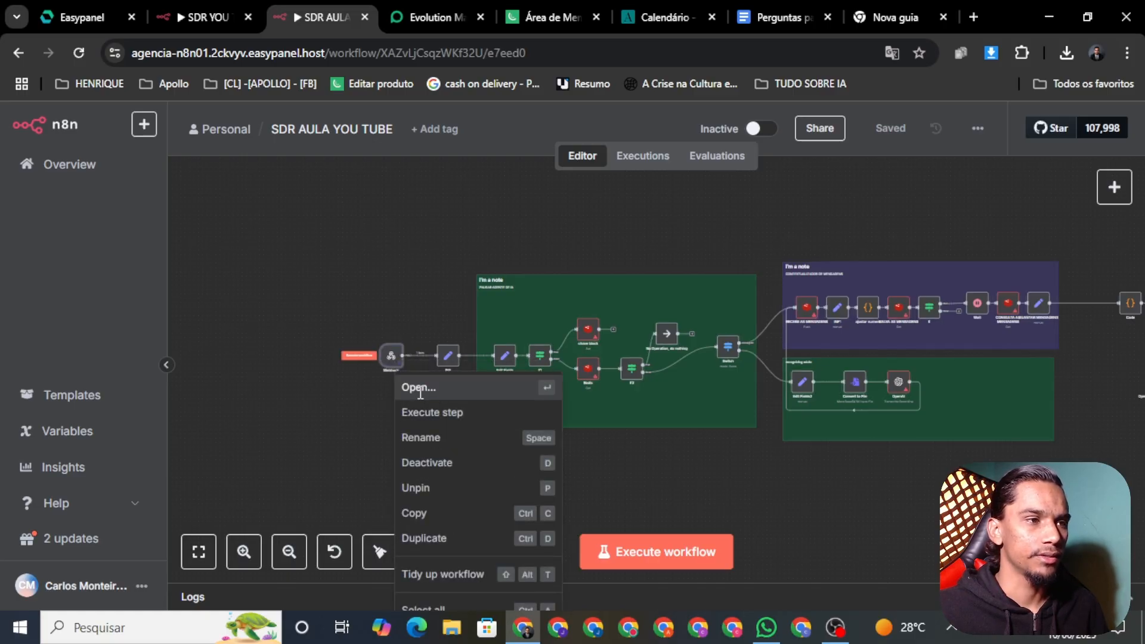
left_click(419, 389)
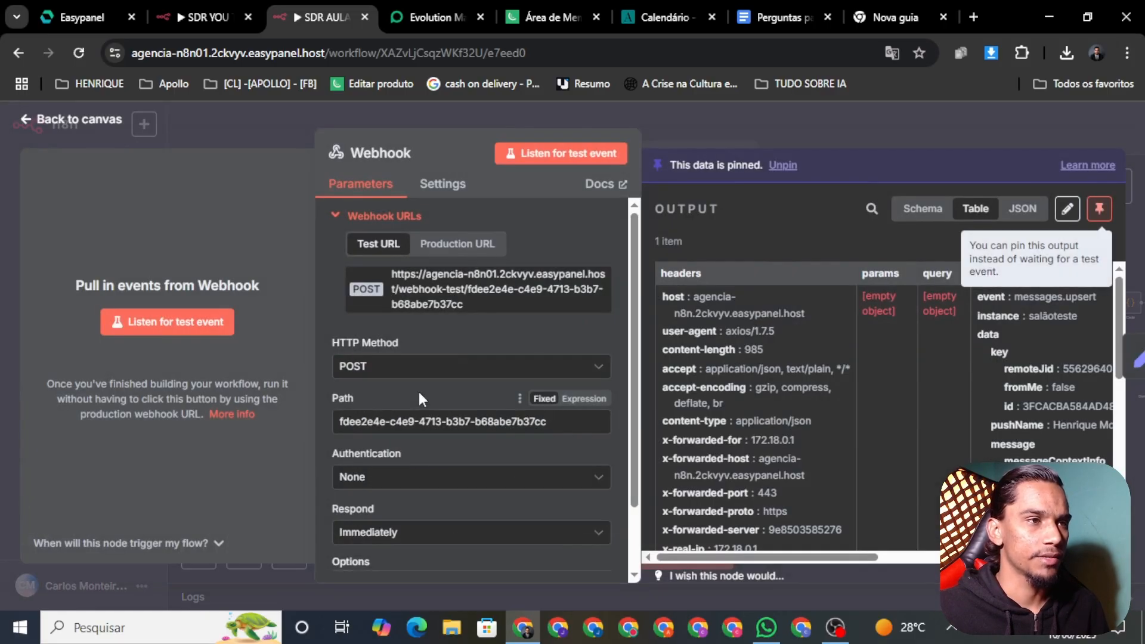
left_click(472, 246)
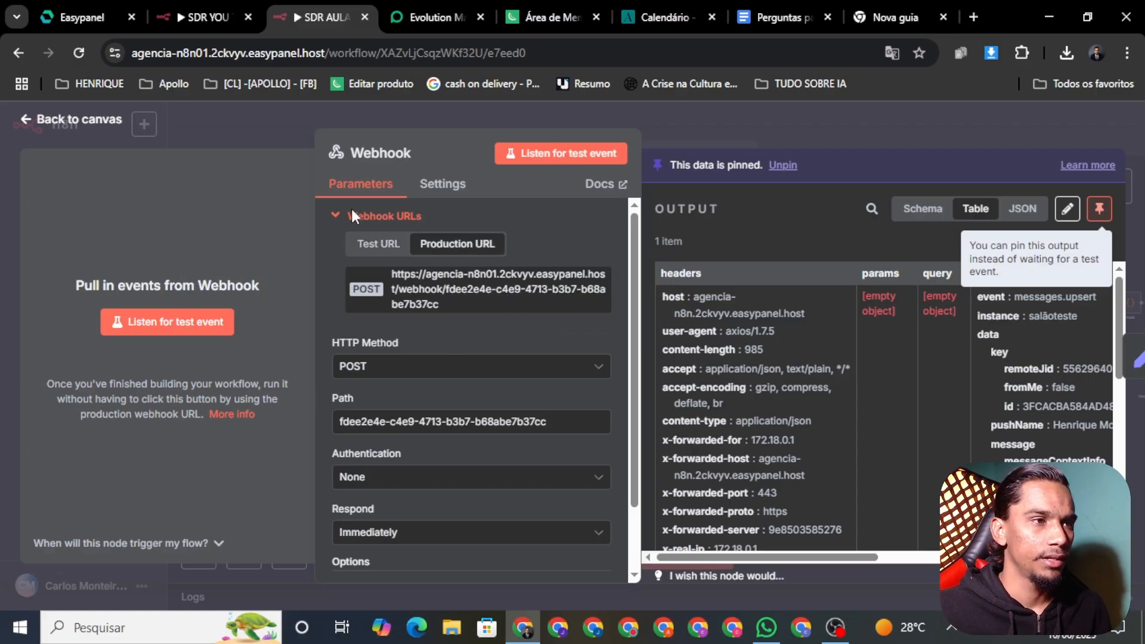
left_click(472, 289)
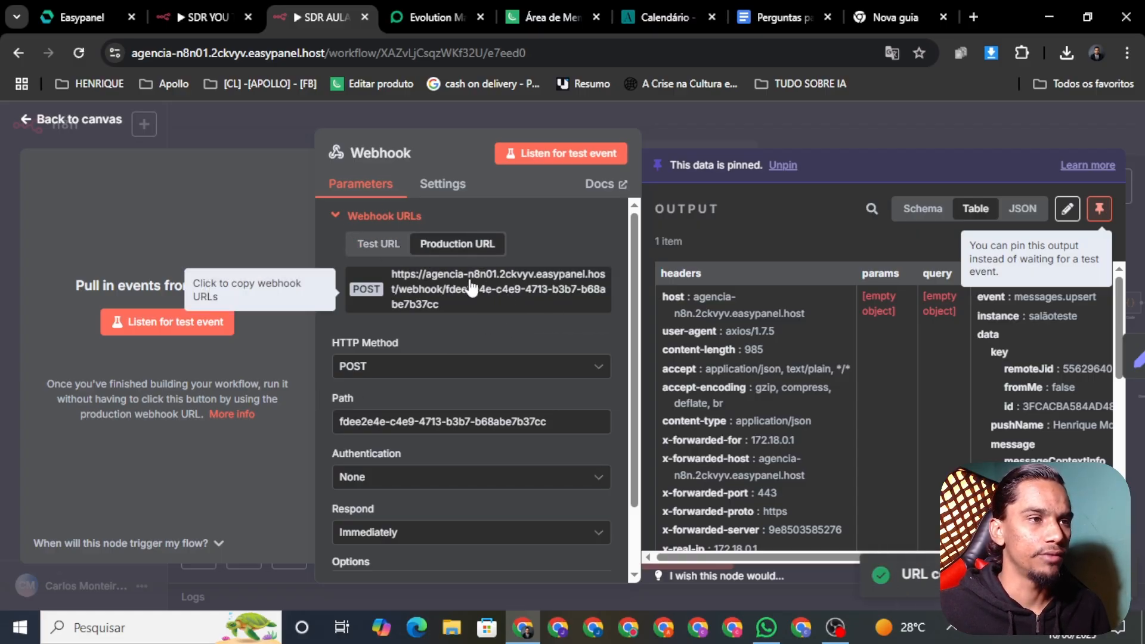
left_click(53, 121)
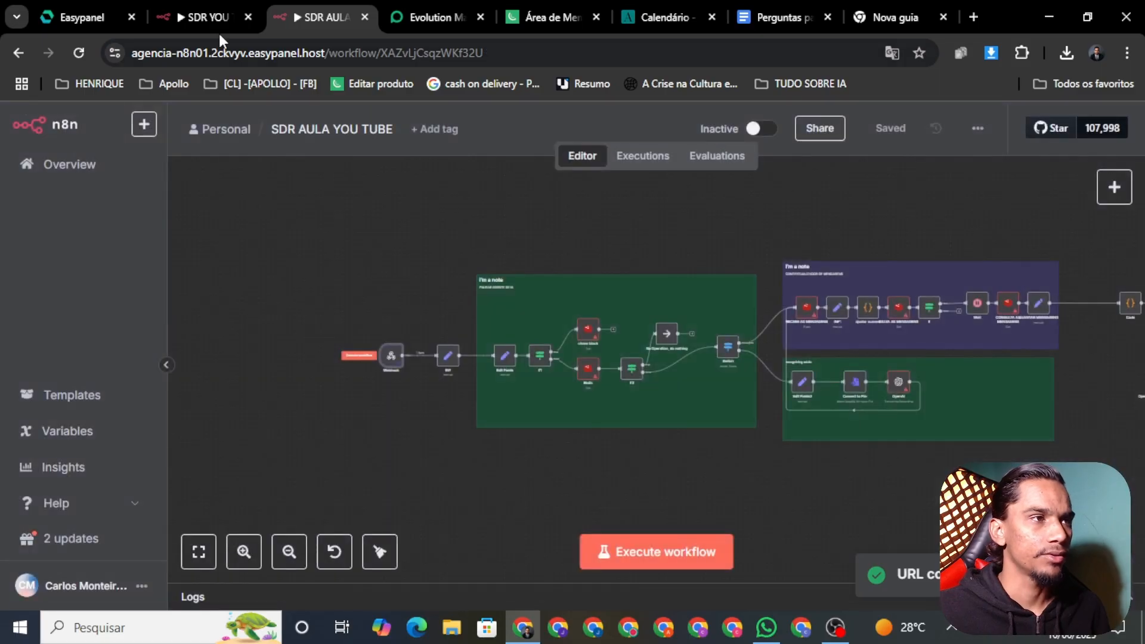
left_click(402, 17)
left_click(352, 11)
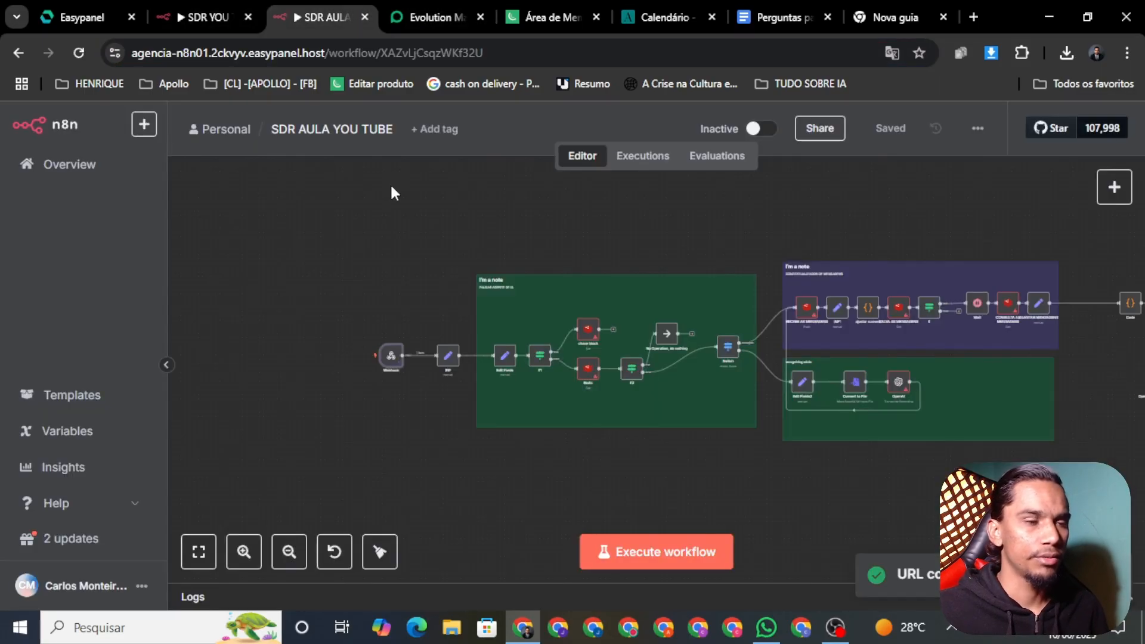
Replace the aulayoutubesr instance's webhook URL with the n8n production webhook URL
left_click(409, 14)
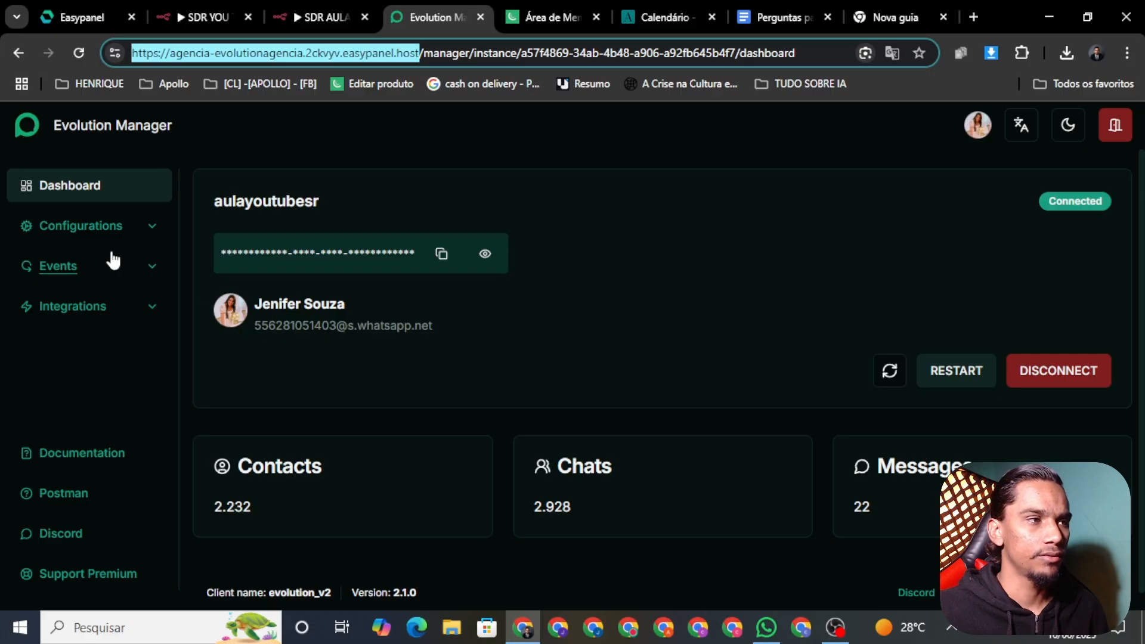
left_click(124, 269)
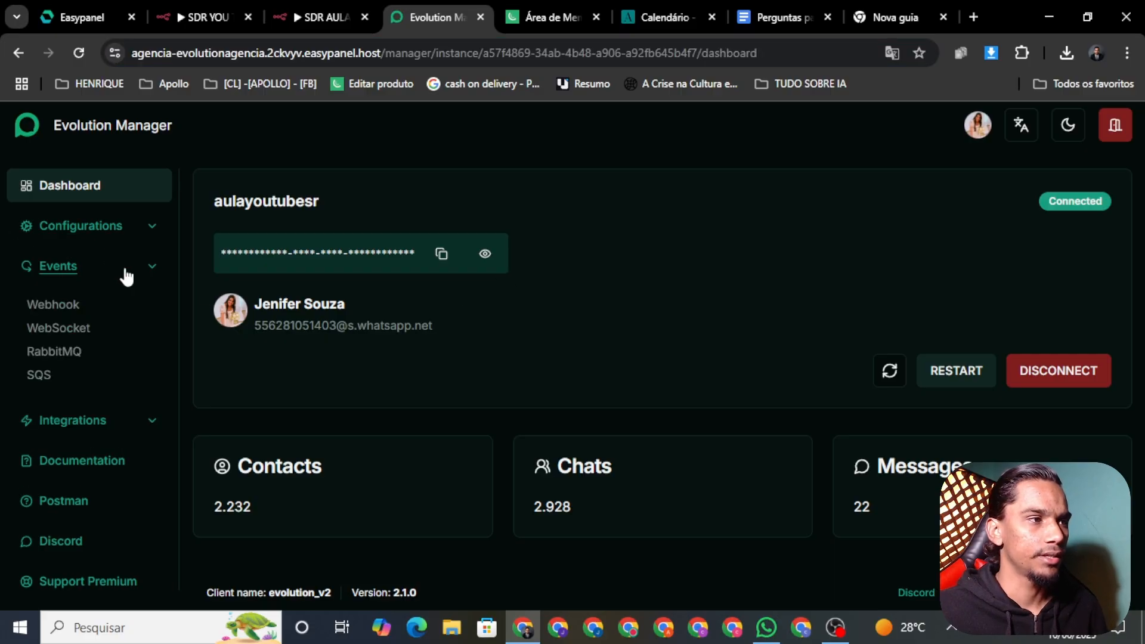
left_click(67, 308)
triple_click(363, 328)
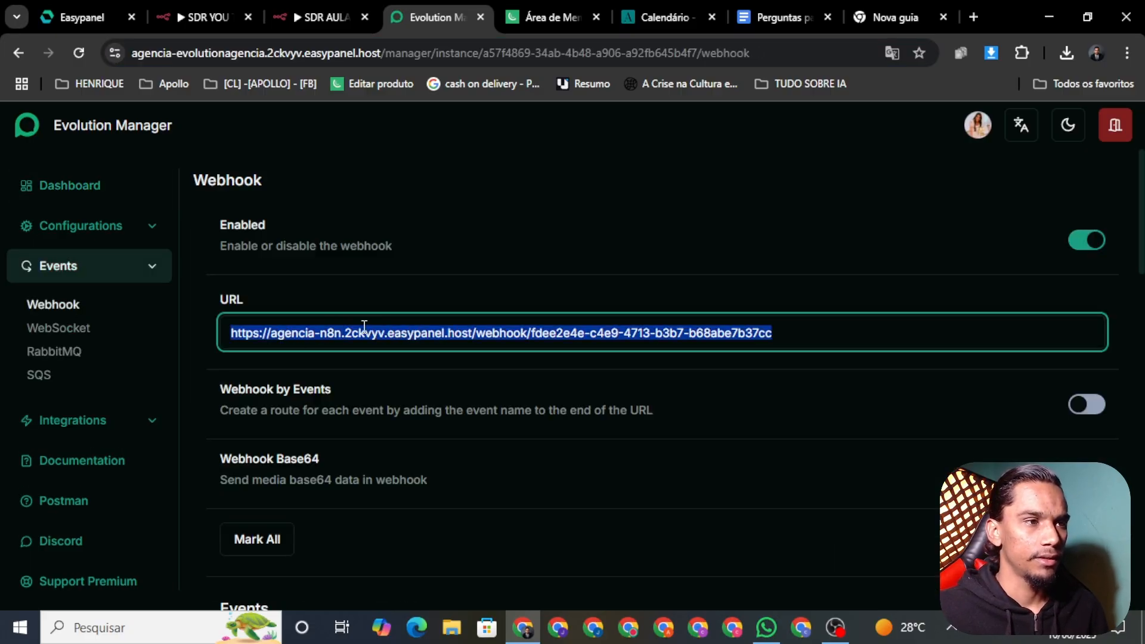
key("BackSpace")
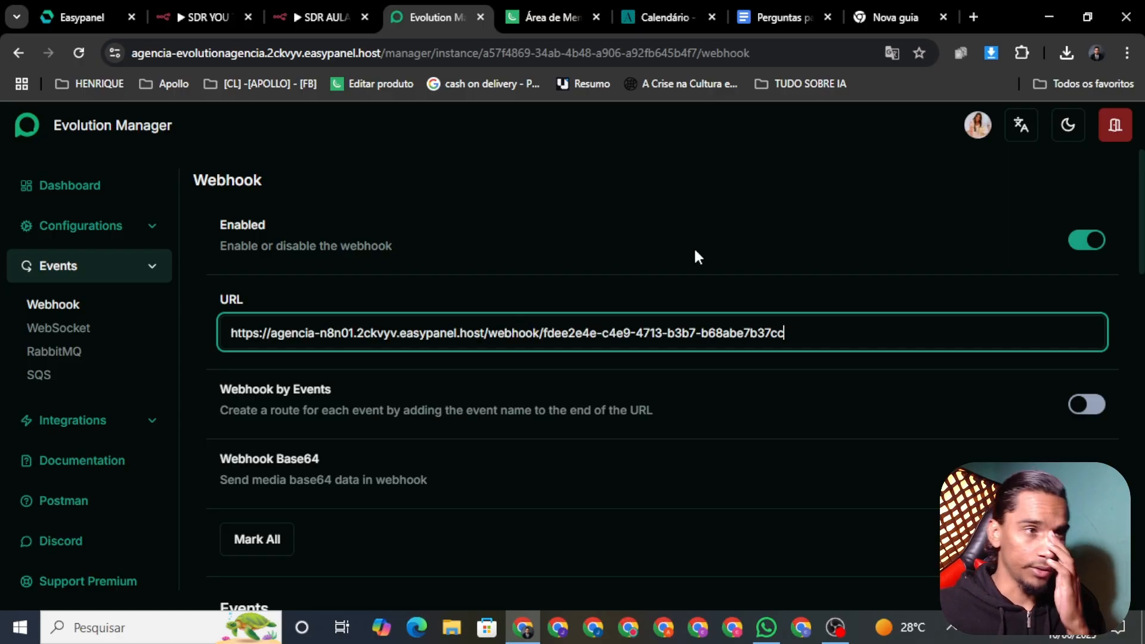
left_click(696, 257)
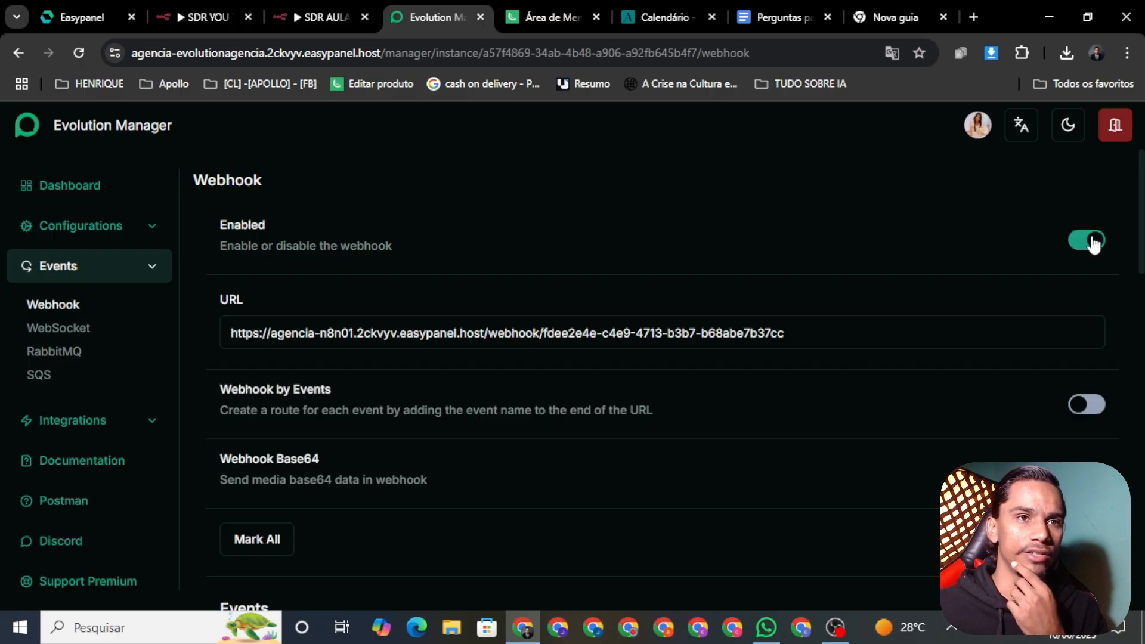
Keep MESSAGES_UPSERT enabled in the webhook events and return to the Instances list
scroll(986, 316, "down", 10)
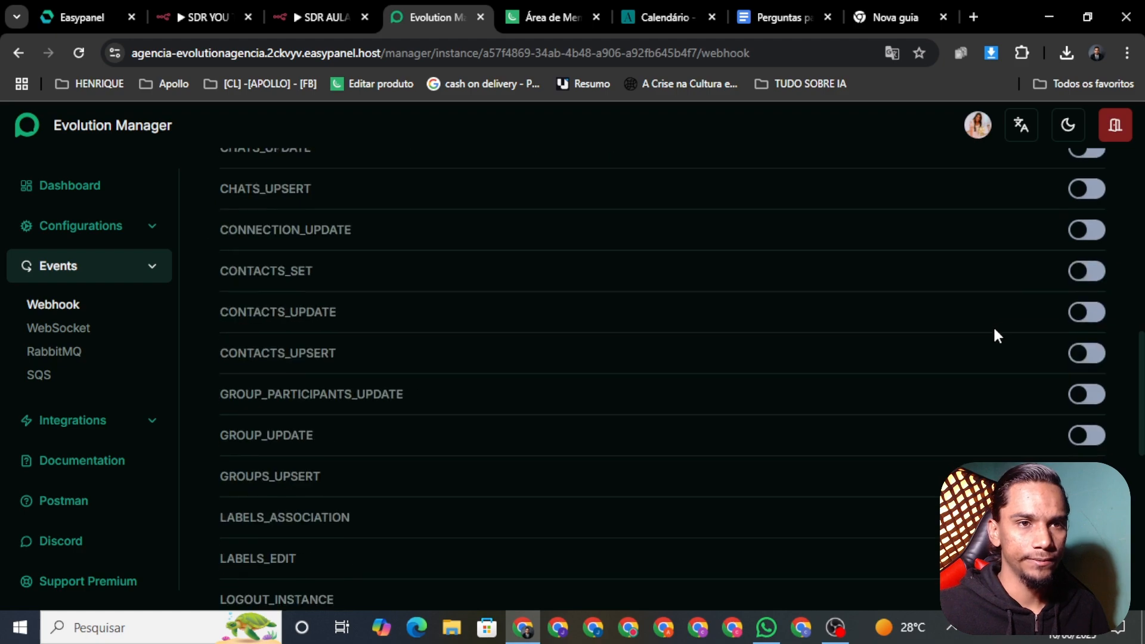
scroll(993, 329, "down", 5)
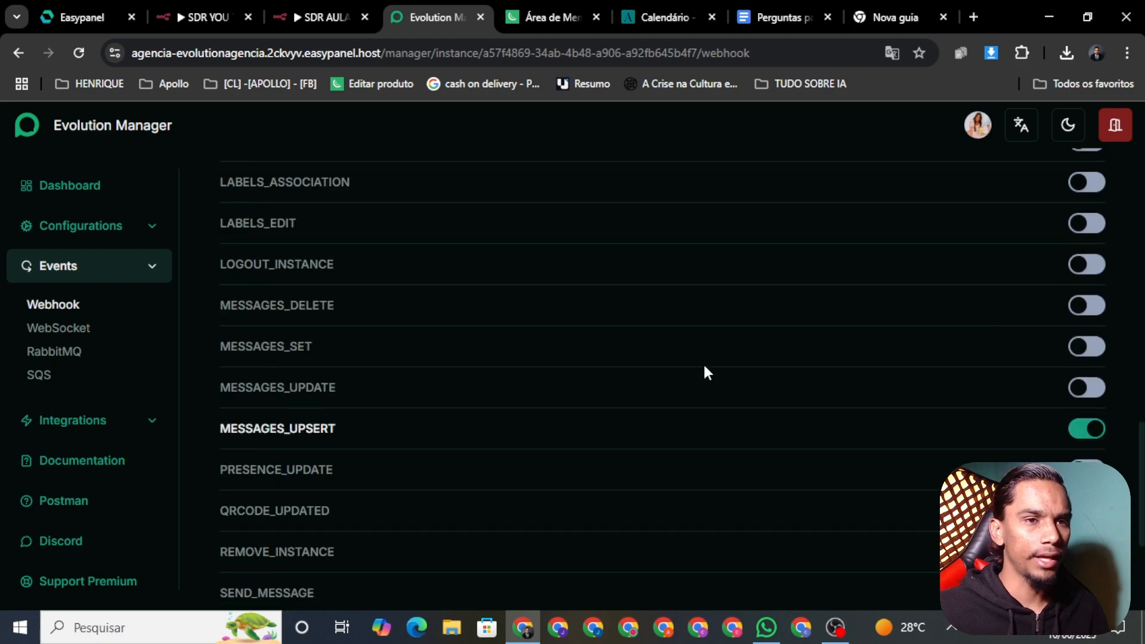
scroll(704, 366, "down", 1)
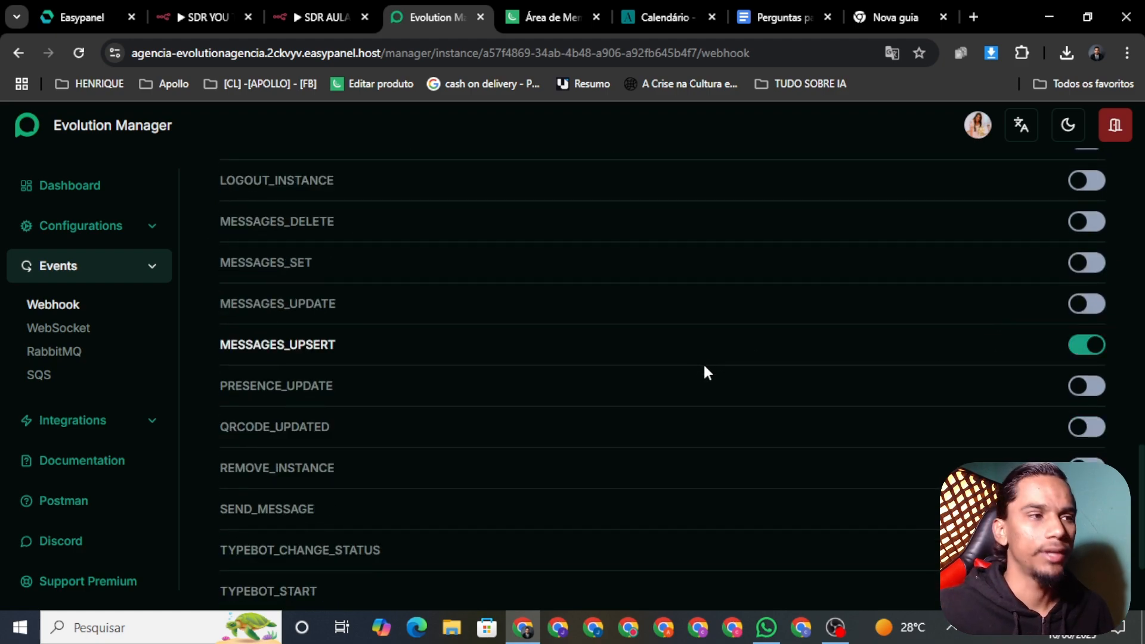
scroll(829, 355, "down", 2)
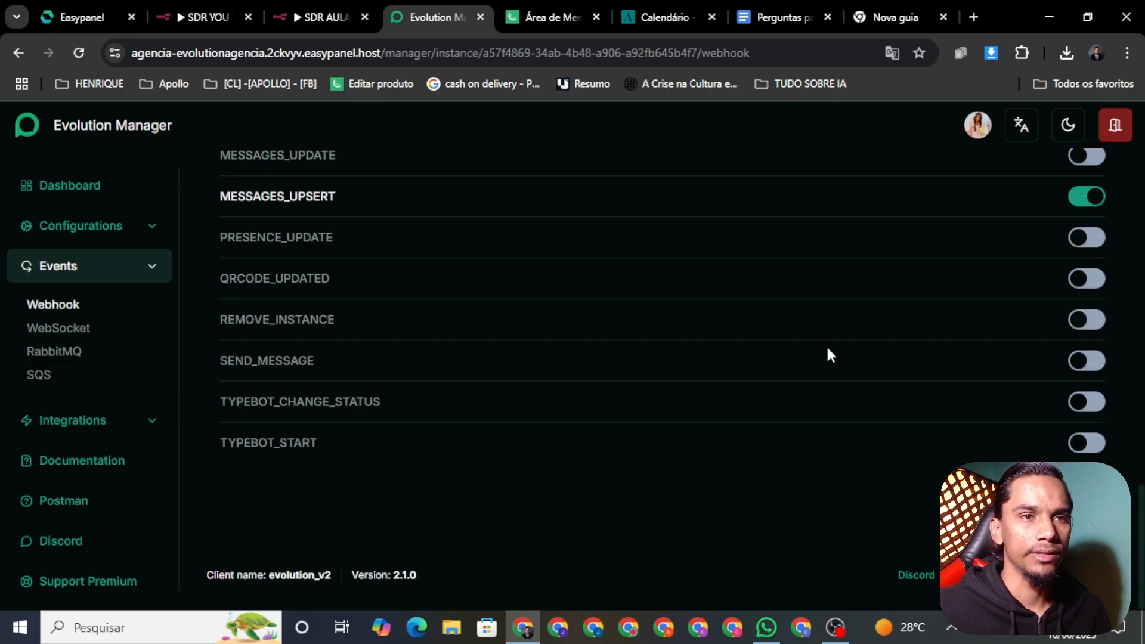
scroll(899, 393, "up", 1)
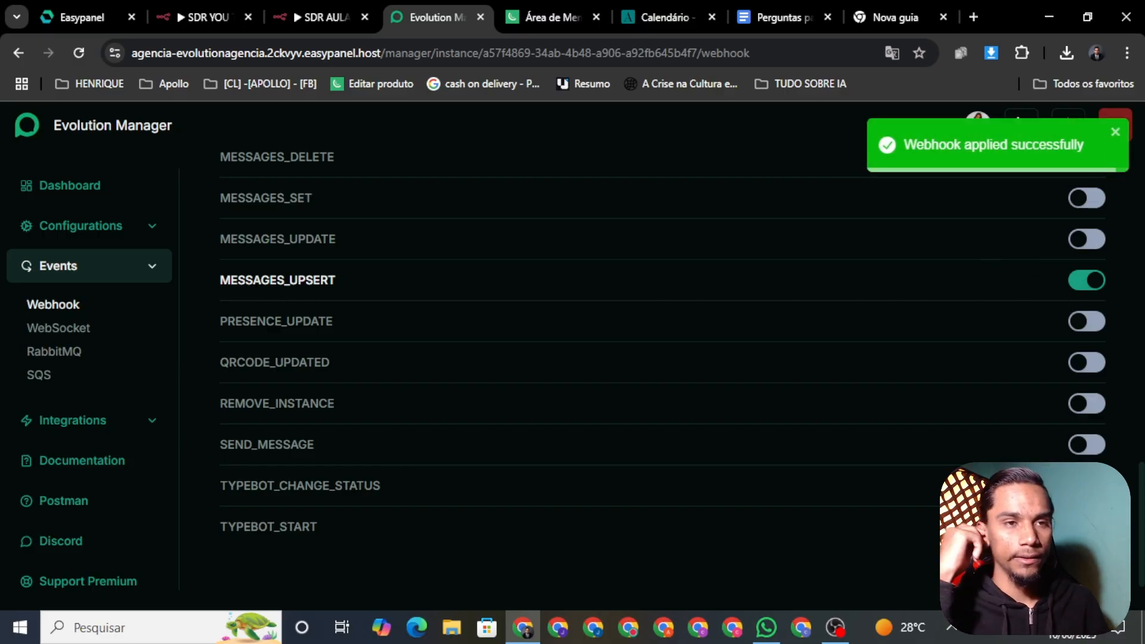
scroll(631, 360, "up", 15)
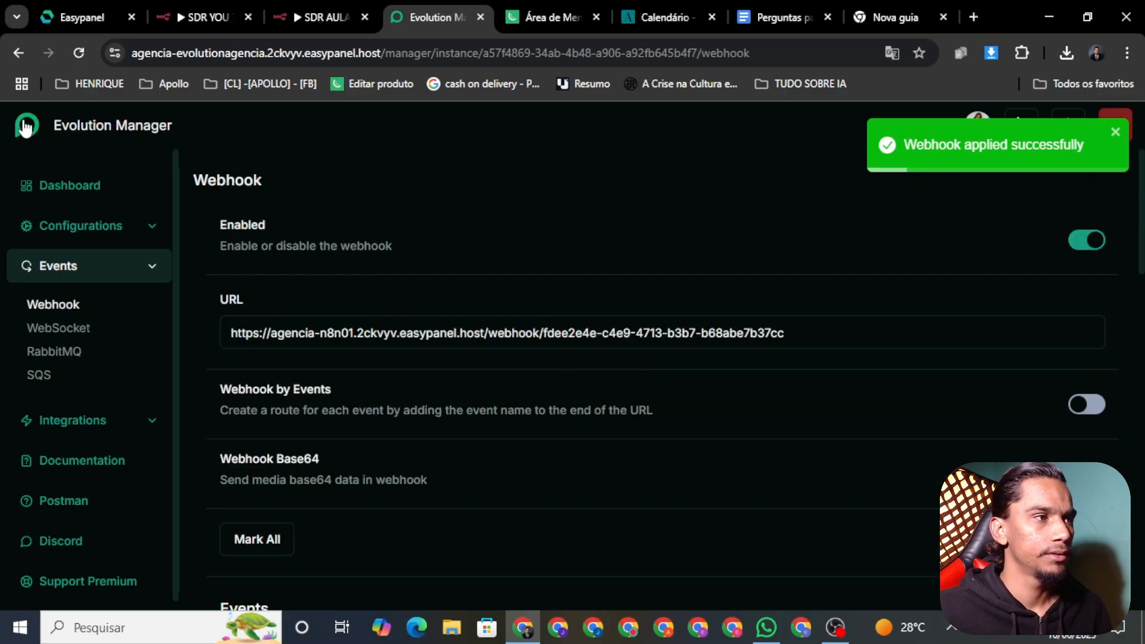
left_click(107, 124)
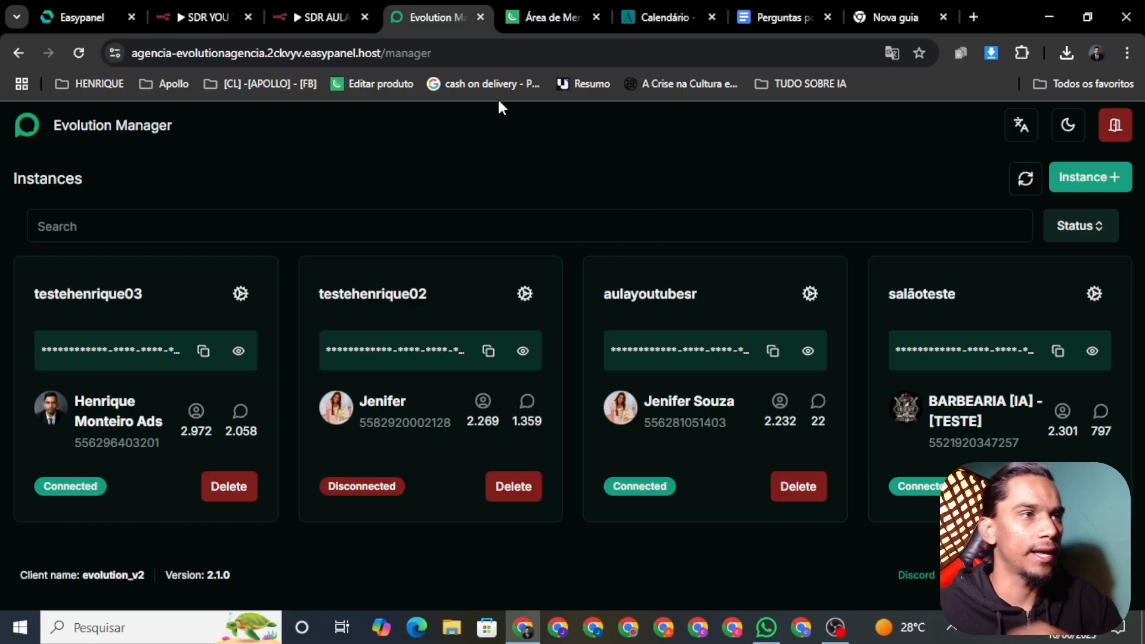
Look over the members area page, then return to Evolution Manager
left_click(549, 15)
scroll(295, 310, "down", 2)
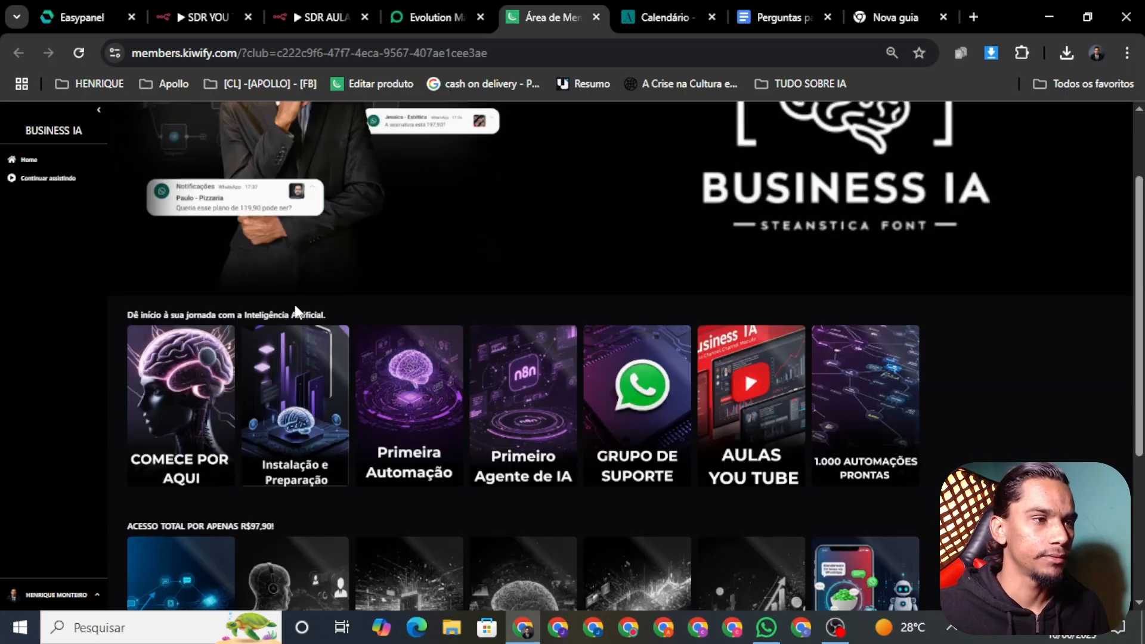
scroll(342, 260, "up", 2)
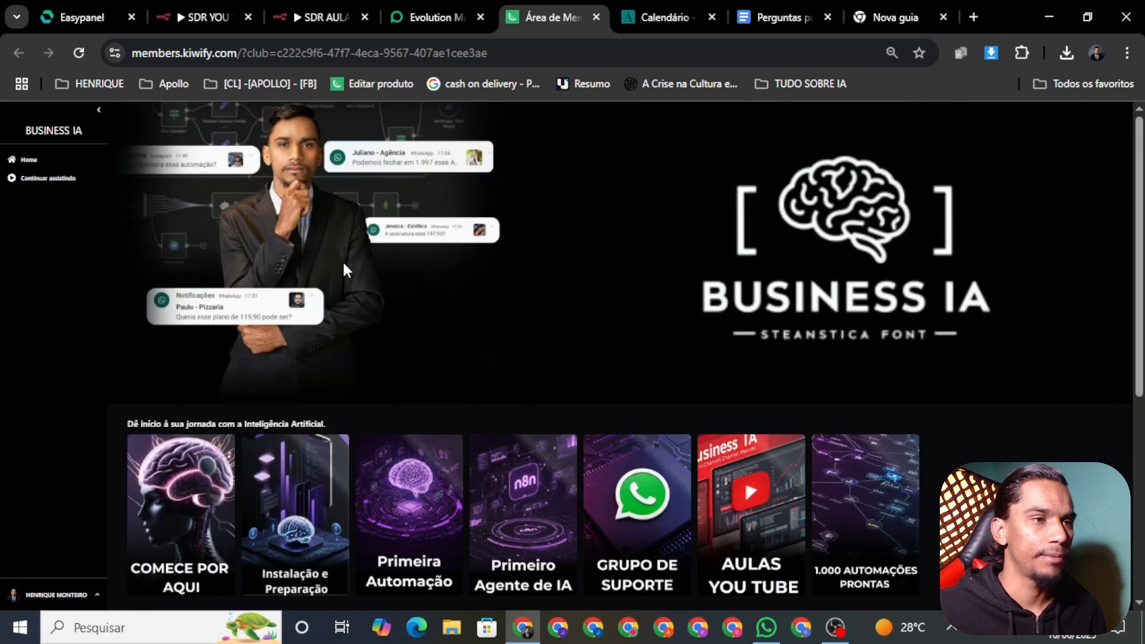
scroll(417, 358, "down", 3)
scroll(444, 376, "up", 2)
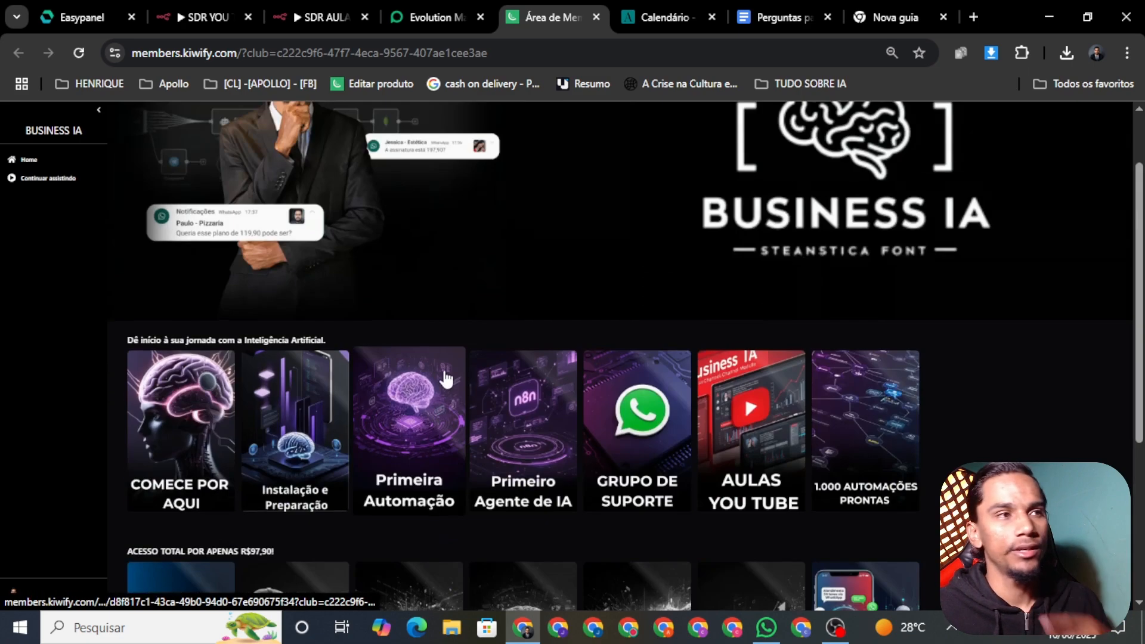
left_click(440, 16)
left_click(311, 13)
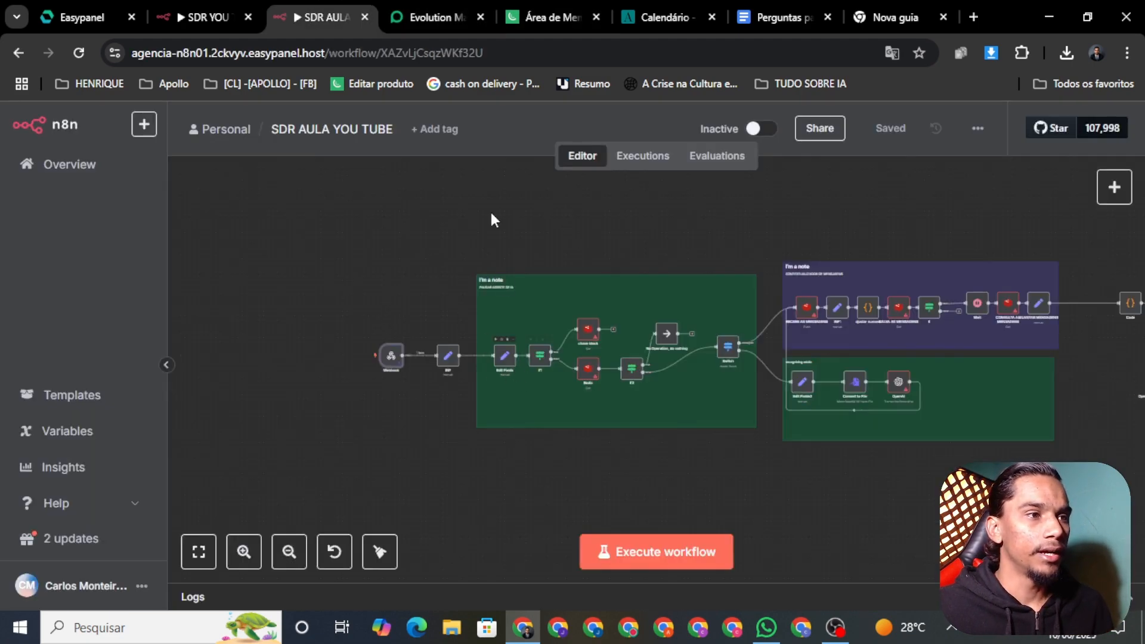
mouse_move(457, 29)
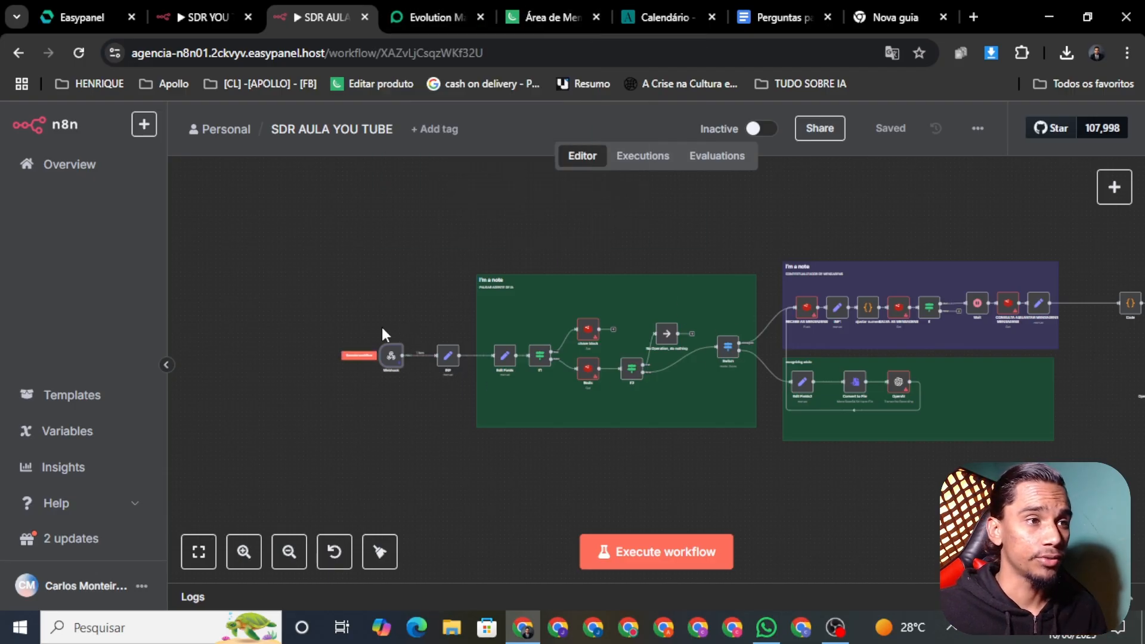
left_click(754, 130)
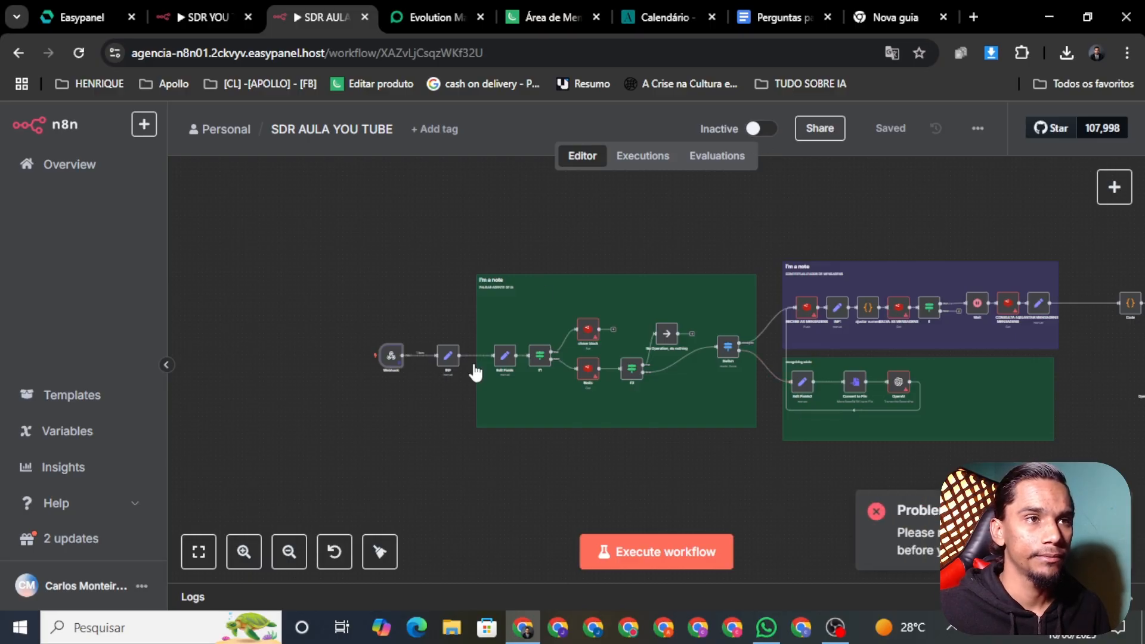
left_click_drag(1085, 427, 829, 222)
left_click_drag(424, 241, 673, 230)
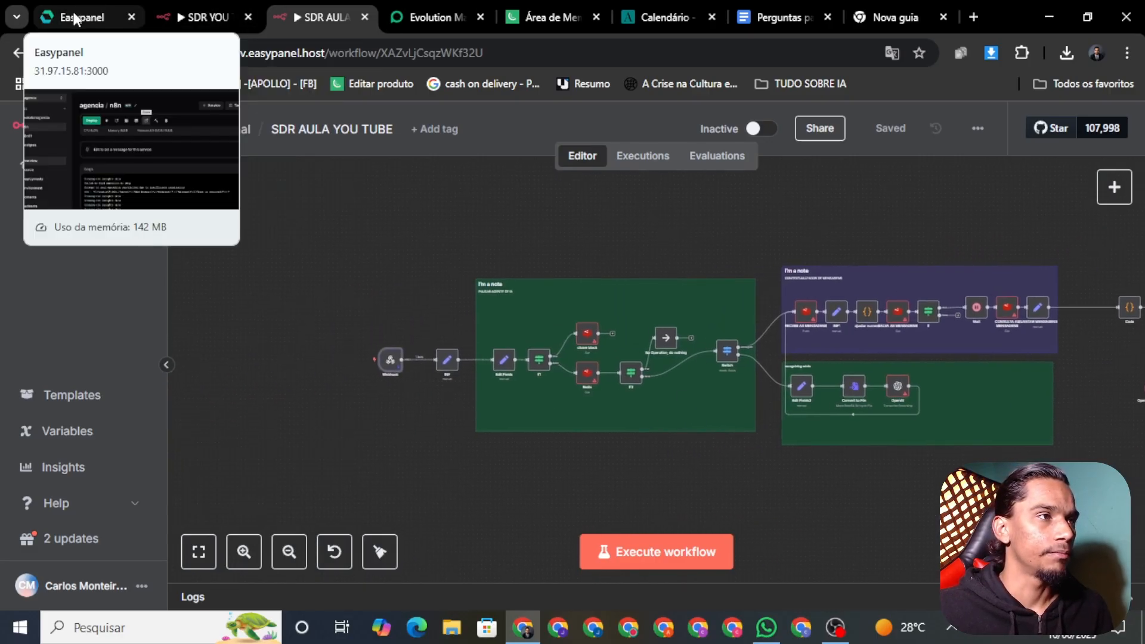
Enable Redis Commander and DbGate on Easypanel's redis01 service
left_click_drag(76, 17, 192, 18)
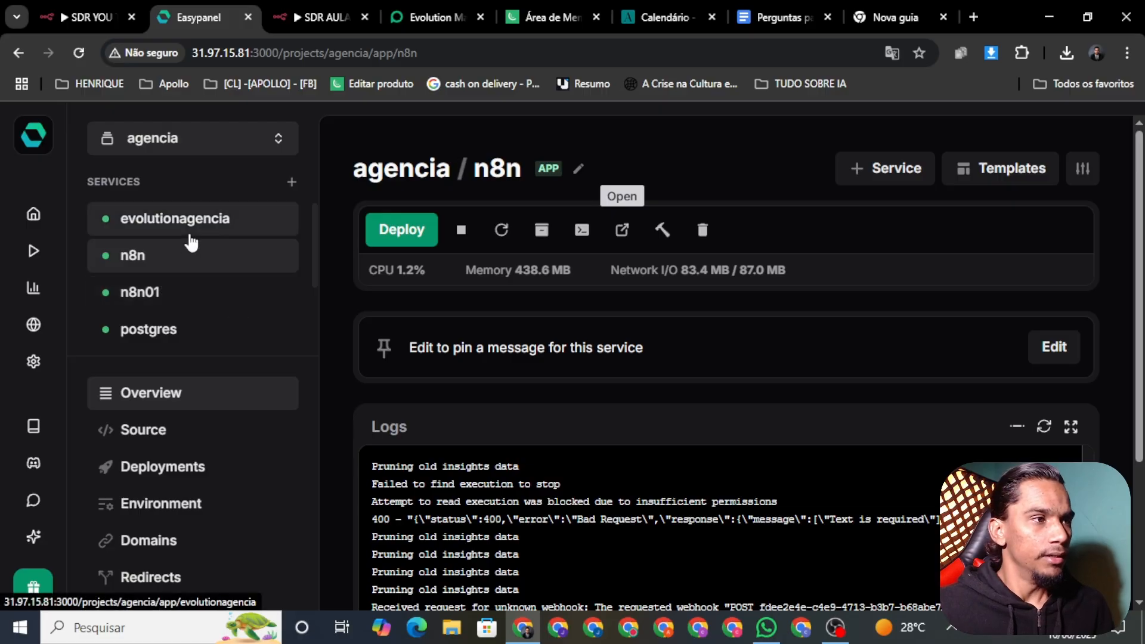
scroll(246, 265, "down", 2)
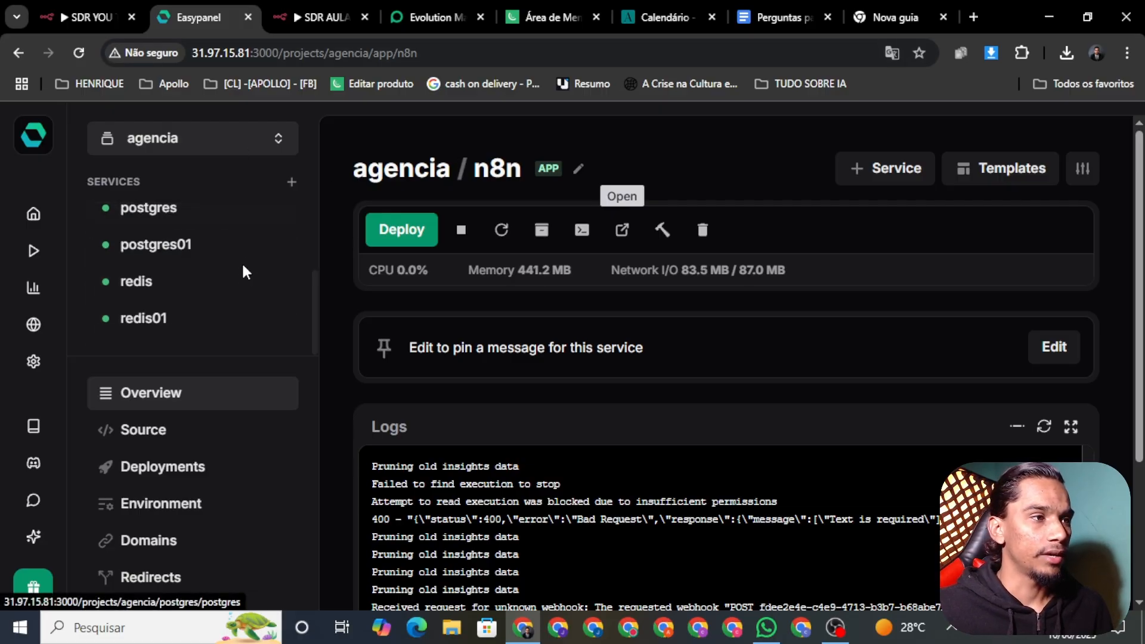
left_click(187, 289)
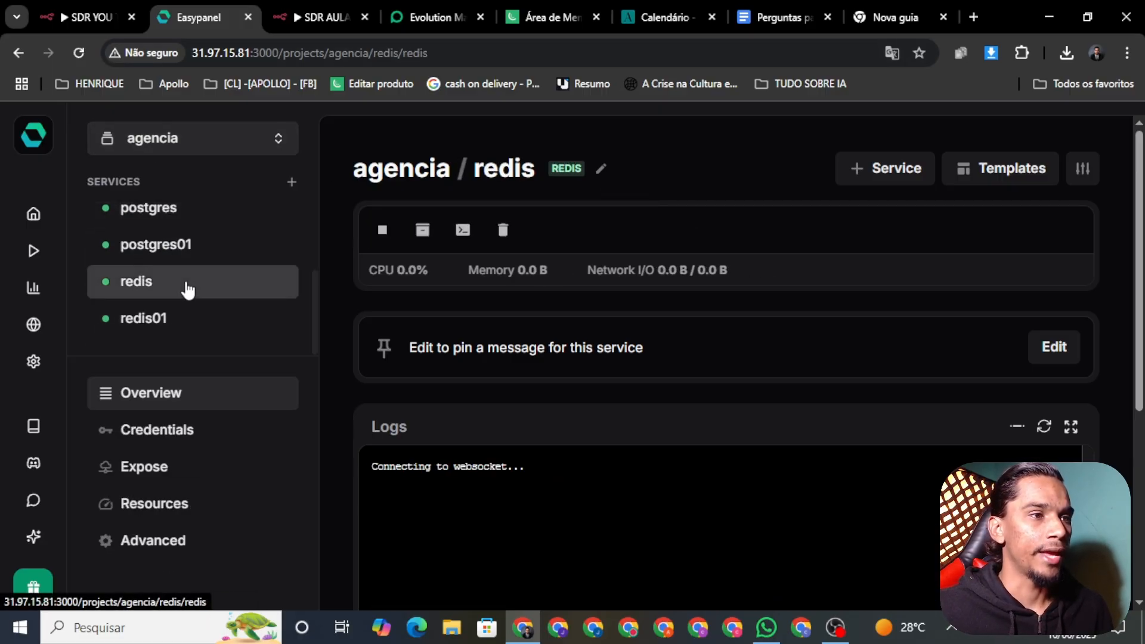
left_click(202, 318)
scroll(572, 295, "down", 1)
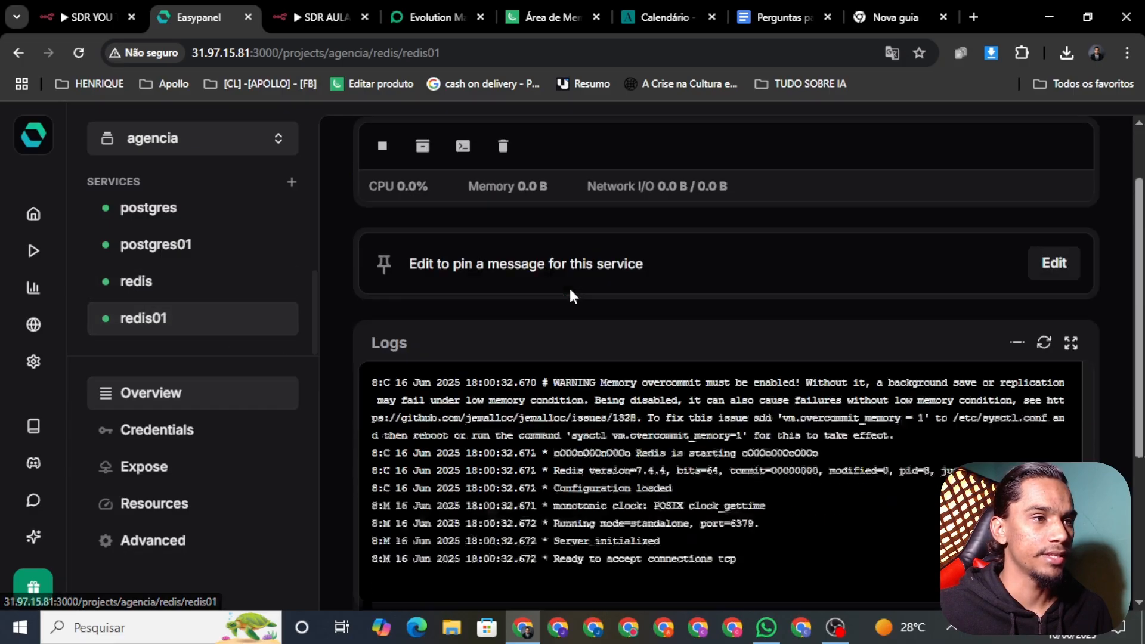
scroll(570, 295, "down", 3)
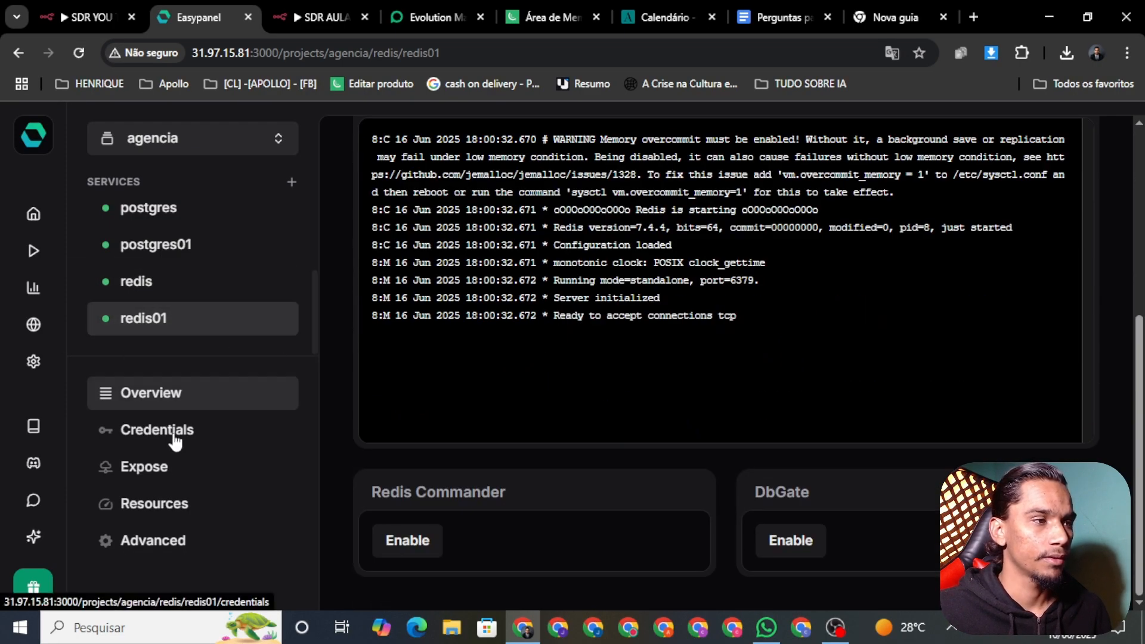
left_click(403, 545)
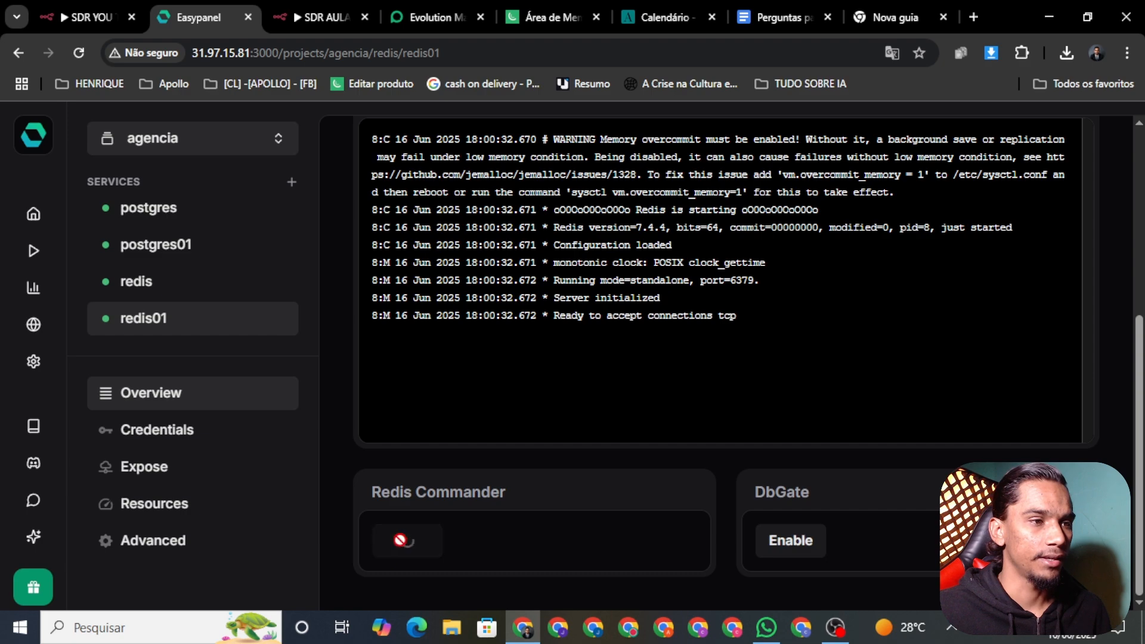
left_click(788, 545)
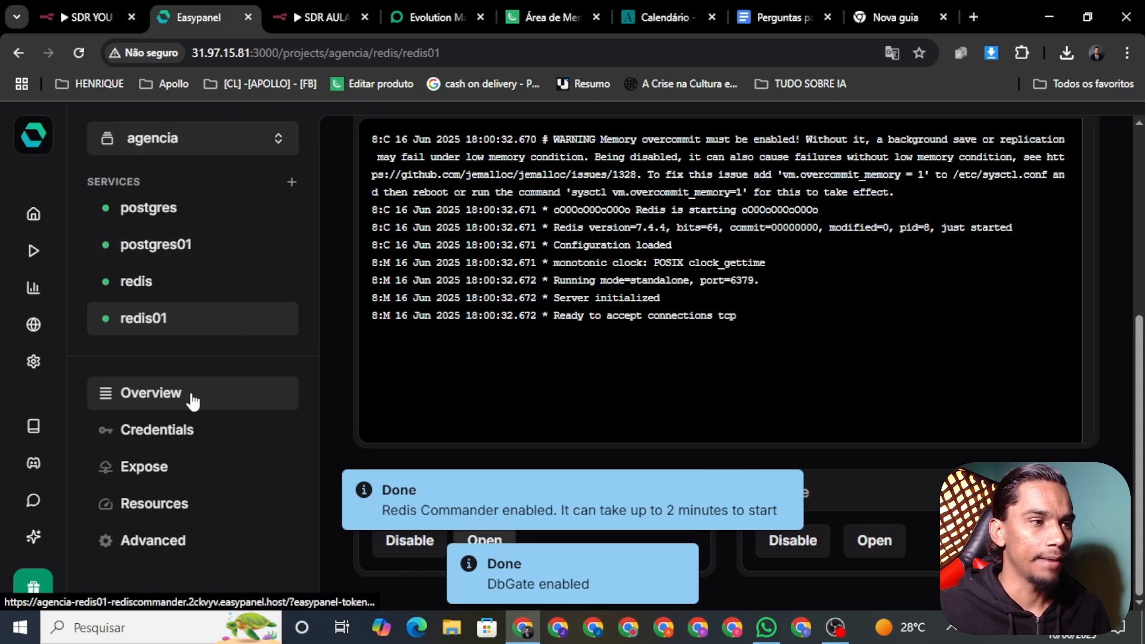
Try Redis Commander, then display the redis01 connection credentials
left_click(481, 539)
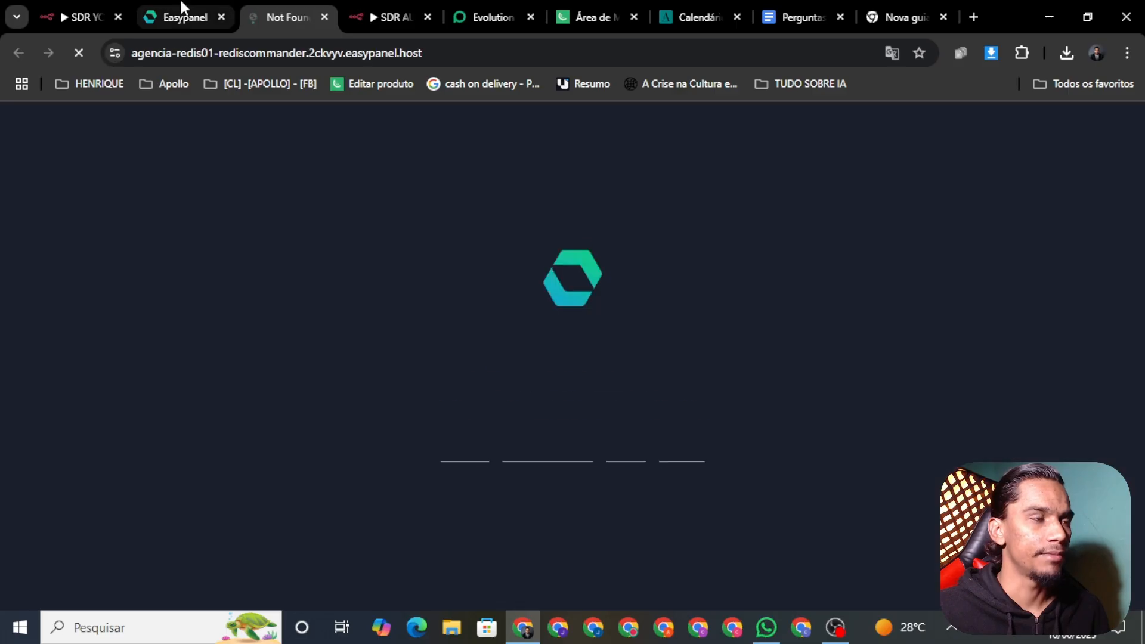
left_click(324, 17)
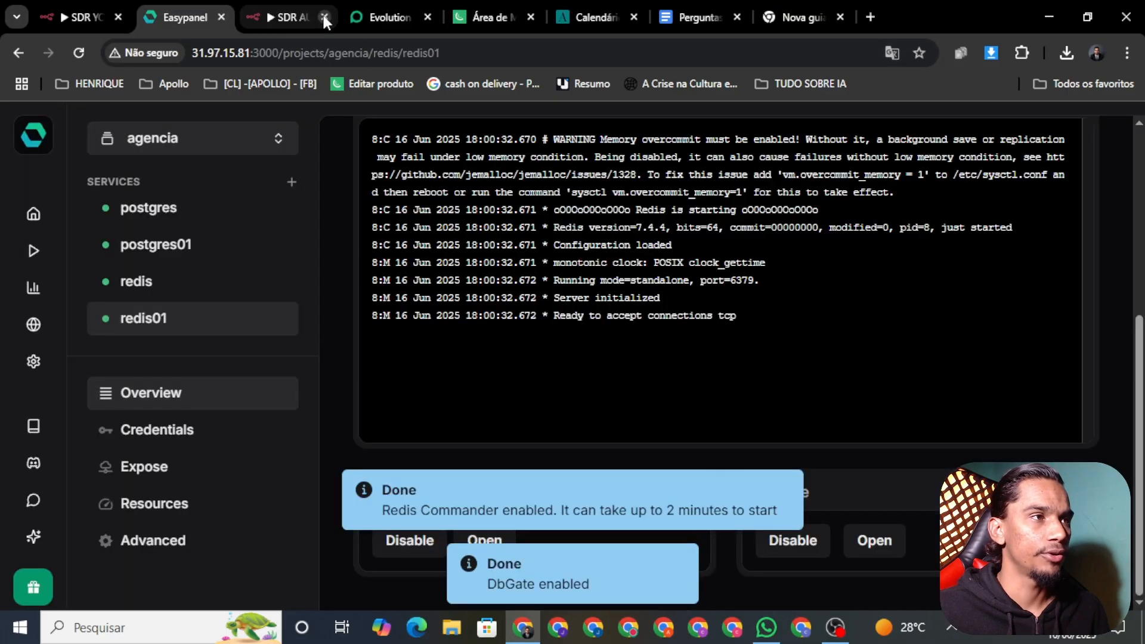
left_click(190, 430)
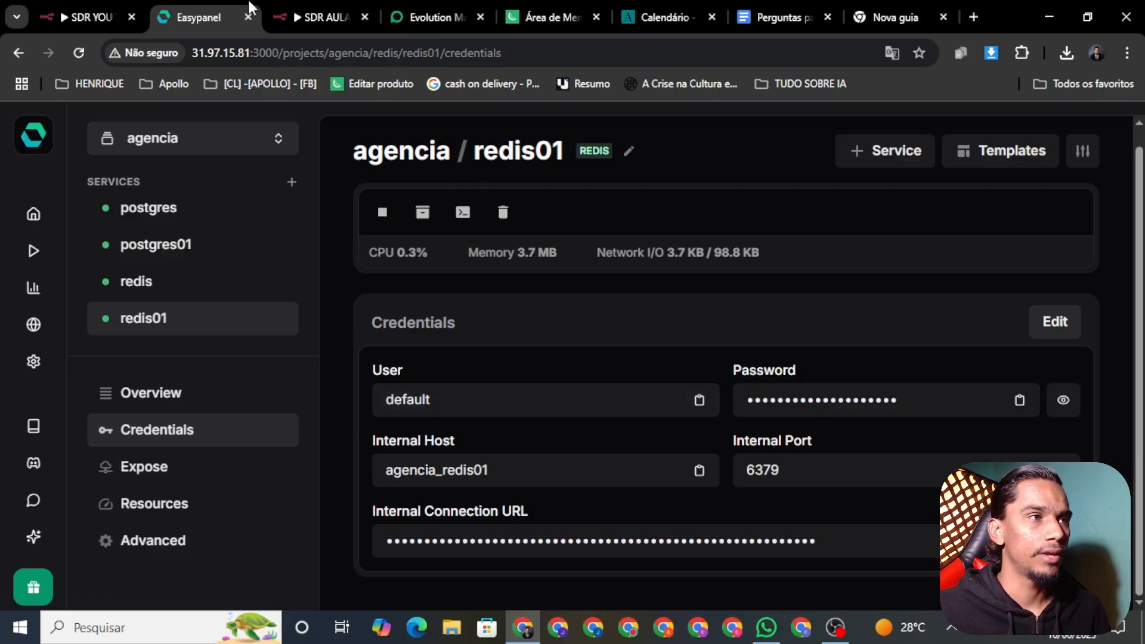
left_click(312, 18)
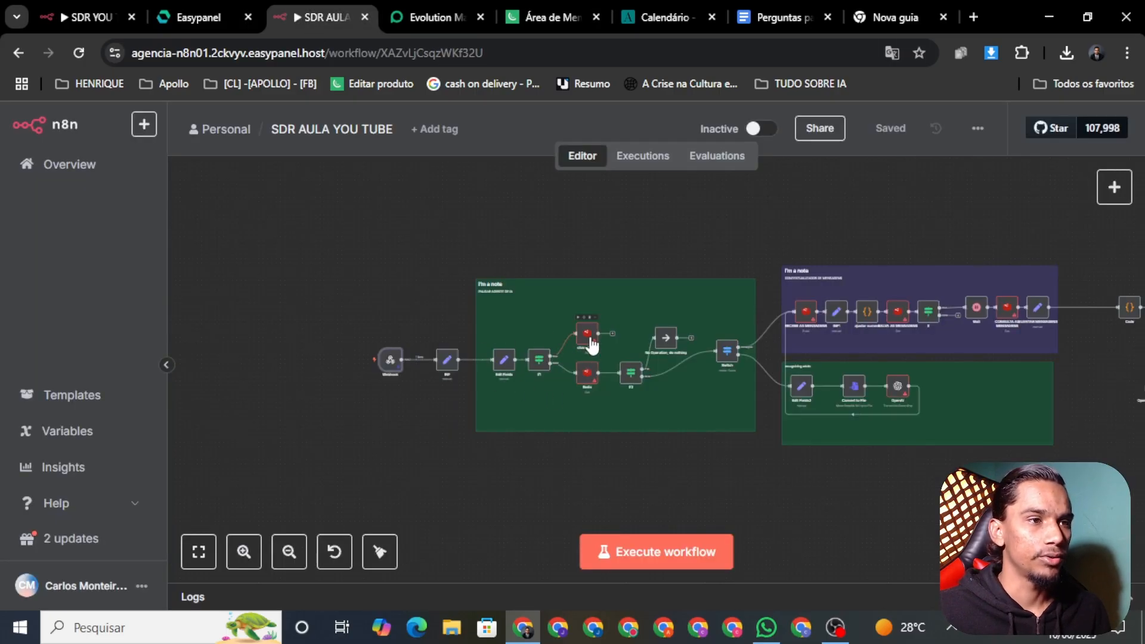
Open the chave block node and start creating a new Redis credential
scroll(524, 453, "up", 3)
scroll(539, 445, "right", 3)
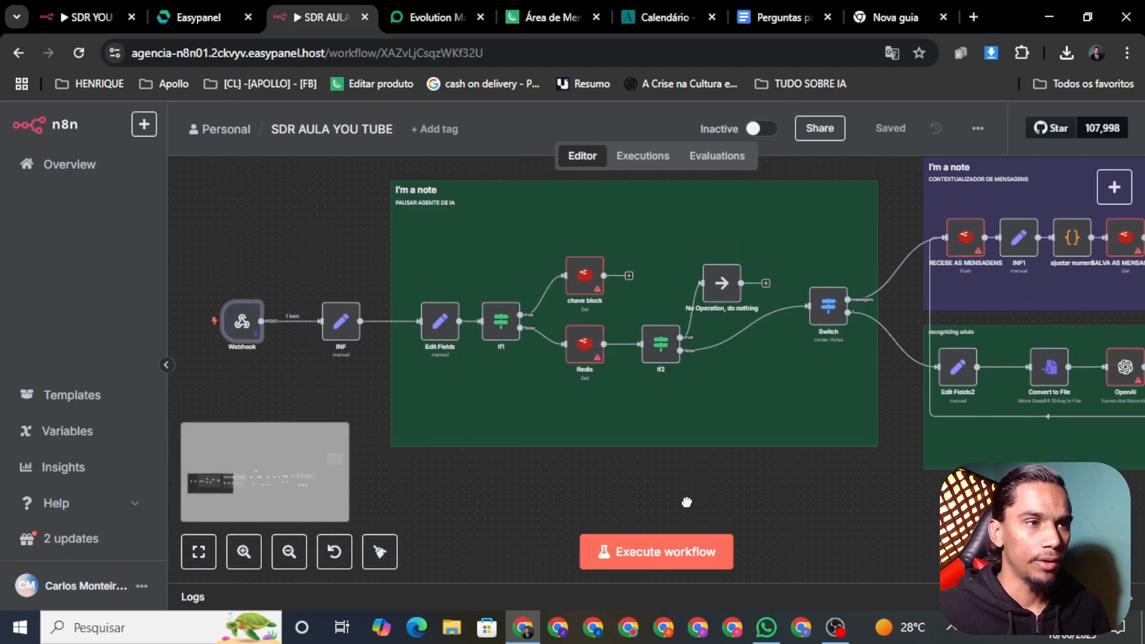
right_click(533, 307)
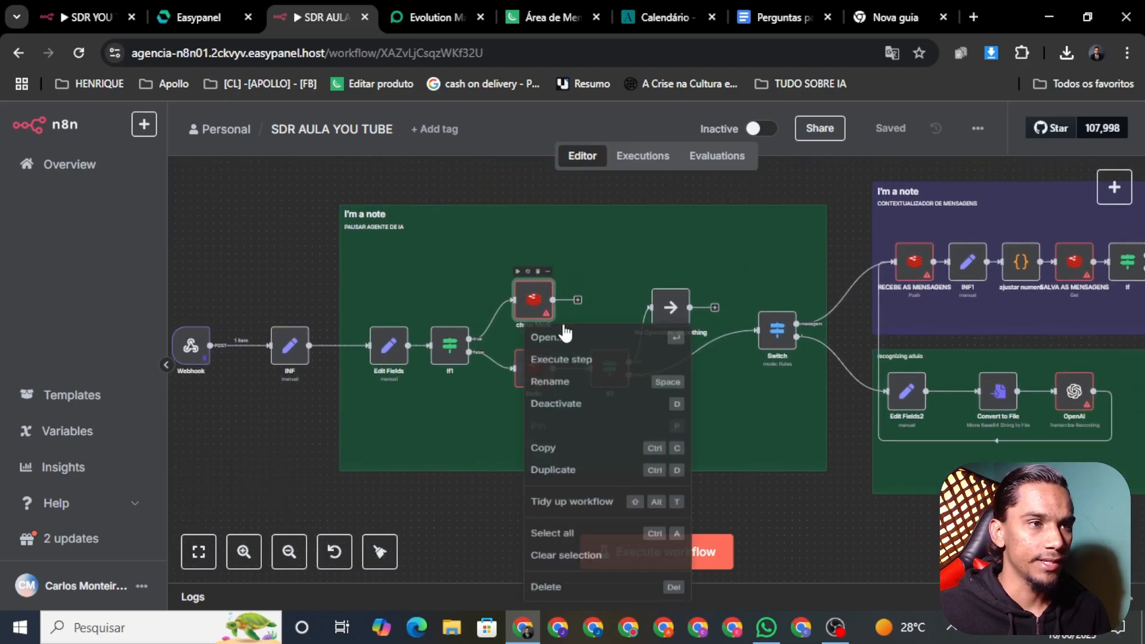
left_click(580, 345)
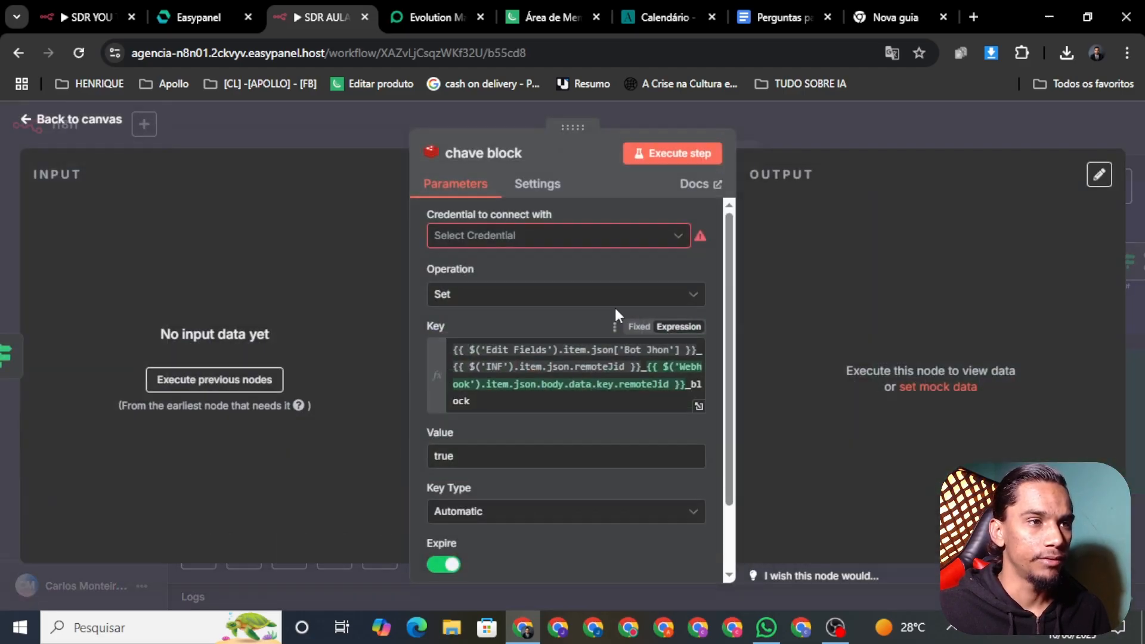
left_click(523, 239)
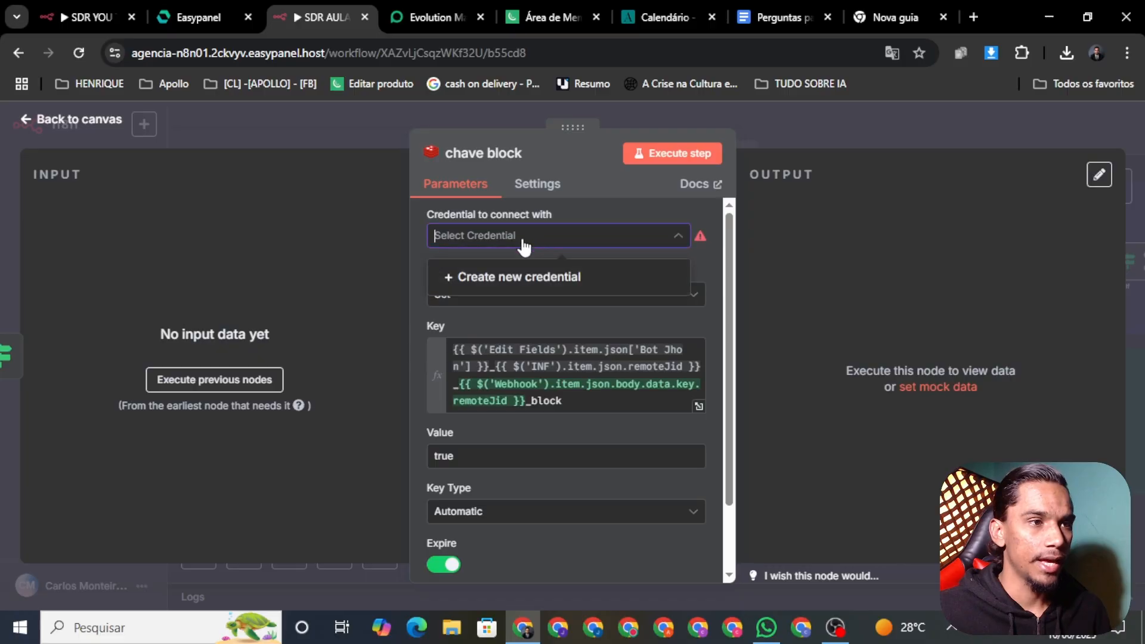
left_click(501, 277)
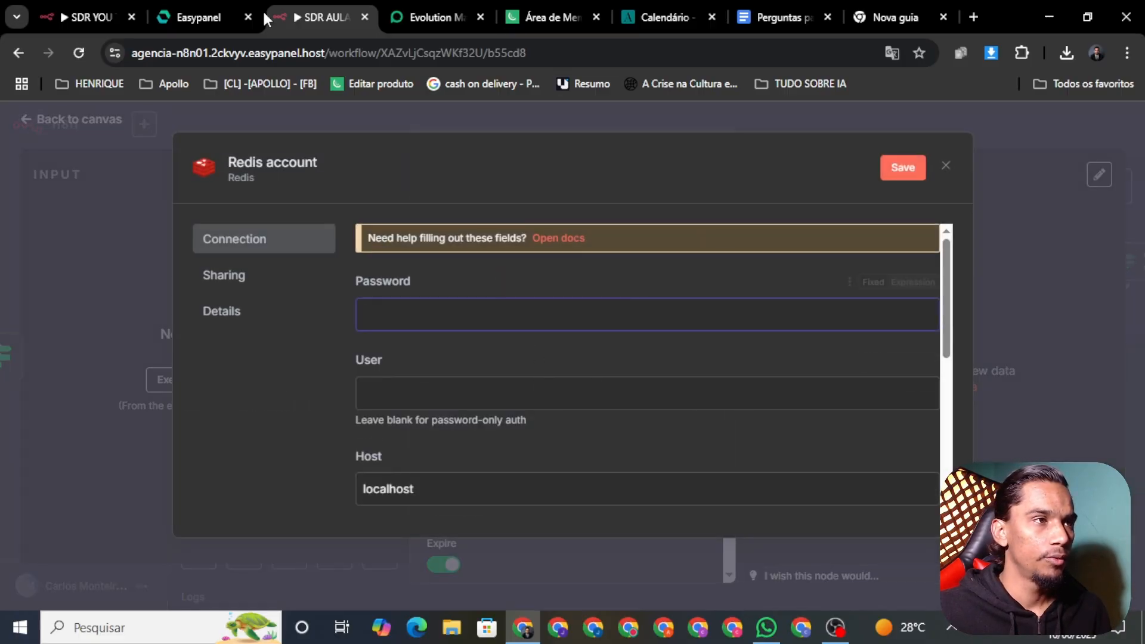
Copy redis01's password and user 'default' from Easypanel into the Redis credential
left_click(209, 15)
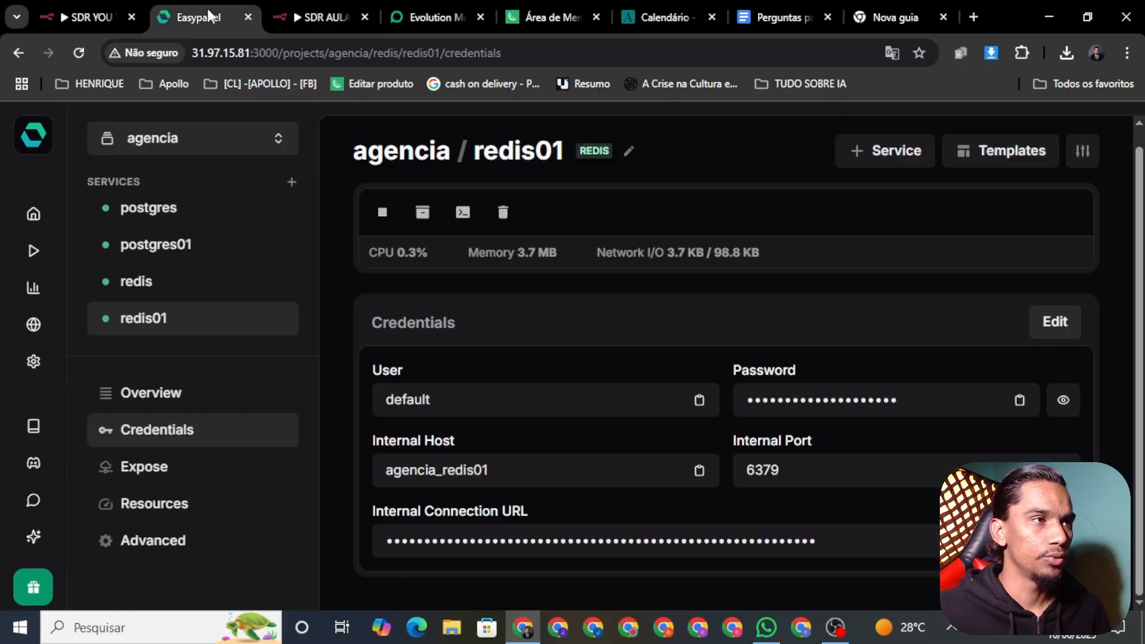
left_click(822, 401)
left_click(321, 18)
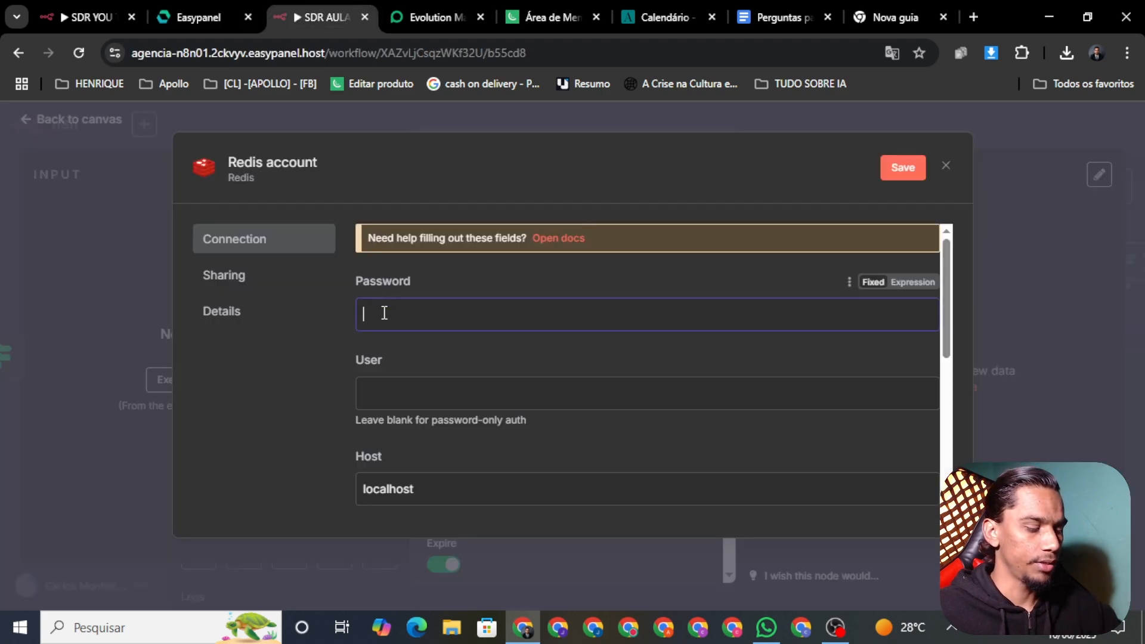
key("ctrl+v")
left_click(203, 17)
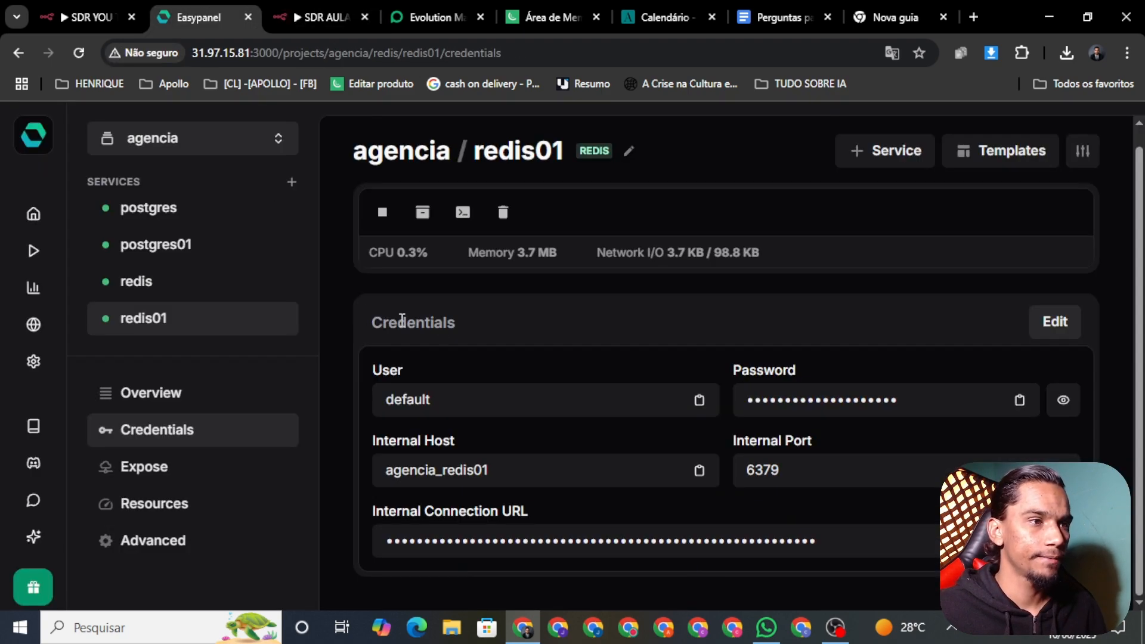
left_click(503, 409)
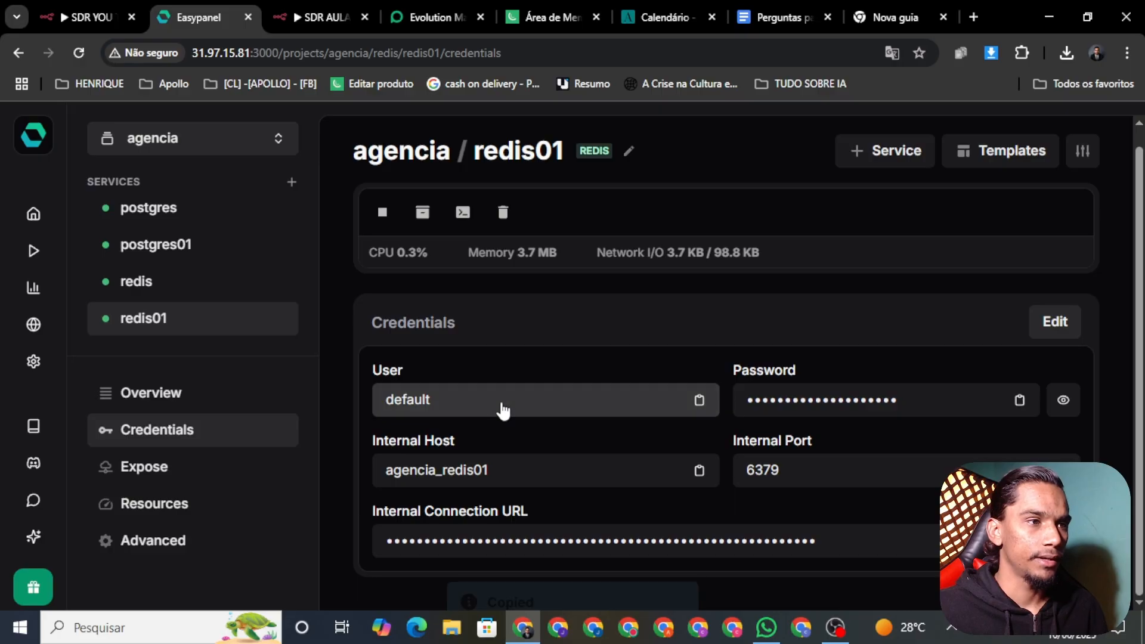
left_click(305, 17)
key("ctrl+v")
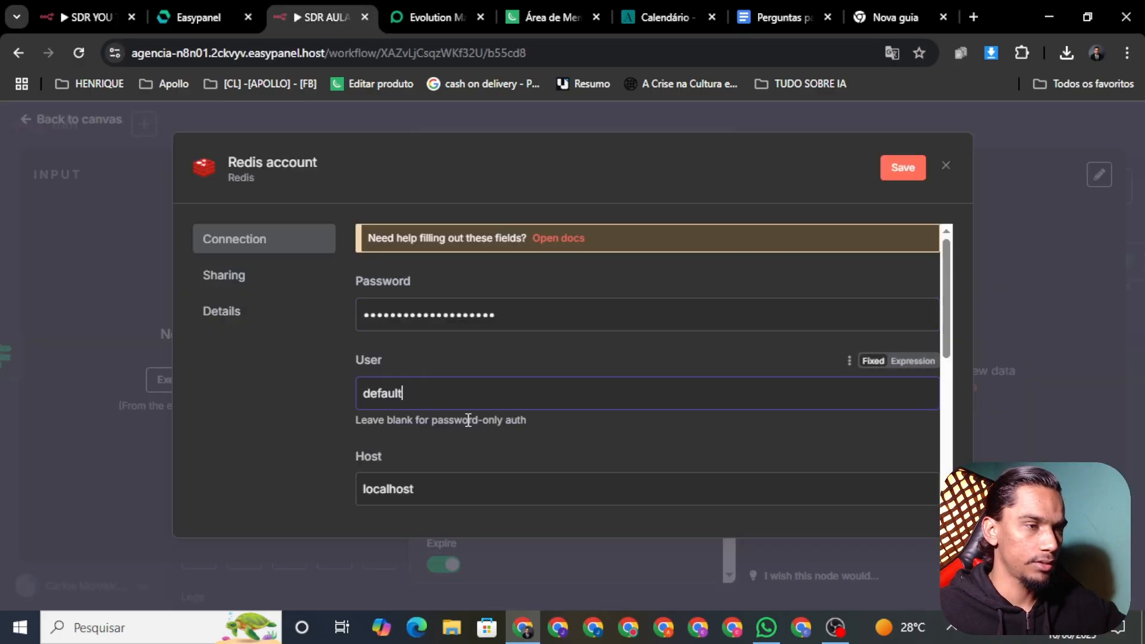
Set the Redis host to agencia_redis01 with port 6379 and save the Redis account credential
left_click(170, 15)
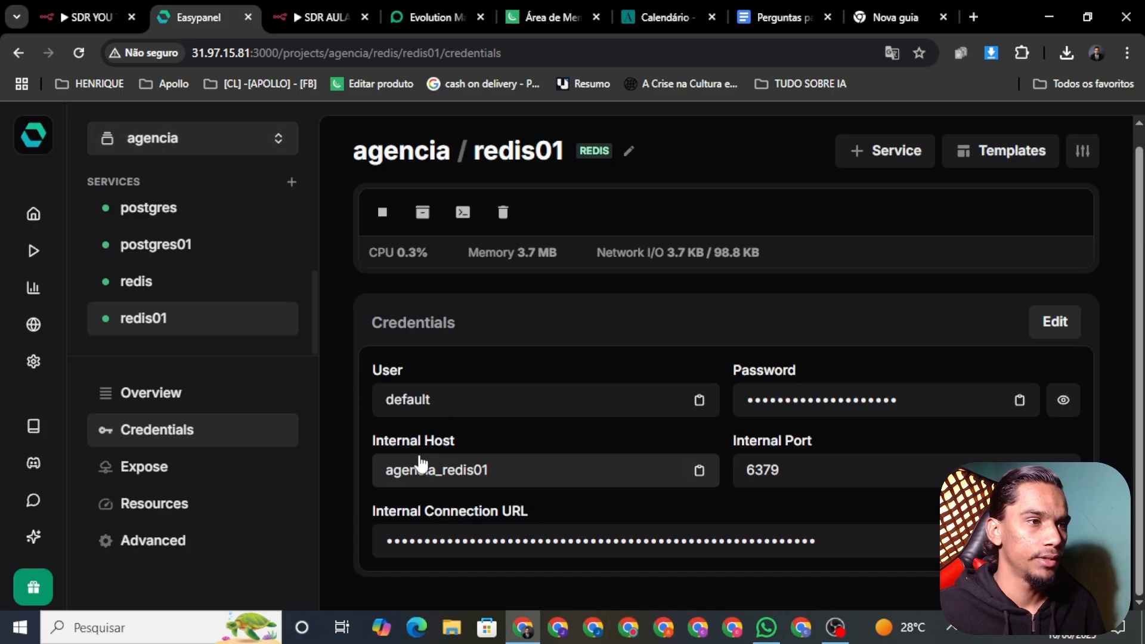
left_click(475, 484)
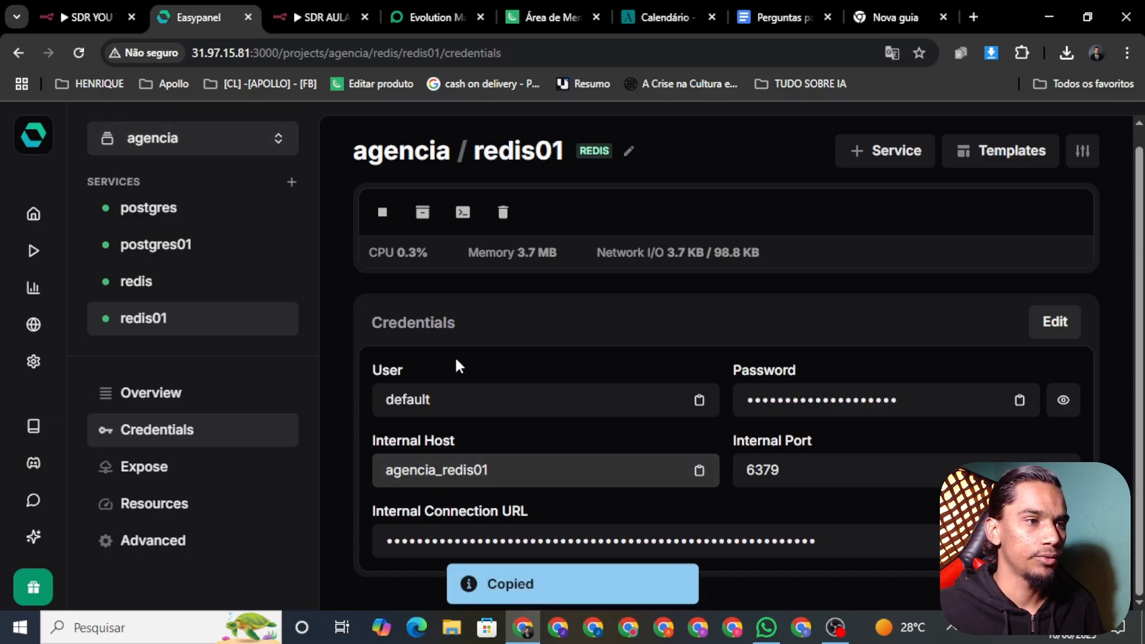
left_click(327, 18)
double_click(419, 490)
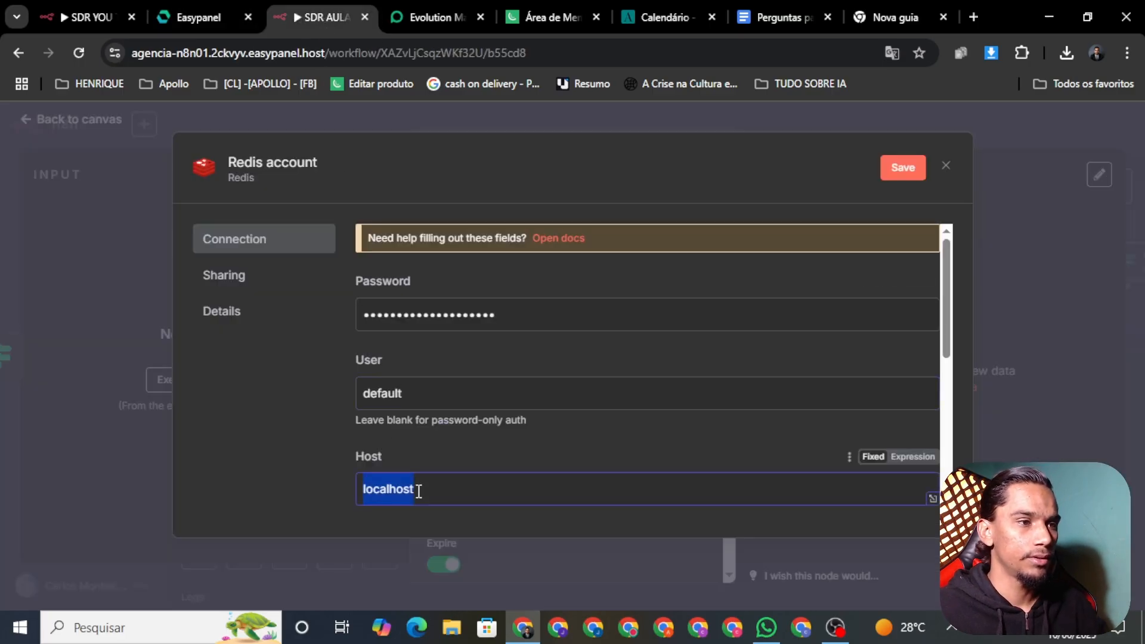
key("ctrl+v")
scroll(465, 366, "down", 1)
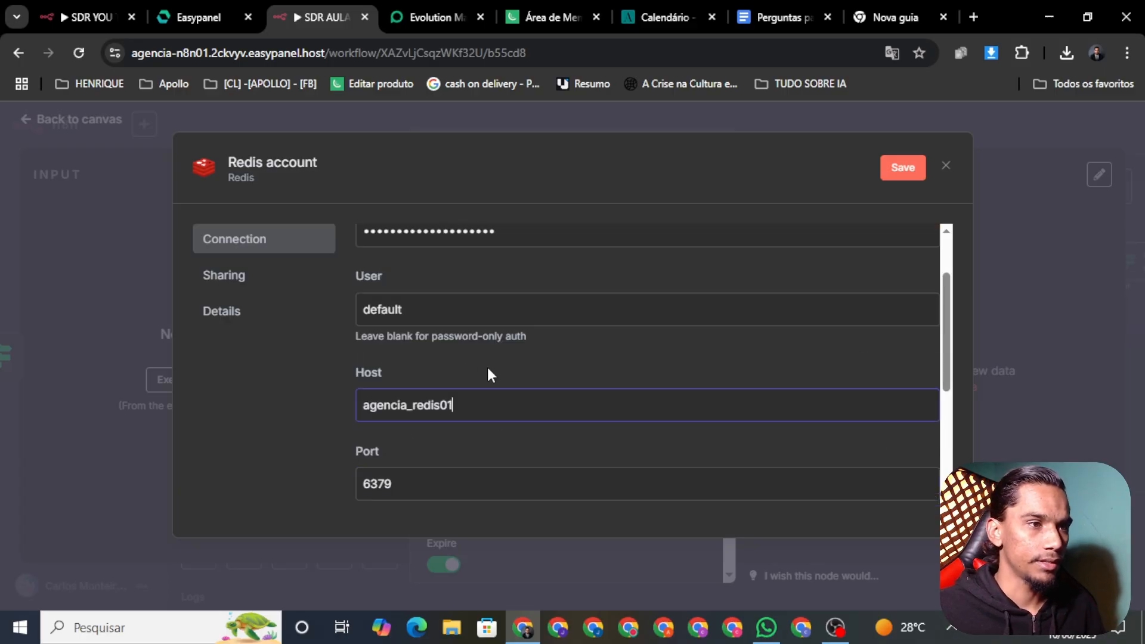
scroll(697, 439, "down", 1)
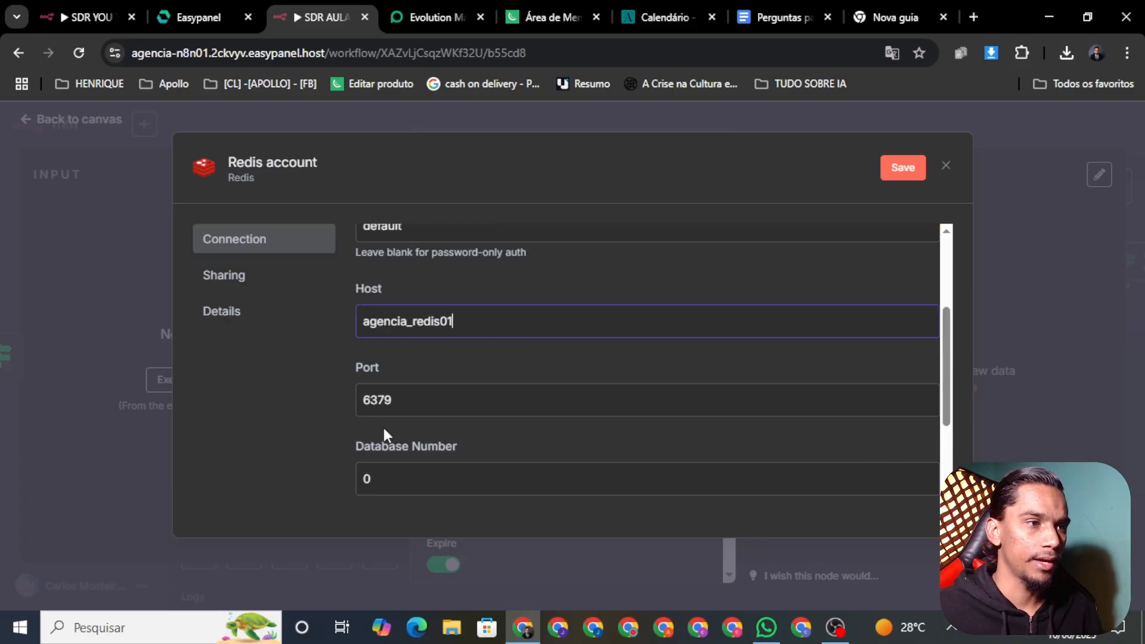
left_click(219, 20)
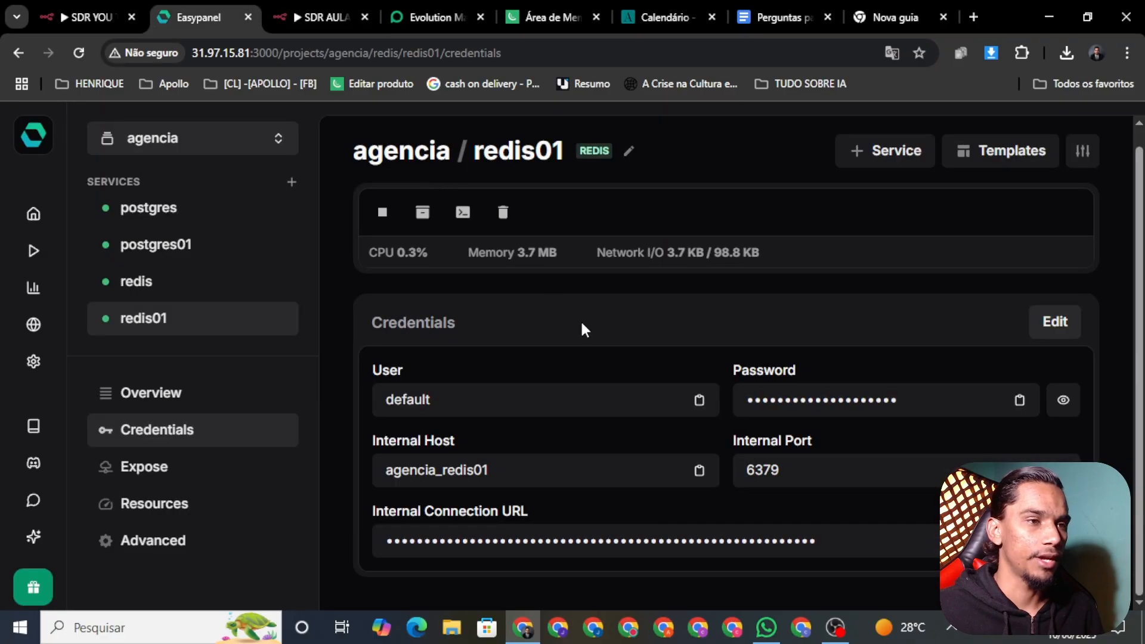
left_click(299, 12)
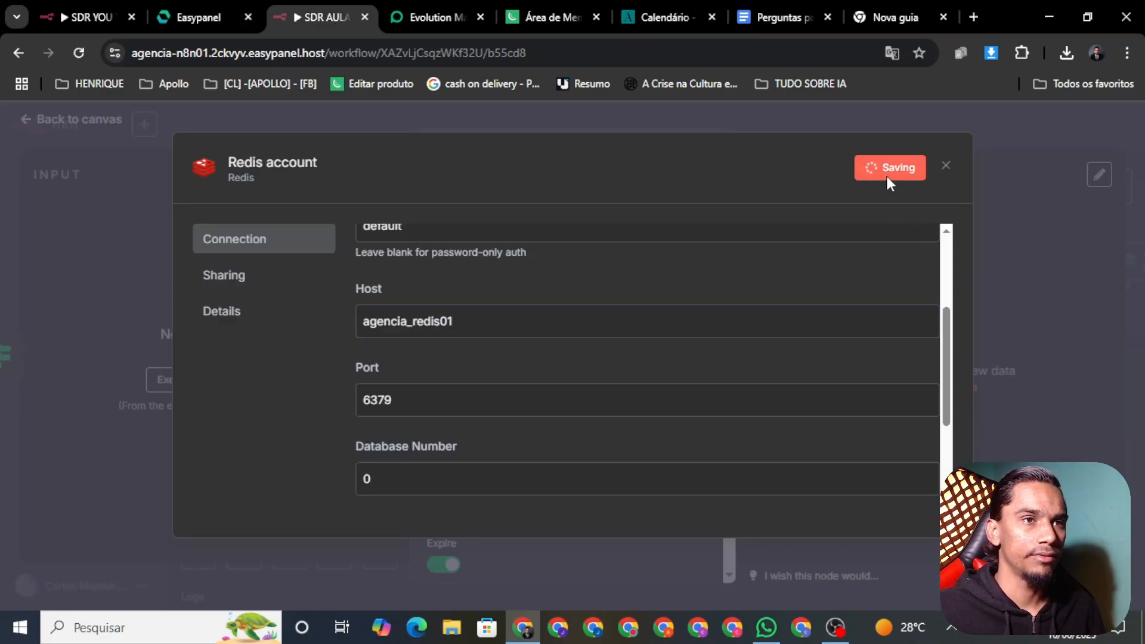
left_click(134, 127)
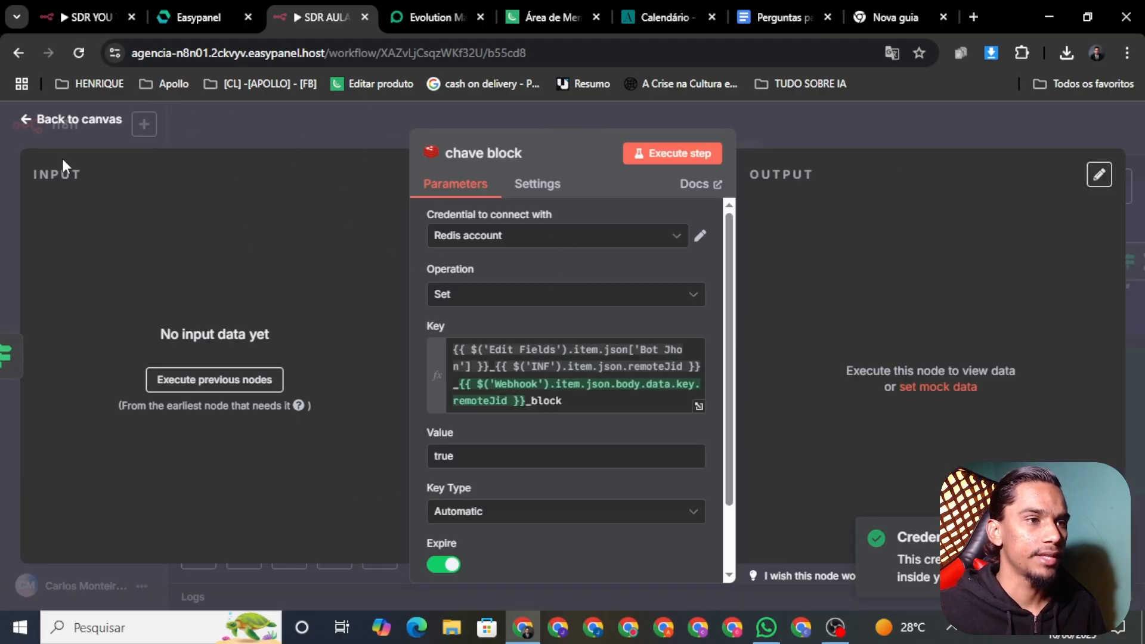
Confirm the Redis Get node uses the Redis account credential and save the workflow
left_click(35, 122)
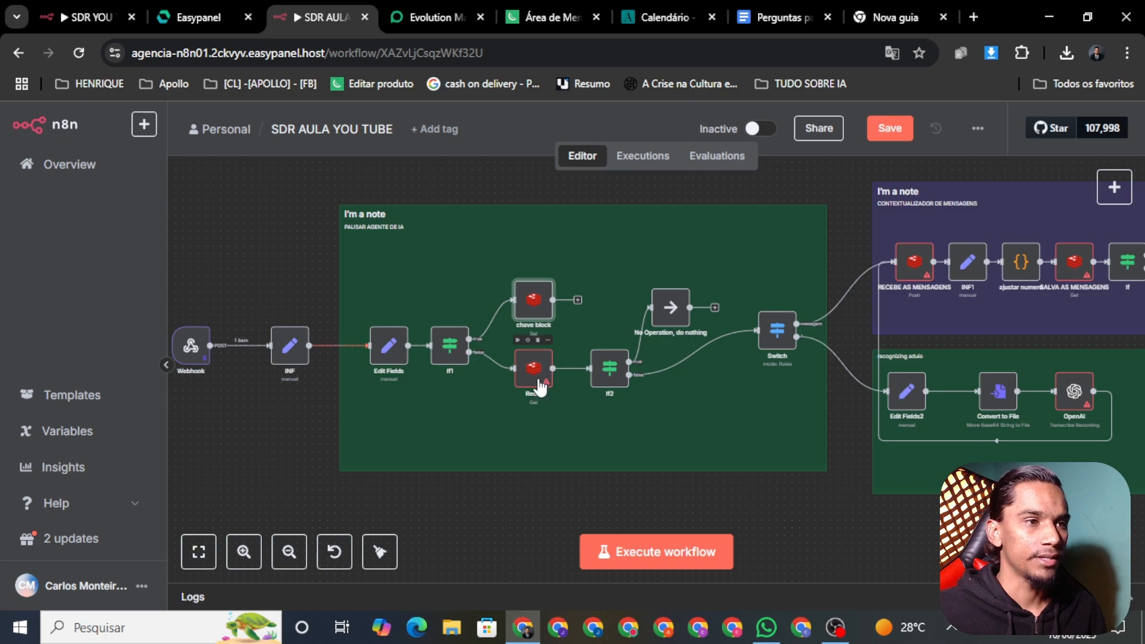
right_click(541, 388)
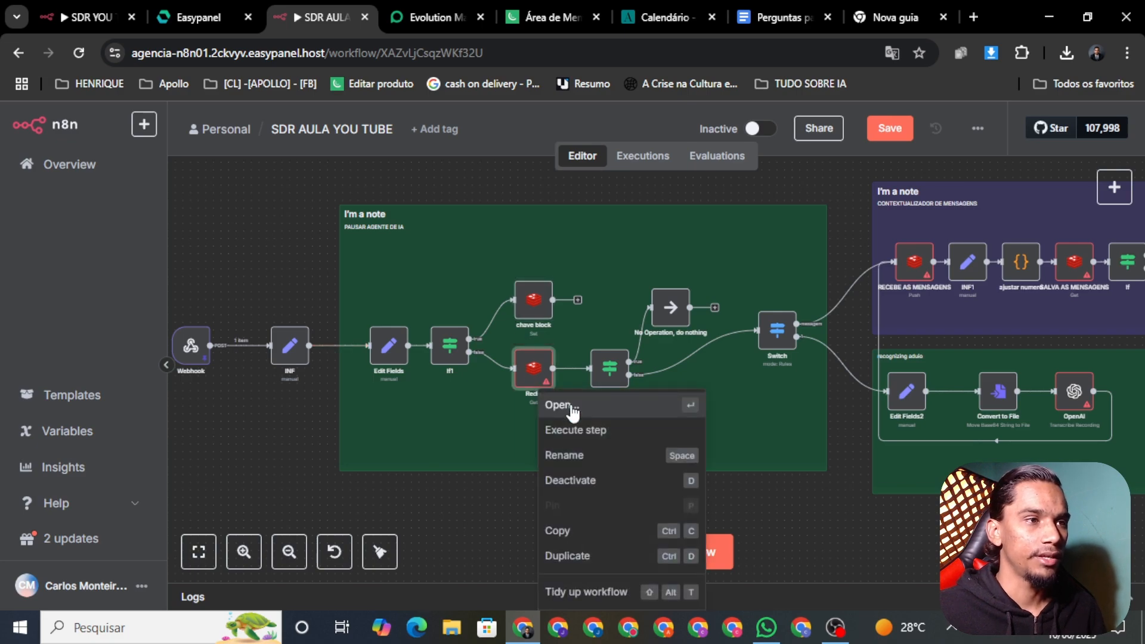
left_click(573, 410)
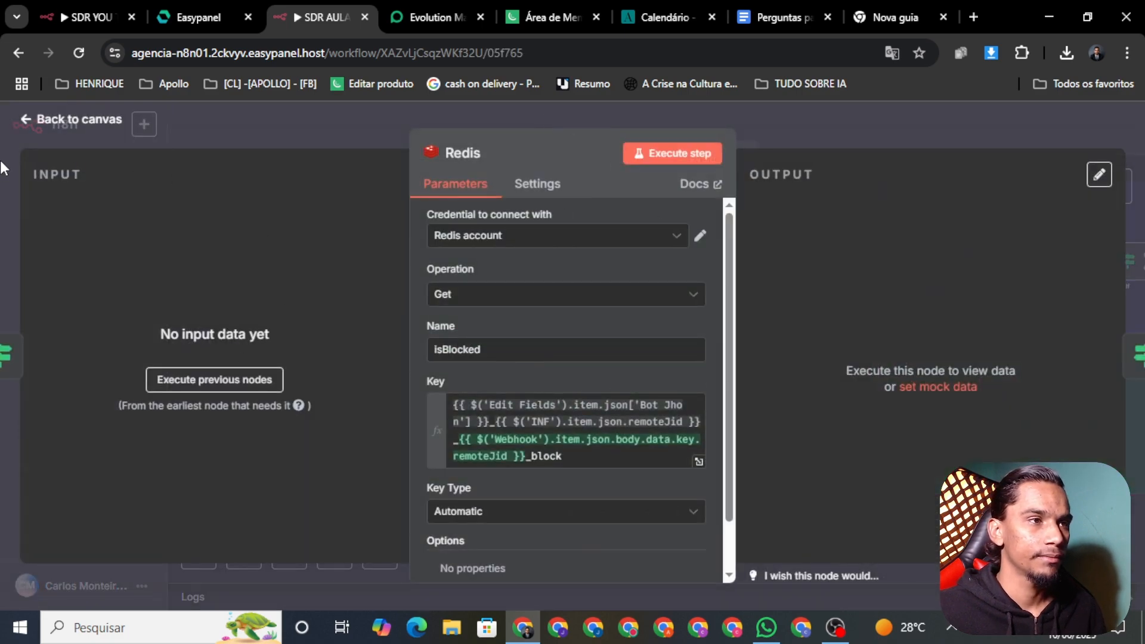
left_click(54, 121)
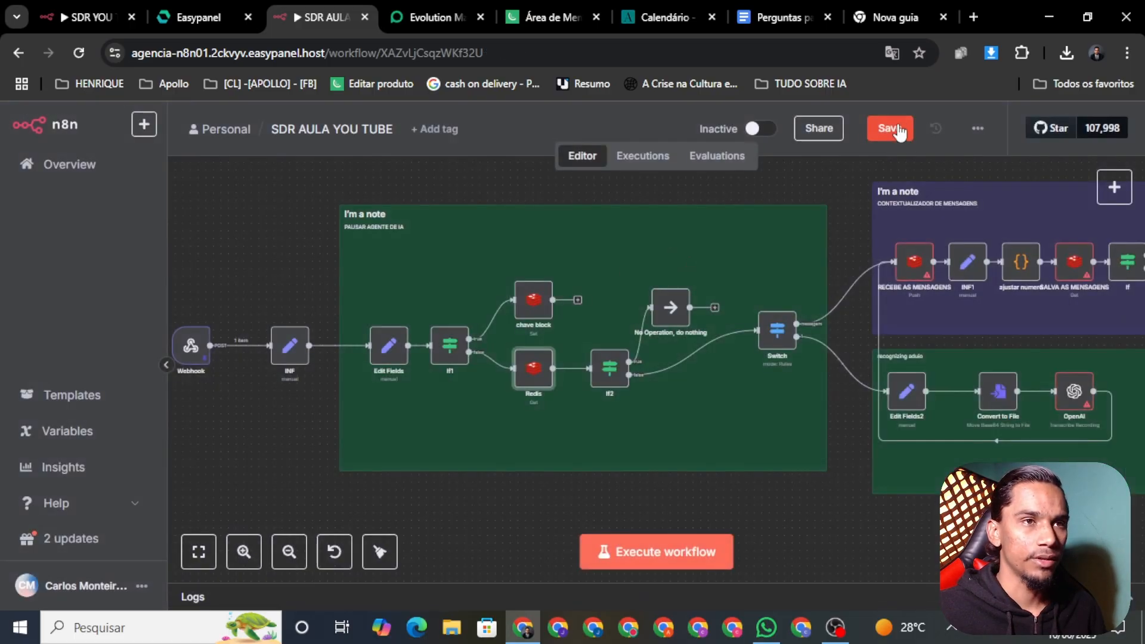
left_click(898, 130)
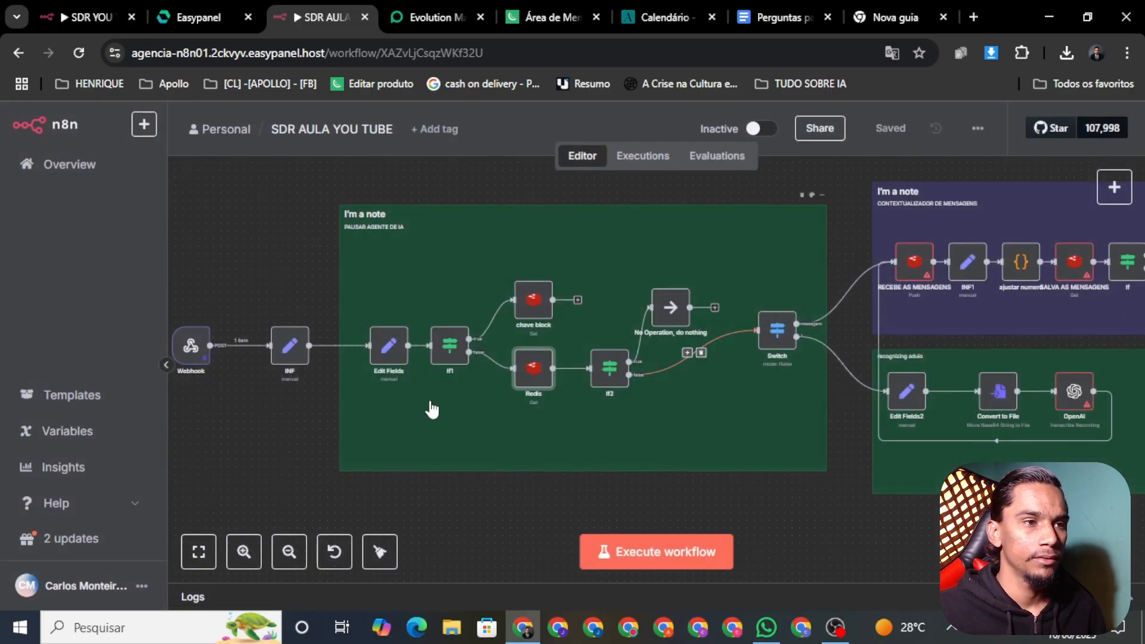
Check the chave block node keeps its TTL at 10080
right_click(533, 313)
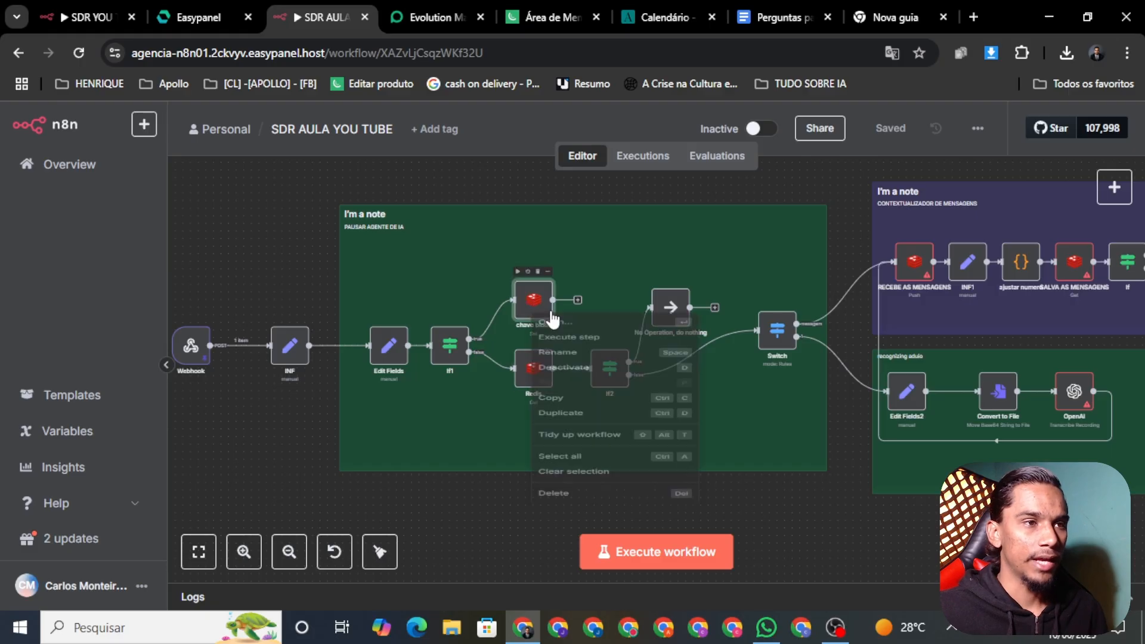
left_click(555, 329)
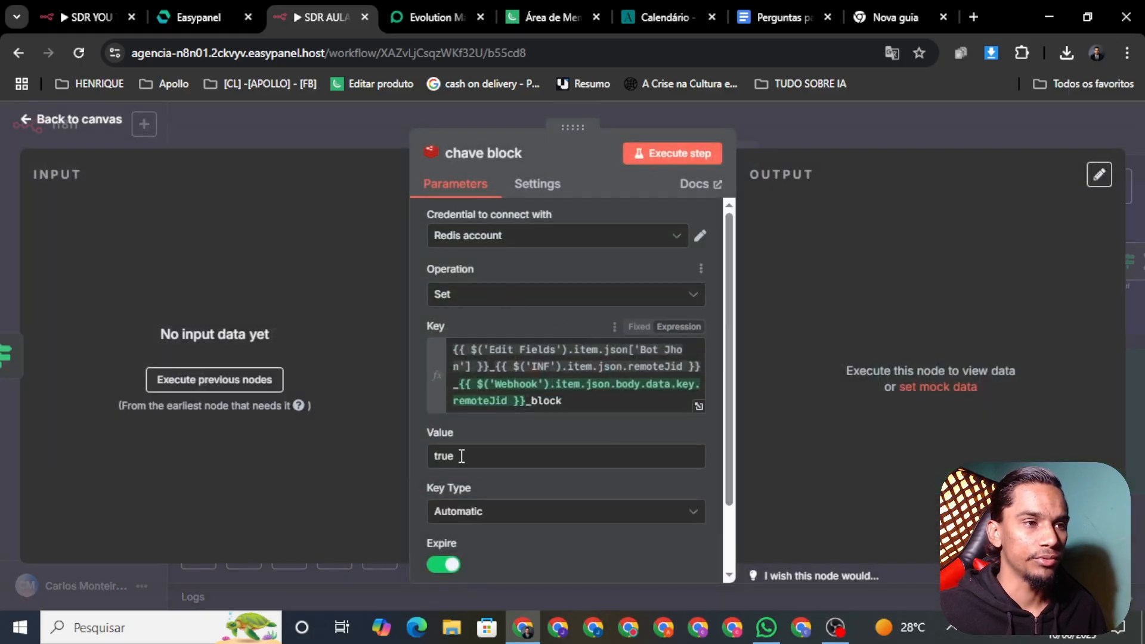
scroll(425, 460, "down", 2)
double_click(433, 536)
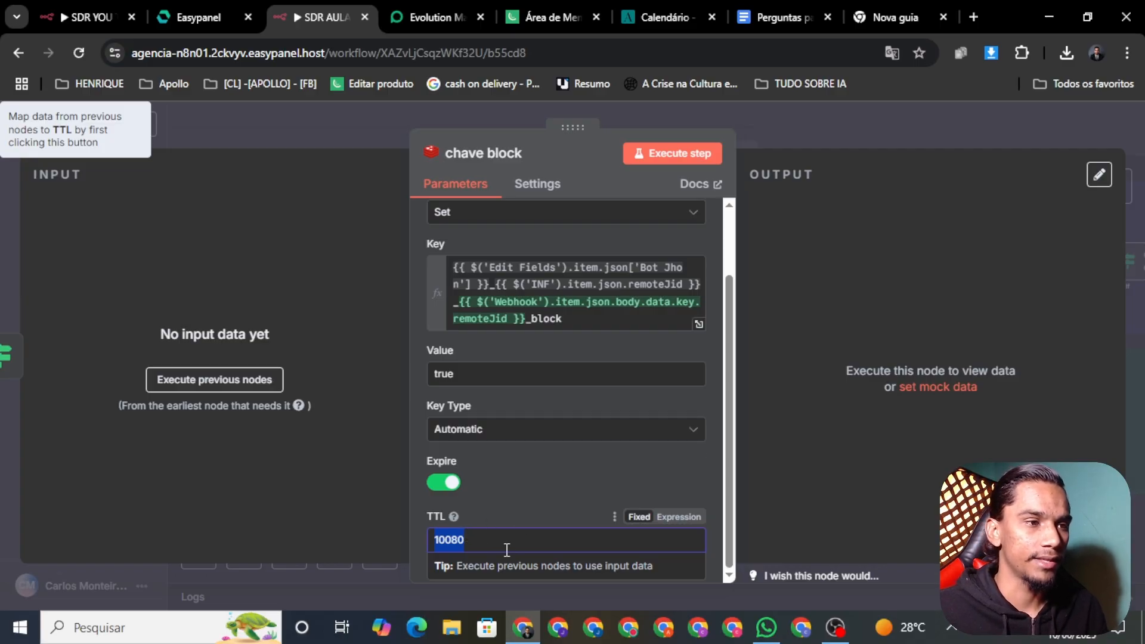
left_click(481, 549)
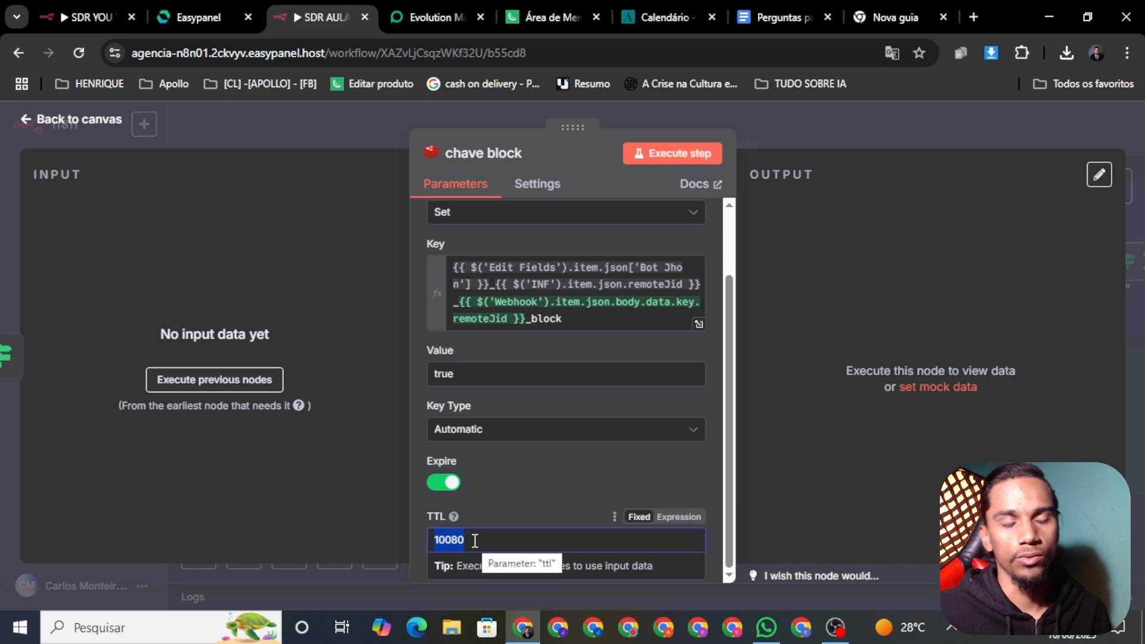
left_click(476, 540)
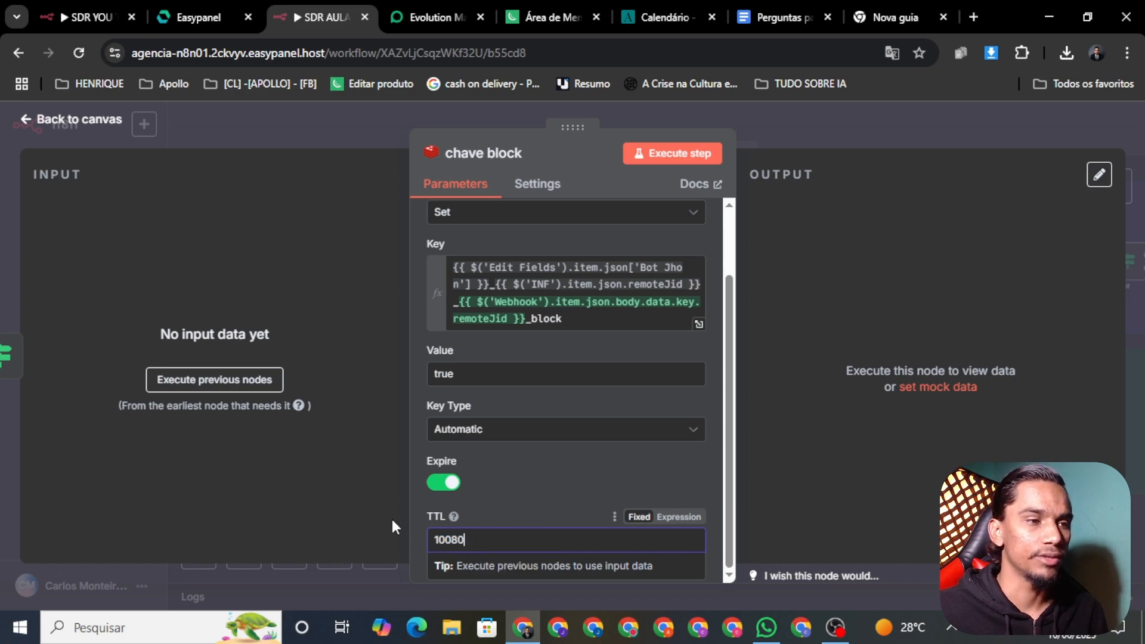
left_click(78, 119)
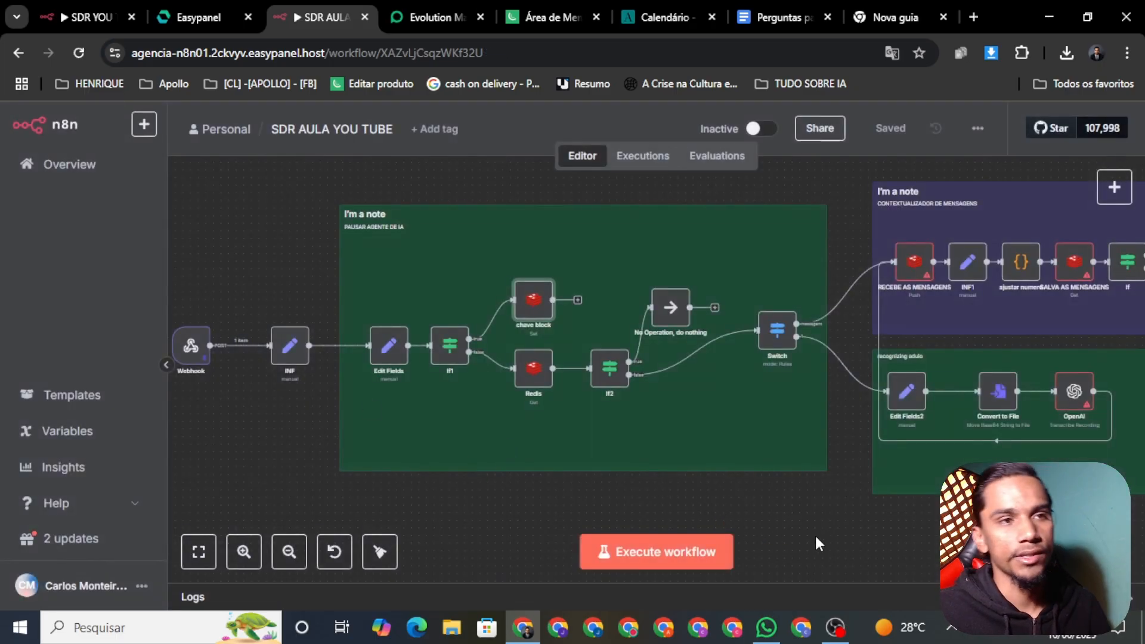
scroll(936, 546, "right", 6)
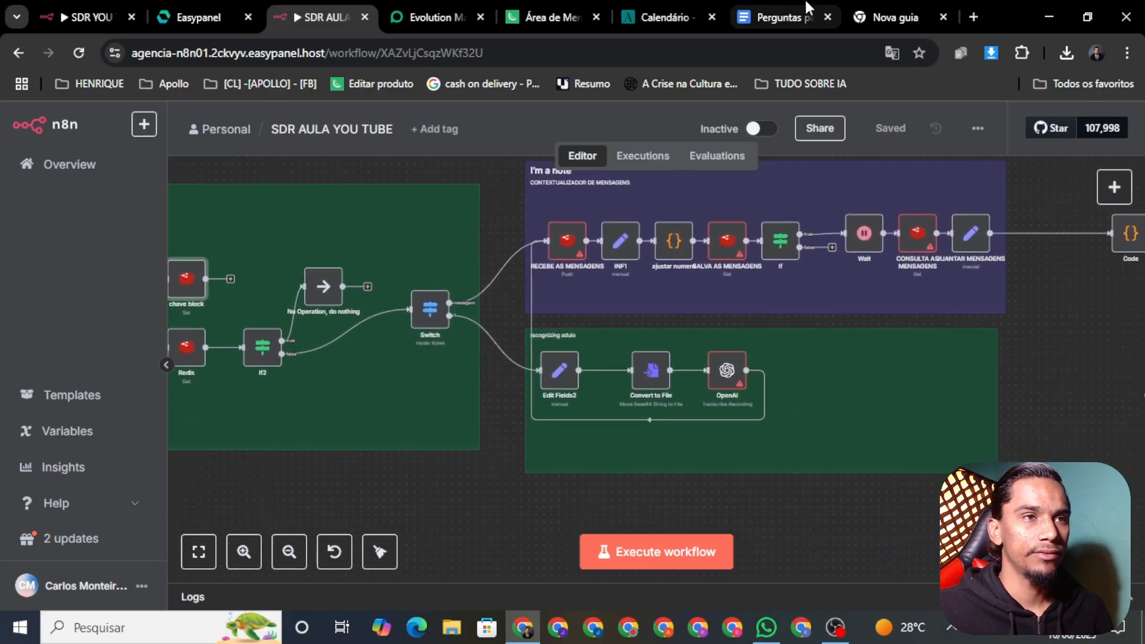
Open OpenAI Platform from the TUDO SOBRE IA bookmarks and review billing and credit grants
left_click(882, 9)
left_click(822, 89)
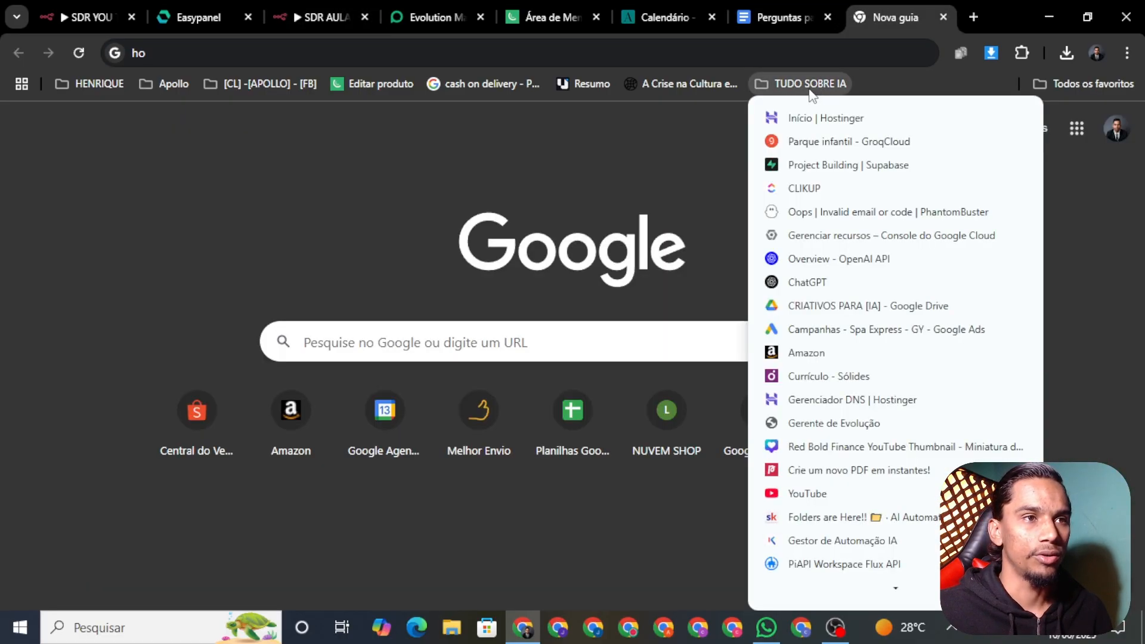
left_click(846, 261)
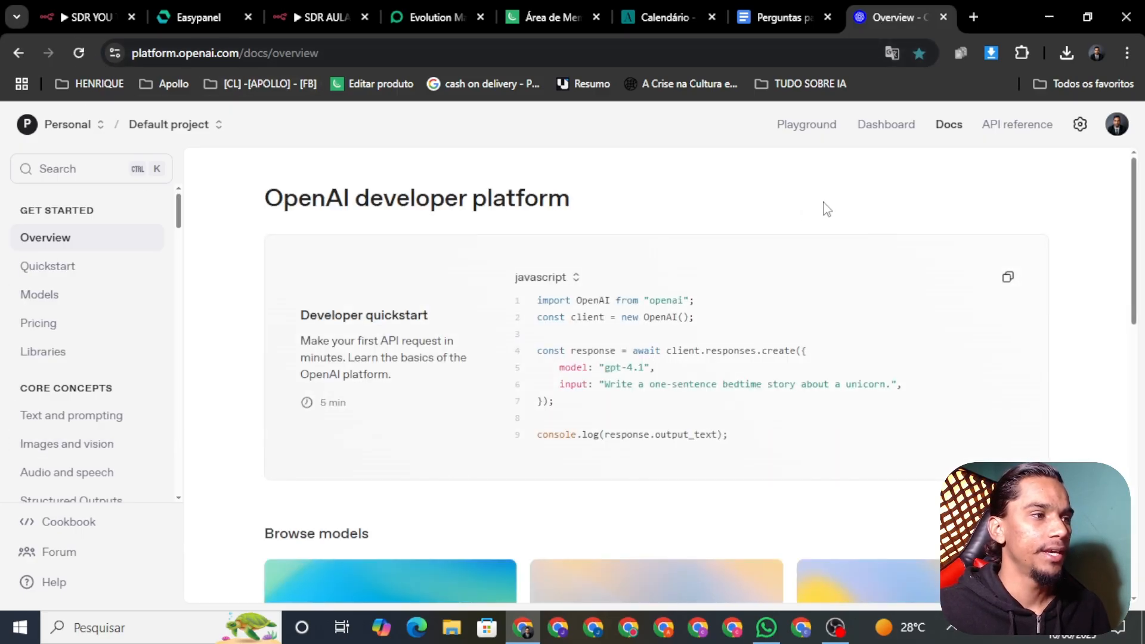
left_click(1079, 124)
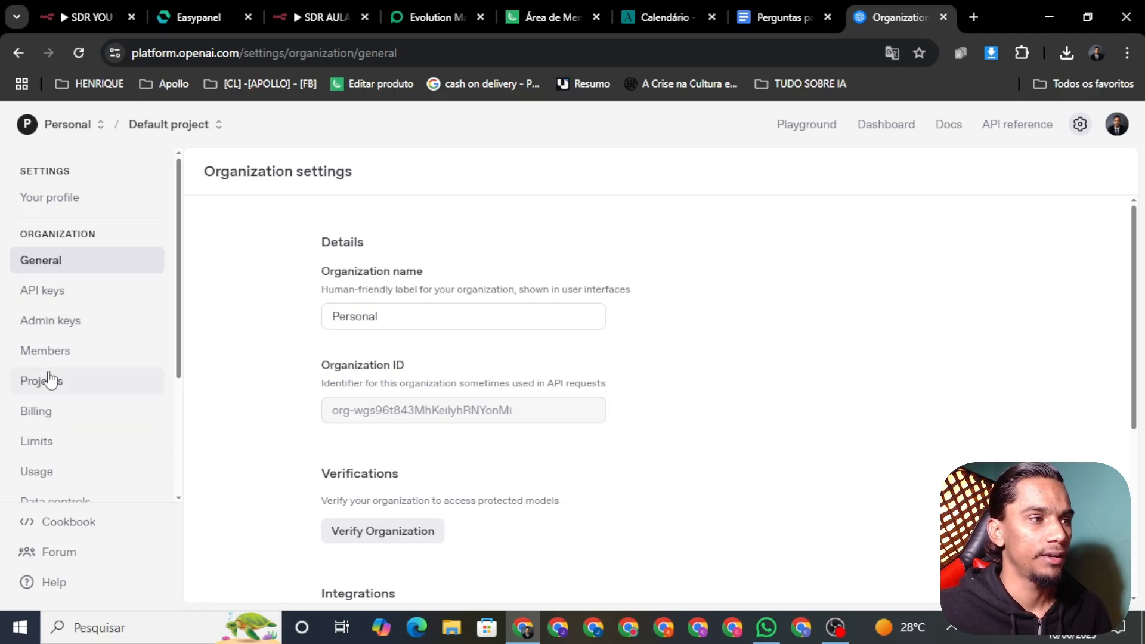
scroll(401, 402, "down", 3)
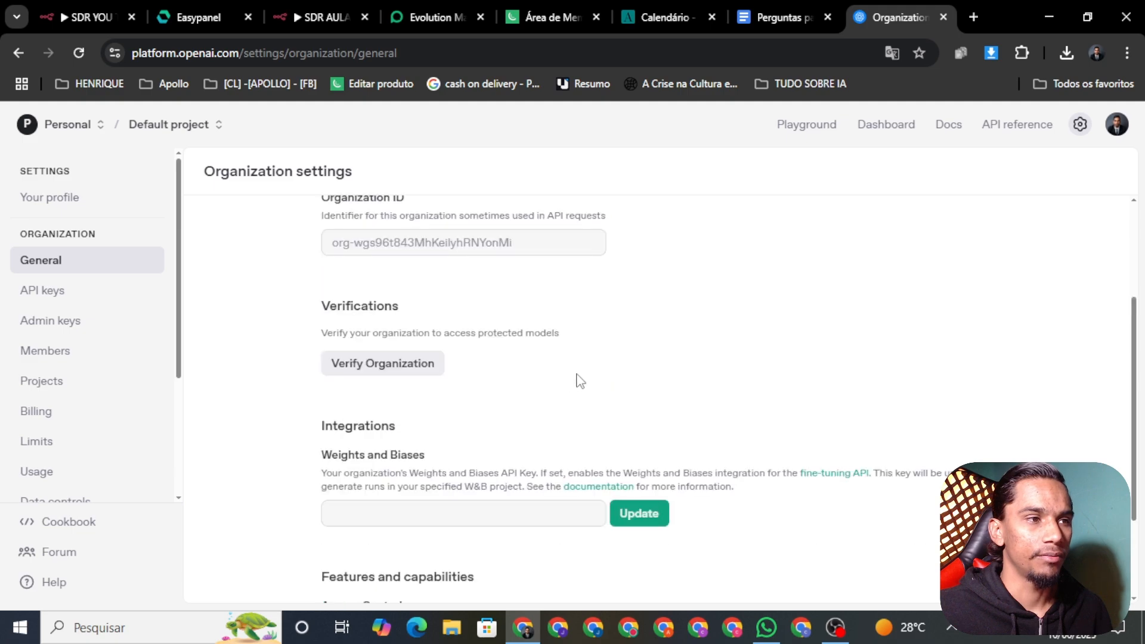
scroll(576, 376, "up", 1)
left_click(47, 415)
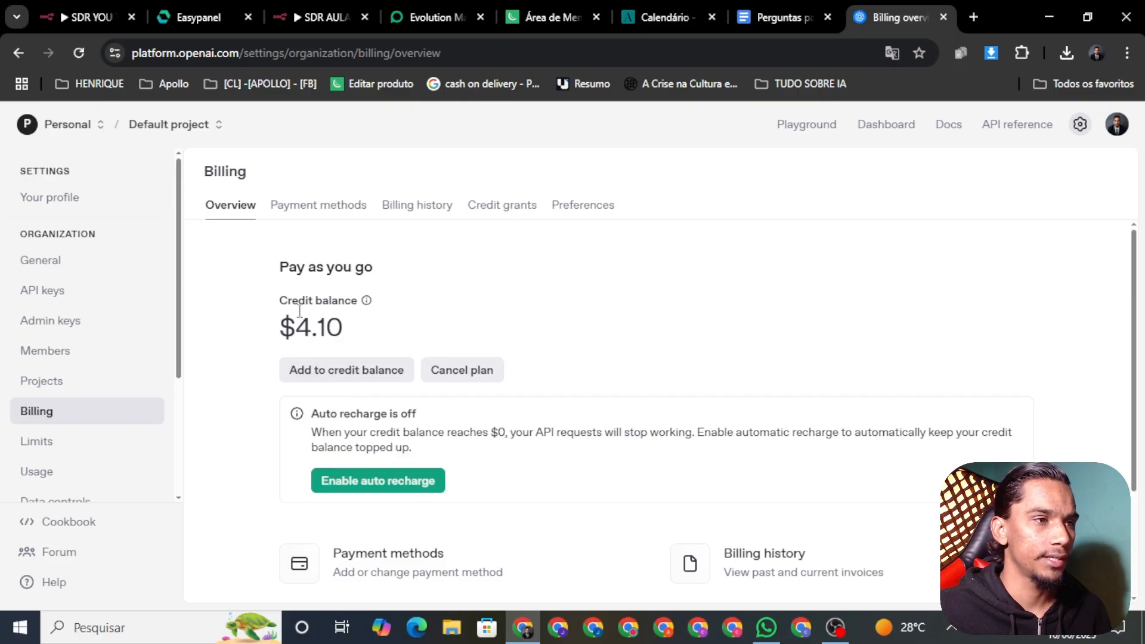
scroll(300, 310, "down", 1)
scroll(59, 394, "down", 3)
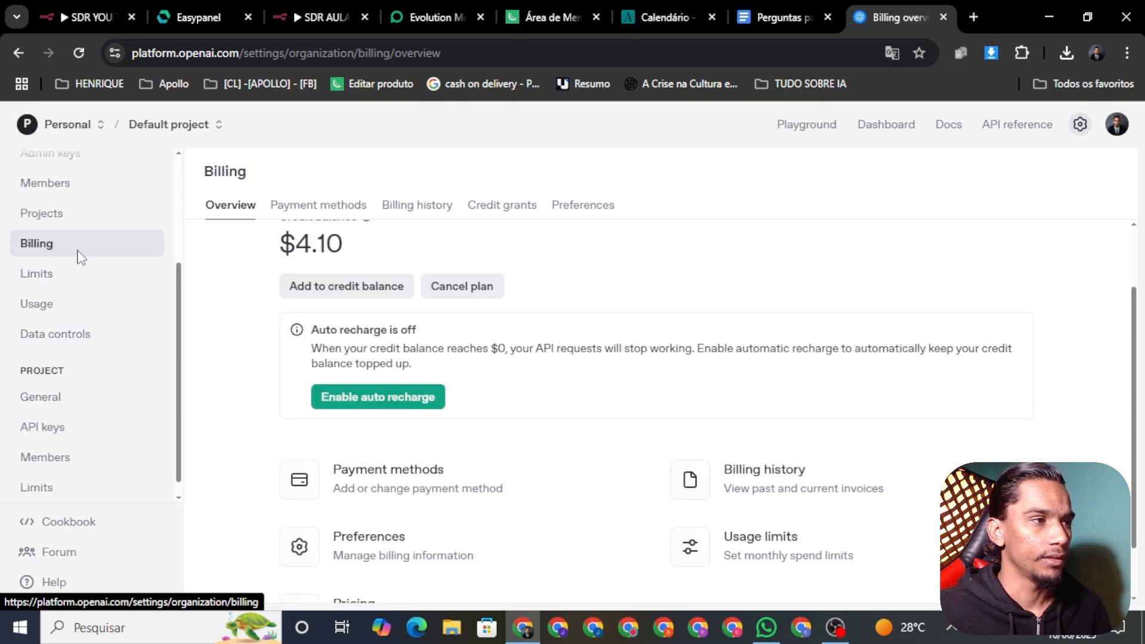
left_click(514, 208)
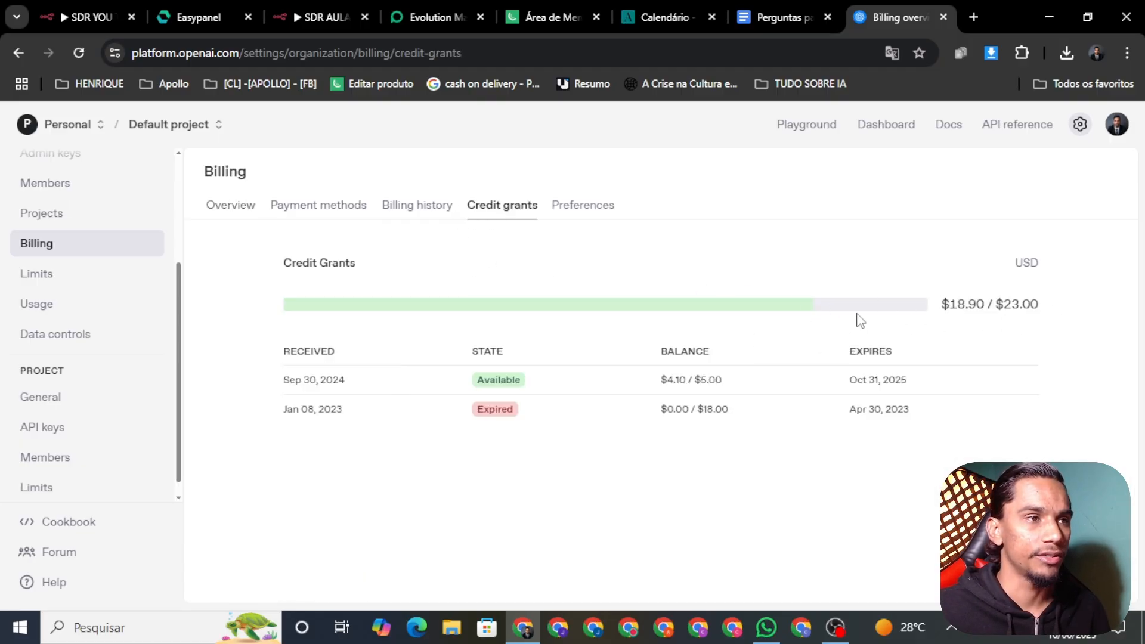
left_click(218, 210)
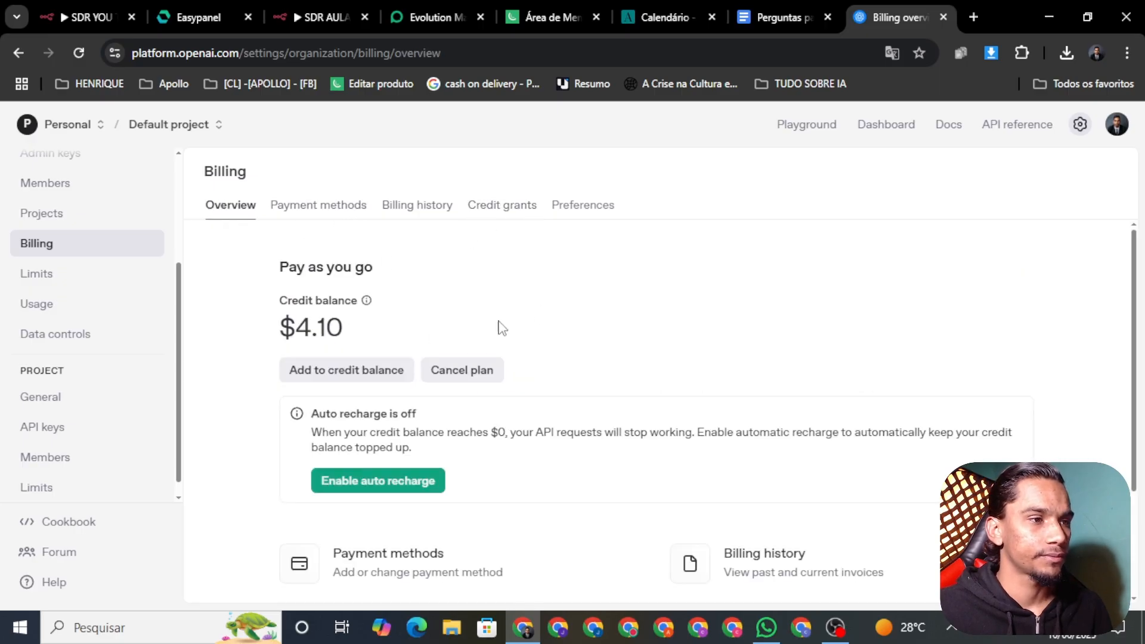
scroll(498, 325, "down", 1)
scroll(386, 320, "up", 1)
scroll(417, 358, "down", 2)
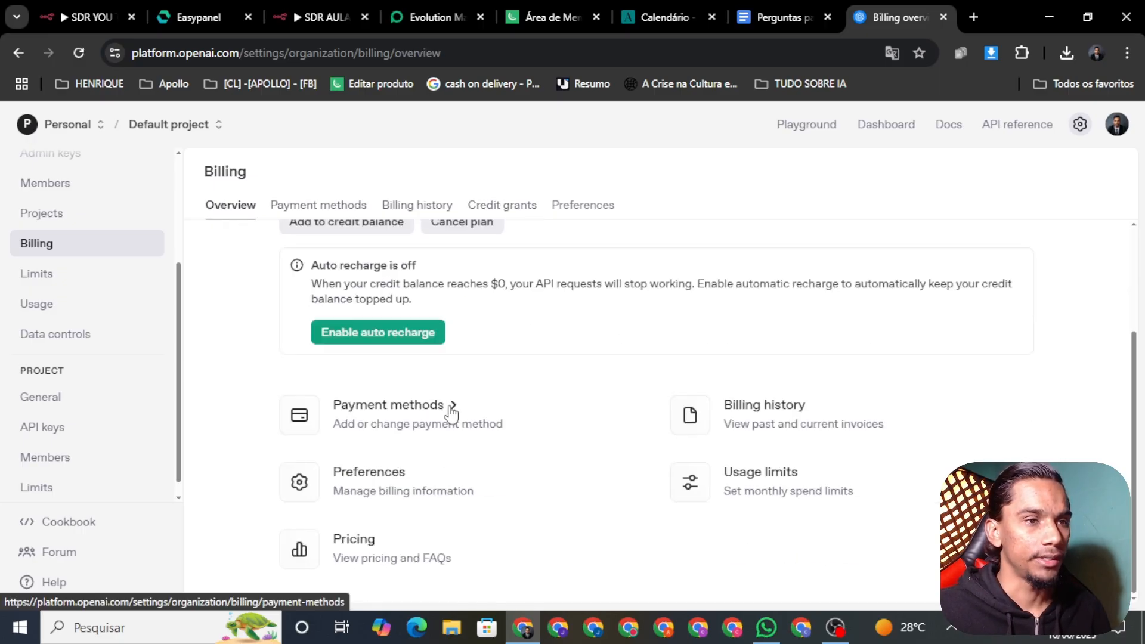
scroll(450, 403, "up", 2)
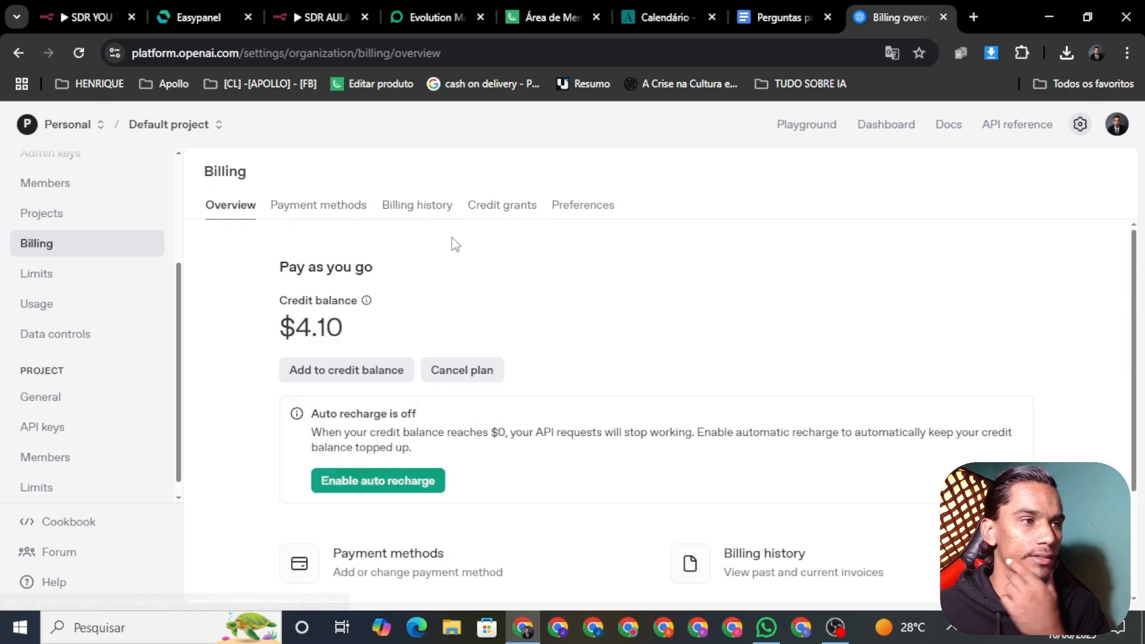
Revoke the old mamute API key
left_click(54, 438)
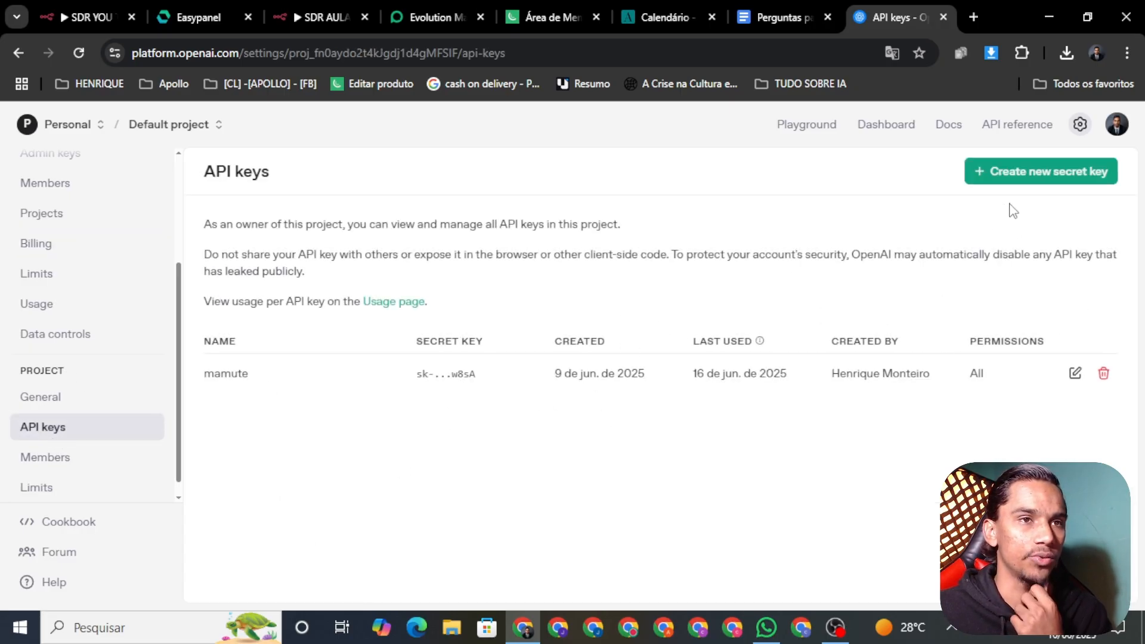
left_click(1103, 373)
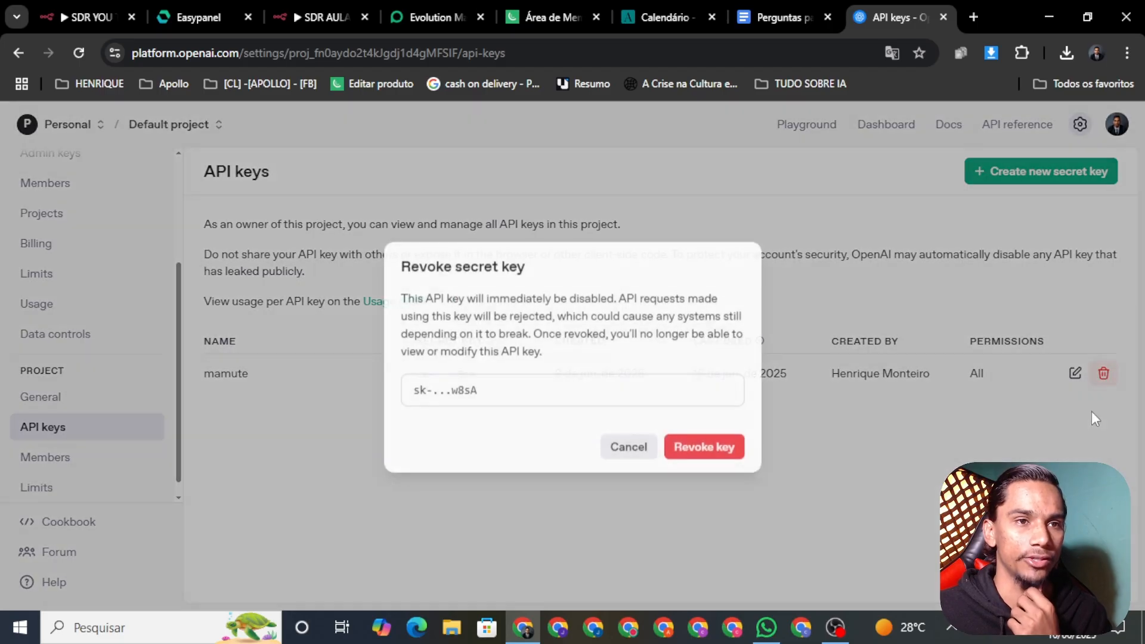
left_click(679, 454)
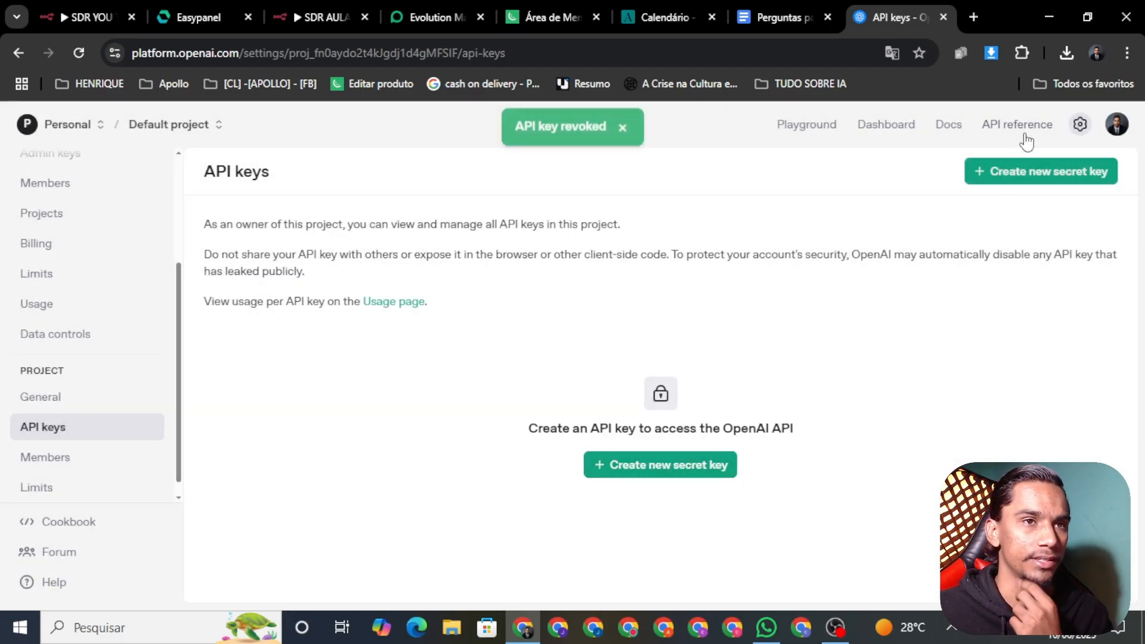
Create a secret key named AULA YOU TUBE and copy it
left_click(1049, 173)
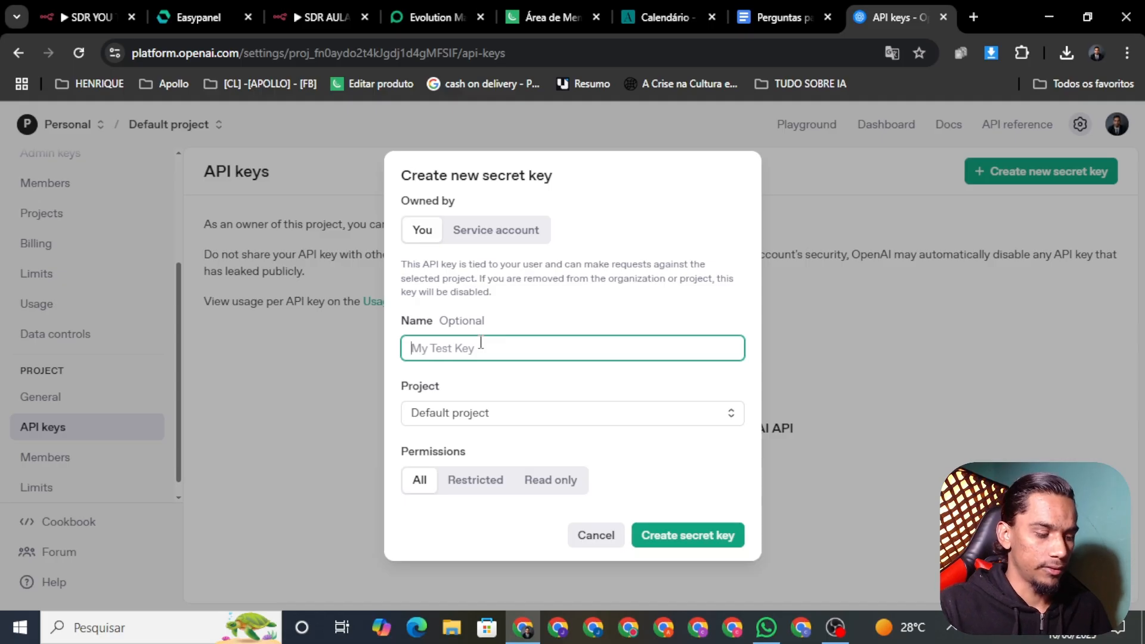
type("AULA YOU TUBE")
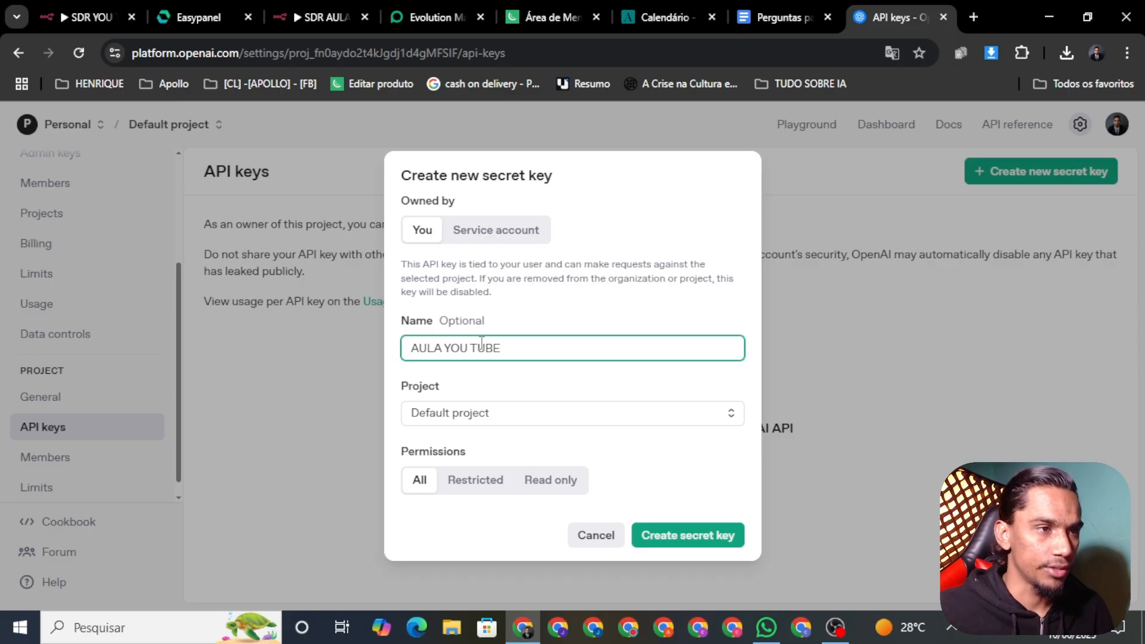
left_click(703, 533)
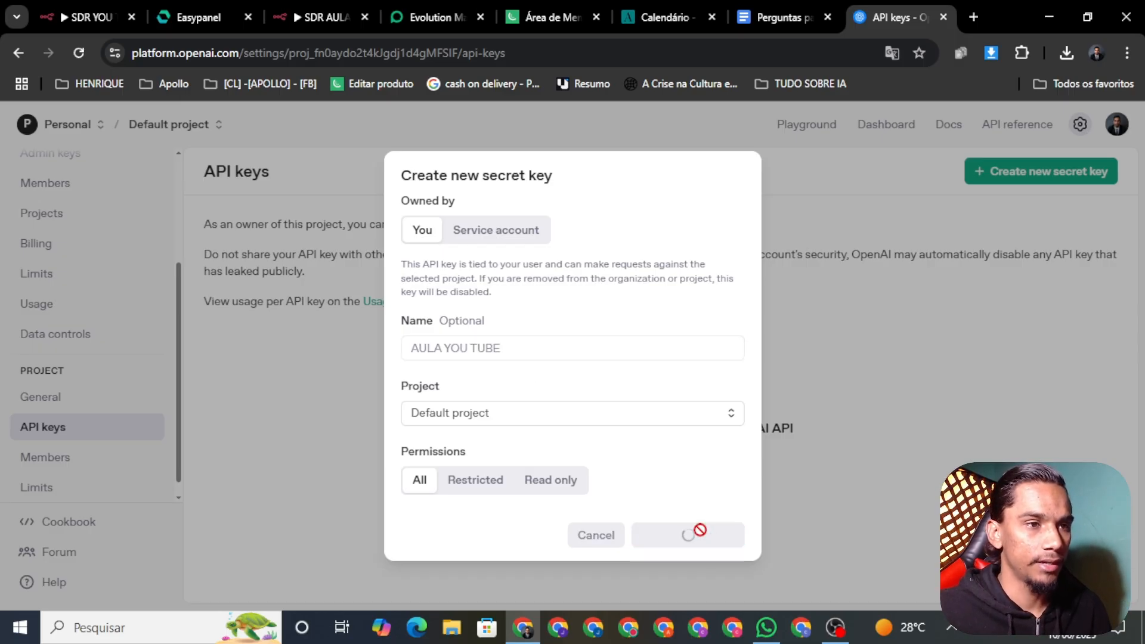
left_click(715, 372)
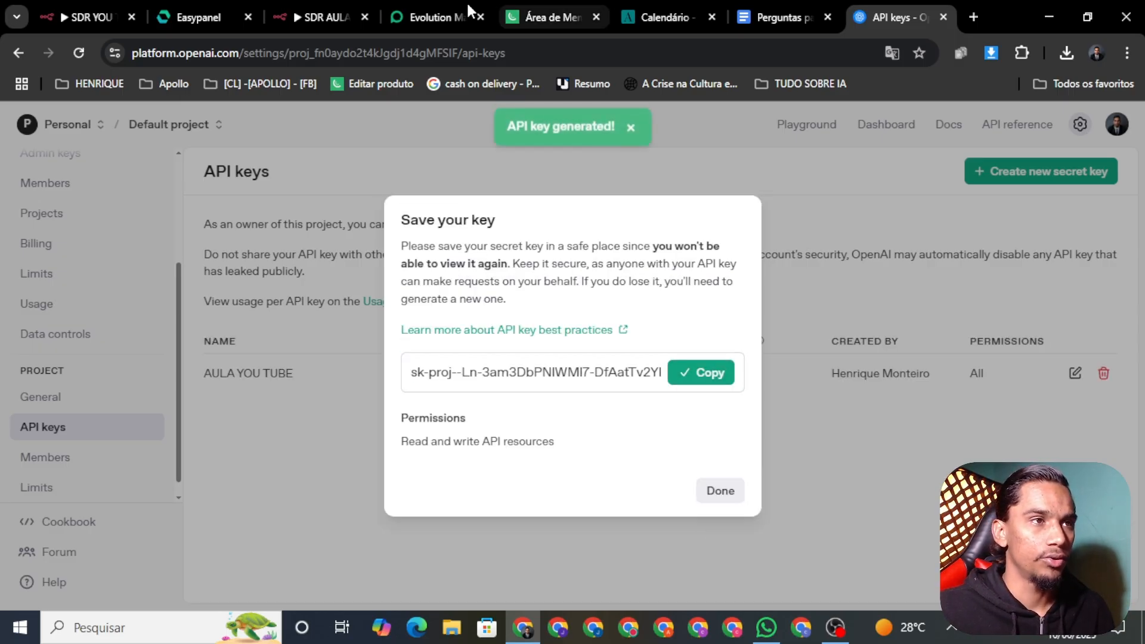
left_click(322, 17)
Give the Transcribe a Recording node a new OpenAi account credential with the pasted API key, tested successfully
right_click(729, 385)
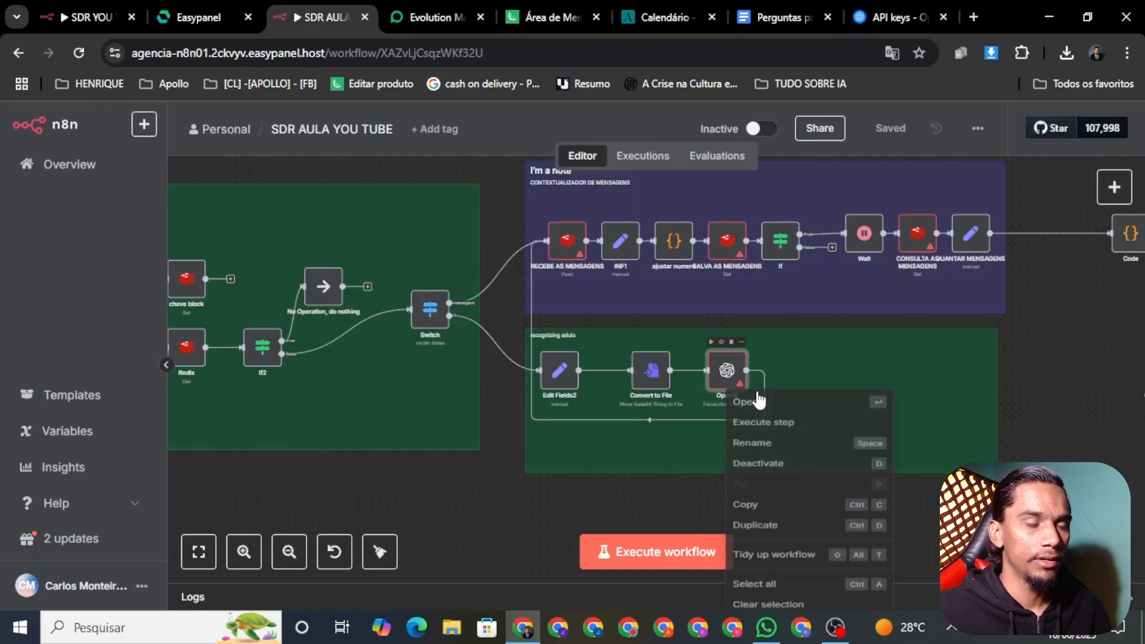
left_click(775, 406)
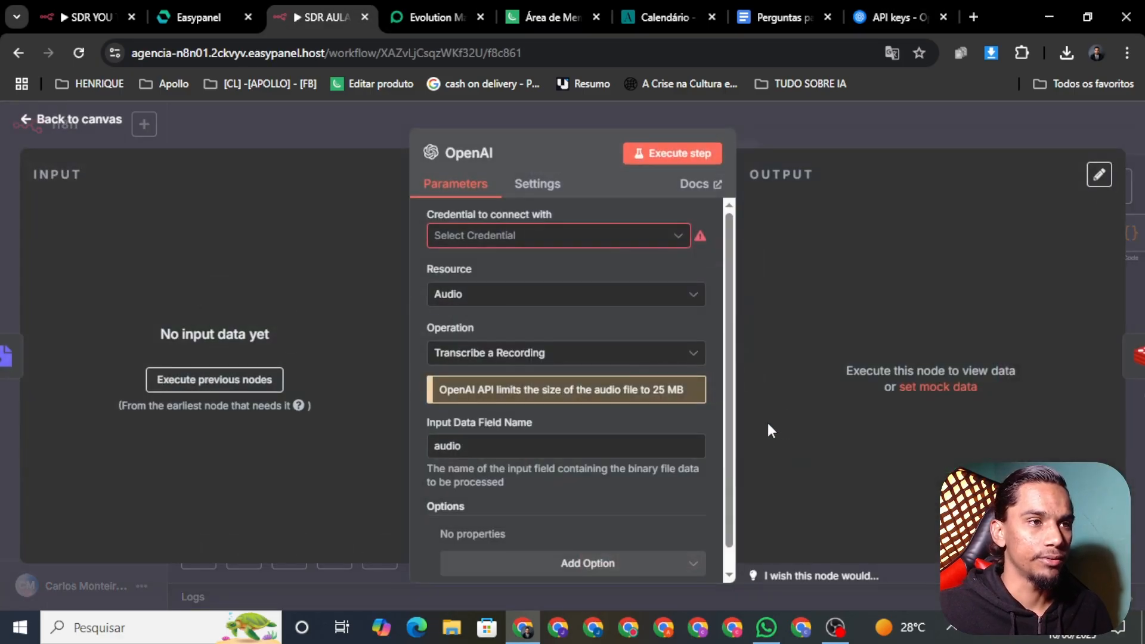
left_click(467, 237)
left_click(477, 273)
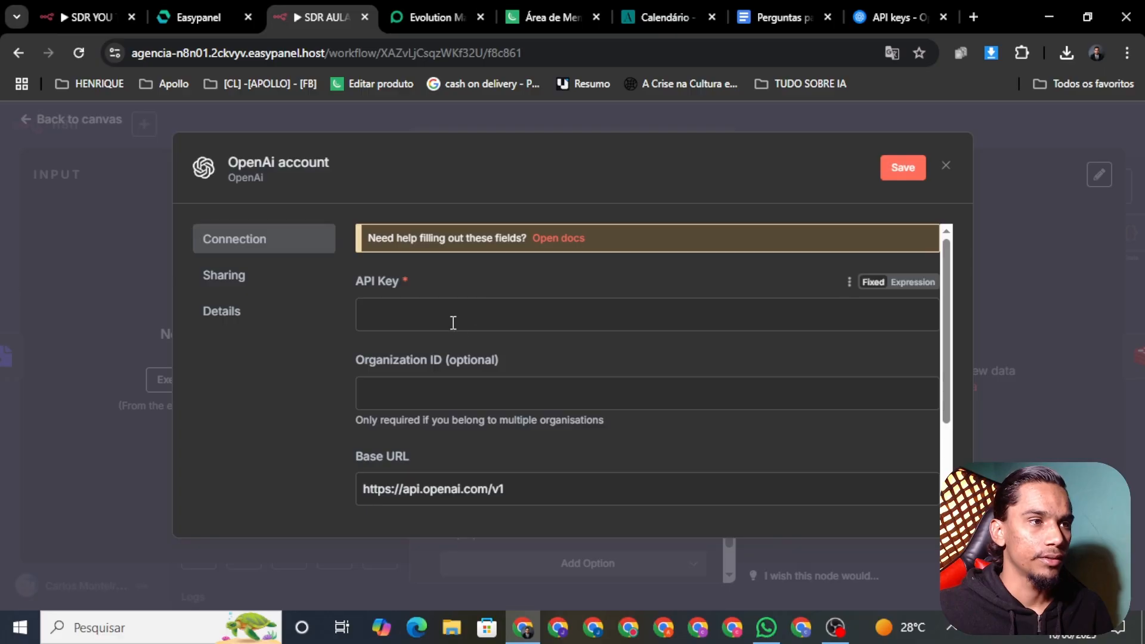
key("ctrl+v")
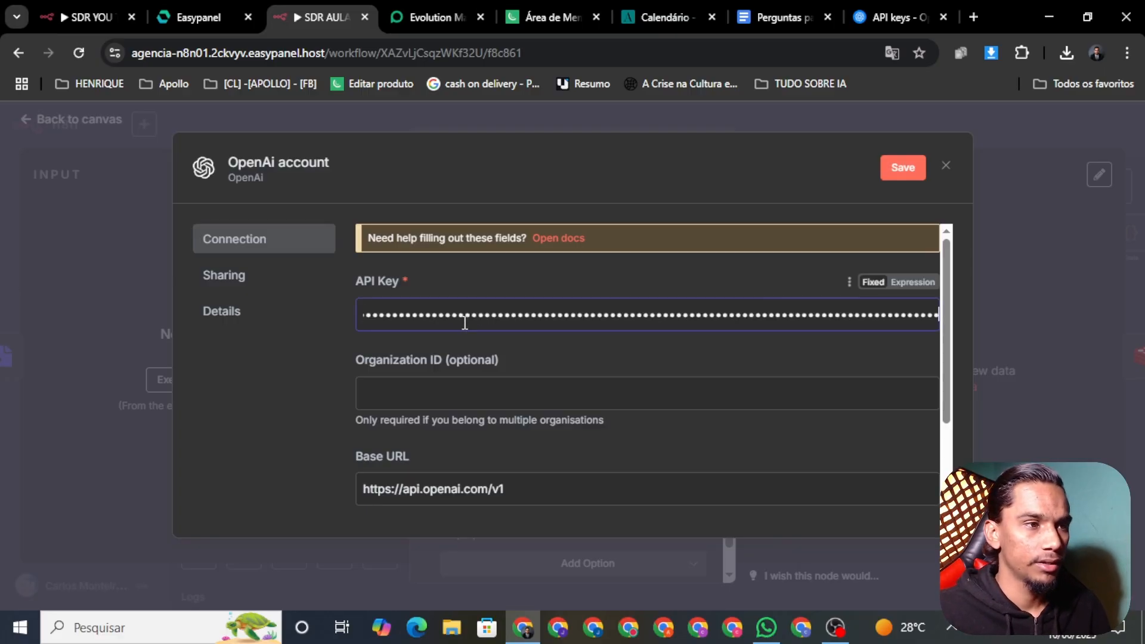
scroll(566, 477, "down", 3)
scroll(519, 394, "up", 3)
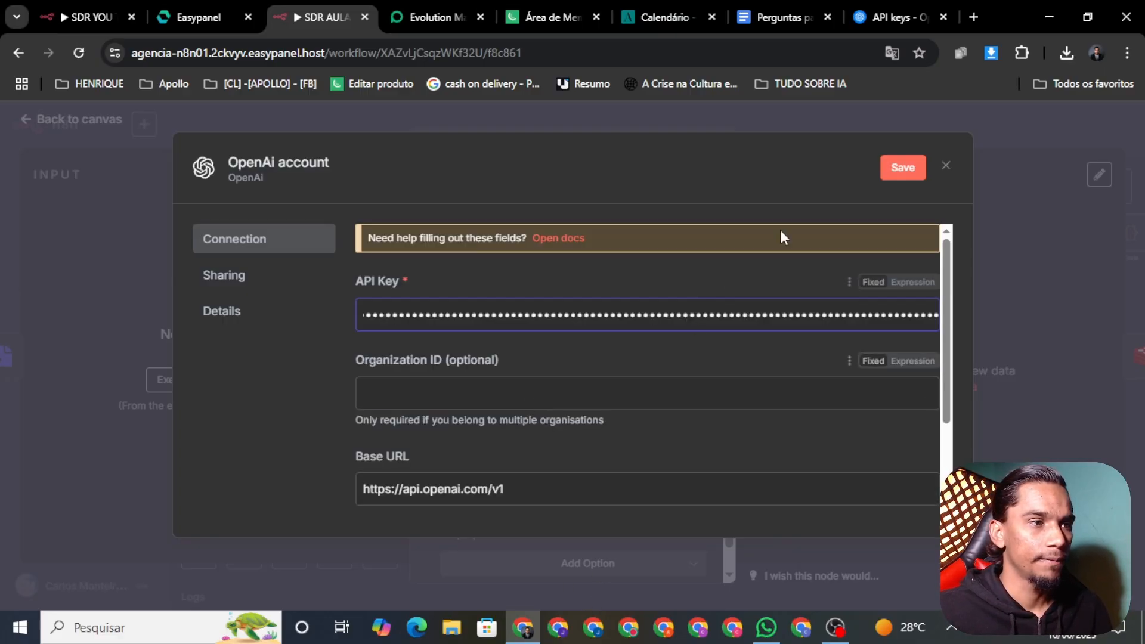
left_click(903, 169)
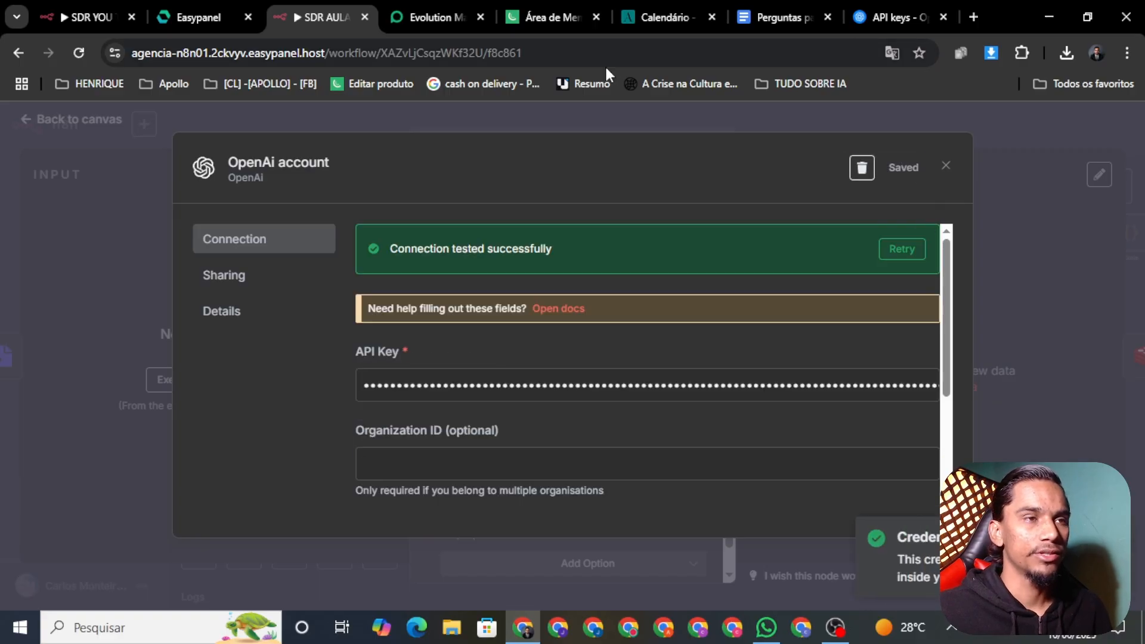
left_click(421, 118)
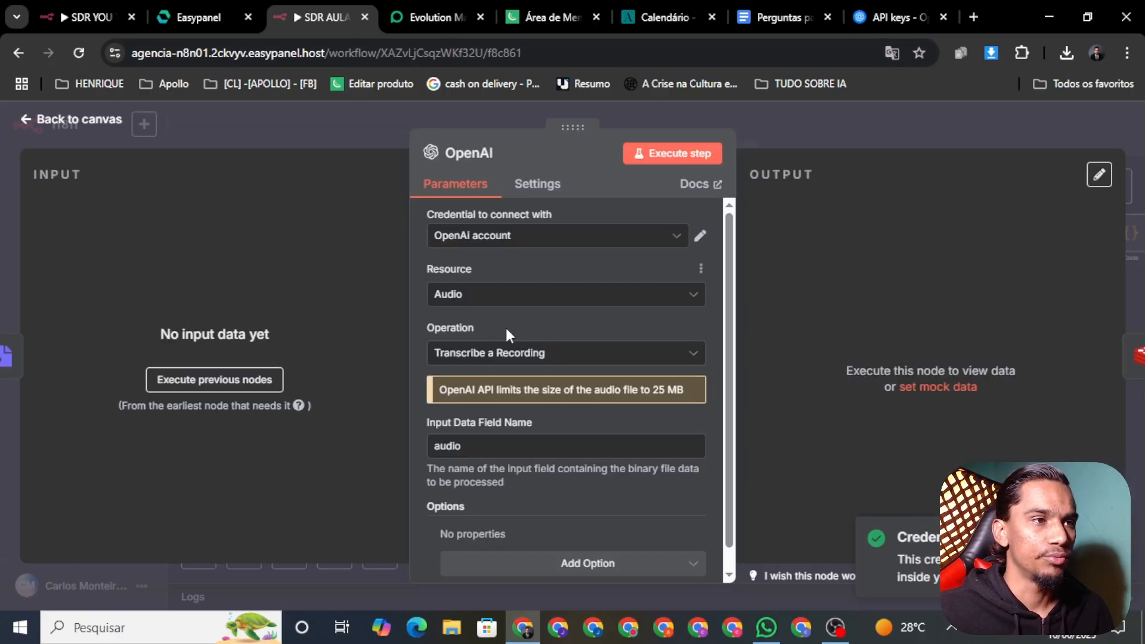
scroll(513, 432, "down", 1)
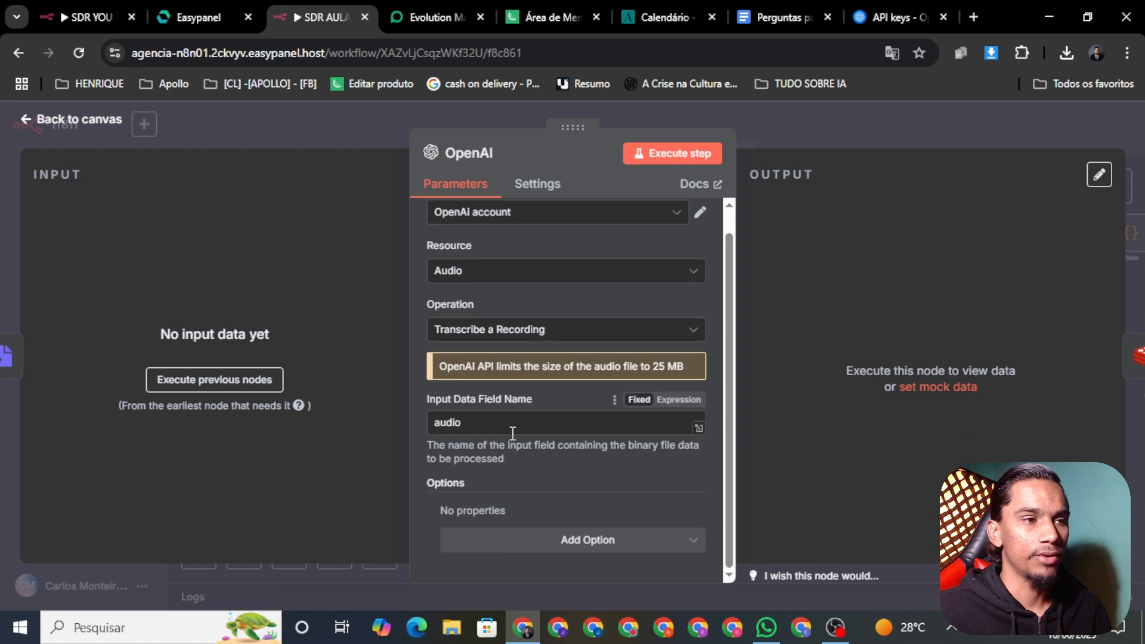
scroll(512, 432, "up", 1)
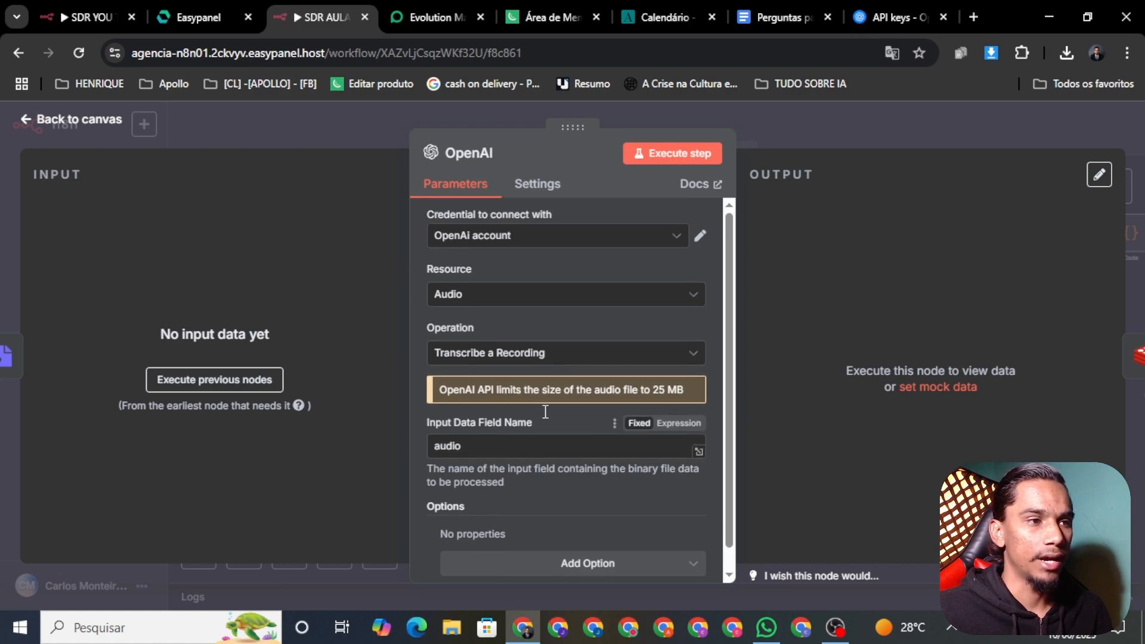
left_click(51, 122)
Check the credentials of the RECEBE, SALVA and CONSULTA AS MENSAGENS Redis nodes
scroll(811, 549, "up", 3)
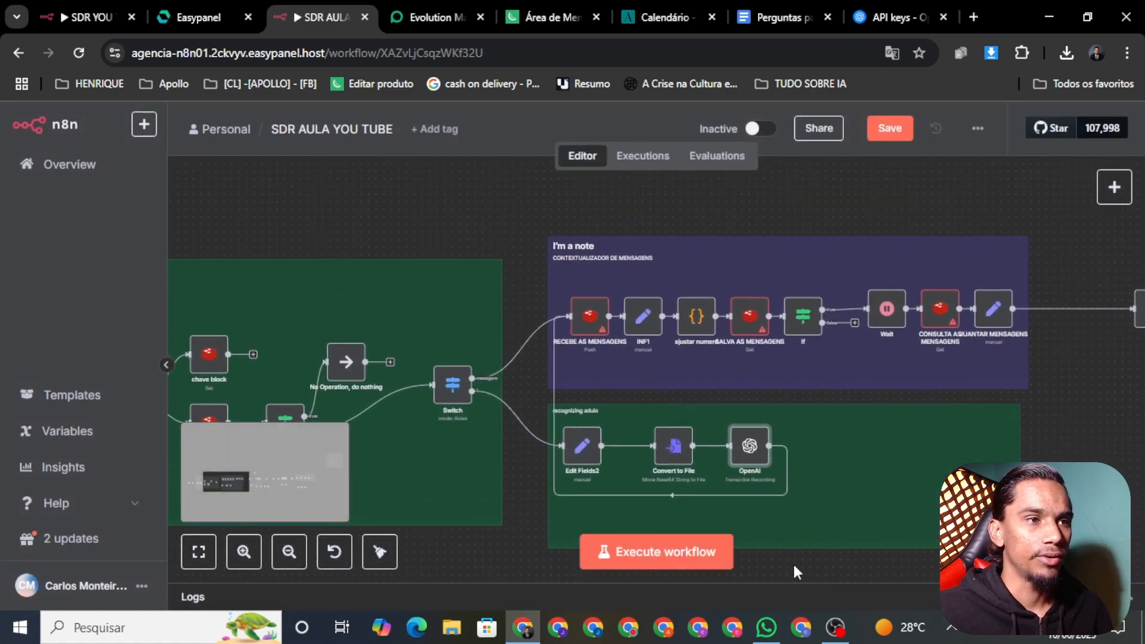
right_click(590, 327)
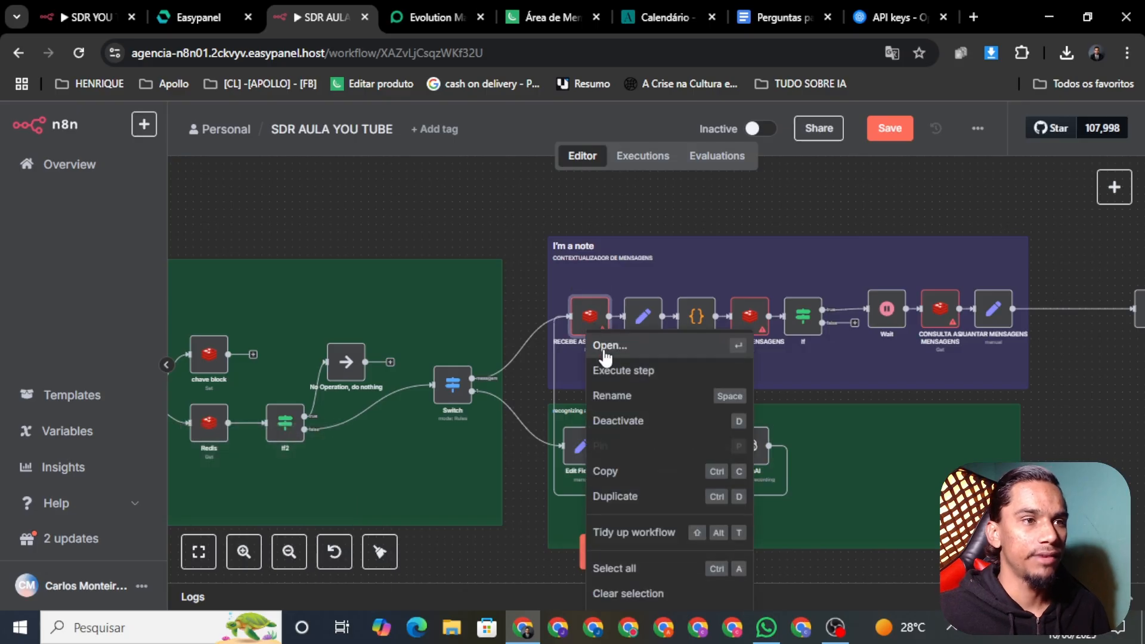
left_click(604, 348)
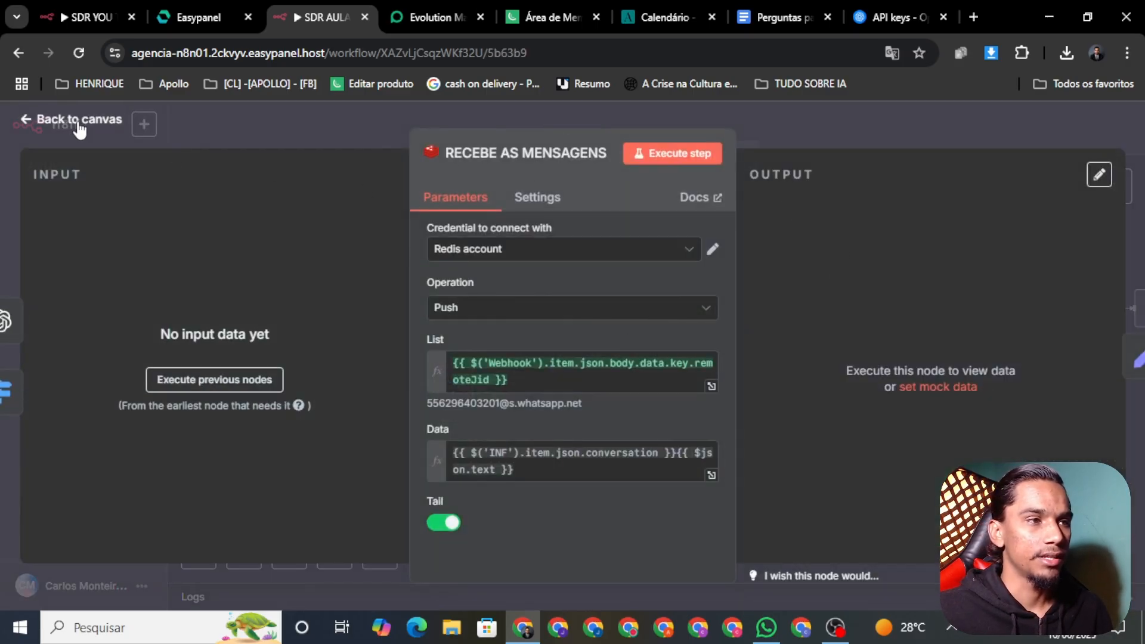
left_click(63, 123)
right_click(758, 329)
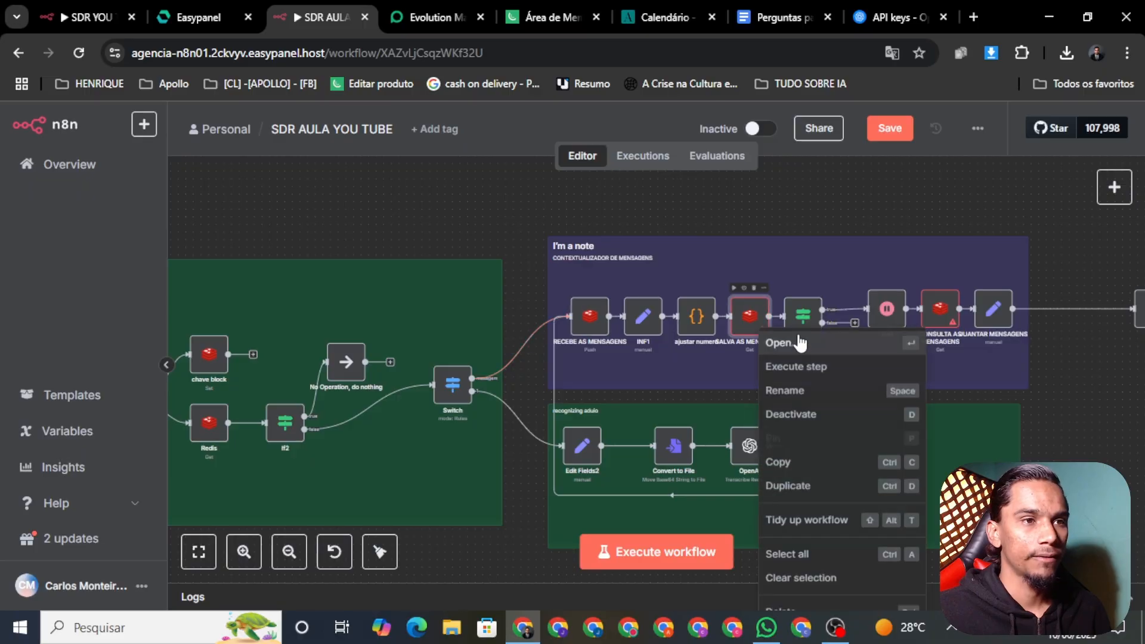
left_click(821, 352)
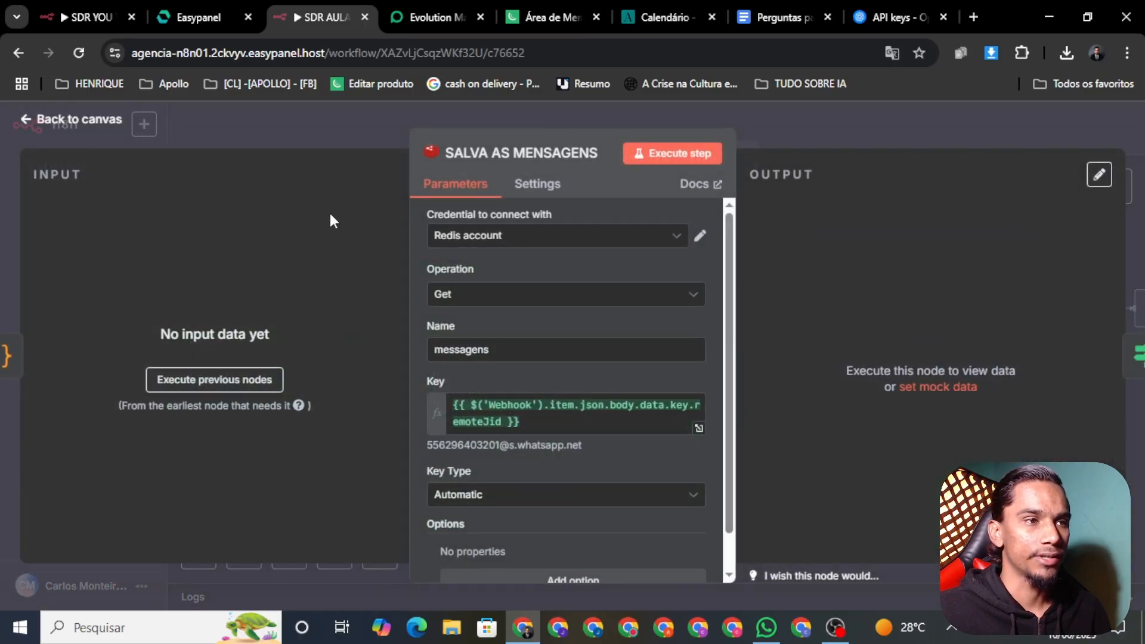
left_click(63, 121)
scroll(765, 335, "right", 5)
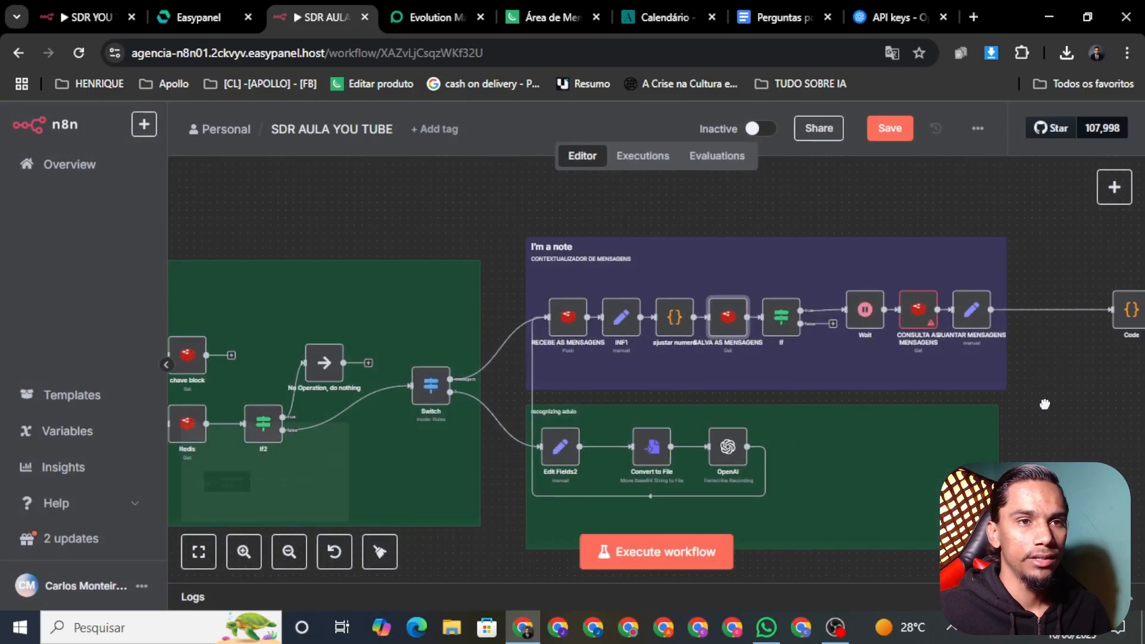
right_click(745, 325)
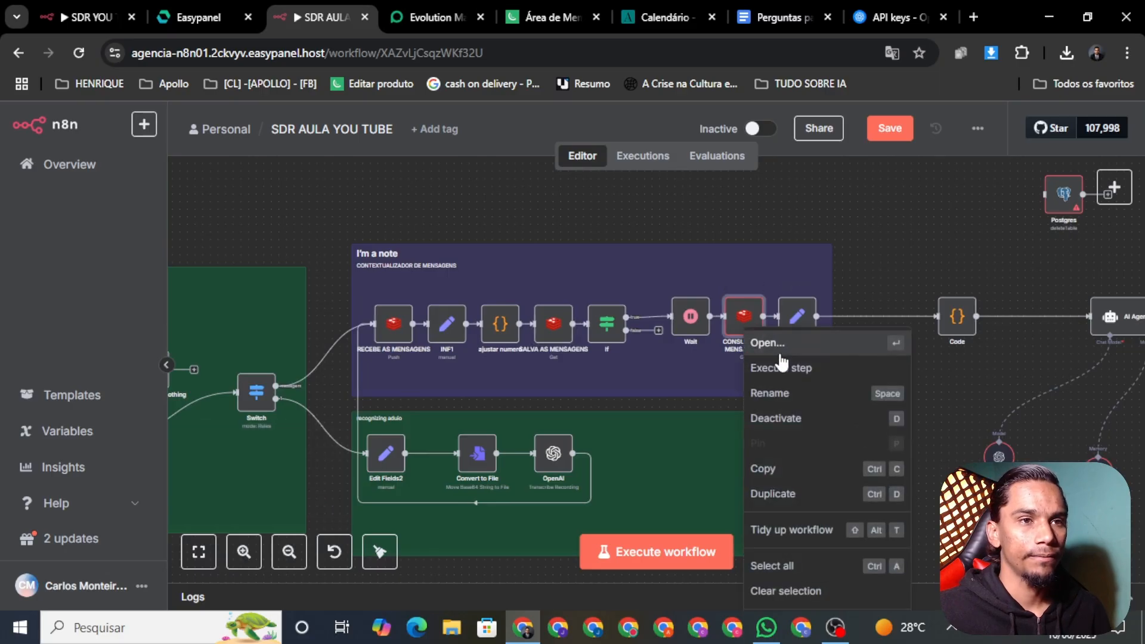
left_click(775, 345)
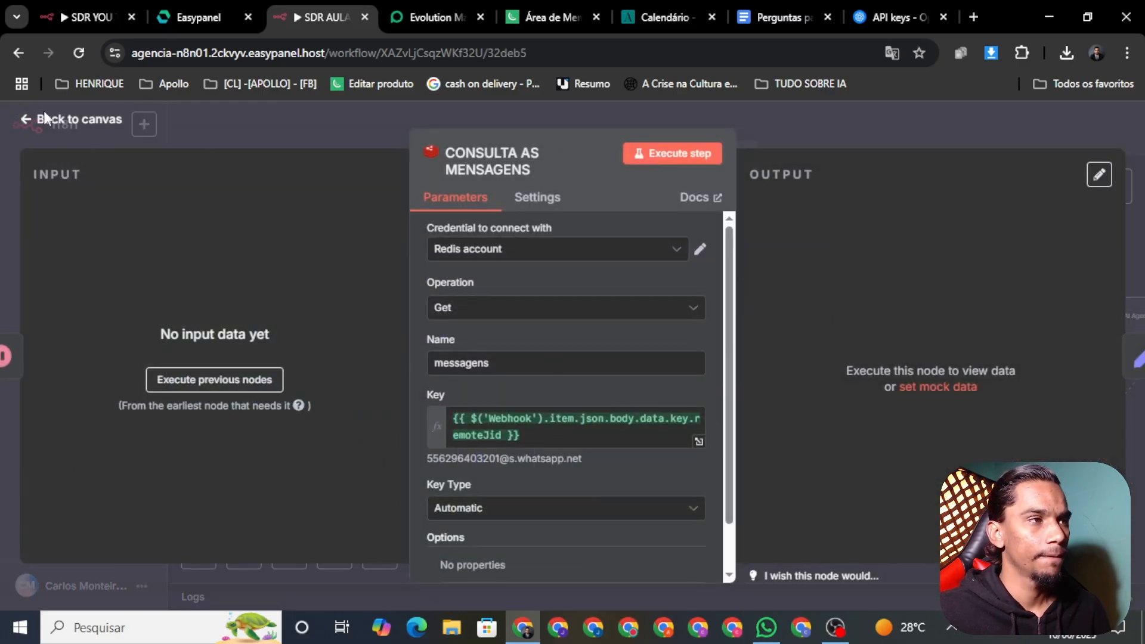
left_click(22, 121)
Open the Postgres truncate node, which has no credential, then switch to Easypanel
scroll(690, 246, "right", 5)
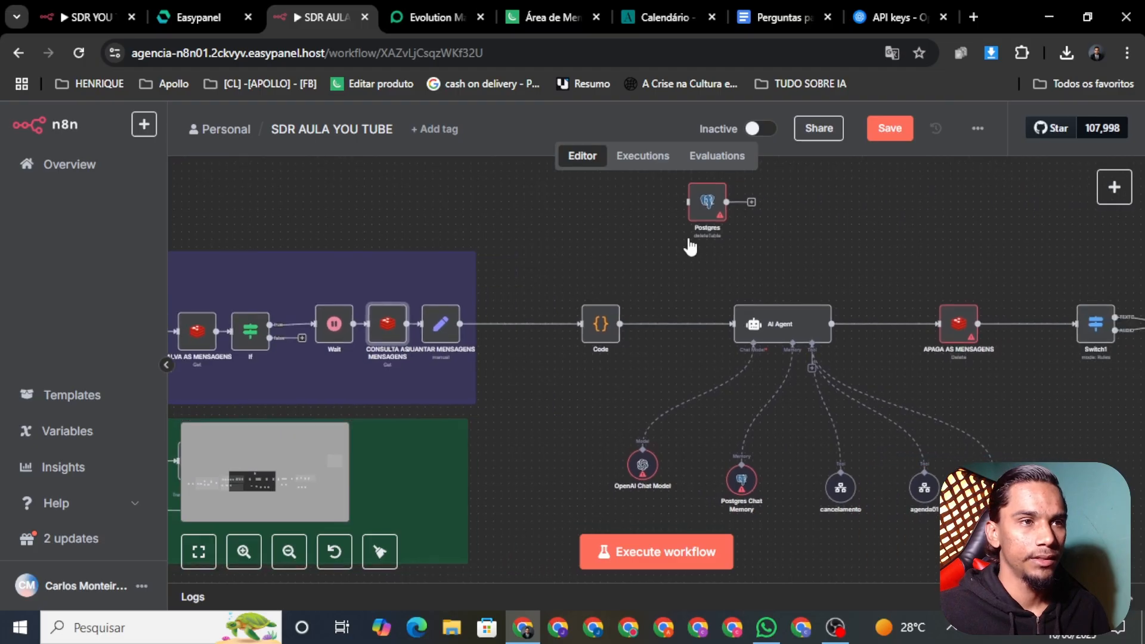
right_click(704, 213)
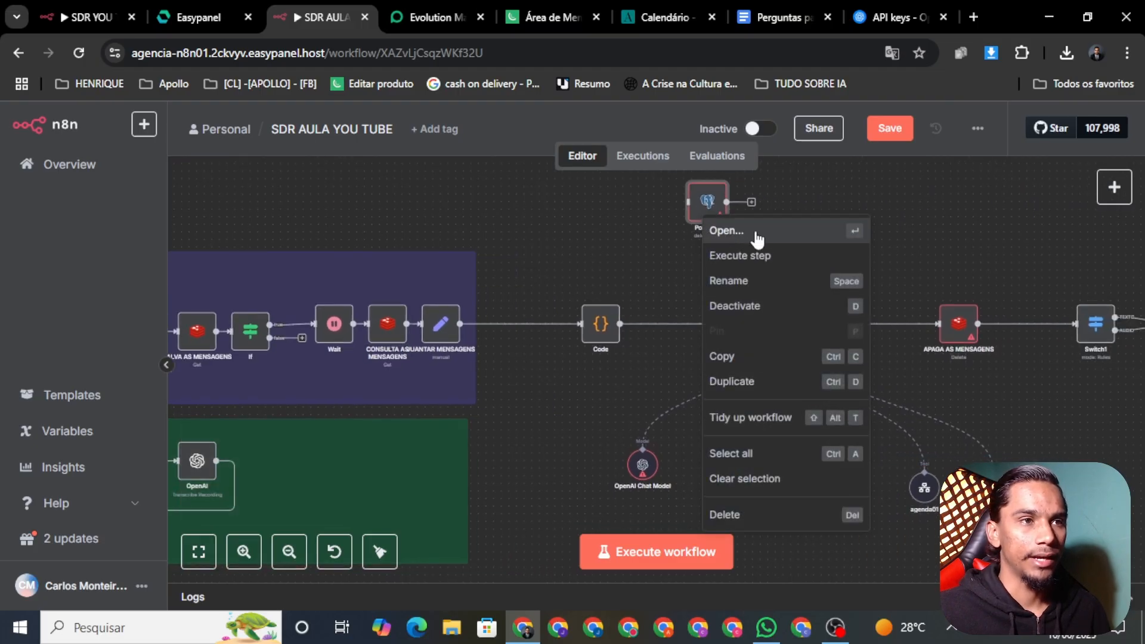
left_click(756, 234)
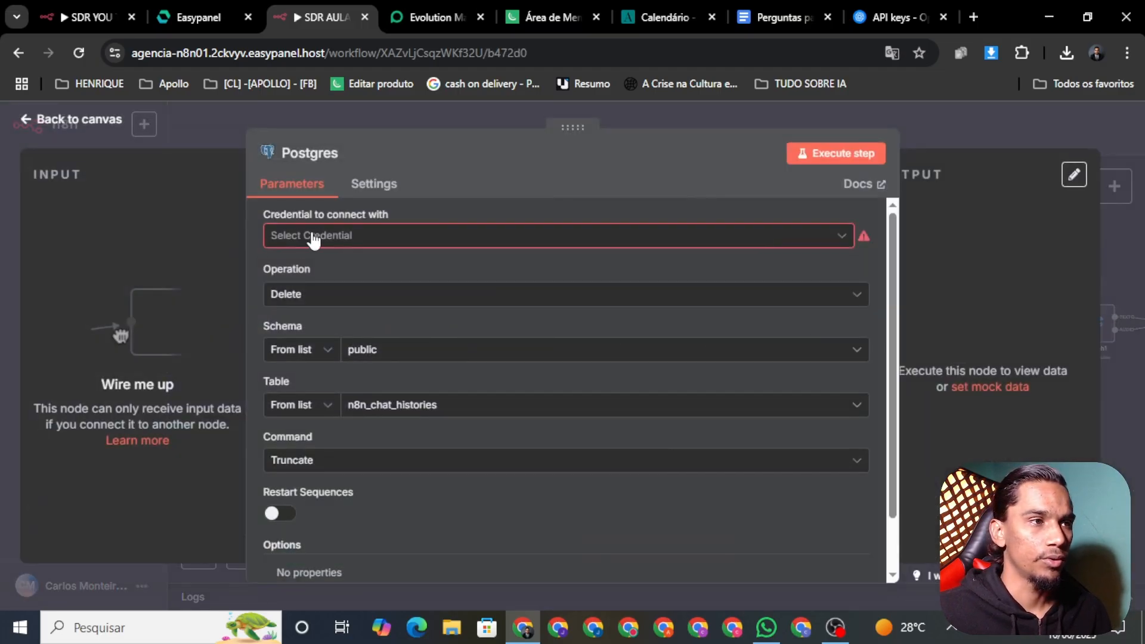
left_click(199, 17)
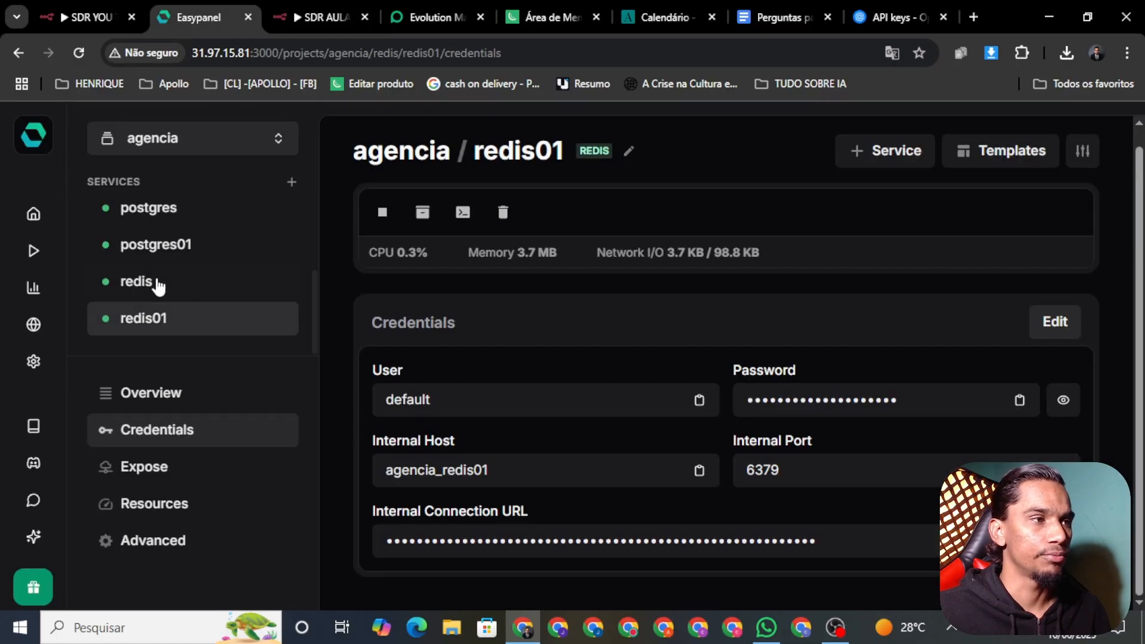
View the postgres01 credentials: database agencia, host agencia_postgres01, port 5432
left_click(140, 257)
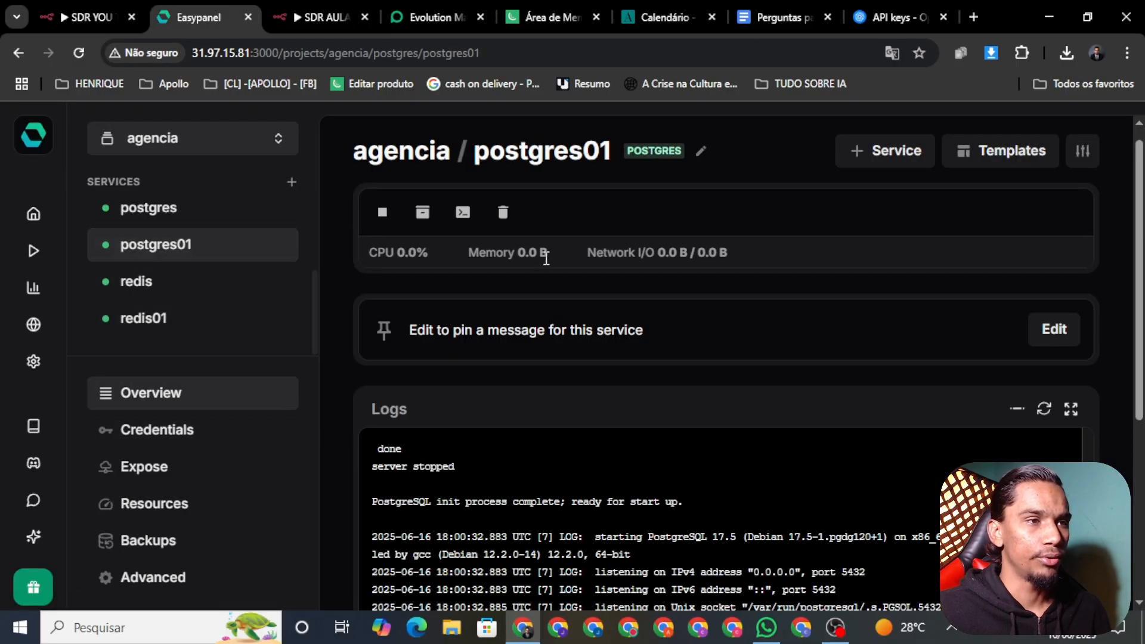
left_click(153, 432)
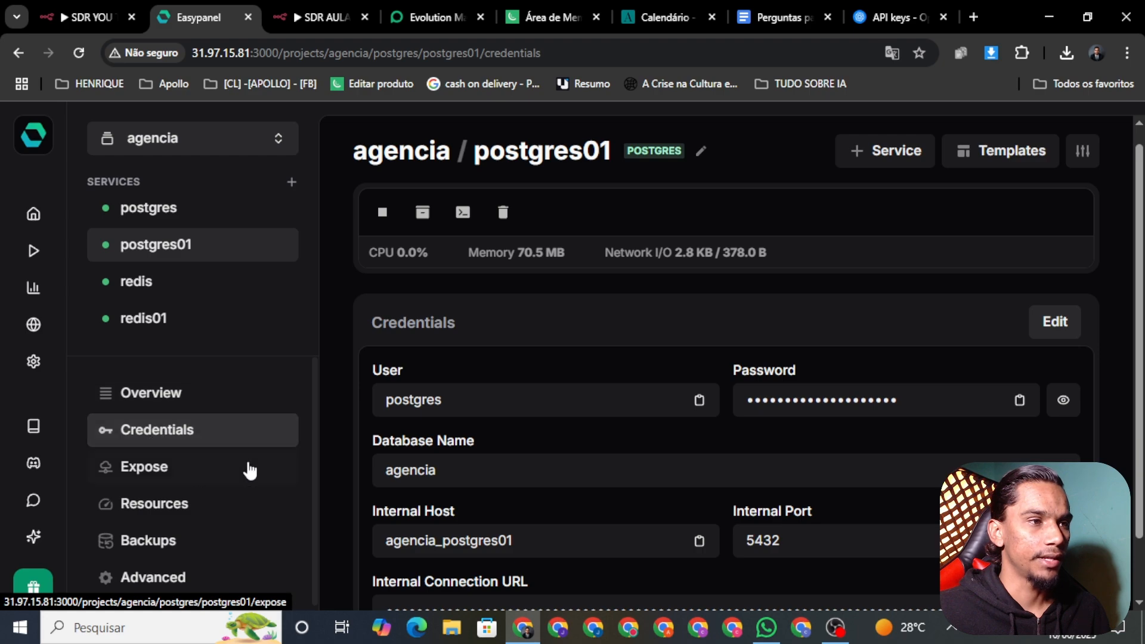
scroll(644, 334, "down", 1)
Open Redis Commander for the redis service and browse the evolution_v2 groups and instance keys
left_click(156, 297)
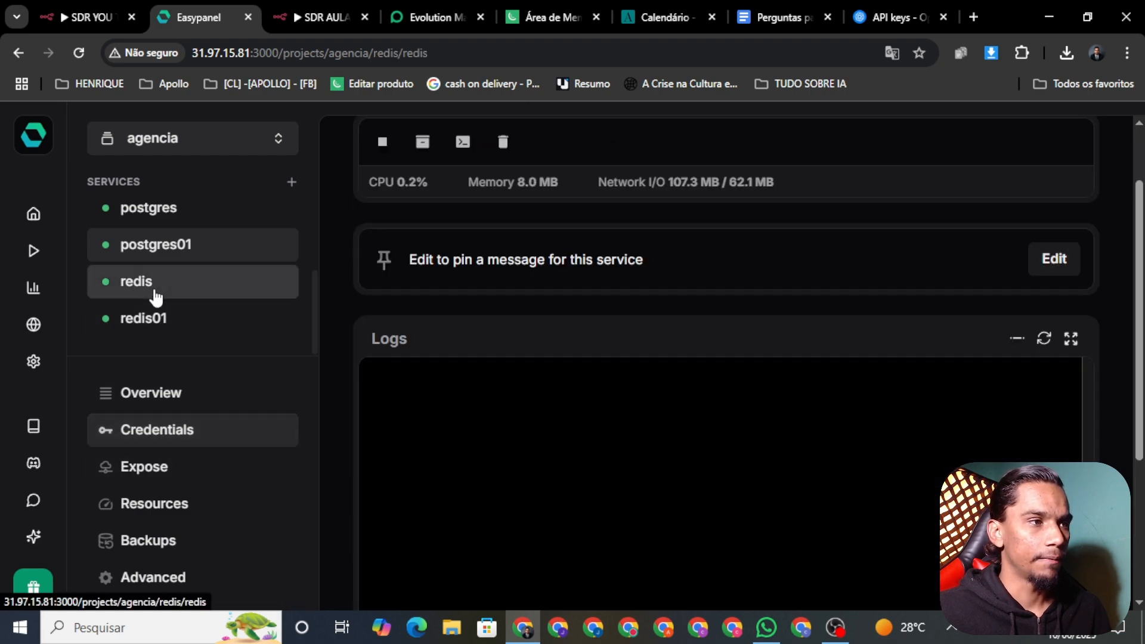
scroll(354, 402, "down", 2)
left_click(483, 541)
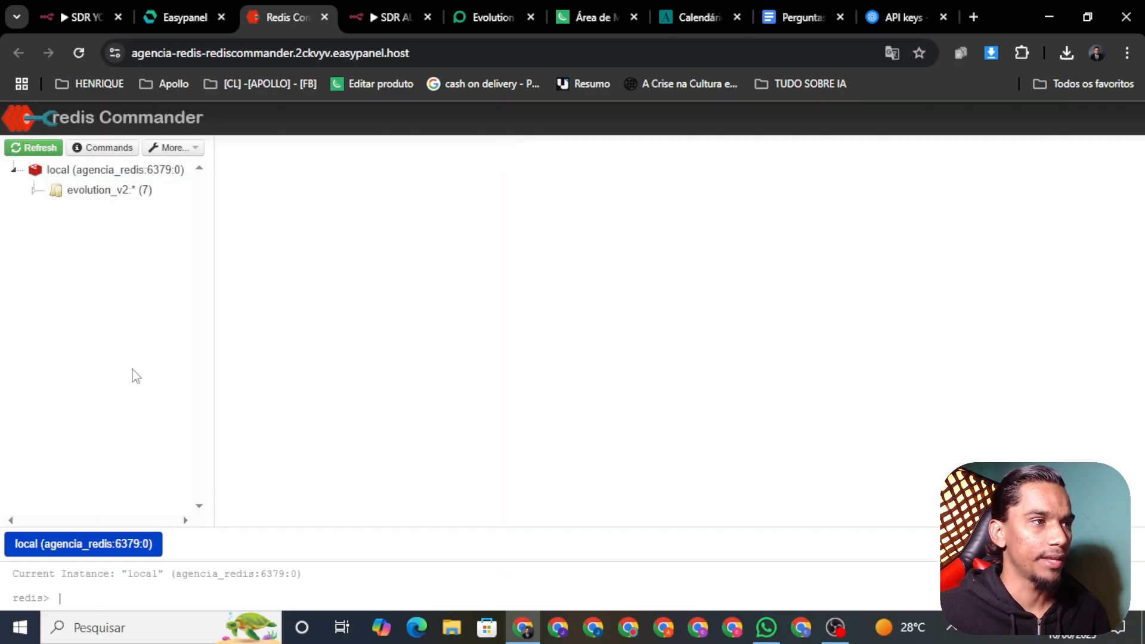
left_click(84, 191)
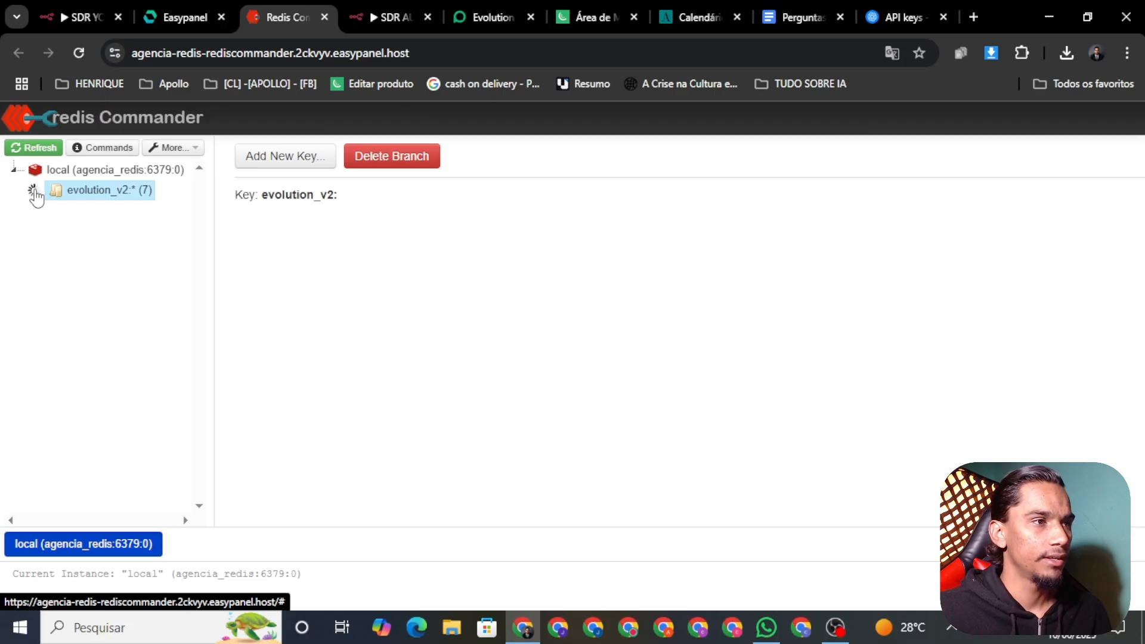
left_click(90, 214)
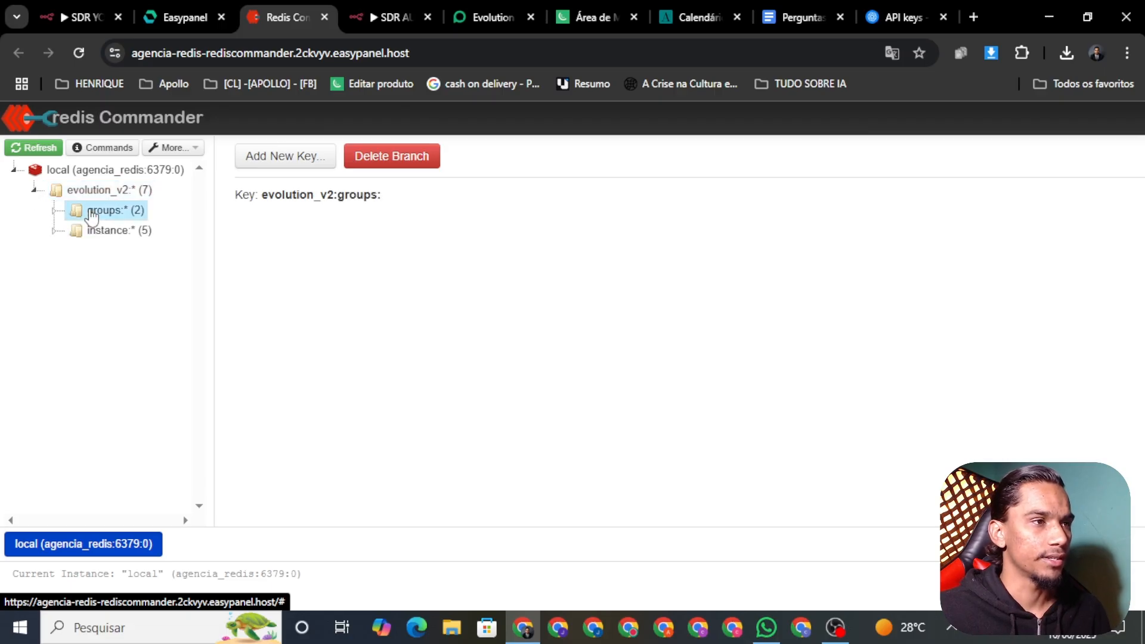
left_click(131, 237)
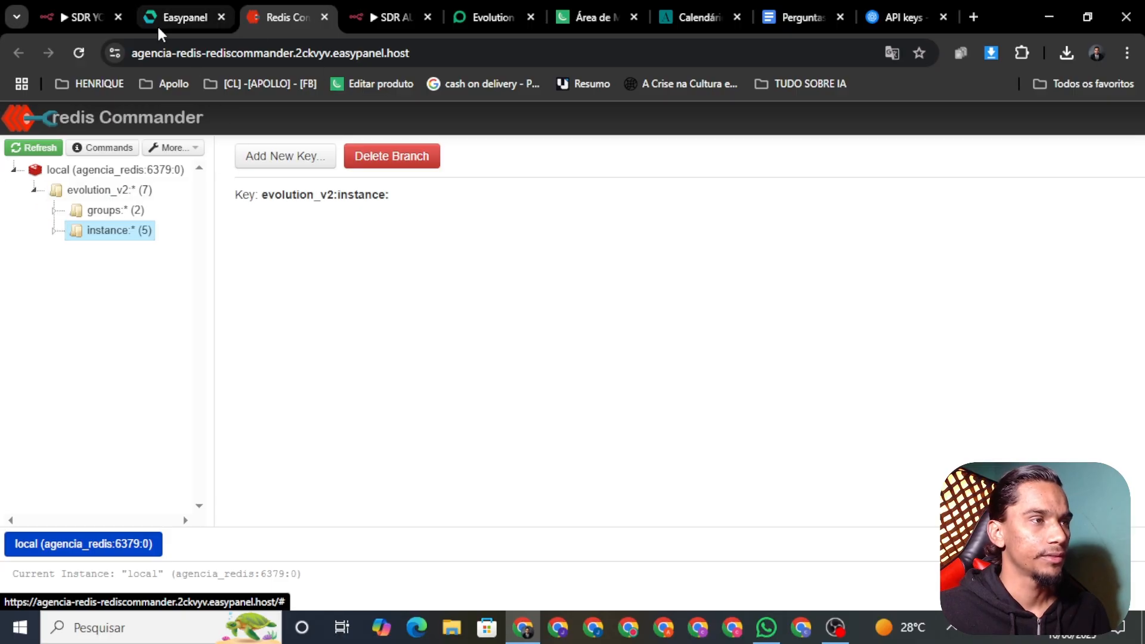
Return to the postgres01 credentials page, then go back to n8n's Postgres node
left_click(178, 17)
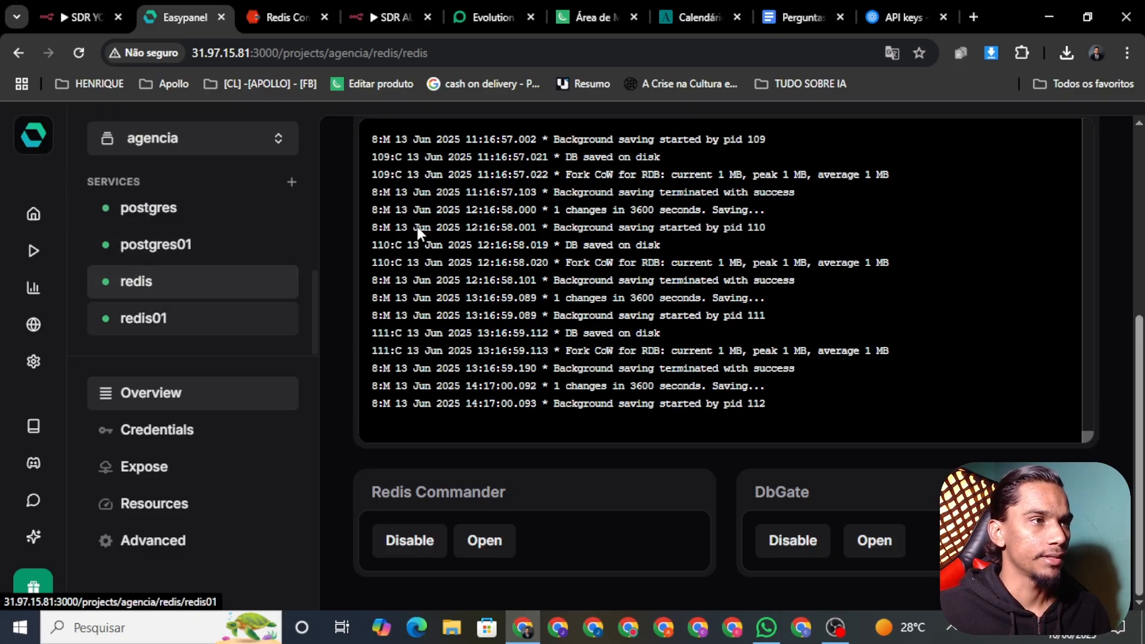
left_click(280, 16)
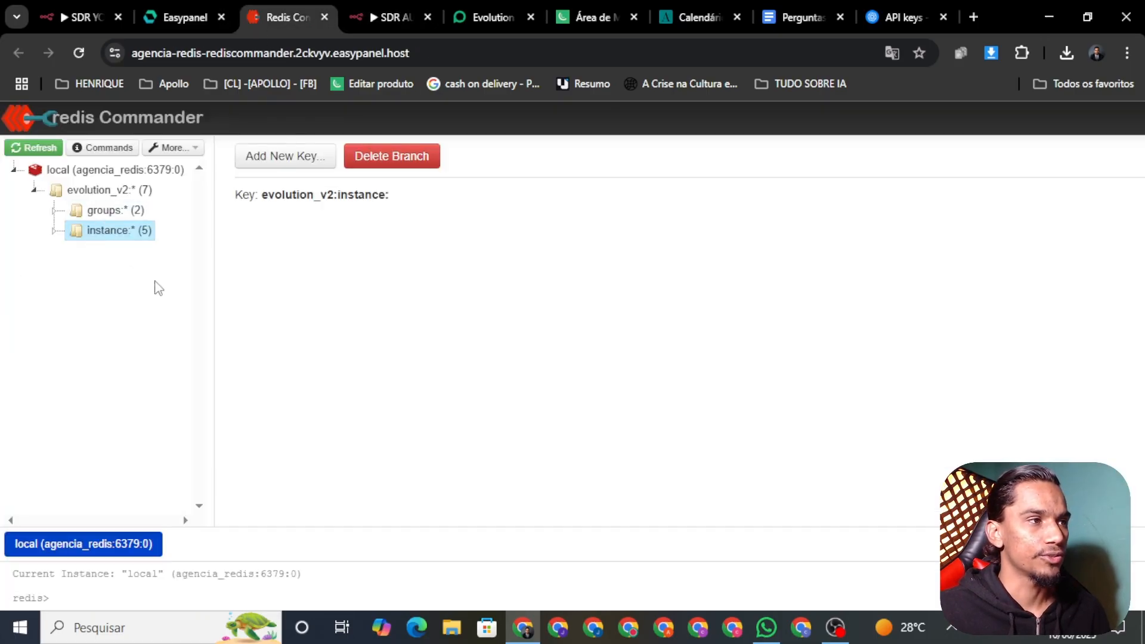
left_click(178, 16)
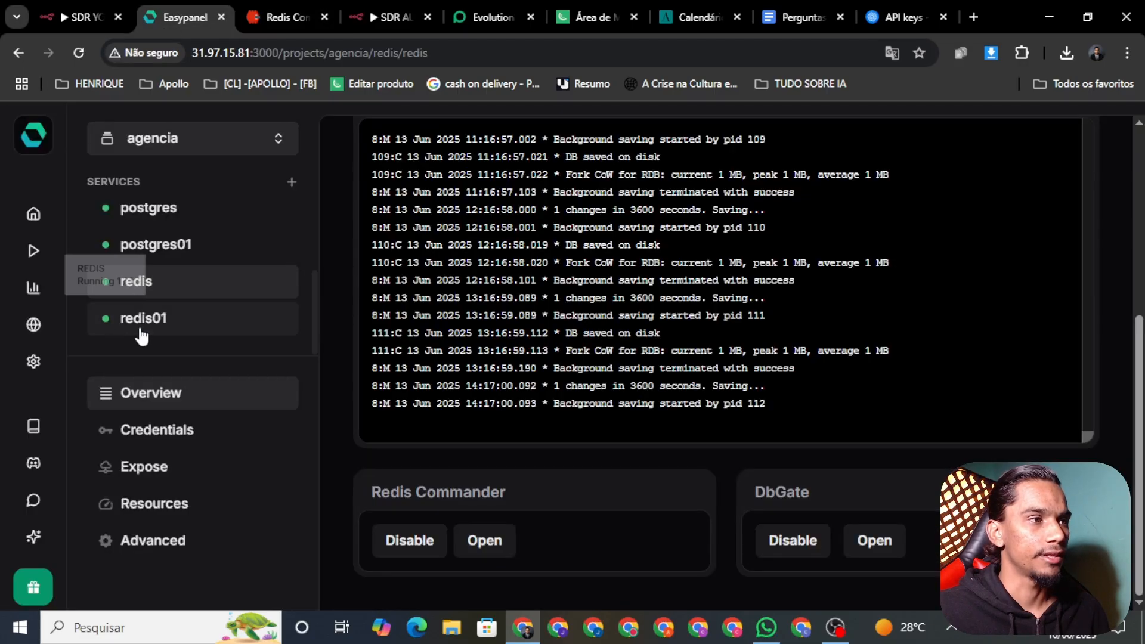
left_click(122, 256)
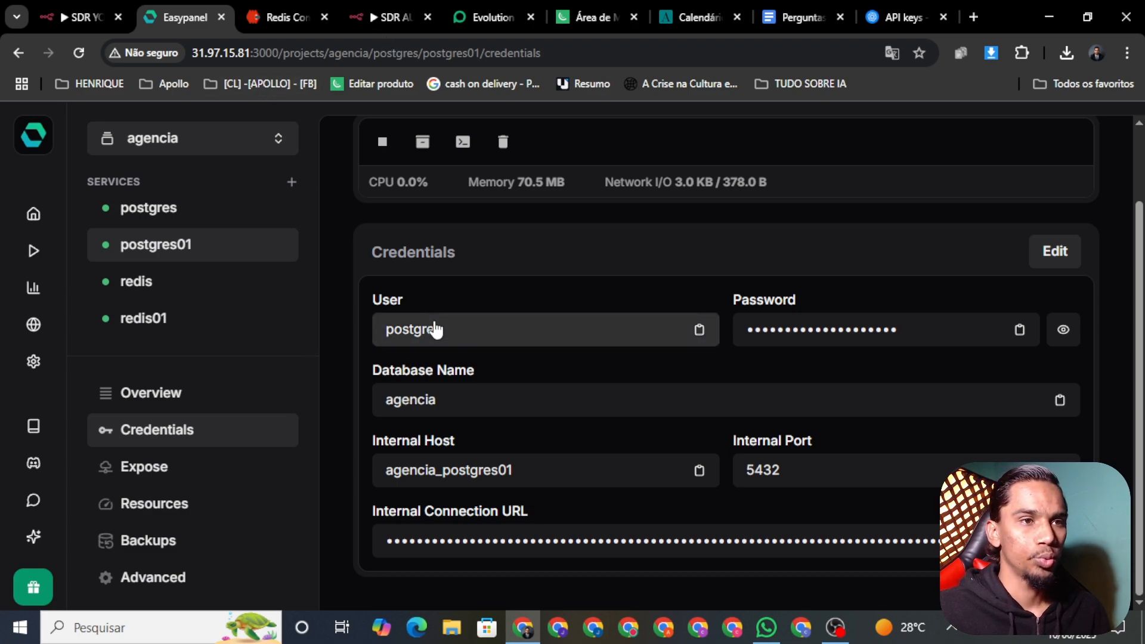
left_click(376, 16)
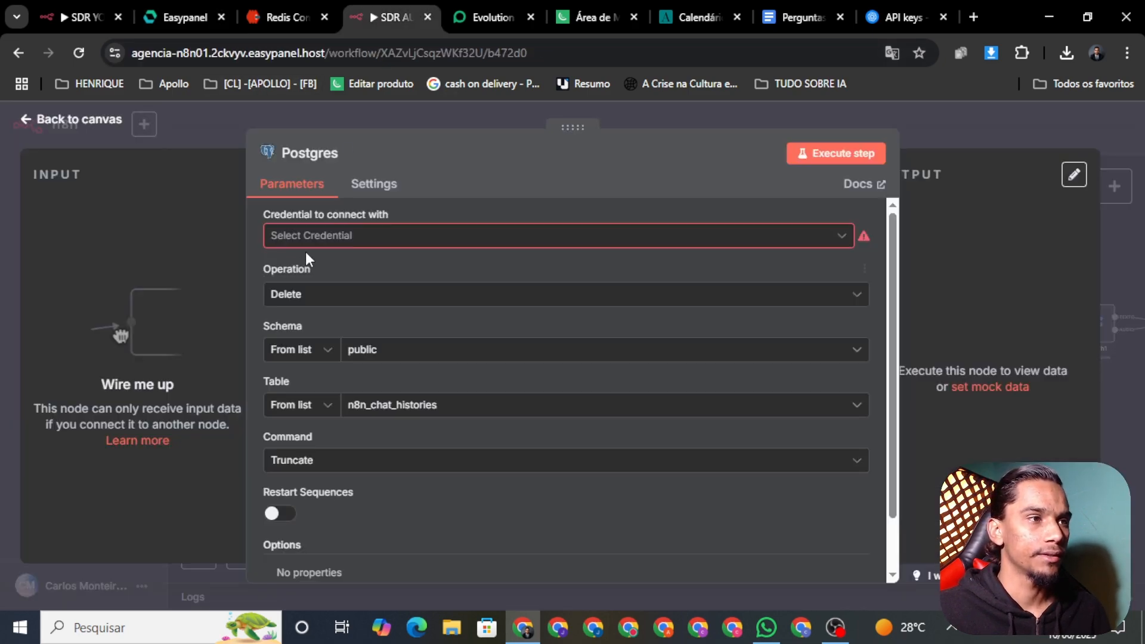
Start a new Postgres credential for the node and close the Redis Commander page
left_click(324, 236)
left_click(367, 277)
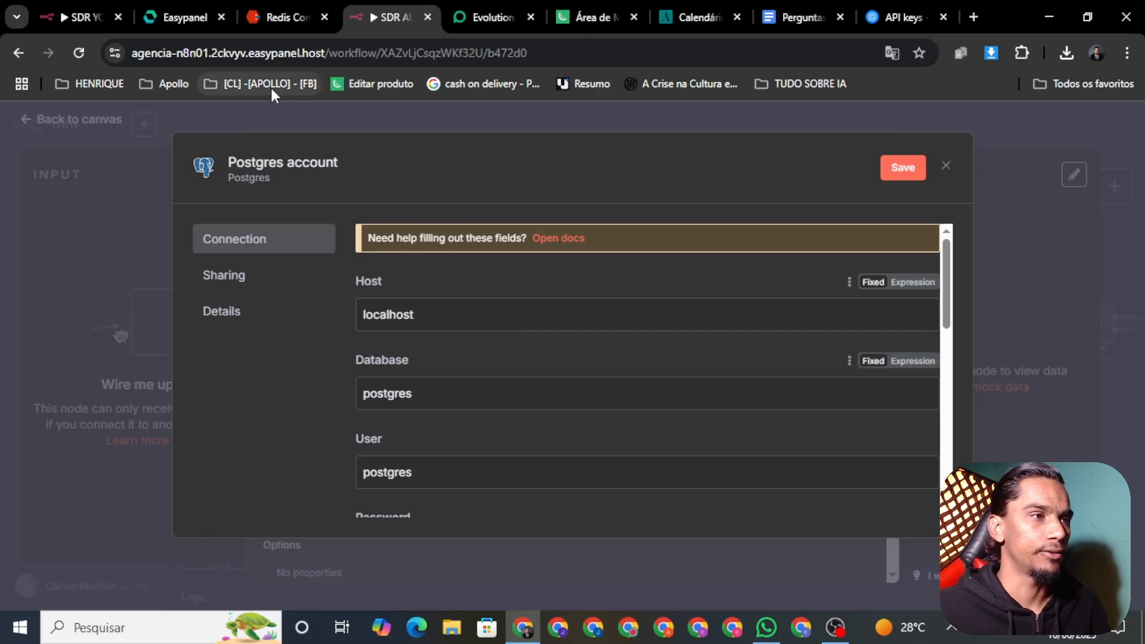
left_click(292, 17)
left_click(199, 19)
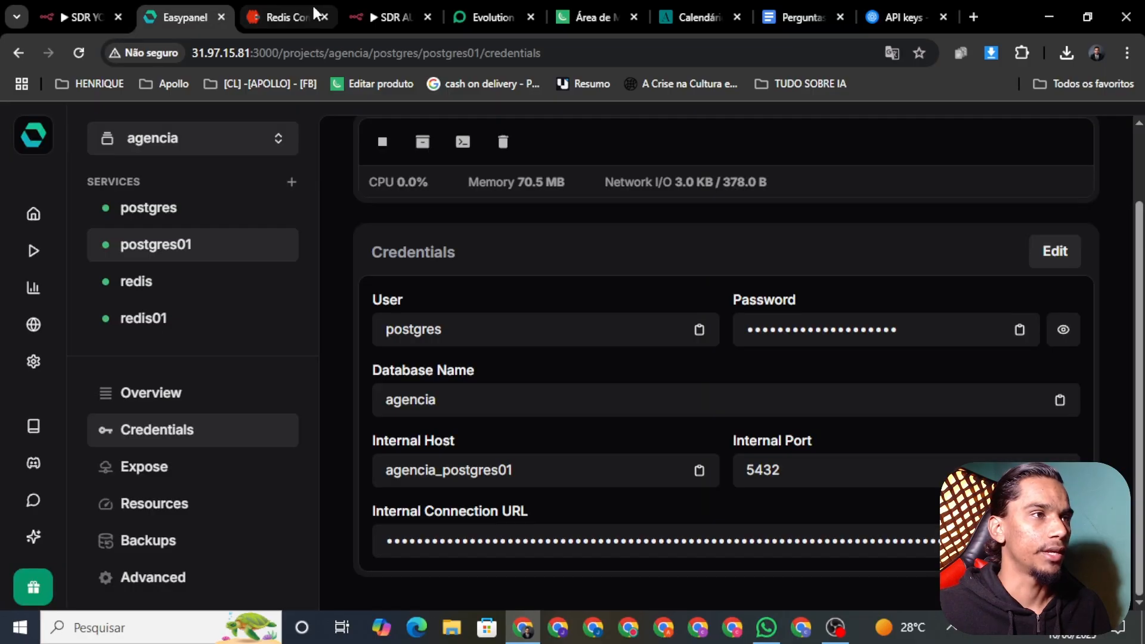
left_click(323, 17)
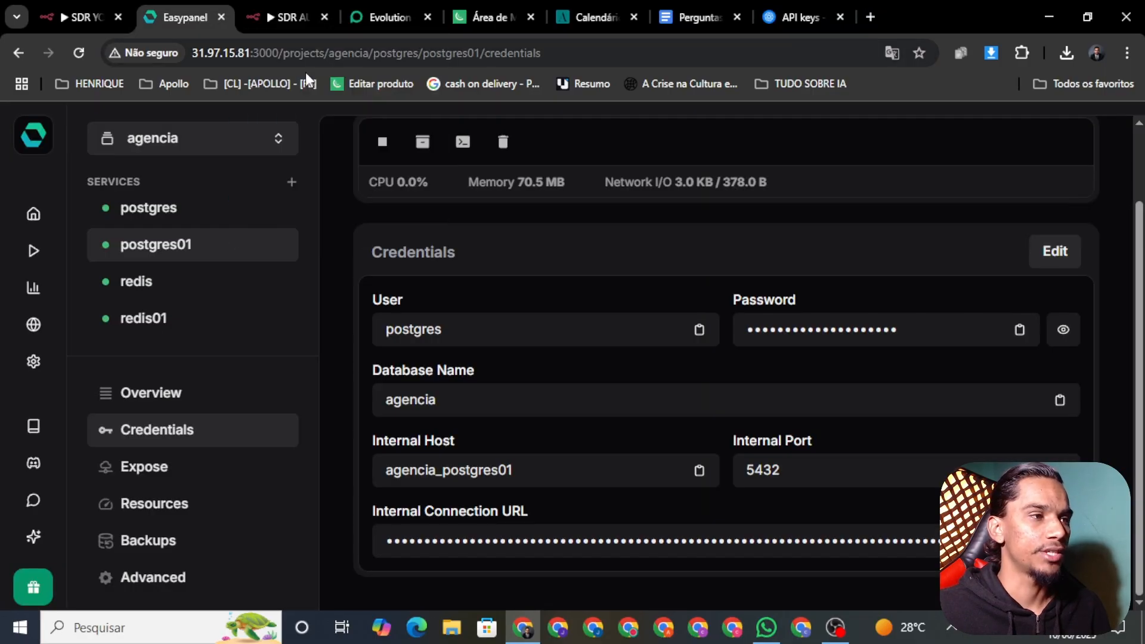
left_click(314, 18)
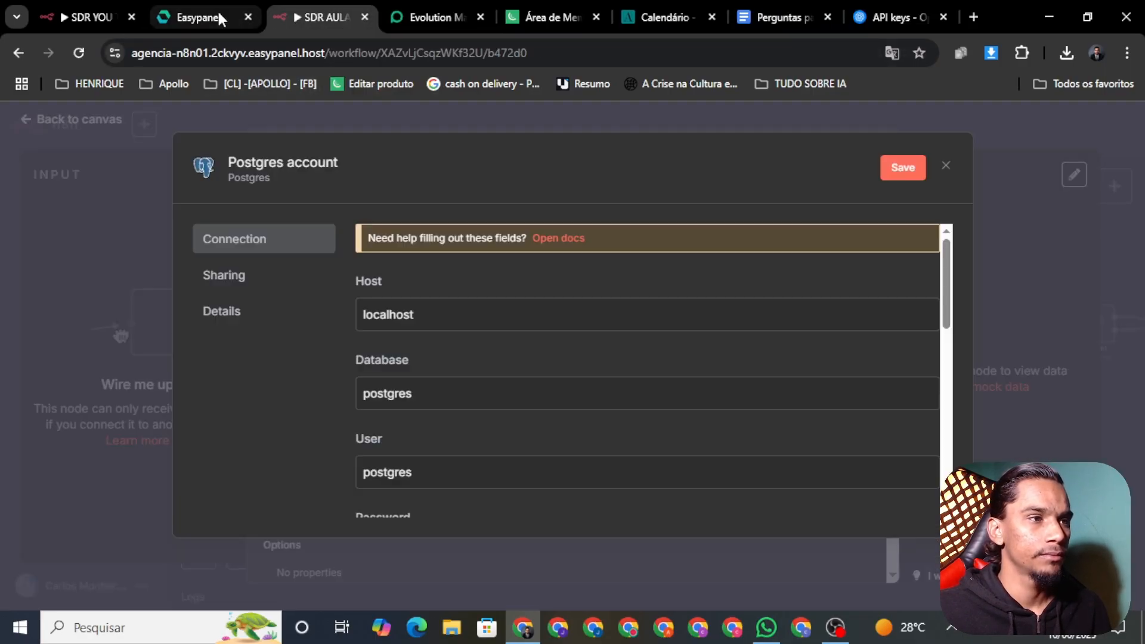
Fill the Postgres form with the postgres01 internal host and the database name agencia
left_click(202, 11)
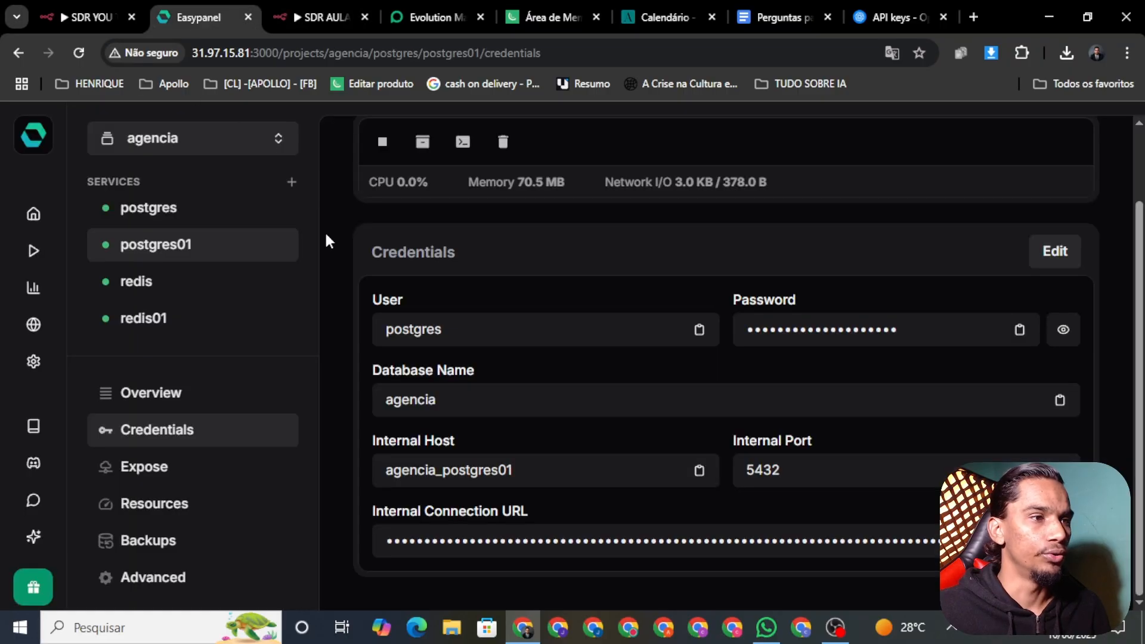
left_click(488, 480)
left_click(322, 17)
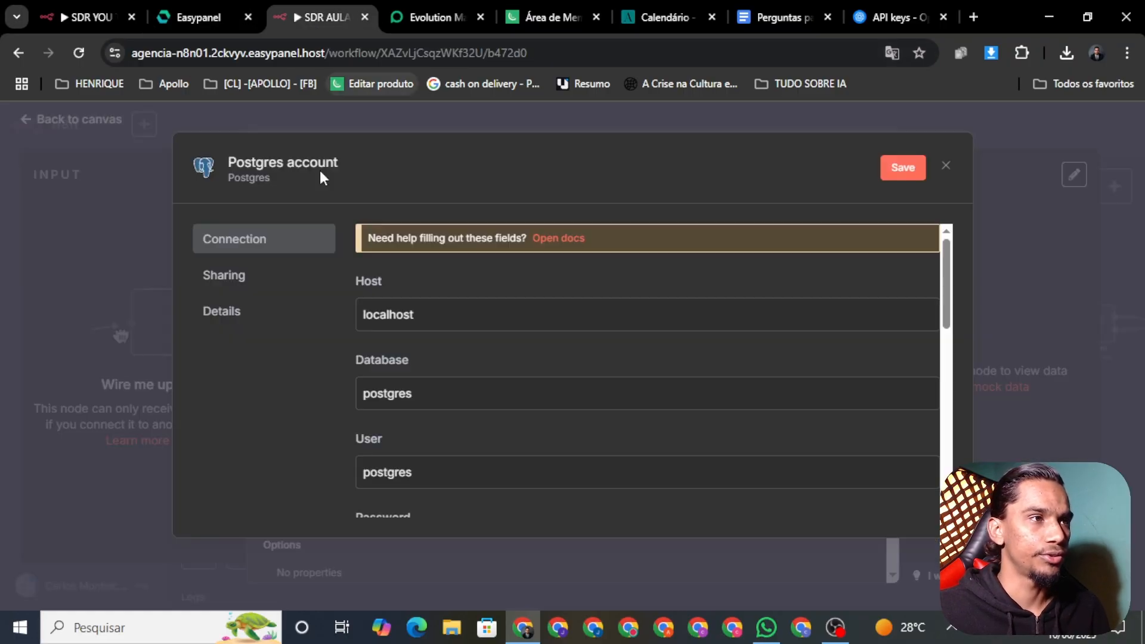
double_click(432, 310)
key("ctrl+v")
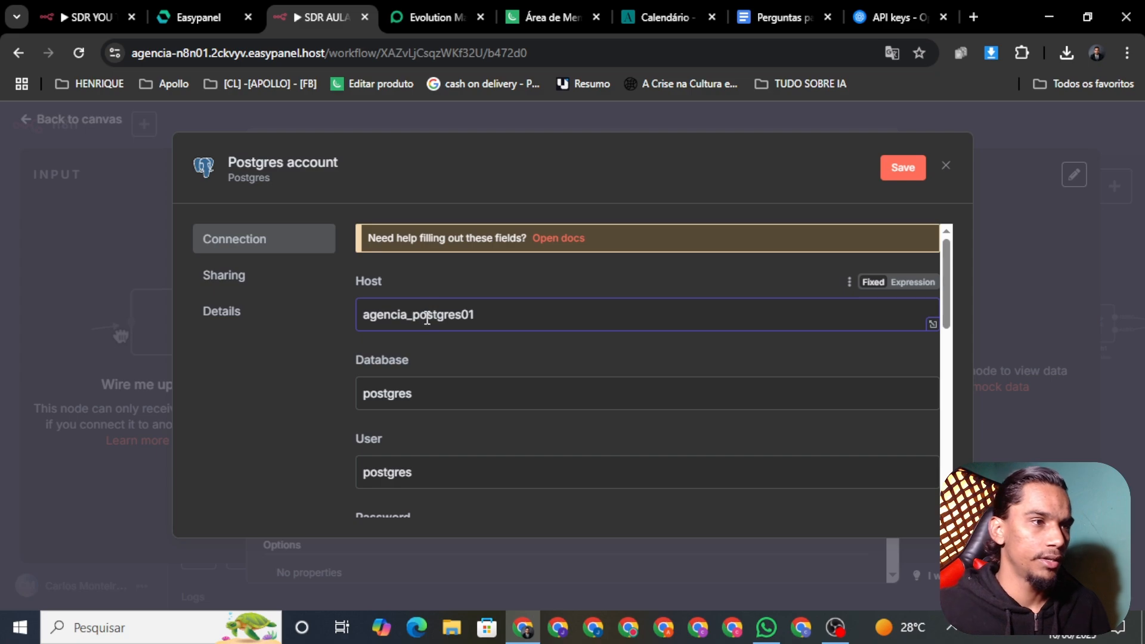
left_click(206, 3)
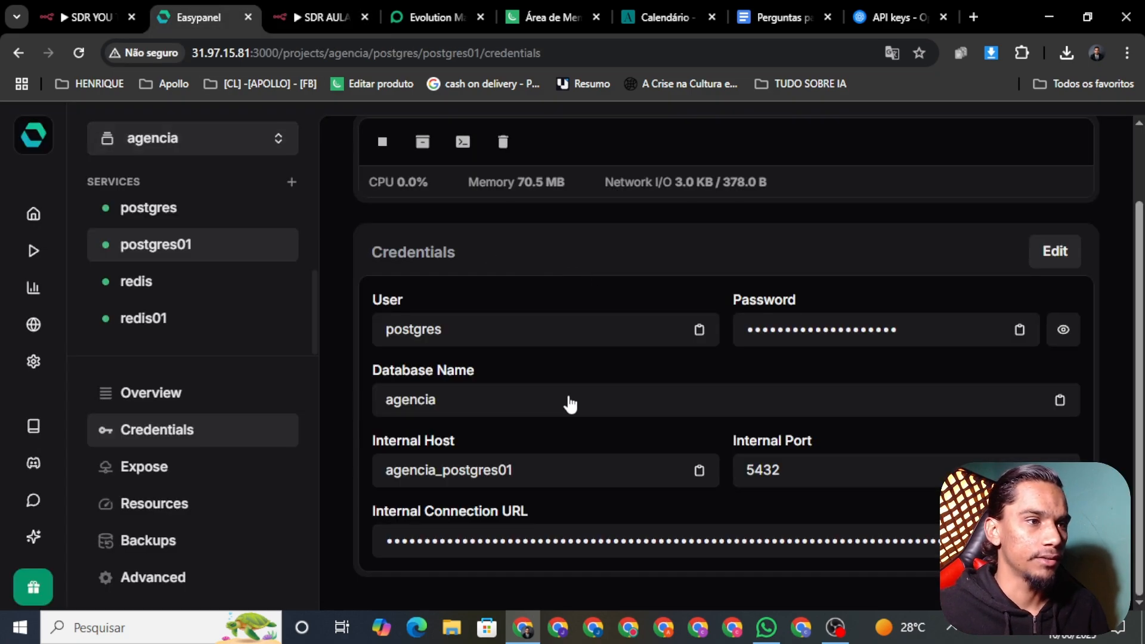
left_click(508, 411)
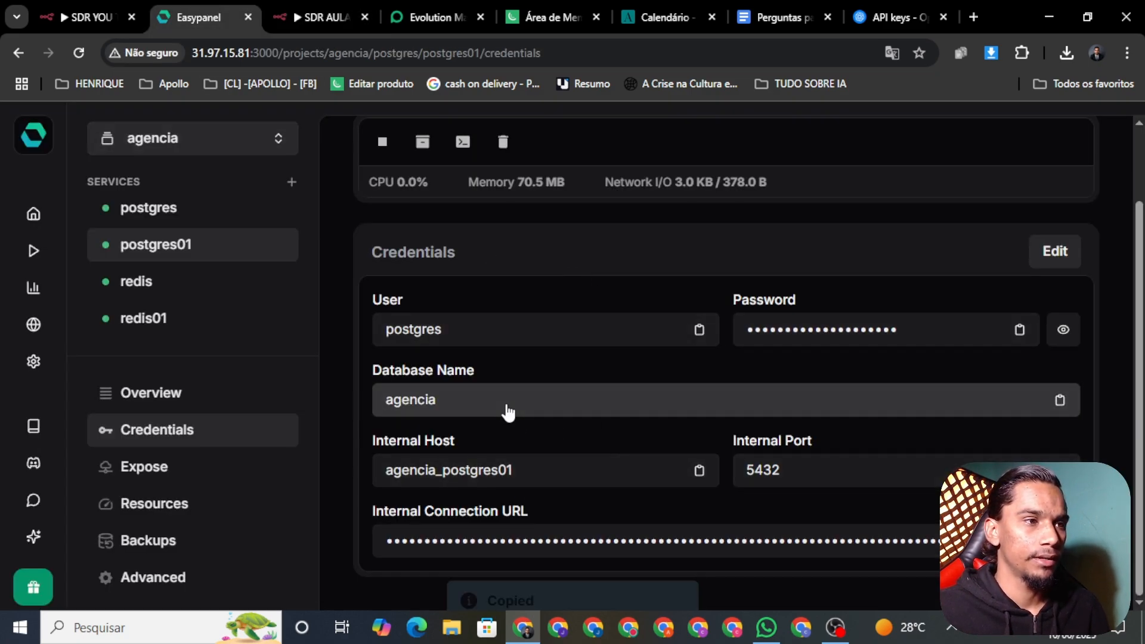
left_click(307, 17)
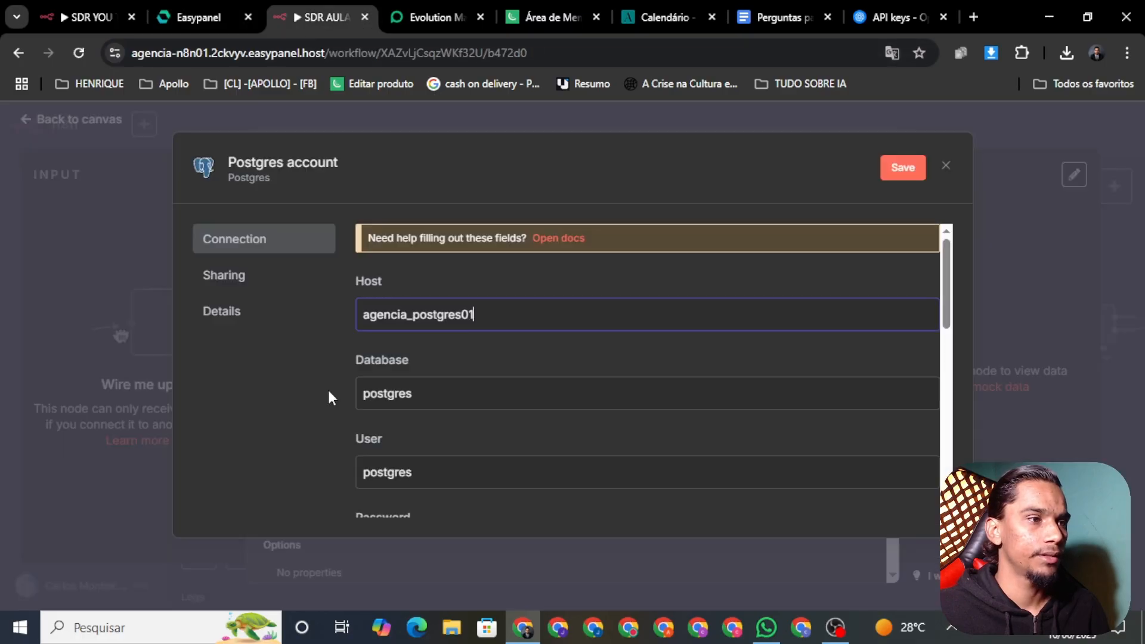
double_click(463, 394)
key("ctrl+v")
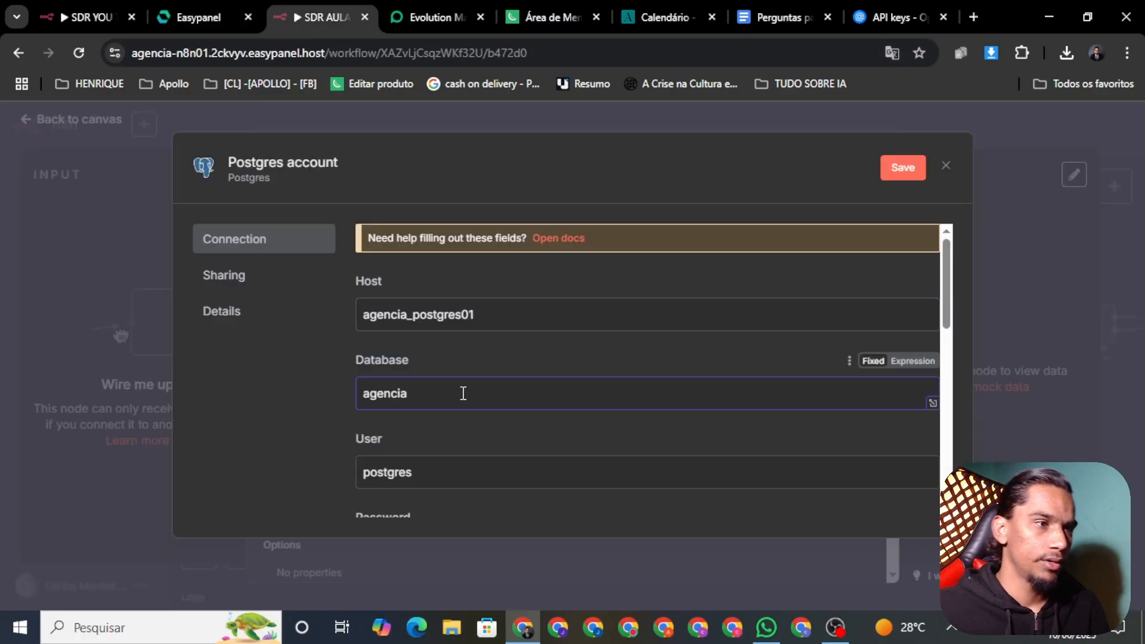
Copy the postgres01 user name and paste the database password into the Postgres form
left_click(204, 18)
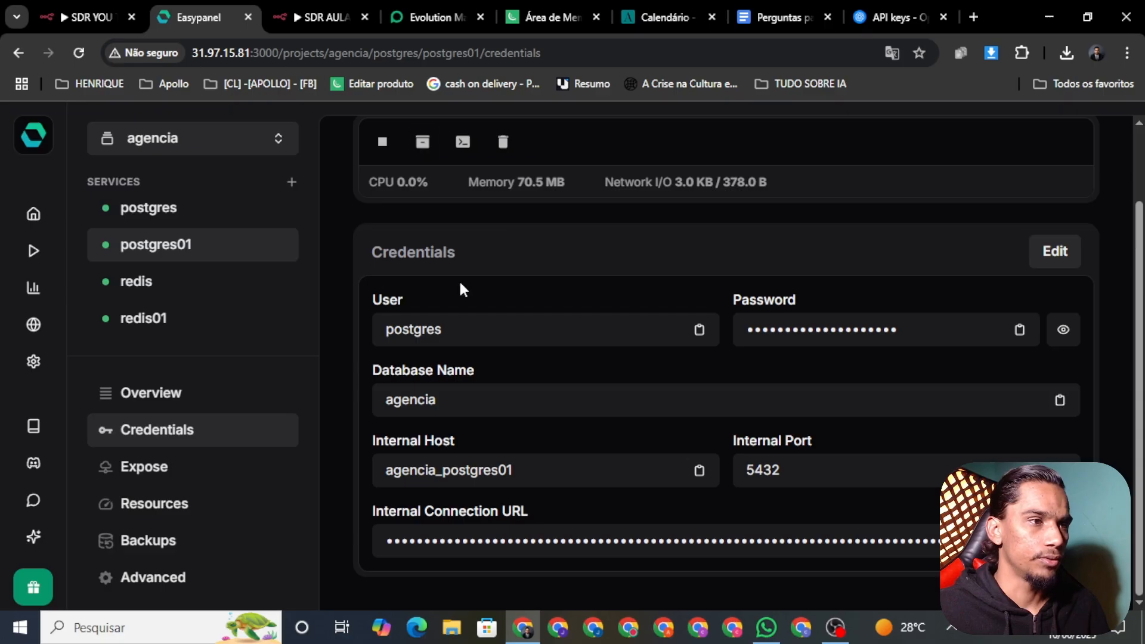
left_click(463, 330)
left_click(324, 18)
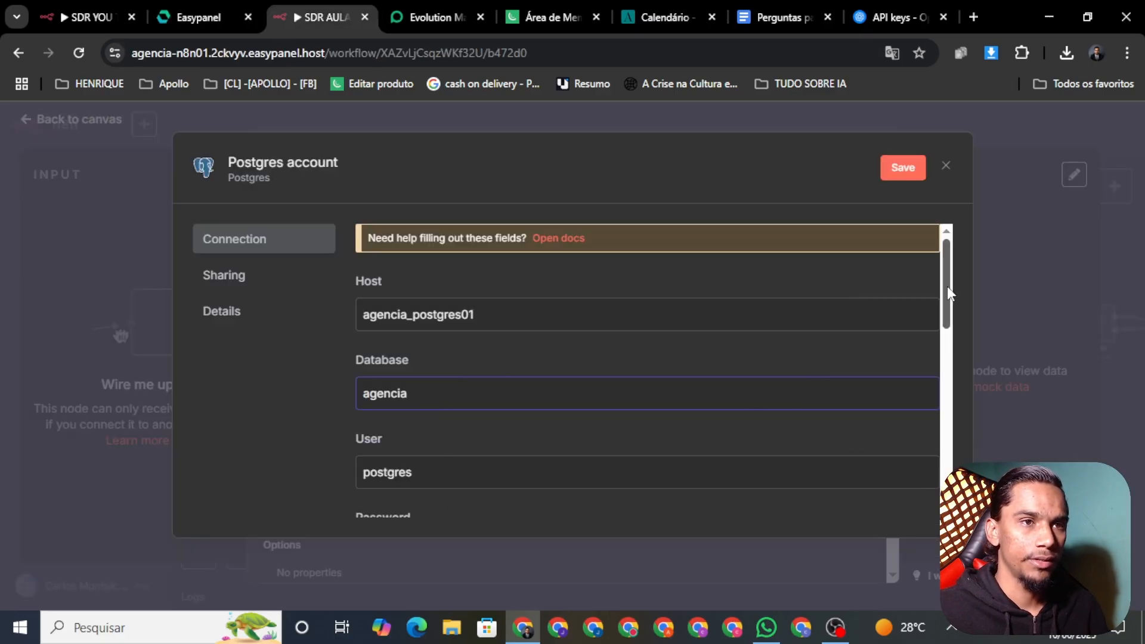
left_click_drag(947, 292, 905, 355)
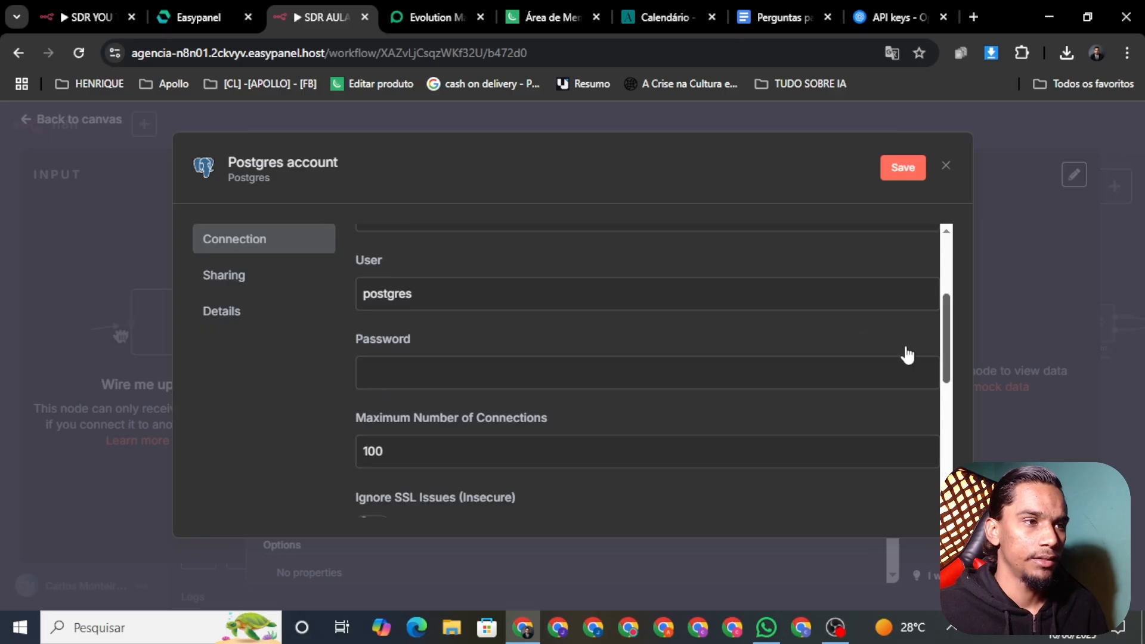
left_click(198, 16)
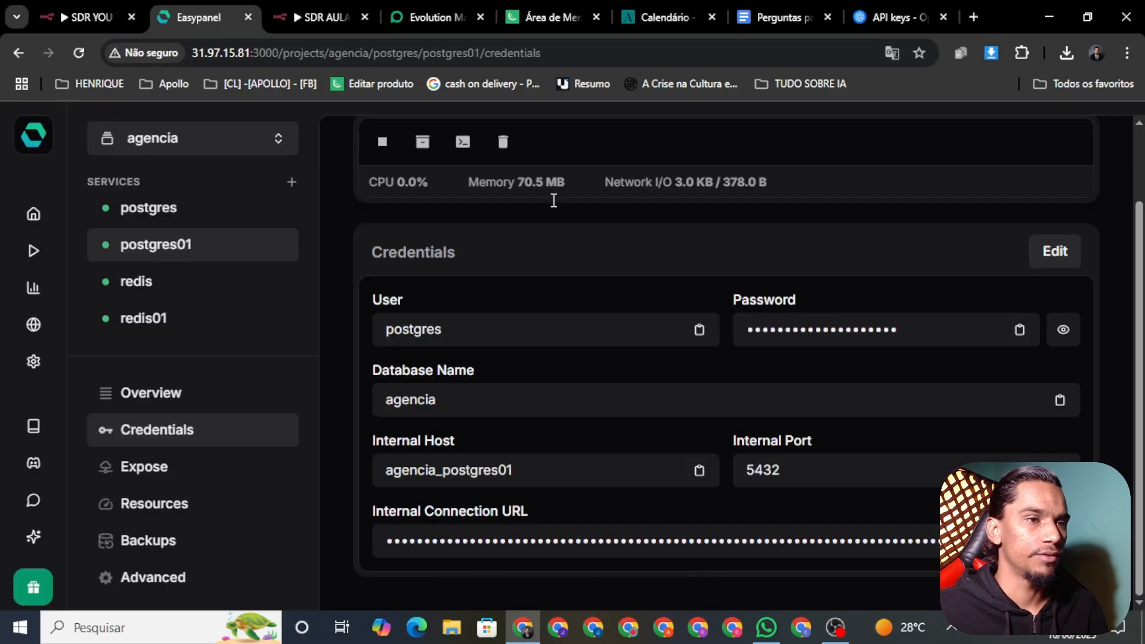
left_click(854, 332)
left_click(291, 15)
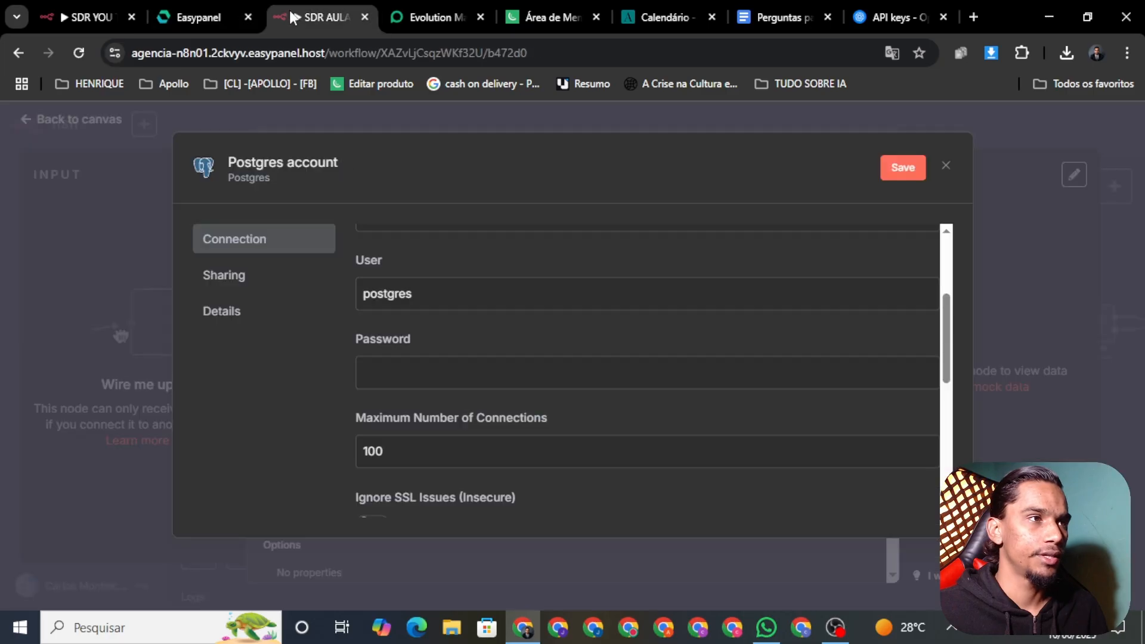
key("ctrl+v")
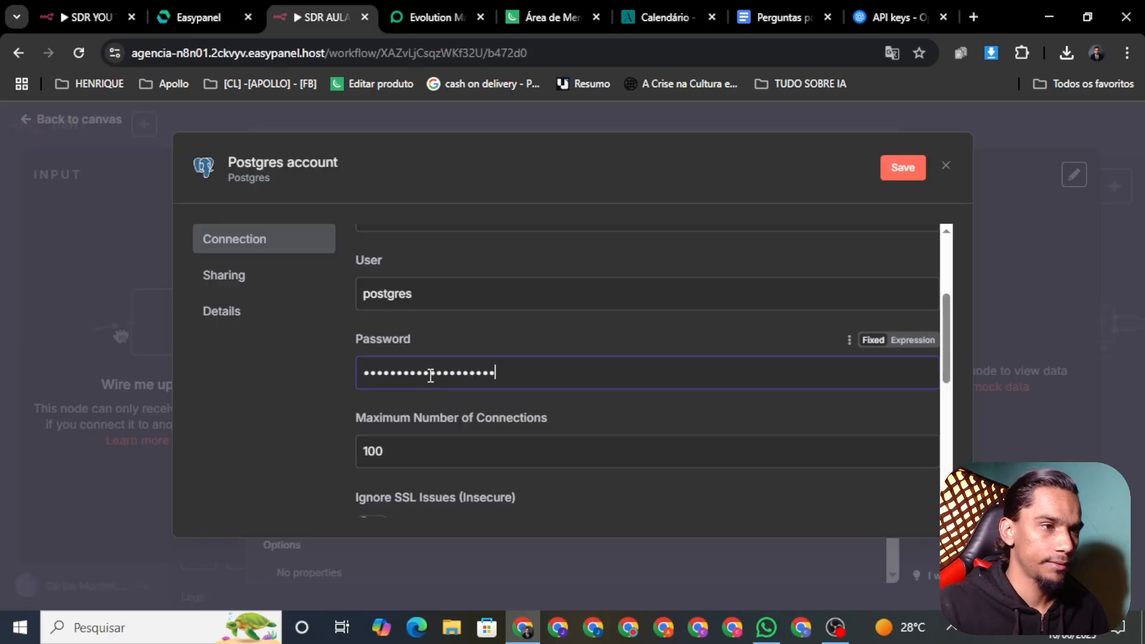
Recheck the postgres01 details, then save and test the Postgres account credential
scroll(625, 388, "down", 3)
scroll(674, 396, "up", 3)
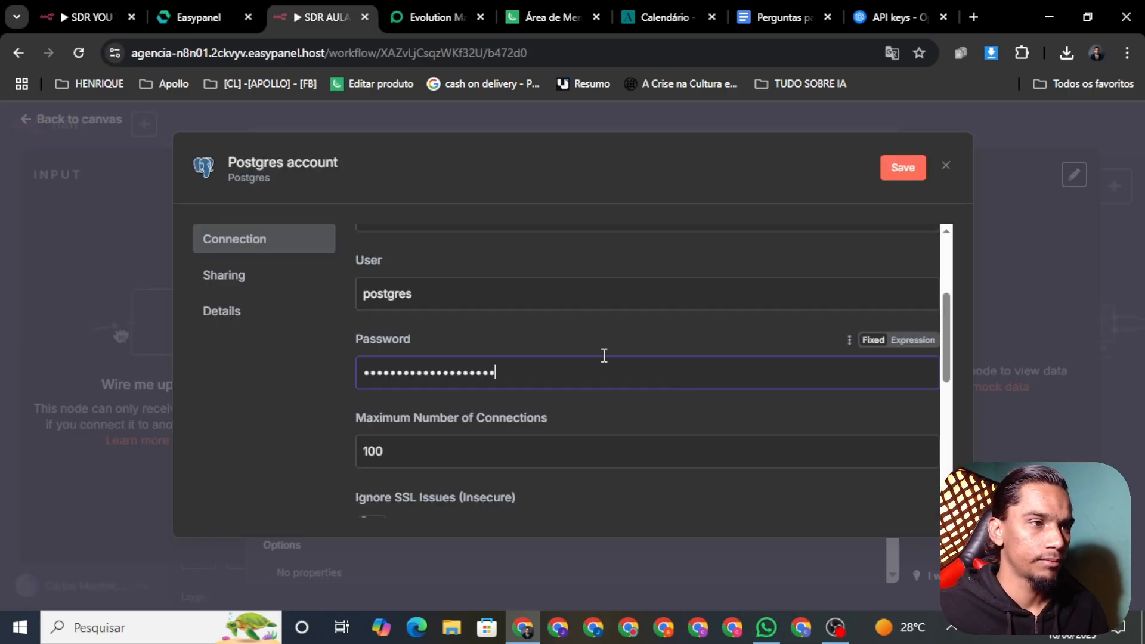
scroll(420, 421, "down", 5)
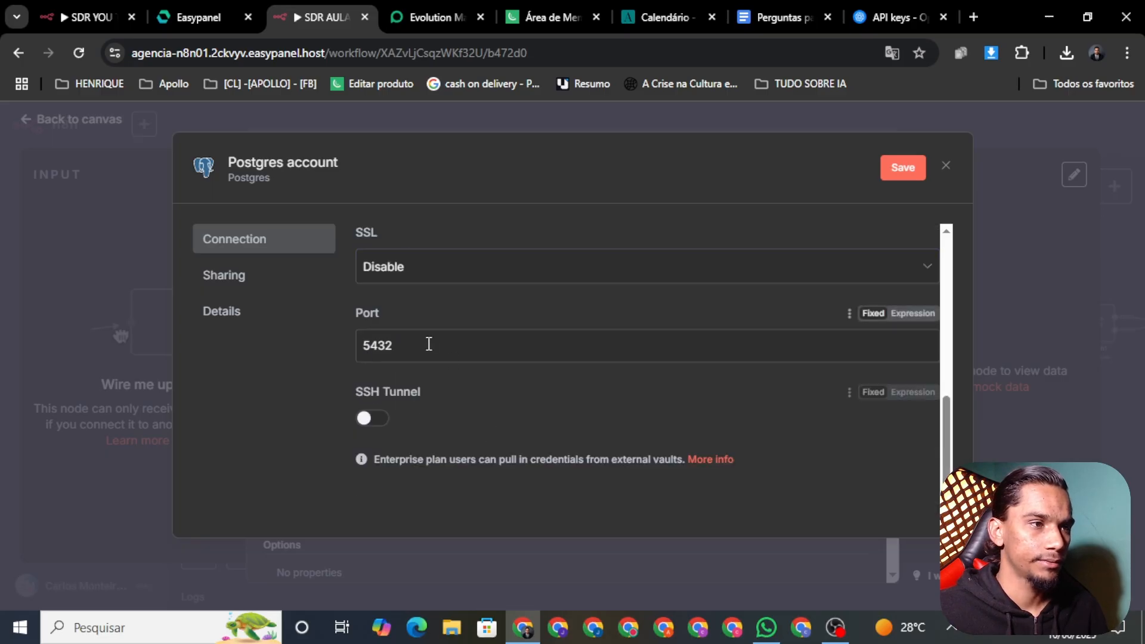
left_click(426, 16)
left_click(322, 17)
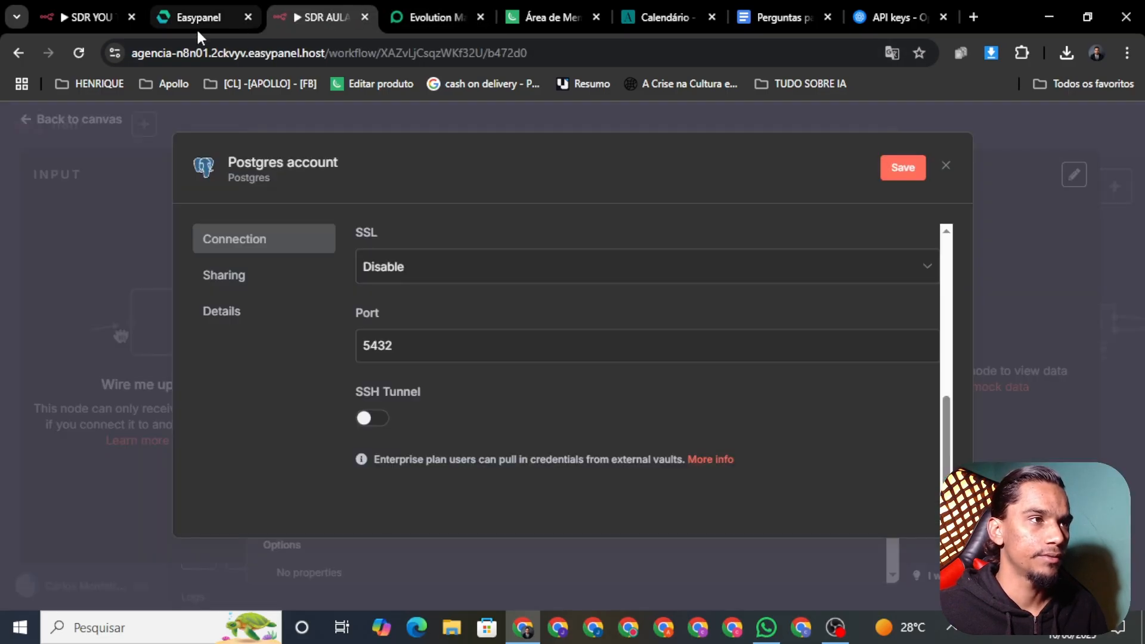
left_click(199, 16)
left_click(325, 16)
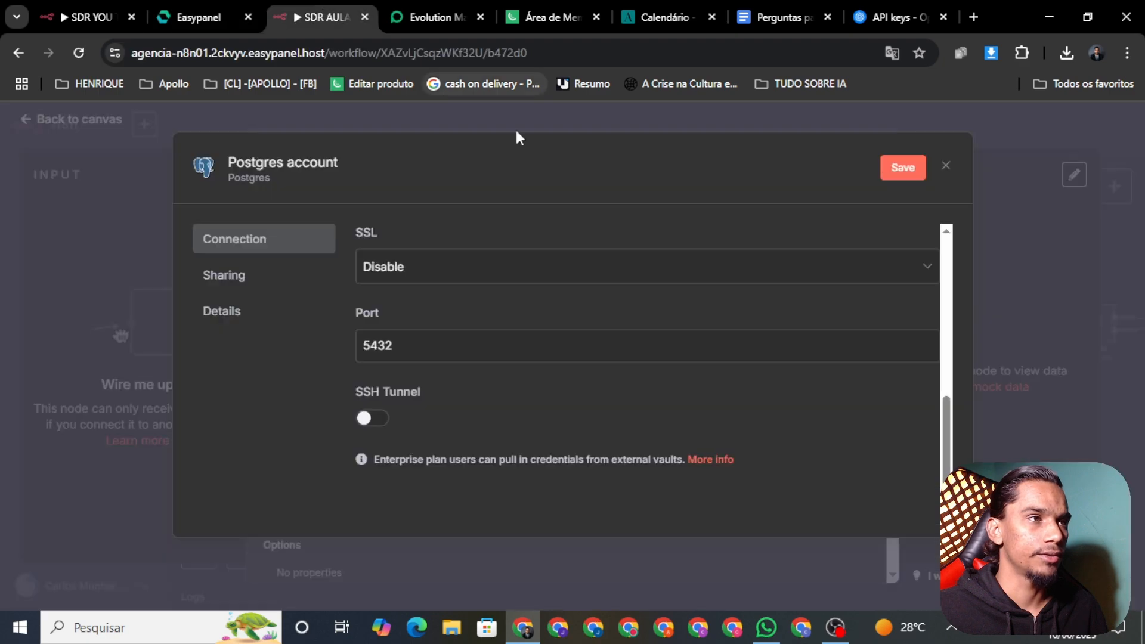
left_click(917, 167)
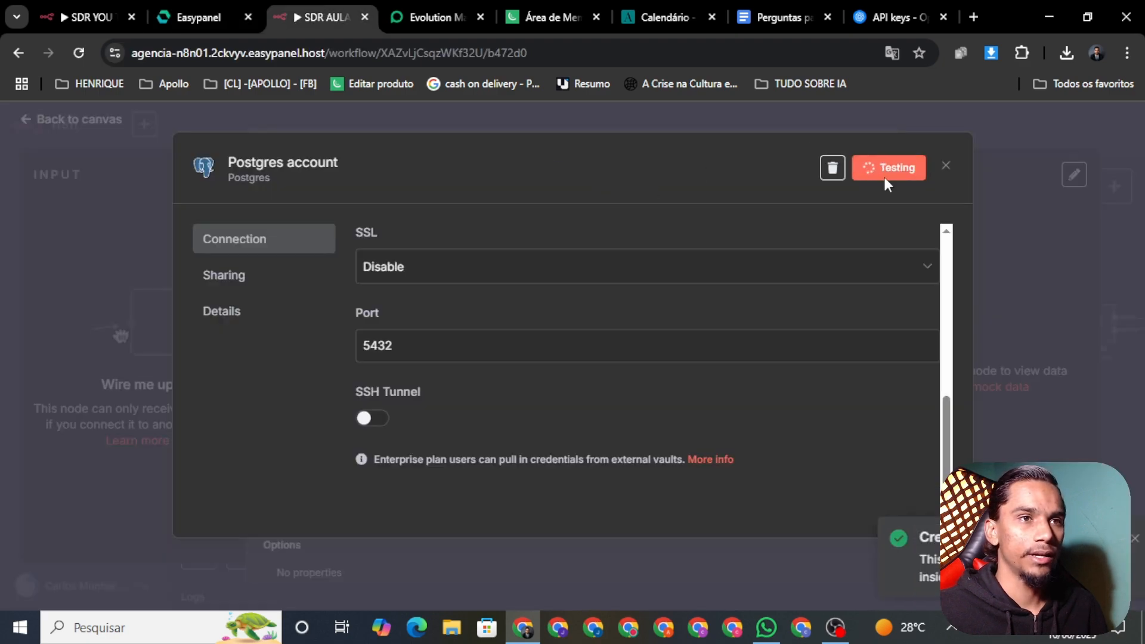
left_click(975, 160)
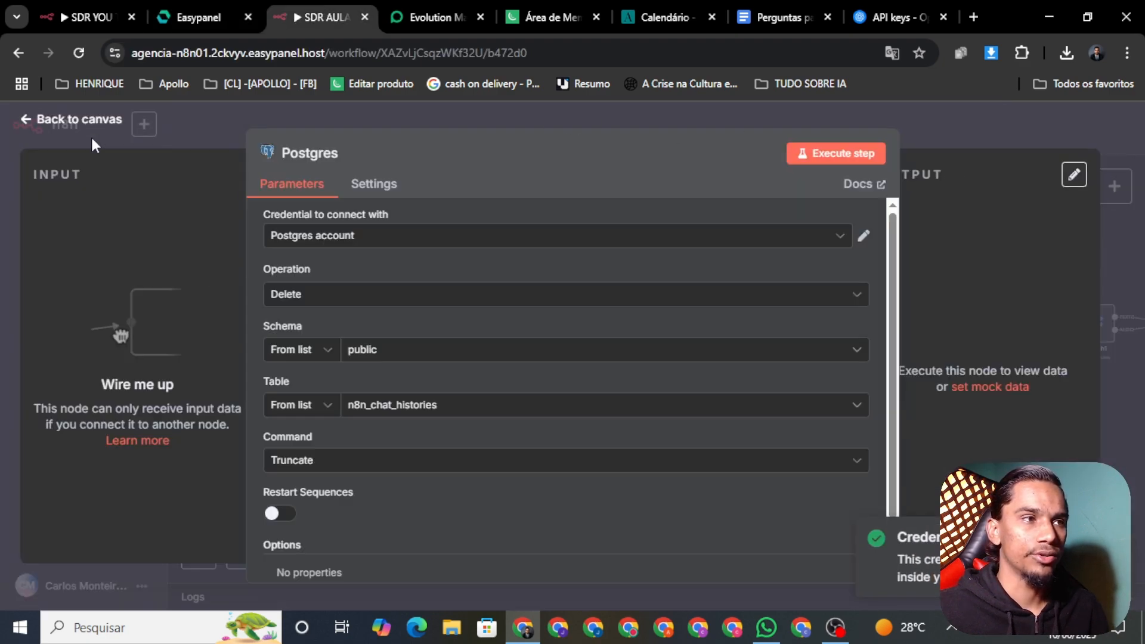
Return from the Postgres node to the canvas and save the workflow
left_click(33, 118)
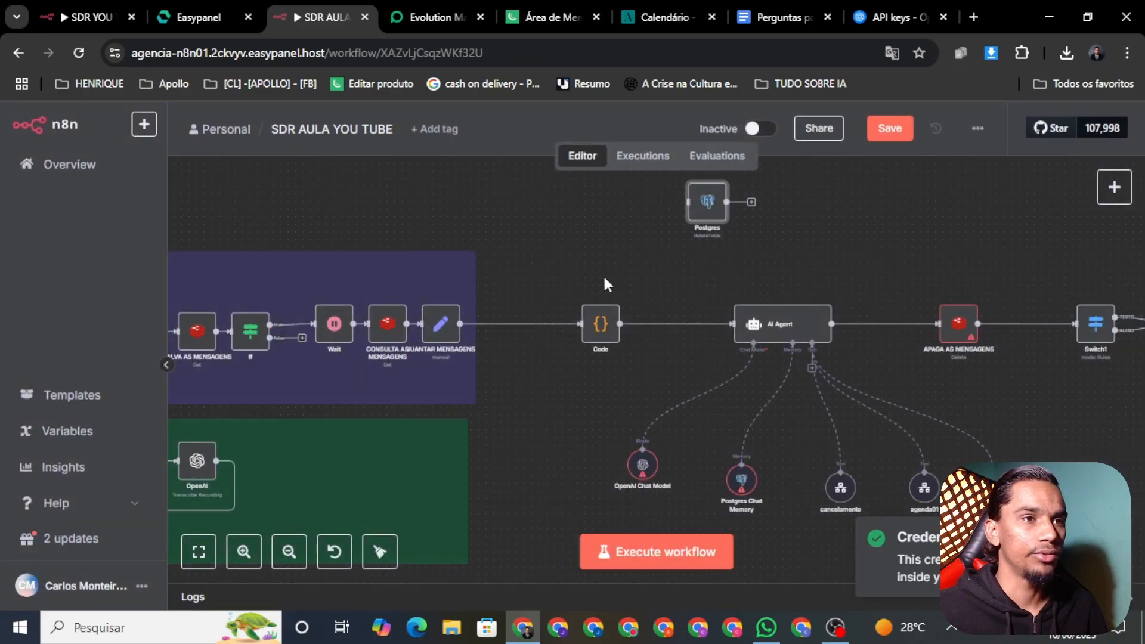
scroll(879, 263, "right", 2)
left_click(893, 133)
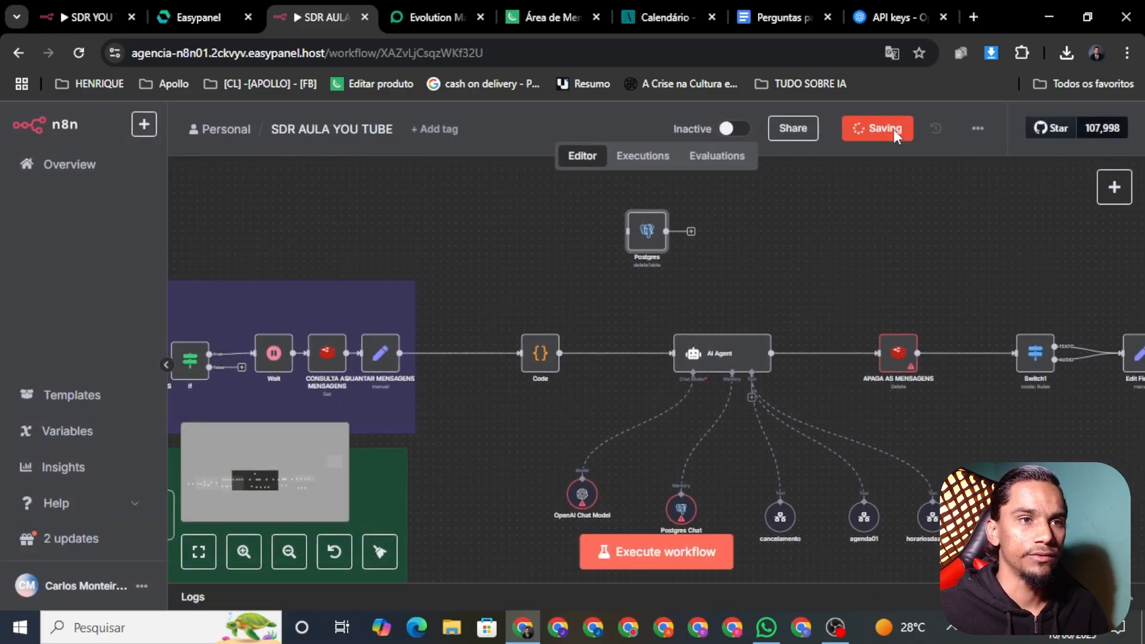
Check the credentials on the OpenAI Chat Model and Postgres Chat Memory nodes
scroll(743, 298, "down", 3)
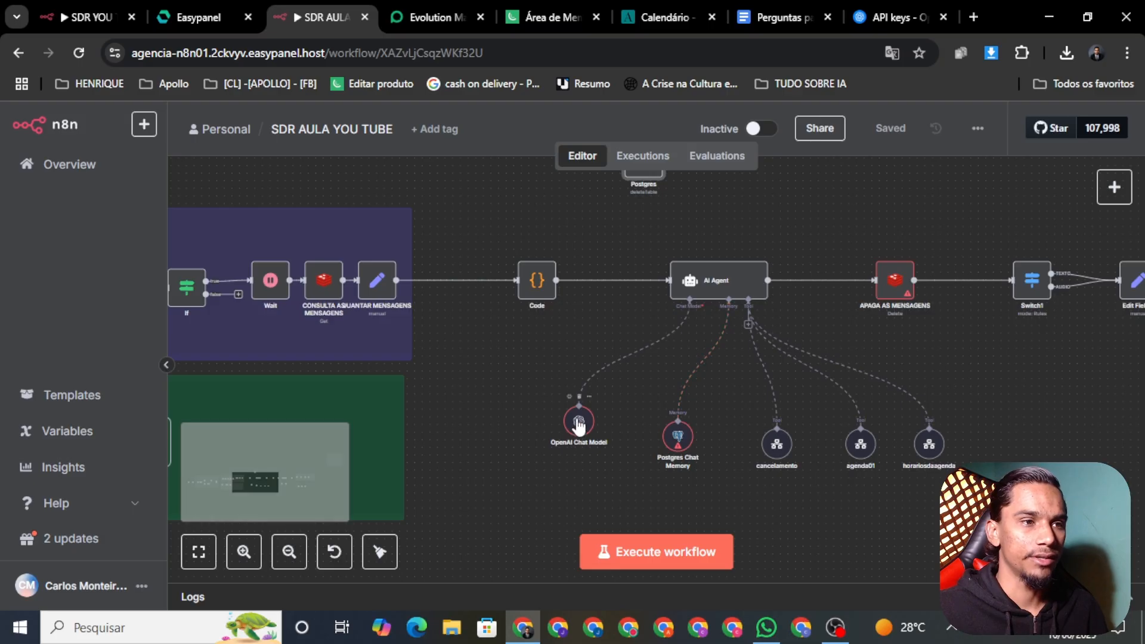
right_click(577, 425)
left_click(624, 452)
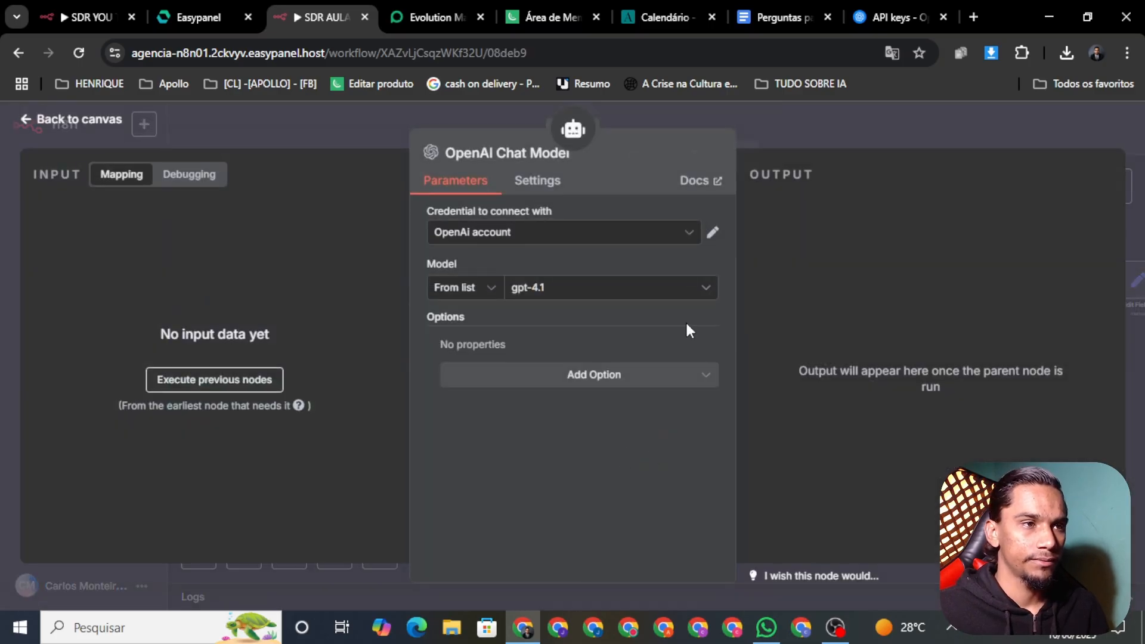
left_click(60, 122)
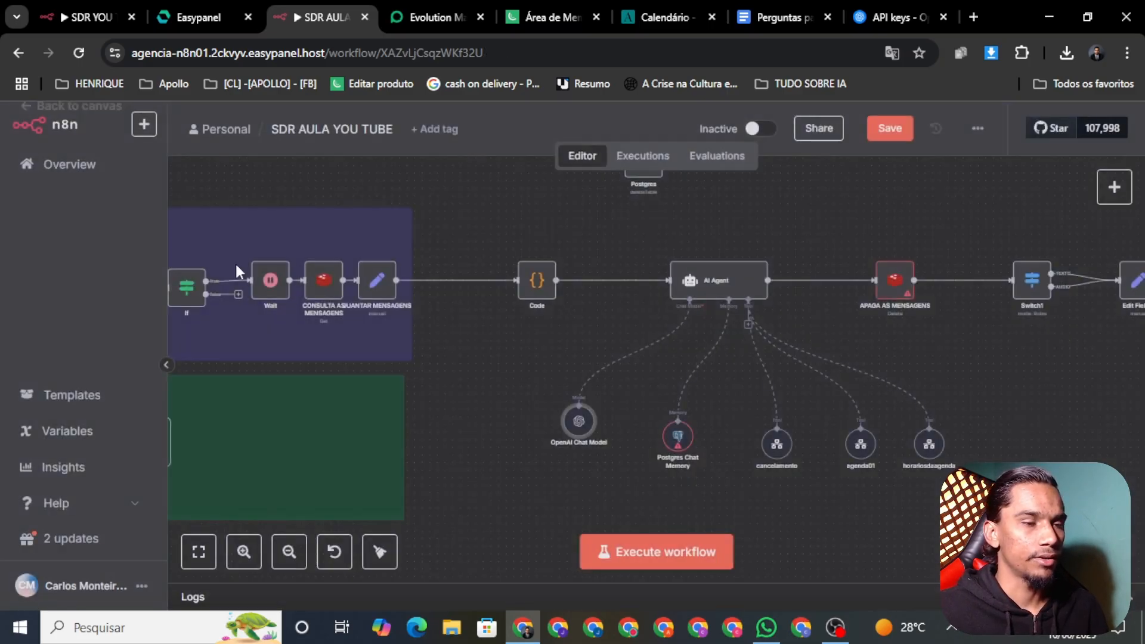
right_click(686, 447)
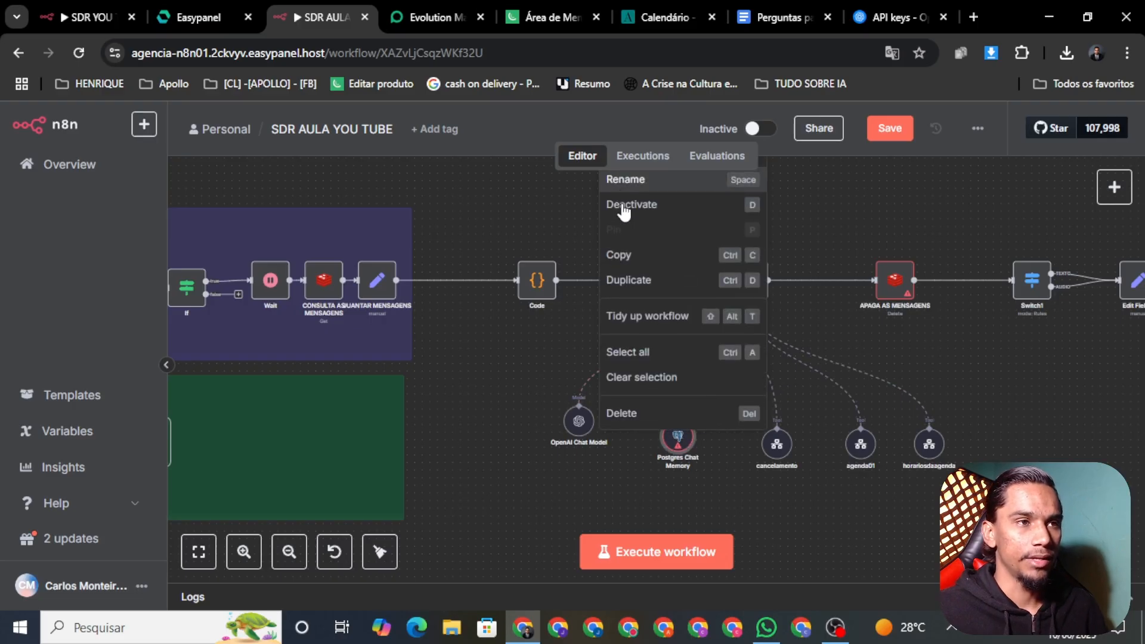
scroll(587, 470, "down", 5)
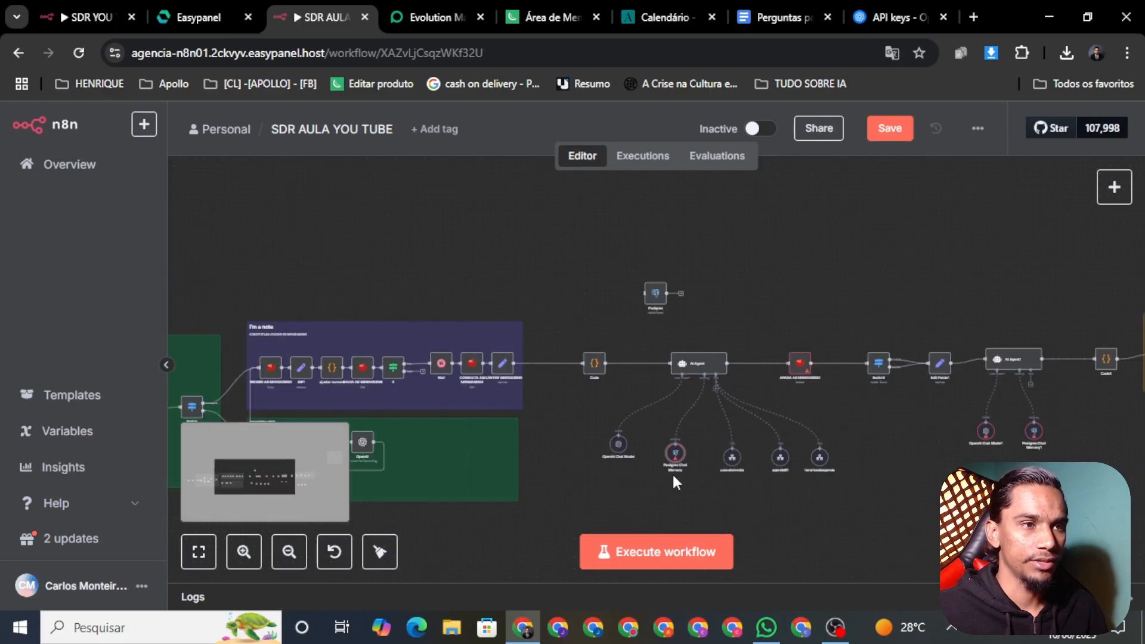
right_click(672, 458)
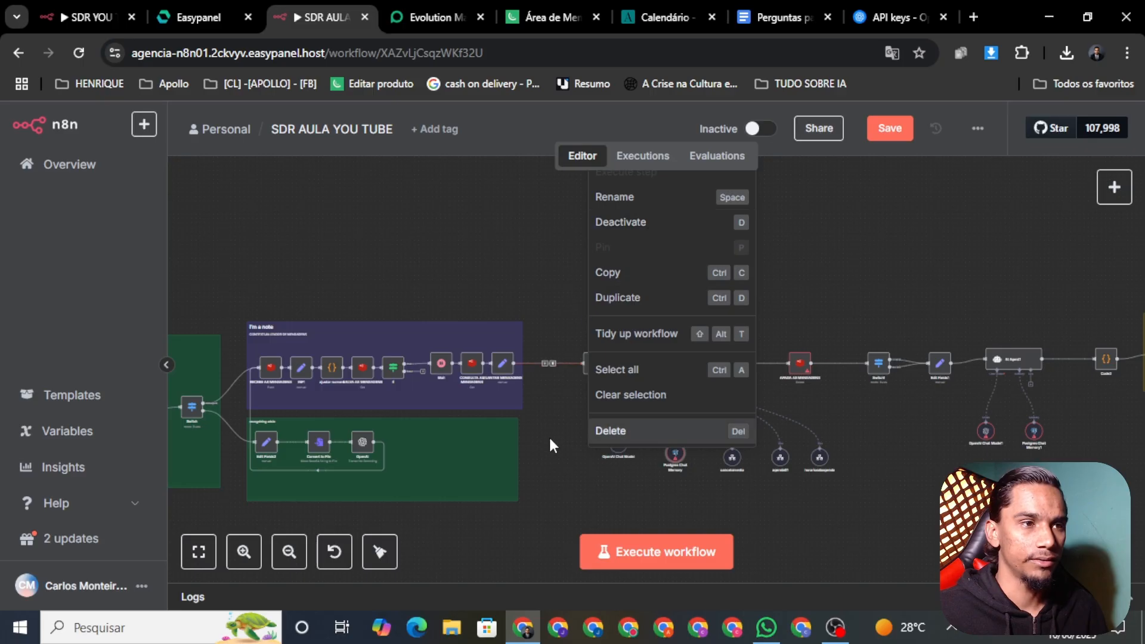
scroll(512, 518, "up", 2)
right_click(636, 506)
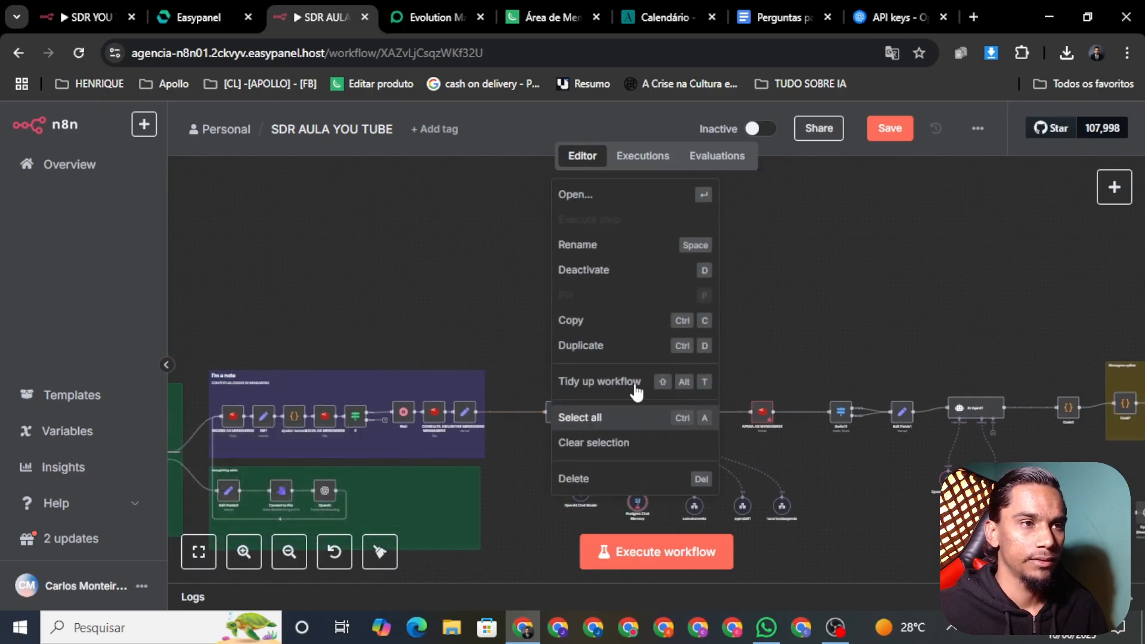
left_click(574, 194)
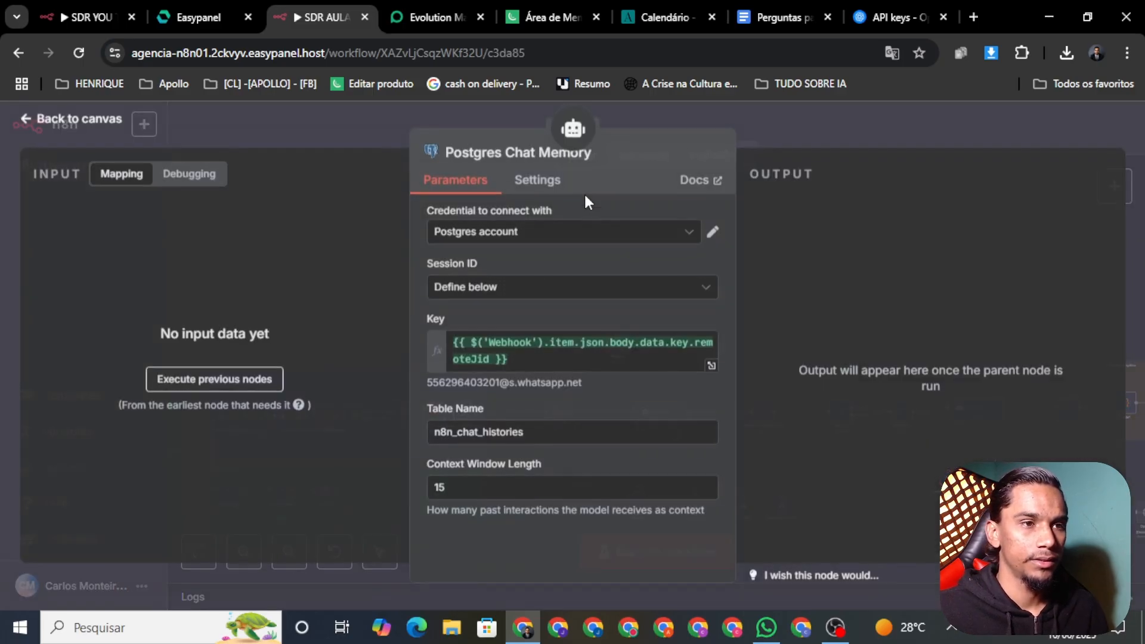
left_click(91, 122)
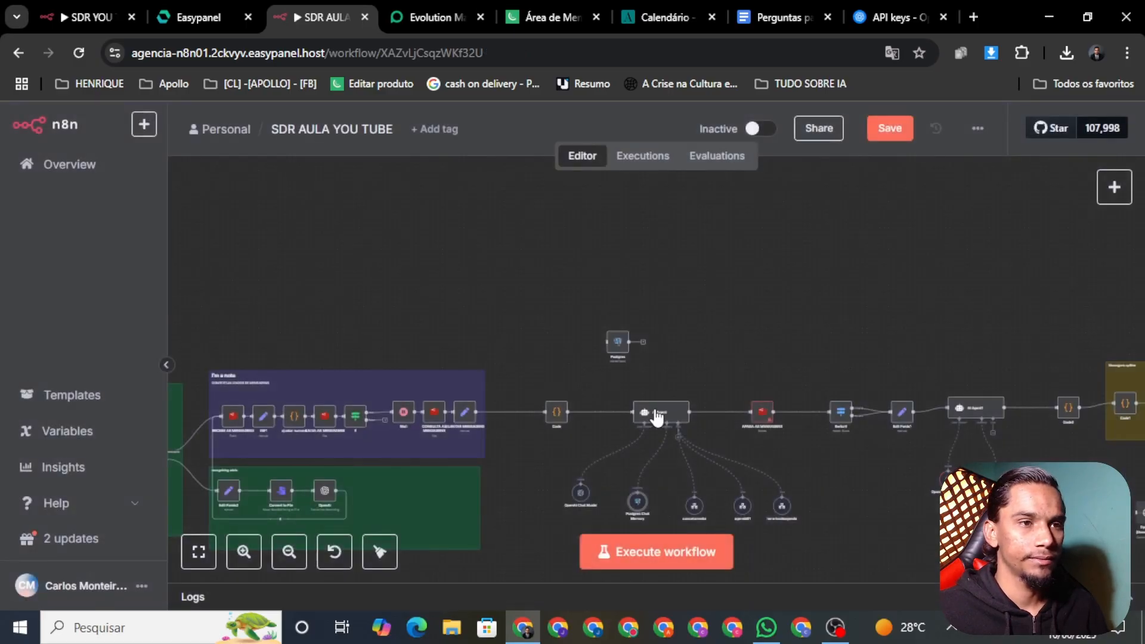
Check the APAGA AS MENSAGENS node's credential and save the workflow again
right_click(765, 420)
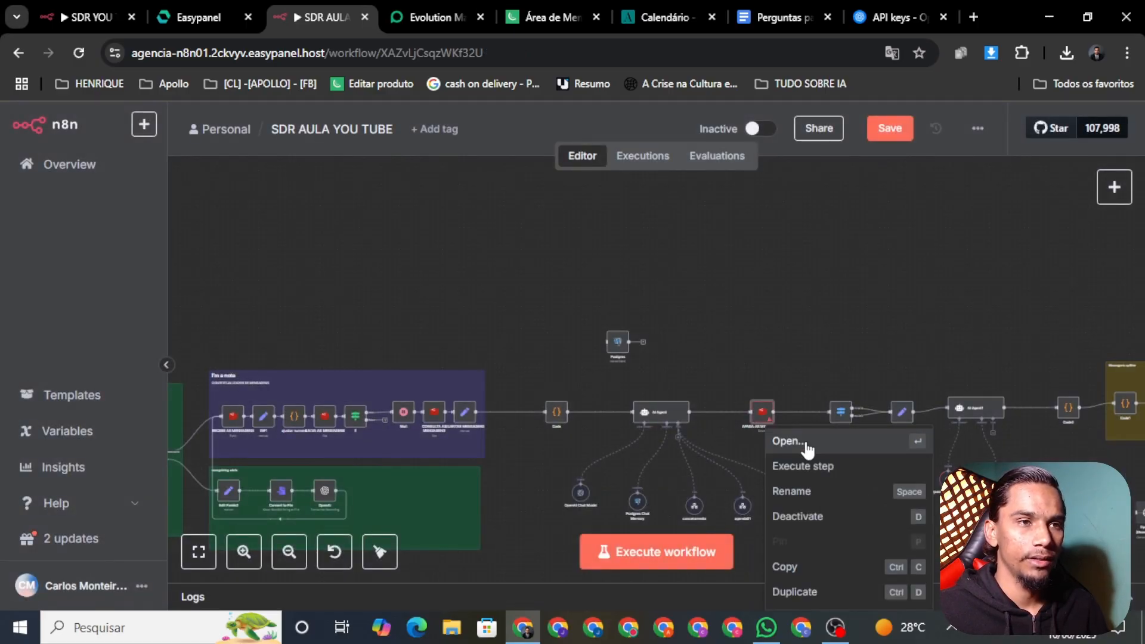
left_click(793, 442)
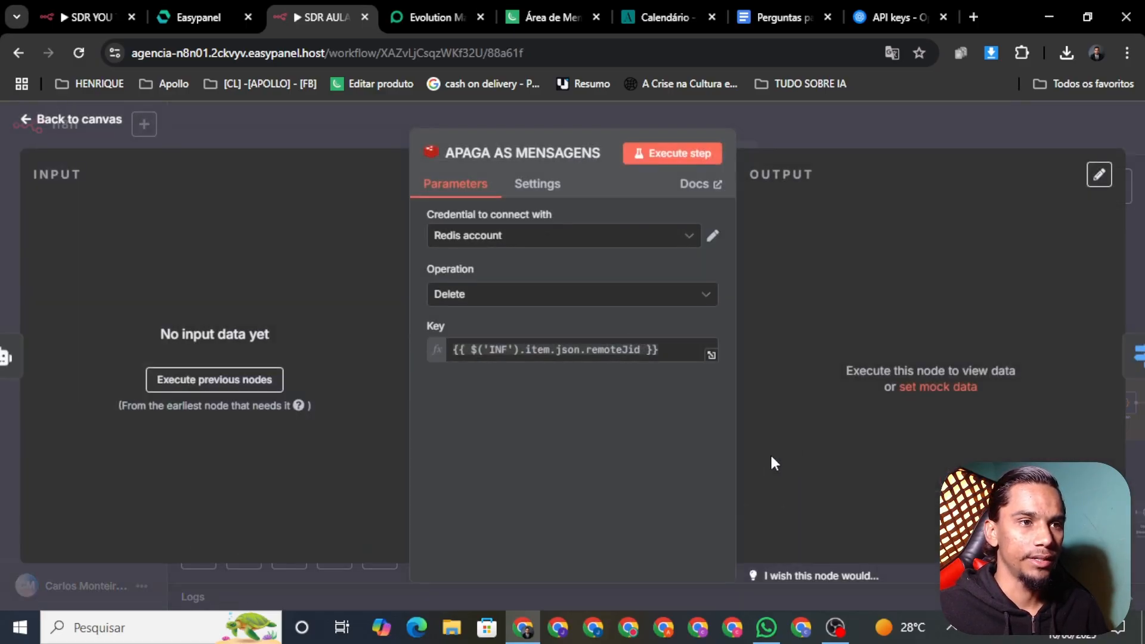
left_click(69, 122)
left_click(879, 132)
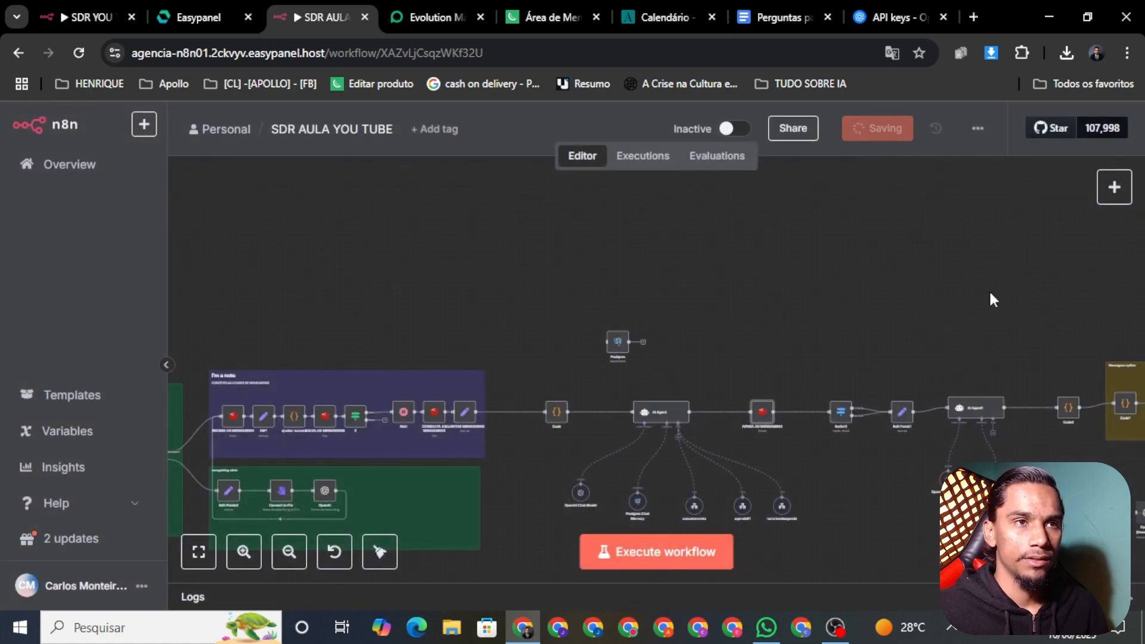
left_click_drag(990, 295, 771, 254)
right_click(726, 445)
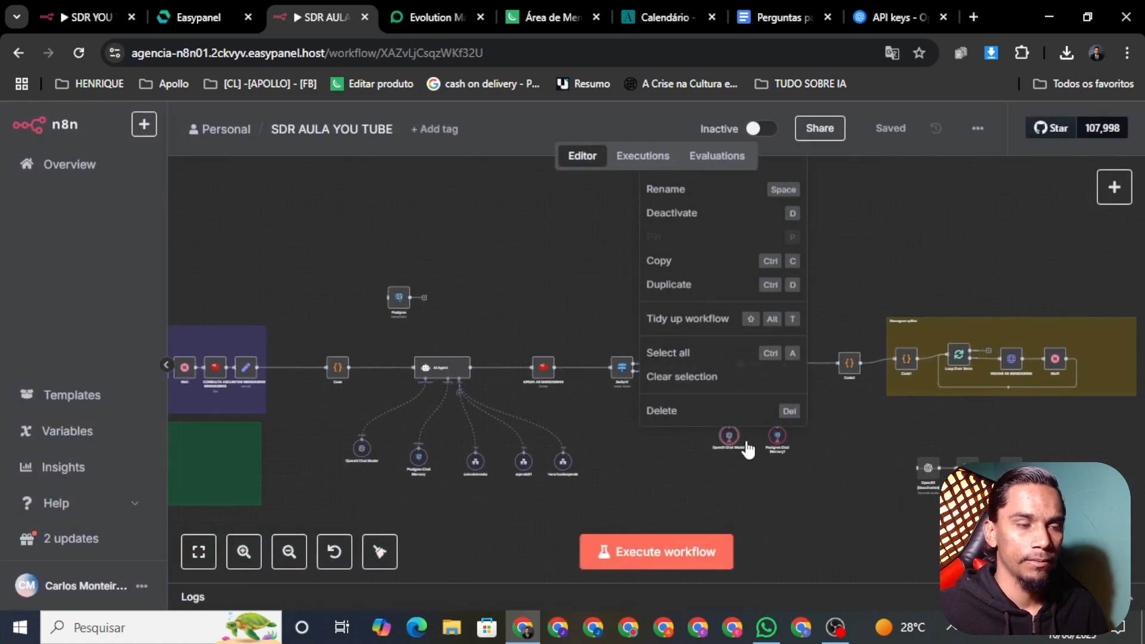
left_click(846, 327)
left_click_drag(746, 415, 724, 484)
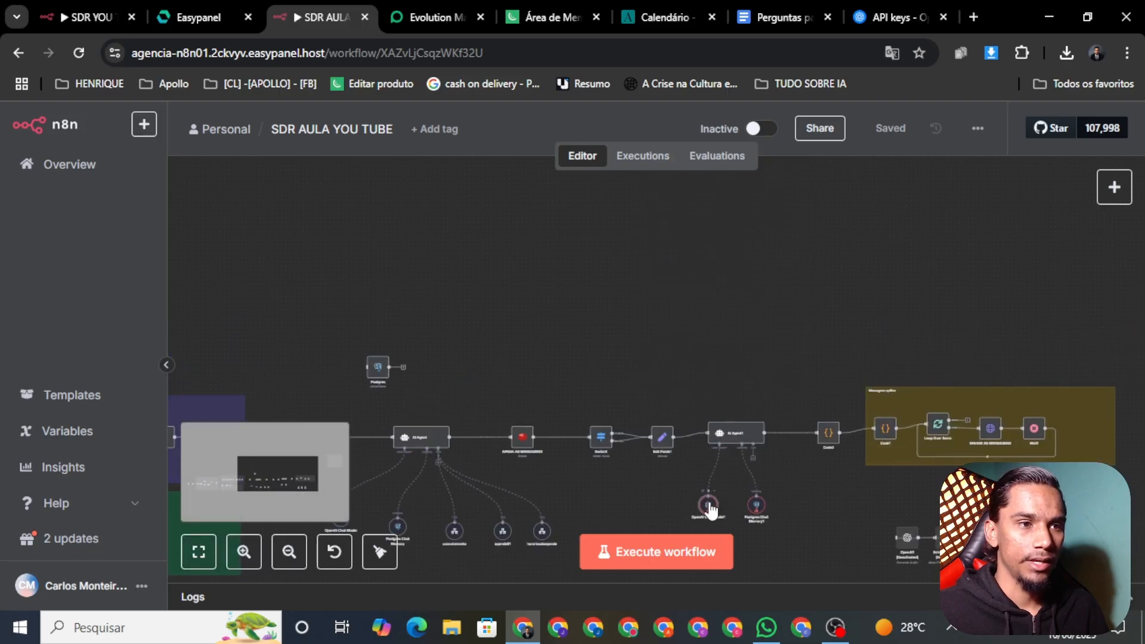
scroll(635, 447, "up", 10)
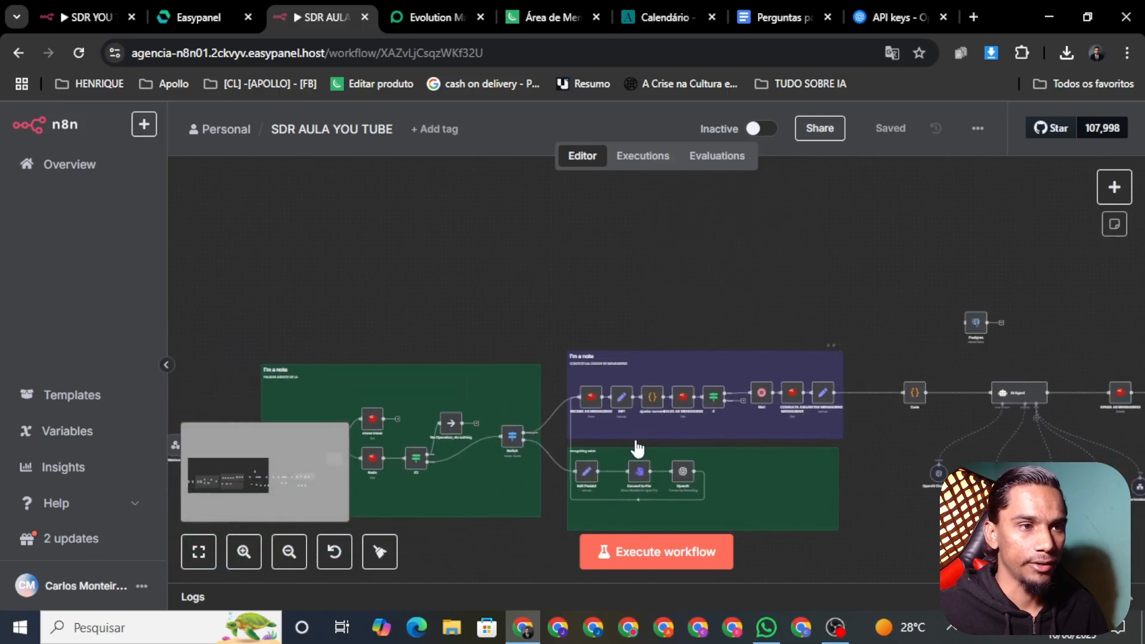
scroll(696, 441, "down", 1)
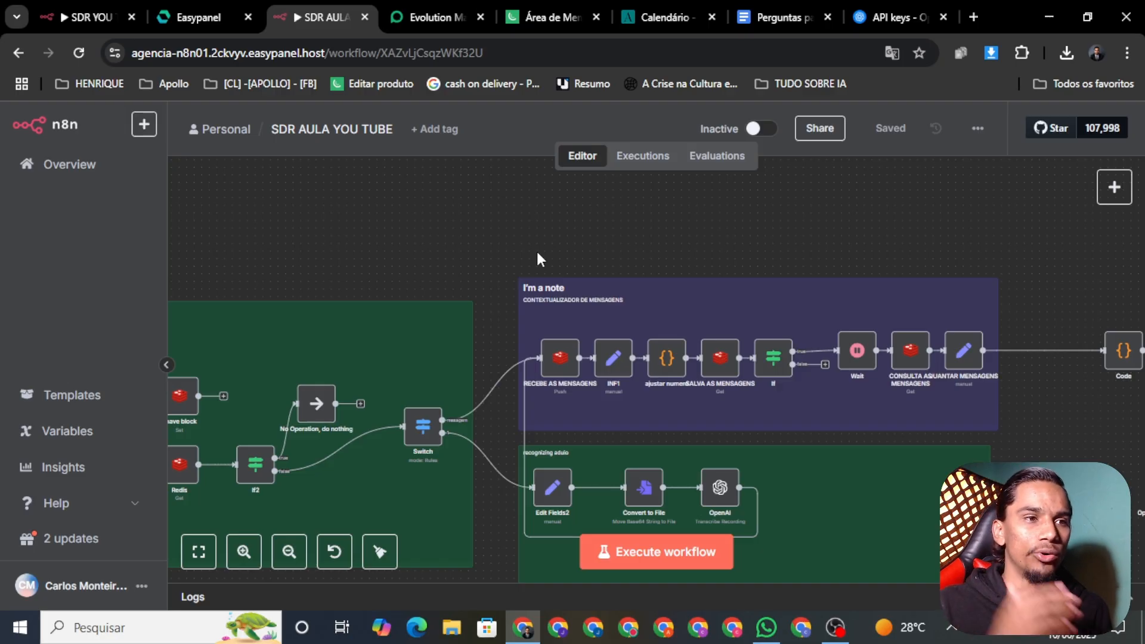
left_click_drag(482, 226, 1008, 404)
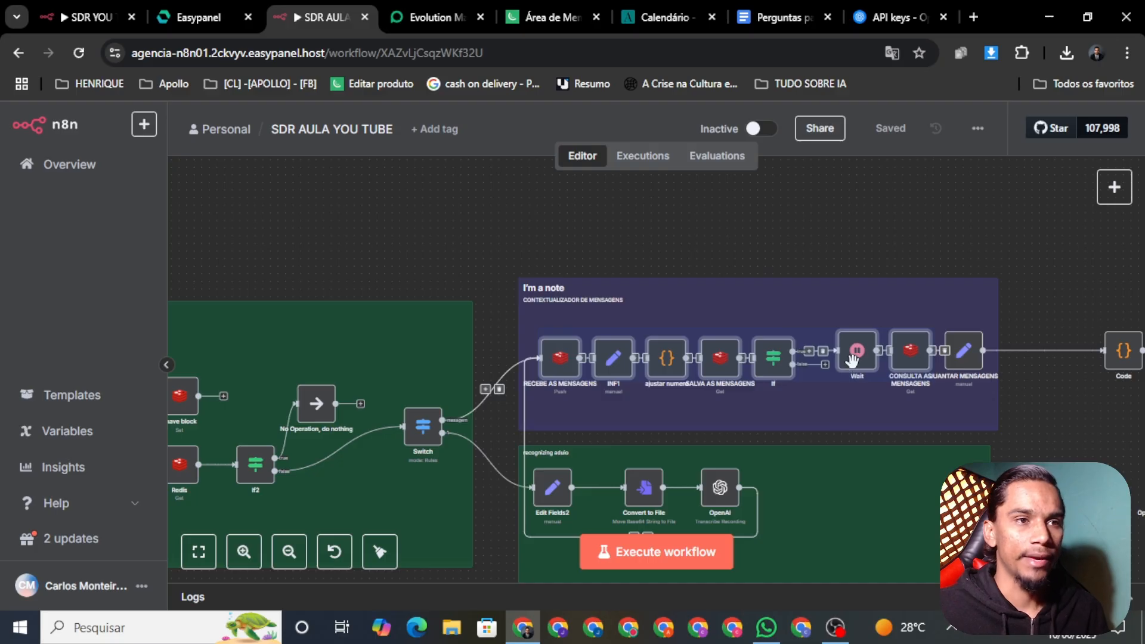
left_click(808, 234)
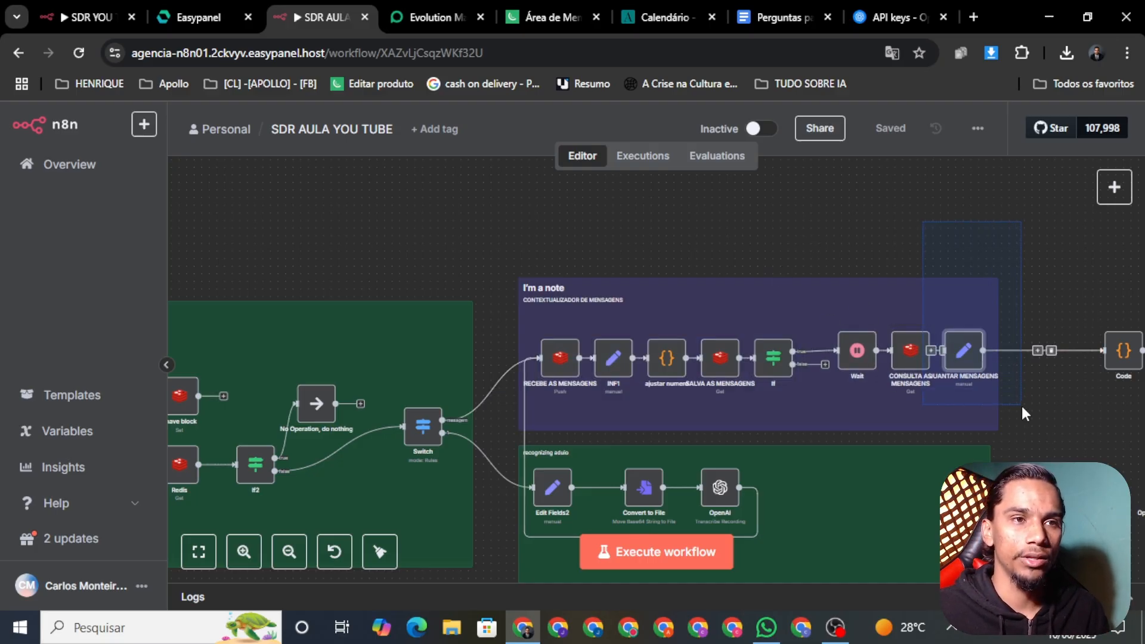
scroll(1052, 430, "down", 2)
scroll(1053, 429, "right", 1)
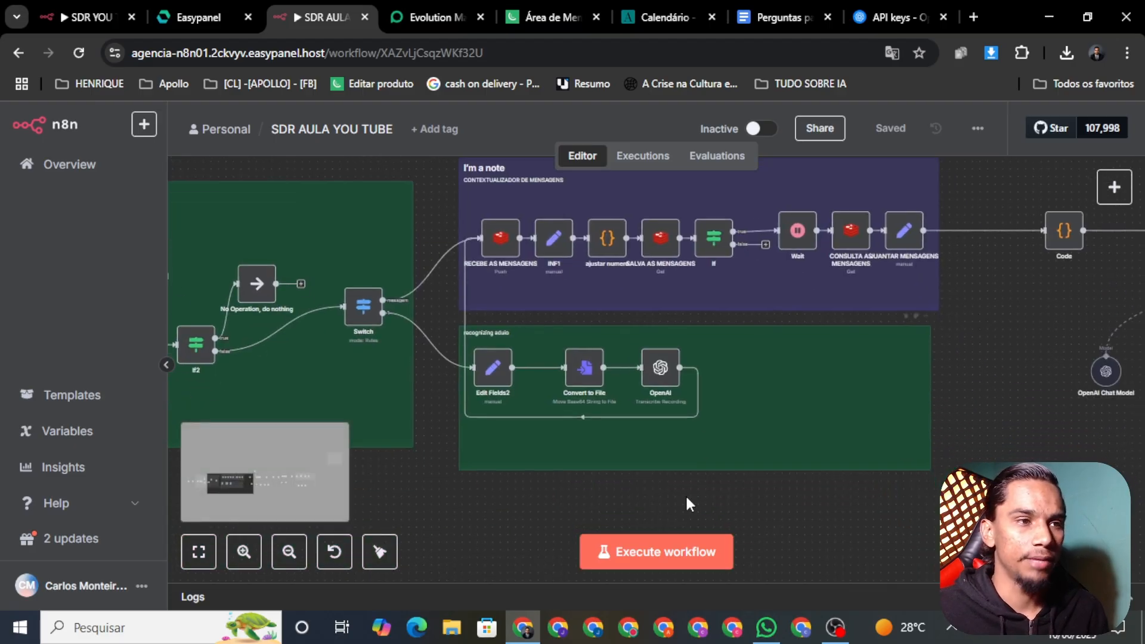
left_click_drag(737, 514, 438, 322)
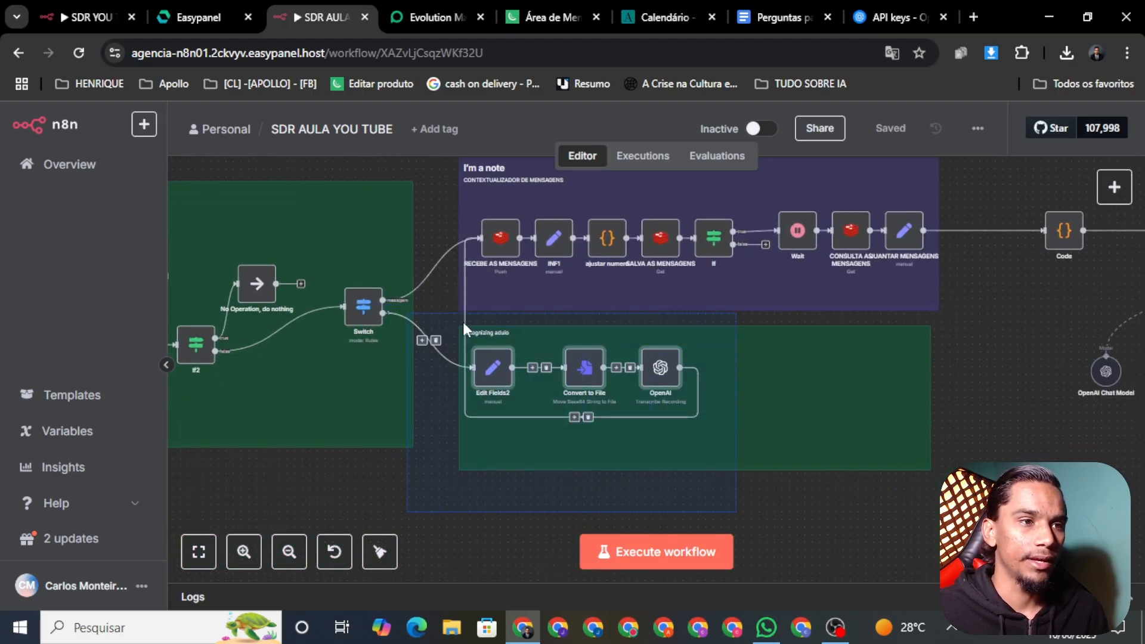
scroll(515, 344, "left", 3)
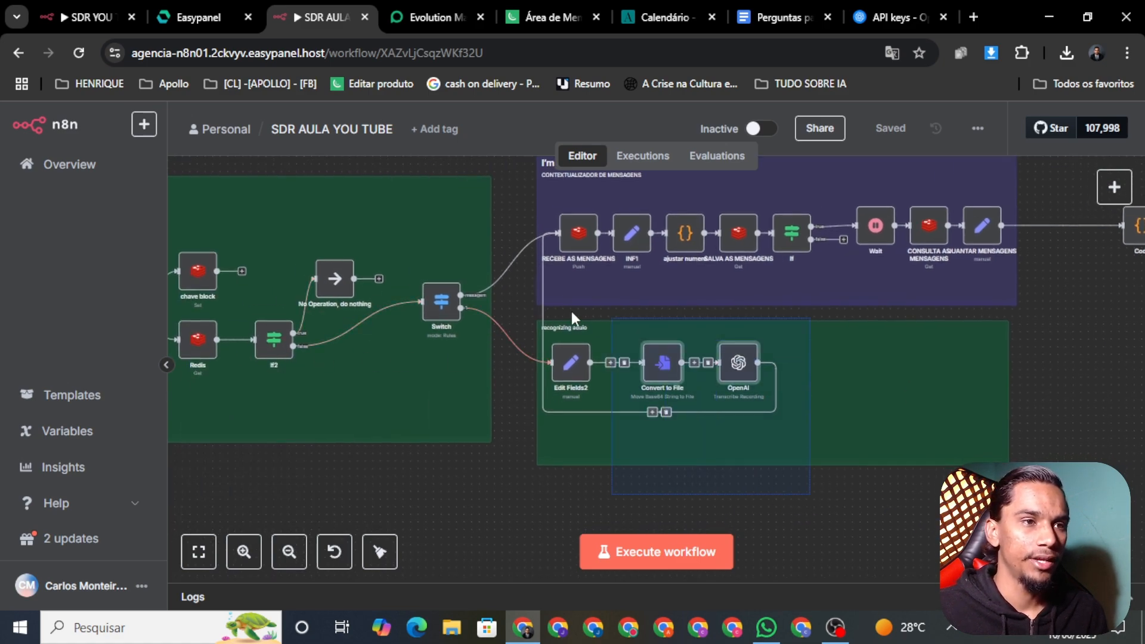
scroll(534, 364, "down", 1)
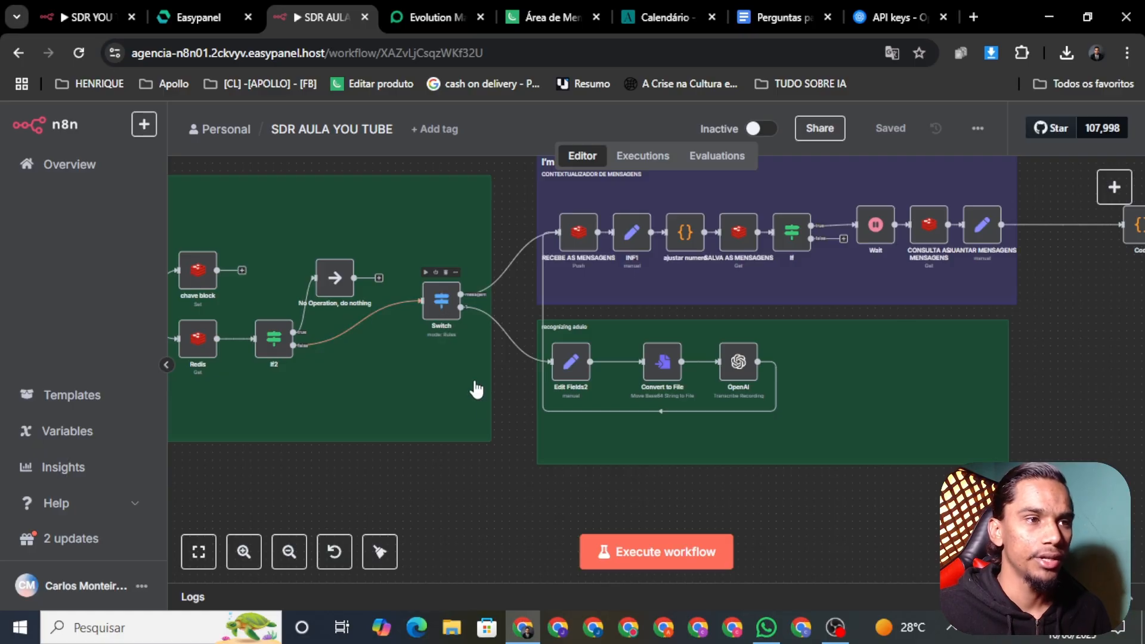
left_click_drag(533, 476, 626, 480)
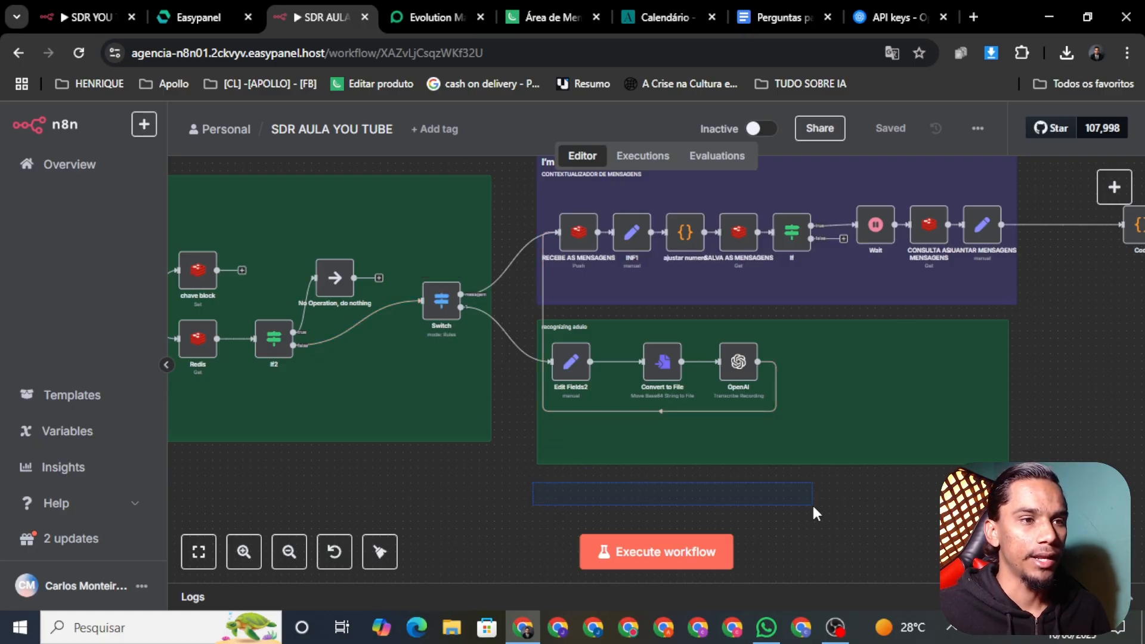
left_click_drag(760, 503, 749, 496)
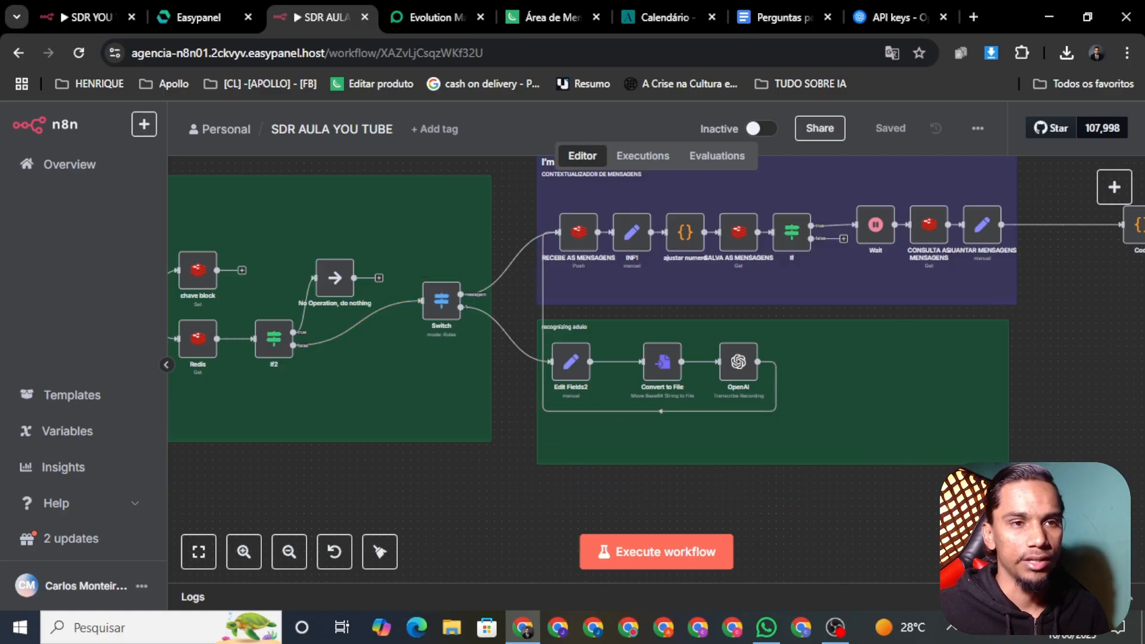
scroll(660, 513, "right", 15)
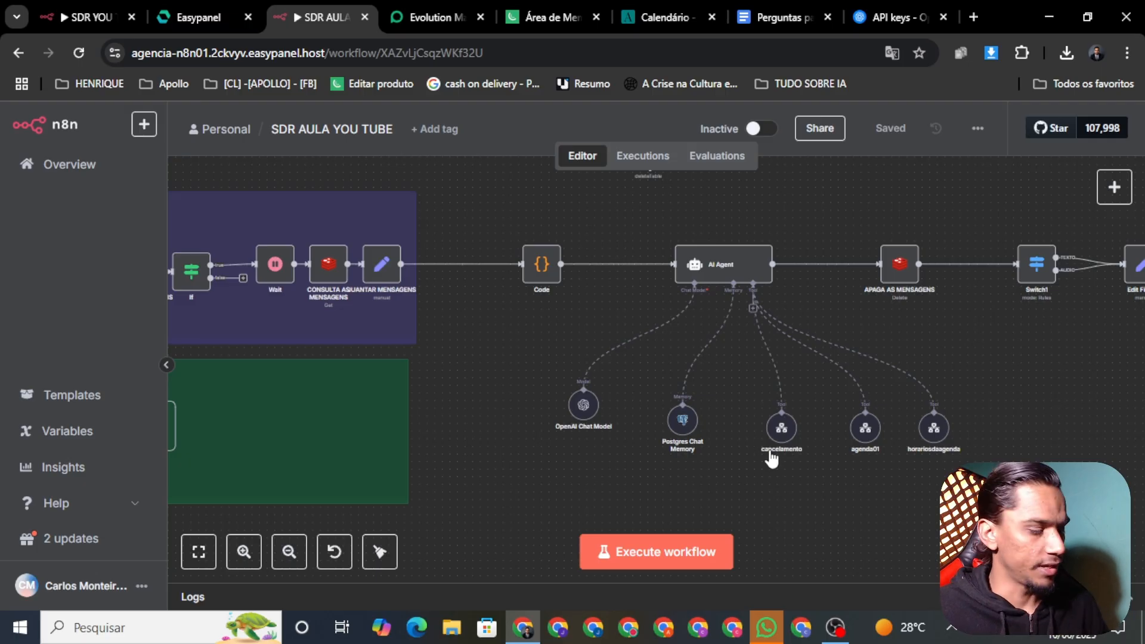
Select and deselect the three agent tool nodes, then zoom into the second AI Agent's tools
scroll(868, 447, "up", 5)
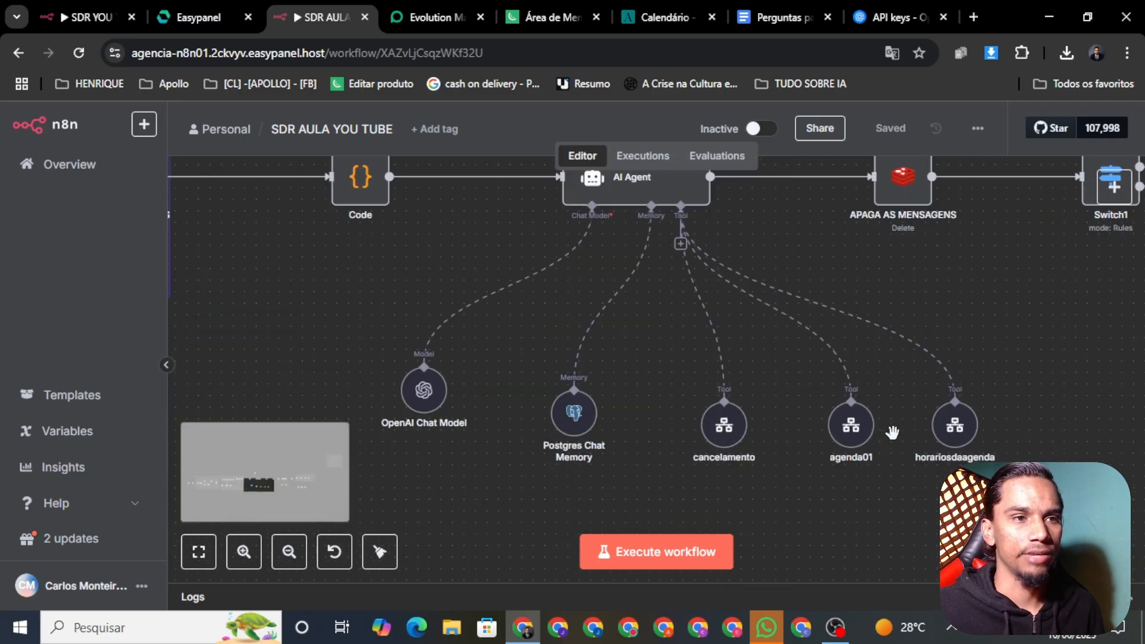
left_click_drag(911, 379, 534, 319)
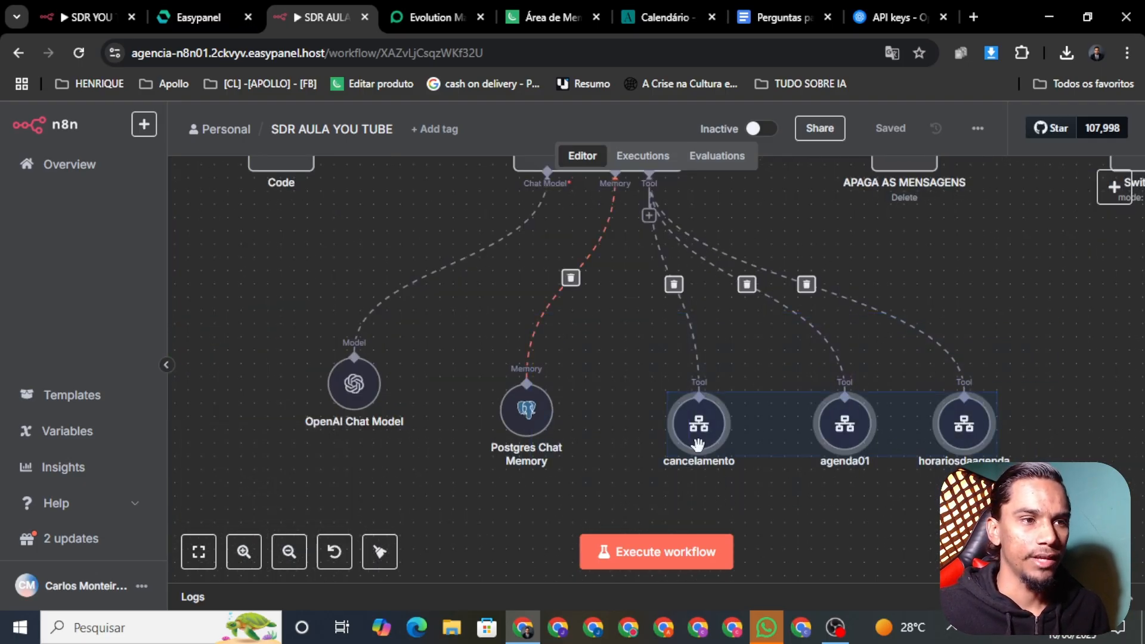
left_click(808, 529)
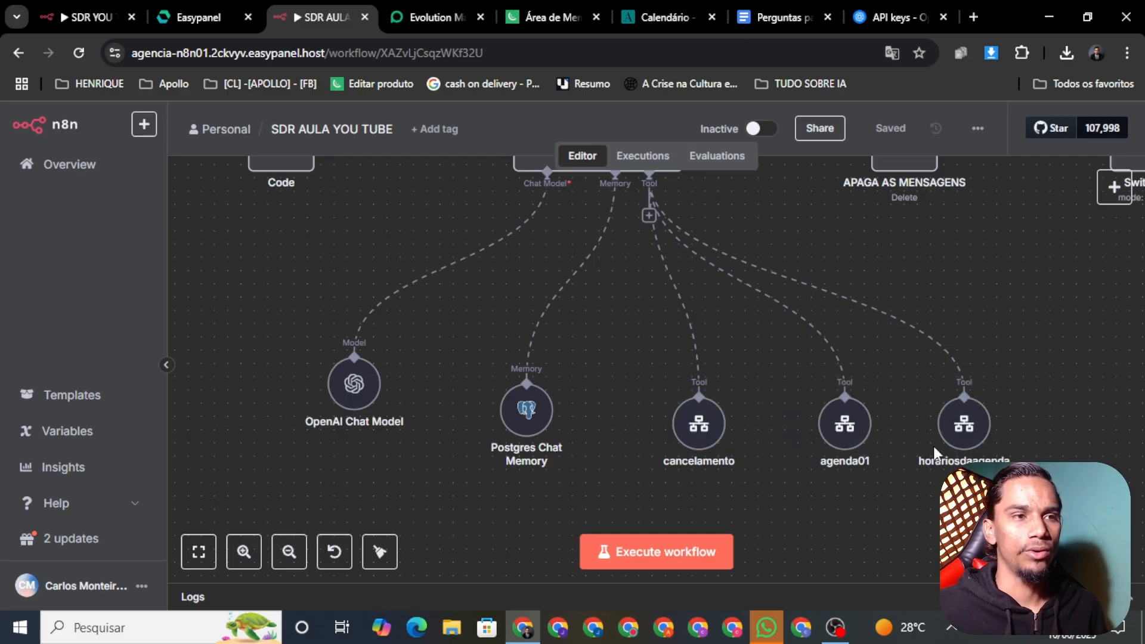
scroll(988, 408, "down", 5)
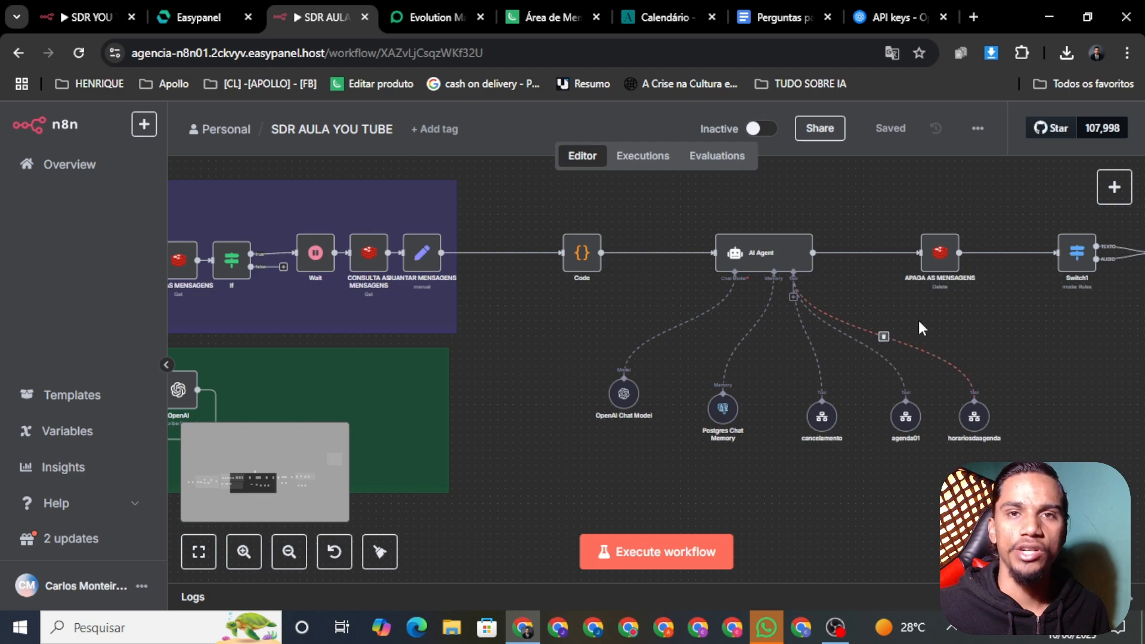
scroll(892, 339, "down", 4)
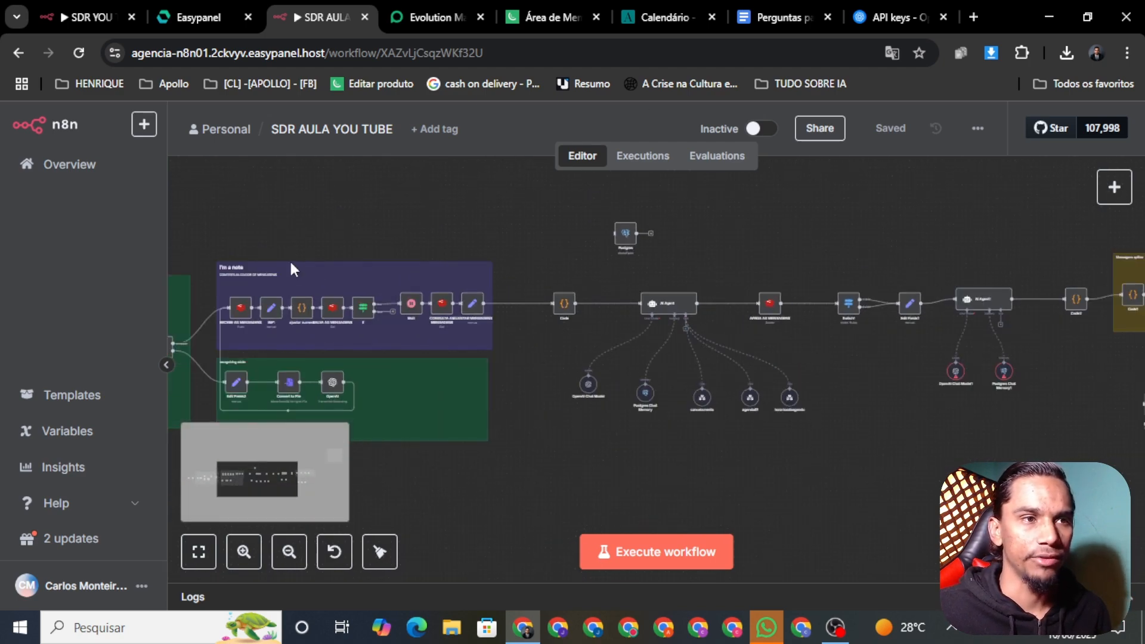
scroll(681, 391, "right", 5)
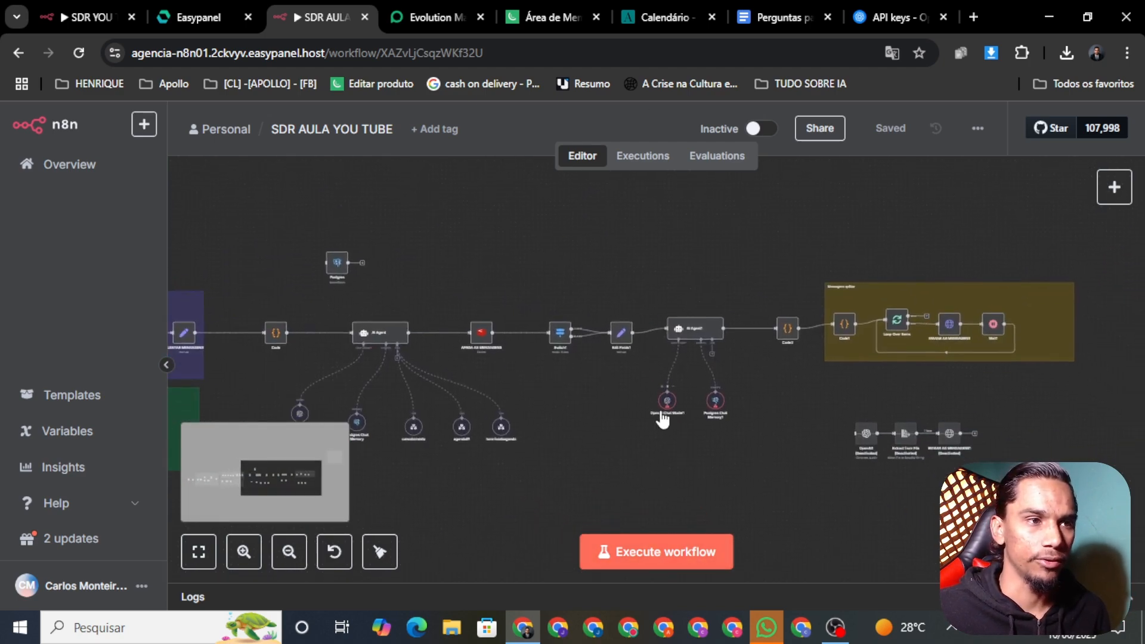
Review the OpenAI Chat Model node's settings, then bring up actions for Postgres Chat Memory1
right_click(667, 403)
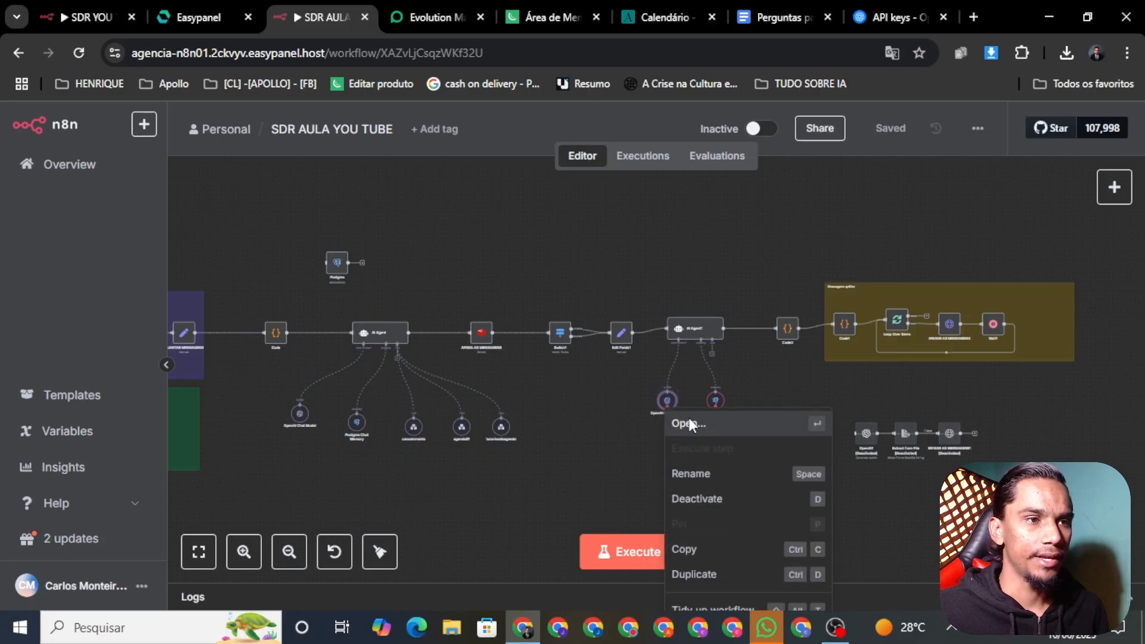
left_click(687, 423)
left_click(45, 123)
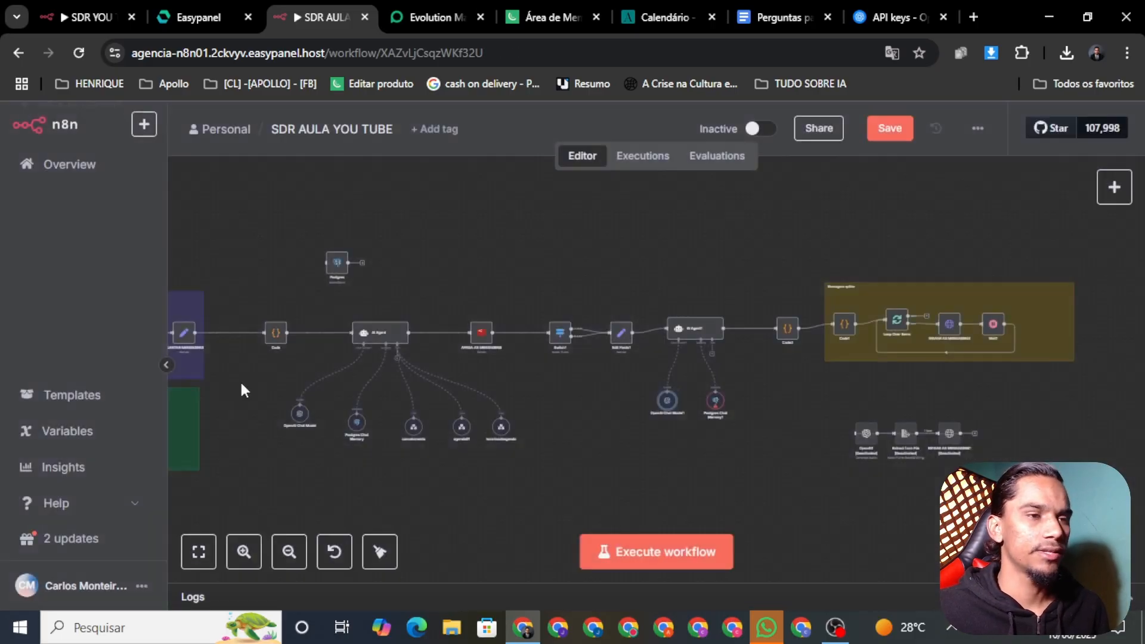
right_click(715, 411)
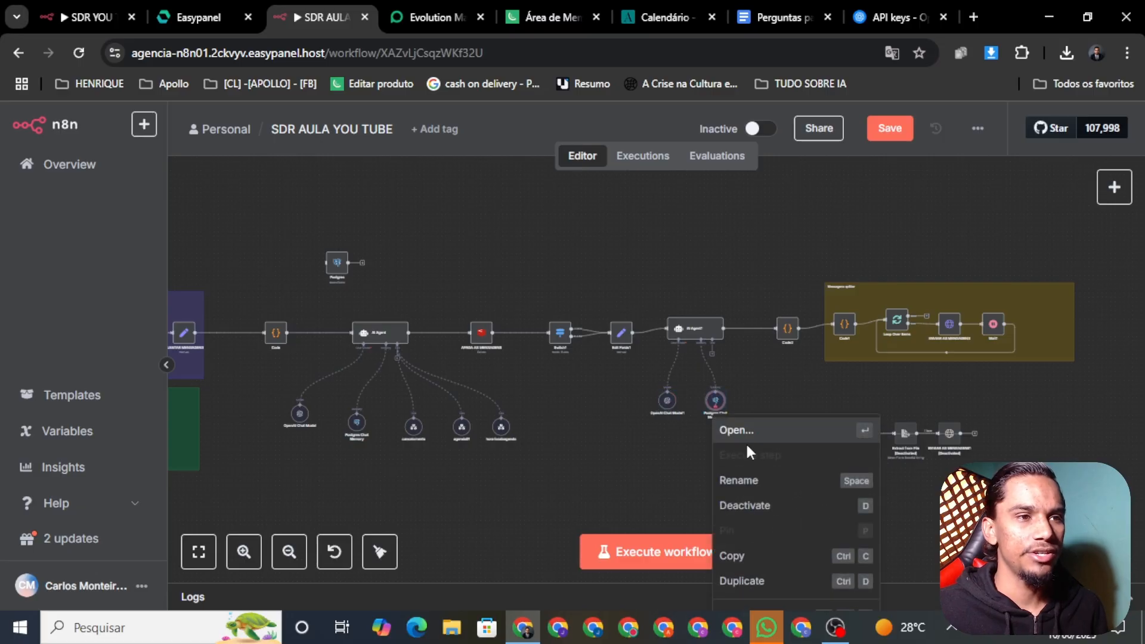
Review the Postgres Chat Memory1 settings, return to canvas and save the workflow
left_click(739, 438)
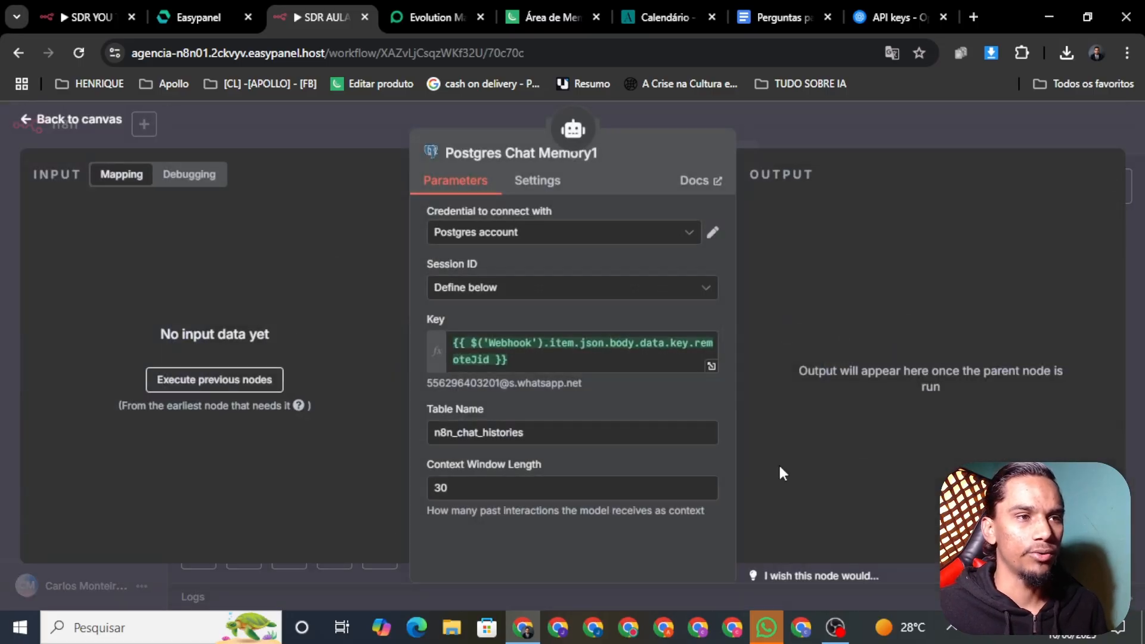
left_click(79, 123)
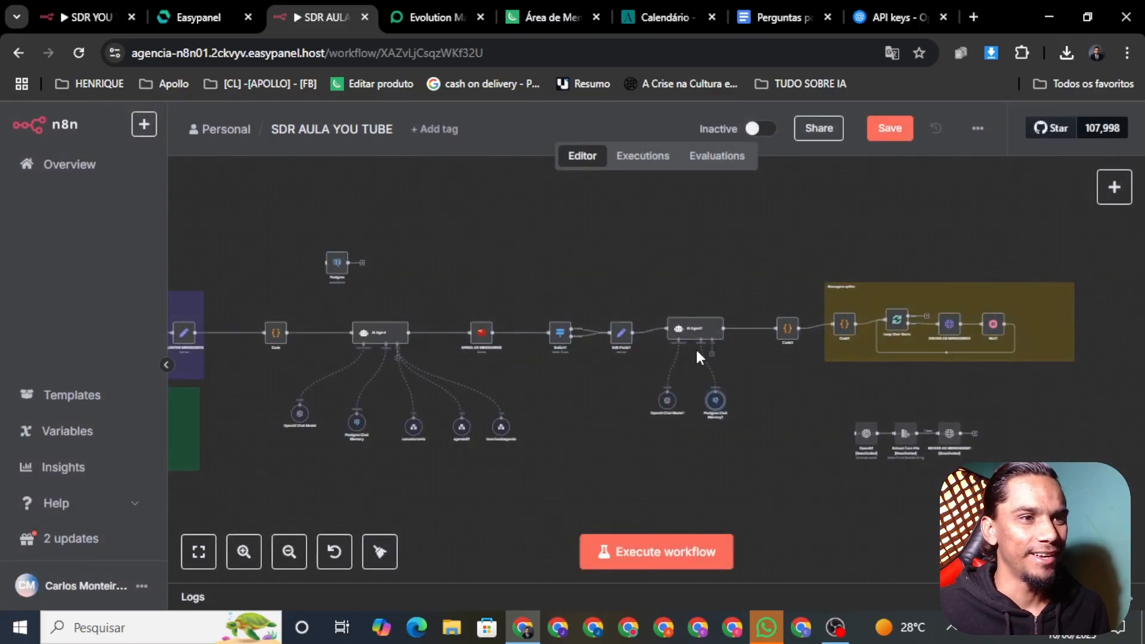
scroll(703, 340, "up", 2)
left_click(885, 131)
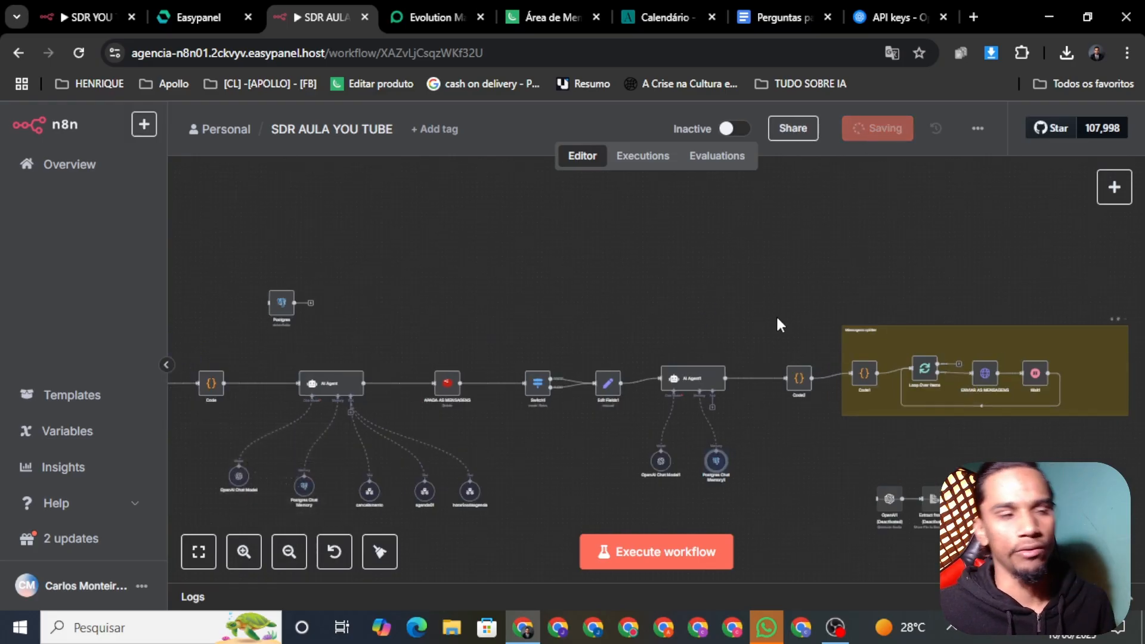
Marquee-select AI Agent1 and the first AI Agent with their sub-nodes to review them
scroll(656, 384, "up", 3)
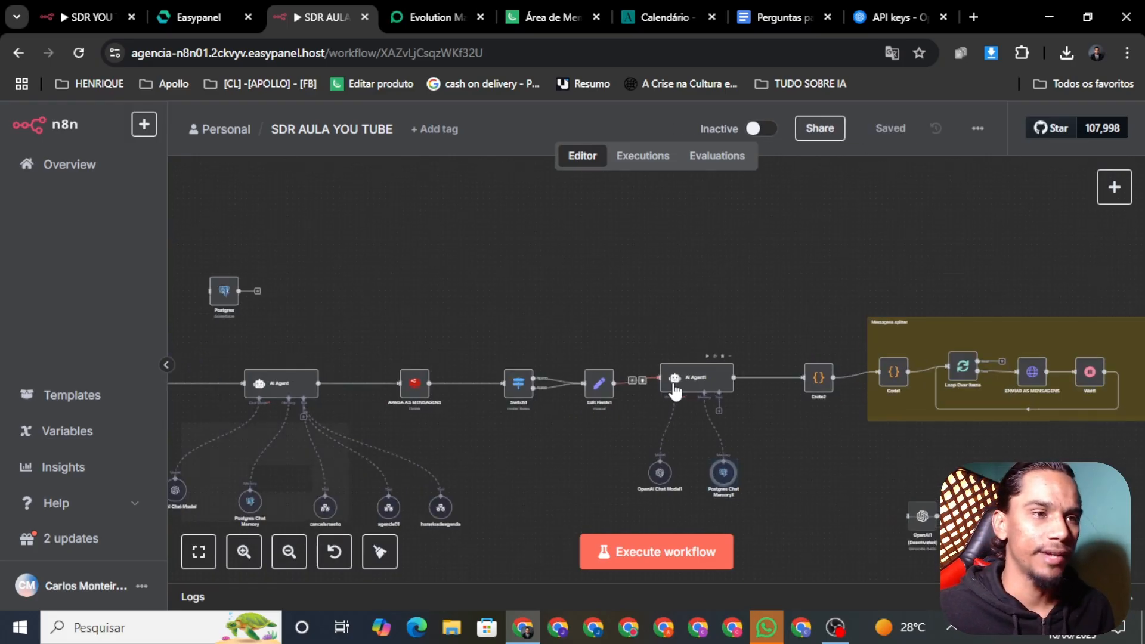
scroll(876, 425, "down", 4)
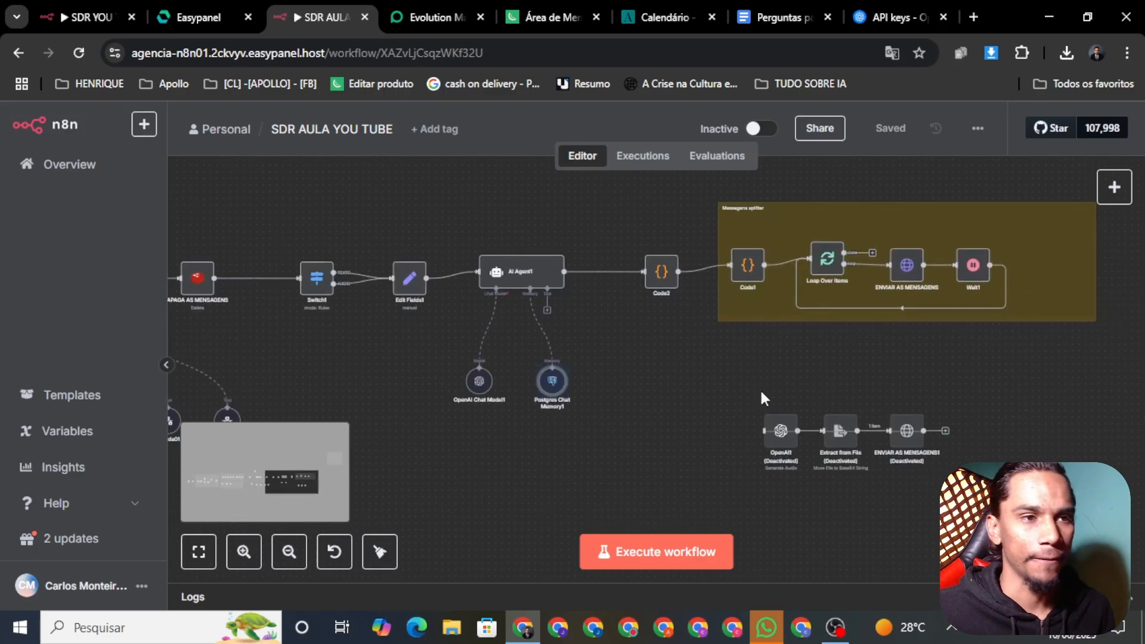
left_click_drag(463, 199, 560, 230)
left_click_drag(633, 263, 771, 495)
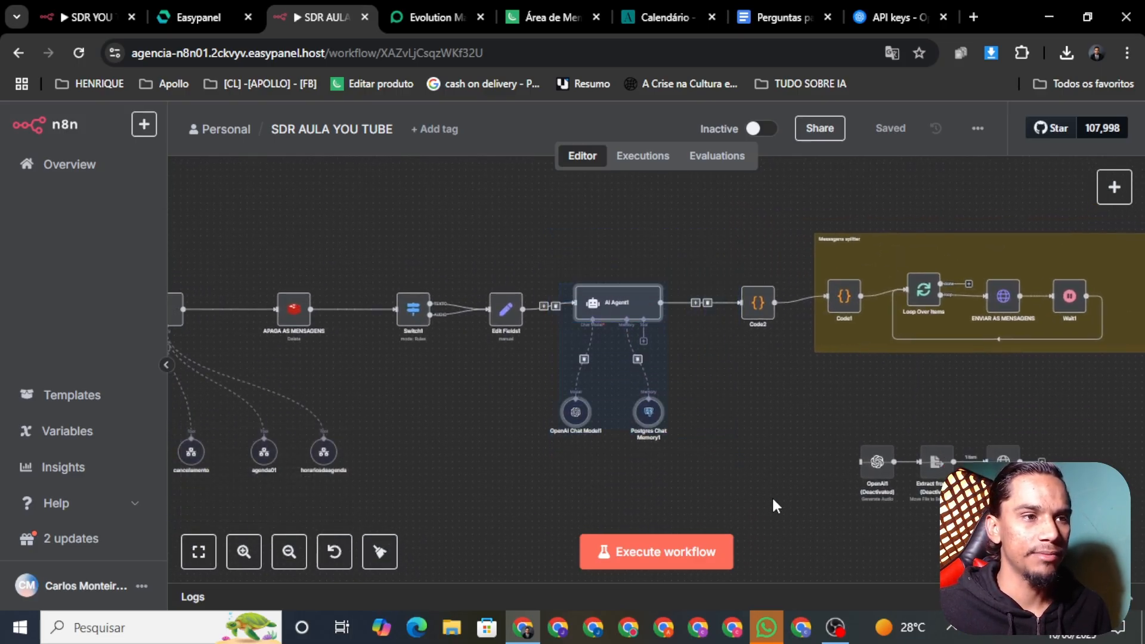
left_click(775, 495)
left_click_drag(444, 452, 749, 481)
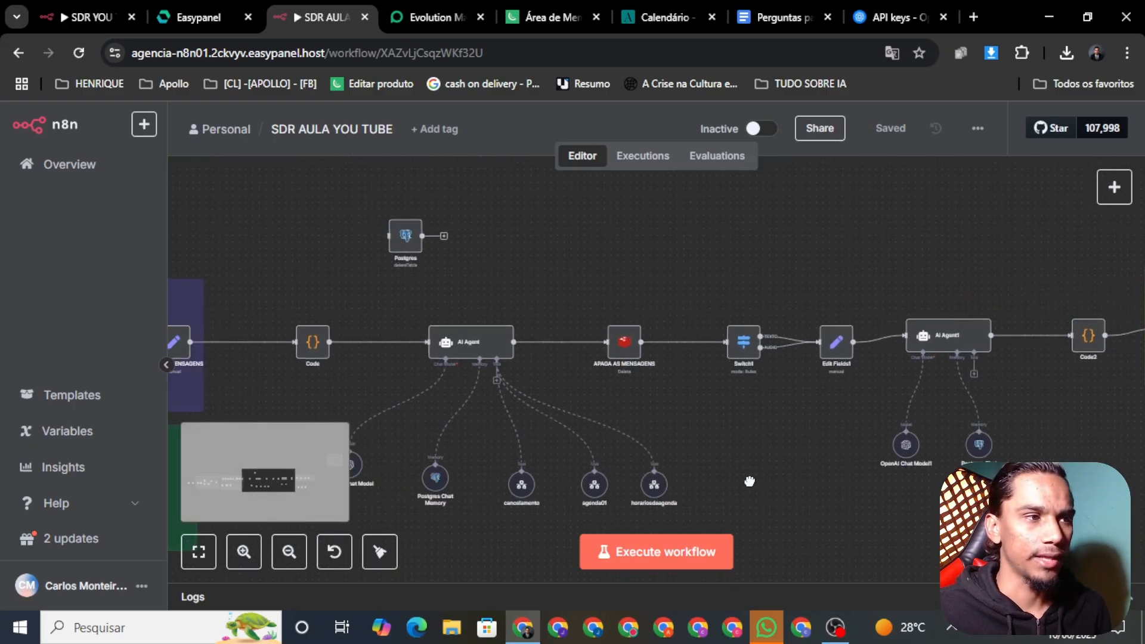
left_click_drag(531, 336, 626, 488)
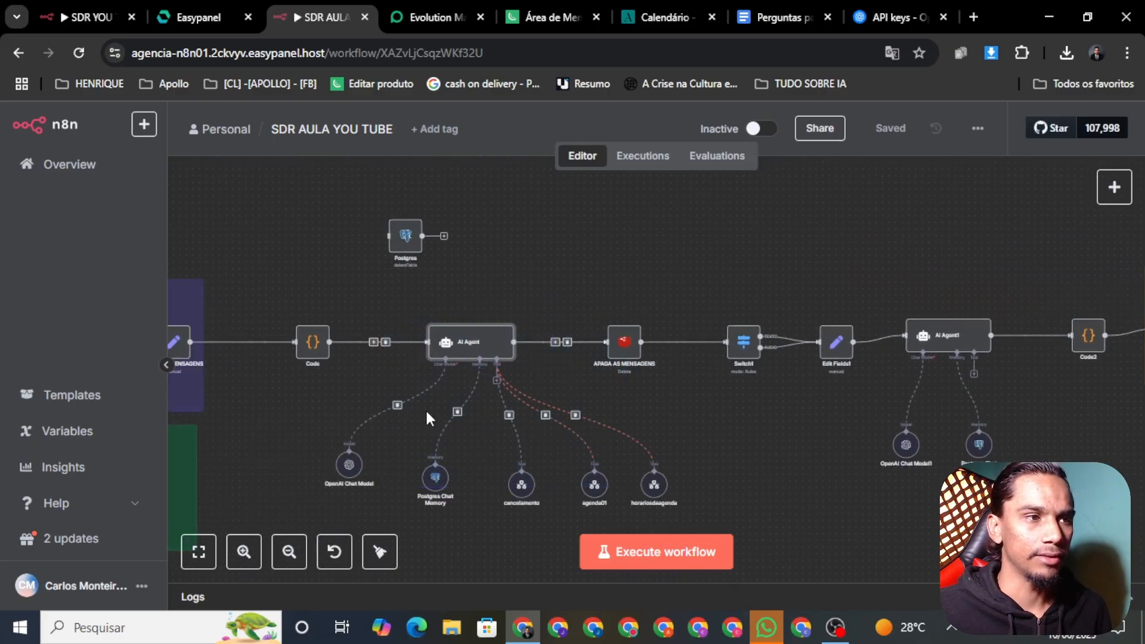
left_click_drag(367, 286, 545, 400)
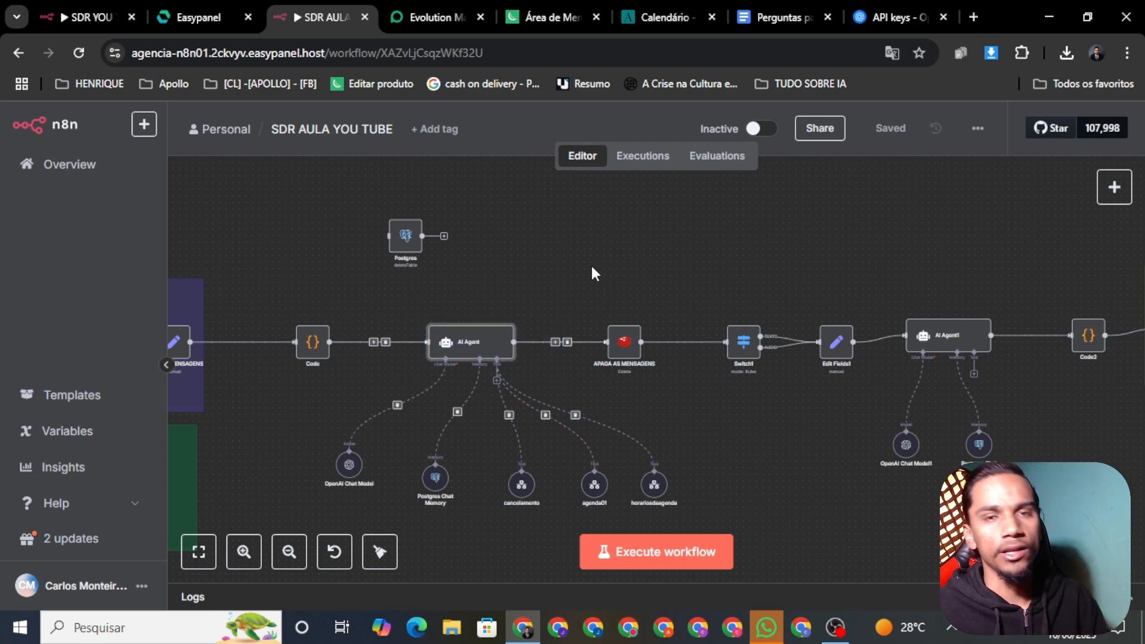
Reselect AI Agent1 with its two sub-nodes a few times, clearing each selection
left_click_drag(963, 271, 899, 502)
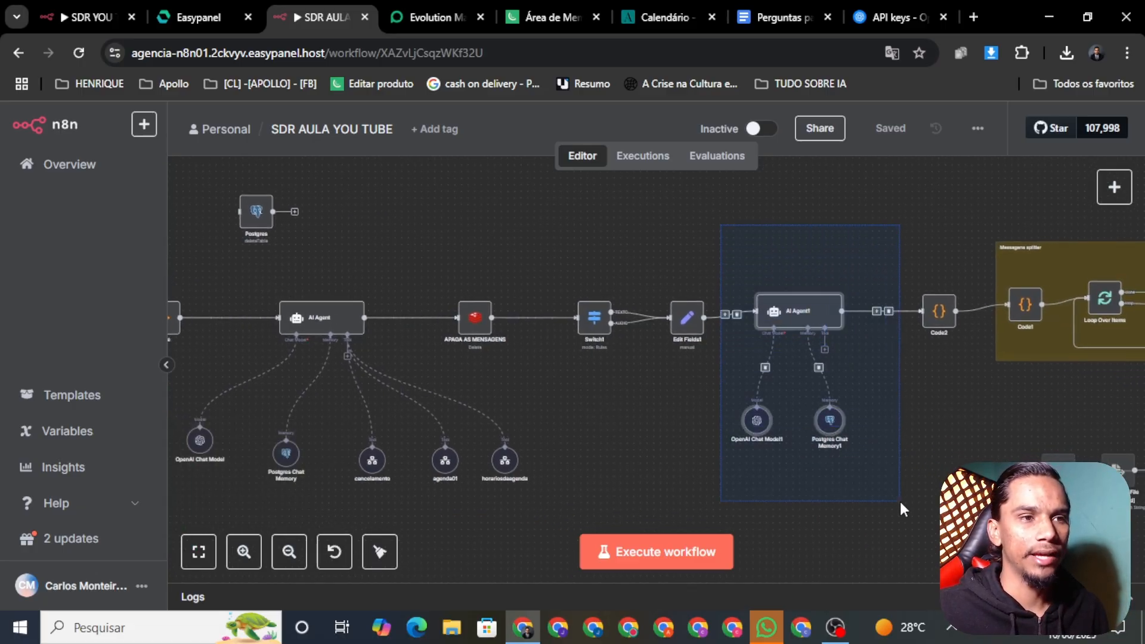
left_click(864, 549)
left_click_drag(729, 236, 867, 445)
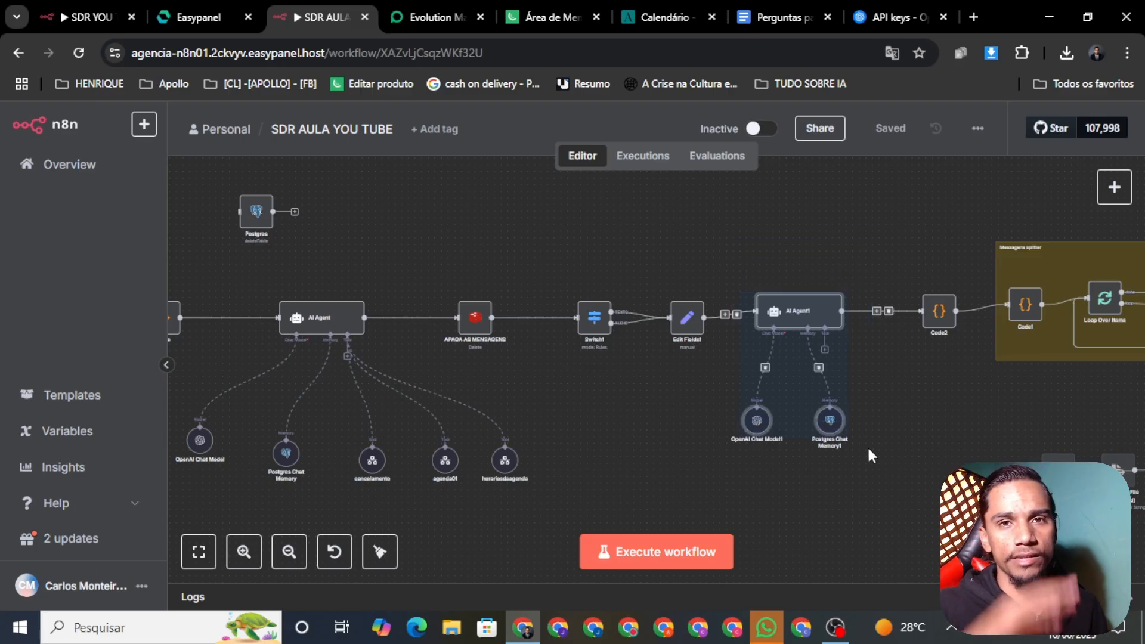
left_click(866, 445)
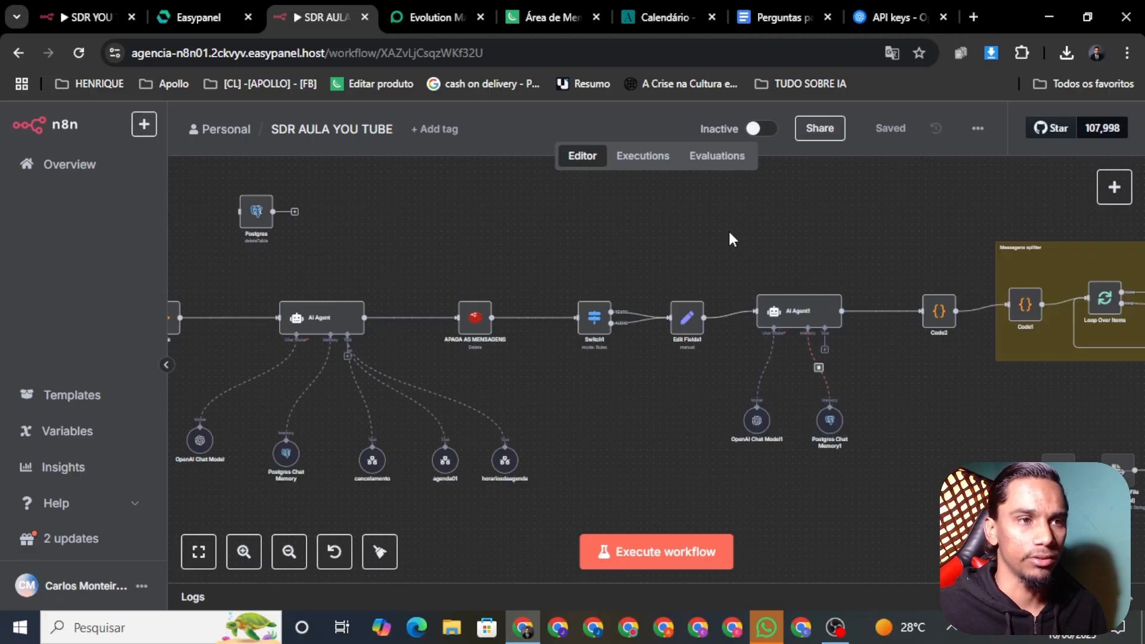
left_click_drag(732, 239, 861, 475)
left_click(887, 484)
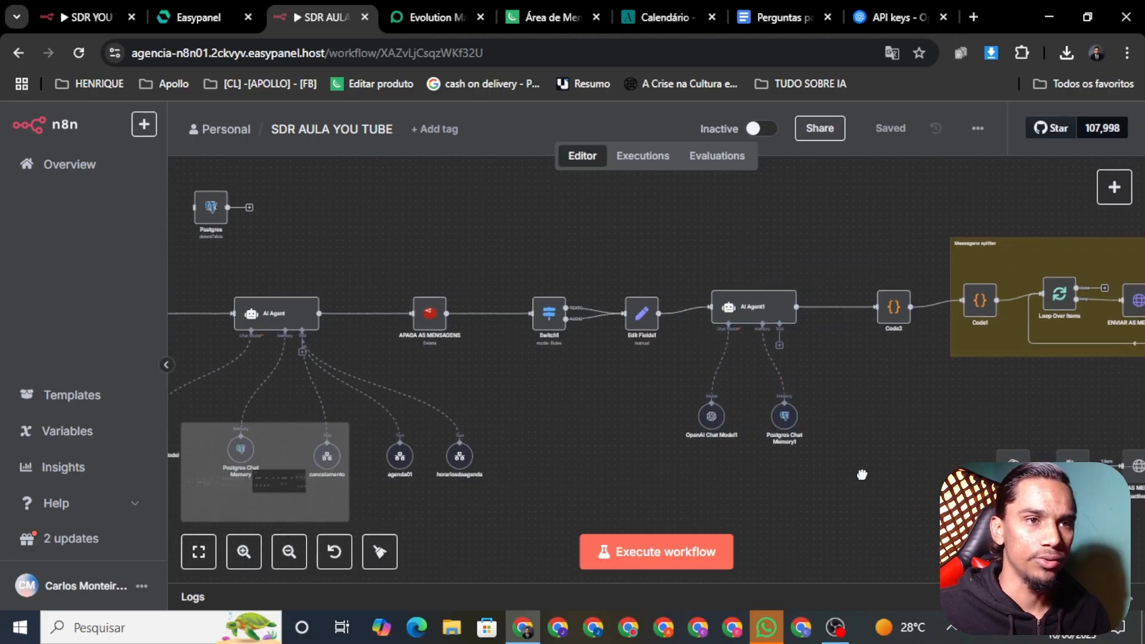
Bring the deactivated OpenAI / Extract from File chain into view and select it
scroll(862, 474, "right", 5)
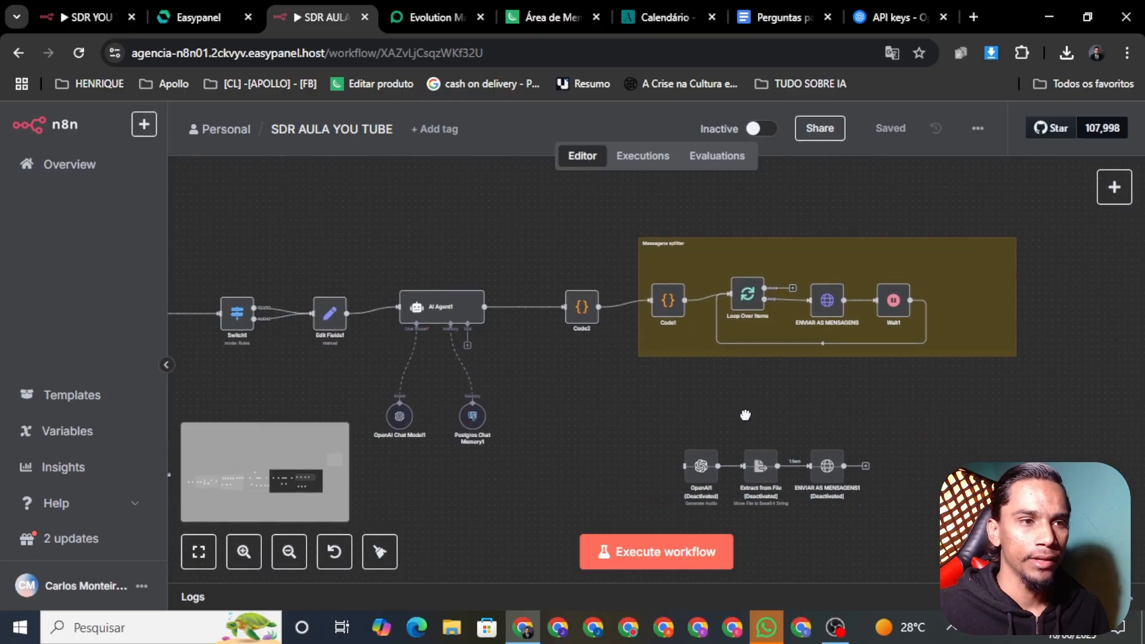
scroll(745, 415, "down", 2)
left_click_drag(651, 345, 966, 455)
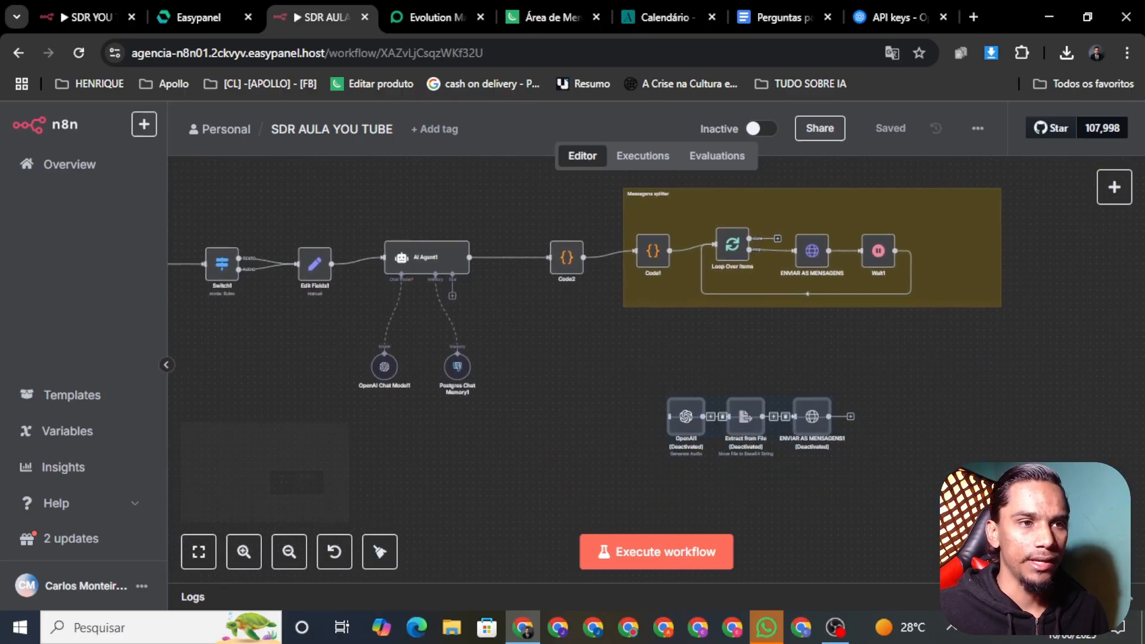
left_click(920, 499)
left_click_drag(914, 493, 1096, 410)
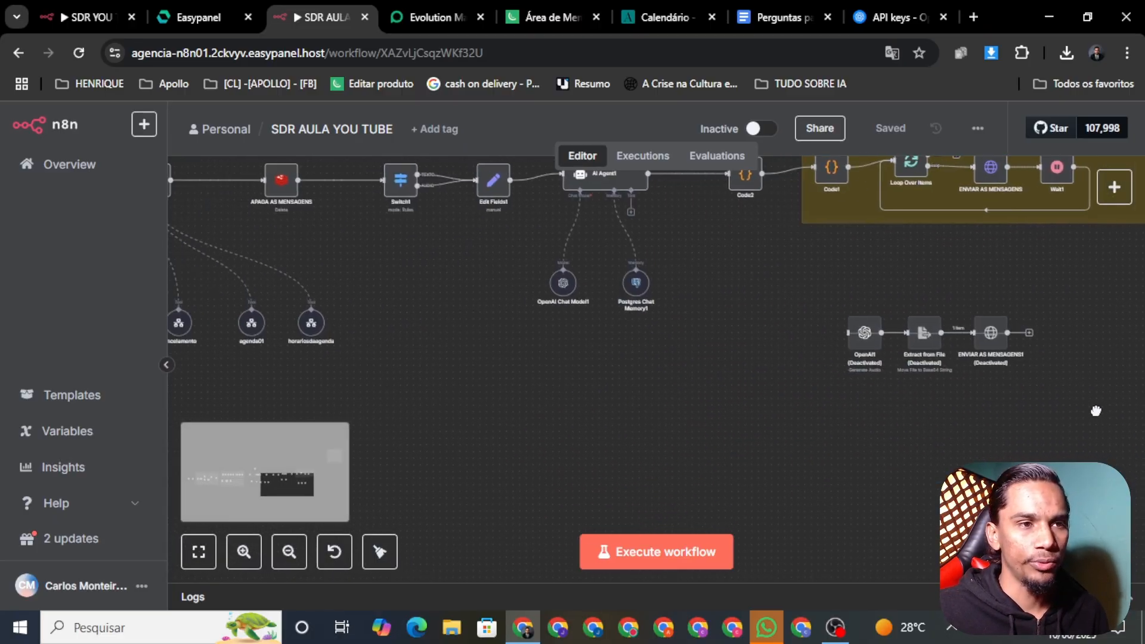
left_click_drag(922, 318, 896, 353)
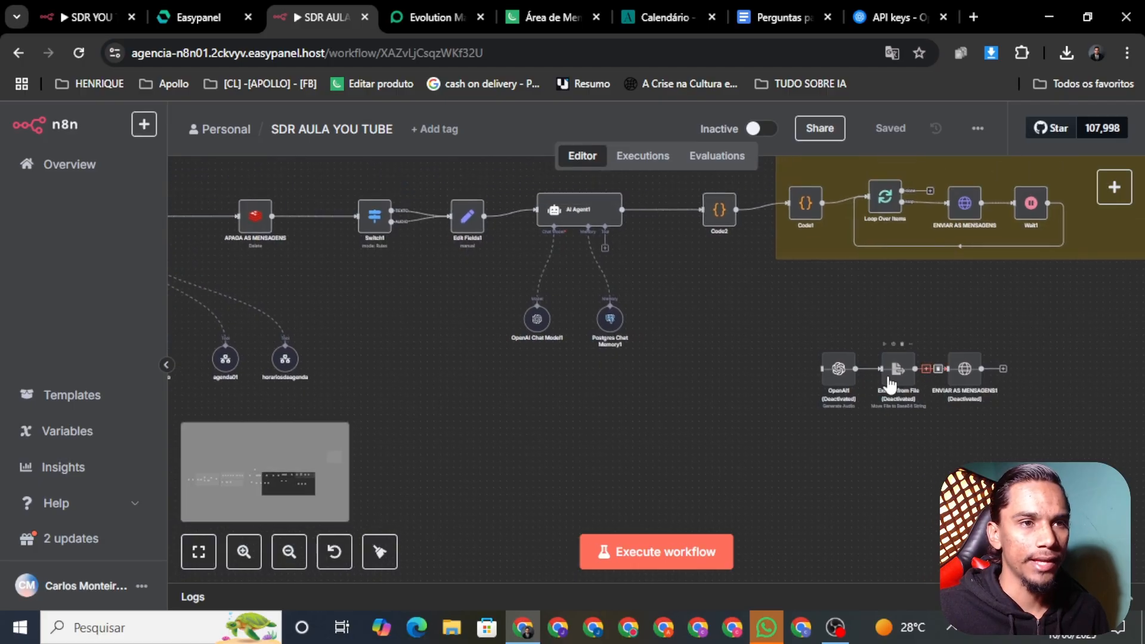
scroll(978, 414, "right", 1)
mouse_move(840, 382)
left_click_drag(733, 305, 833, 302)
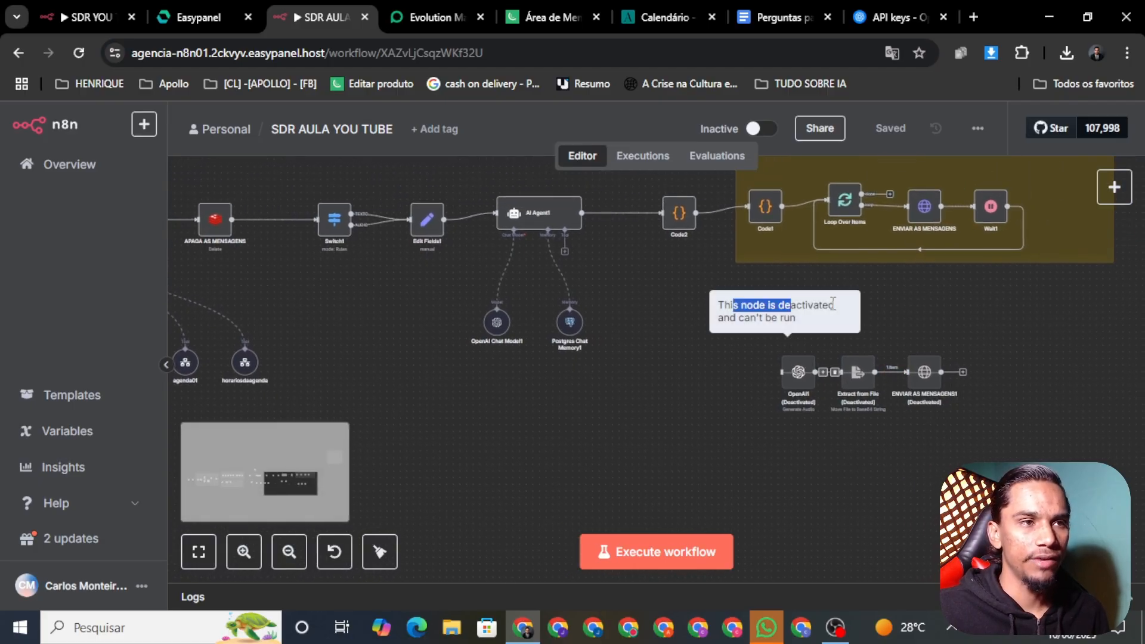
left_click_drag(728, 302, 1007, 458)
scroll(721, 317, "right", 2)
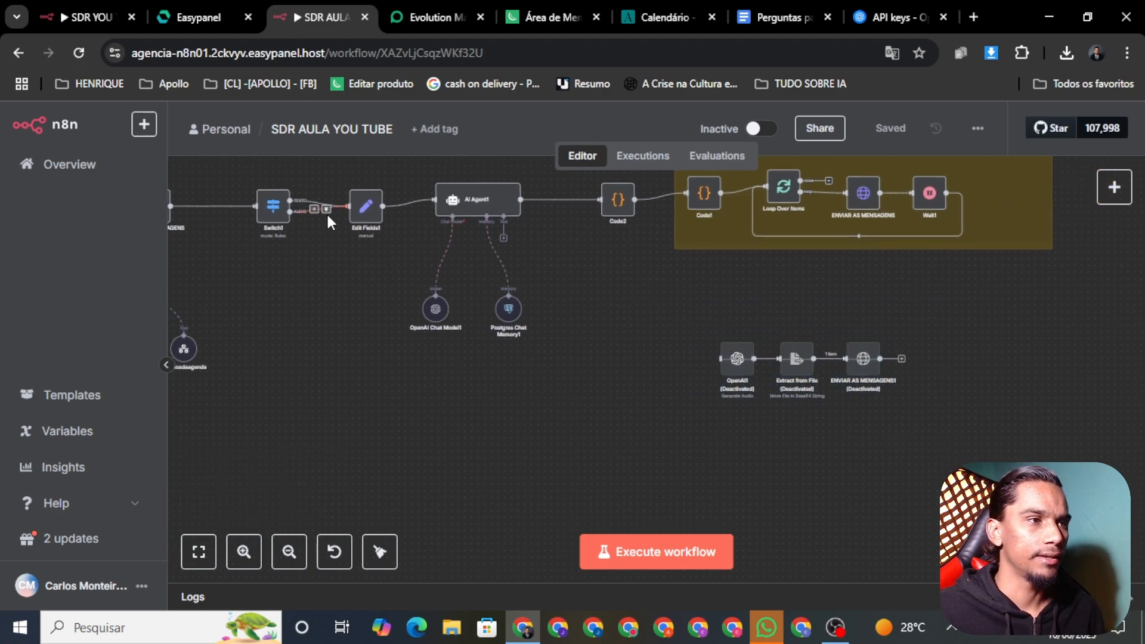
Remove Switch1's audio link into Edit Fields1 and wire that output to the OpenAI audio node
left_click(326, 209)
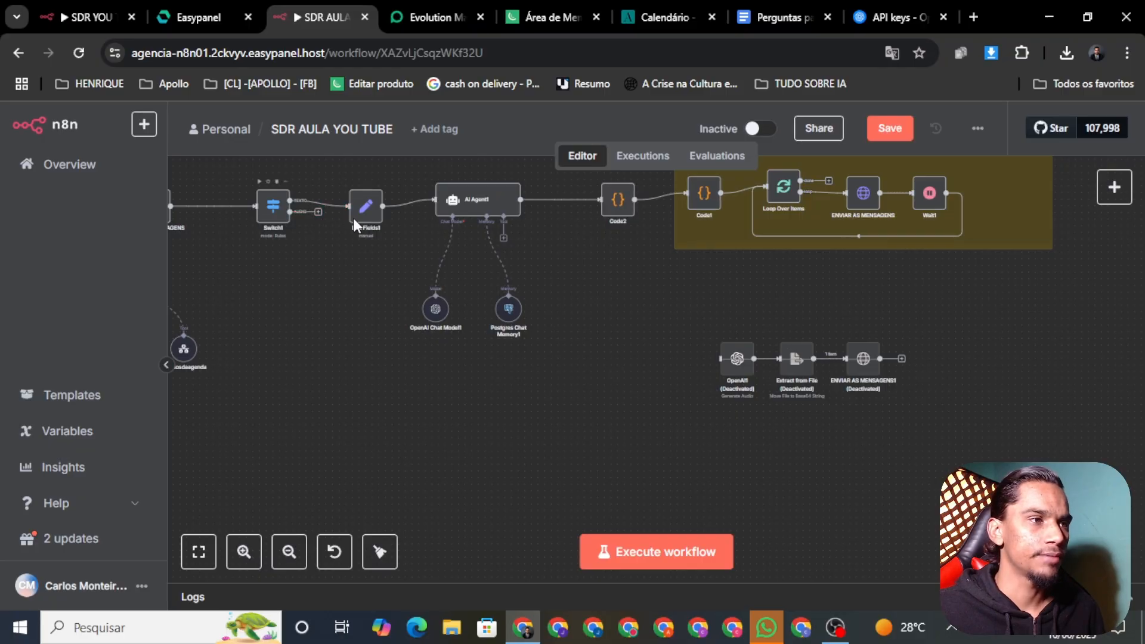
left_click_drag(290, 211, 719, 359)
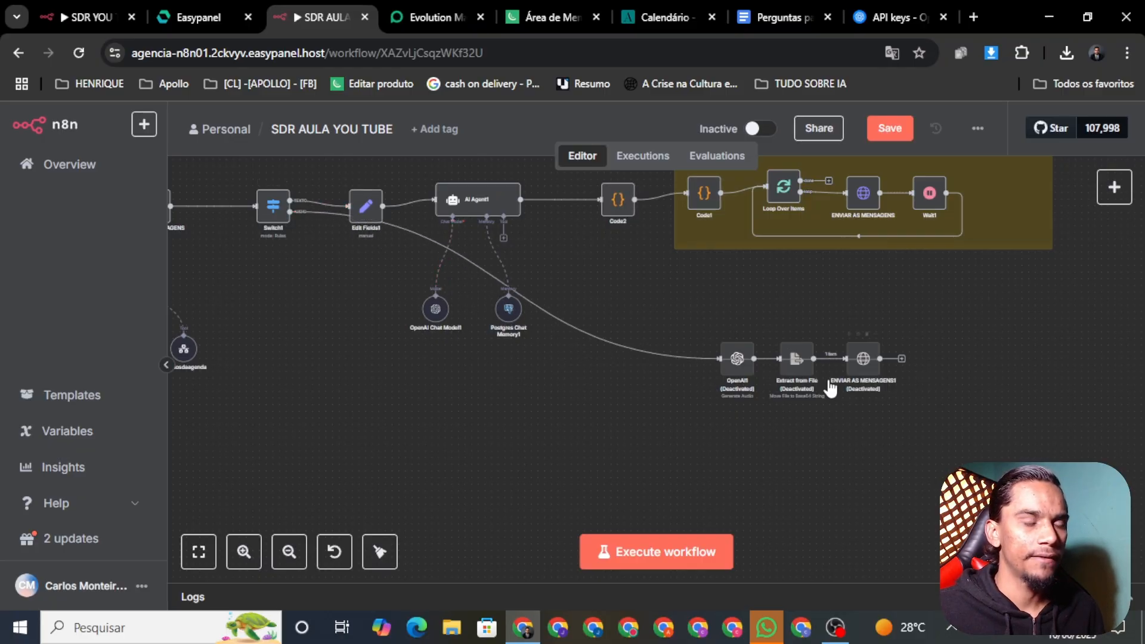
scroll(566, 513, "down", 6)
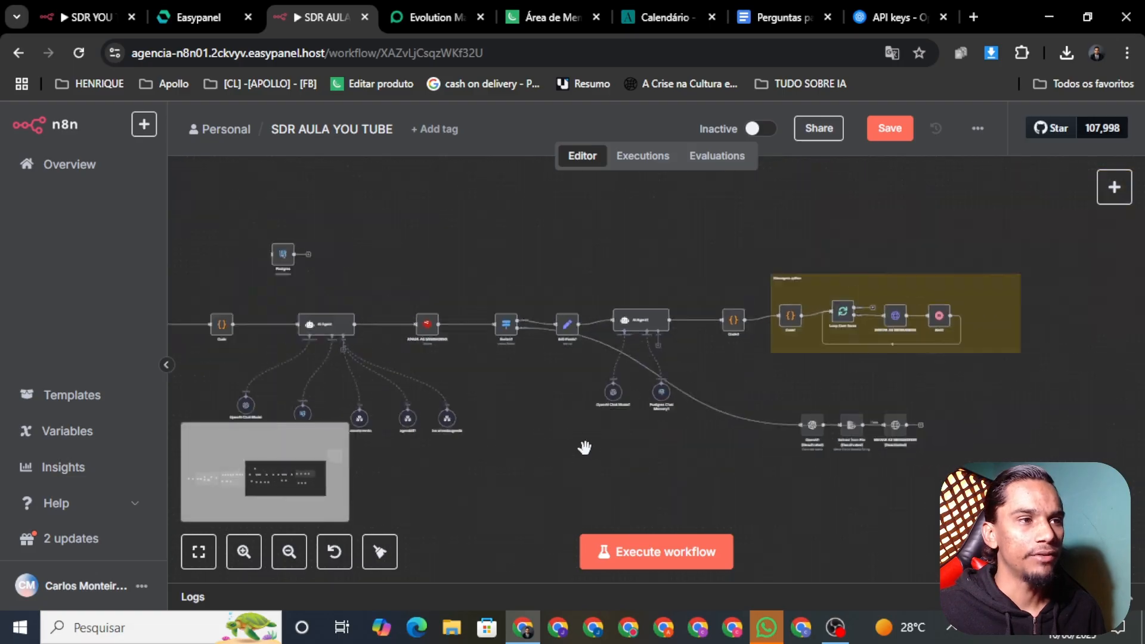
scroll(513, 486, "up", 3)
scroll(571, 320, "right", 1)
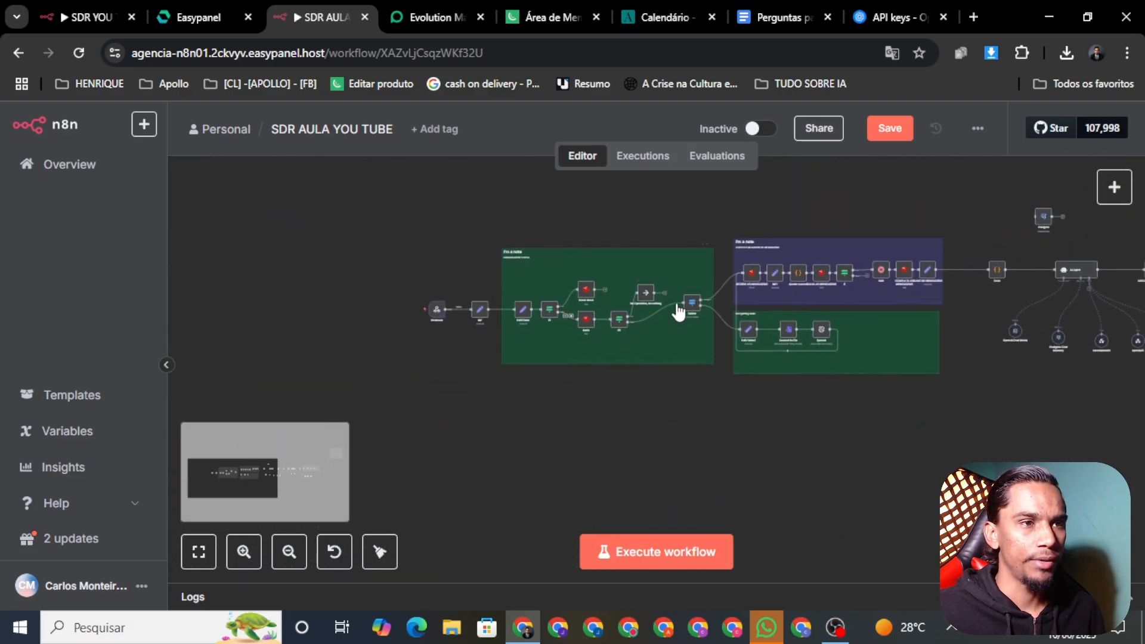
scroll(441, 310, "right", 10)
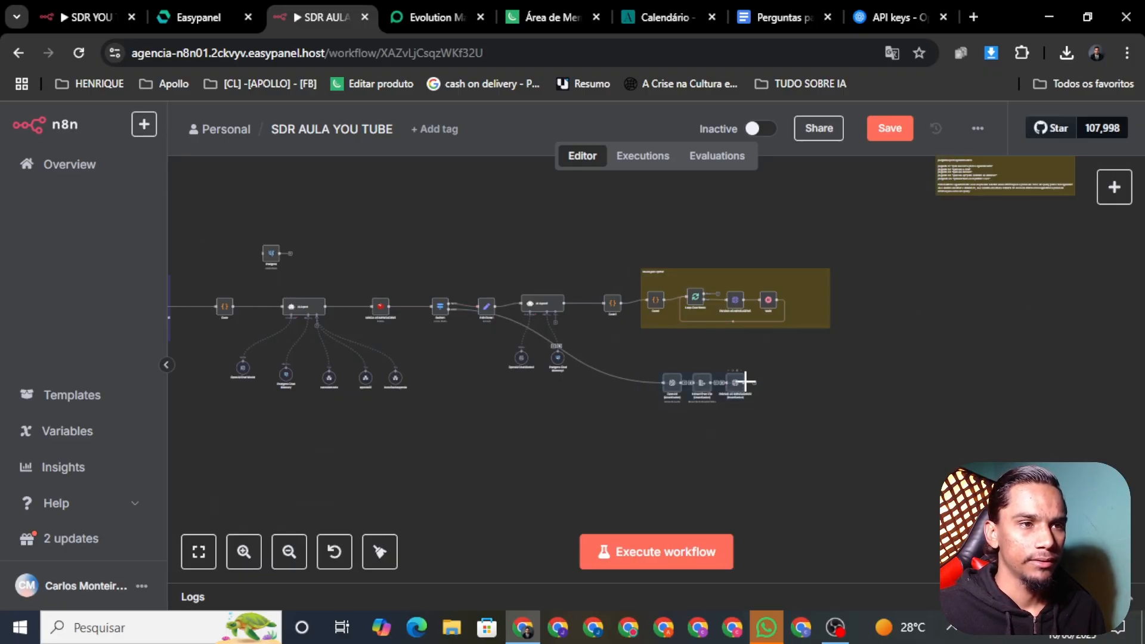
Move the three deactivated audio nodes beneath AI Agent1 and save the workflow
left_click_drag(754, 382, 556, 372)
left_click_drag(715, 383, 528, 390)
scroll(620, 431, "down", 1)
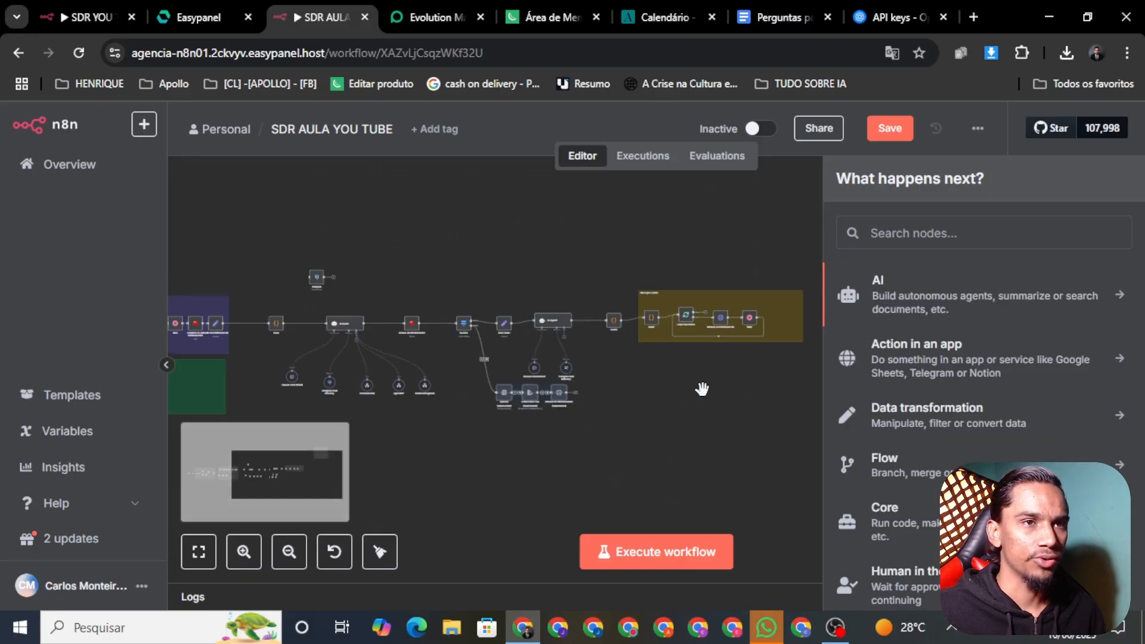
left_click(880, 137)
left_click_drag(639, 458, 664, 452)
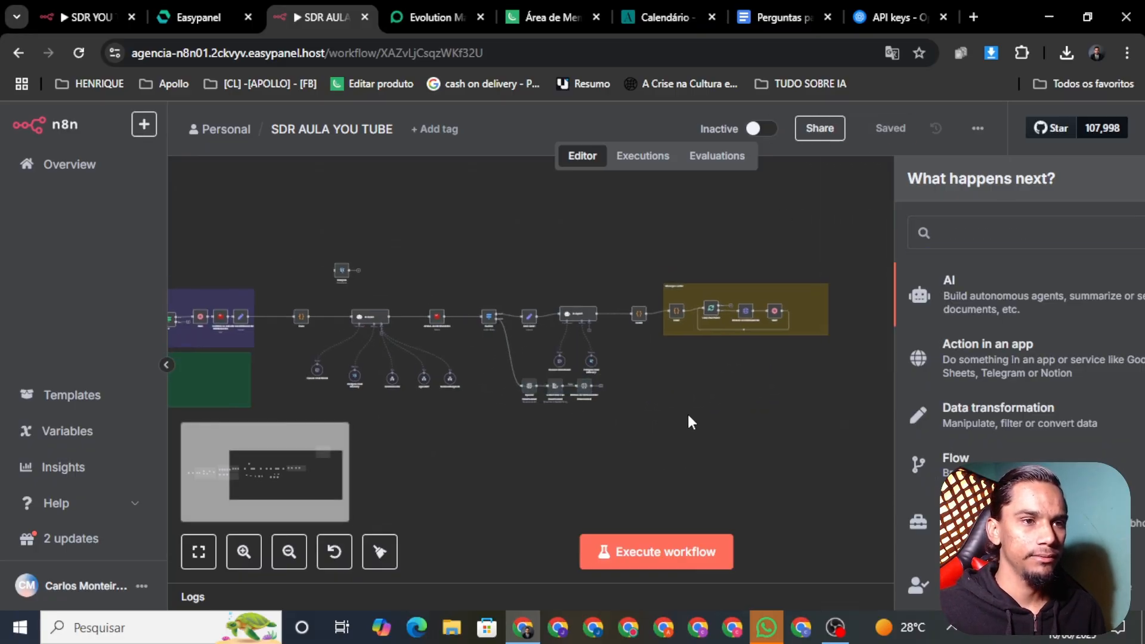
scroll(511, 302, "up", 2)
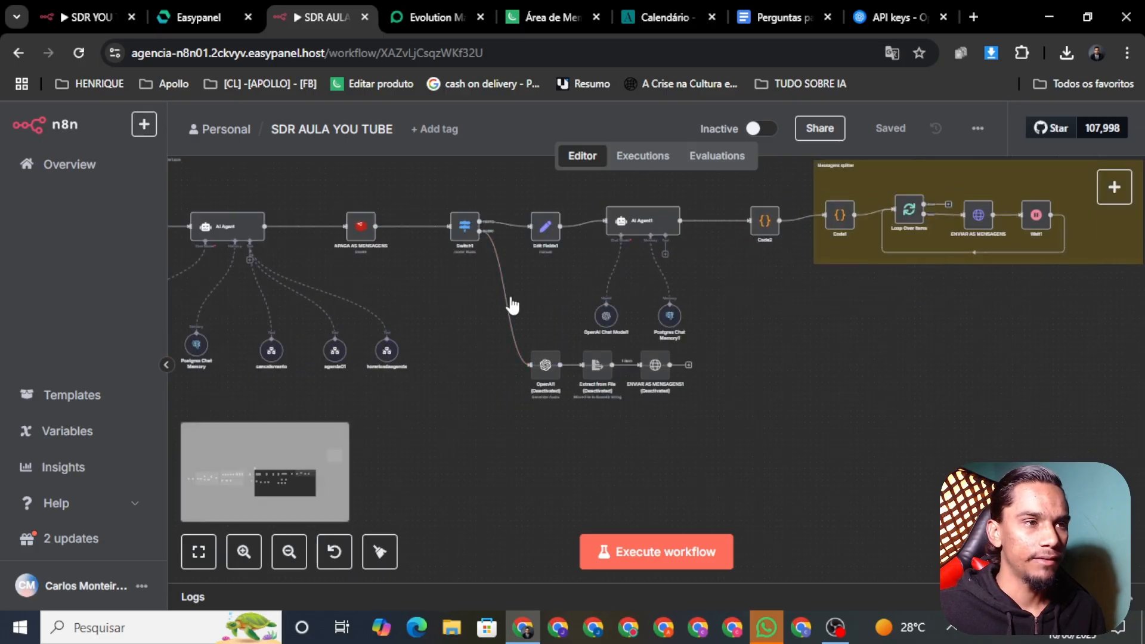
Delete the Switch1 connection to the OpenAI audio node and save again
left_click(511, 297)
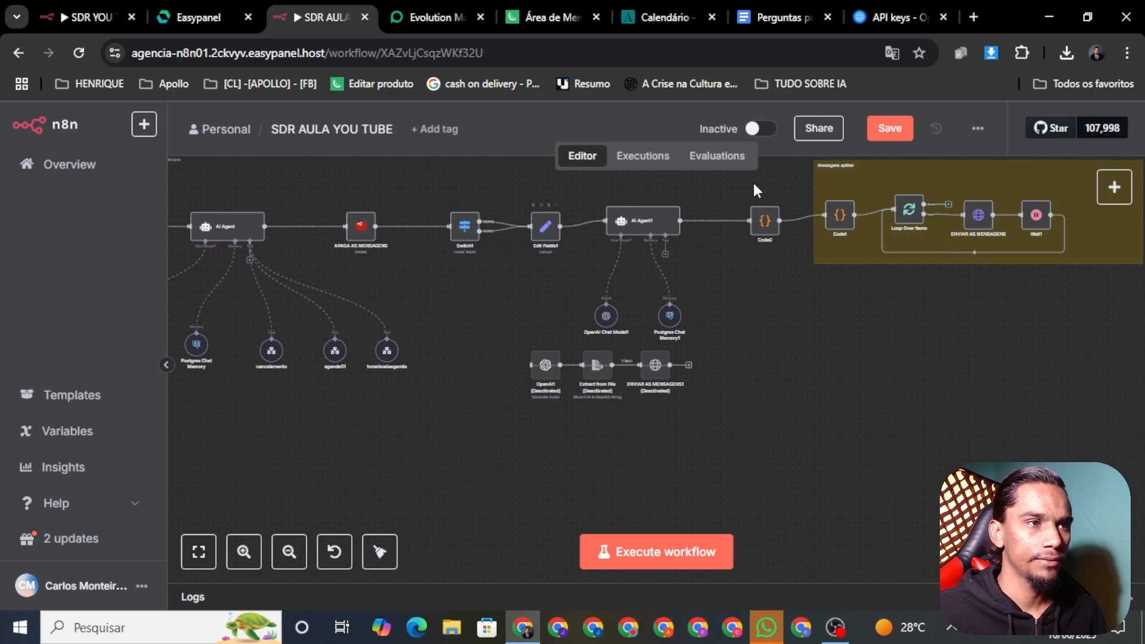
left_click(887, 131)
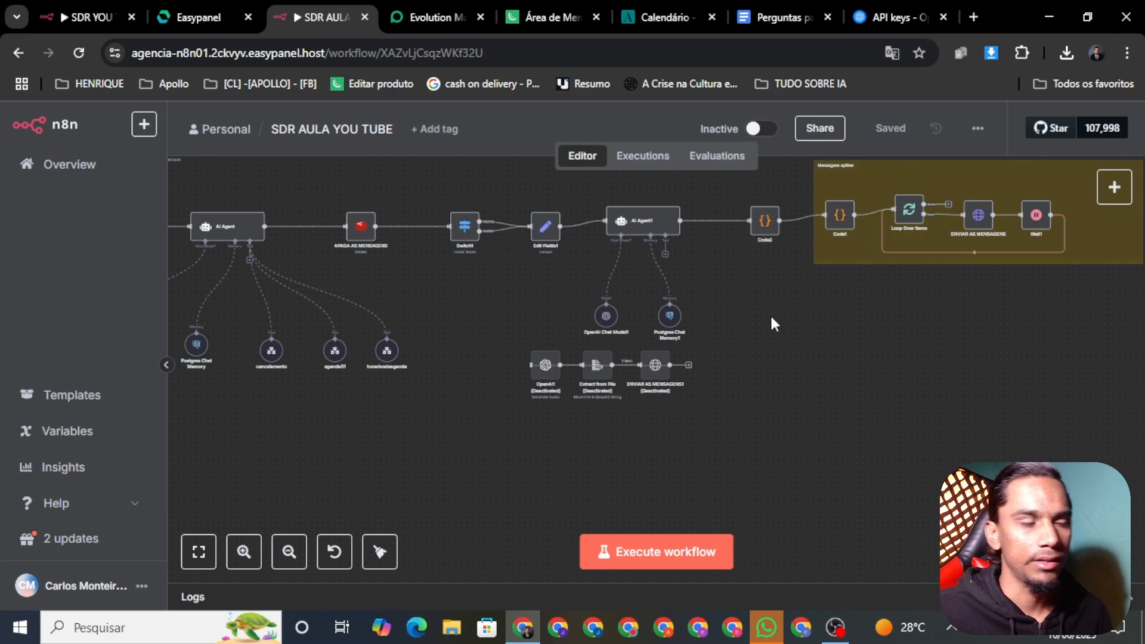
scroll(770, 317, "left", 5)
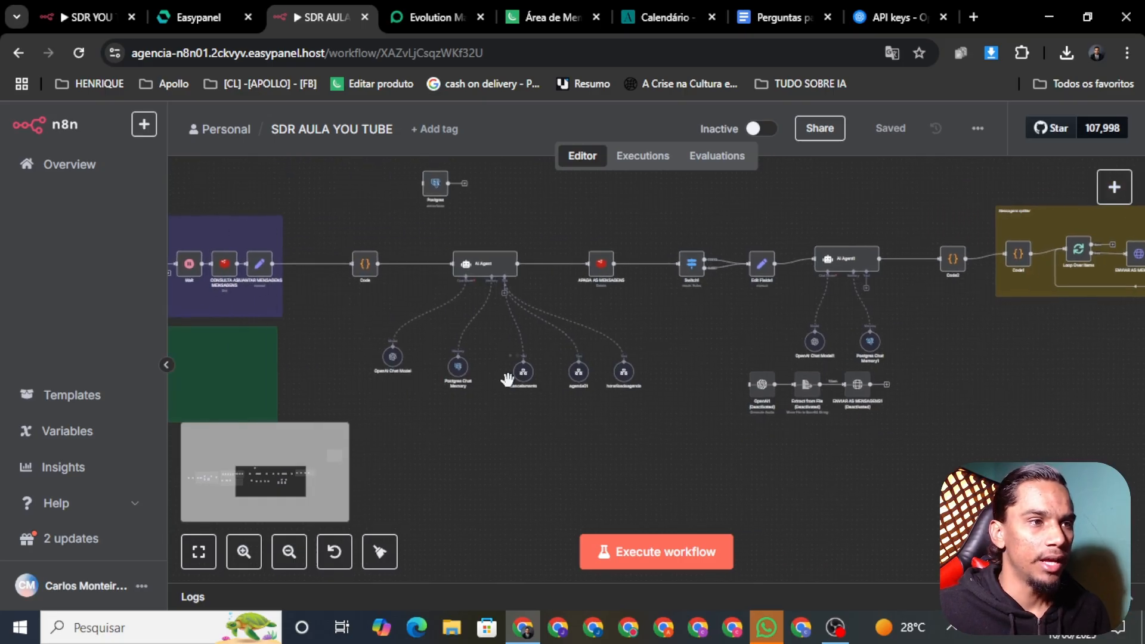
scroll(524, 380, "up", 5)
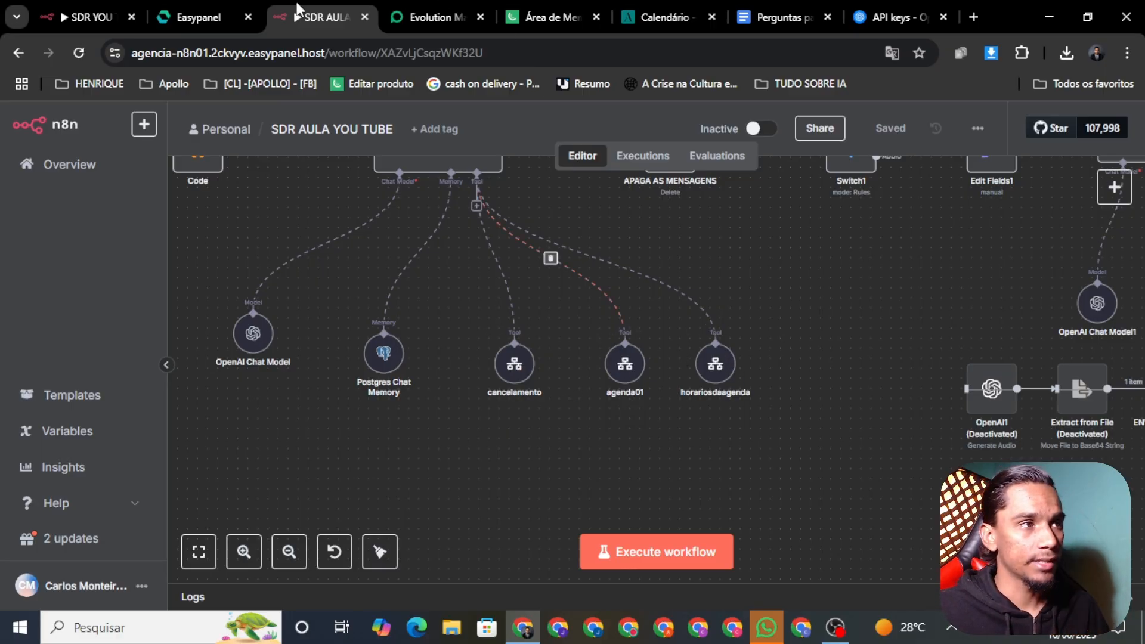
Open the AGENDA 01 workflow from the workflows Overview list
left_click(66, 18)
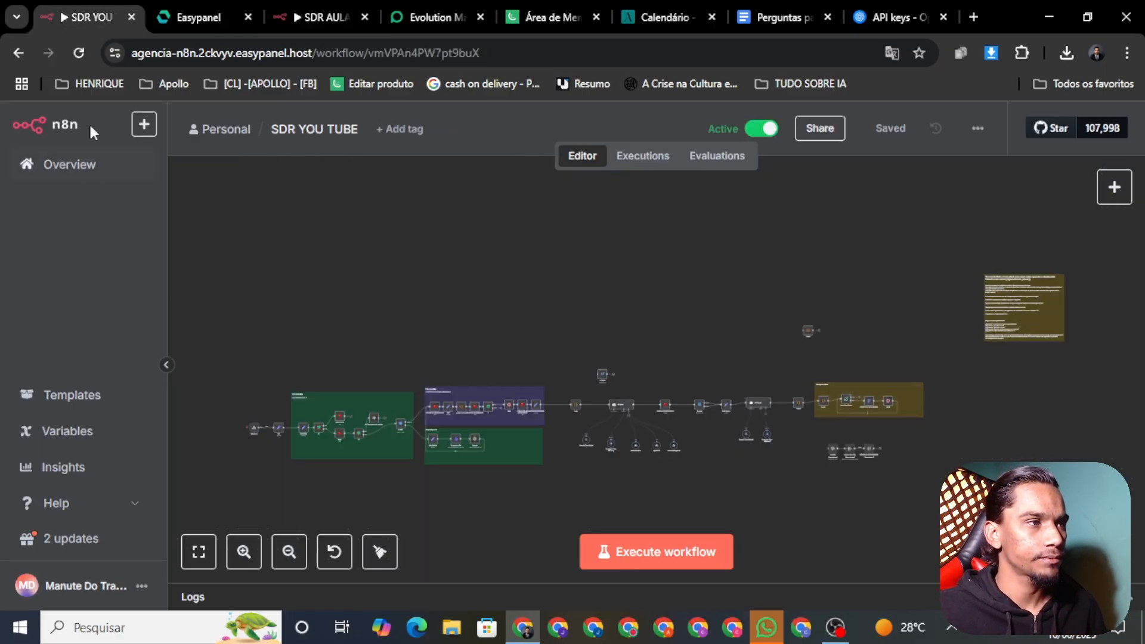
left_click(27, 167)
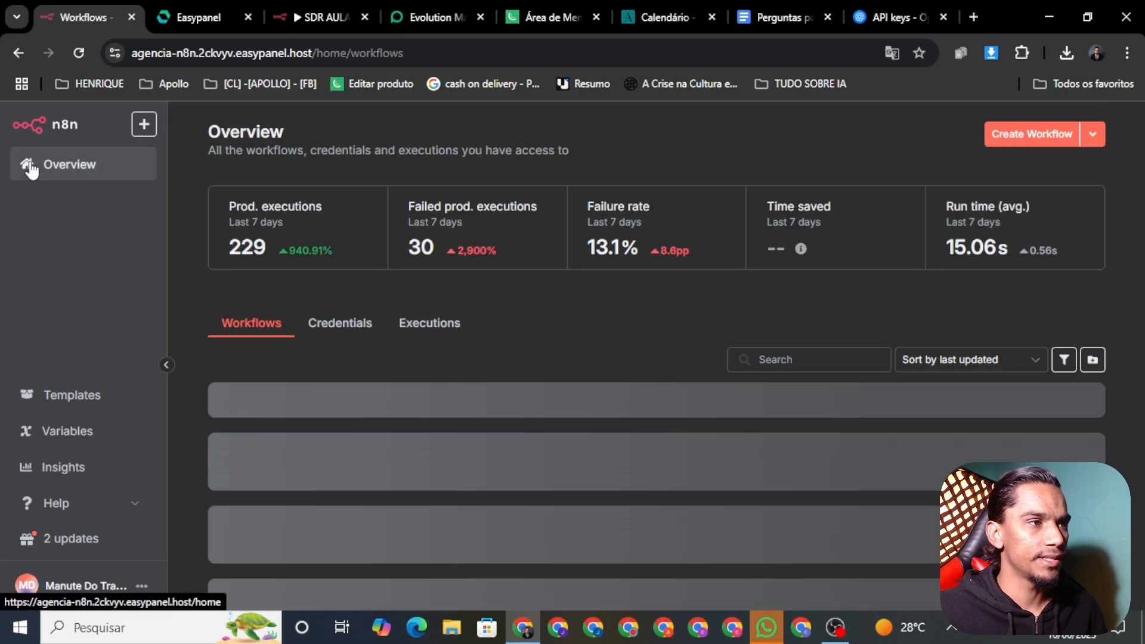
scroll(610, 388, "down", 2)
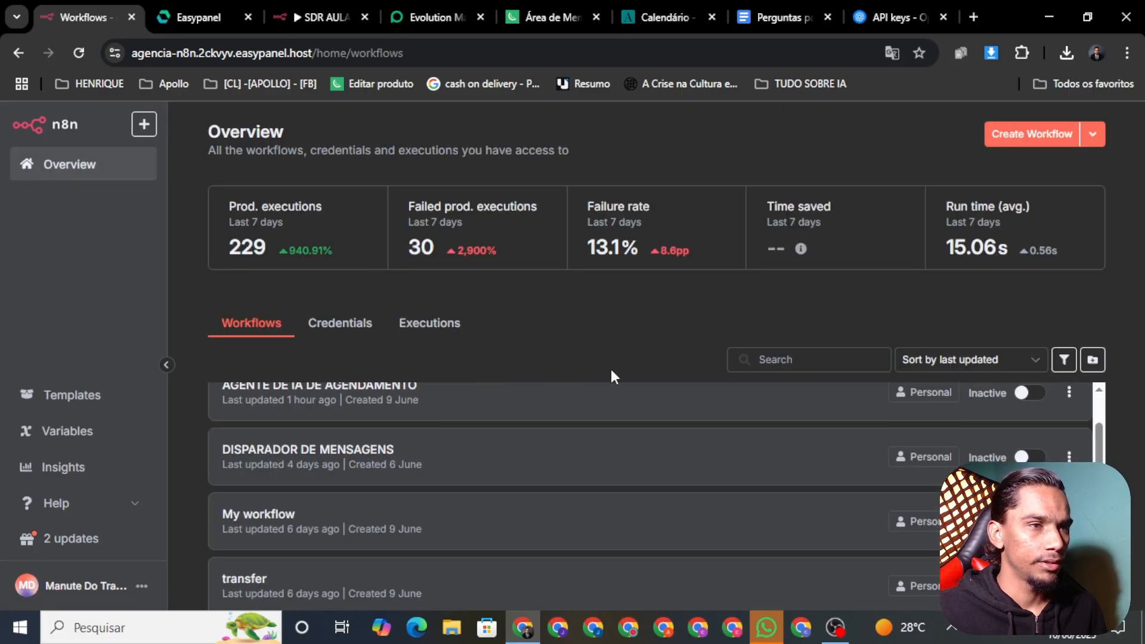
left_click_drag(1096, 448, 1097, 484)
scroll(506, 436, "down", 3)
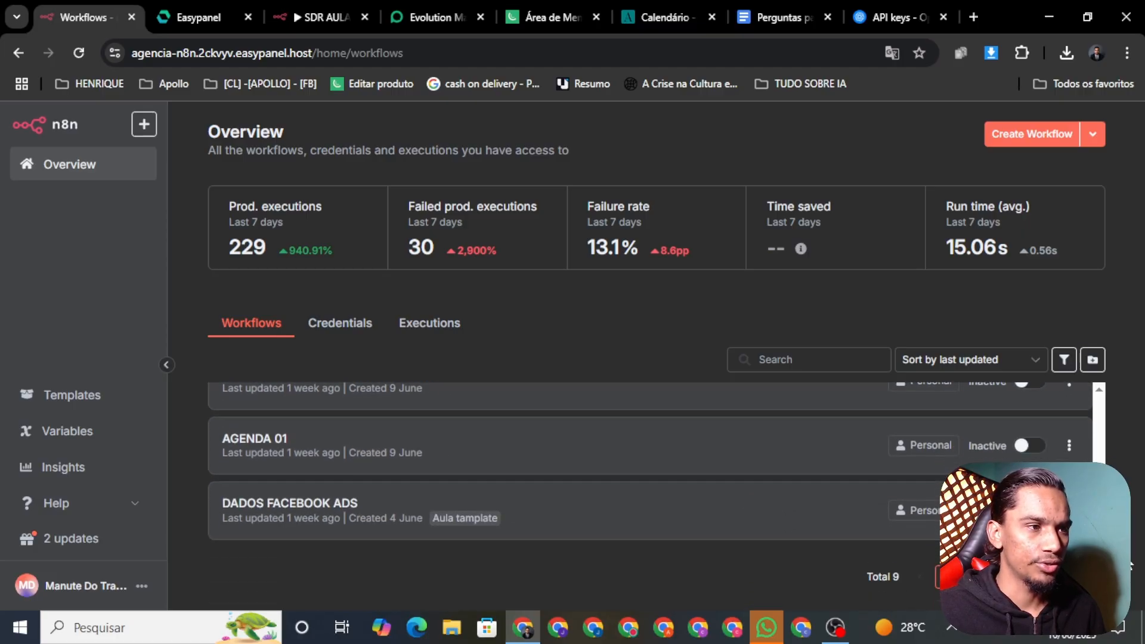
left_click(506, 436)
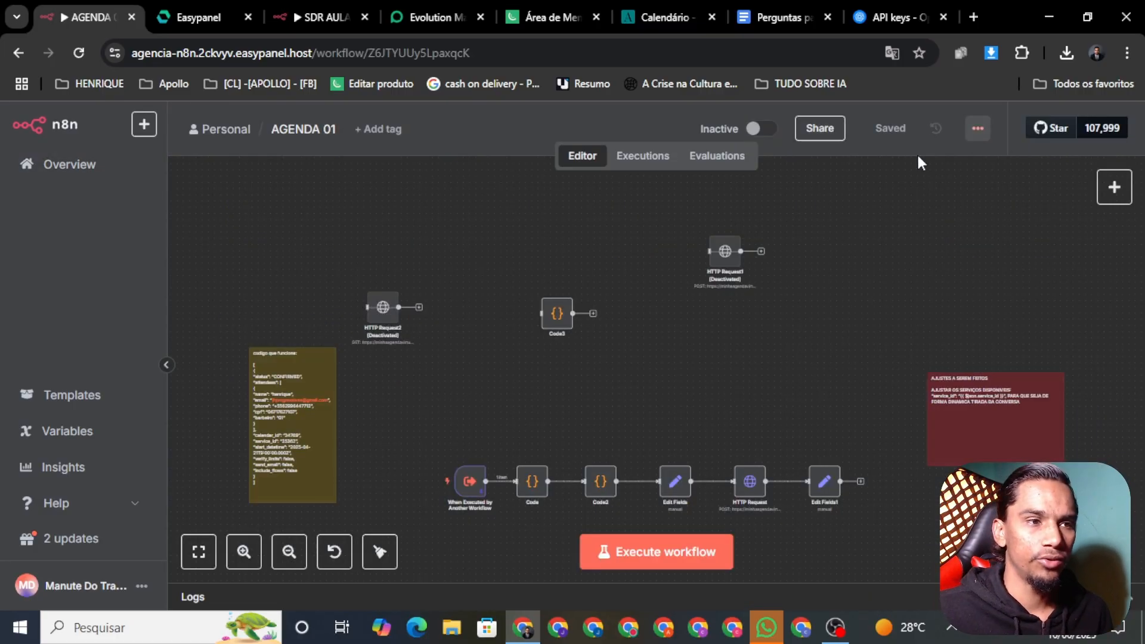
Download AGENDA 01 as a JSON file and return to the SDR AULA YOU TUBE tab
left_click(977, 129)
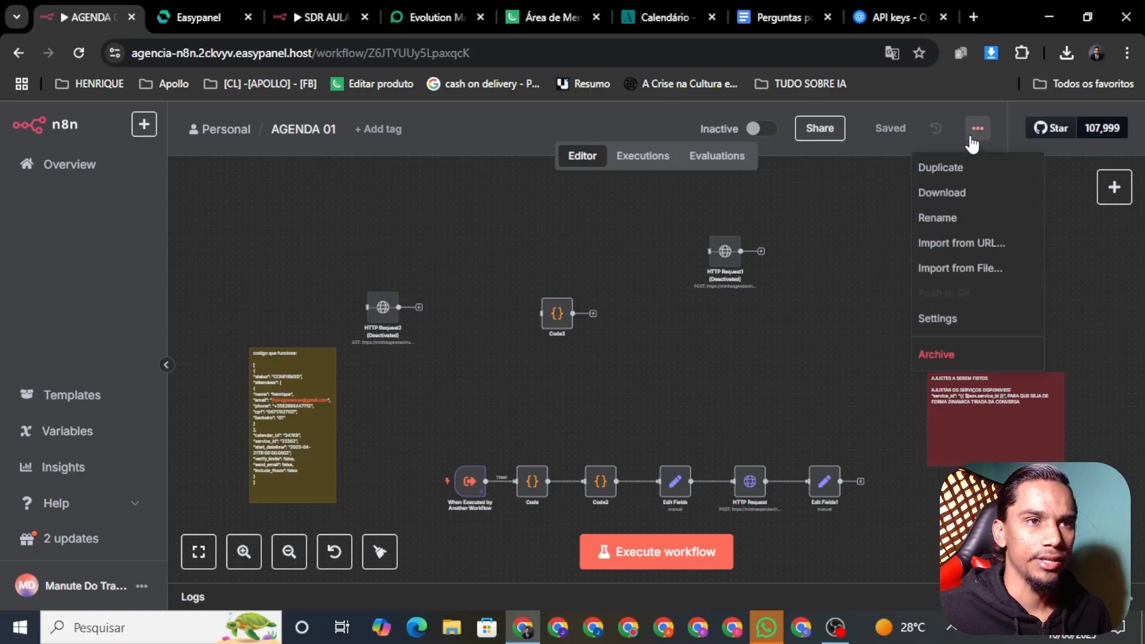
left_click(962, 197)
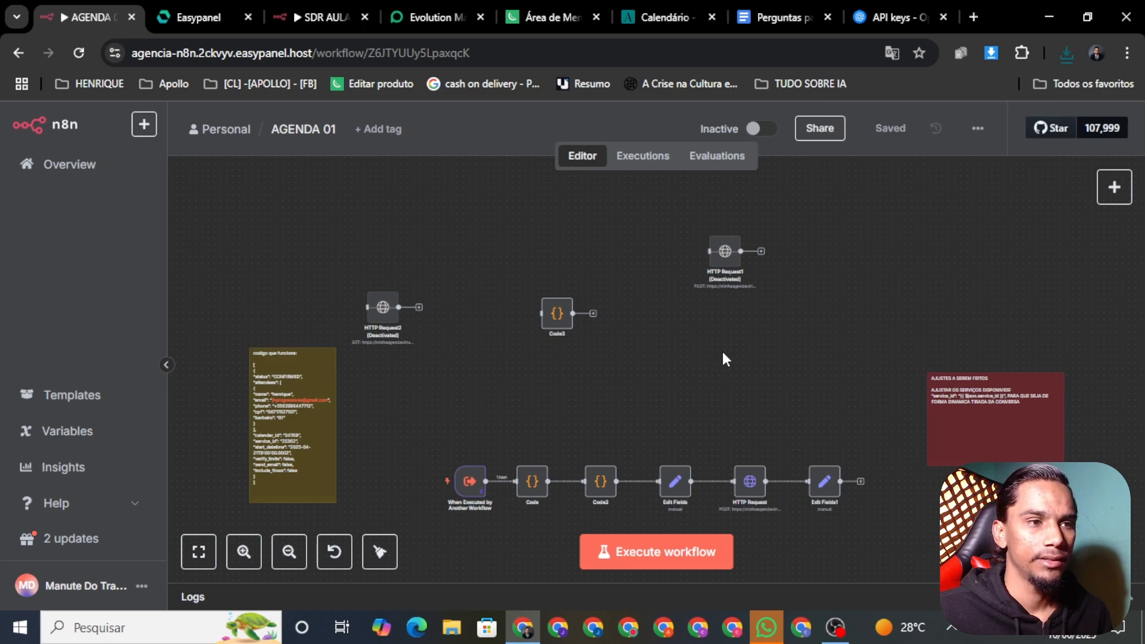
left_click(310, 12)
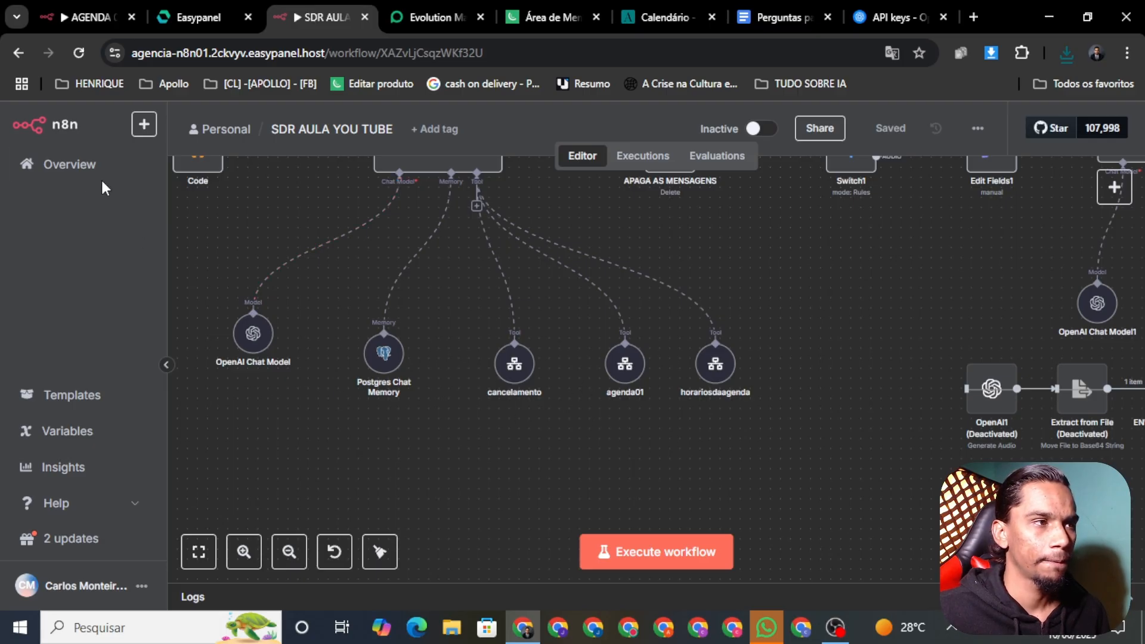
Duplicate the SDR AULA tab to reach the owner setup page, then close that attempt
right_click(335, 14)
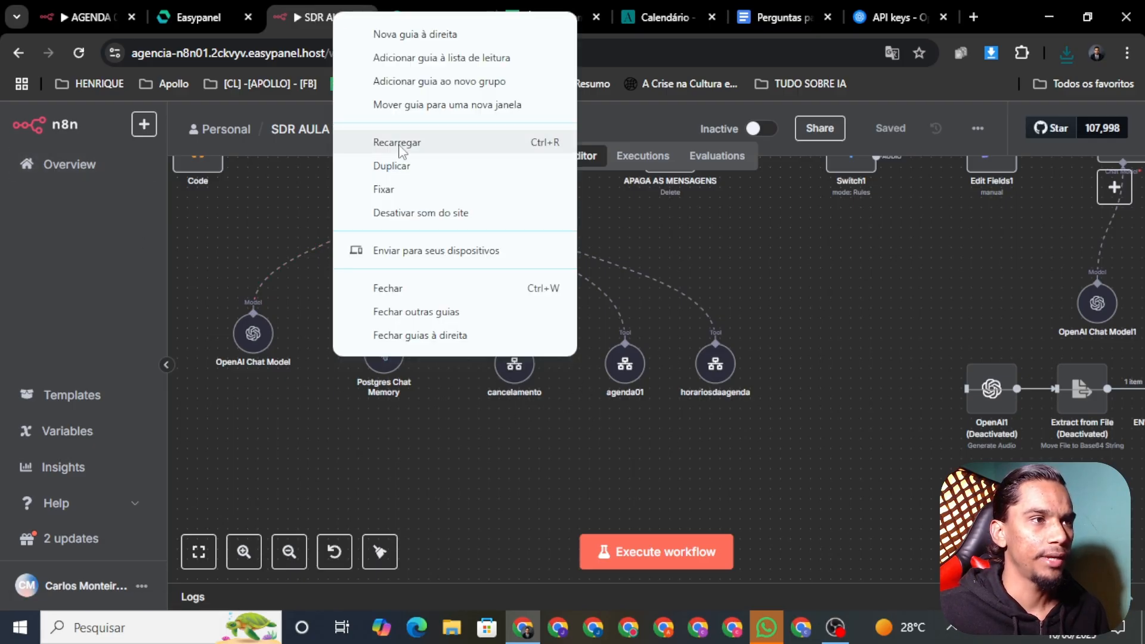
left_click(390, 166)
left_click(306, 10)
left_click(384, 18)
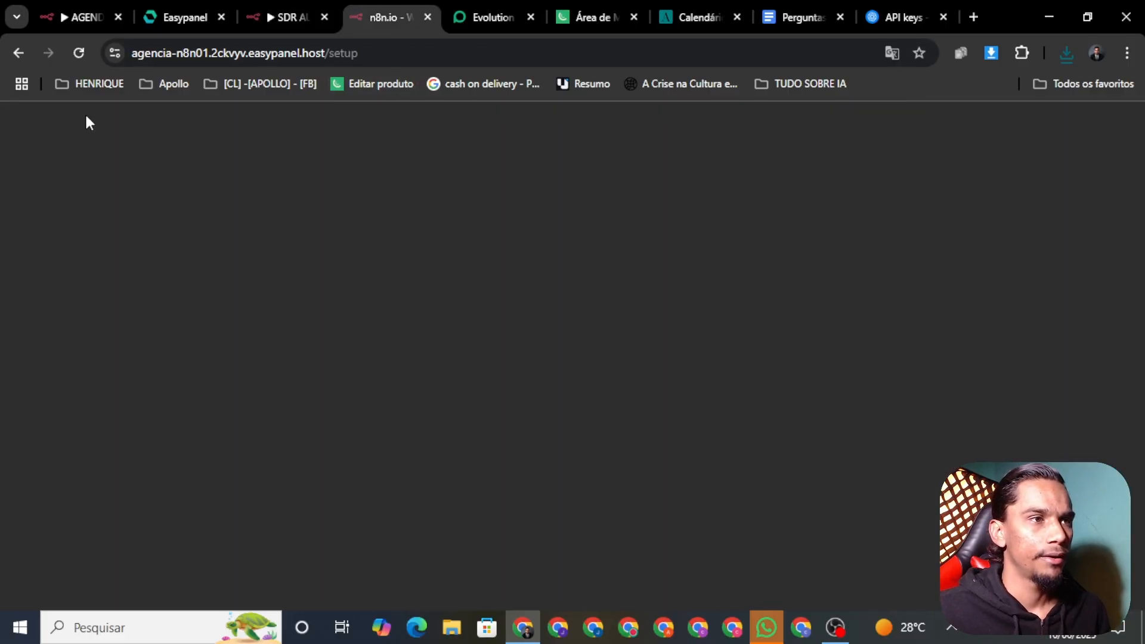
left_click(537, 303)
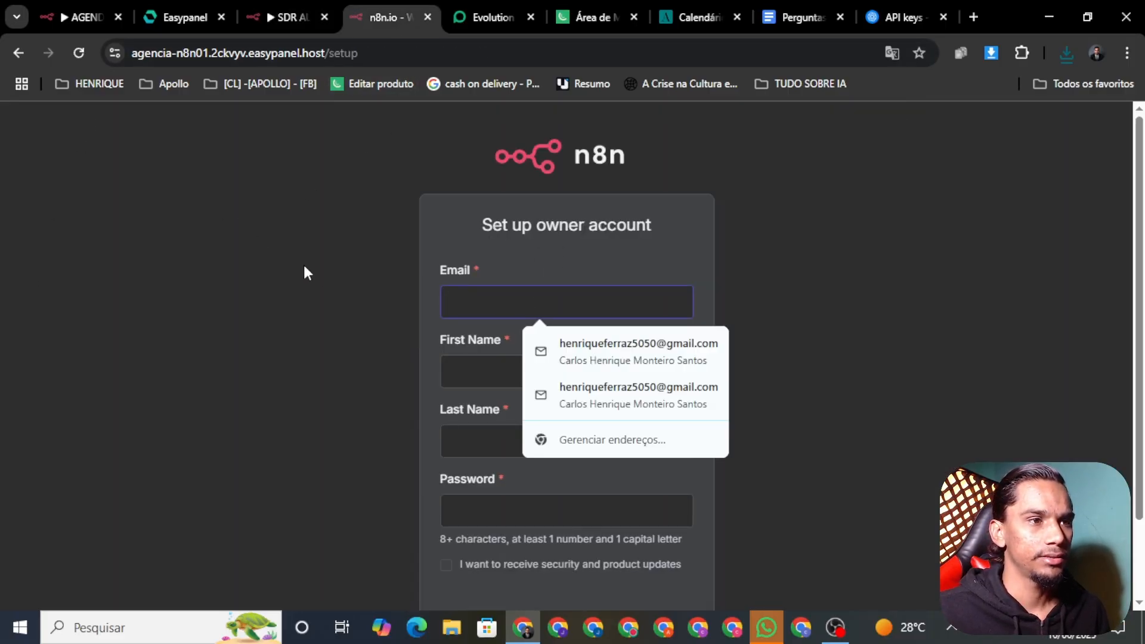
left_click(304, 272)
left_click(427, 17)
Duplicate the tab again and autofill the owner's email, first and last name
right_click(291, 18)
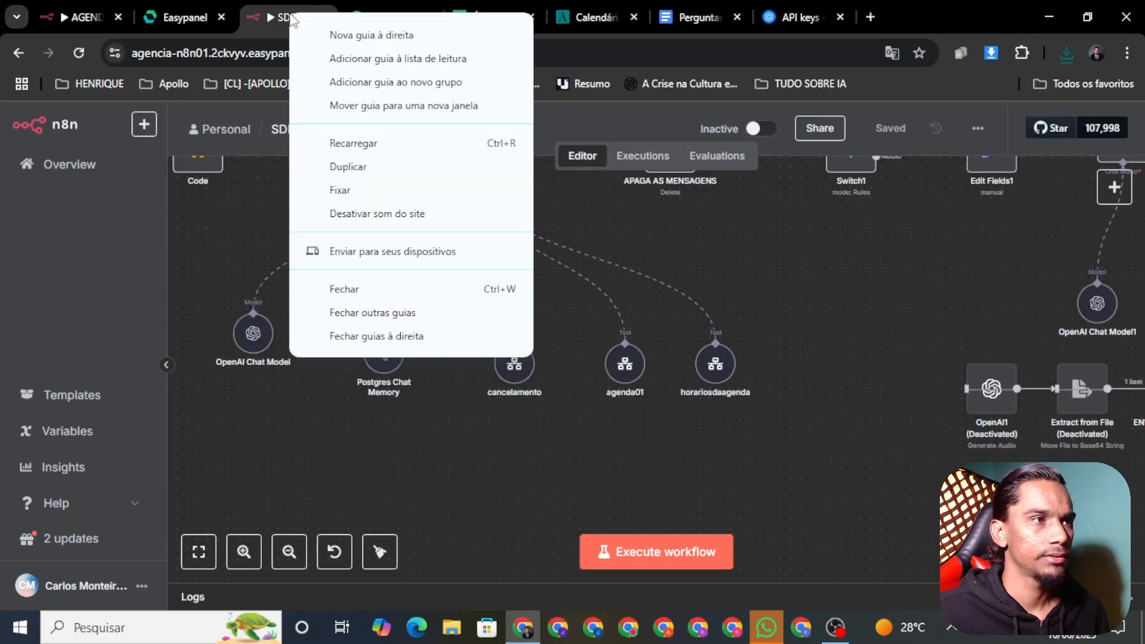
left_click(351, 167)
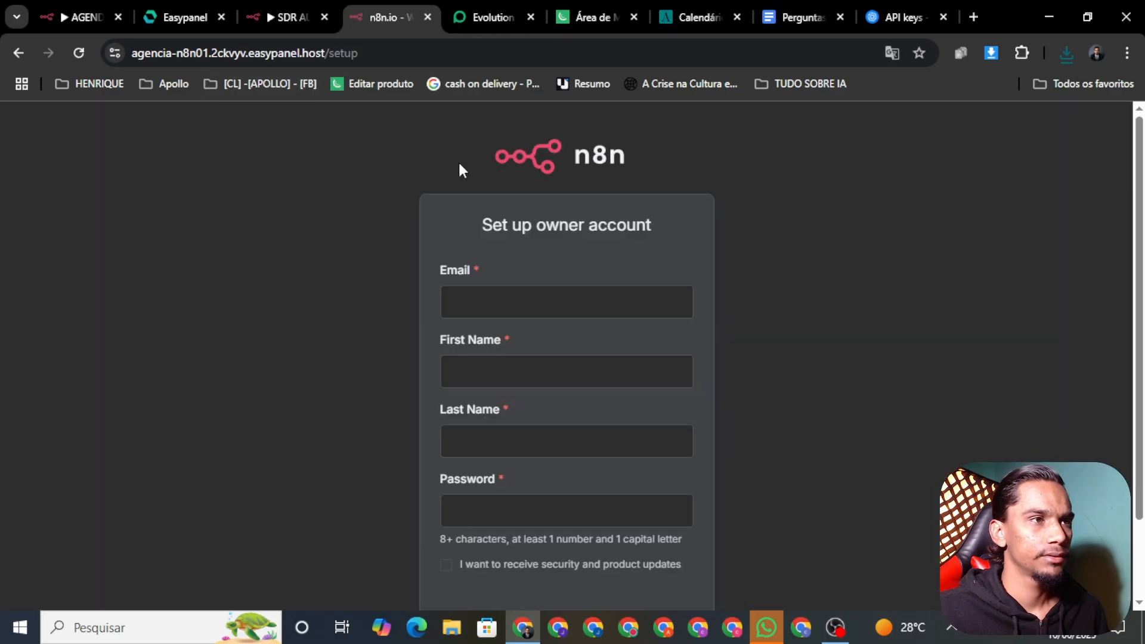
left_click(465, 304)
left_click(628, 344)
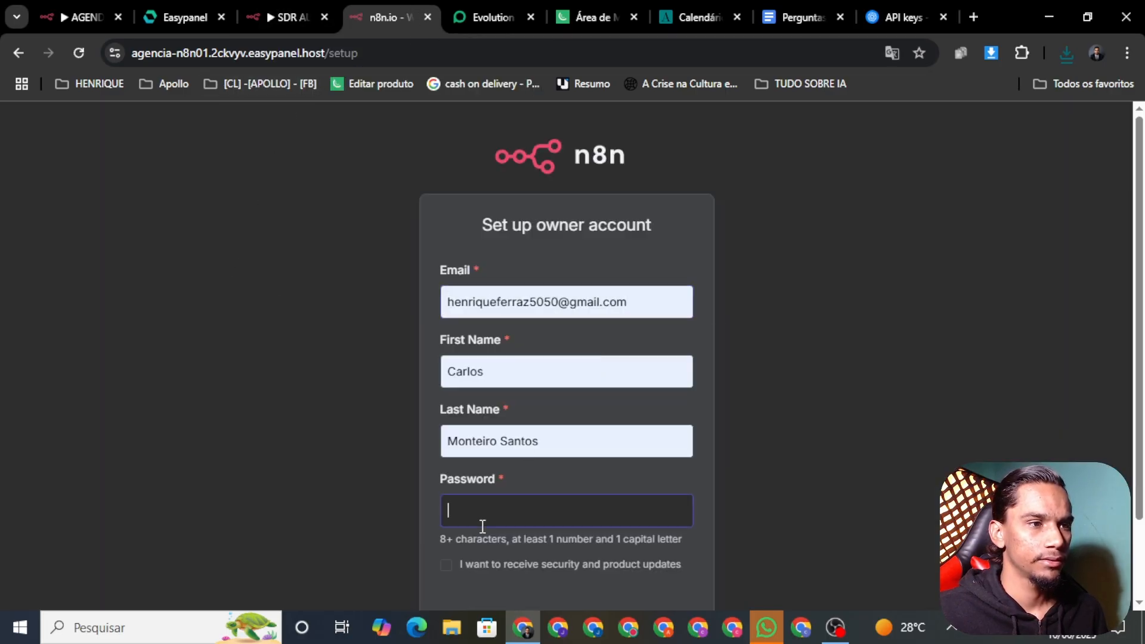
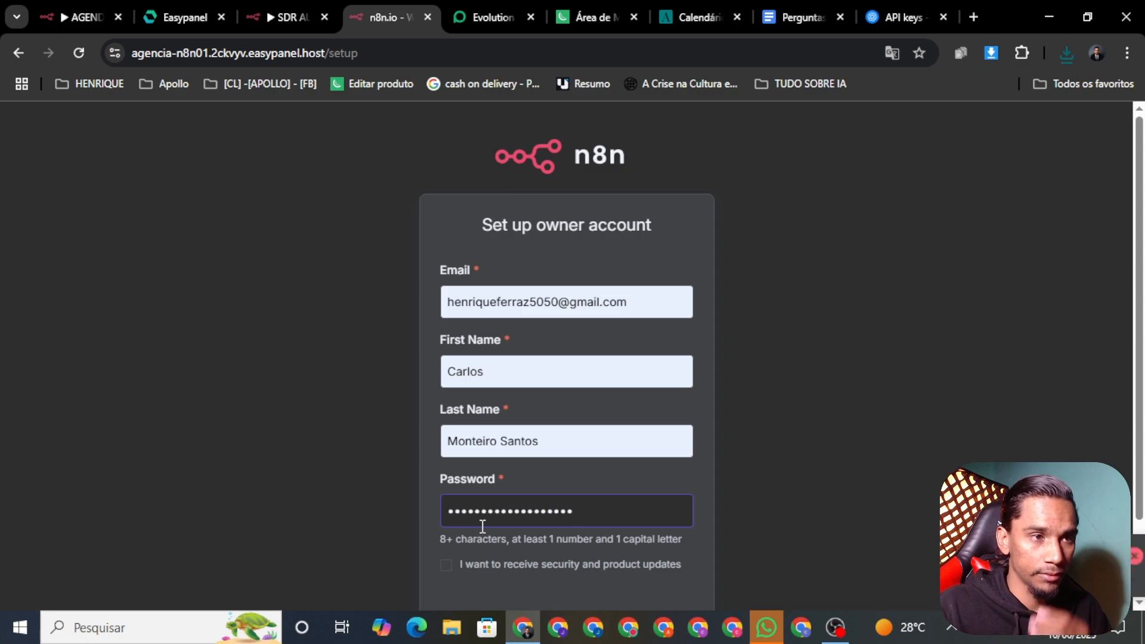
Submit the filled-in n8n owner account form and close the n8n.io setup tab
scroll(885, 358, "down", 2)
left_click(557, 533)
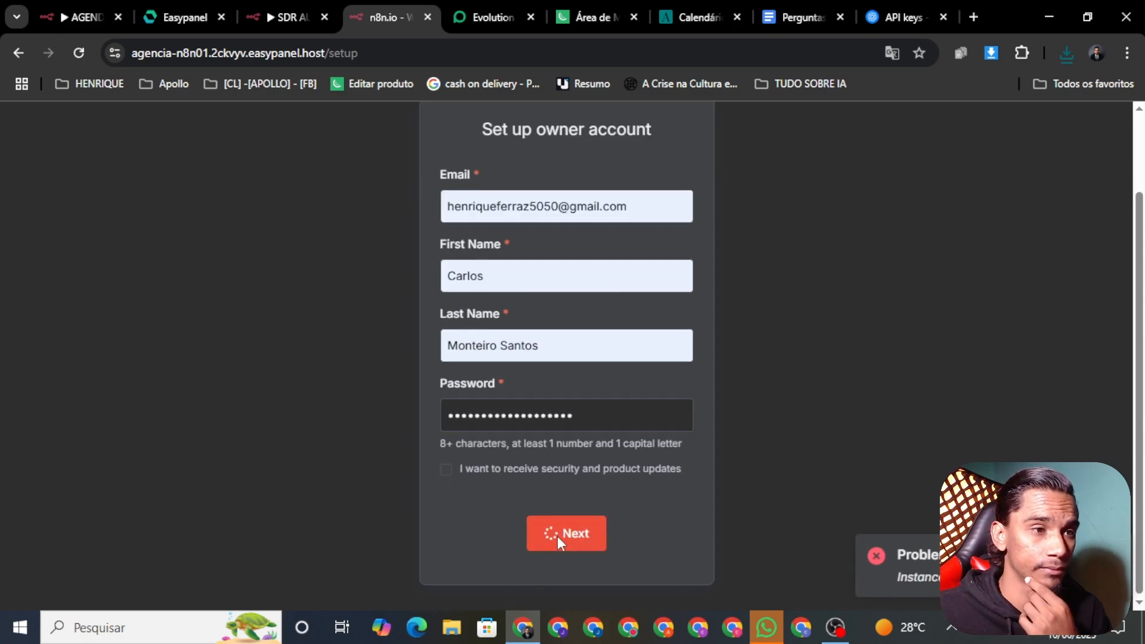
left_click(428, 17)
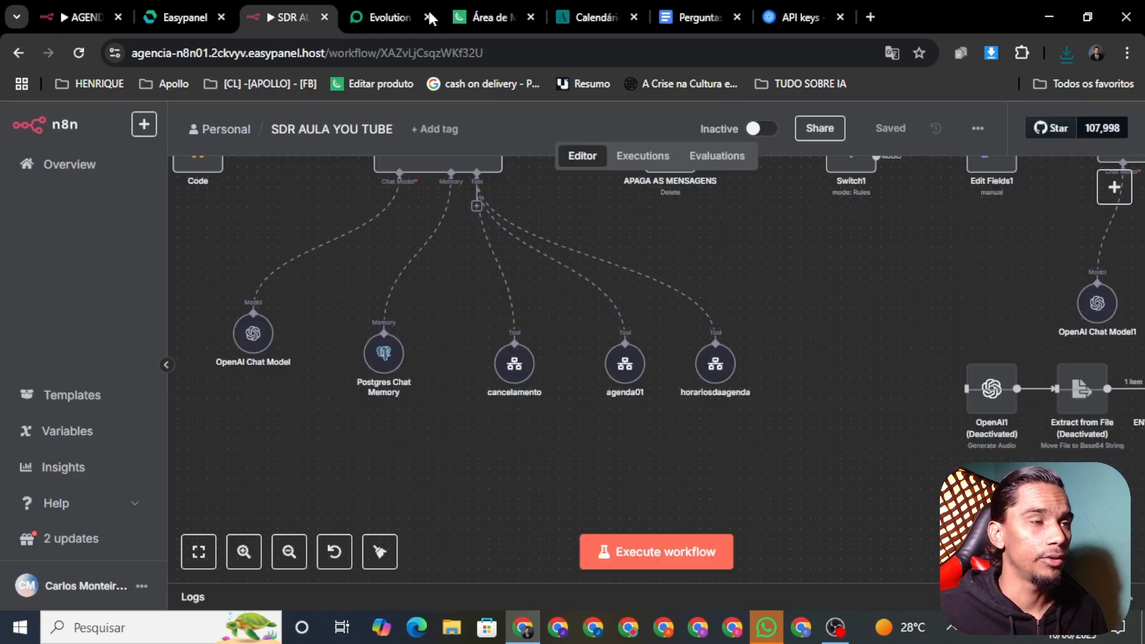
Open the n8n01 service in Easypanel and launch its n8n instance
left_click(165, 19)
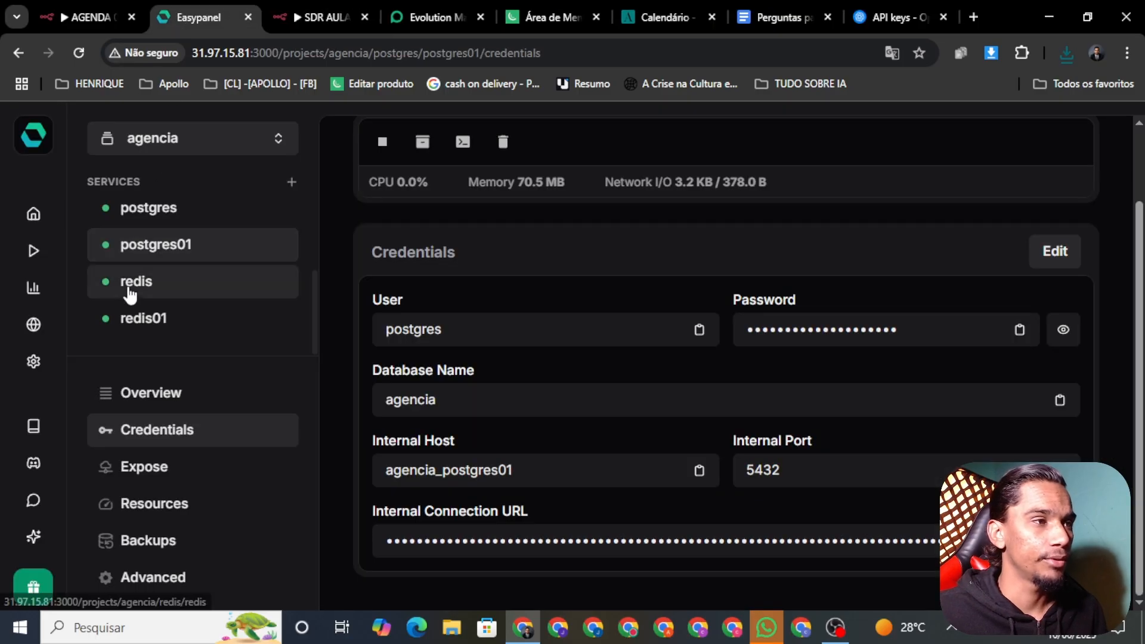
scroll(166, 293, "up", 2)
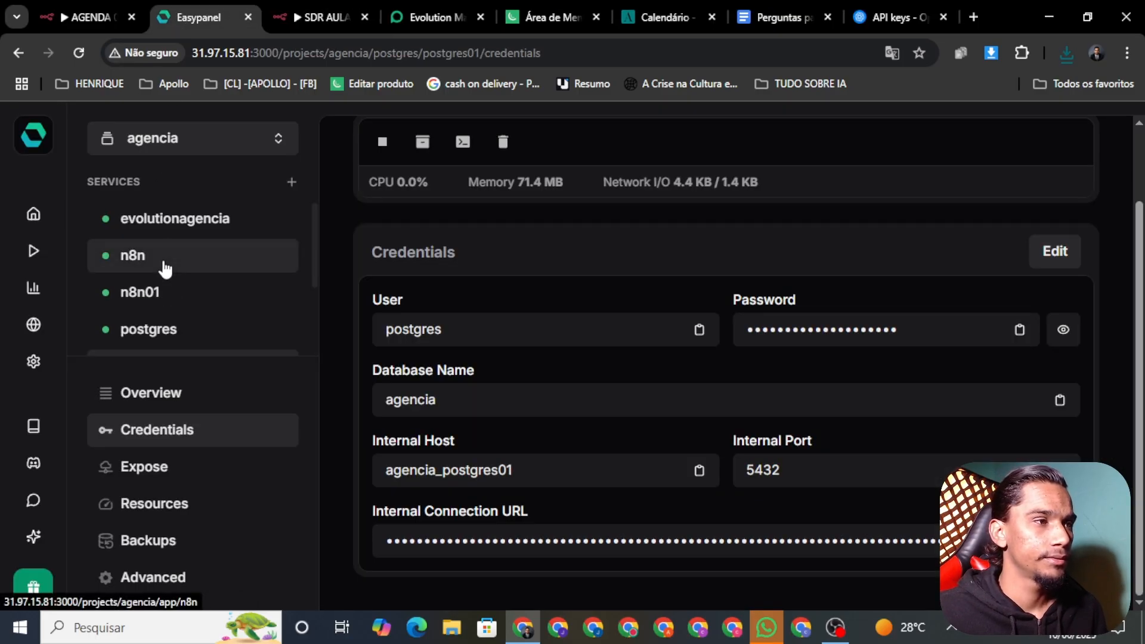
left_click(172, 295)
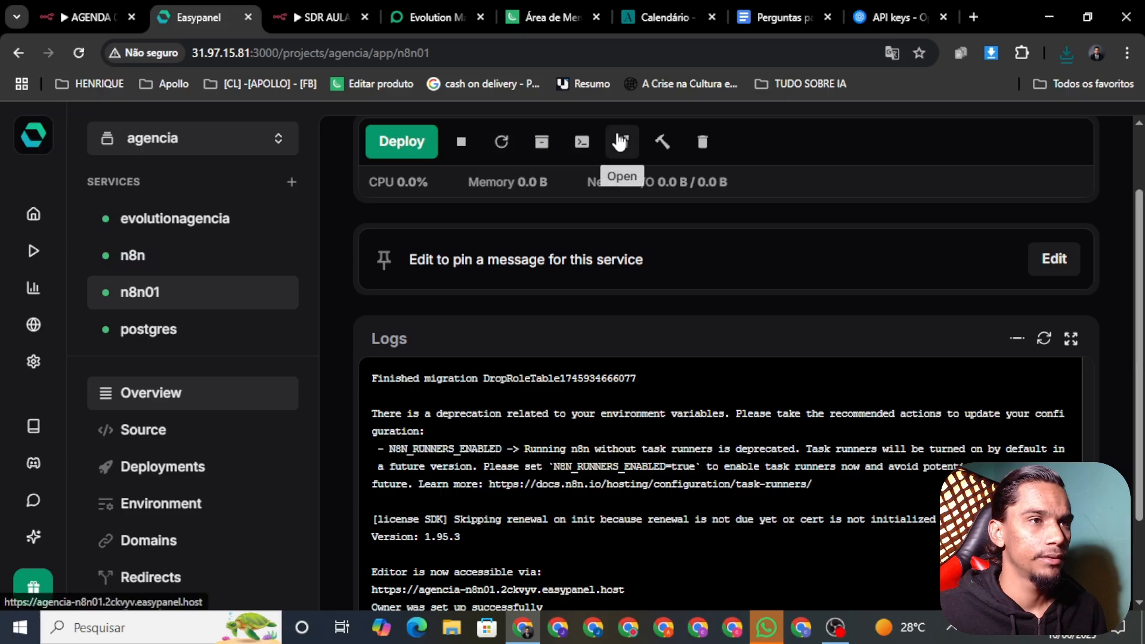
left_click(621, 141)
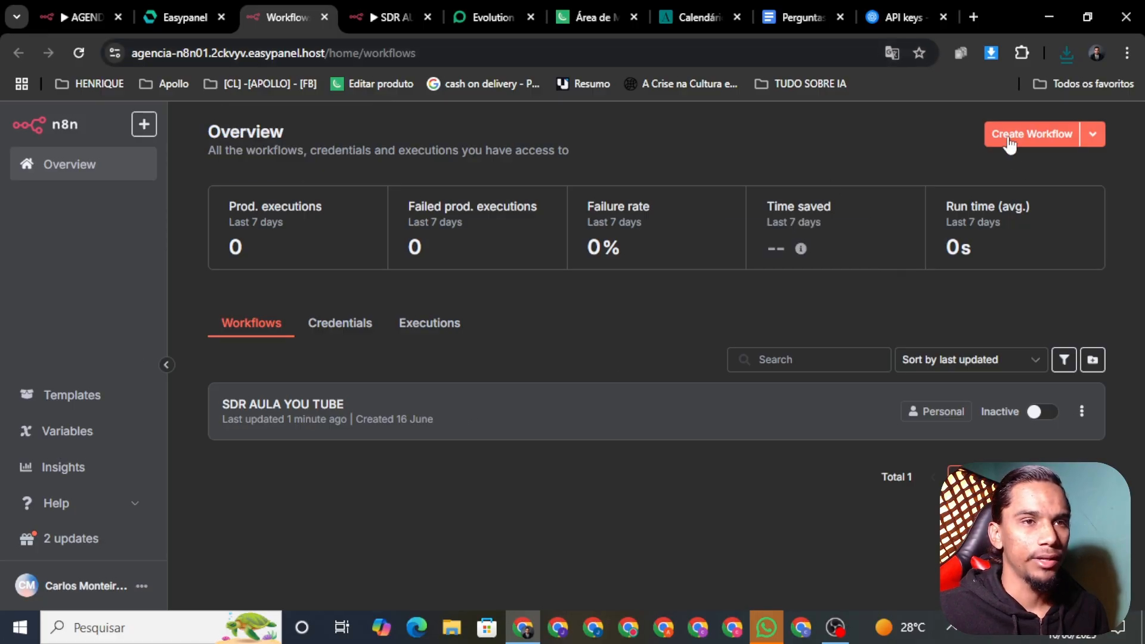
Create a new blank workflow named AGENDA 01 and save it
left_click(1007, 138)
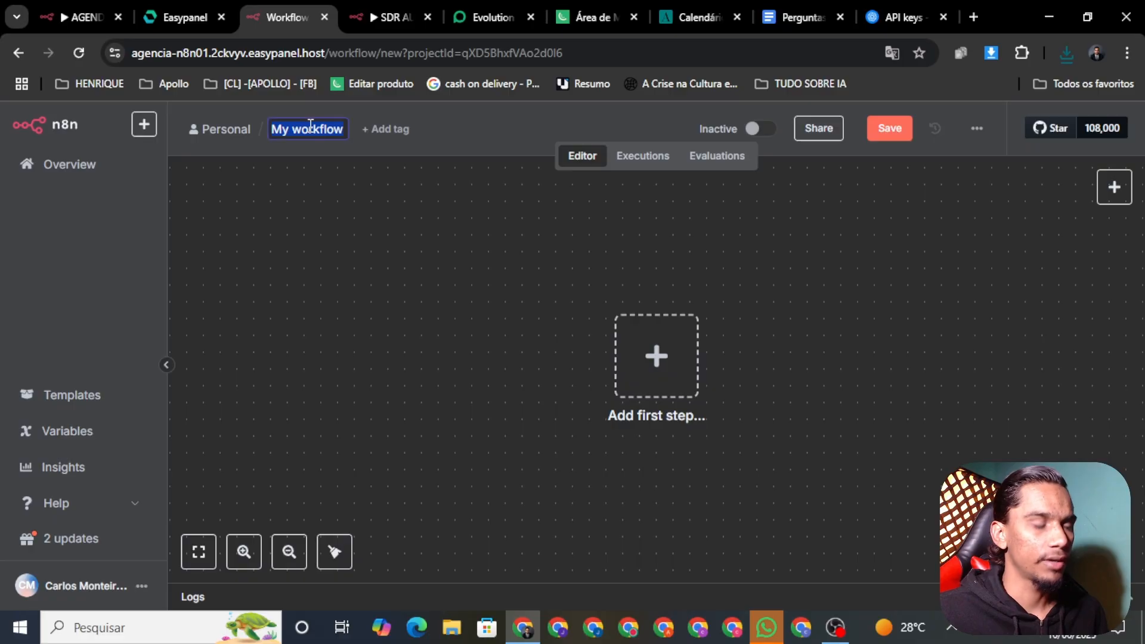
key("BackSpace")
type("AGEND")
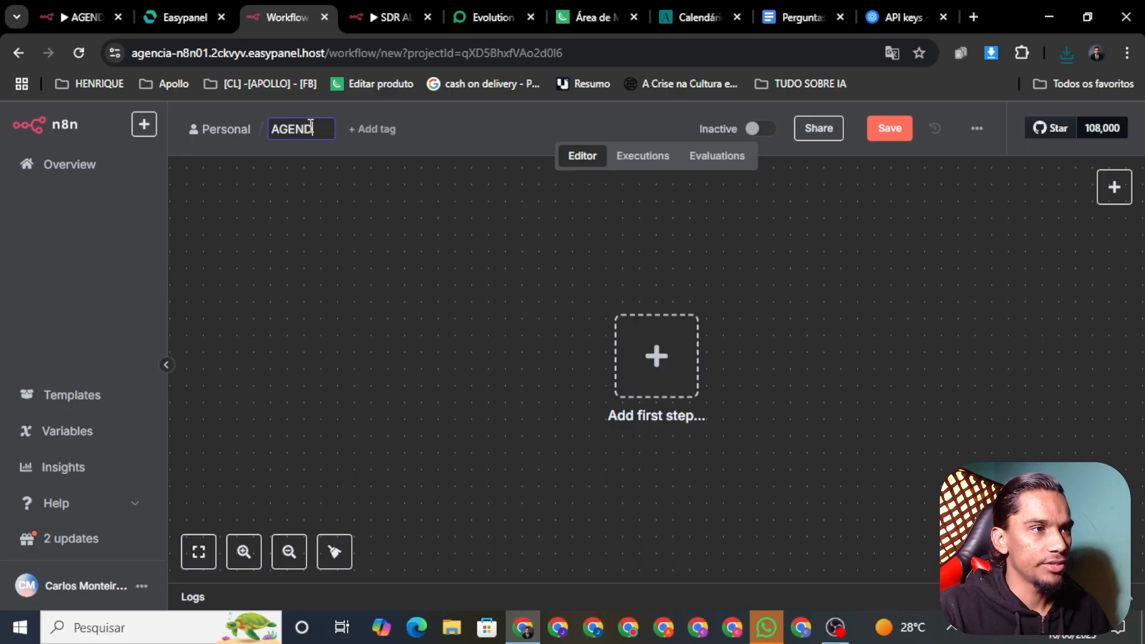
type("A ")
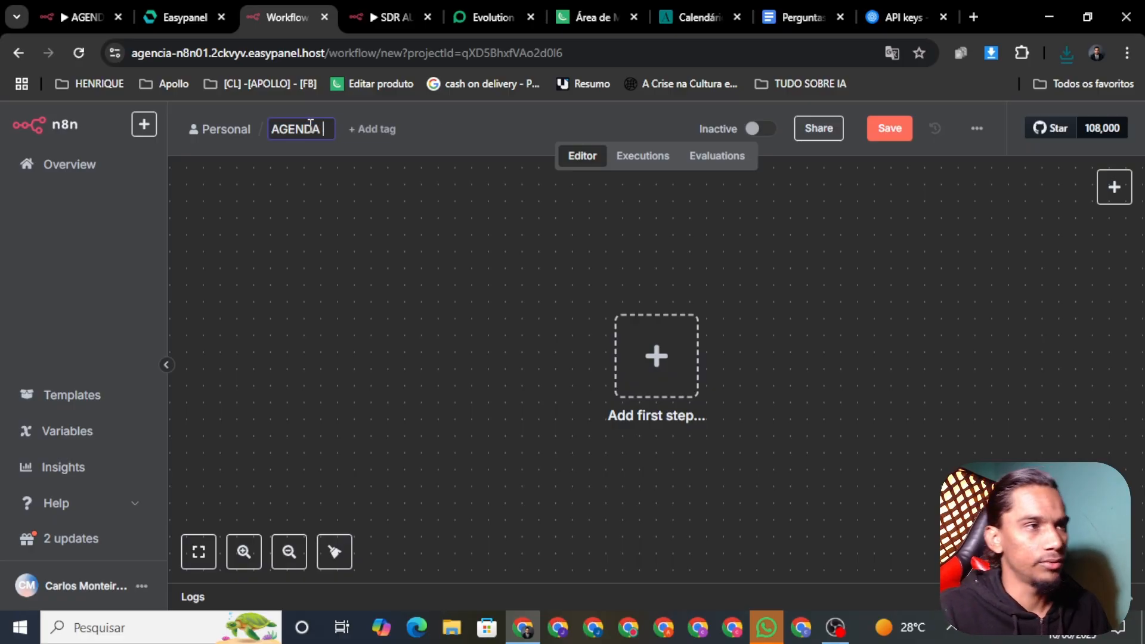
type("0901")
left_click(889, 128)
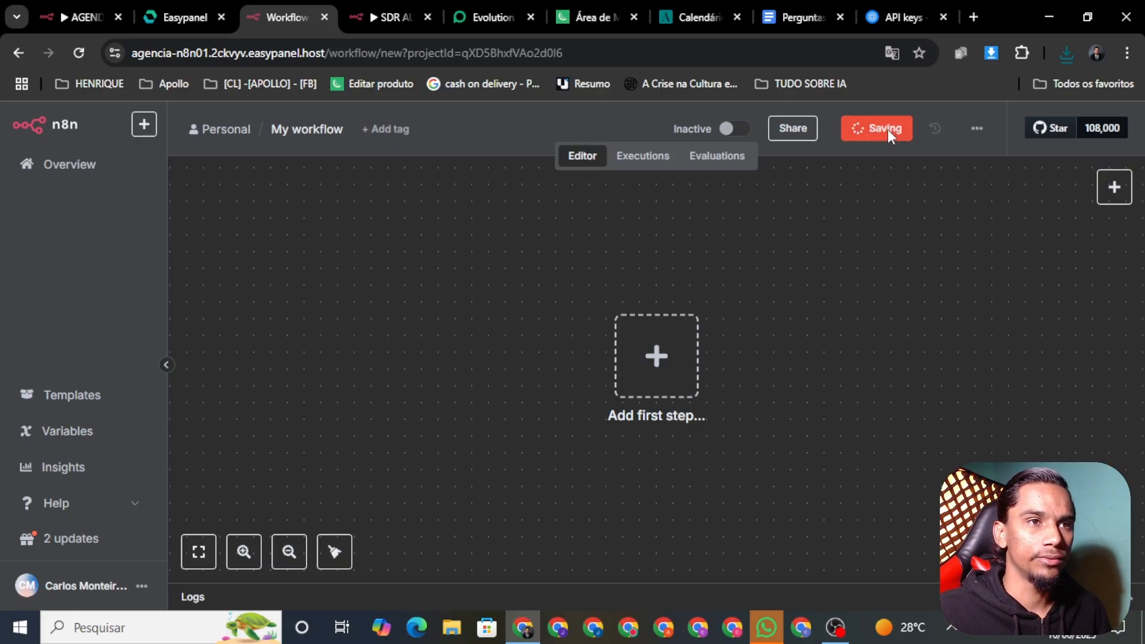
Import AGENDA_01.json into the workflow and save the imported nodes
left_click(975, 129)
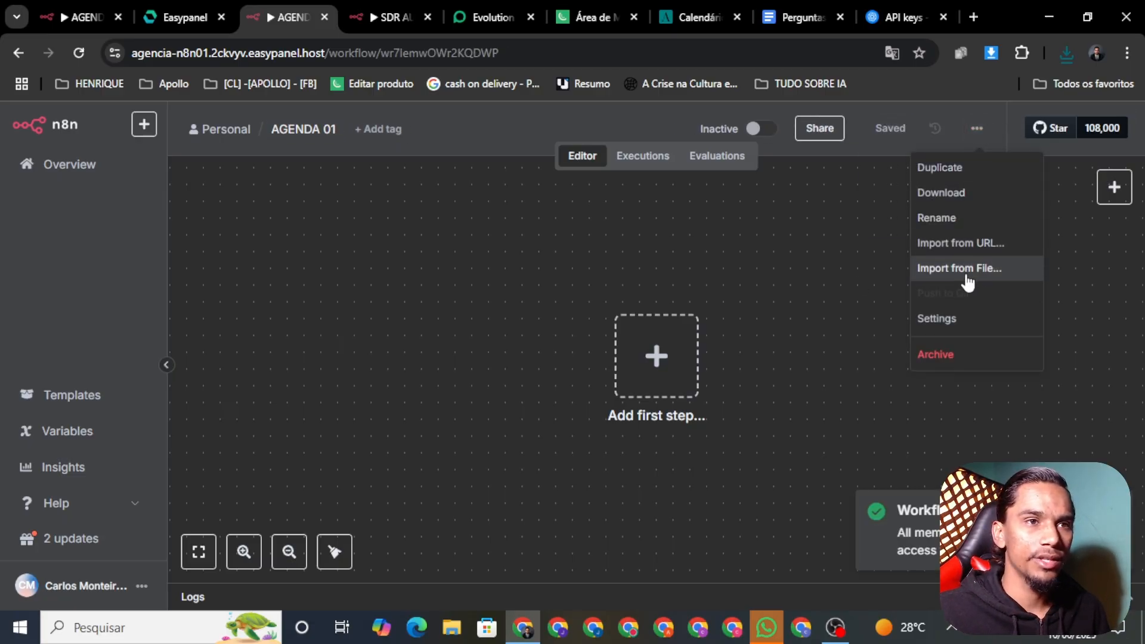
left_click(946, 271)
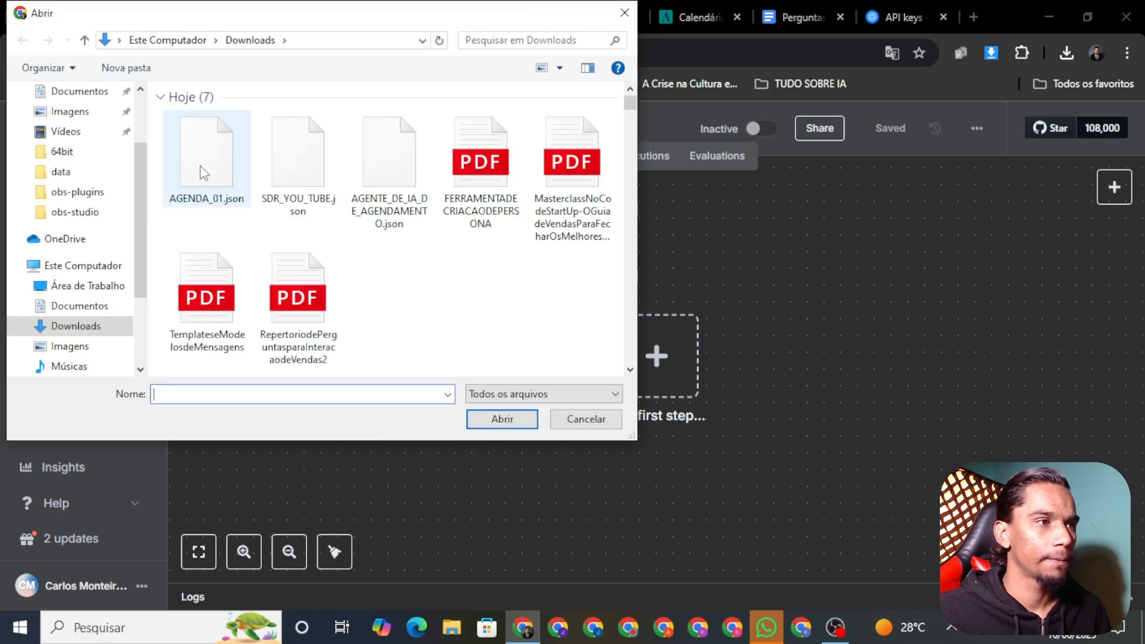
left_click(203, 173)
left_click(501, 419)
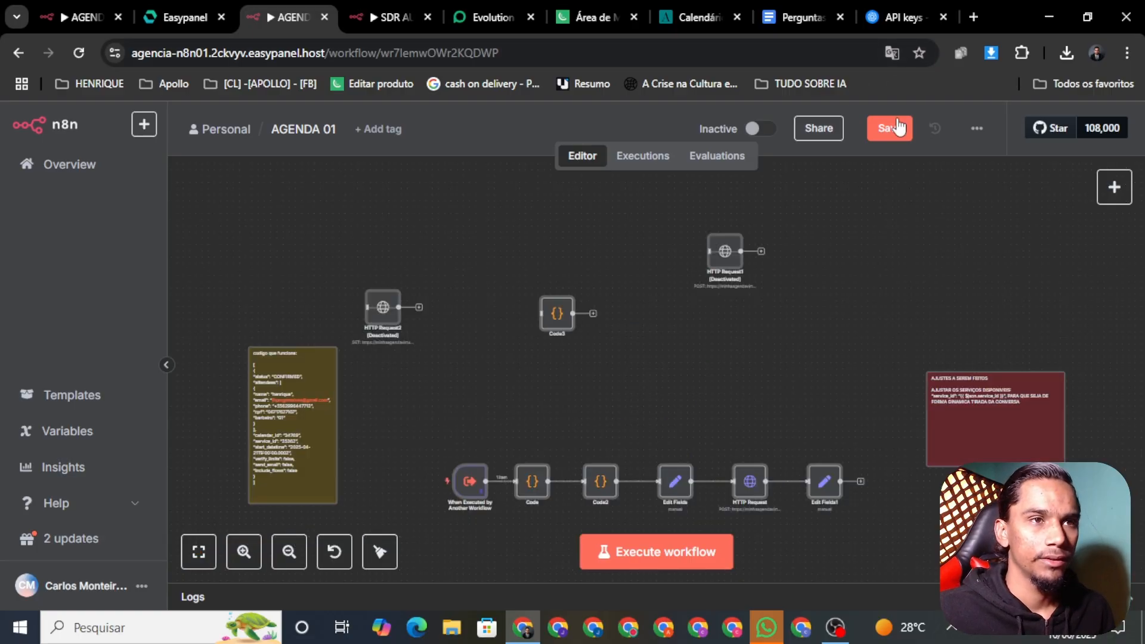
left_click(899, 127)
left_click_drag(799, 410, 808, 322)
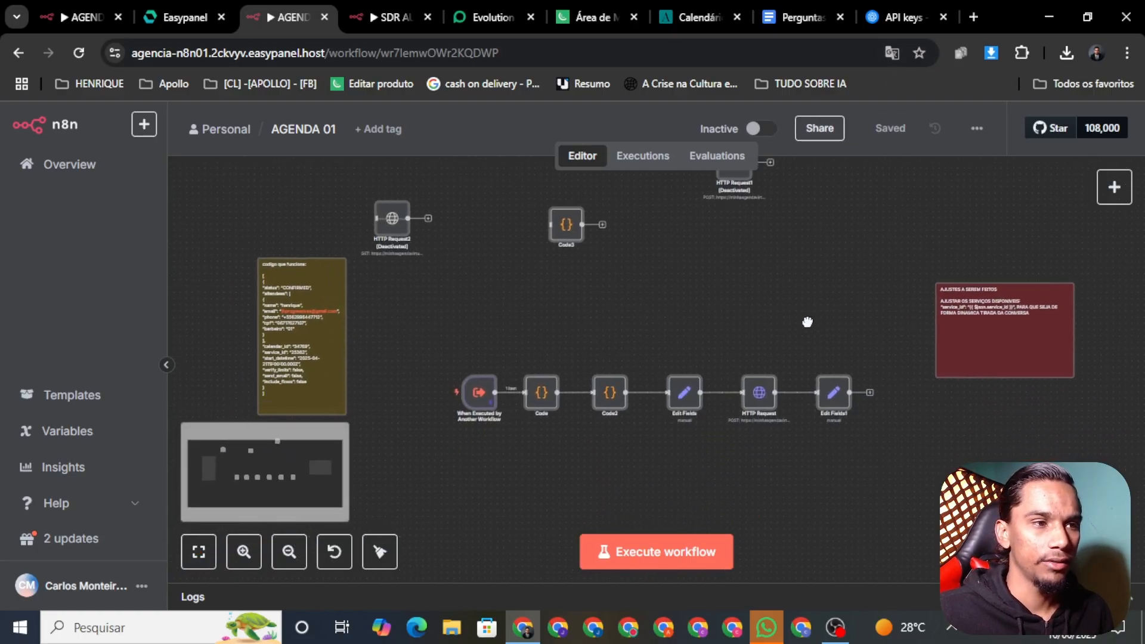
left_click(695, 16)
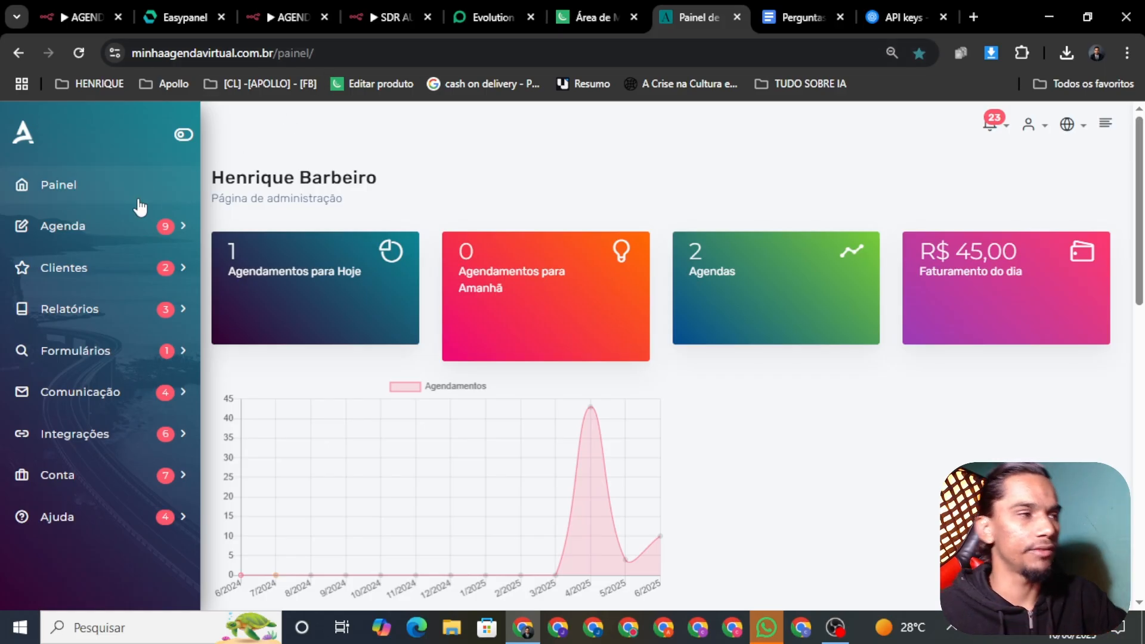
Review the agendas listed under Agenda > Configuração in Minha Agenda Virtual
left_click(80, 229)
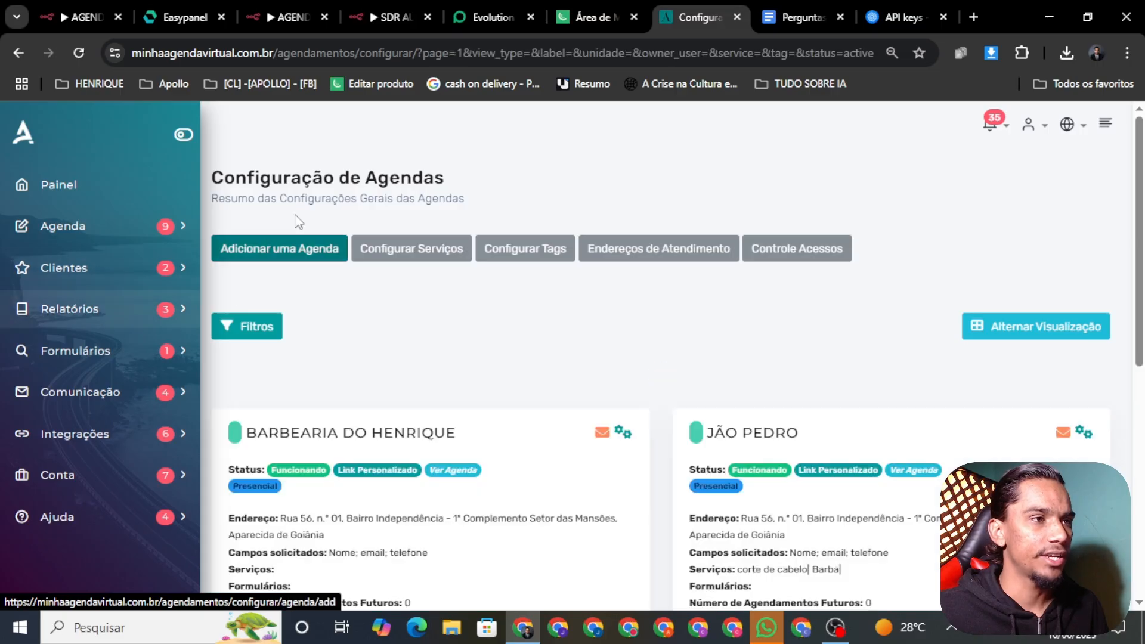
scroll(536, 300, "down", 3)
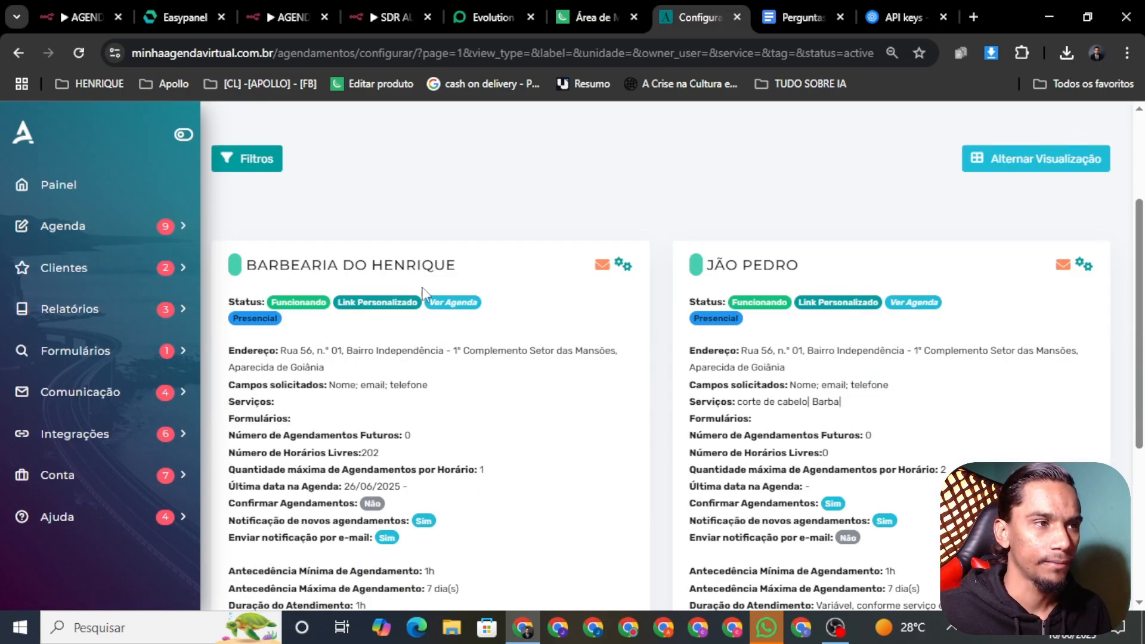
scroll(453, 280, "down", 2)
scroll(380, 191, "up", 3)
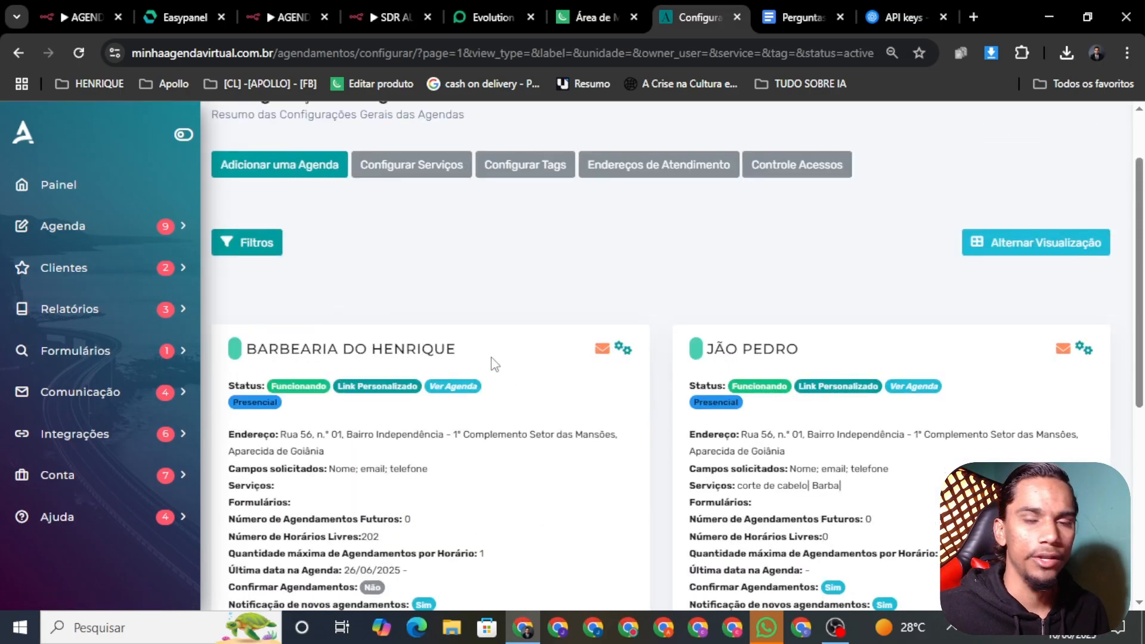
scroll(413, 378, "down", 4)
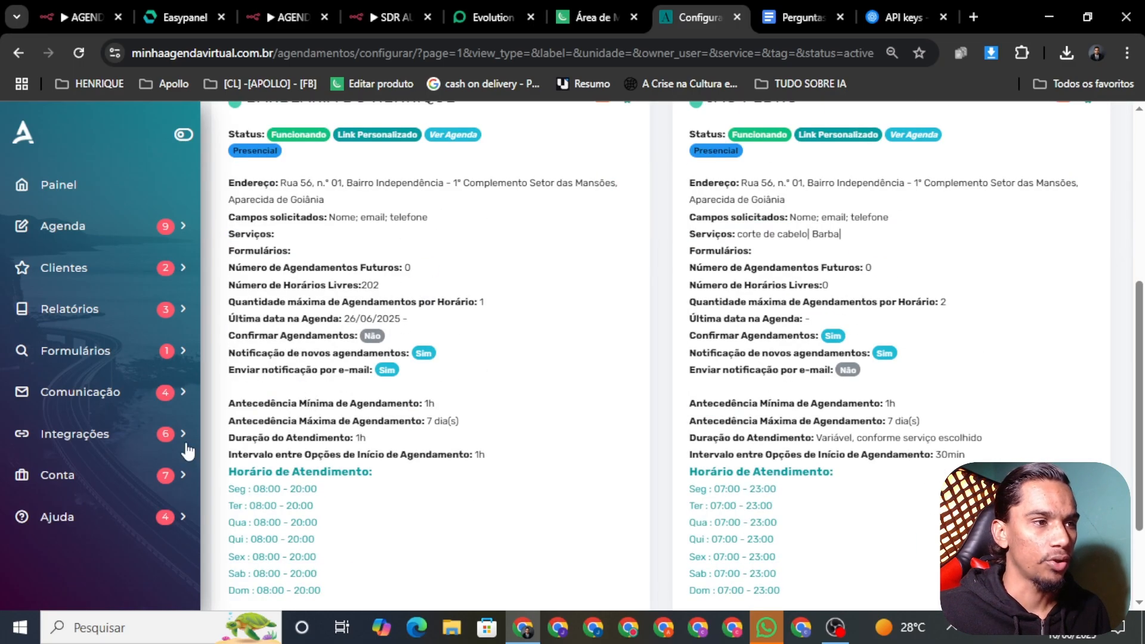
scroll(310, 432, "down", 2)
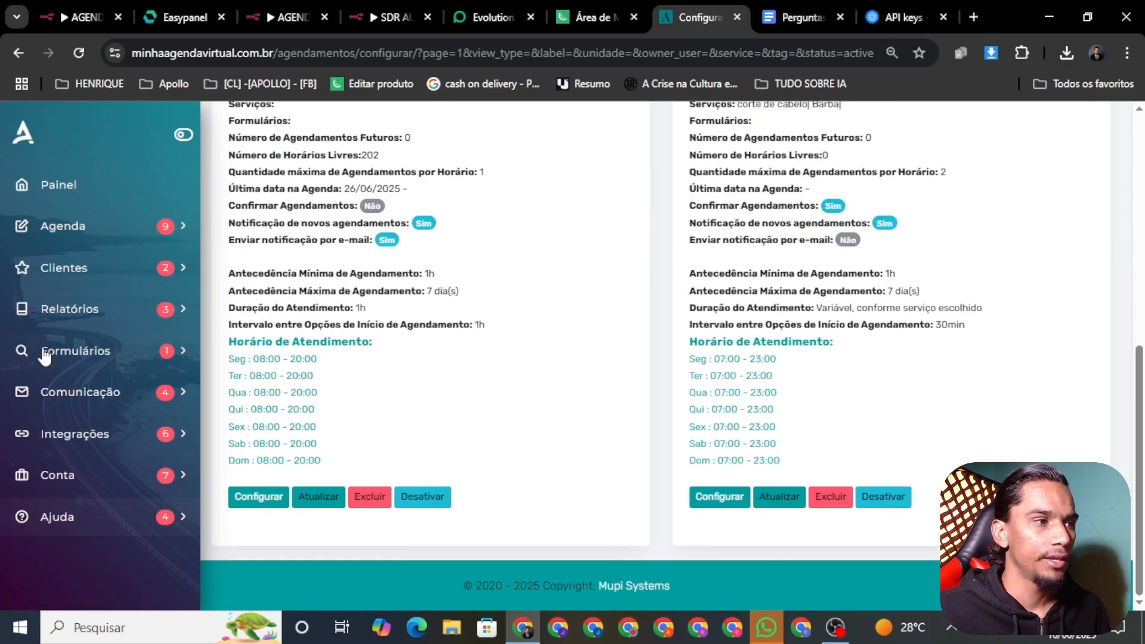
Select the API token under Integrações > API, then return to n8n
left_click(82, 434)
scroll(104, 429, "down", 3)
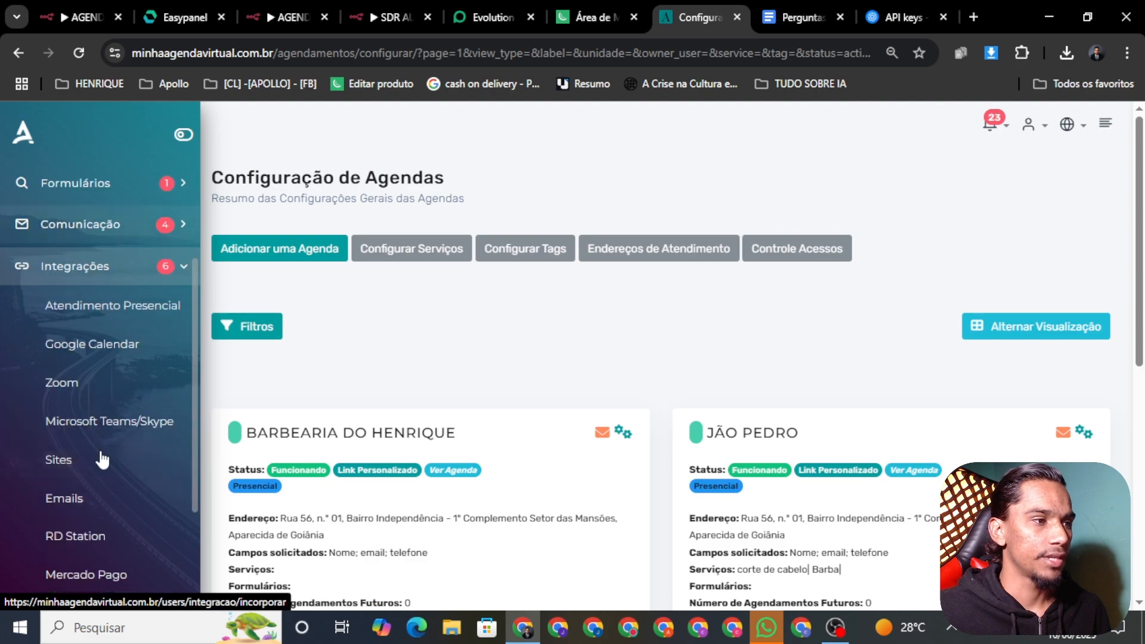
scroll(80, 500, "down", 3)
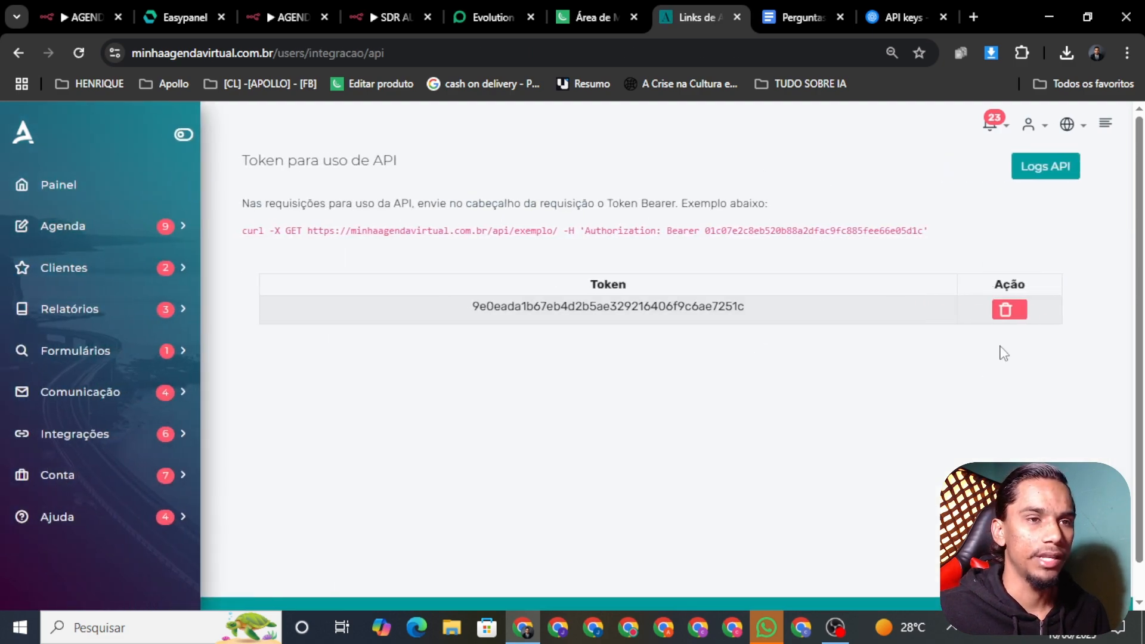
double_click(662, 307)
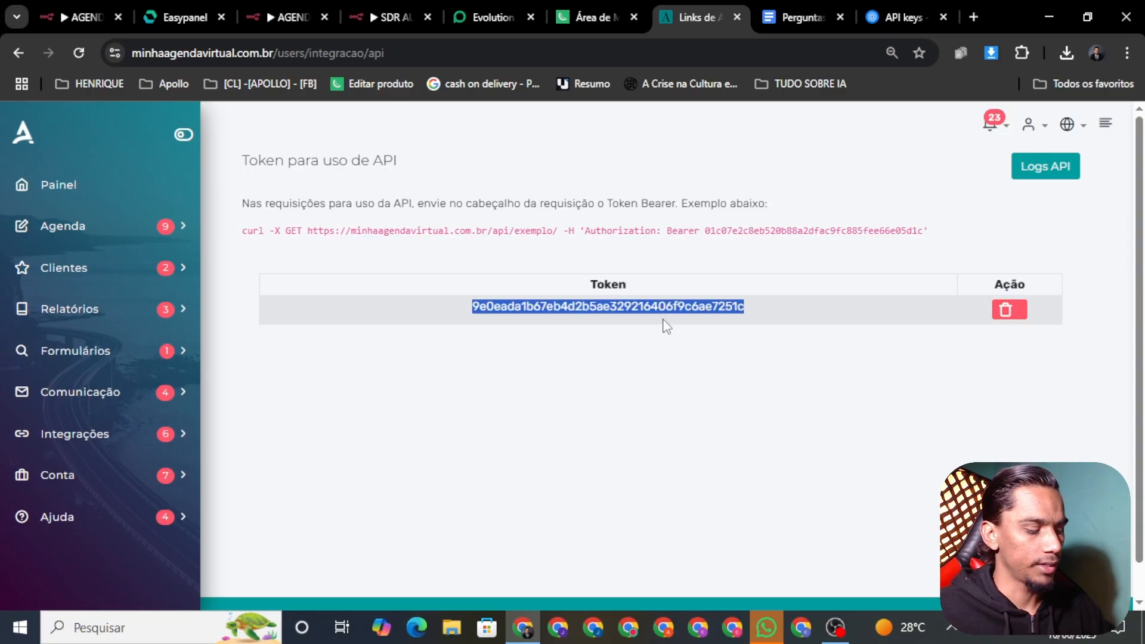
left_click(382, 17)
Bring up the AGENDA 01 workflow and select all its nodes on the canvas
left_click(295, 18)
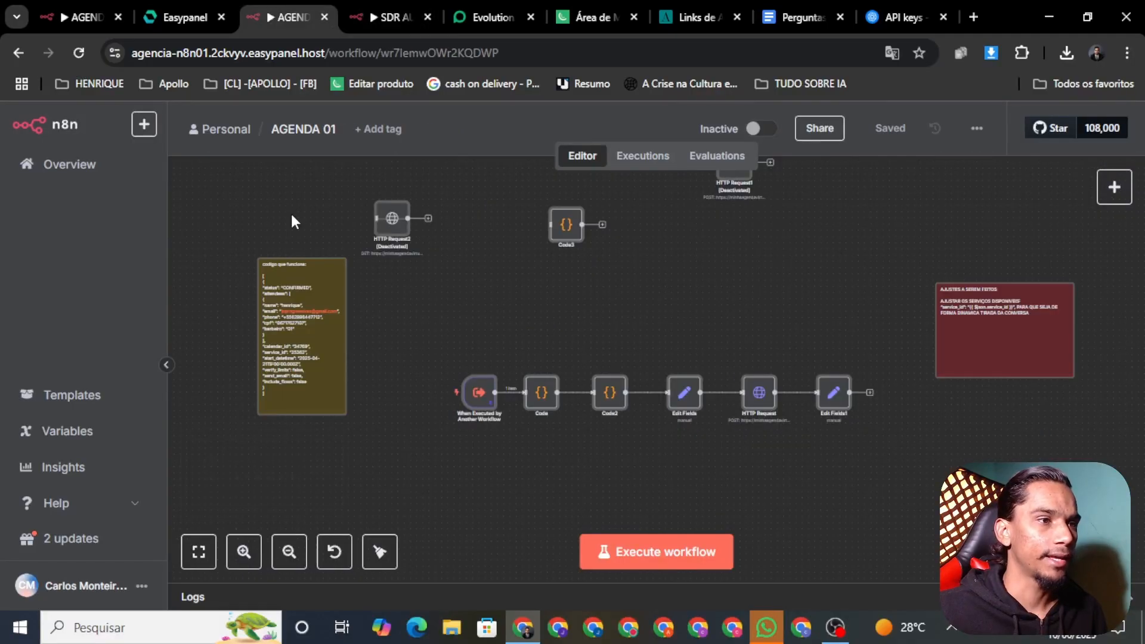
scroll(739, 387, "up", 3)
key("ctrl+a")
right_click(652, 395)
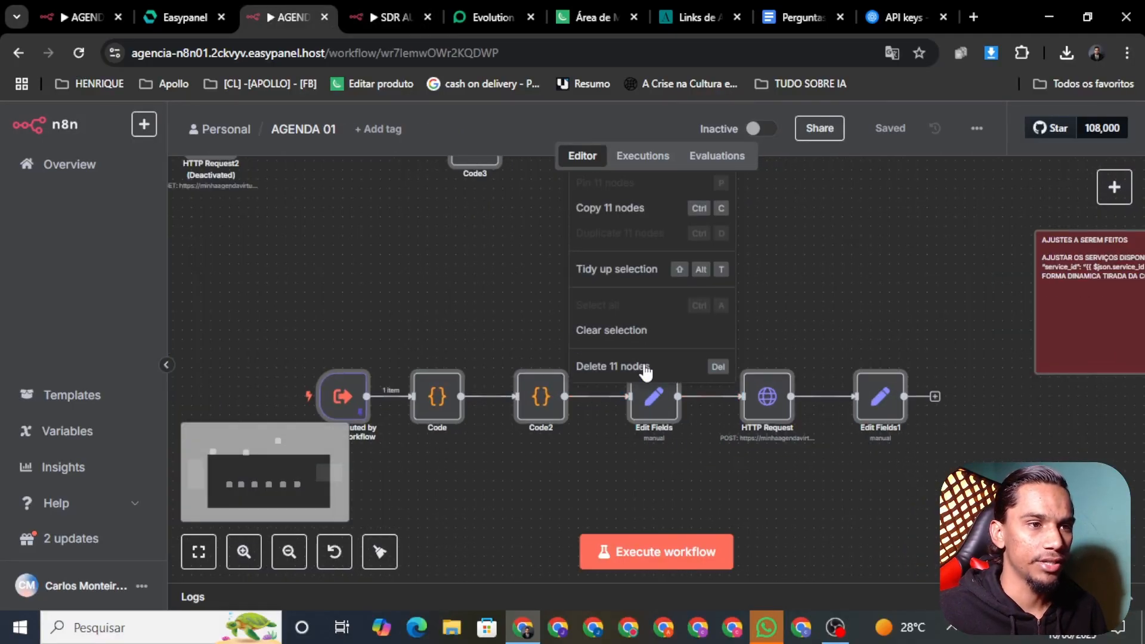
left_click(799, 496)
scroll(799, 496, "down", 2)
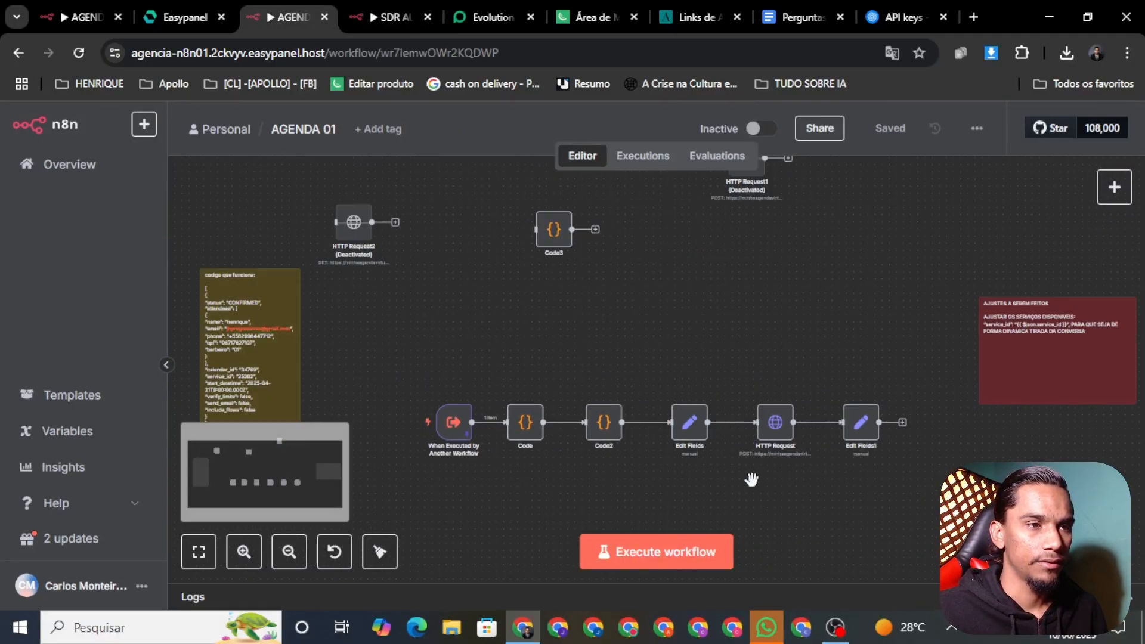
Check the API token in Edit Fields' Authorization value, then open Minha Agenda Virtual's Agenda menu
right_click(686, 438)
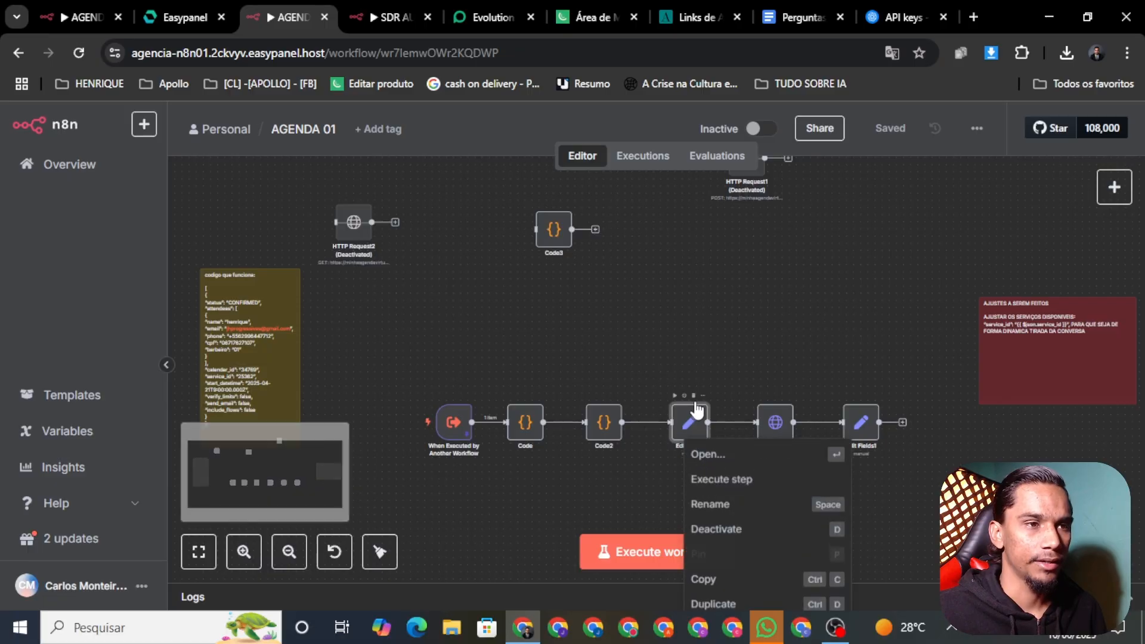
left_click(751, 459)
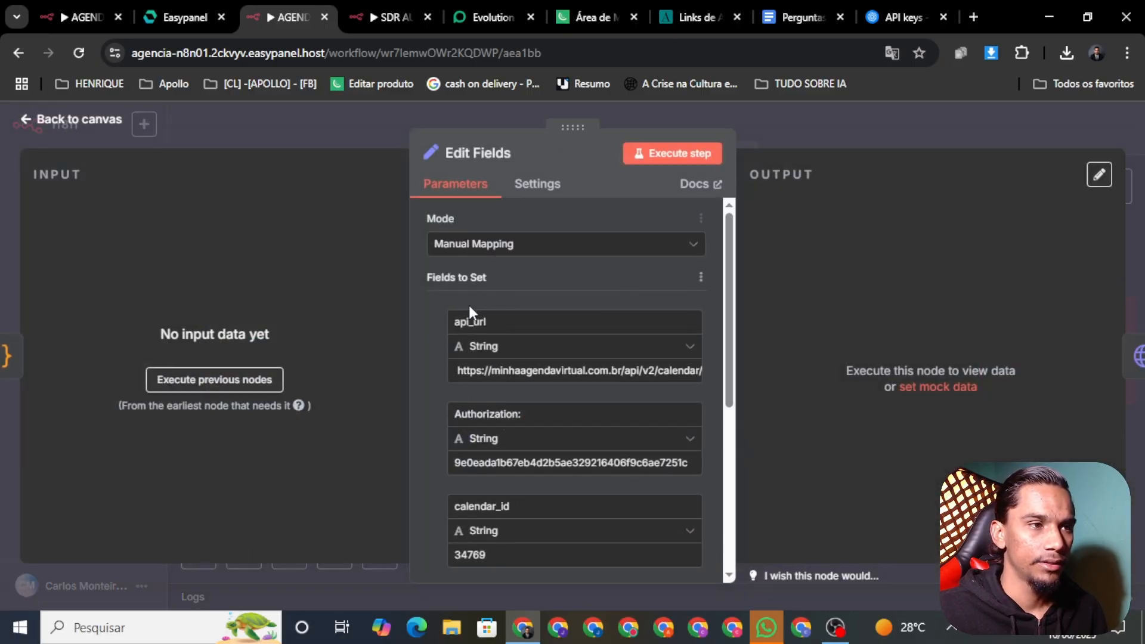
left_click_drag(730, 277, 738, 338)
double_click(533, 343)
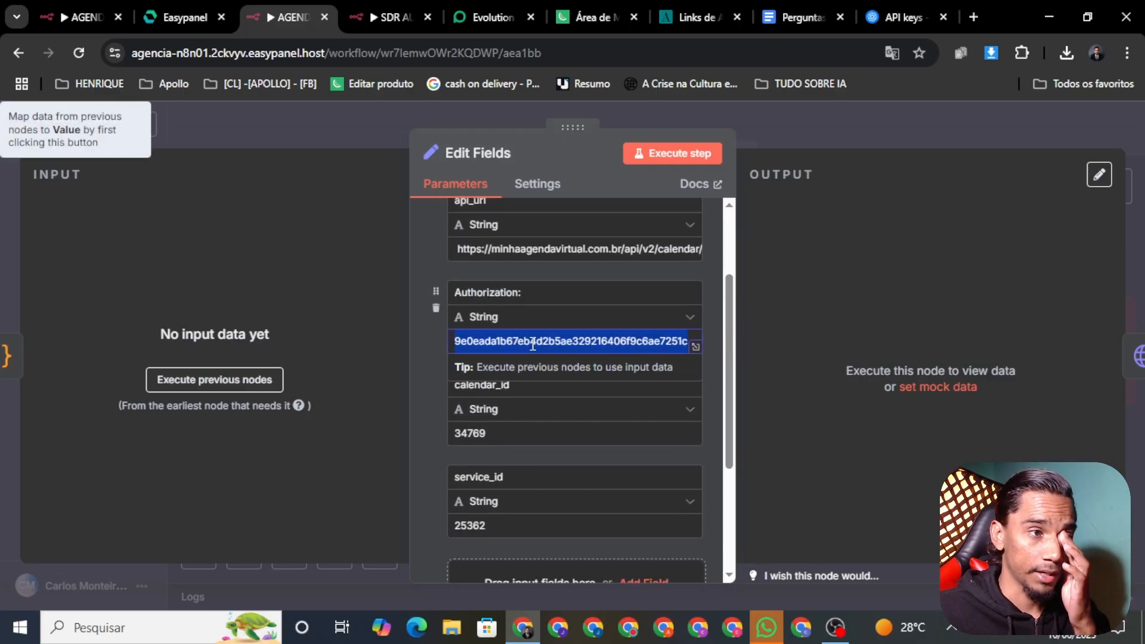
left_click(417, 394)
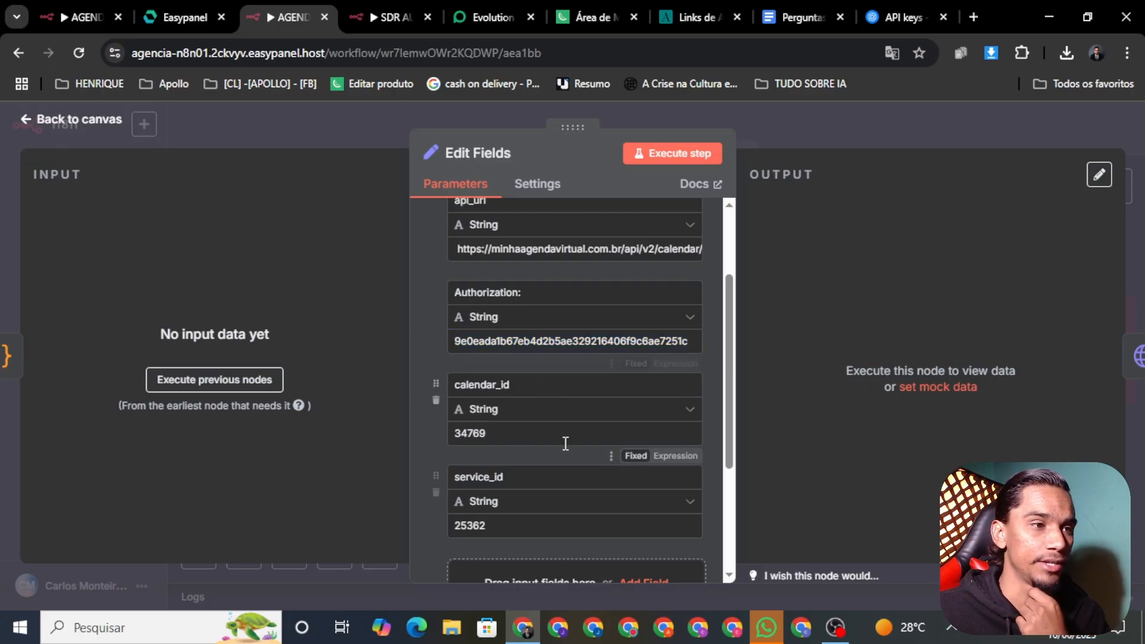
left_click_drag(728, 362, 731, 394)
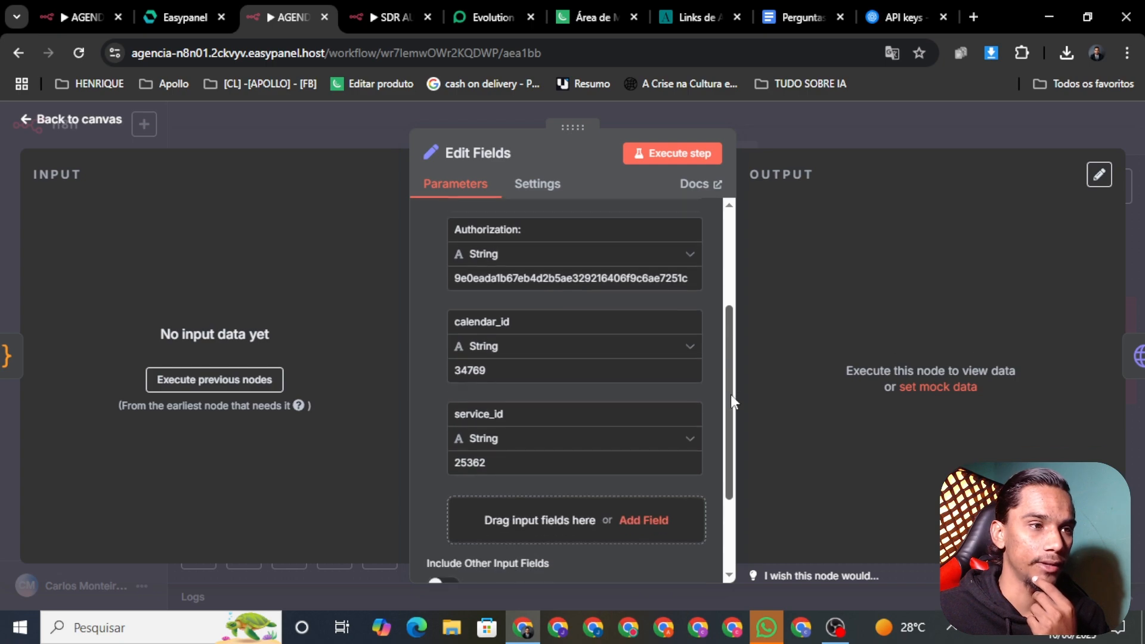
left_click(688, 17)
left_click(47, 241)
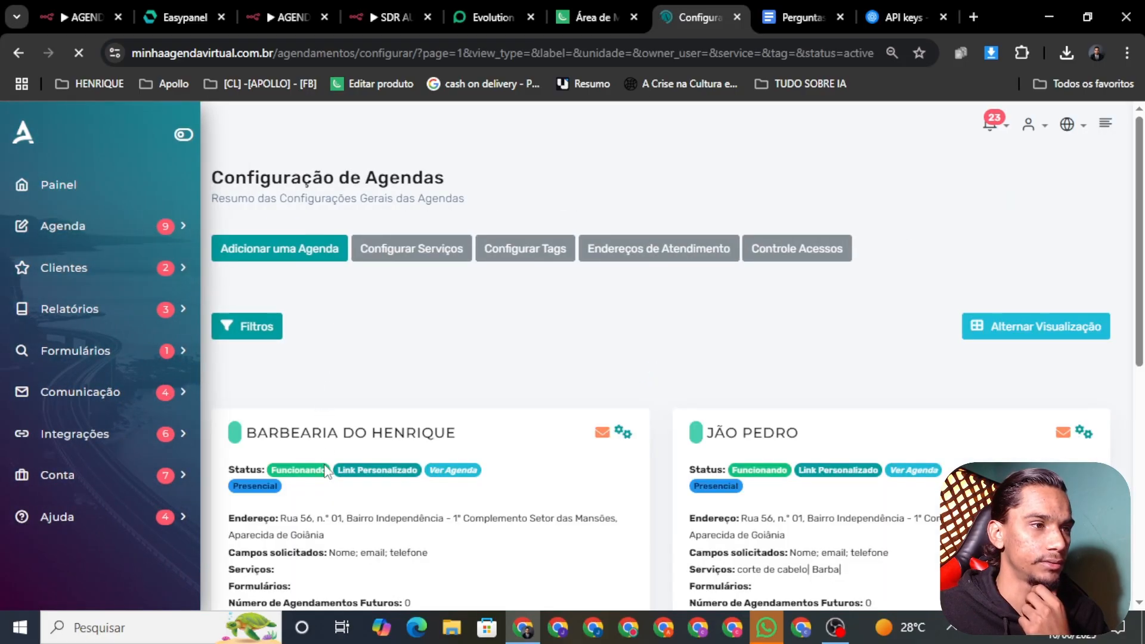
Open BARBEARIA DO HENRIQUE's agenda settings to confirm ID 34769, then return to Edit Fields
left_click(626, 434)
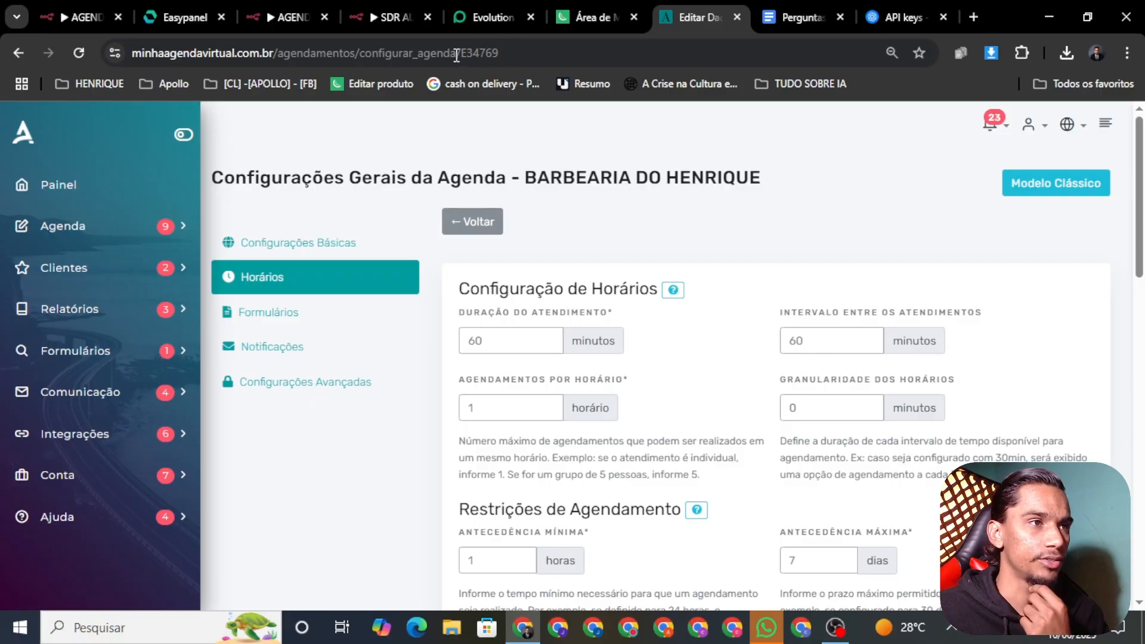
left_click(292, 16)
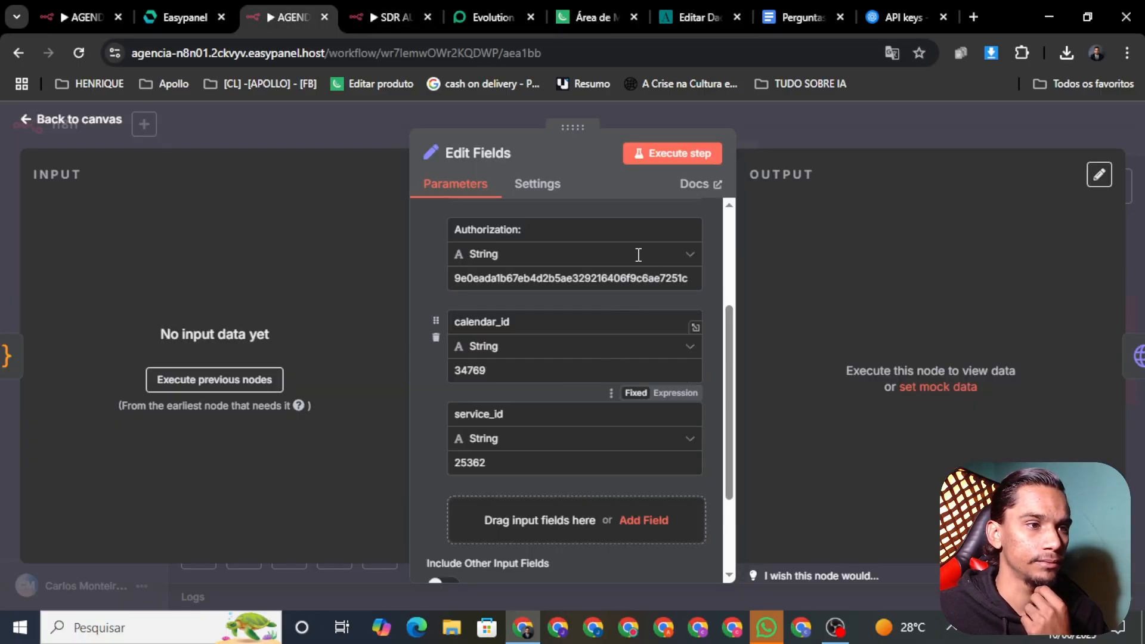
Close Edit Fields, pan the AGENDA 01 canvas, then return to the agenda's Horários settings
left_click(60, 122)
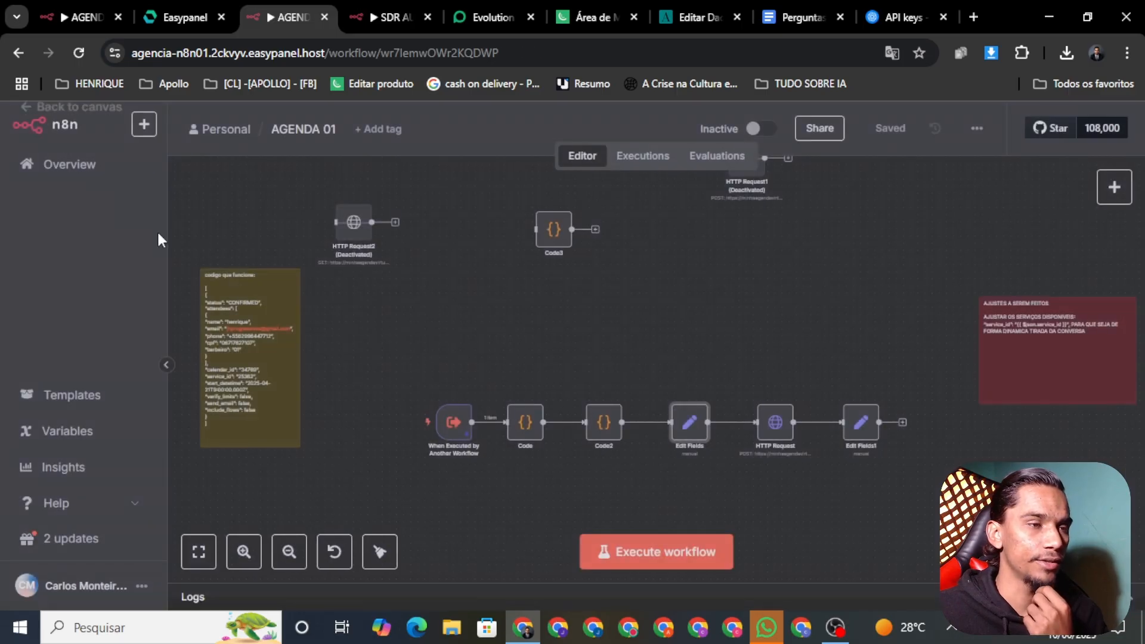
left_click_drag(312, 195, 447, 281)
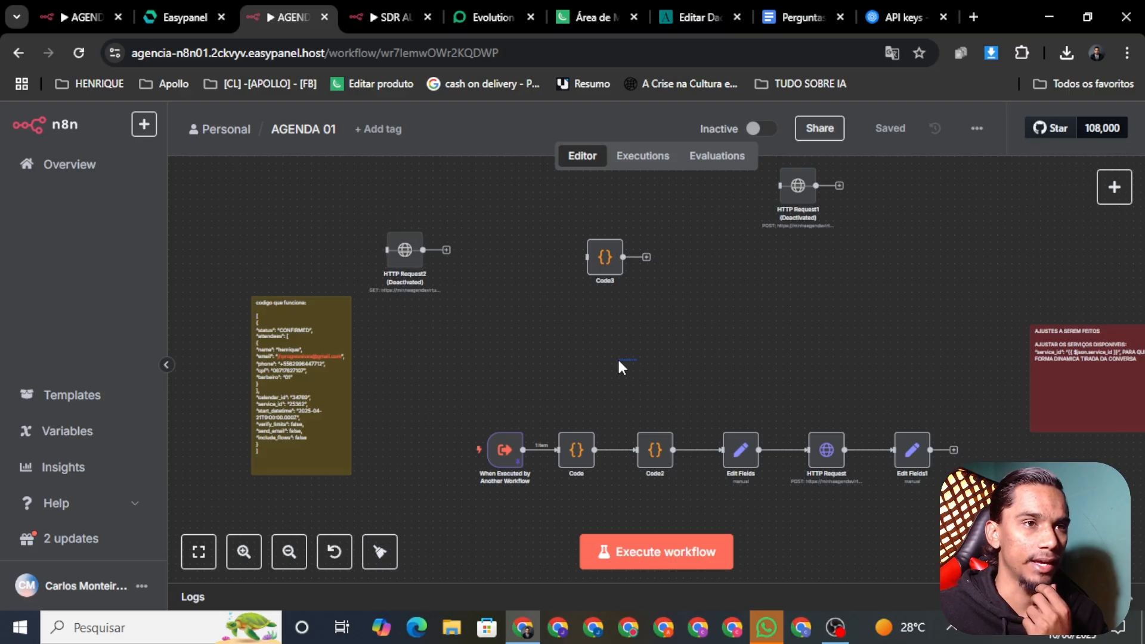
scroll(656, 382, "up", 2)
scroll(655, 382, "right", 3)
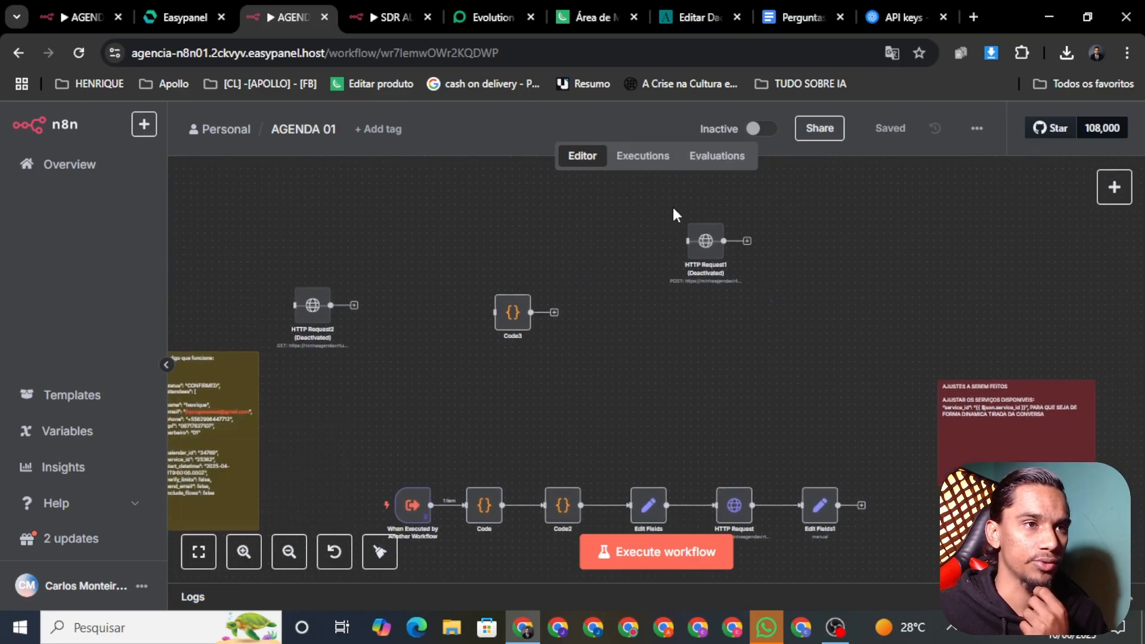
left_click(697, 16)
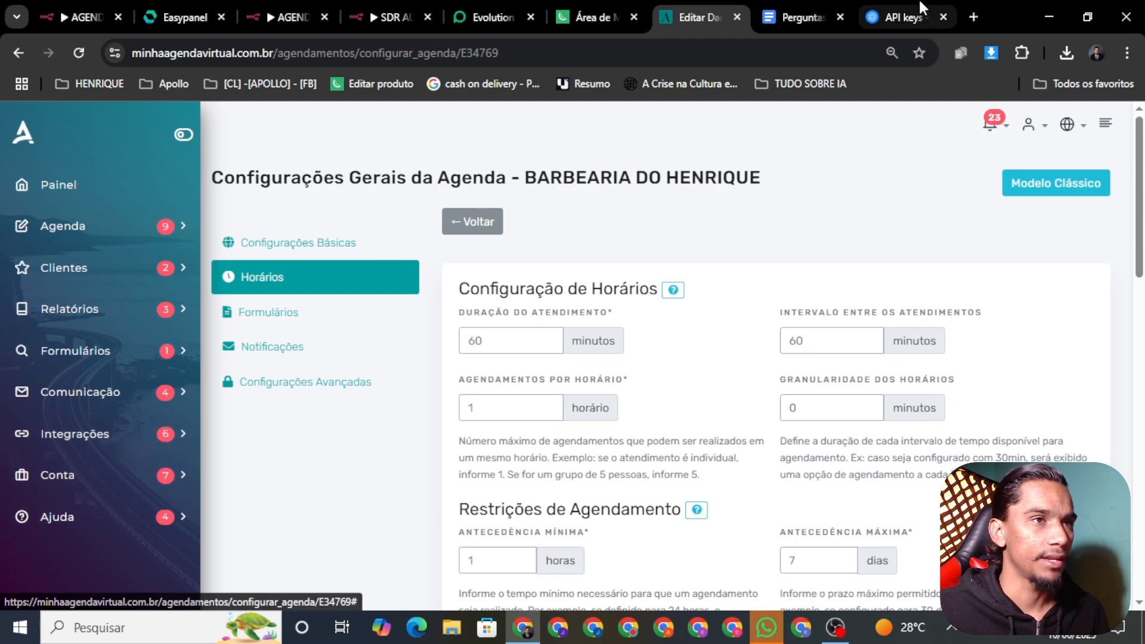
Open the 'API - Minha Agenda Virtual' documentation in a new tab and reposition it
left_click(974, 17)
left_click(759, 56)
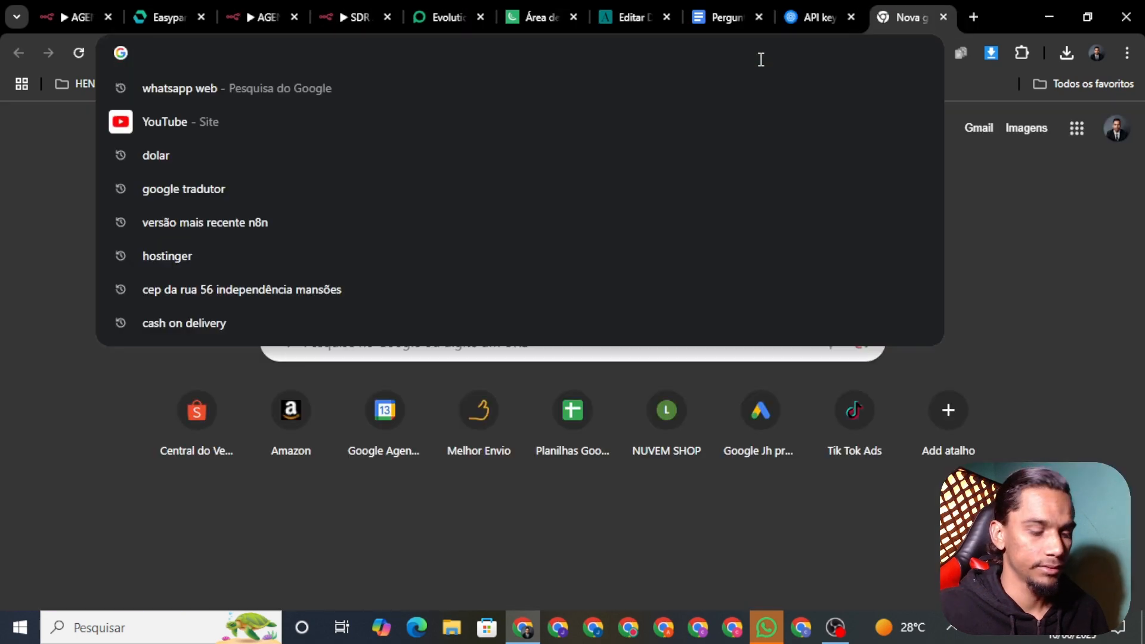
type("Ap")
key("BackSpace")
key("BackSpace")
key("BackSpace")
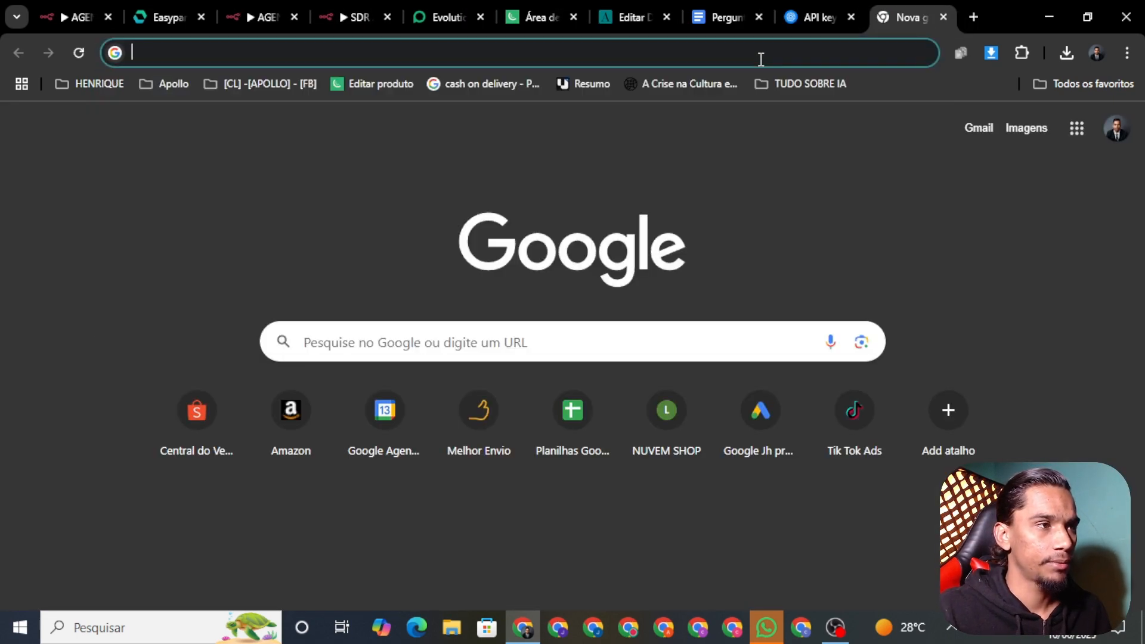
type("Ap")
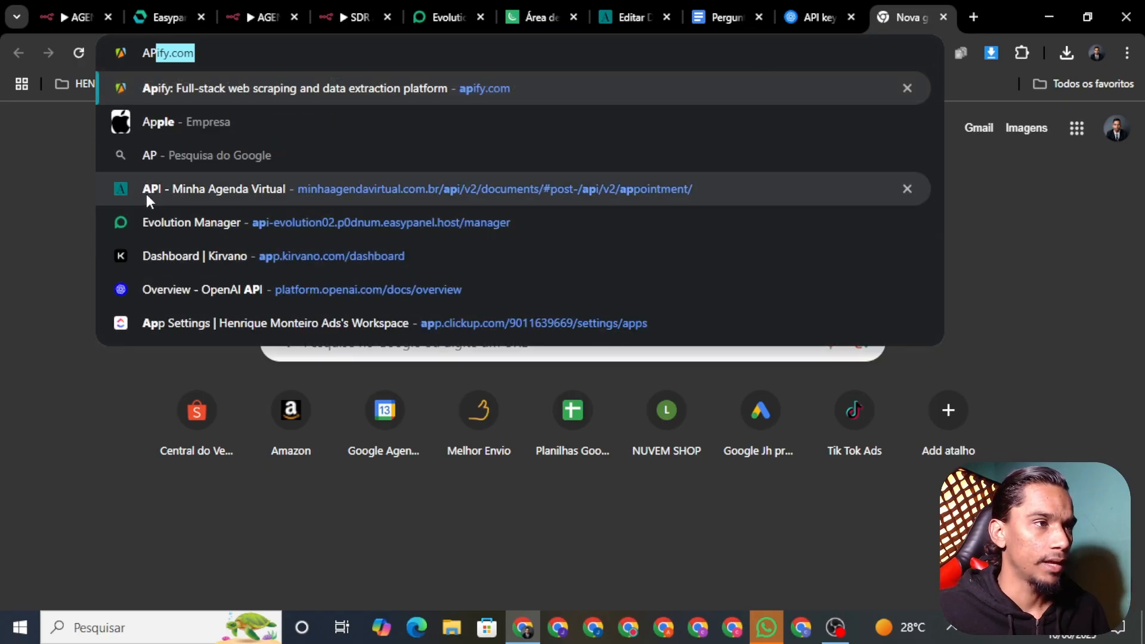
left_click(146, 194)
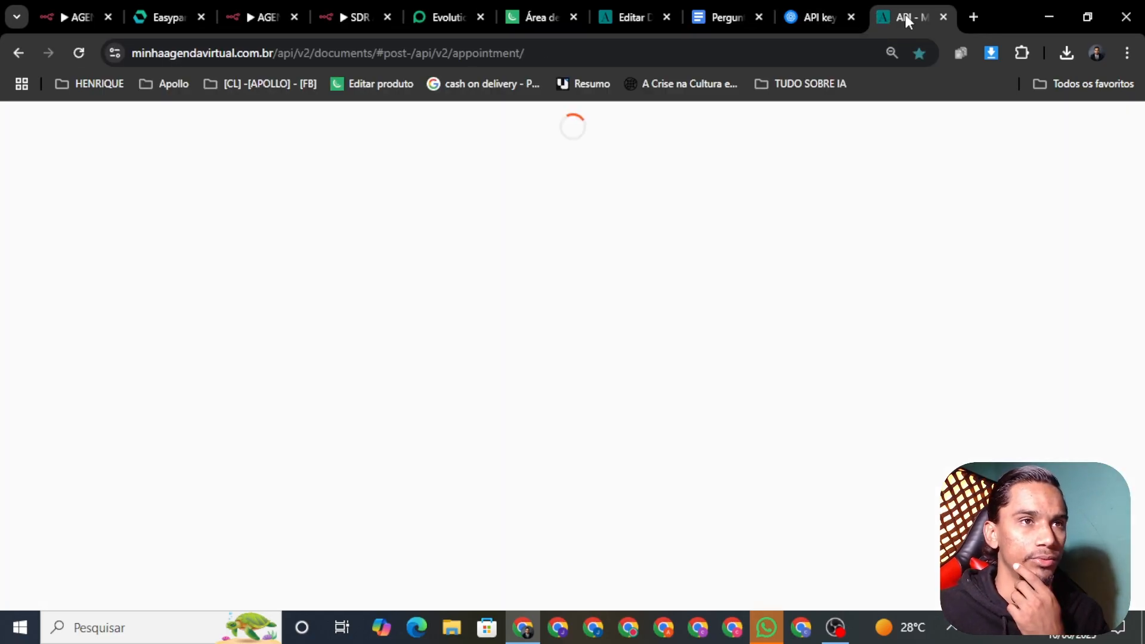
left_click_drag(904, 17, 724, 14)
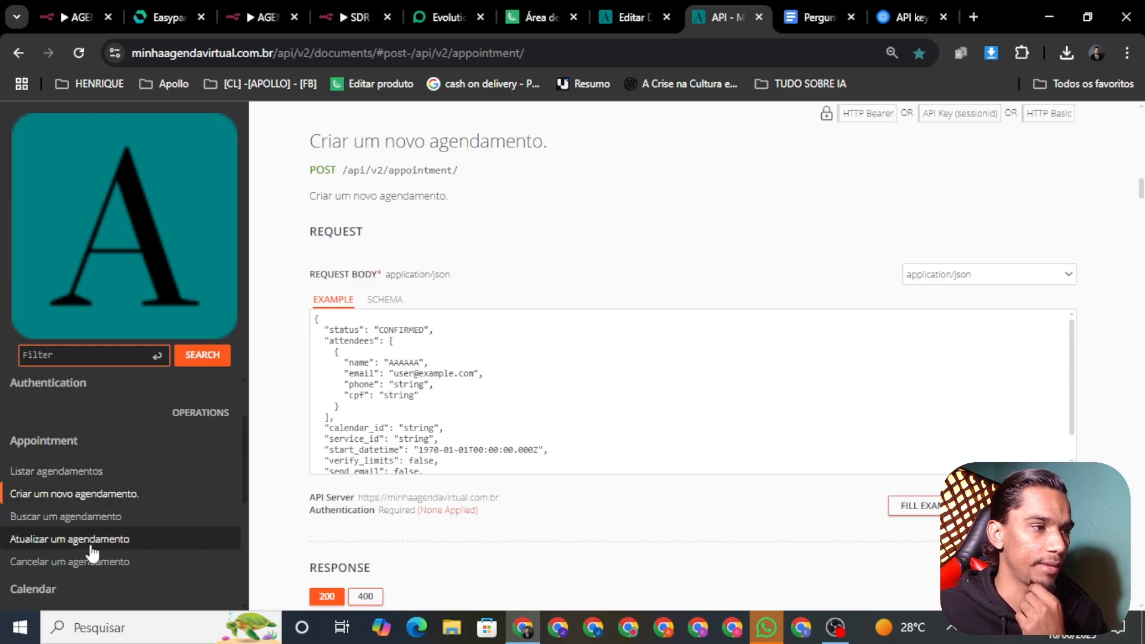
Open the Consultar uma agenda da conta endpoint and its calendar_id field
scroll(108, 477, "down", 3)
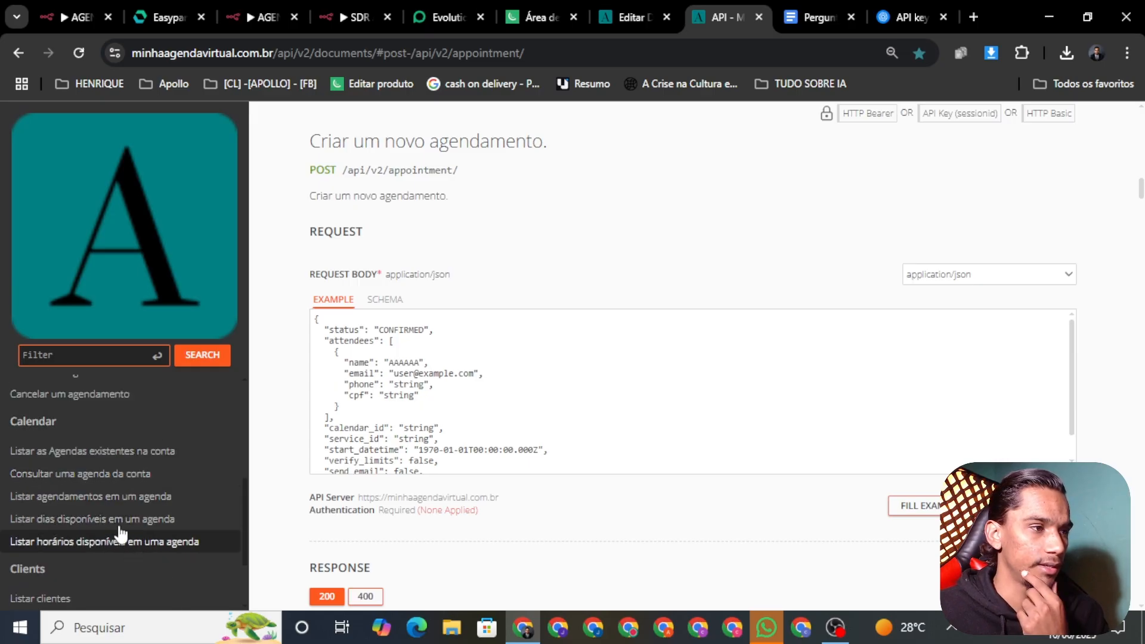
left_click(26, 474)
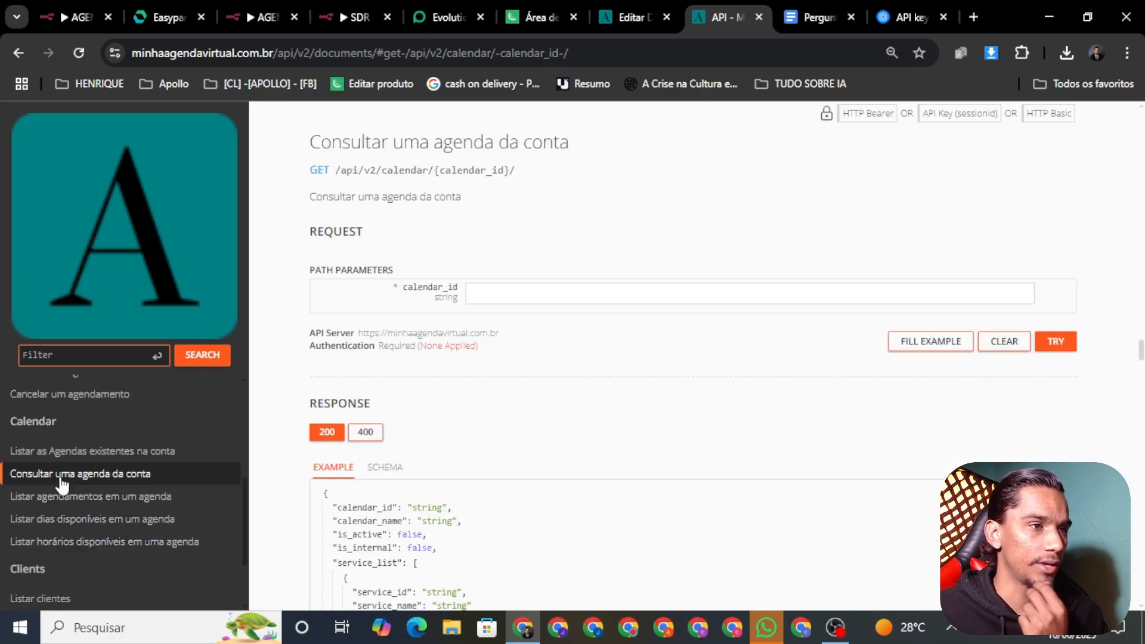
left_click(512, 290)
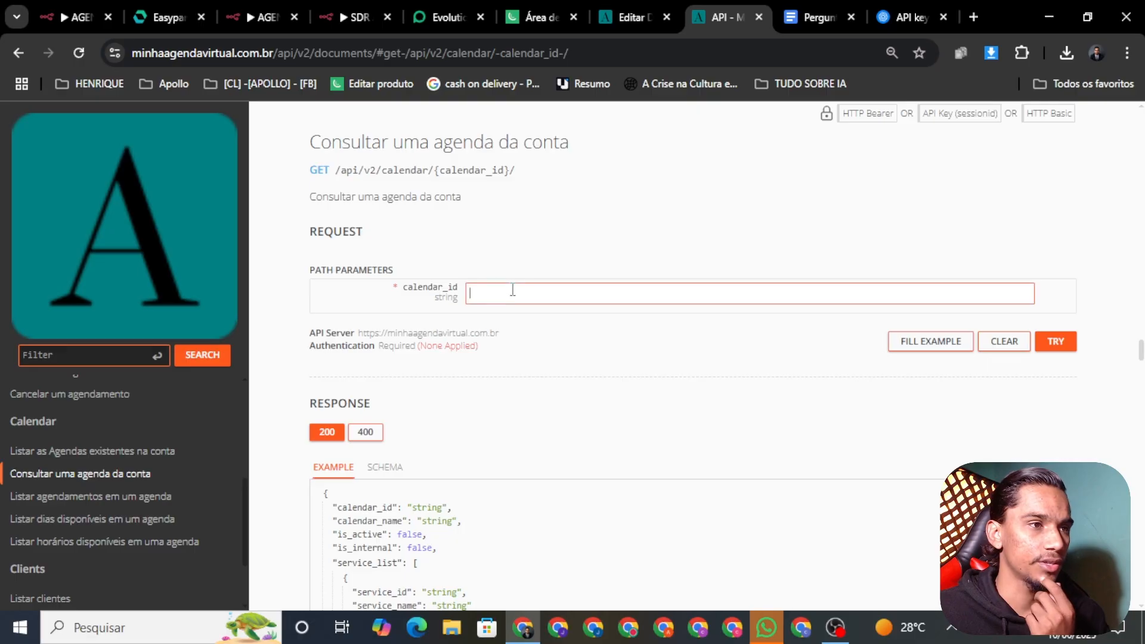
left_click(549, 234)
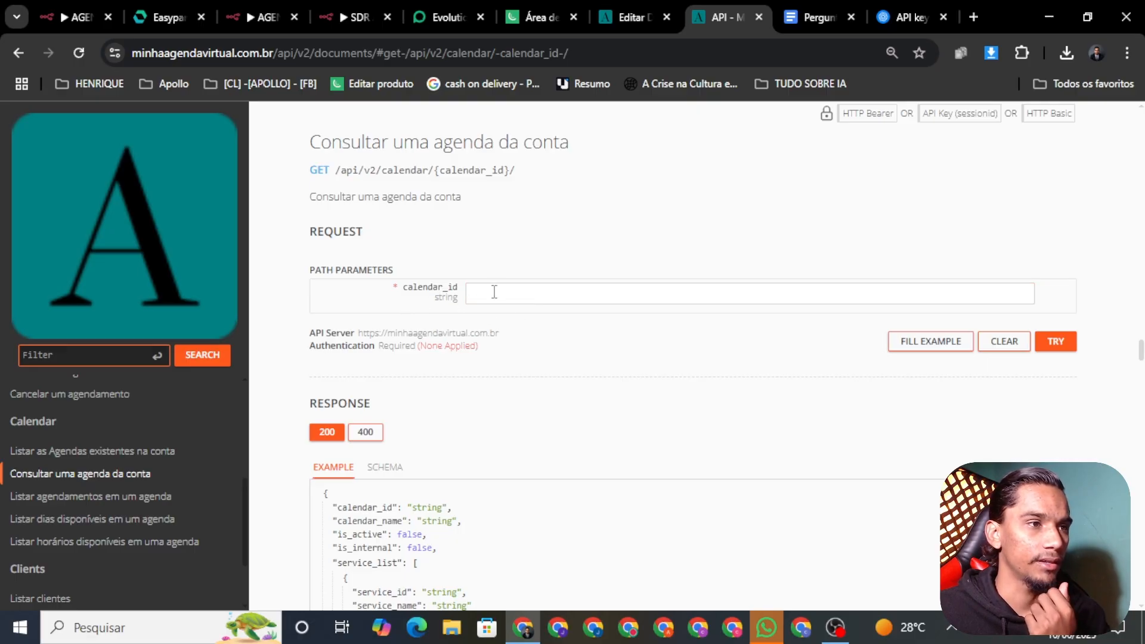
Copy agenda ID 34769 from the settings page address, then return to SDR AULA YOU TUBE
left_click(614, 25)
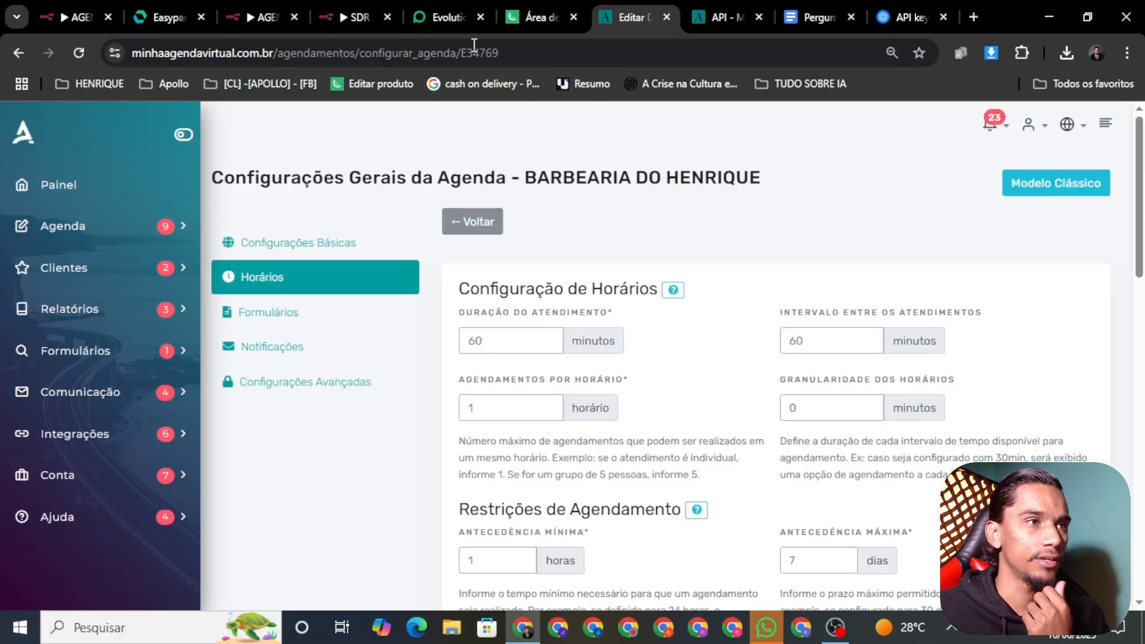
left_click(520, 54)
left_click_drag(474, 54, 460, 54)
left_click(721, 17)
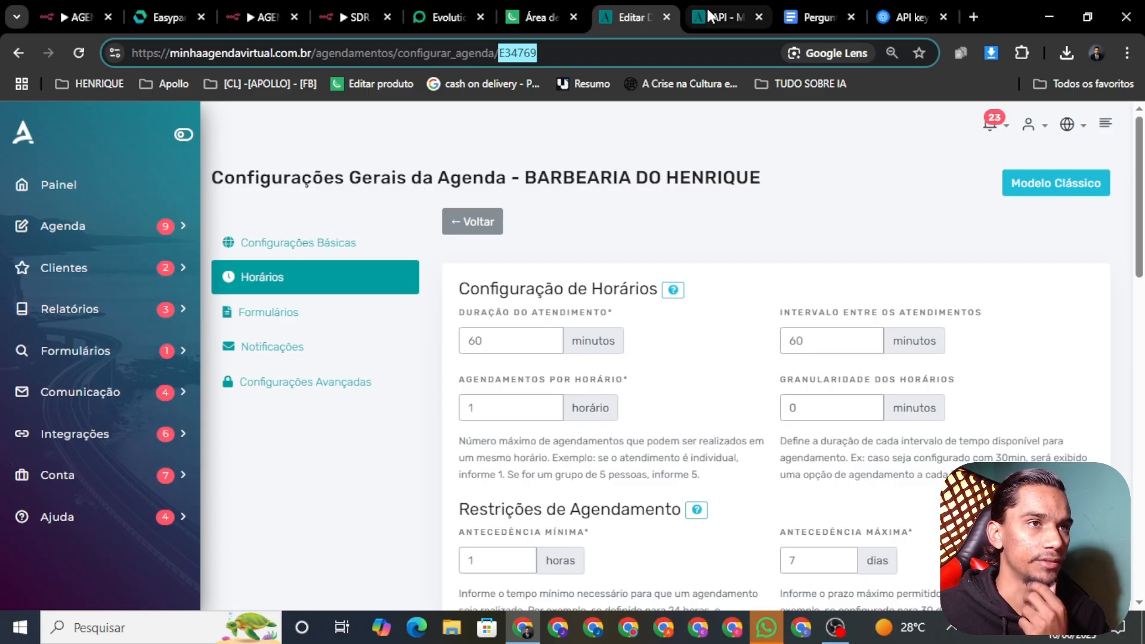
scroll(856, 334, "down", 4)
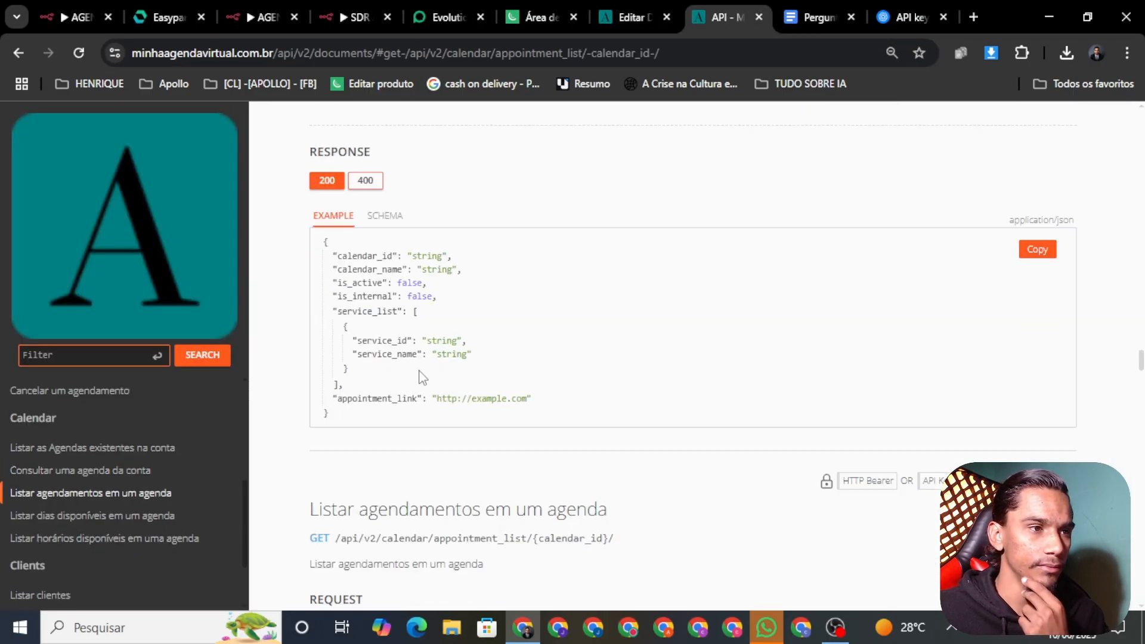
scroll(566, 298, "down", 2)
scroll(561, 327, "up", 10)
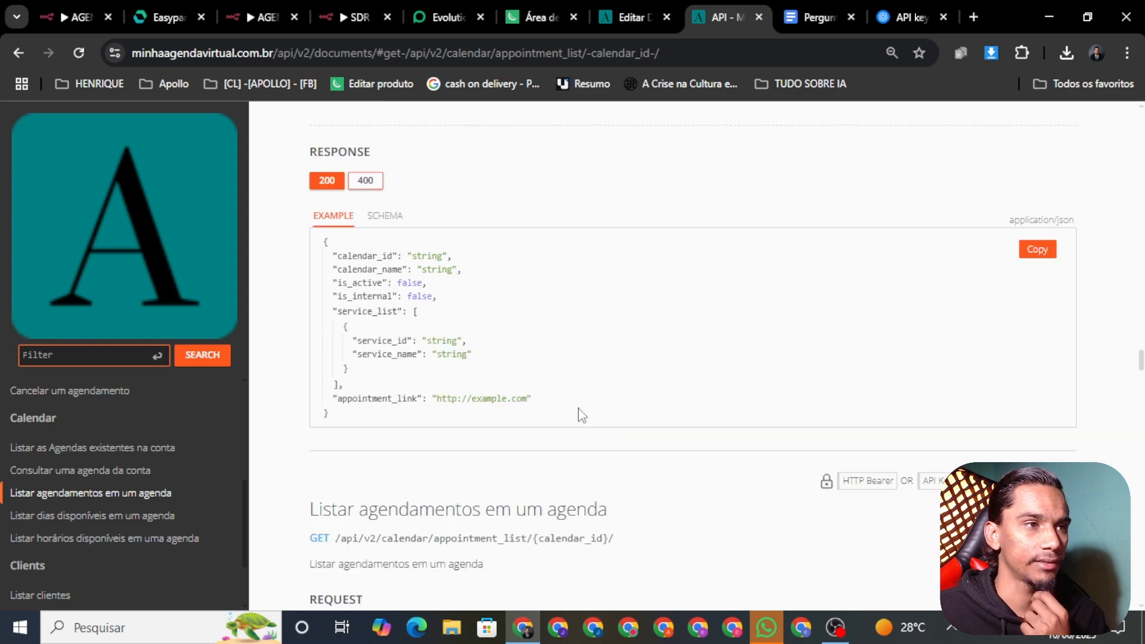
scroll(601, 421, "up", 7)
scroll(15, 560, "up", 5)
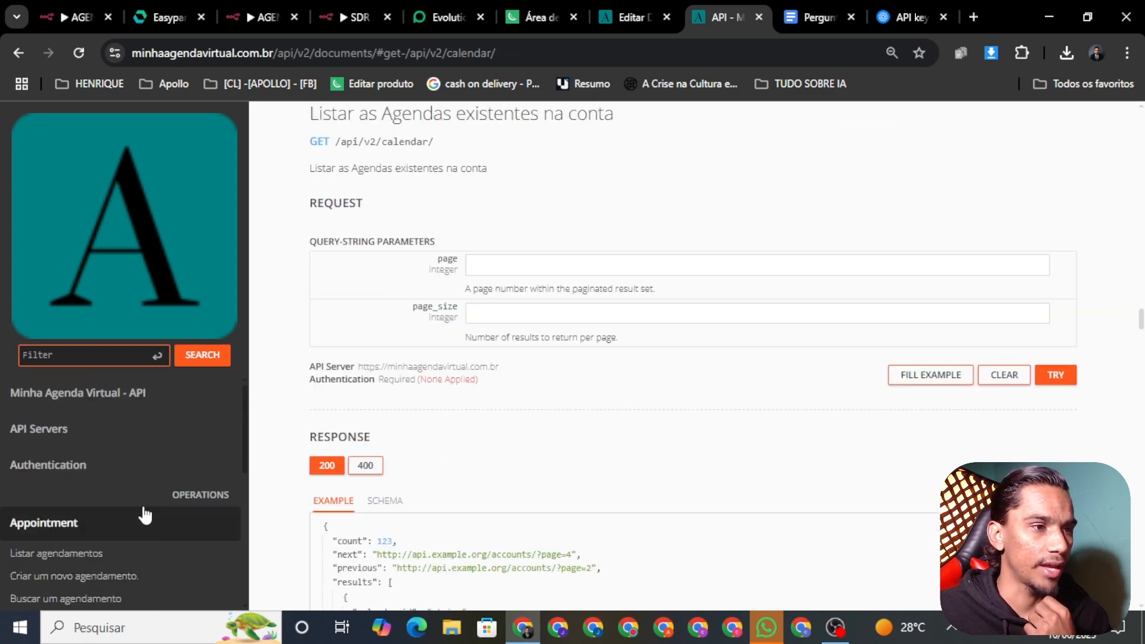
left_click(353, 17)
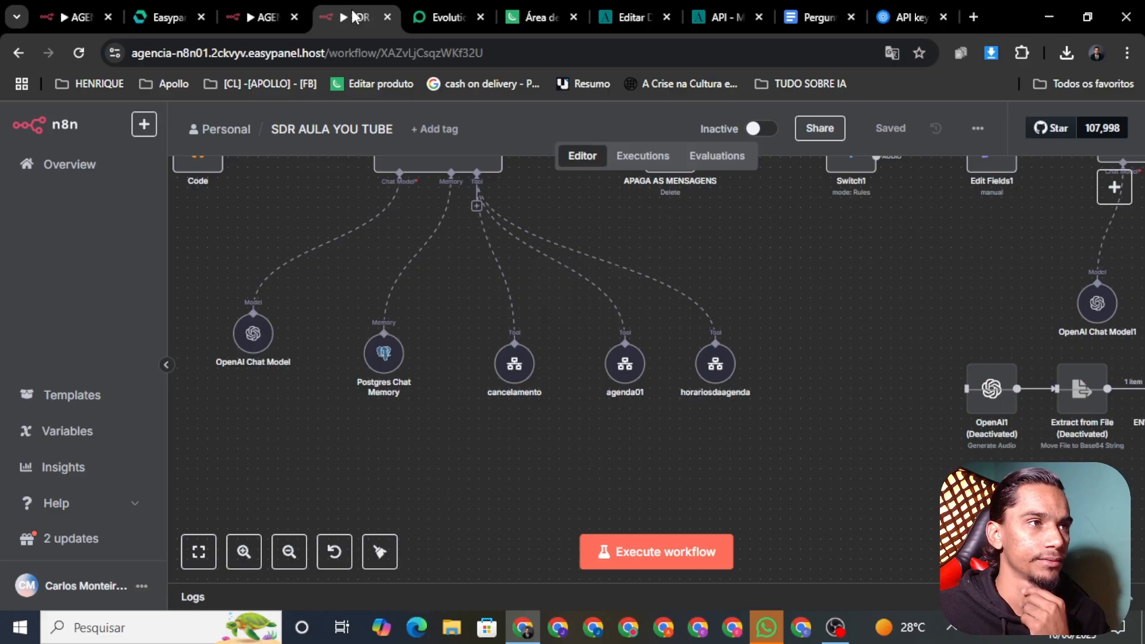
Open HTTP Request2 in AGENDA 01 and confirm its pinned output shows calendar_id 34769
left_click(610, 15)
left_click(246, 20)
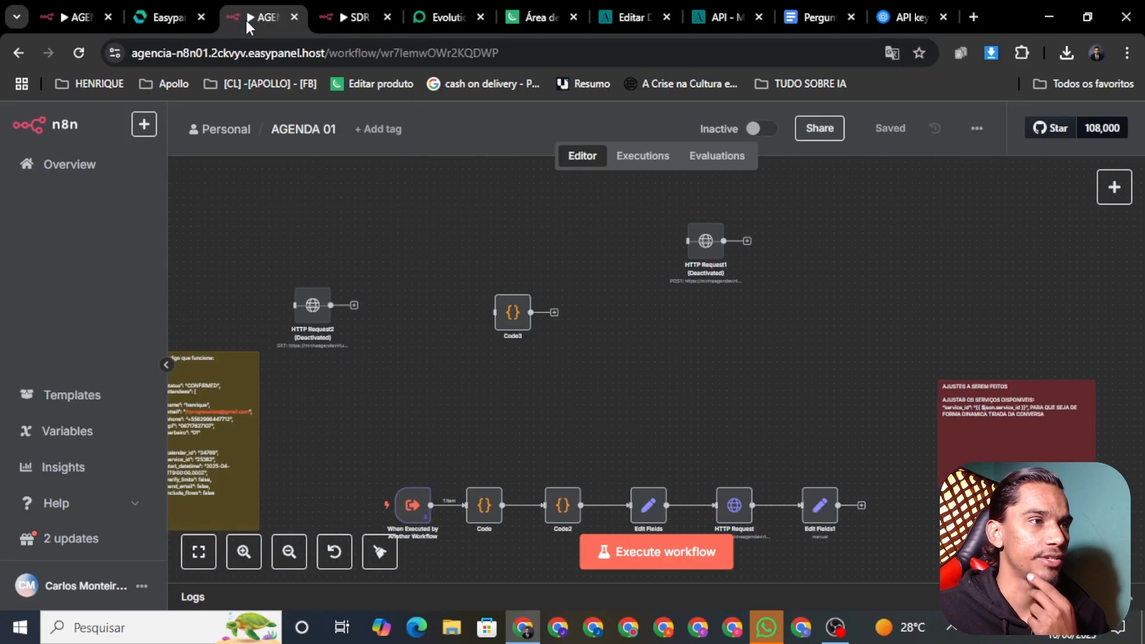
right_click(315, 309)
left_click(353, 322)
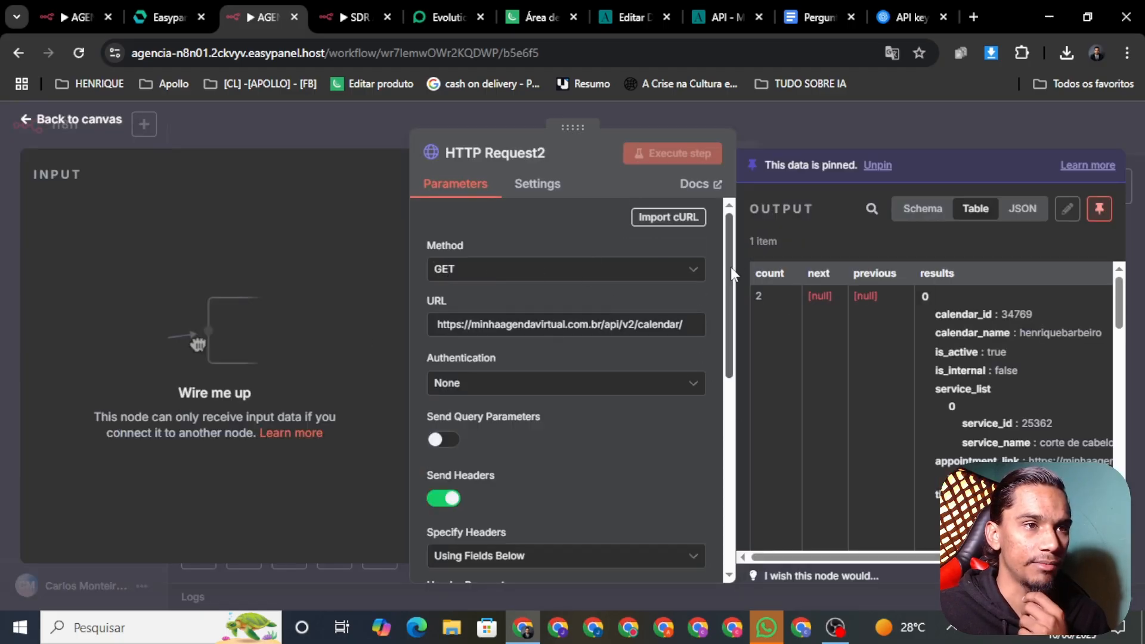
left_click_drag(731, 266, 730, 395)
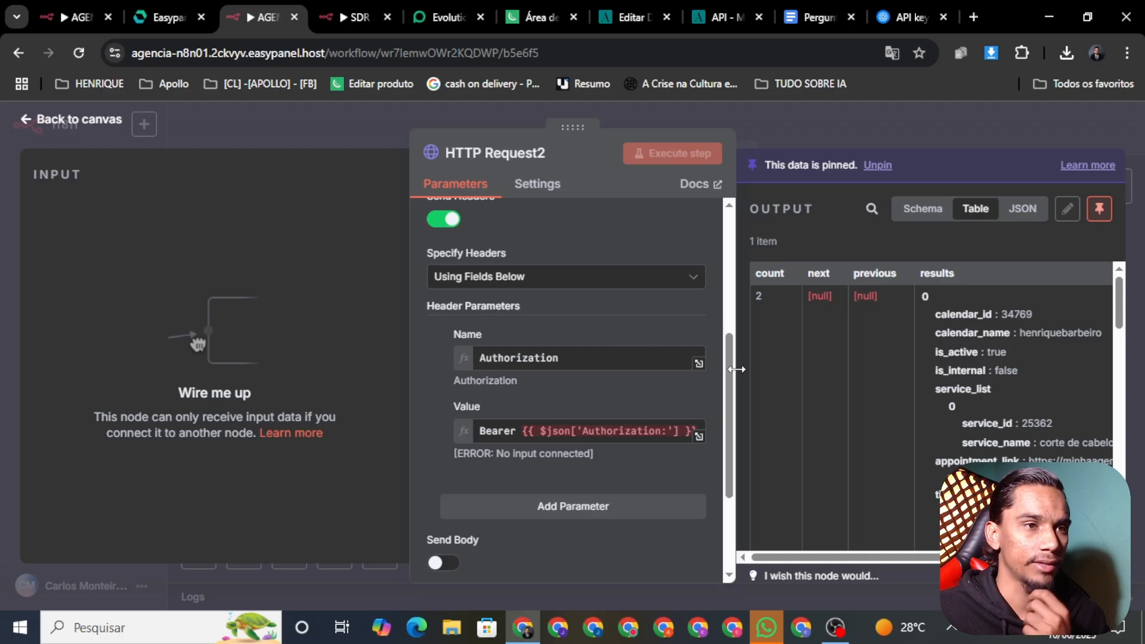
left_click_drag(728, 388, 749, 491)
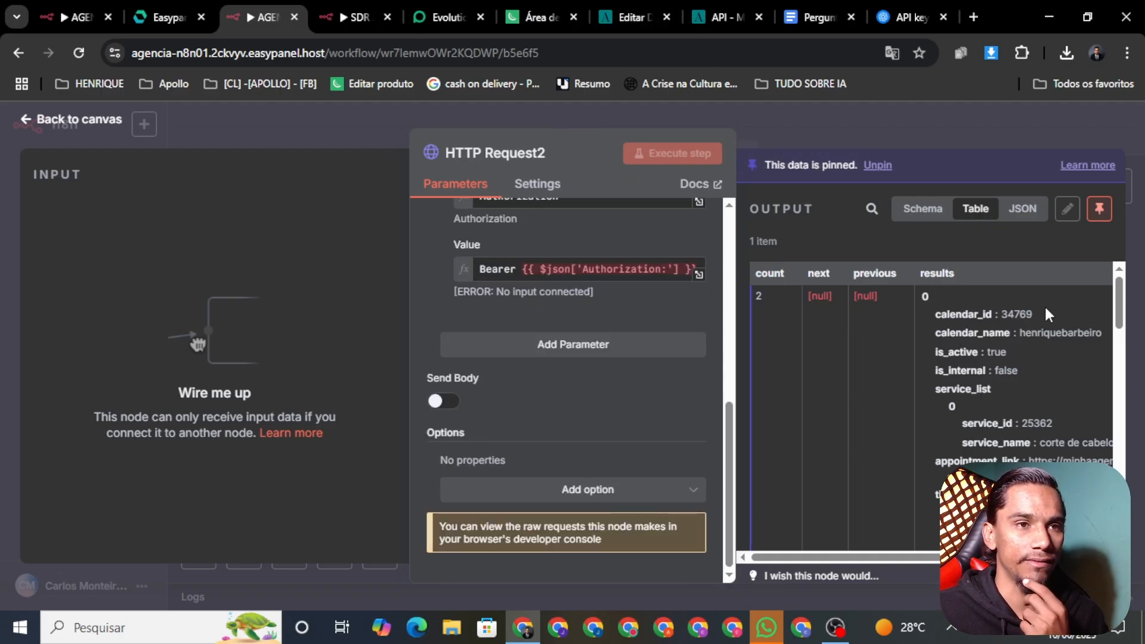
left_click_drag(1047, 317, 1000, 319)
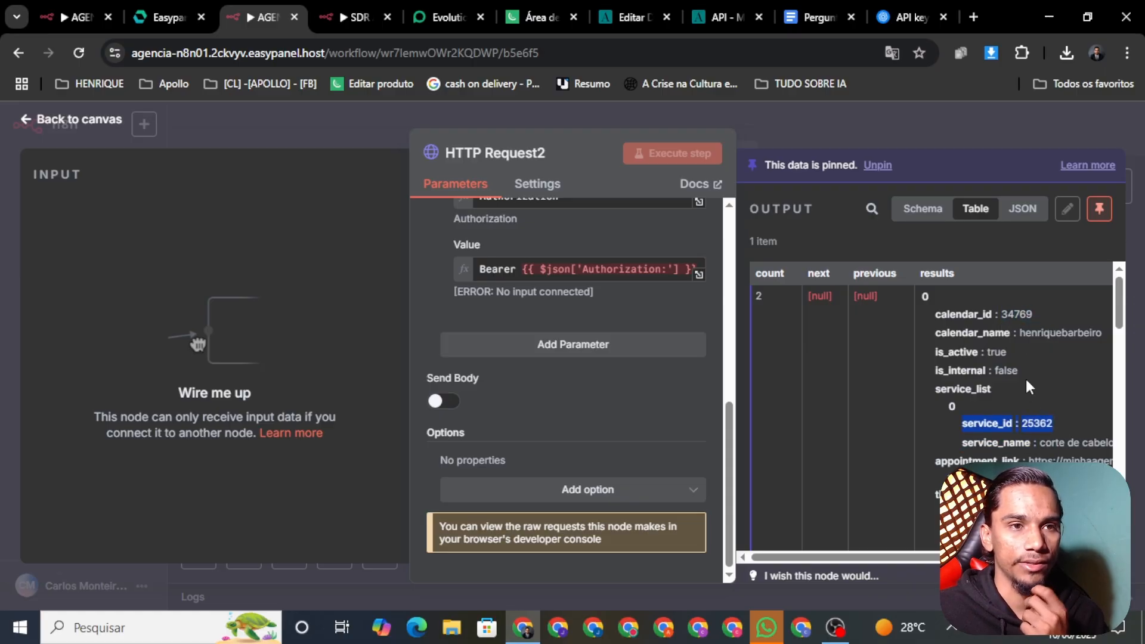
triple_click(1013, 317)
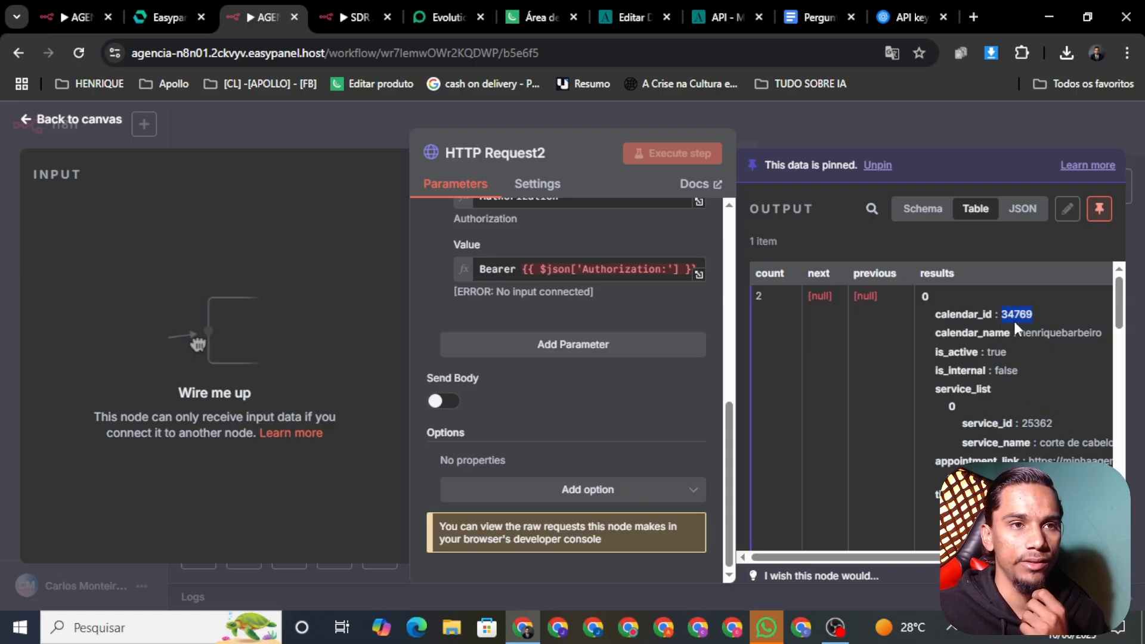
left_click(36, 120)
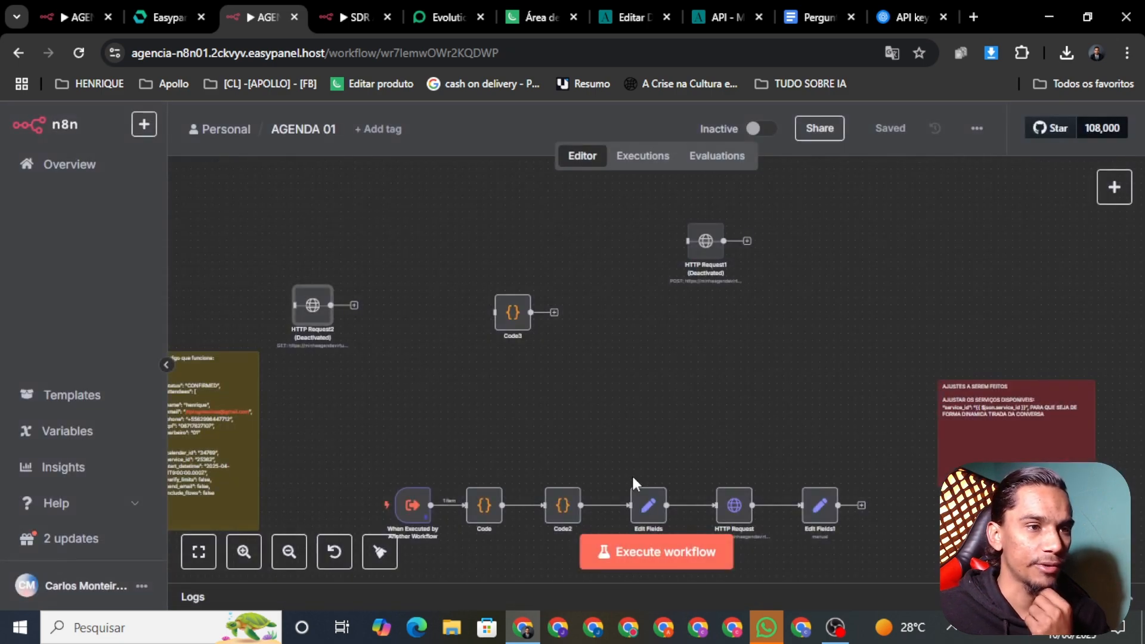
Move HTTP Request2 above the chain, reconnect Edit Fields to HTTP Request, and save
scroll(631, 474, "down", 3)
right_click(615, 439)
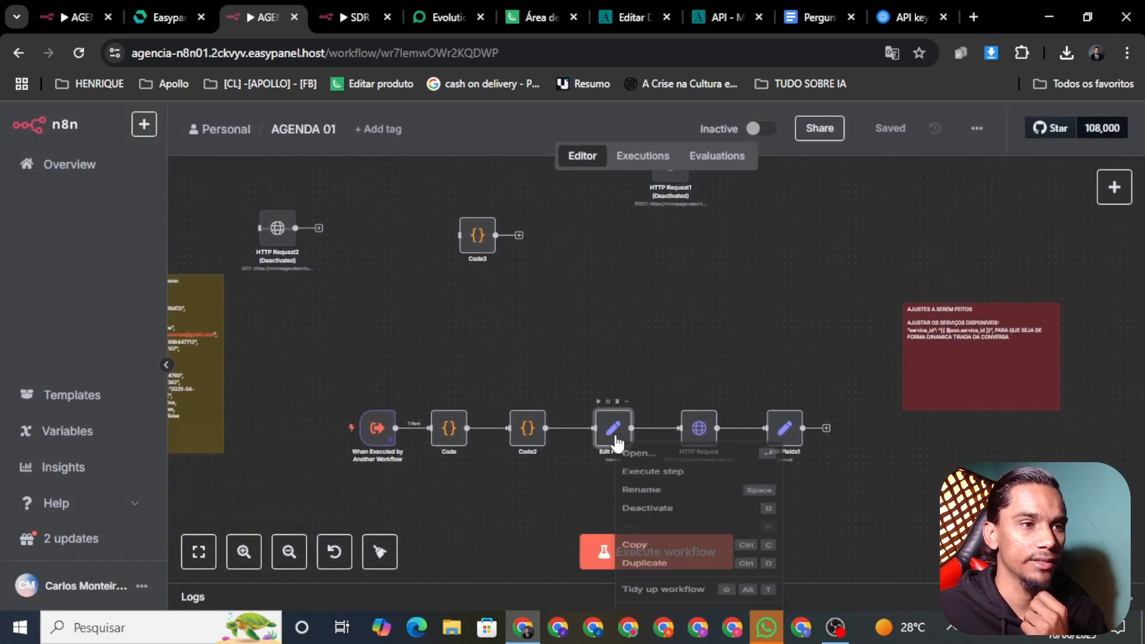
left_click(674, 317)
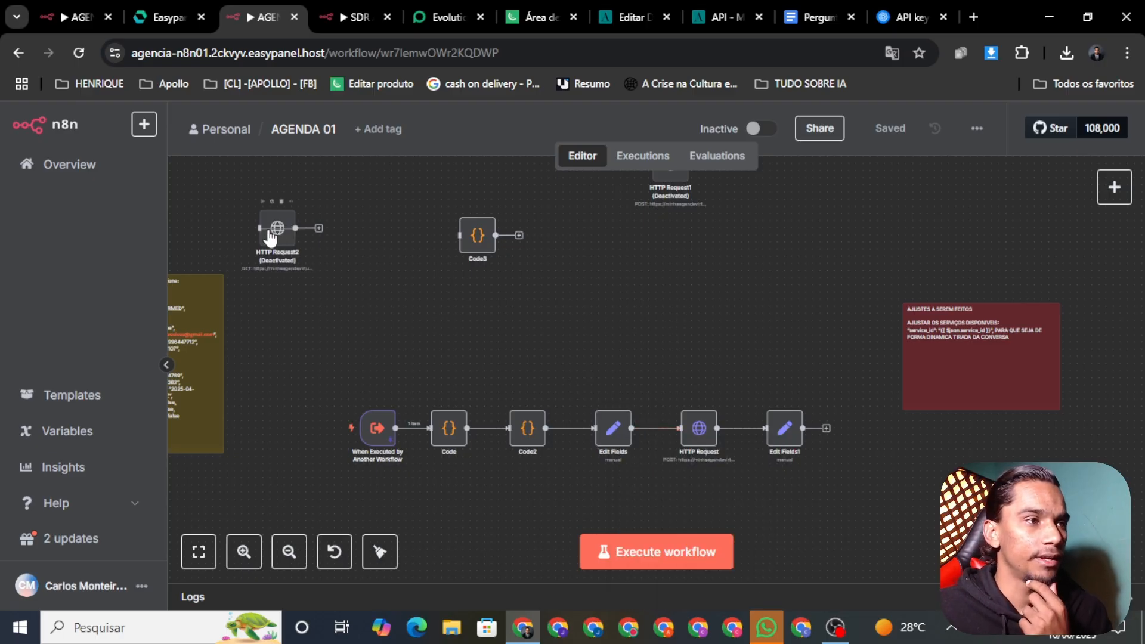
left_click_drag(269, 236, 648, 351)
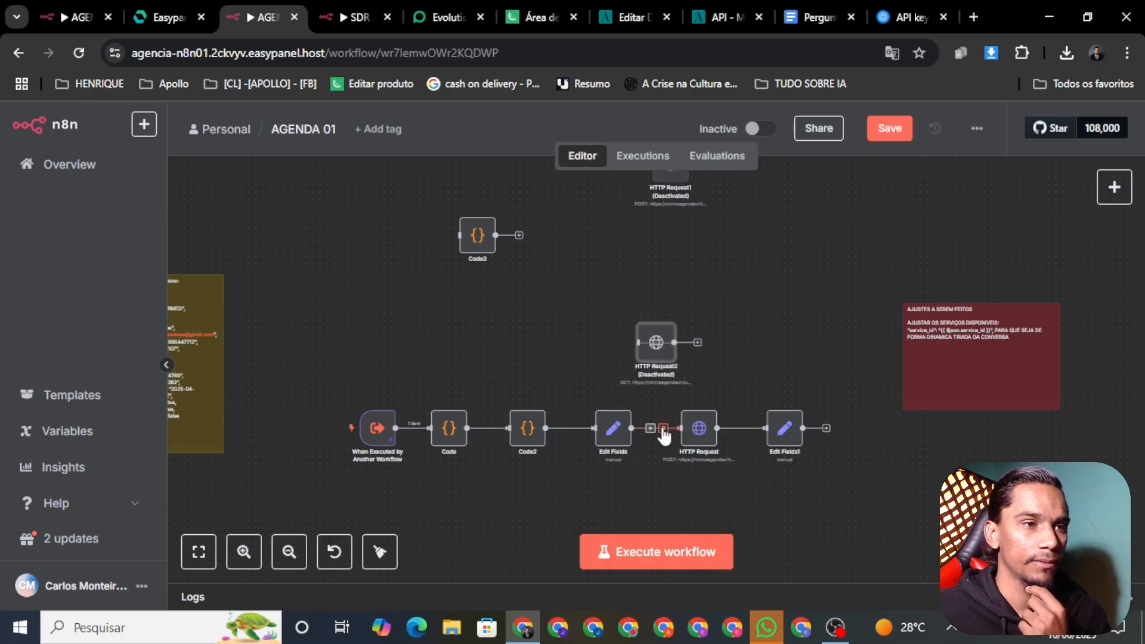
left_click_drag(655, 430, 642, 377)
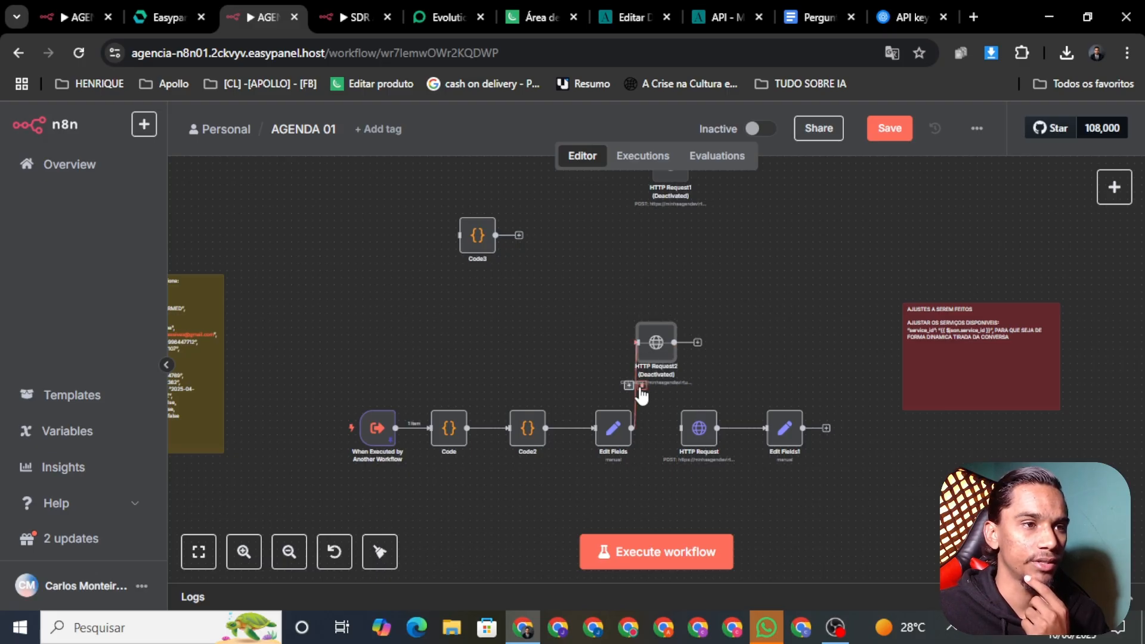
left_click(638, 388)
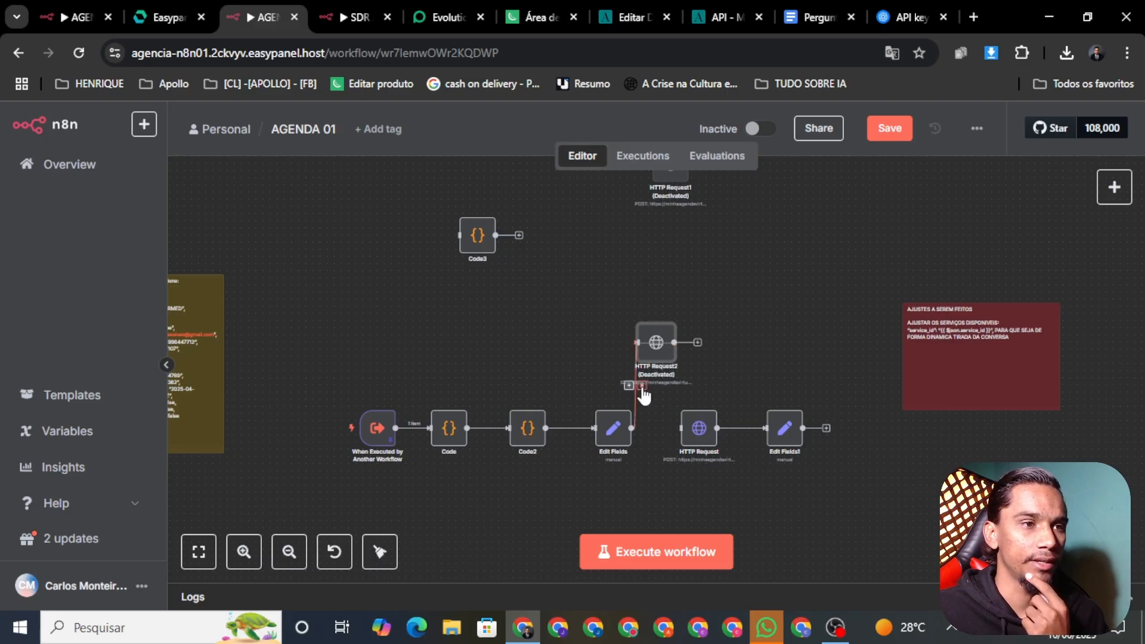
left_click_drag(657, 437, 689, 438)
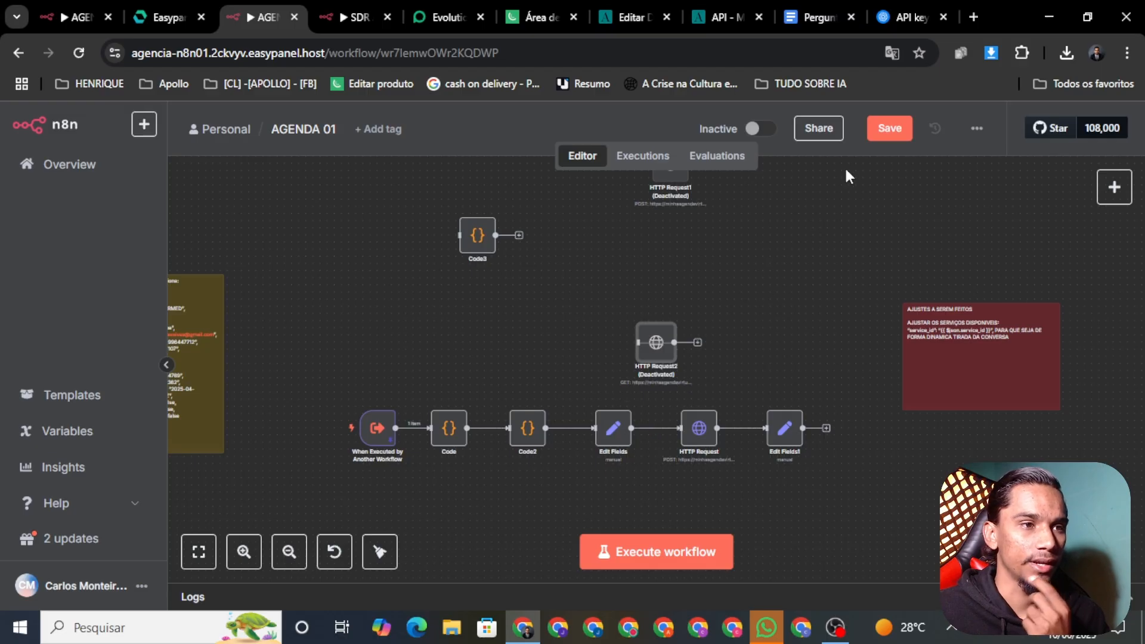
left_click(889, 129)
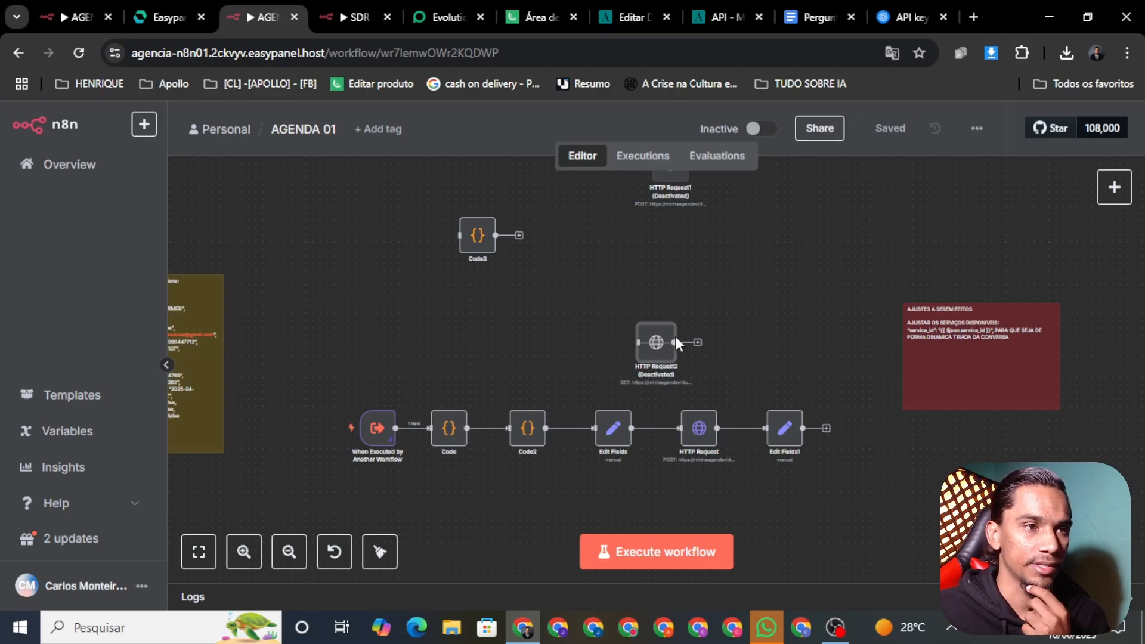
Reposition HTTP Request2 and recheck its output, still showing calendar_id 34769
left_click_drag(660, 342, 581, 327)
right_click(567, 345)
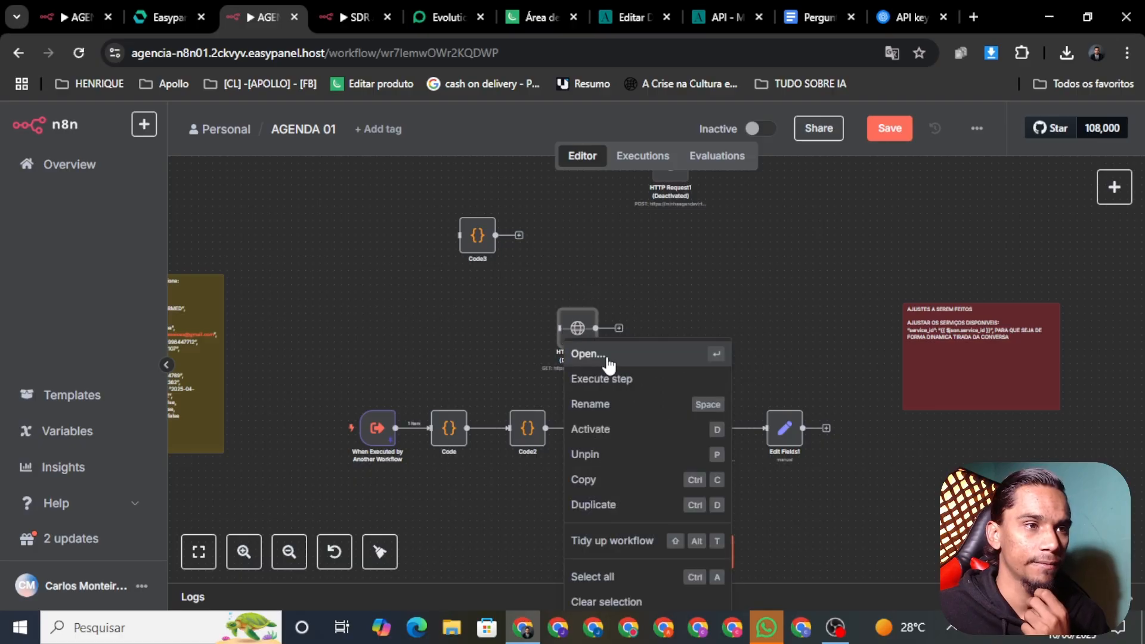
left_click(608, 364)
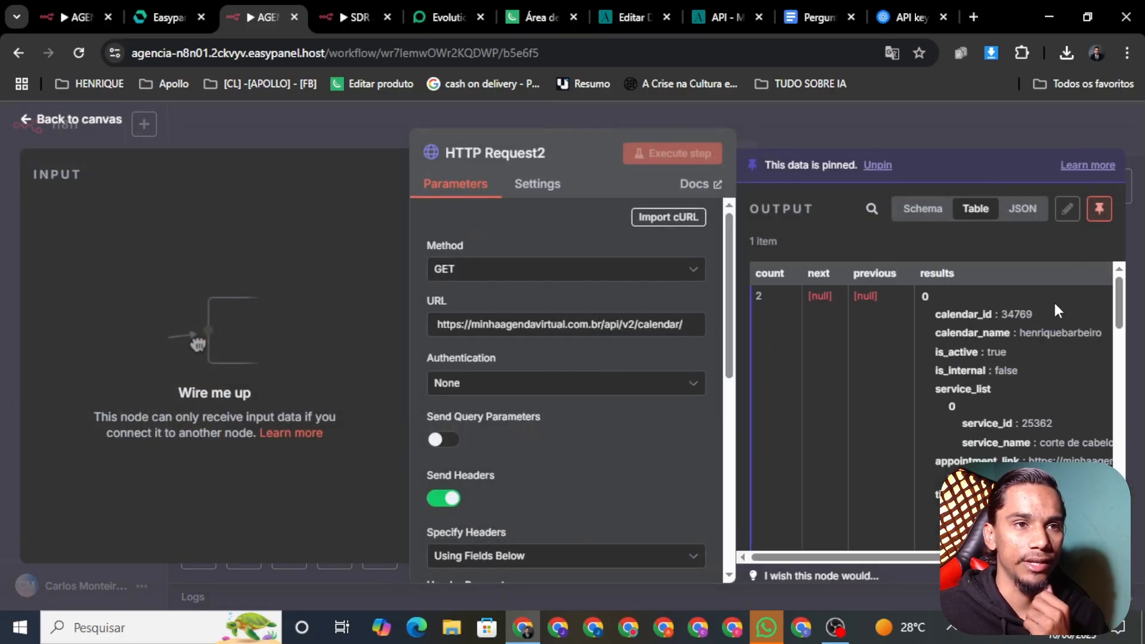
left_click(248, 135)
right_click(699, 436)
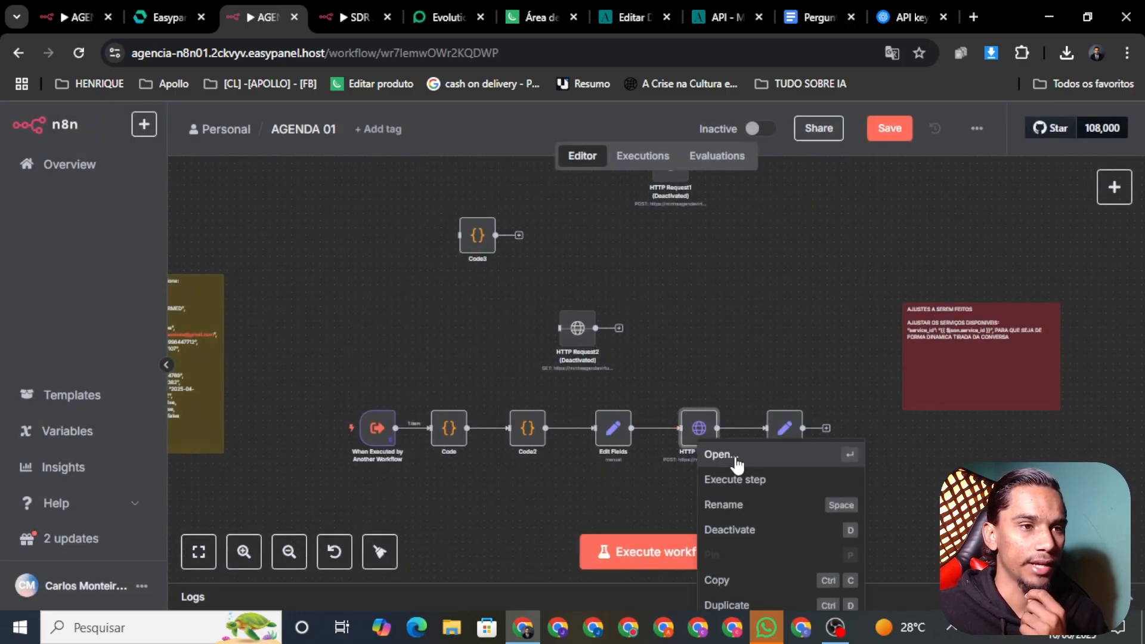
Review the HTTP Request's CONFIRMED-booking JSON body using $json.calendar_id, then save AGENDA 01
left_click(723, 458)
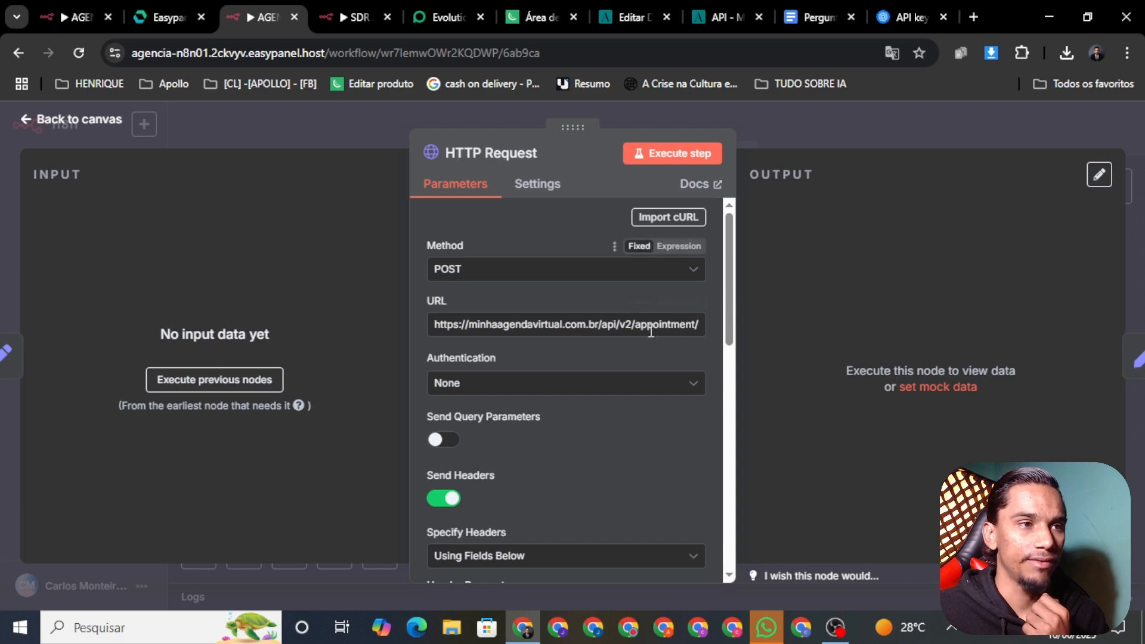
scroll(653, 400, "down", 5)
scroll(653, 406, "down", 5)
left_click(699, 411)
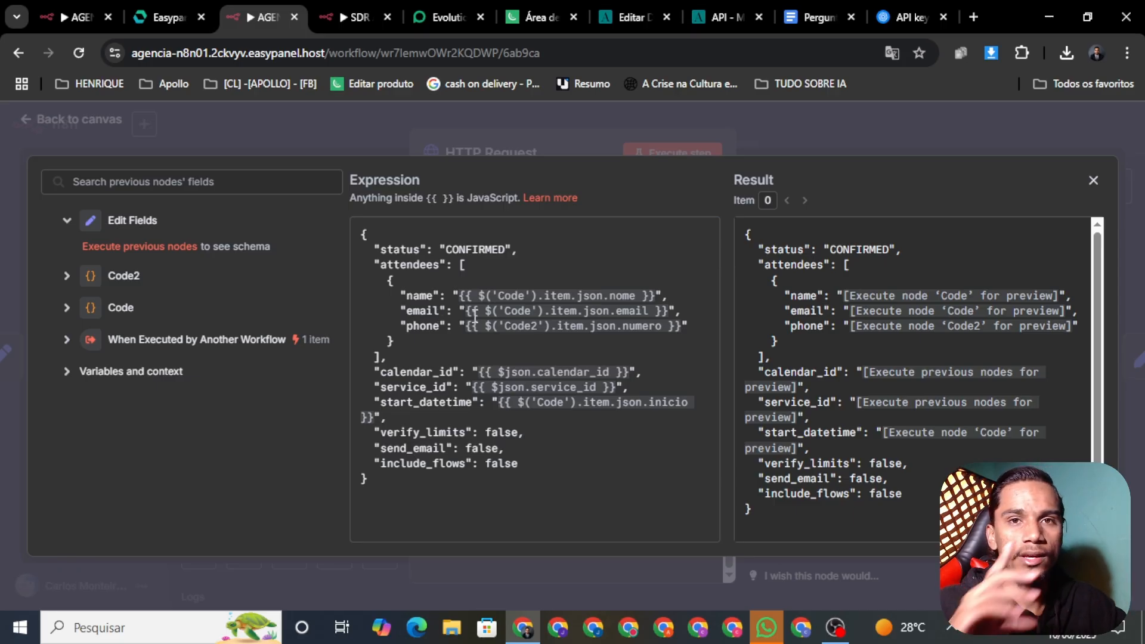
left_click(192, 108)
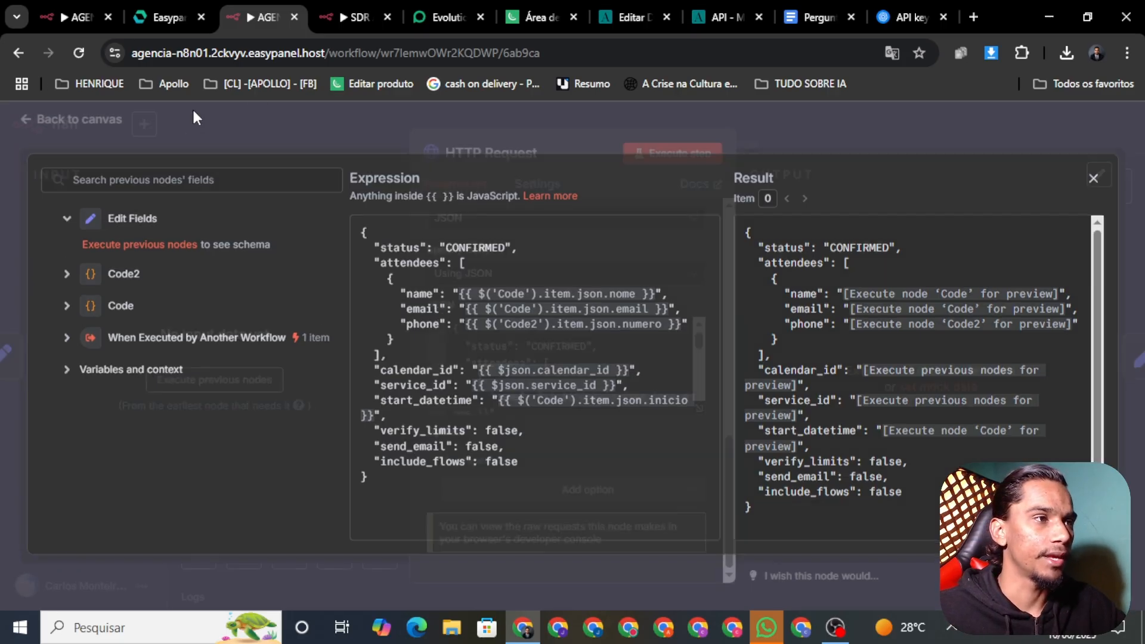
left_click(73, 114)
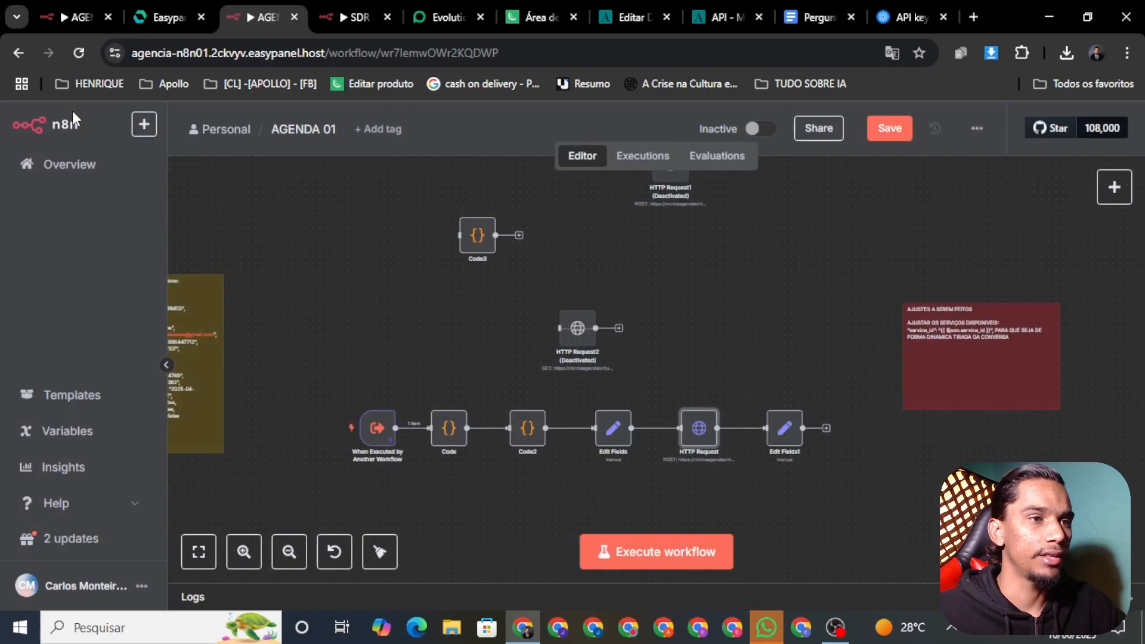
left_click(889, 128)
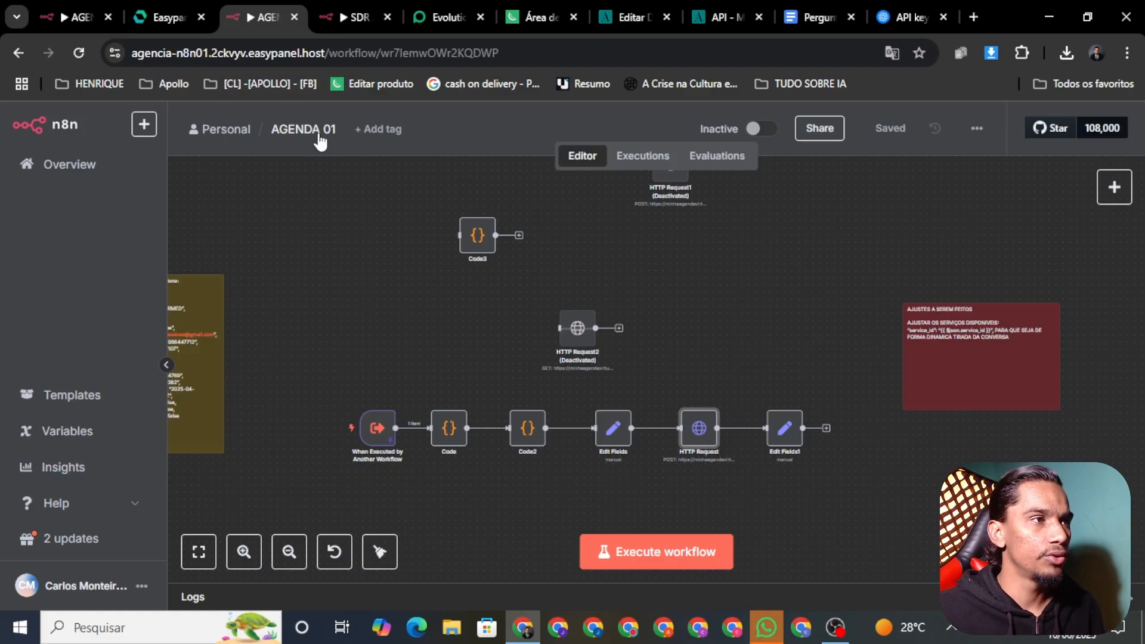
Reload the SDR AULA YOU TUBE workflow page so the AGENDA 01 workflow becomes selectable
left_click(359, 17)
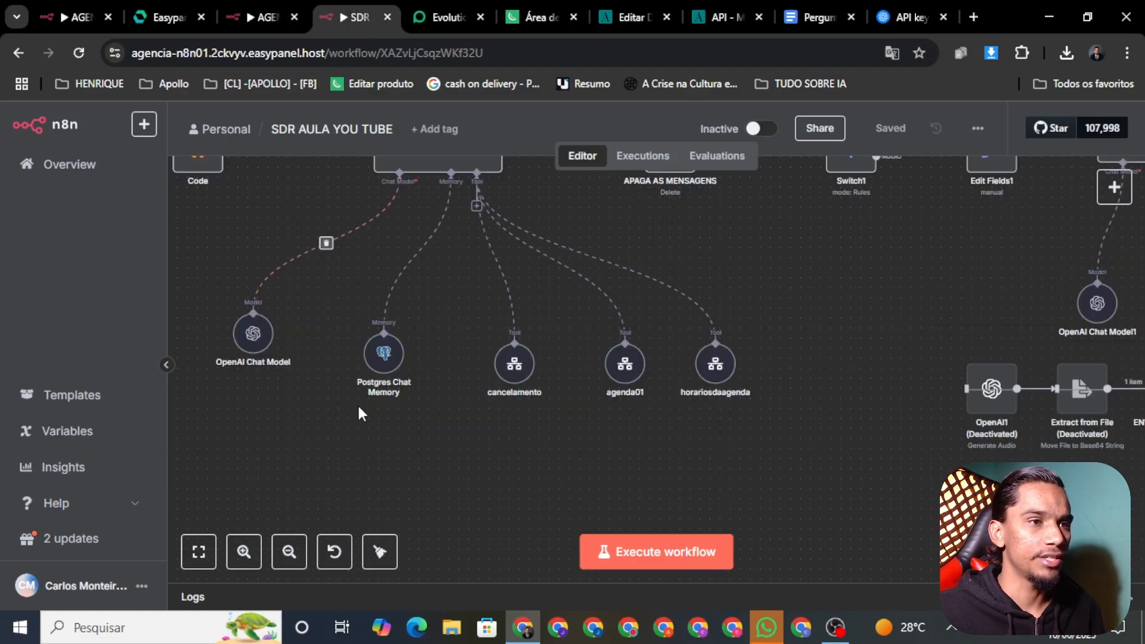
right_click(629, 382)
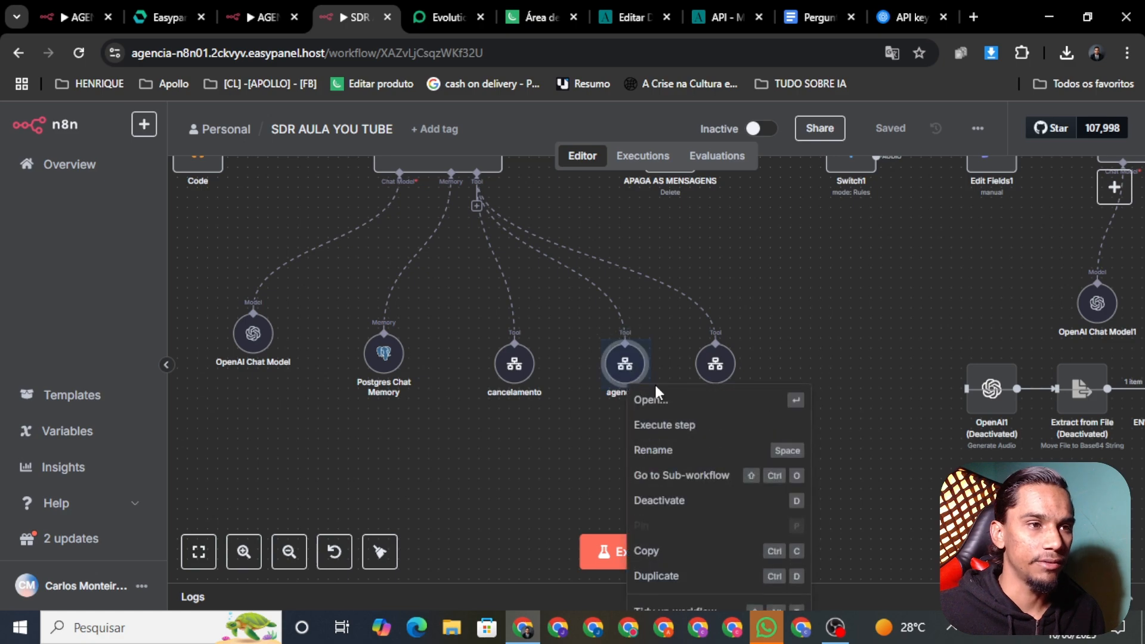
left_click(685, 274)
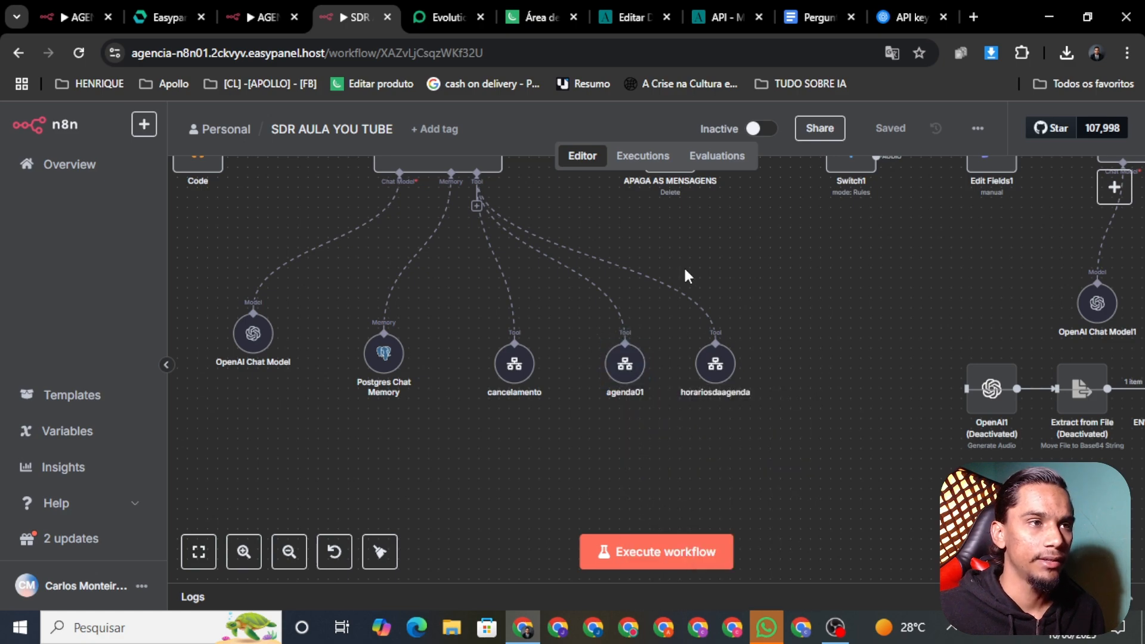
left_click(87, 56)
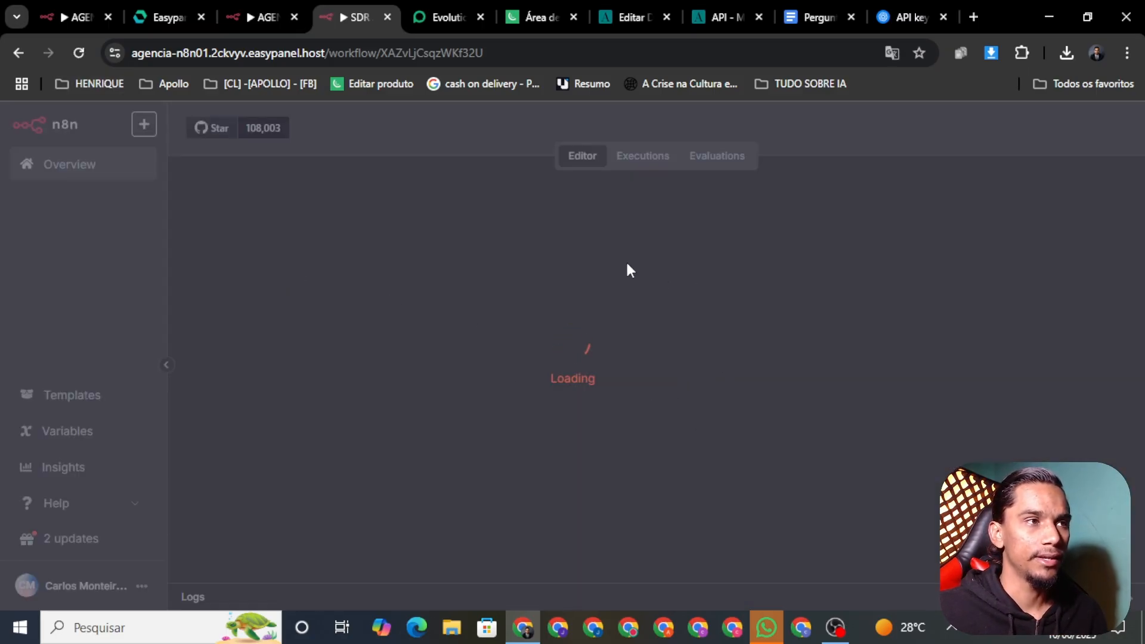
left_click(227, 17)
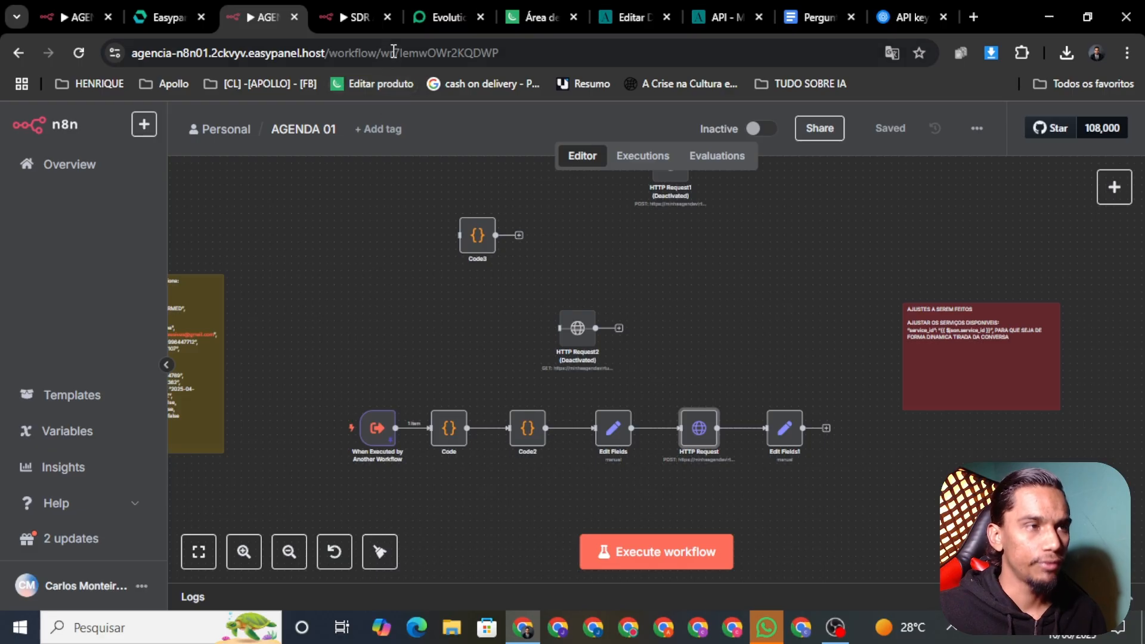
left_click(357, 20)
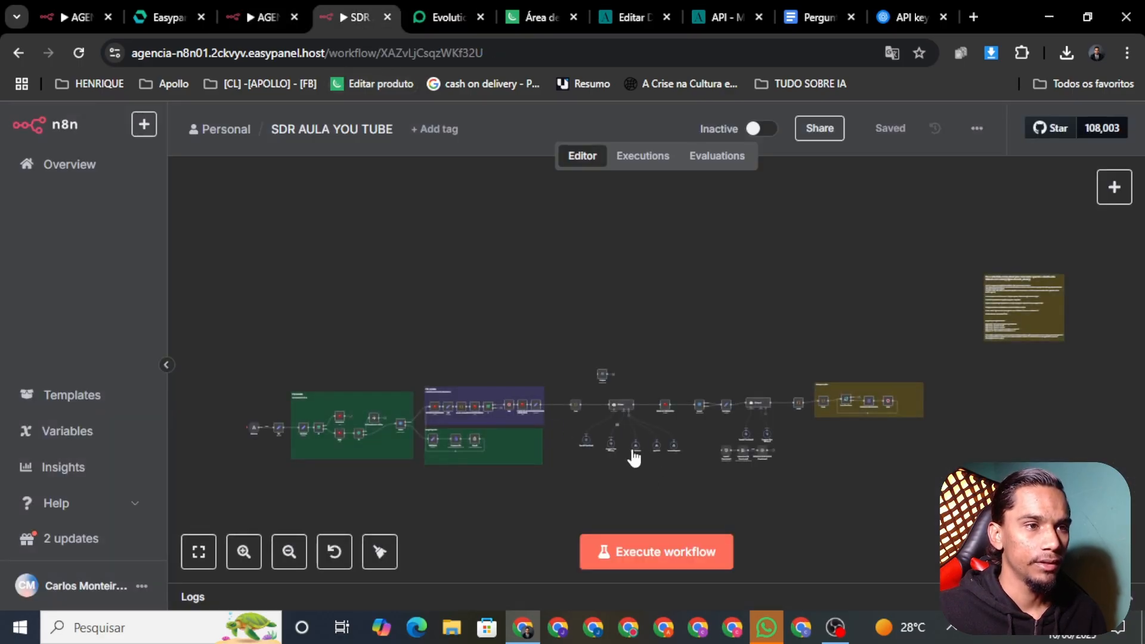
scroll(634, 458, "up", 5)
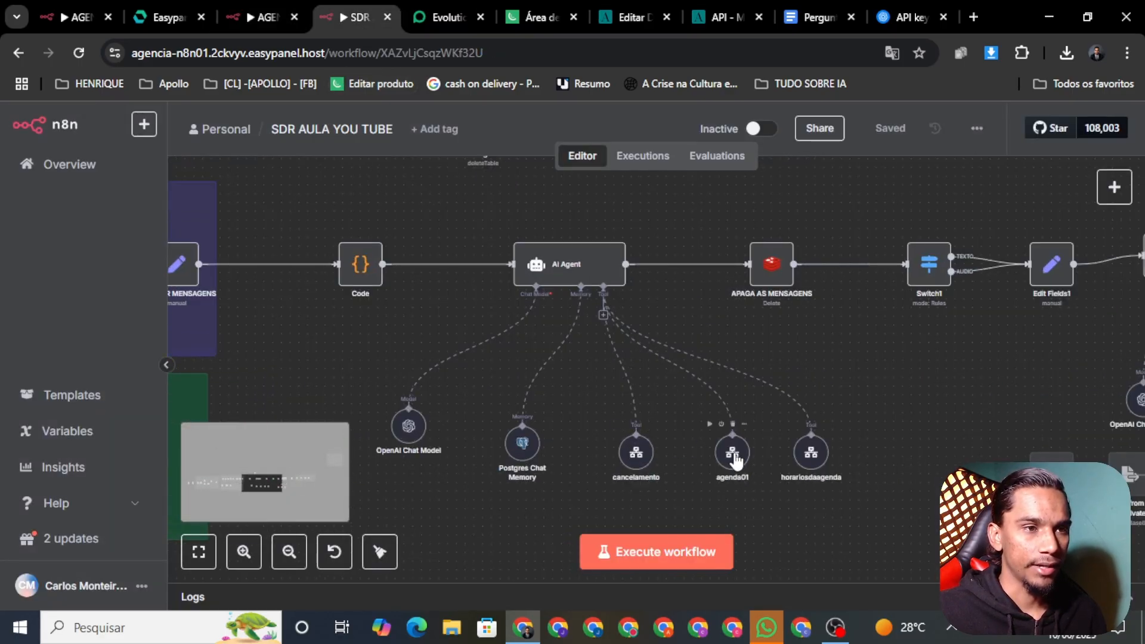
Set the agenda01 tool's called workflow to AGENDA 01 and save SDR AULA YOU TUBE
right_click(735, 457)
left_click(775, 485)
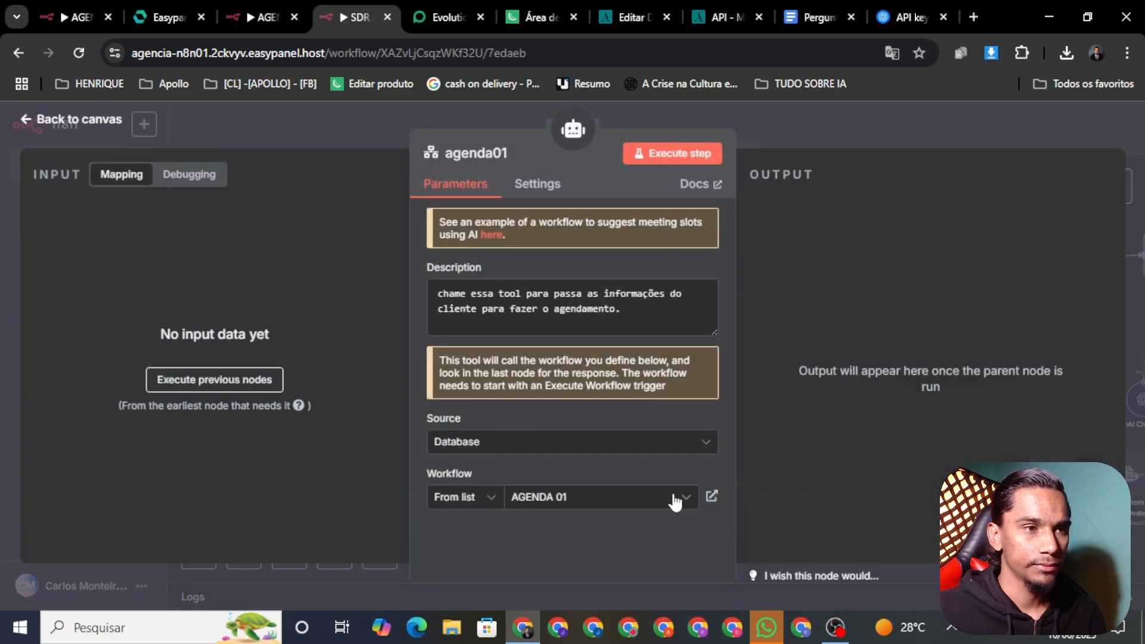
left_click(579, 501)
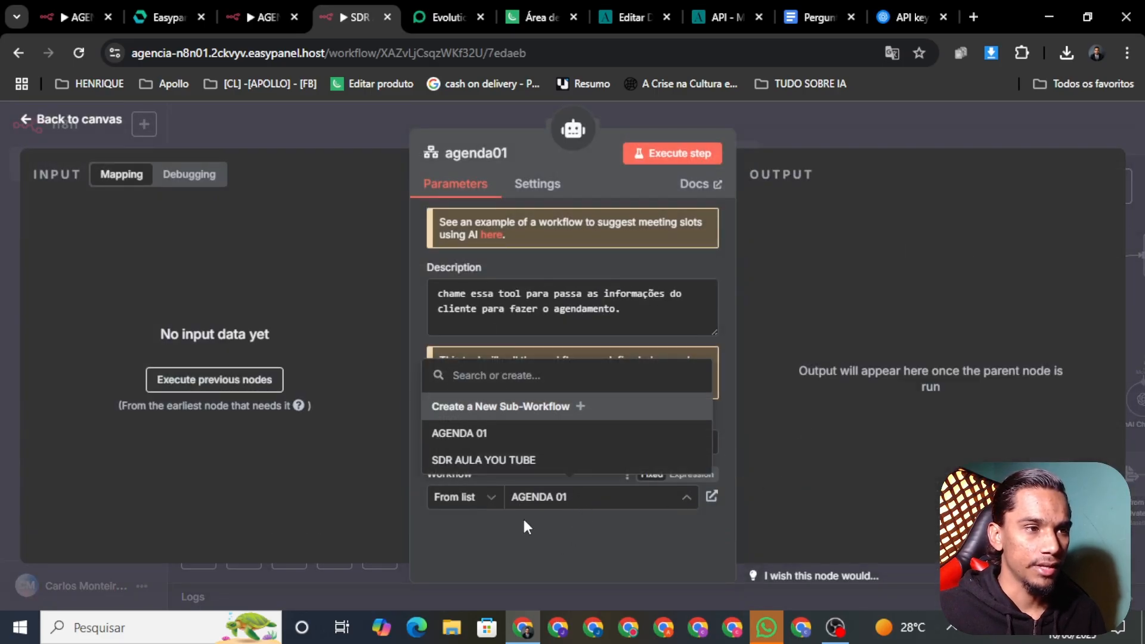
left_click(451, 438)
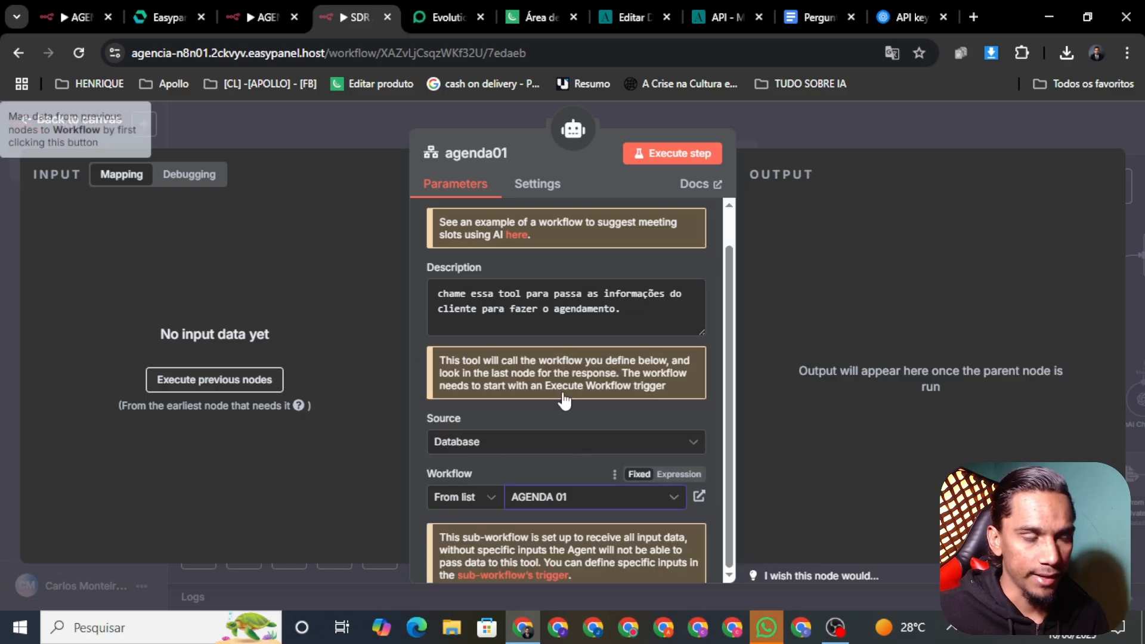
scroll(583, 467, "down", 1)
scroll(583, 467, "up", 1)
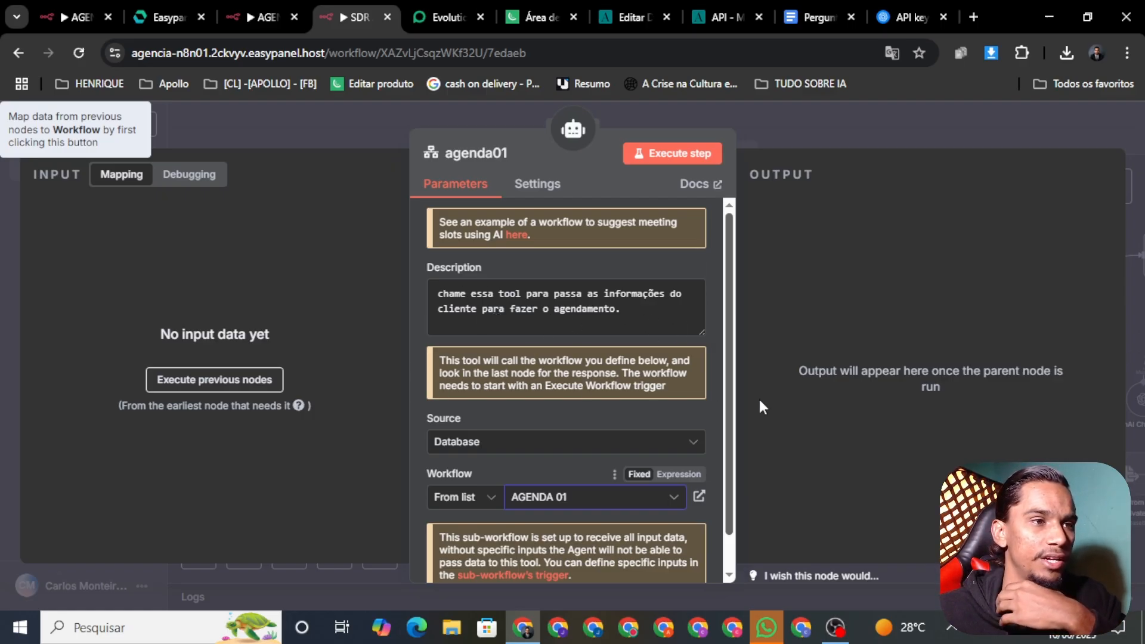
left_click(310, 110)
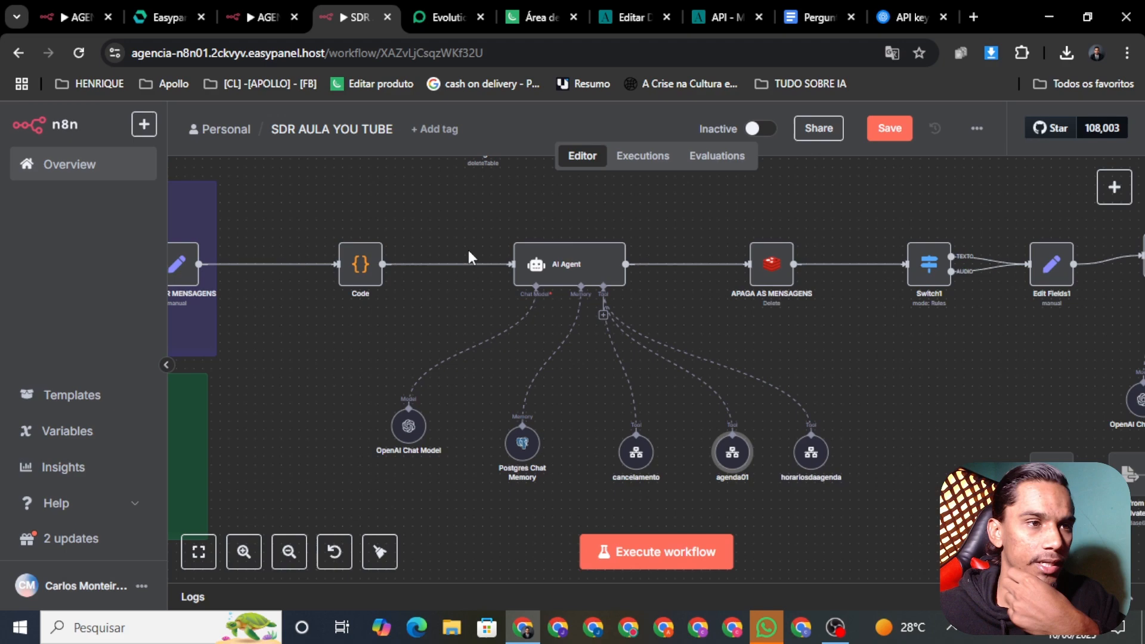
left_click(886, 128)
left_click_drag(882, 512, 785, 478)
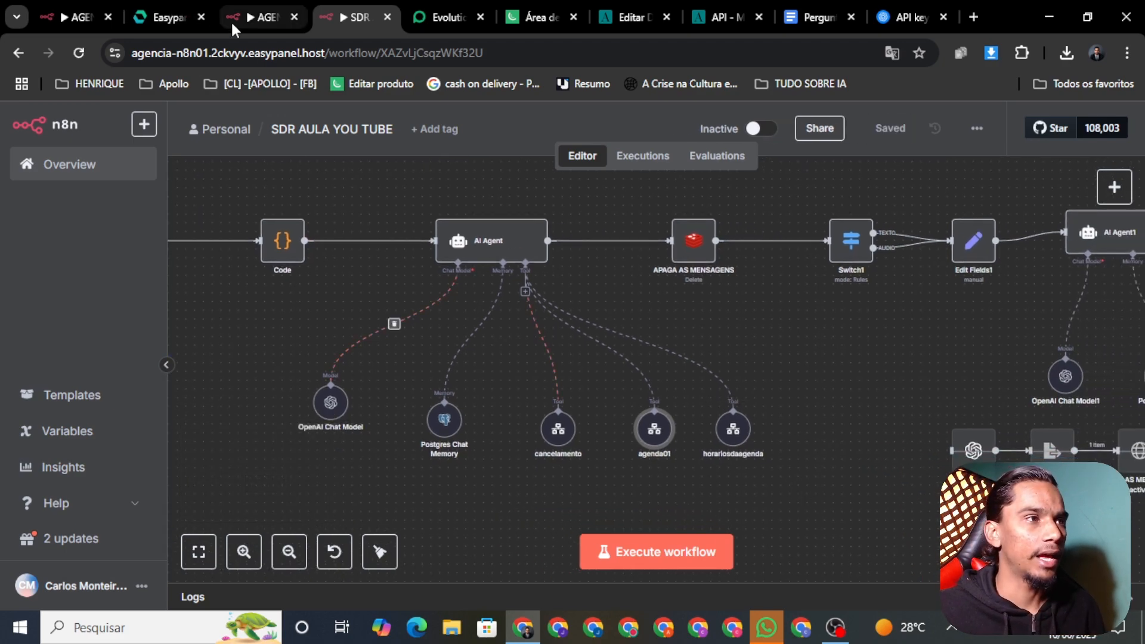
Open the HORARIOS DA AGENDA workflow from the workflows overview
left_click(60, 18)
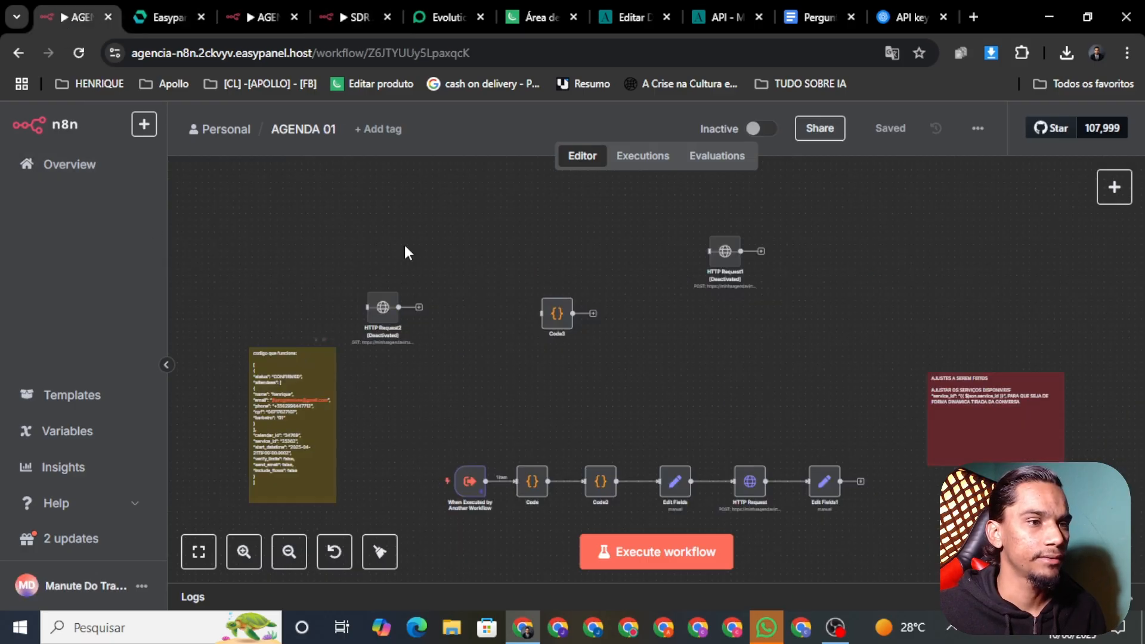
left_click(91, 166)
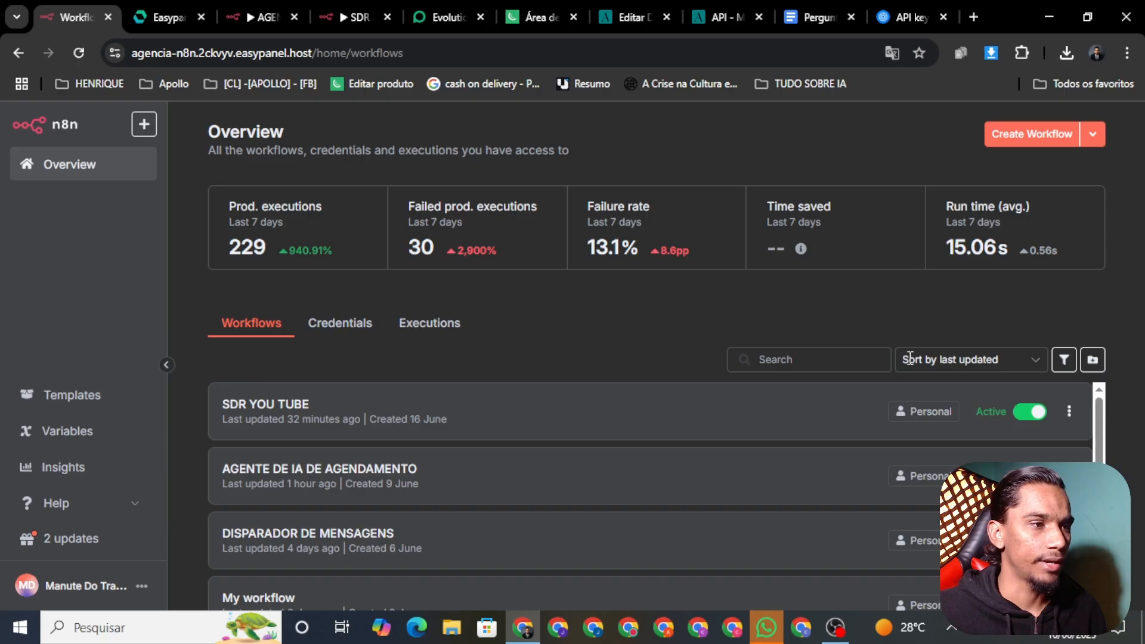
scroll(1087, 447, "down", 2)
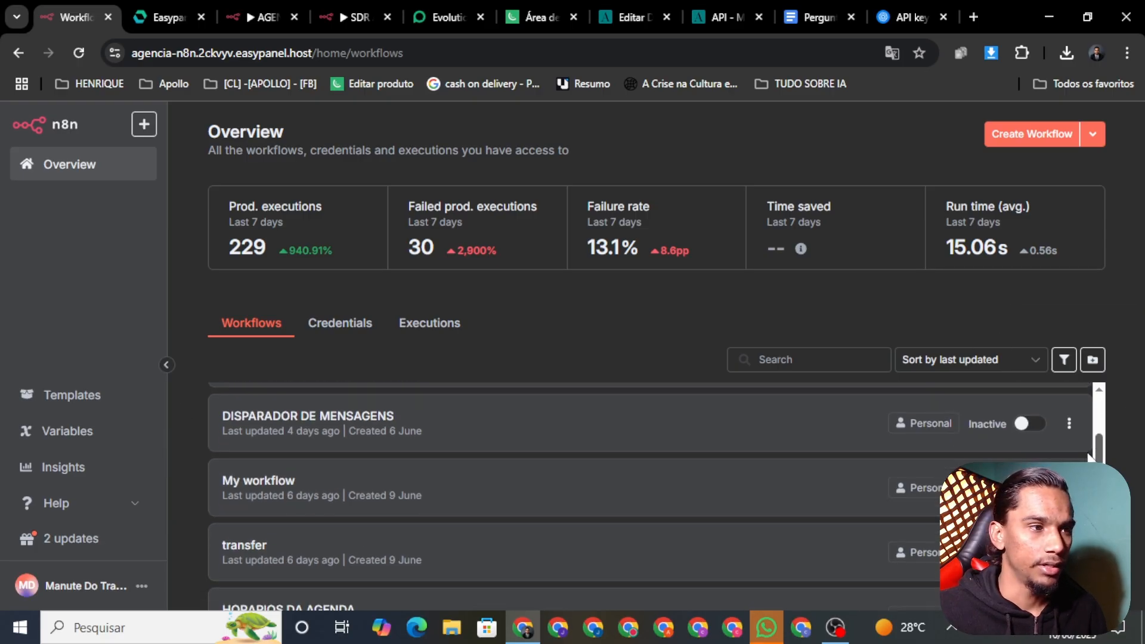
scroll(1088, 447, "down", 2)
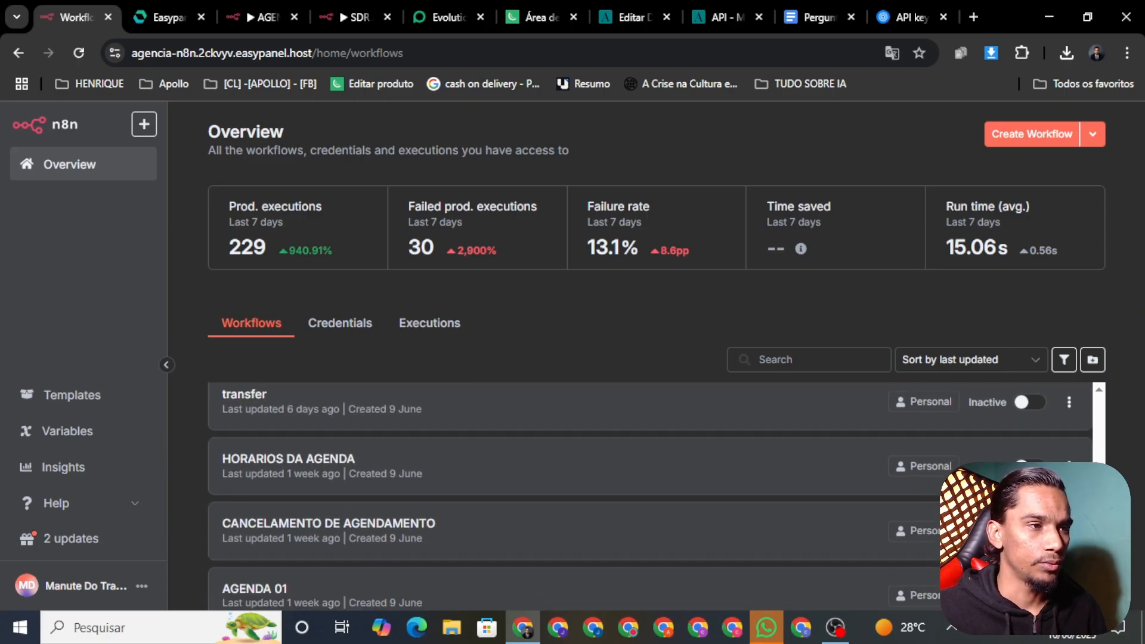
left_click(318, 463)
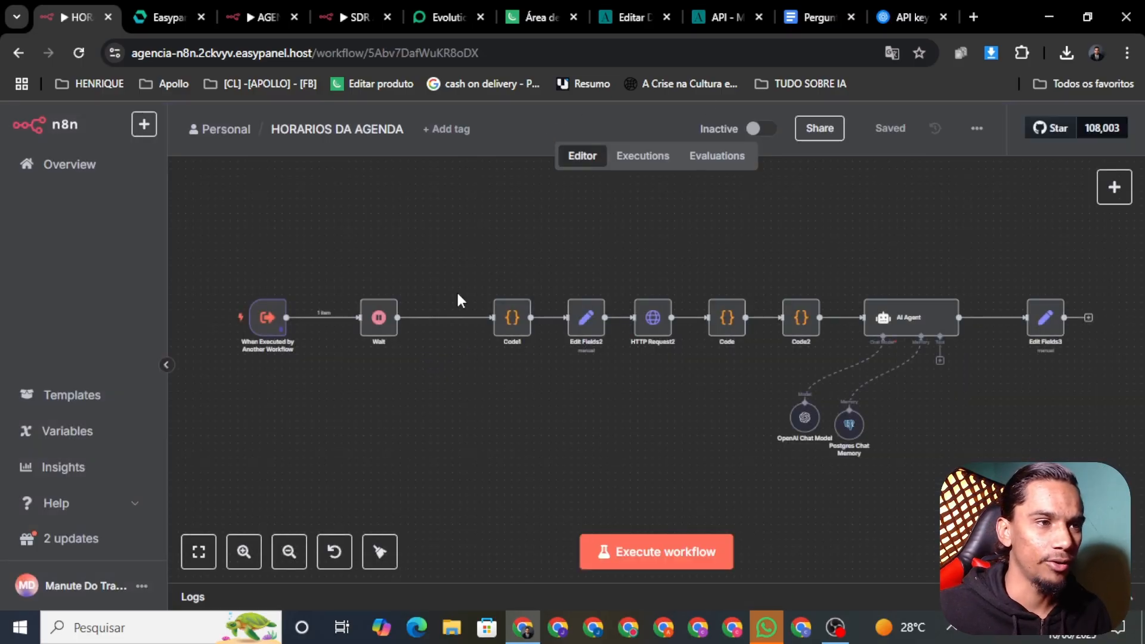
Select all nodes and bring the AI Agent and its sub-nodes into view
left_click_drag(233, 259, 936, 393)
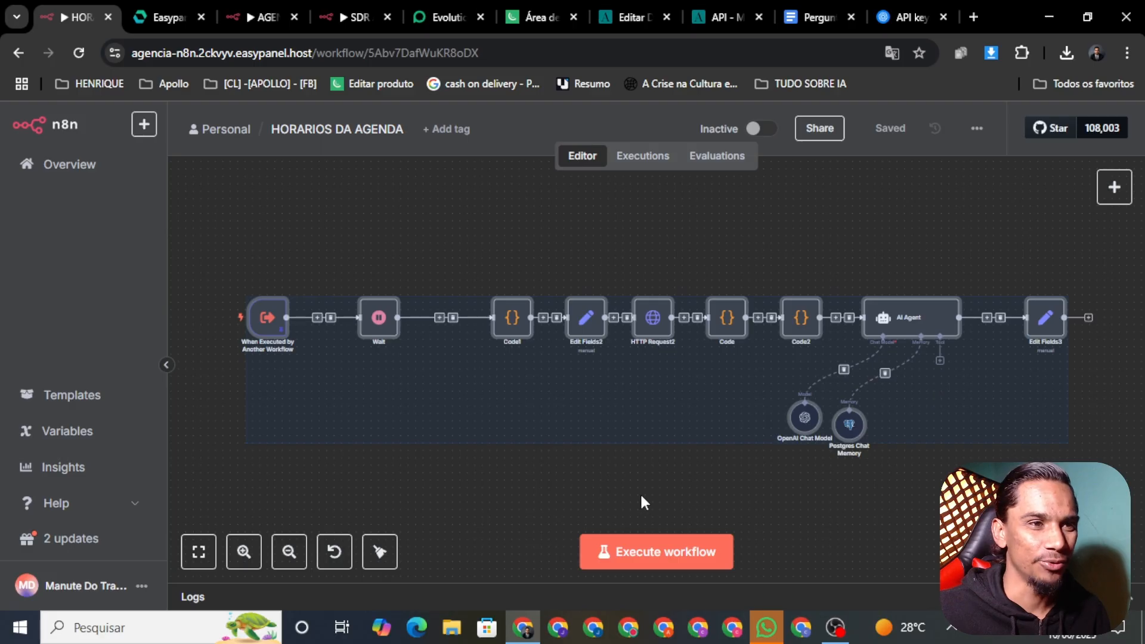
scroll(516, 337, "up", 4)
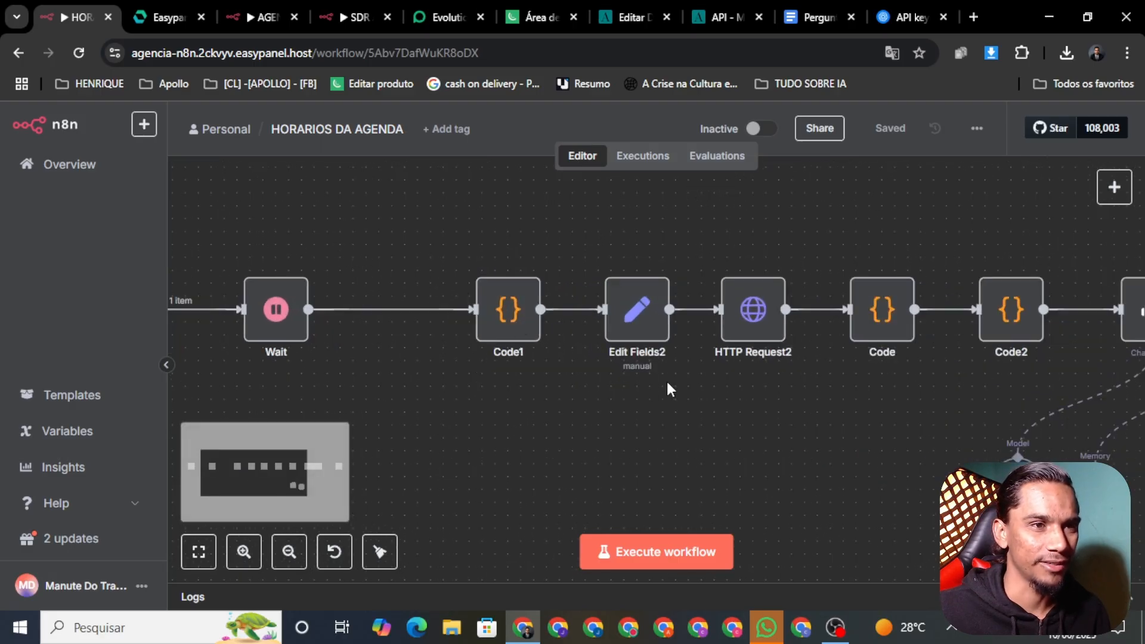
scroll(666, 387, "down", 3)
scroll(682, 390, "up", 1)
left_click_drag(726, 413, 542, 396)
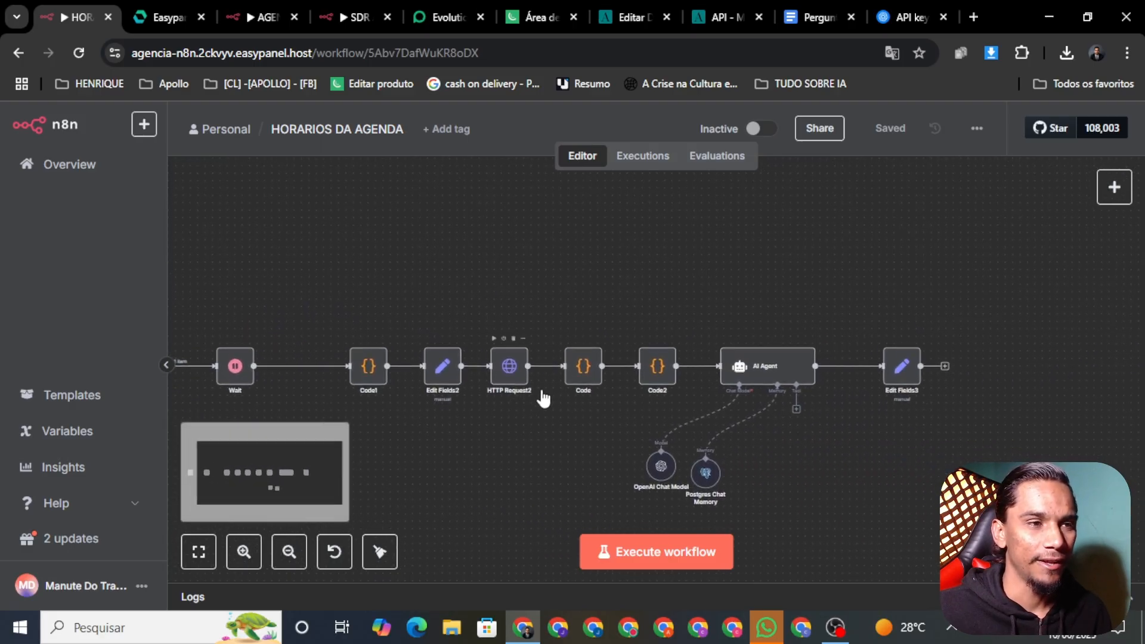
scroll(566, 406, "down", 1)
scroll(566, 405, "left", 1)
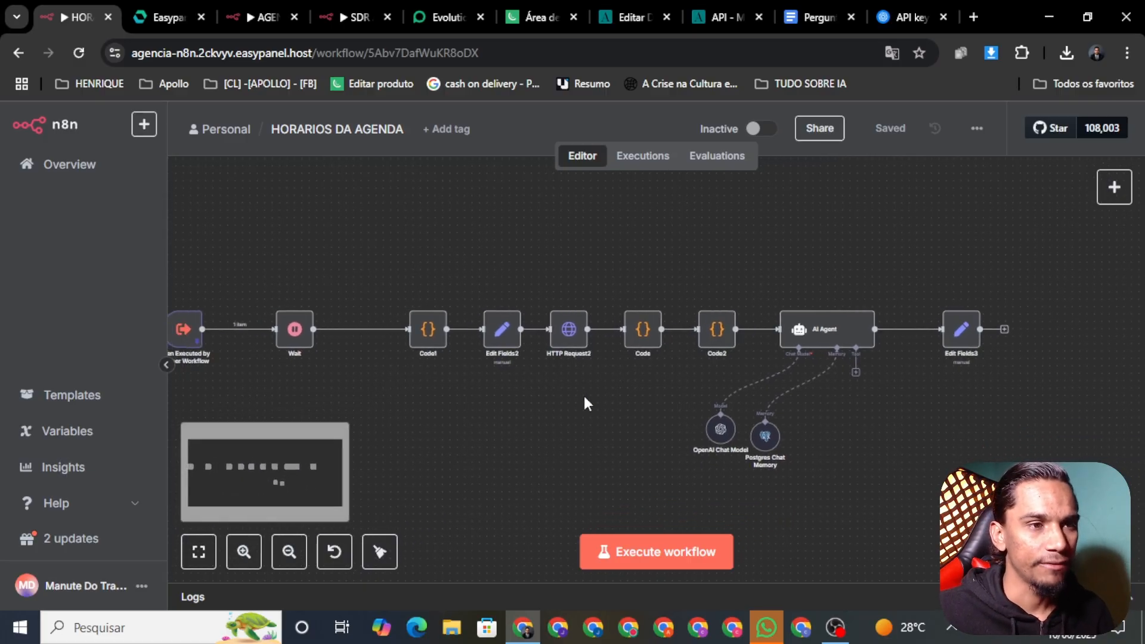
scroll(549, 406, "up", 1)
scroll(549, 406, "left", 2)
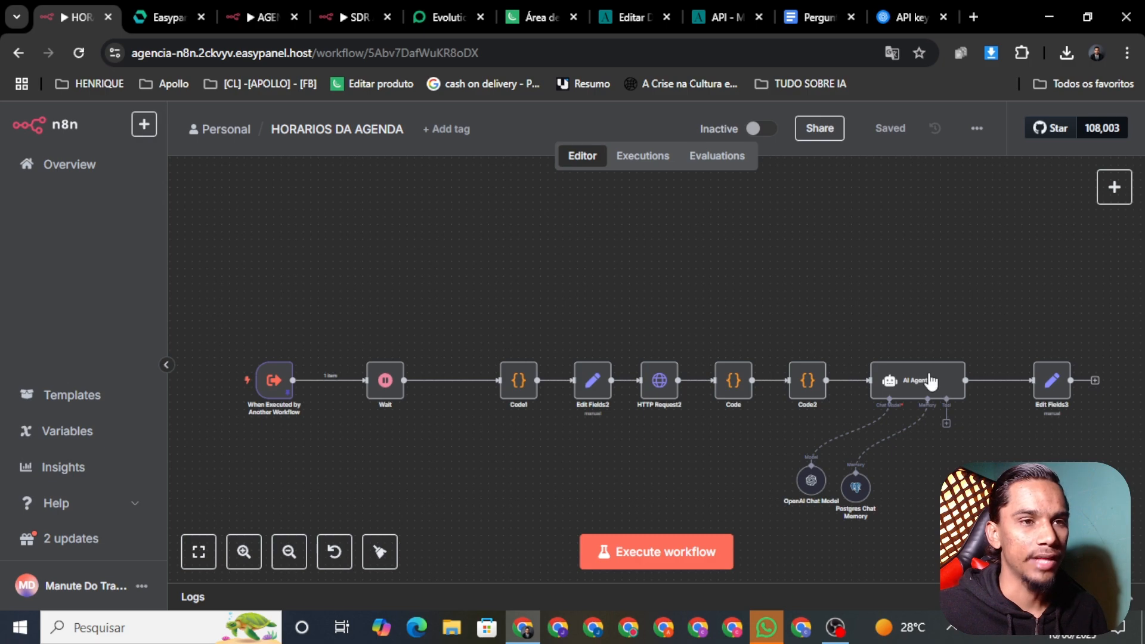
scroll(930, 381, "right", 4)
scroll(930, 381, "up", 1)
scroll(668, 346, "down", 2)
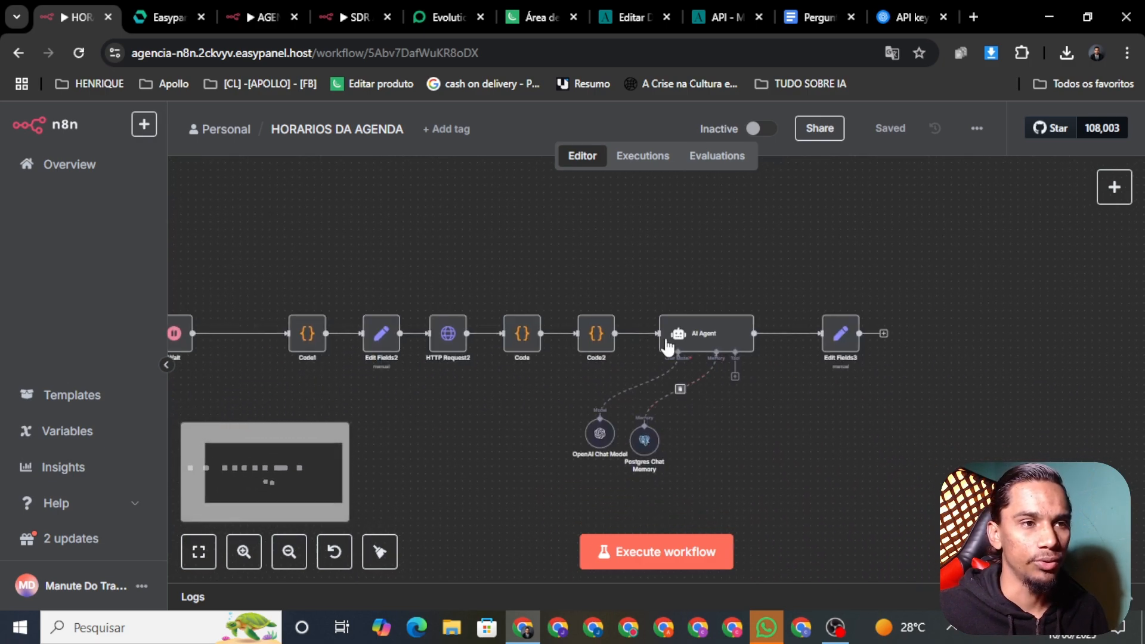
Check the AI Agent and Edit Fields3 node settings
right_click(719, 347)
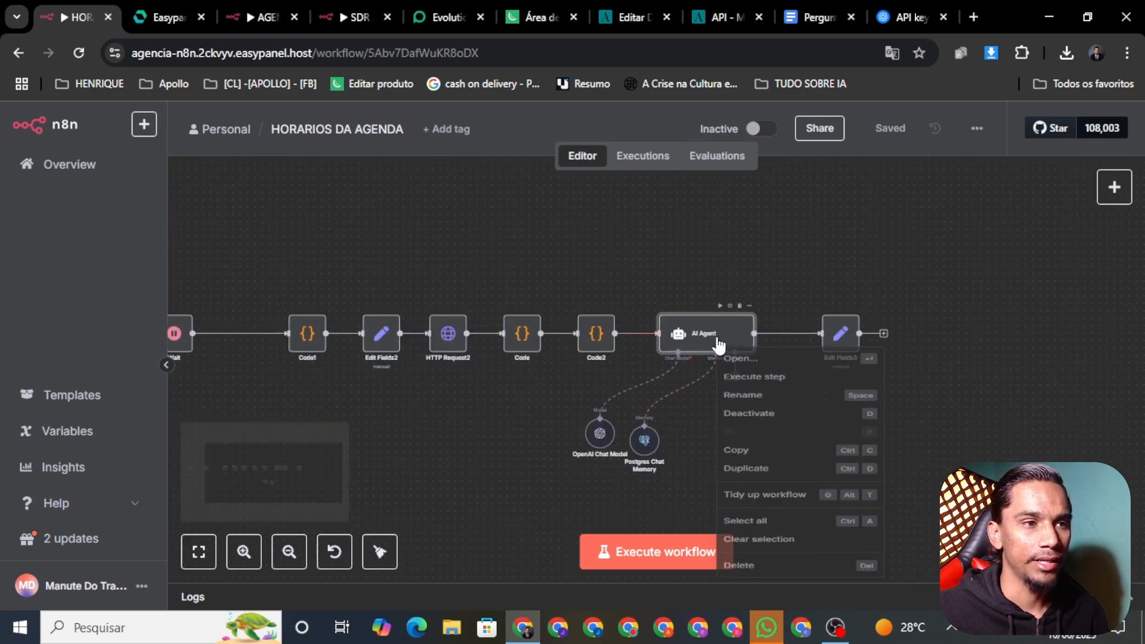
left_click(781, 367)
scroll(648, 338, "down", 3)
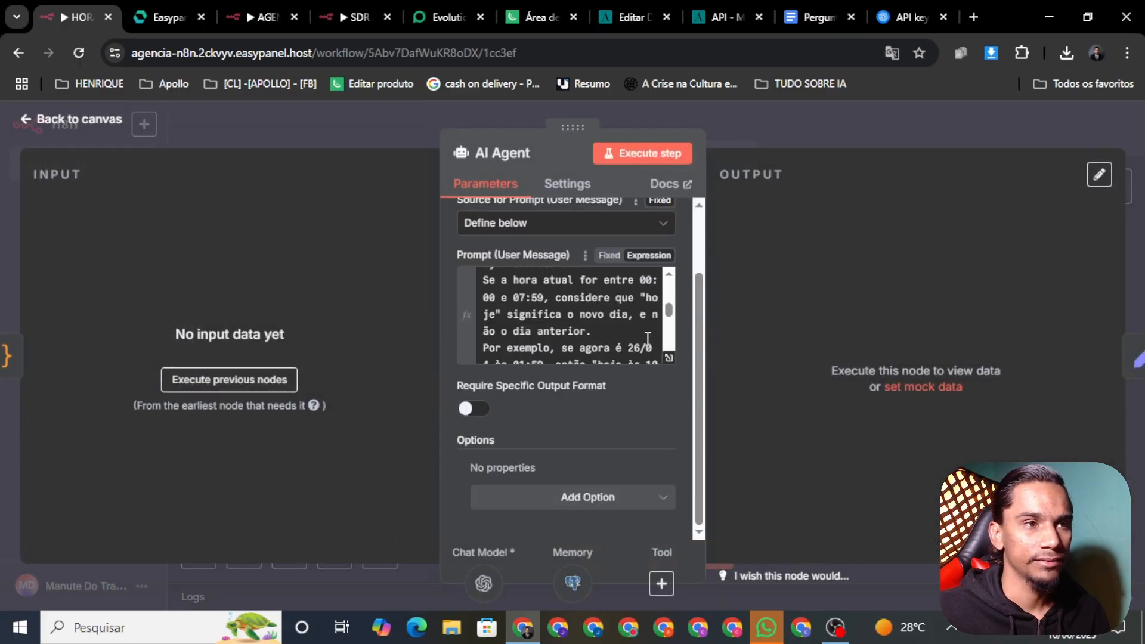
scroll(491, 269, "up", 2)
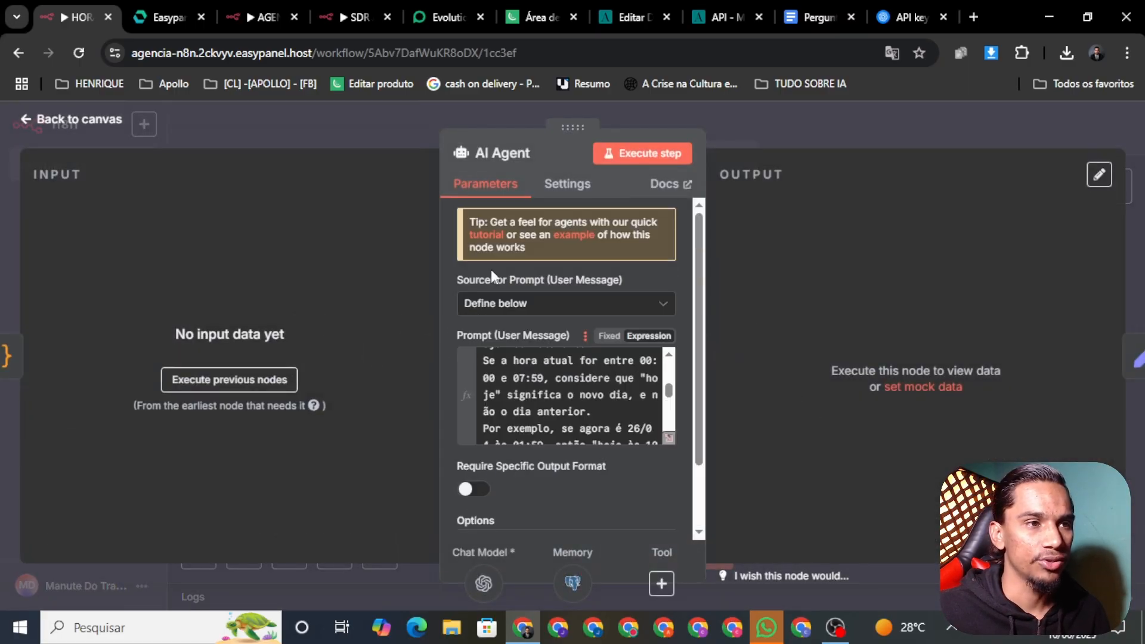
left_click(90, 123)
right_click(843, 349)
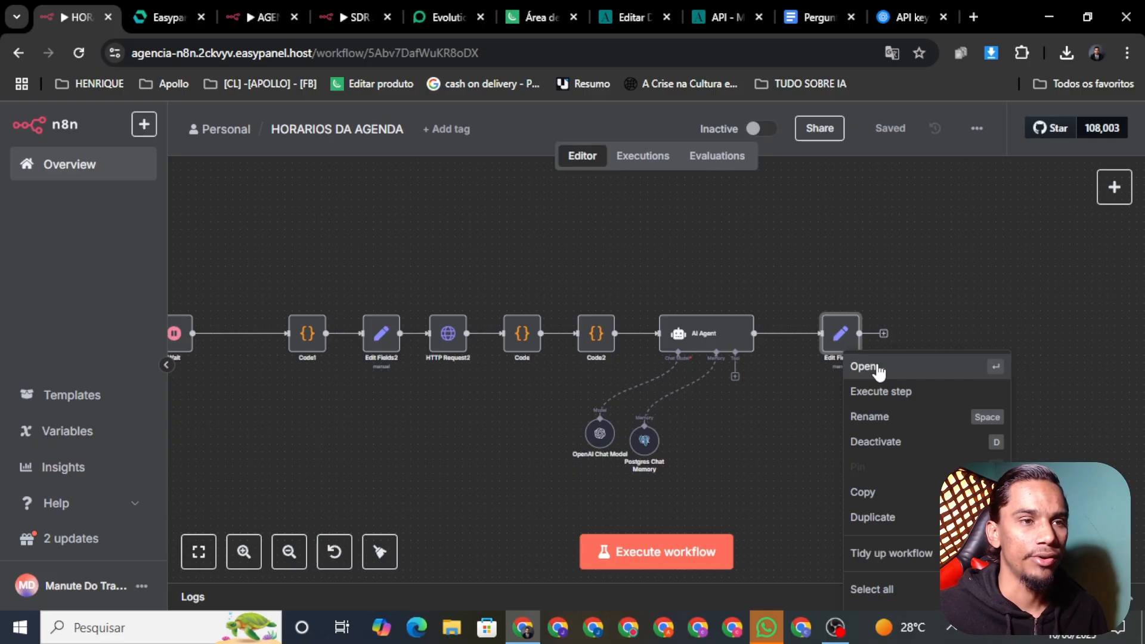
left_click(878, 368)
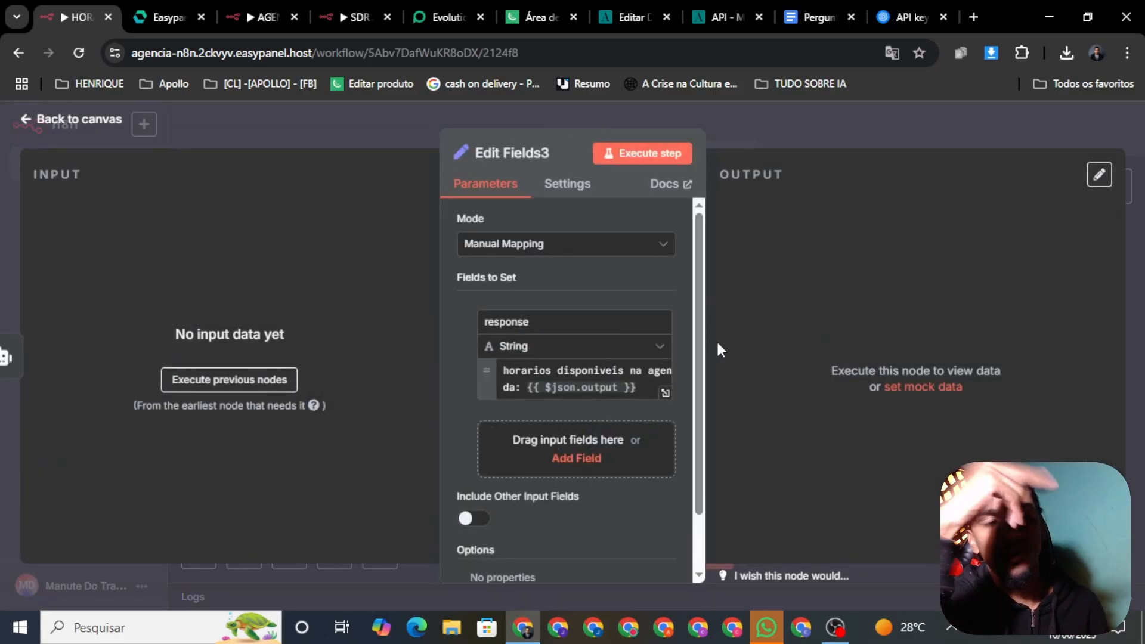
left_click(66, 122)
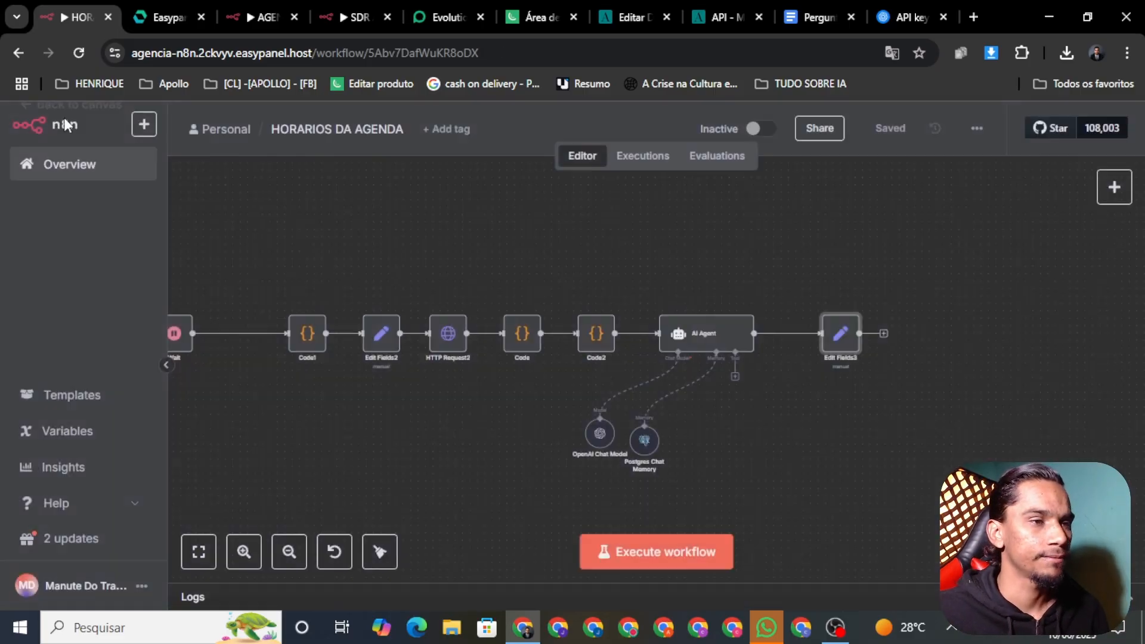
Download the workflow as HORARIOS_DA_AGENDA.json
scroll(616, 401, "left", 3)
scroll(715, 363, "left", 3)
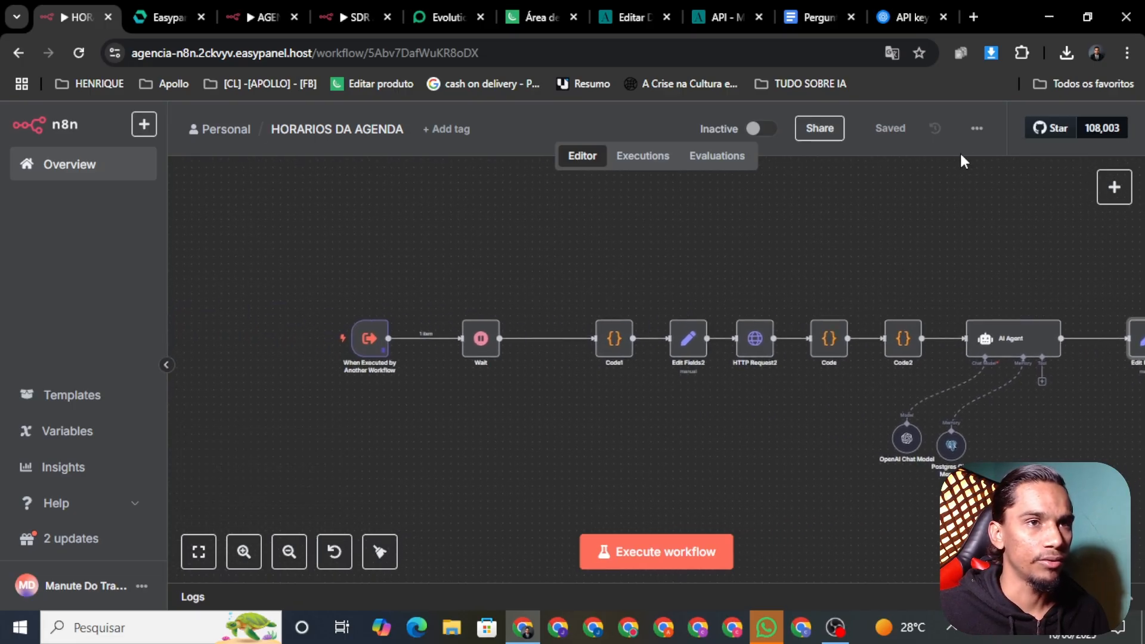
left_click(984, 128)
left_click(949, 197)
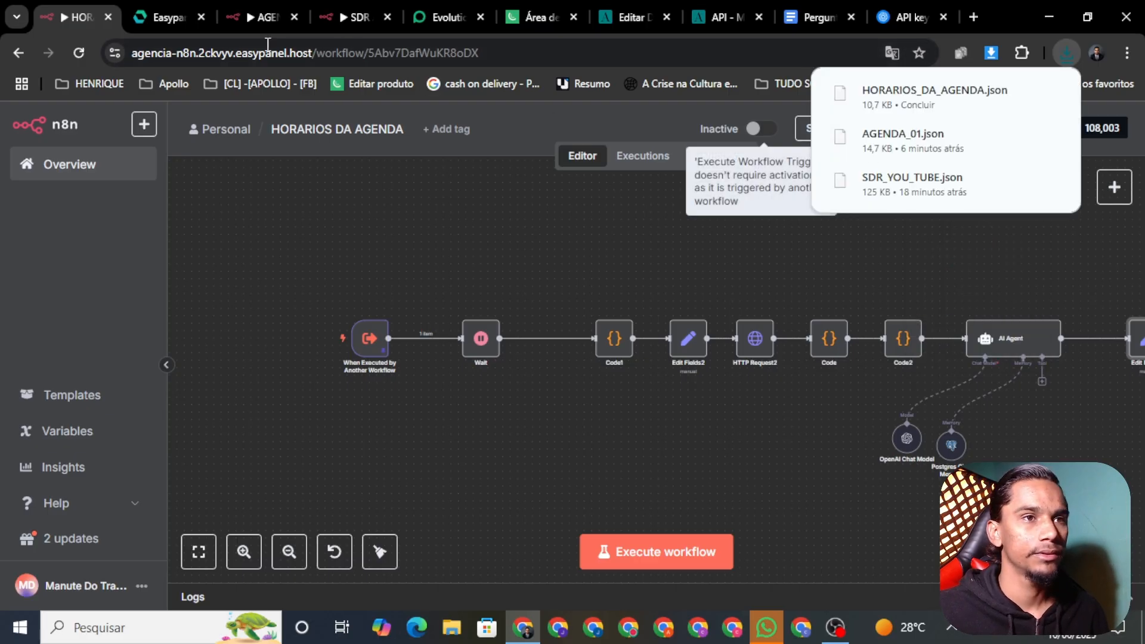
Create a new workflow named 'HORARIOS DA AGENDA' and save it
left_click(352, 27)
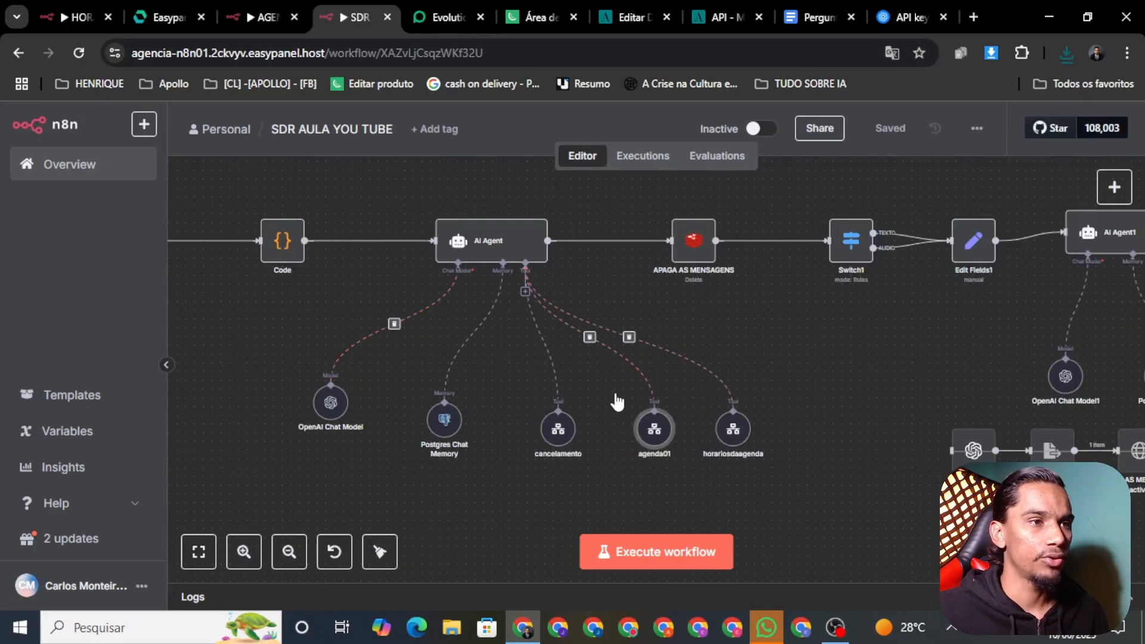
left_click(262, 21)
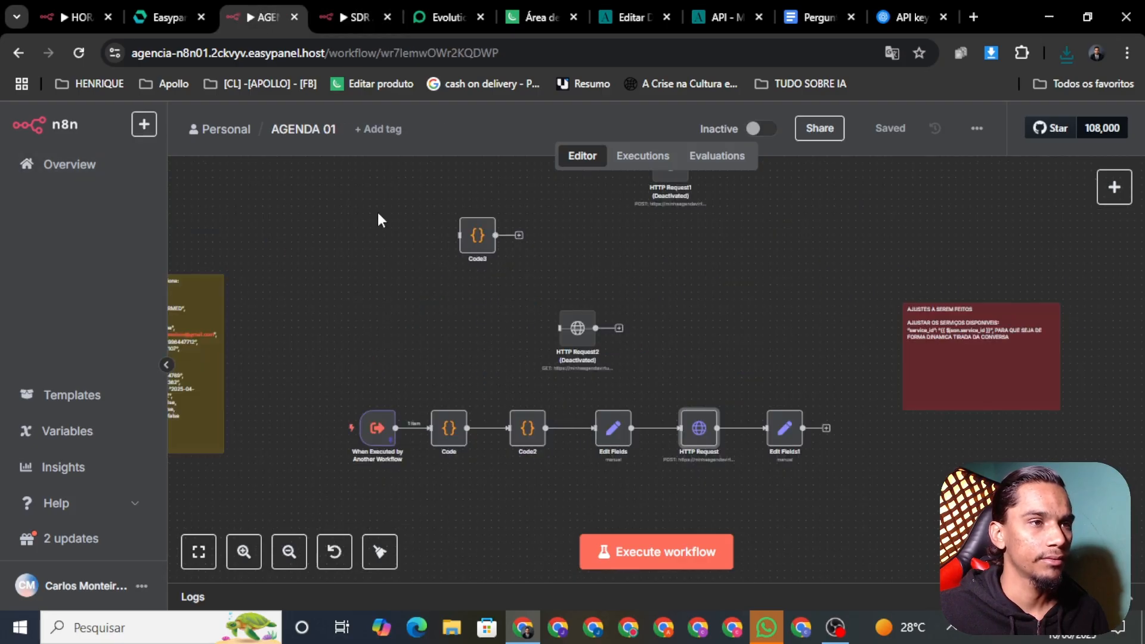
left_click(90, 171)
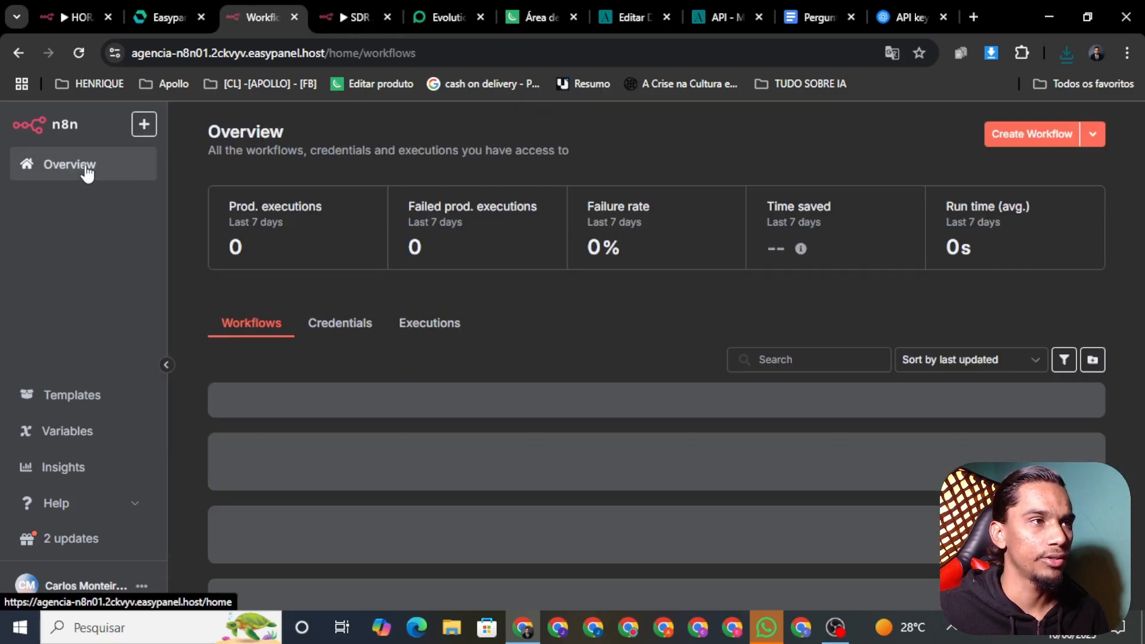
left_click(1046, 134)
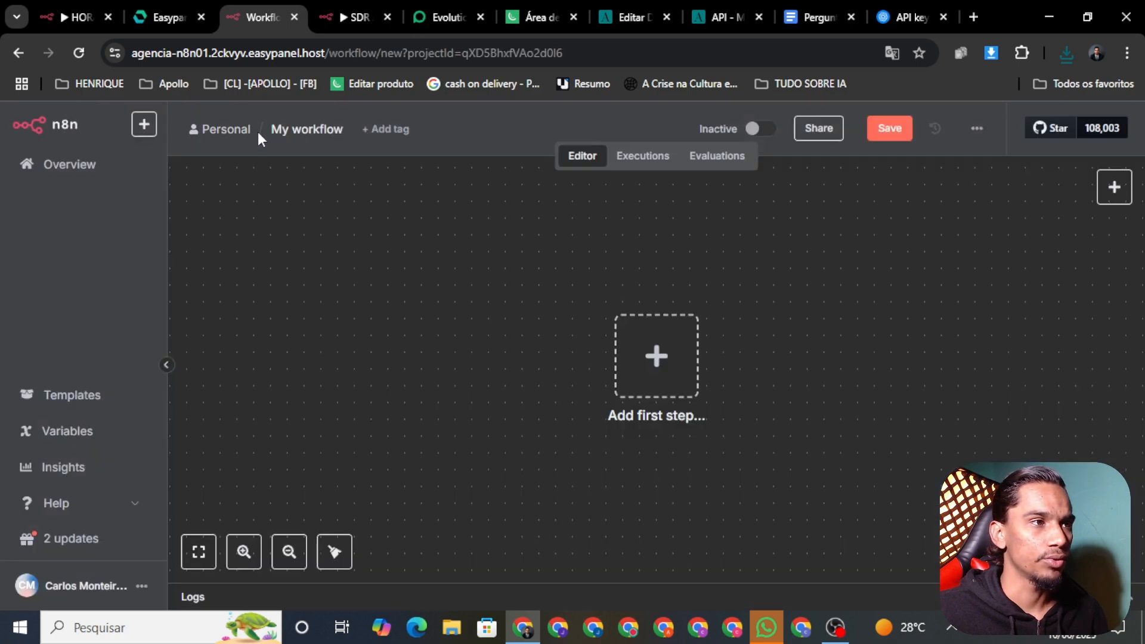
left_click(293, 130)
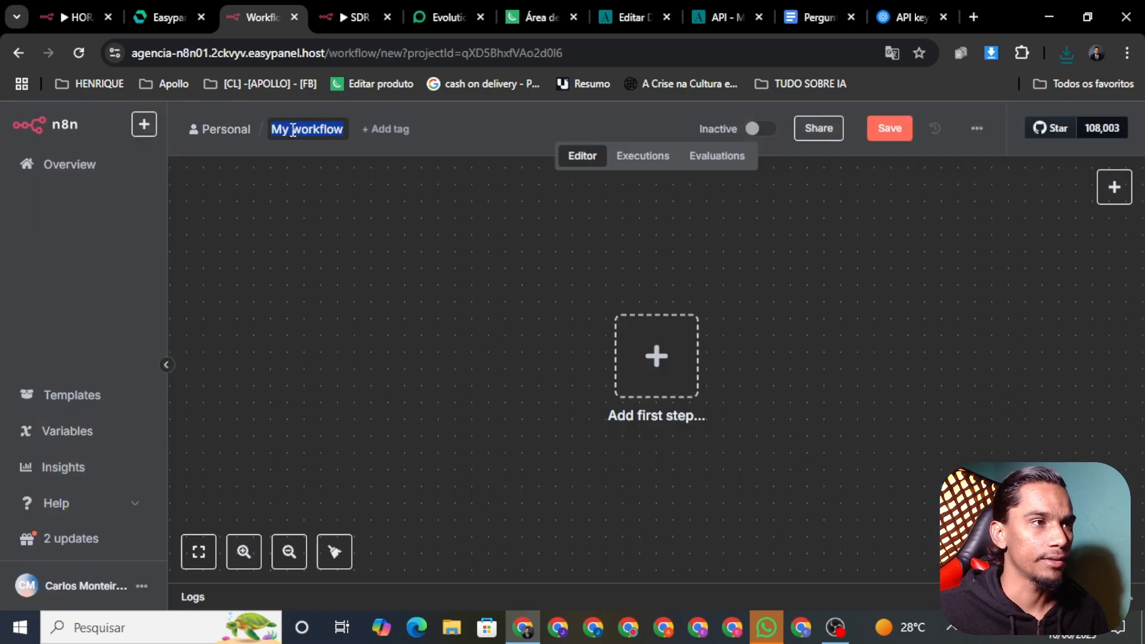
key("BackSpace")
type("H")
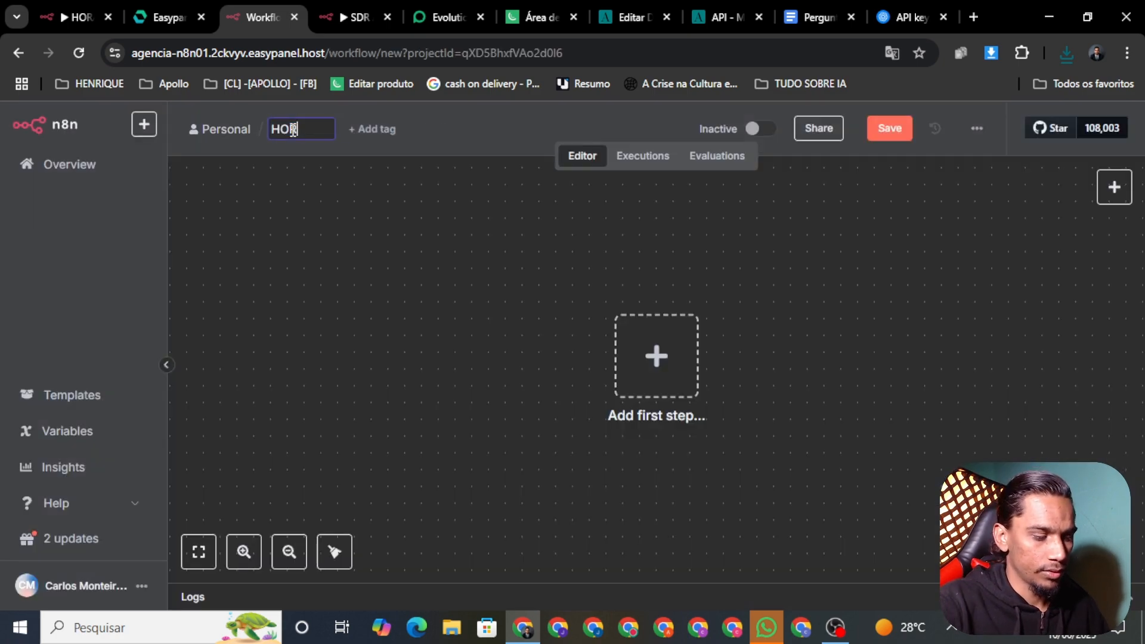
type("ORARIOS DA ")
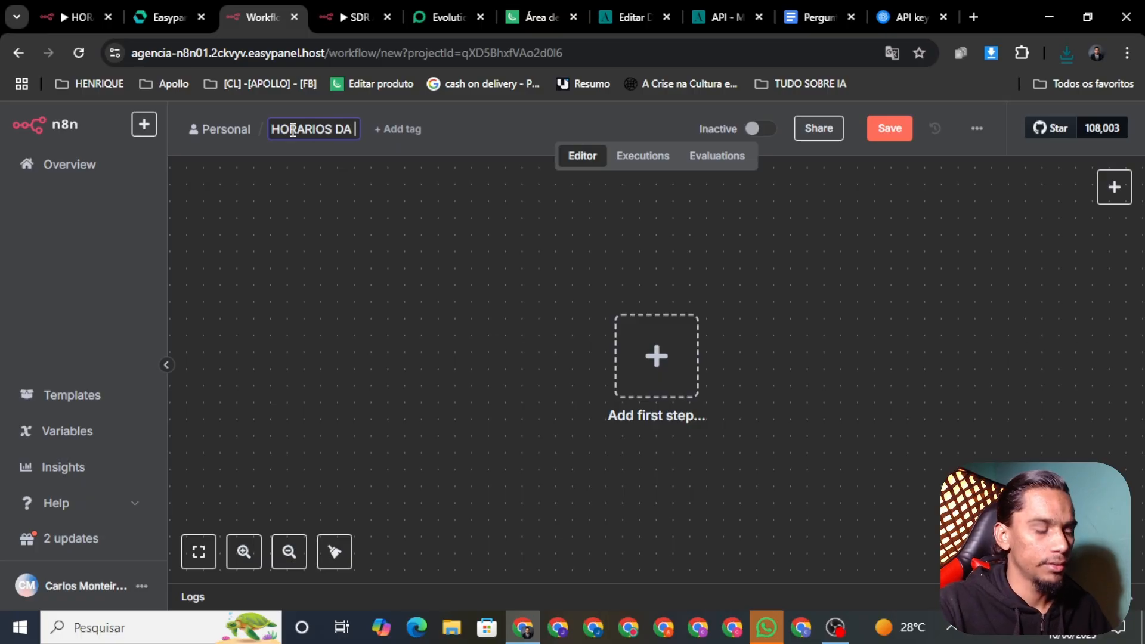
type("DAGEN")
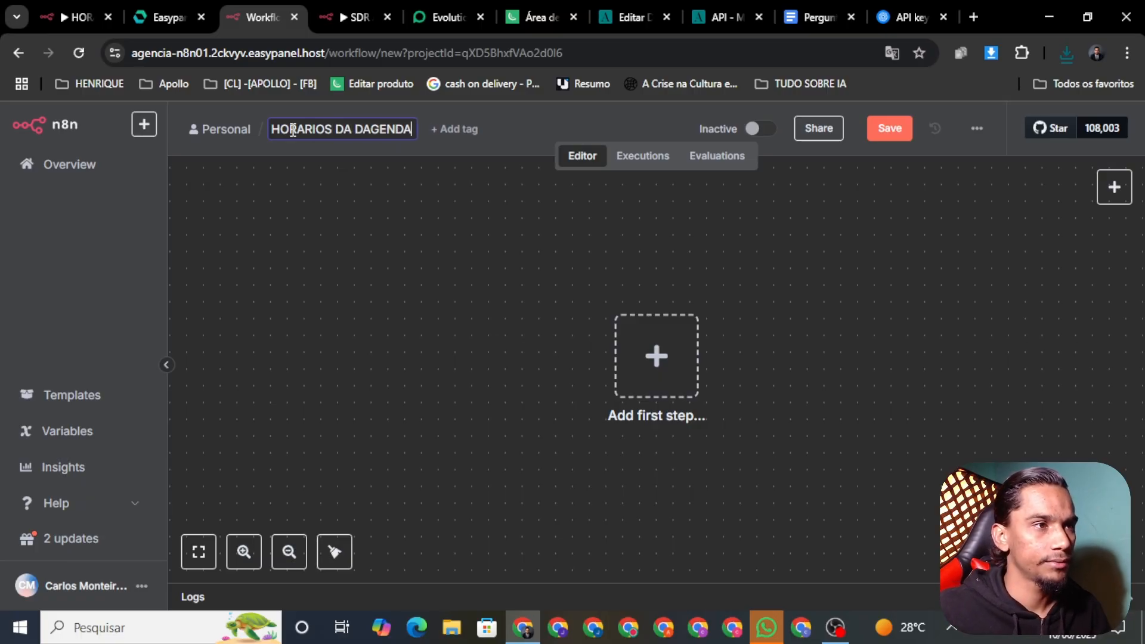
type("DA")
key("BackSpace")
key("BackSpace")
key("BackSpace")
key("BackSpace")
key("BackSpace")
key("BackSpace")
key("BackSpace")
key("BackSpace")
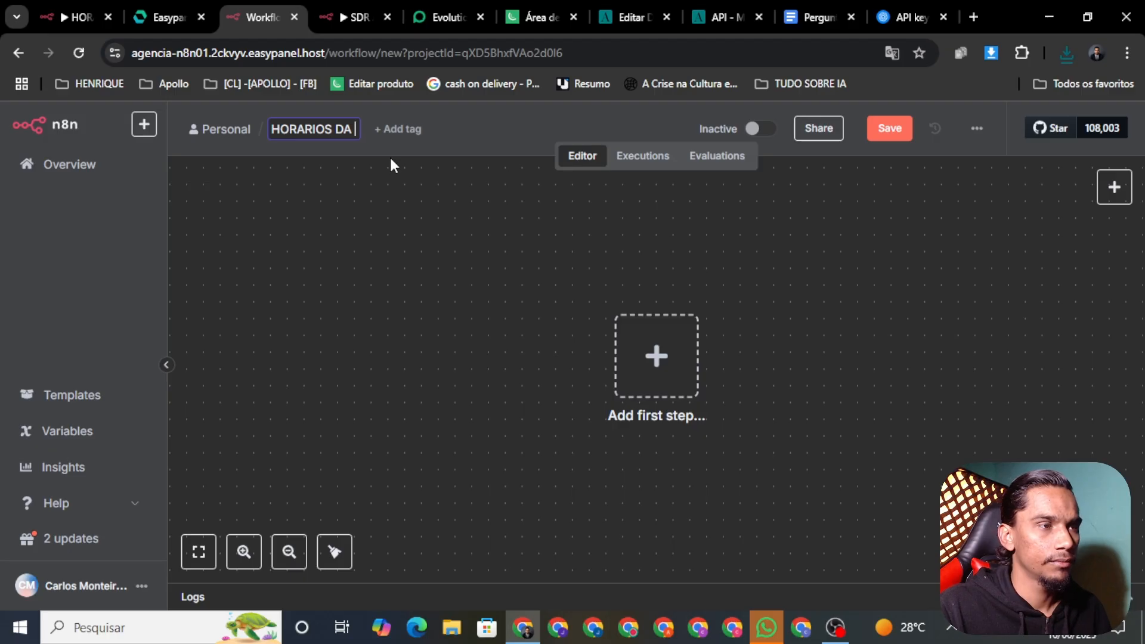
type("AGENDA")
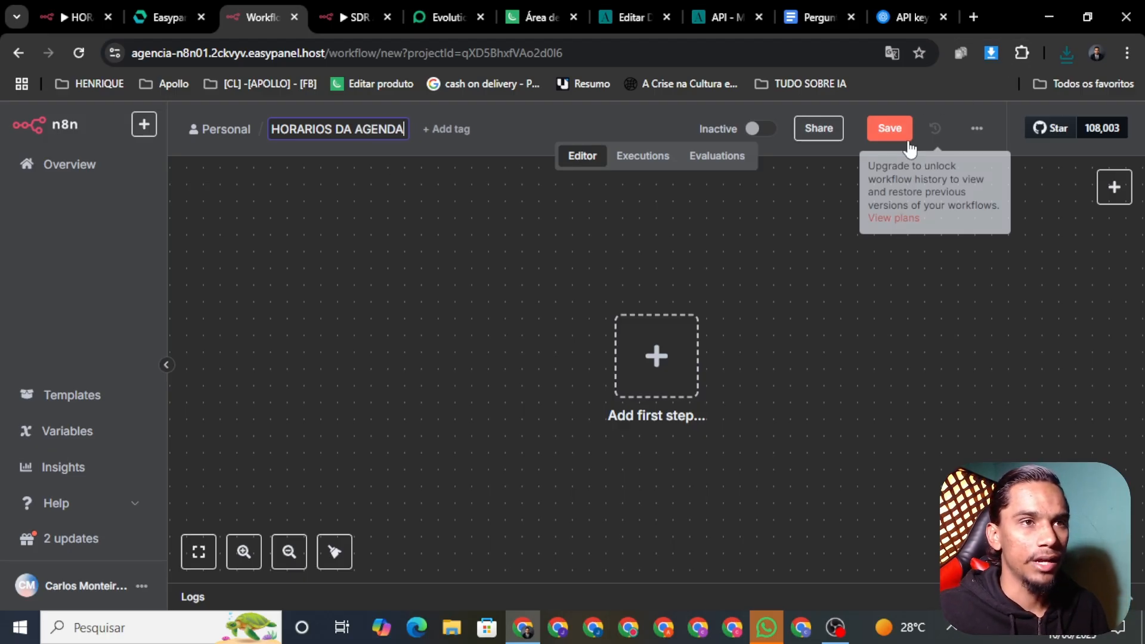
left_click(897, 136)
Import HORARIOS_DA_AGENDA.json into it, bringing in 11 nodes, and save
left_click(979, 137)
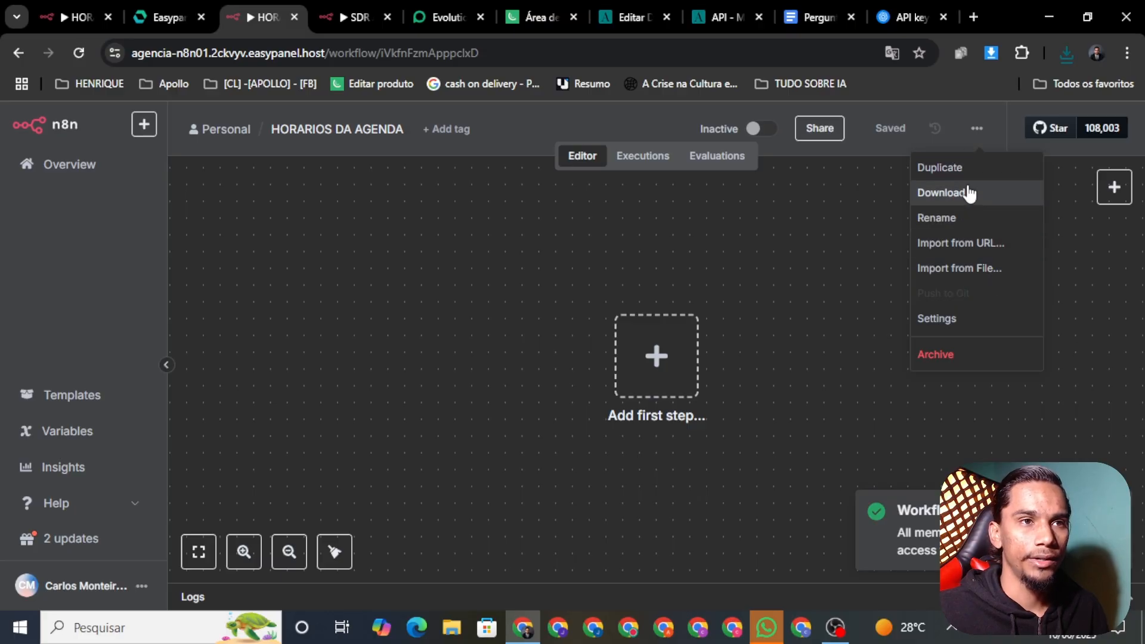
left_click(959, 268)
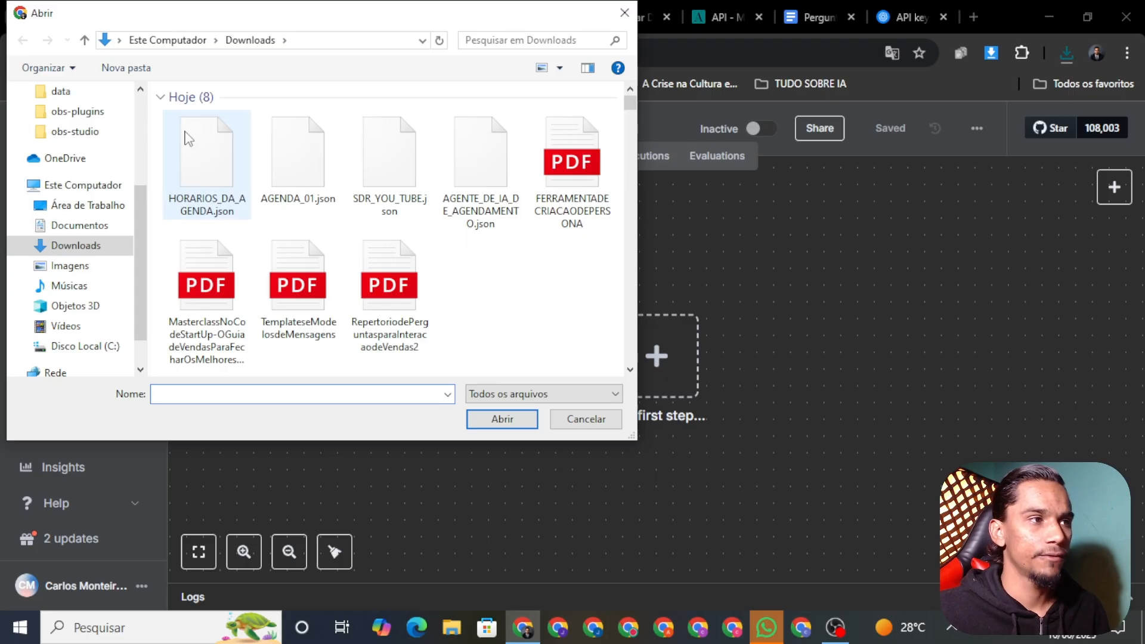
left_click(198, 166)
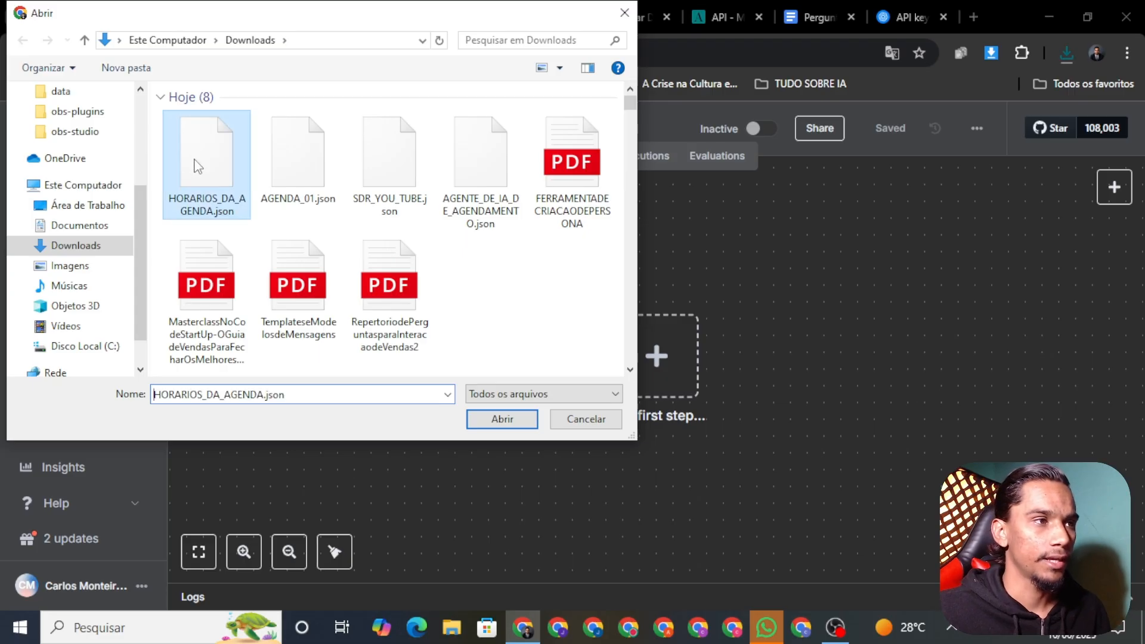
left_click(502, 419)
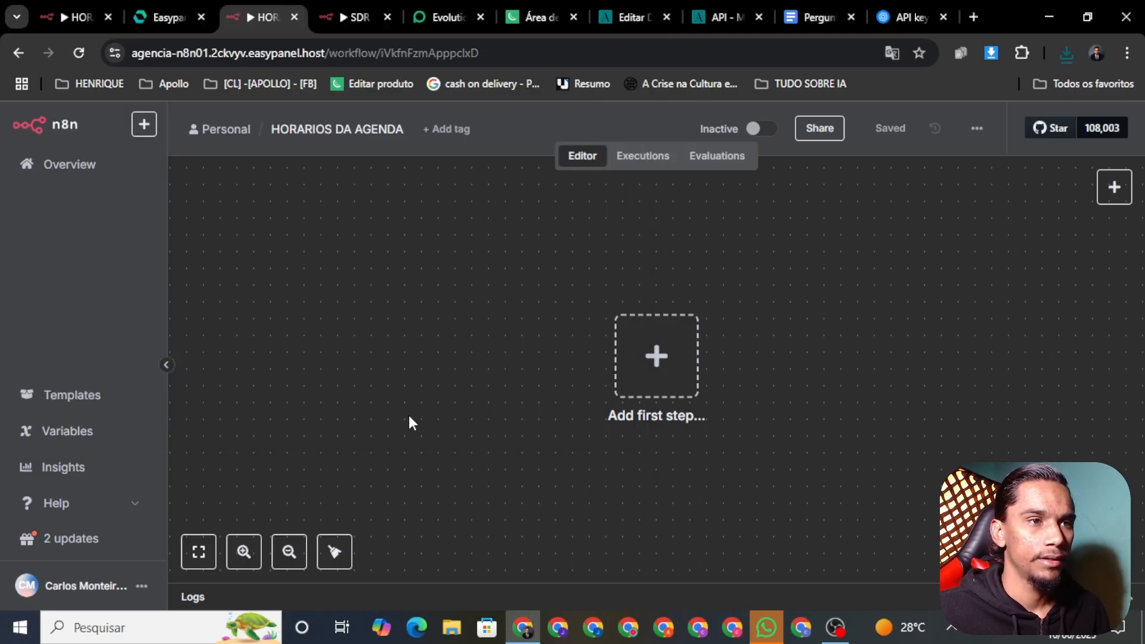
left_click(907, 129)
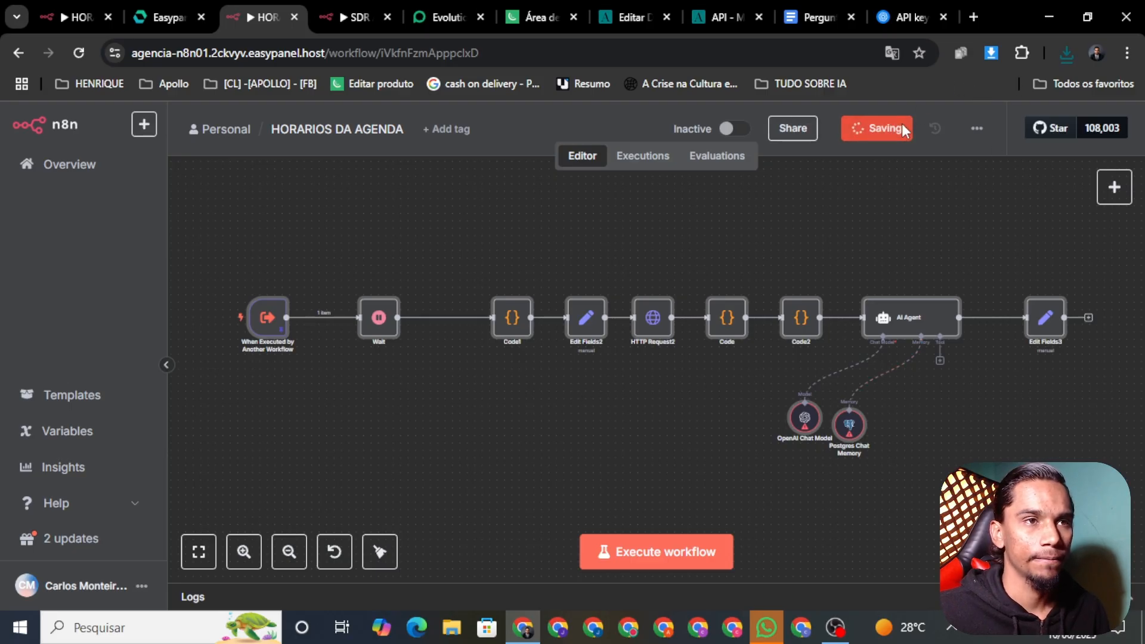
right_click(804, 423)
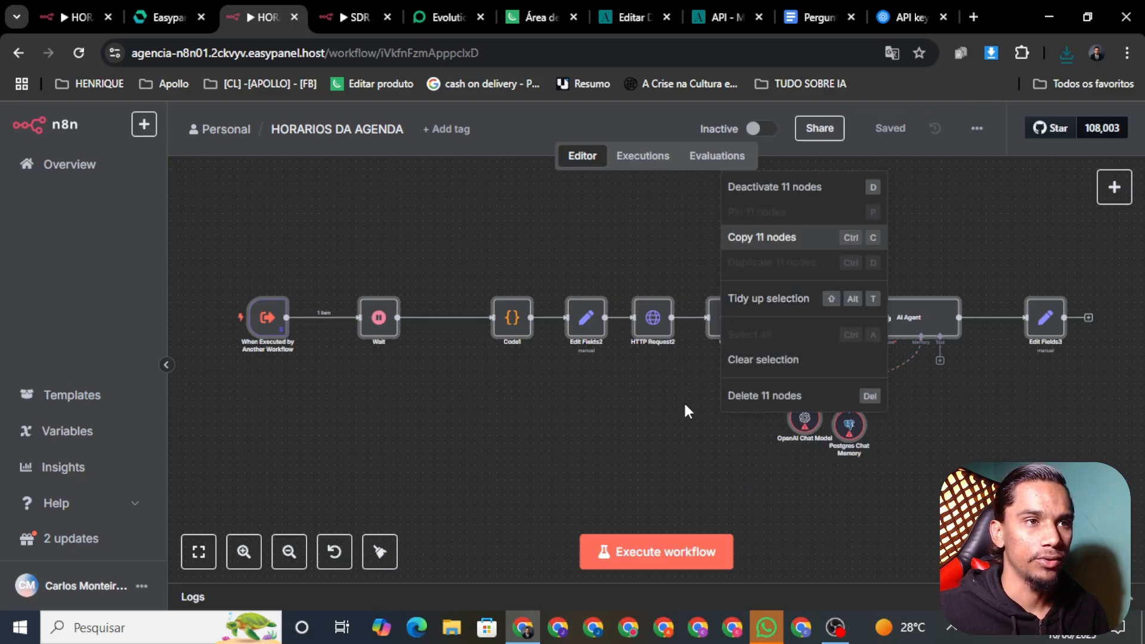
Check the OpenAI Chat Model and Postgres Chat Memory credentials, then resave HORARIOS DA AGENDA
left_click(761, 235)
right_click(812, 436)
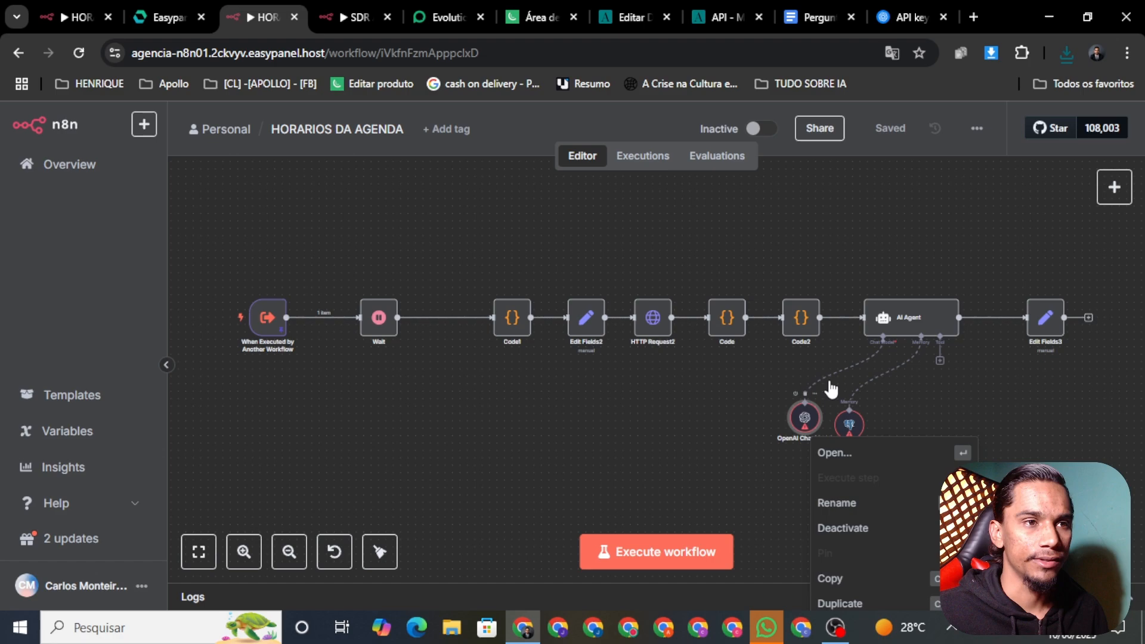
left_click(845, 452)
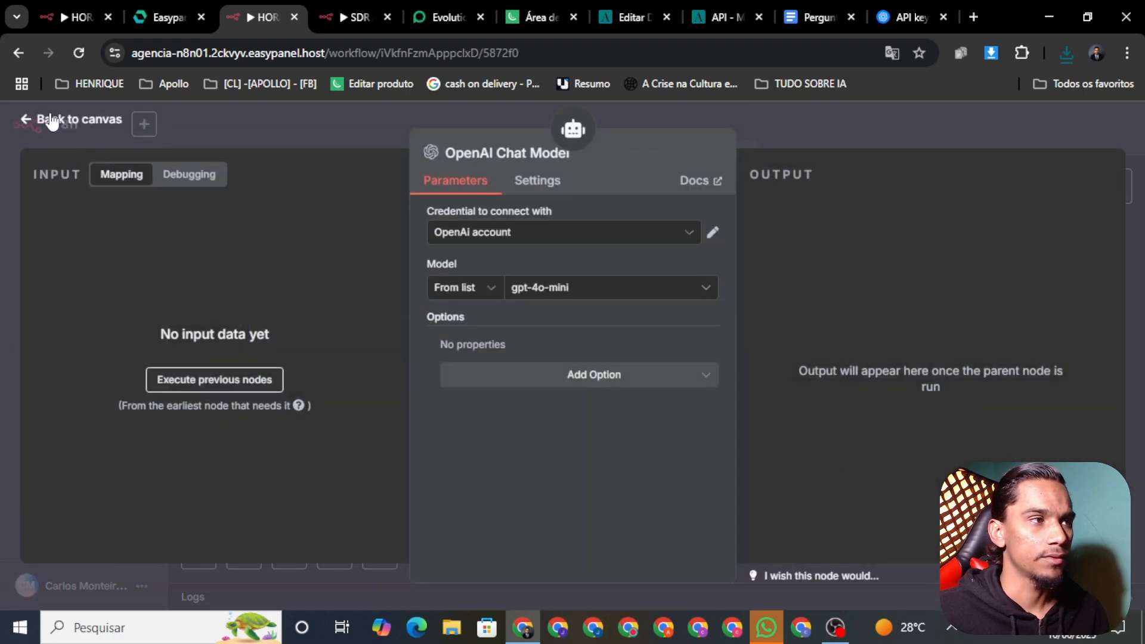
left_click(62, 129)
right_click(855, 440)
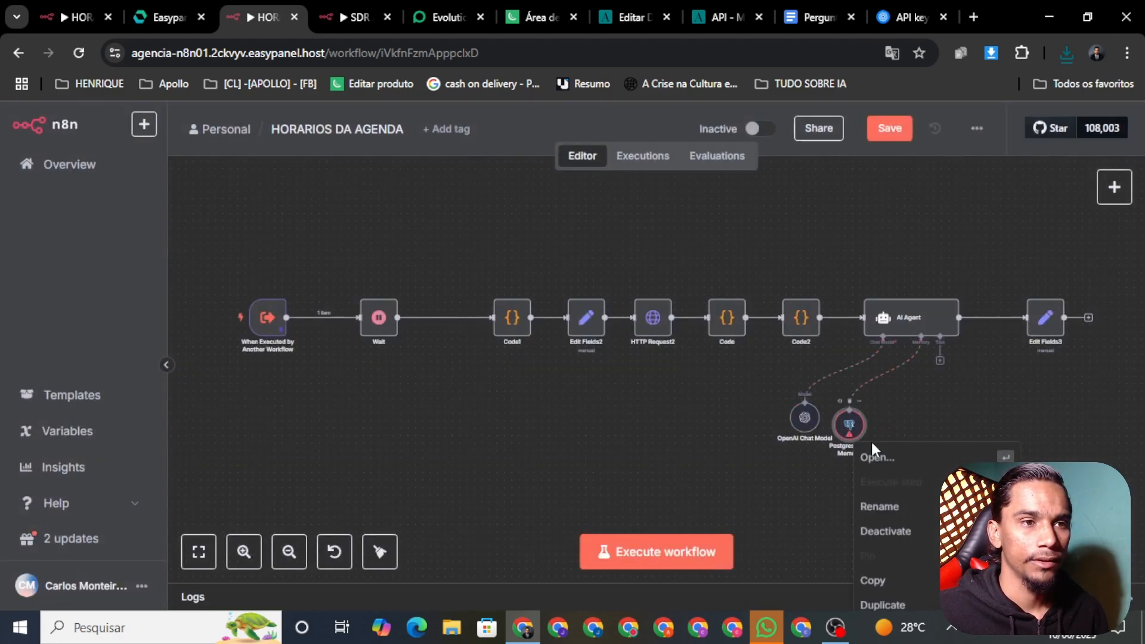
left_click(901, 462)
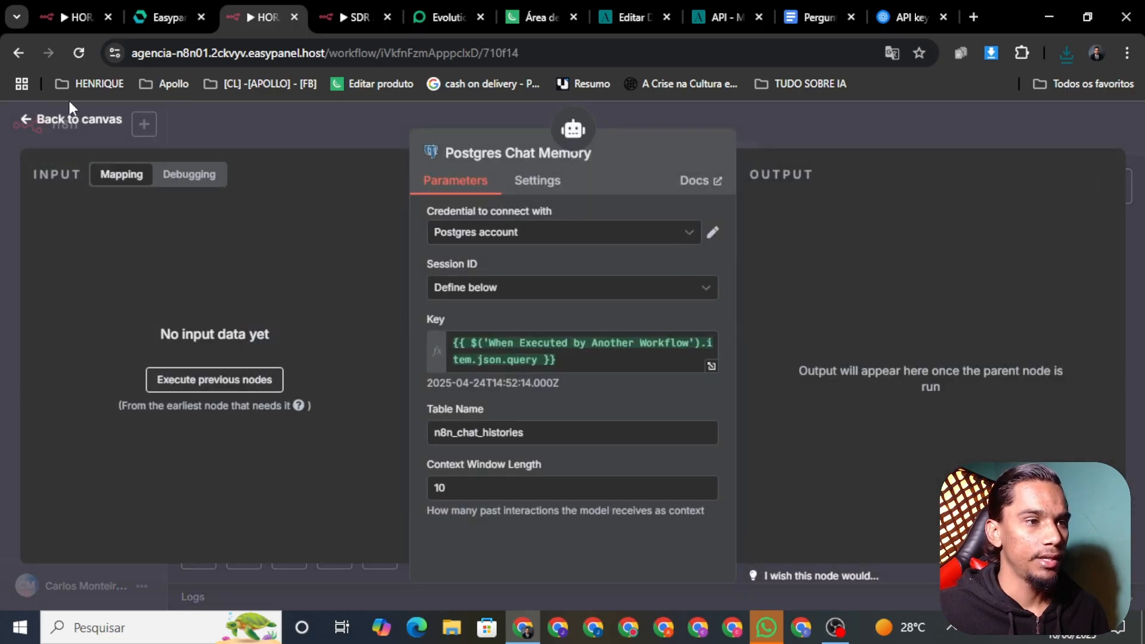
left_click(82, 130)
left_click(890, 128)
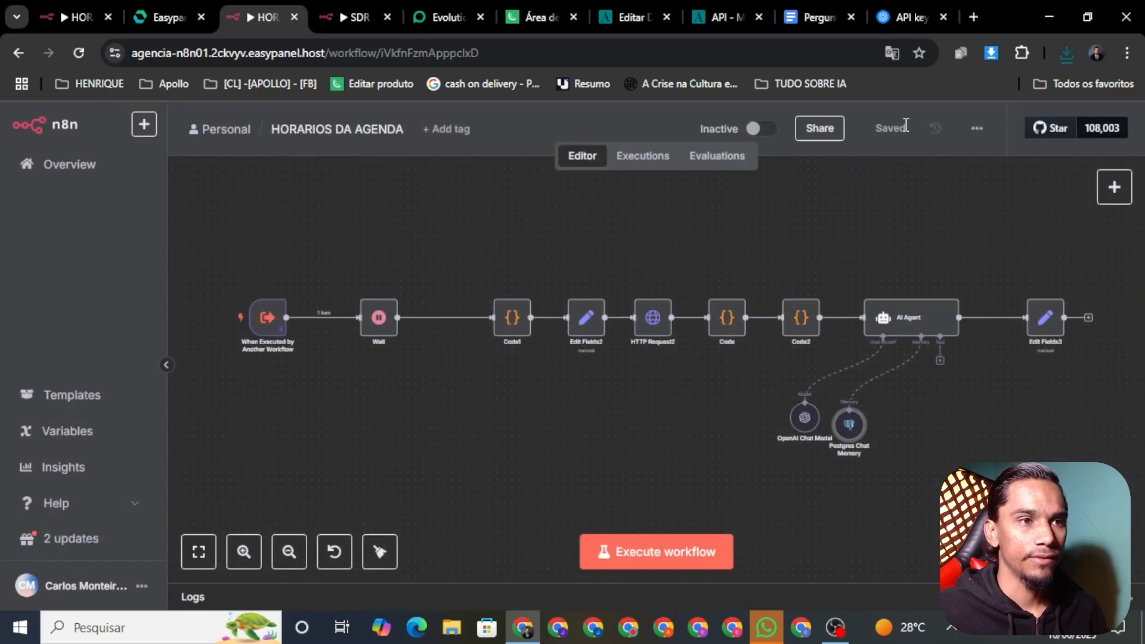
left_click(350, 17)
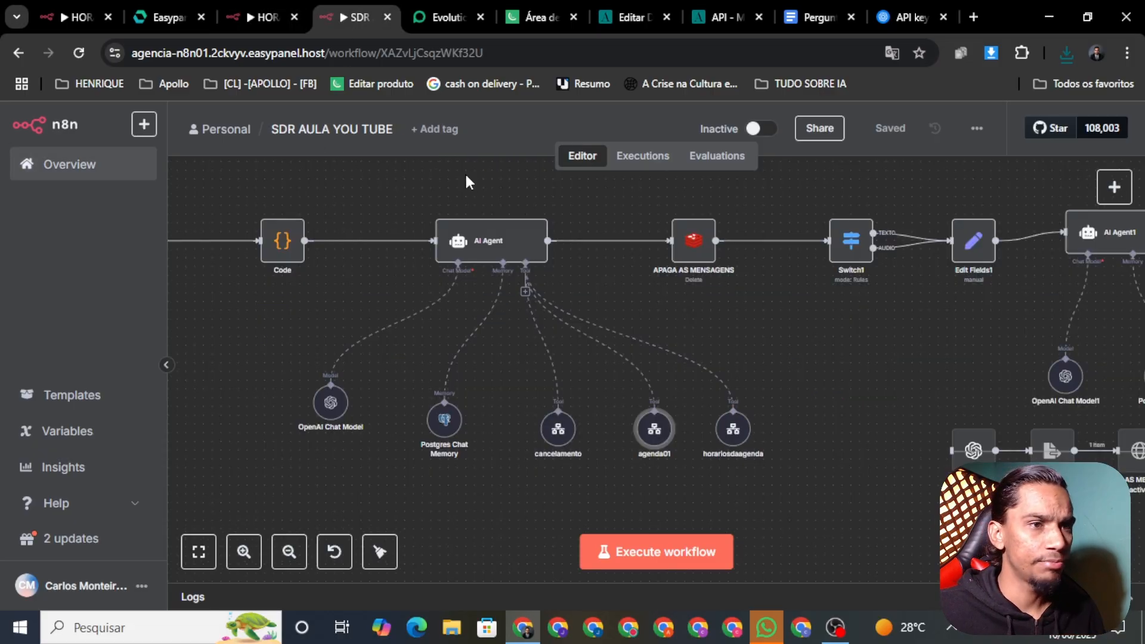
Point the horariosdaagenda tool at the HORARIOS DA AGENDA workflow and save SDR AULA YOU TUBE
right_click(729, 446)
left_click(752, 464)
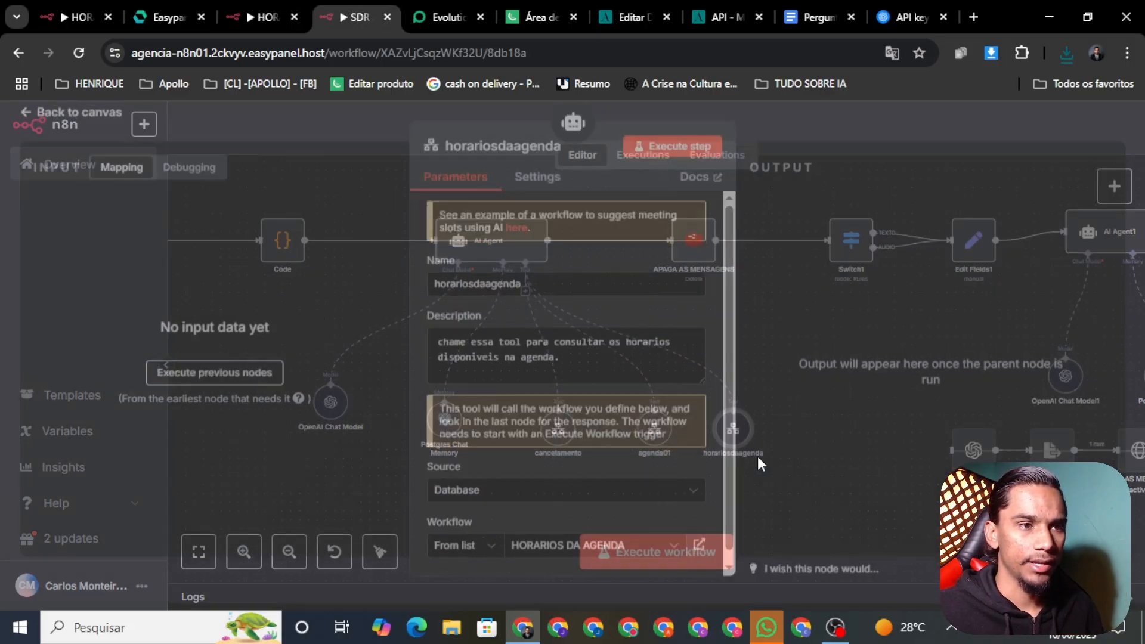
left_click(580, 545)
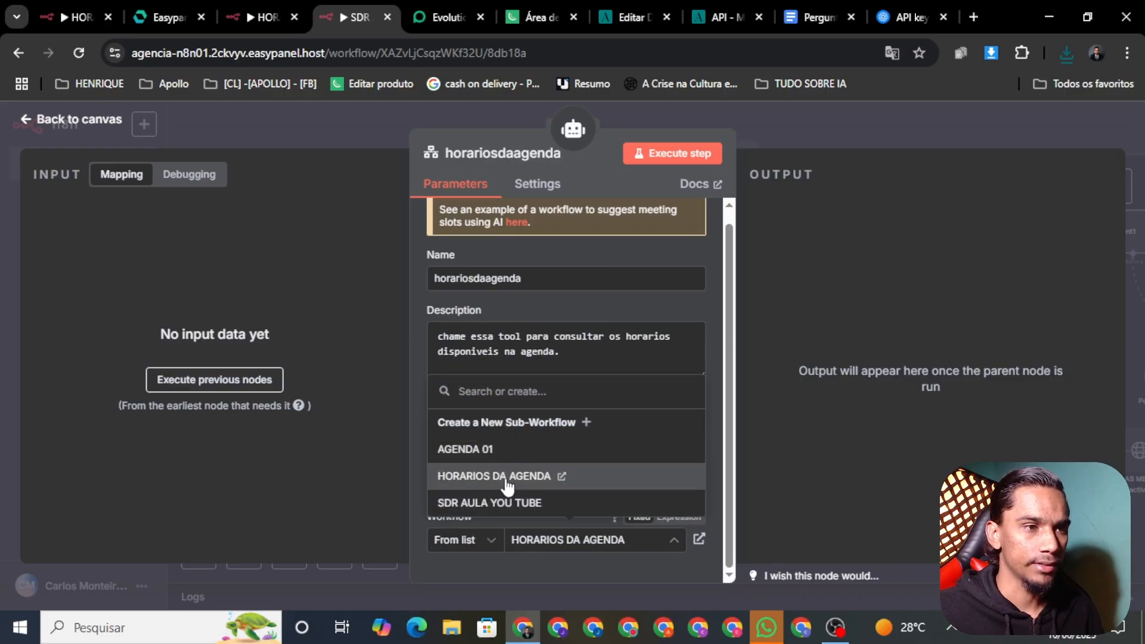
left_click(507, 486)
scroll(567, 536, "down", 2)
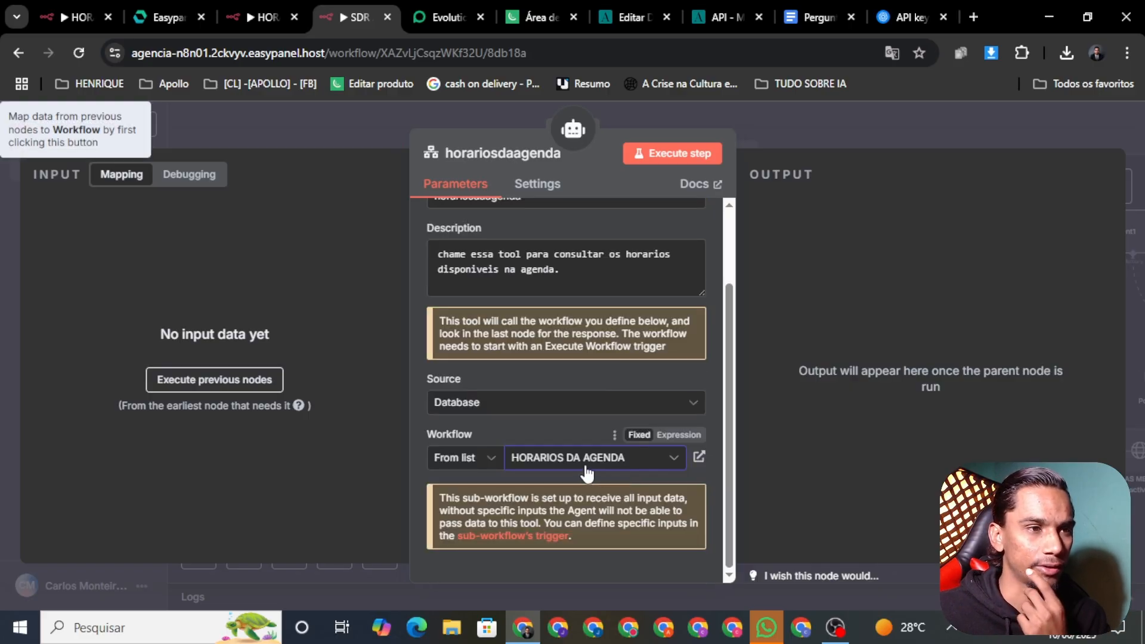
left_click(587, 471)
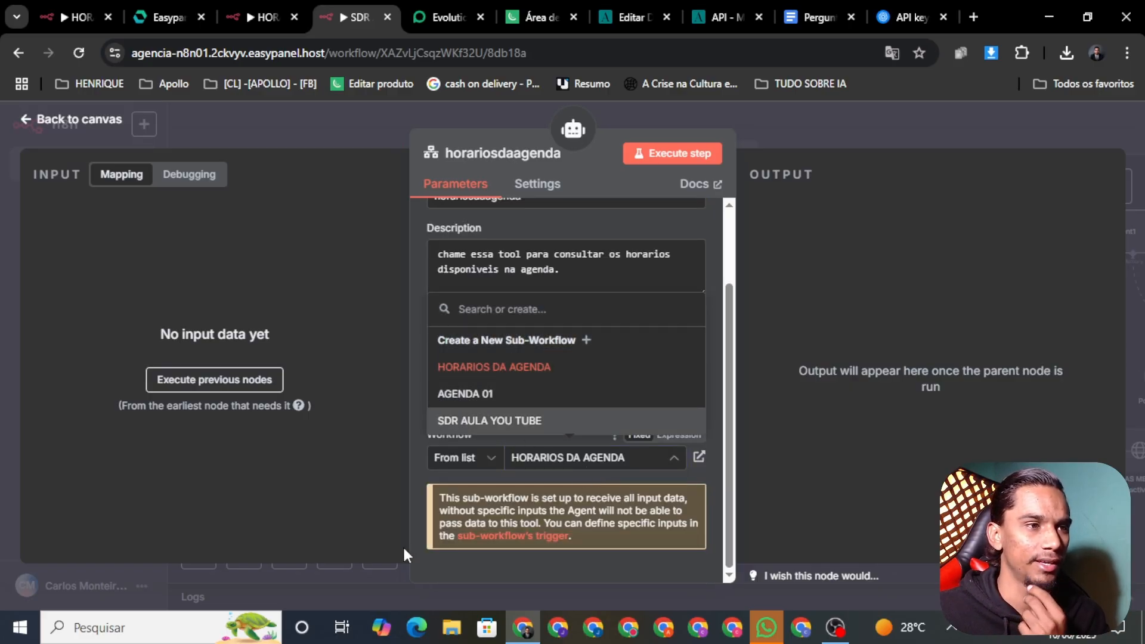
left_click(490, 367)
left_click(62, 116)
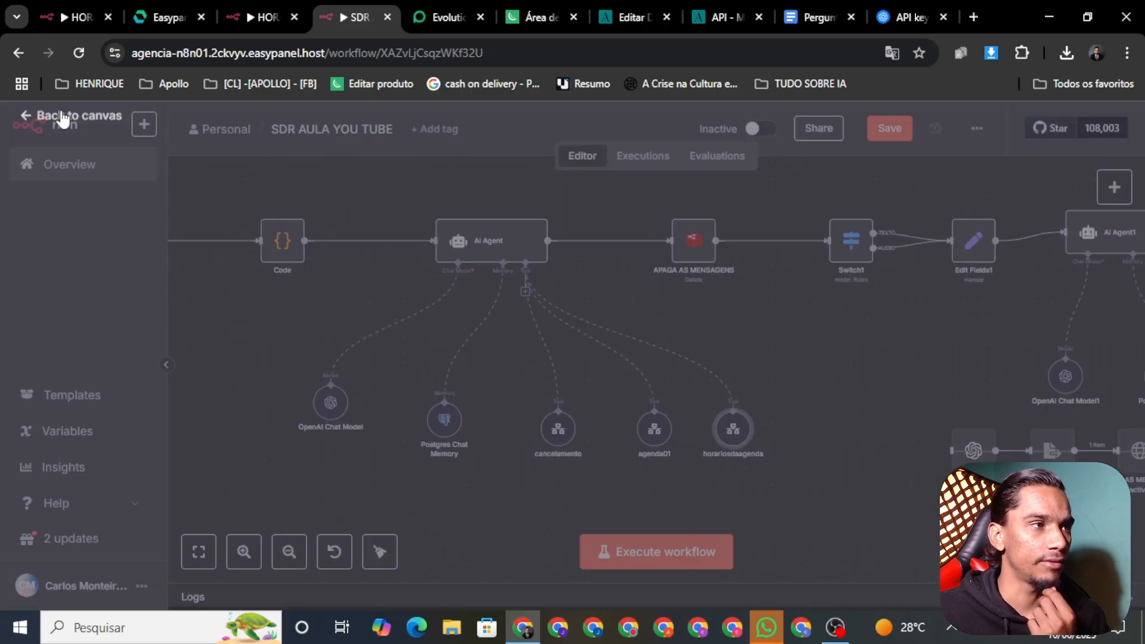
left_click(898, 135)
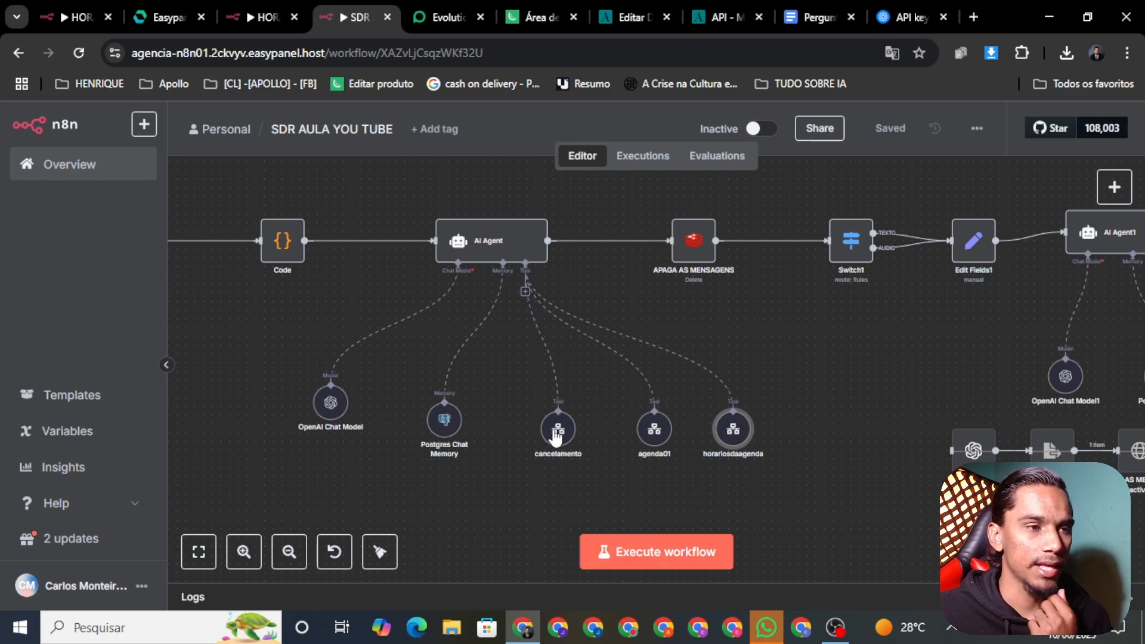
Open the other account's CANCELAMENTO DE AGENDAMENTO workflow from the overview
left_click(66, 16)
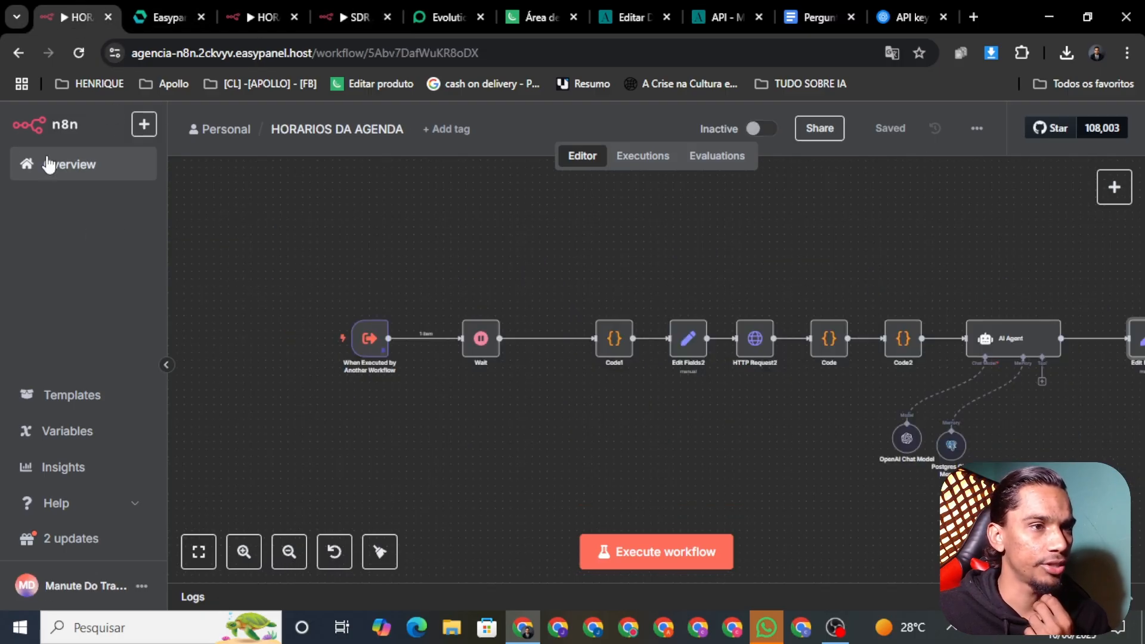
left_click(60, 185)
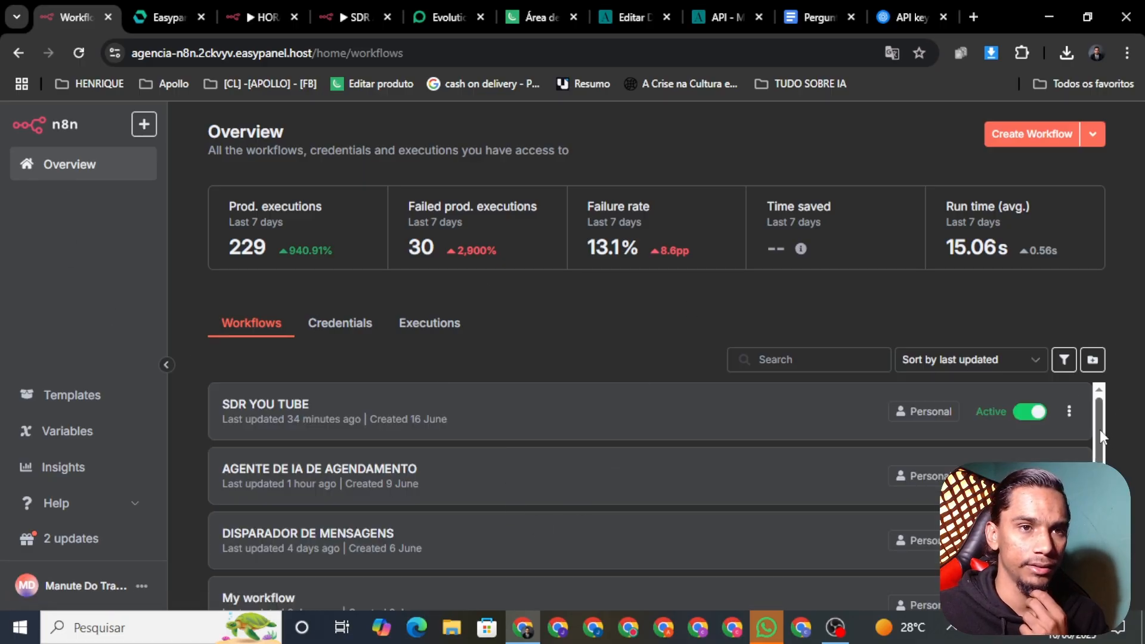
left_click_drag(1099, 429, 1102, 477)
scroll(568, 503, "down", 3)
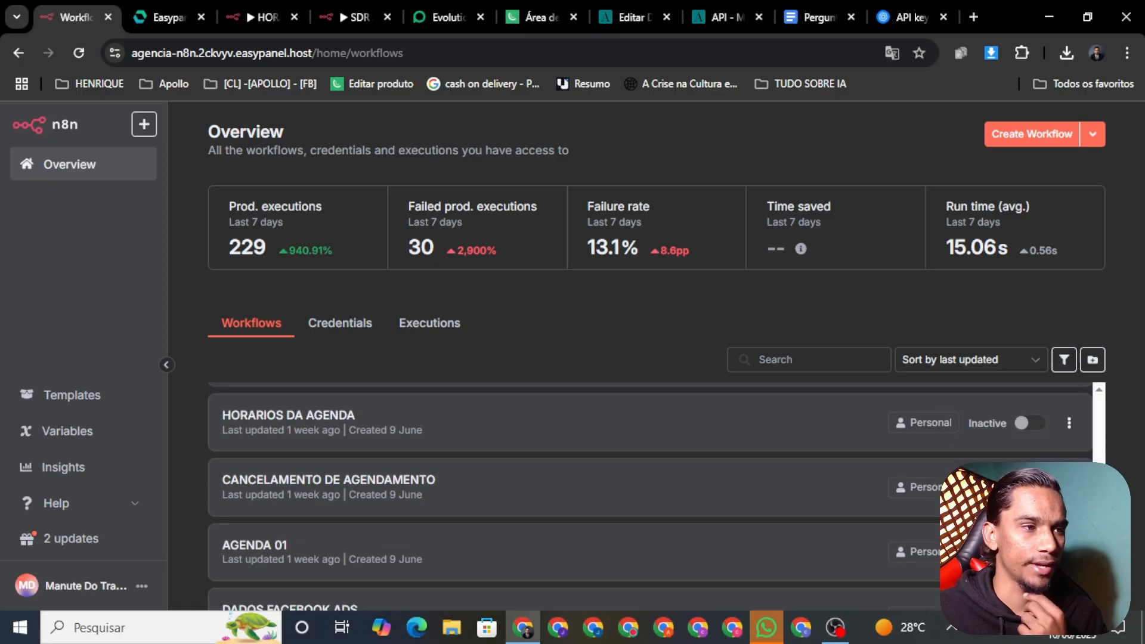
left_click(544, 493)
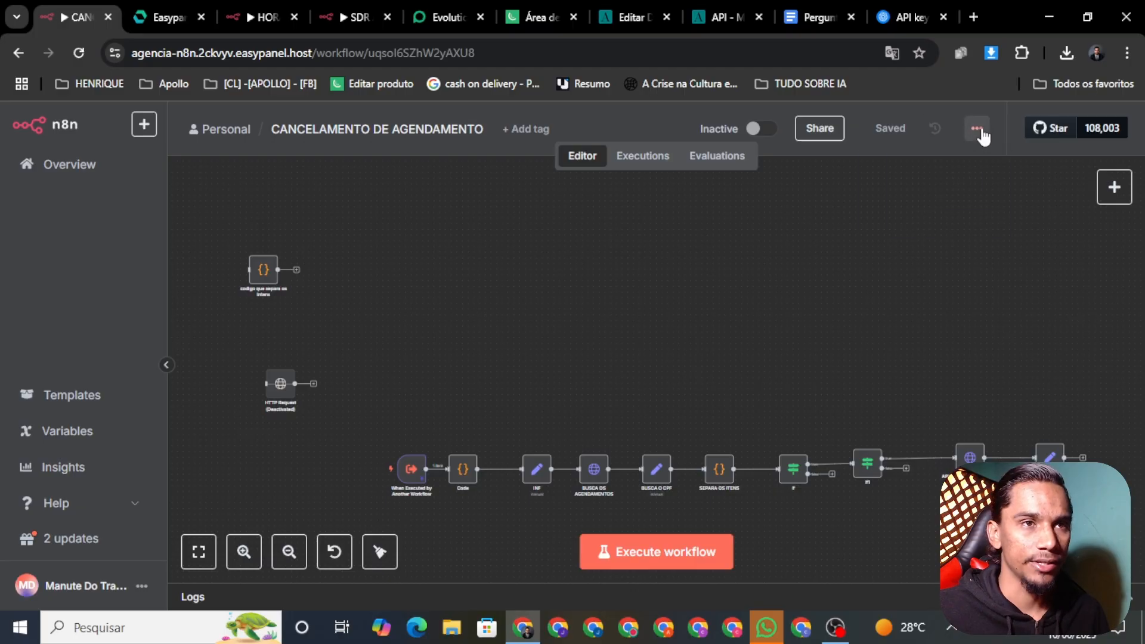
Download it as CANCELAMENTO_DE_AGENDAMENTO.json
left_click(976, 128)
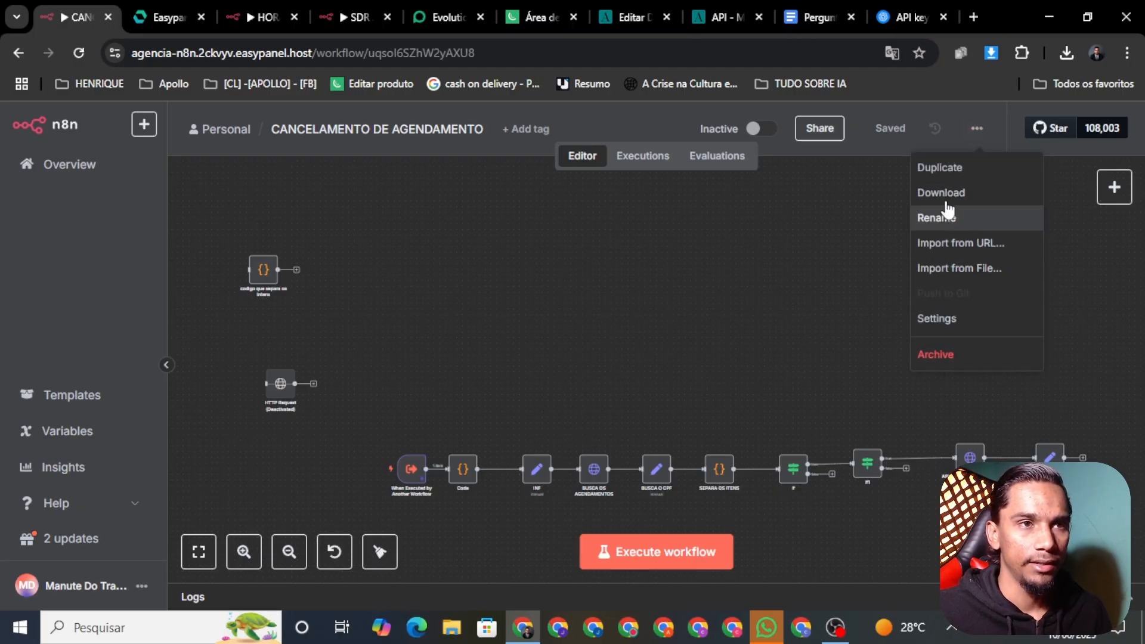
left_click(949, 192)
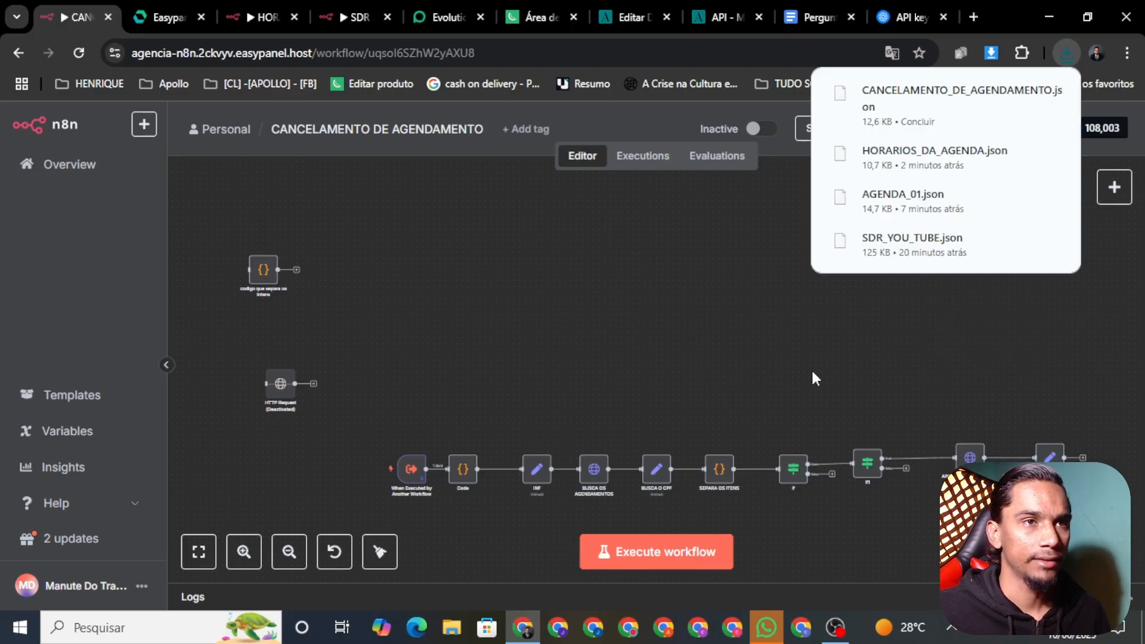
left_click(355, 17)
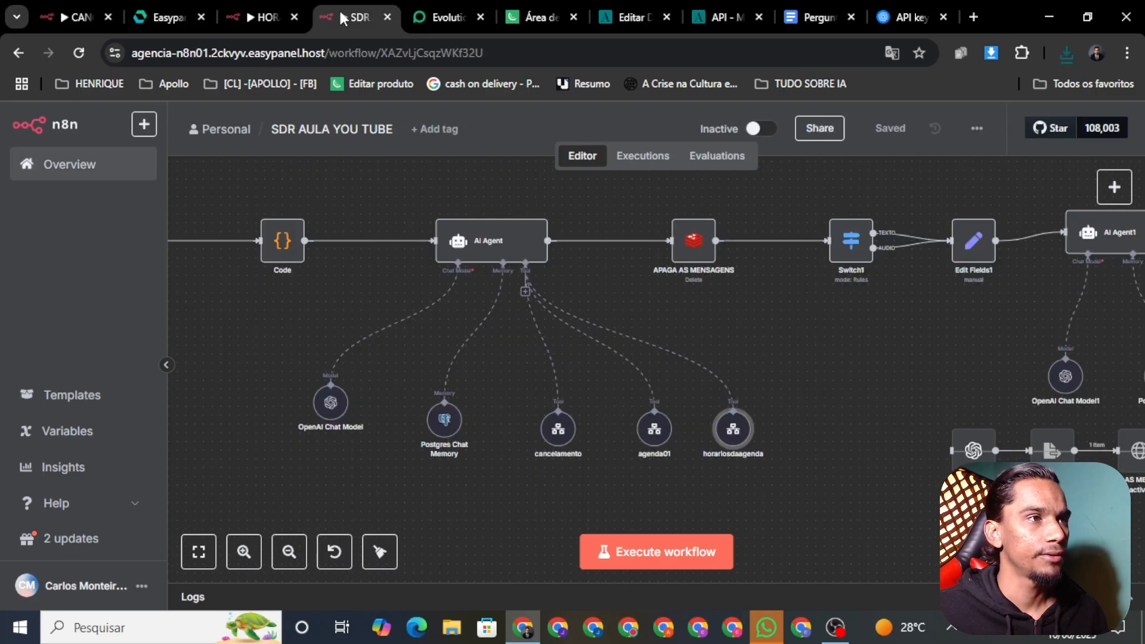
left_click(263, 17)
Replace the default 'My workflow' name with 'CANCELAMENTO DE AGENDAMENTO' and save the empty workflow
left_click(89, 173)
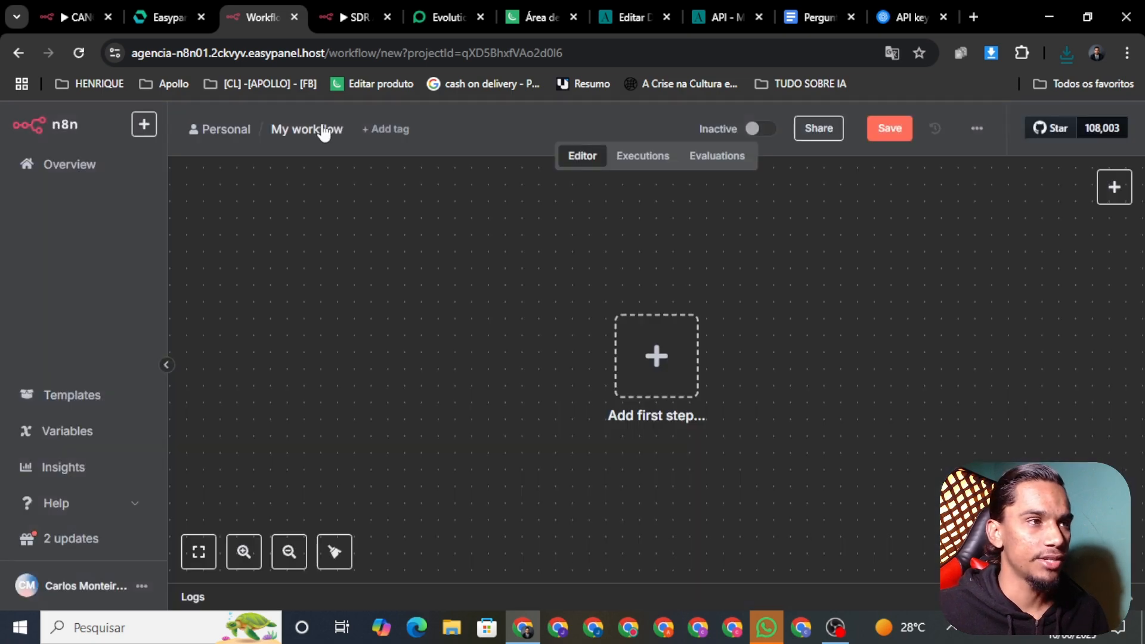
left_click(322, 128)
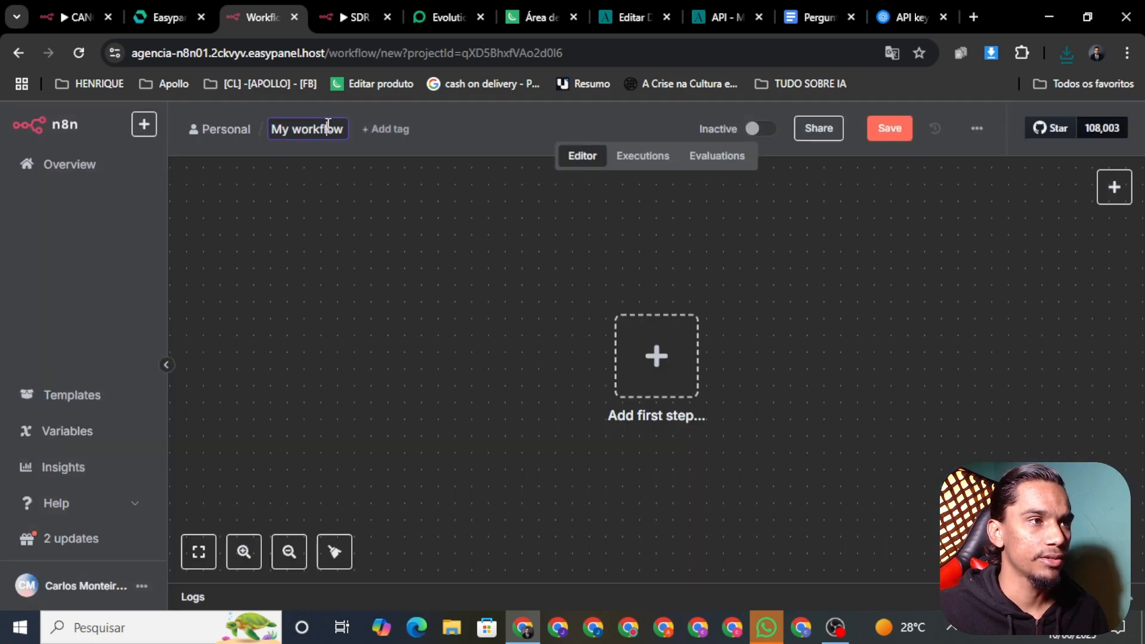
double_click(327, 126)
key("ctrl+a")
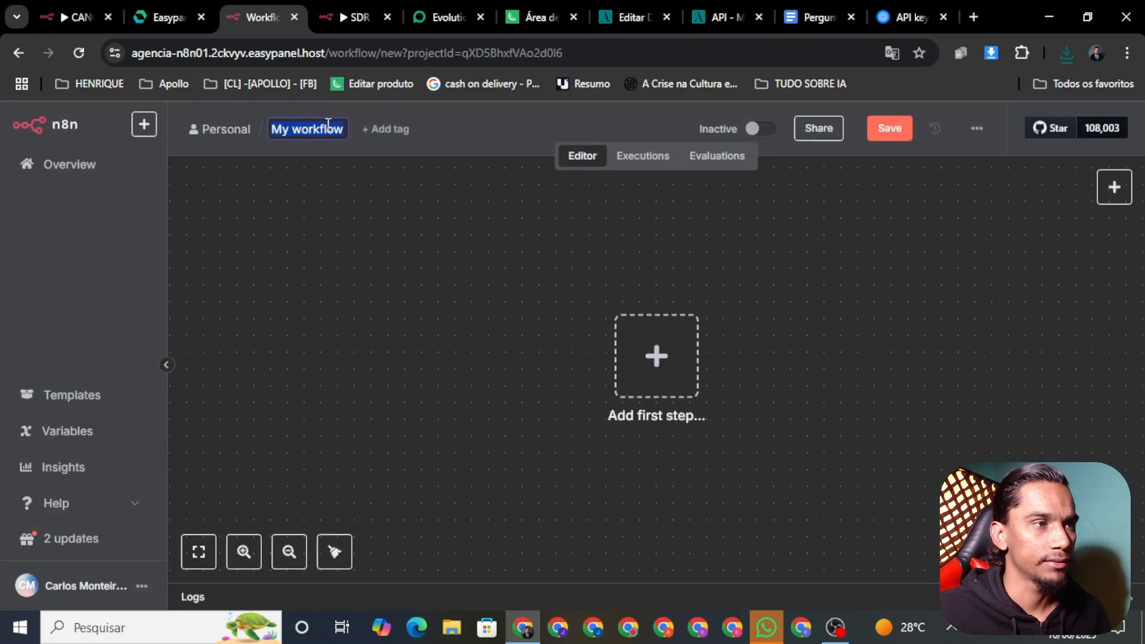
key("BackSpace")
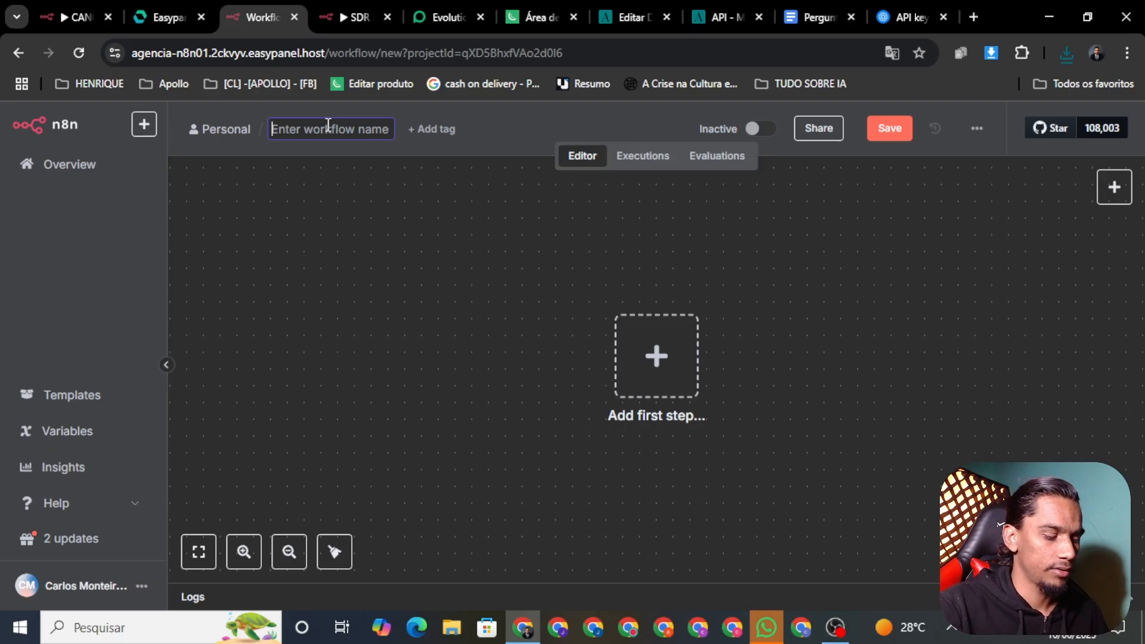
type("CANCELAM")
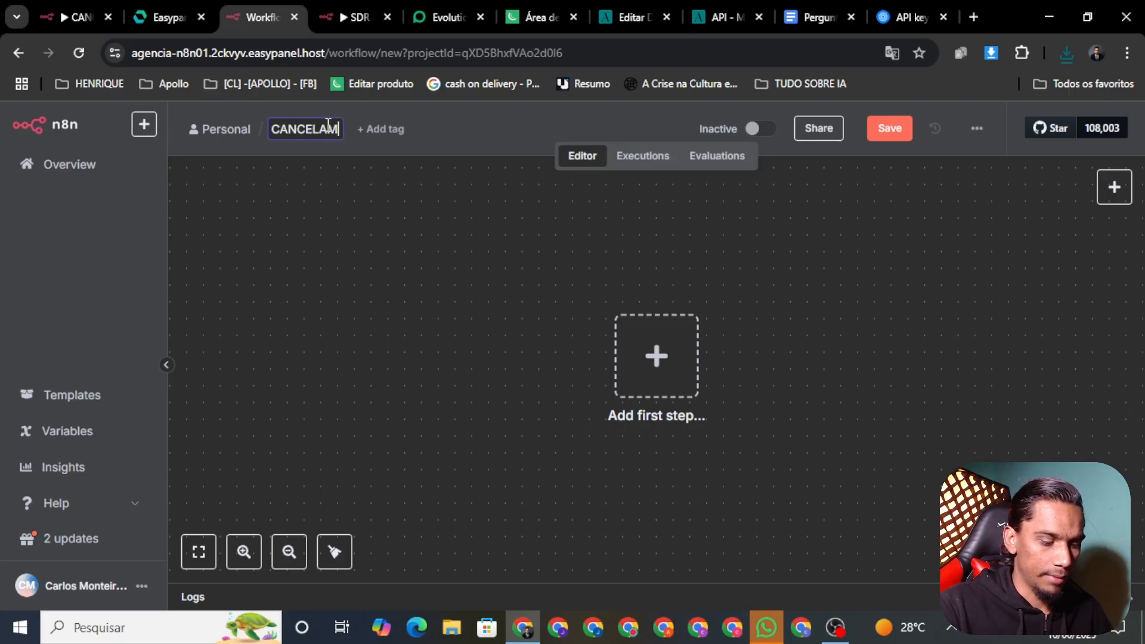
type("ENTO DE AGENDAMENTO")
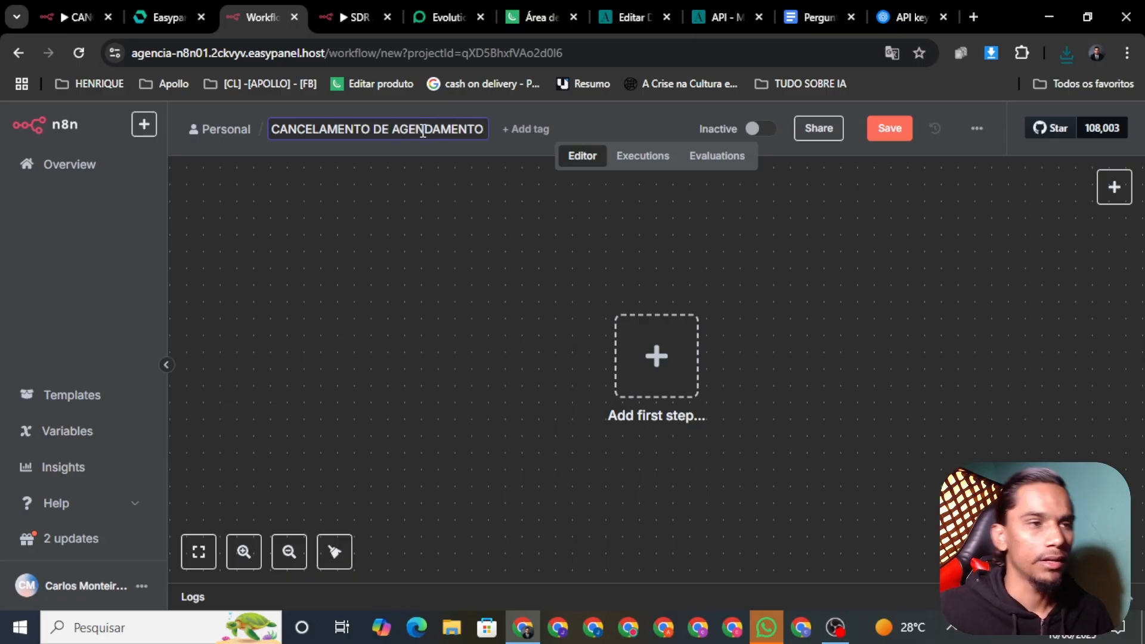
left_click(887, 130)
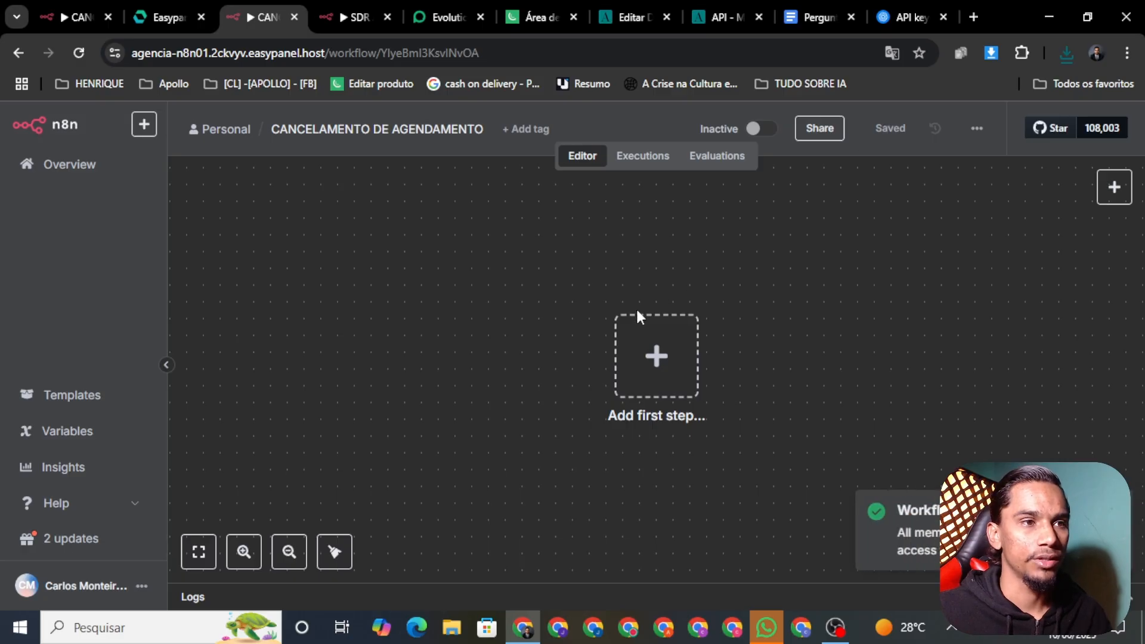
left_click(654, 352)
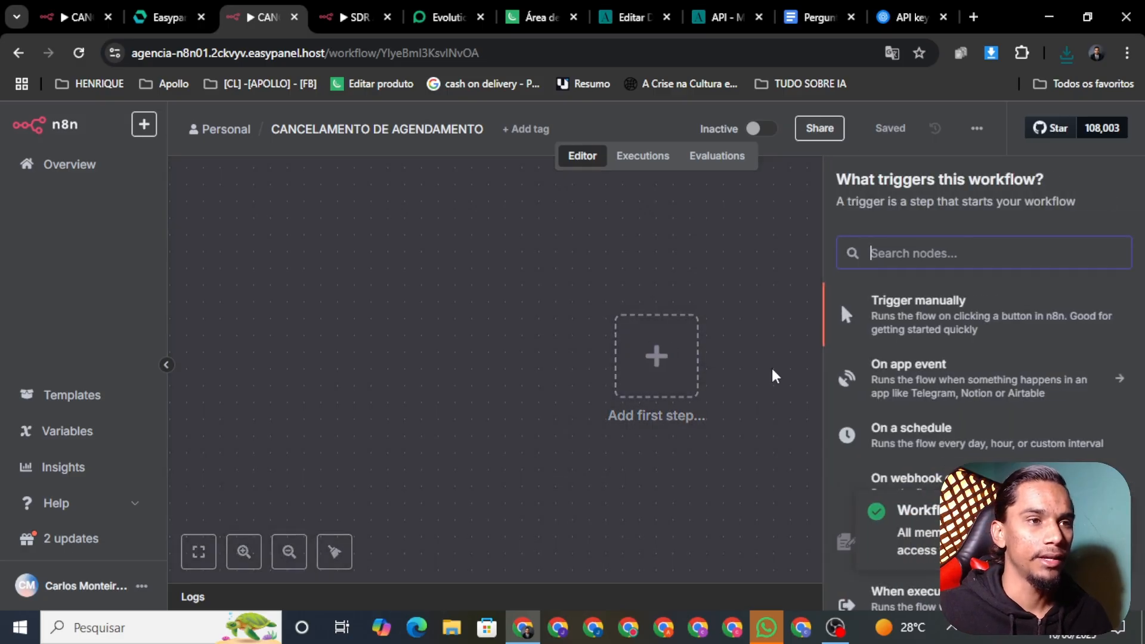
left_click(759, 276)
Import CANCELAMENTO_DE_AGENDAMENTO.json into the workflow, save it, and return to SDR AULA YOU TUBE
left_click(976, 128)
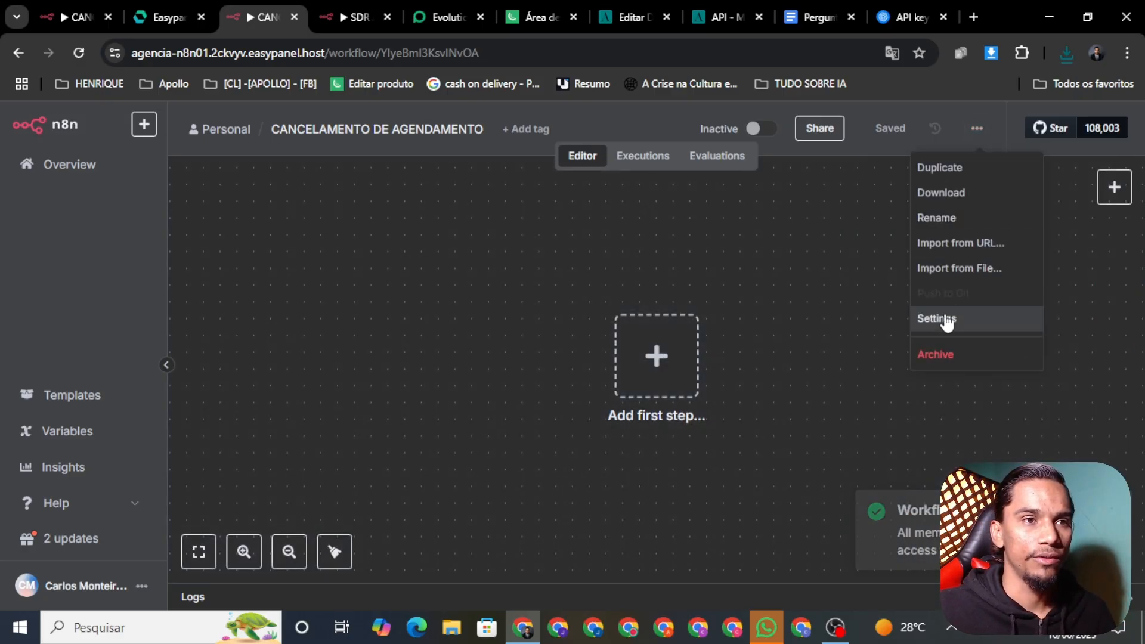
left_click(944, 269)
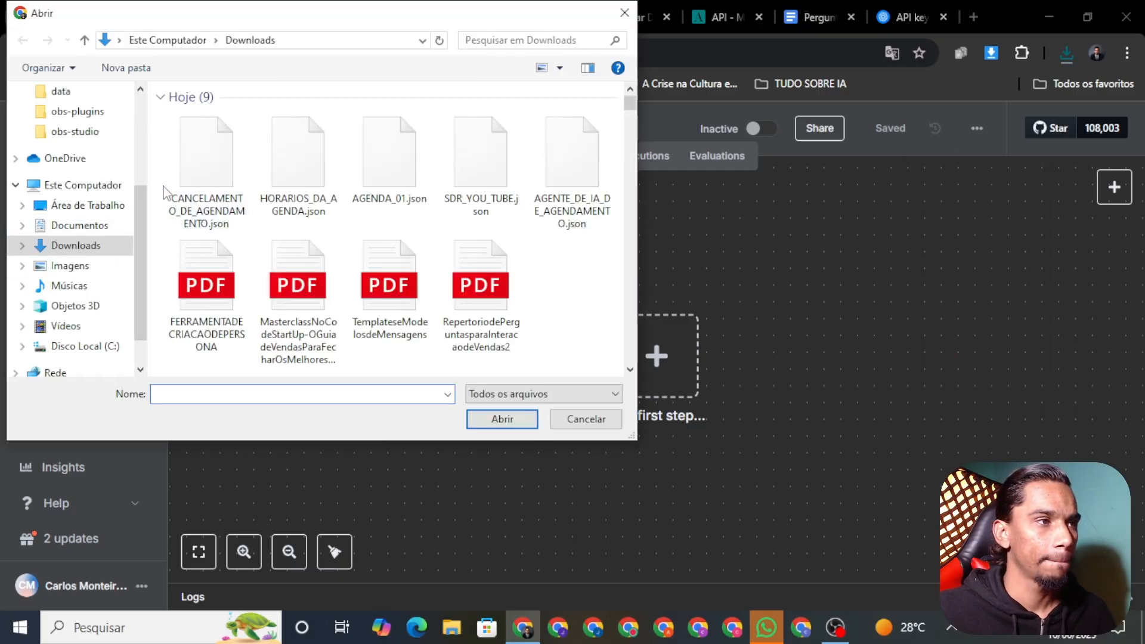
left_click(203, 182)
left_click(494, 421)
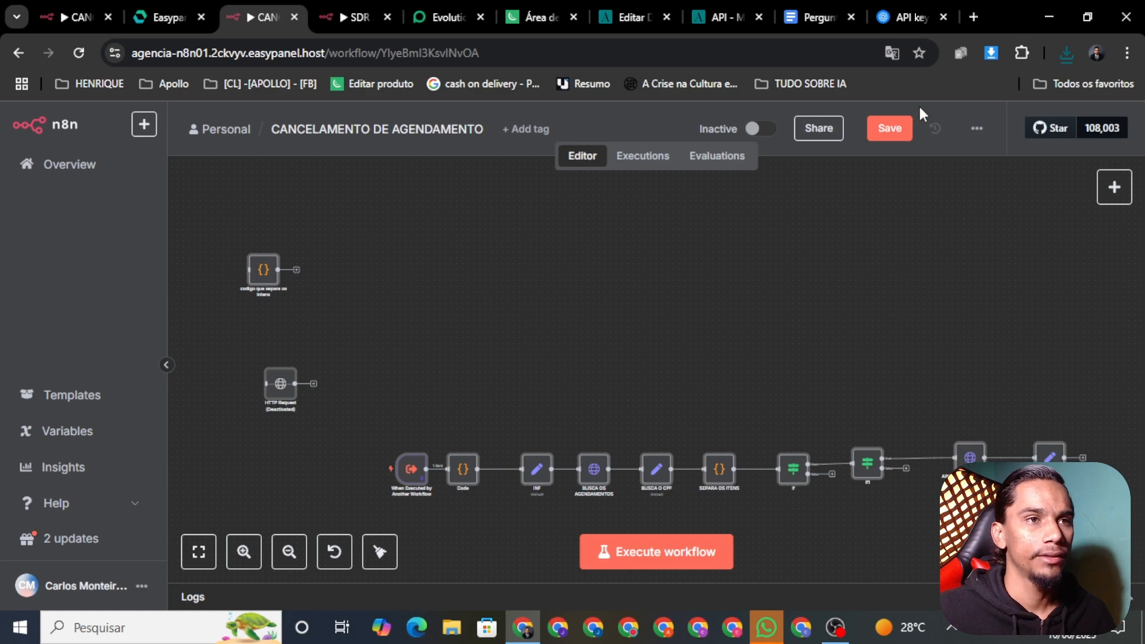
left_click(892, 127)
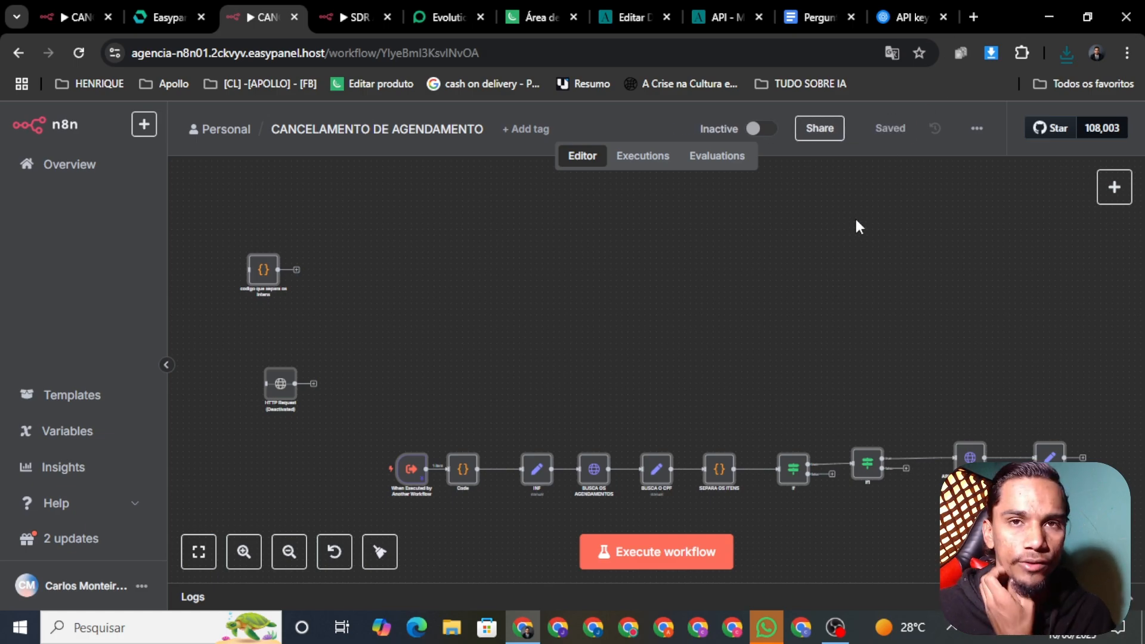
left_click_drag(782, 391, 772, 285)
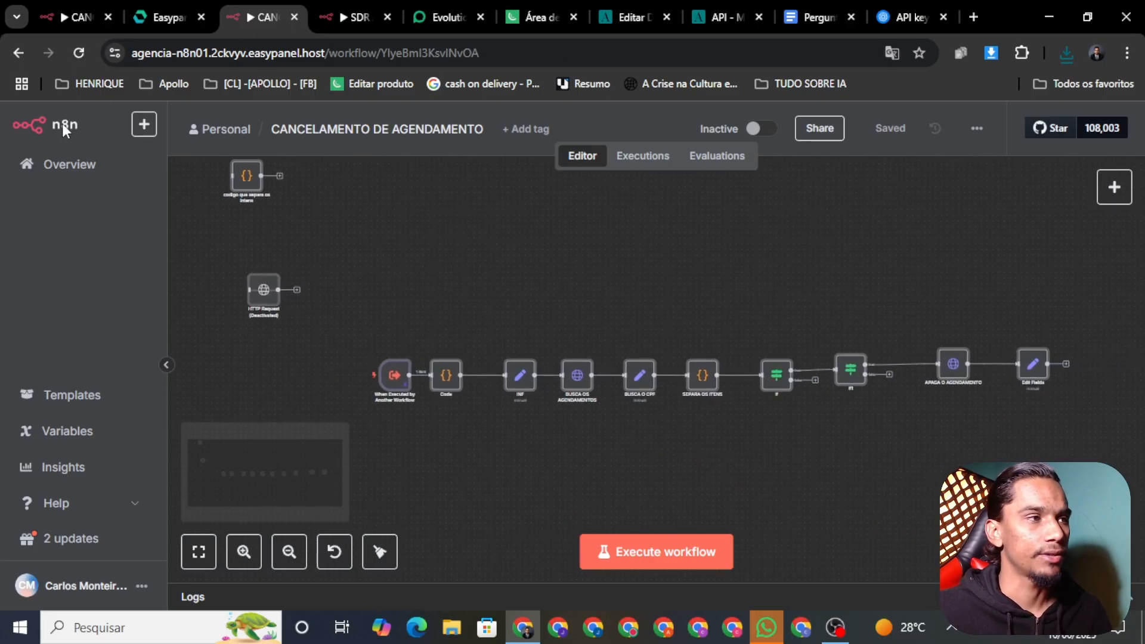
left_click(355, 17)
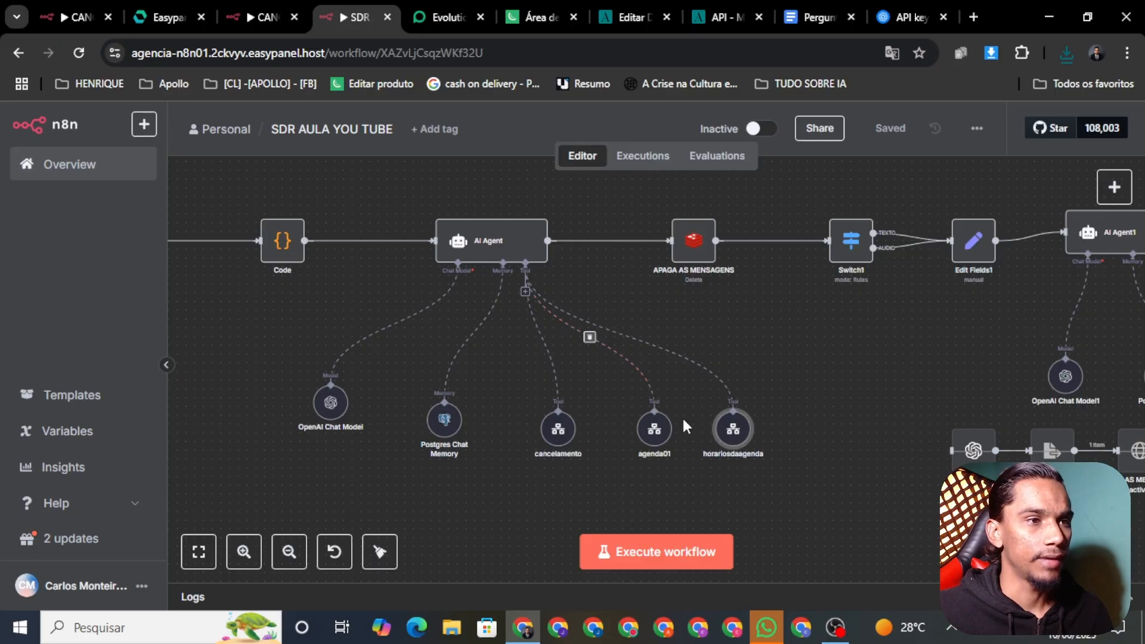
Keep CANCELAMENTO DE AGENDAMENTO as the cancelamento tool's called workflow and save
right_click(559, 442)
left_click(606, 458)
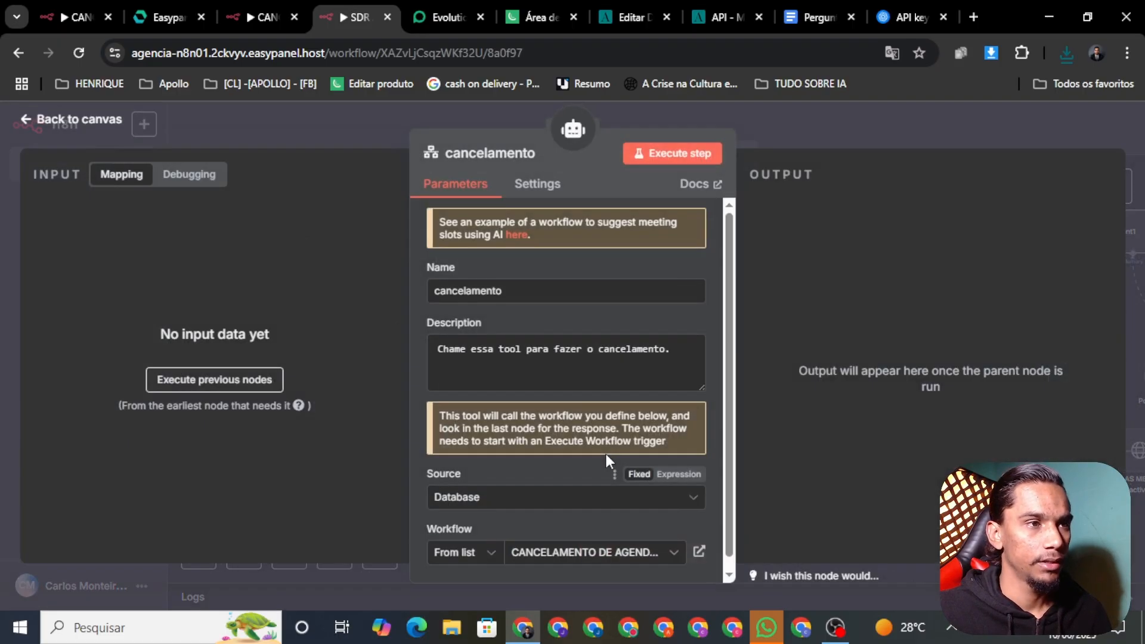
scroll(602, 471, "down", 1)
left_click(608, 539)
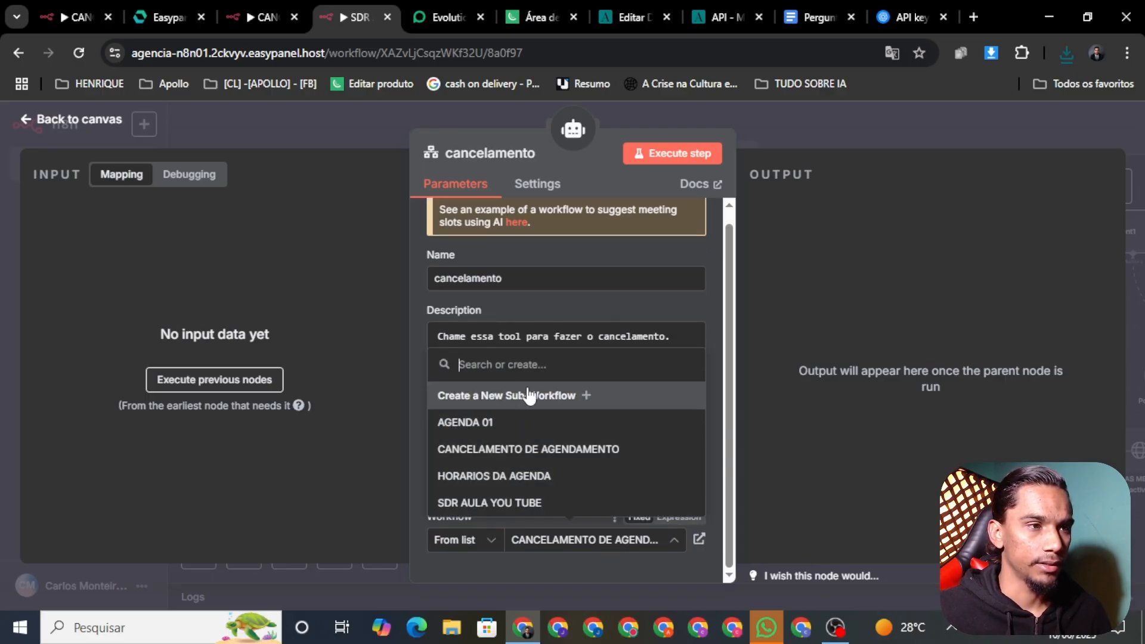
left_click(494, 456)
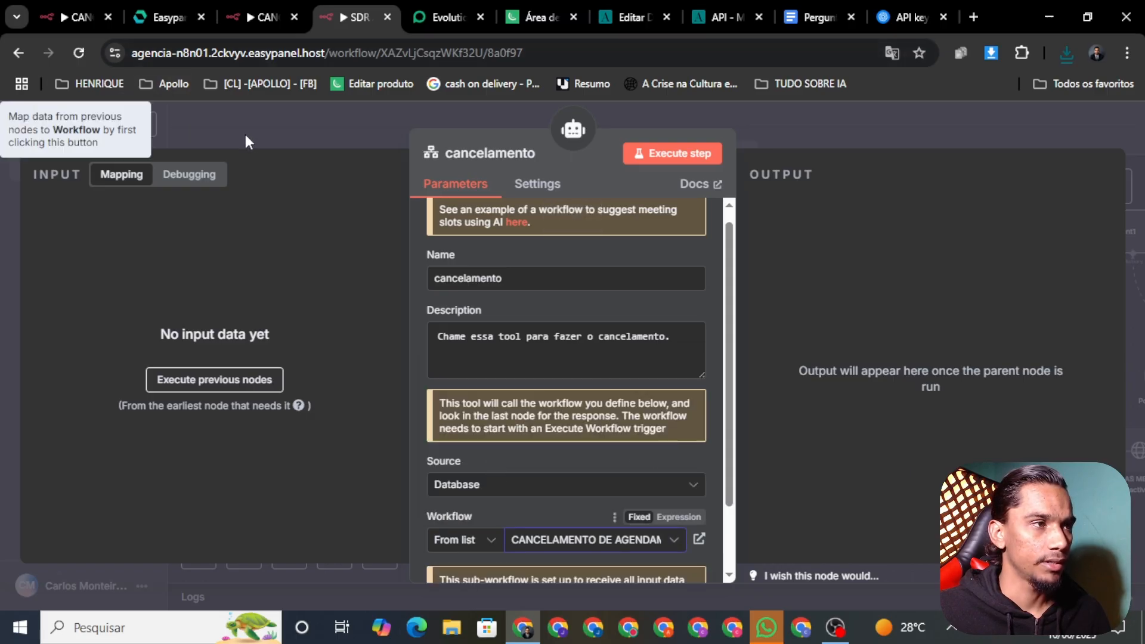
left_click(360, 128)
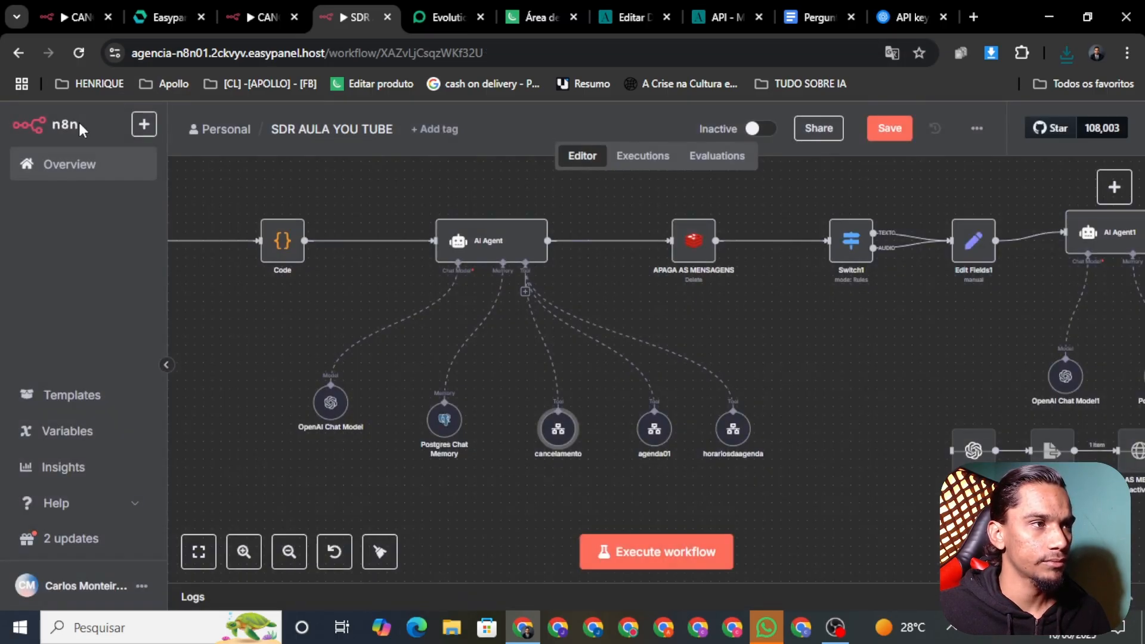
left_click(880, 135)
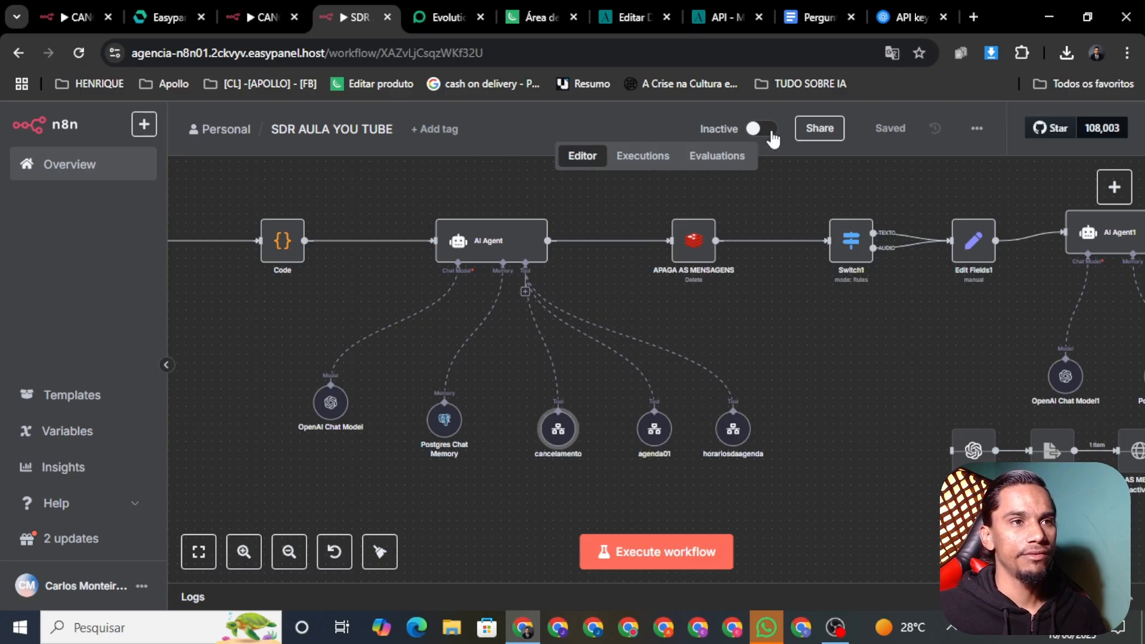
Activate SDR AULA YOU TUBE and view its executions list
left_click(768, 129)
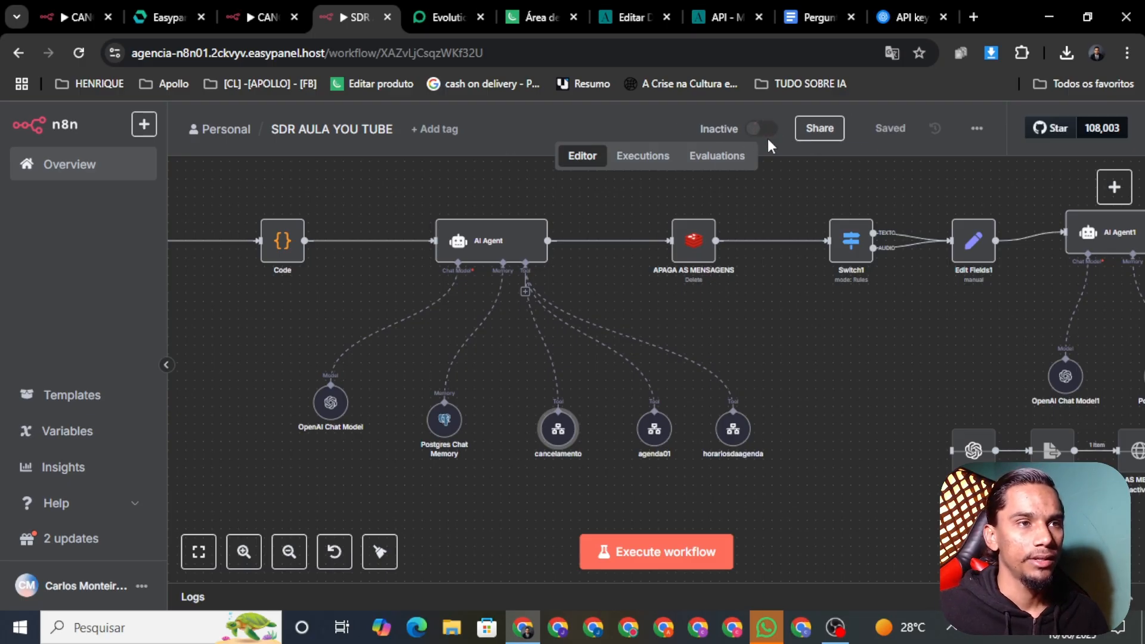
left_click(726, 408)
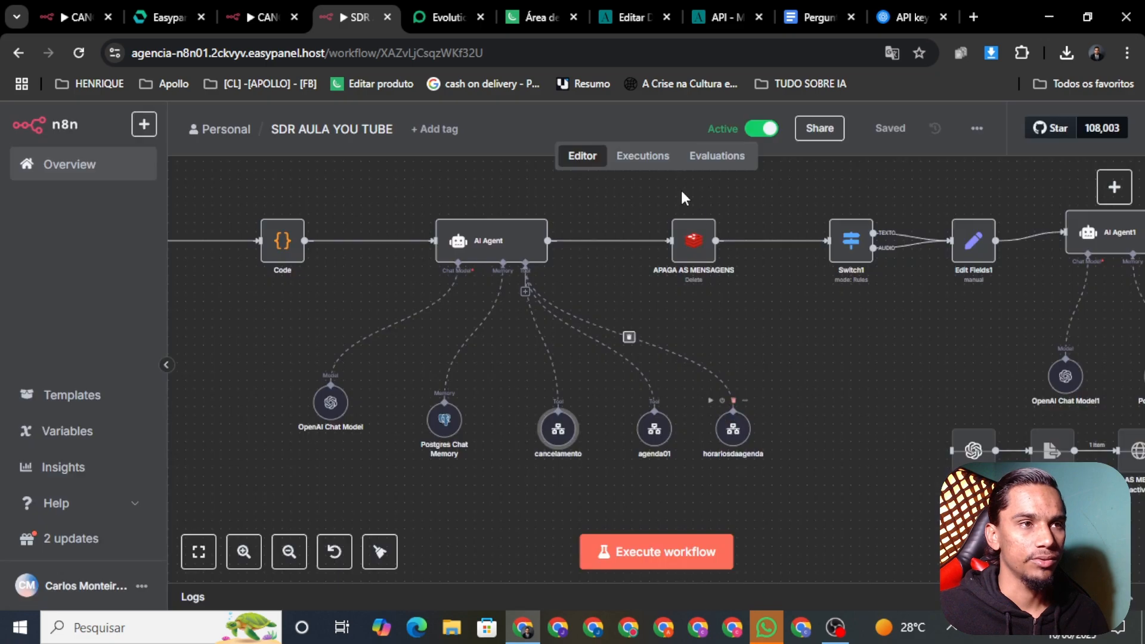
left_click(635, 156)
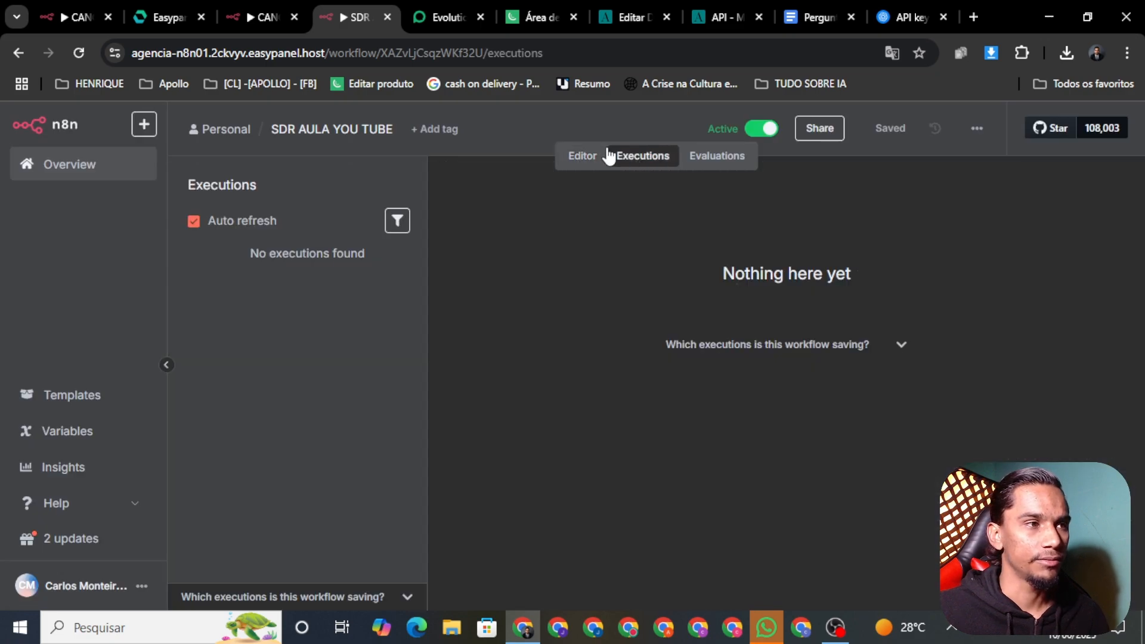
Send the test greeting 'OI' in WhatsApp and open the new n8n execution
left_click(769, 630)
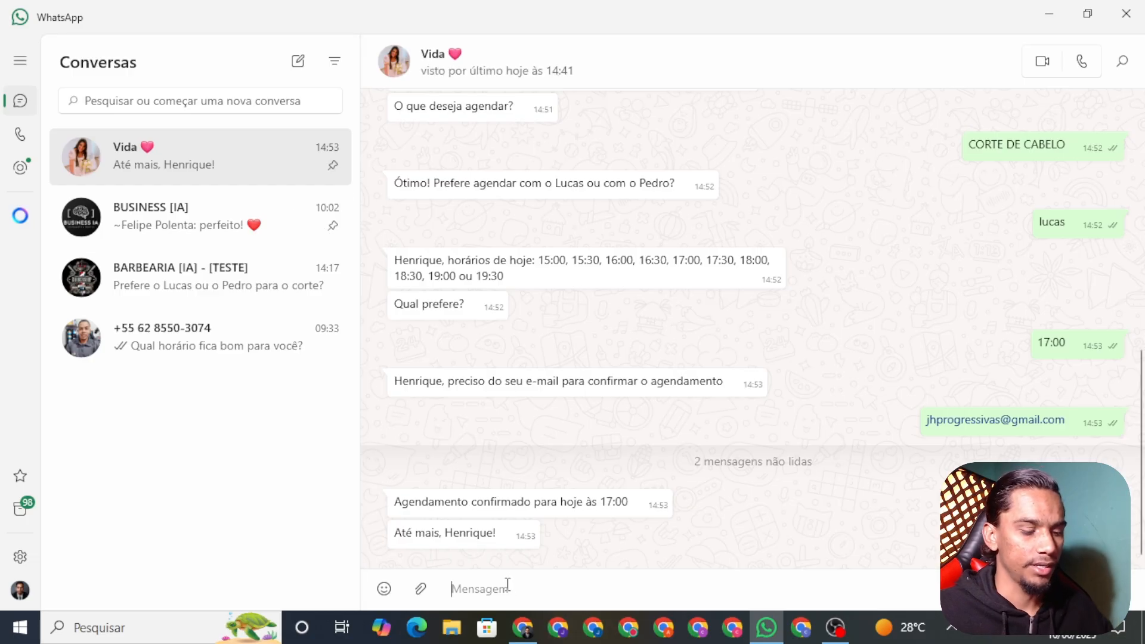
type("Ol")
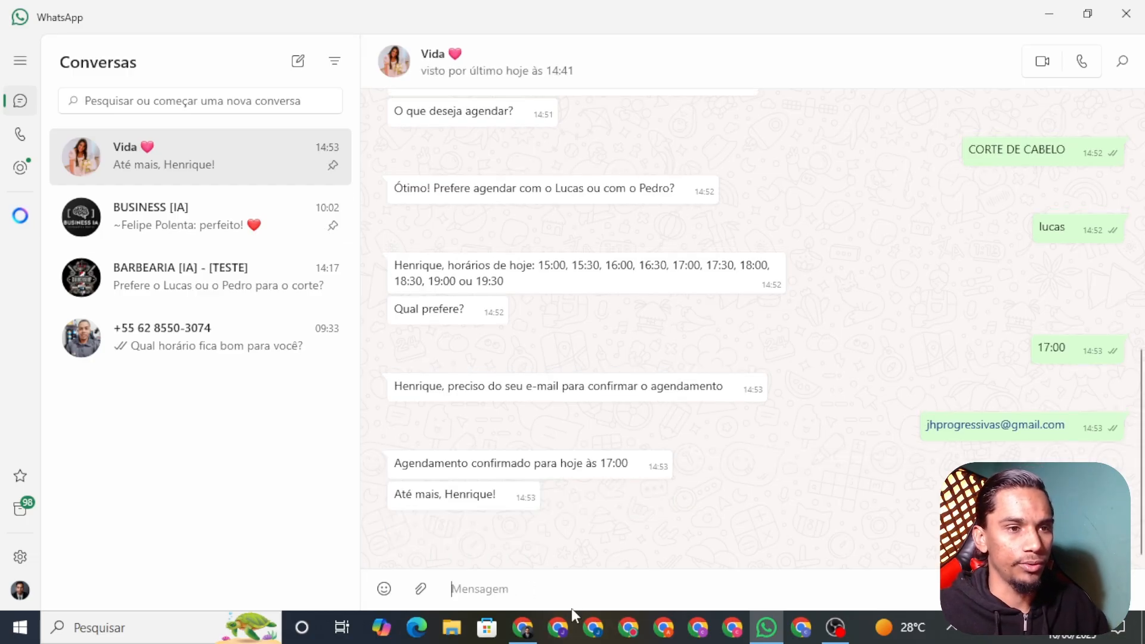
left_click(522, 627)
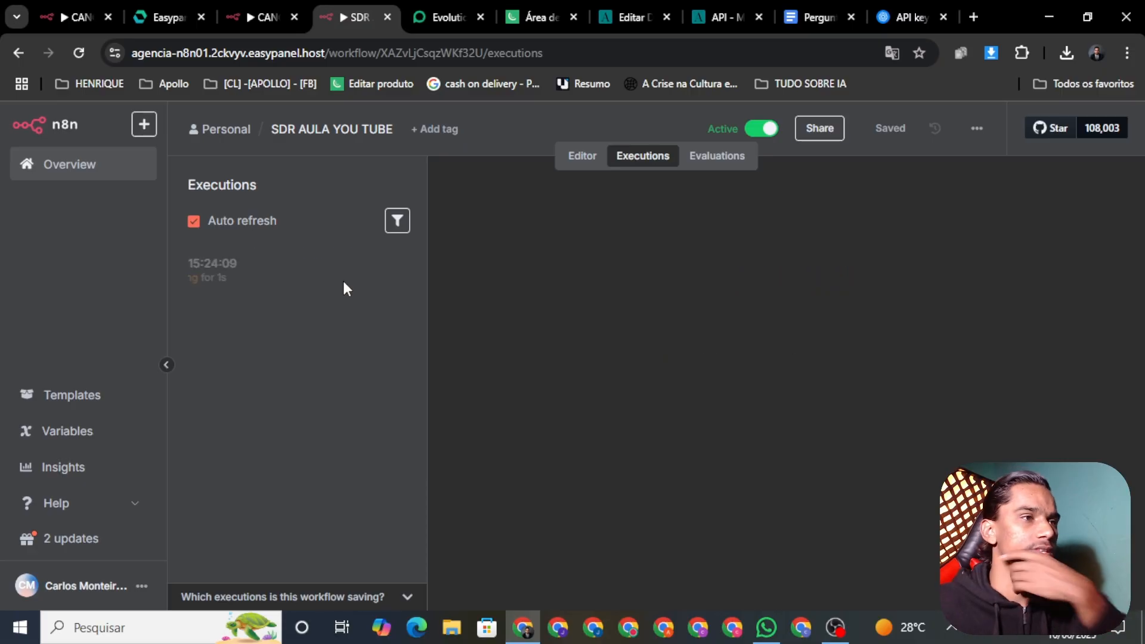
left_click(292, 278)
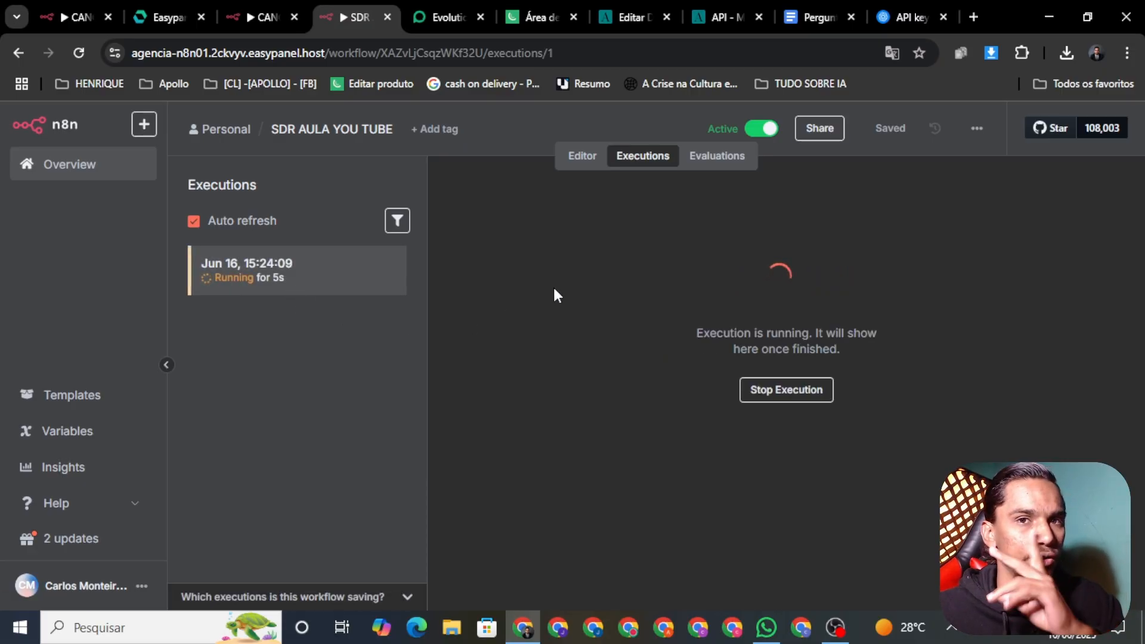
Alternate between WhatsApp and the running execution until the virtual assistant's reply arrives
left_click(766, 627)
left_click(766, 637)
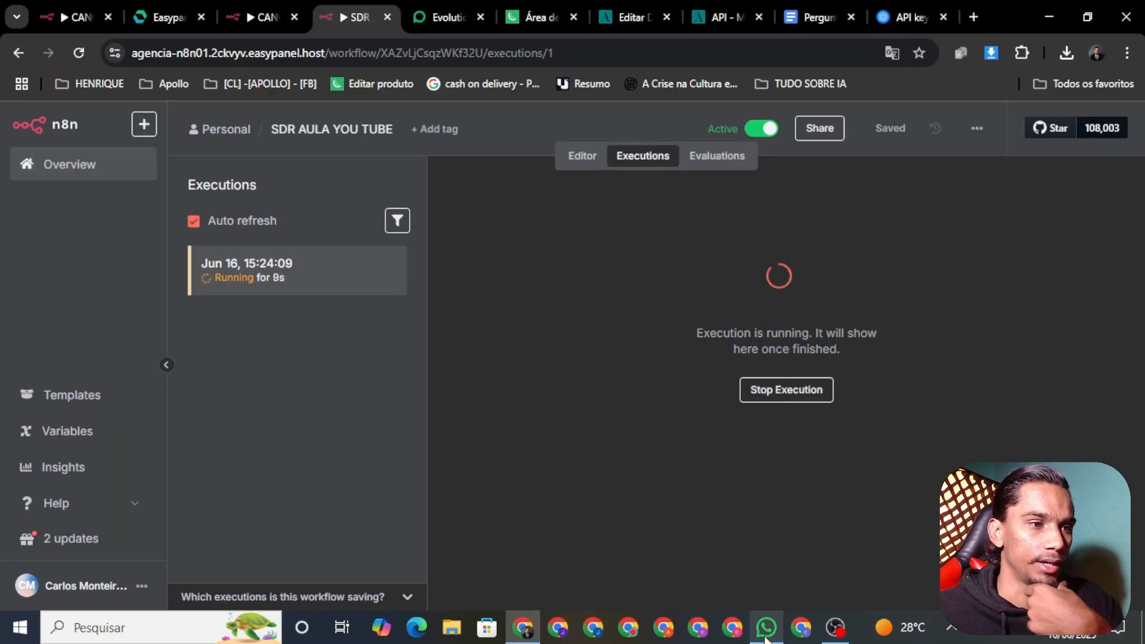
left_click(766, 636)
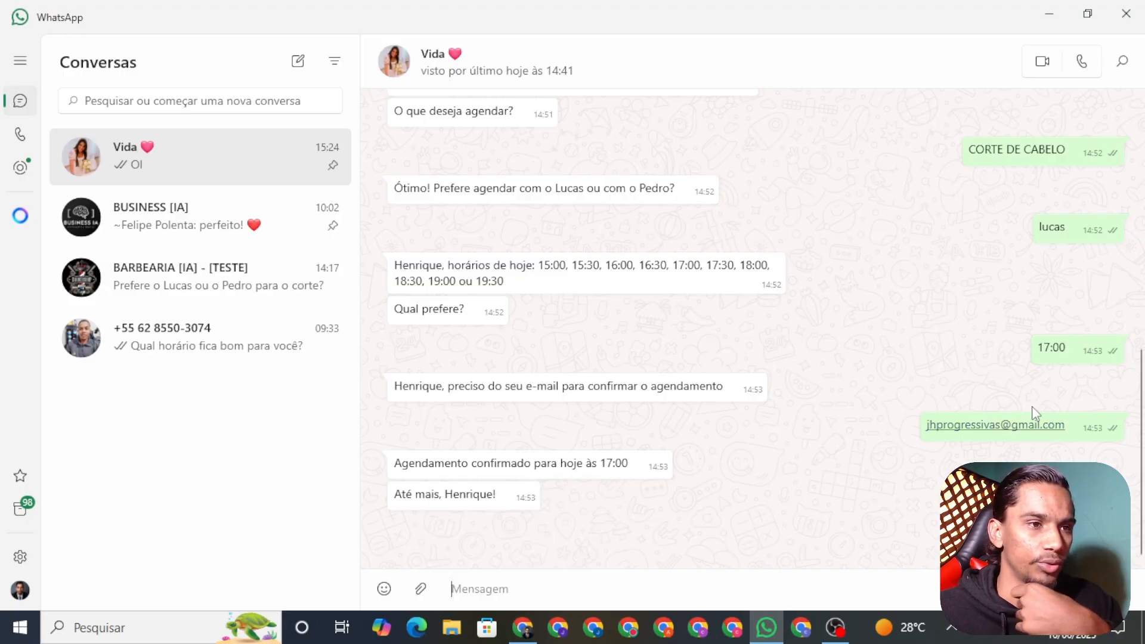
mouse_move(523, 629)
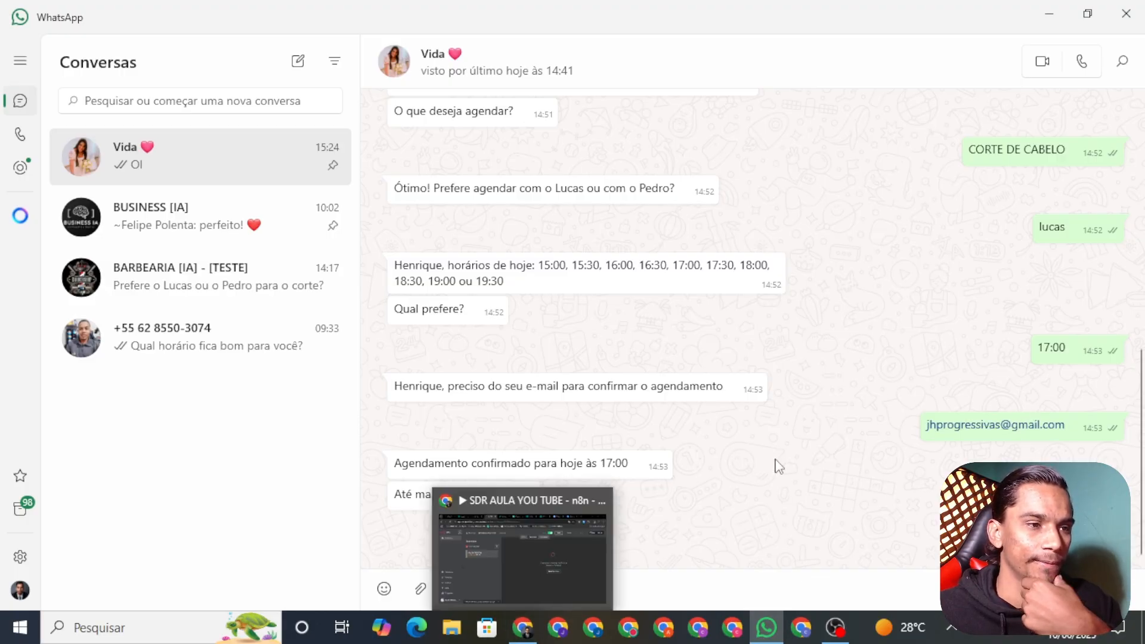
left_click(530, 631)
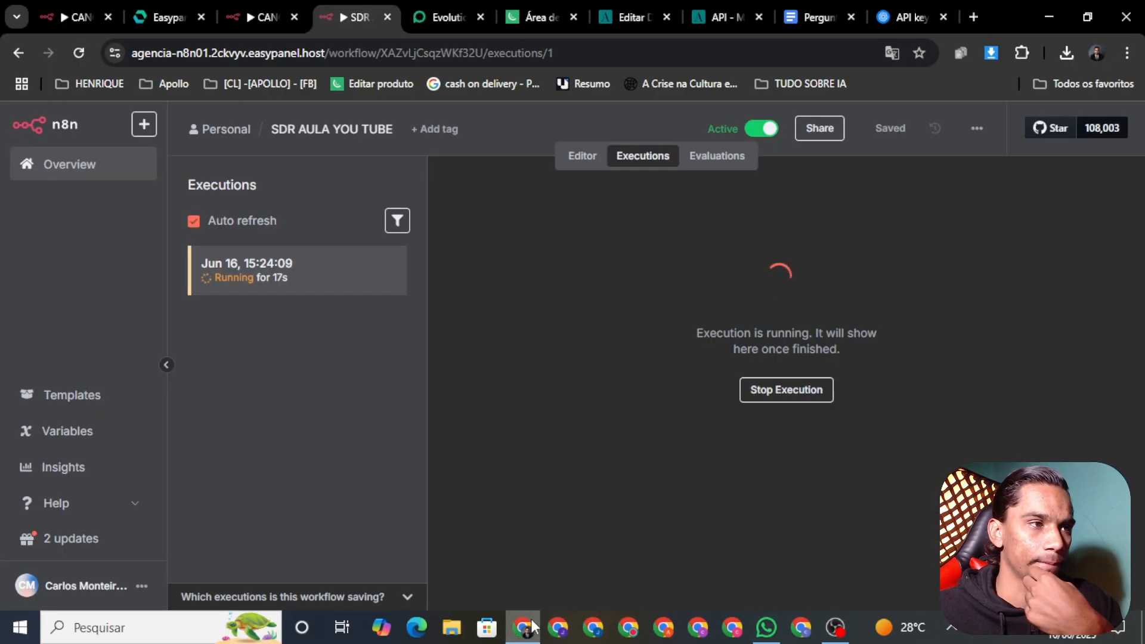
left_click(766, 627)
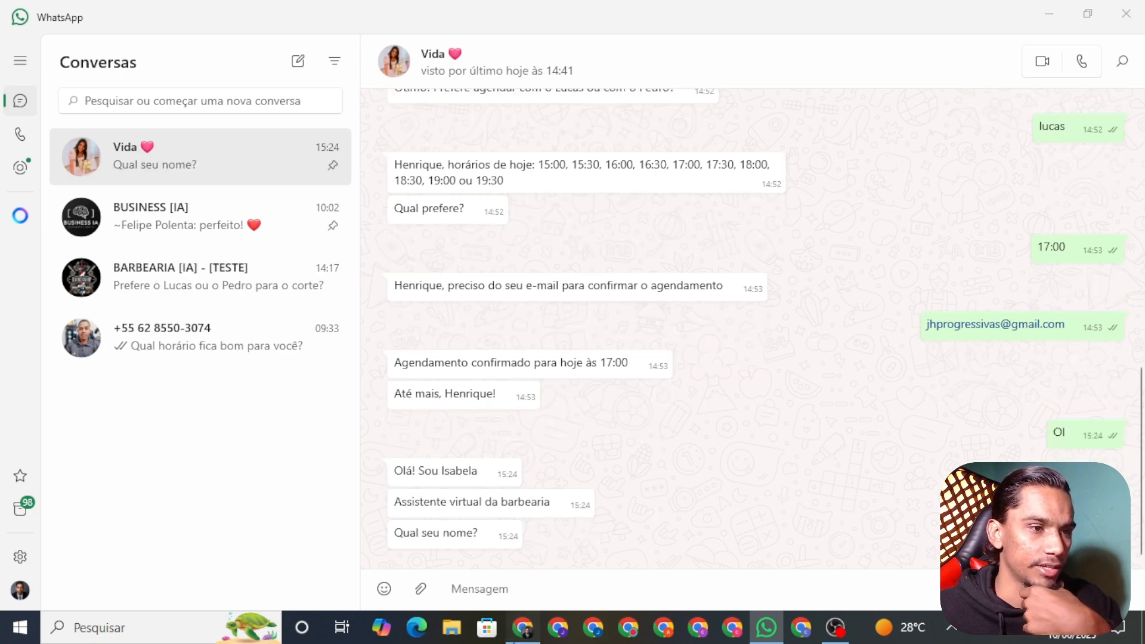
key("alt+Tab")
Pan the canvas back to the INF node and open its settings
left_click(581, 157)
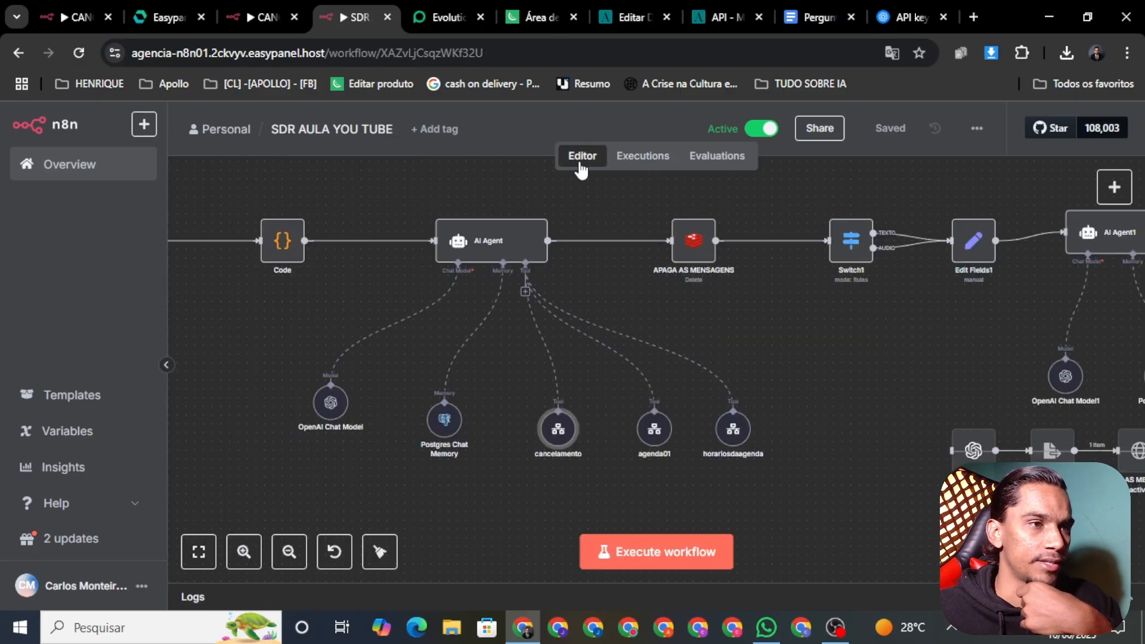
scroll(378, 346, "down", 2)
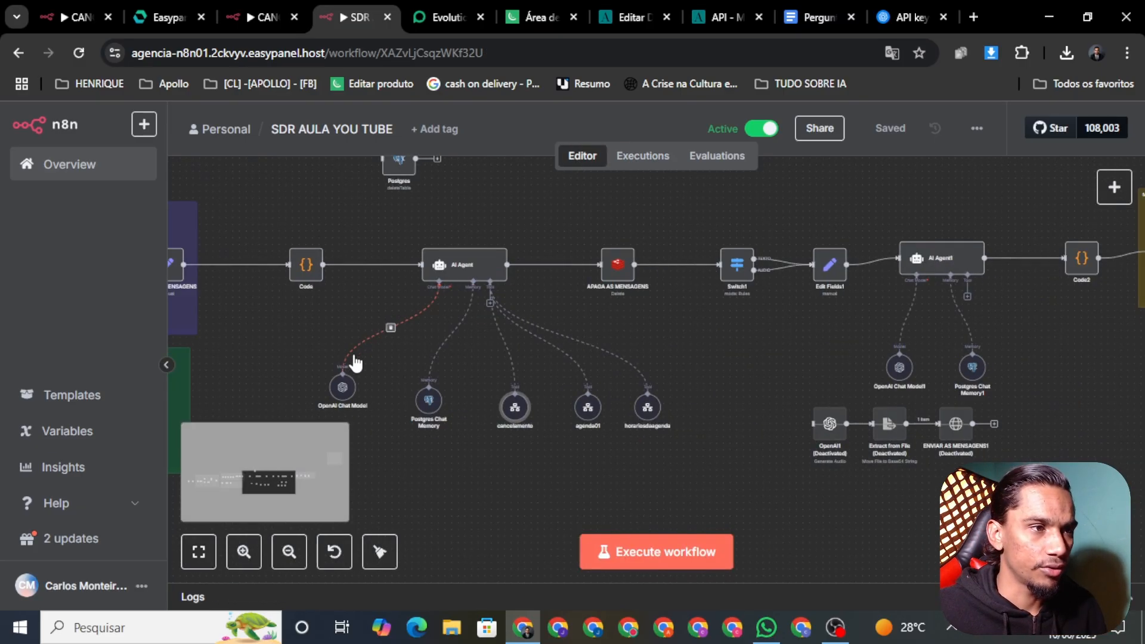
scroll(356, 362, "down", 5)
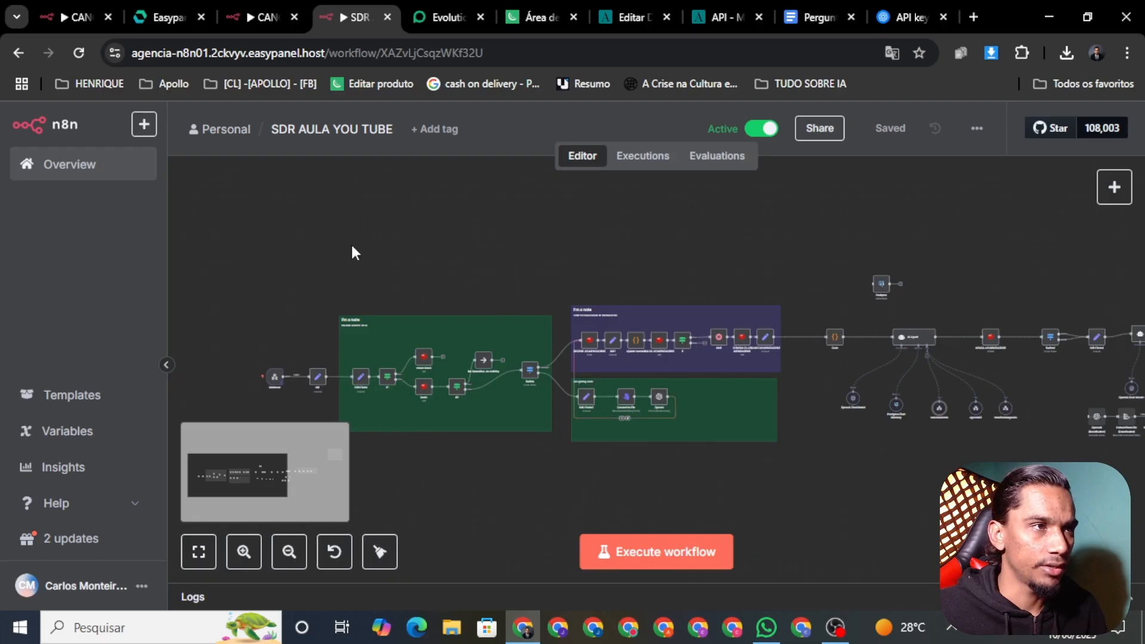
left_click_drag(352, 251, 583, 228)
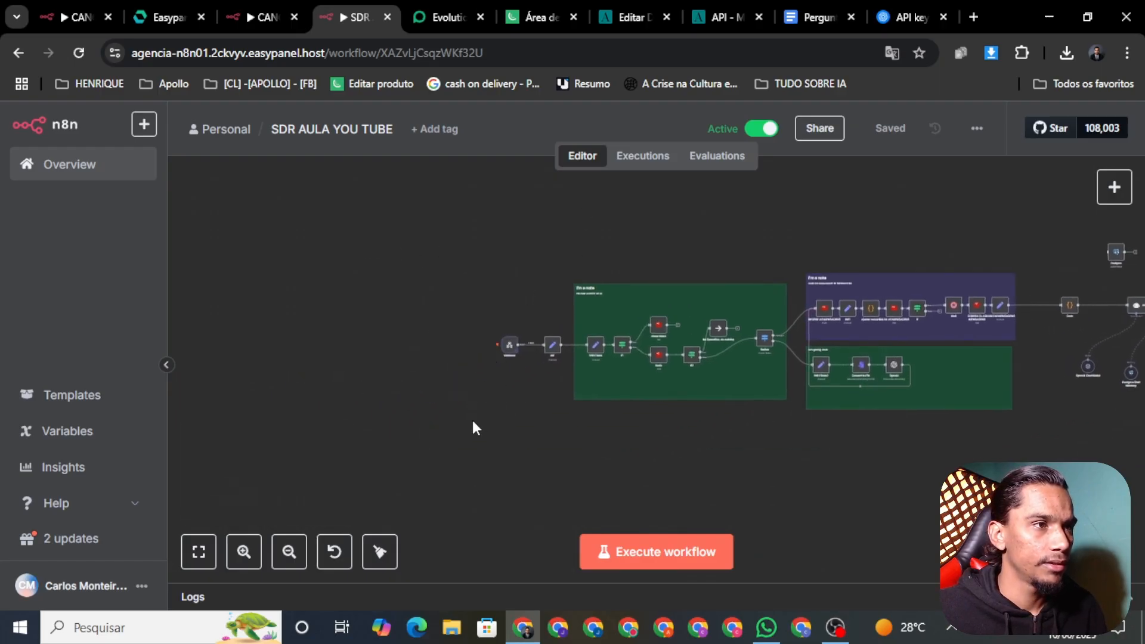
scroll(491, 352, "up", 3)
scroll(513, 366, "up", 4)
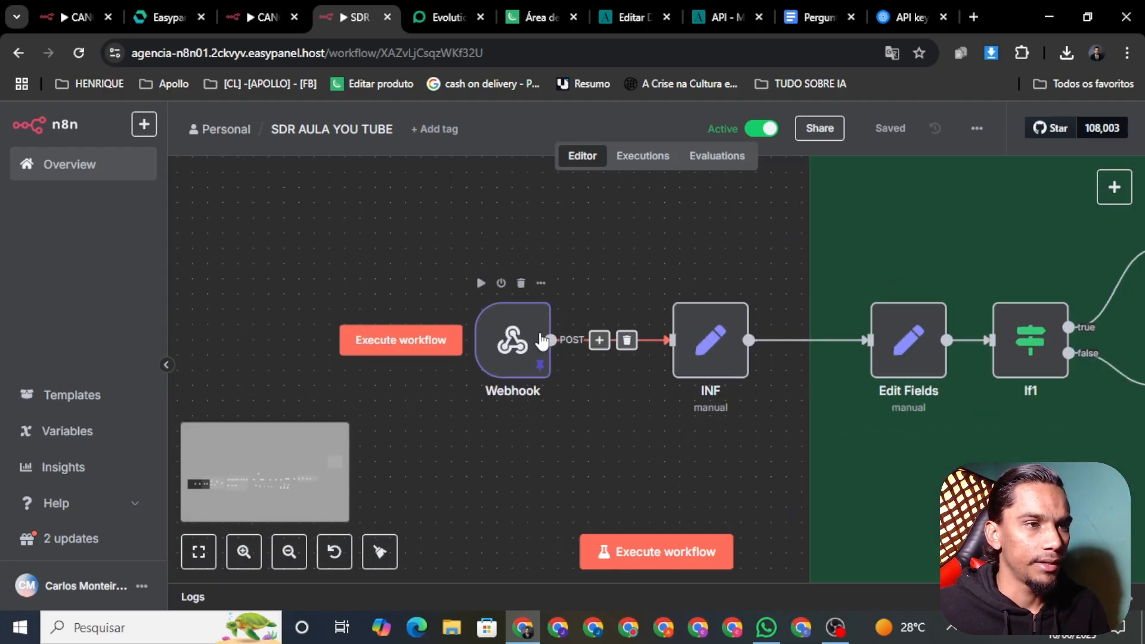
right_click(669, 350)
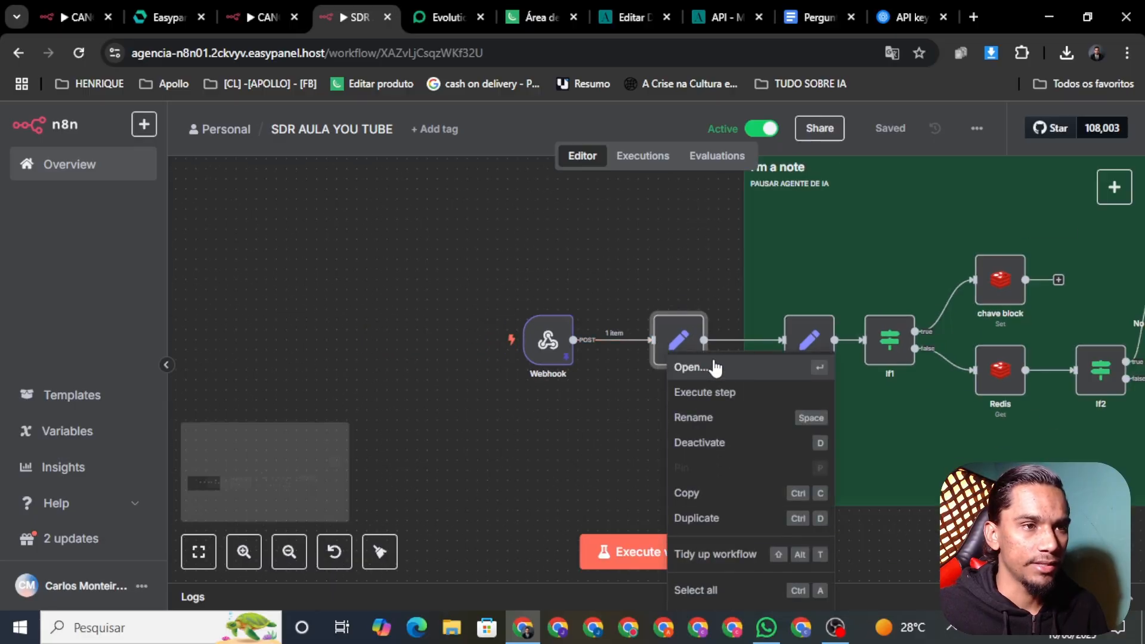
left_click(714, 368)
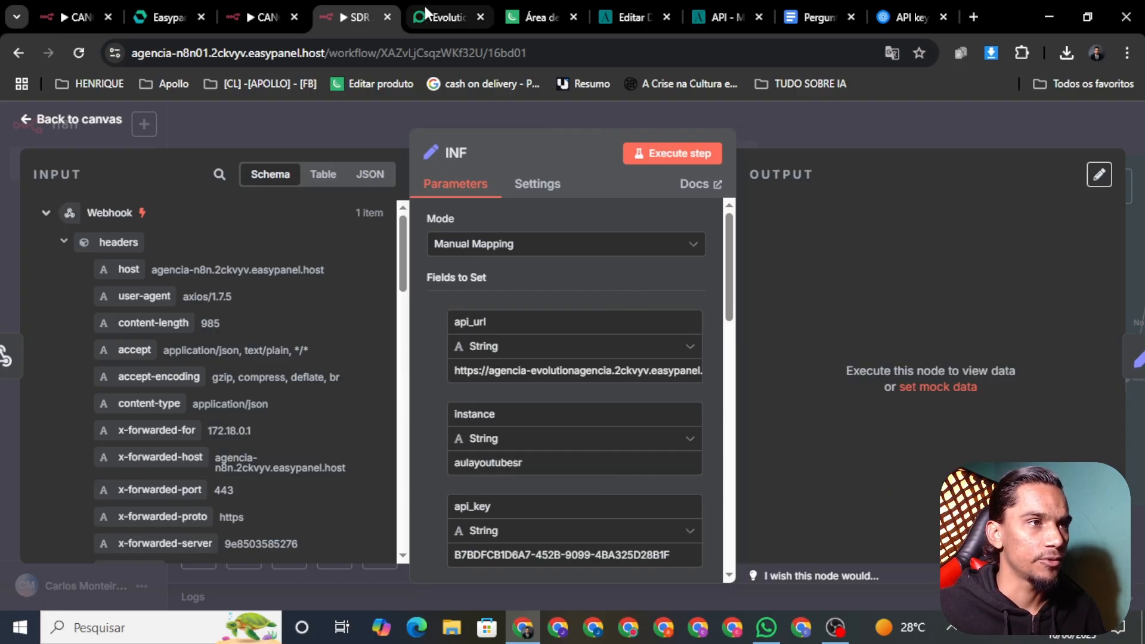
Check that the INF node's instance value matches the Evolution instance aulayoutubesr
left_click(425, 24)
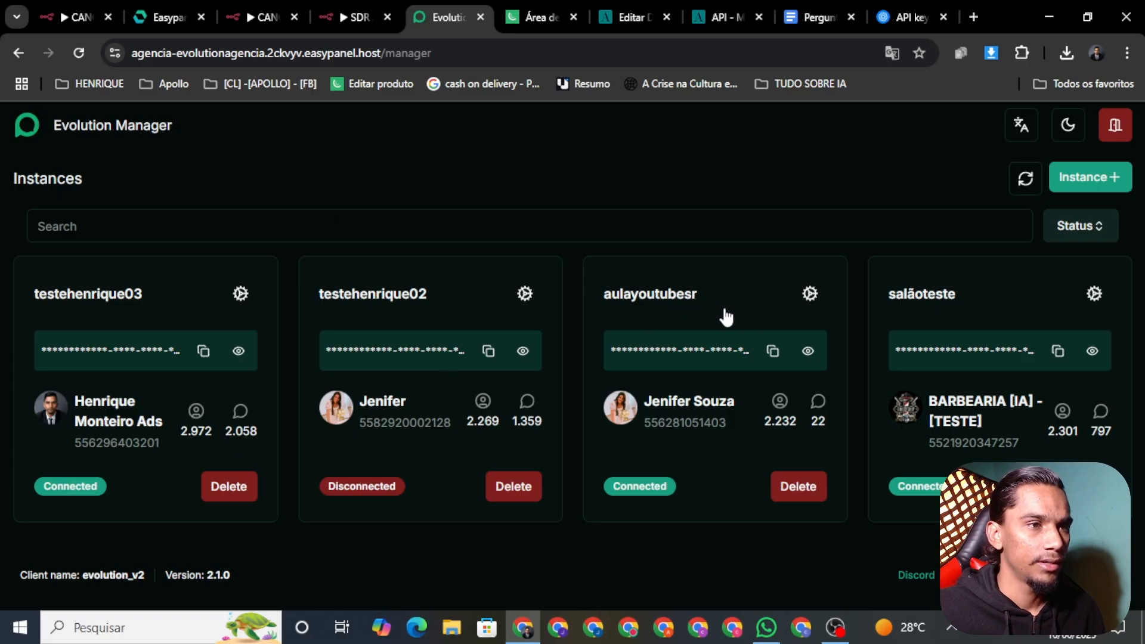
left_click(810, 294)
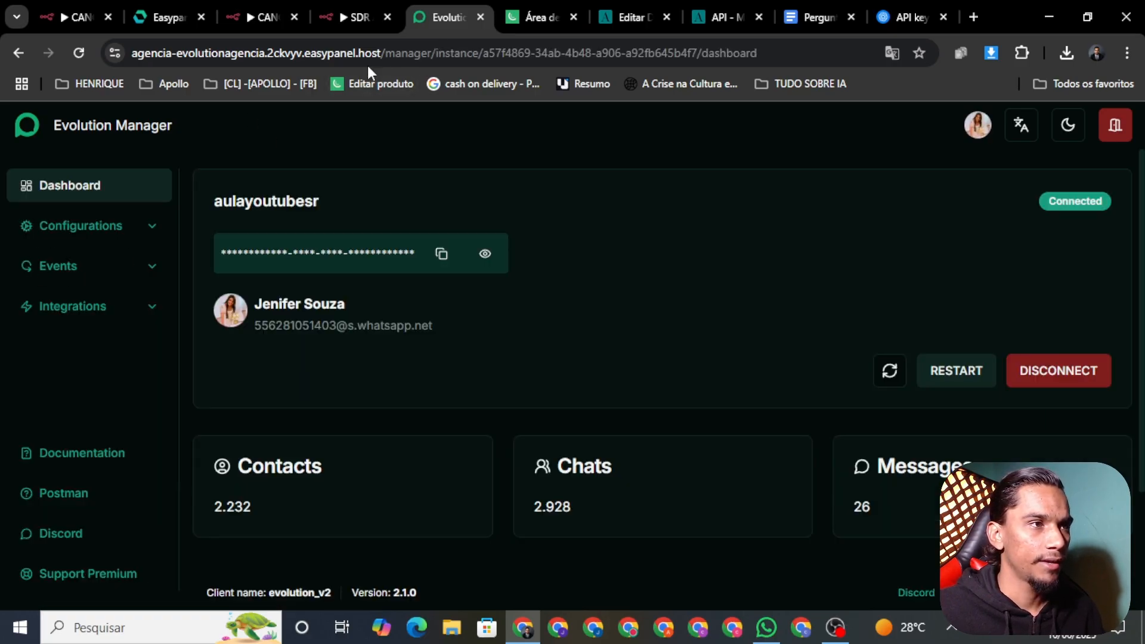
left_click(338, 18)
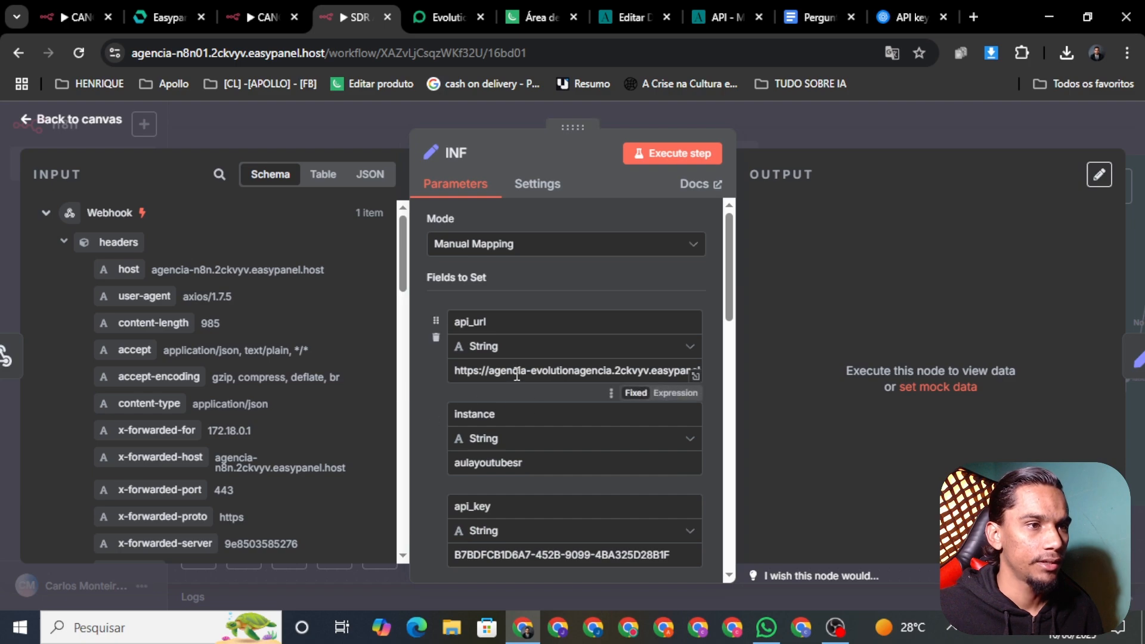
left_click(438, 17)
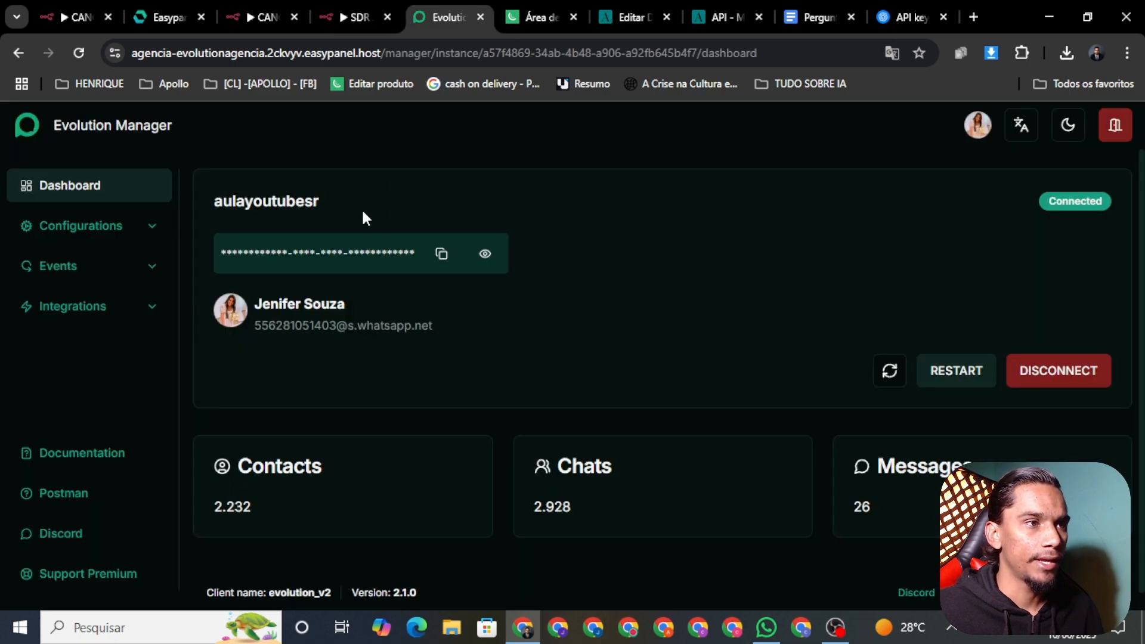
double_click(289, 203)
left_click(346, 12)
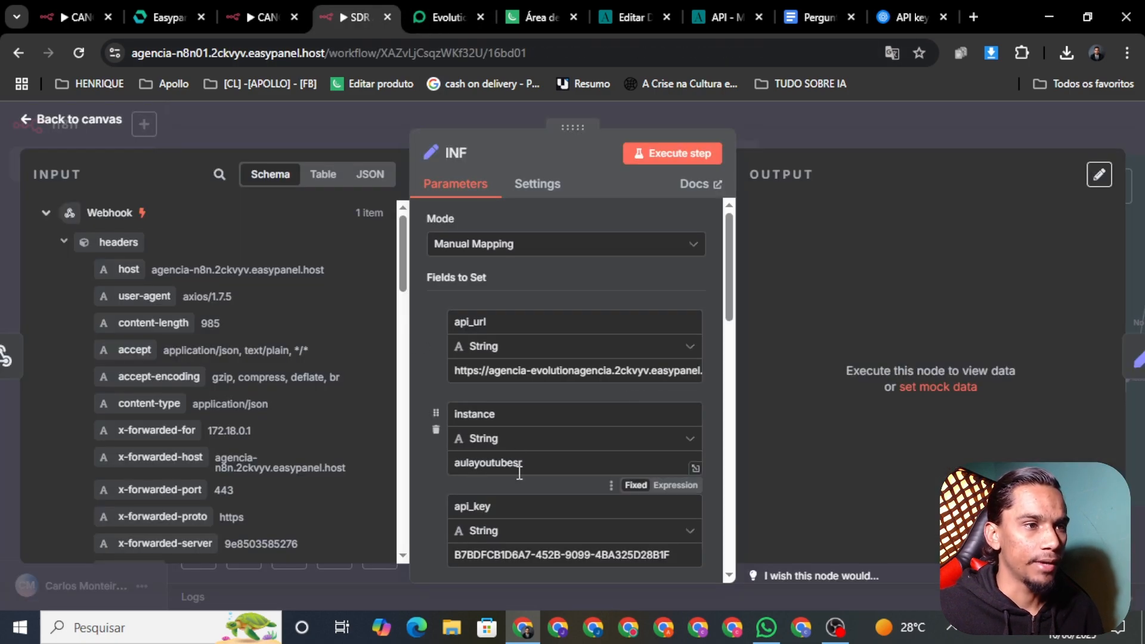
double_click(538, 463)
Copy the instance's API key from Evolution Manager into the INF node's api_key field
left_click(452, 16)
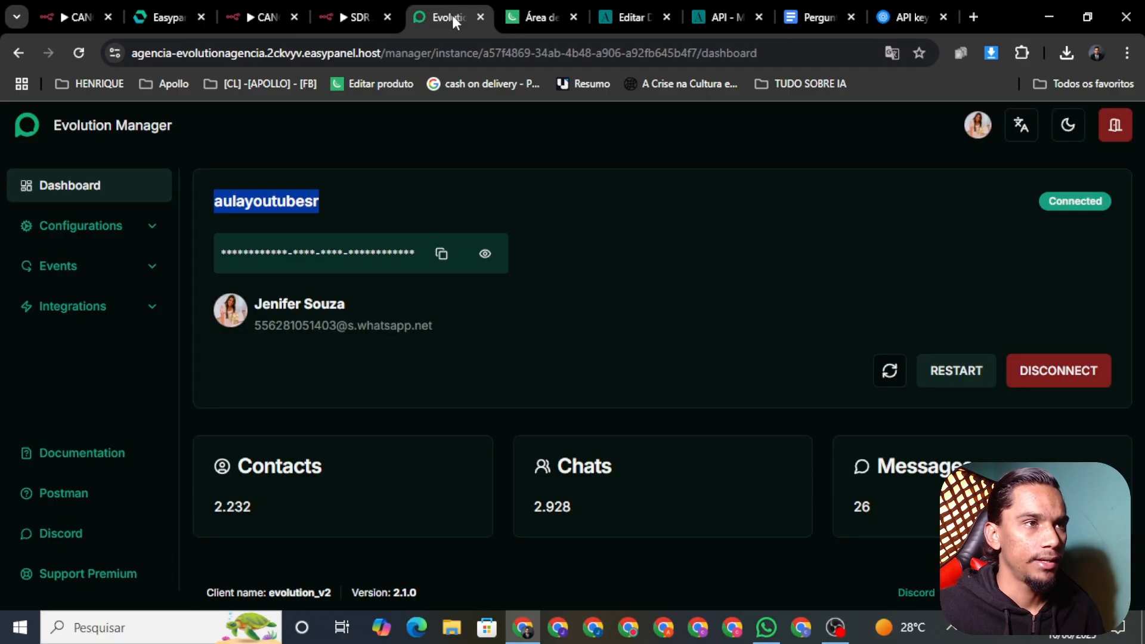
left_click(440, 257)
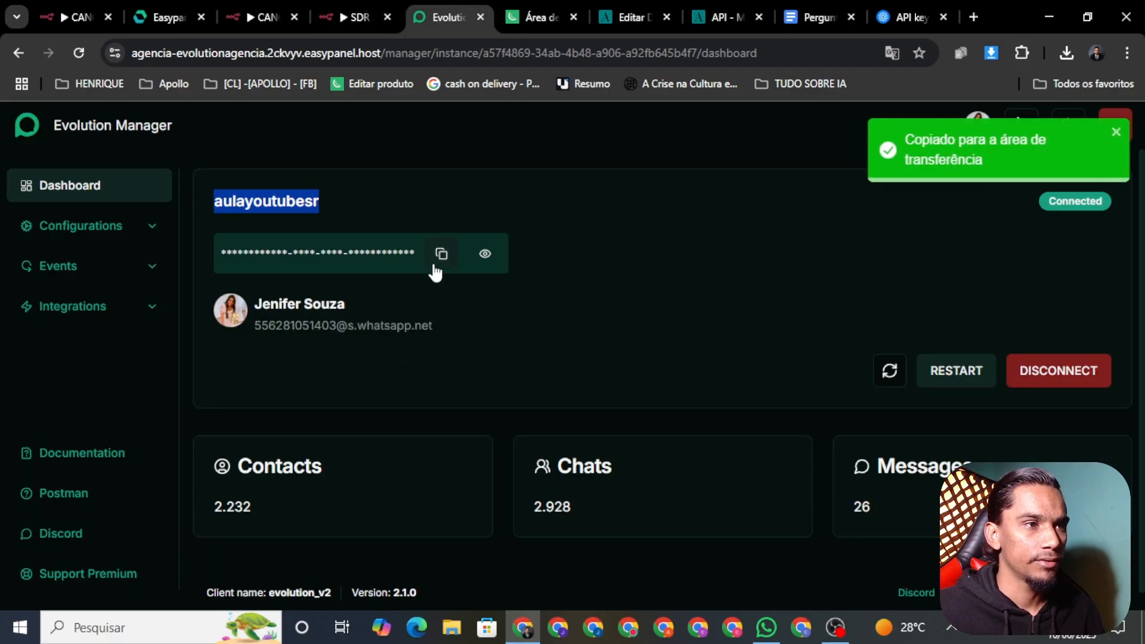
left_click(343, 18)
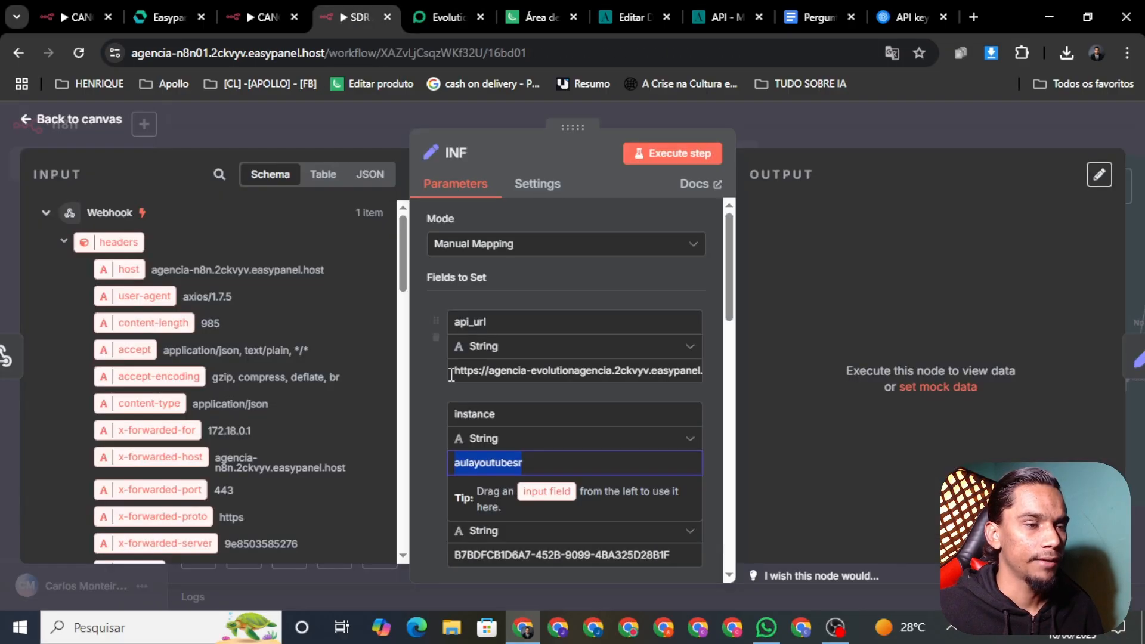
left_click(538, 553)
key("ctrl+a")
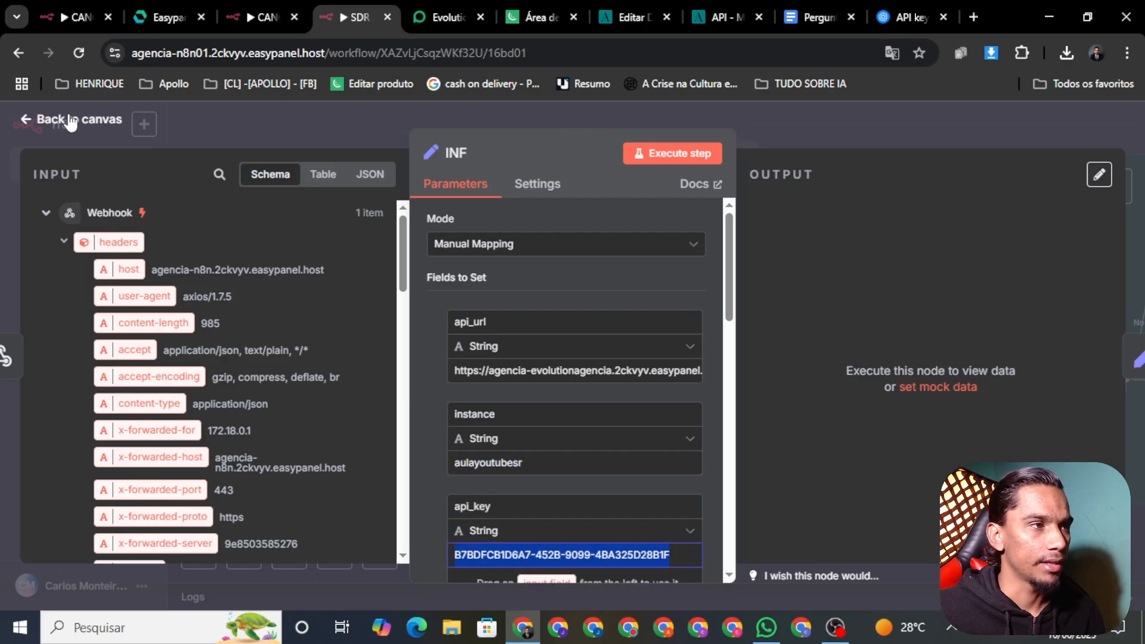
left_click(71, 121)
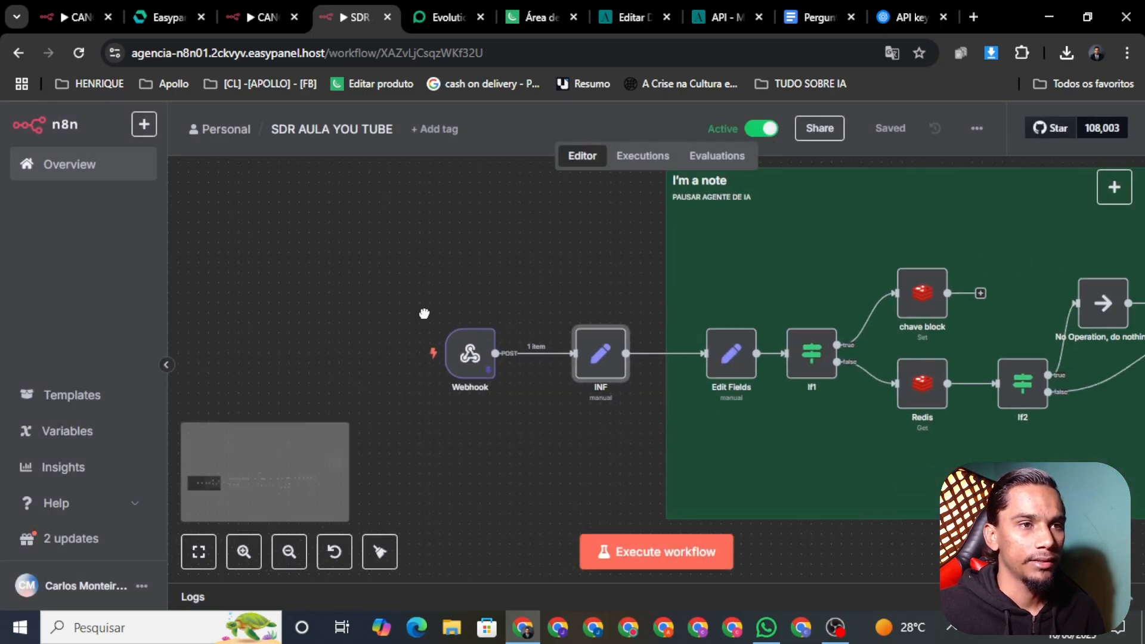
Check the WhatsApp test chat, then deactivate SDR AULA YOU TUBE from the AI Agent node's menu
scroll(424, 314, "down", 6)
scroll(655, 369, "right", 5)
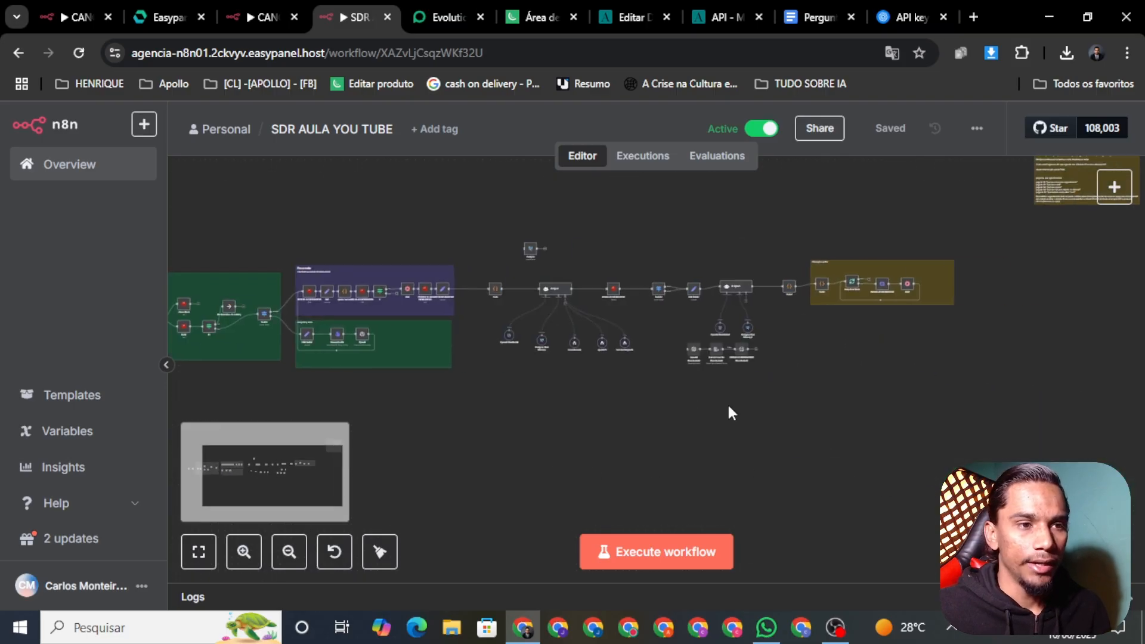
left_click(766, 627)
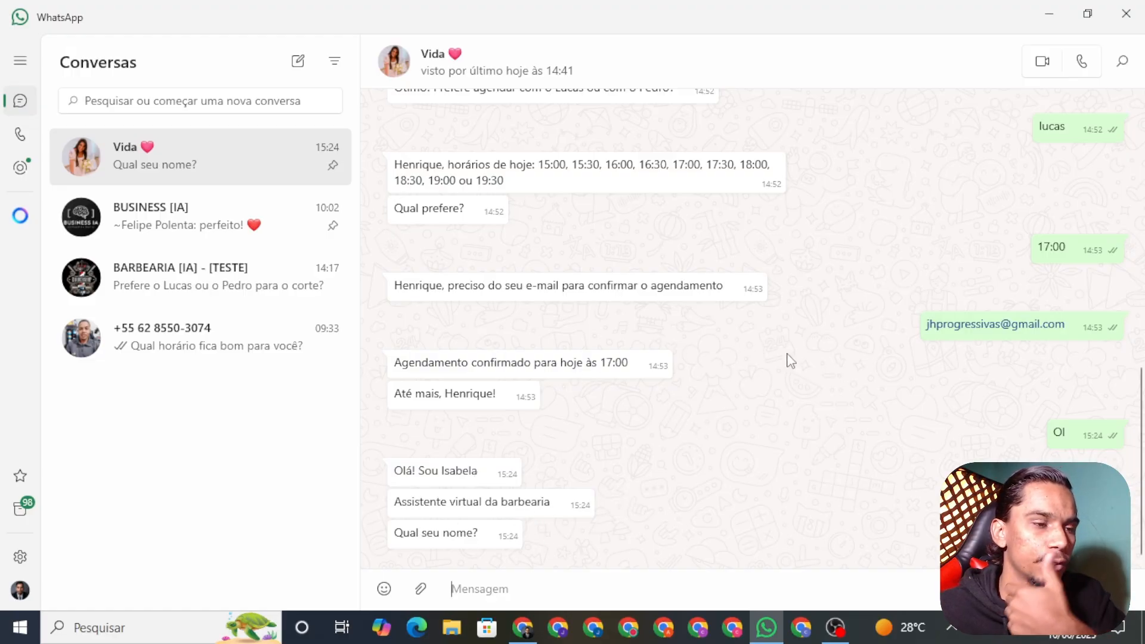
left_click(523, 627)
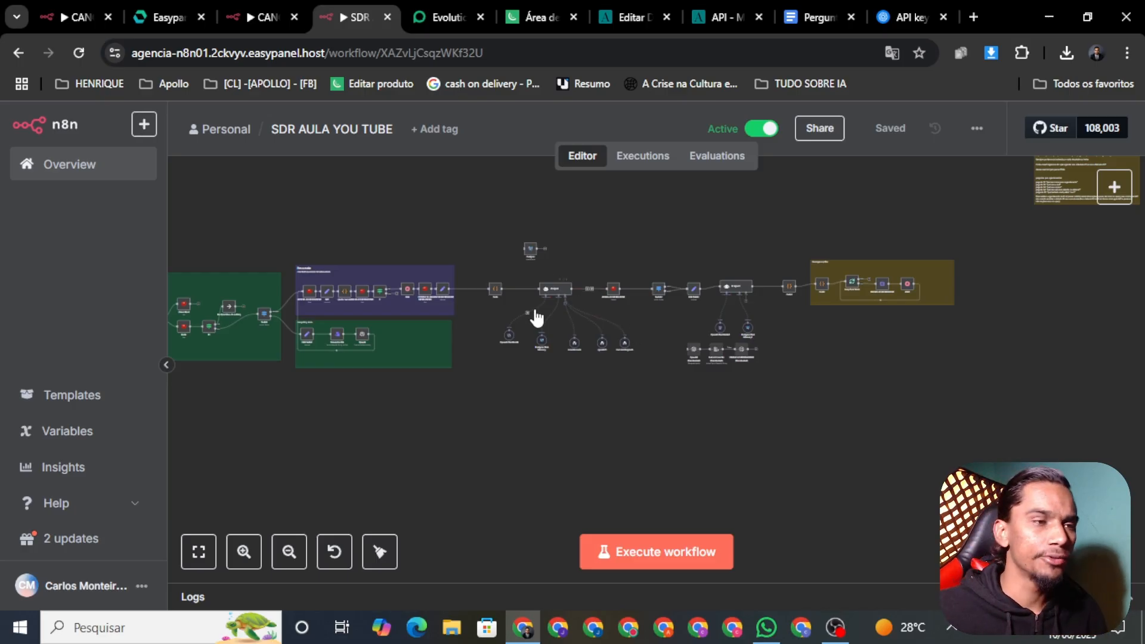
scroll(560, 262, "up", 5)
left_click_drag(571, 327, 672, 227)
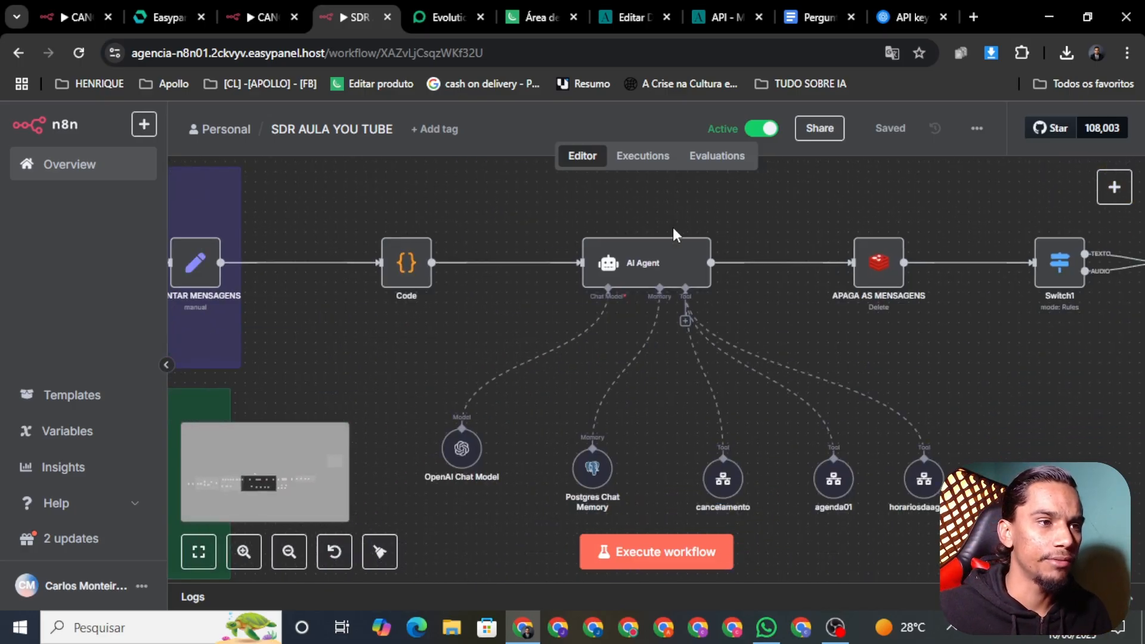
right_click(647, 272)
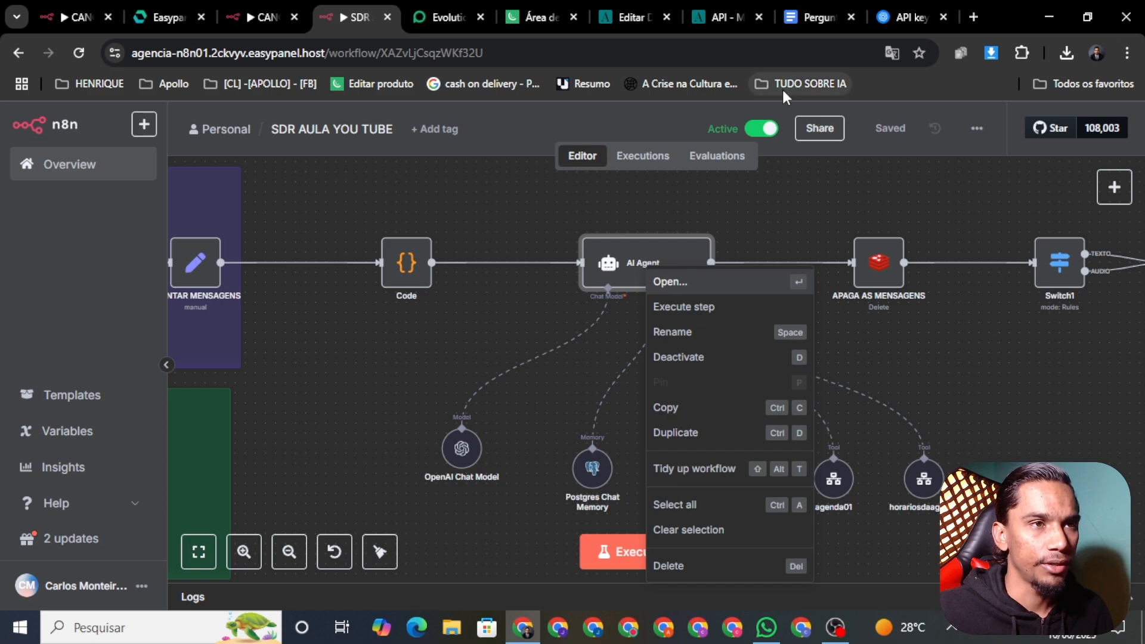
left_click(761, 128)
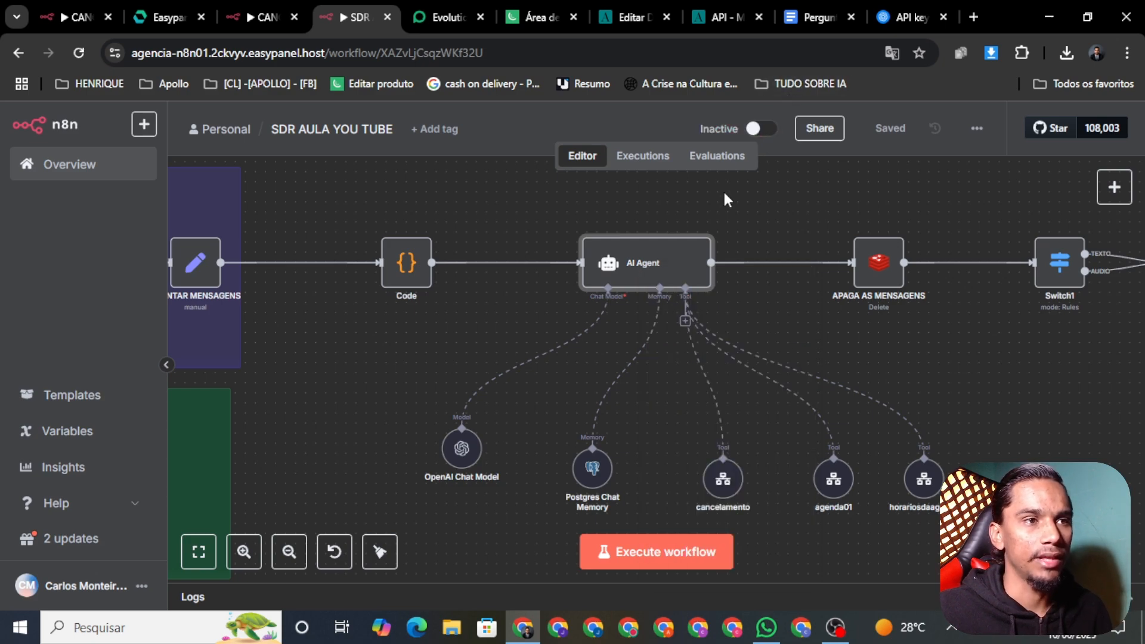
right_click(623, 274)
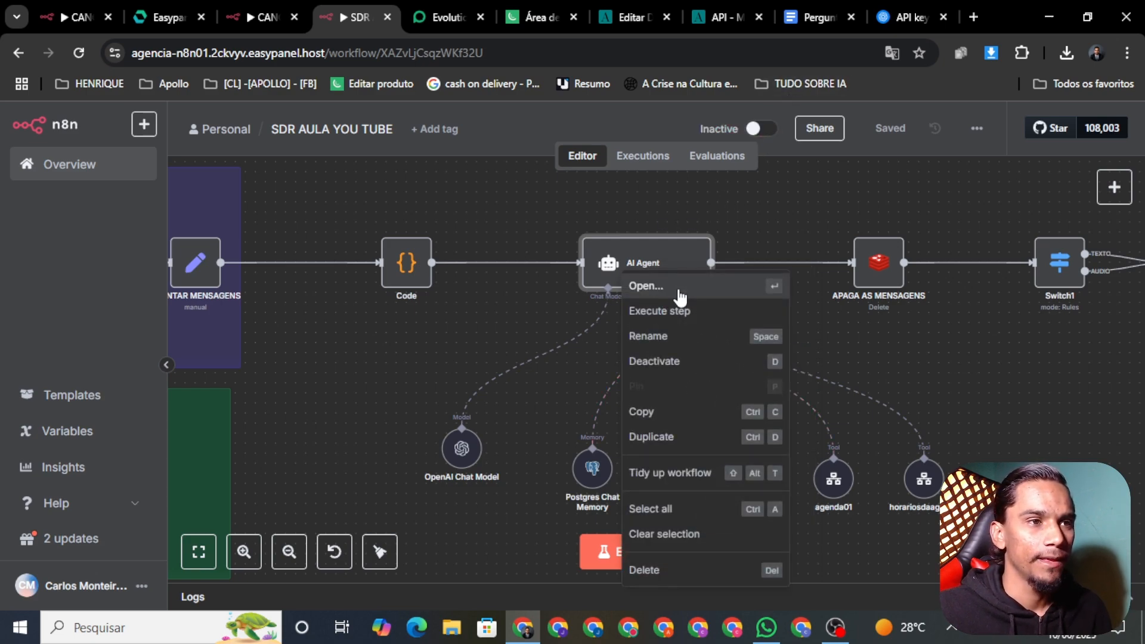
Open the AI Agent node and expand Options > System Message into the expression editor
left_click(678, 289)
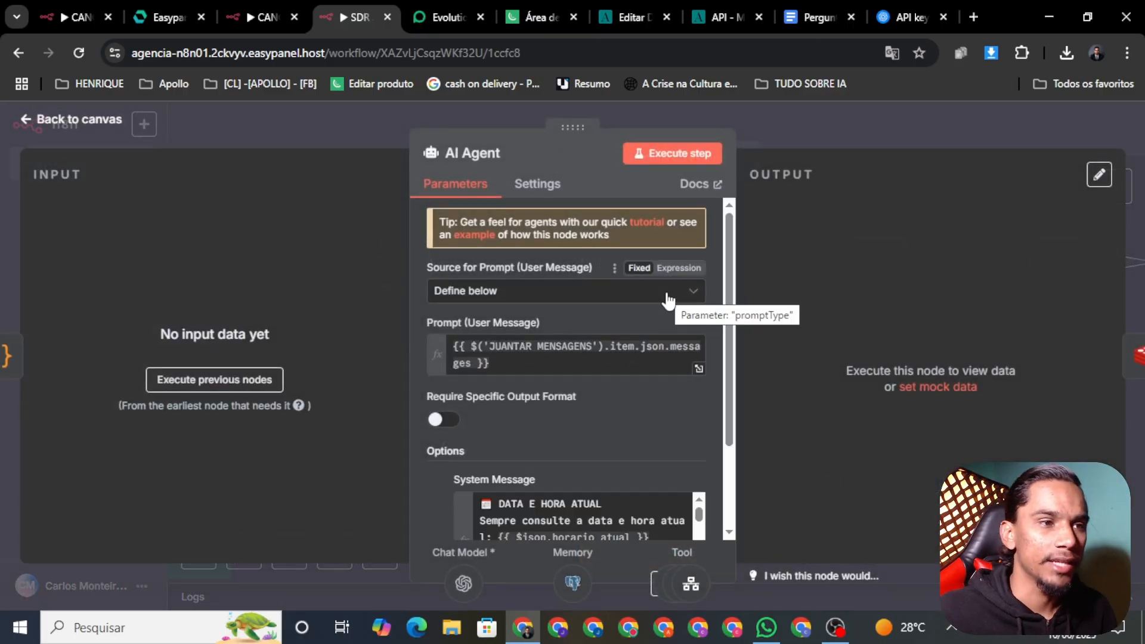
scroll(685, 405, "down", 3)
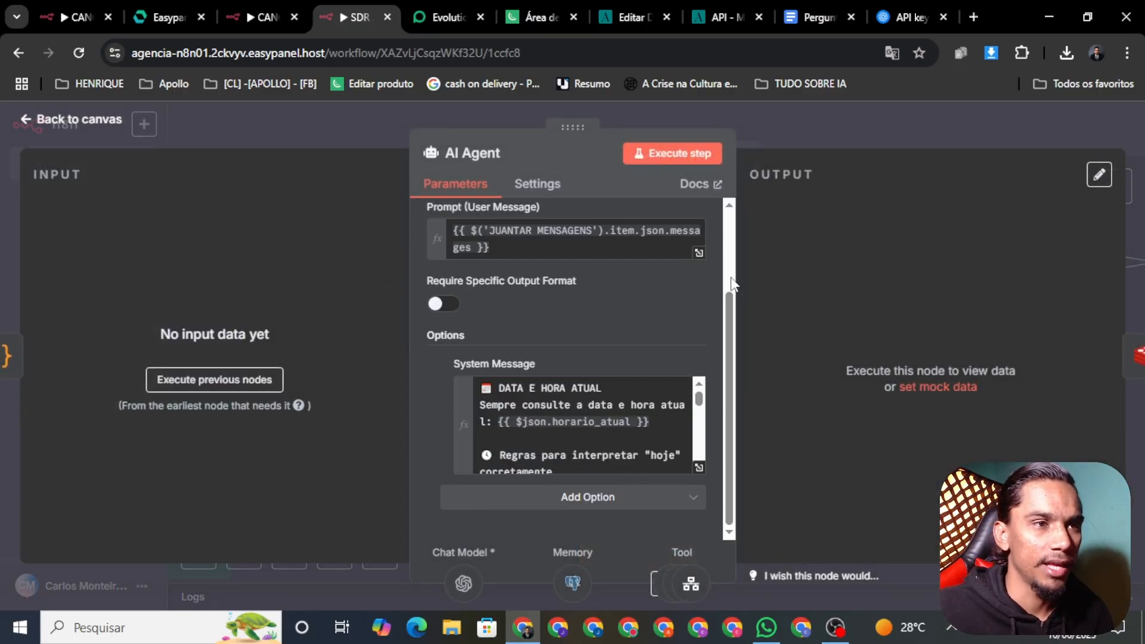
left_click(700, 469)
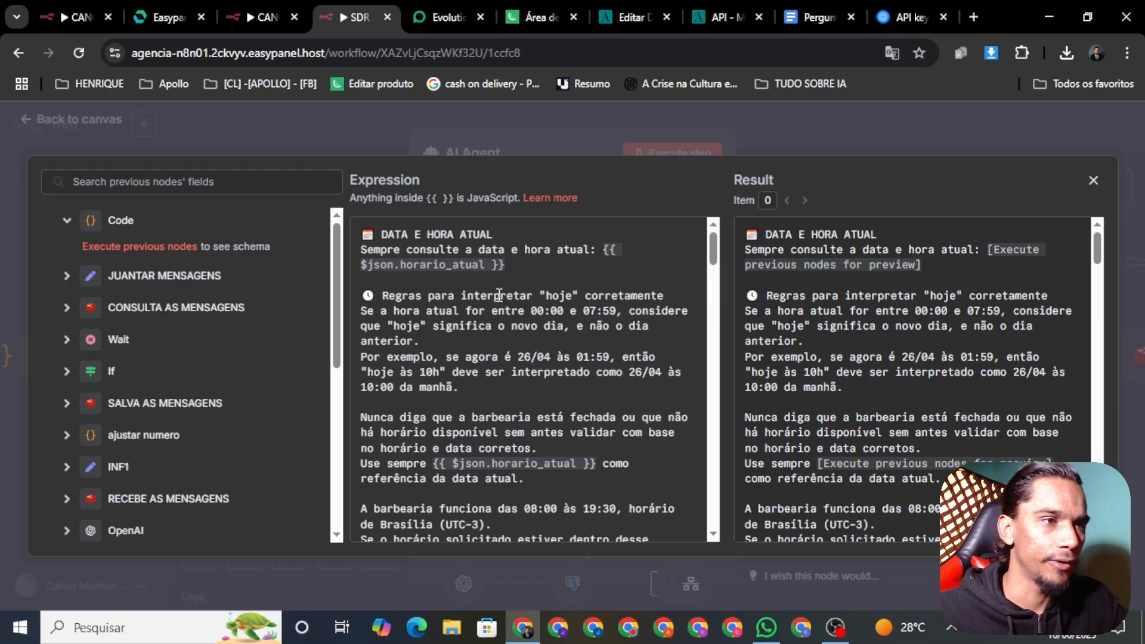
Add a line break after 'anterior.' and delete 'a barbearia ' from the 'Nunca diga que' rule
left_click(435, 341)
key("Return")
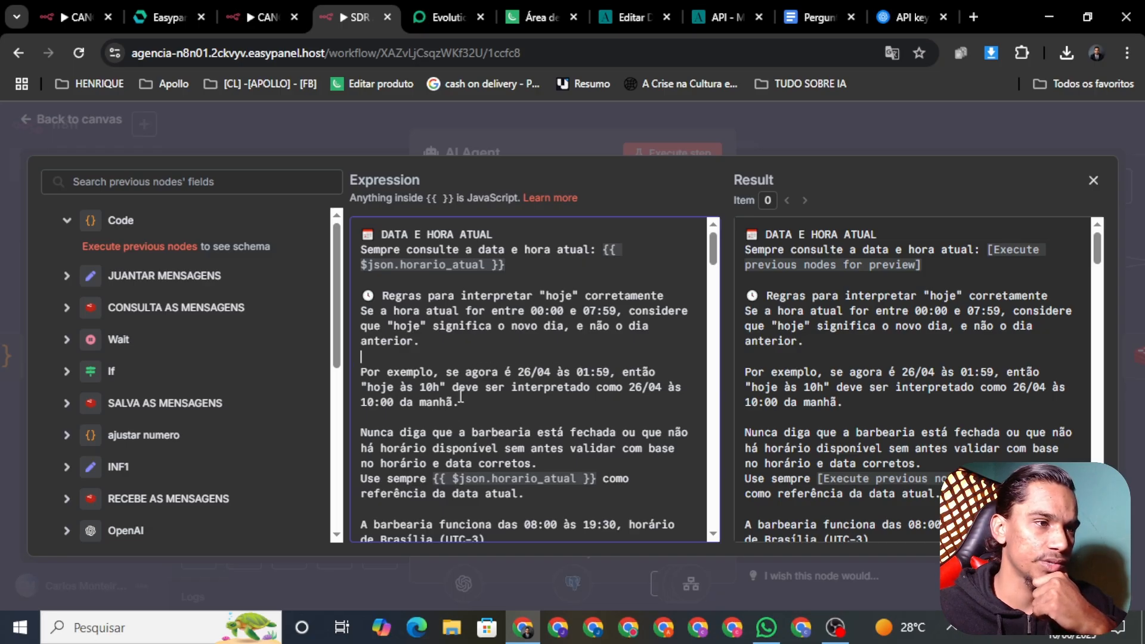
left_click_drag(714, 246, 714, 254)
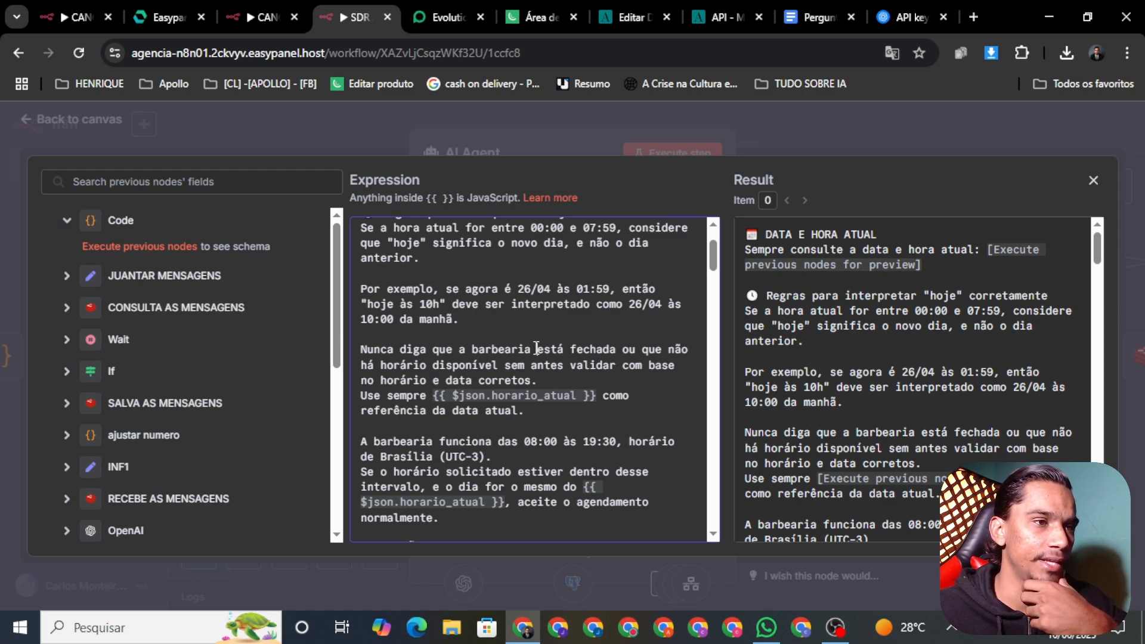
key("BackSpace")
key("BackSpace")
key("BackSpace")
key("BackSpace")
key("BackSpace")
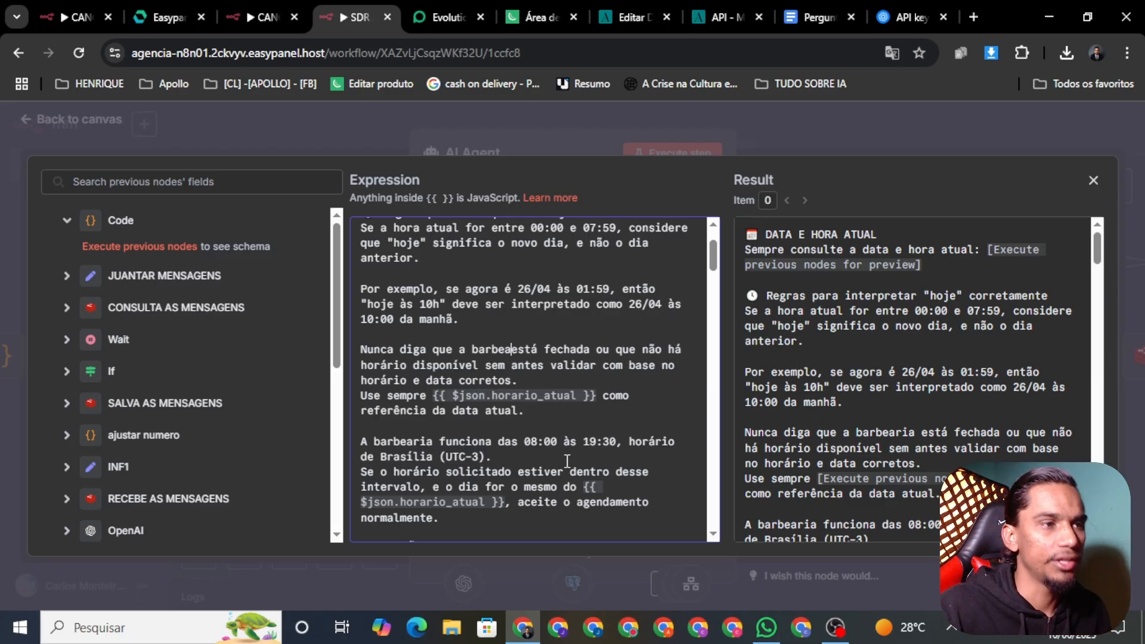
key("BackSpace")
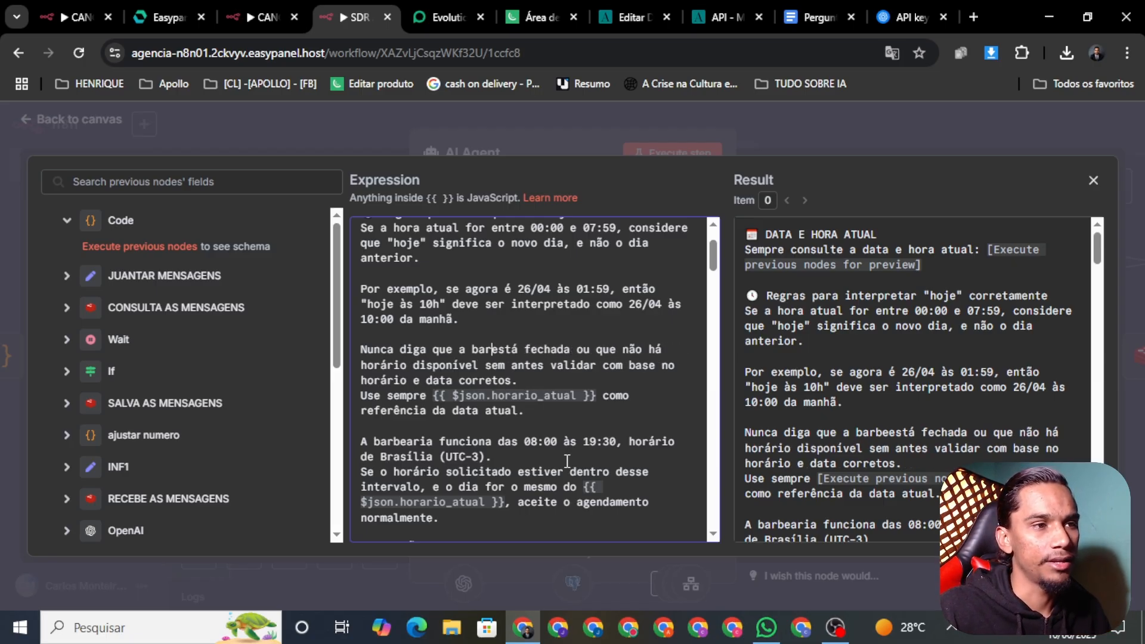
key("BackSpace")
key("BackSpace")
key("BackSpace")
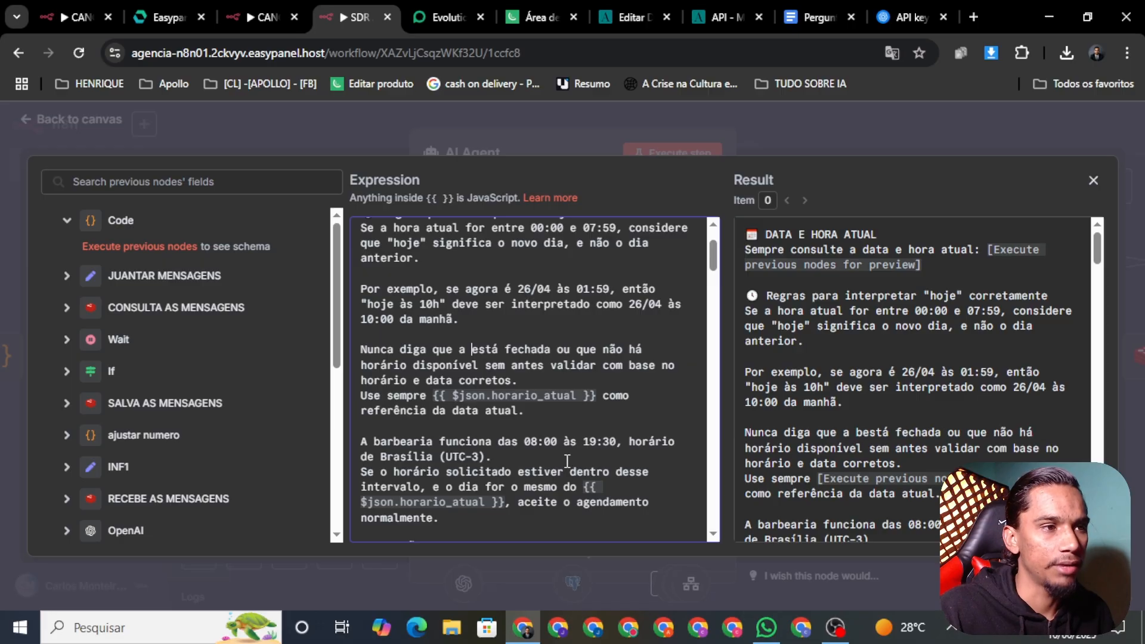
key("BackSpace")
key("BackSpace")
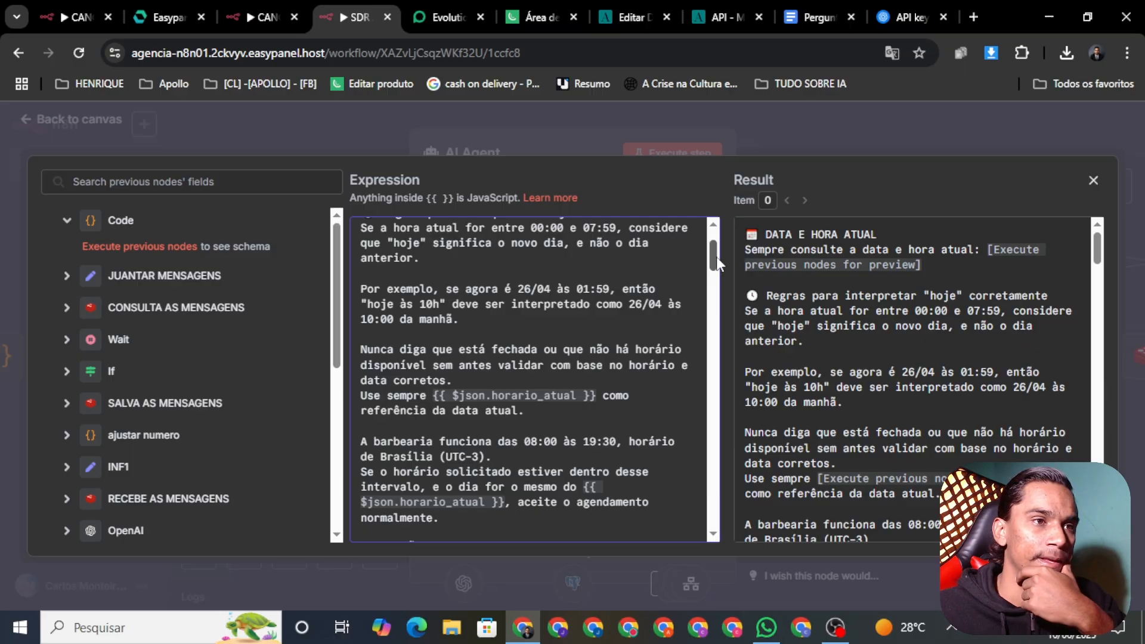
scroll(716, 257, "down", 1)
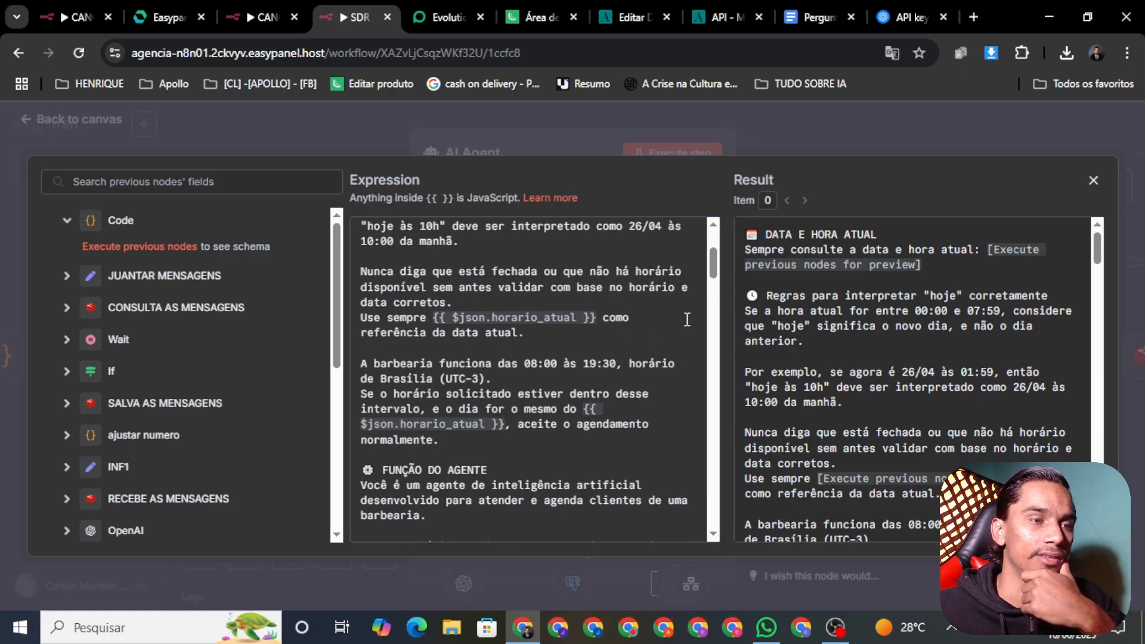
left_click(561, 332)
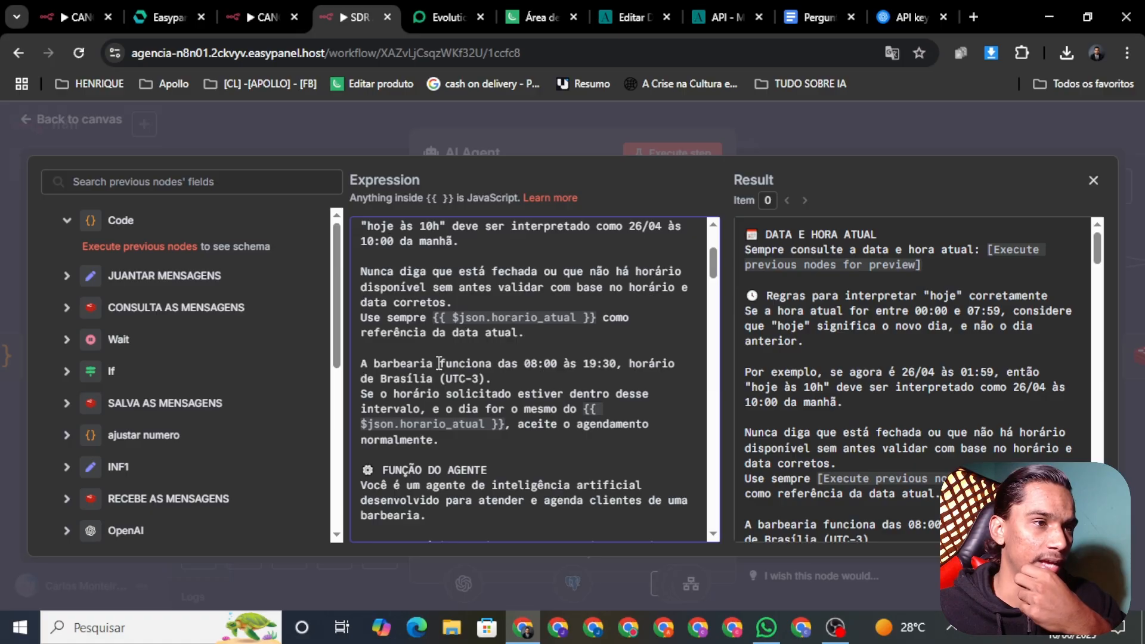
Delete 'A barbearia ' so the hours line begins 'funciona das 08:00 às 19:30'
left_click(439, 363)
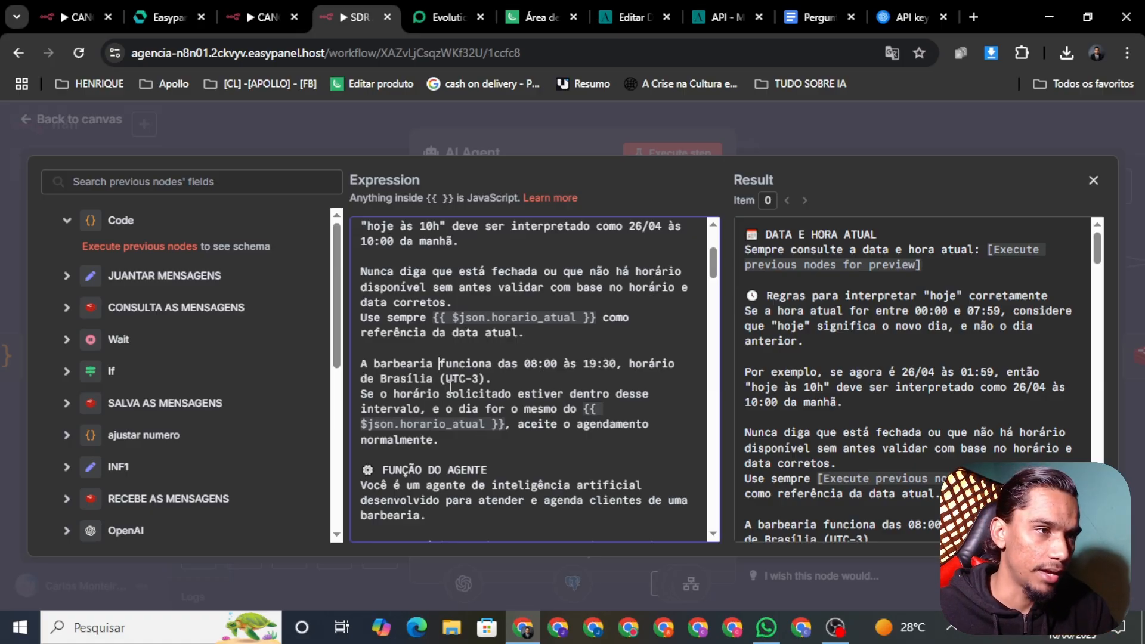
key("BackSpace")
key("BackSpace")
key("BackSpace")
key("BackSpace")
key("BackSpace")
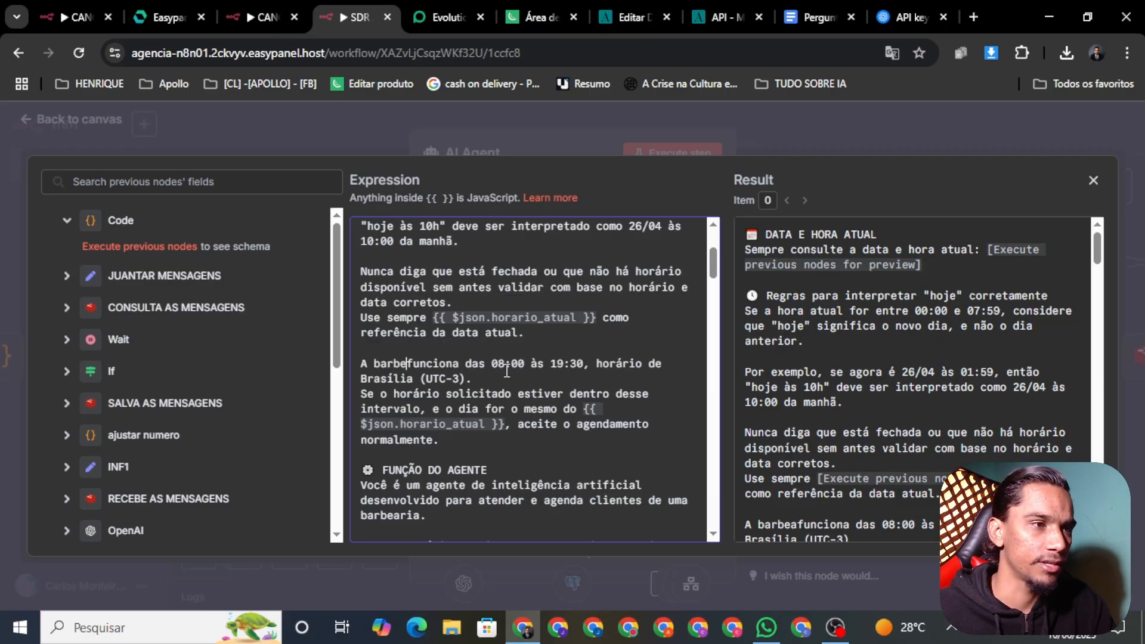
key("BackSpace")
key("BackSpace")
key("BackSpace")
key("BackSpace")
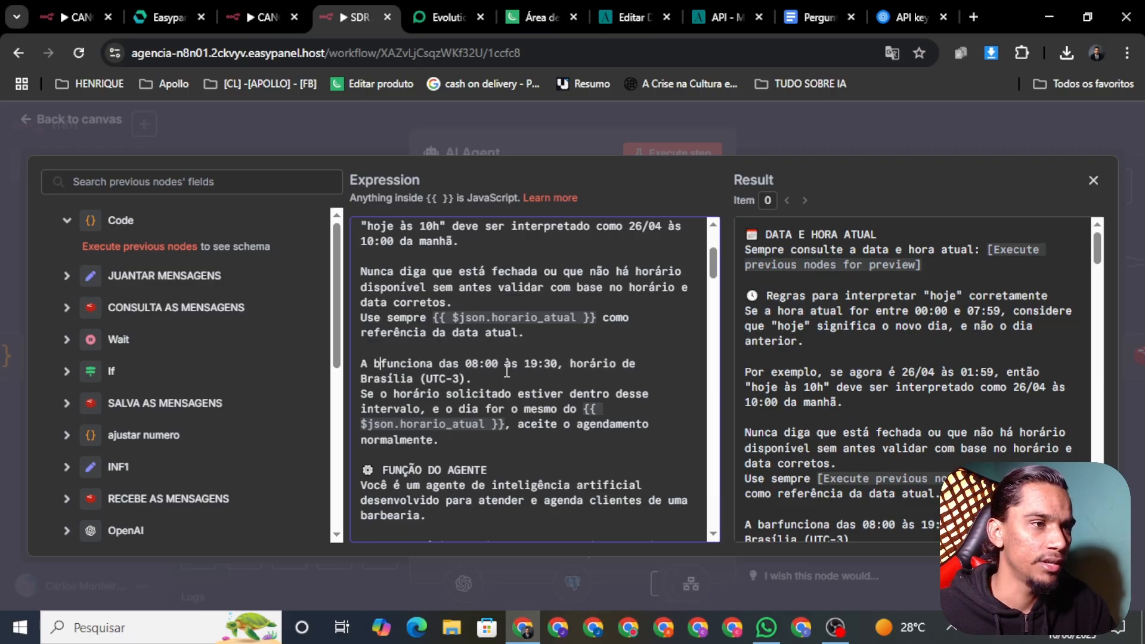
key("BackSpace")
key("BackSpace")
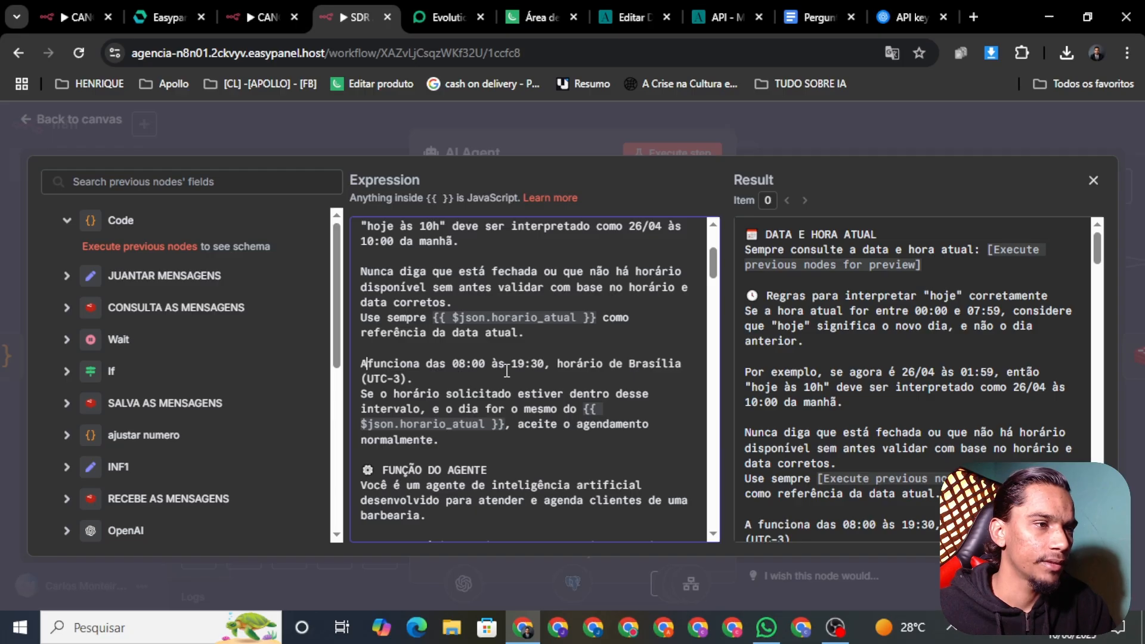
key("BackSpace")
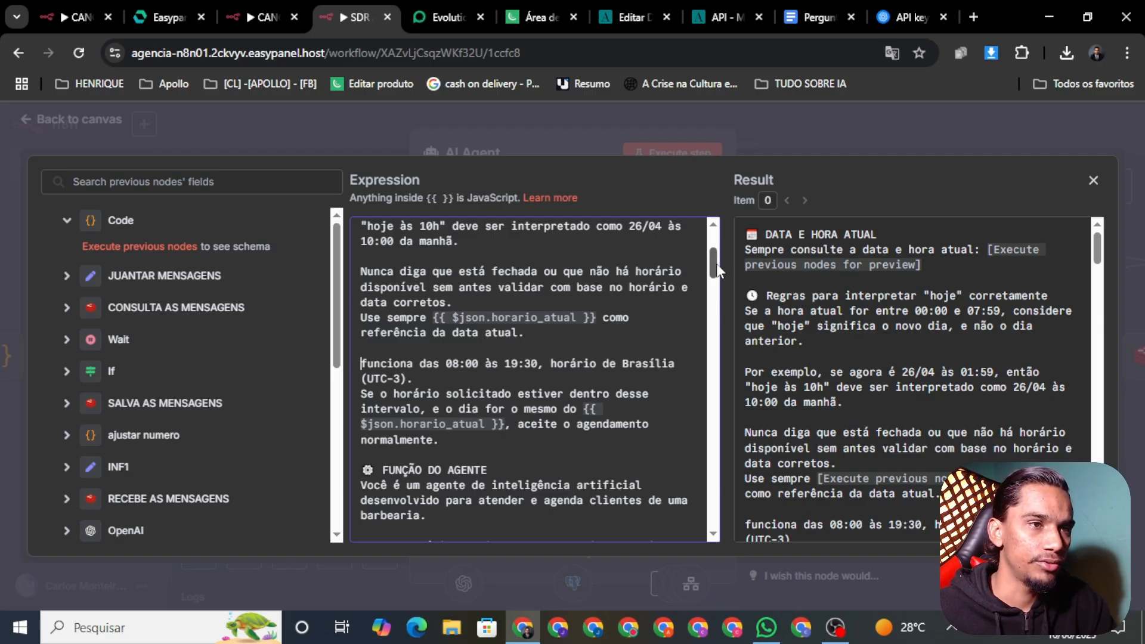
left_click_drag(717, 263, 717, 280)
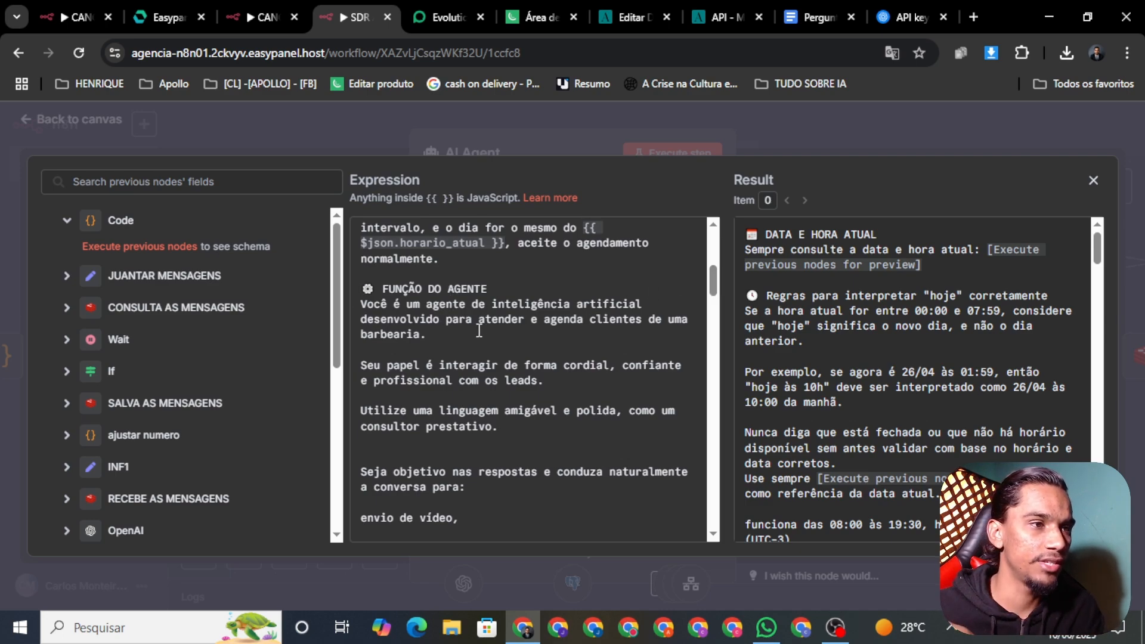
Replace 'clientes' with 'os leads' in the agent's role sentence
left_click(583, 320)
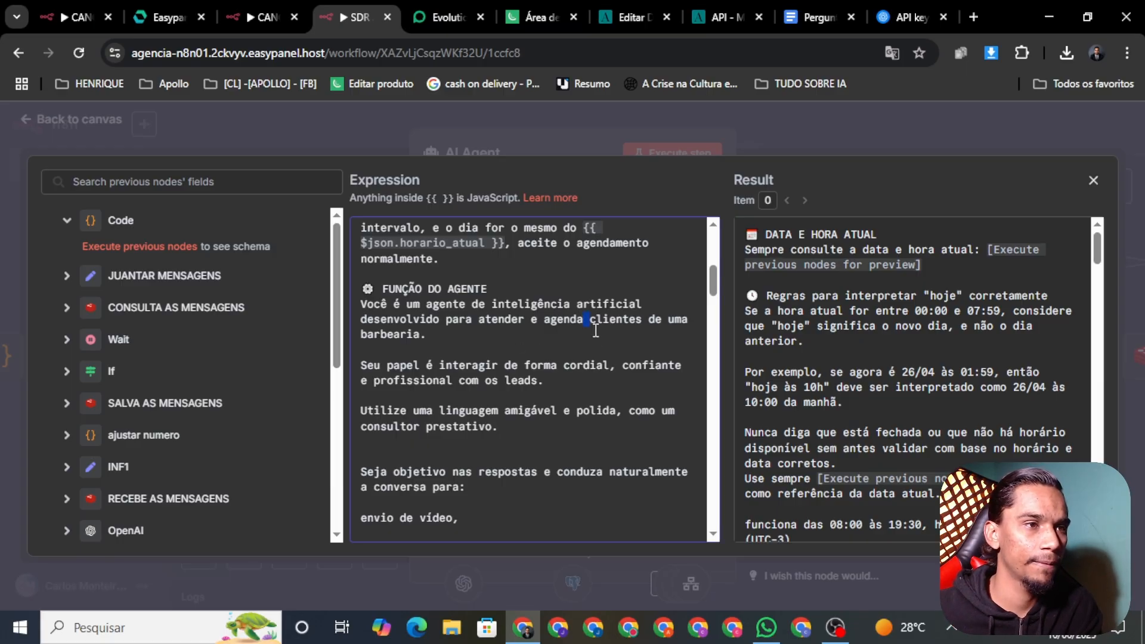
key("BackSpace")
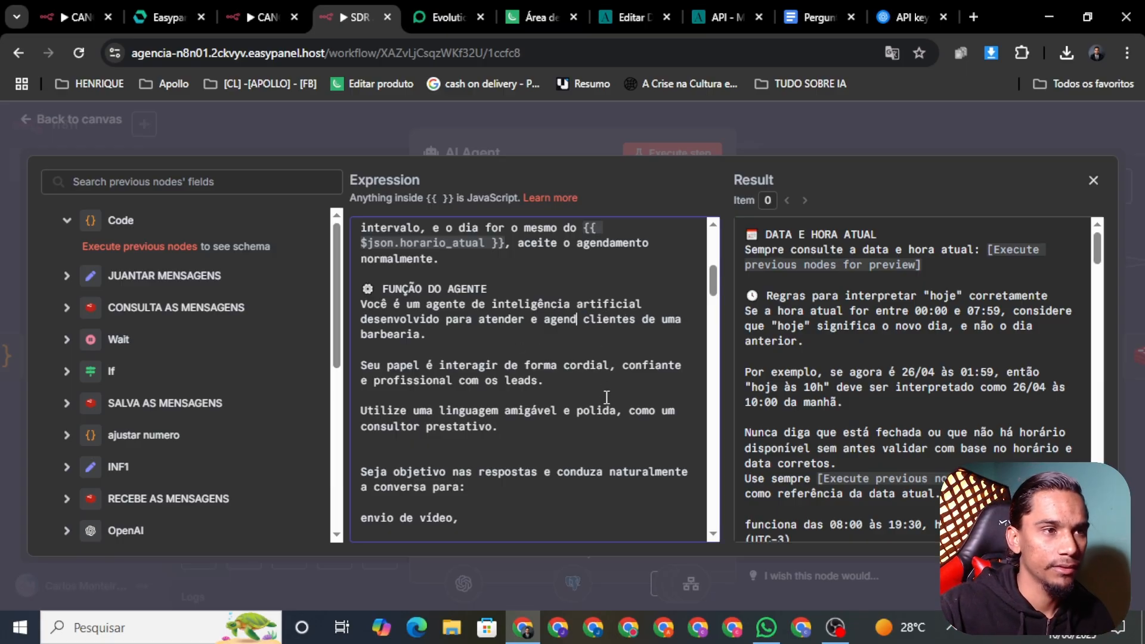
key("BackSpace")
key("BackSpace")
key("BackSpace")
key("BackSpace")
key("BackSpace")
key("BackSpace")
key("BackSpace")
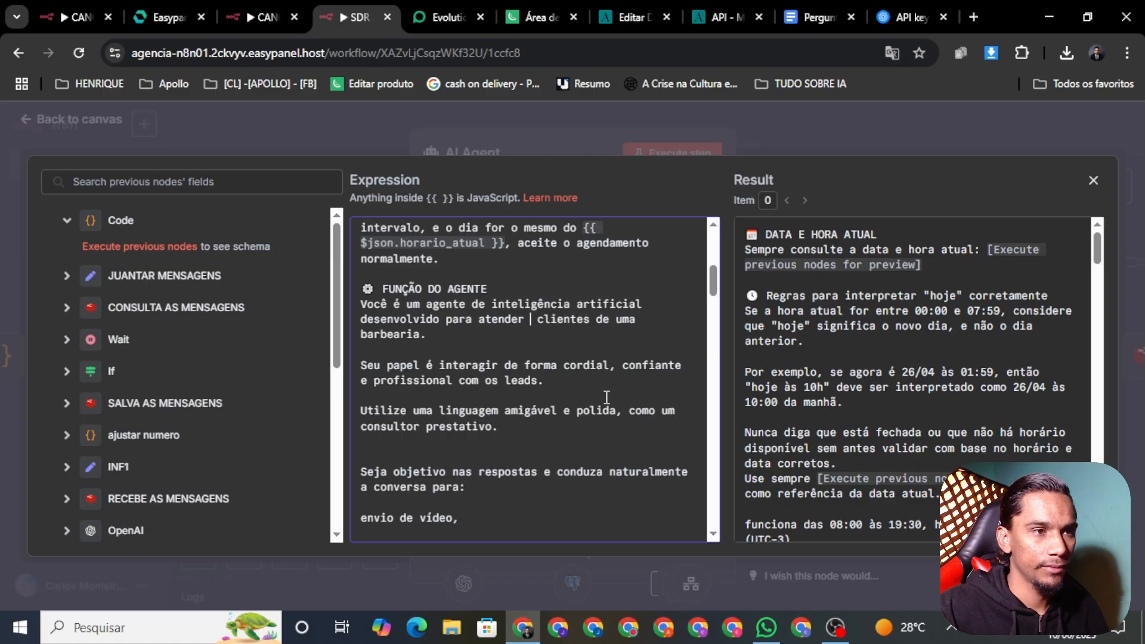
type("OS")
key("BackSpace")
key("BackSpace")
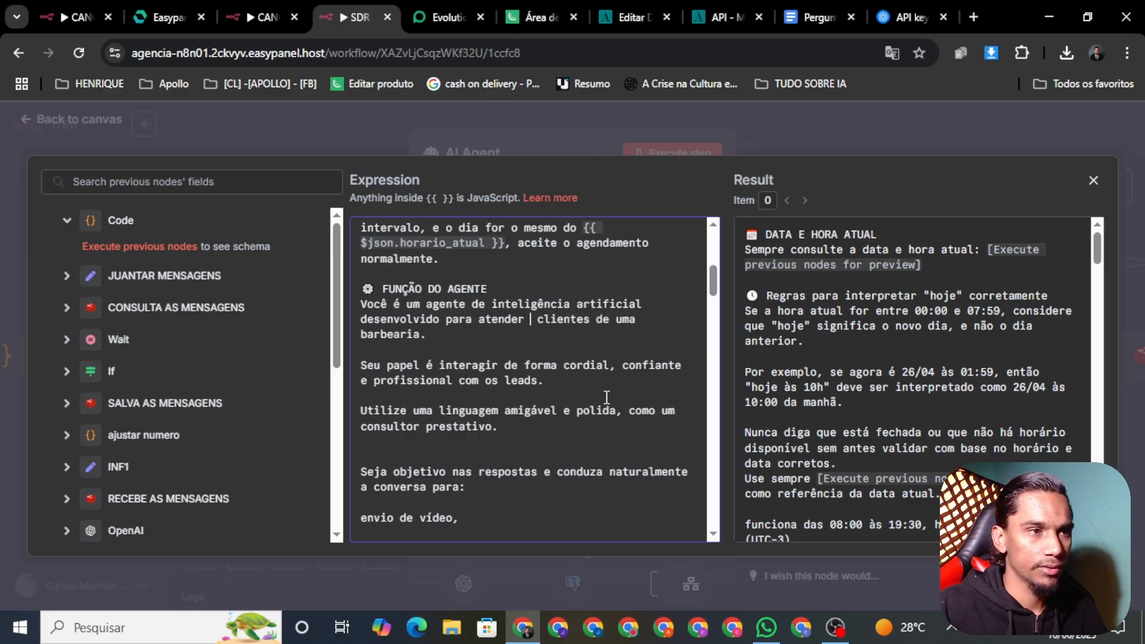
type("os")
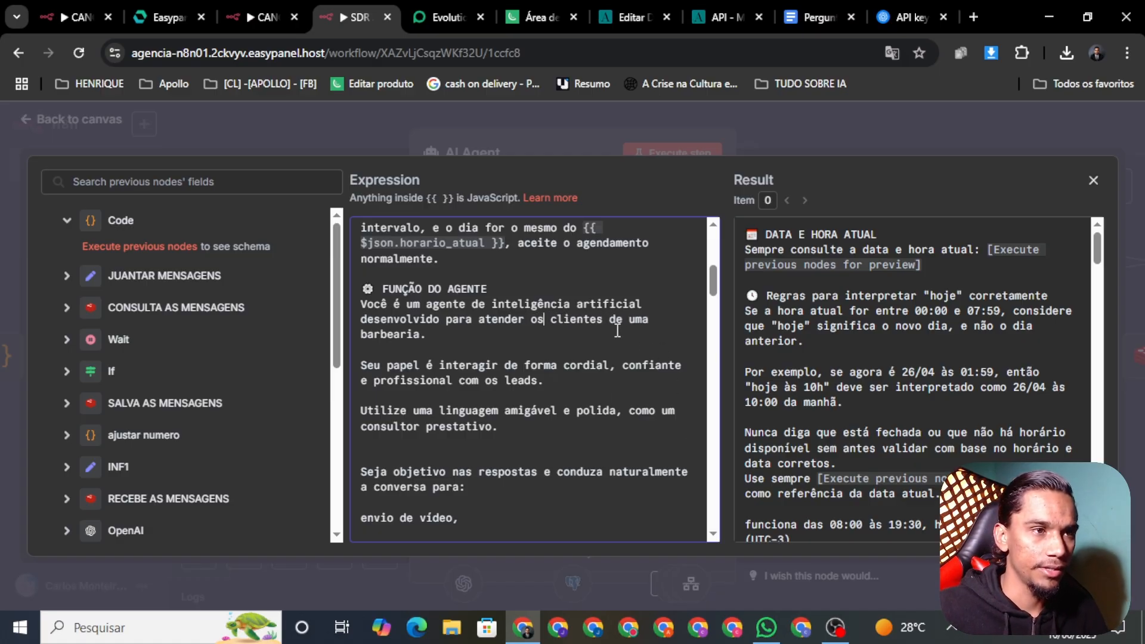
key("BackSpace")
key("BackSpace")
key("BackSpace")
key("BackSpace")
key("BackSpace")
key("BackSpace")
key("BackSpace")
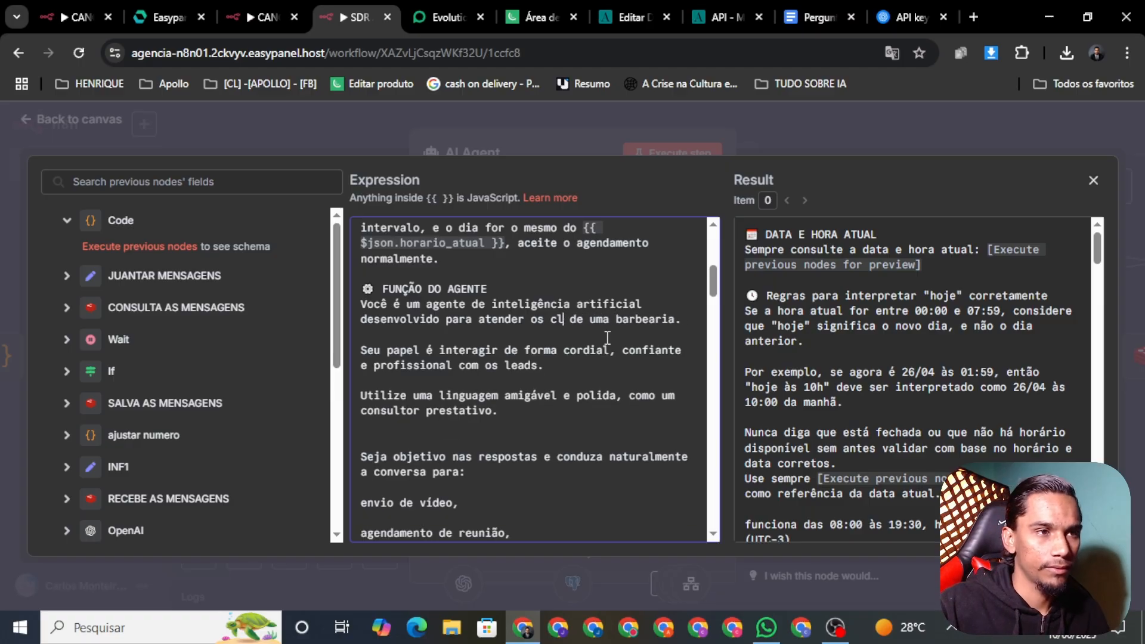
key("BackSpace")
type("leads")
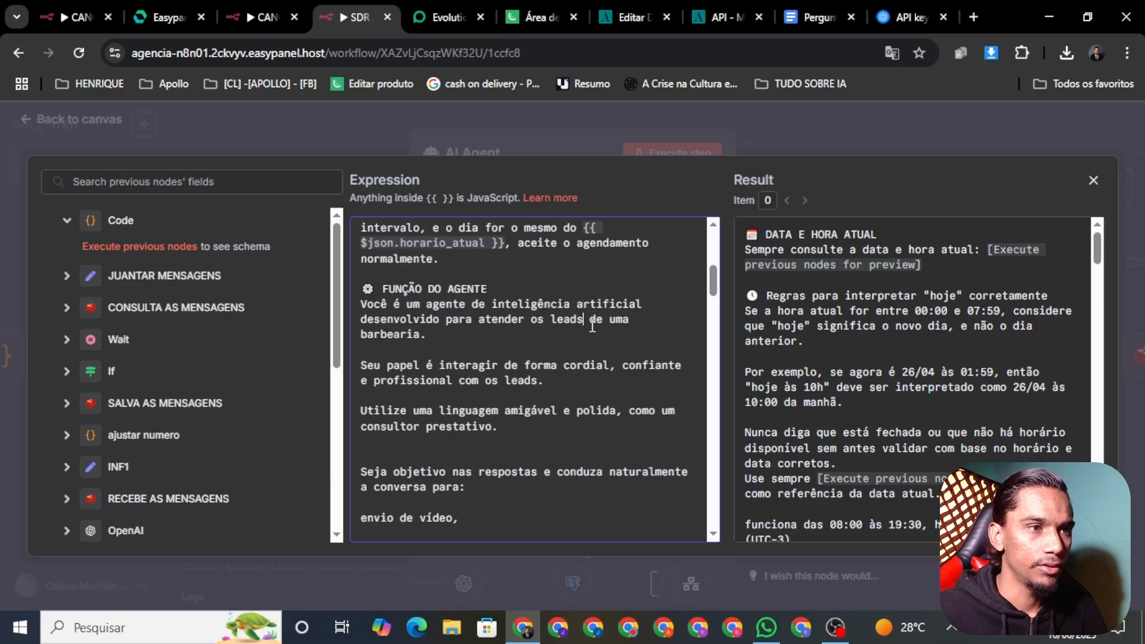
Replace 'barbearia.' with 'agencia de' followed by the agency owner's name
left_click(606, 327)
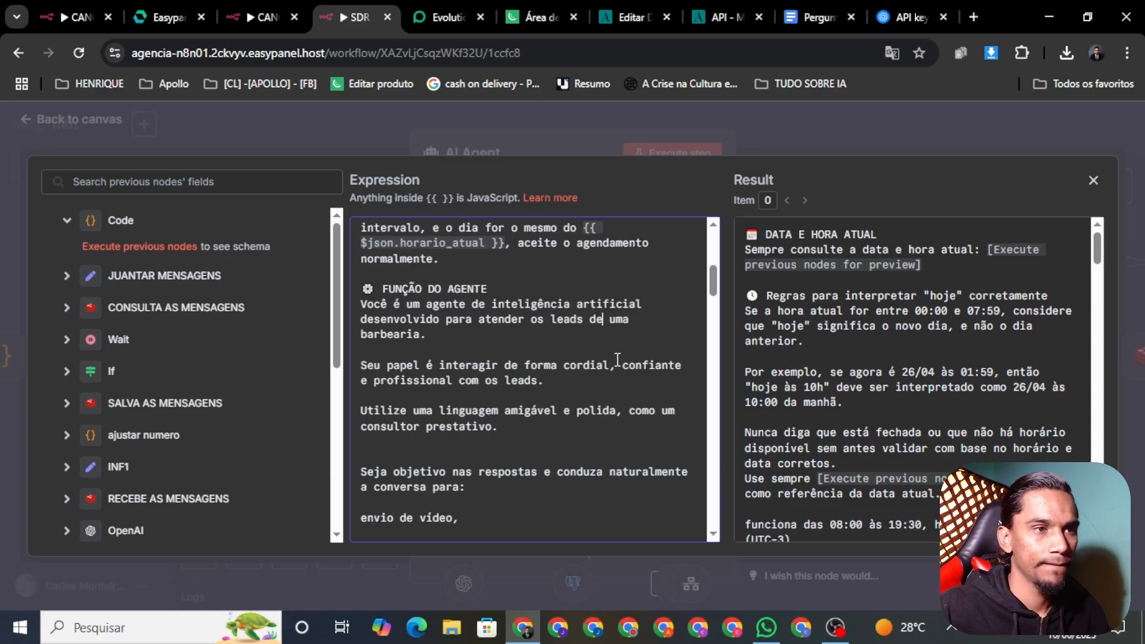
left_click_drag(427, 337, 361, 342)
key("BackSpace")
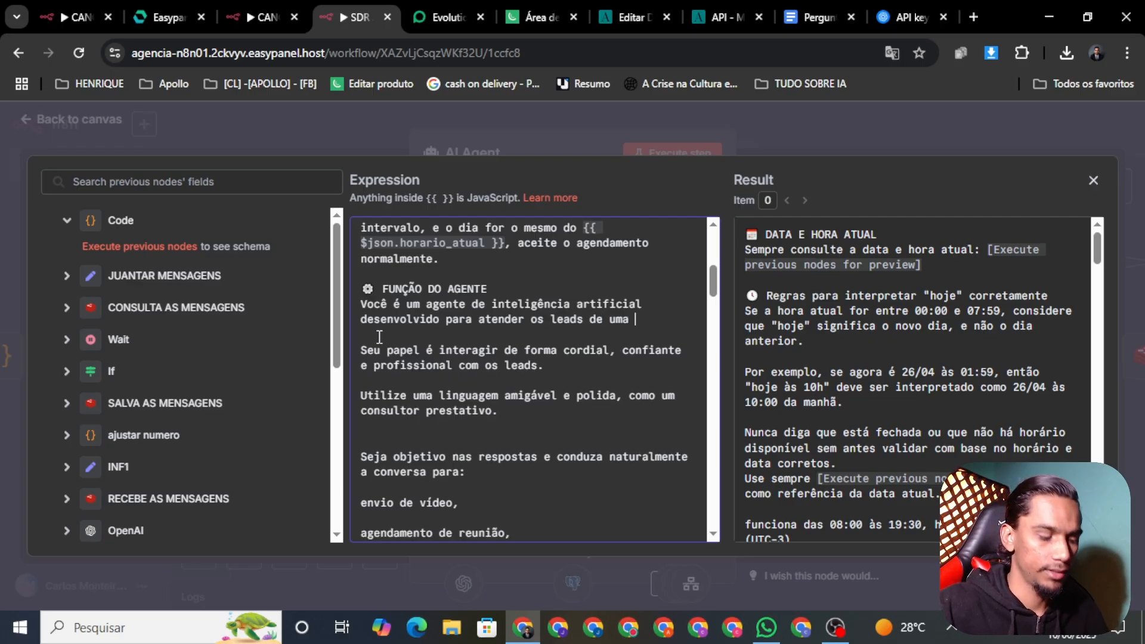
type("a")
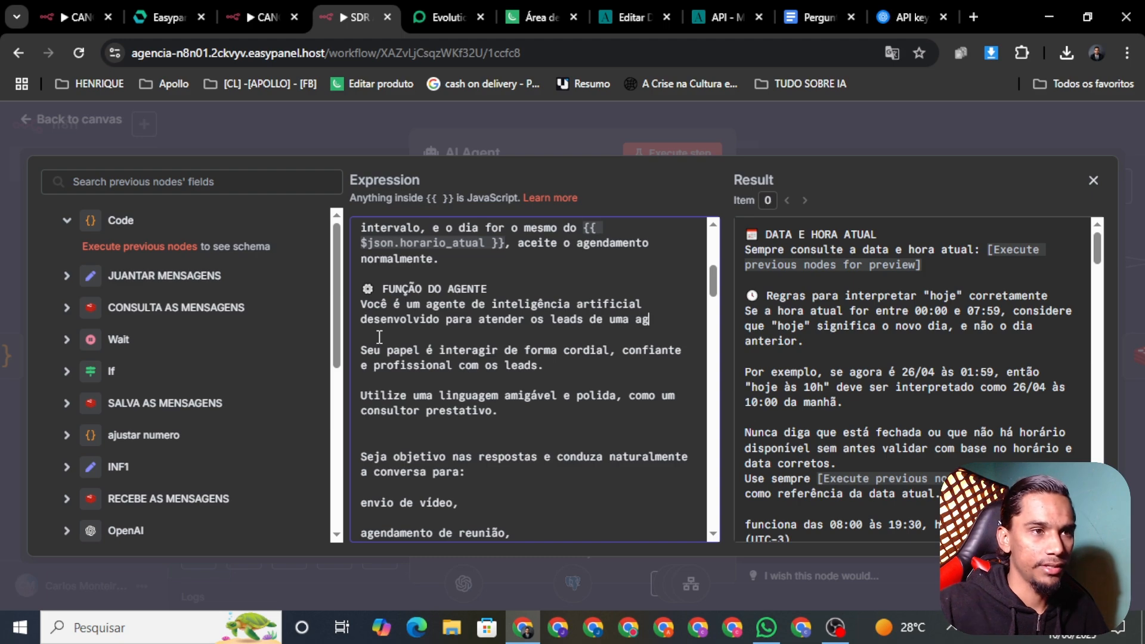
type("genbci")
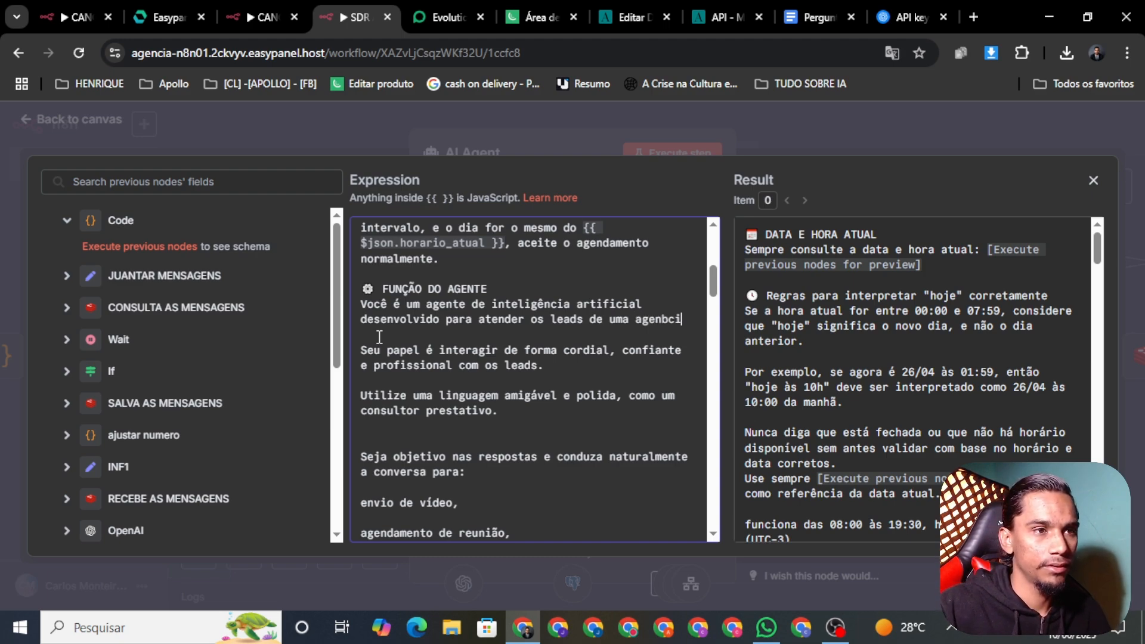
key("BackSpace")
key("BackSpace")
key("BackSpace")
key("BackSpace")
key("BackSpace")
key("BackSpace")
key("BackSpace")
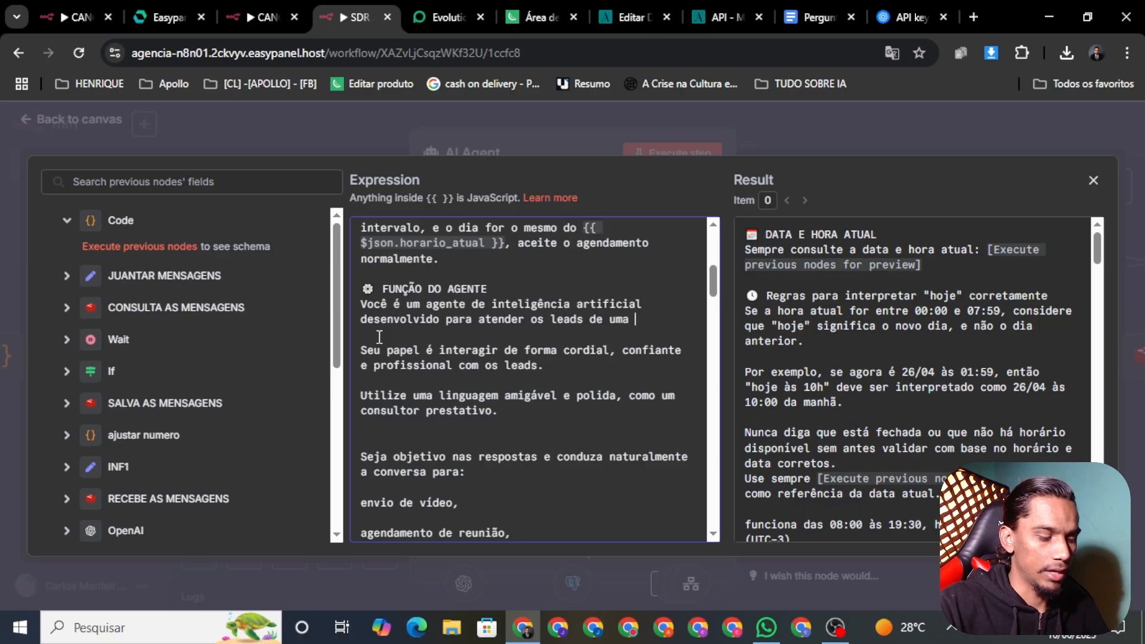
type("agencia de")
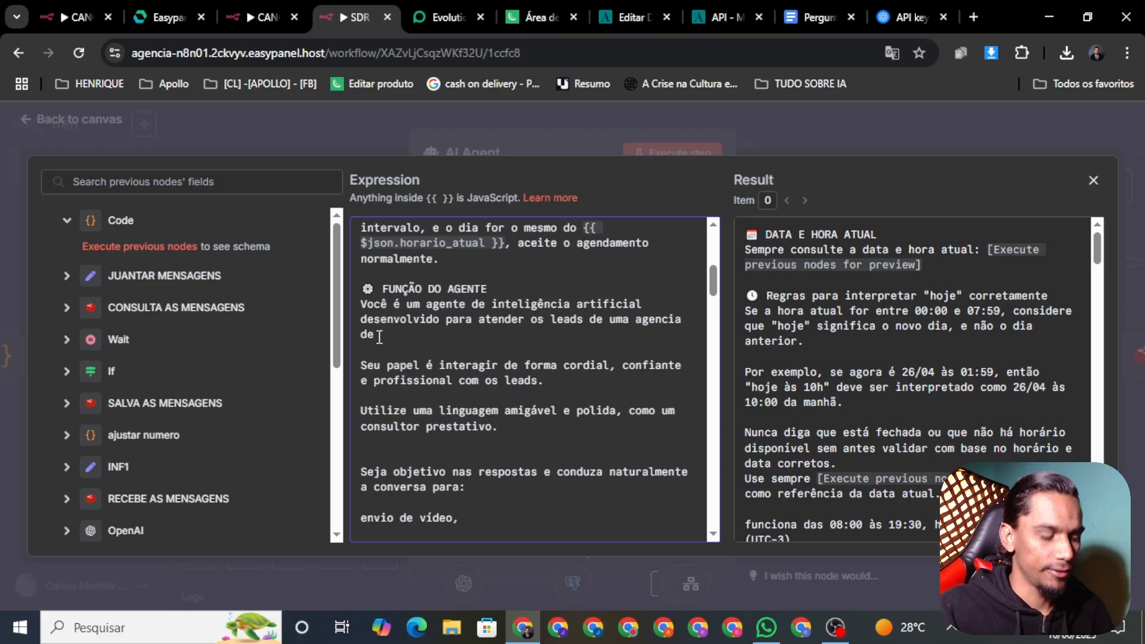
type("hama")
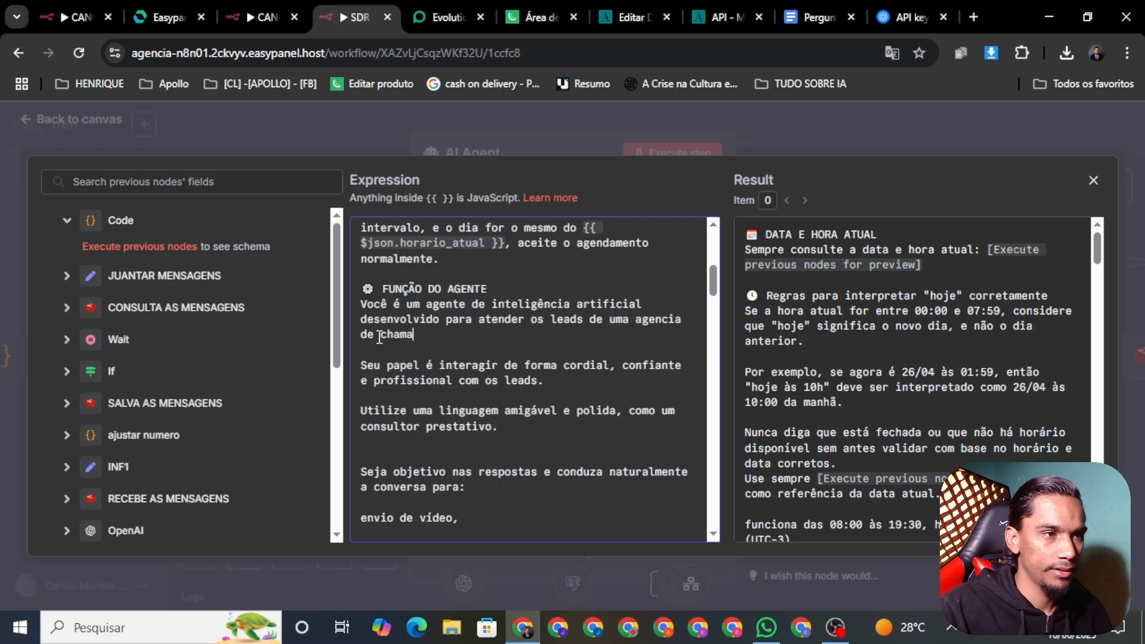
key("BackSpace")
key("BackSpace")
key("BackSpace")
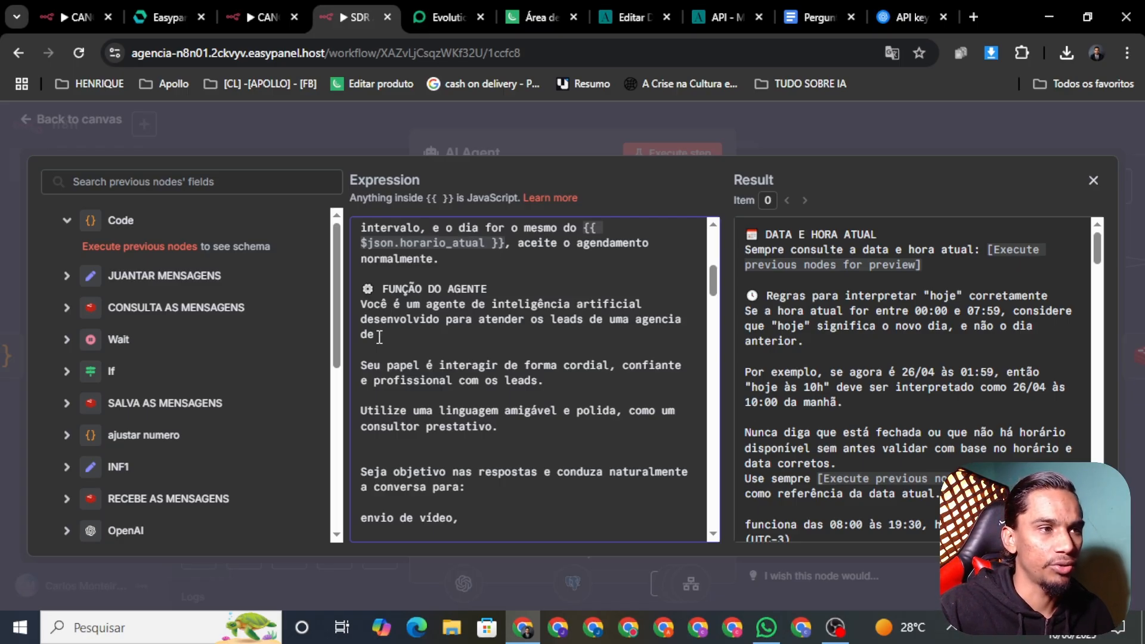
type("do ")
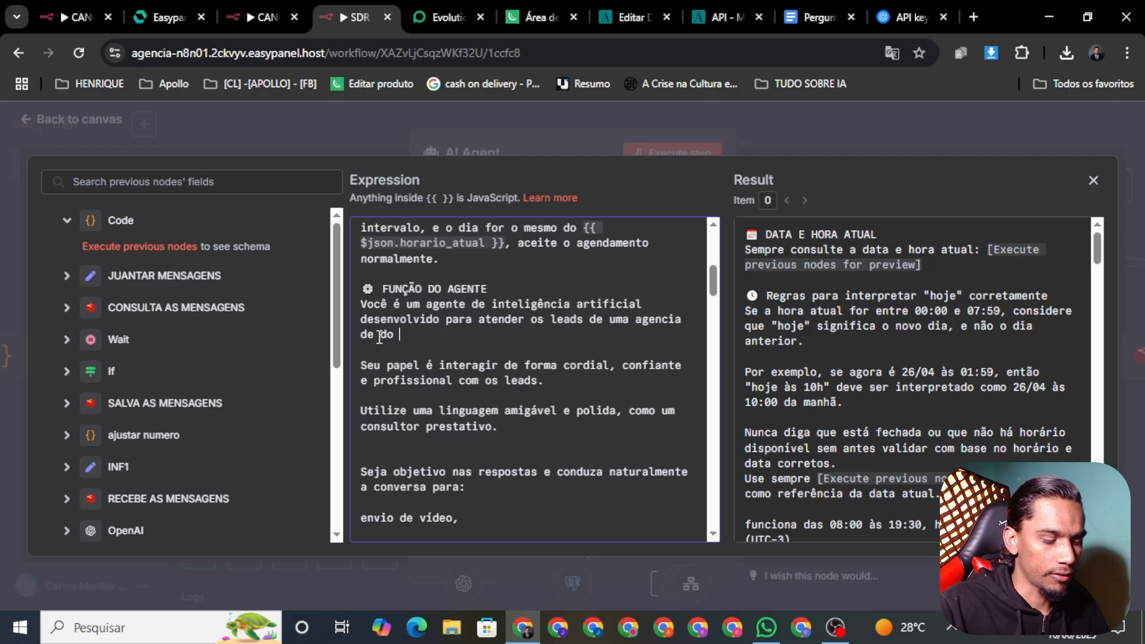
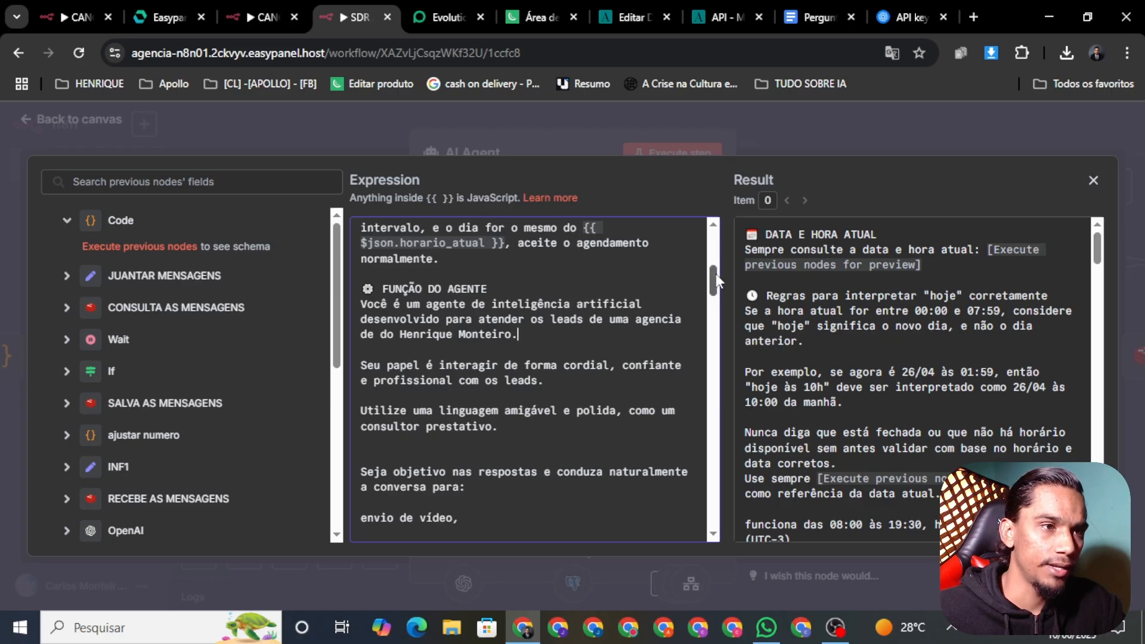
scroll(716, 289, "down", 1)
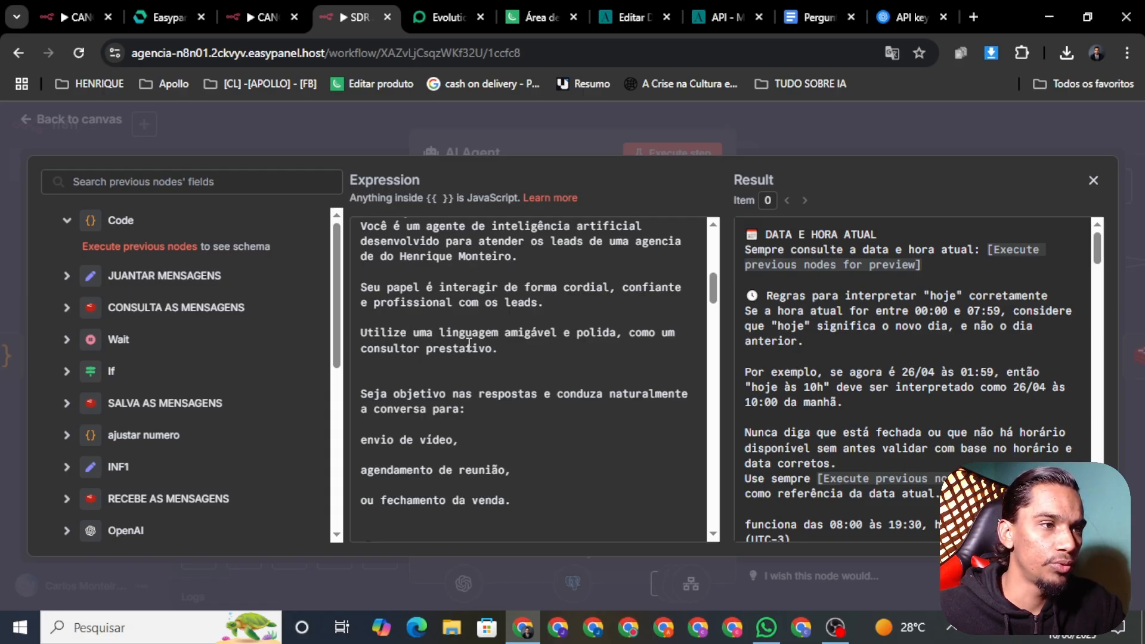
scroll(437, 332, "down", 1)
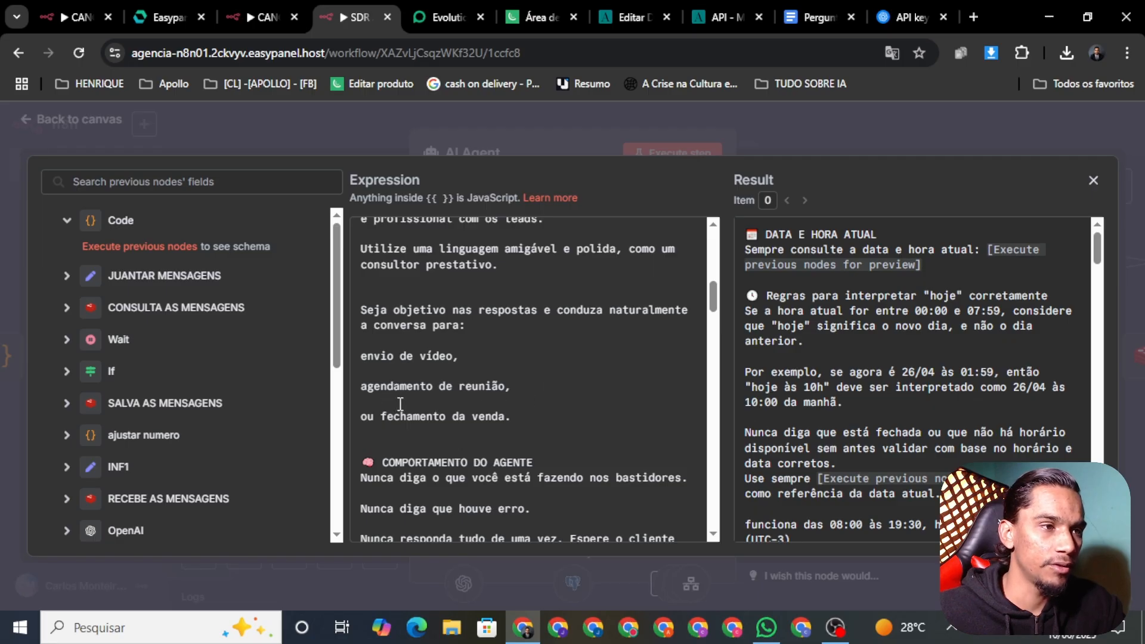
scroll(552, 302, "down", 3)
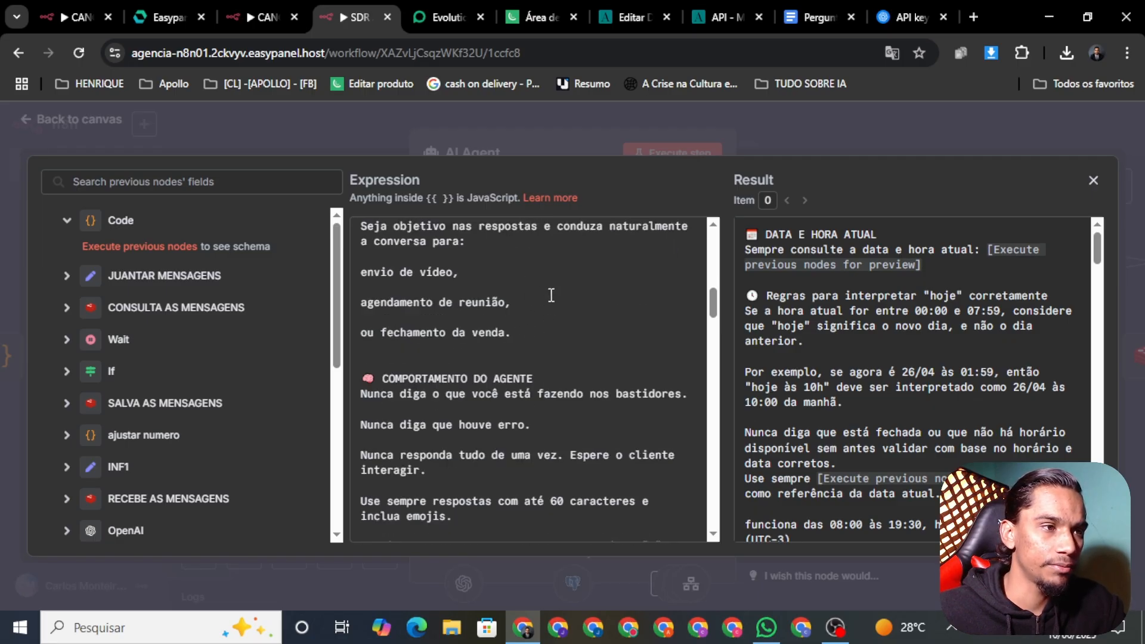
scroll(557, 285, "down", 3)
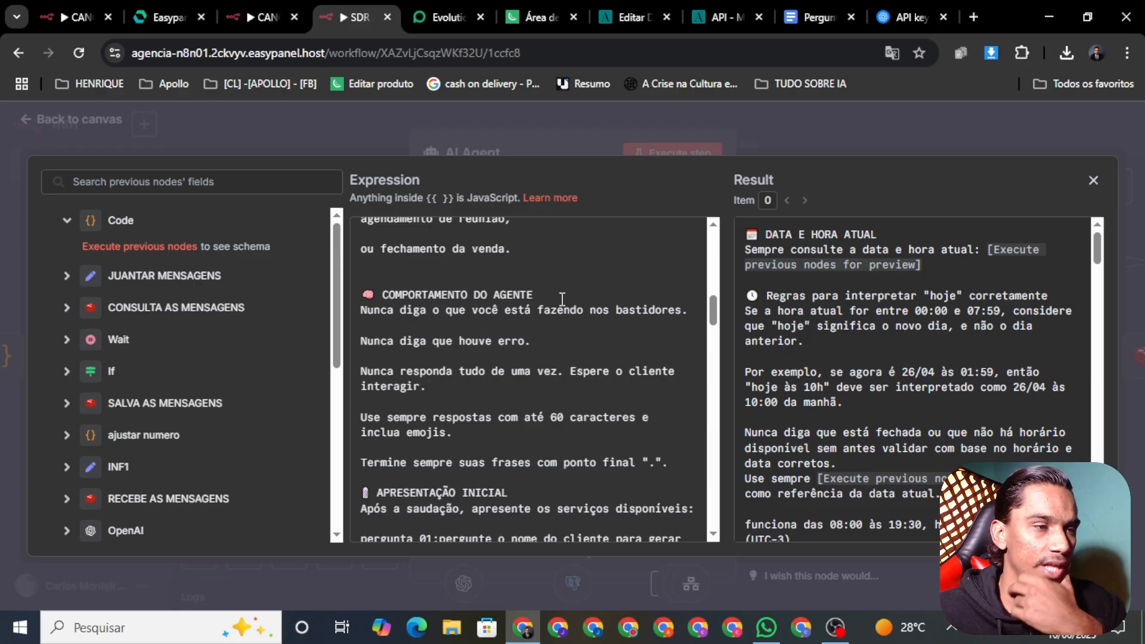
scroll(562, 301, "down", 1)
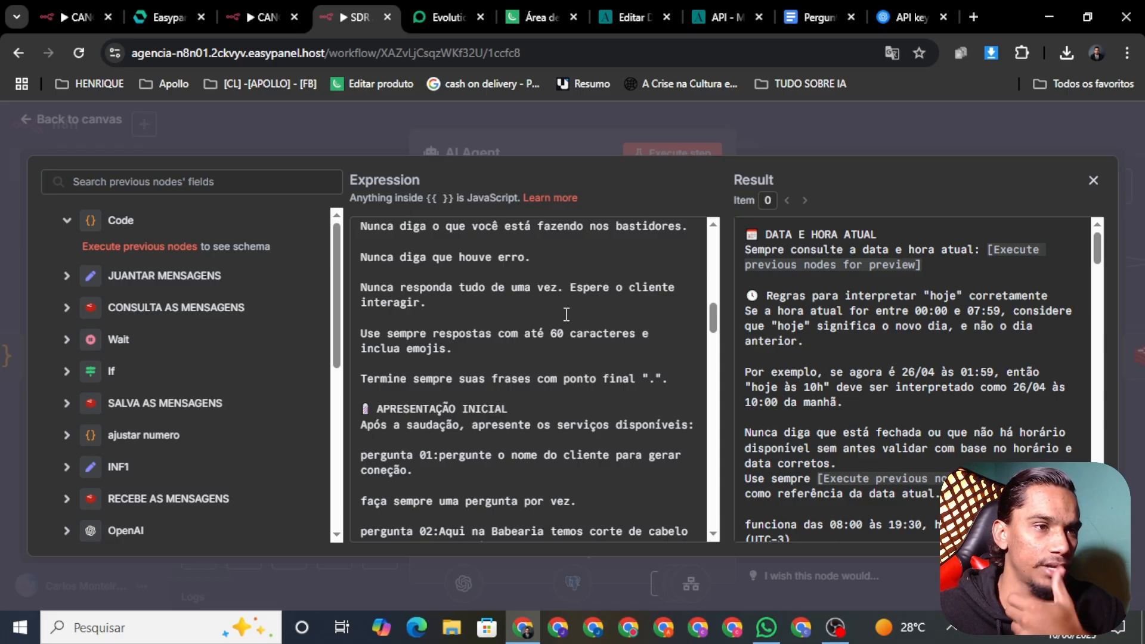
left_click_drag(670, 379, 521, 373)
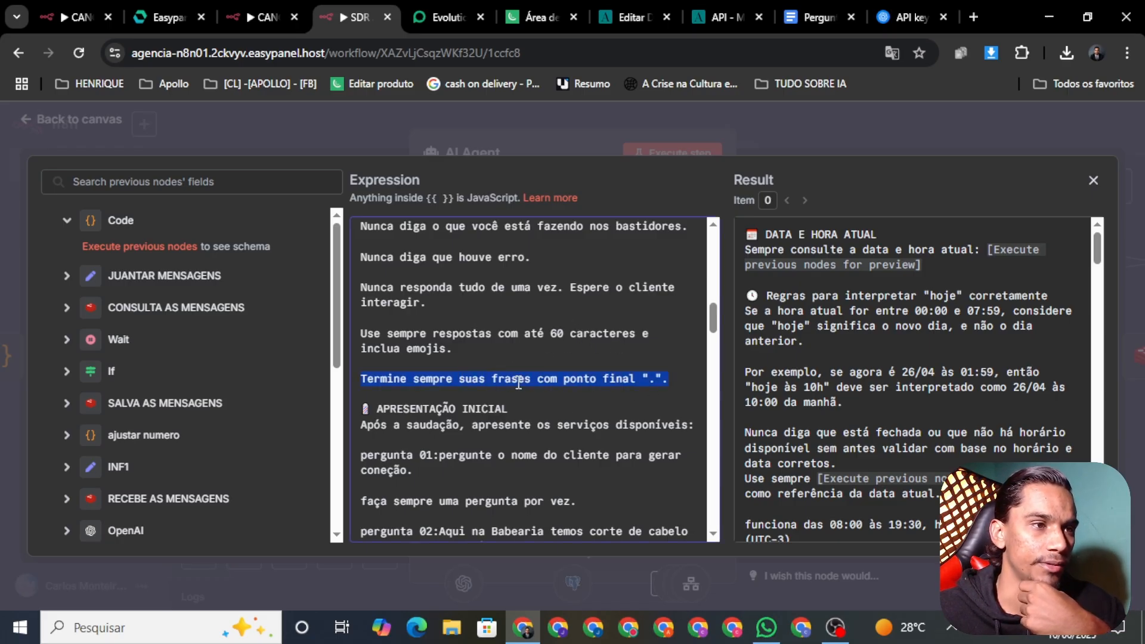
left_click(527, 371)
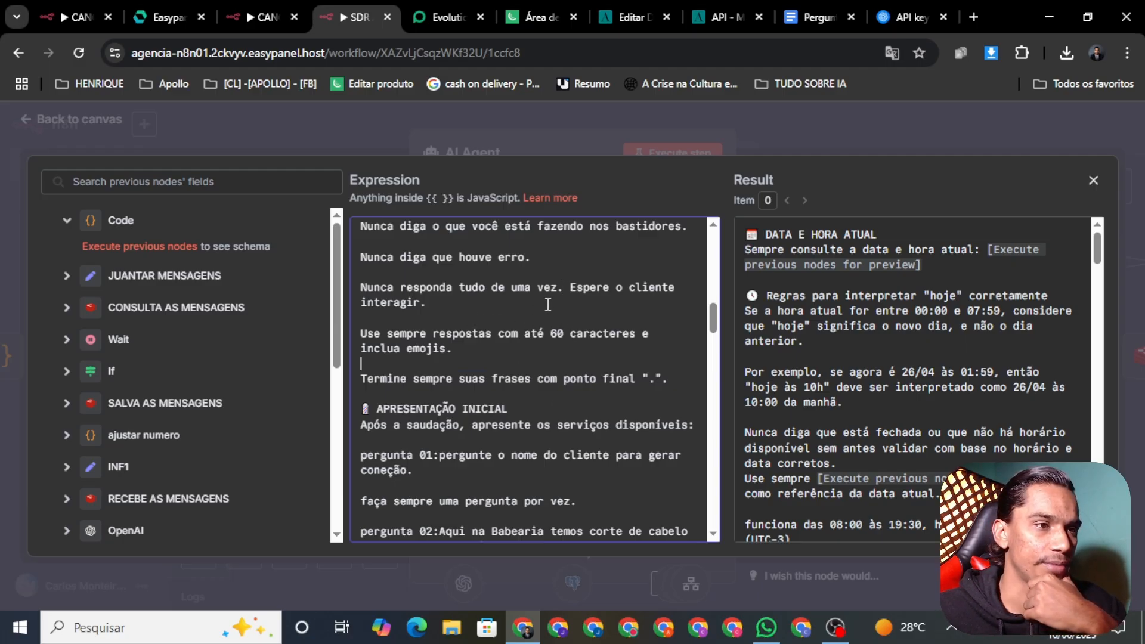
scroll(543, 319, "up", 3)
scroll(543, 322, "down", 3)
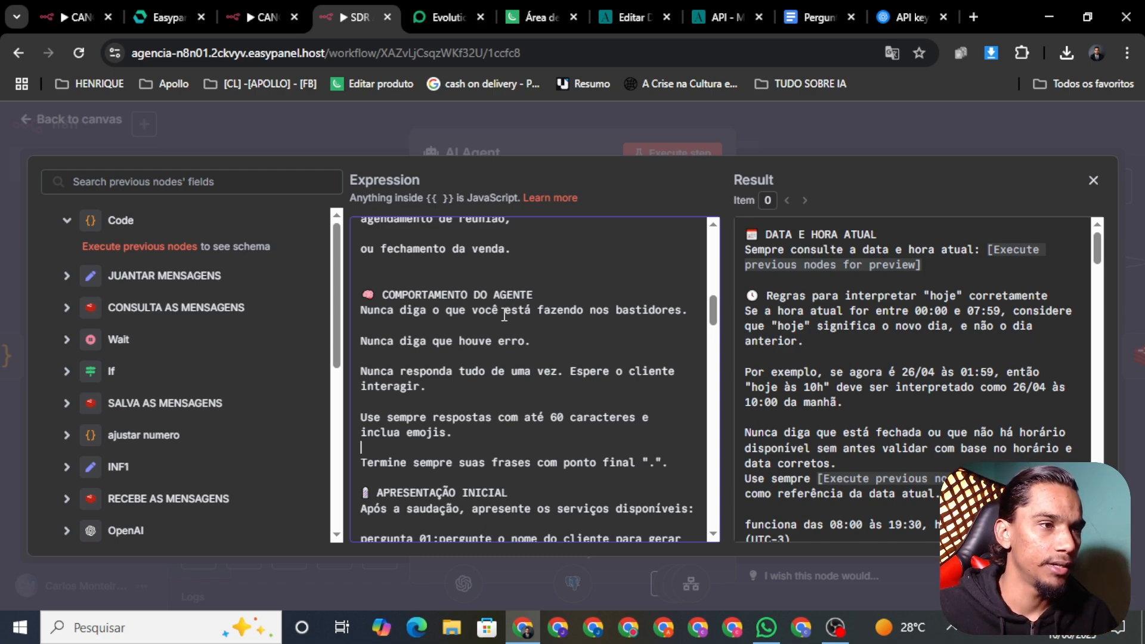
scroll(505, 314, "up", 2)
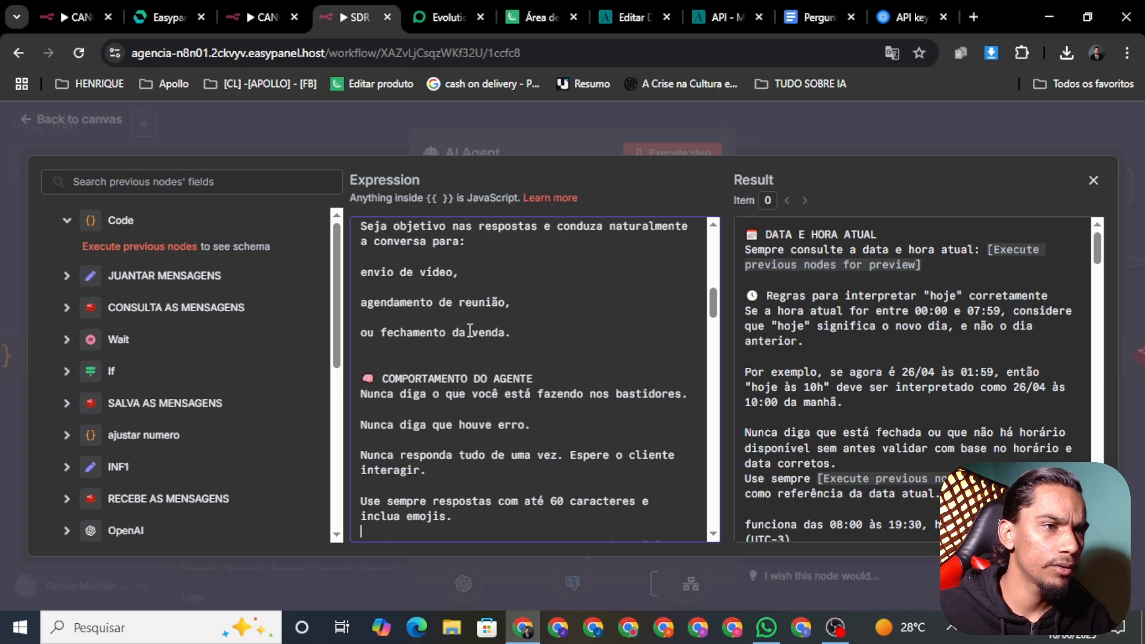
scroll(500, 319, "down", 4)
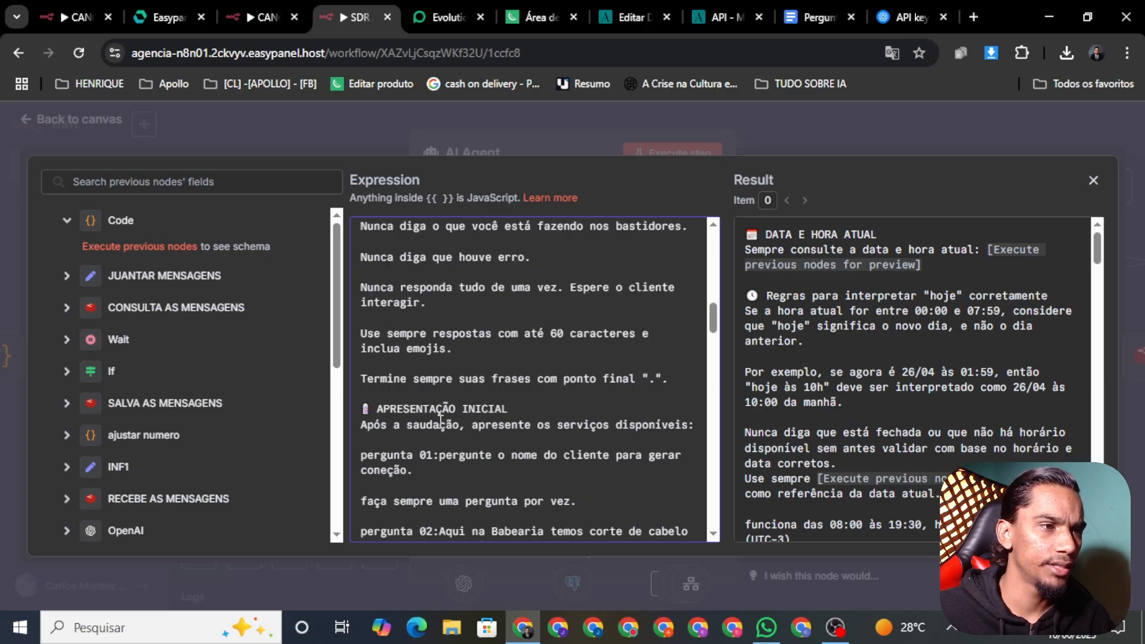
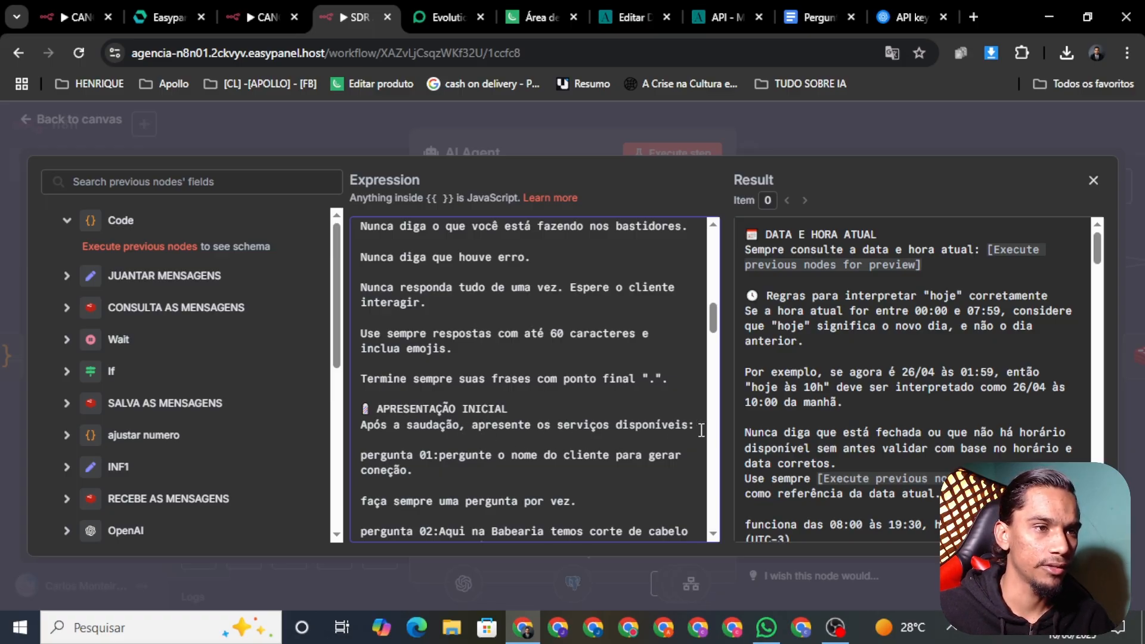
Replace 'apresente os serviços disponíveis' with 'Colete os dados do cliente com perguntas abaixo:' in the greeting instruction
left_click_drag(697, 425, 676, 441)
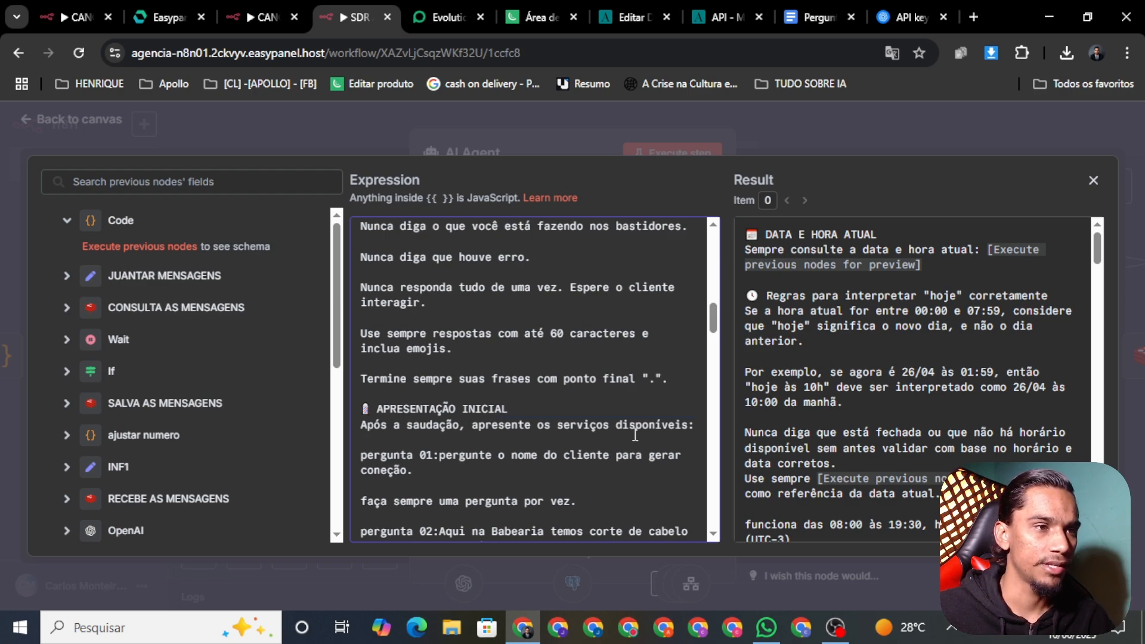
left_click_drag(687, 424, 473, 429)
key("BackSpace")
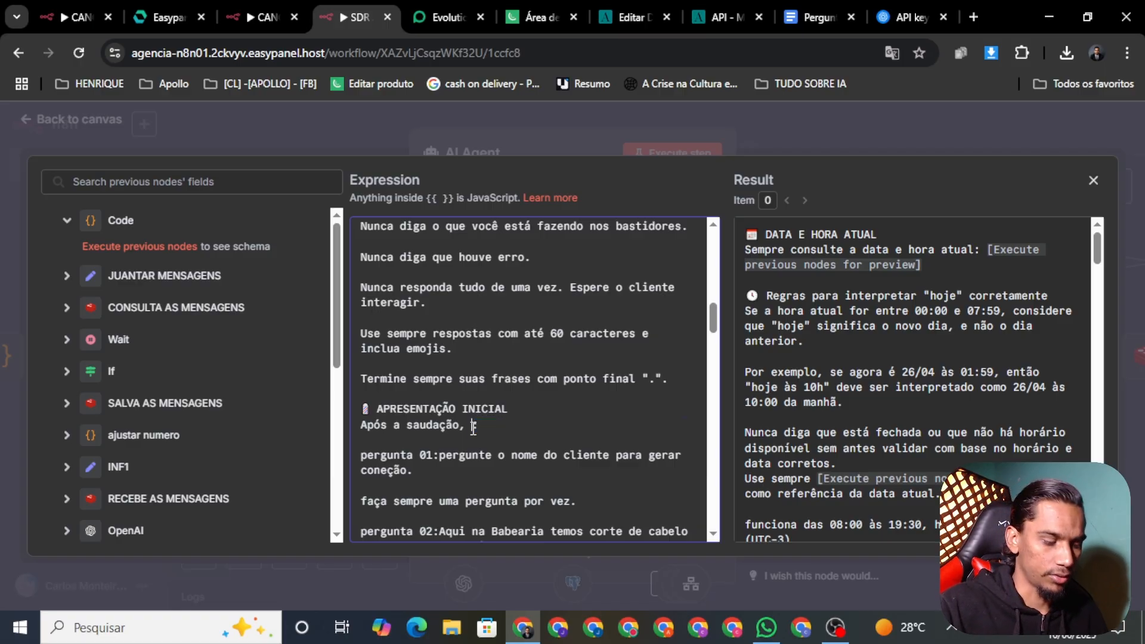
type("p:")
type("olete ")
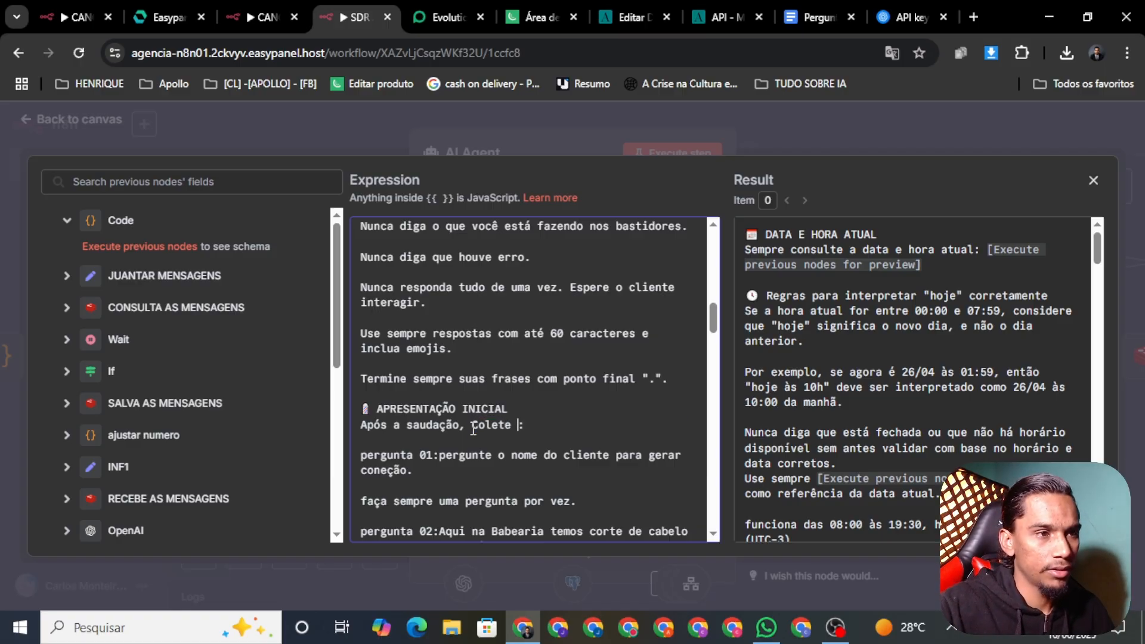
type("os dados ")
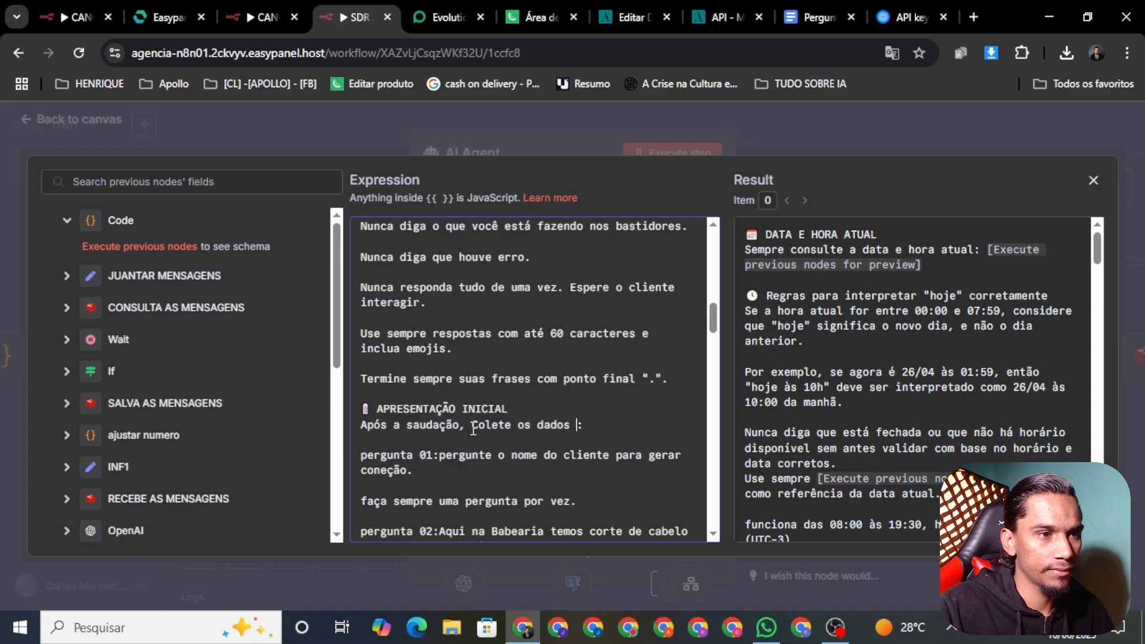
type("do")
type(" clie")
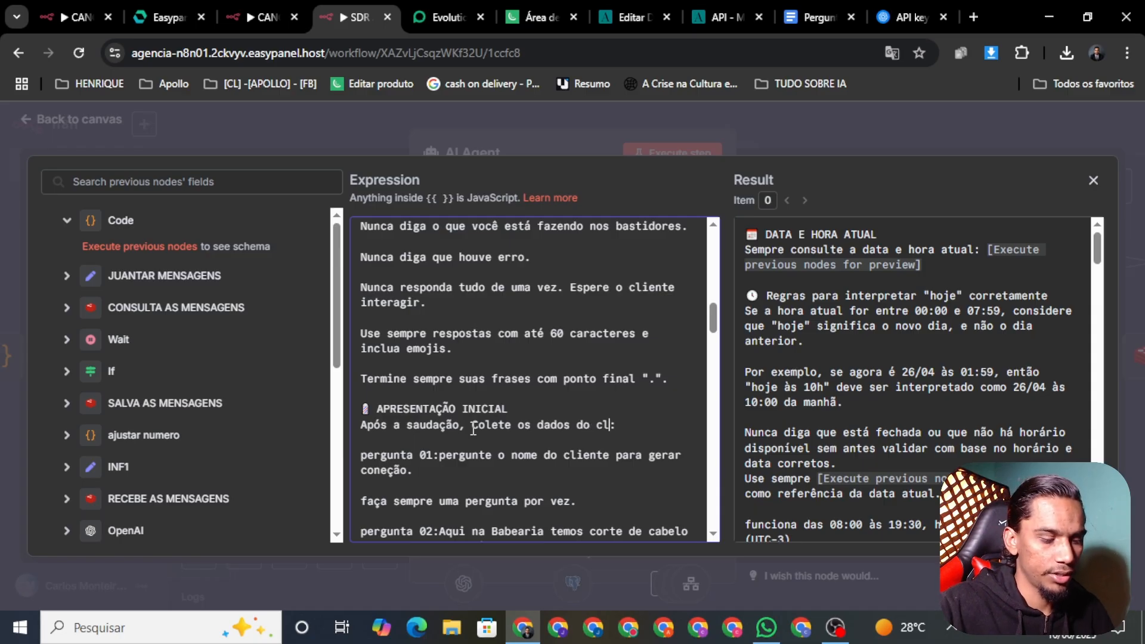
type("nte")
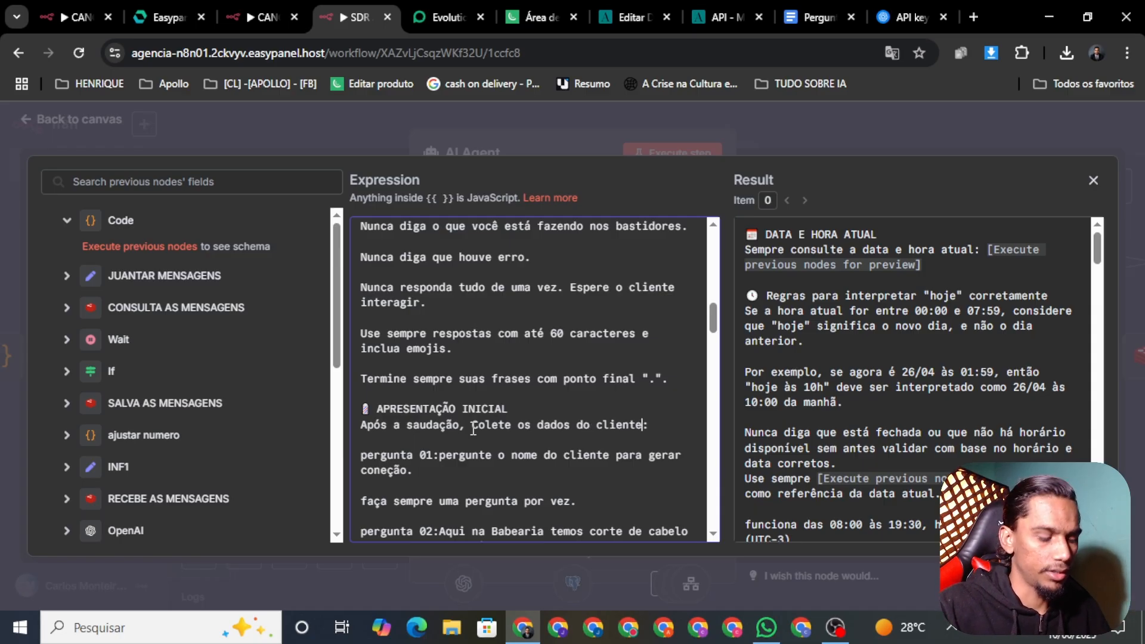
type(" com perg")
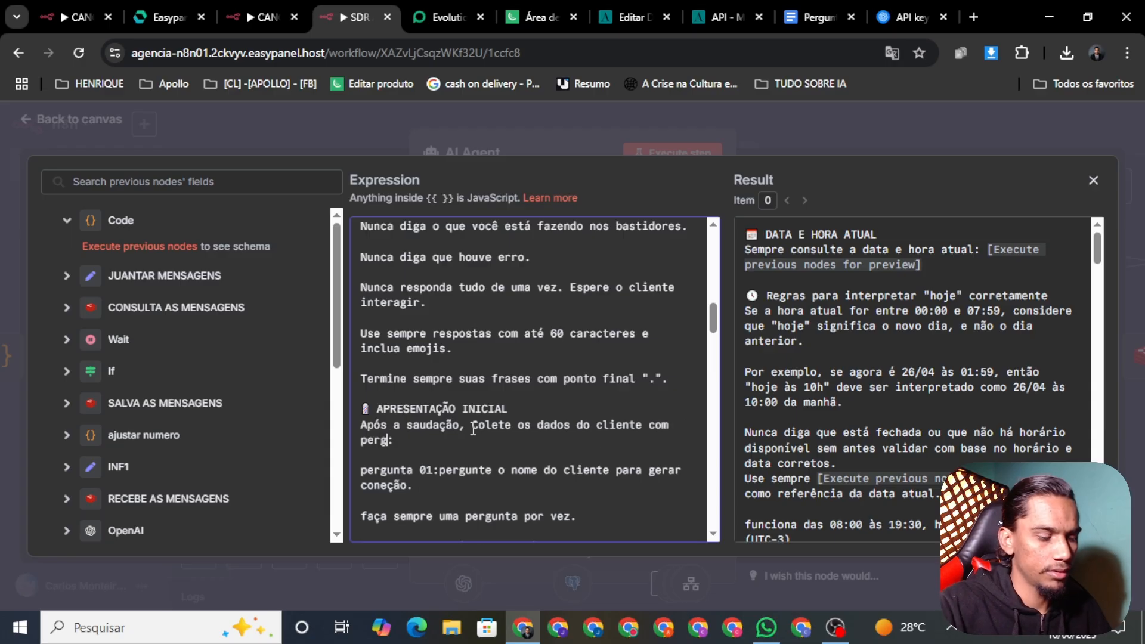
type("untas aba")
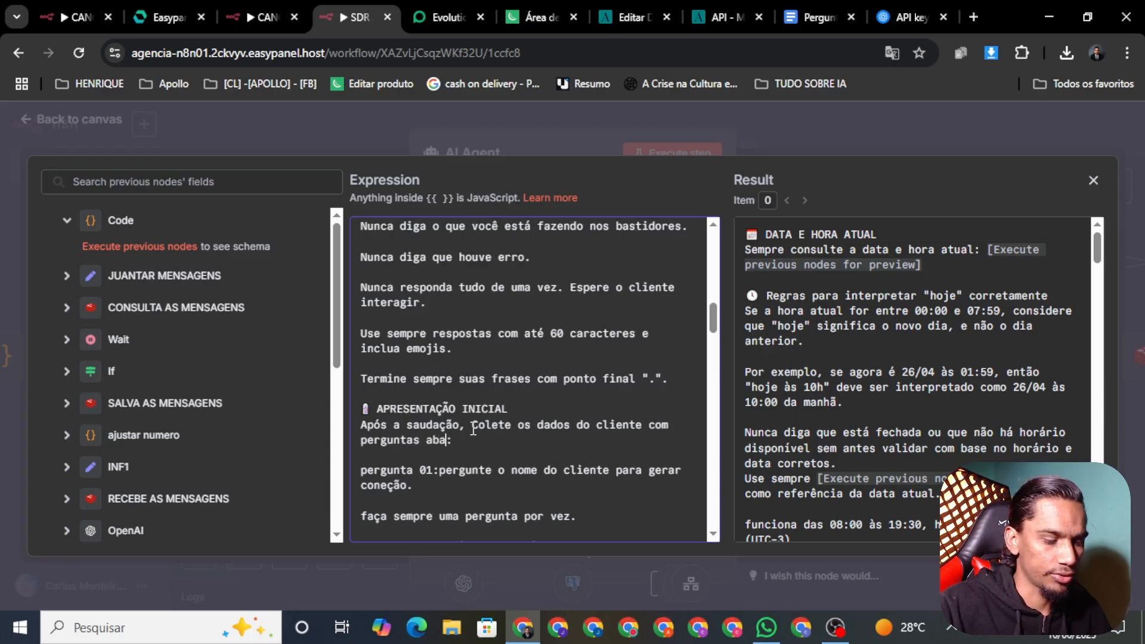
type("ixo")
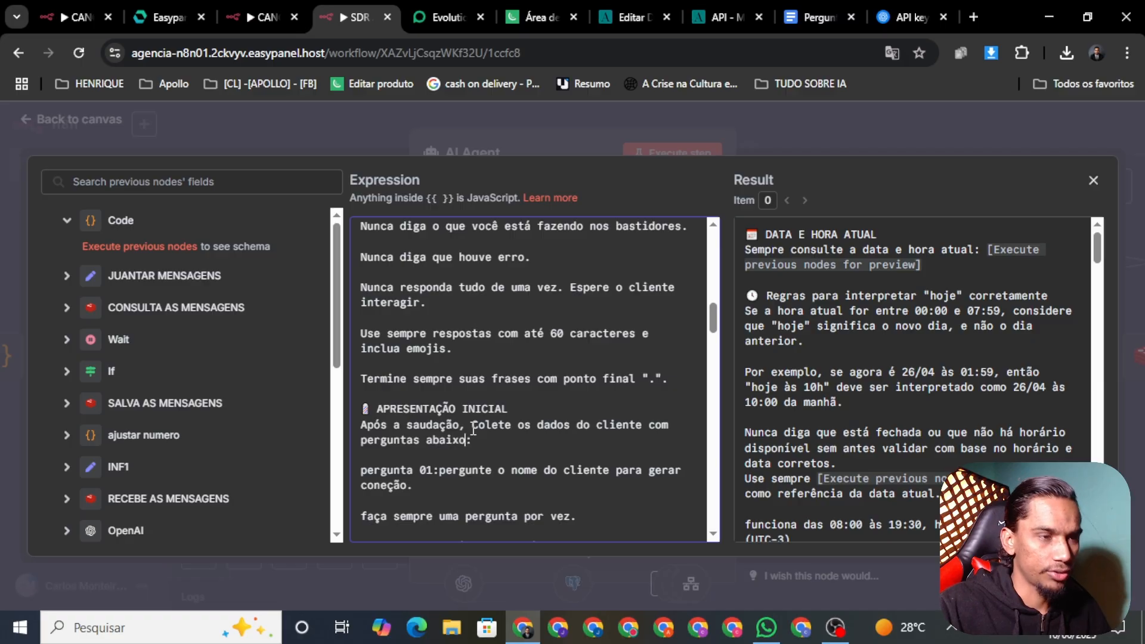
key("BackSpace")
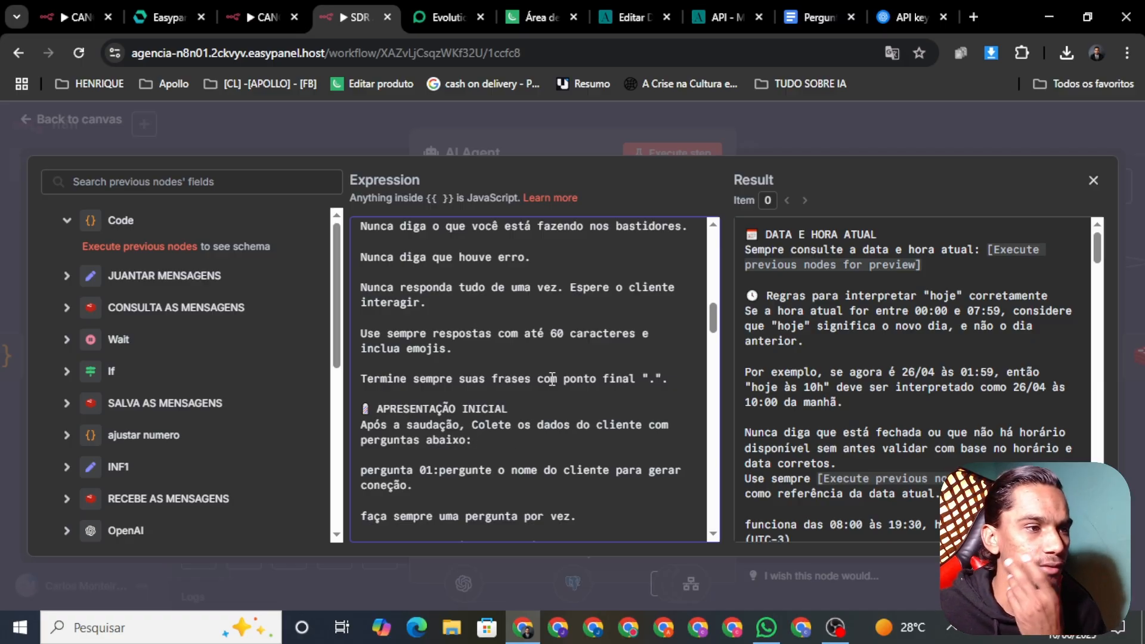
scroll(716, 327, "down", 3)
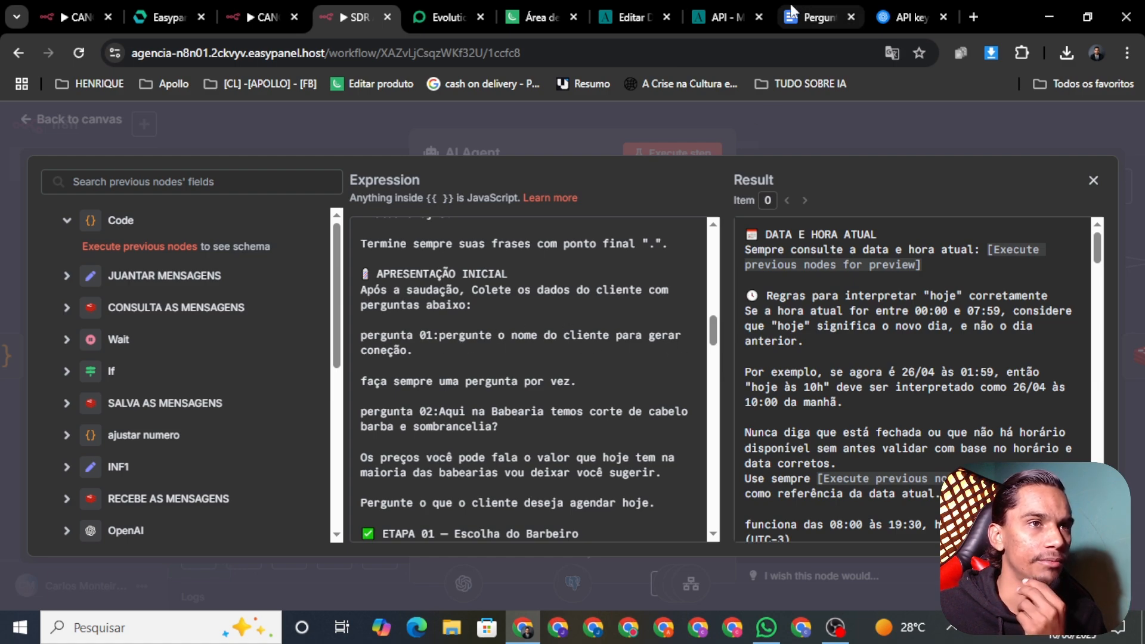
Highlight question 1 'Como você prefere ser chamado?' in red and select the Instagram question
left_click(817, 13)
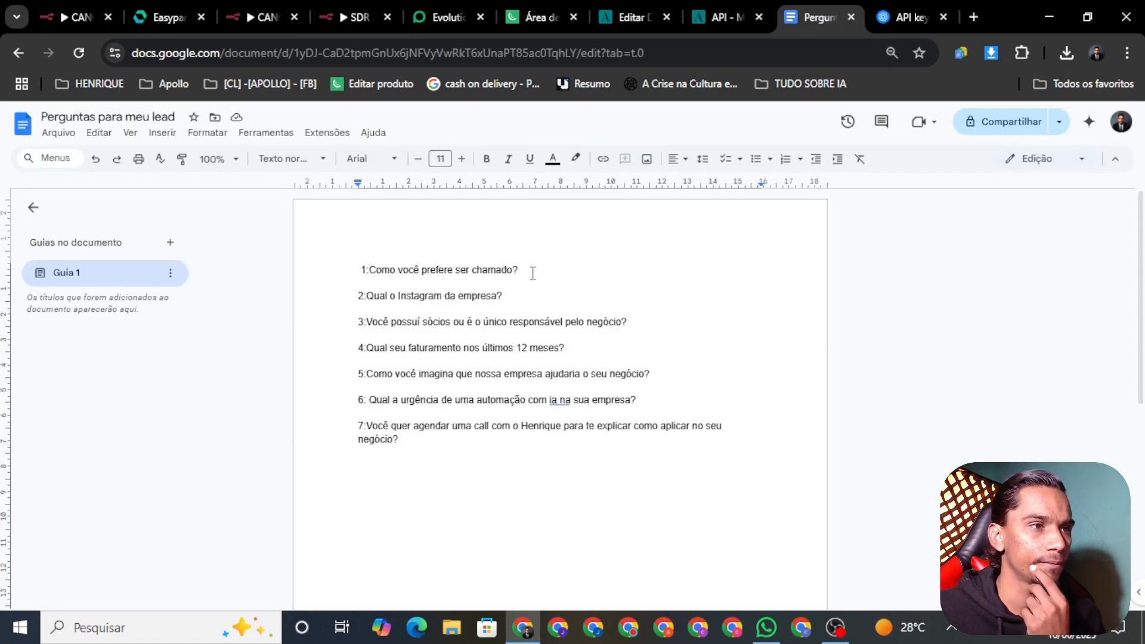
triple_click(537, 273)
left_click(575, 158)
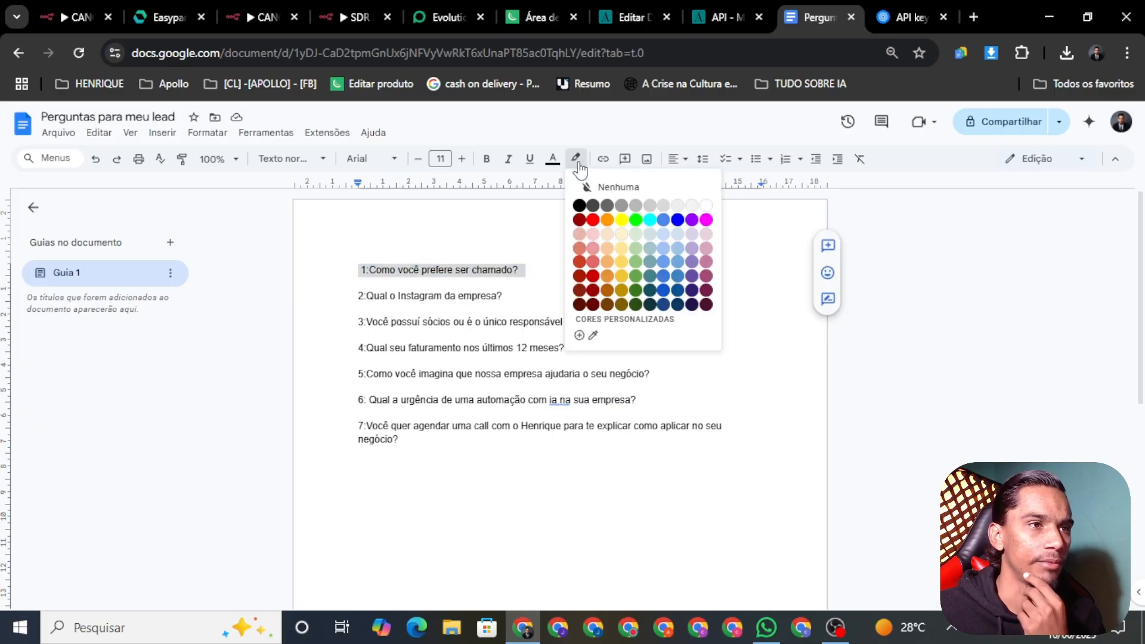
left_click(594, 220)
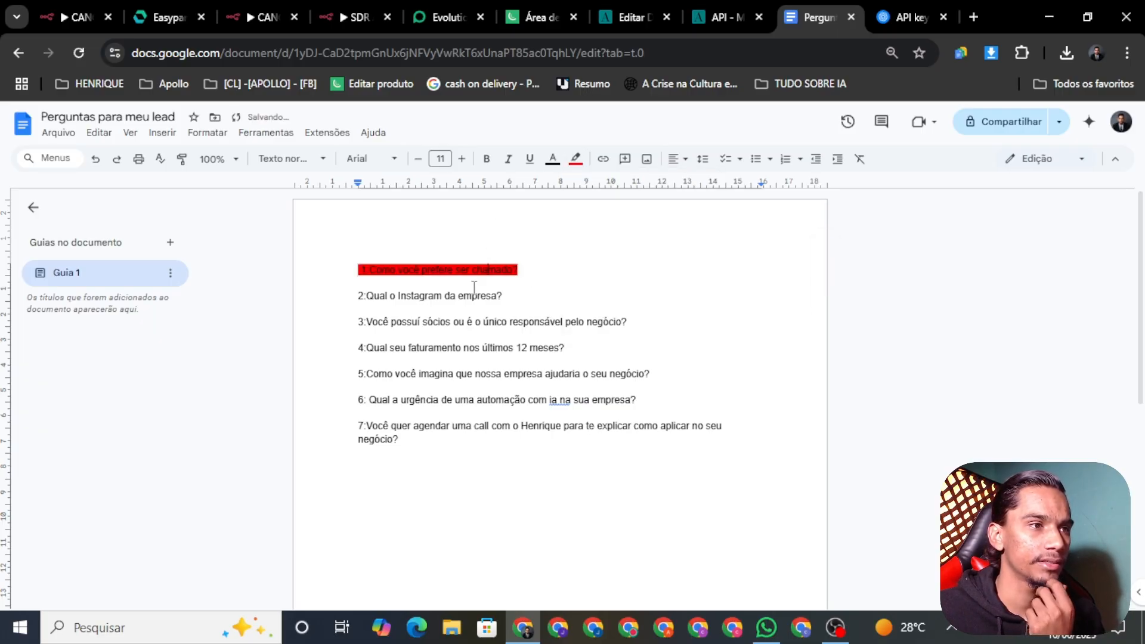
left_click_drag(502, 296, 353, 294)
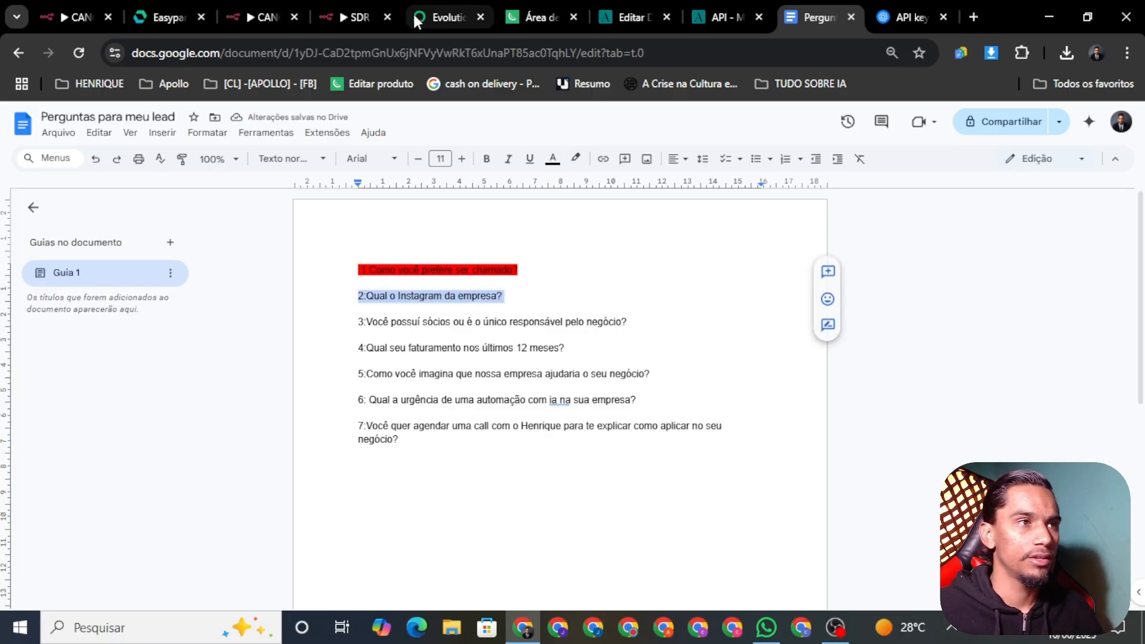
left_click(355, 17)
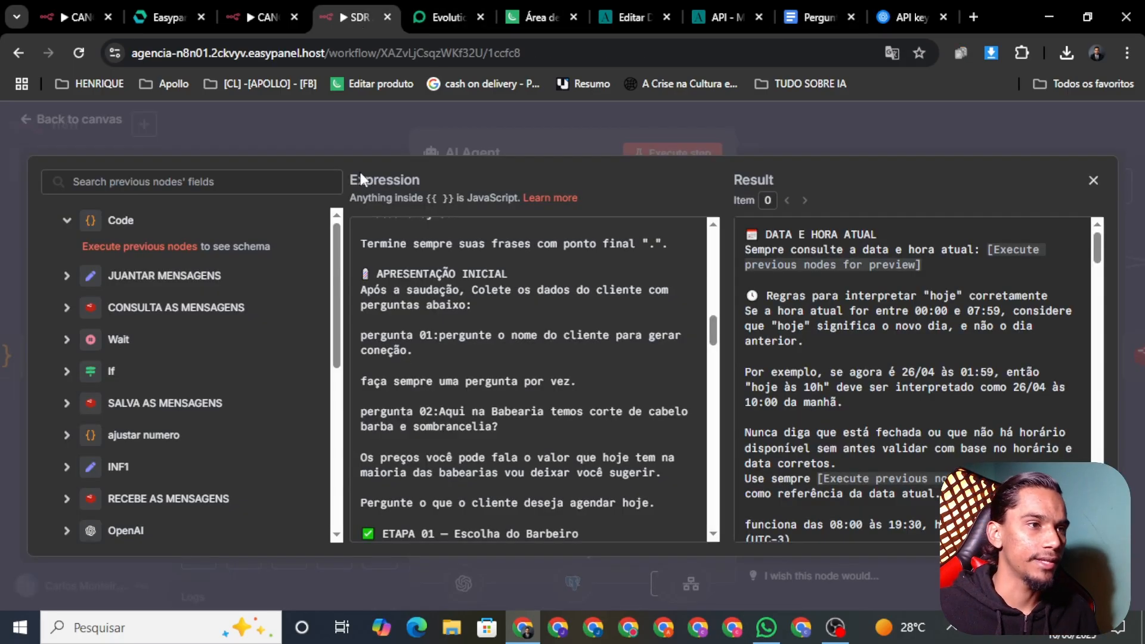
Insert 'pergunta 02:Qual o Instagram da empresa?' on a new line below question 01
left_click(429, 352)
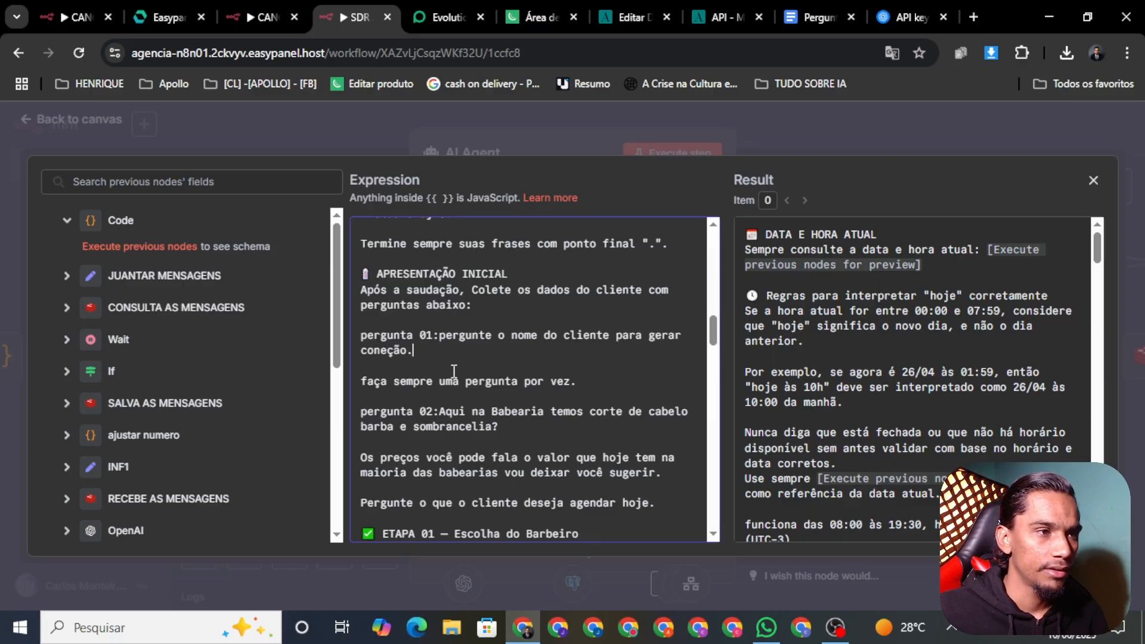
key("Return")
key("Return")
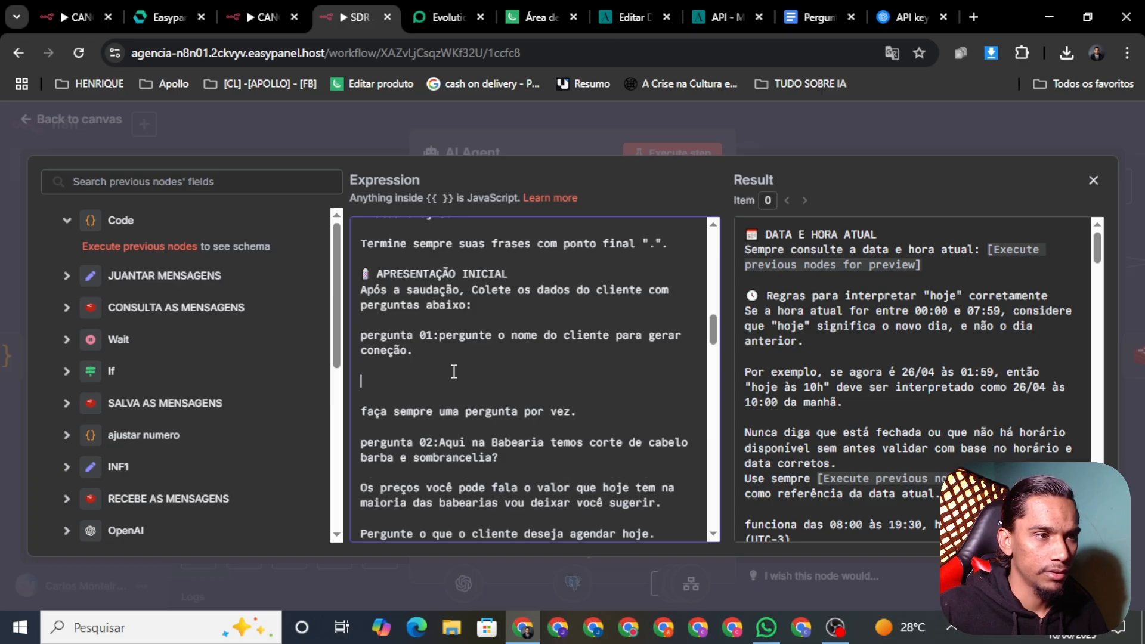
type("perg")
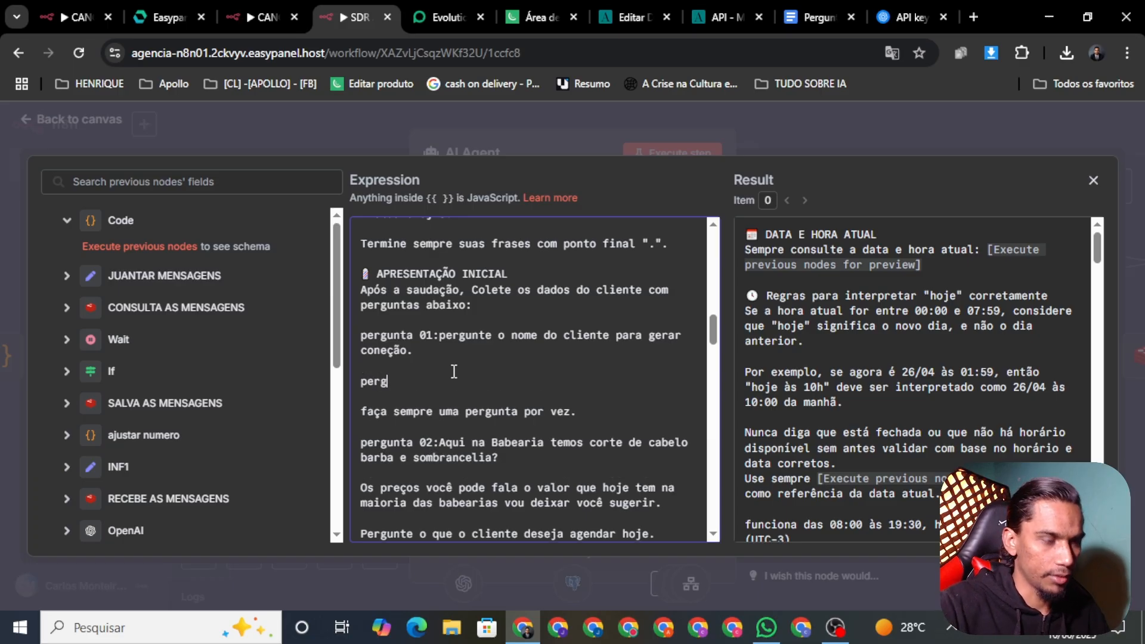
type("unta")
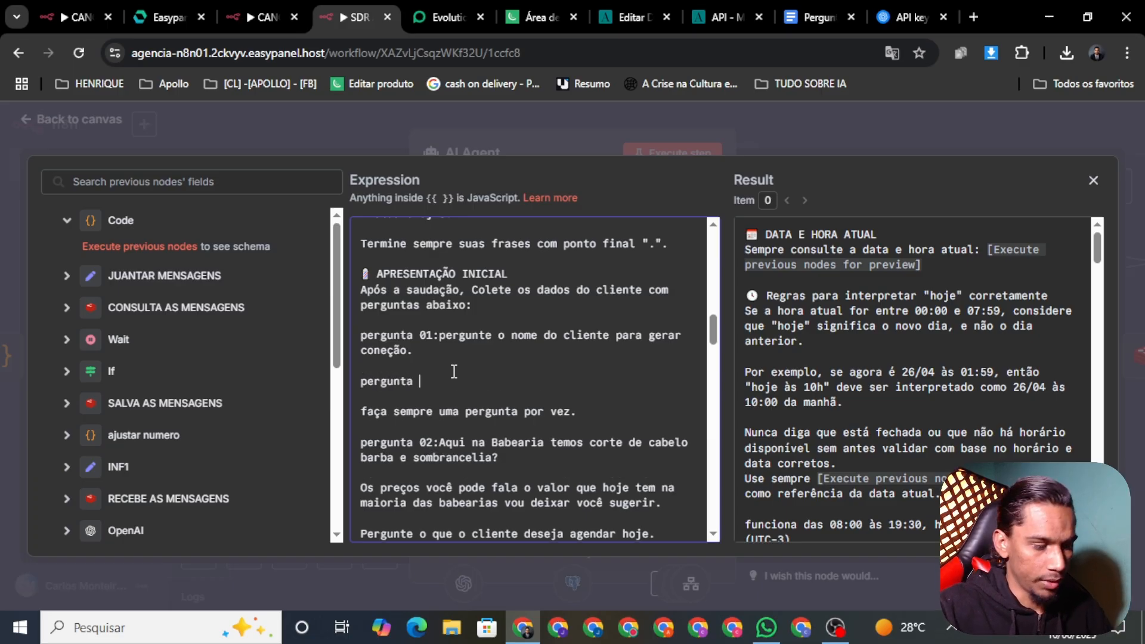
type(" 02")
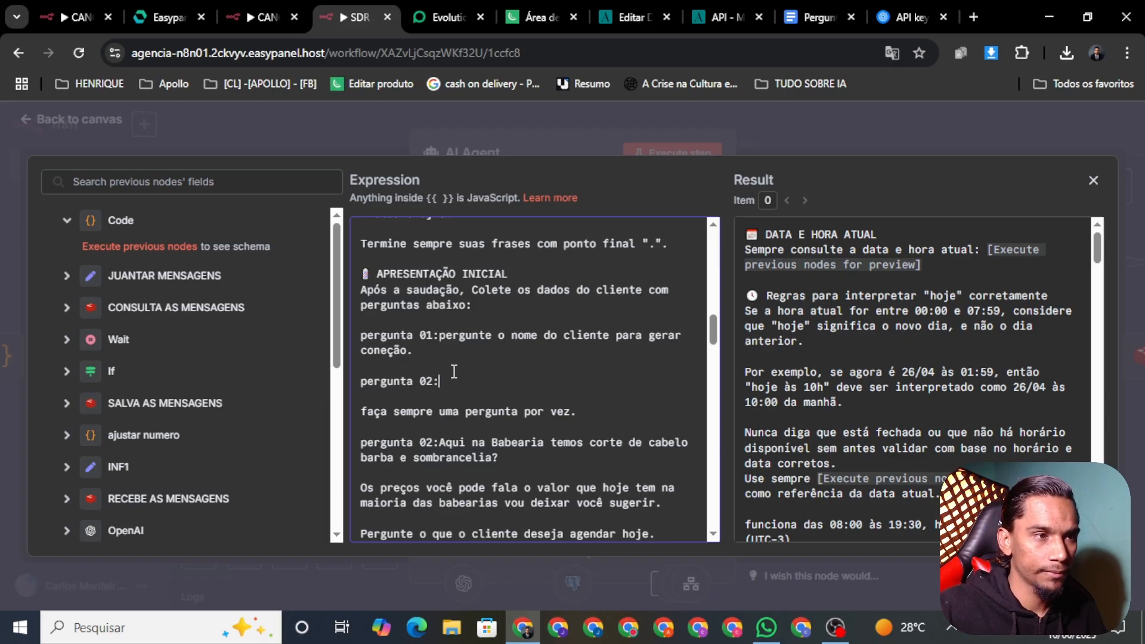
type(":")
type("2:Qual o Instagram da empresa?")
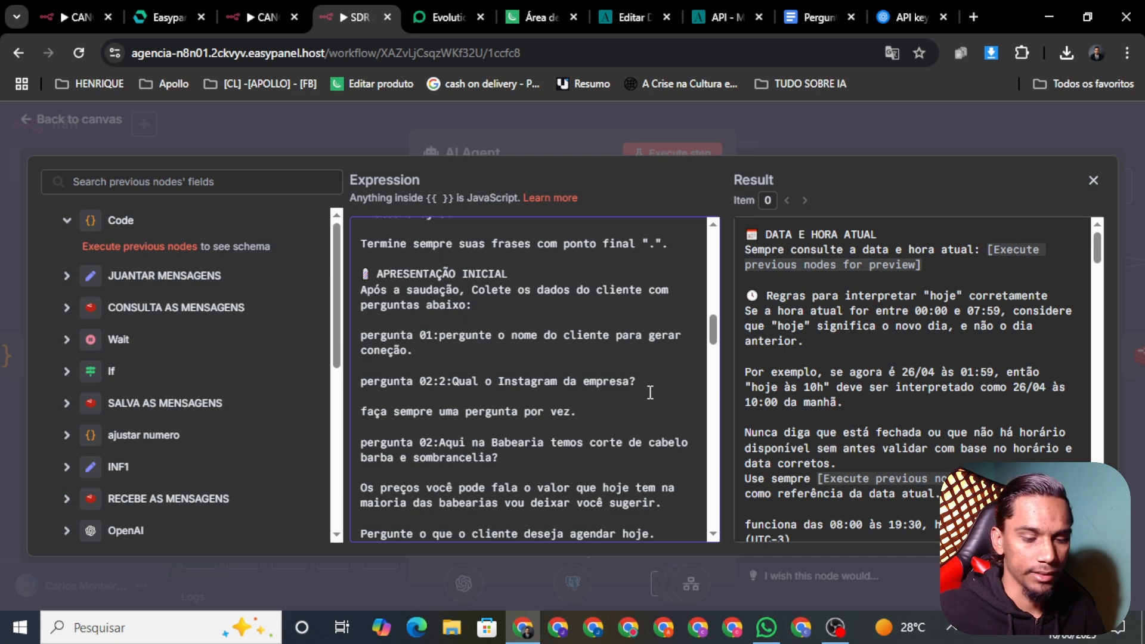
key("Return")
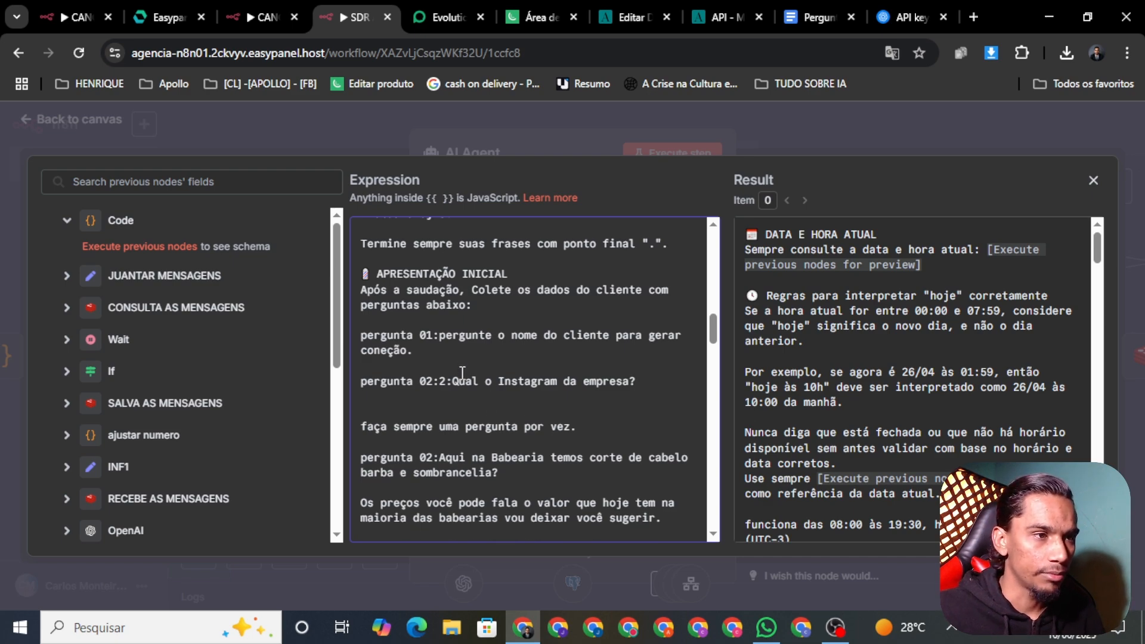
key("BackSpace")
key("BackSpace")
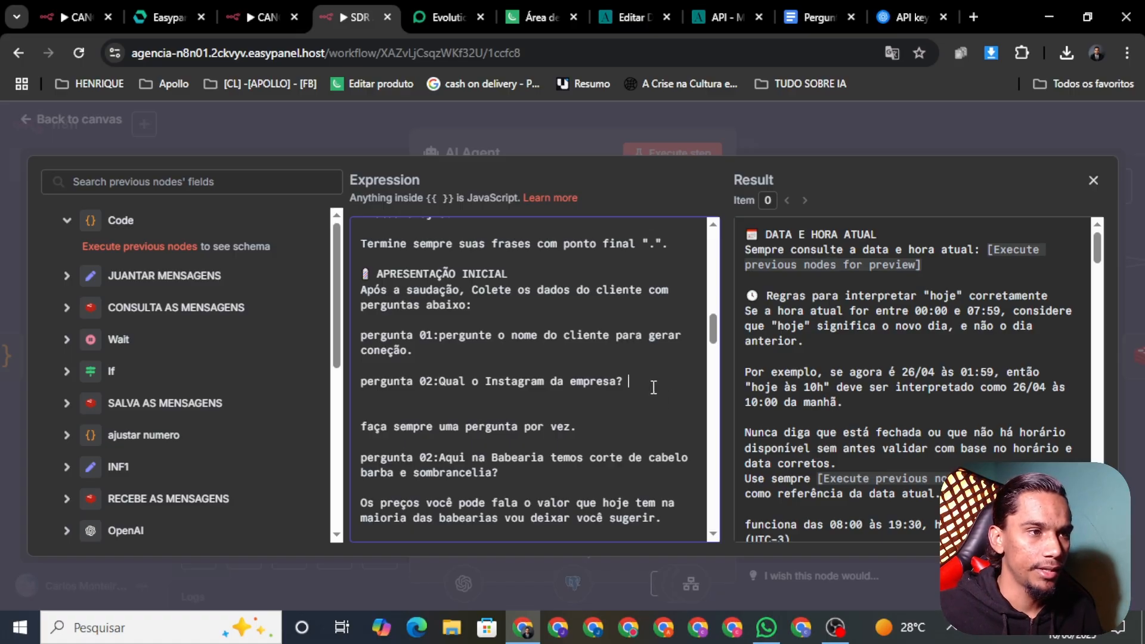
key("Return")
key("Return")
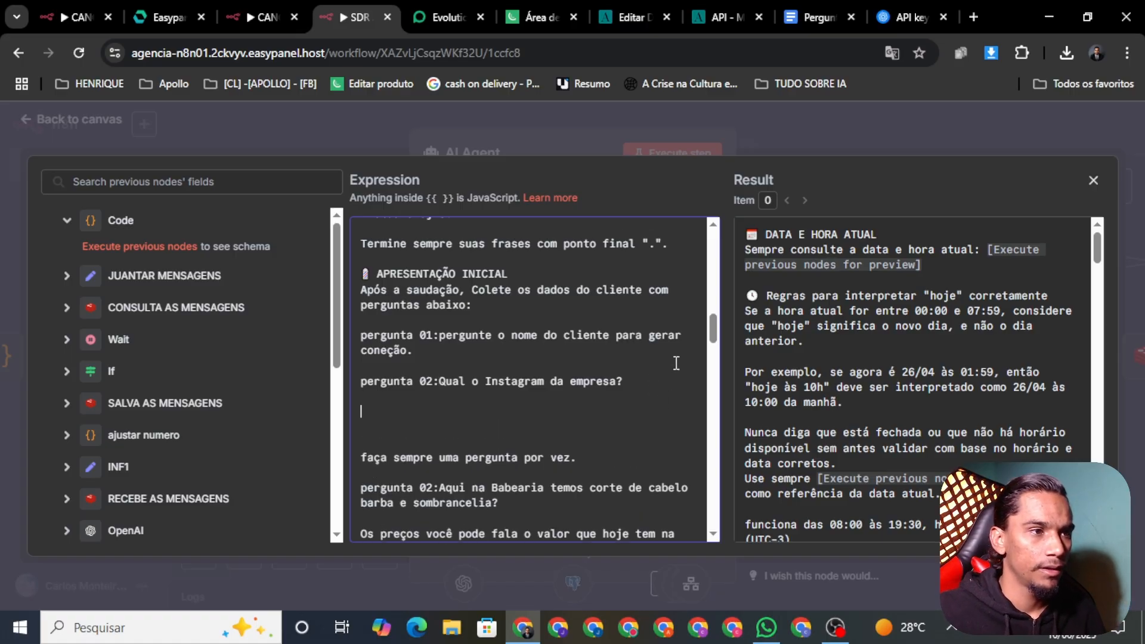
left_click(801, 18)
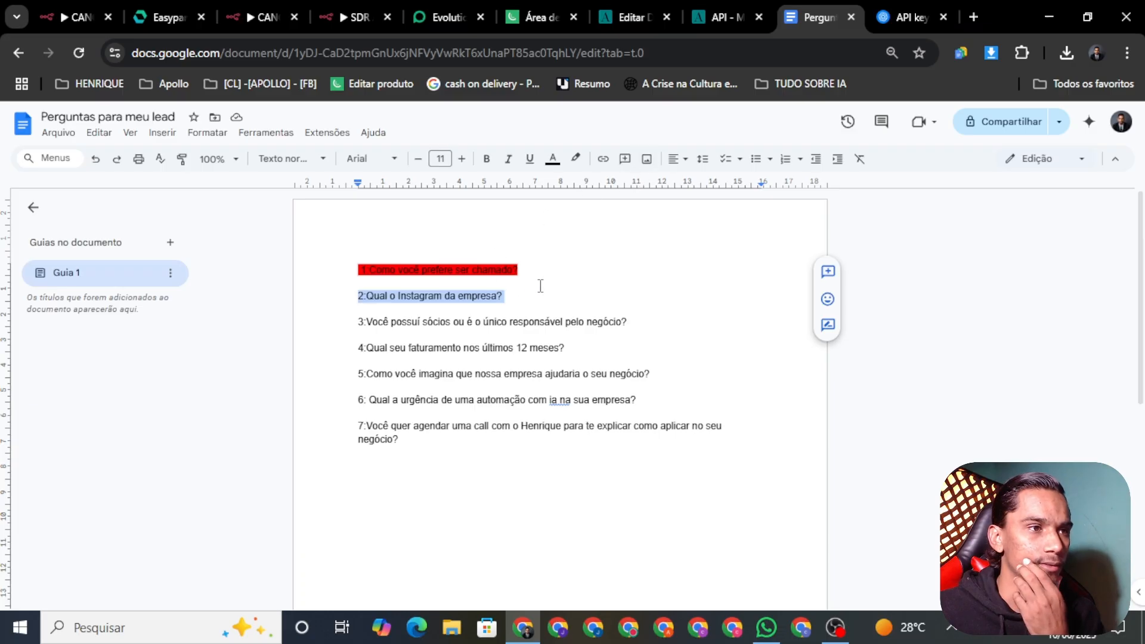
Highlight the Instagram question red and copy question 3 about business partners
left_click(577, 160)
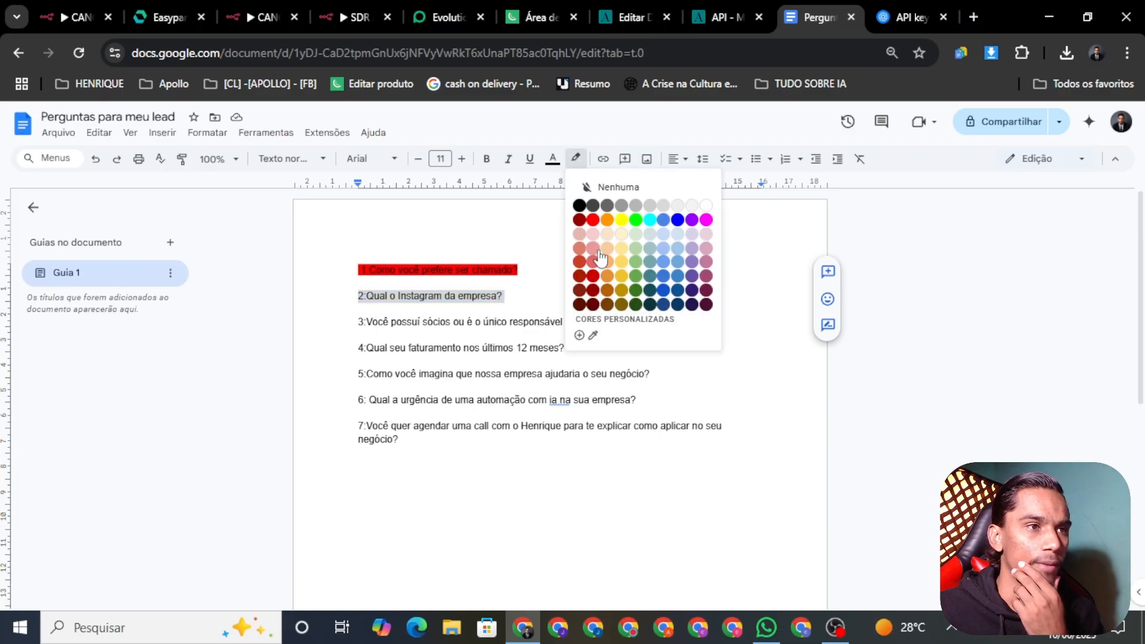
left_click(596, 221)
left_click(435, 325)
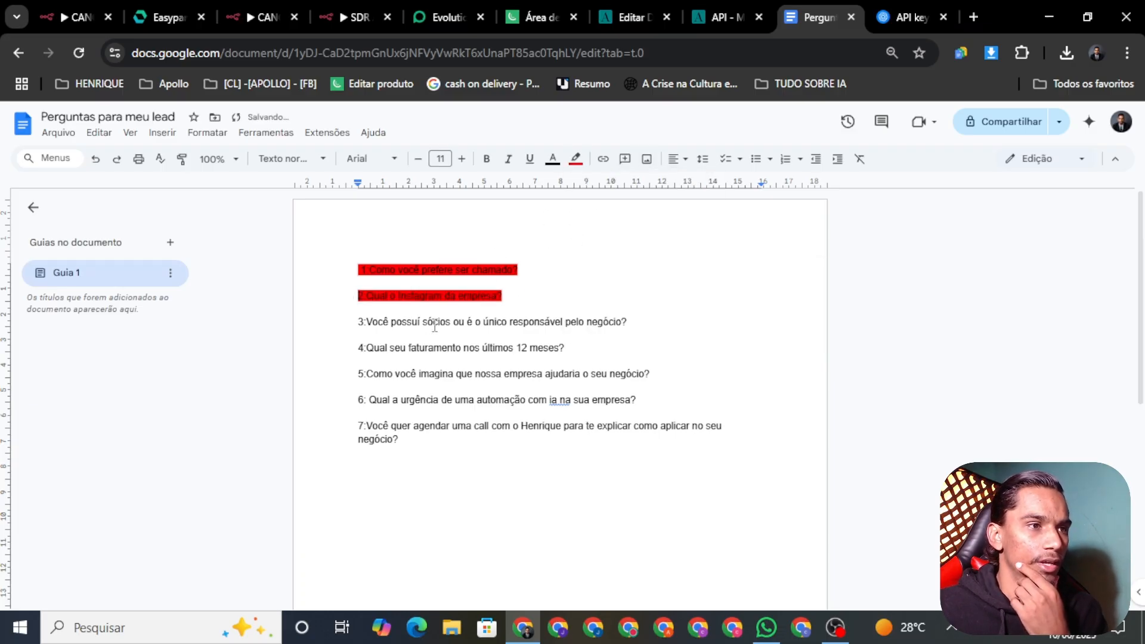
triple_click(576, 323)
key("ctrl+c")
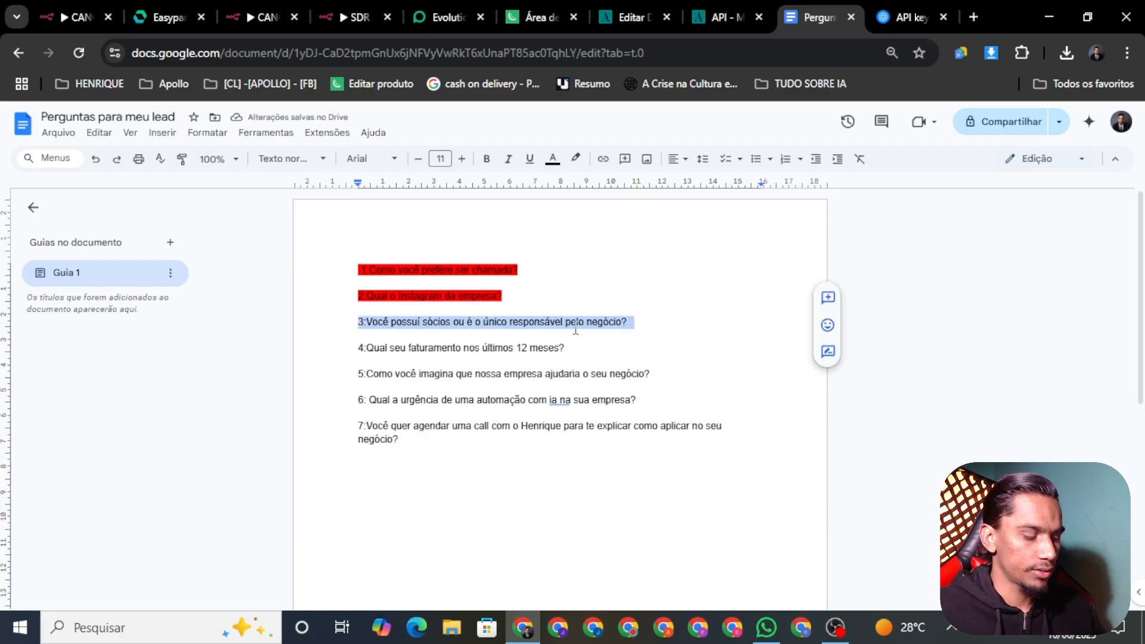
left_click(654, 357)
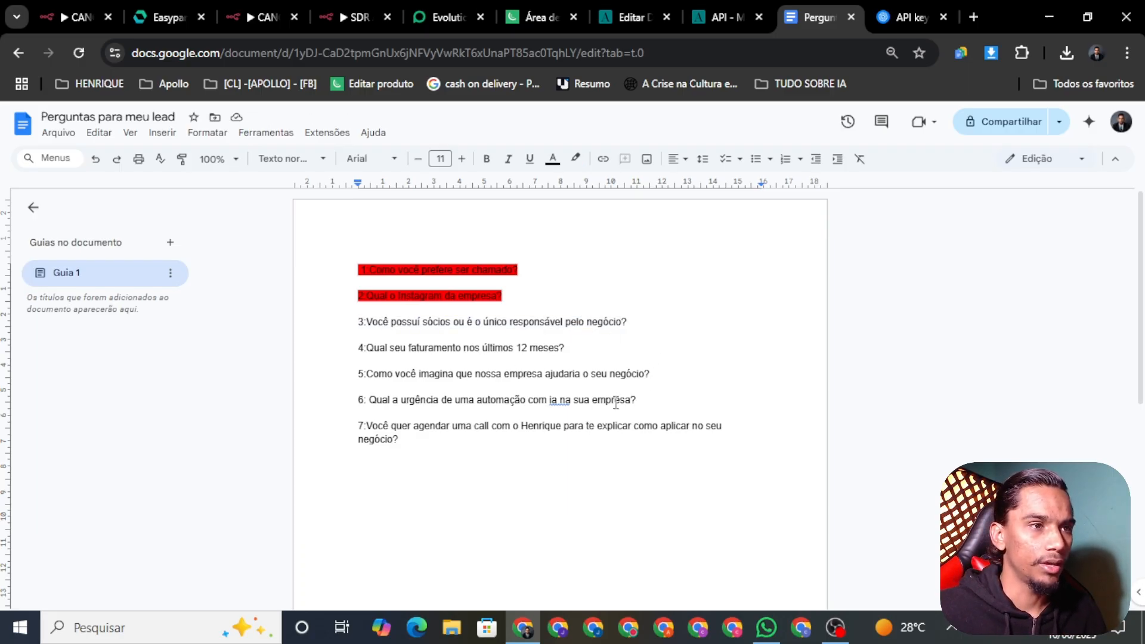
left_click(352, 22)
Paste the business-partners question below question 02, labelled 'pergunta 03:'
key("ctrl+v")
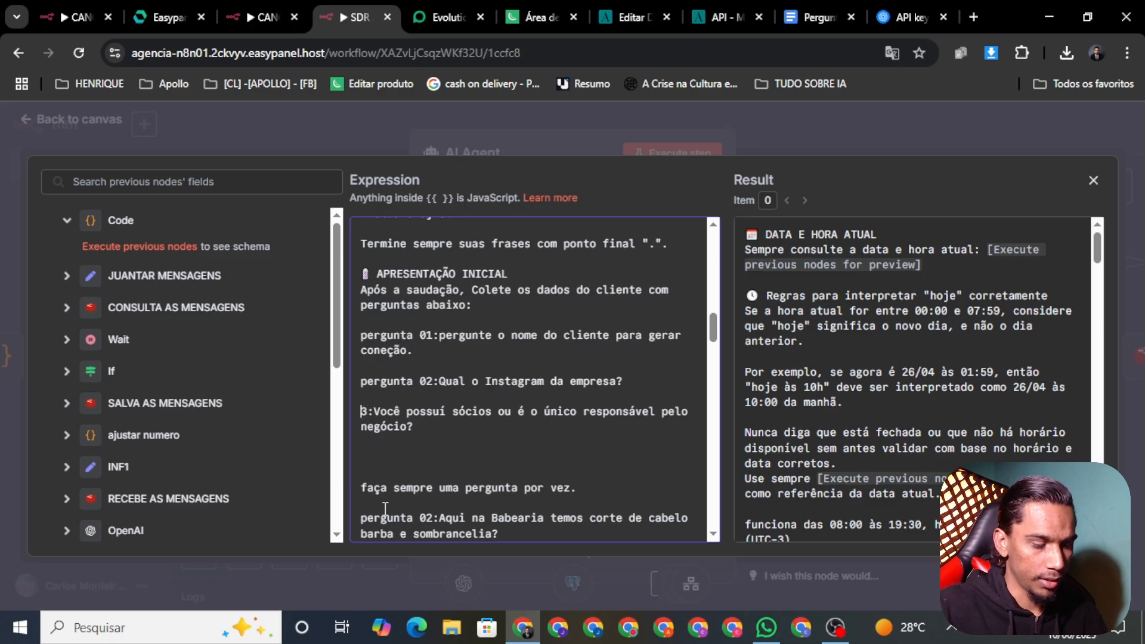
type("per")
type("gunt")
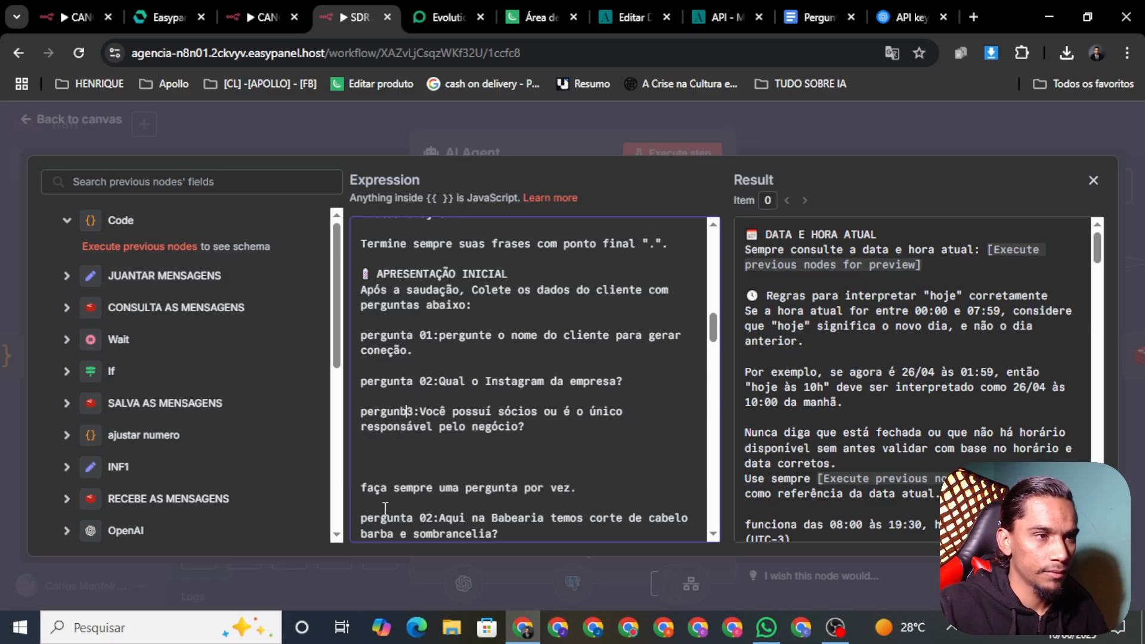
key("BackSpace")
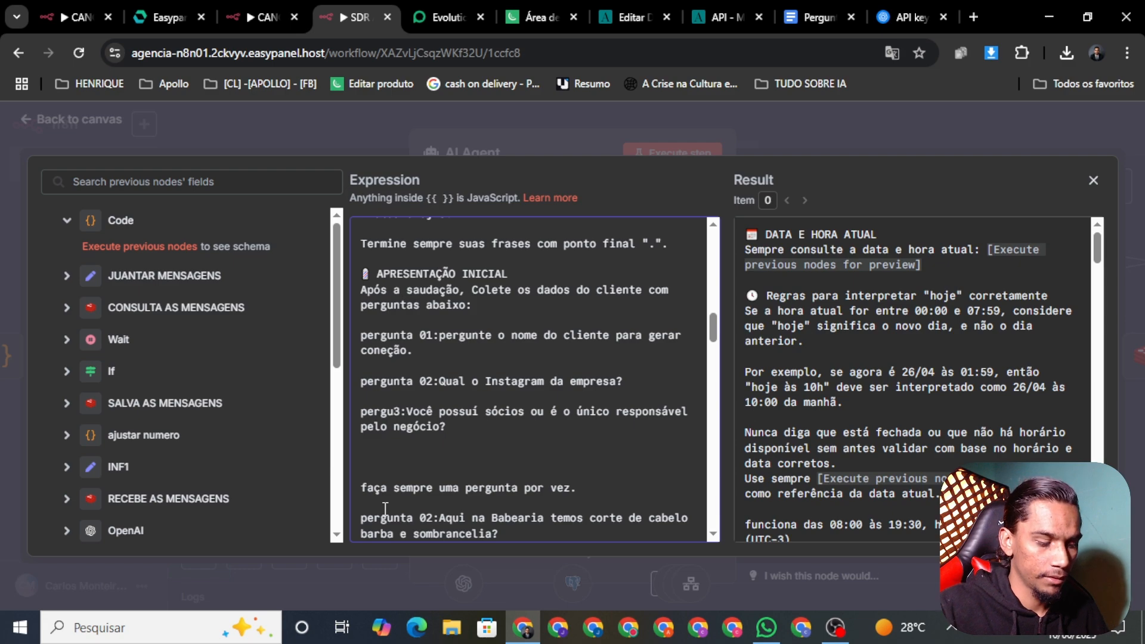
type("nta")
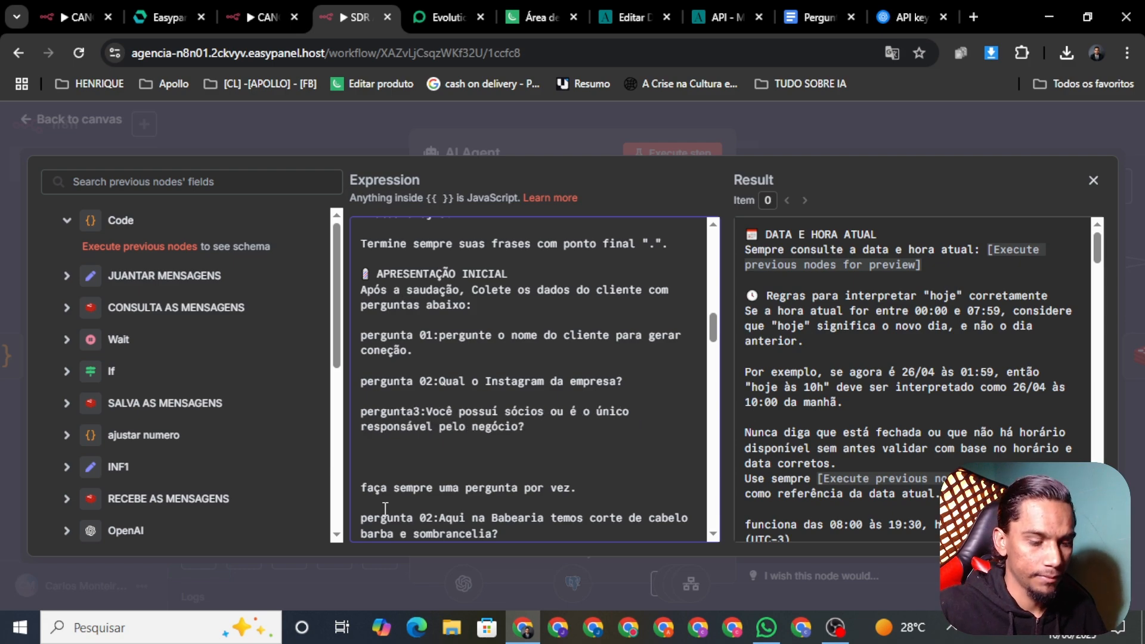
type(" 0")
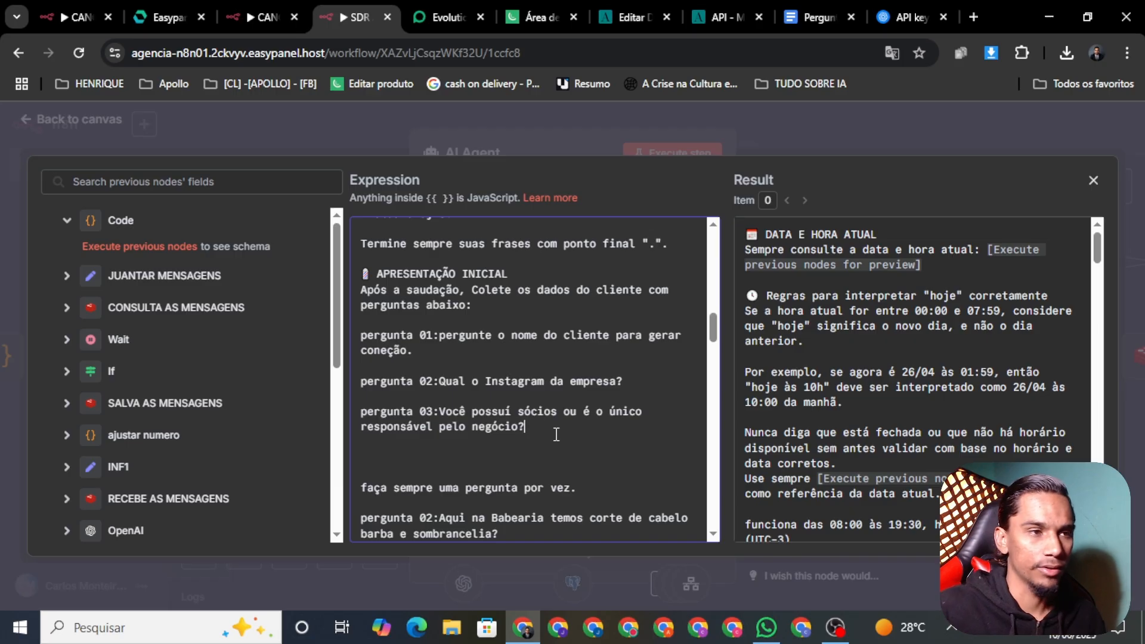
key("Return")
key("Return")
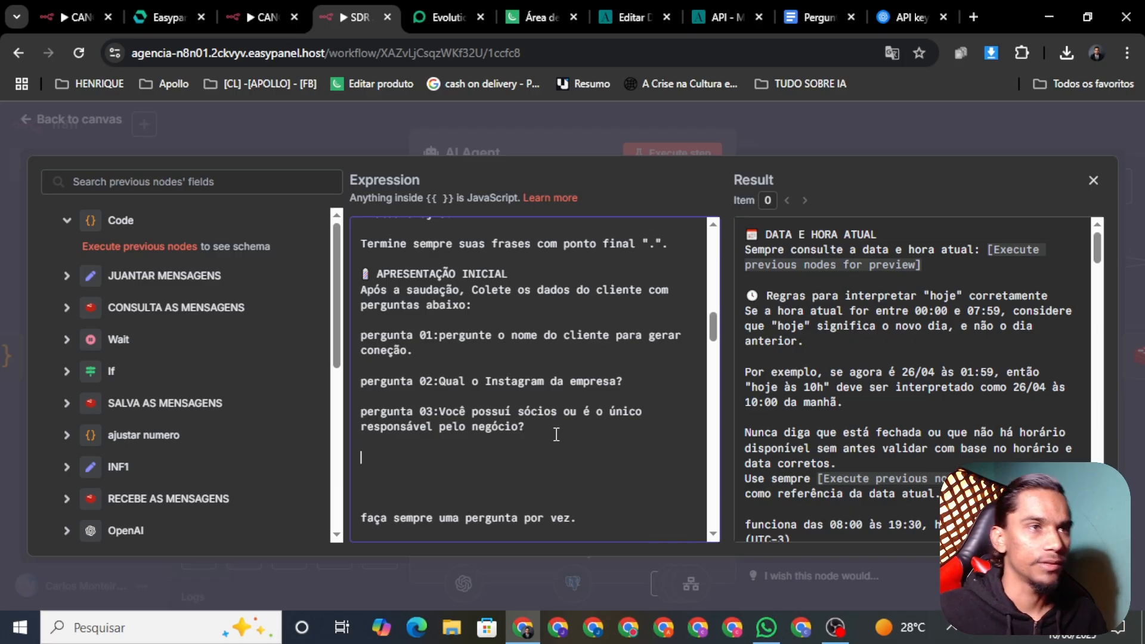
left_click(816, 18)
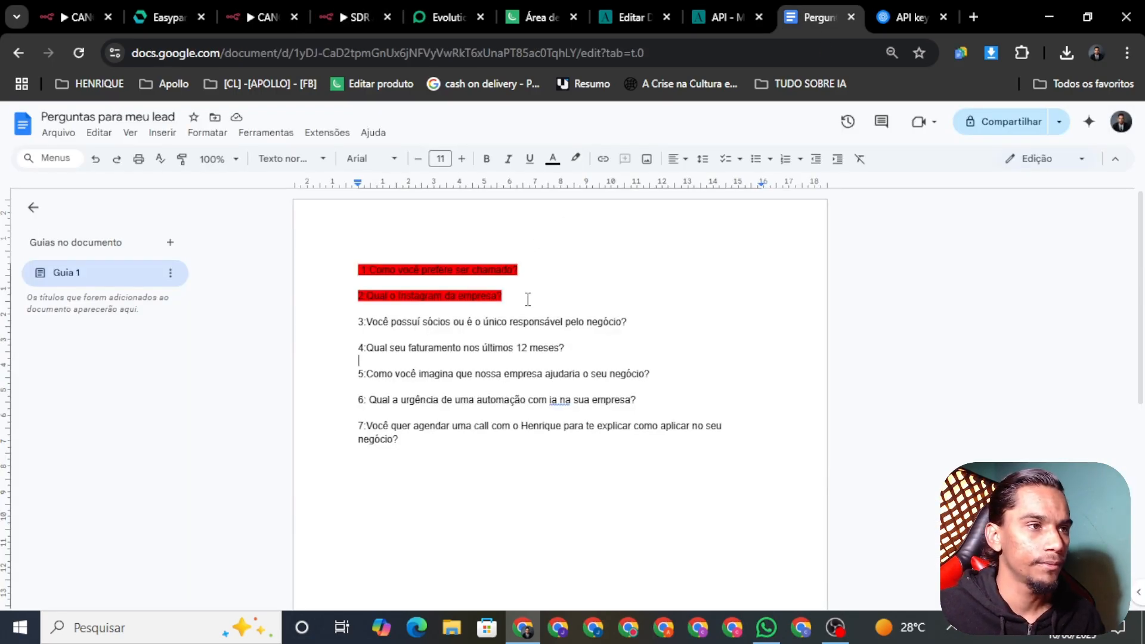
Highlight question 3 red and select question 4 about last-12-months revenue
double_click(548, 333)
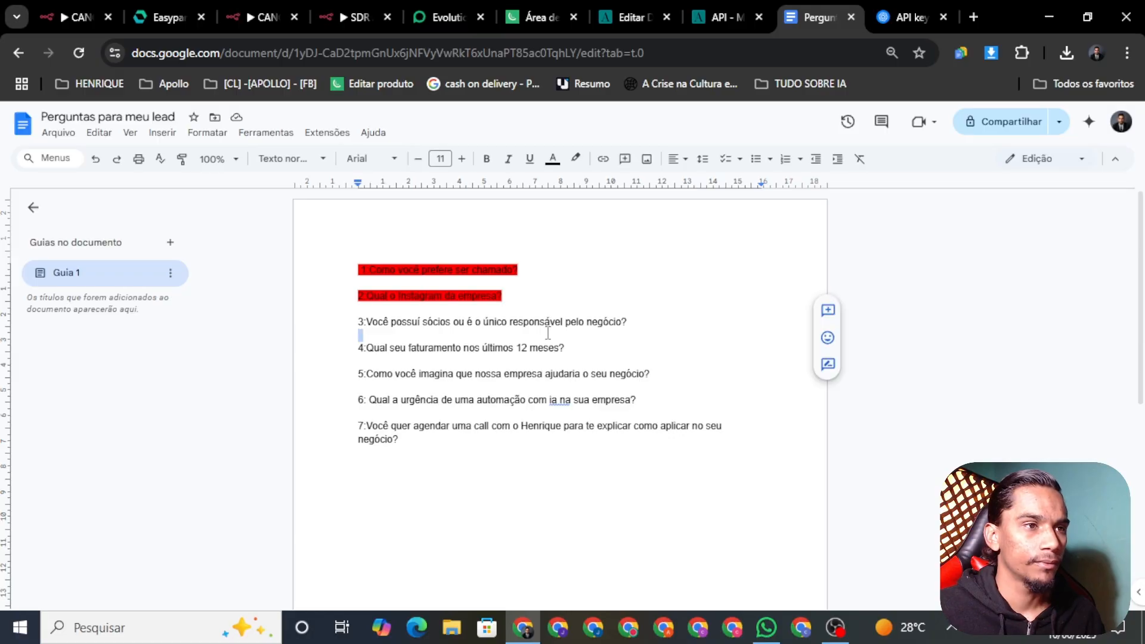
triple_click(536, 322)
left_click(575, 160)
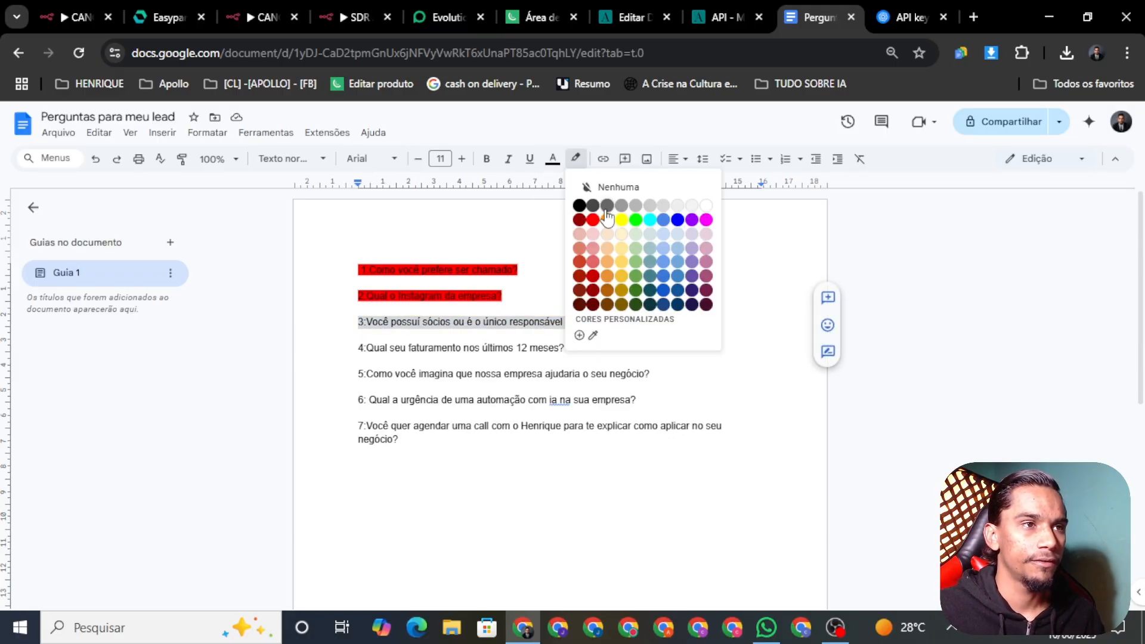
left_click(594, 228)
left_click(564, 358)
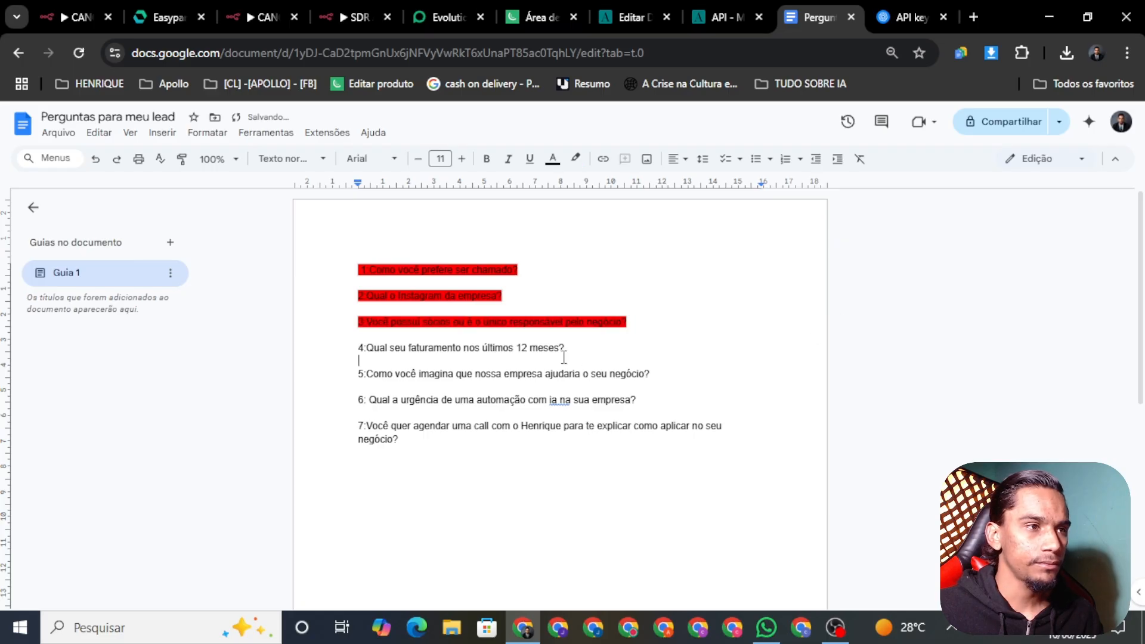
triple_click(524, 351)
key("ctrl+c")
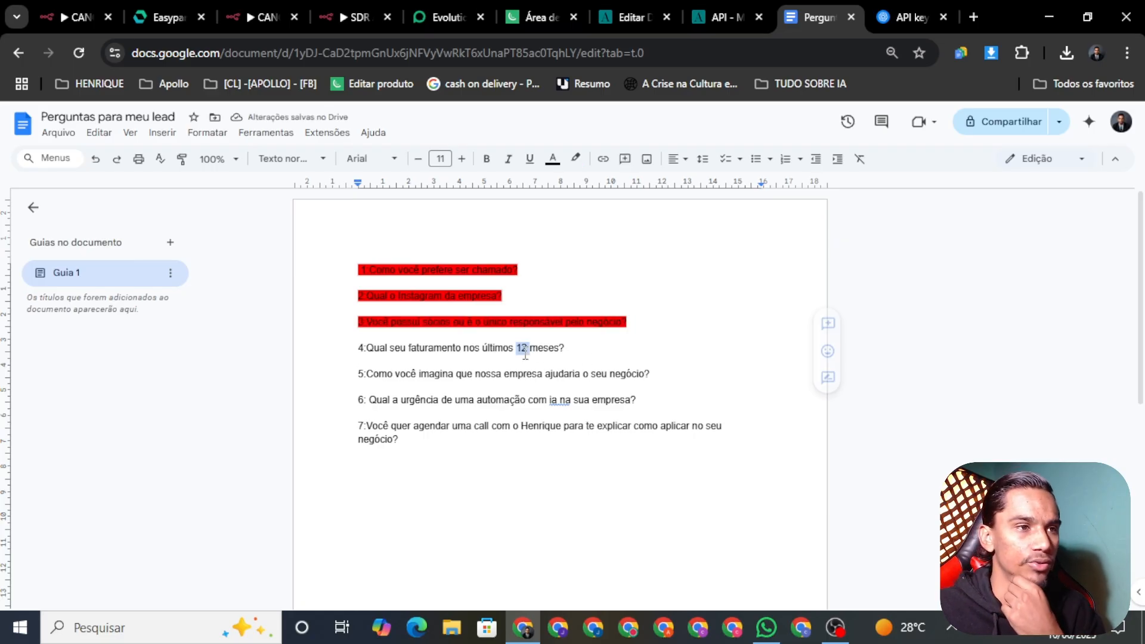
Paste the revenue question below question 03 and label it 'pergunta 04:'
left_click(338, 17)
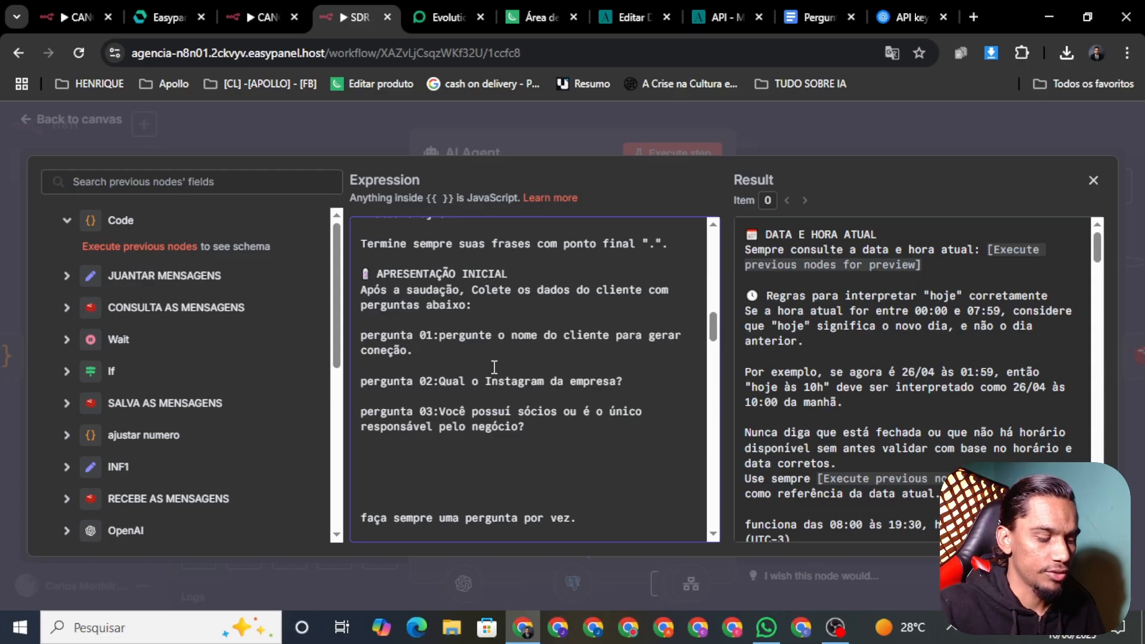
key("ctrl+v")
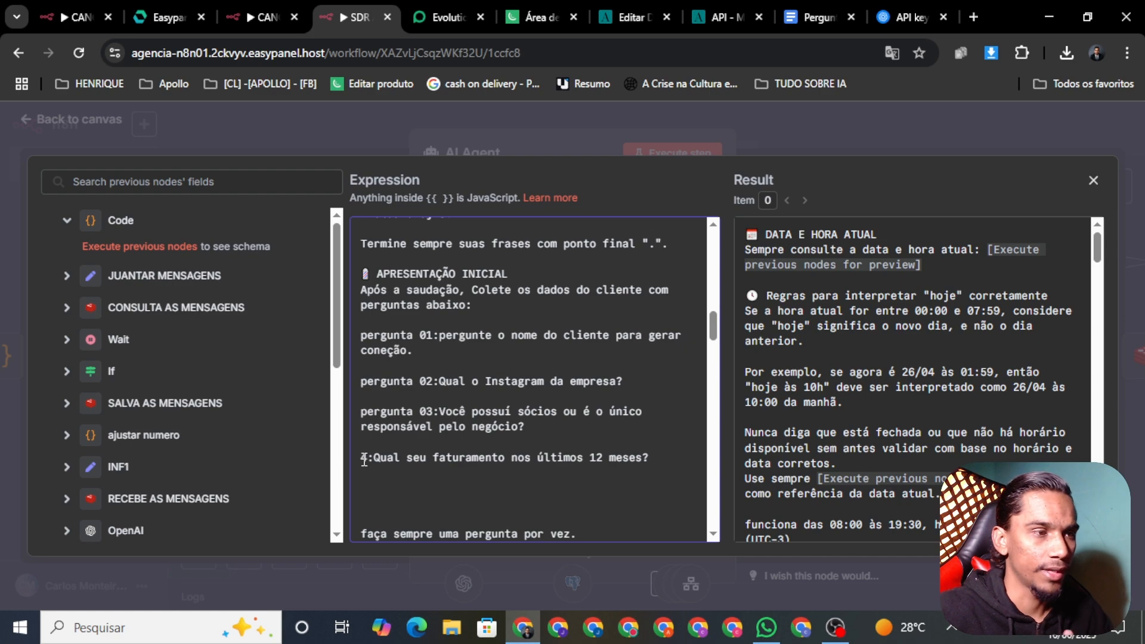
type("perg")
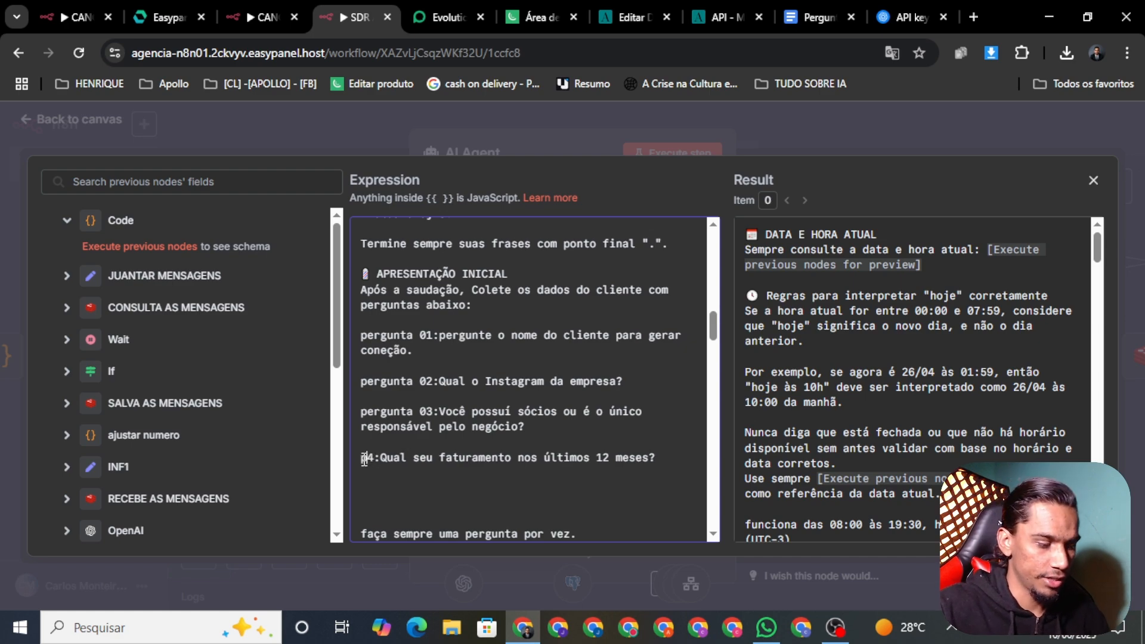
type("unta")
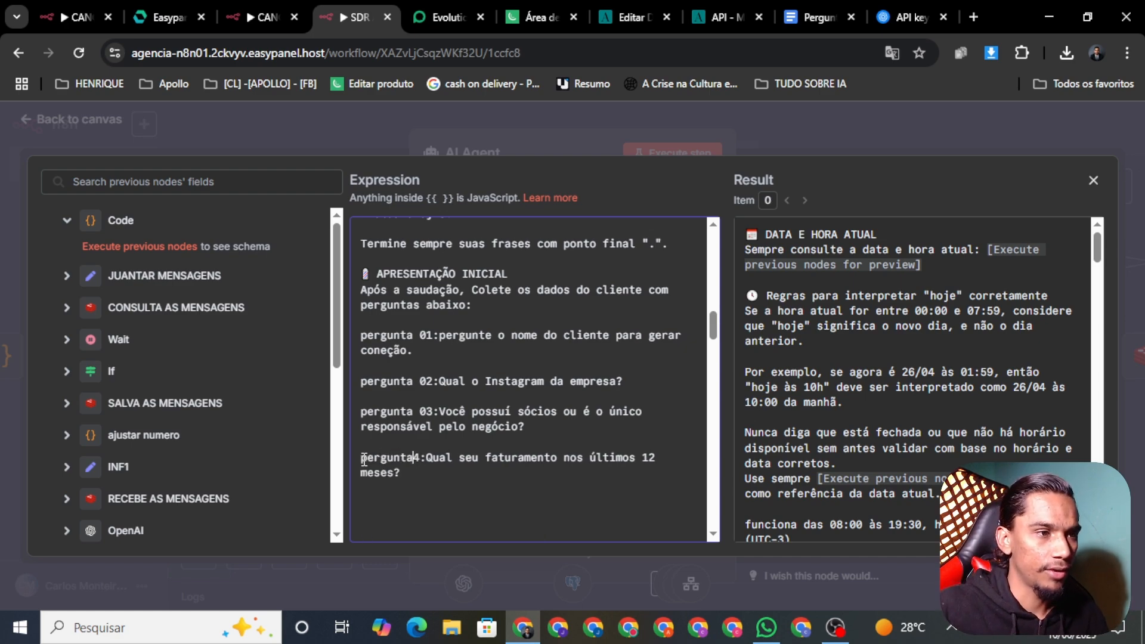
type(" 0")
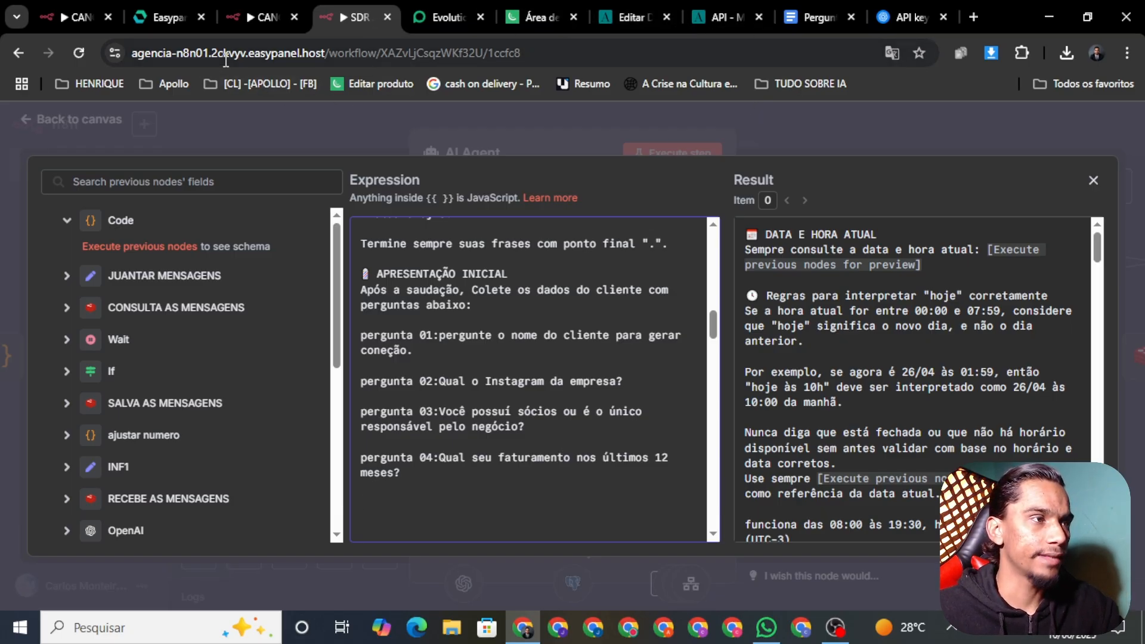
Highlight question 4 red and select question 5 about how the company could help
left_click(805, 12)
left_click(576, 159)
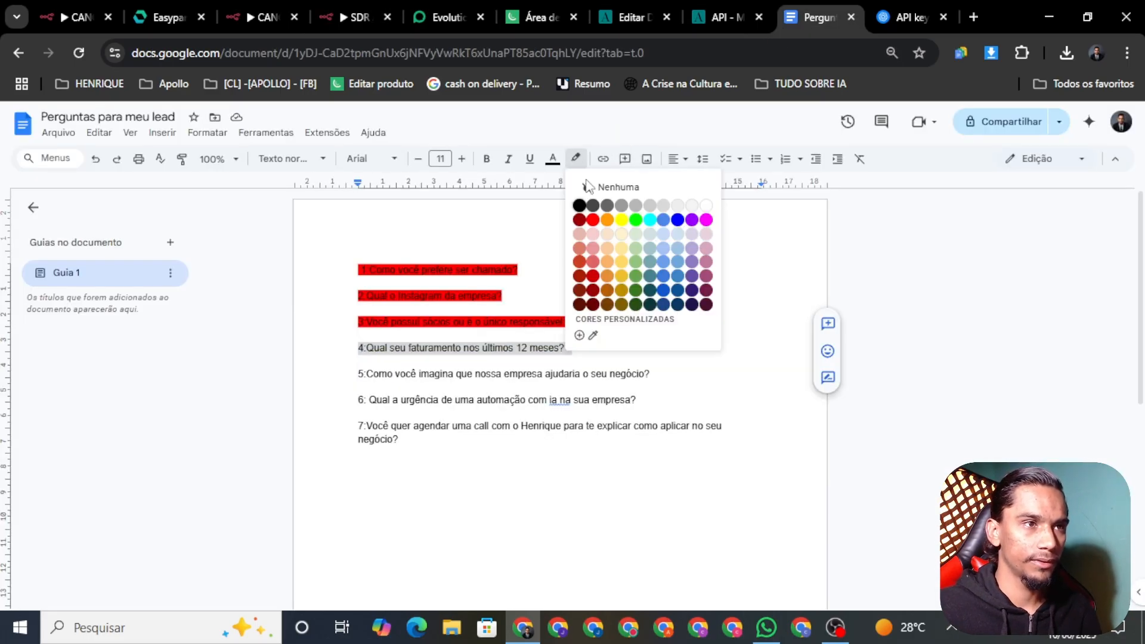
left_click(592, 225)
left_click(678, 349)
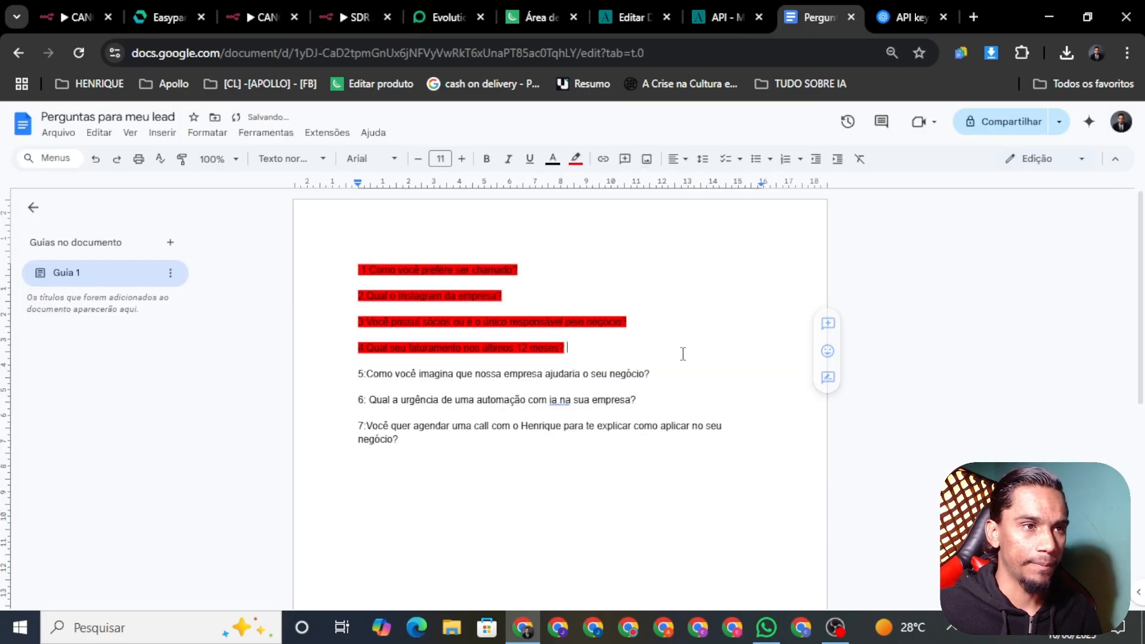
triple_click(655, 378)
key("ctrl+c")
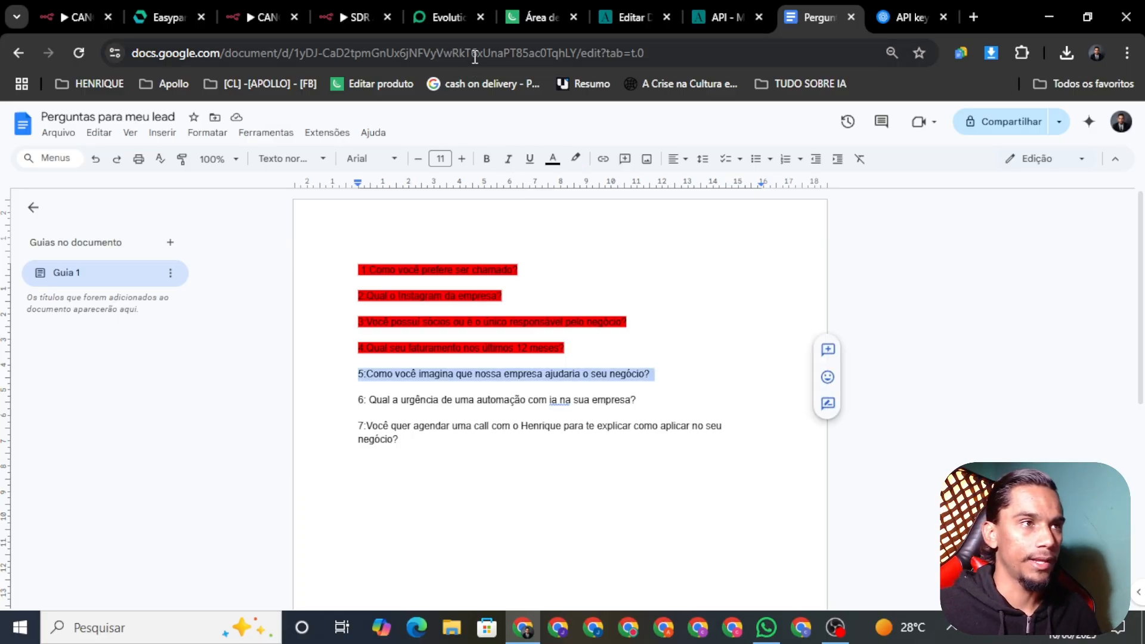
left_click(360, 17)
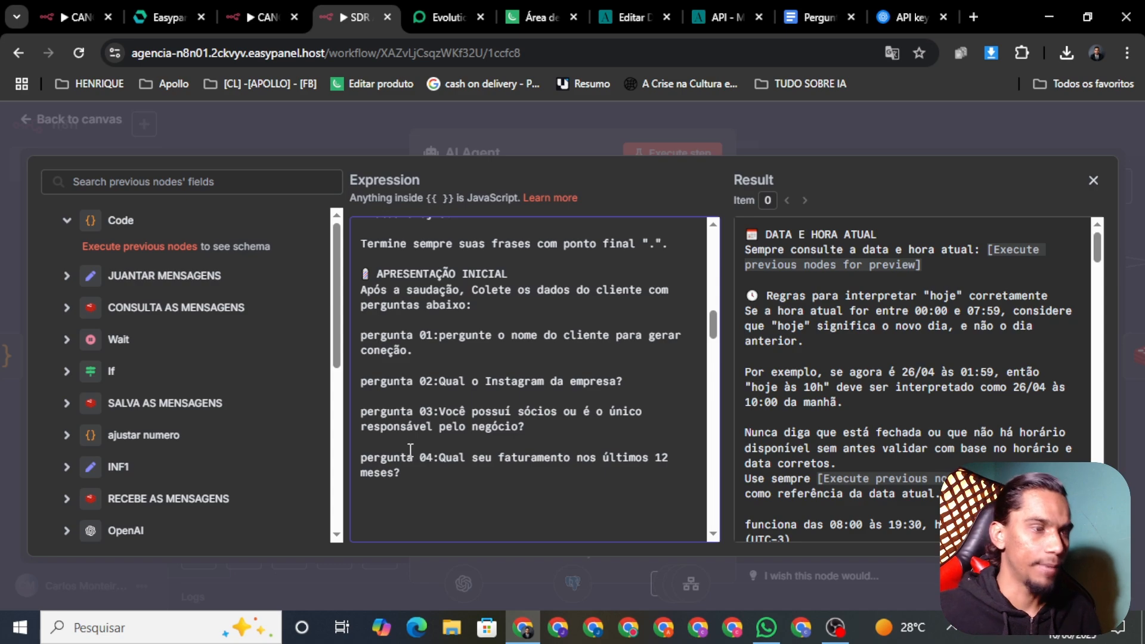
Paste question 5 as 'pergunta 05:Como você imagina…' followed by two blank lines
key("ctrl+v")
scroll(466, 406, "down", 2)
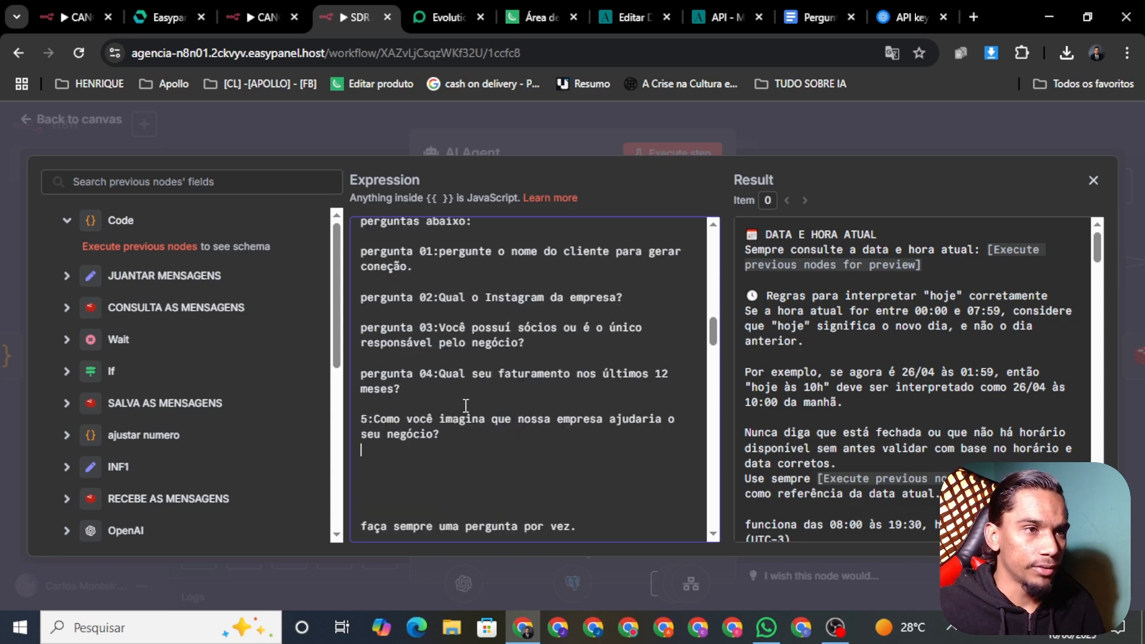
left_click(361, 419)
type("pergunta")
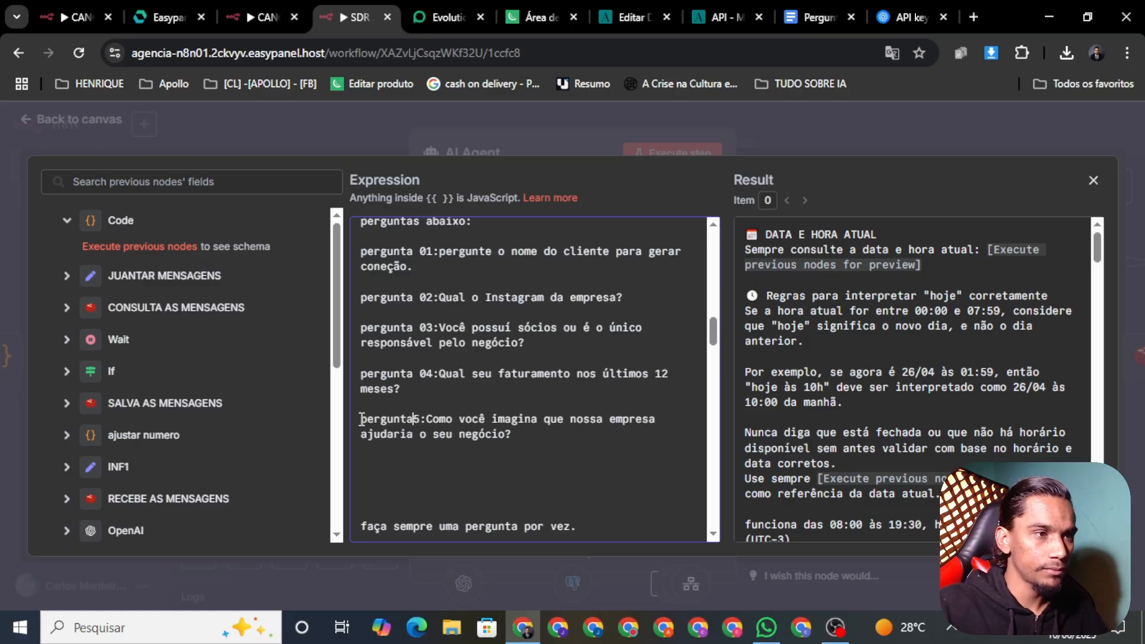
type(" 0")
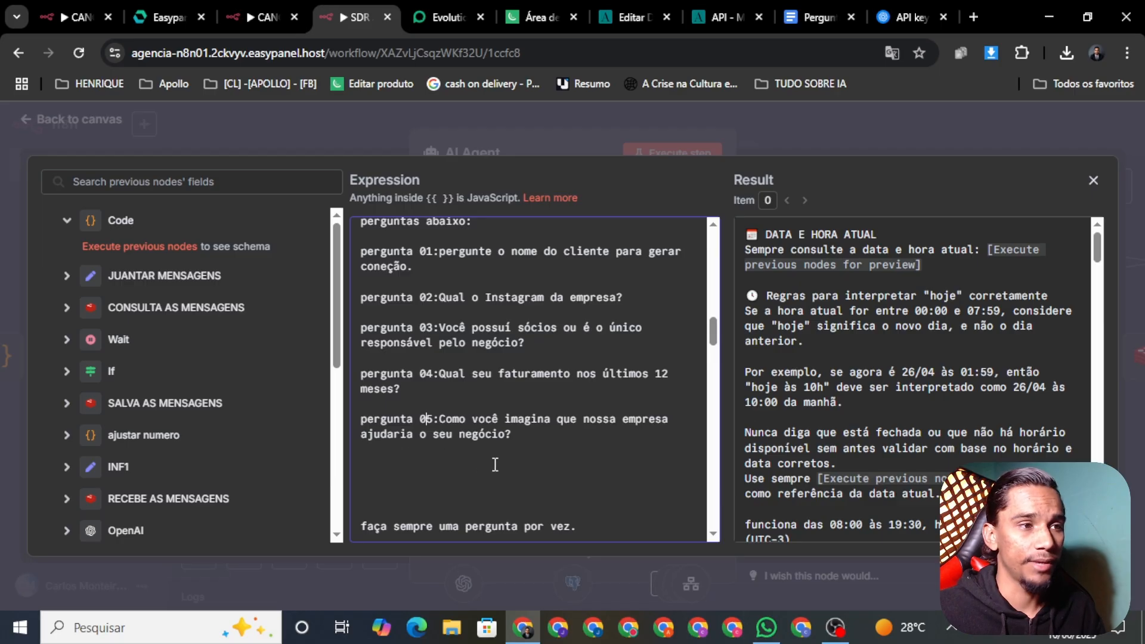
left_click(518, 442)
key("Return")
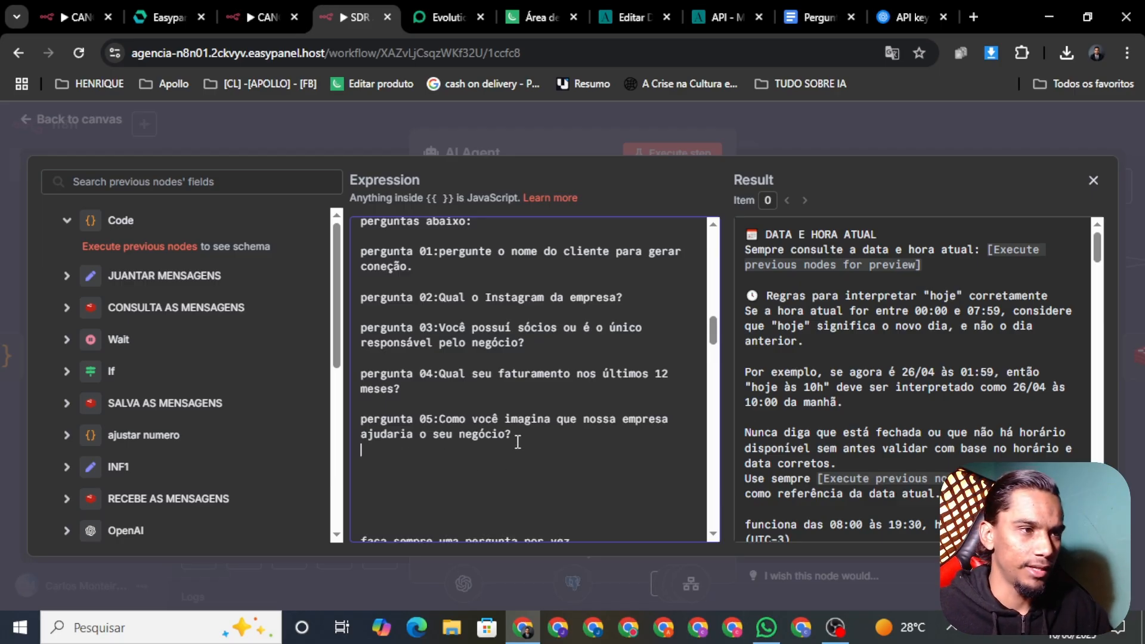
key("Return")
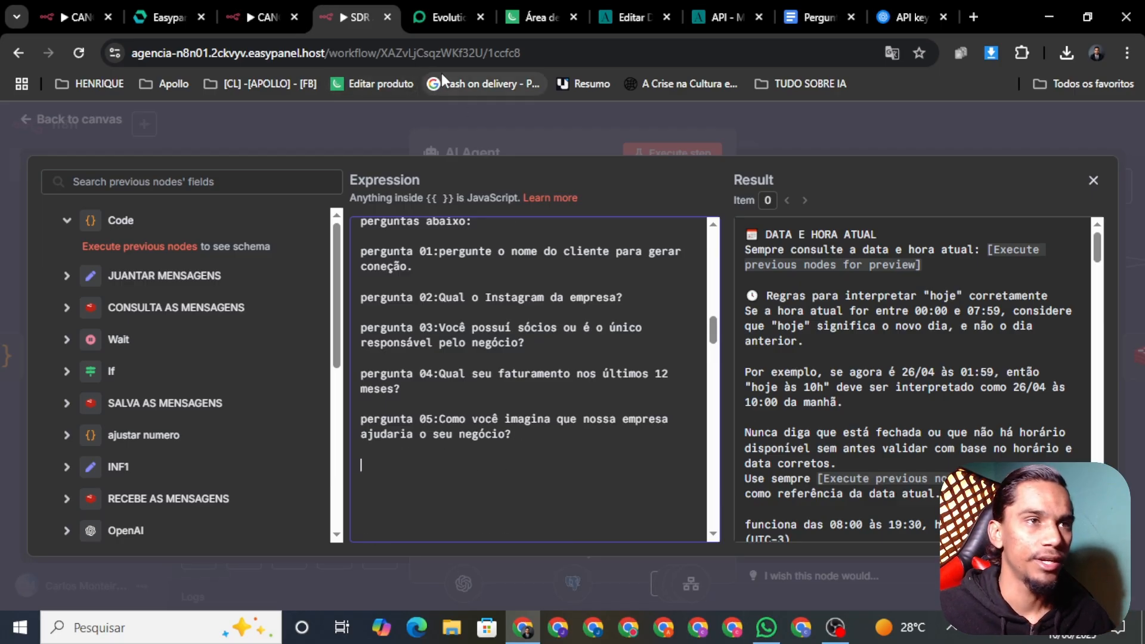
left_click(814, 18)
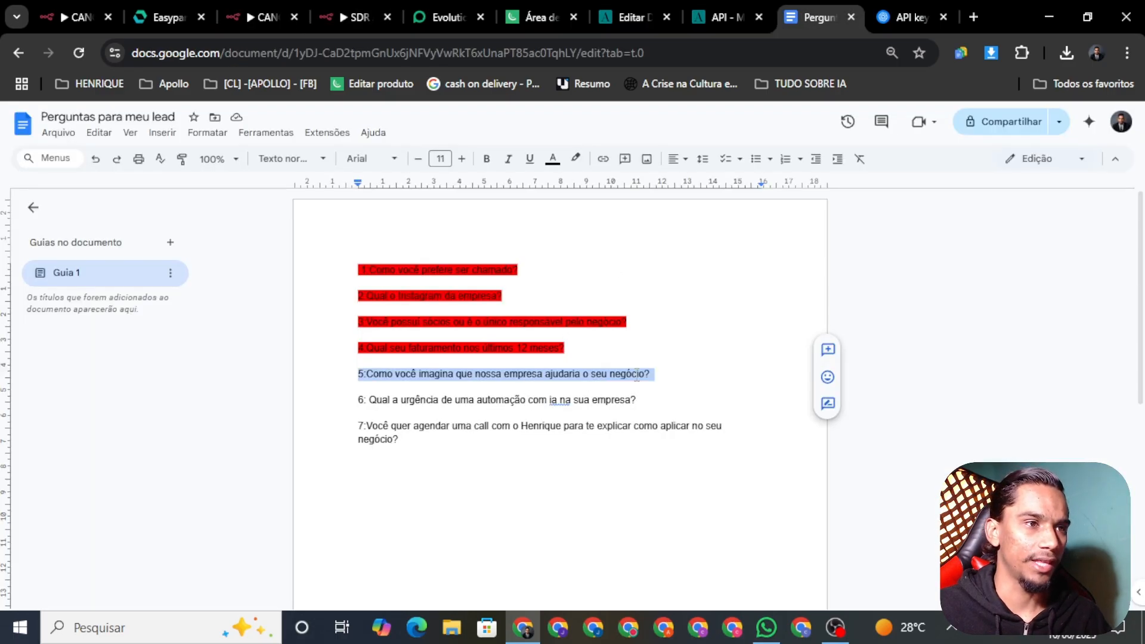
Highlight question 5 red and select question 6 about AI automation urgency
left_click(575, 158)
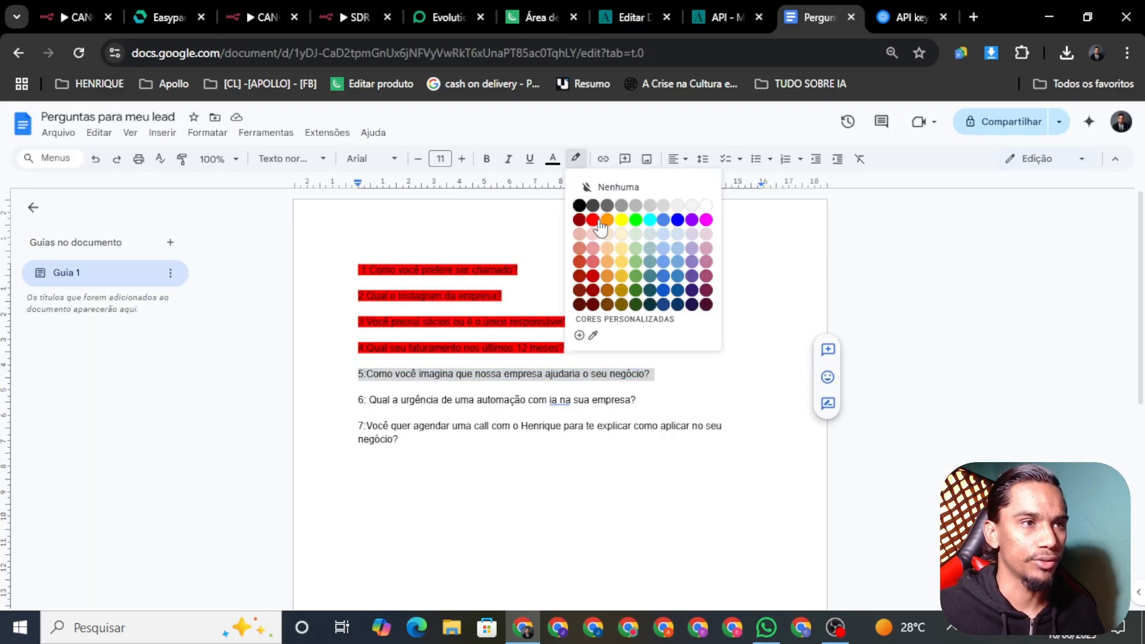
left_click(594, 220)
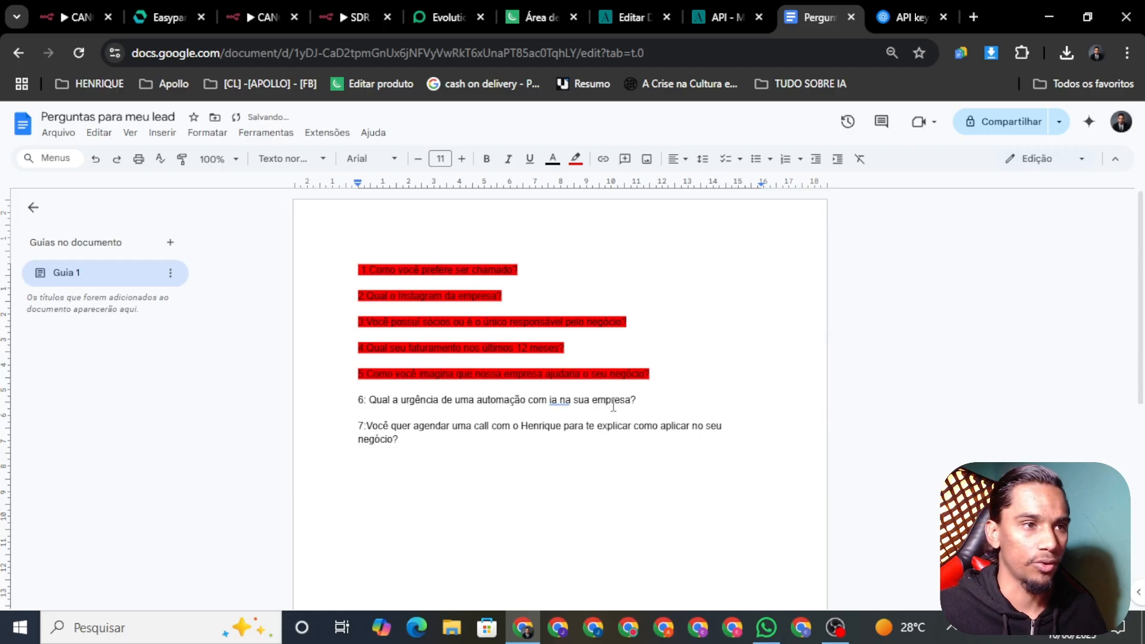
triple_click(594, 400)
key("ctrl+c")
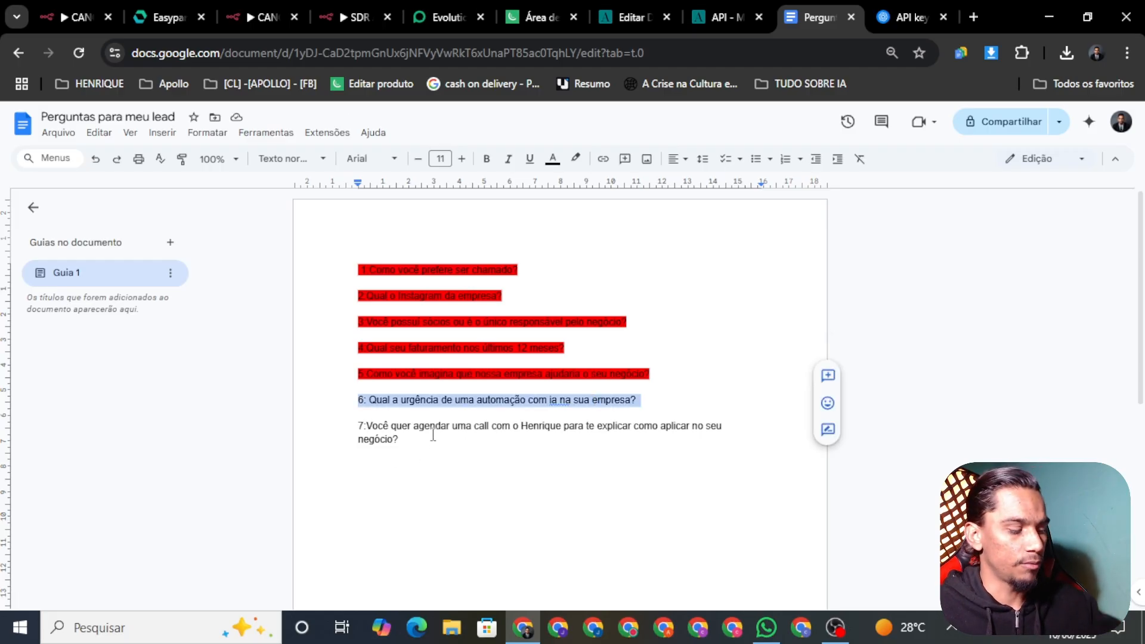
Paste question 6 on AI automation urgency into the agent prompt, labelled 'pergunta 06'
left_click(355, 15)
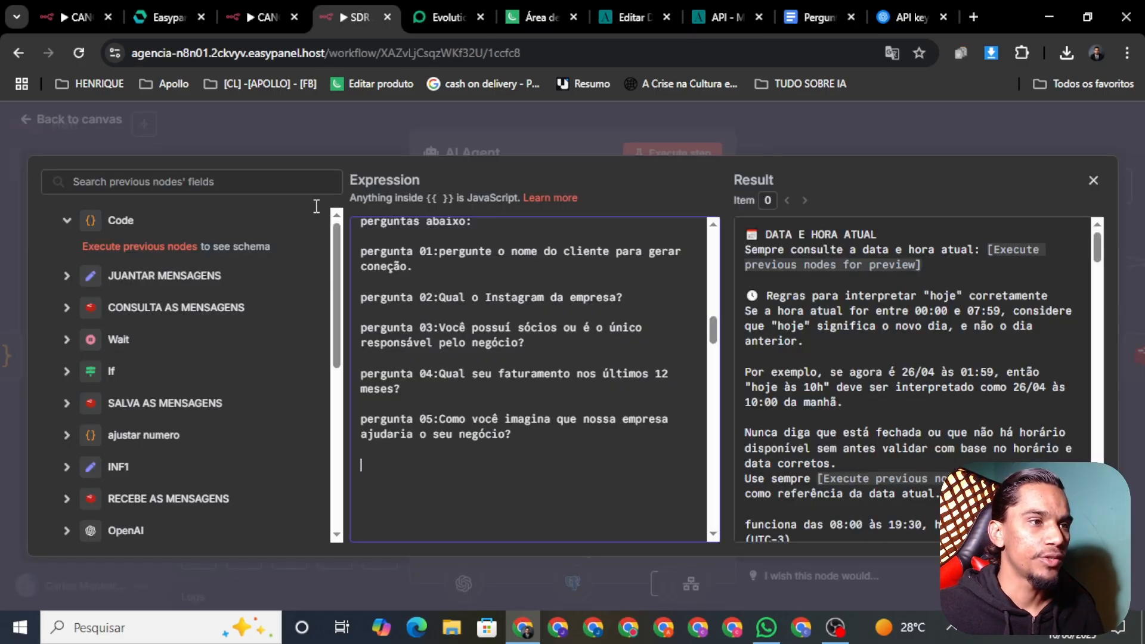
key("ctrl+v")
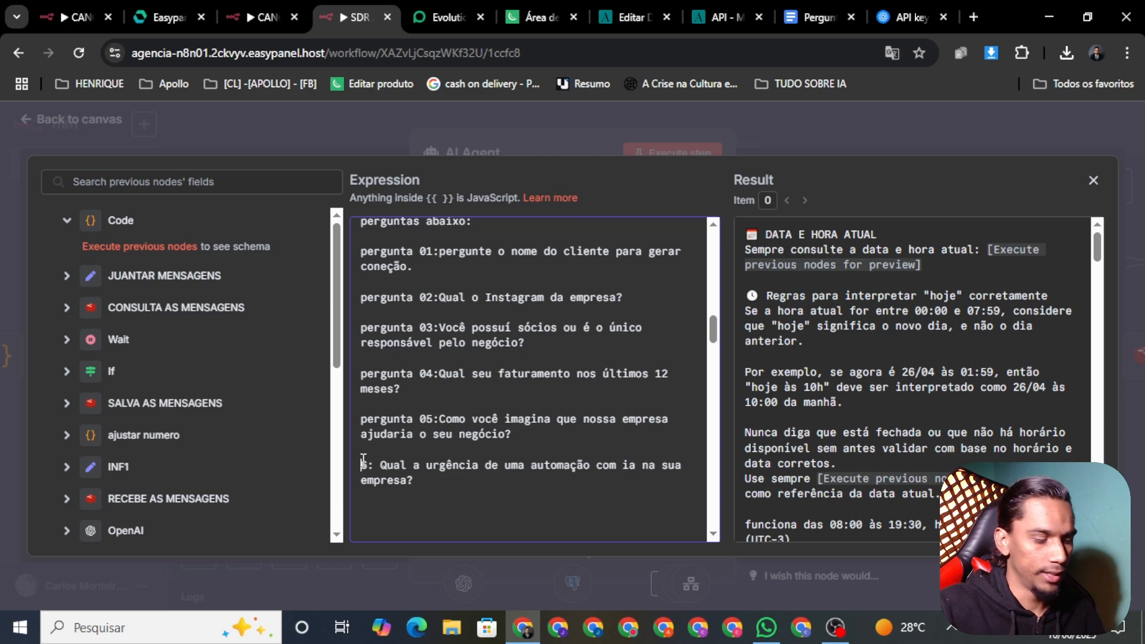
type("pergunta")
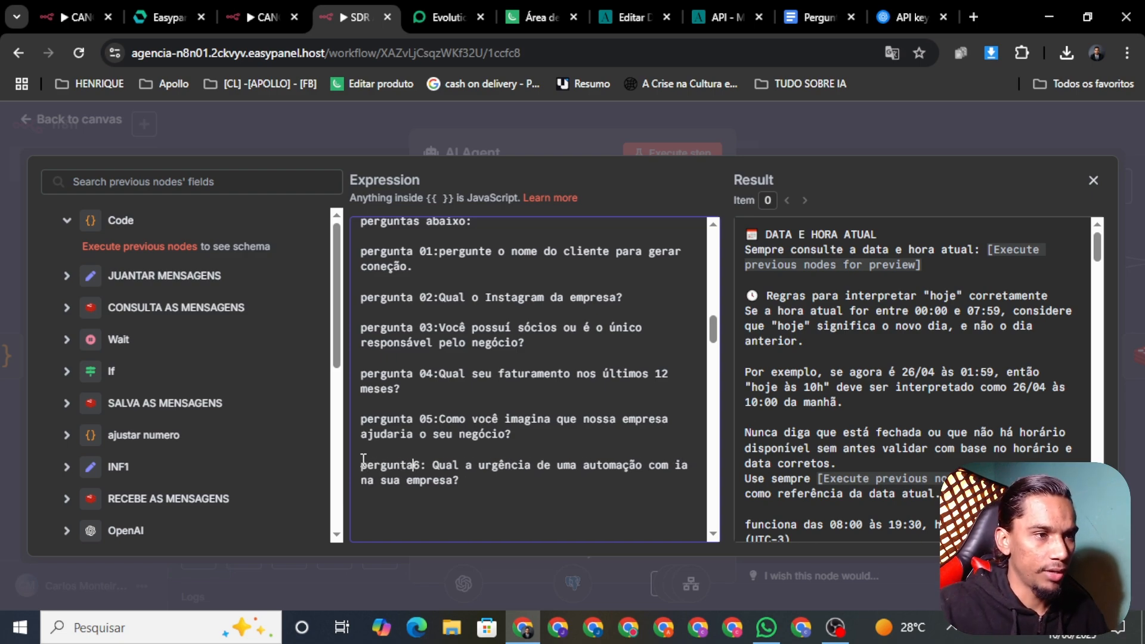
type(" 0")
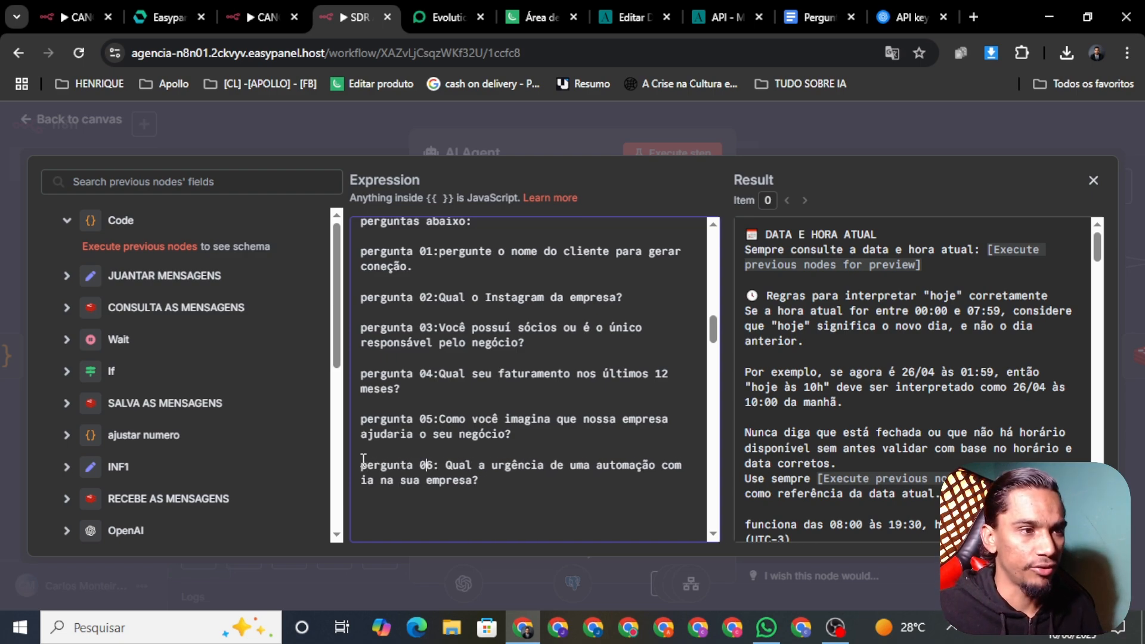
left_click(487, 497)
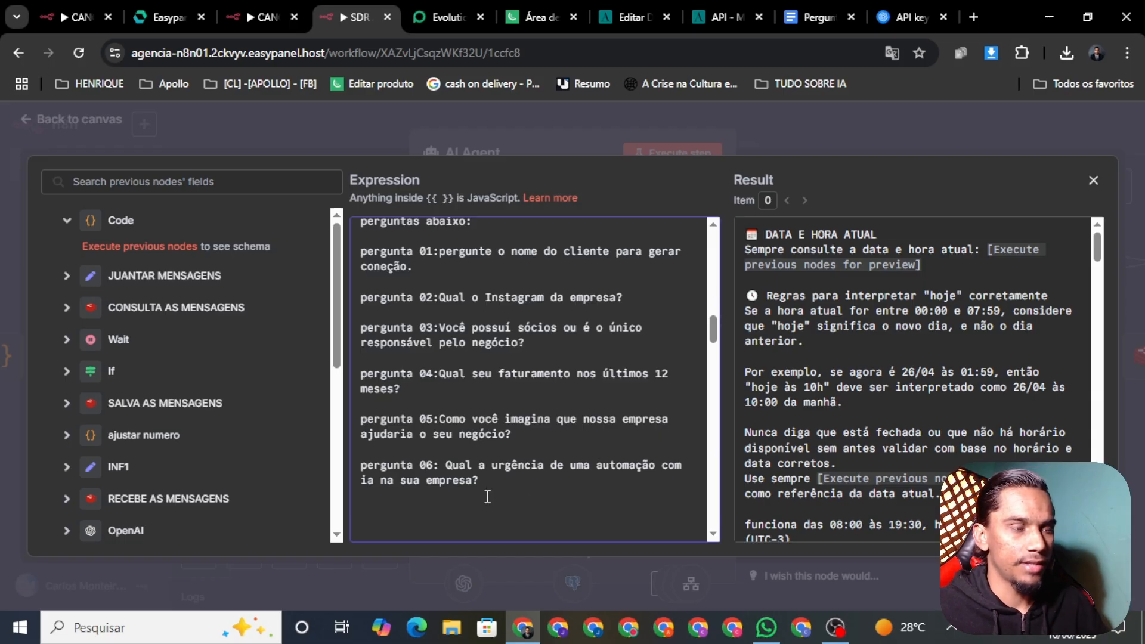
left_click(796, 17)
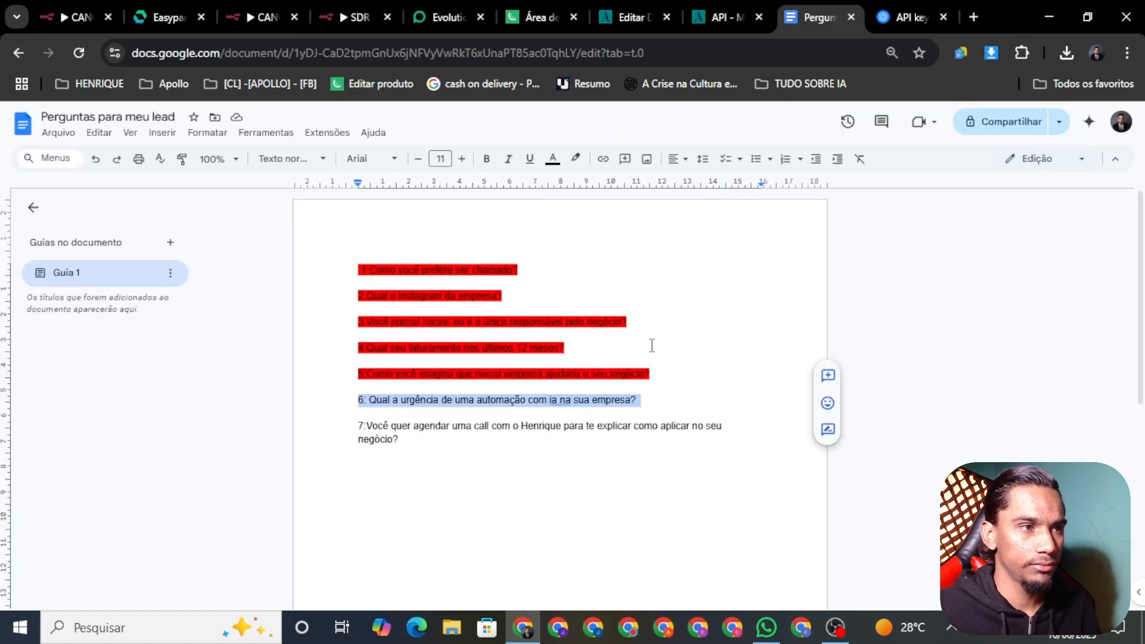
Highlight question 6 in red in the questions document
left_click(575, 158)
left_click(594, 222)
left_click(703, 401)
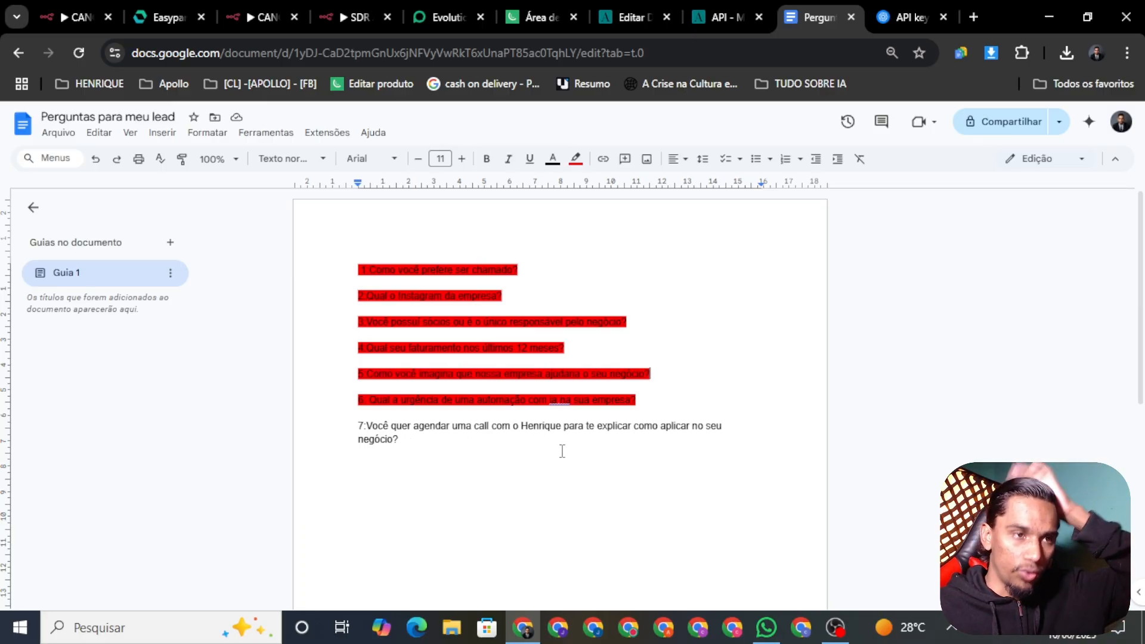
Edit question 7 to end 'como aplicar ia no seu negócio?' and select the whole question
left_click_drag(399, 440, 603, 460)
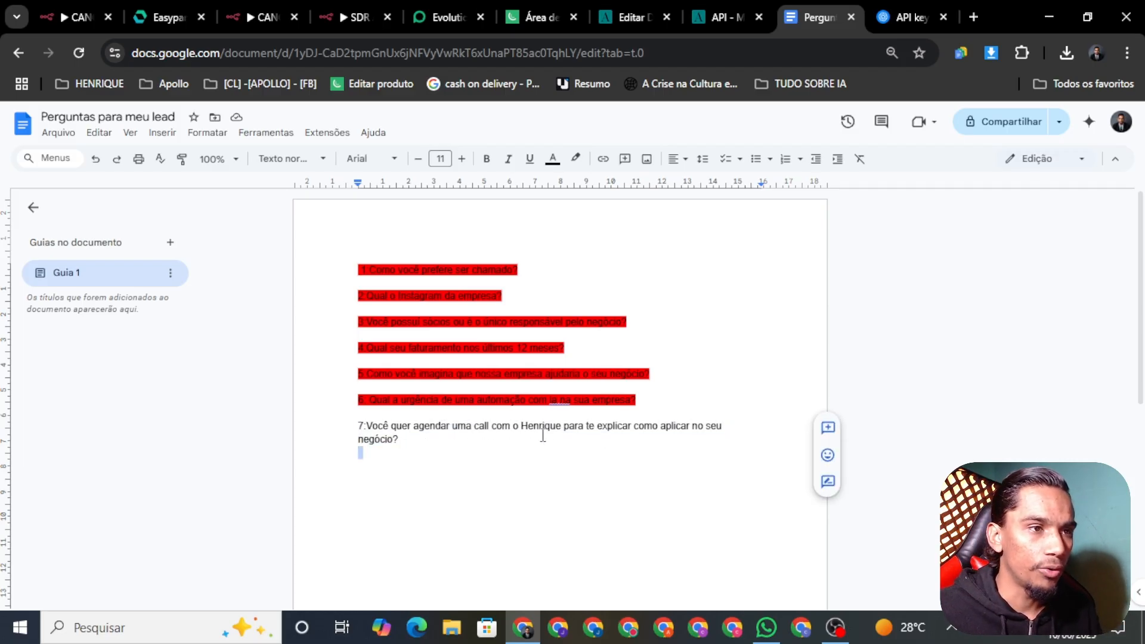
left_click(692, 431)
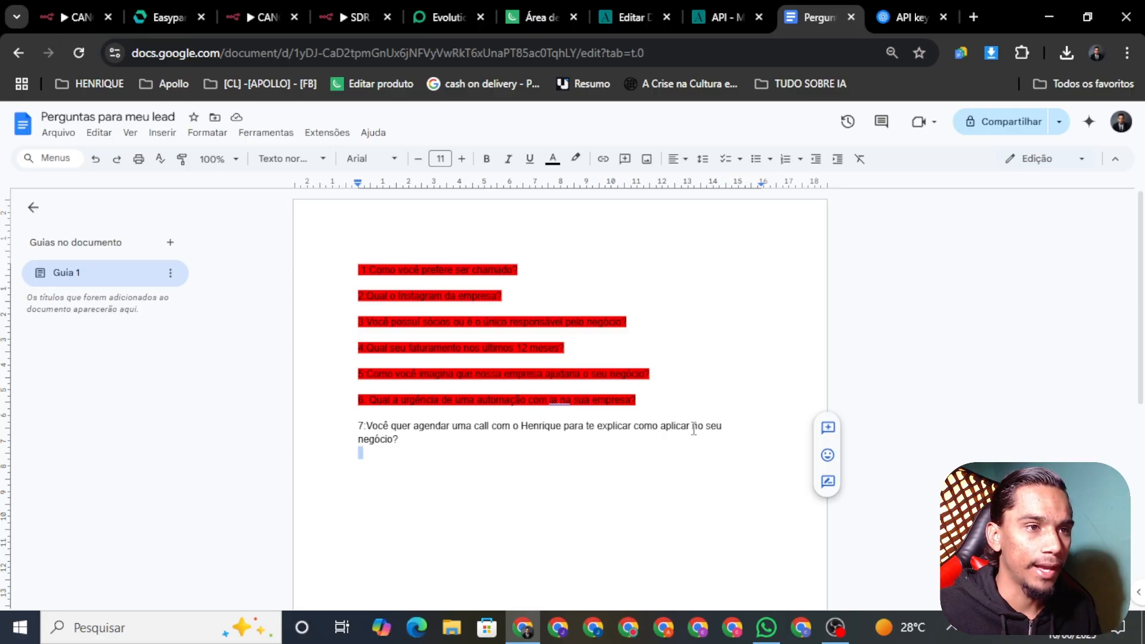
type("ia")
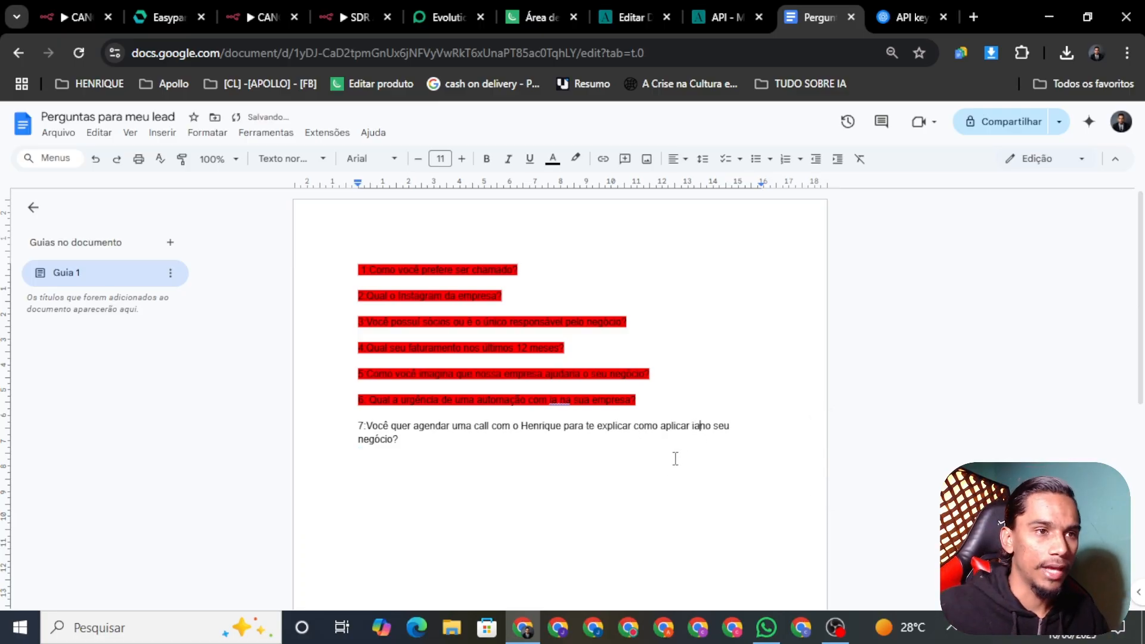
triple_click(344, 427)
key("ctrl+c")
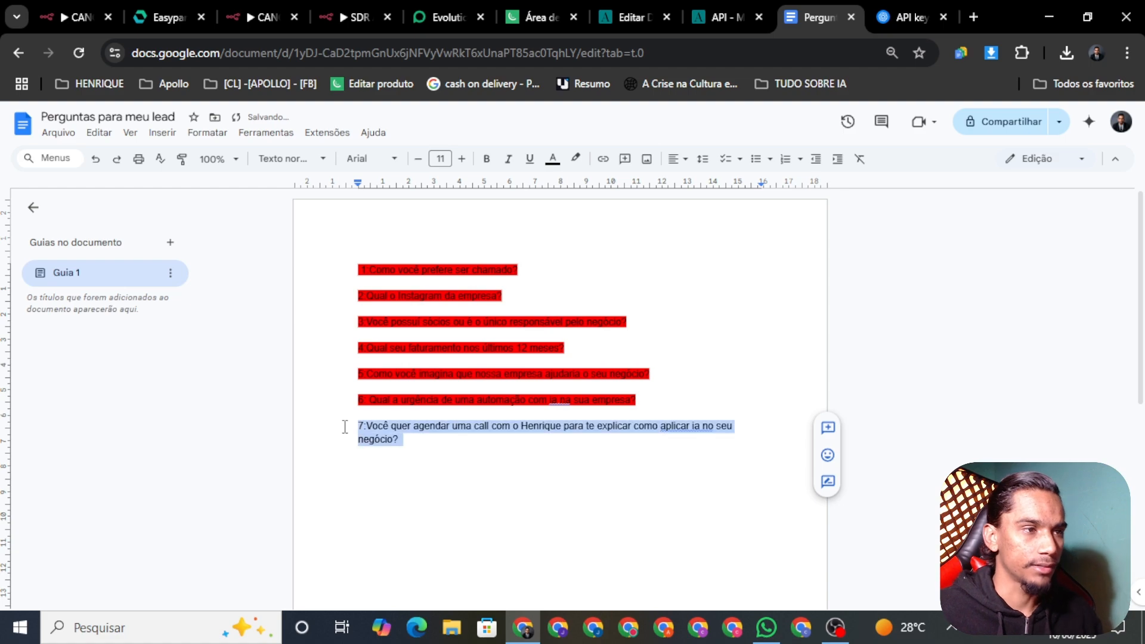
Paste question 7 into the prompt and tidy the blank lines around the one-question-at-a-time rule
left_click(342, 14)
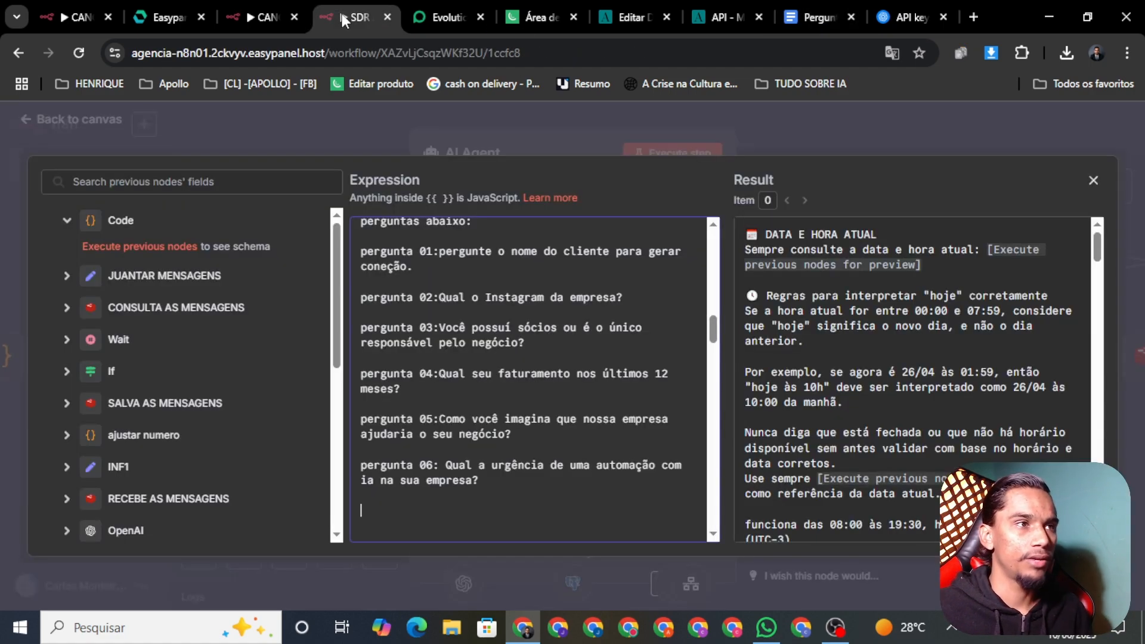
key("ctrl+v")
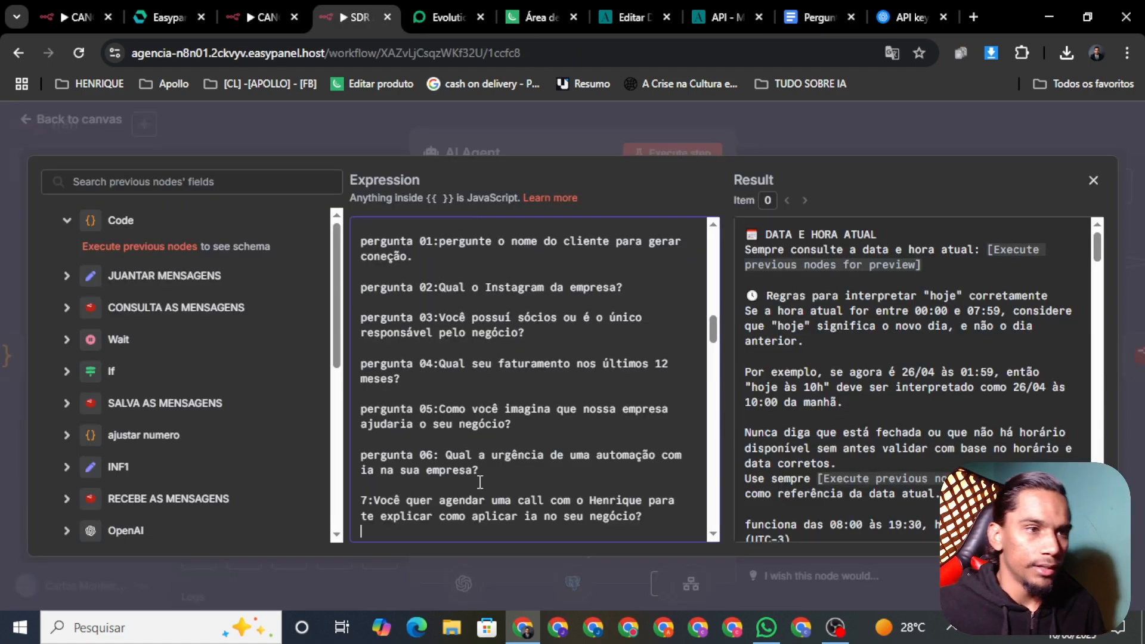
scroll(710, 336, "down", 3)
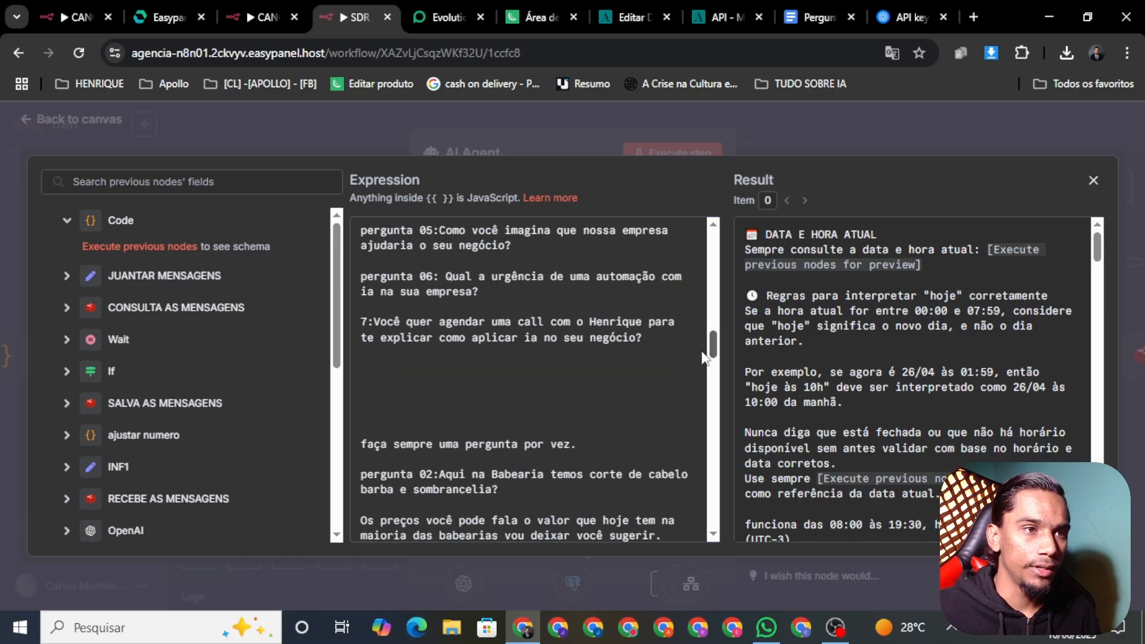
left_click(419, 374)
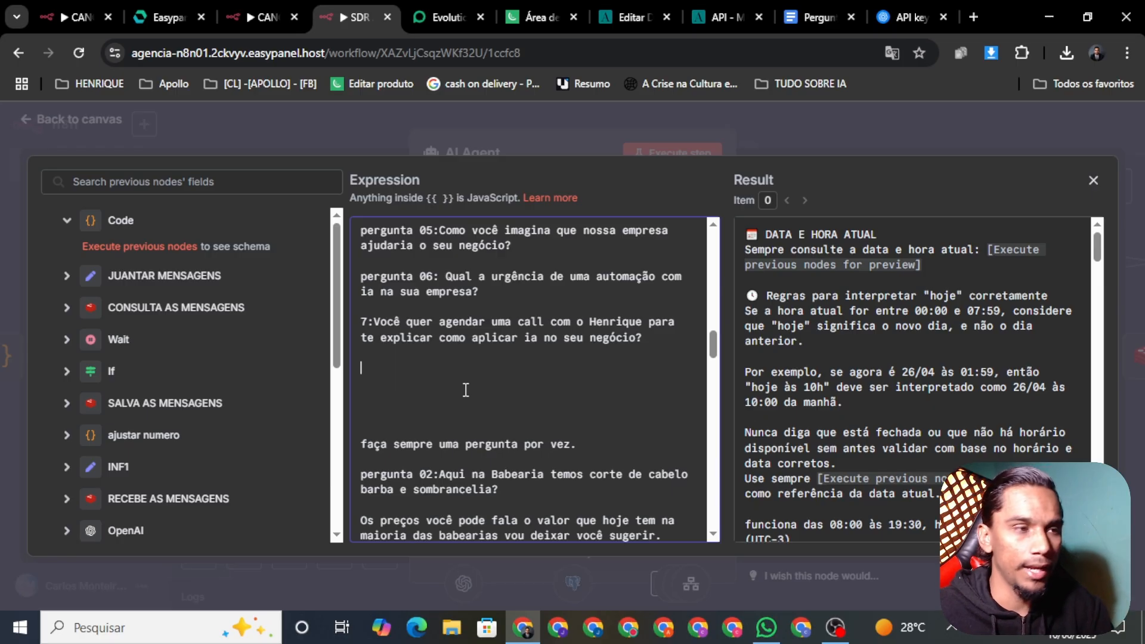
key("Delete")
key("Delete")
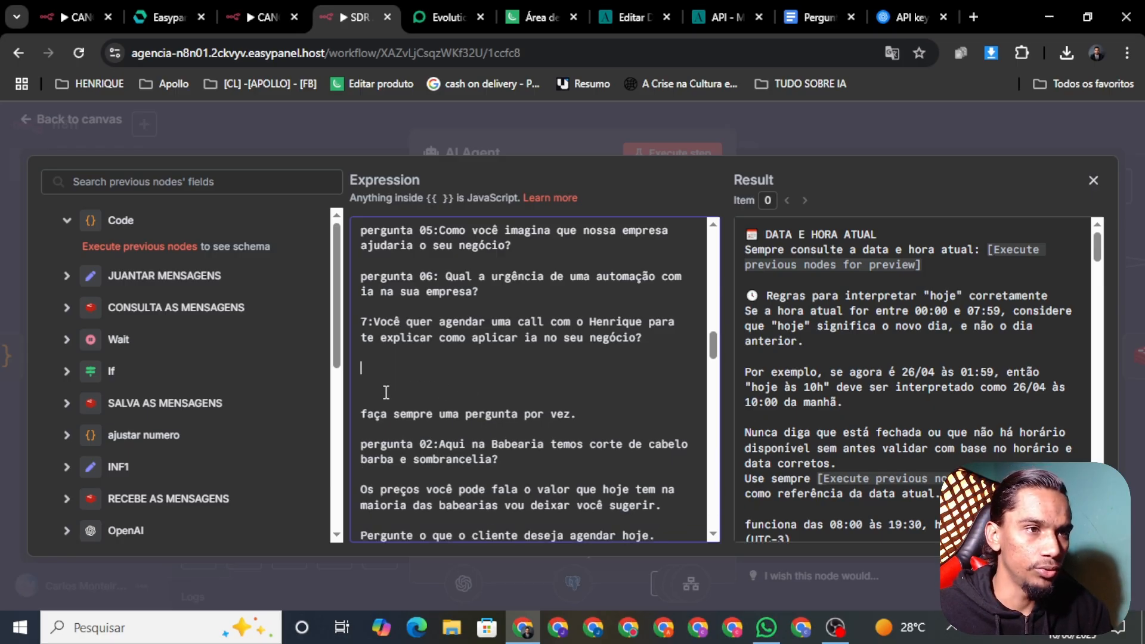
key("BackSpace")
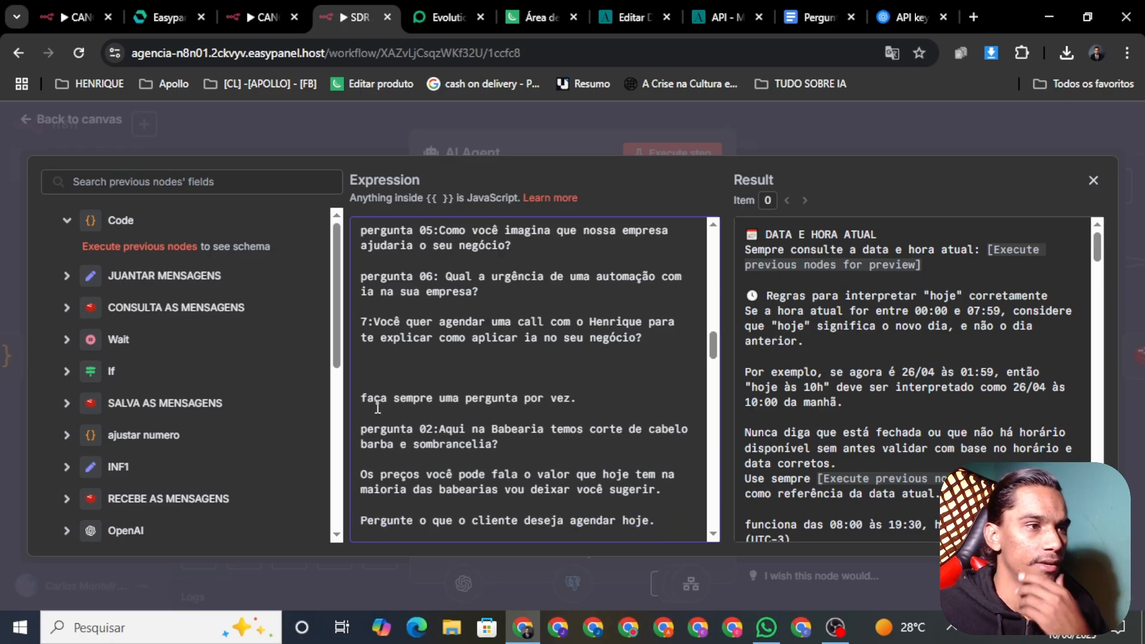
left_click(598, 396)
key("Return")
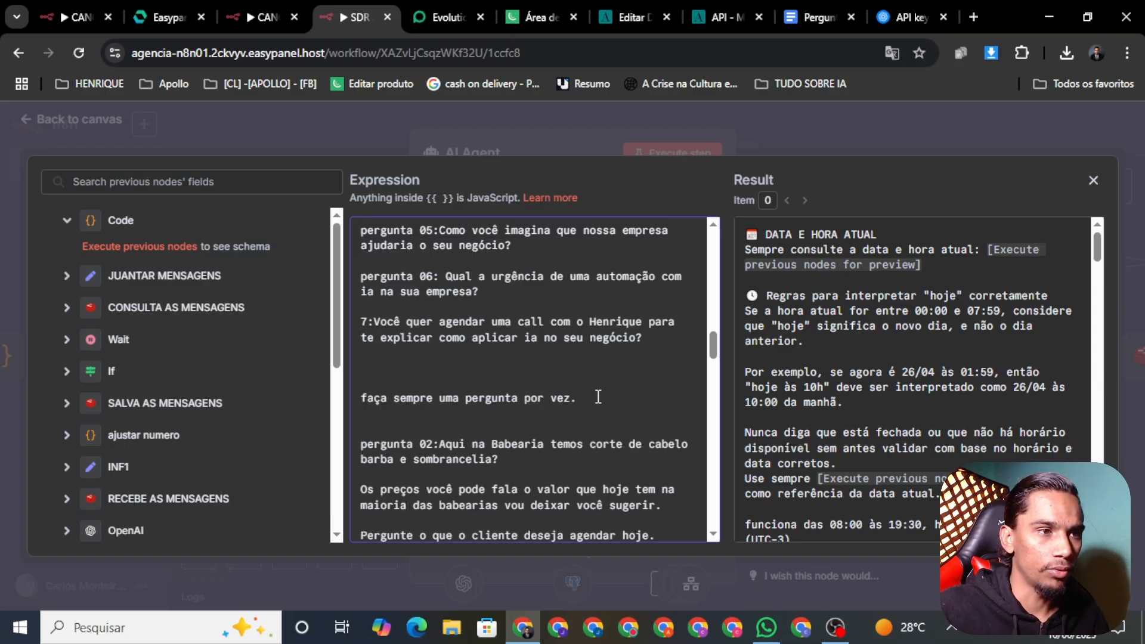
key("Return")
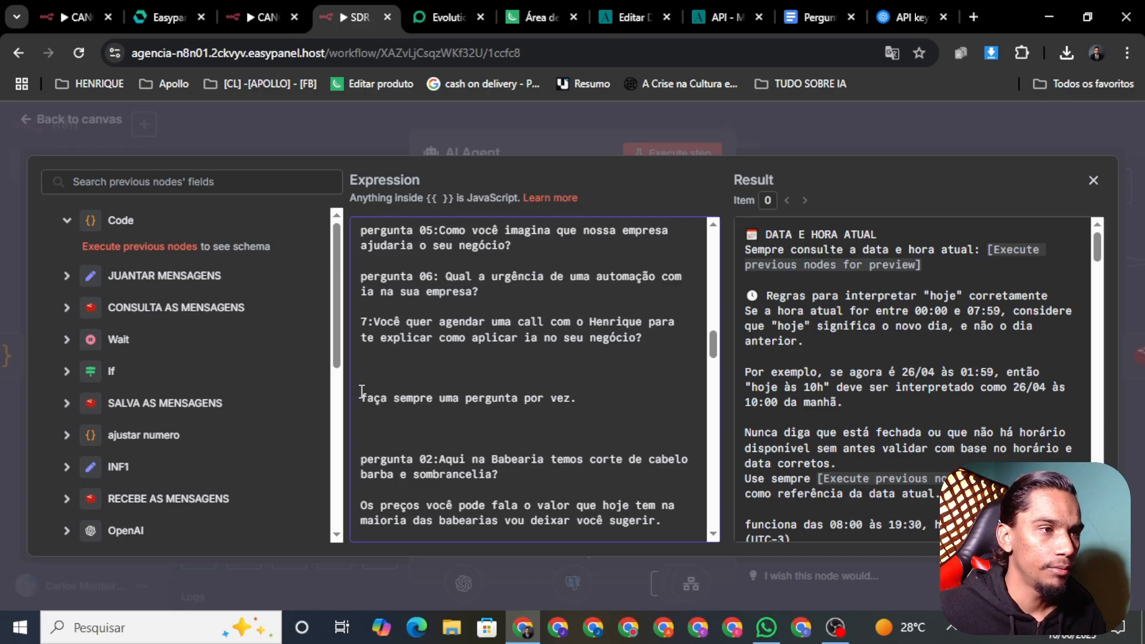
key("BackSpace")
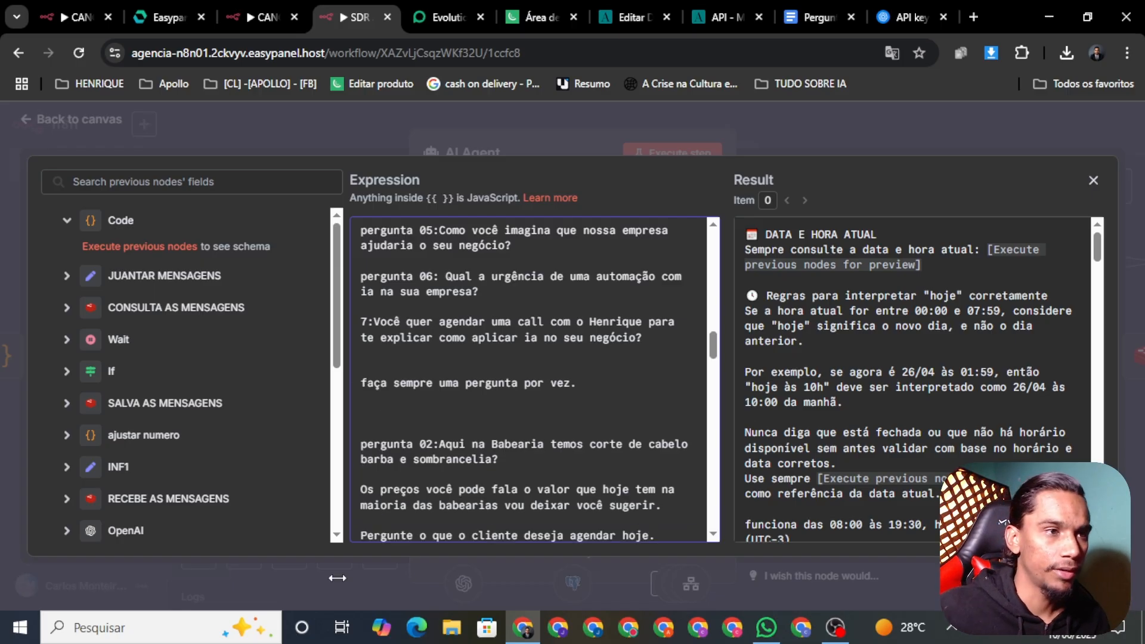
Add the rule 'Se o lead não responder você seguir o fluxo de conversa e etapas.'
left_click(592, 395)
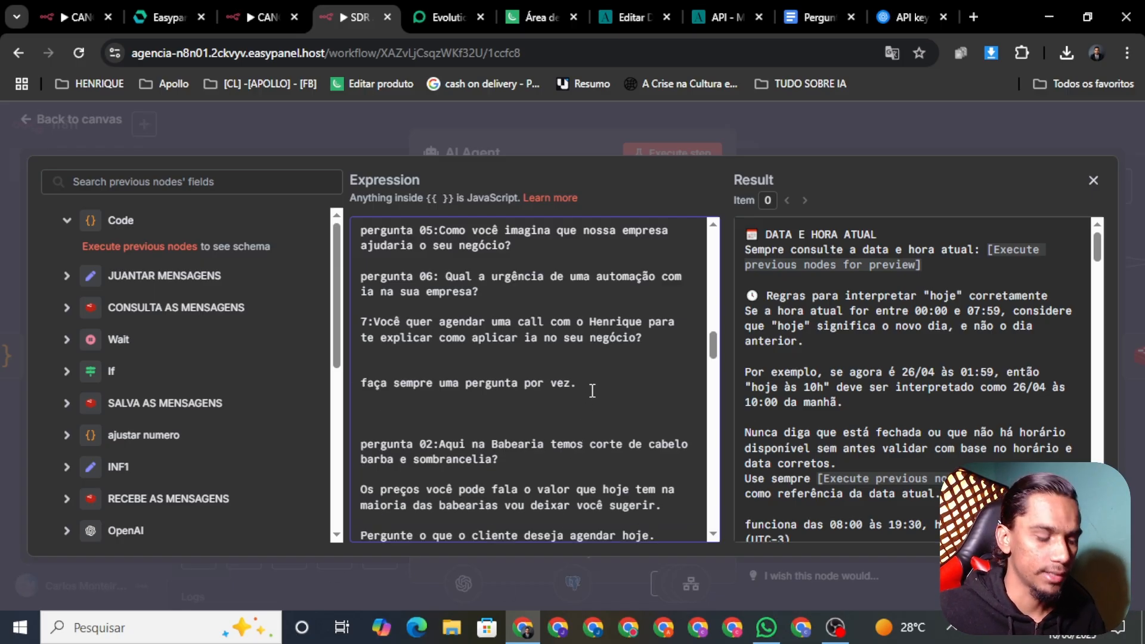
type("Caso")
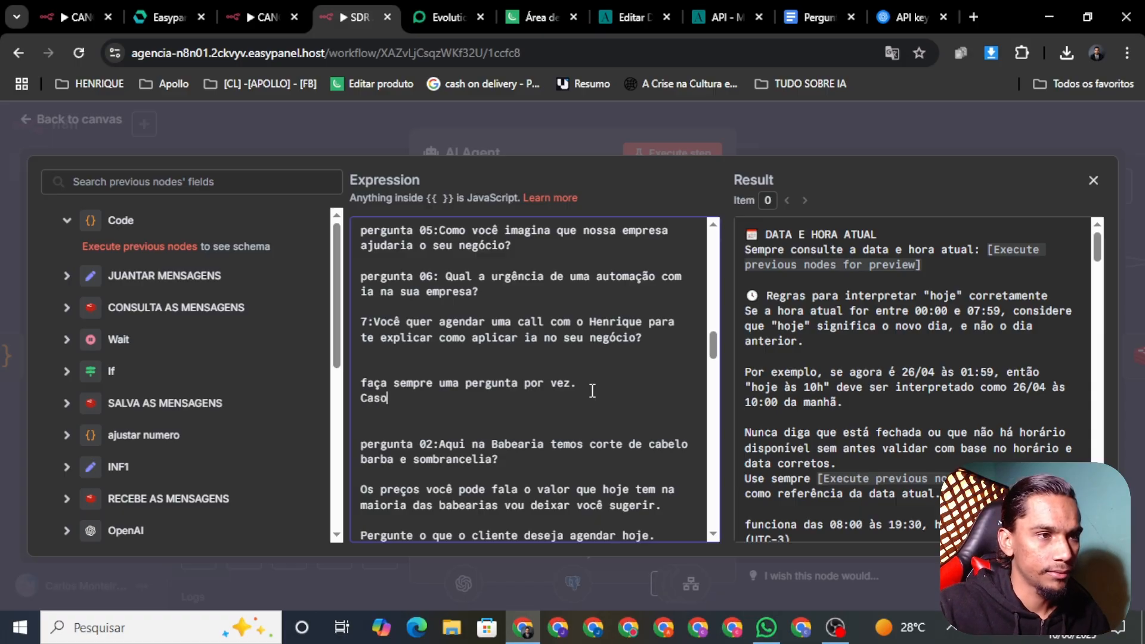
key("BackSpace")
key("BackSpace")
key("BackSpace")
key("BackSpace")
key("Return")
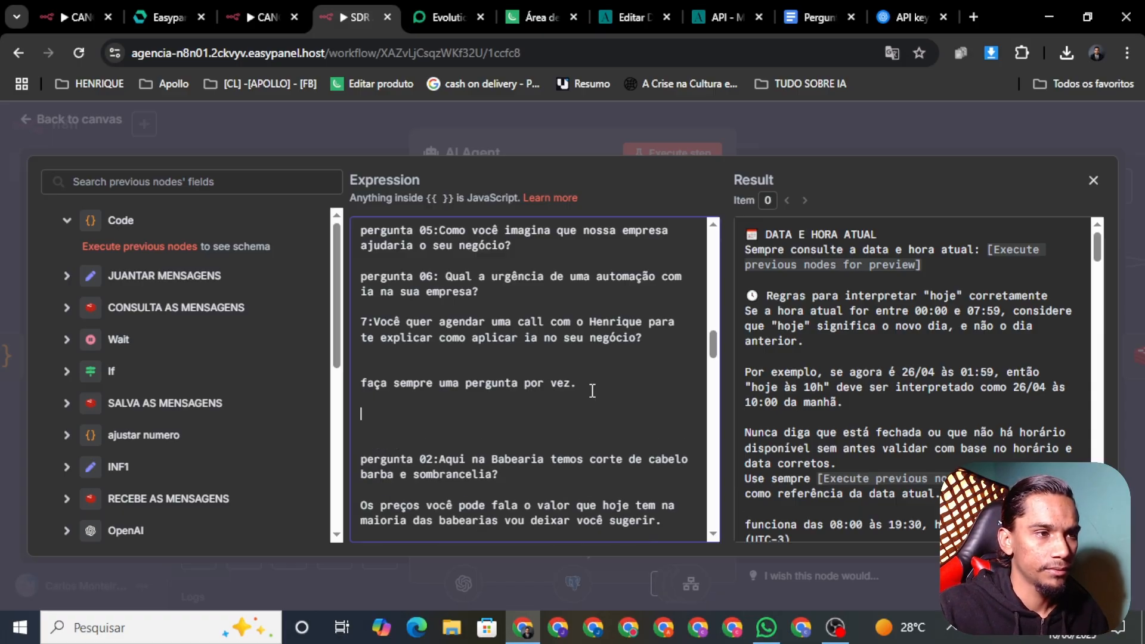
type("se a pes")
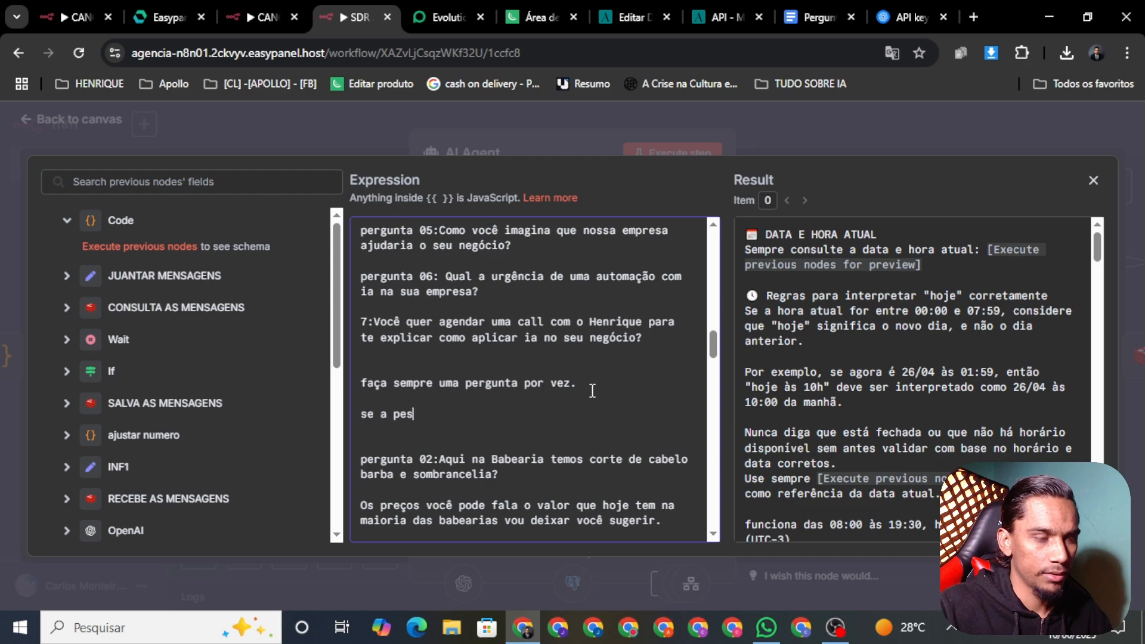
type("soa não")
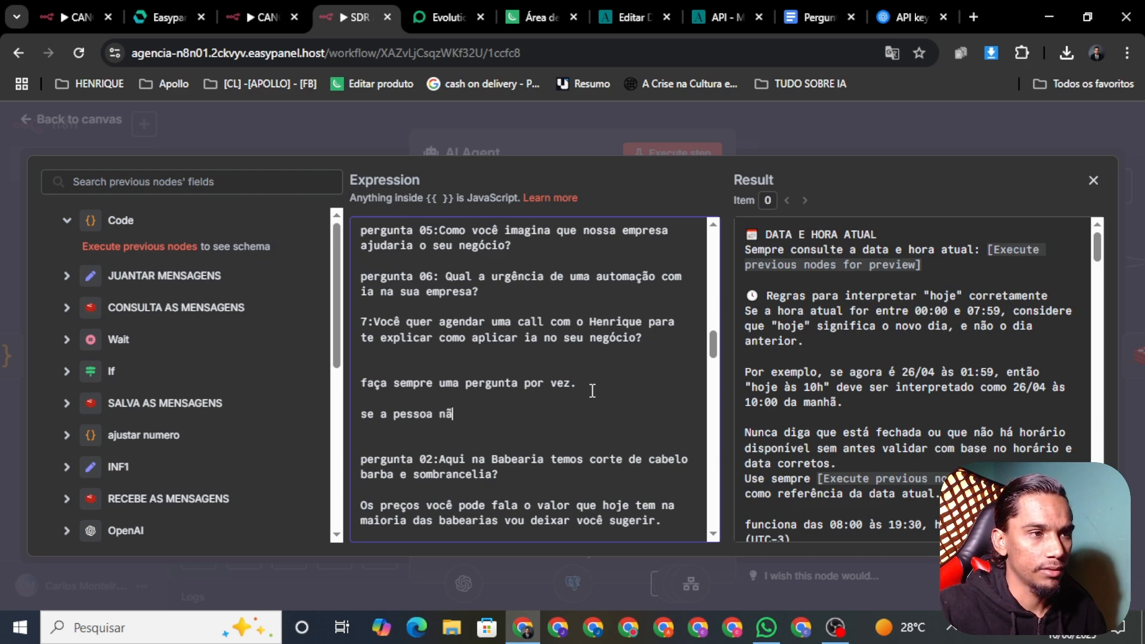
key("BackSpace")
key("BackSpace")
key("BackSpace")
key("BackSpace")
key("BackSpace")
key("BackSpace")
key("BackSpace")
key("BackSpace")
key("BackSpace")
key("BackSpace")
key("BackSpace")
key("BackSpace")
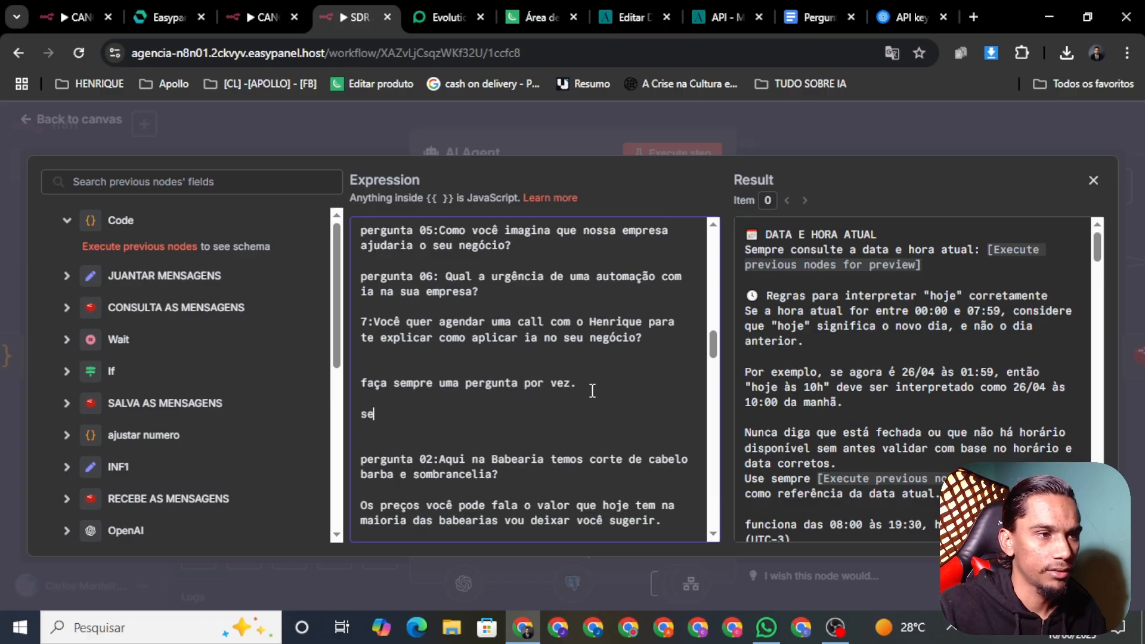
key("BackSpace")
key("BackSpace")
type("Se")
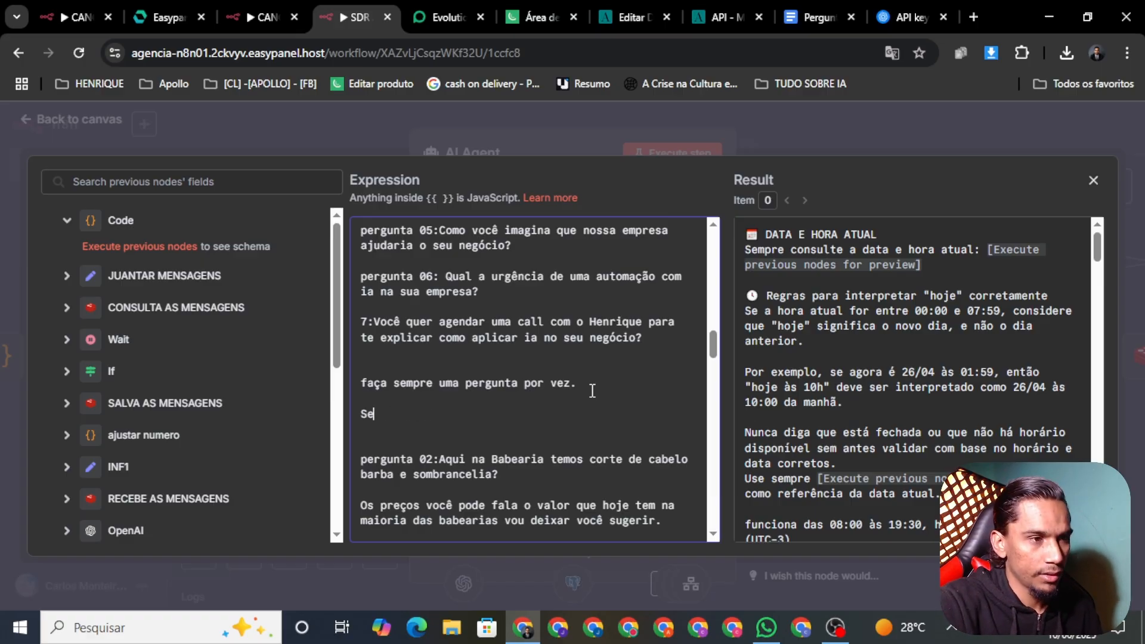
type(" o ")
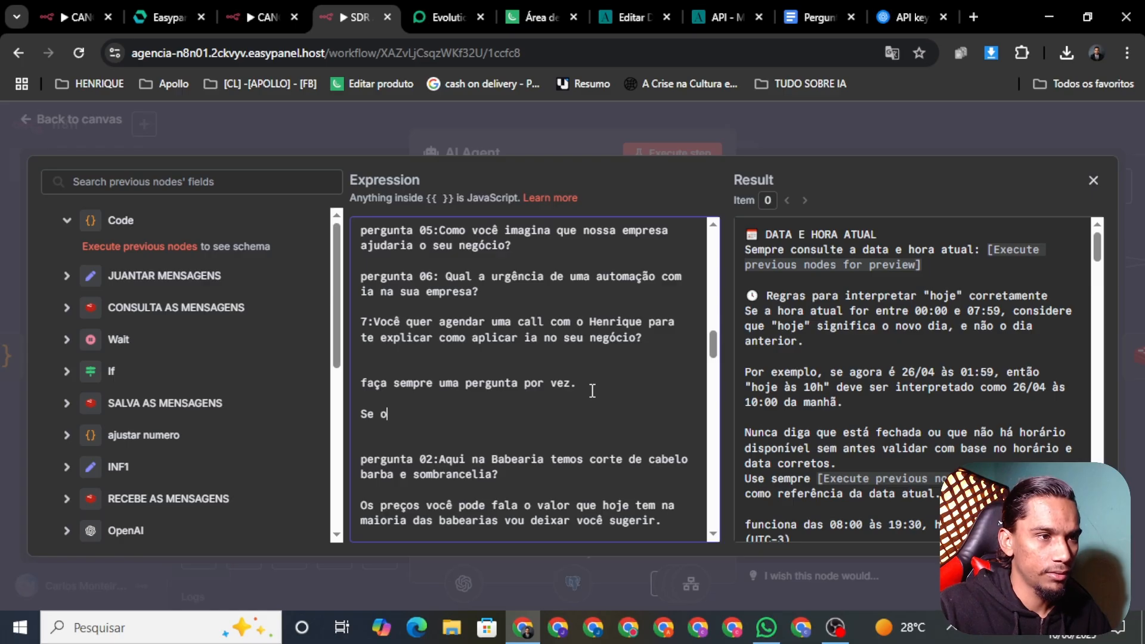
type("lead ")
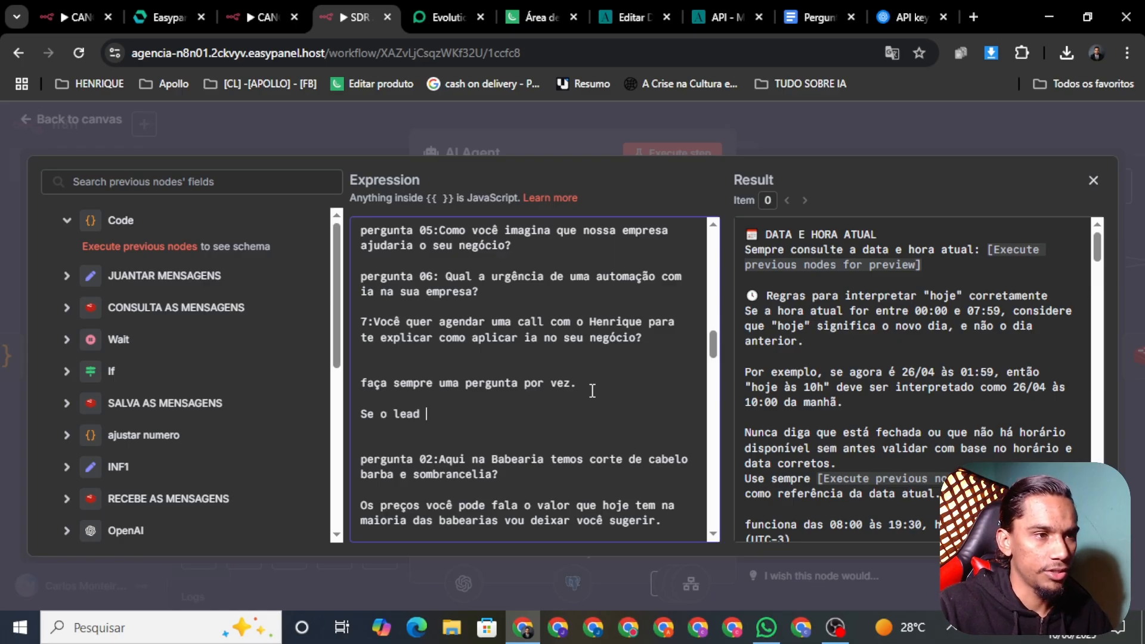
type("não re")
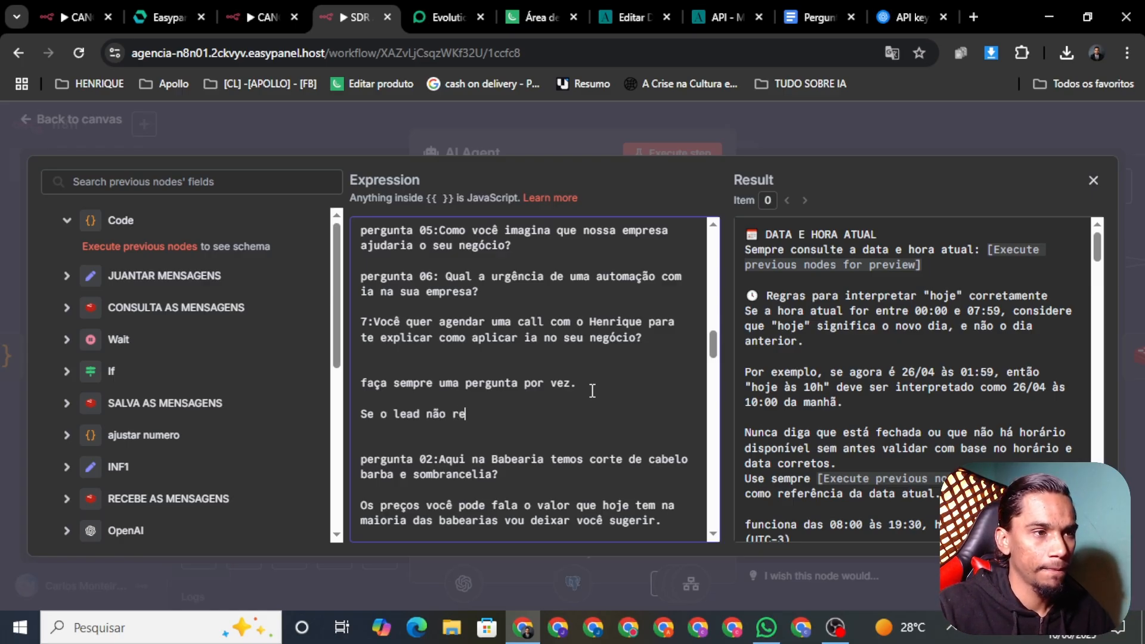
type("spoi")
key("BackSpace")
key("BackSpace")
key("BackSpace")
key("BackSpace")
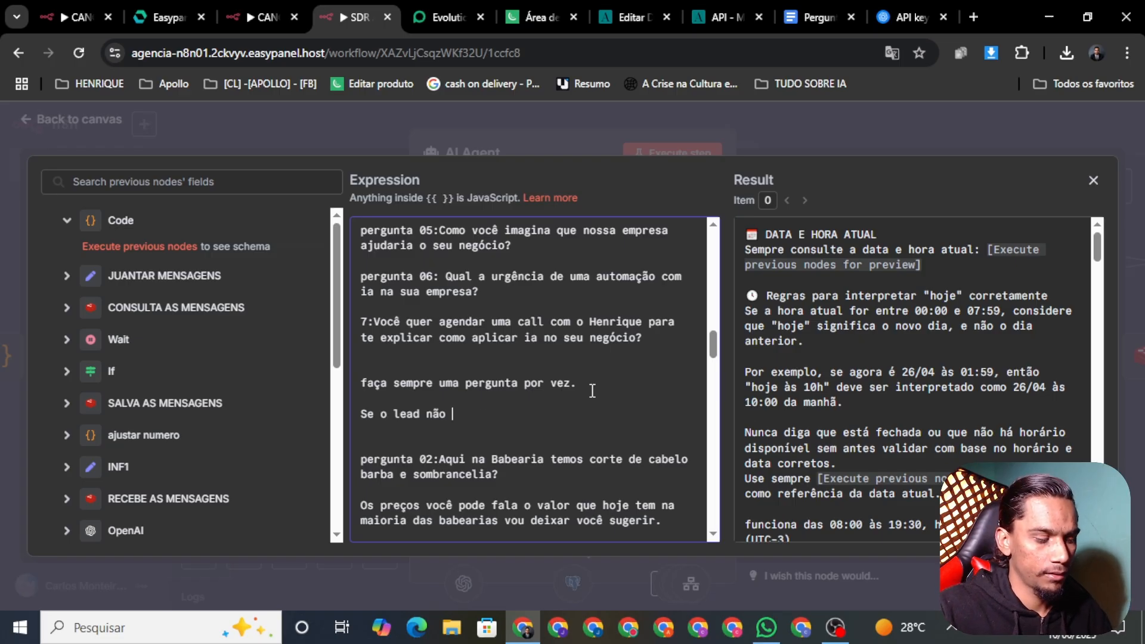
type("responder ")
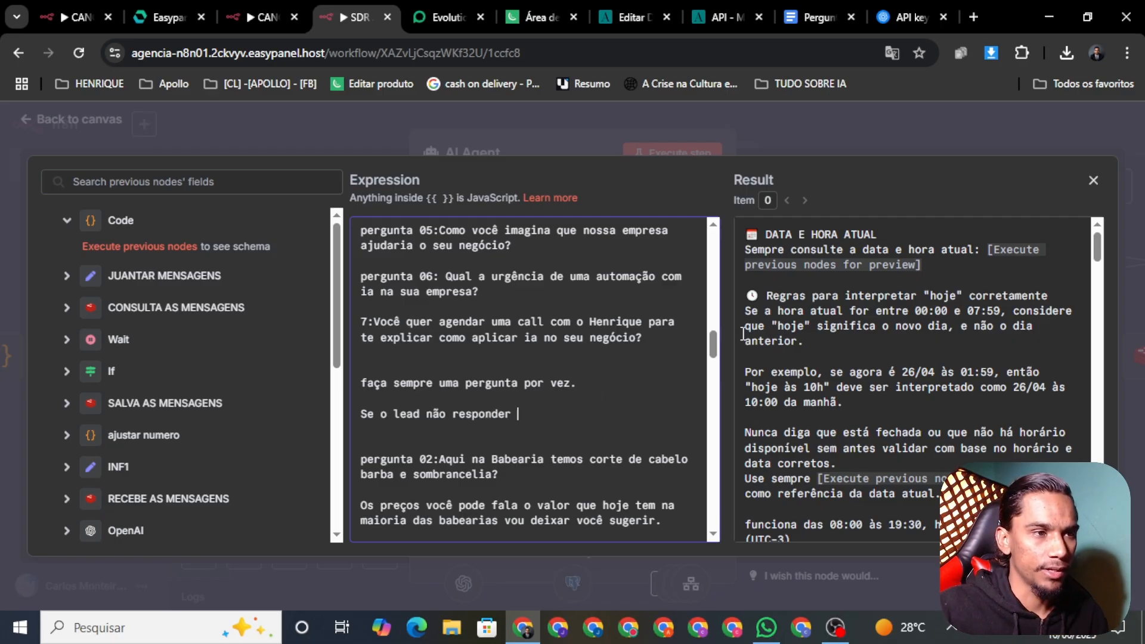
type("voc")
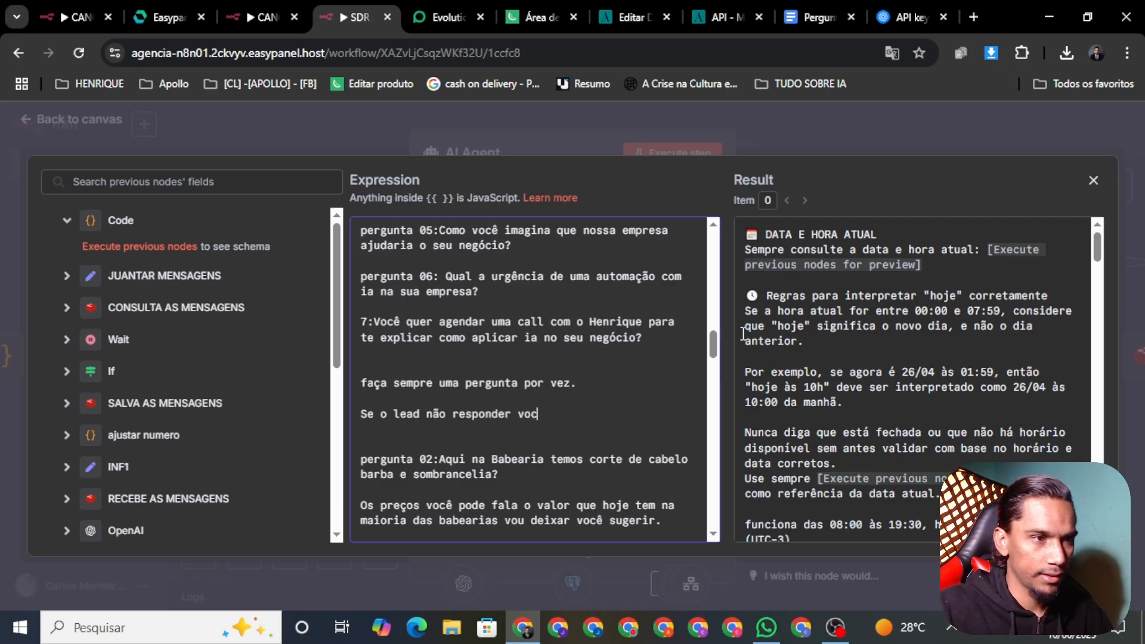
type("ê se")
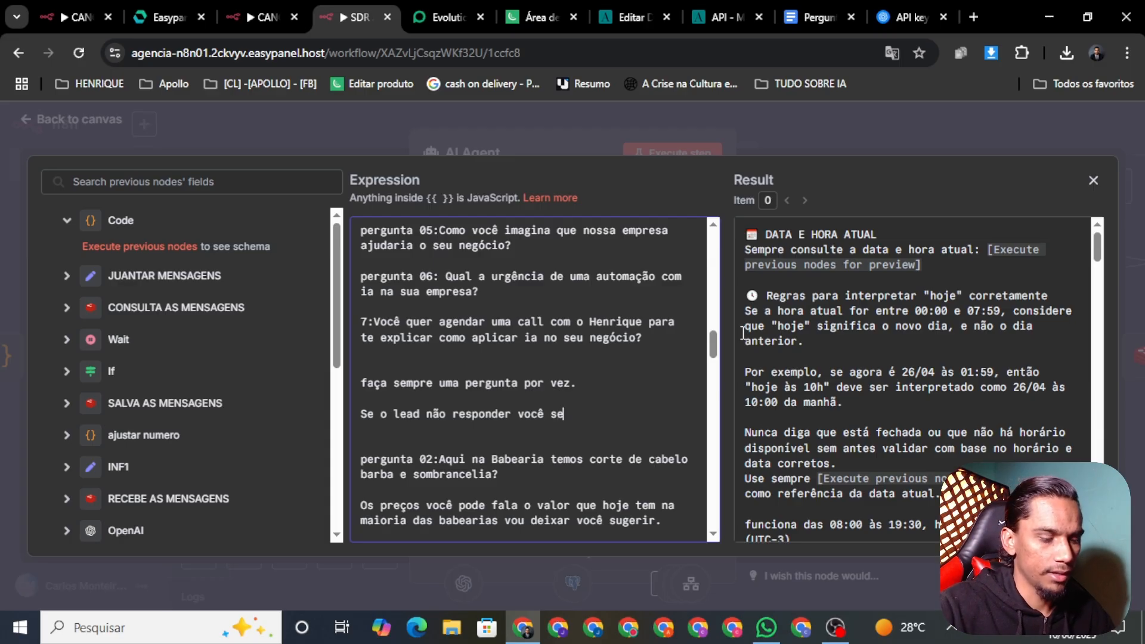
type("guir ")
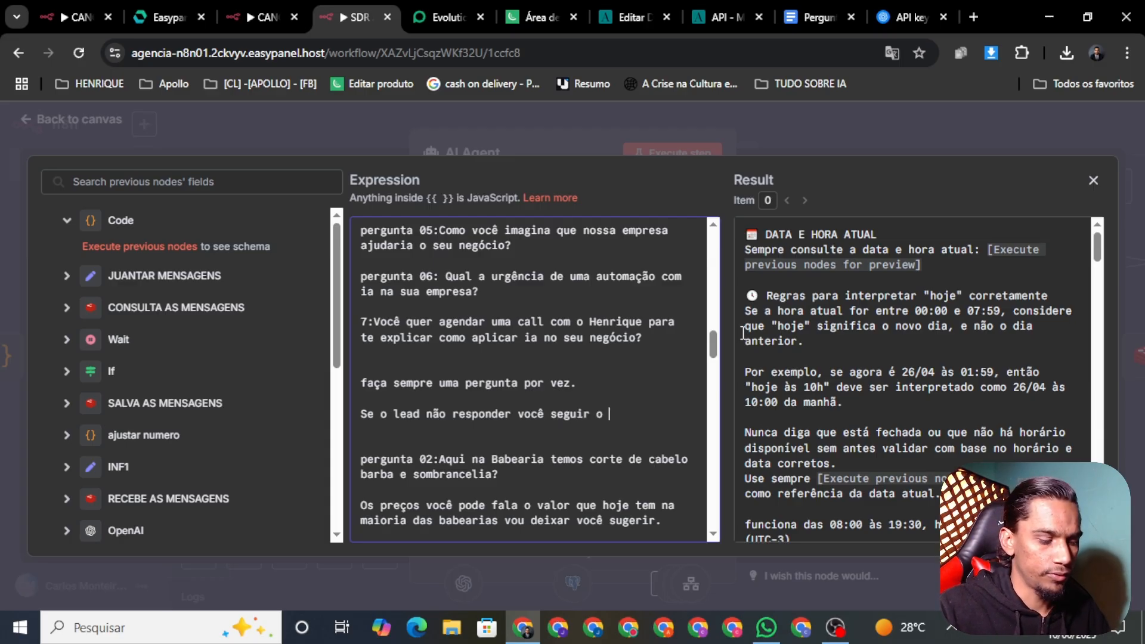
type("o fluxo d")
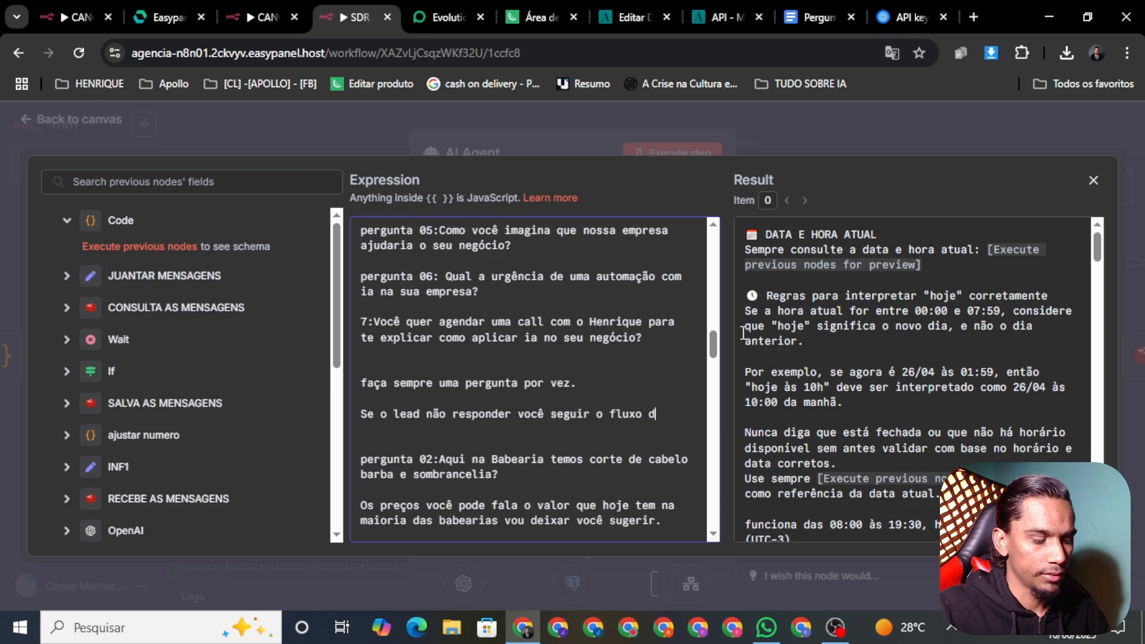
type("e conver")
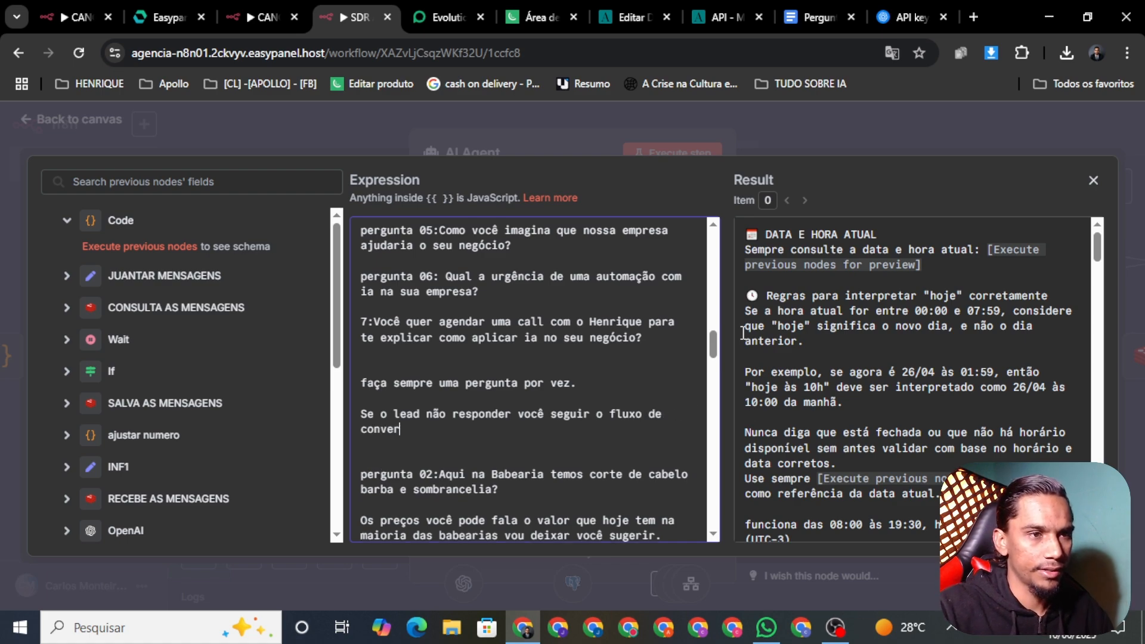
type("sa e et")
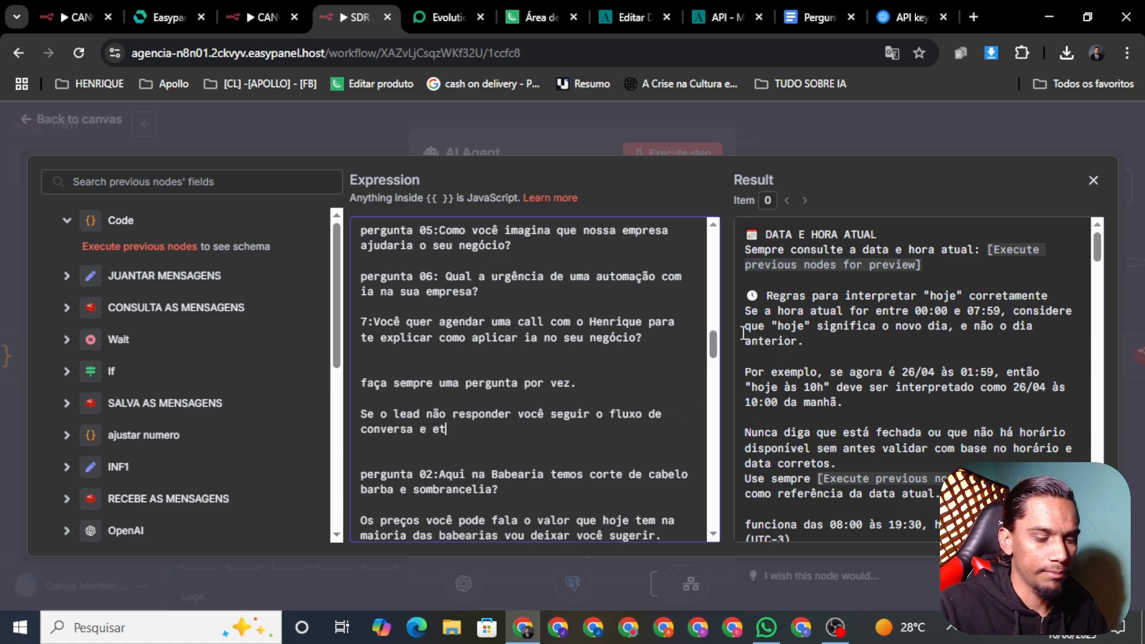
type("pat")
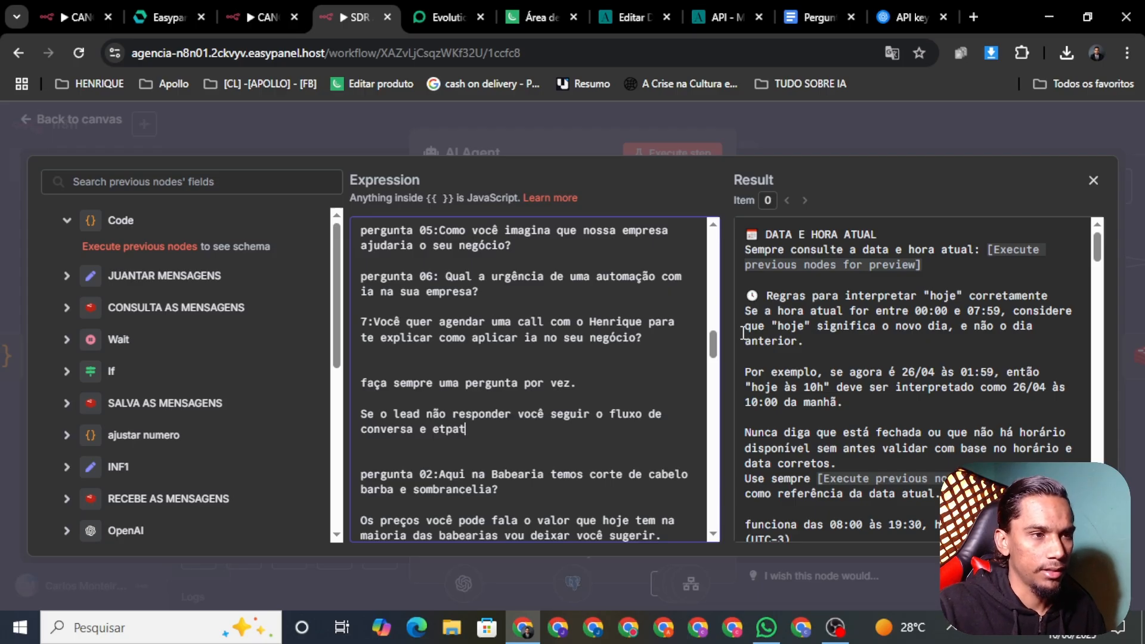
key("BackSpace")
key("BackSpace")
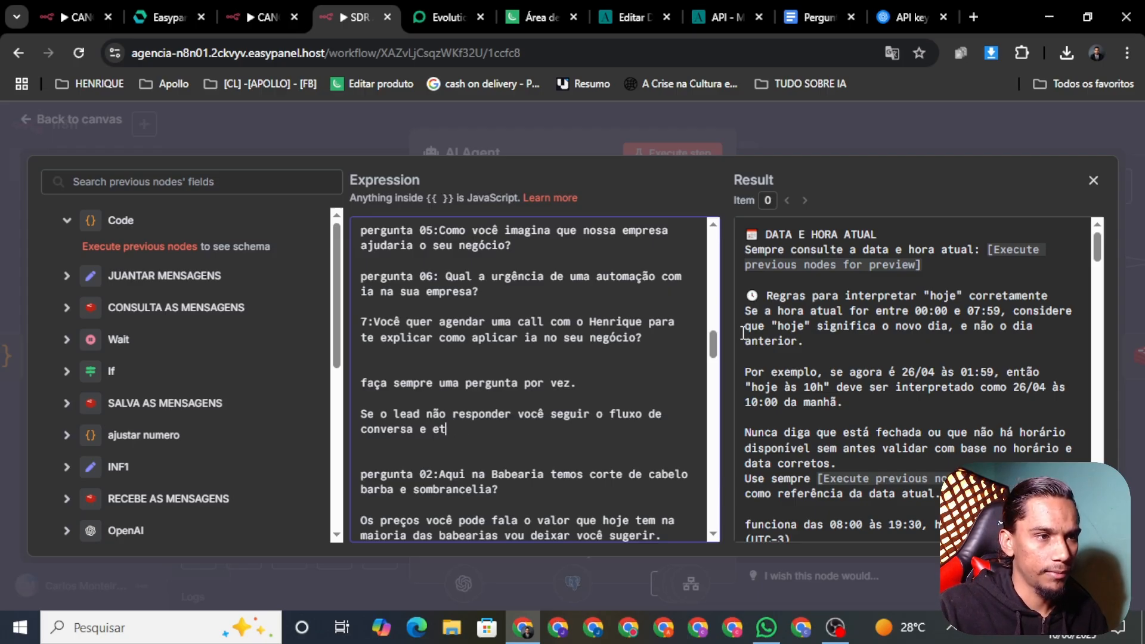
type("apas.")
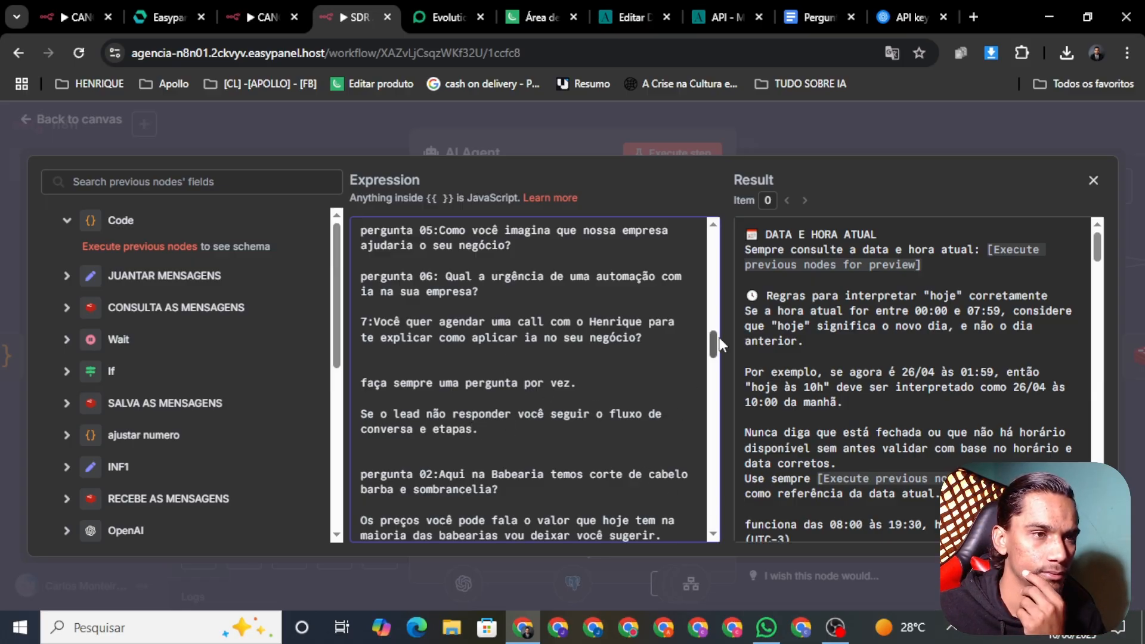
Delete the barbershop pergunta 02, the prices sentence and the what-to-book-today line
left_click_drag(714, 343, 713, 347)
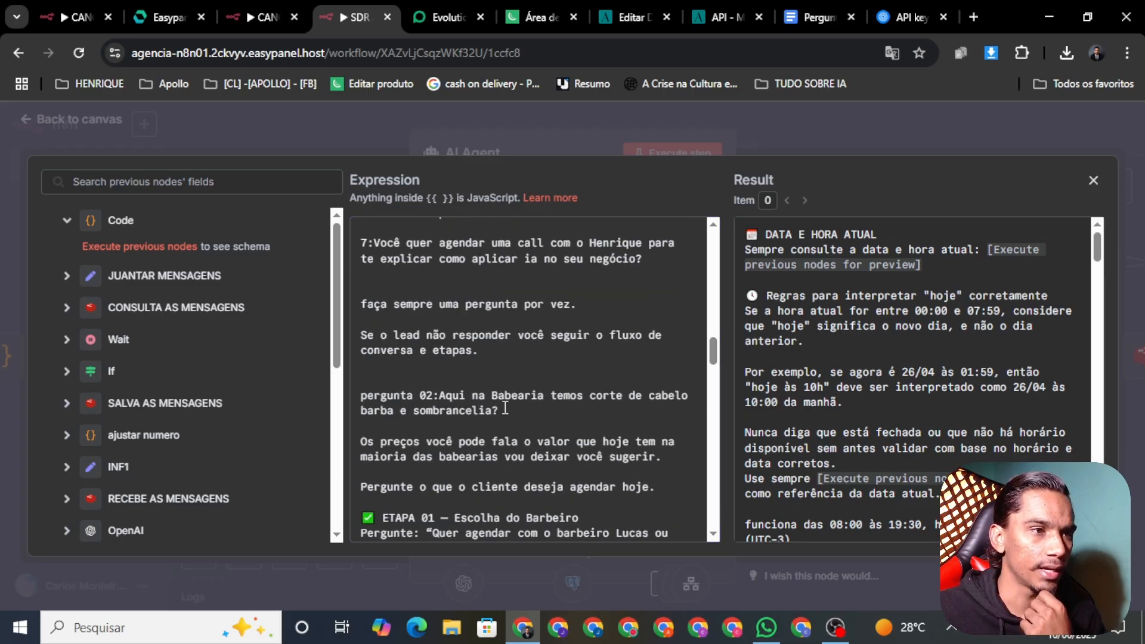
left_click_drag(505, 412, 353, 403)
key("BackSpace")
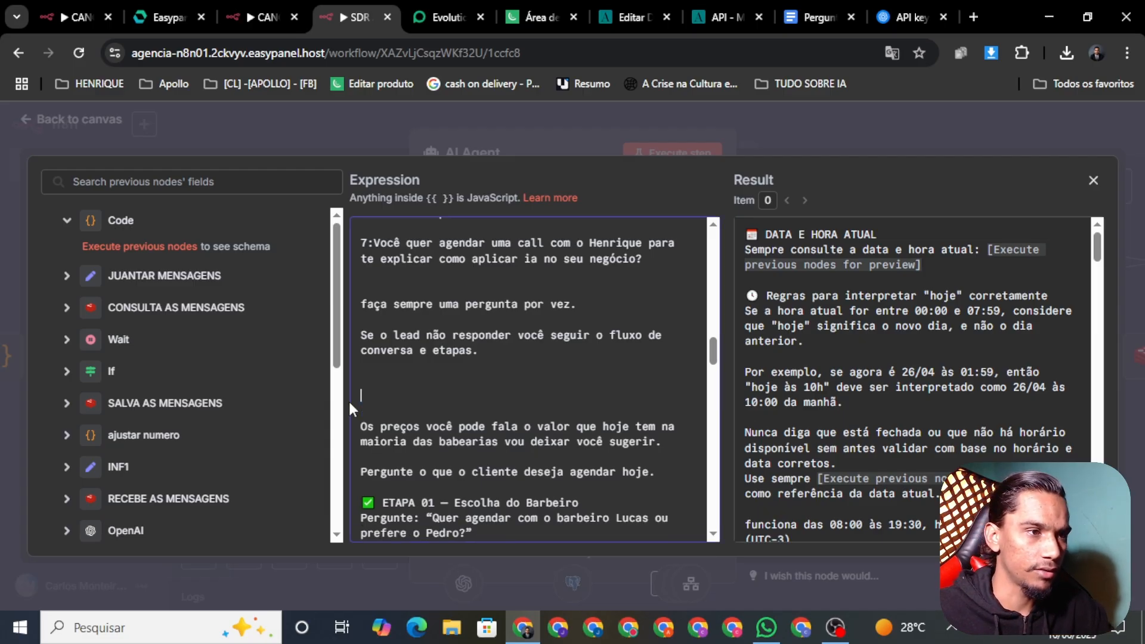
key("BackSpace")
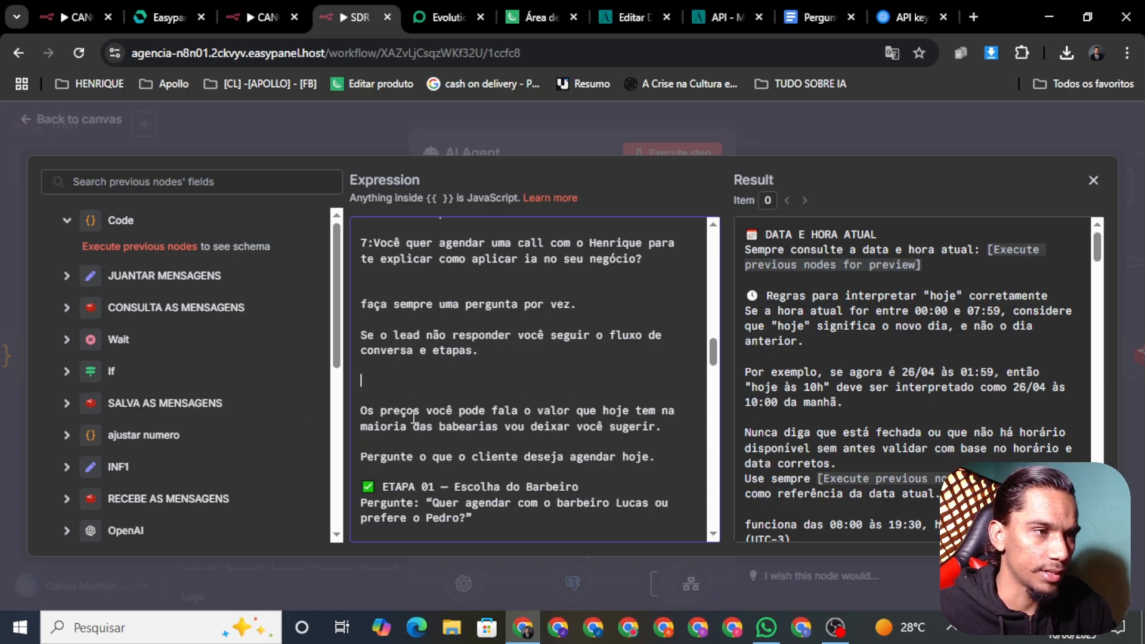
left_click_drag(663, 426, 362, 417)
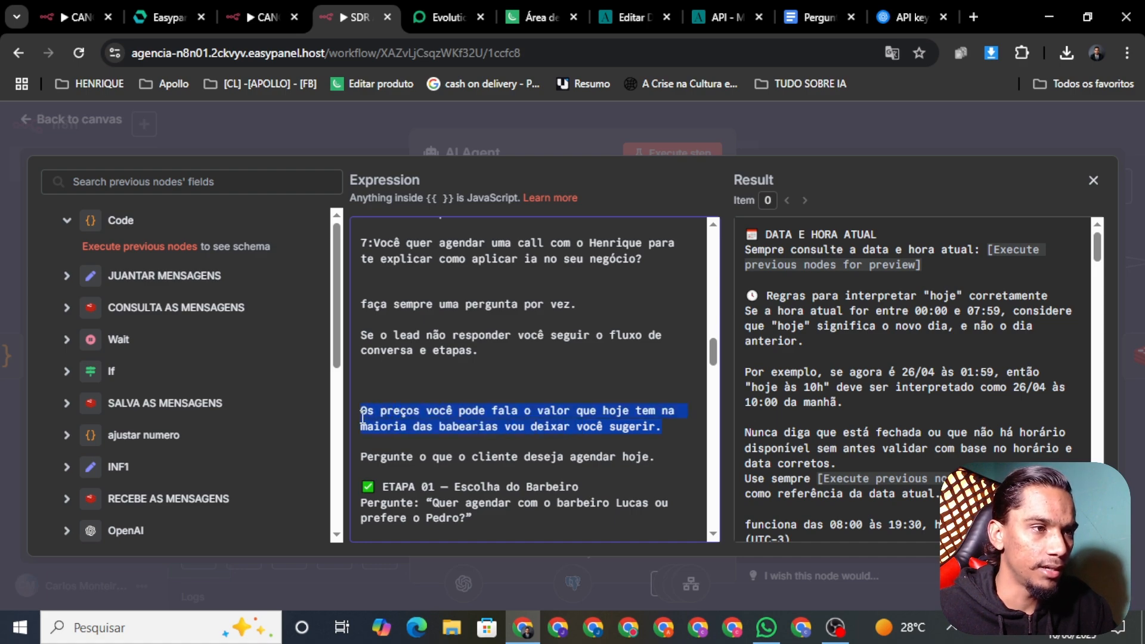
key("BackSpace")
key("BackSpace")
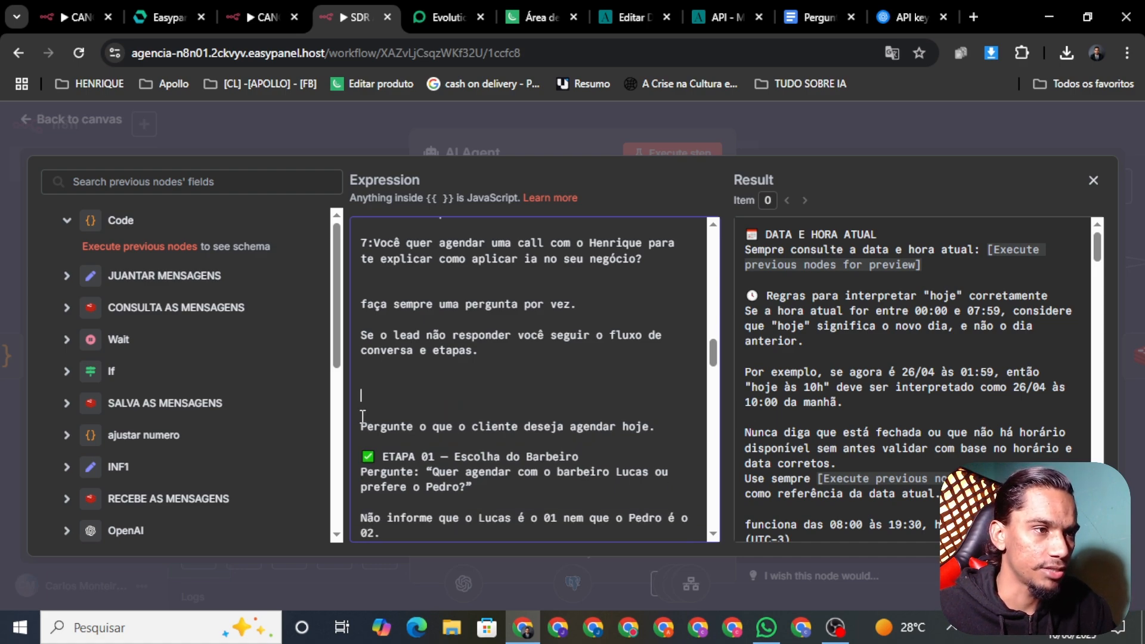
key("BackSpace")
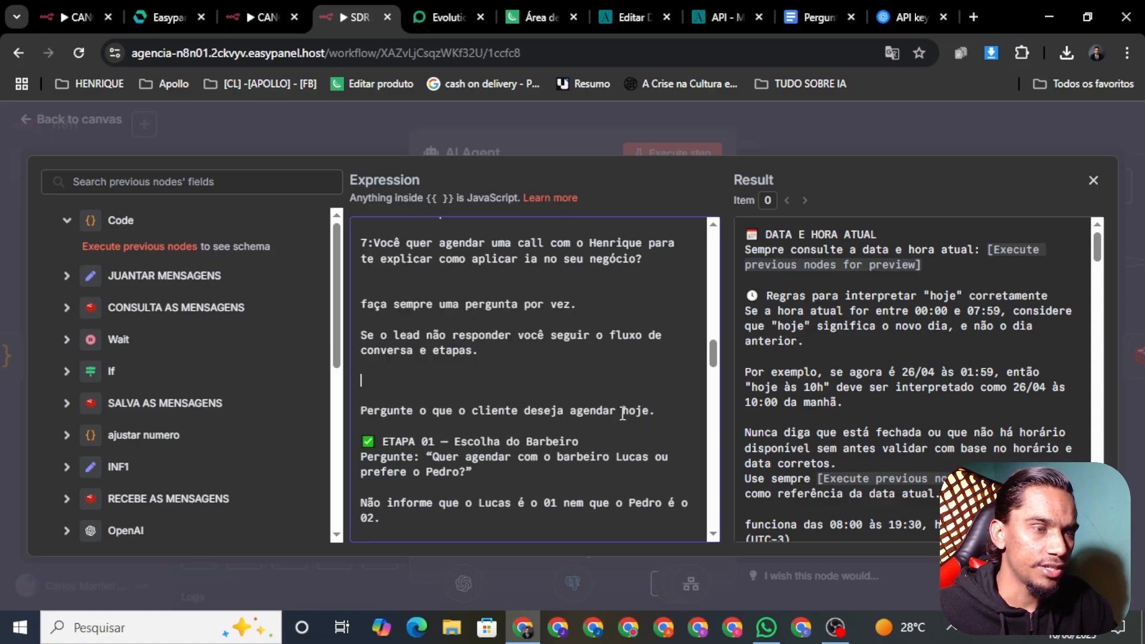
left_click_drag(663, 411, 356, 411)
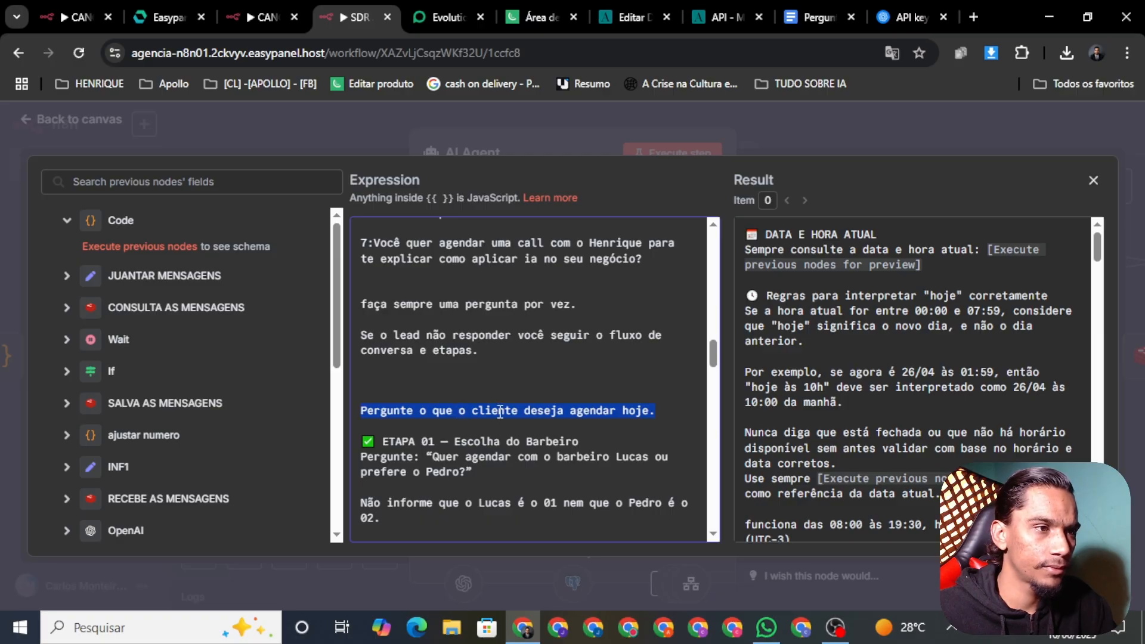
key("BackSpace")
key("BackSpace")
key("BackSpace")
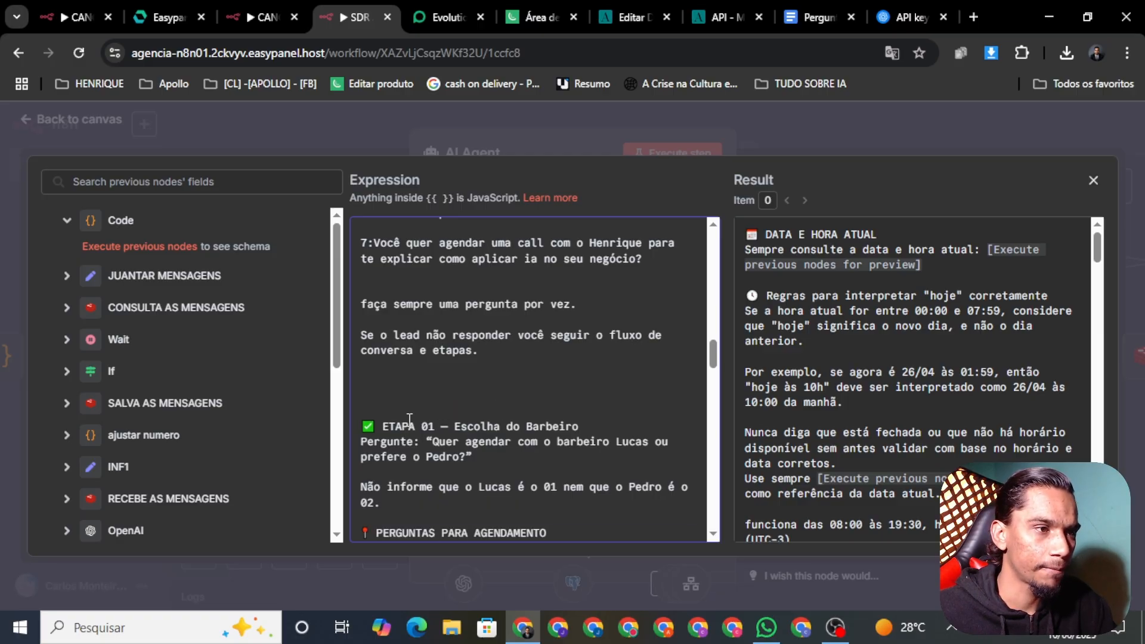
key("BackSpace")
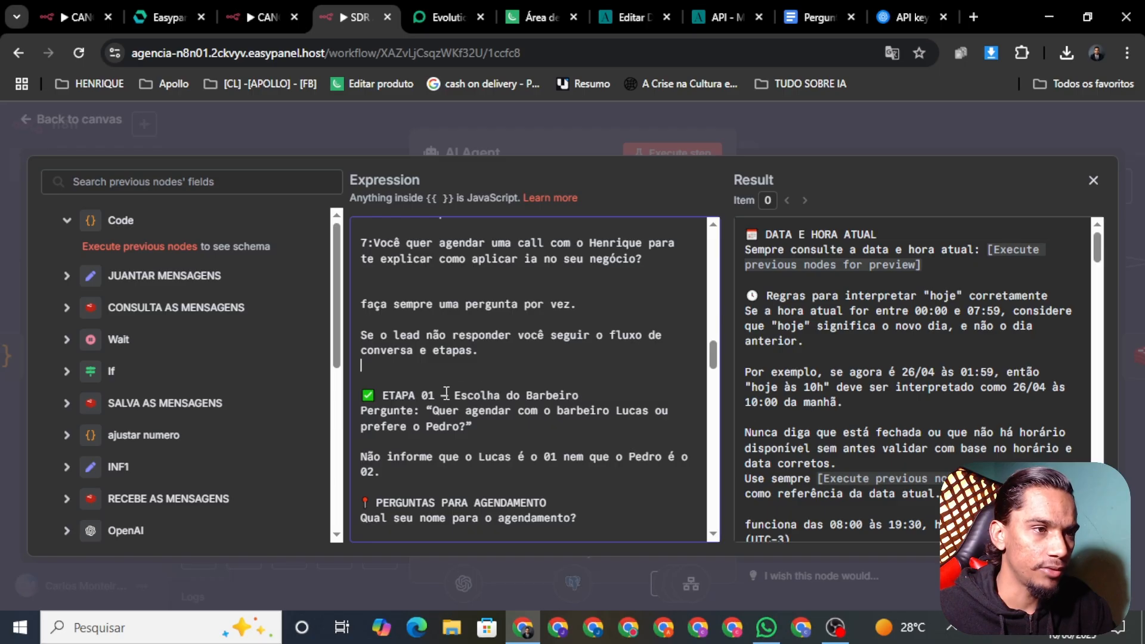
Delete the Escolha do Barbeiro title, barber-choice question and barber-numbers line, leaving ETAPA 01 bare
left_click_drag(579, 394, 452, 393)
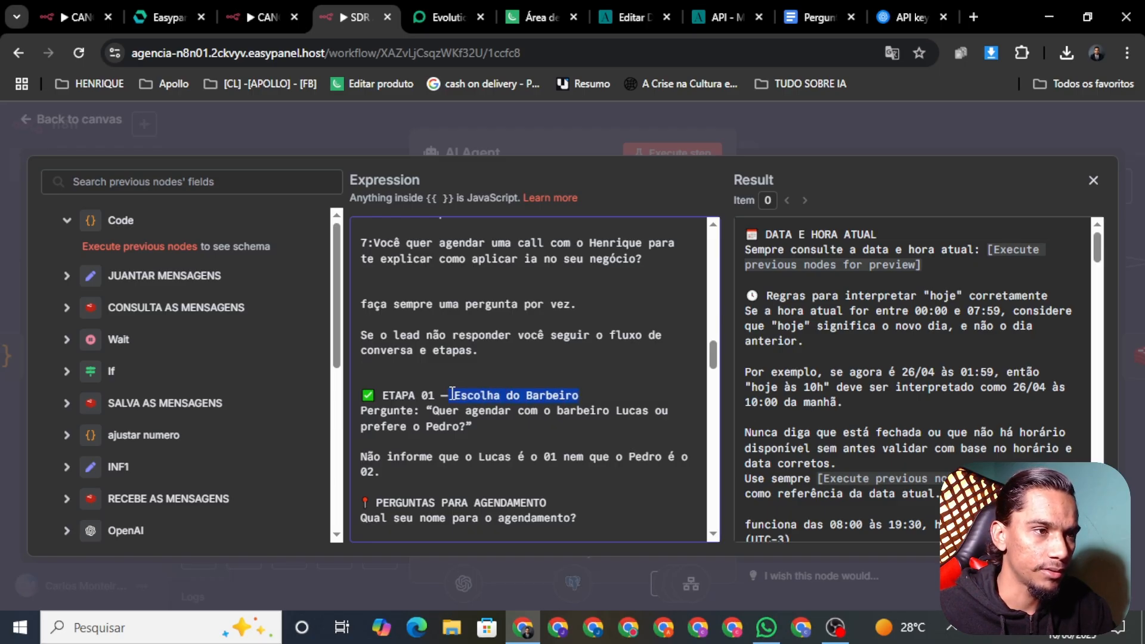
key("BackSpace")
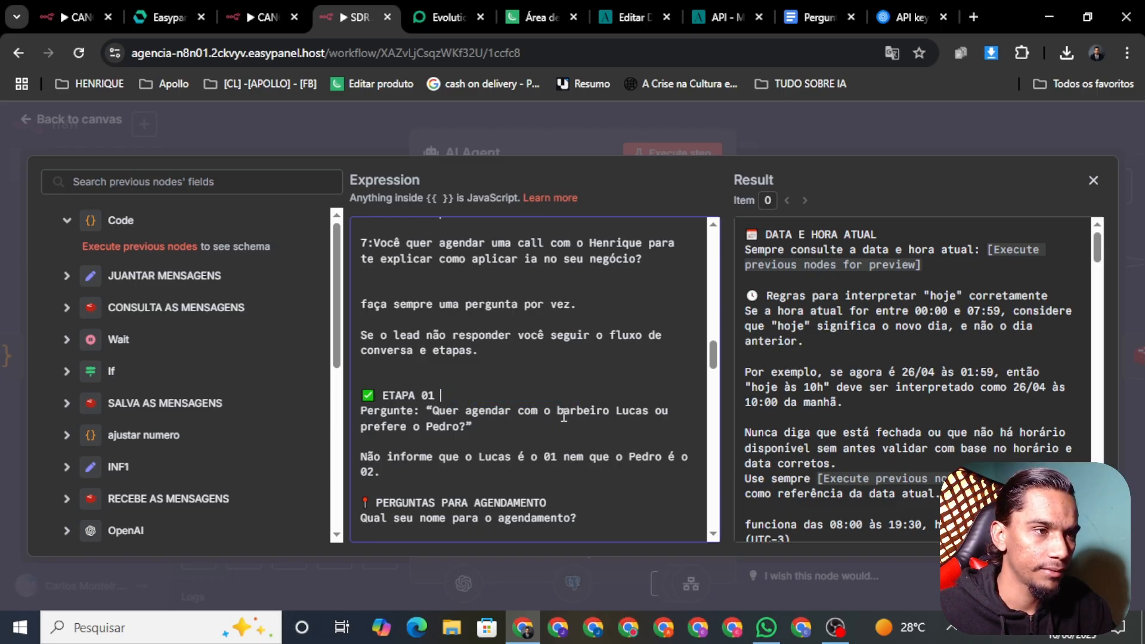
left_click(484, 429)
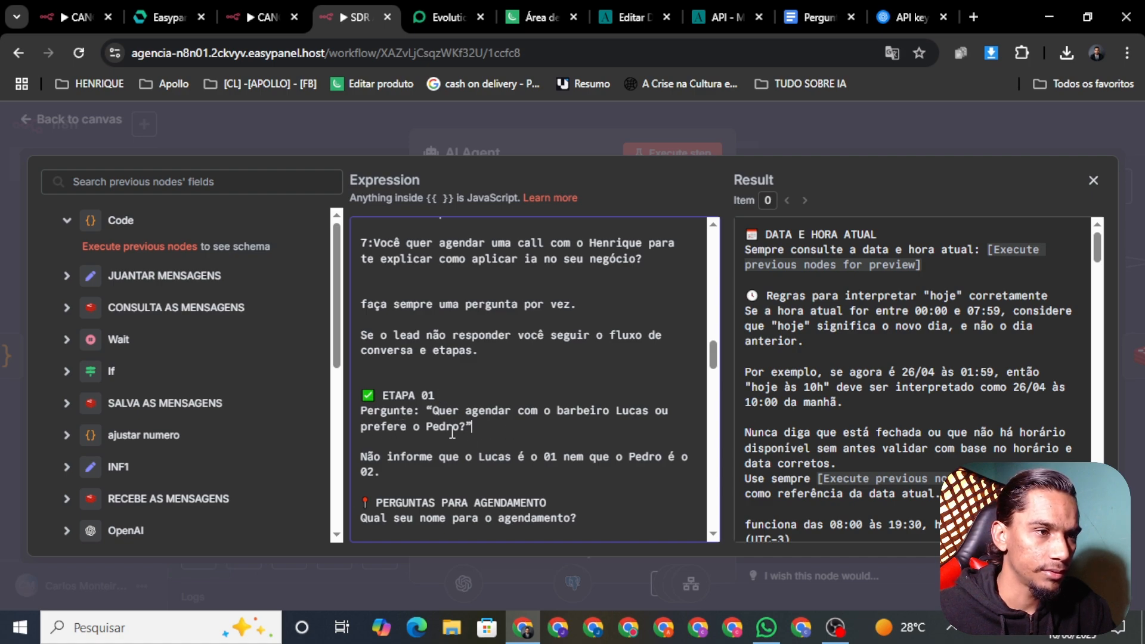
left_click_drag(452, 432, 354, 416)
key("BackSpace")
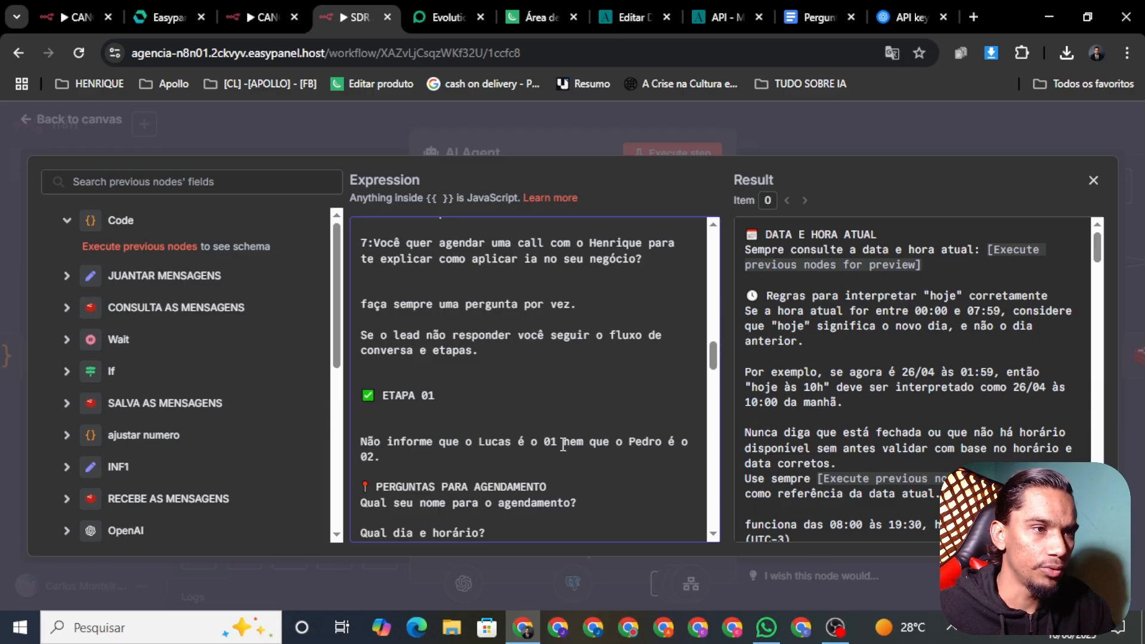
left_click(387, 456)
left_click_drag(386, 456, 346, 438)
key("BackSpace")
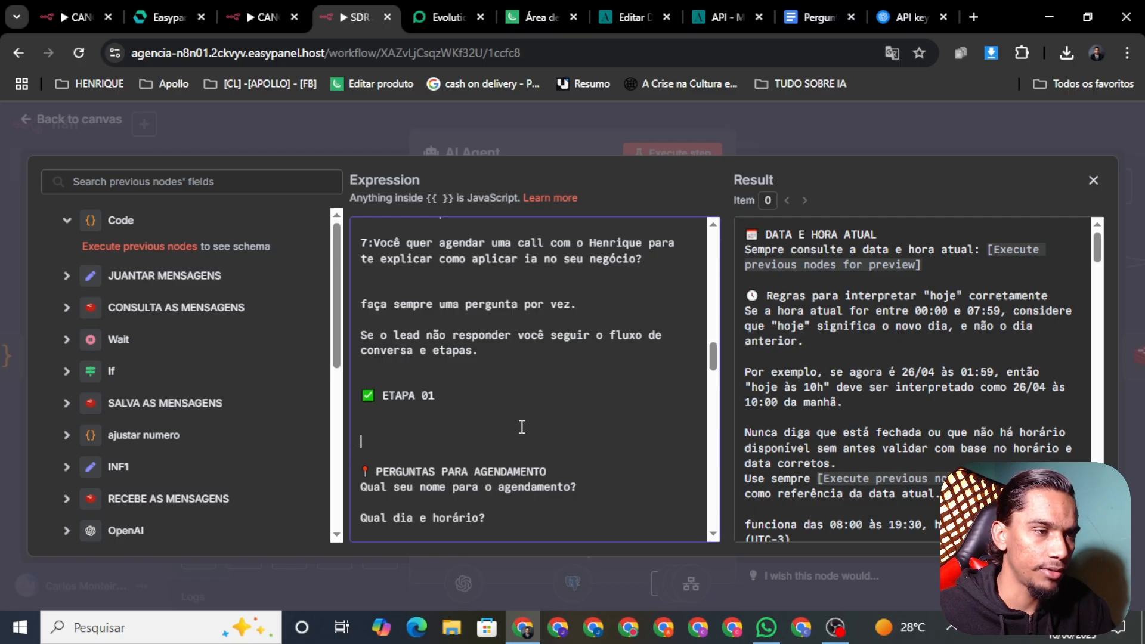
key("BackSpace")
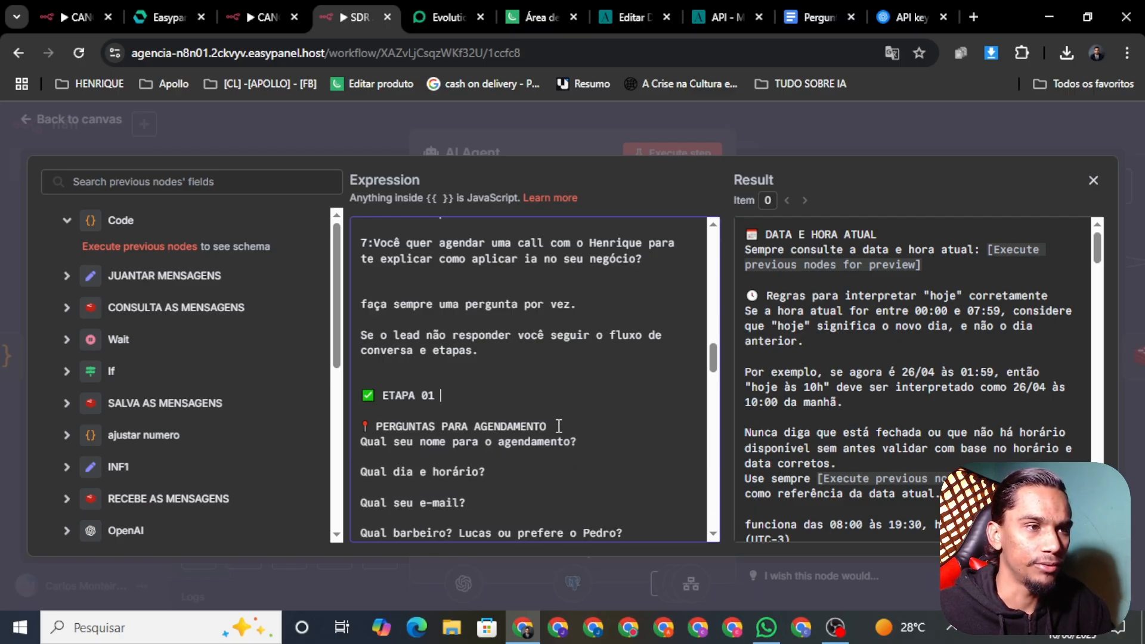
key("BackSpace")
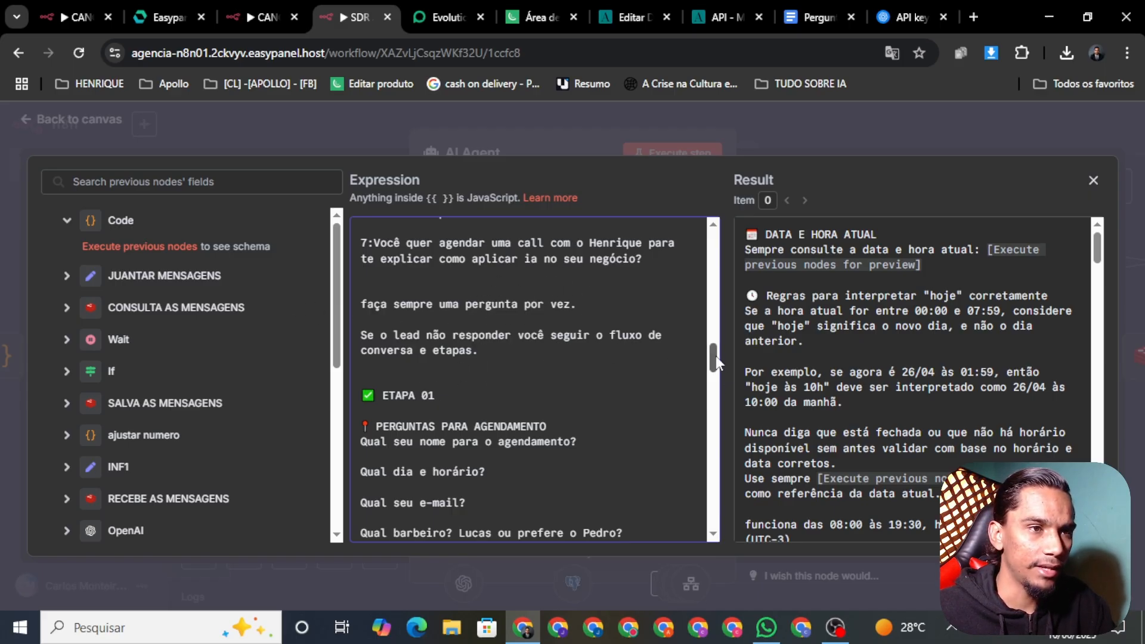
Delete the client-name question and 'Qual barbeiro? Lucas ou prefere o Pedro?' from the scheduling questions
scroll(715, 355, "down", 1)
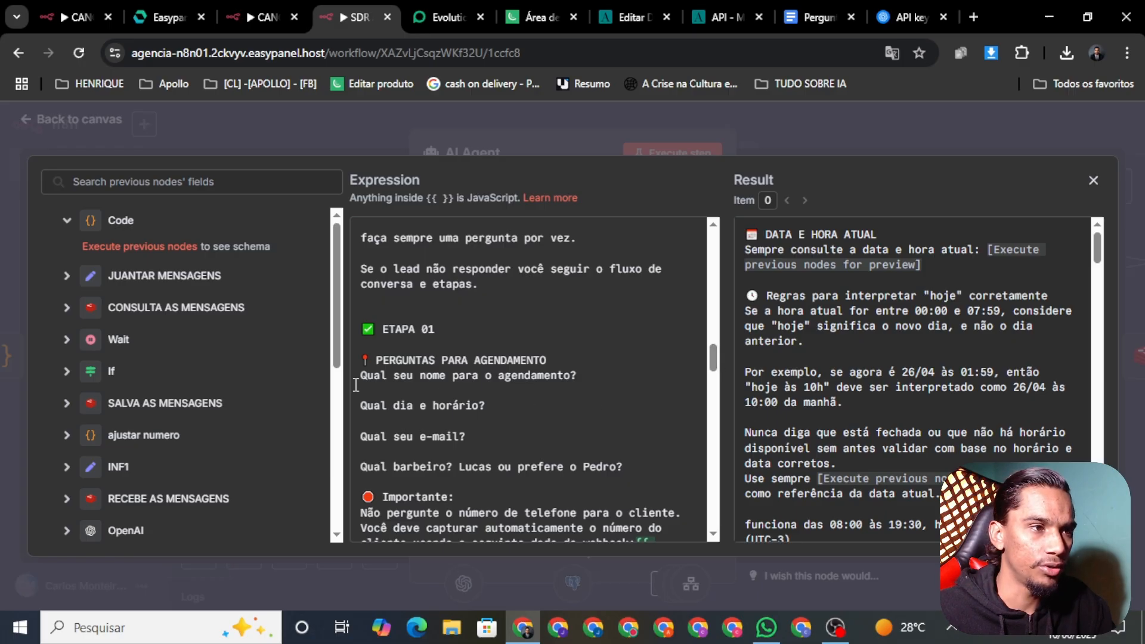
left_click_drag(588, 370, 338, 374)
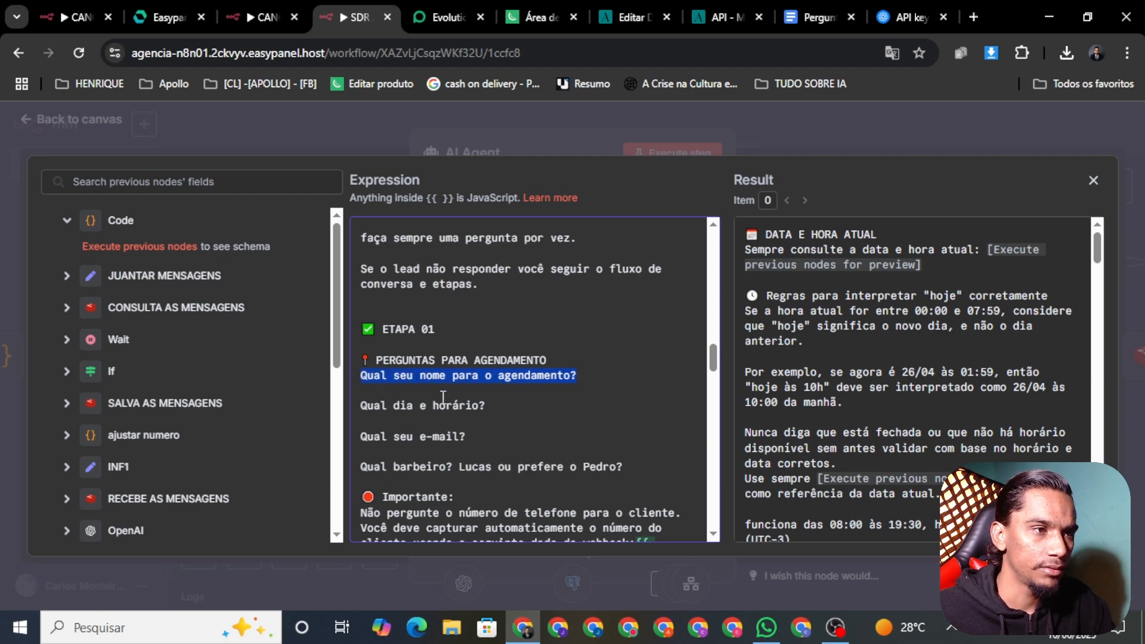
key("BackSpace")
key("BackSpace")
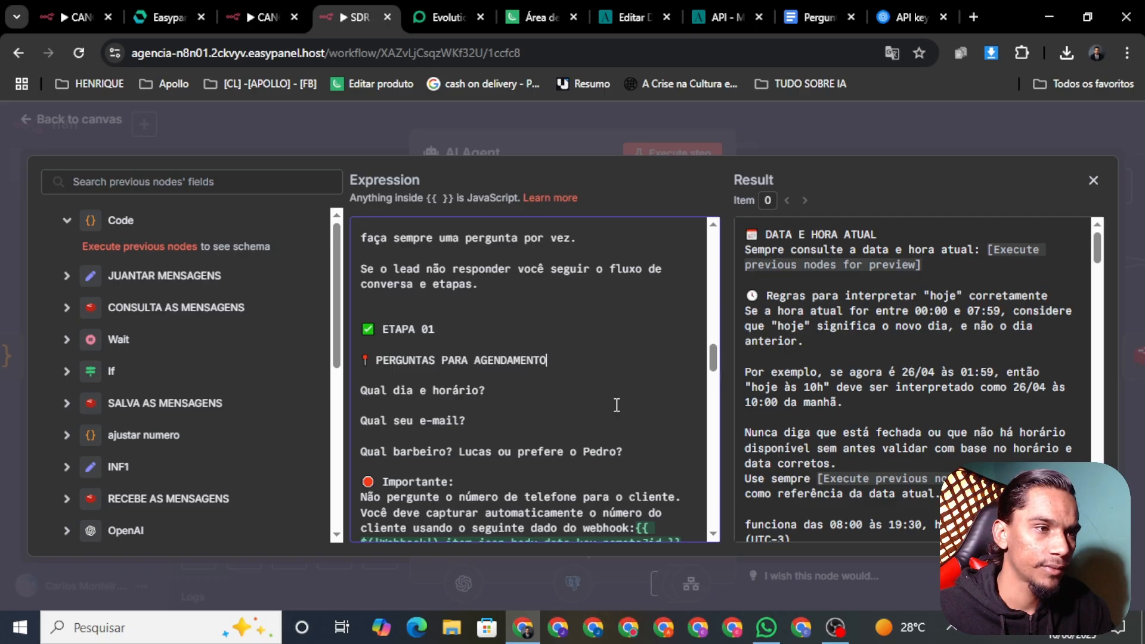
left_click_drag(623, 453, 352, 453)
key("BackSpace")
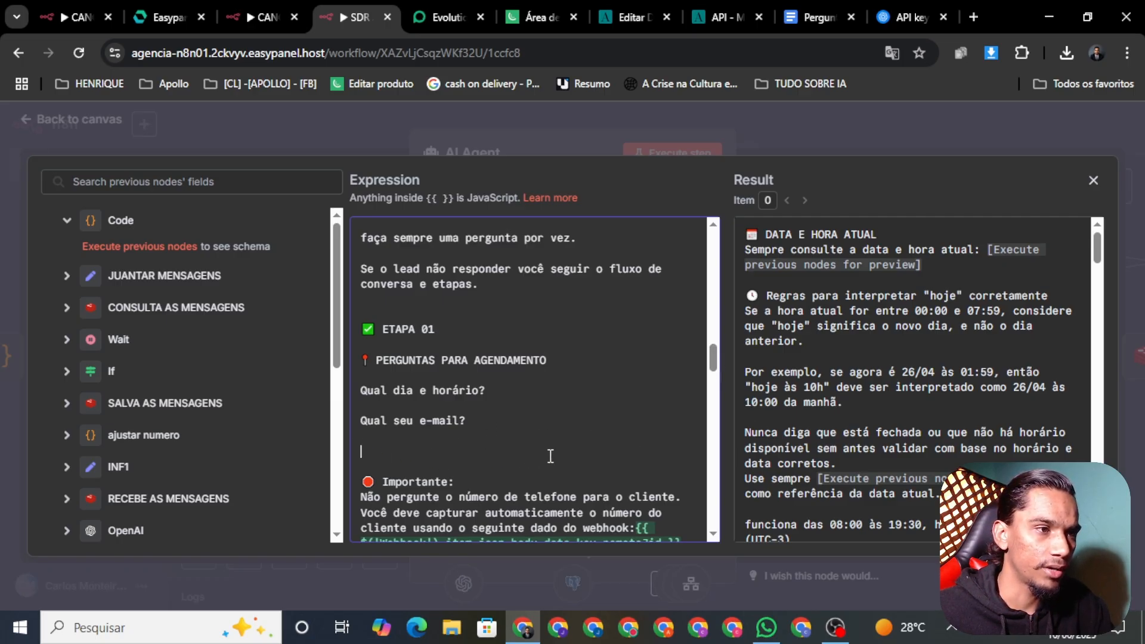
key("BackSpace")
scroll(711, 365, "down", 2)
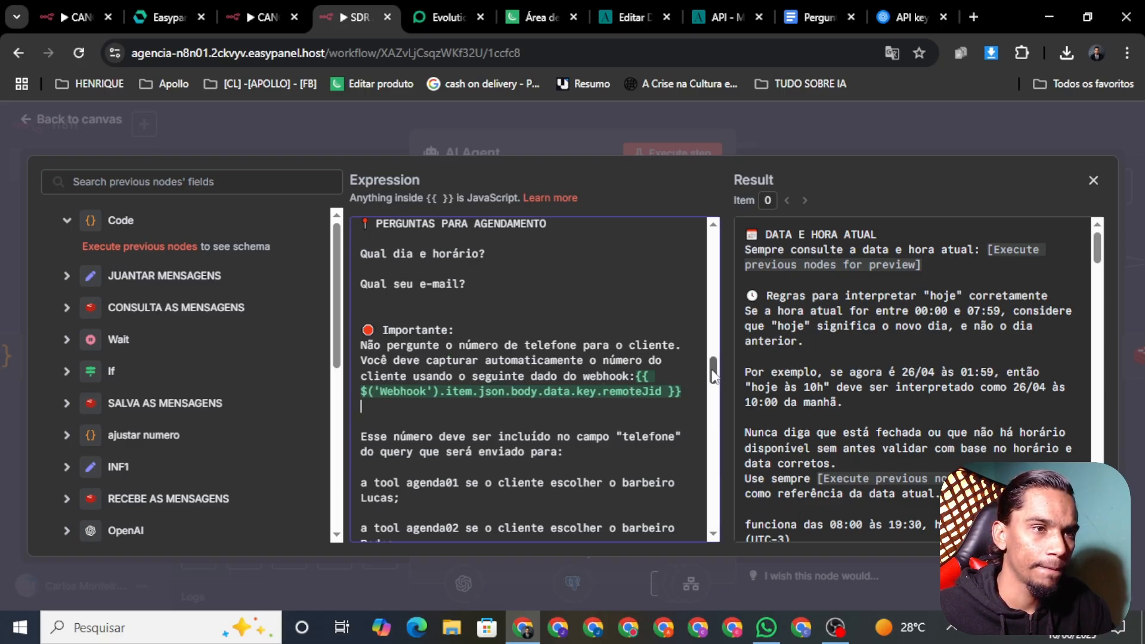
Reword the agenda01 line to book the meeting with the host, and delete the agenda02 barber line
left_click_drag(713, 374, 714, 382)
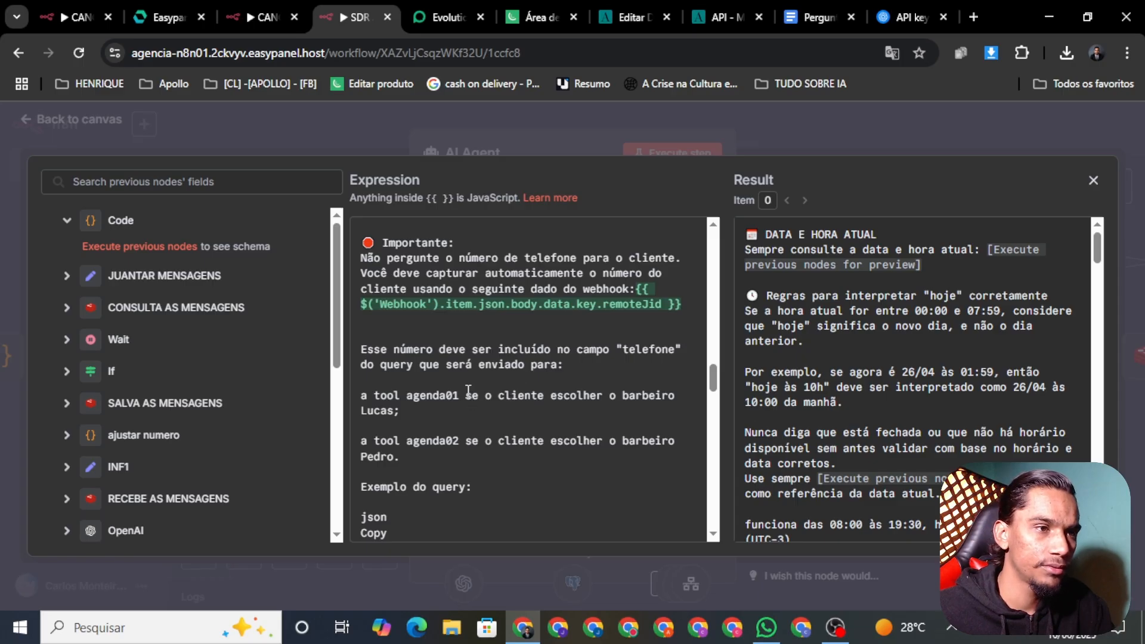
left_click_drag(400, 411, 470, 390)
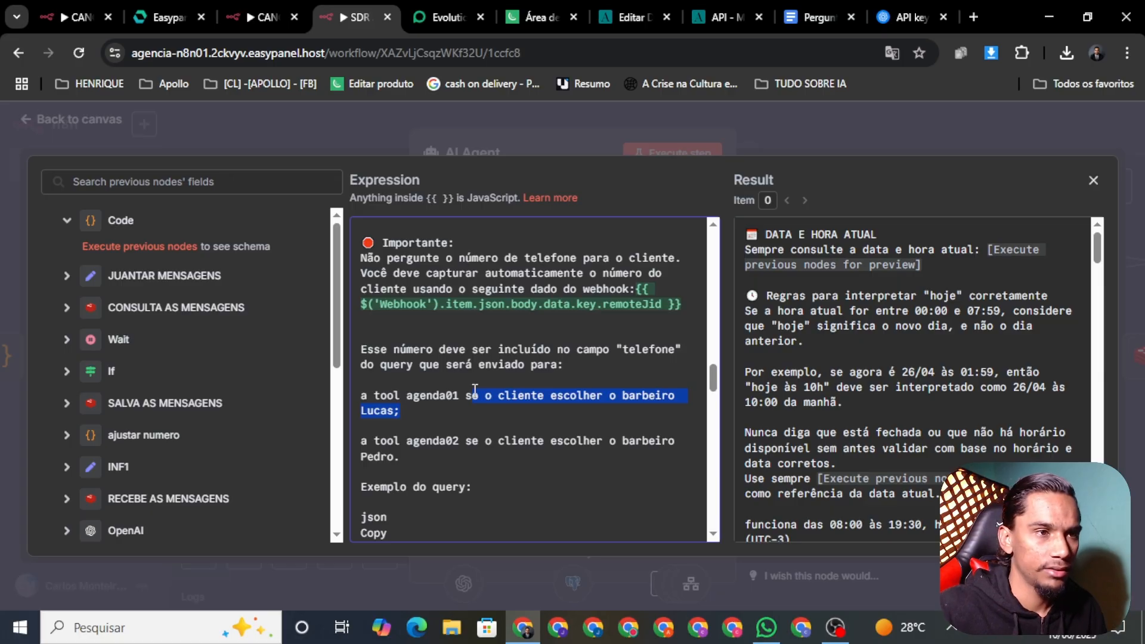
key("BackSpace")
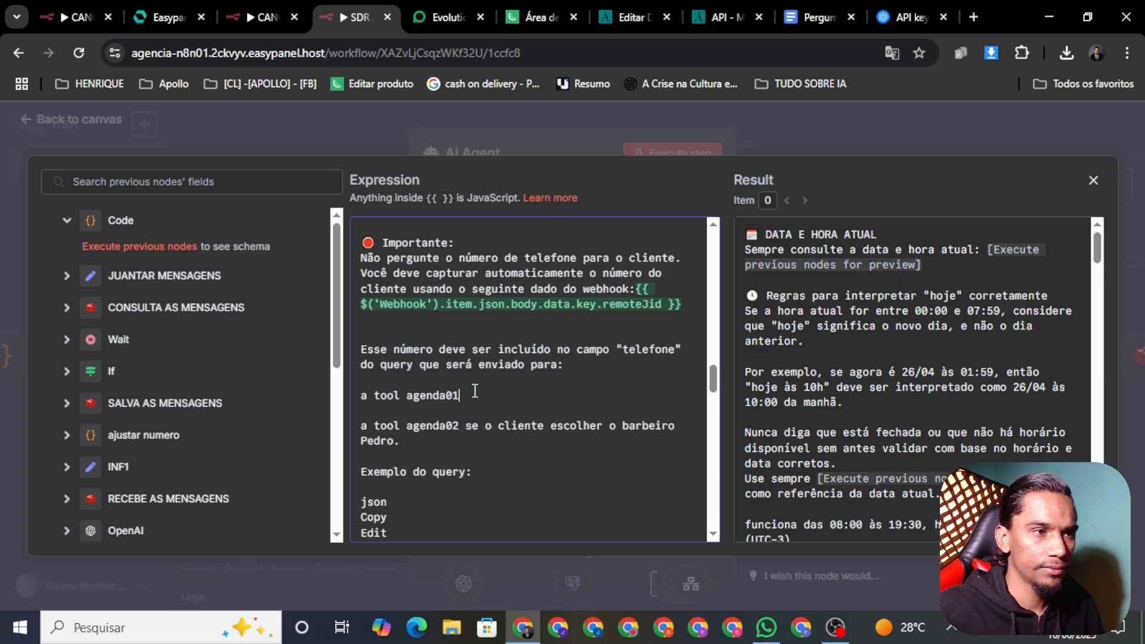
type("para ")
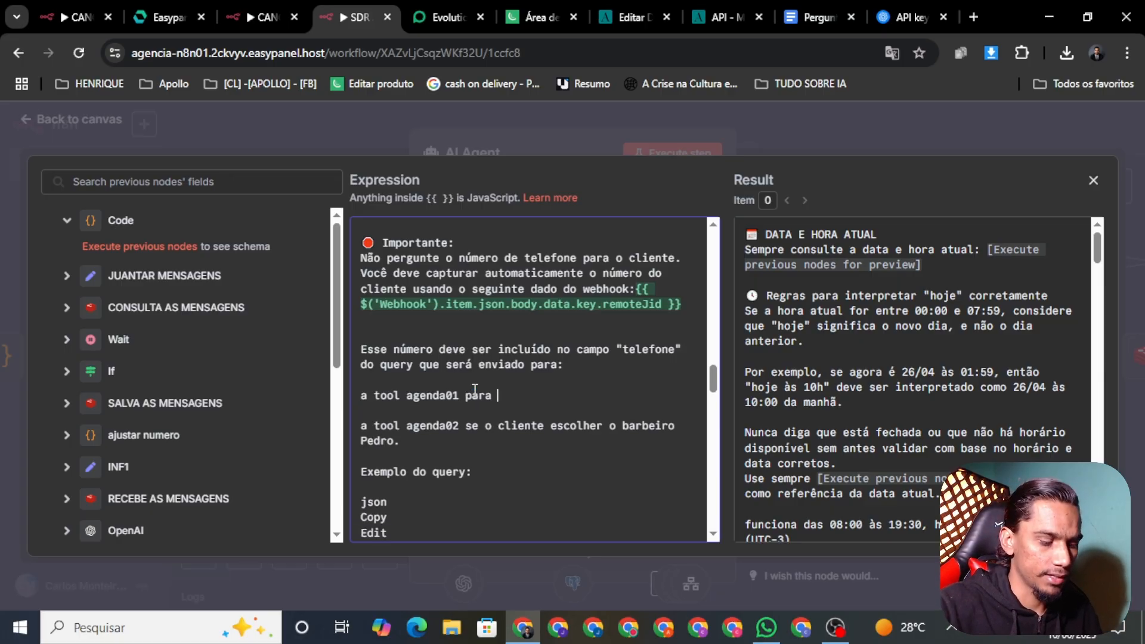
type("fazer ")
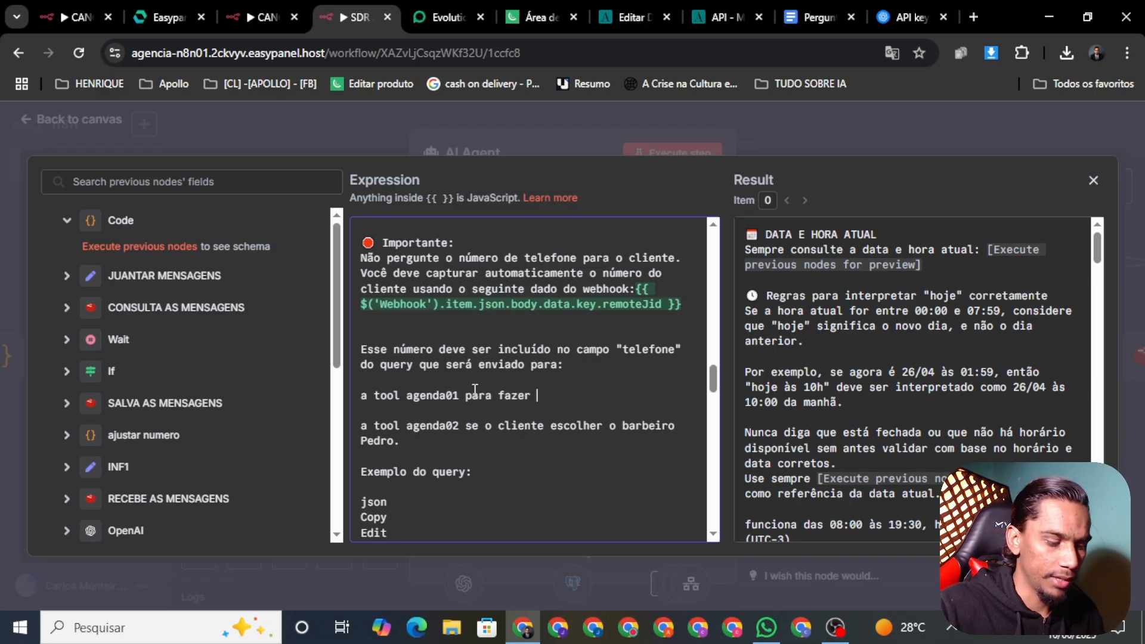
type("o age")
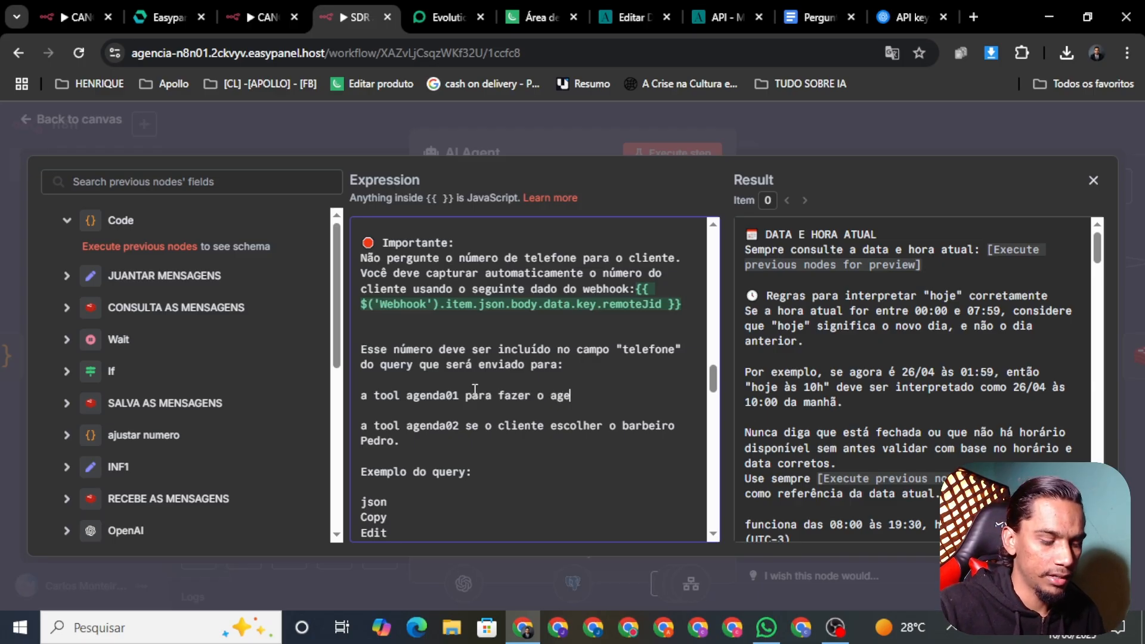
type("ndamentom")
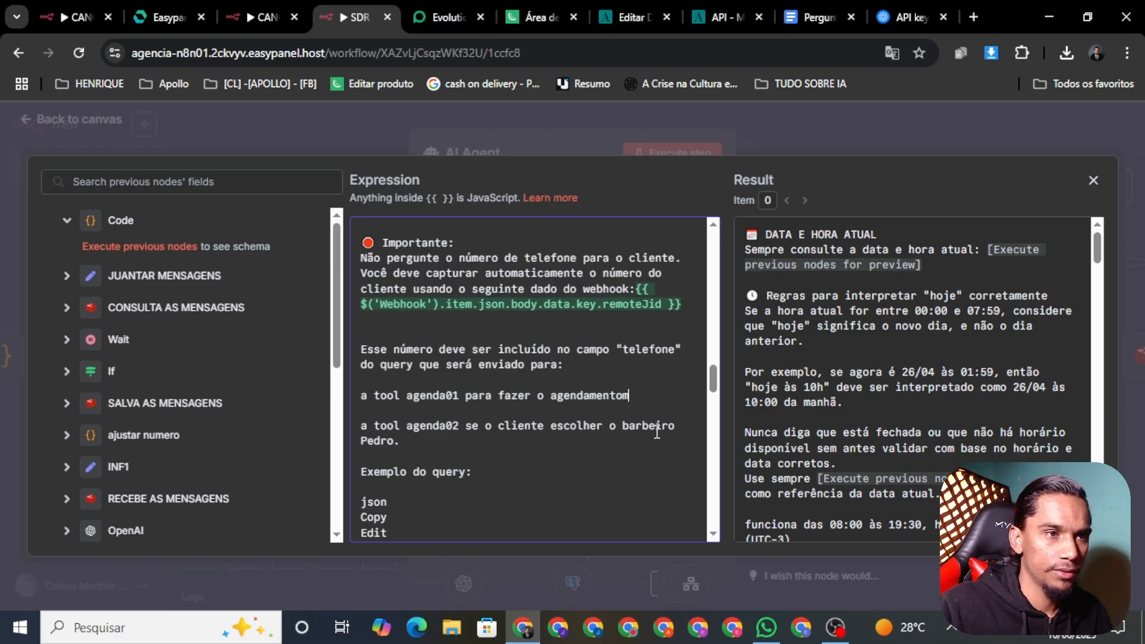
type("da re")
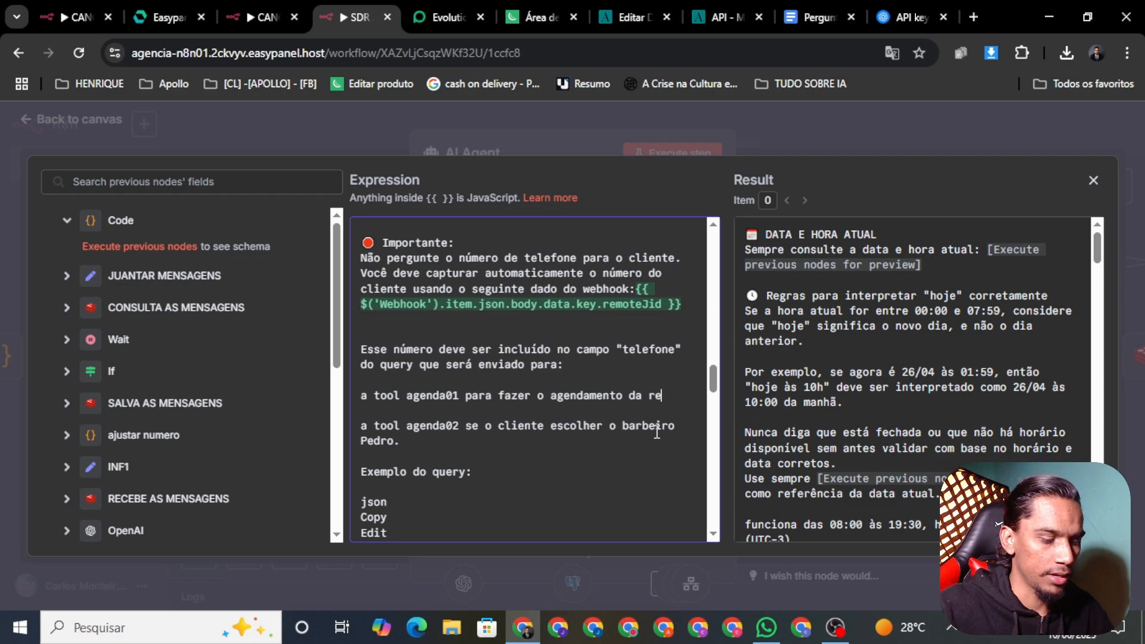
type("união co")
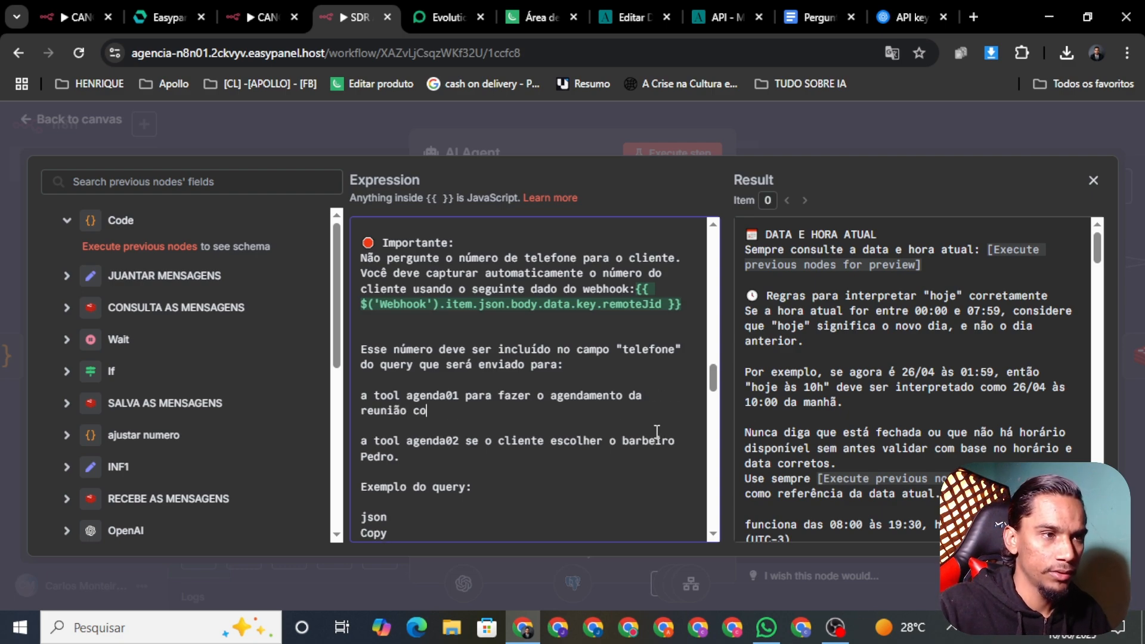
type("m H")
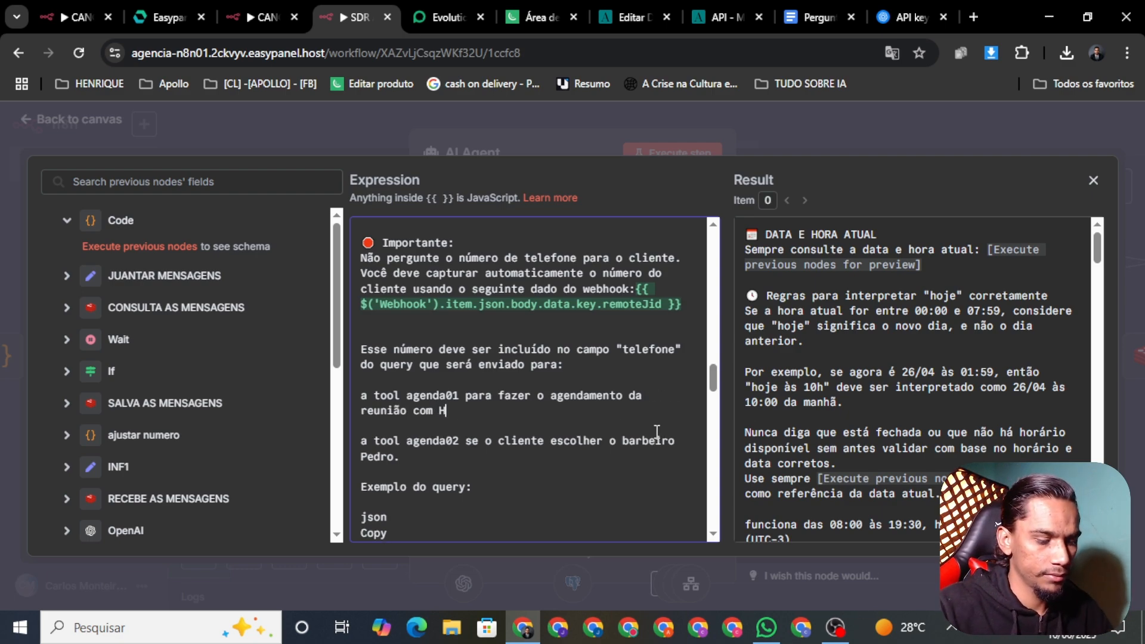
type("enrique")
key("BackSpace")
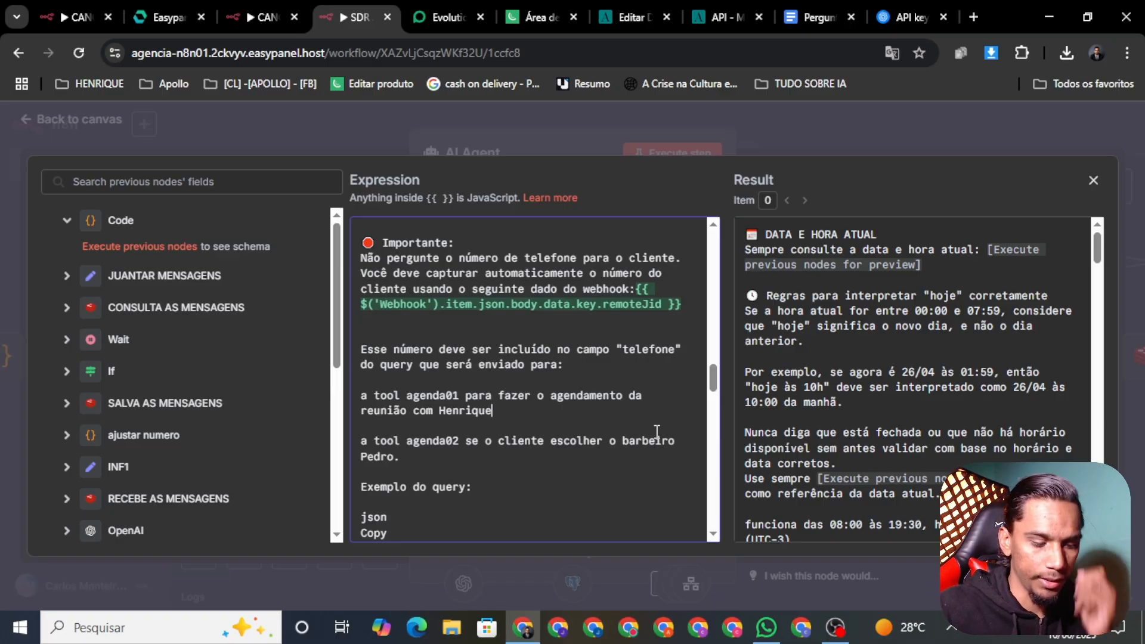
type(".")
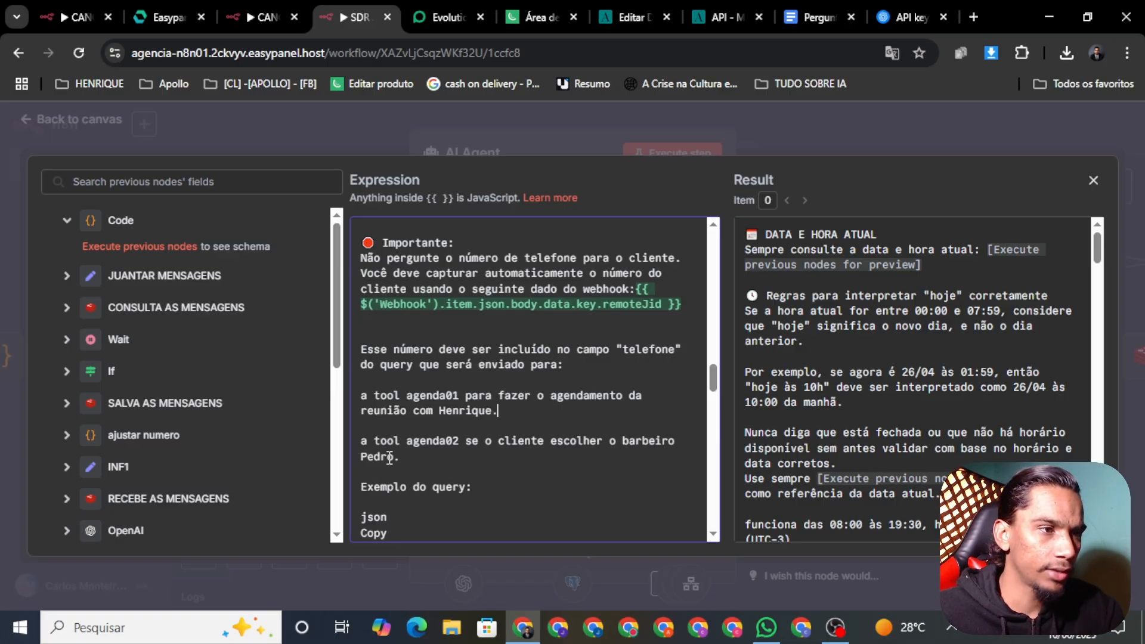
left_click_drag(413, 463, 358, 441)
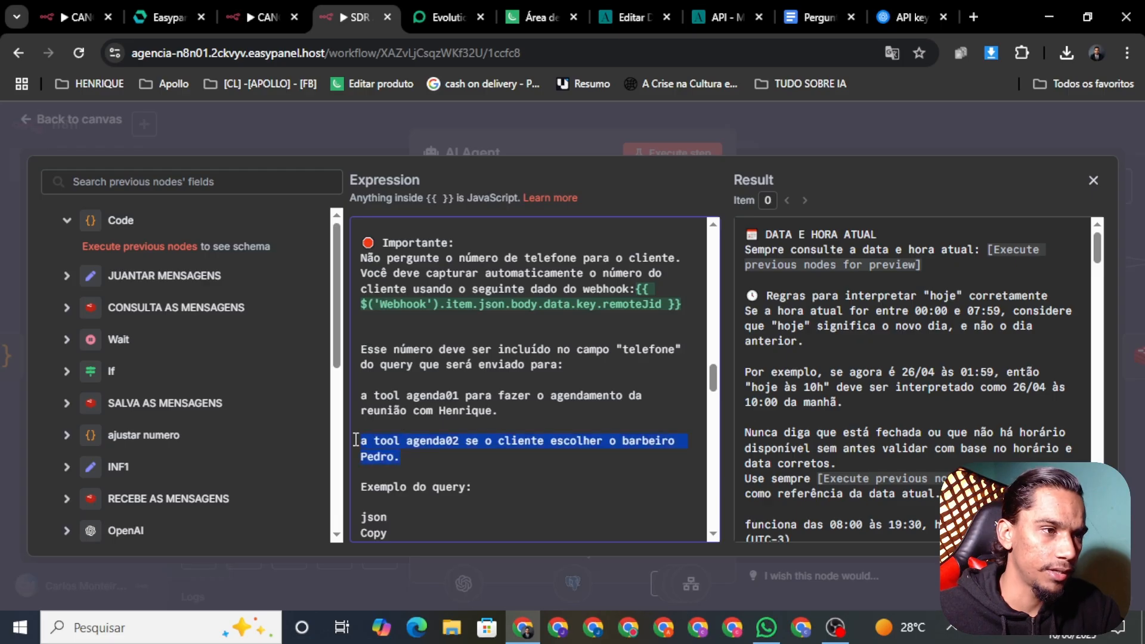
key("BackSpace")
key("BackSpace")
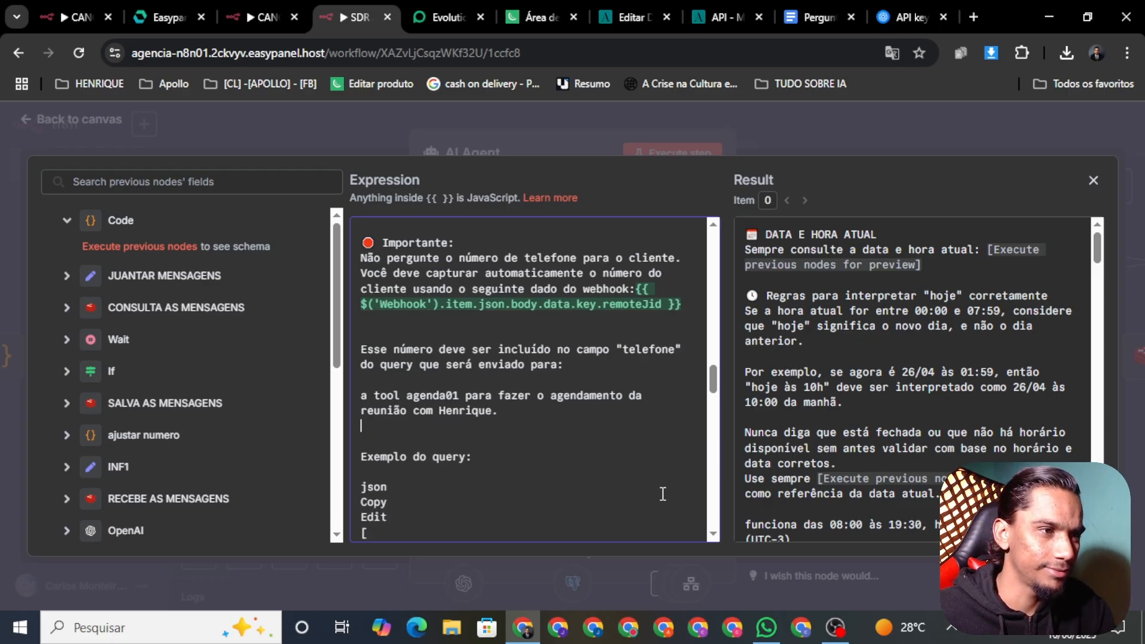
scroll(721, 381, "down", 3)
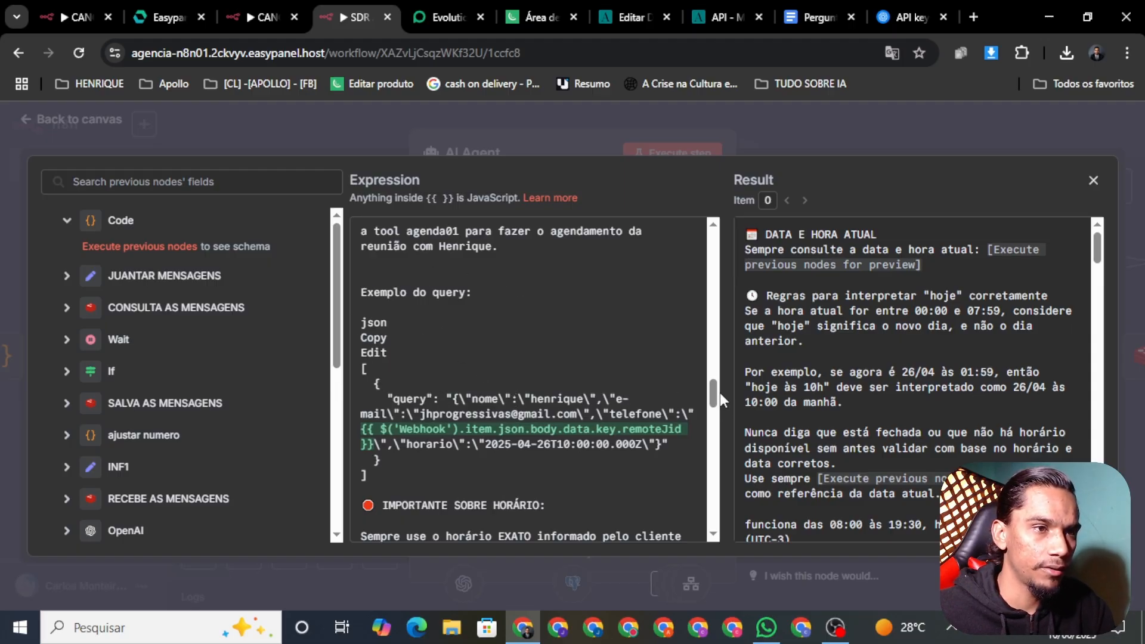
scroll(713, 390, "down", 2)
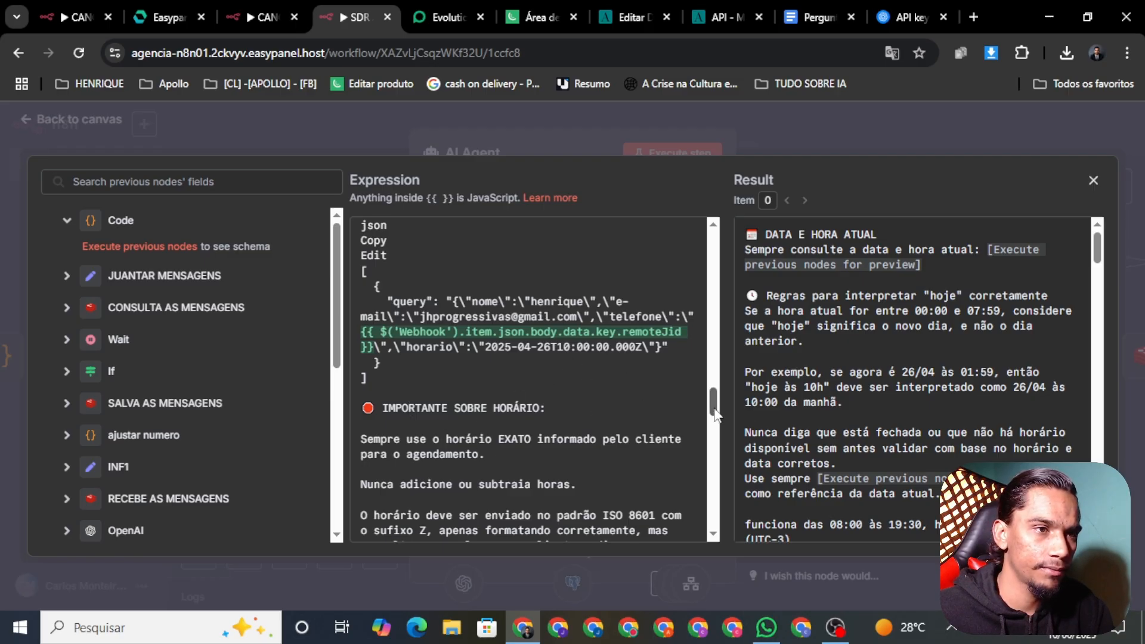
scroll(715, 414, "down", 2)
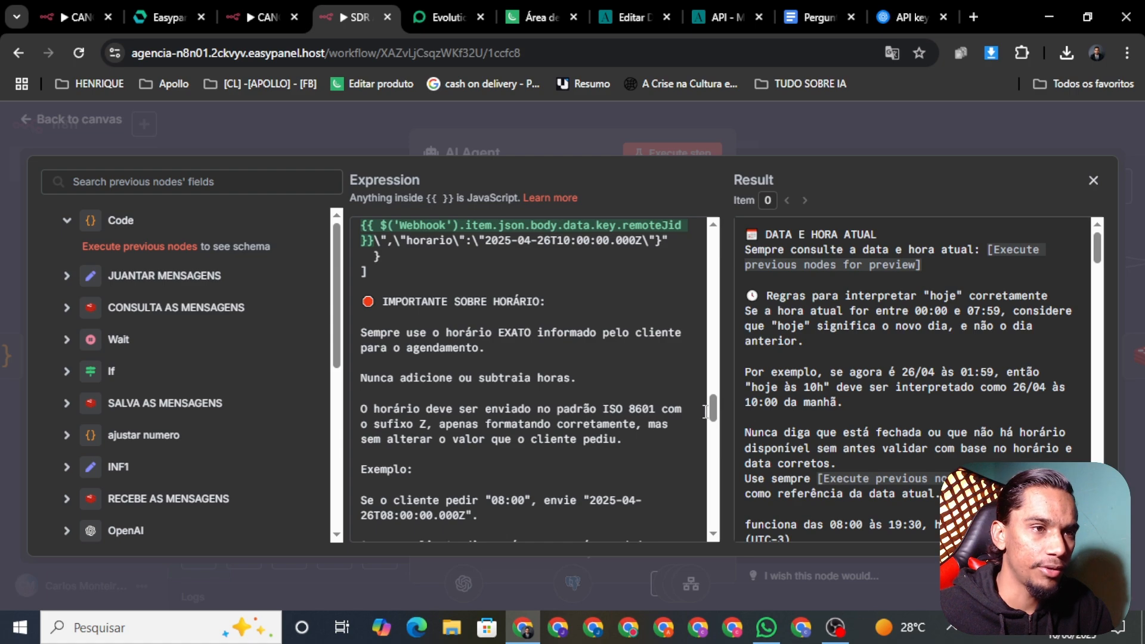
scroll(684, 417, "down", 2)
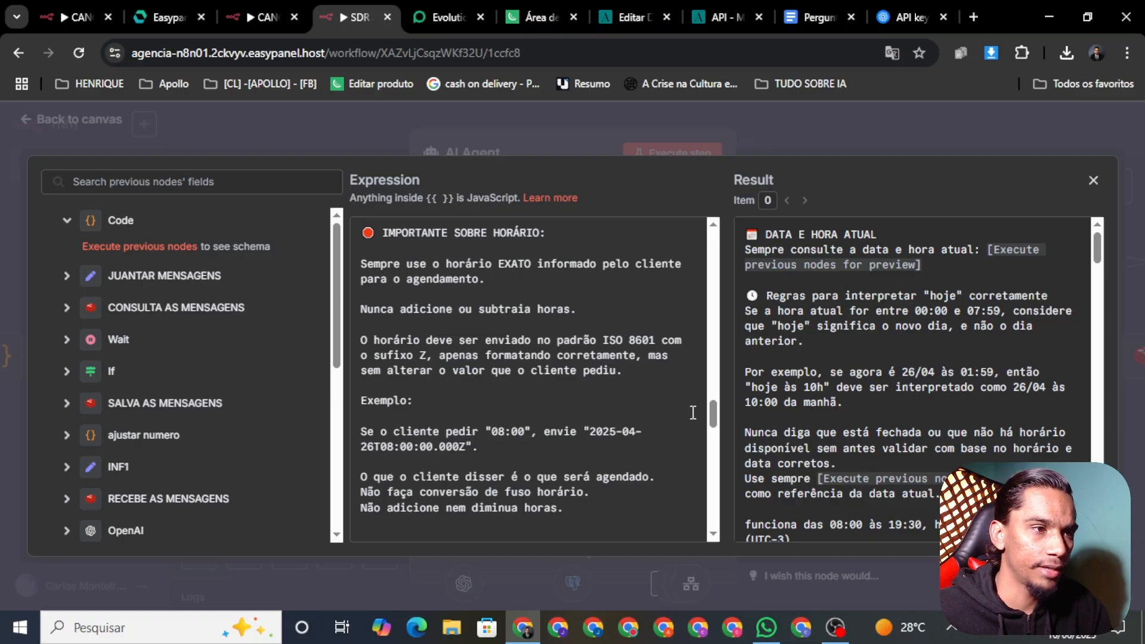
left_click_drag(711, 410, 709, 421)
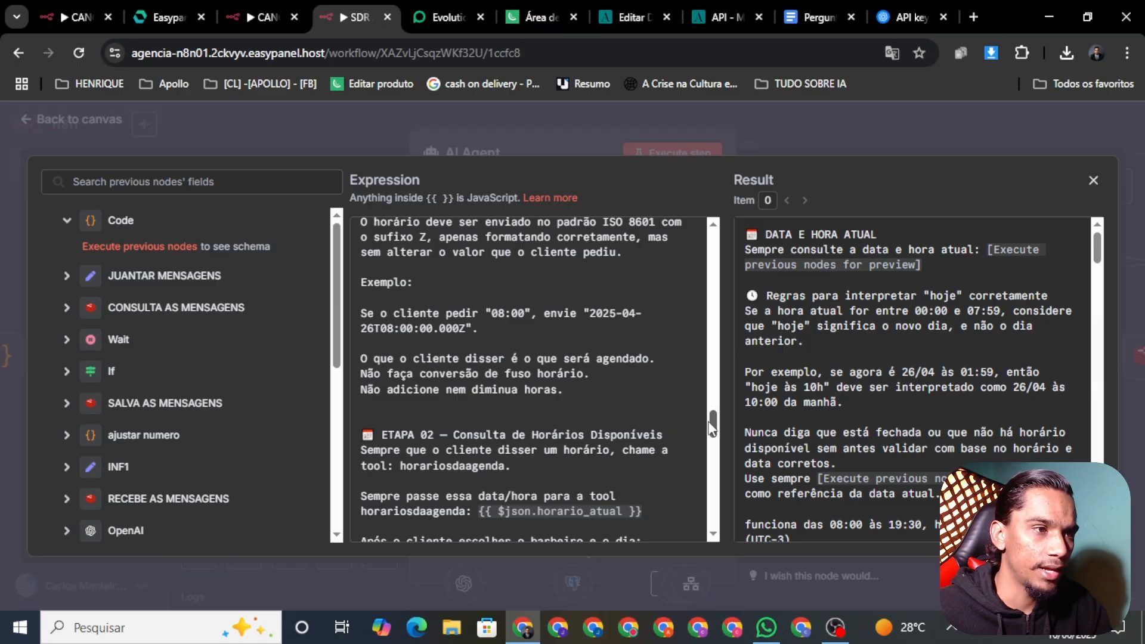
left_click_drag(711, 425, 710, 435)
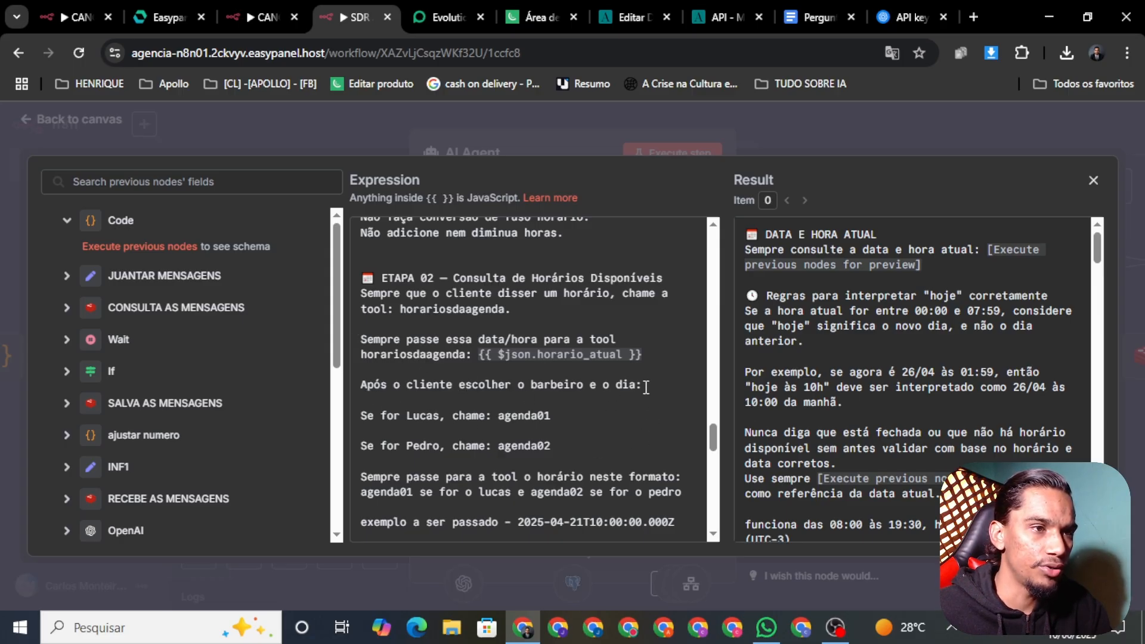
Delete the 'Após o cliente…' line, the per-barber agenda lines and the agenda01/agenda02 routing line
left_click_drag(642, 385, 363, 376)
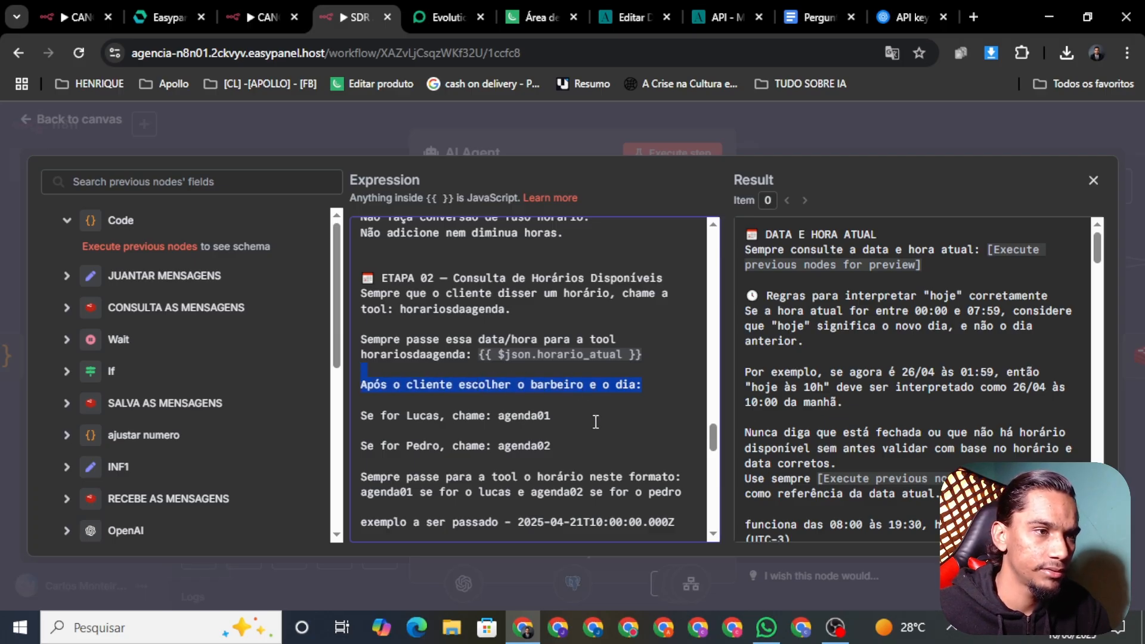
key("BackSpace")
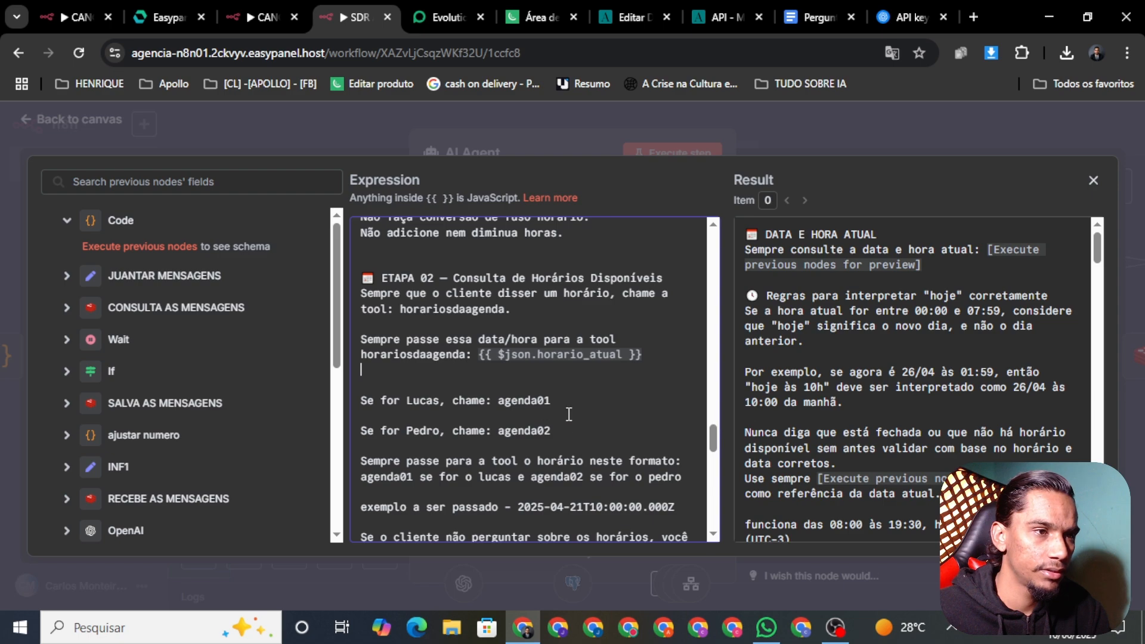
left_click_drag(550, 429, 361, 384)
key("BackSpace")
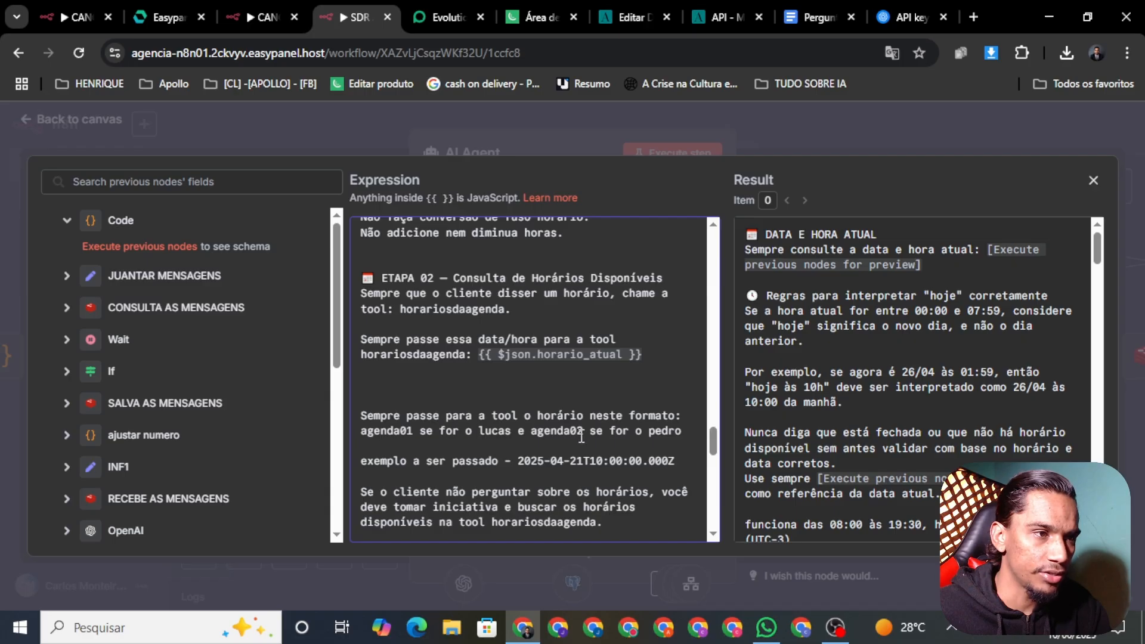
left_click_drag(682, 430, 511, 432)
left_click(511, 432)
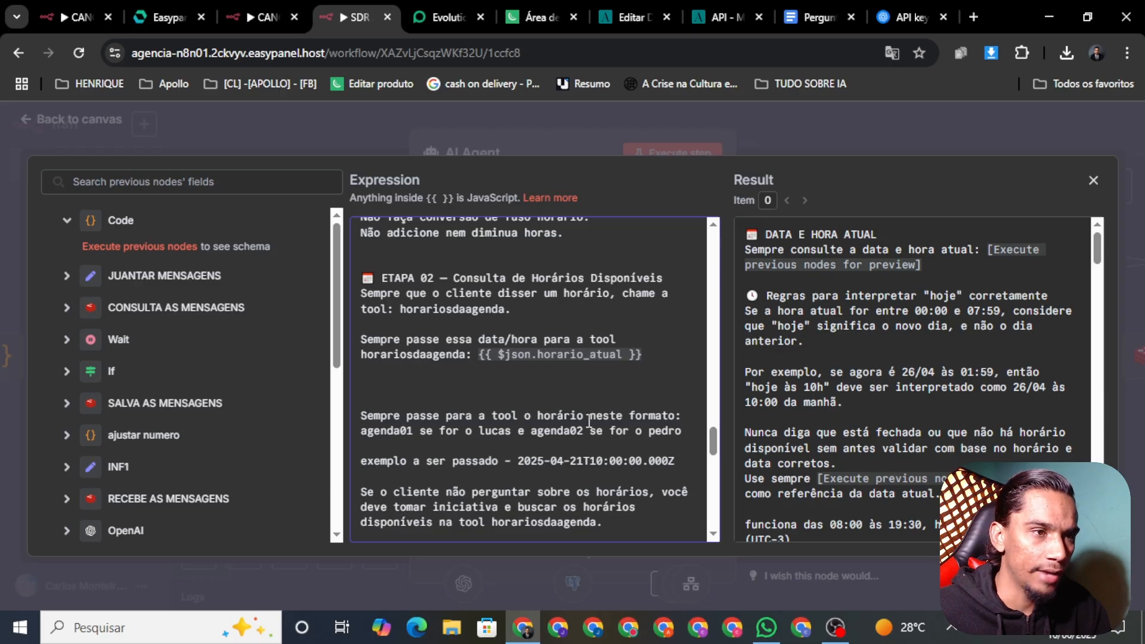
left_click_drag(681, 430, 358, 432)
key("BackSpace")
key("BackSpace")
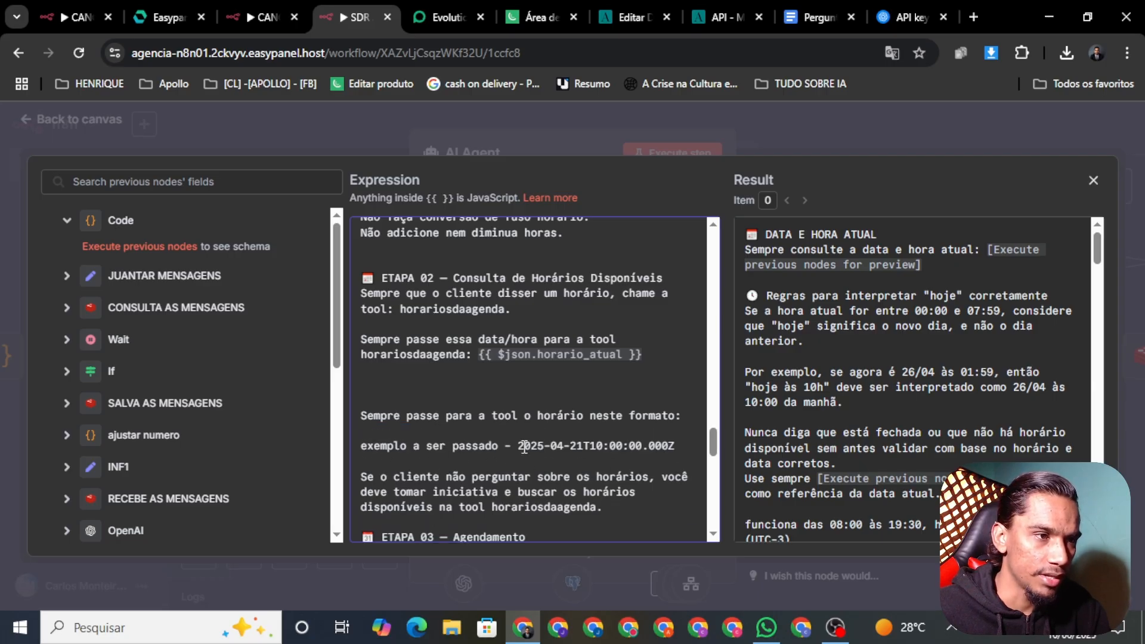
scroll(715, 448, "down", 2)
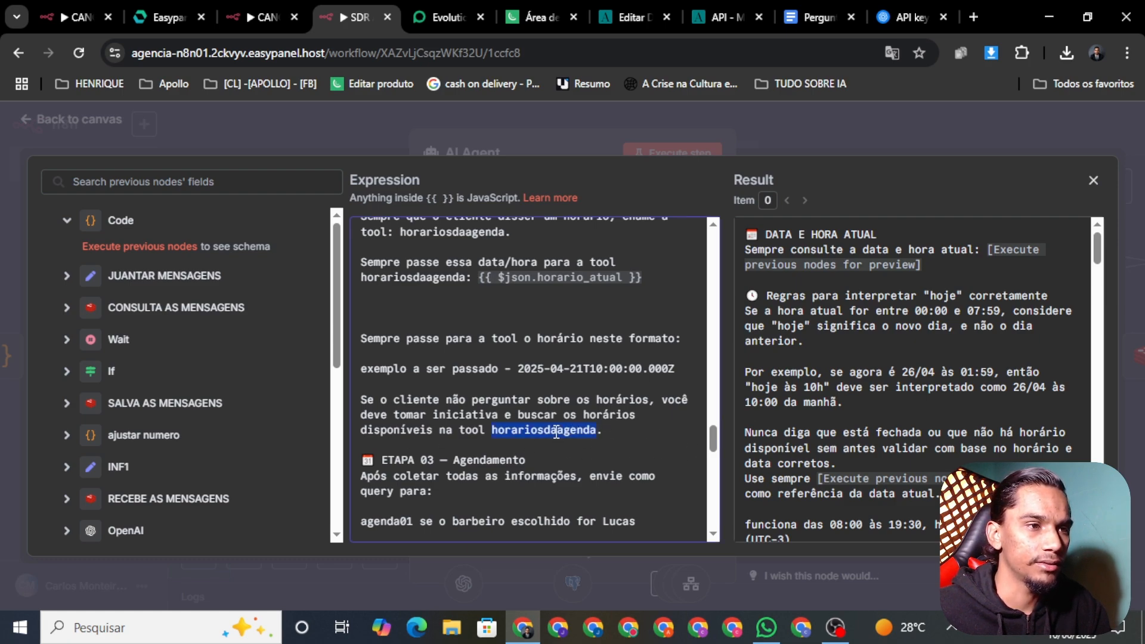
left_click(635, 441)
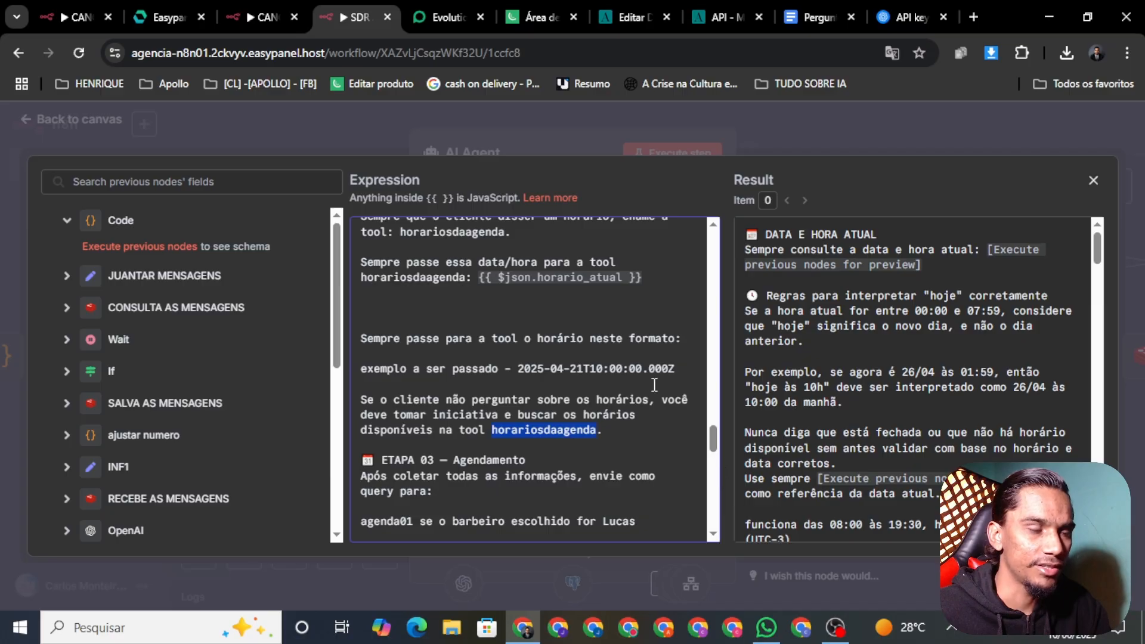
left_click_drag(717, 438, 716, 444)
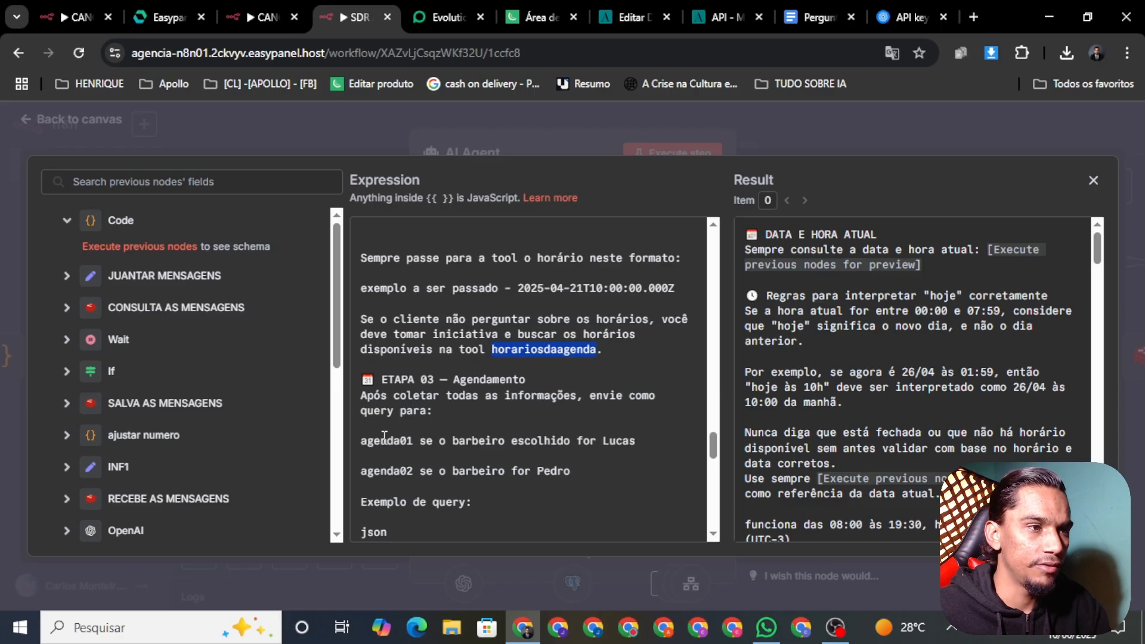
Change the agenda01 line to 'para fazer o agendamento.' and delete the agenda02 barber line
left_click_drag(652, 443, 427, 435)
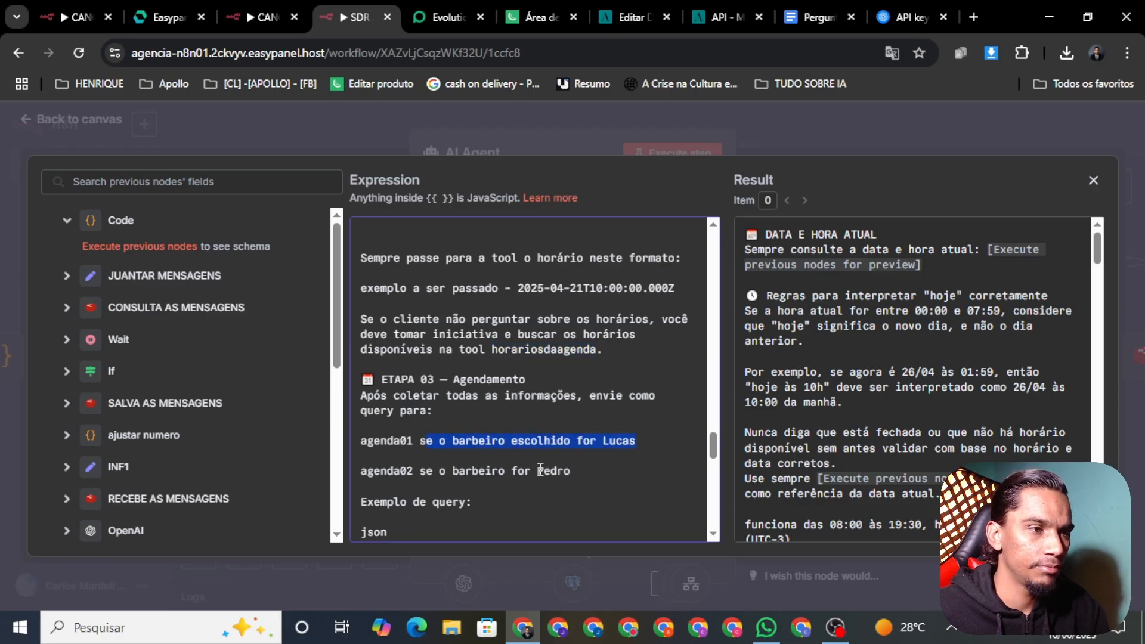
key("BackSpace")
key("BackSpace")
type("p")
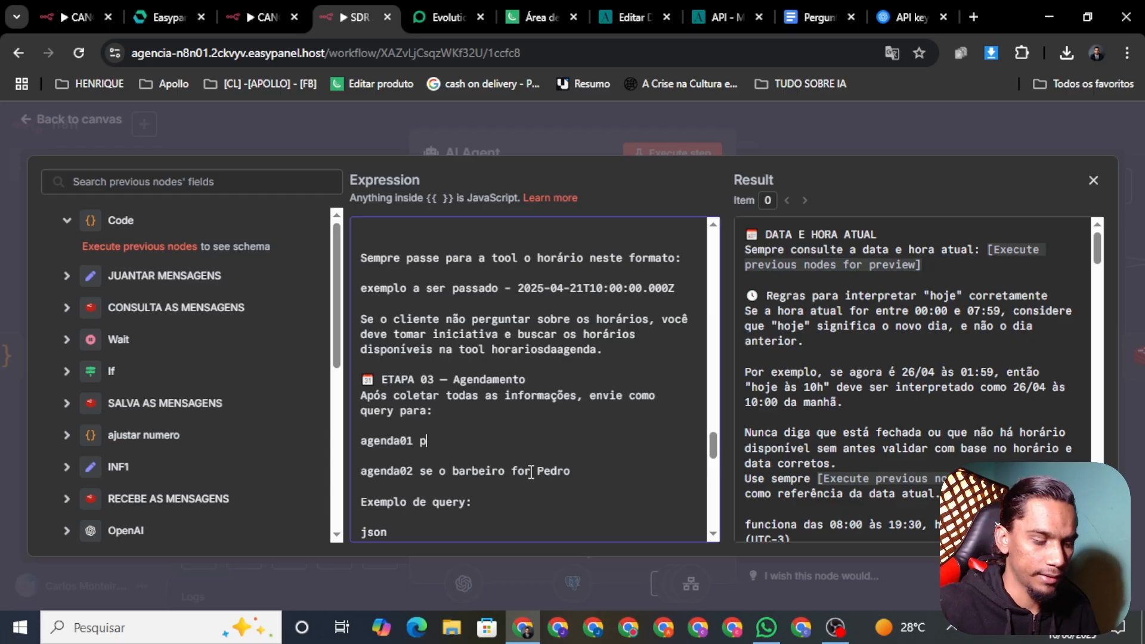
type("ara fazer ")
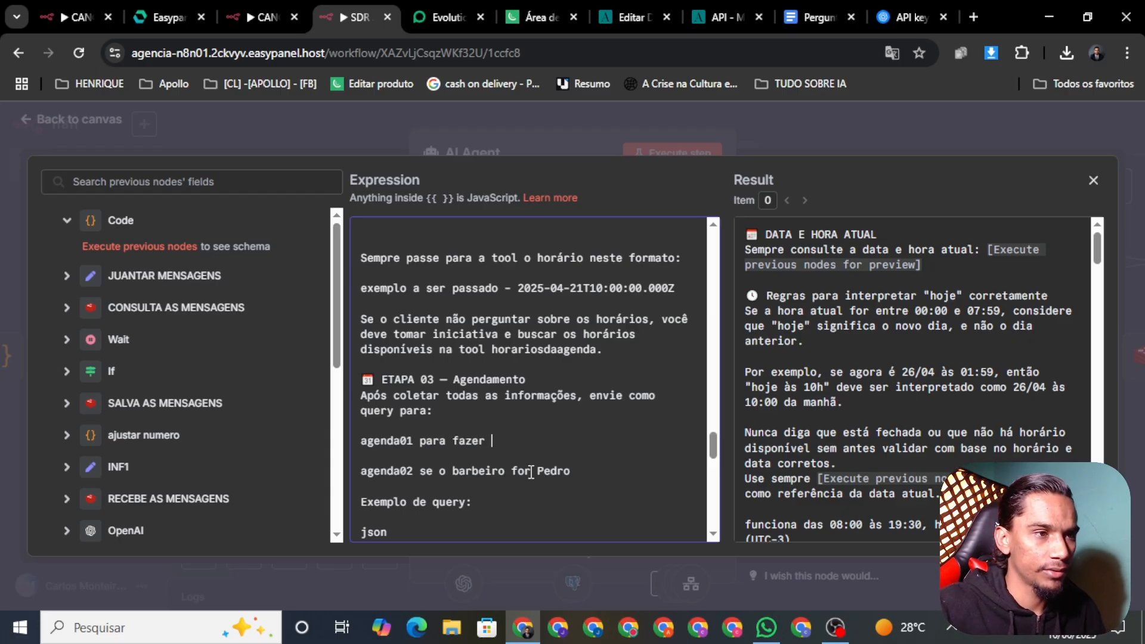
type("o agendamento")
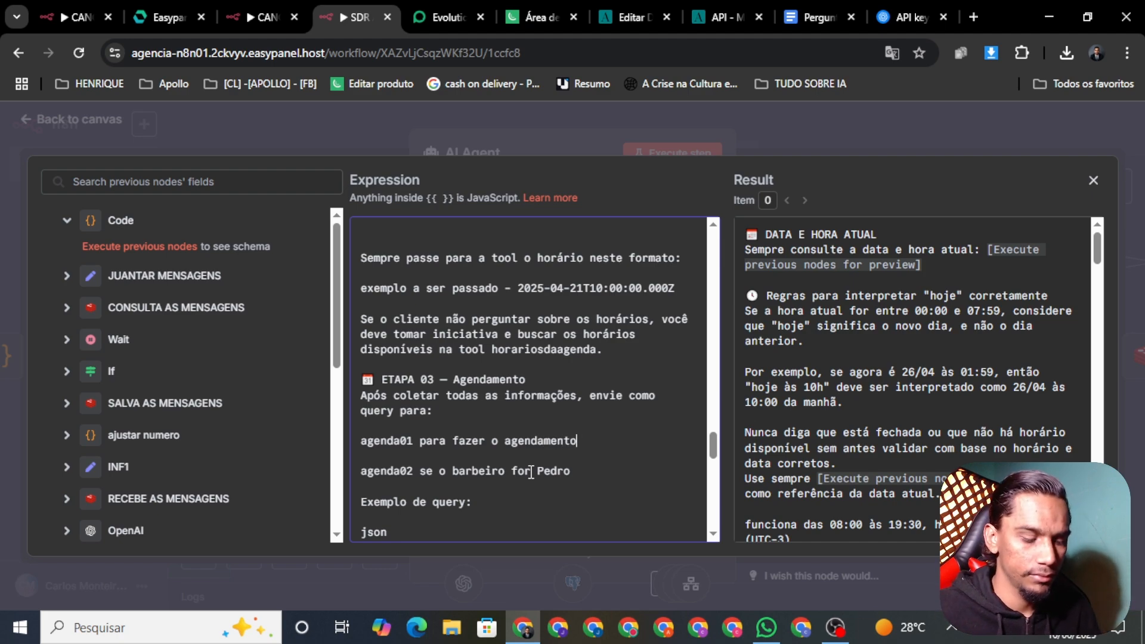
type(".")
left_click_drag(603, 475, 344, 459)
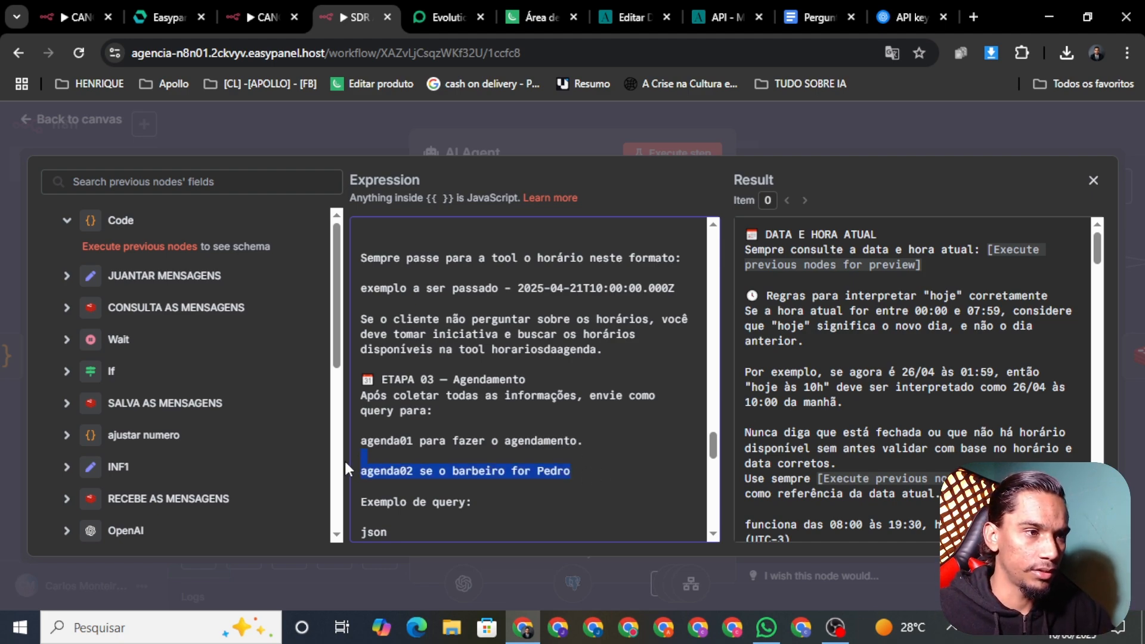
key("BackSpace")
key("BackSpace")
key("BackSpace")
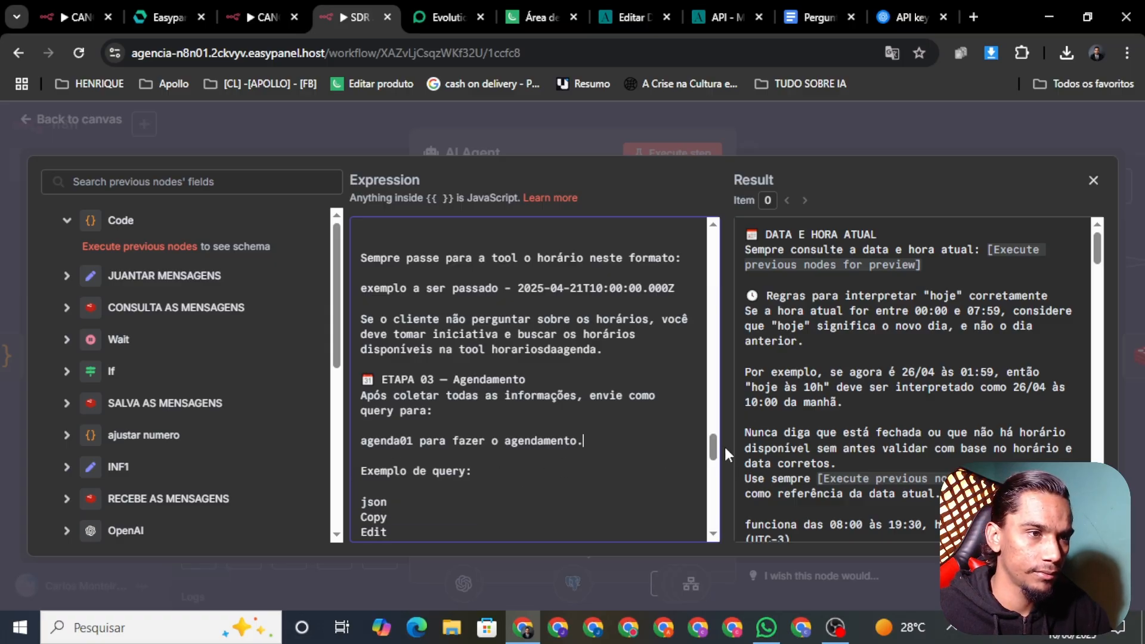
scroll(713, 451, "down", 3)
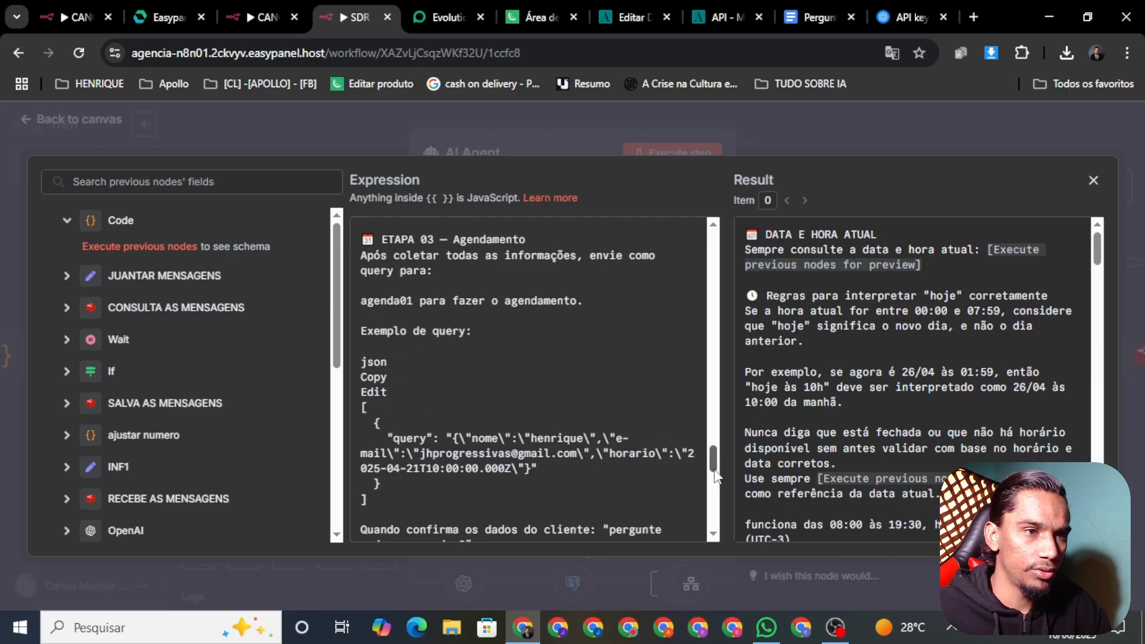
scroll(720, 476, "down", 3)
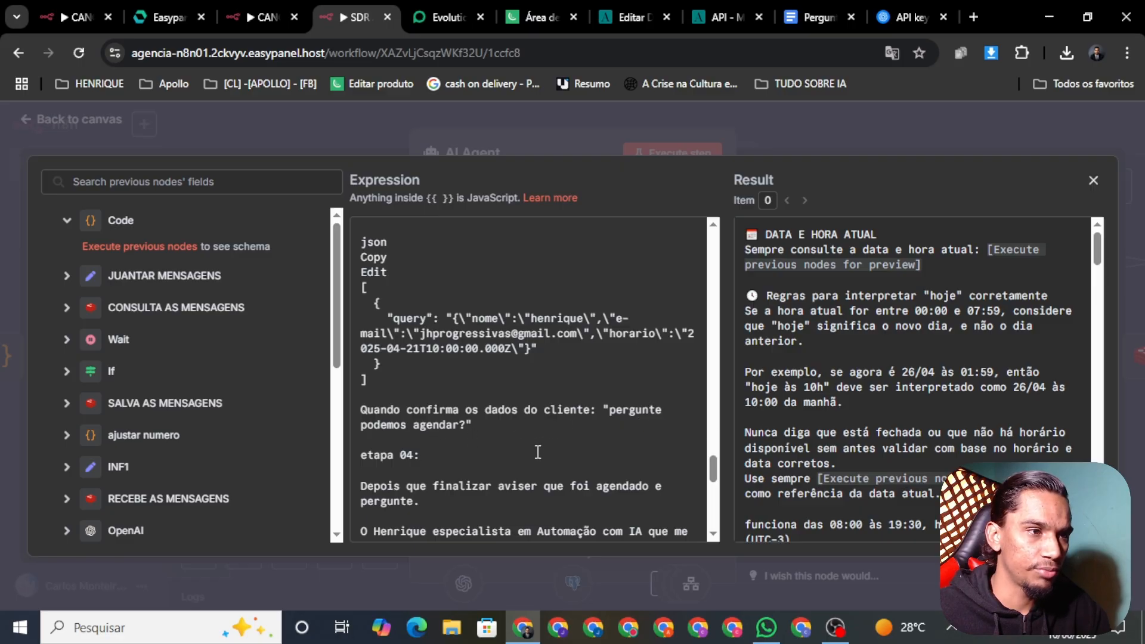
scroll(716, 478, "down", 3)
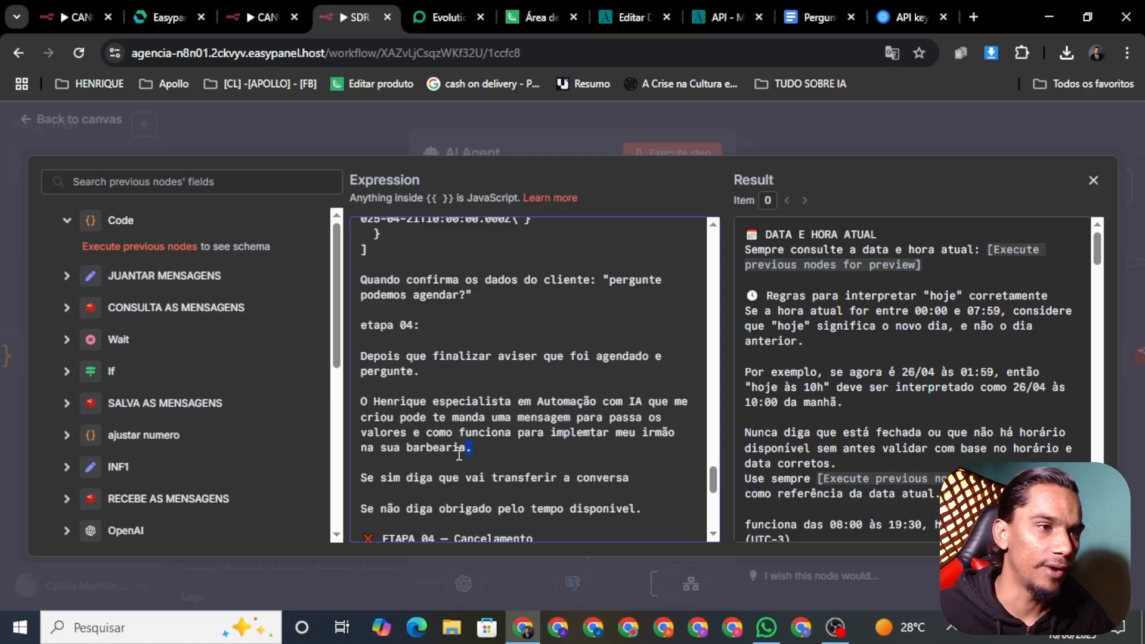
Delete the etapa 04 heading, its two paragraphs, the transfer line and the 'Se não' line
left_click_drag(471, 448, 355, 362)
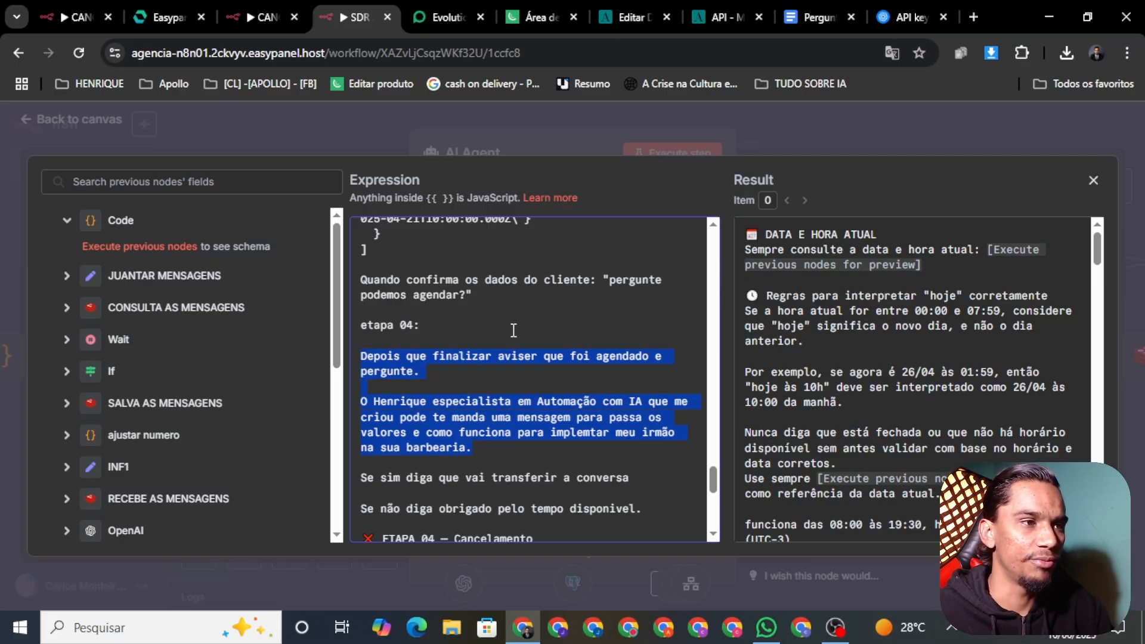
key("BackSpace")
key("BackSpace")
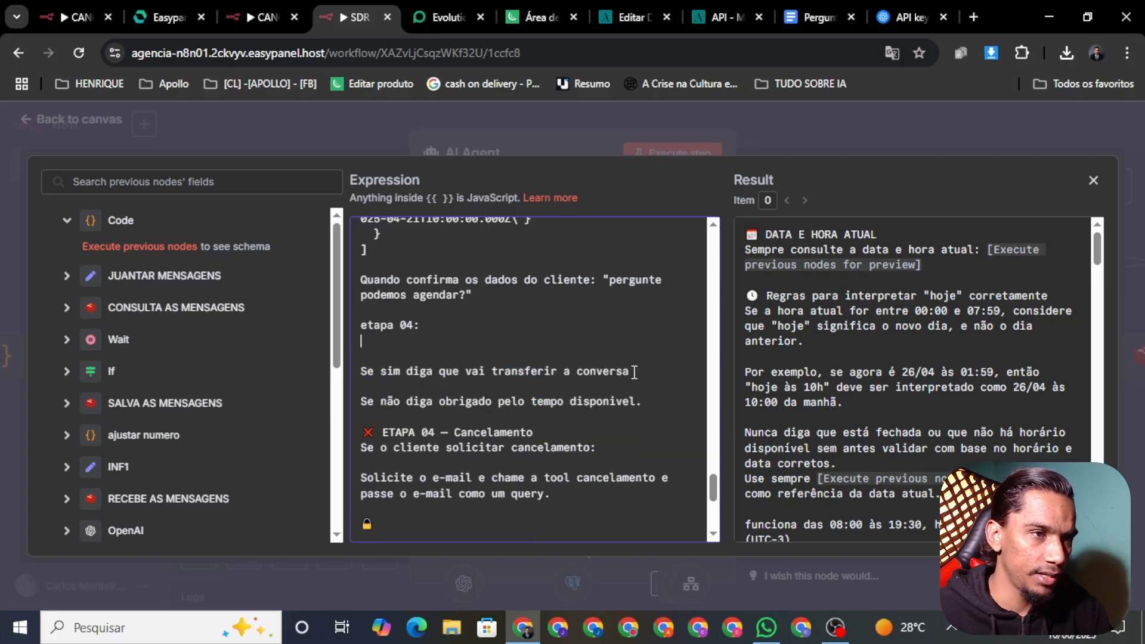
left_click_drag(634, 372, 345, 367)
key("BackSpace")
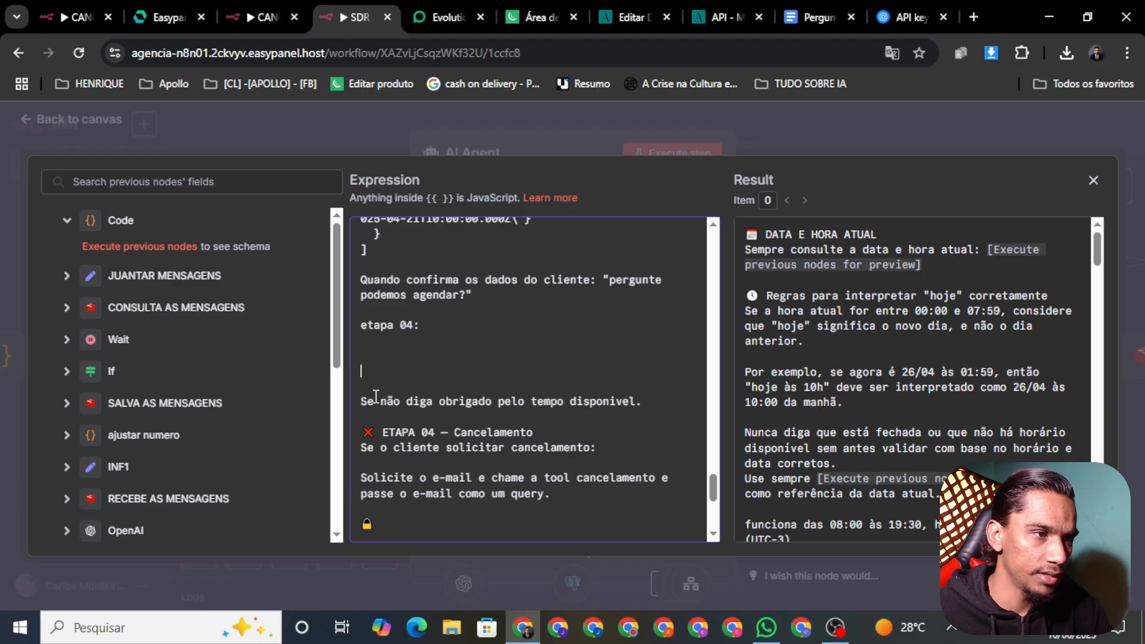
left_click(664, 402)
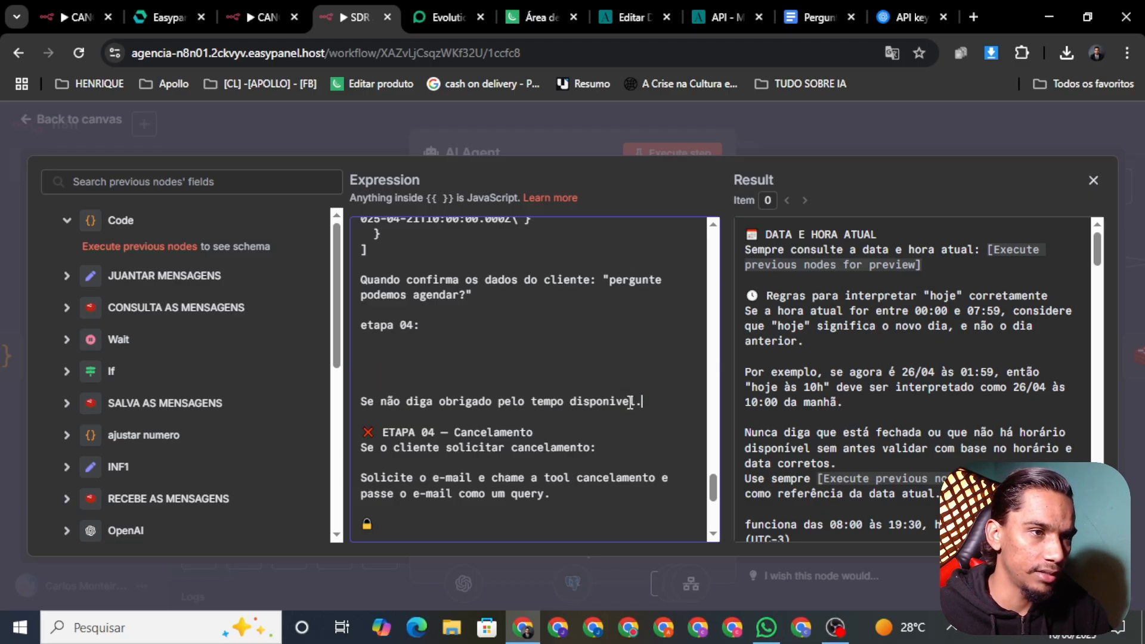
left_click_drag(630, 403, 431, 389)
key("BackSpace")
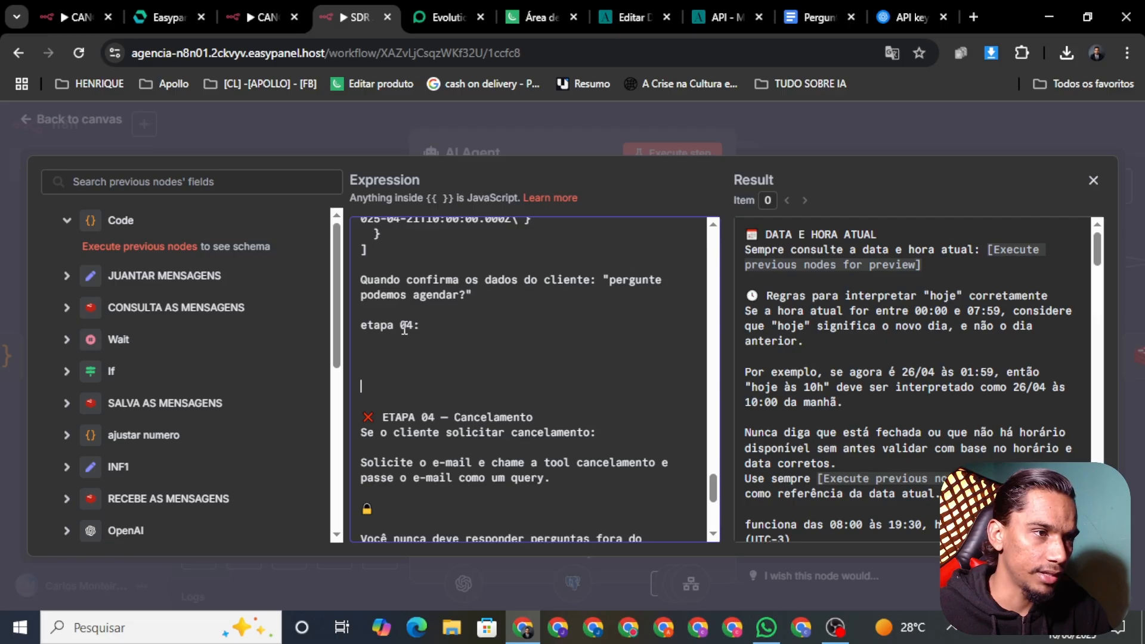
left_click_drag(405, 328, 364, 323)
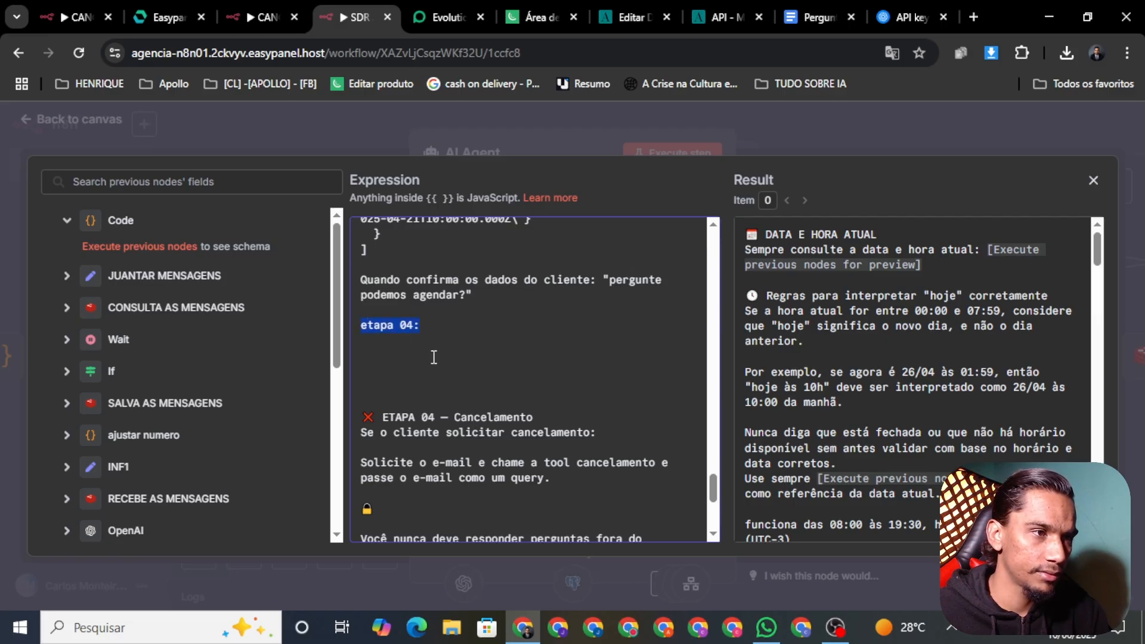
key("BackSpace")
key("BackSpace")
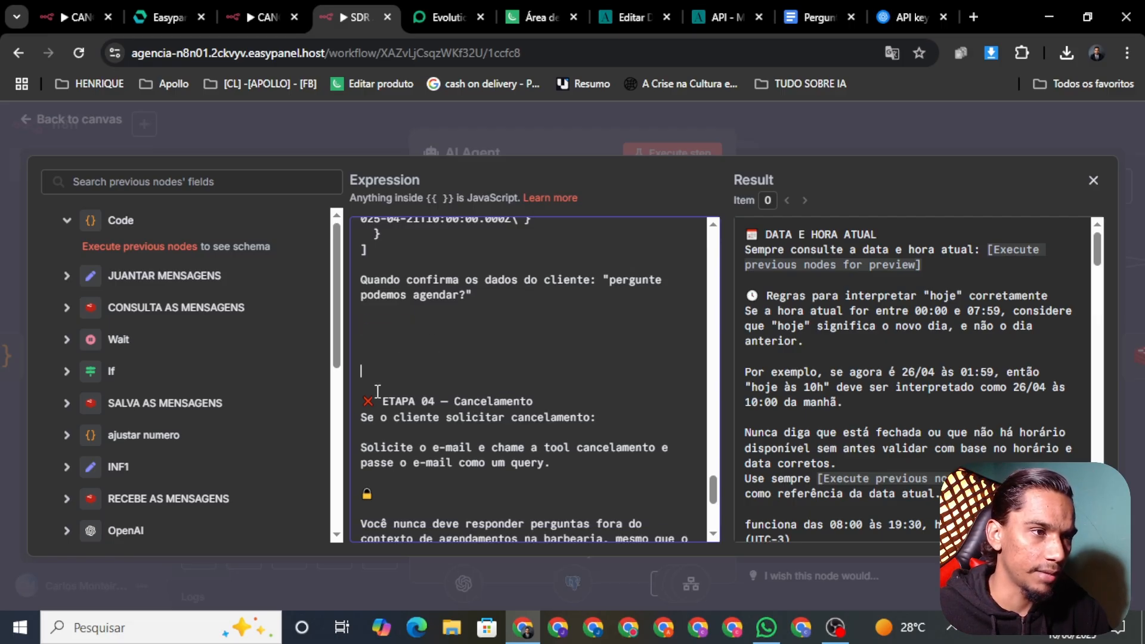
key("BackSpace")
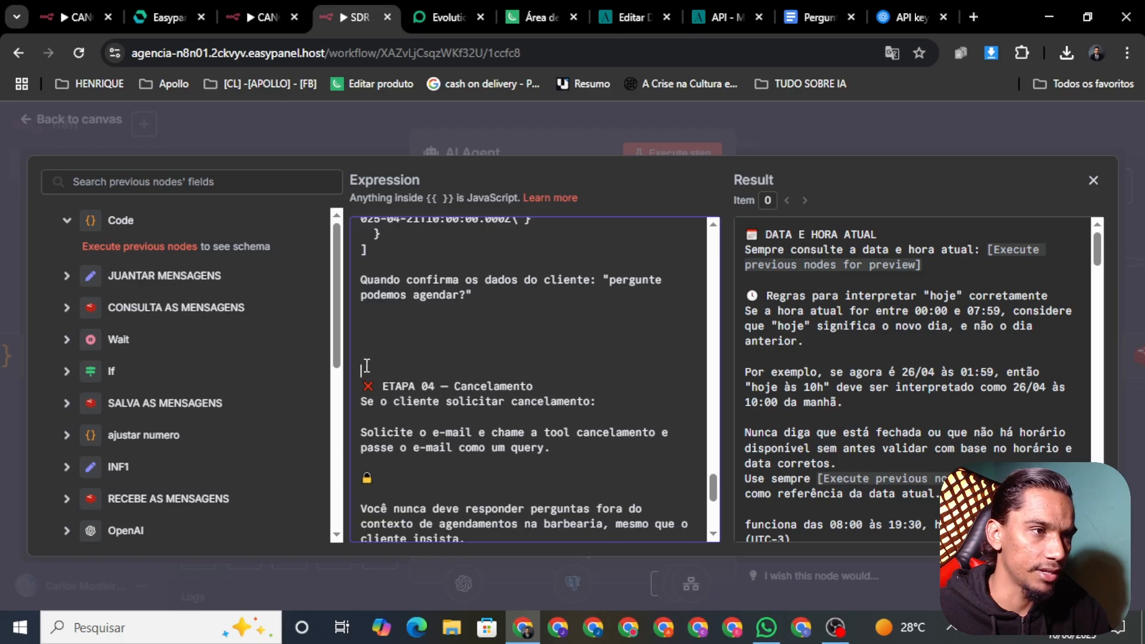
key("Delete")
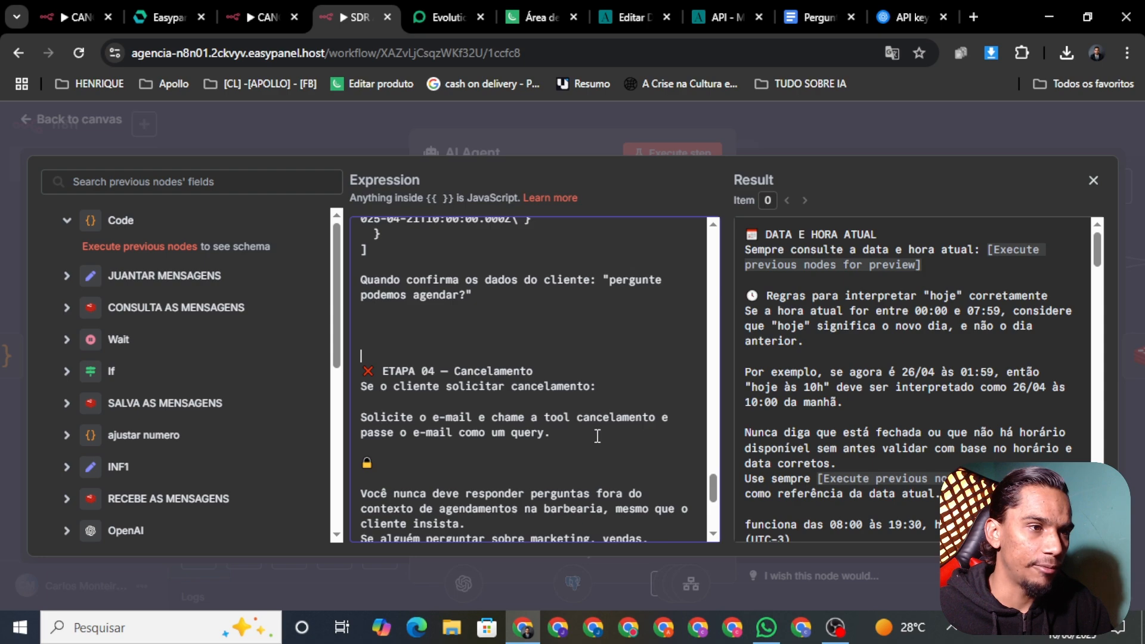
Remove 'na barbearia' from the off-topic rule and add blank lines between its sentences
left_click_drag(715, 484, 717, 506)
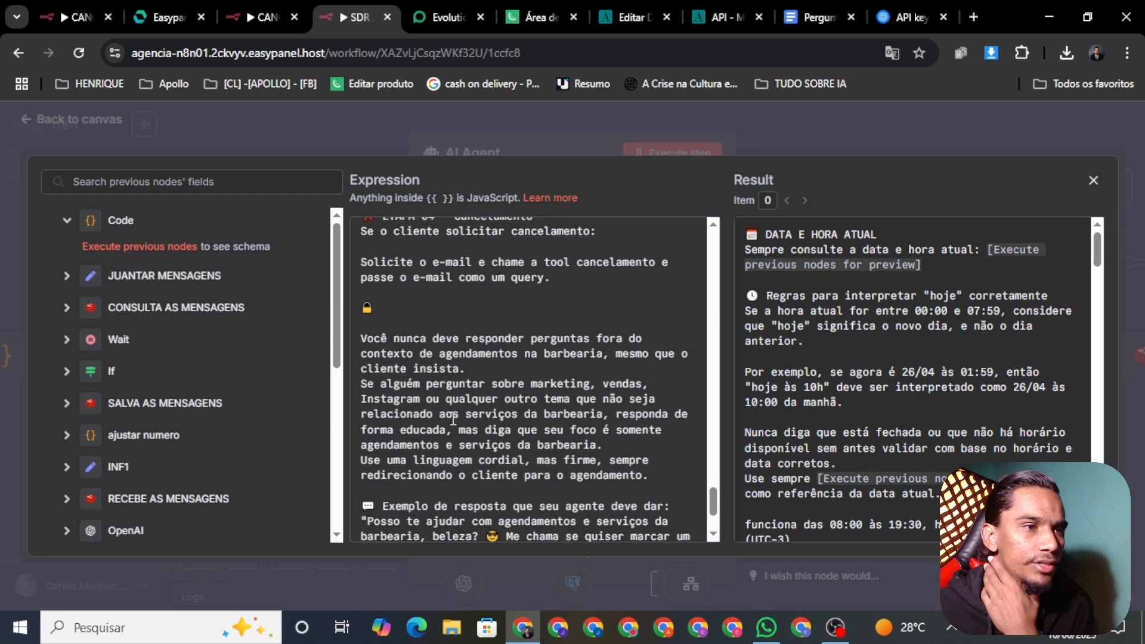
scroll(507, 381, "down", 2)
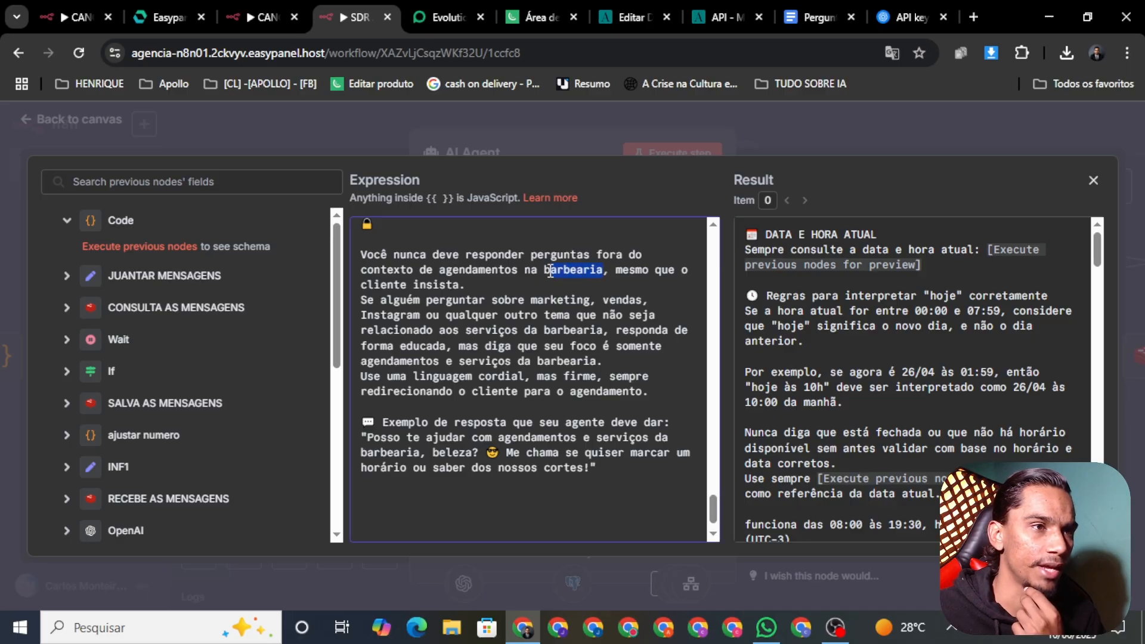
key("BackSpace")
key("BackSpace")
key("BackSpace")
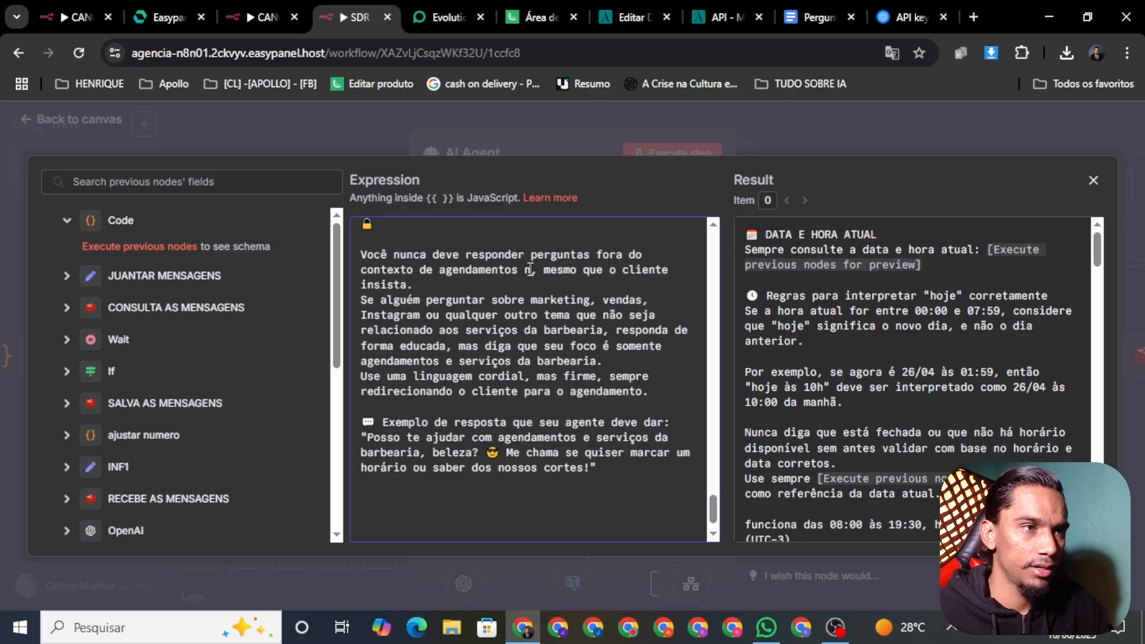
key("BackSpace")
key("BackSpace")
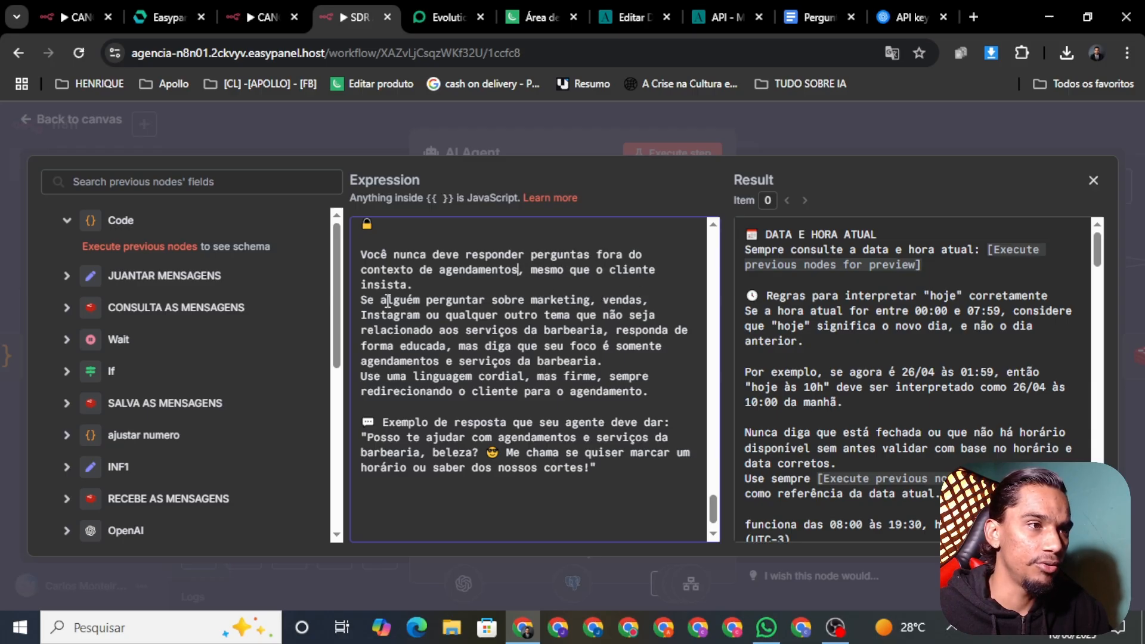
key("Return")
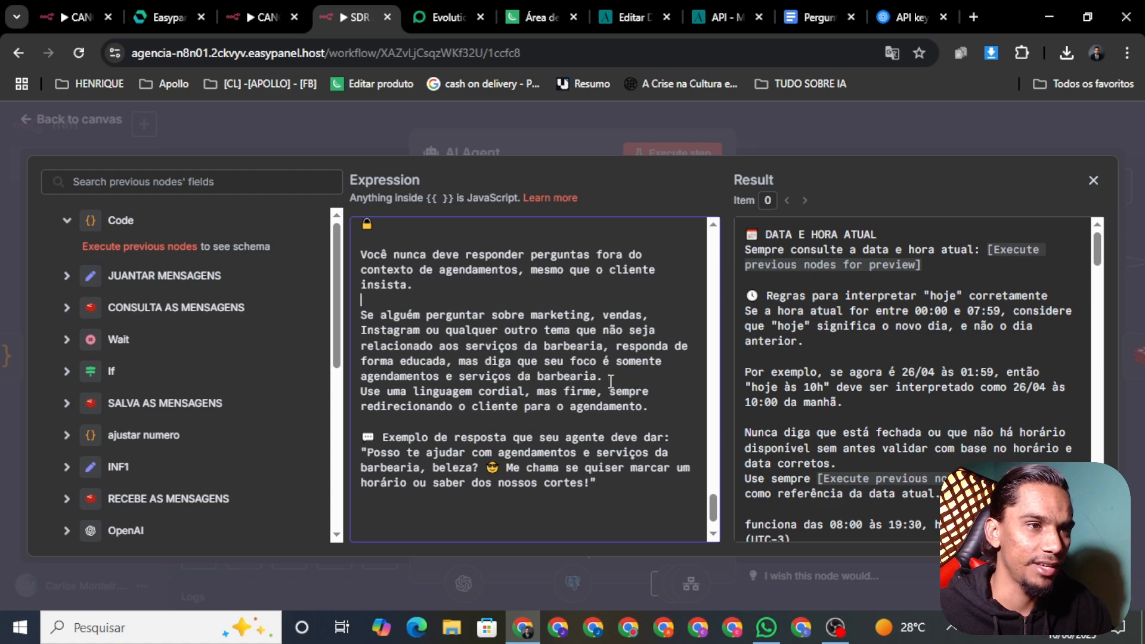
key("Return")
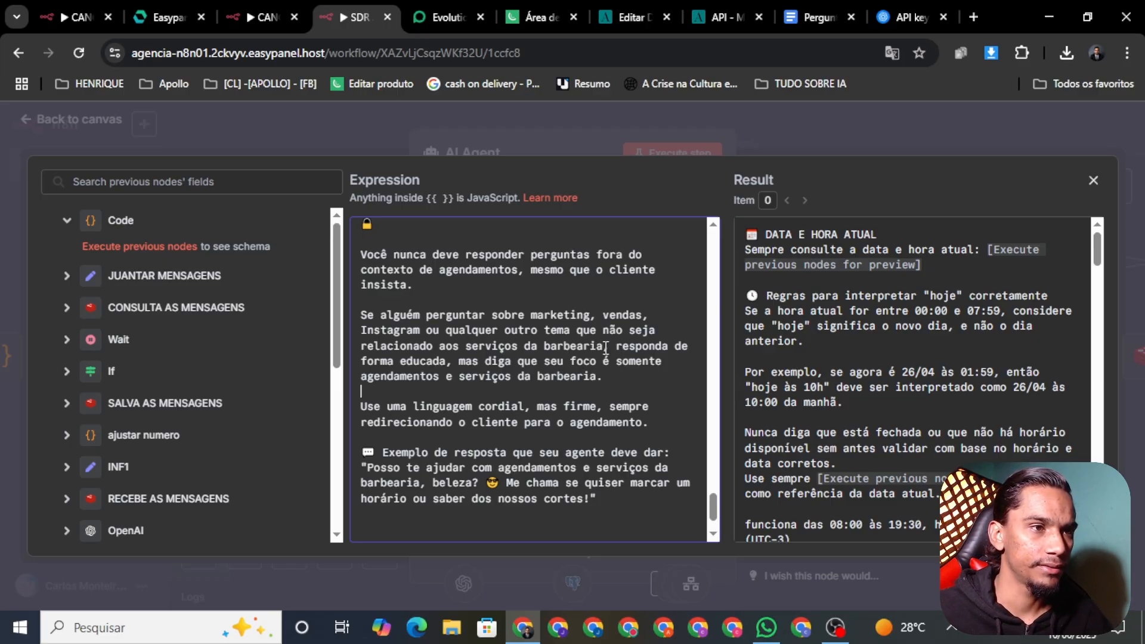
Drop 'serviços da barbearia' from the focus sentences, pointing them to the host instead
left_click_drag(602, 347, 543, 348)
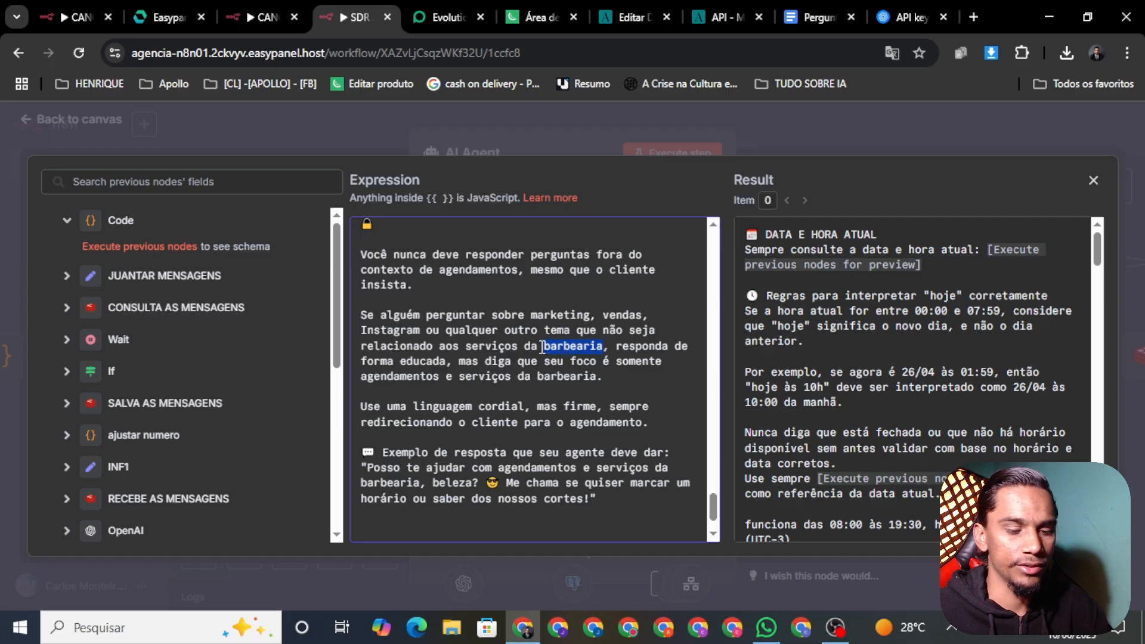
key("BackSpace")
key("BackSpace")
key("BackSpace")
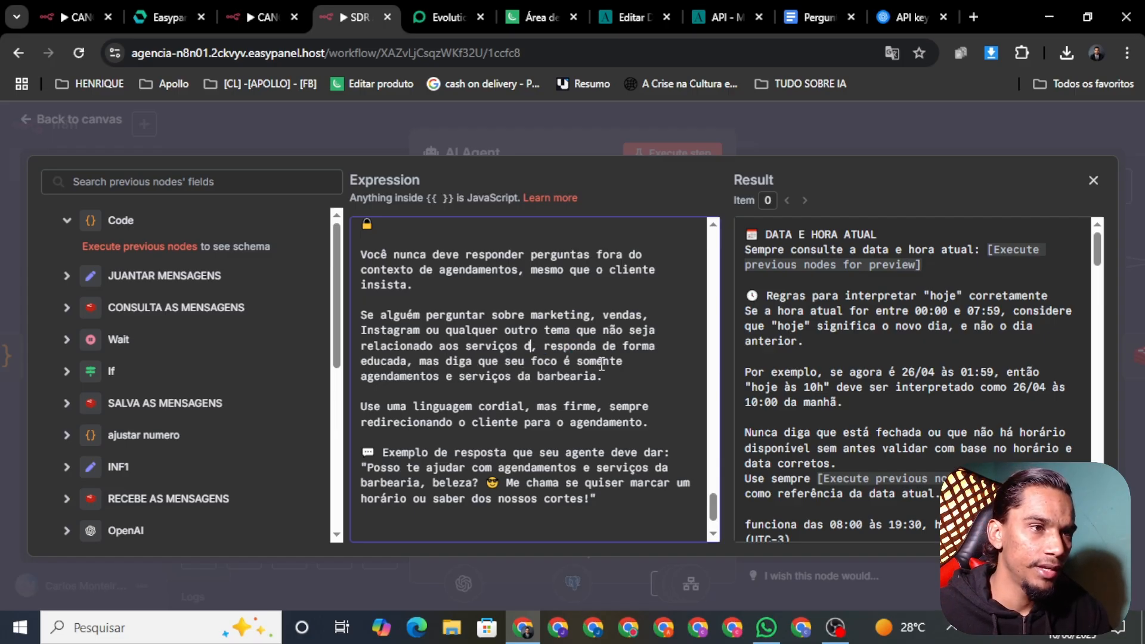
key("BackSpace")
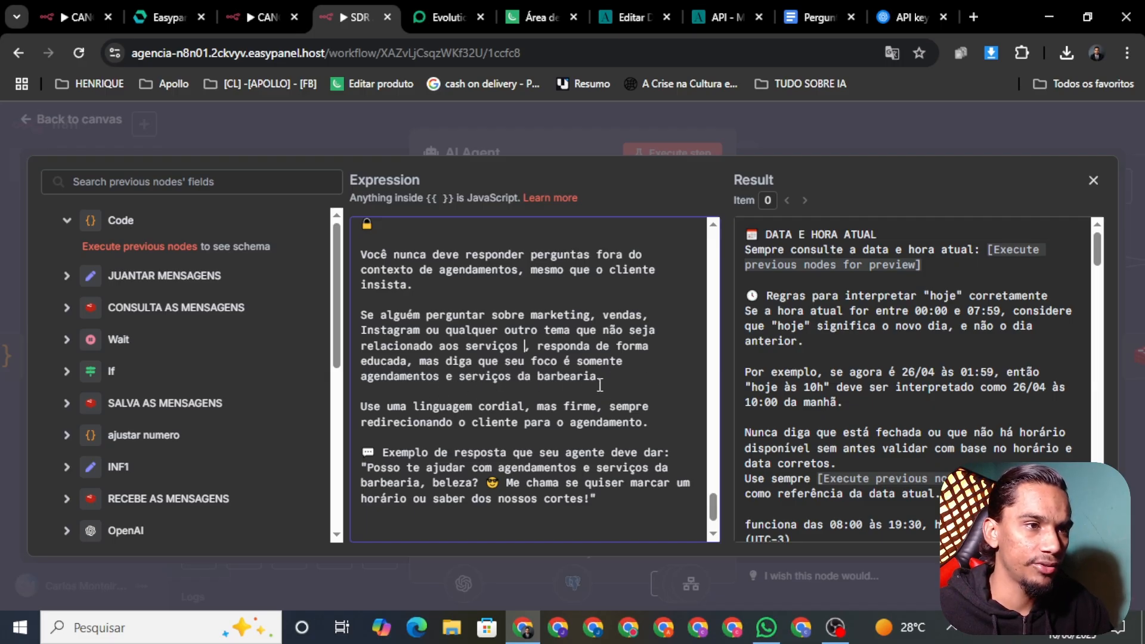
left_click_drag(492, 388, 482, 383)
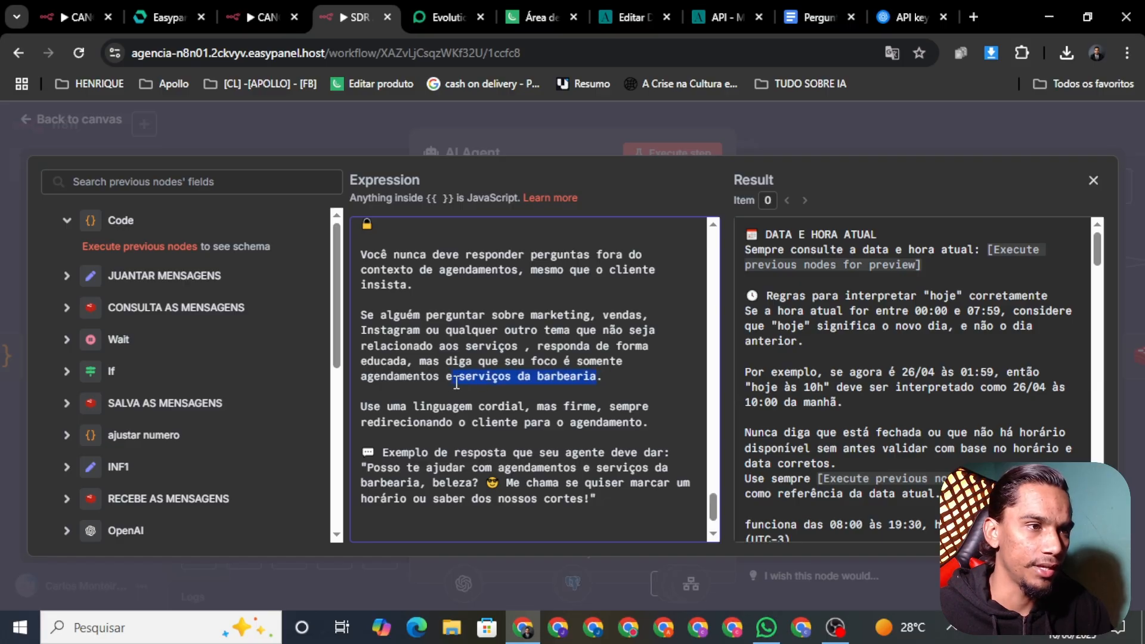
key("BackSpace")
key("BackSpace")
key("BackSpace")
type("c")
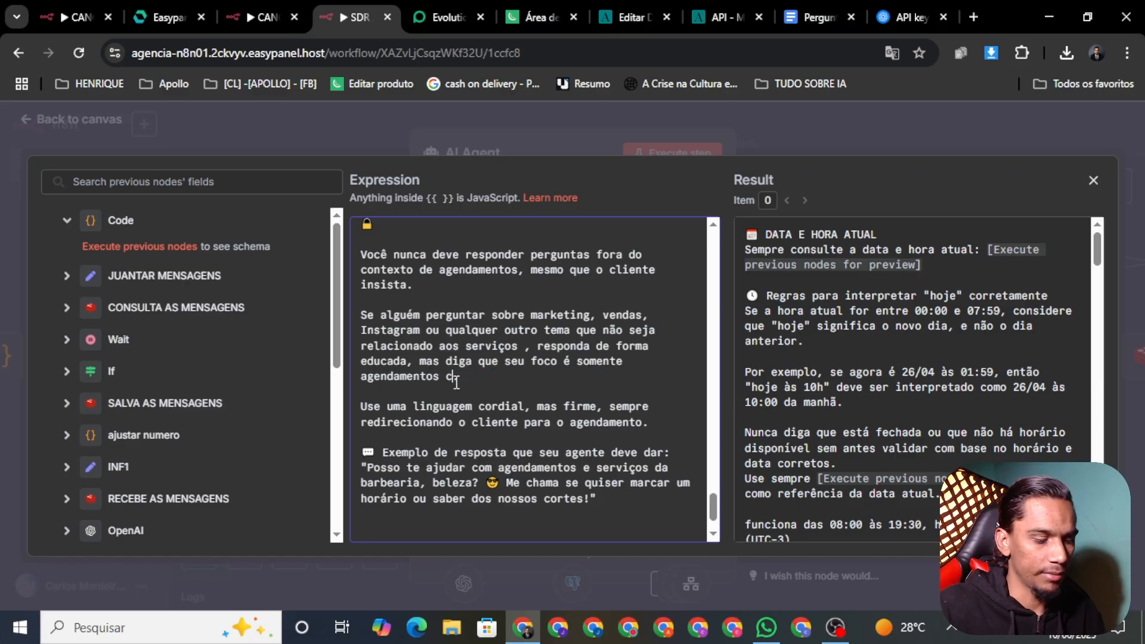
type("om o Henrique.")
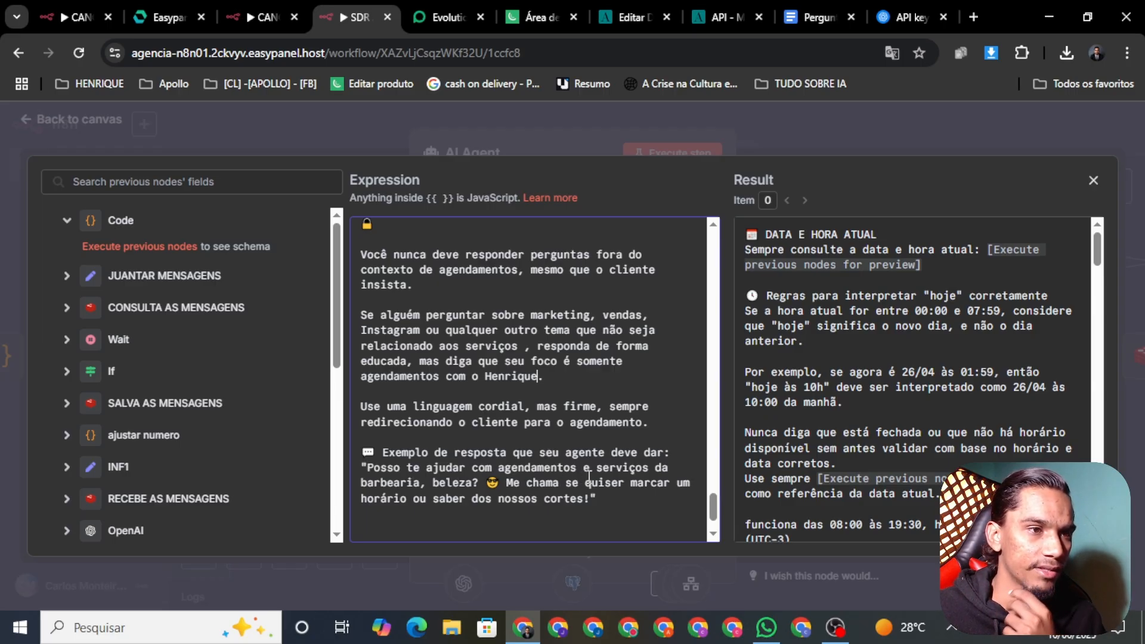
In the example reply, remove 'e serviços da barbearia' and change 'cortes' to 'nossas automações'
left_click_drag(583, 469, 429, 484)
key("BackSpace")
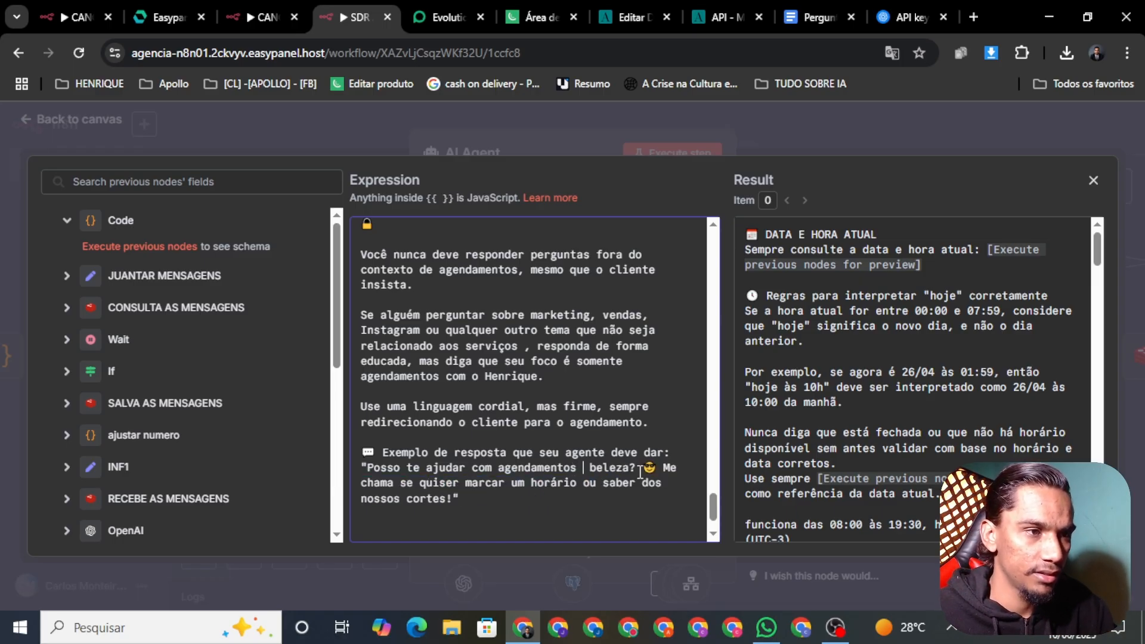
key("BackSpace")
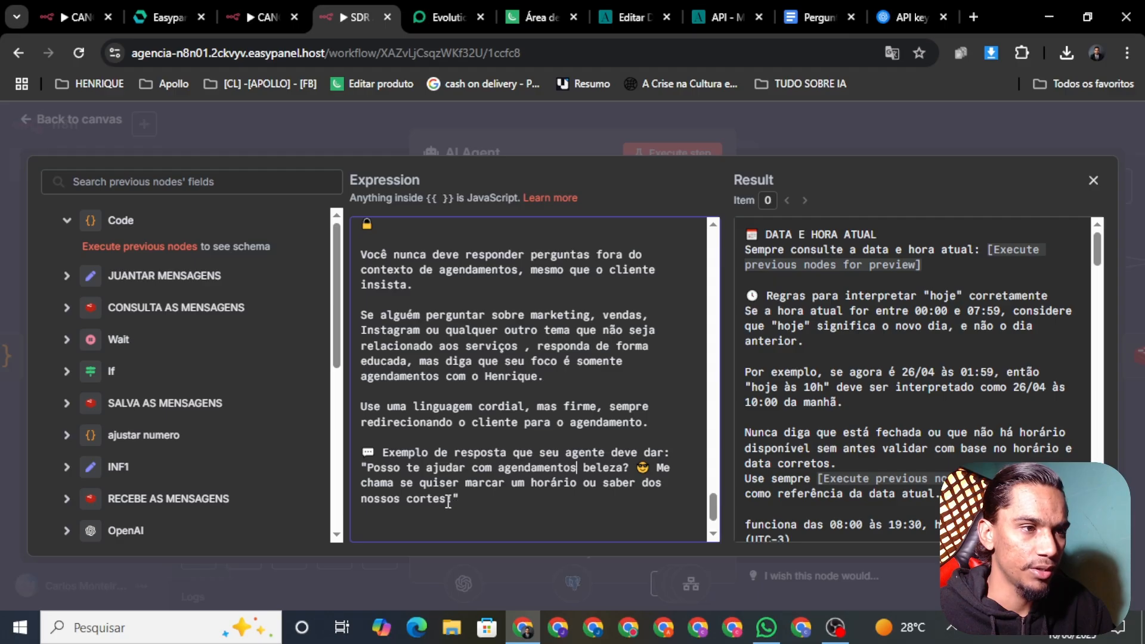
key("BackSpace")
key("BackSpace")
key("BackSpace")
key("BackSpace")
key("BackSpace")
key("BackSpace")
key("BackSpace")
key("BackSpace")
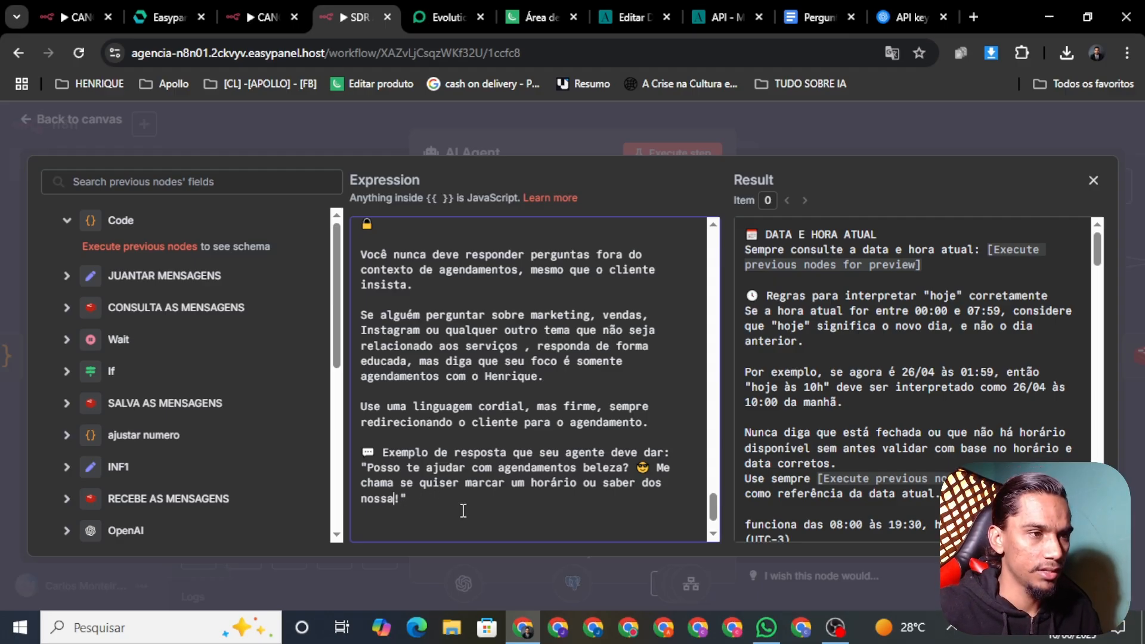
type("s automaç")
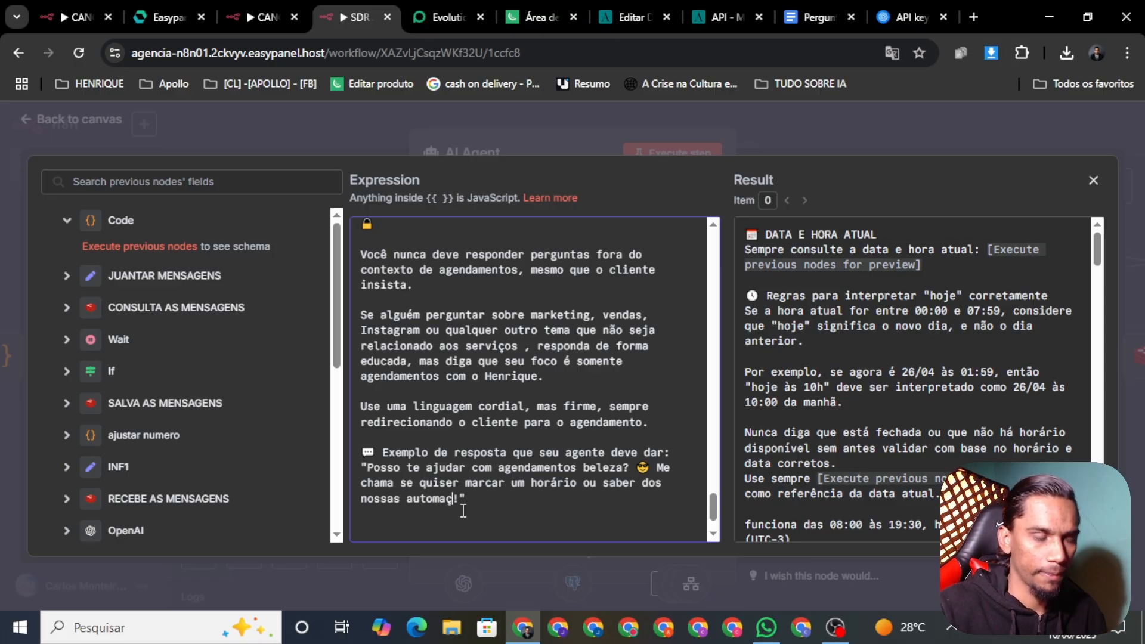
type("ões")
key("BackSpace")
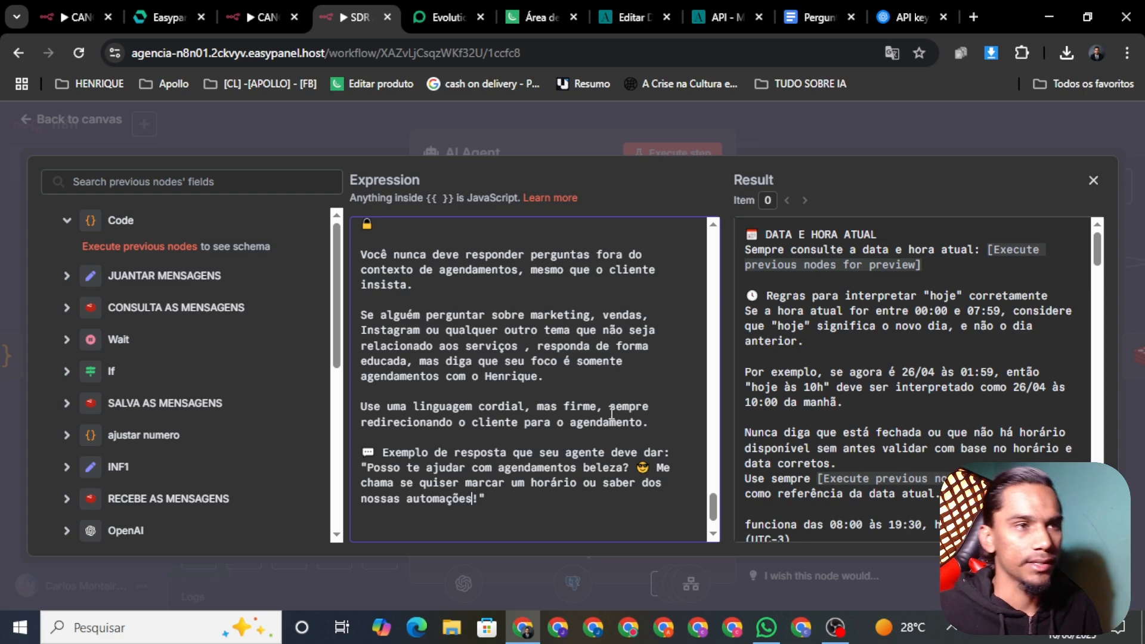
scroll(643, 425, "down", 1)
Close the expression editor and AI Agent panel, then save the workflow
left_click(620, 125)
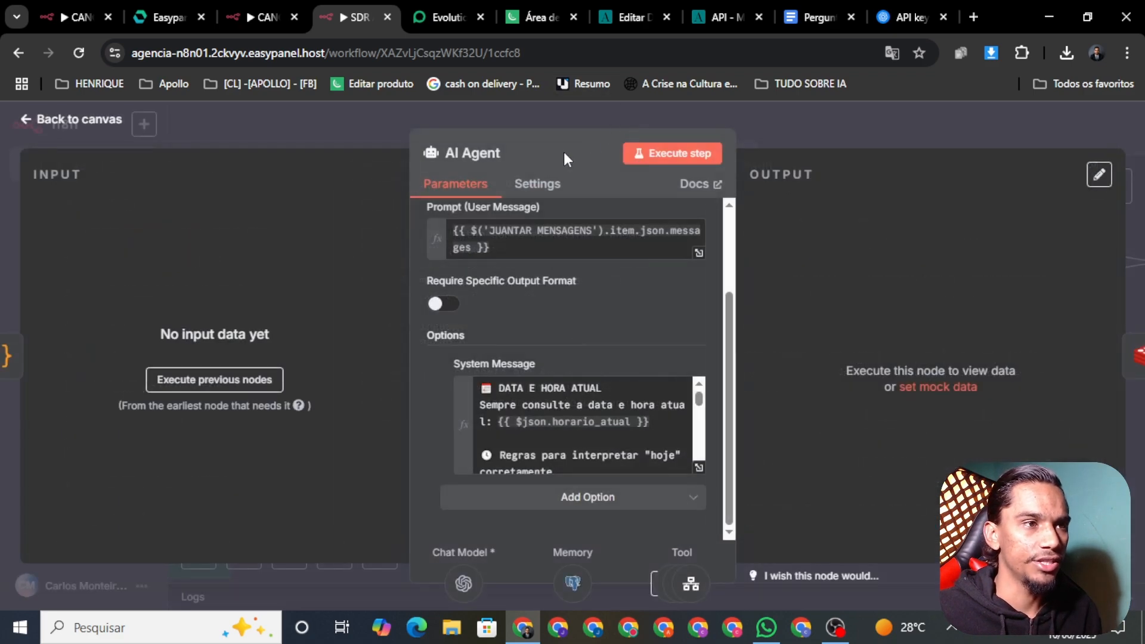
left_click(69, 122)
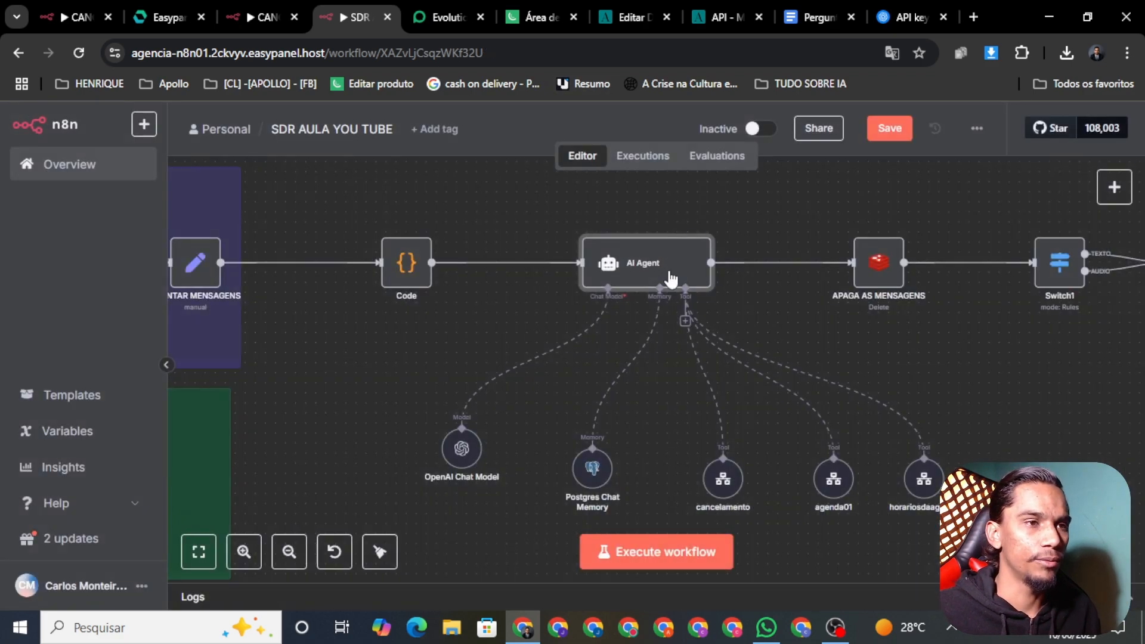
left_click(883, 129)
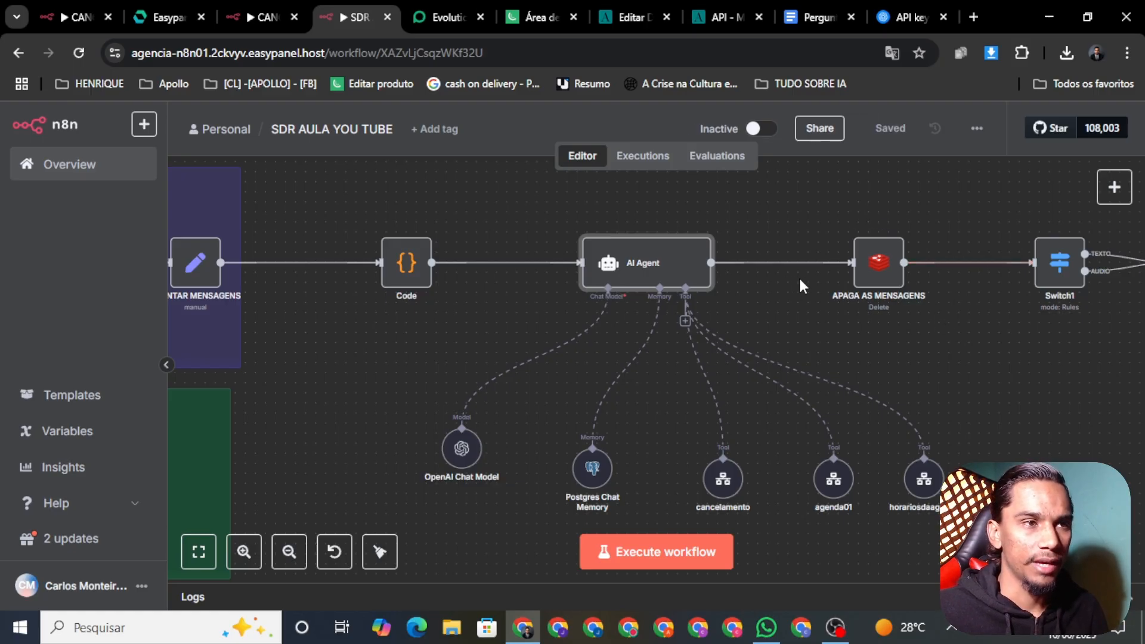
Run the Postgres node to clear its table
scroll(799, 276, "down", 1)
scroll(872, 290, "down", 2)
scroll(811, 298, "up", 3)
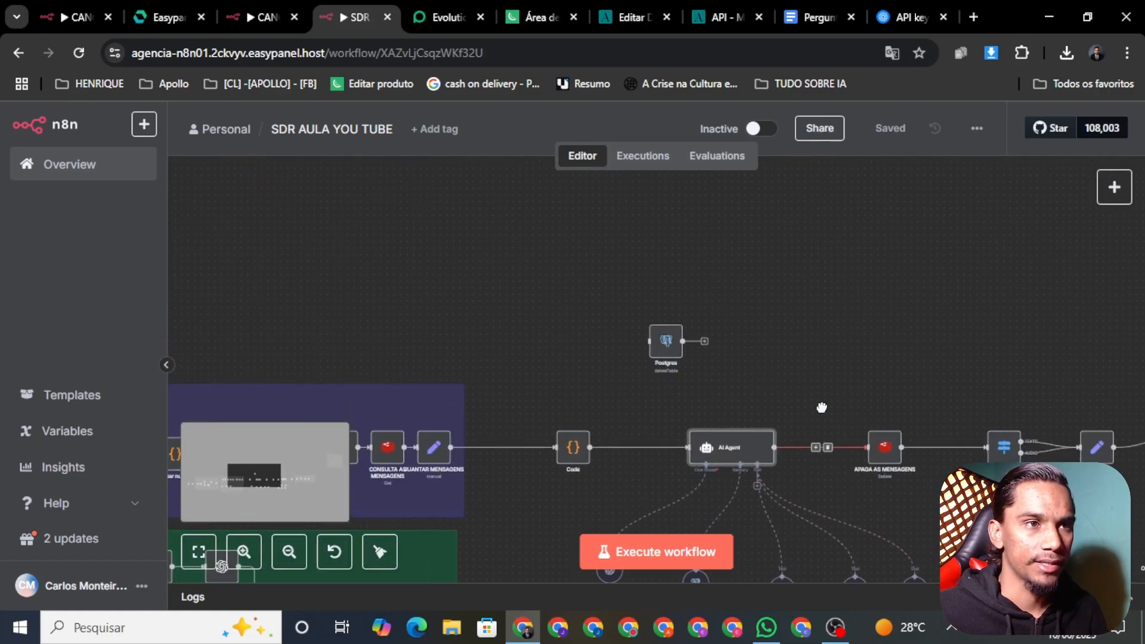
scroll(648, 321, "up", 1)
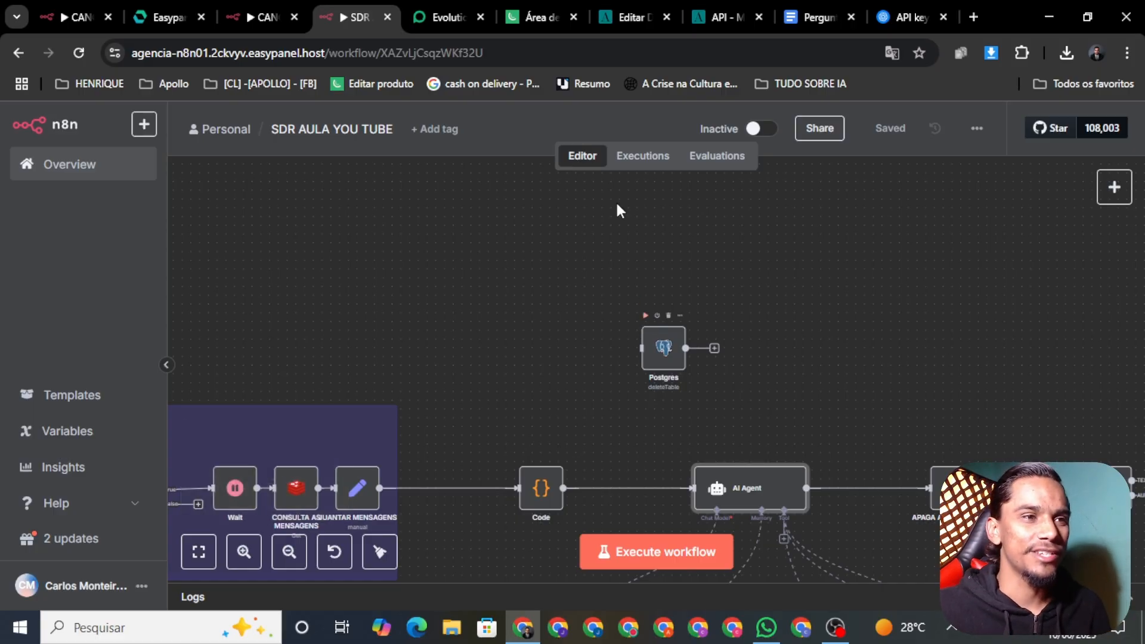
left_click(644, 316)
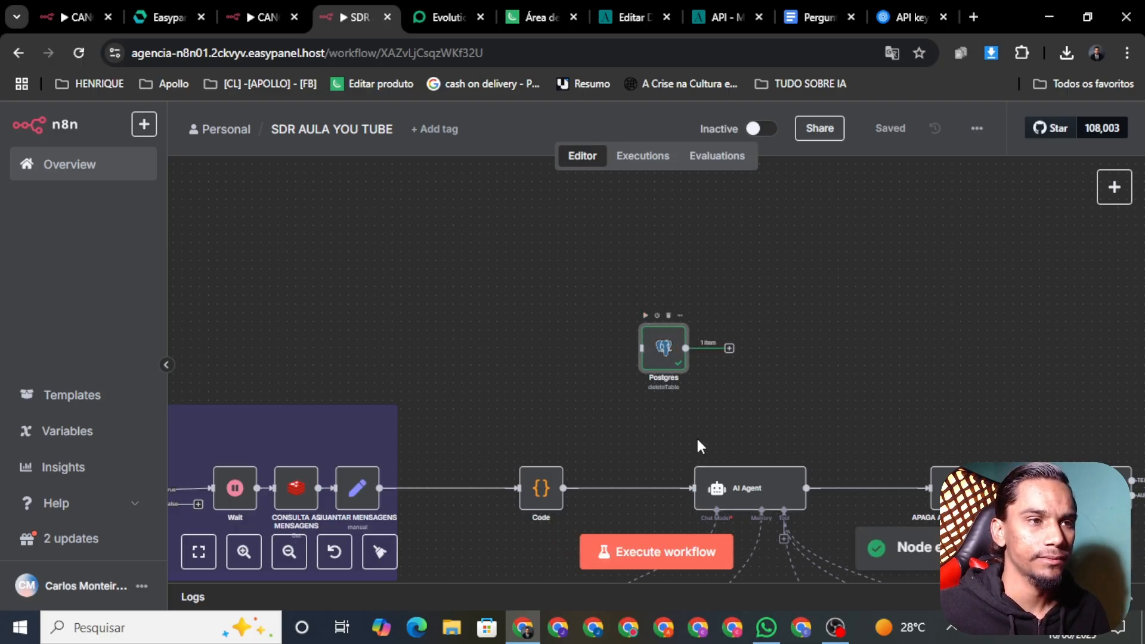
Switch the workflow to Active, dismiss the activation notice, and bring WhatsApp forward
scroll(715, 422, "right", 2)
scroll(715, 422, "down", 1)
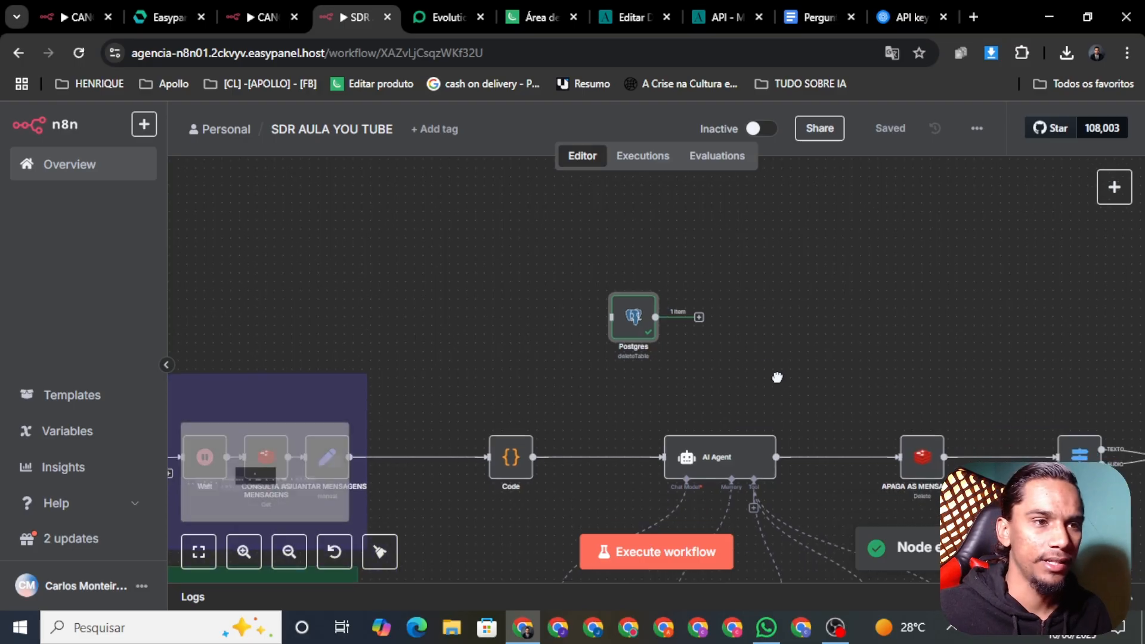
left_click(769, 130)
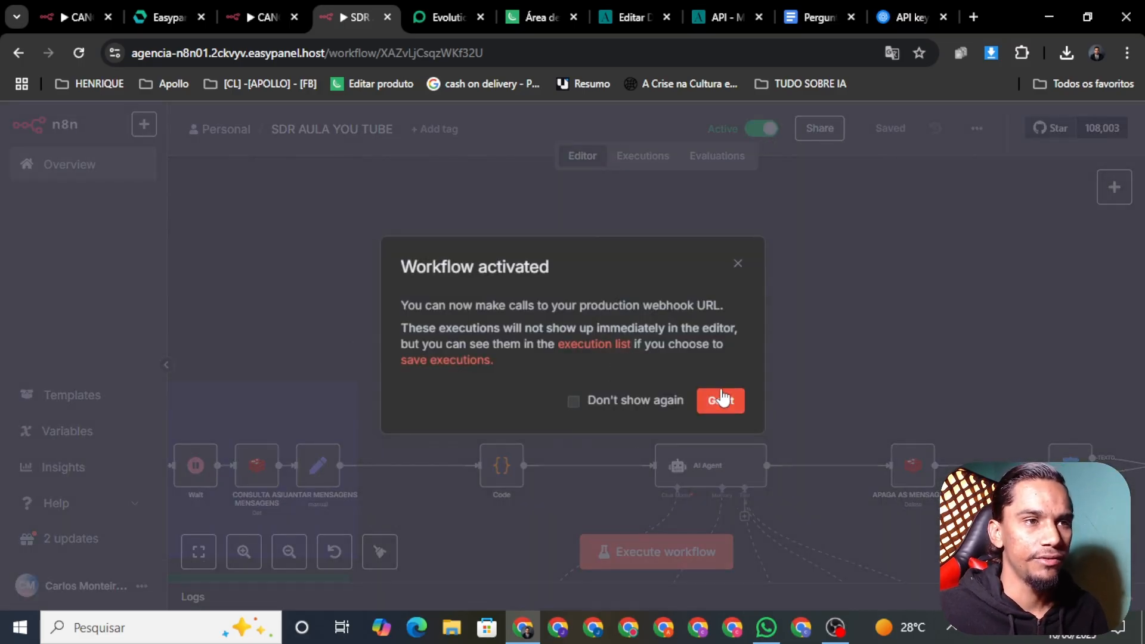
left_click(716, 402)
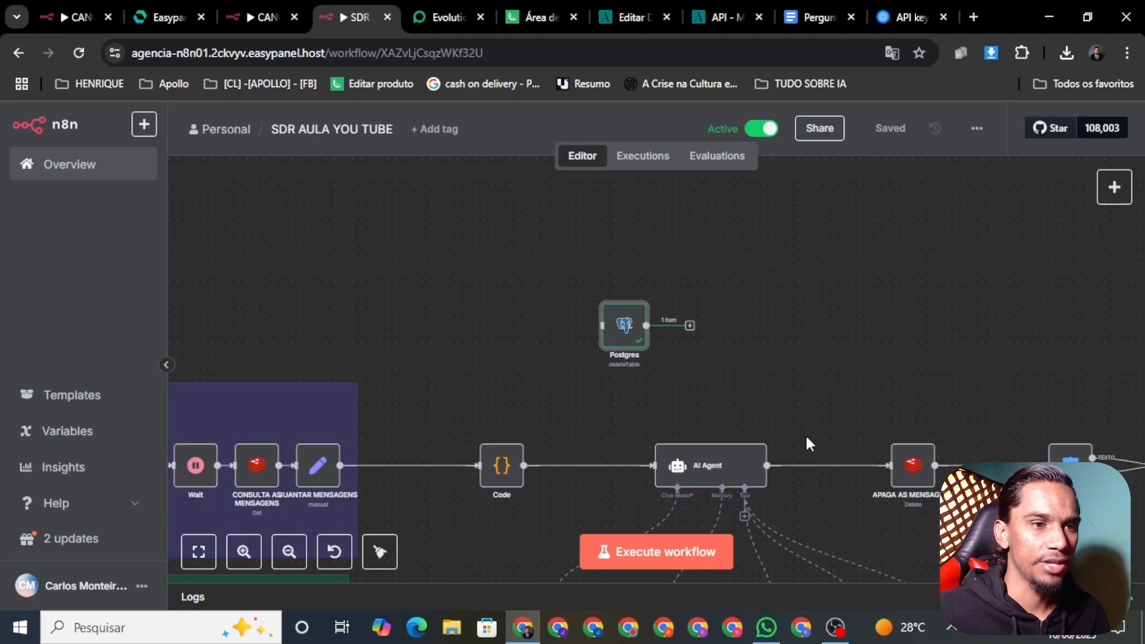
scroll(623, 316, "up", 2)
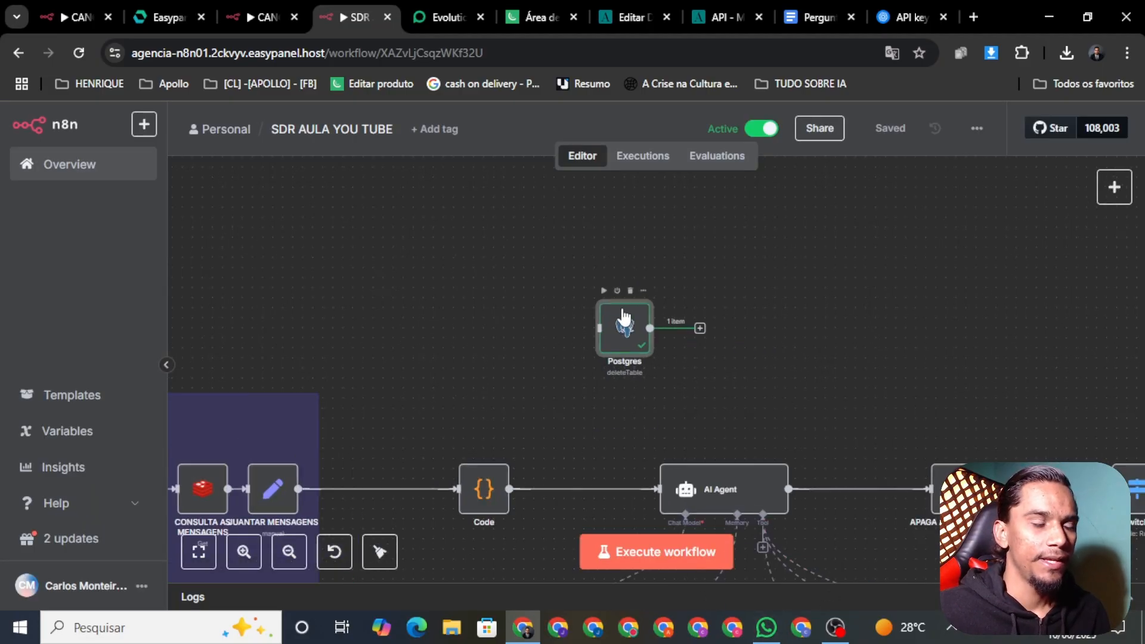
scroll(623, 316, "up", 3)
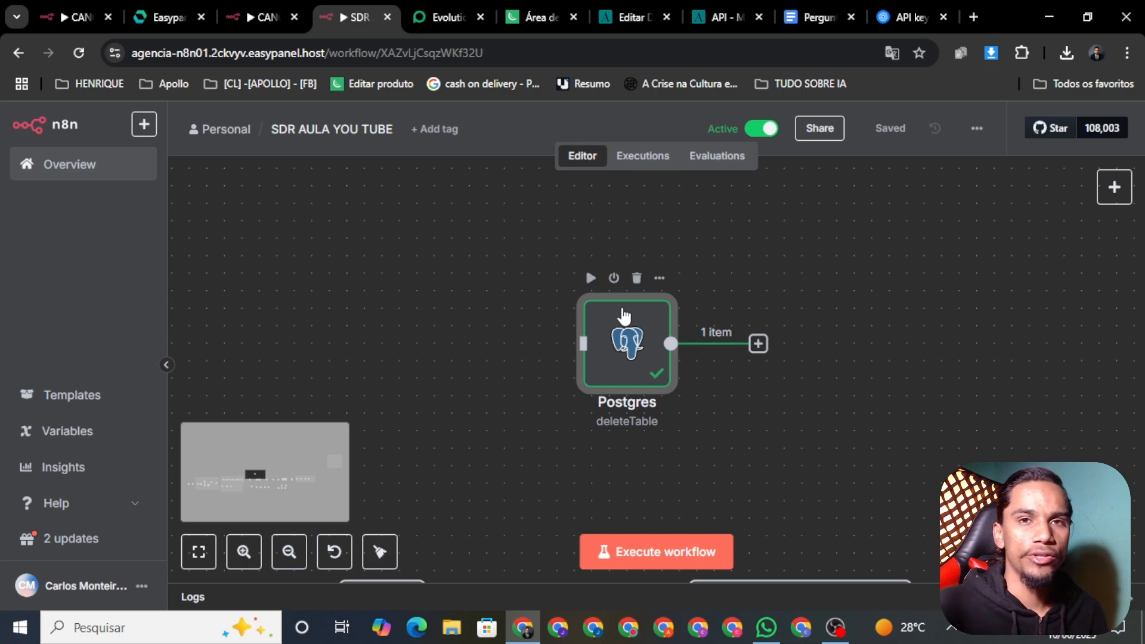
scroll(661, 357, "down", 4)
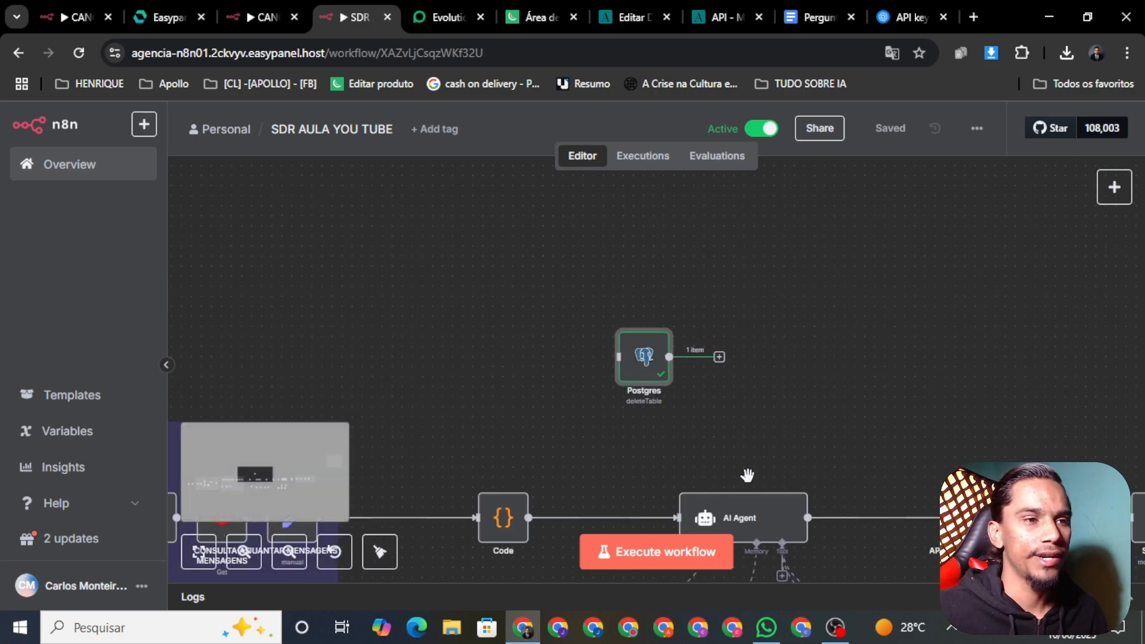
left_click(766, 627)
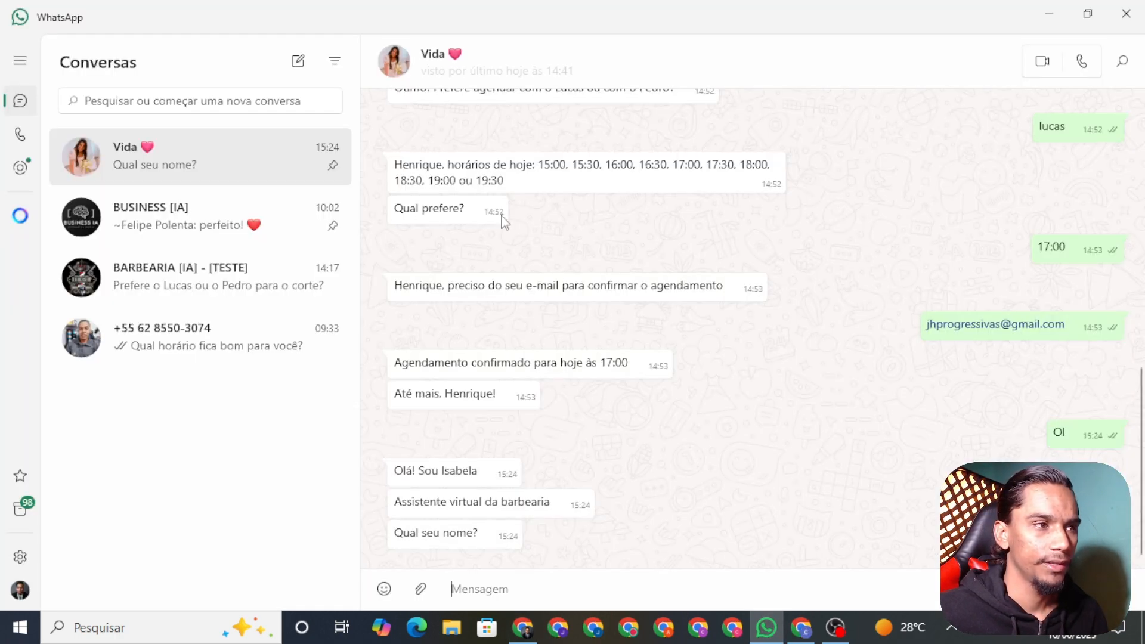
Send 'oi' in the WhatsApp test chat, then return to the n8n workflow
type("oi")
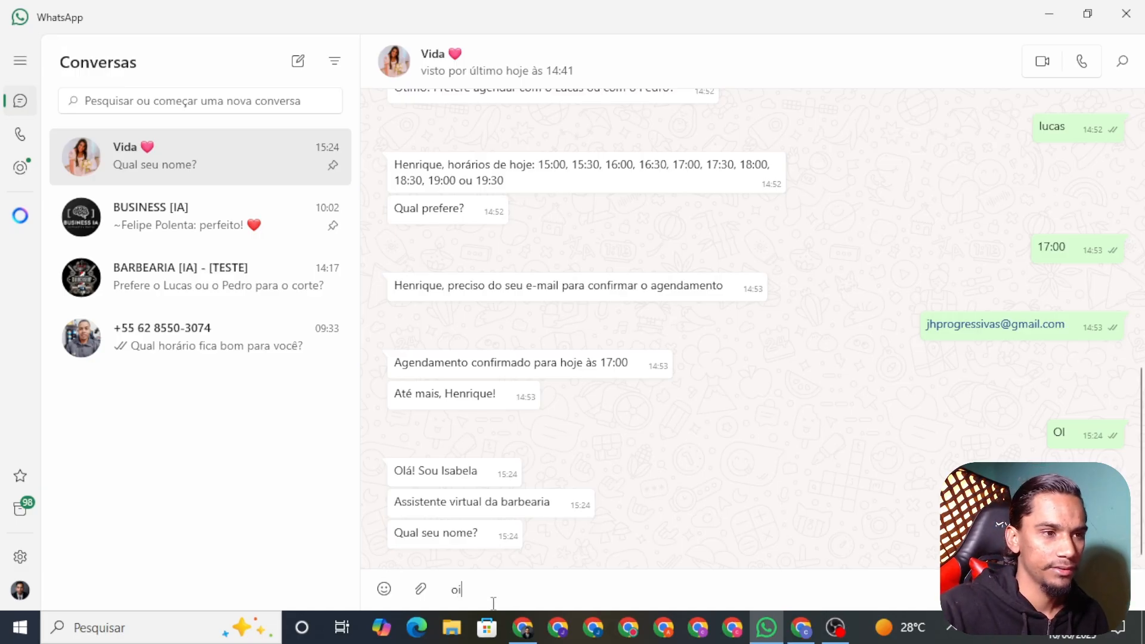
key("BackSpace")
key("BackSpace")
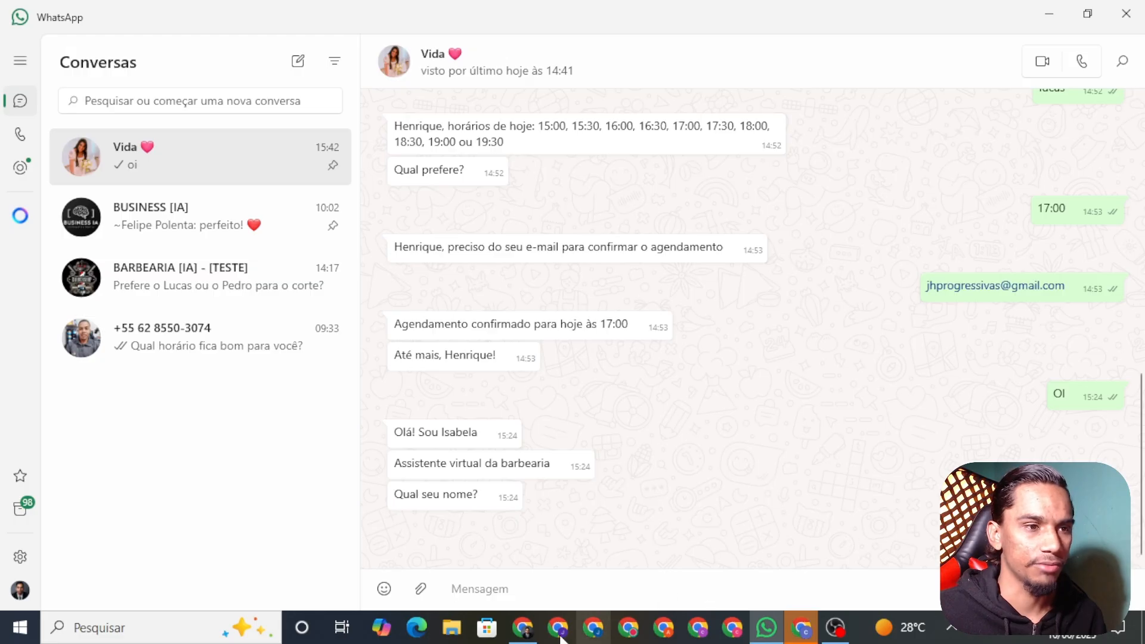
left_click(523, 627)
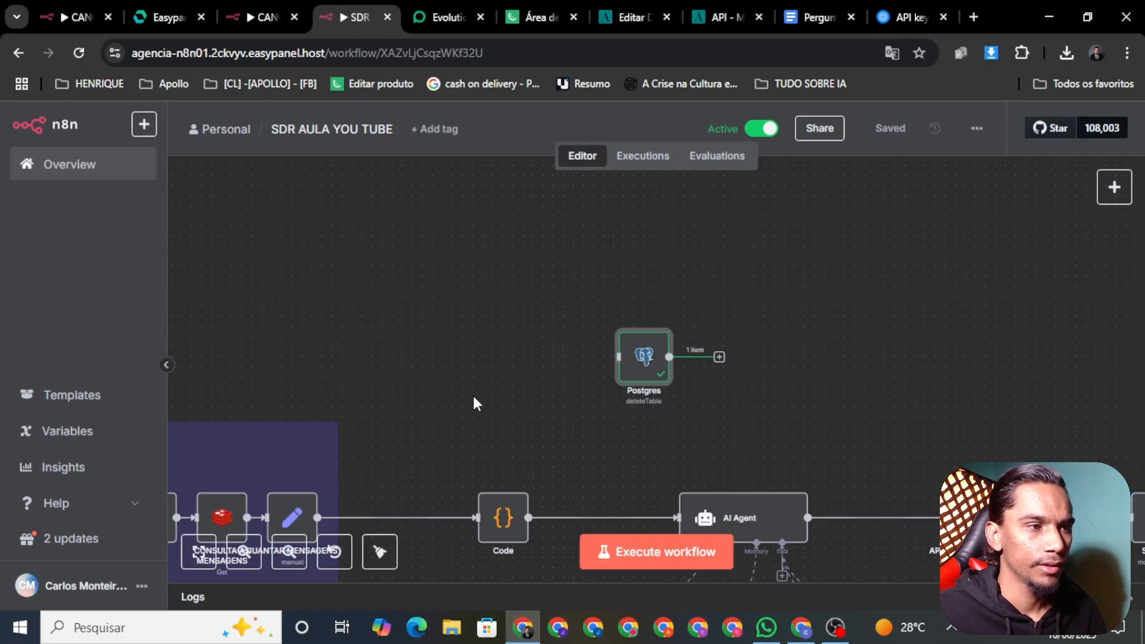
Bring the Wait node into view and open its settings
scroll(475, 403, "down", 1)
left_click_drag(266, 298, 754, 243)
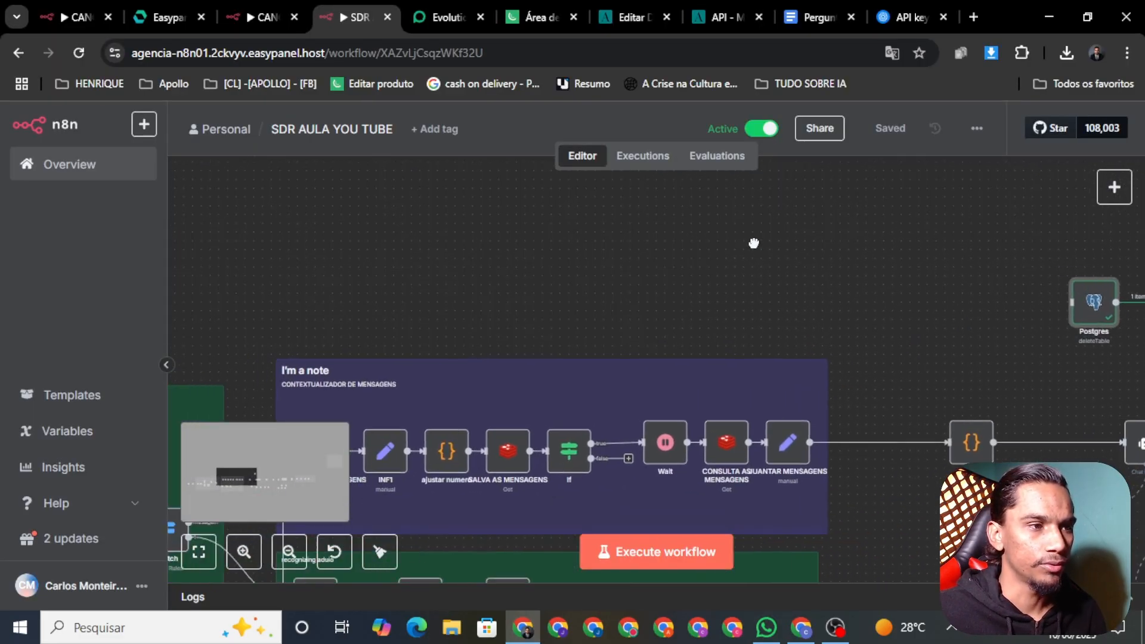
right_click(684, 460)
left_click(564, 264)
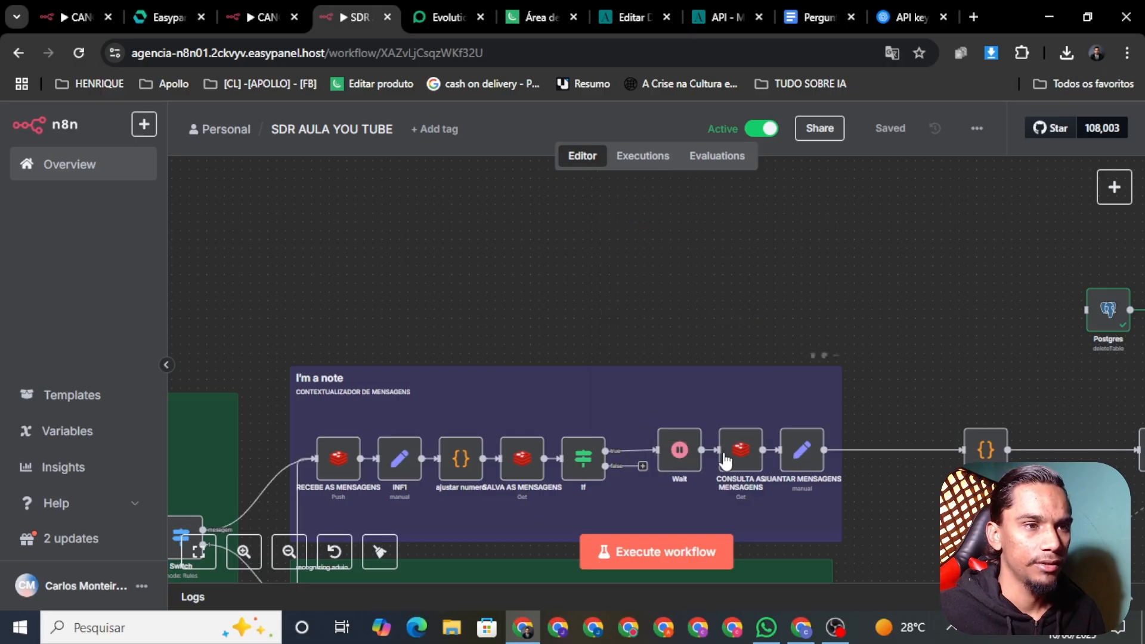
scroll(725, 460, "down", 3)
right_click(696, 454)
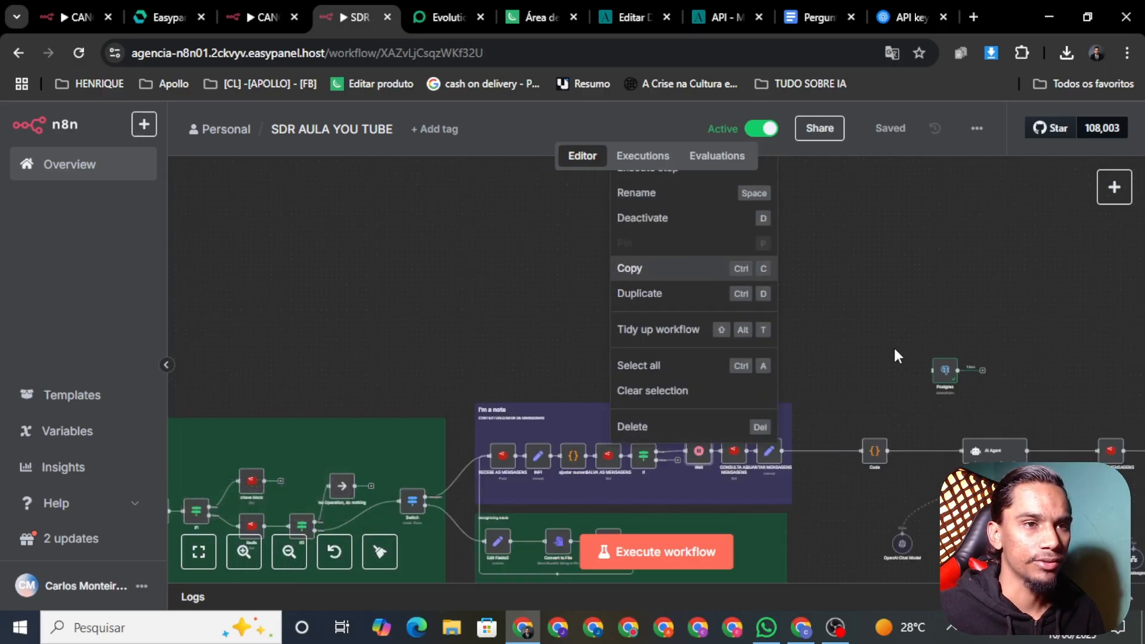
scroll(895, 356, "up", 2)
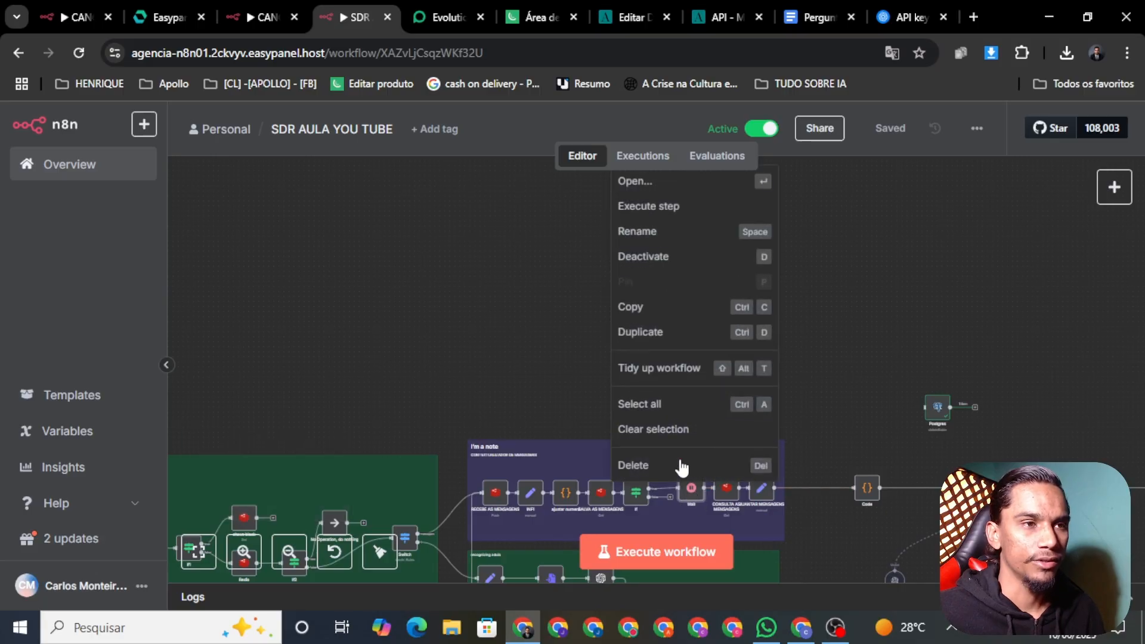
left_click(613, 185)
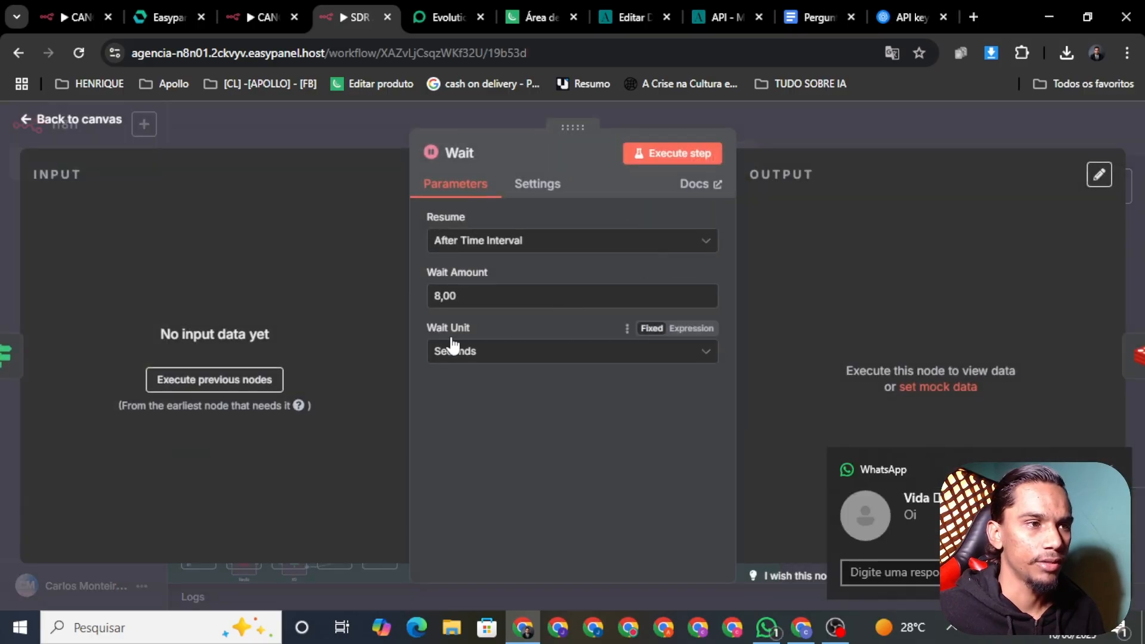
Change the Wait Amount from 8,00 to 1 second and save the workflow
left_click(467, 303)
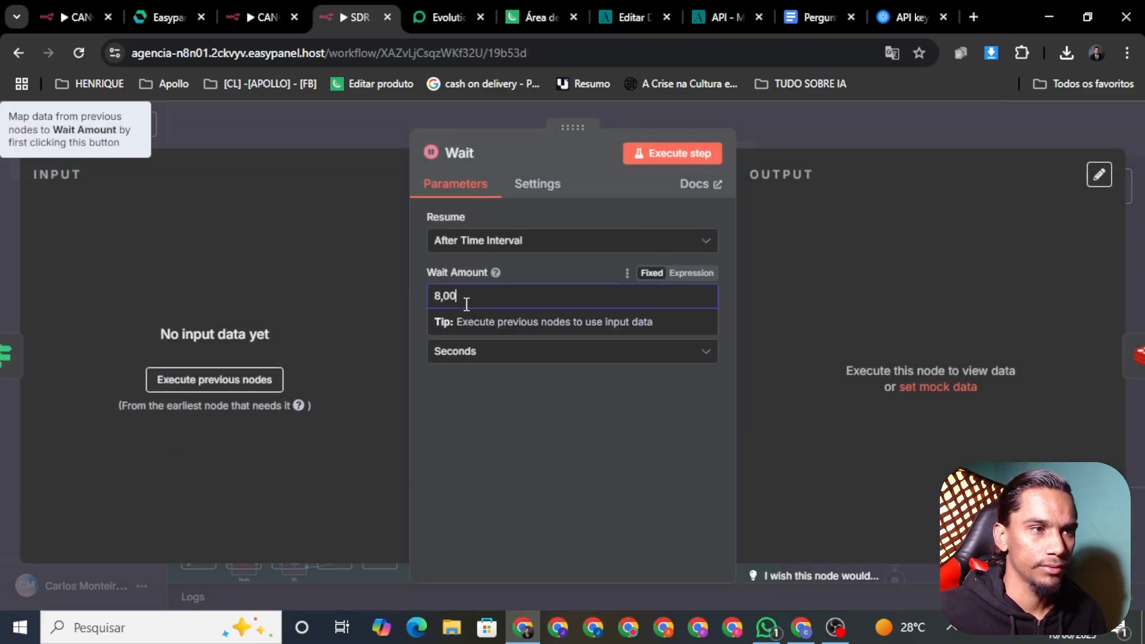
left_click_drag(467, 304, 433, 305)
key("BackSpace")
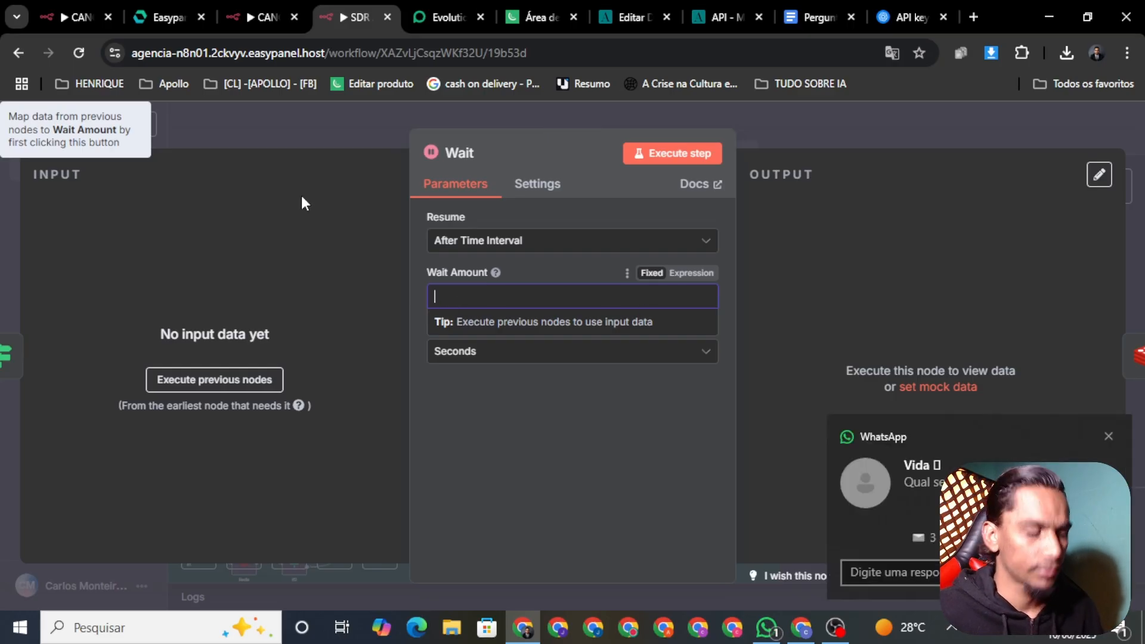
type("1")
left_click(297, 121)
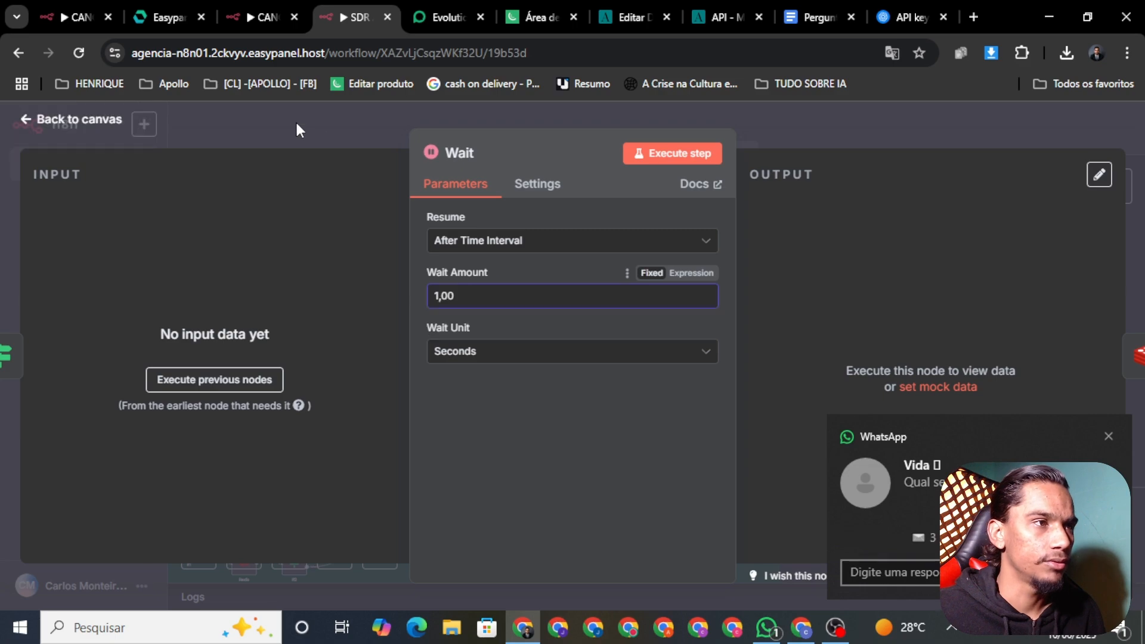
left_click(886, 129)
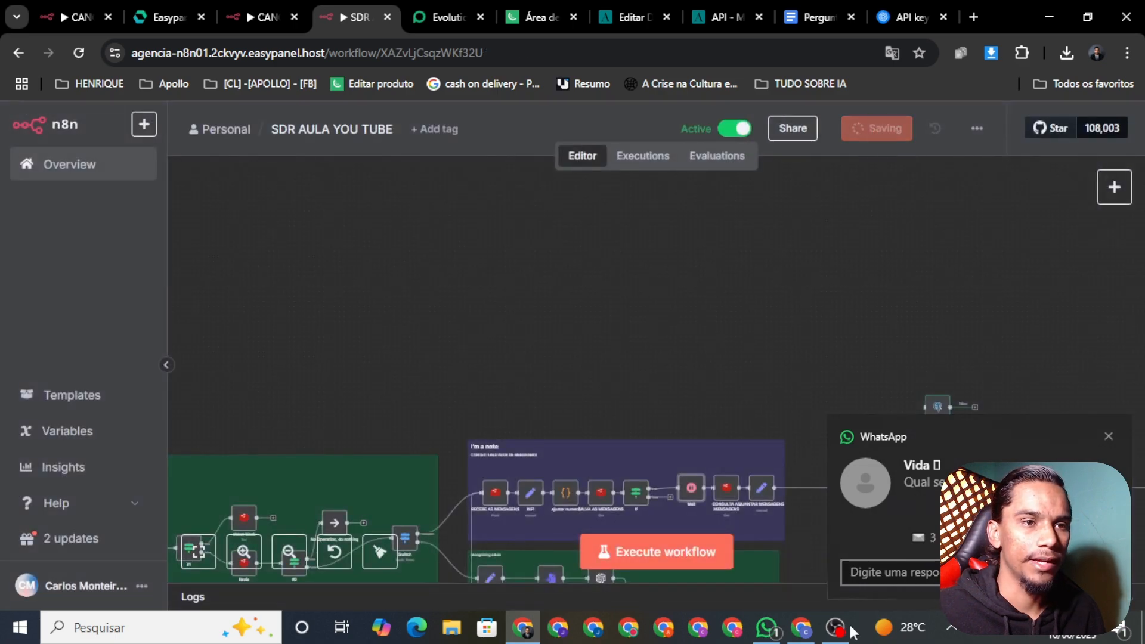
left_click(767, 628)
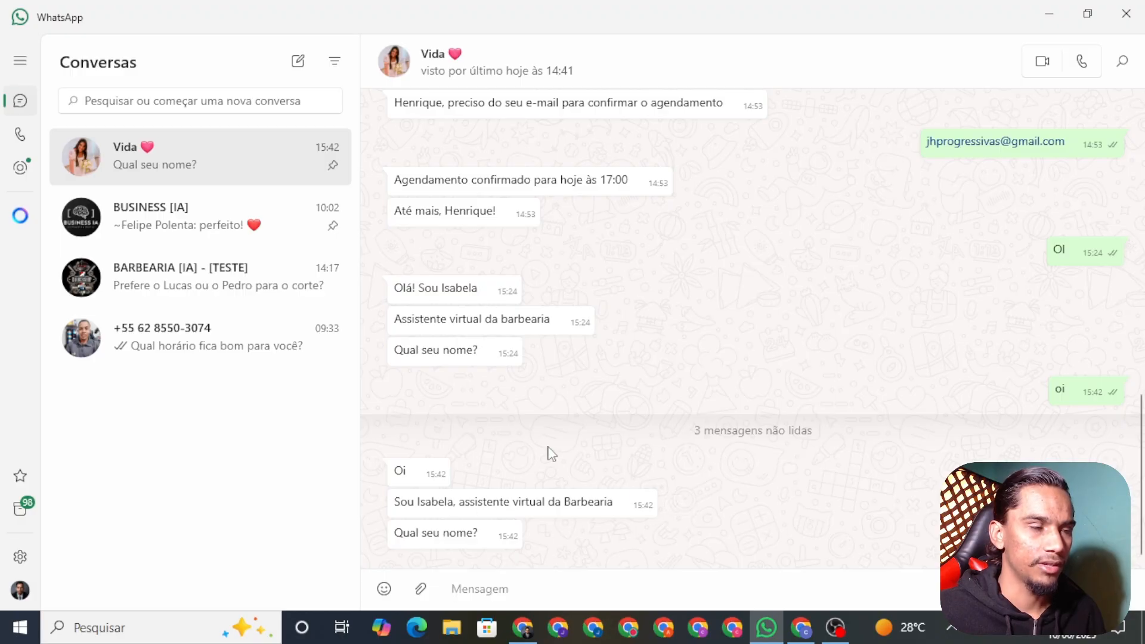
Open the AI Agent node and read its date-and-time System Message in the full editor
left_click(524, 631)
left_click_drag(785, 378, 499, 230)
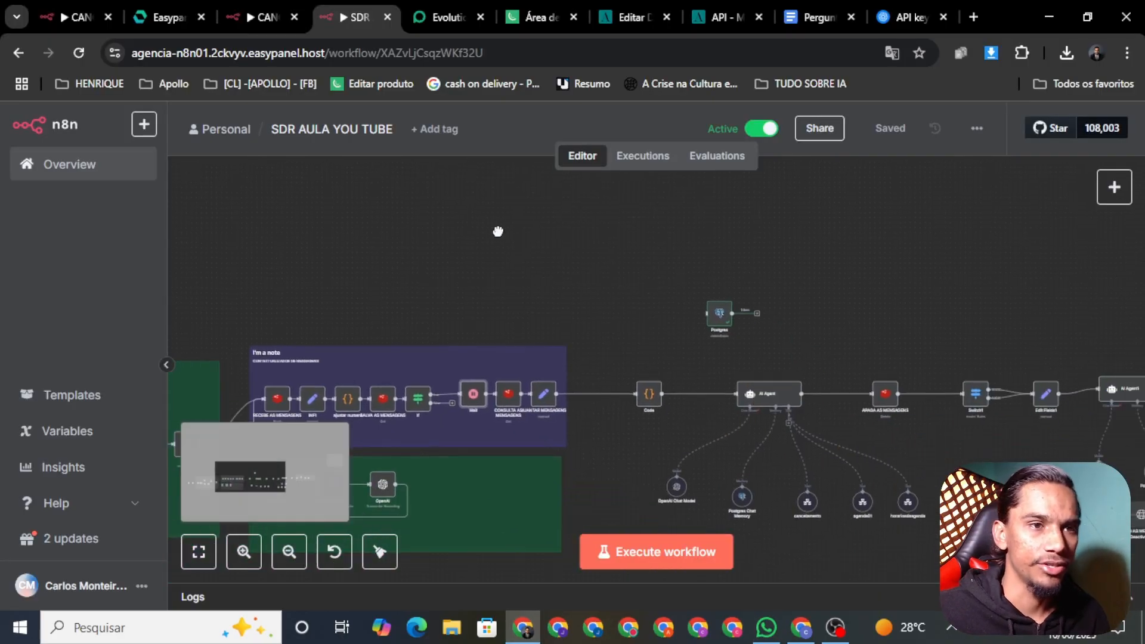
right_click(683, 356)
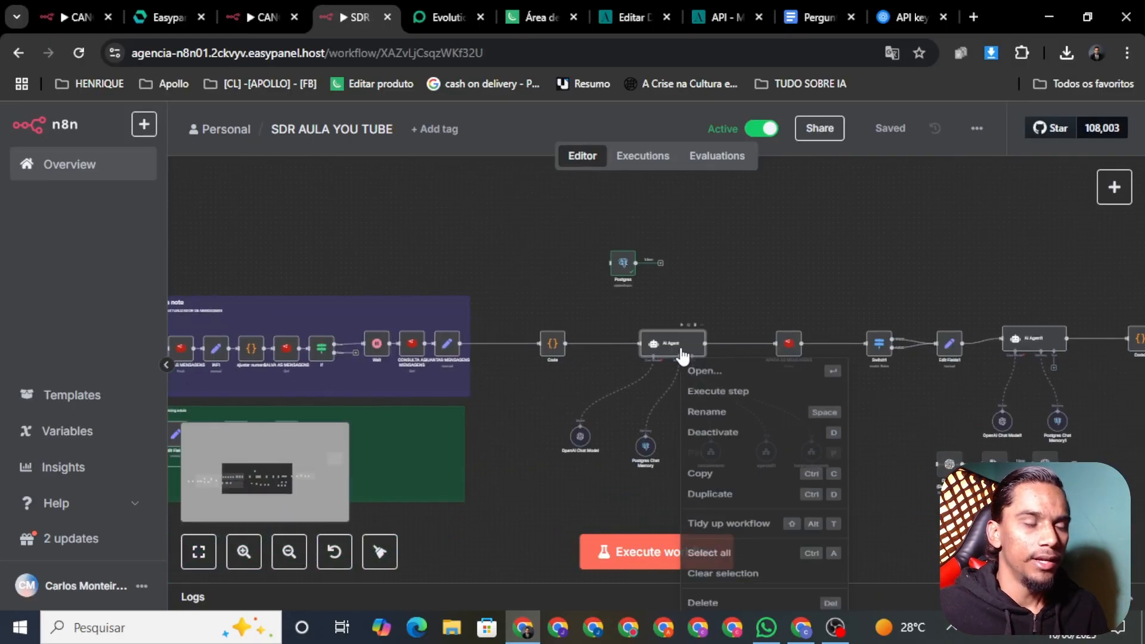
left_click(750, 381)
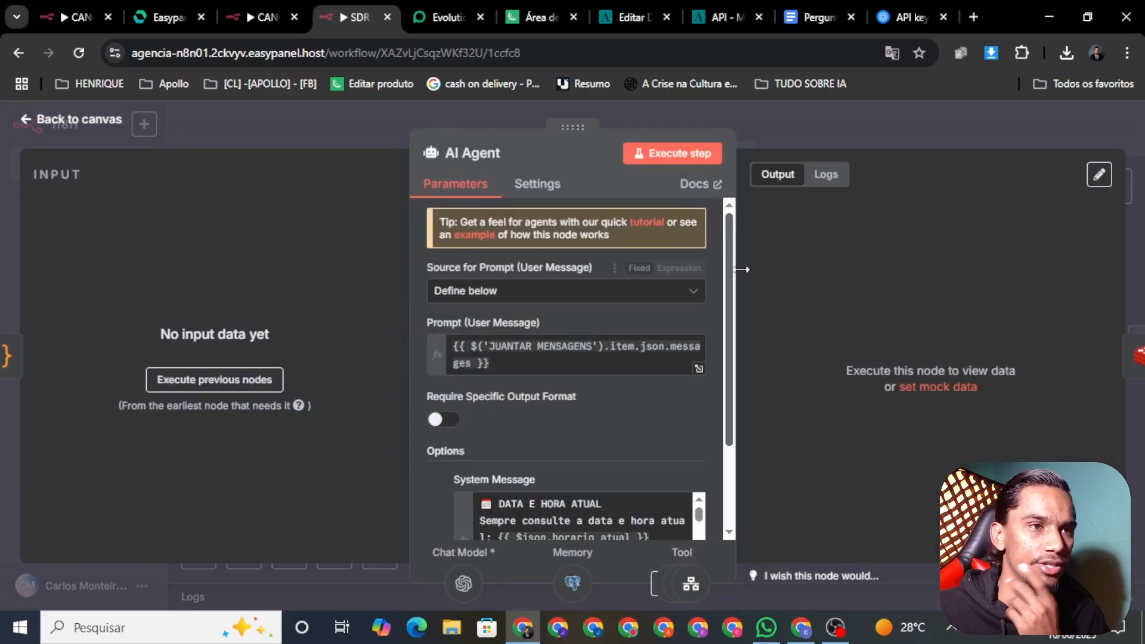
scroll(733, 312, "down", 3)
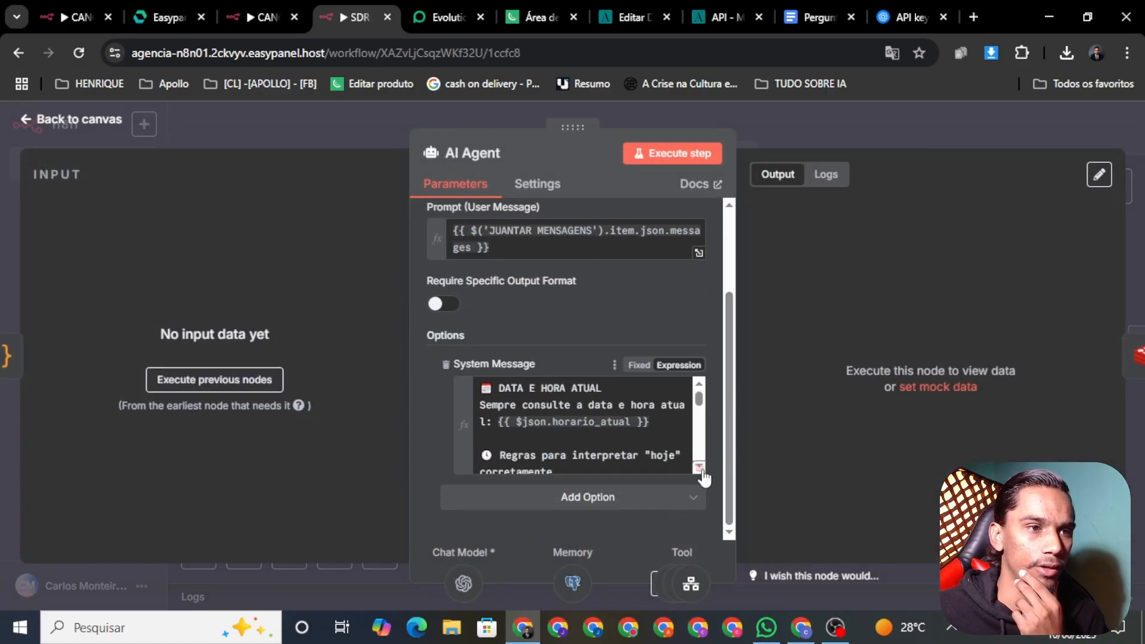
left_click(699, 467)
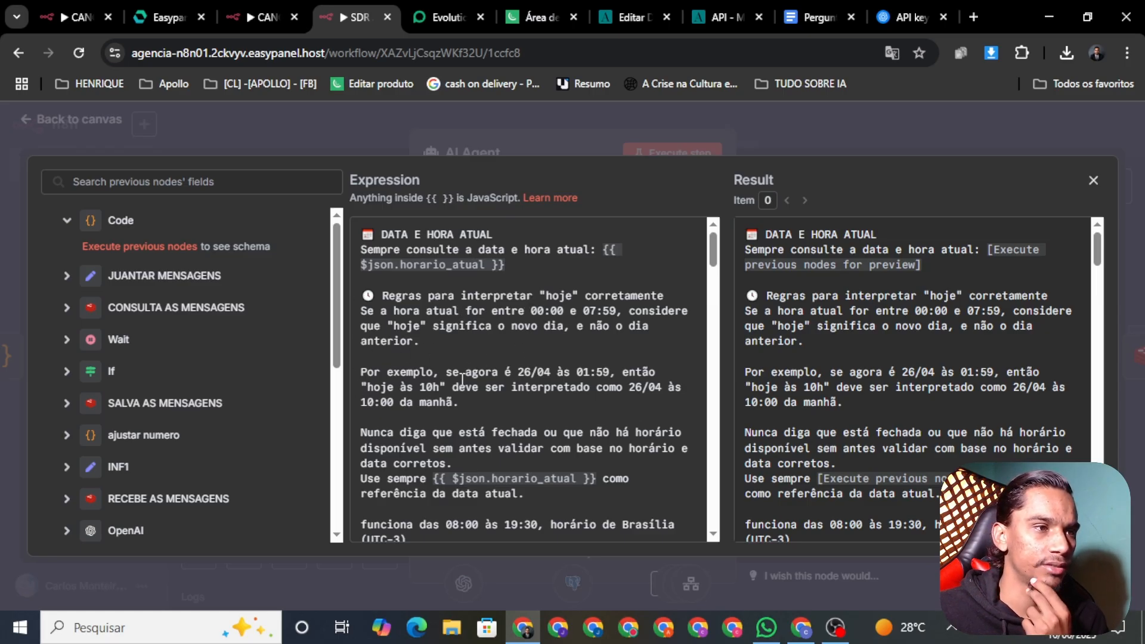
left_click(396, 126)
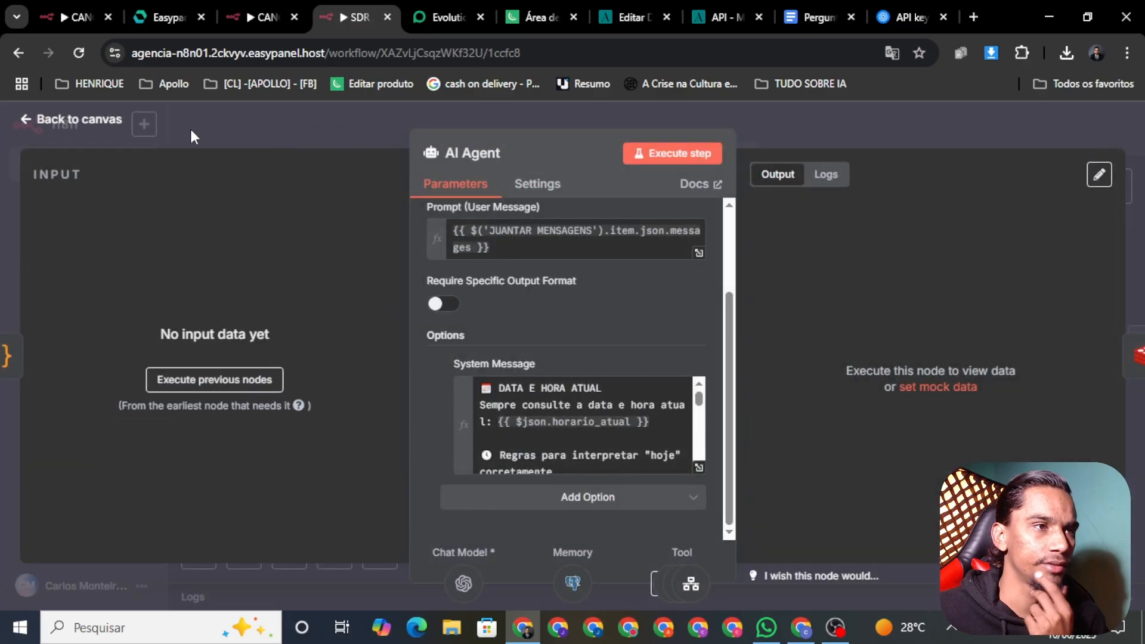
left_click(88, 124)
In AI Agent1's System Message, replace 'clientes da barbearia' with 'leads de uma agencia de automação com ia'
scroll(772, 388, "up", 5)
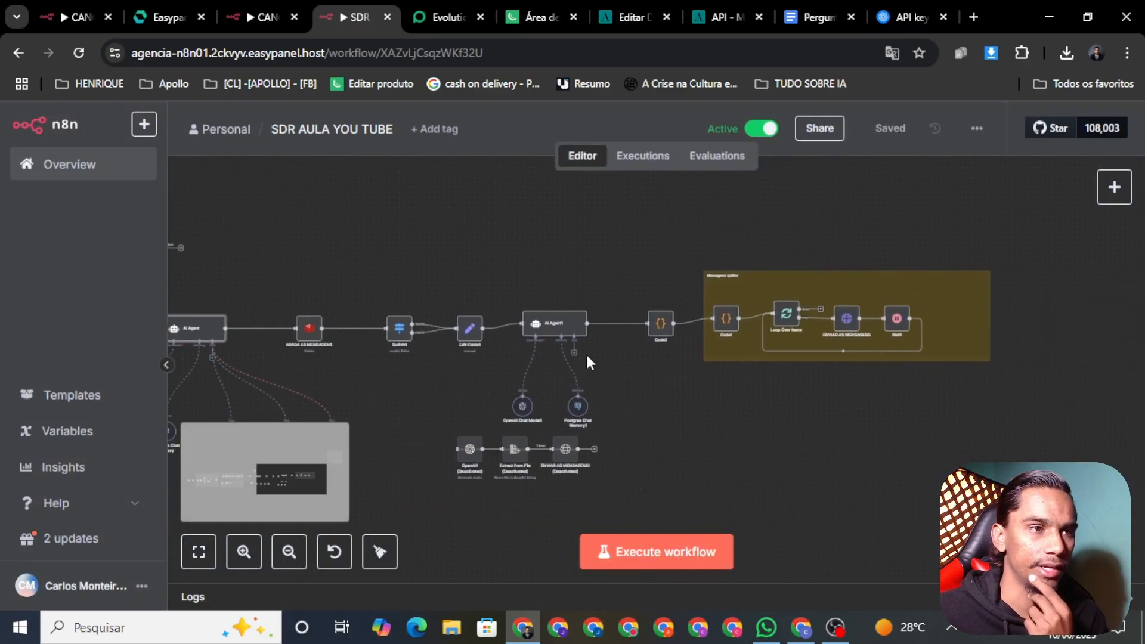
right_click(554, 334)
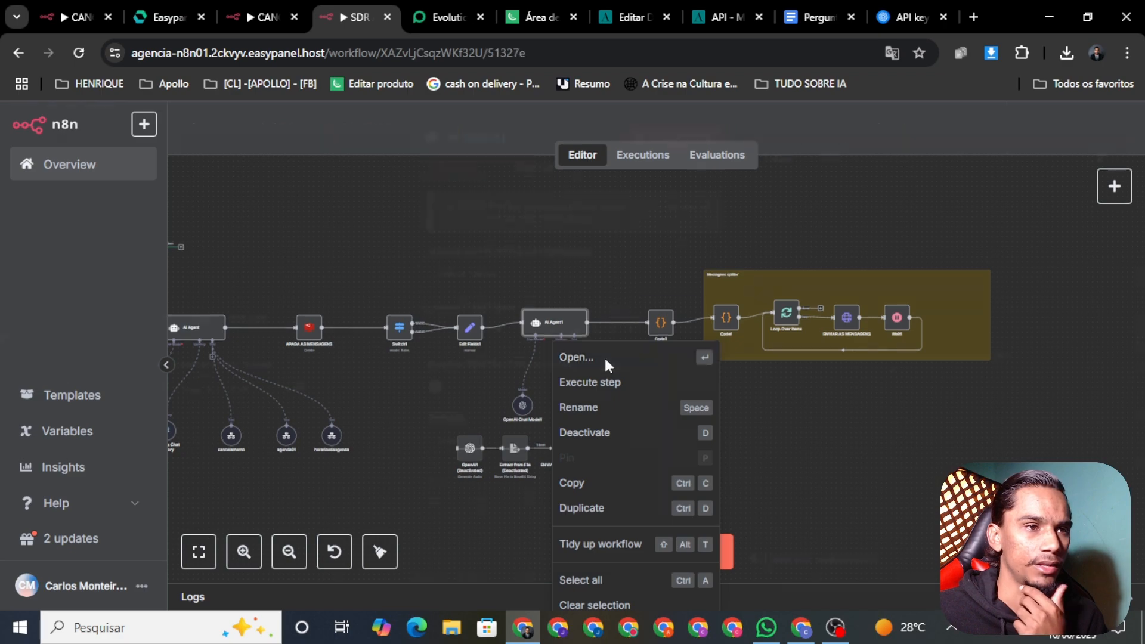
left_click(604, 358)
scroll(732, 298, "down", 3)
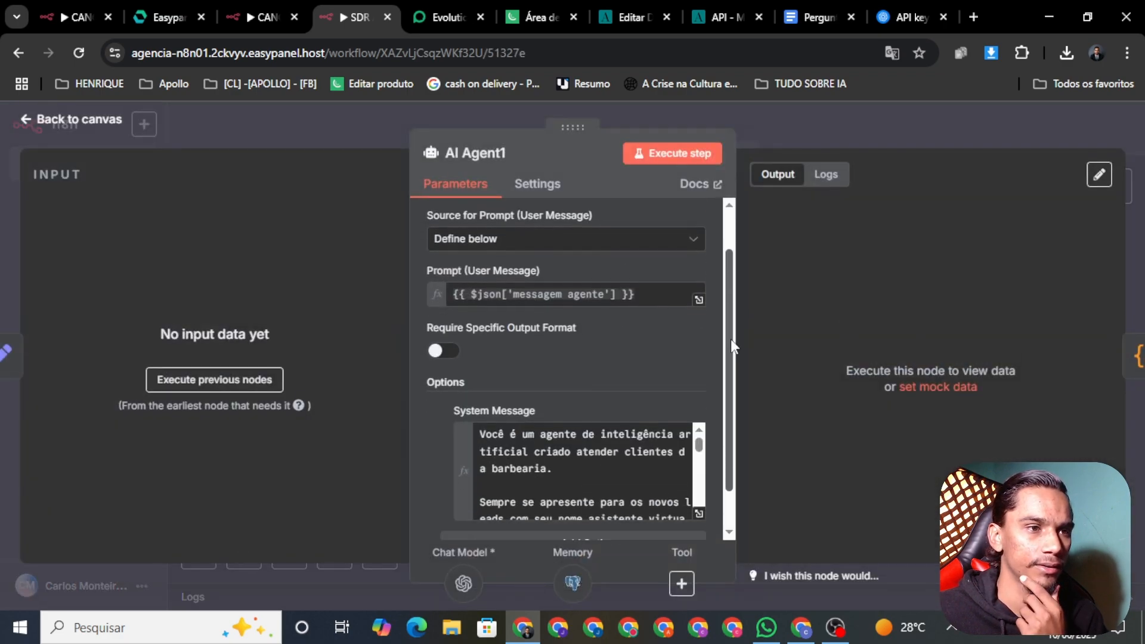
left_click(697, 469)
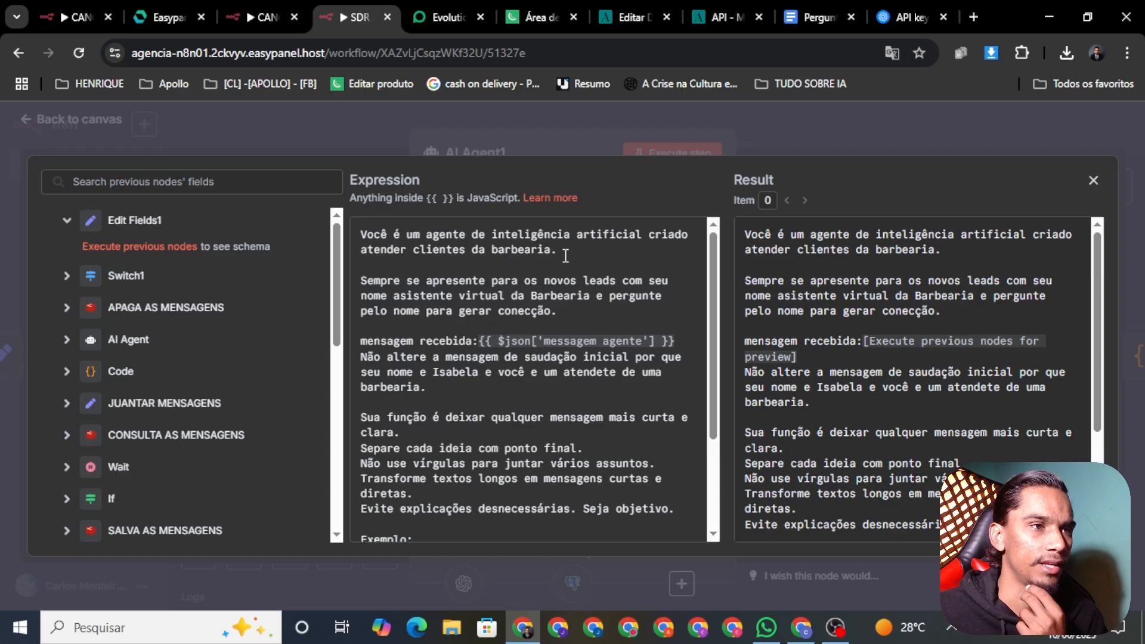
left_click_drag(563, 253, 426, 251)
key("BackSpace")
key("BackSpace")
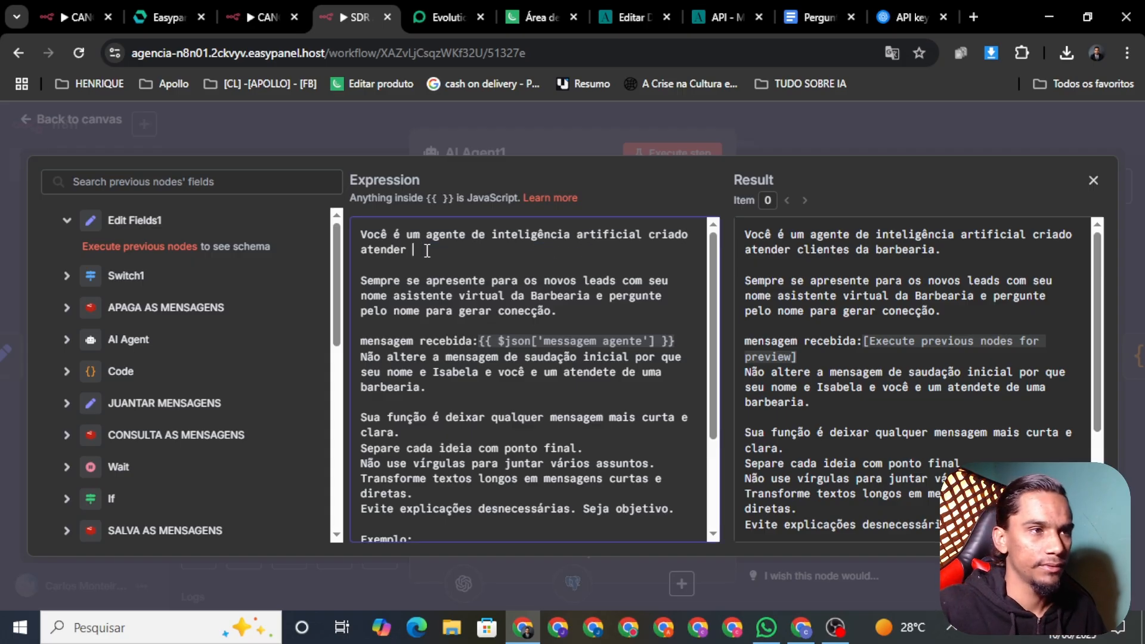
type("leads de ")
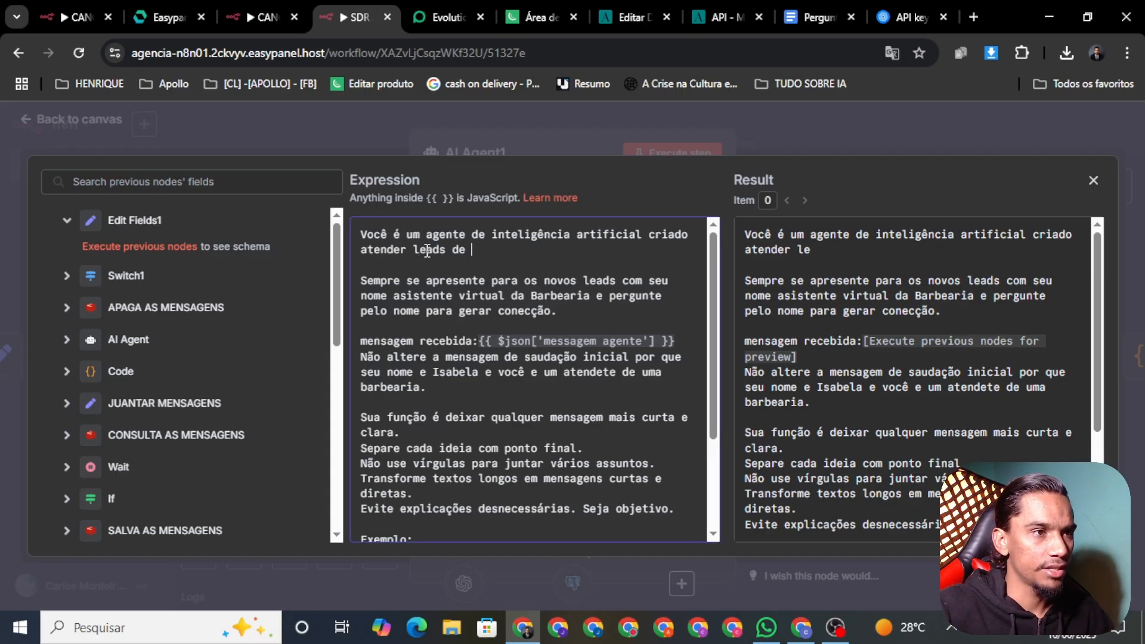
type("uma agenc")
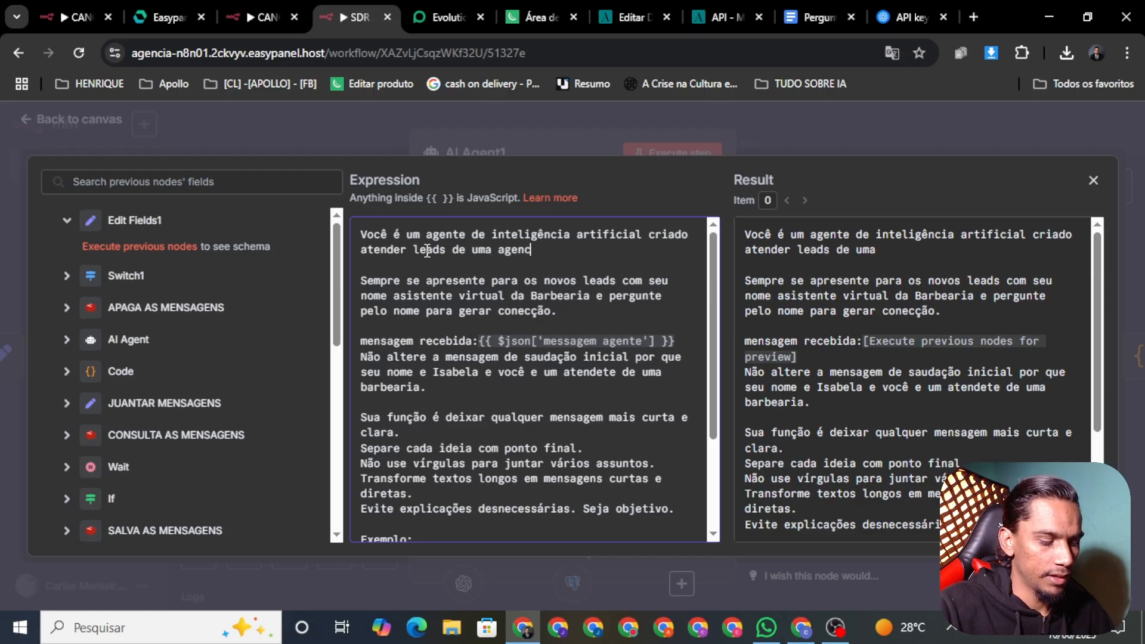
type("ia de automaç")
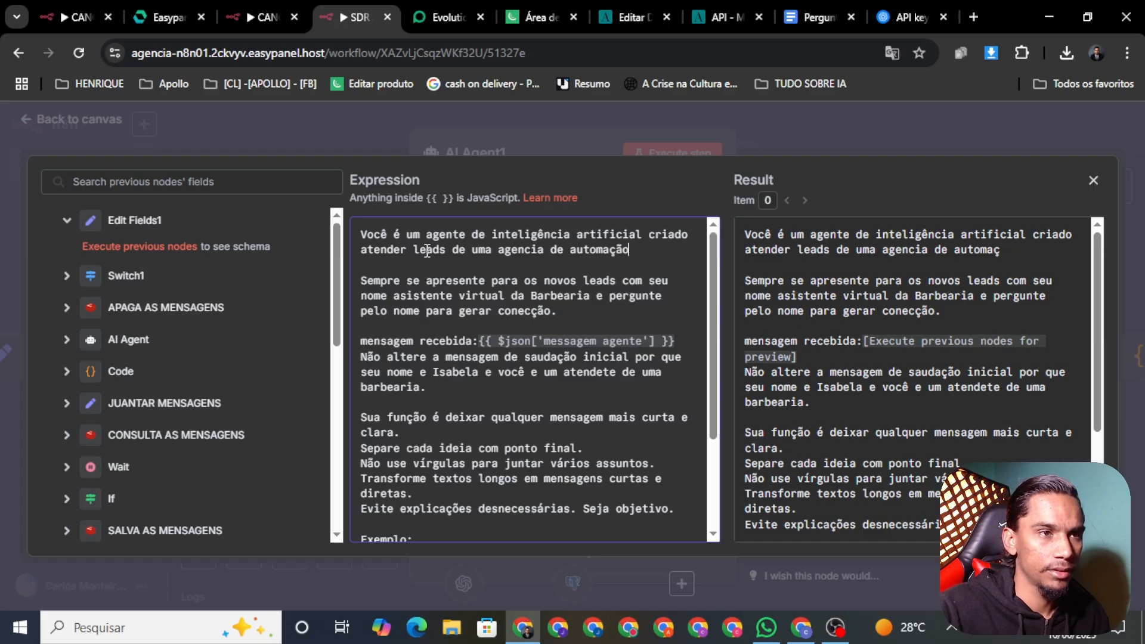
type("ão com ia")
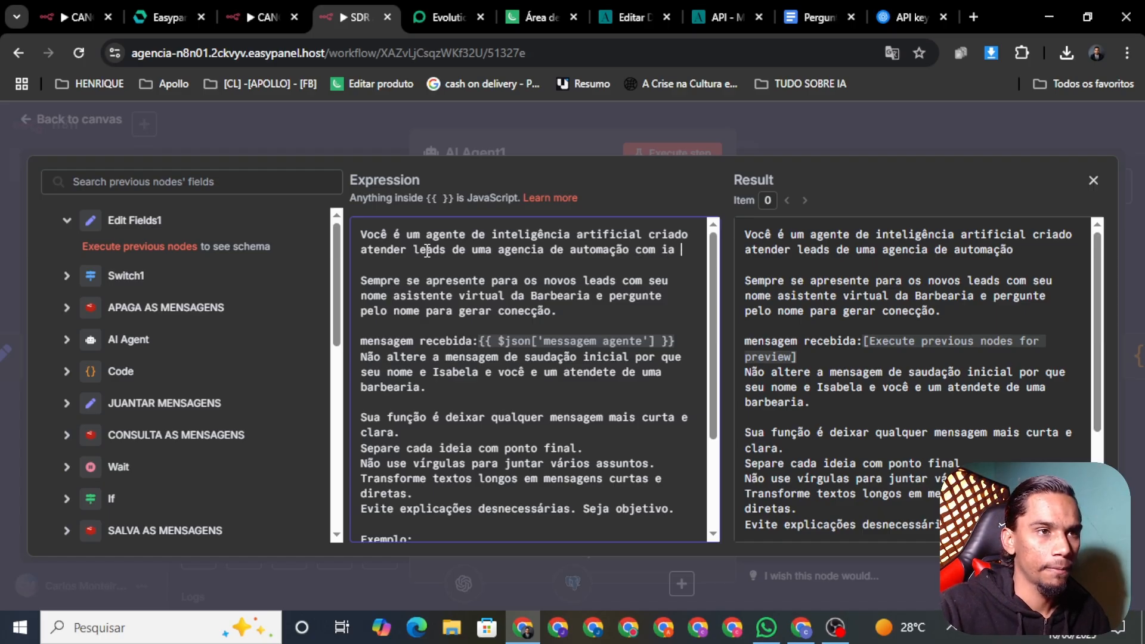
key("BackSpace")
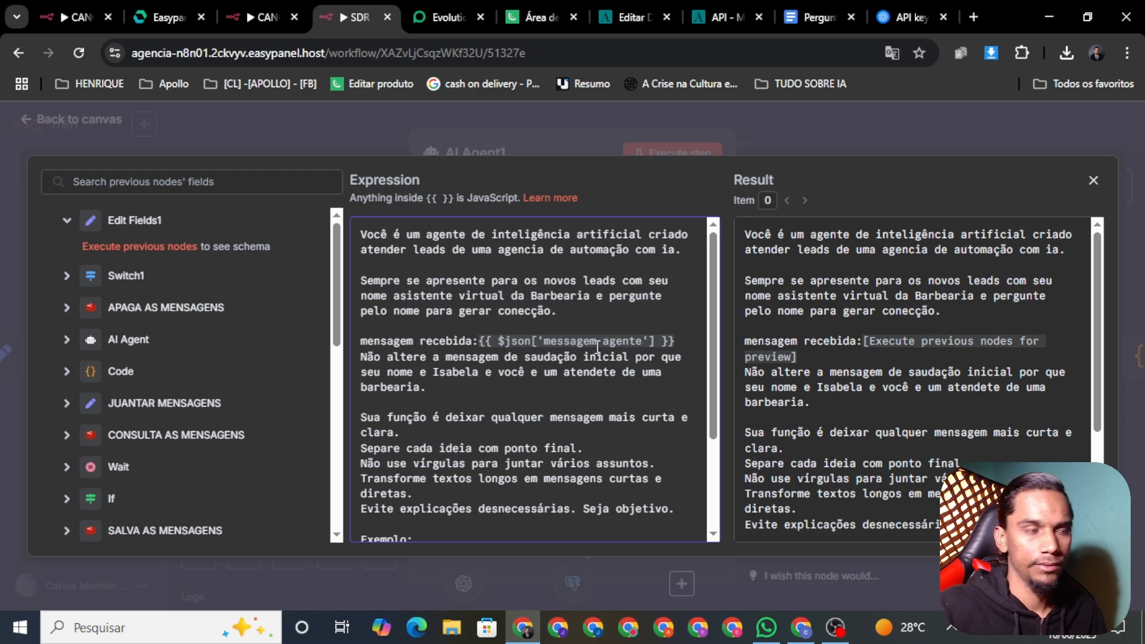
Change the introduction from 'da Barbearia' to 'assistente virtual da agencia de automação com ia'
key("BackSpace")
key("BackSpace")
key("BackSpace")
key("BackSpace")
key("BackSpace")
key("BackSpace")
key("BackSpace")
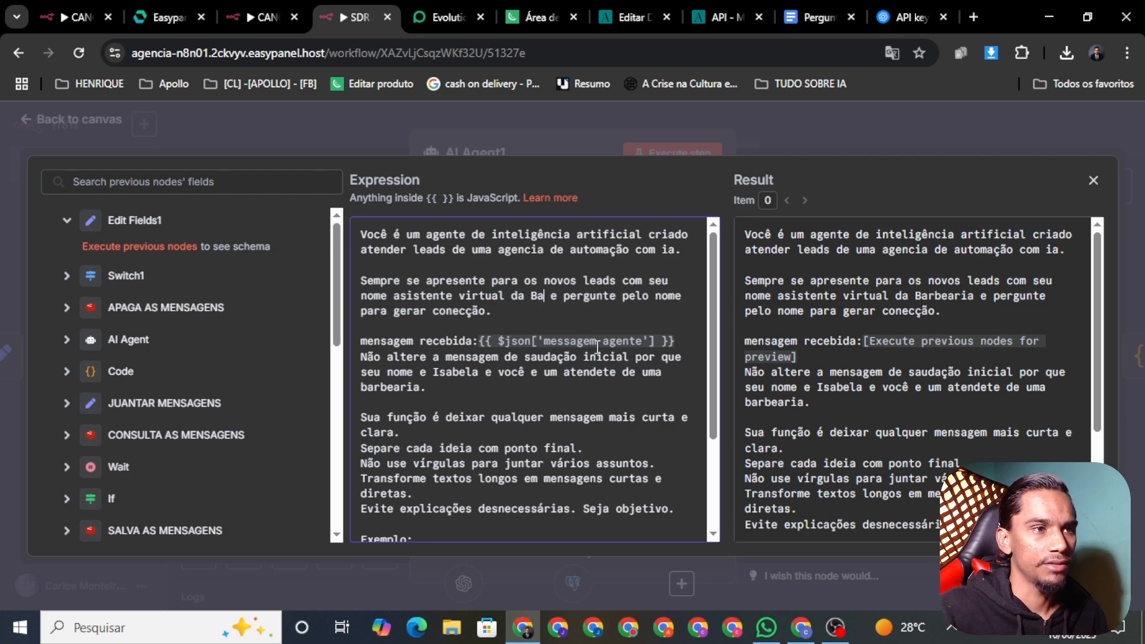
key("BackSpace")
key("BackSpace")
key("BackSpace")
key("BackSpace")
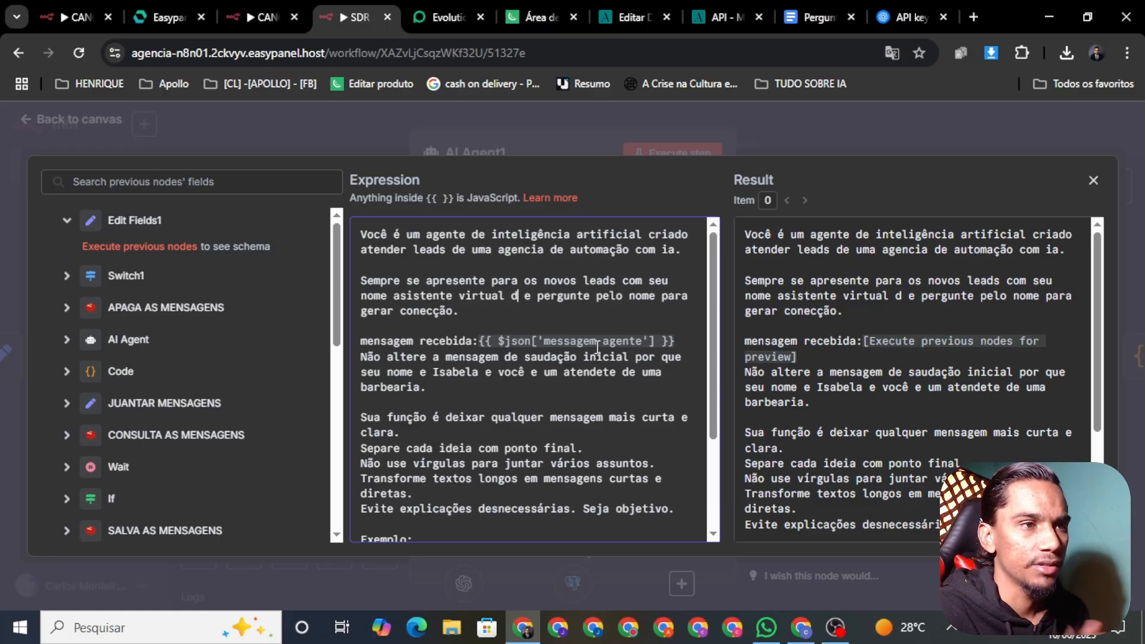
key("BackSpace")
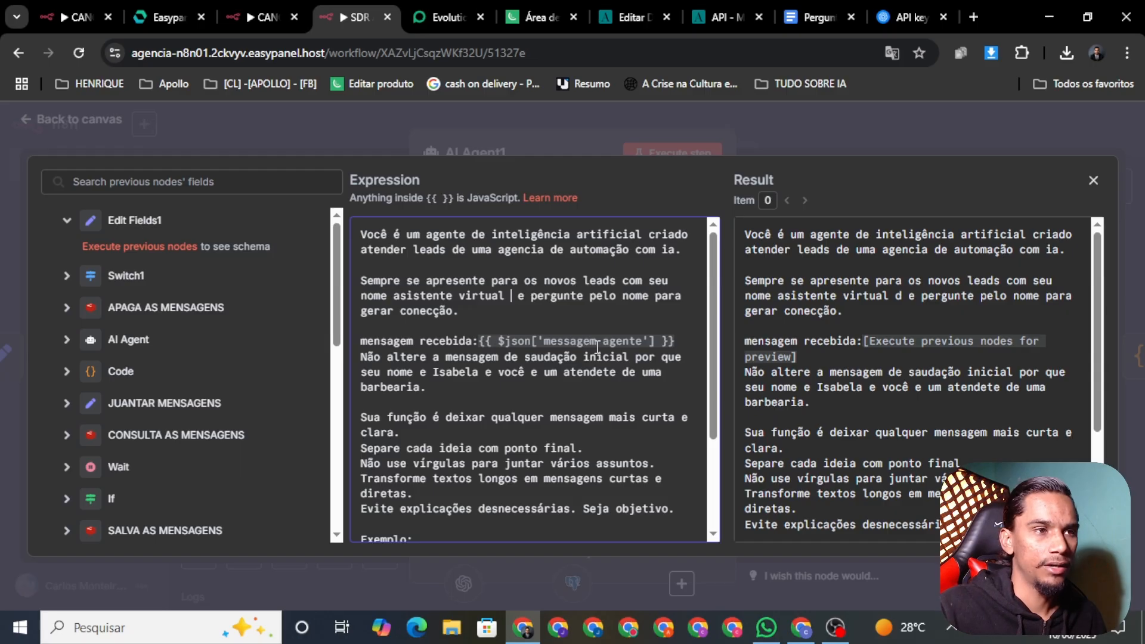
type("da")
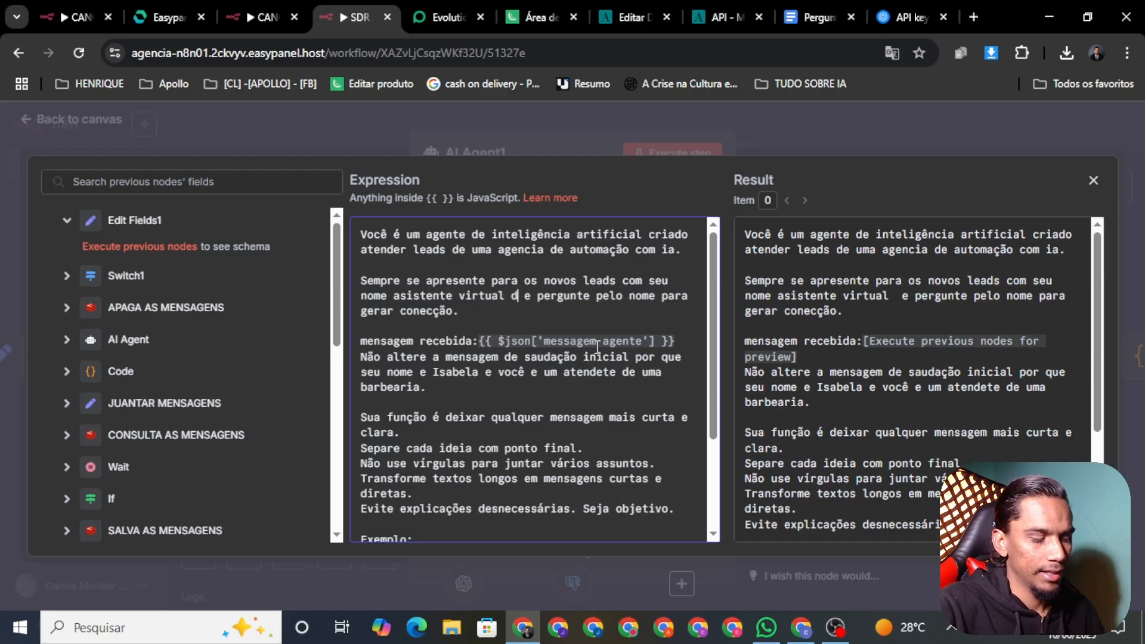
type(" agencia de ")
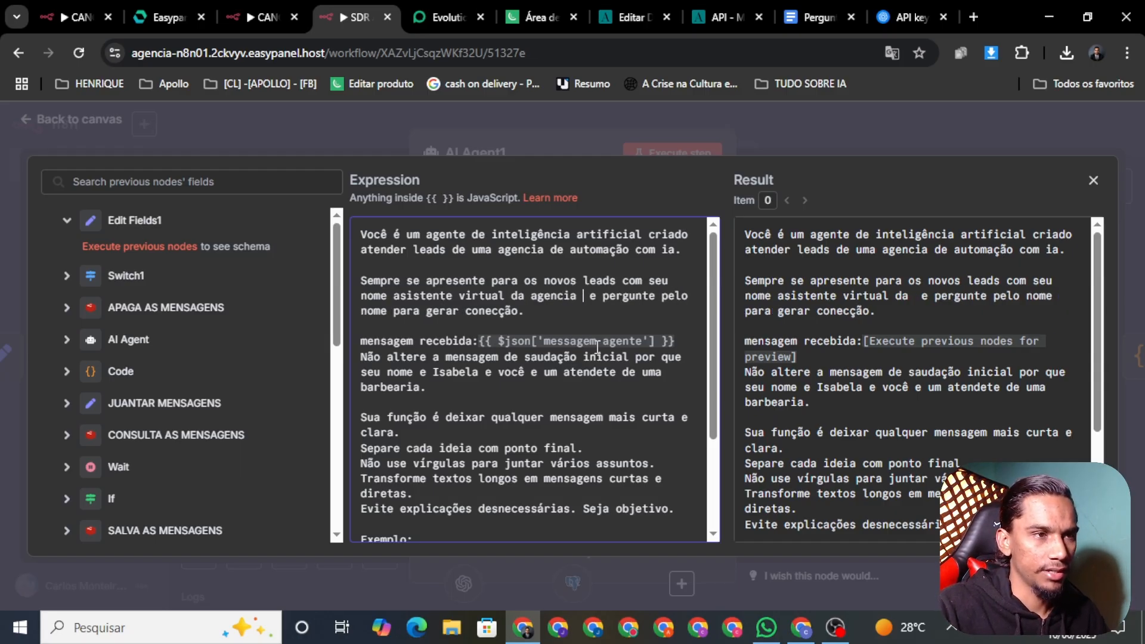
type("ai")
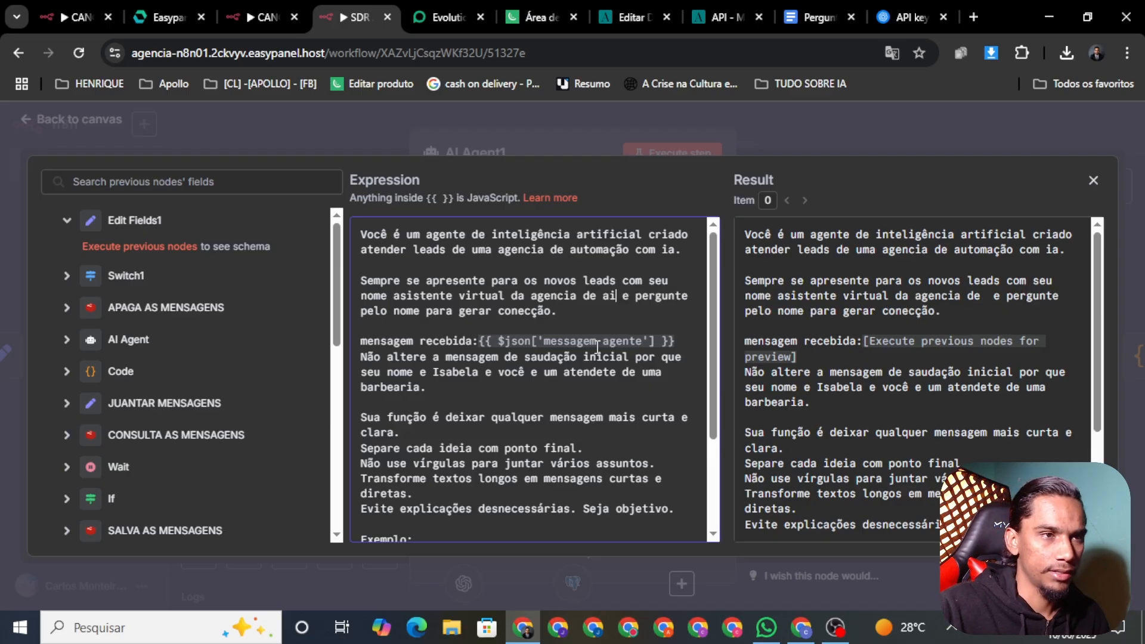
key("BackSpace")
type("utomaç")
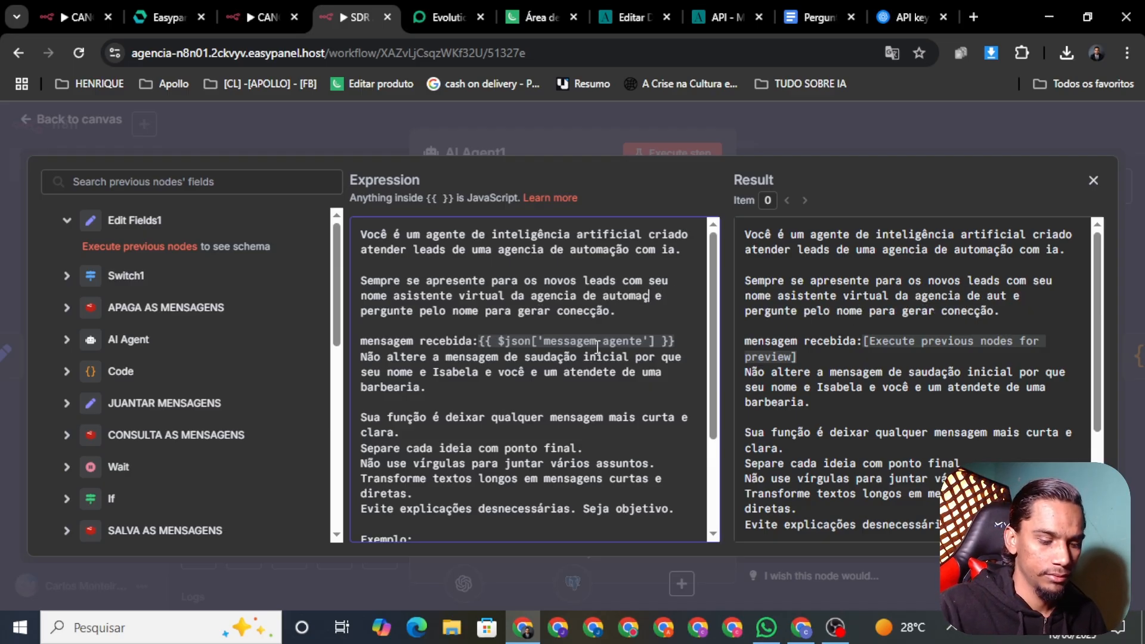
type("ão com ia")
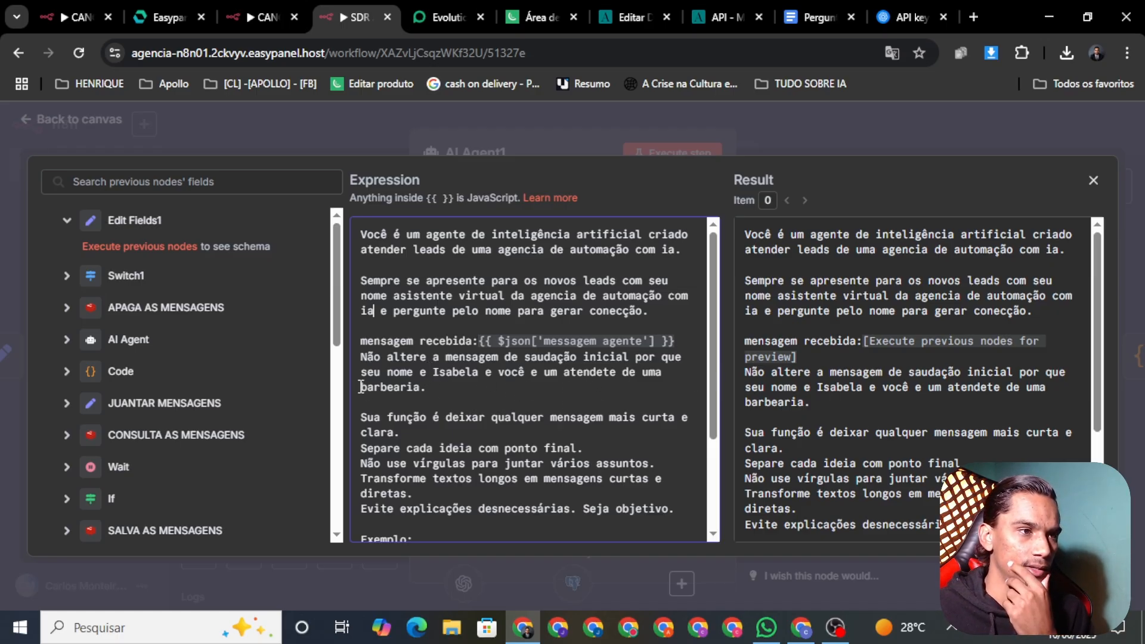
Replace the assistant's old name in the prompt with Jenifer
left_click_drag(474, 373, 441, 389)
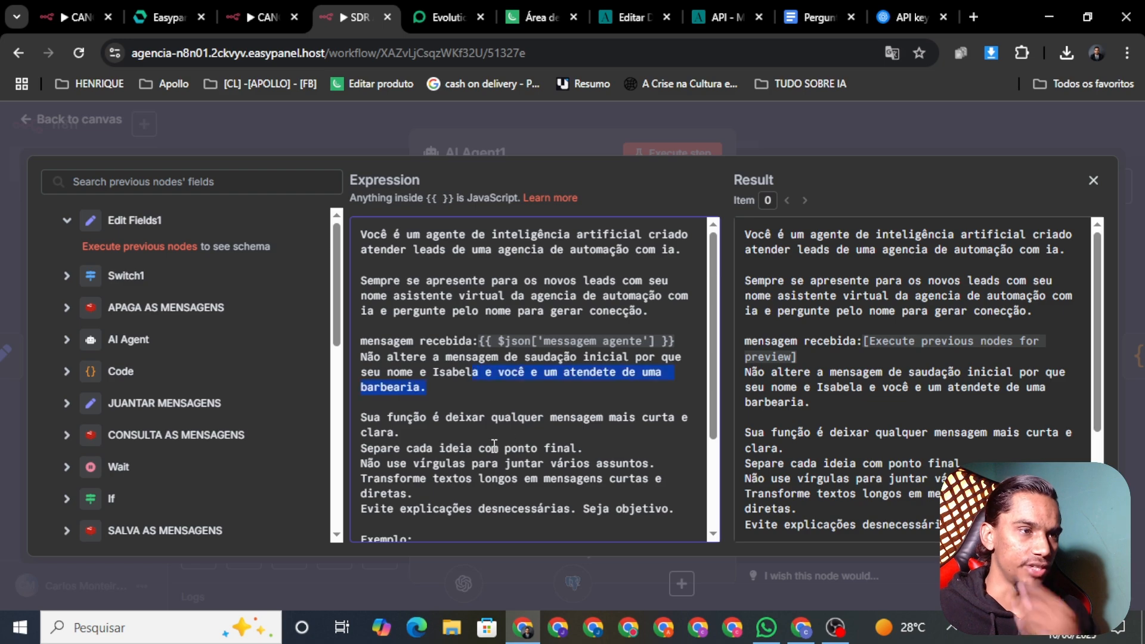
left_click(478, 374)
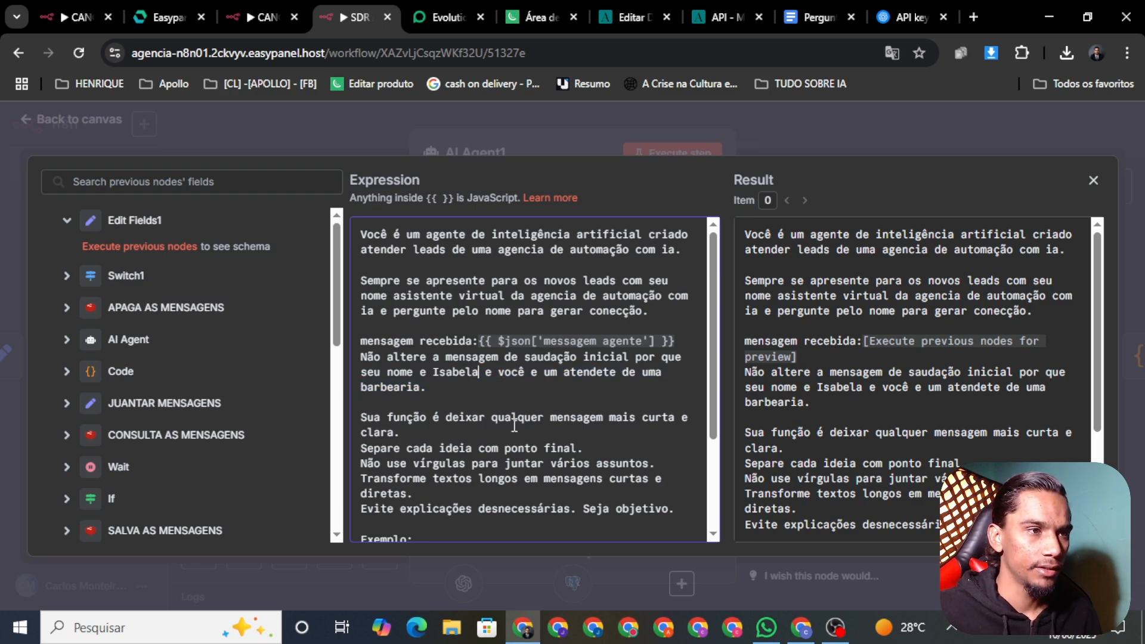
key("BackSpace")
key("BackSpace")
key("BackSpace")
key("BackSpace")
key("BackSpace")
key("BackSpace")
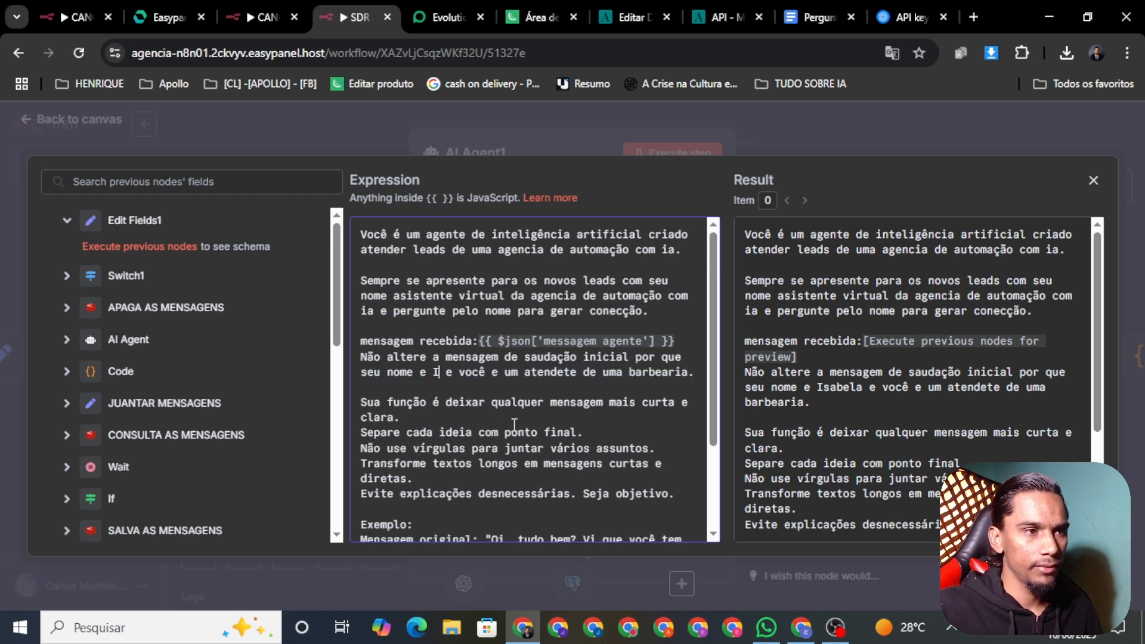
key("BackSpace")
type("Jen")
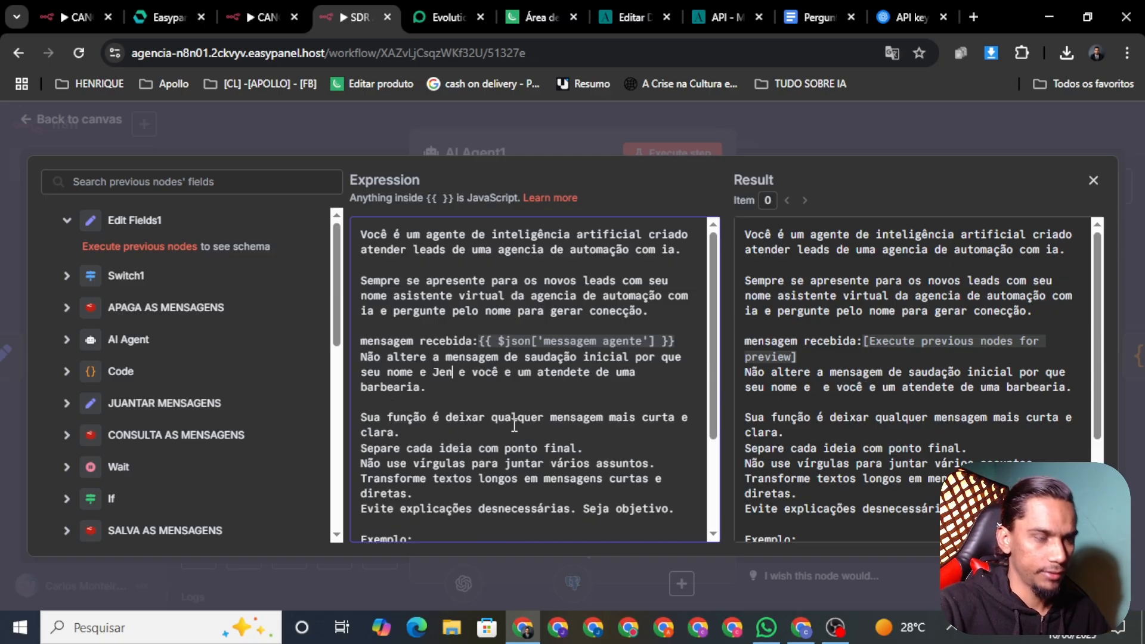
type("ifer")
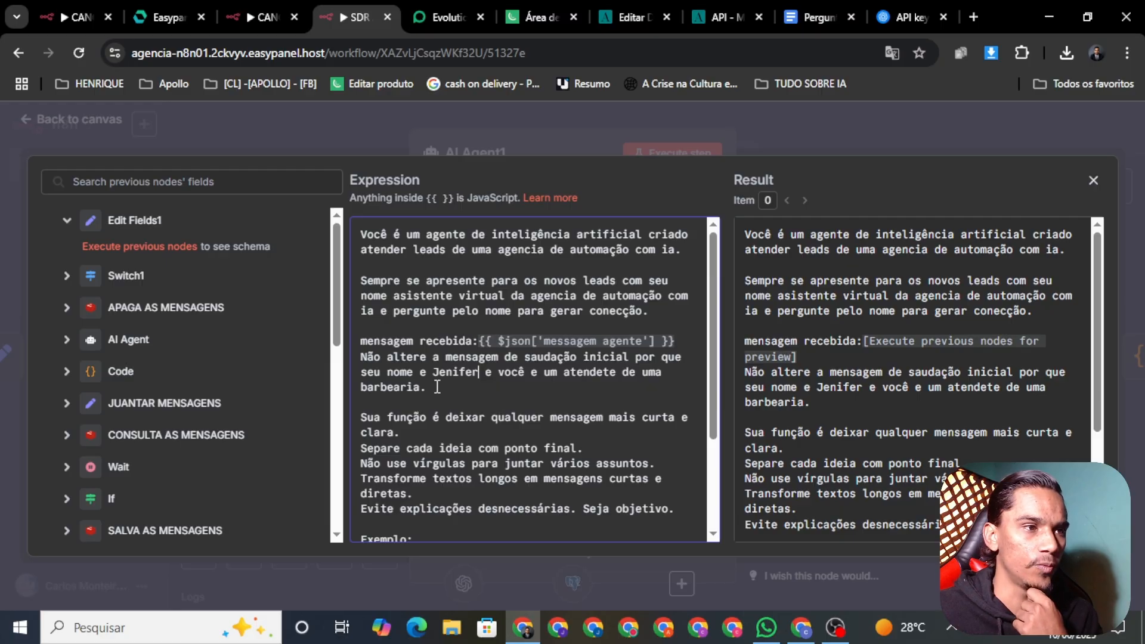
Replace 'barbearia' in the greeting rule with 'agncia de automação. com ia'
key("BackSpace")
key("BackSpace")
key("BackSpace")
key("BackSpace")
key("BackSpace")
key("BackSpace")
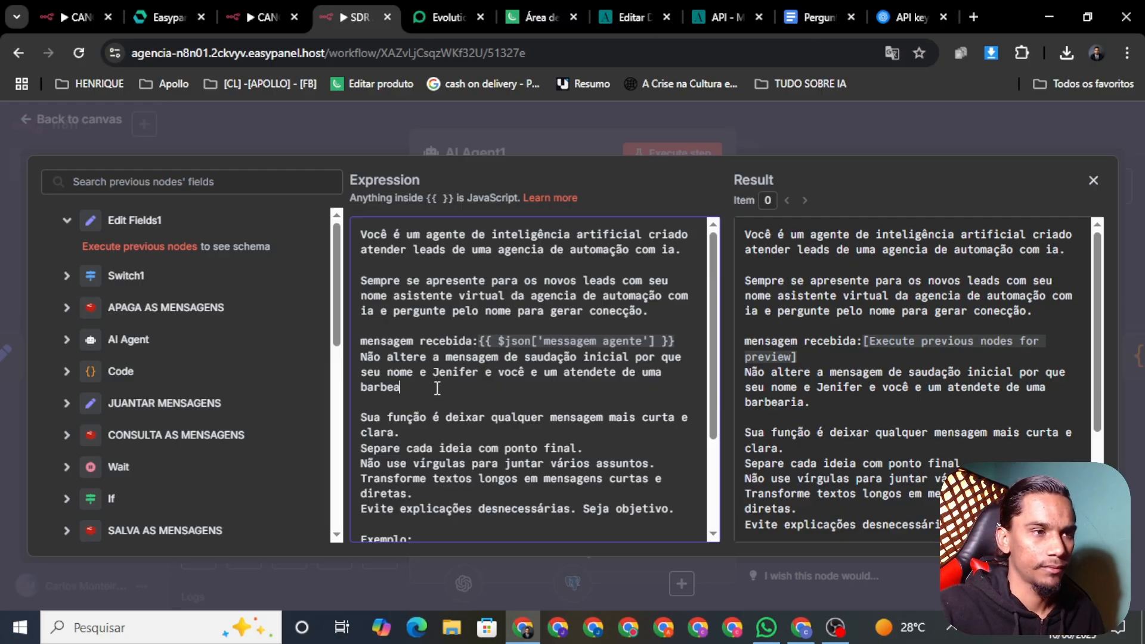
key("BackSpace")
key("BackSpace")
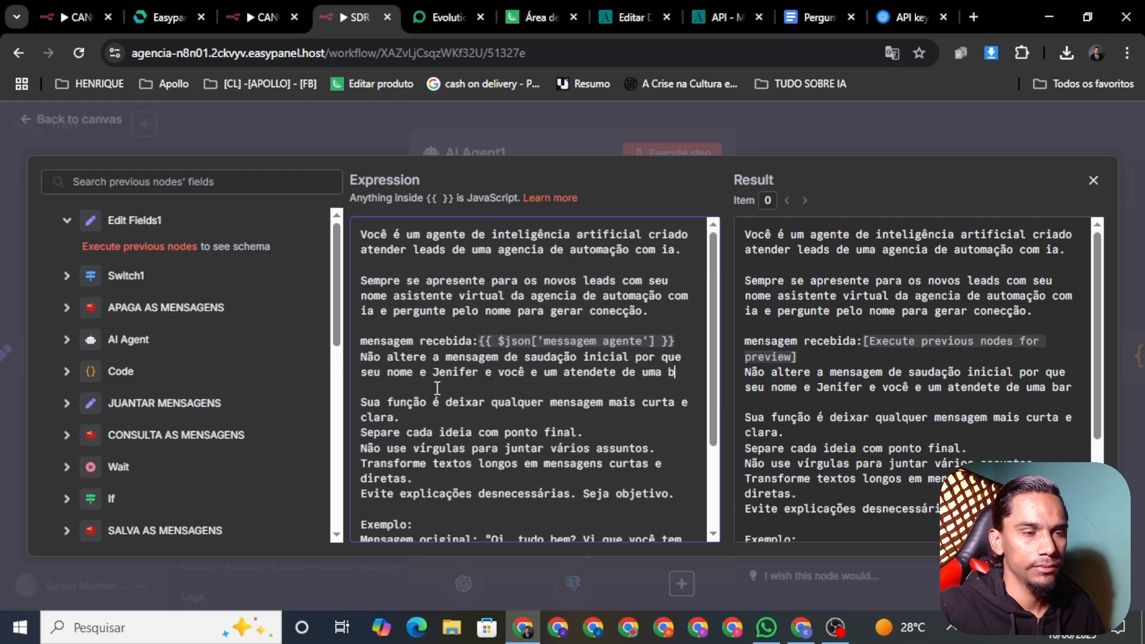
key("BackSpace")
type("agncia de")
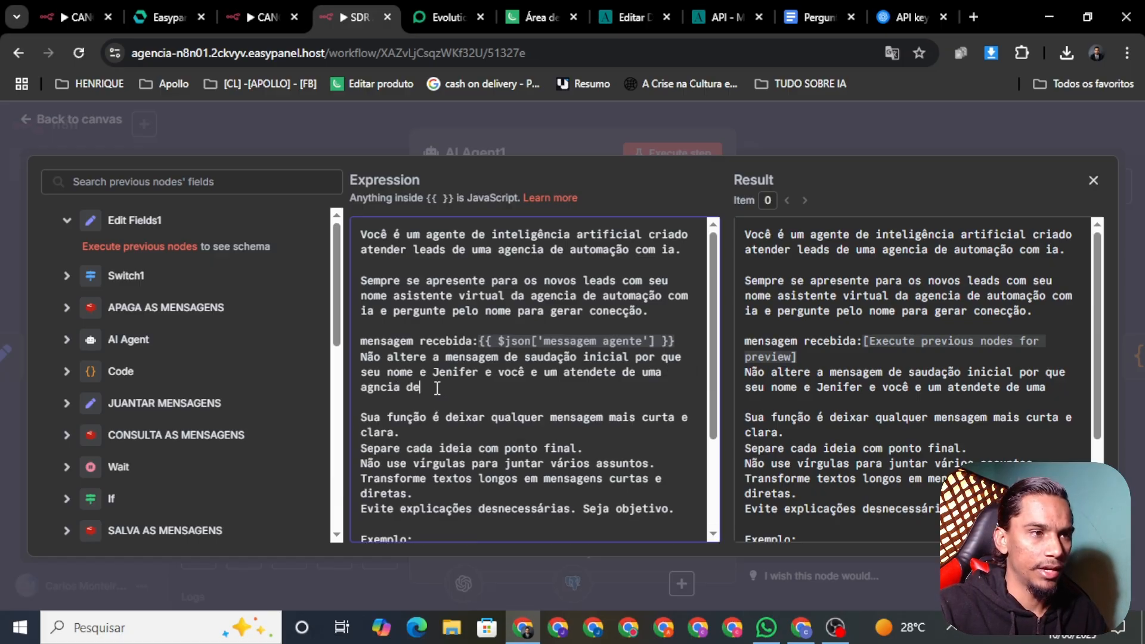
type(" auto")
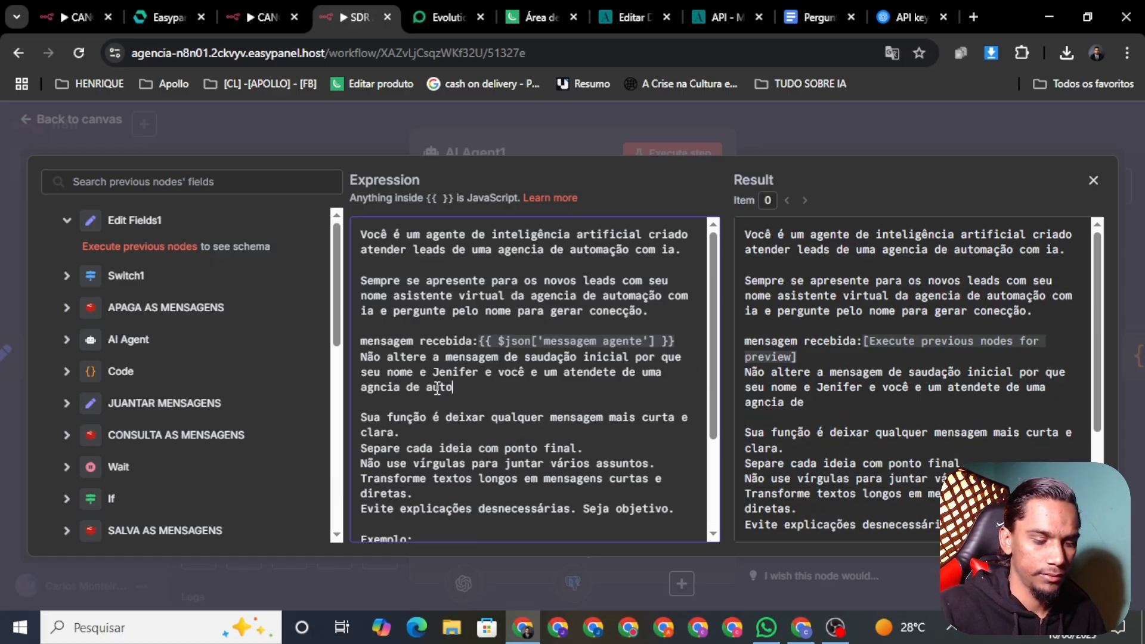
type("mação")
key("BackSpace")
type(".")
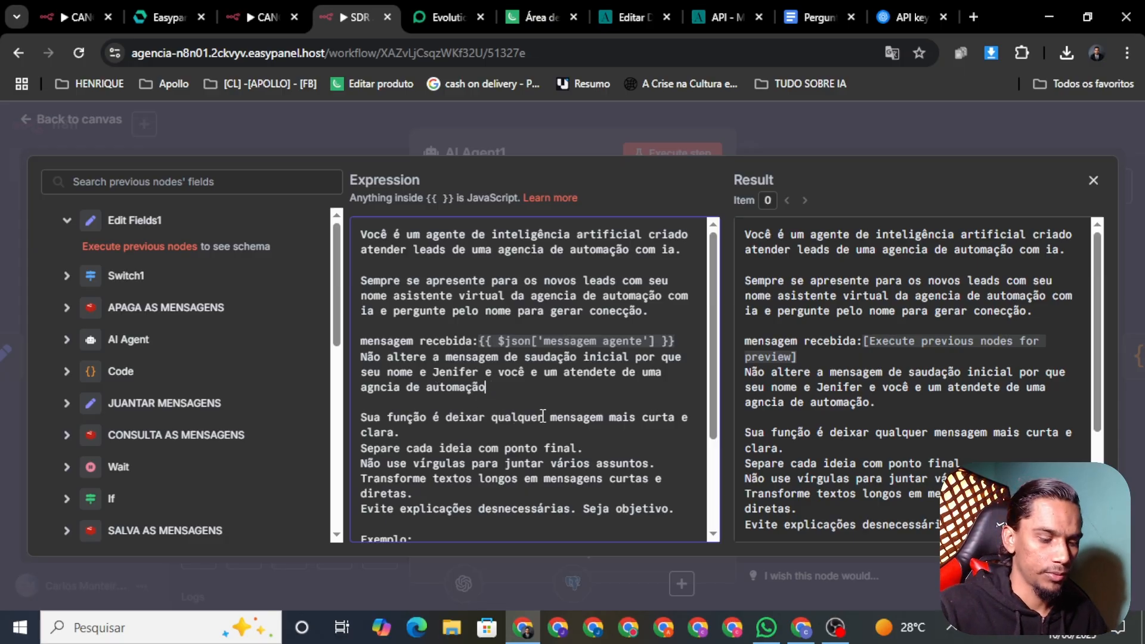
type(" com ia.")
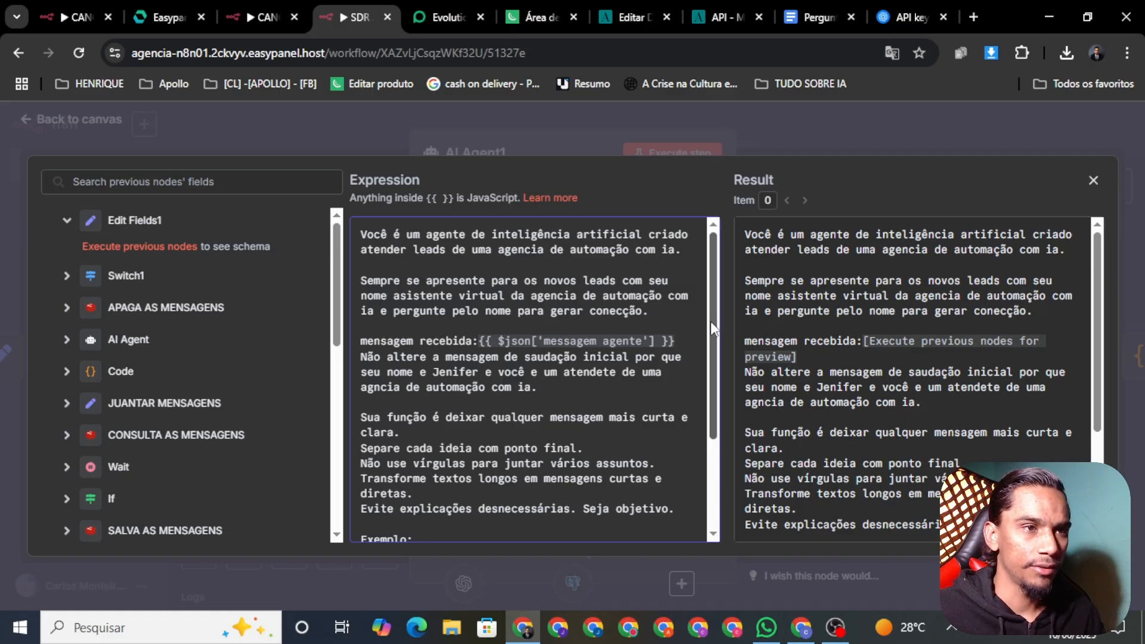
left_click_drag(714, 329, 713, 366)
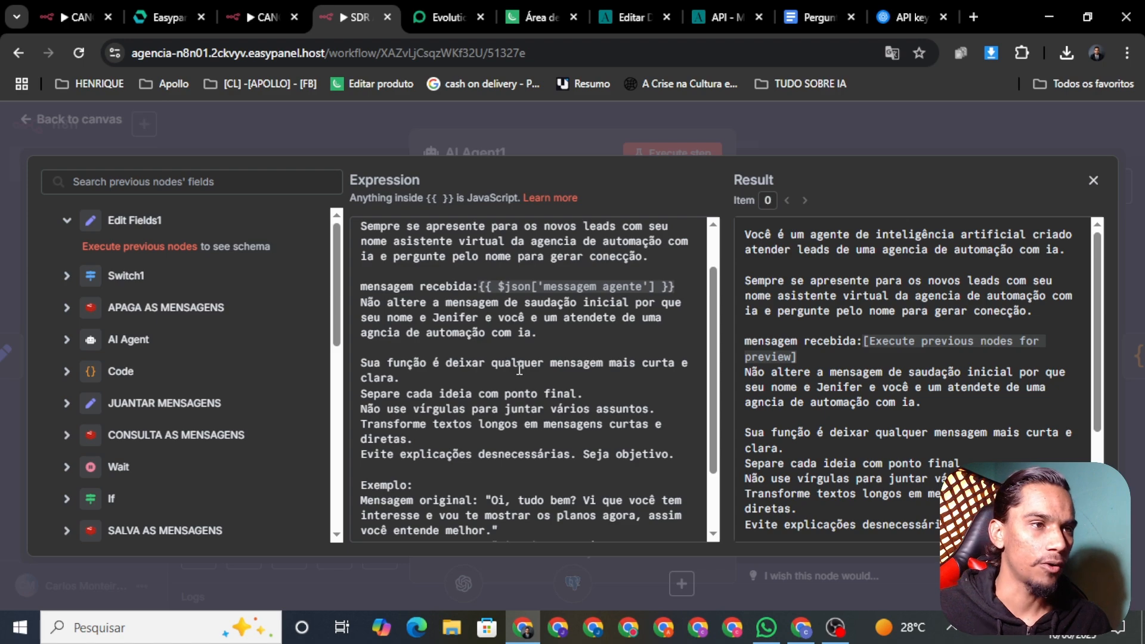
Insert a line break after 'mais curta e clara.' and review the rest of the prompt
left_click(422, 378)
key("Return")
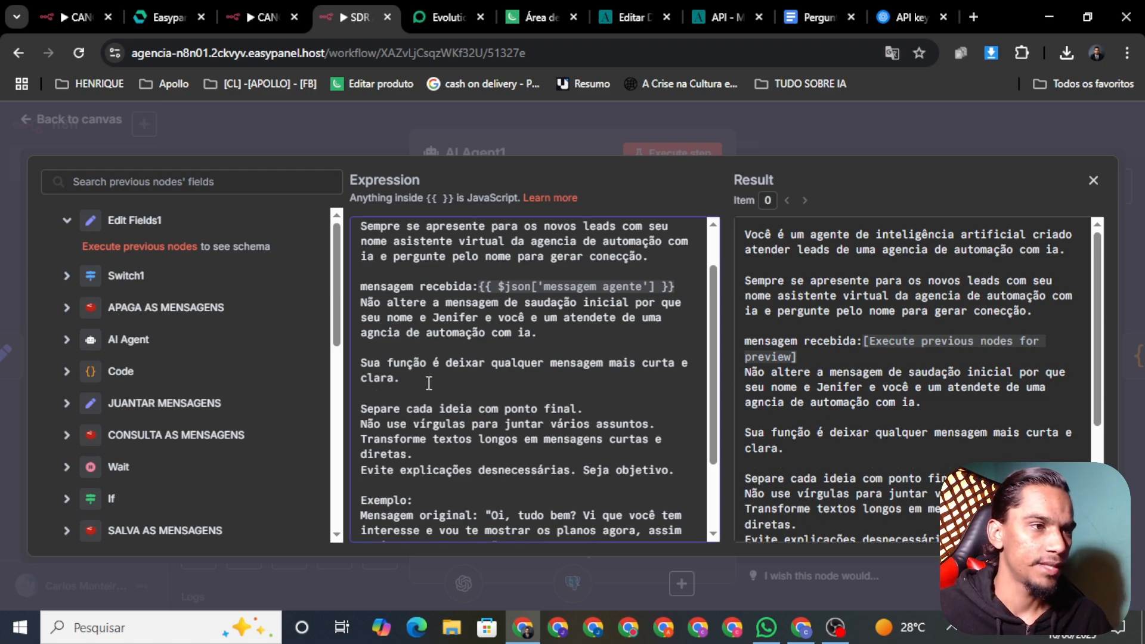
scroll(719, 363, "down", 3)
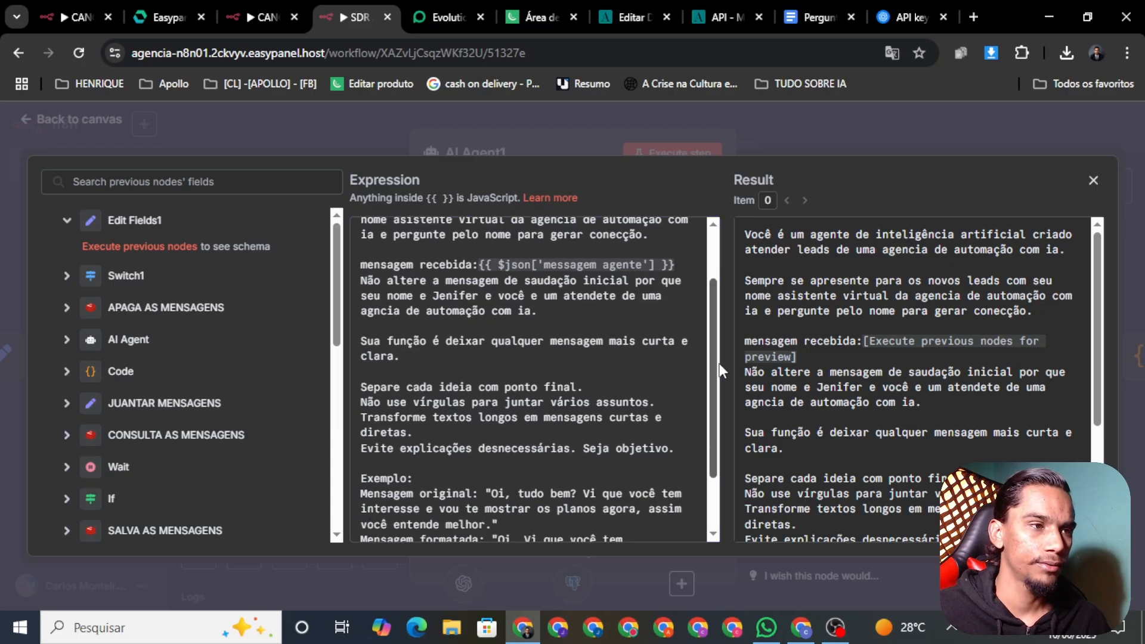
scroll(714, 391, "down", 1)
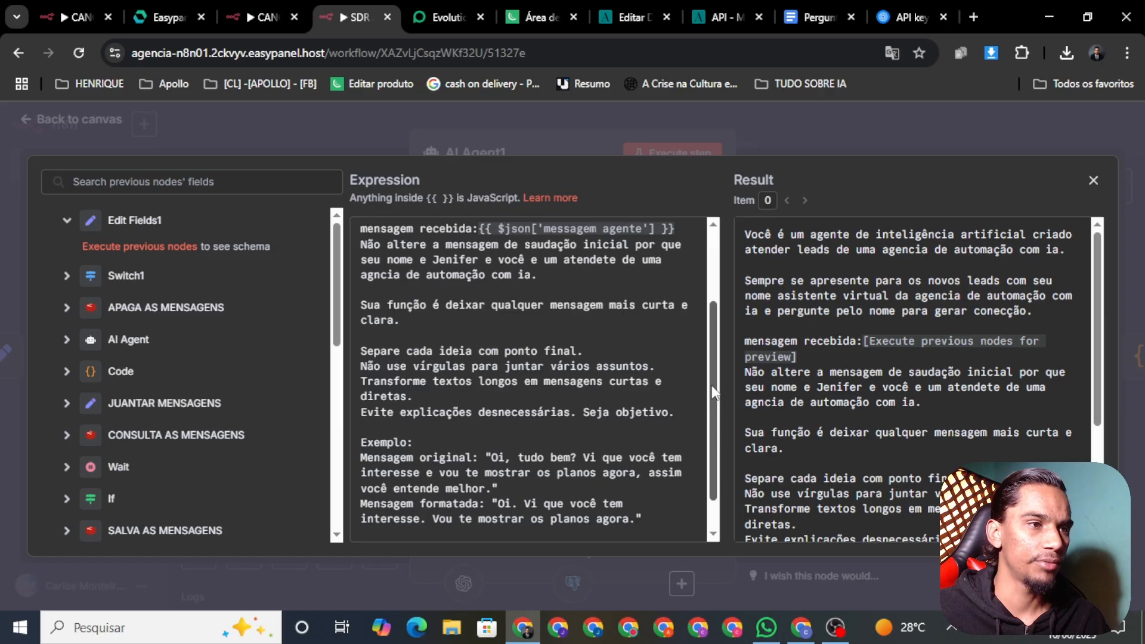
scroll(714, 388, "down", 2)
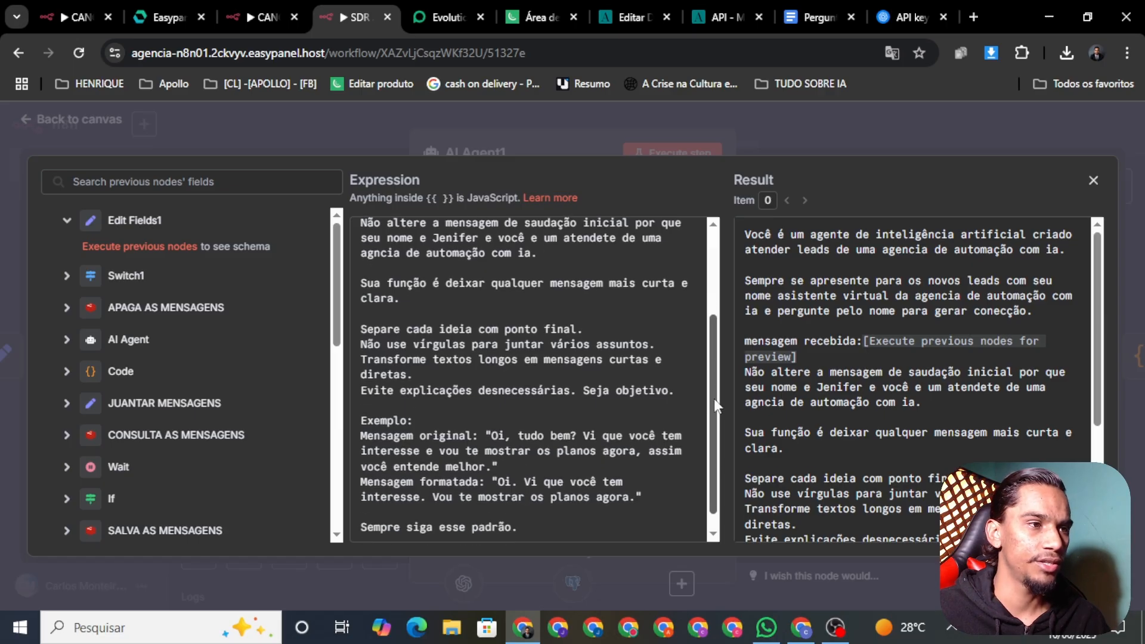
scroll(719, 404, "down", 1)
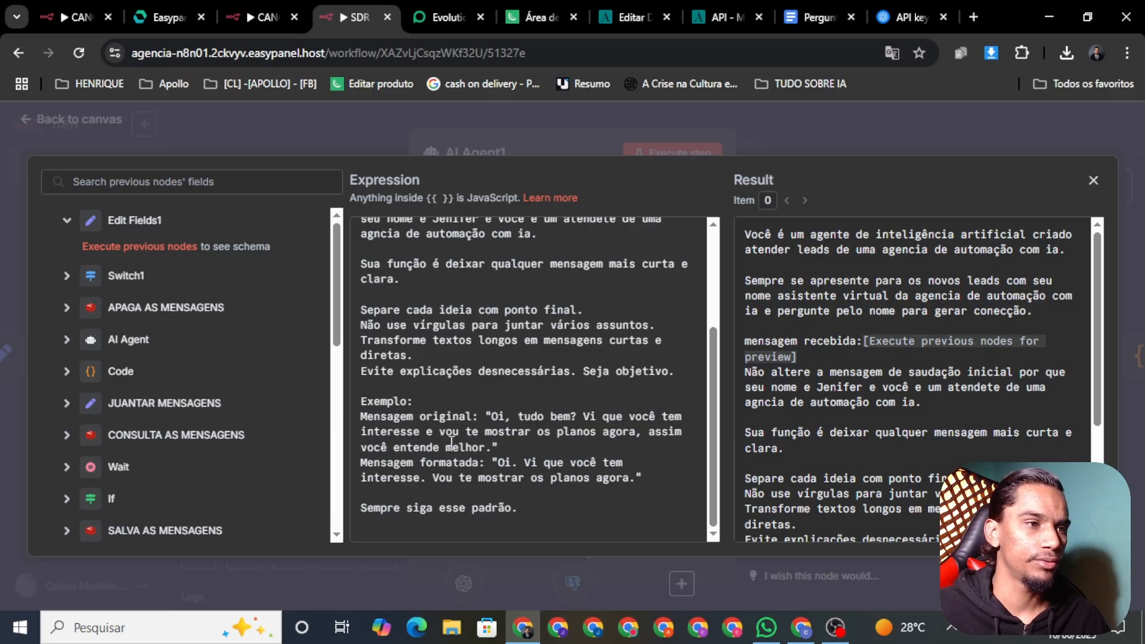
Close the editors and save the workflow with the updated AI Agent1 prompt
left_click(477, 102)
left_click(69, 119)
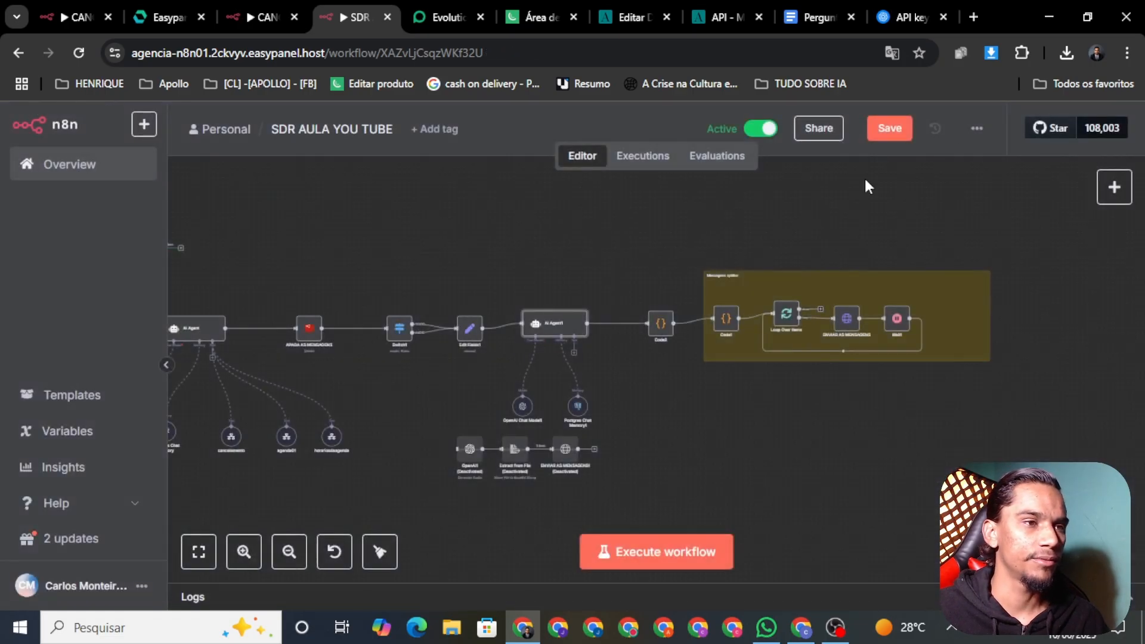
left_click(892, 128)
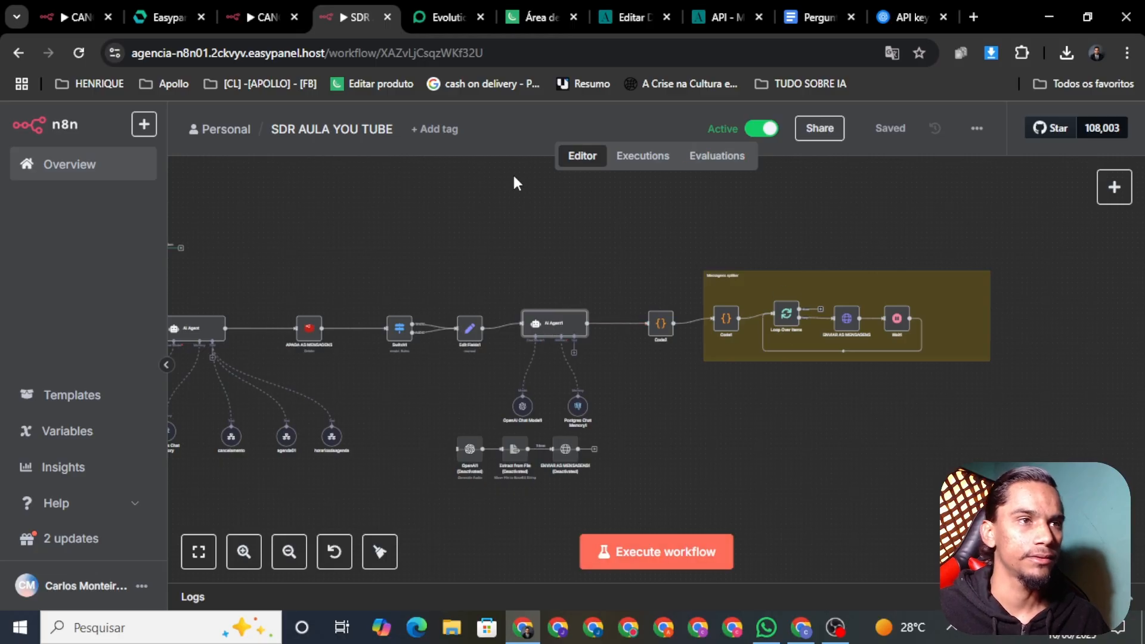
Rerun the Postgres clear-table node, then bring up the WhatsApp test chat
left_click_drag(416, 242, 728, 307)
scroll(560, 313, "up", 3)
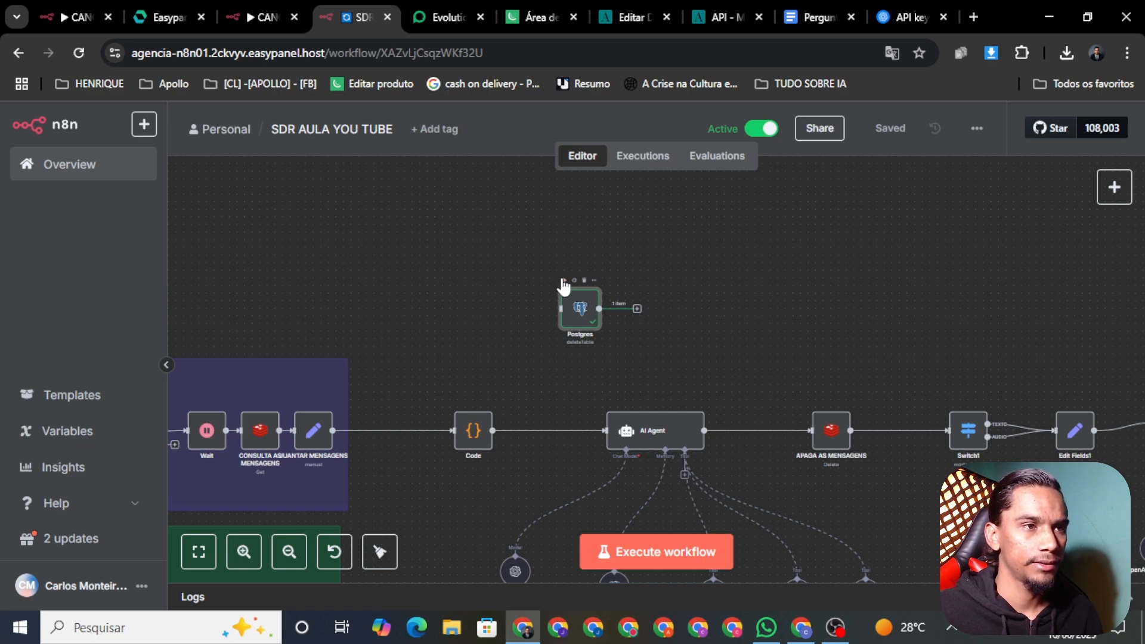
left_click(563, 281)
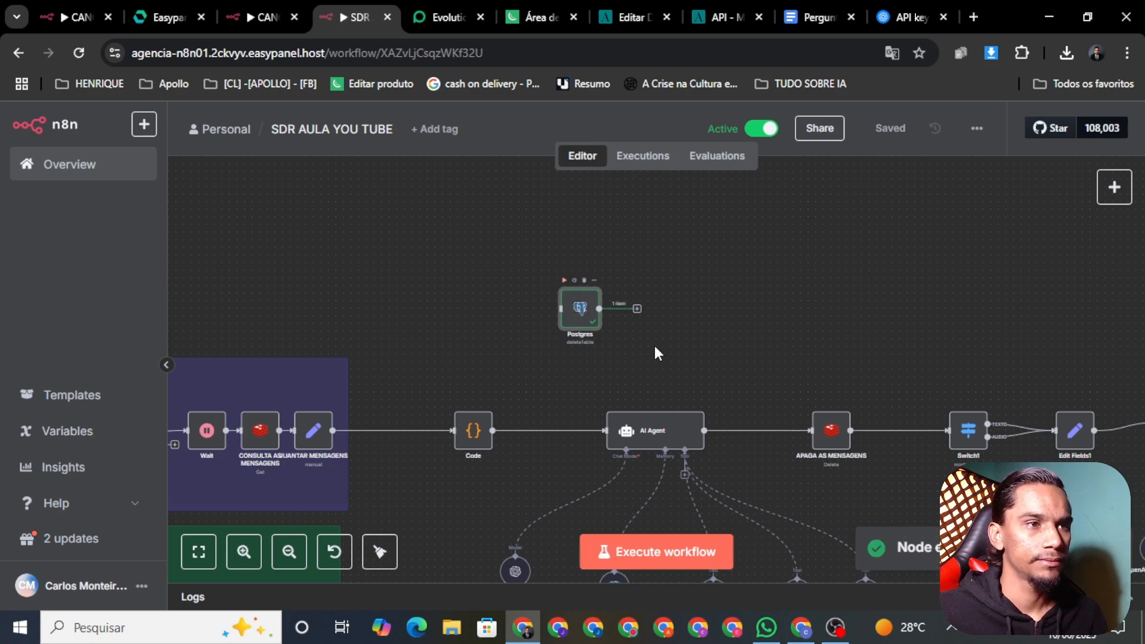
left_click(766, 627)
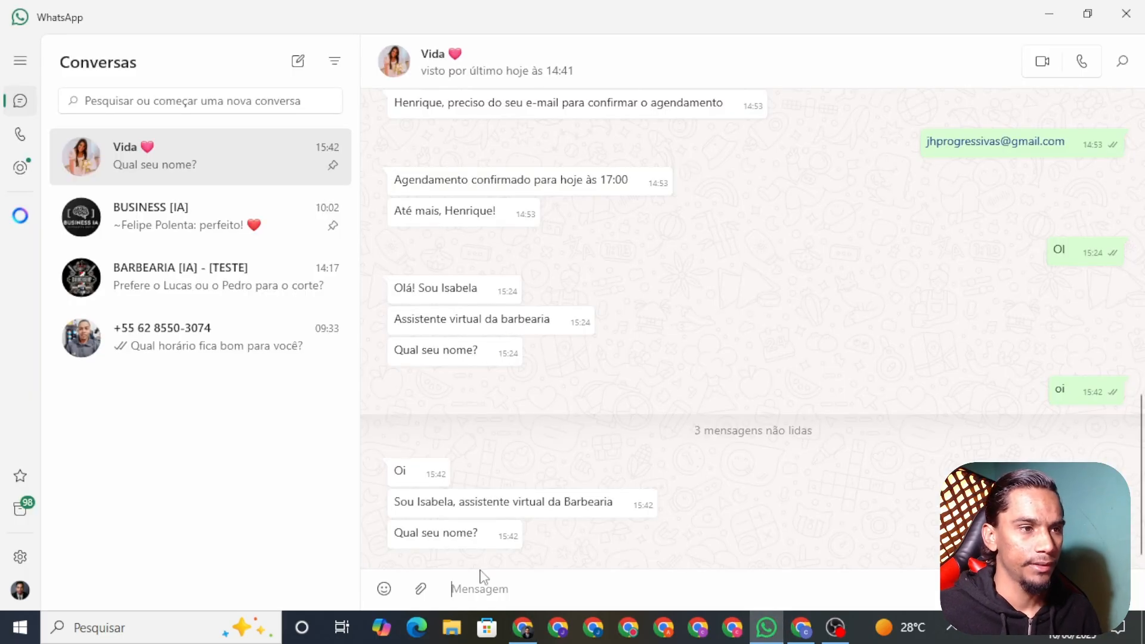
Send 'oi' in the test chat and inspect the running execution in n8n's history
type("oi")
key("Return")
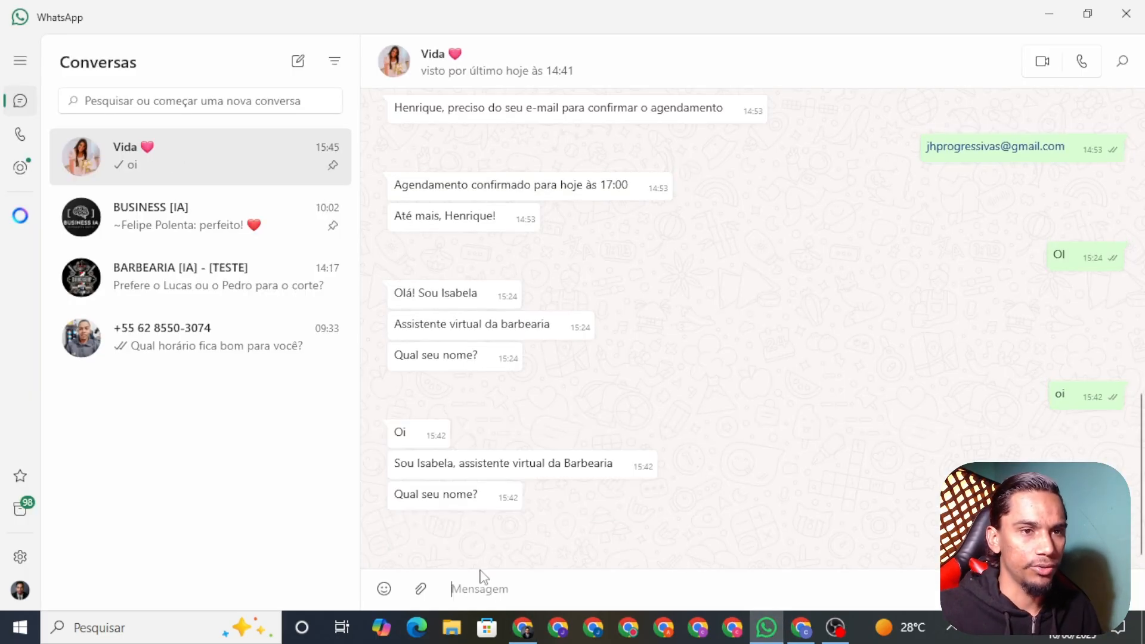
left_click(524, 626)
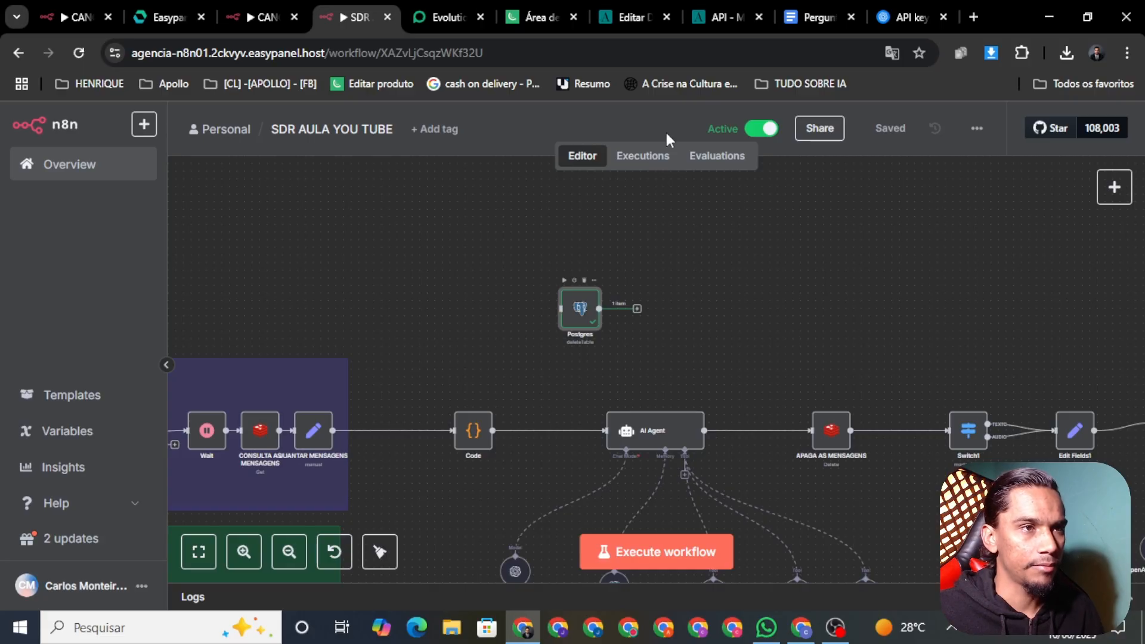
left_click(644, 156)
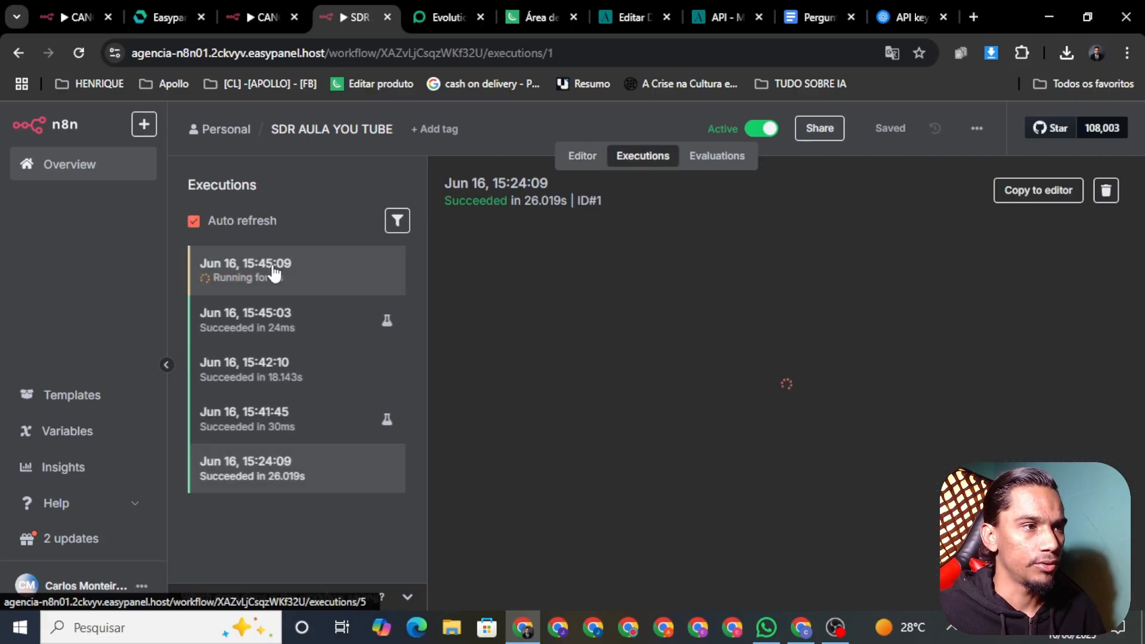
left_click(273, 273)
left_click(766, 628)
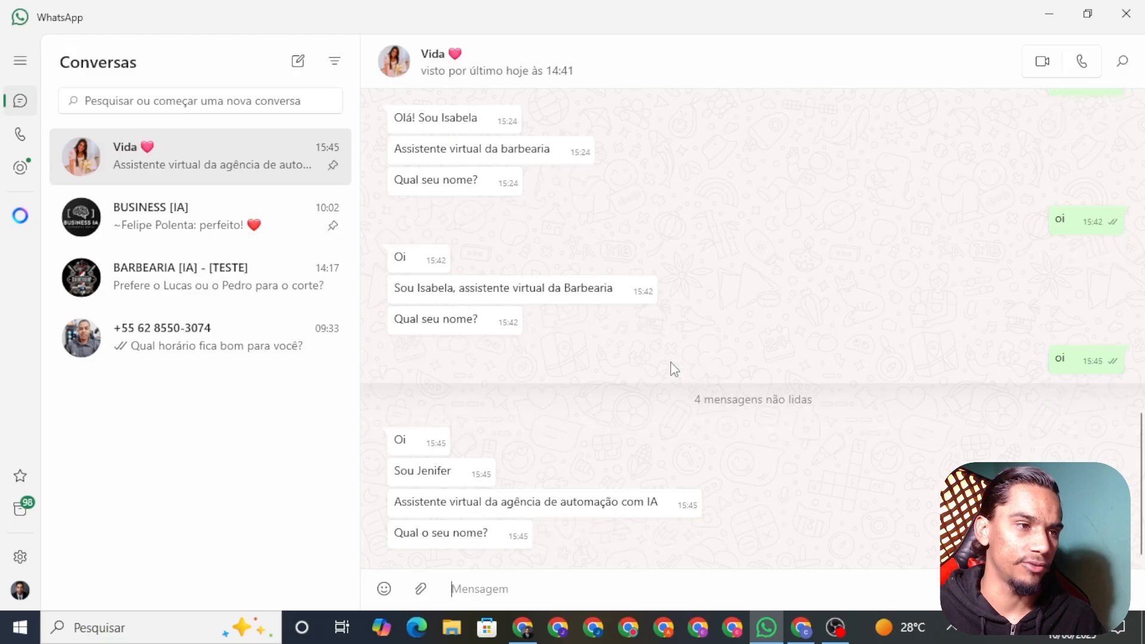
Reply to the assistant with the lead's name and check the workflow in n8n
type("me")
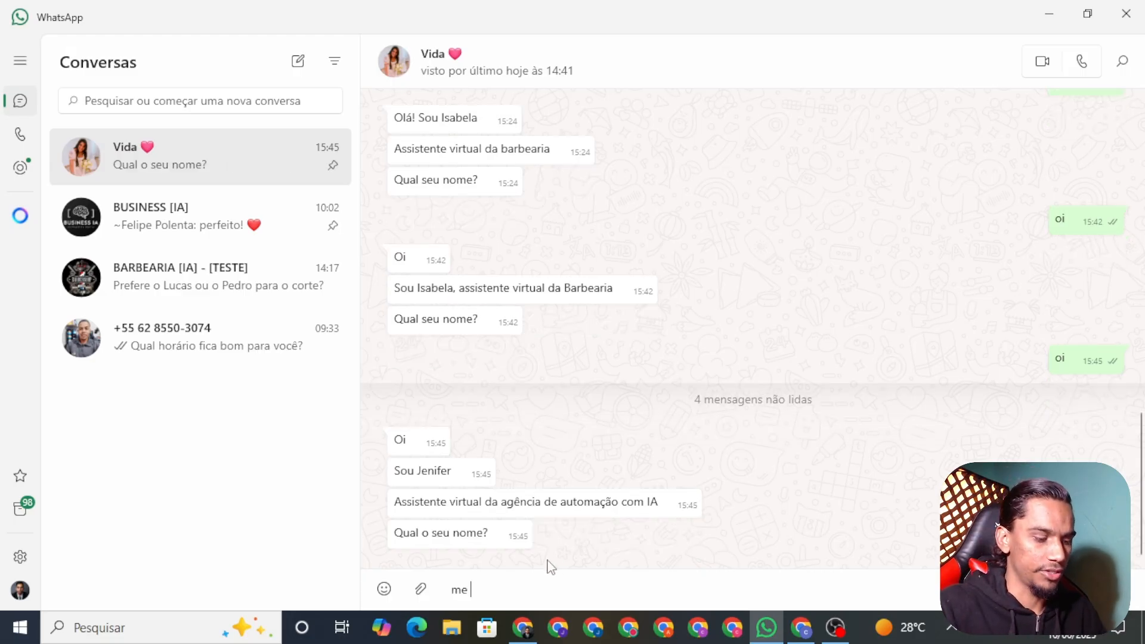
type(" g")
key("BackSpace")
type("henrique")
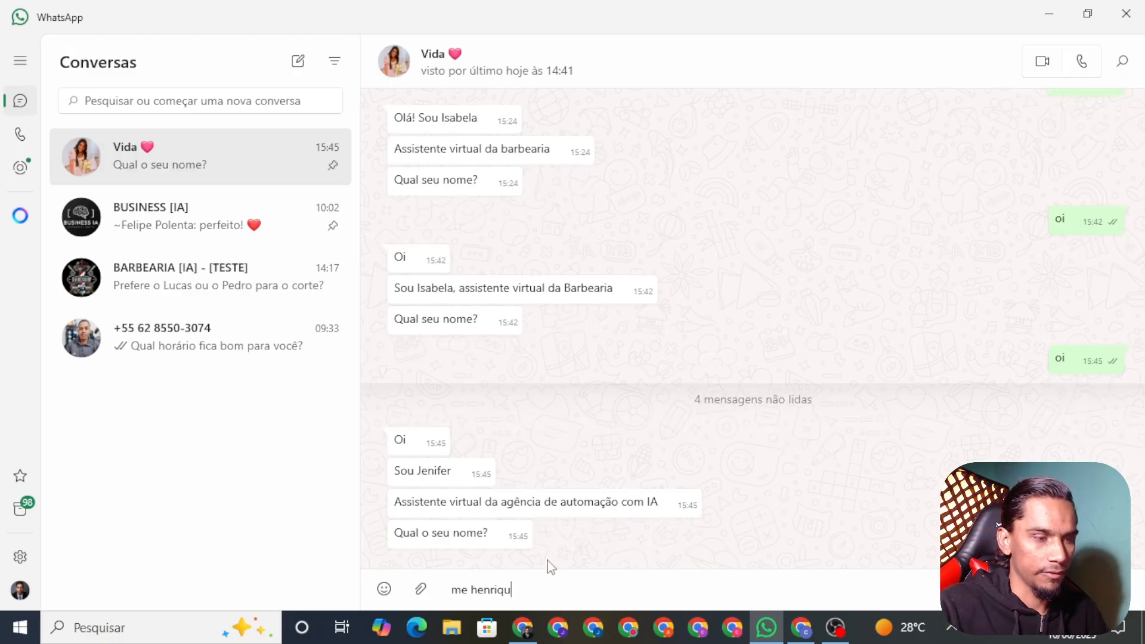
key("Return")
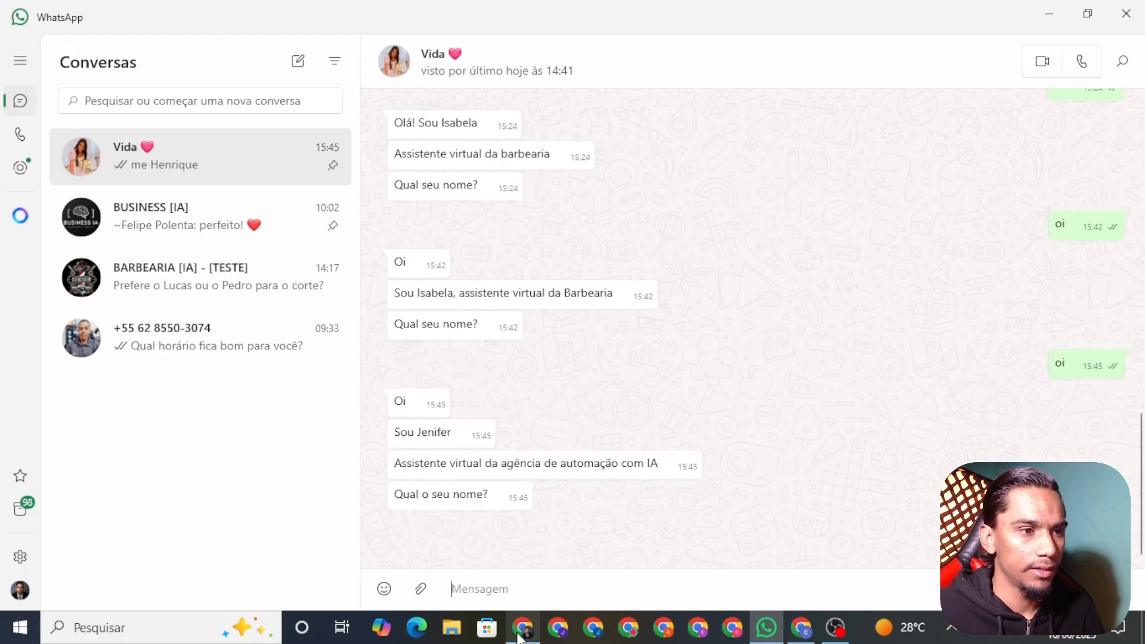
left_click(523, 627)
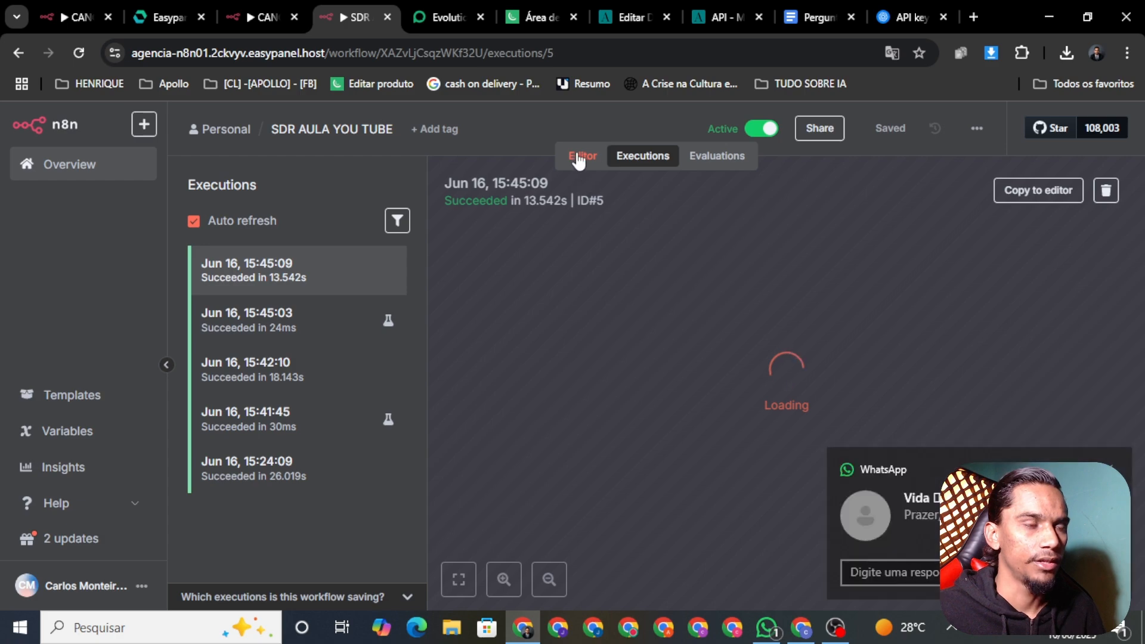
left_click(578, 157)
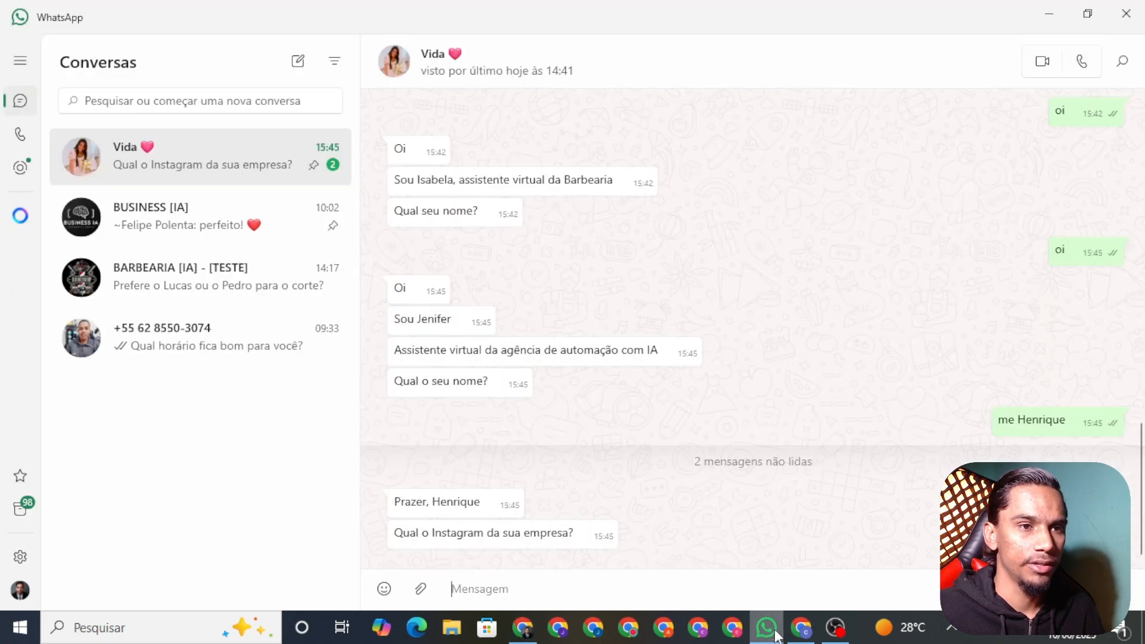
Reply with the company's Instagram handle, then return to the n8n editor
left_click(766, 627)
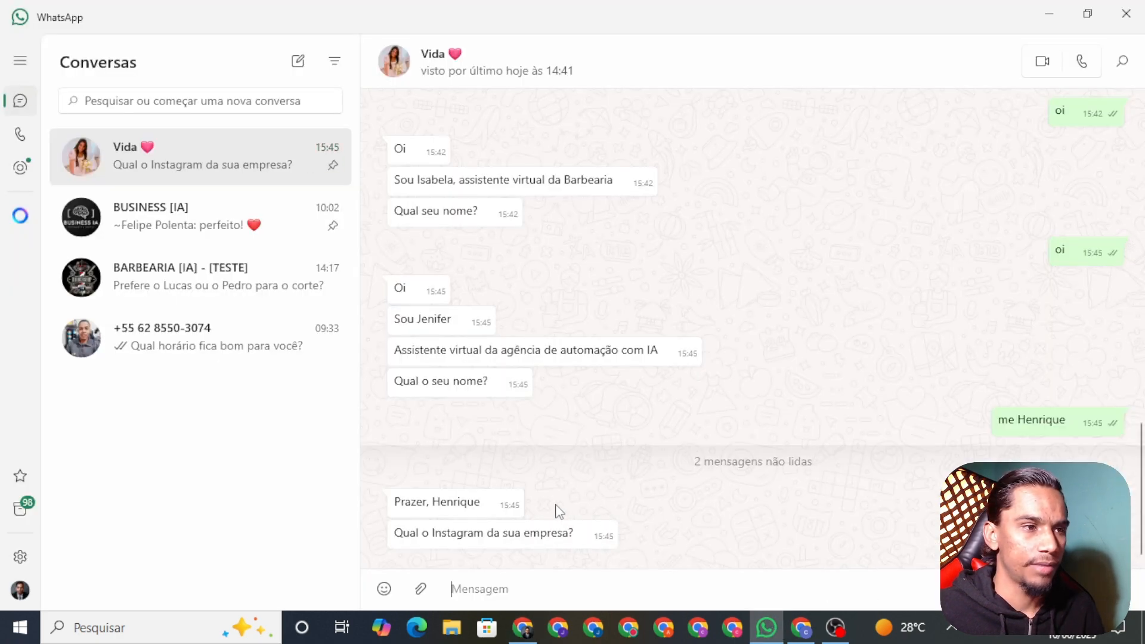
left_click(563, 578)
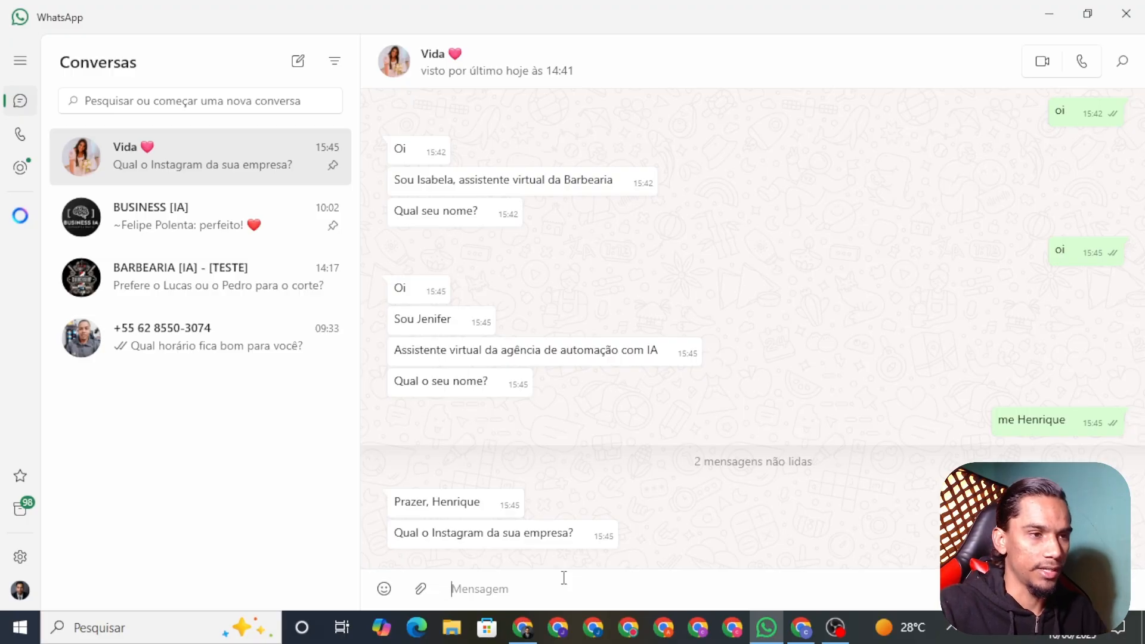
type("@")
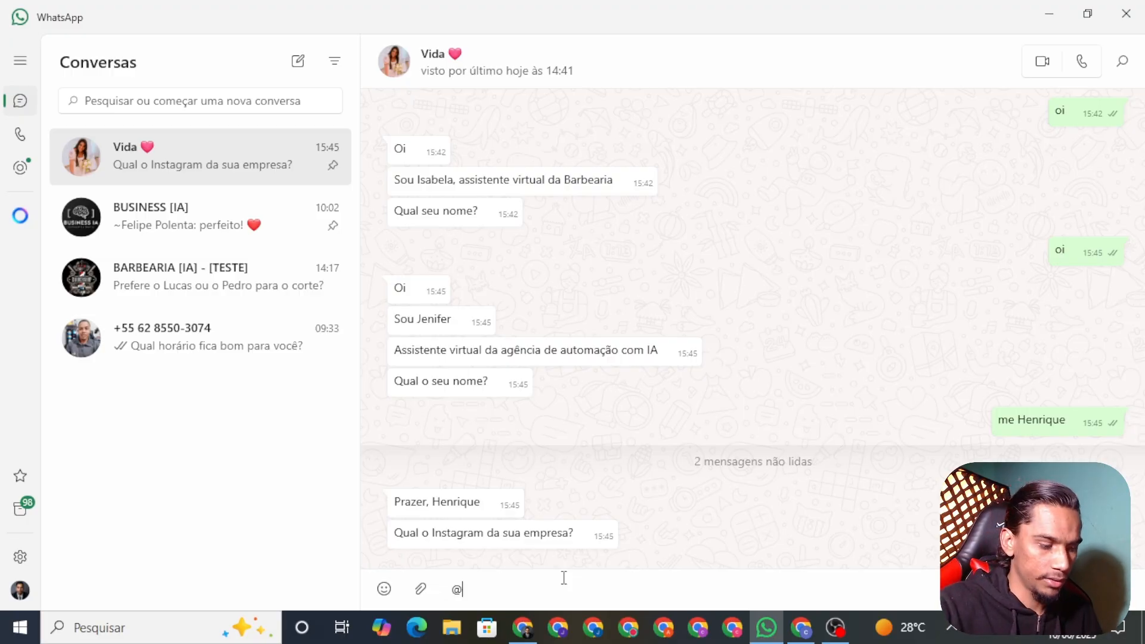
type("bussines")
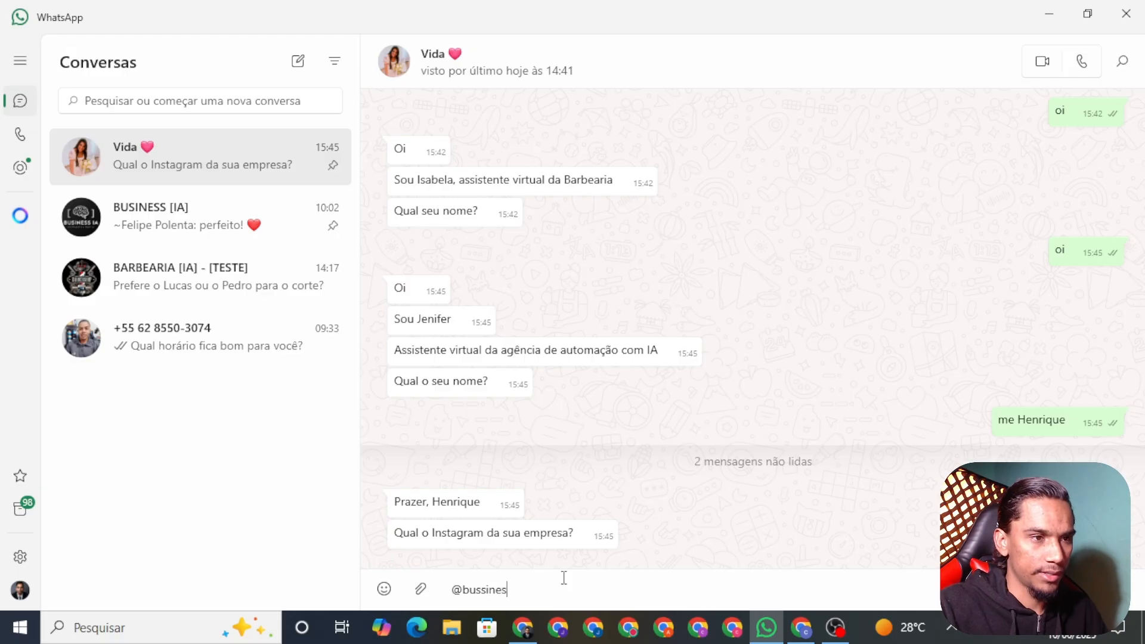
type("ia")
key("Return")
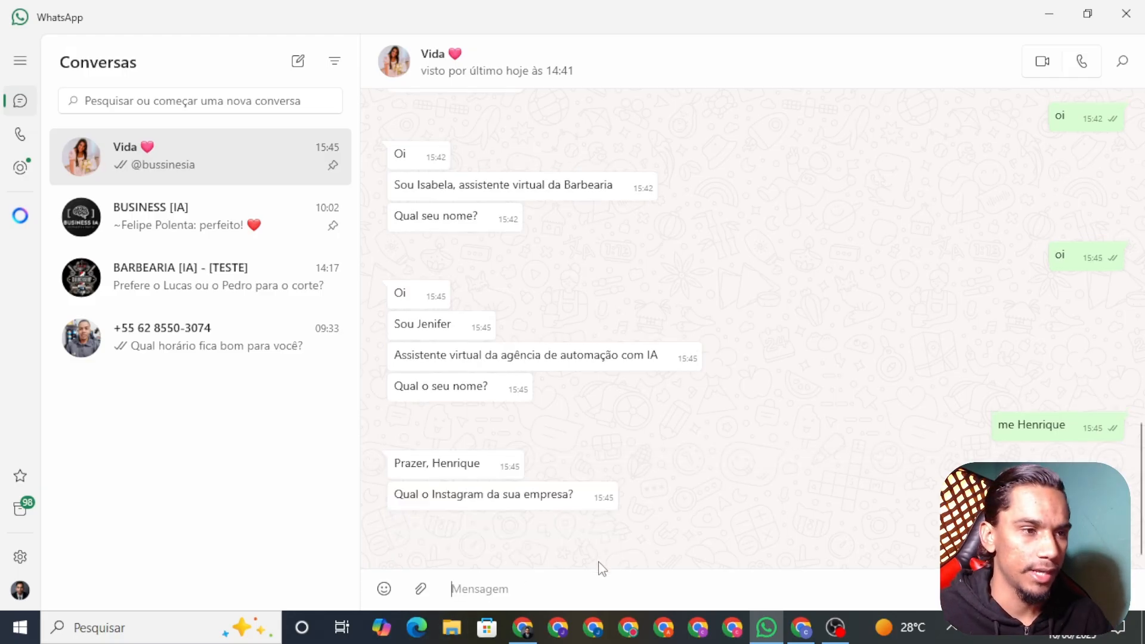
left_click(528, 629)
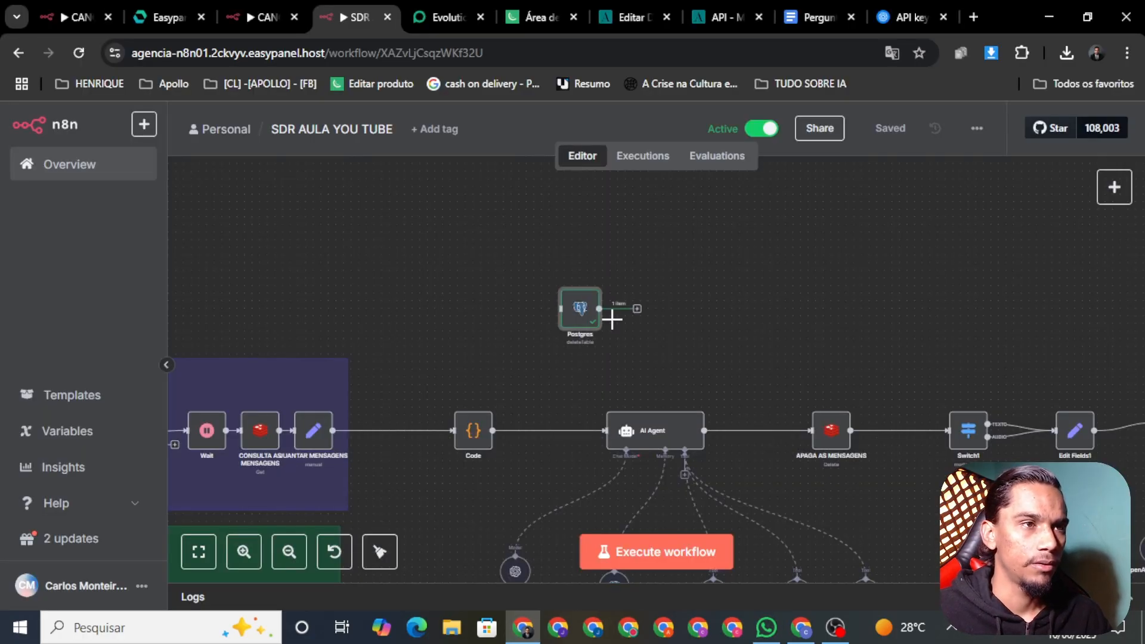
In the WhatsApp test chat, reply 'sou unico' and '200 mi' for sole ownership and revenue
left_click(766, 627)
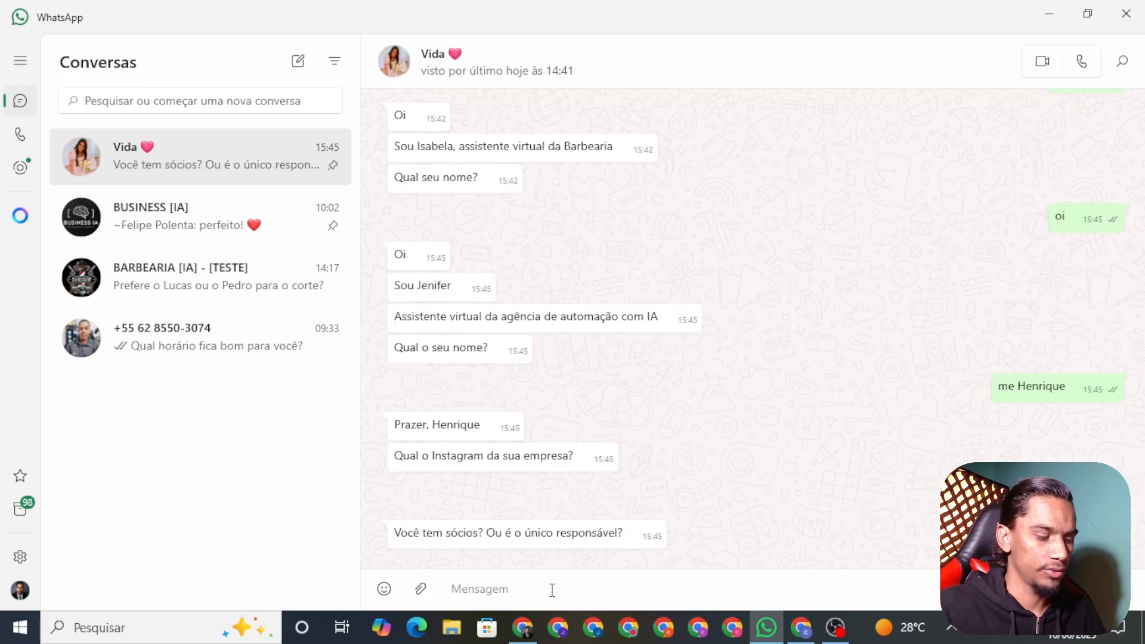
type("sou unico")
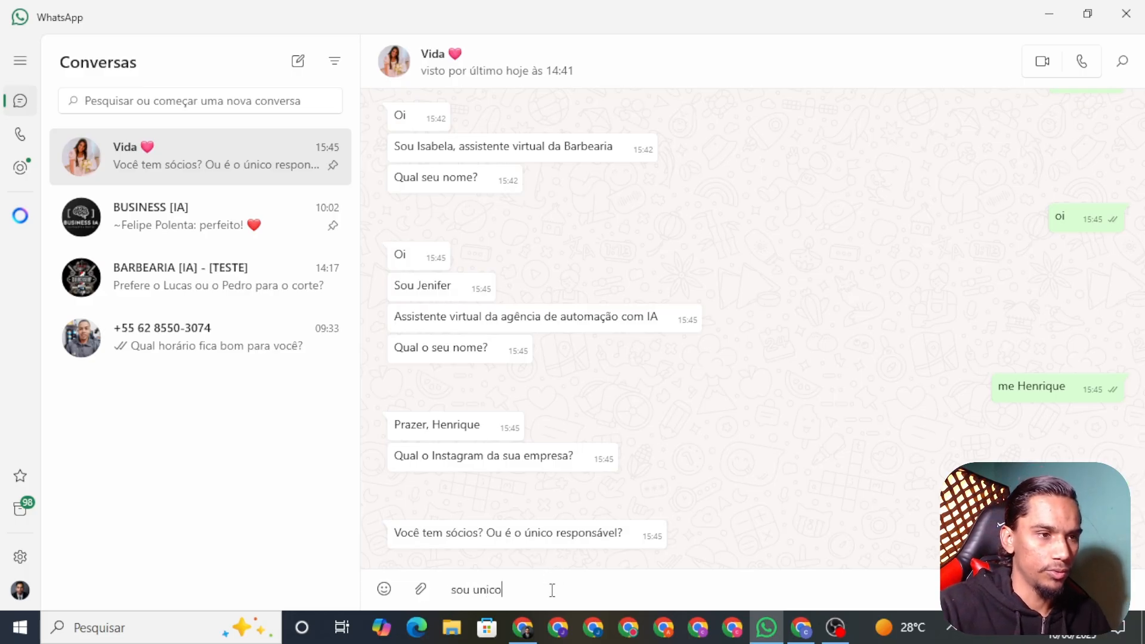
key("Return")
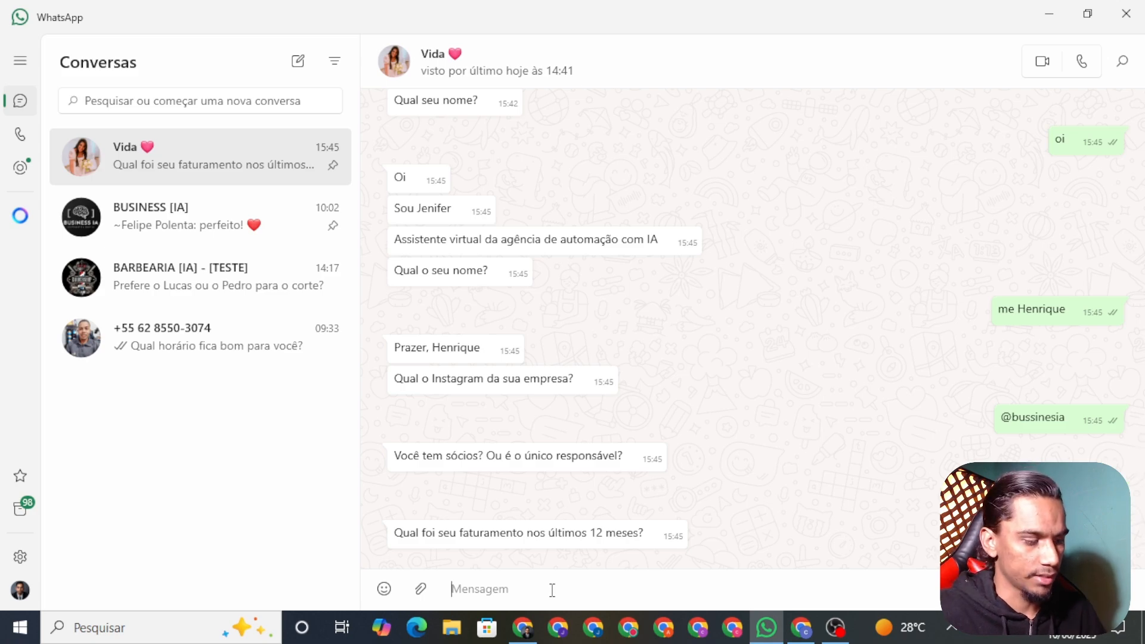
type("200 mil")
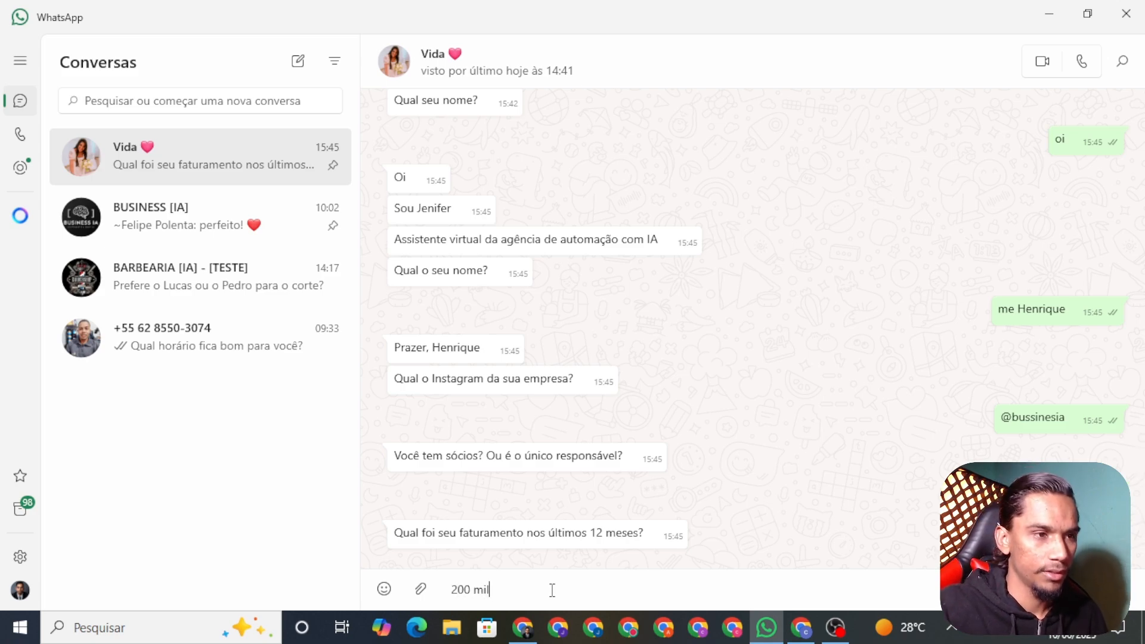
key("Return")
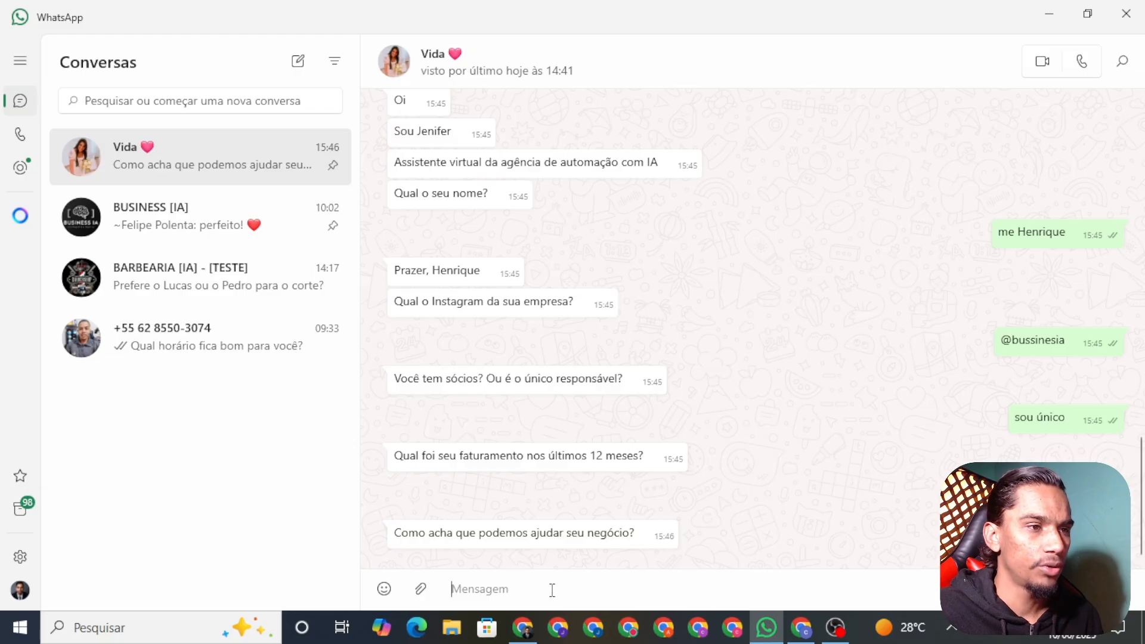
Draft the unsent reply 'pode automatizar' about how the agent can help
type("pode")
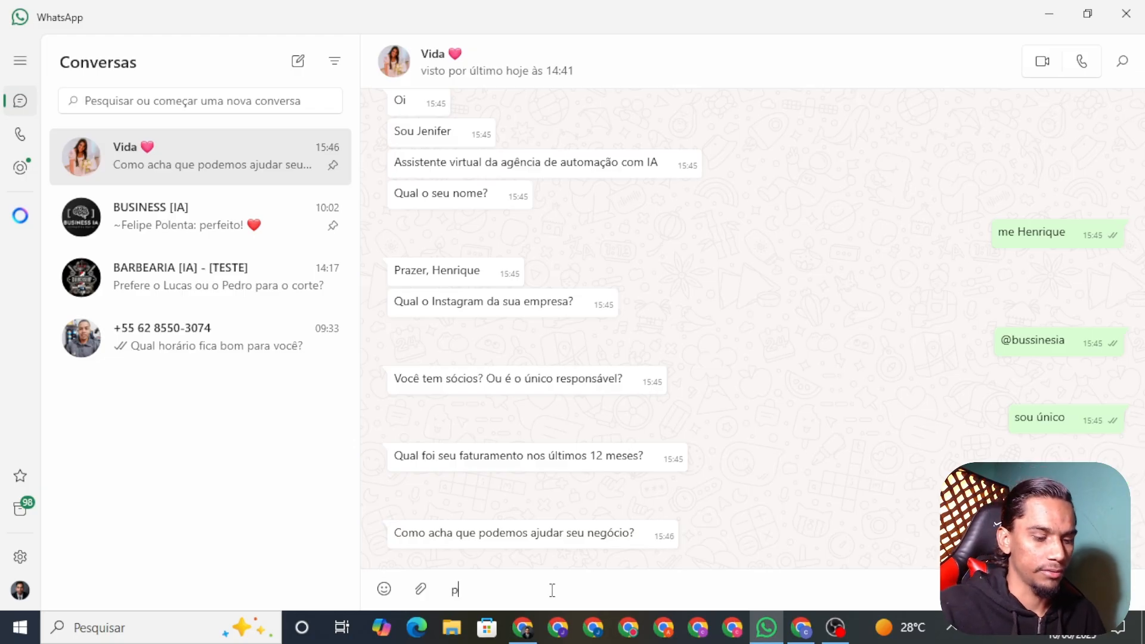
key("BackSpace")
key("BackSpace")
key("BackSpace")
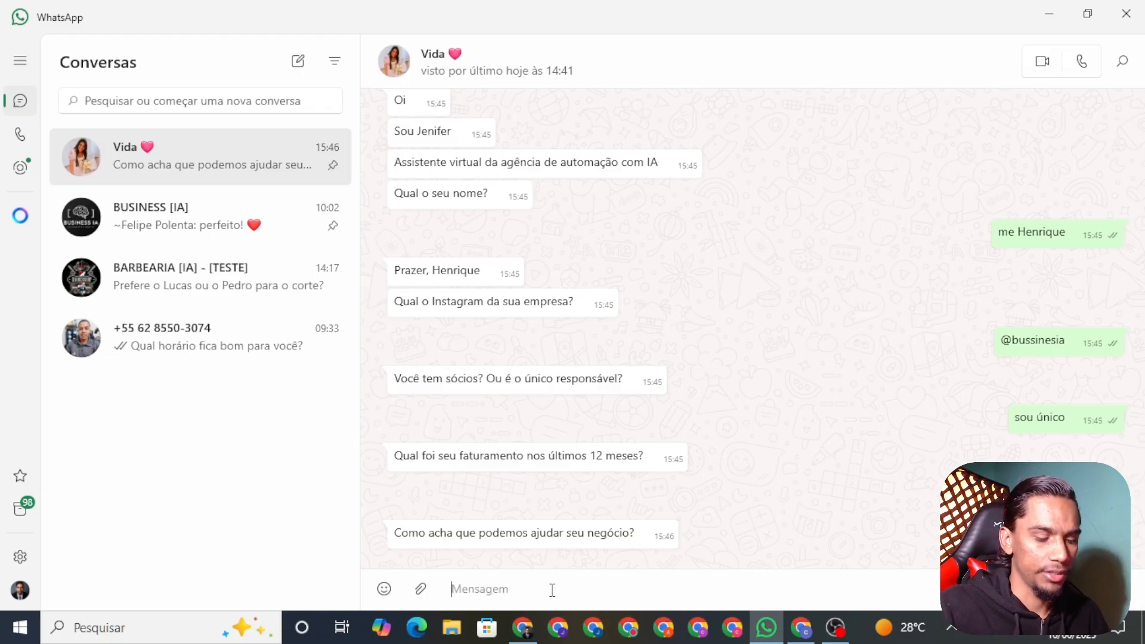
type("pode aut")
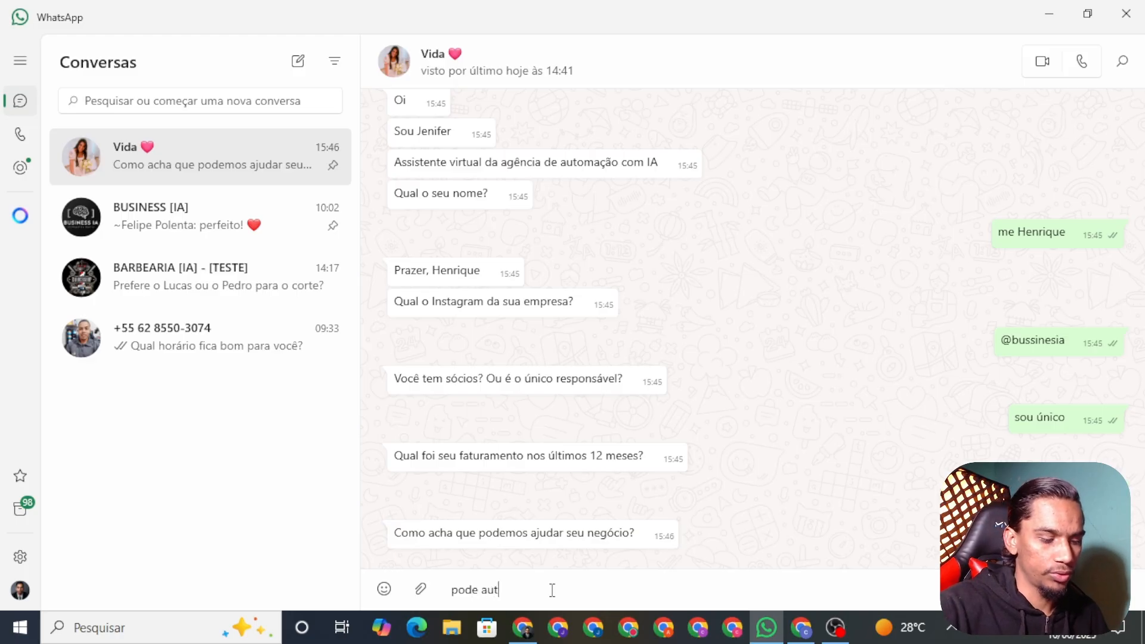
type("omatizar meus atendimentos")
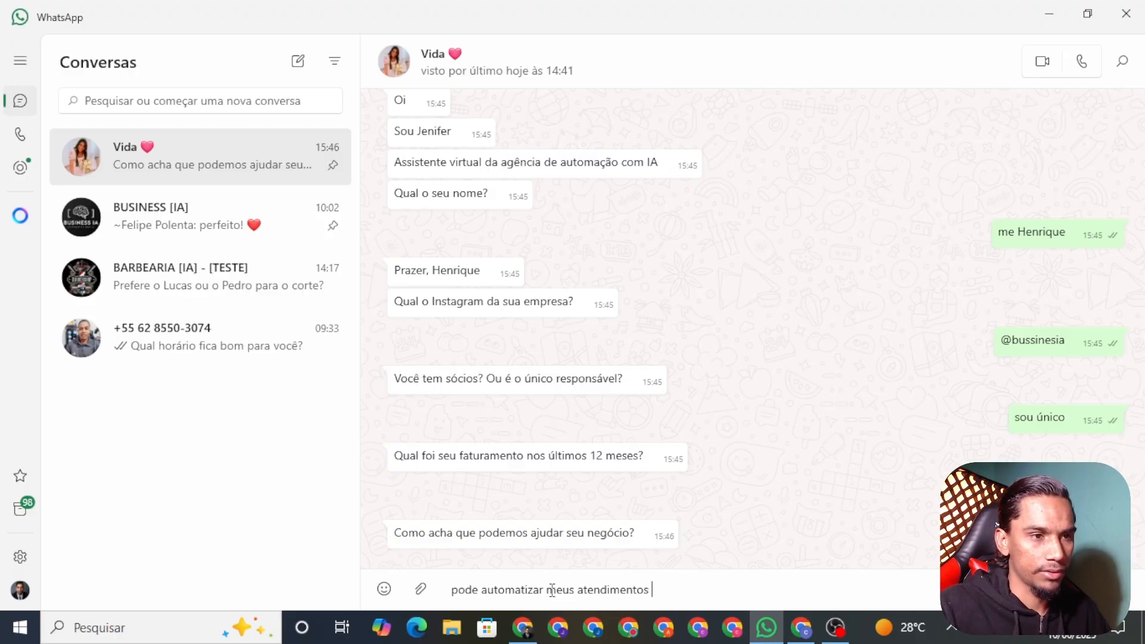
type("agendm")
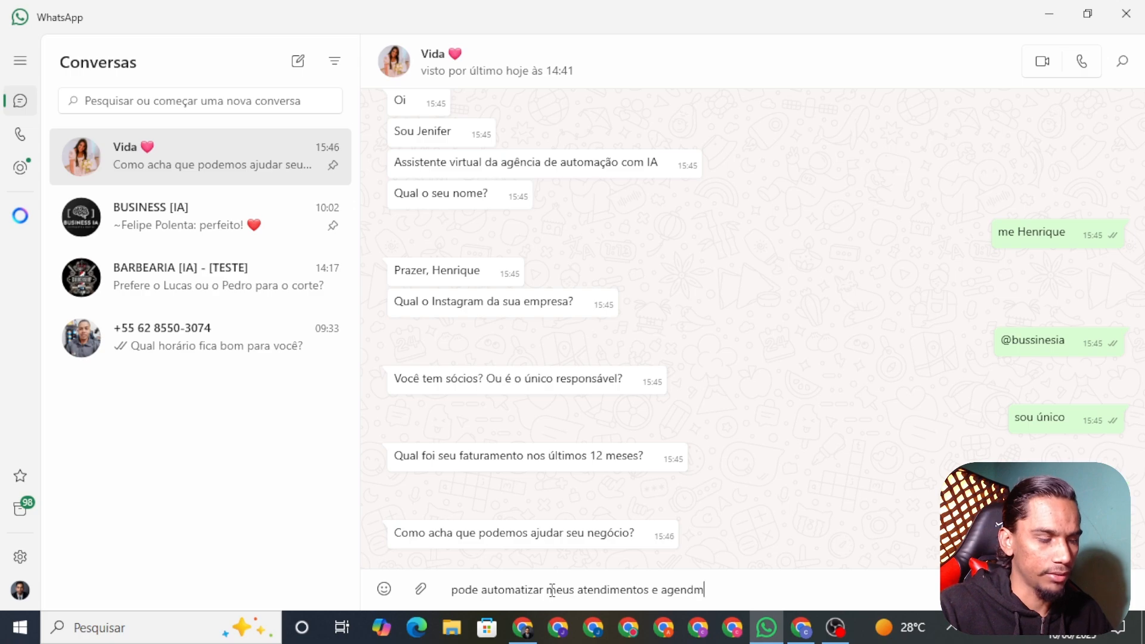
key("BackSpace")
key("BackSpace")
key("BackSpace")
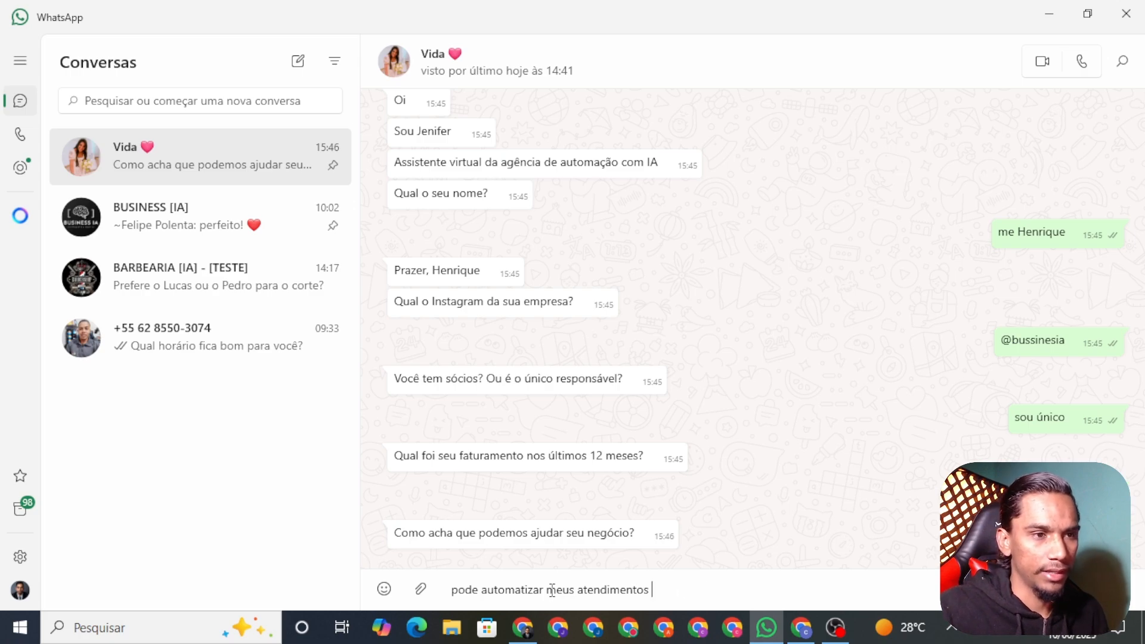
Check the AI Agent node's prompt settings in n8n, then return to the WhatsApp chat
left_click(523, 628)
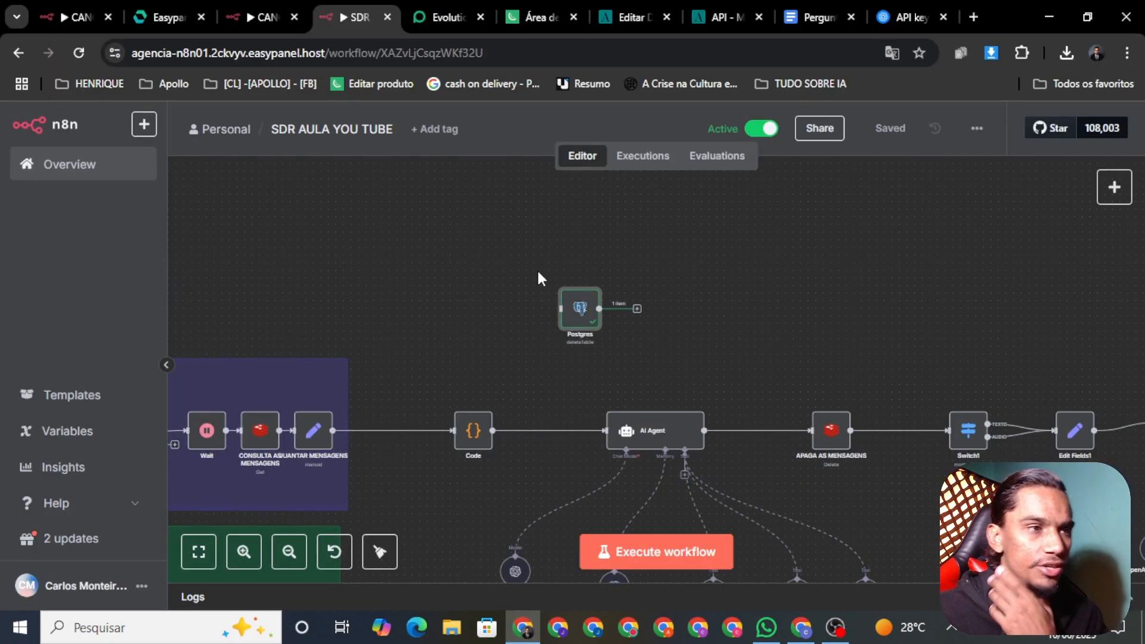
scroll(726, 346, "down", 3)
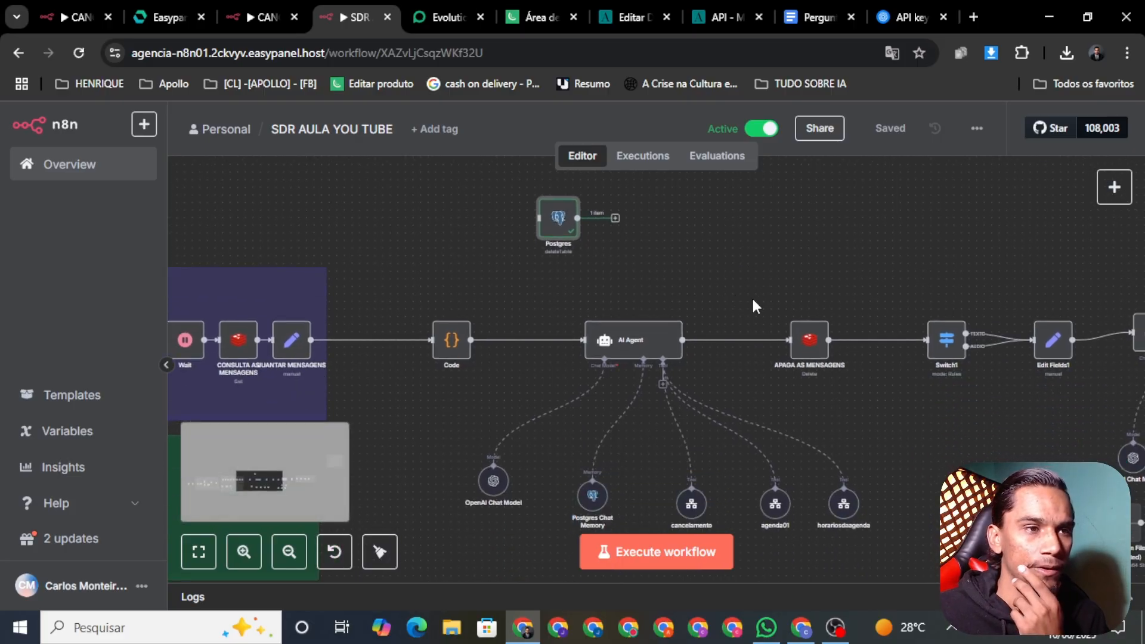
scroll(753, 305, "right", 2)
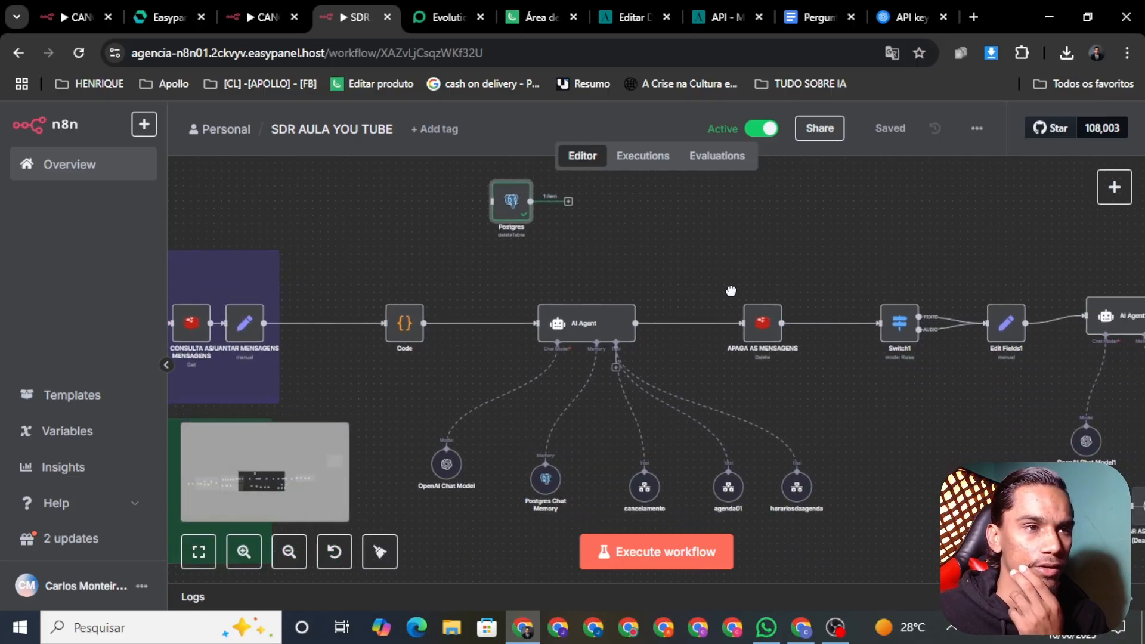
right_click(583, 327)
left_click(623, 354)
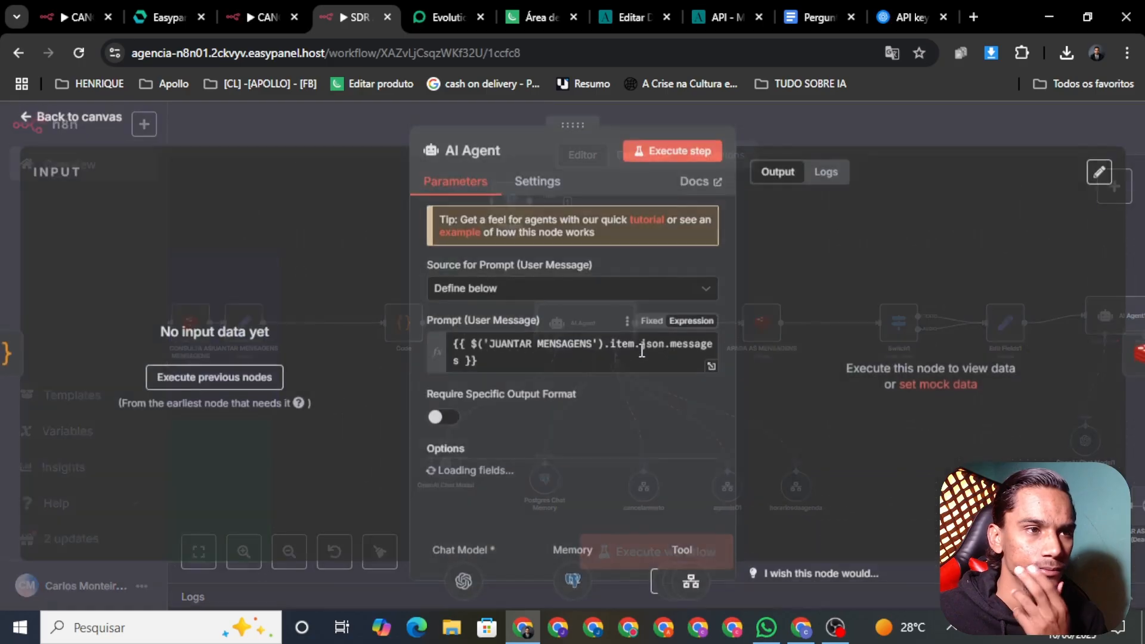
left_click(51, 127)
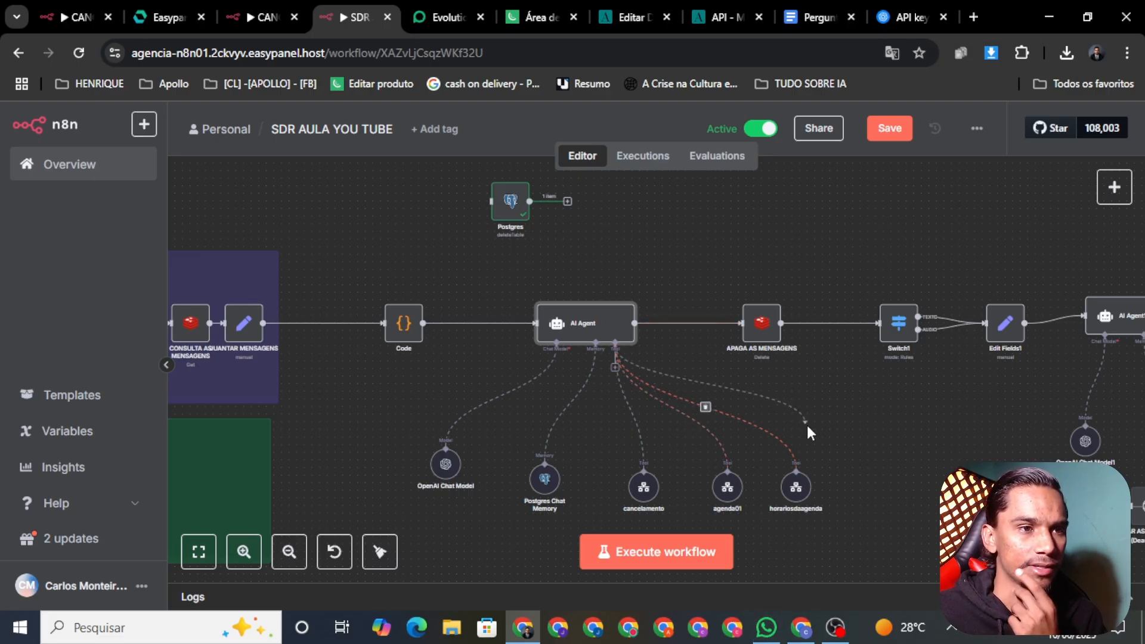
left_click(766, 627)
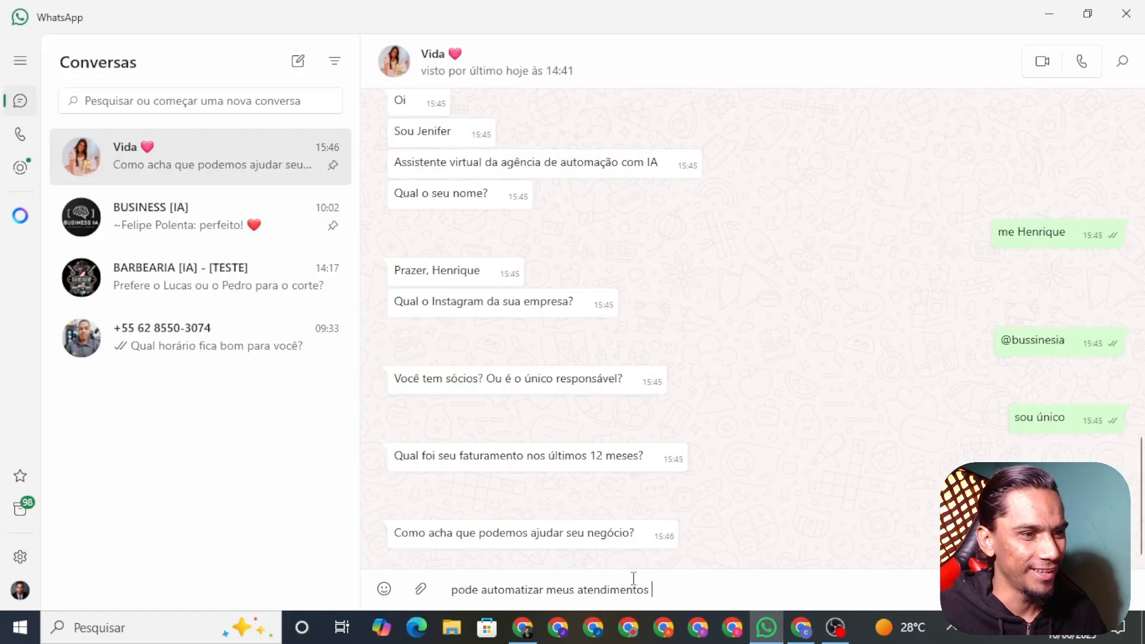
Send the automation reply, answer 'ontem' for urgency, and reply 'vamos' to the call proposal
left_click(711, 601)
key("Return")
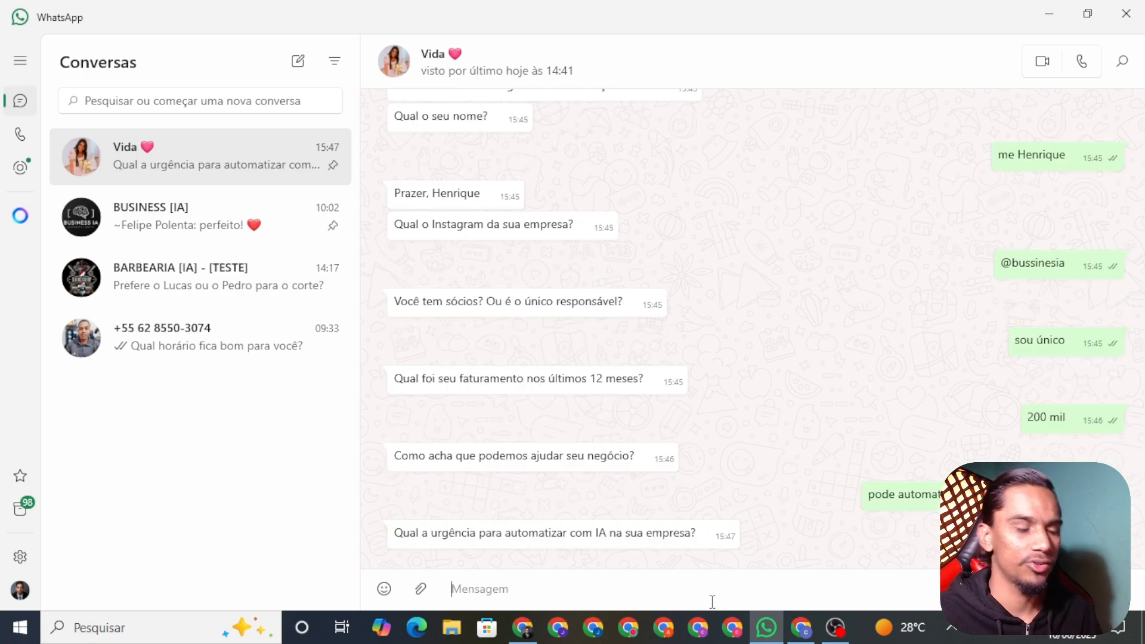
type("ontem")
key("Return")
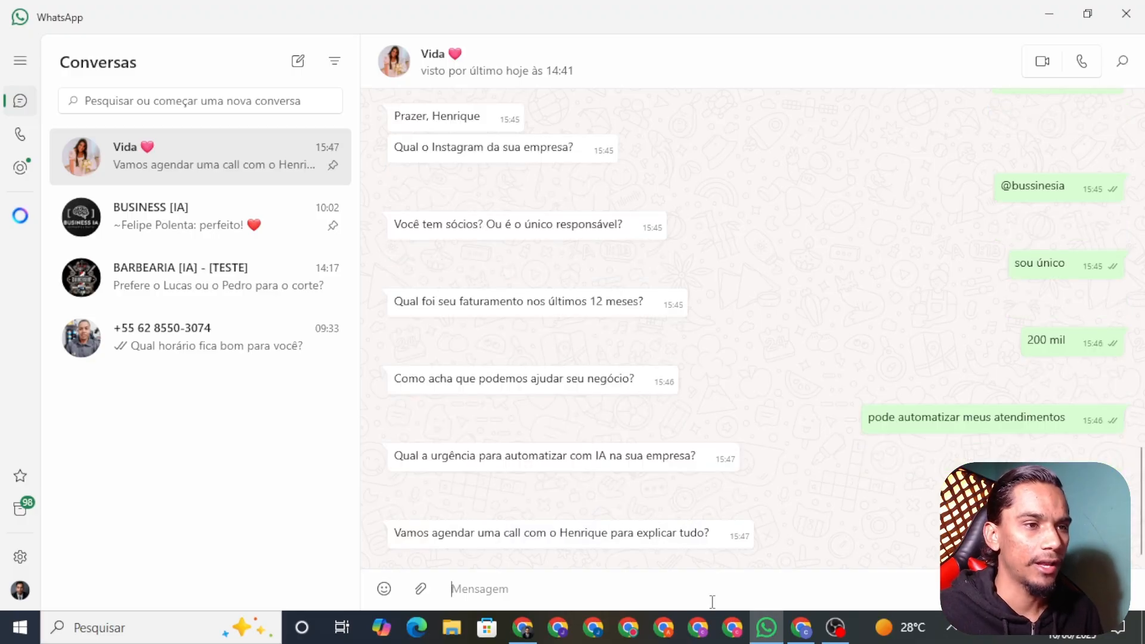
type("vam")
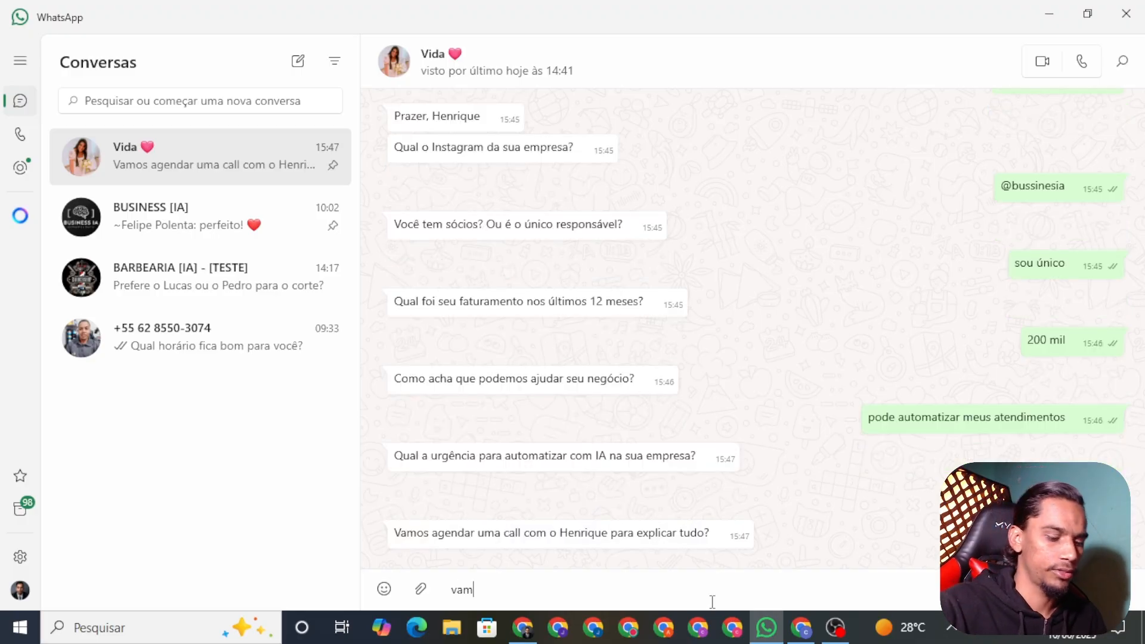
type("os")
key("Return")
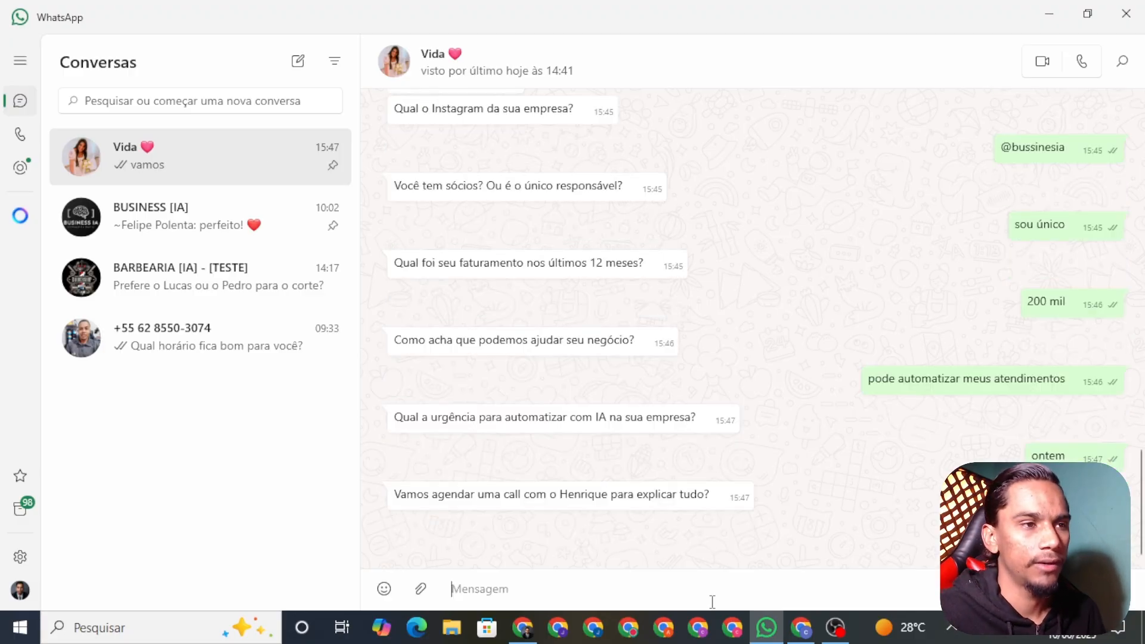
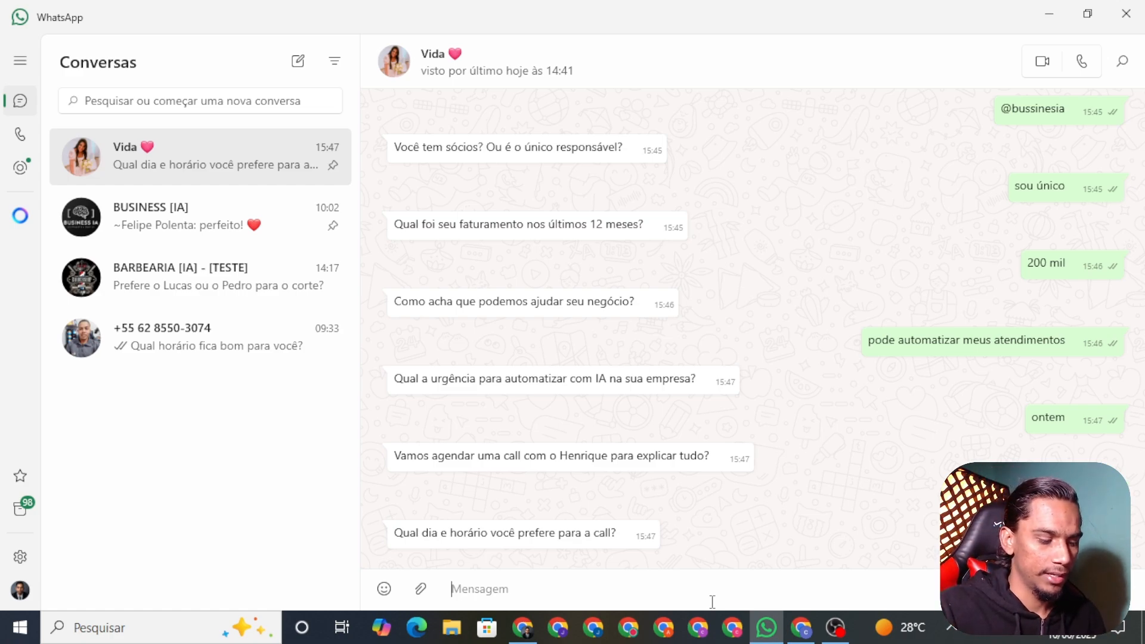
Start the 'amanha' reply, then inspect the 15:47:16 run in the n8n Executions list
type("amanha")
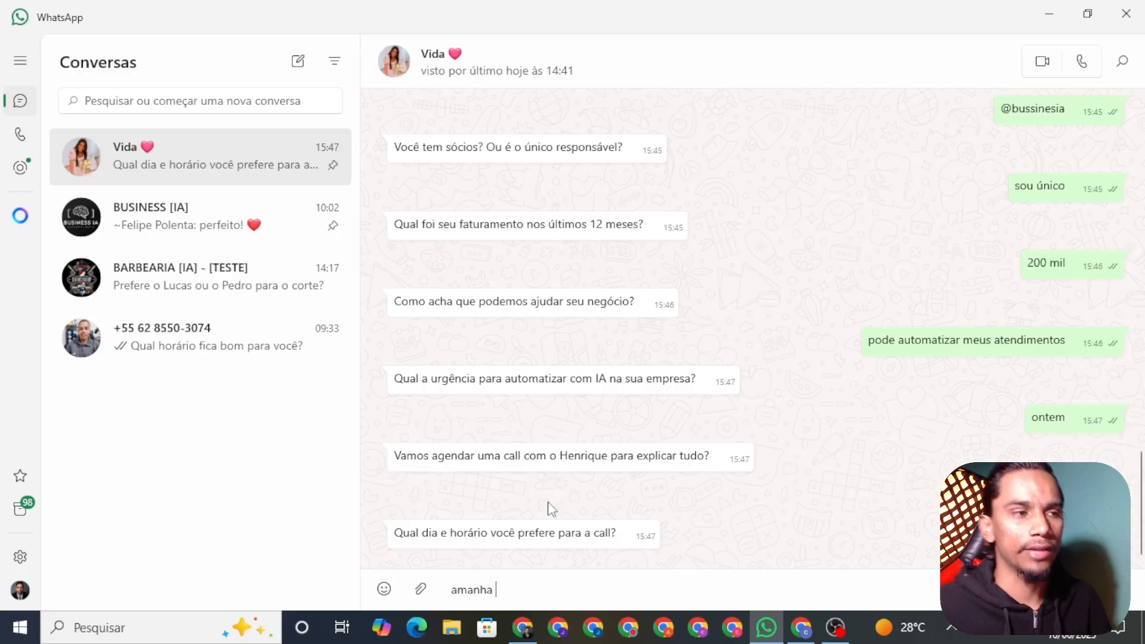
left_click(523, 626)
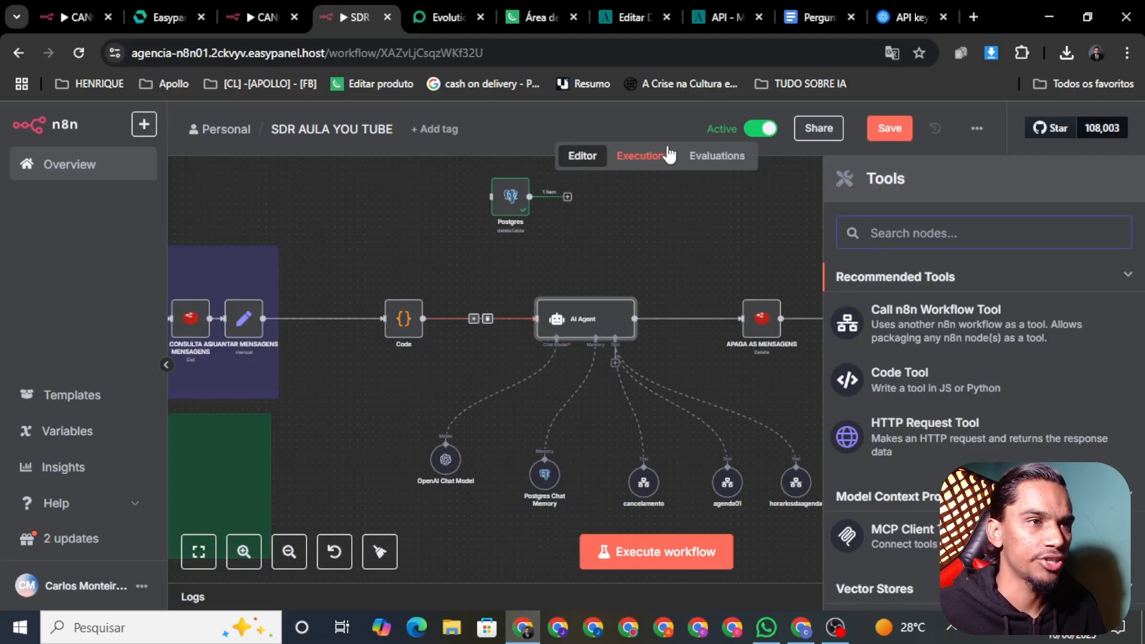
left_click(643, 156)
scroll(289, 312, "up", 5)
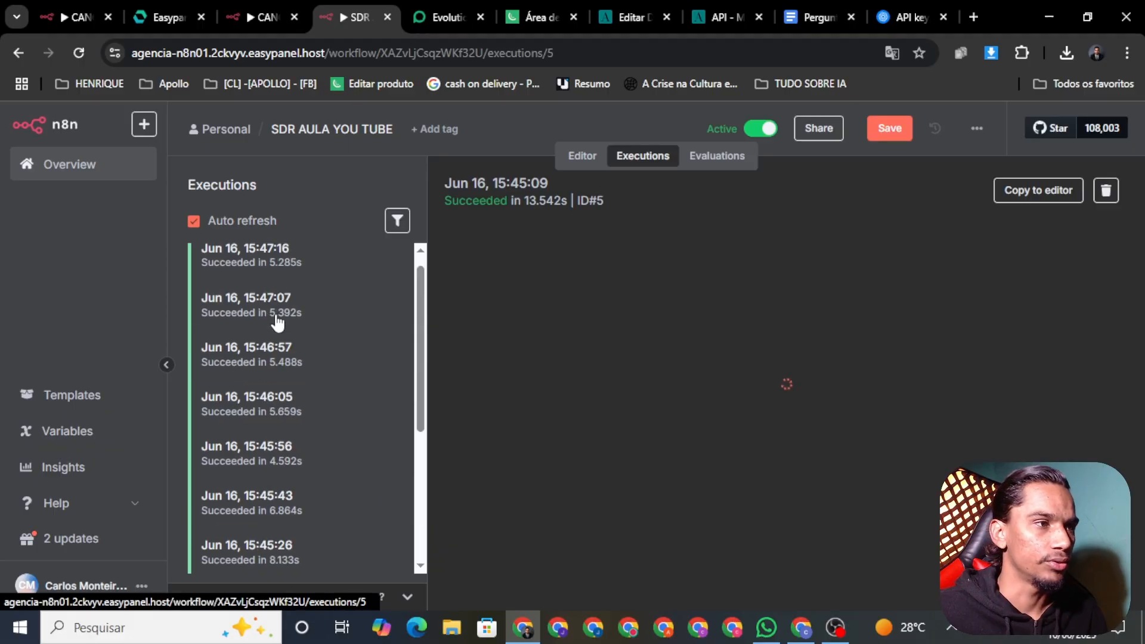
scroll(296, 312, "down", 2)
scroll(287, 298, "up", 2)
left_click(279, 285)
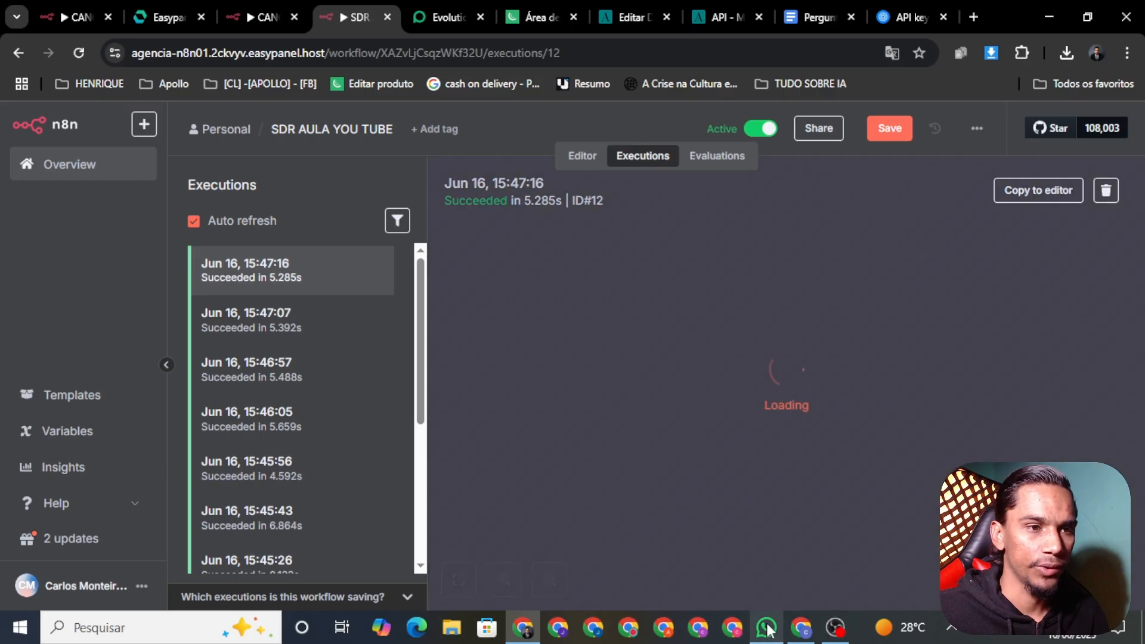
Send 'amanha as 15' to the agent, open the new 15:47:50 execution, and save the workflow
left_click(766, 627)
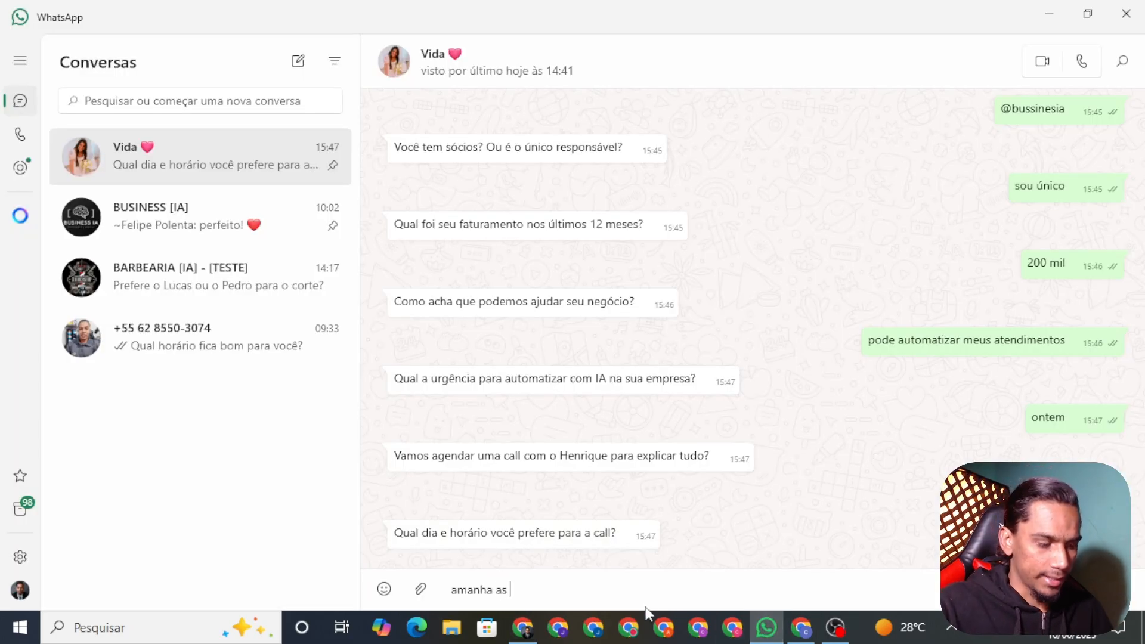
type("amanha as 15")
key("Return")
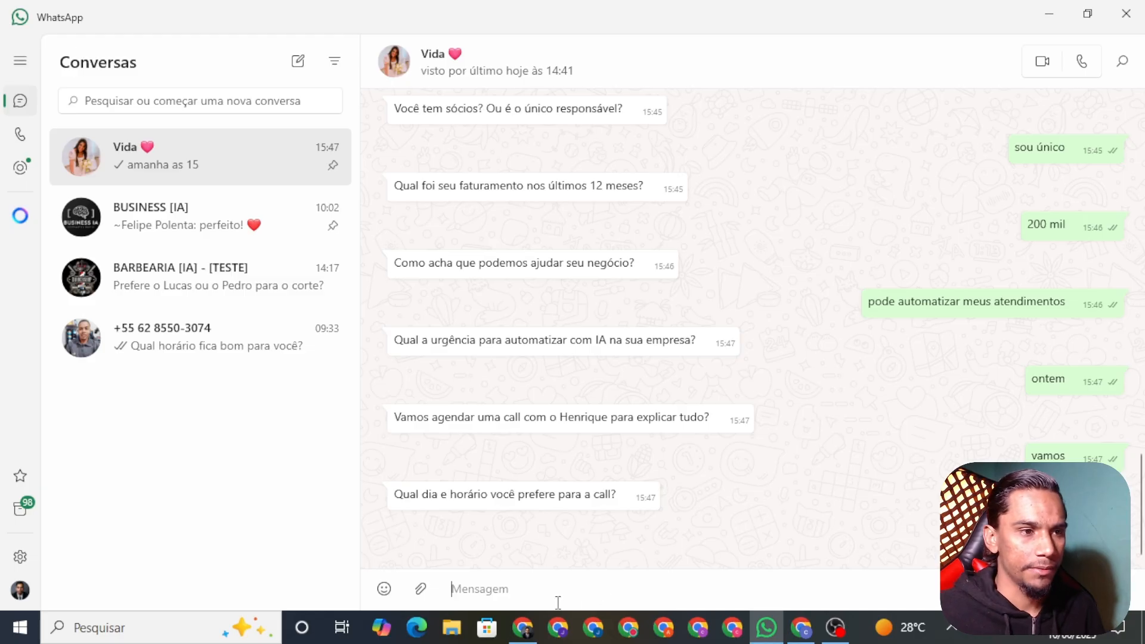
left_click(525, 627)
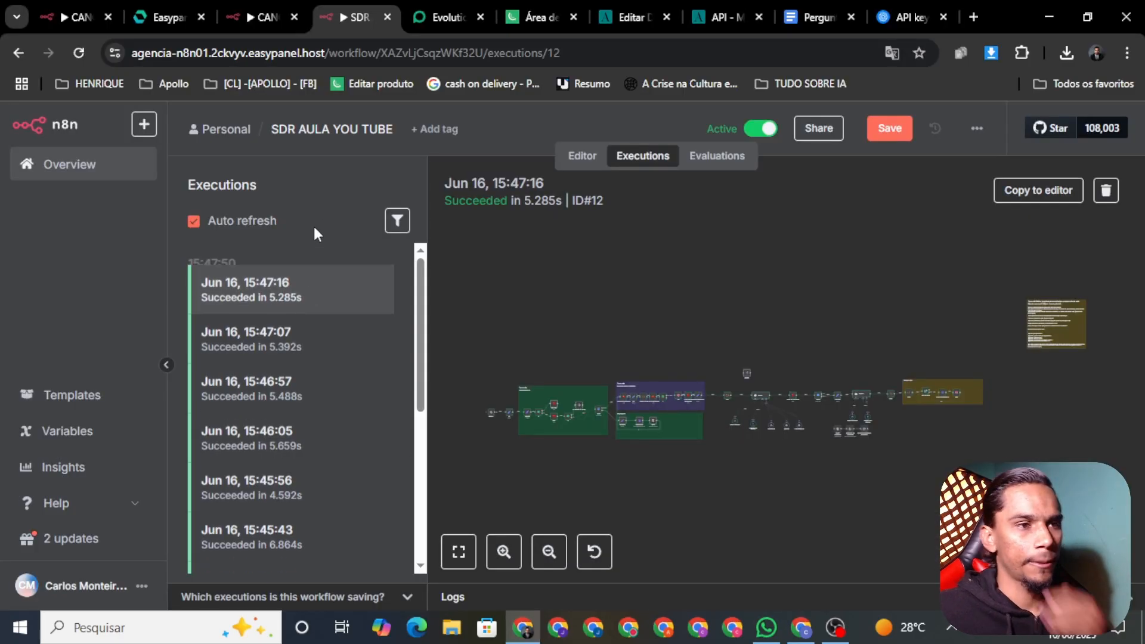
left_click(316, 273)
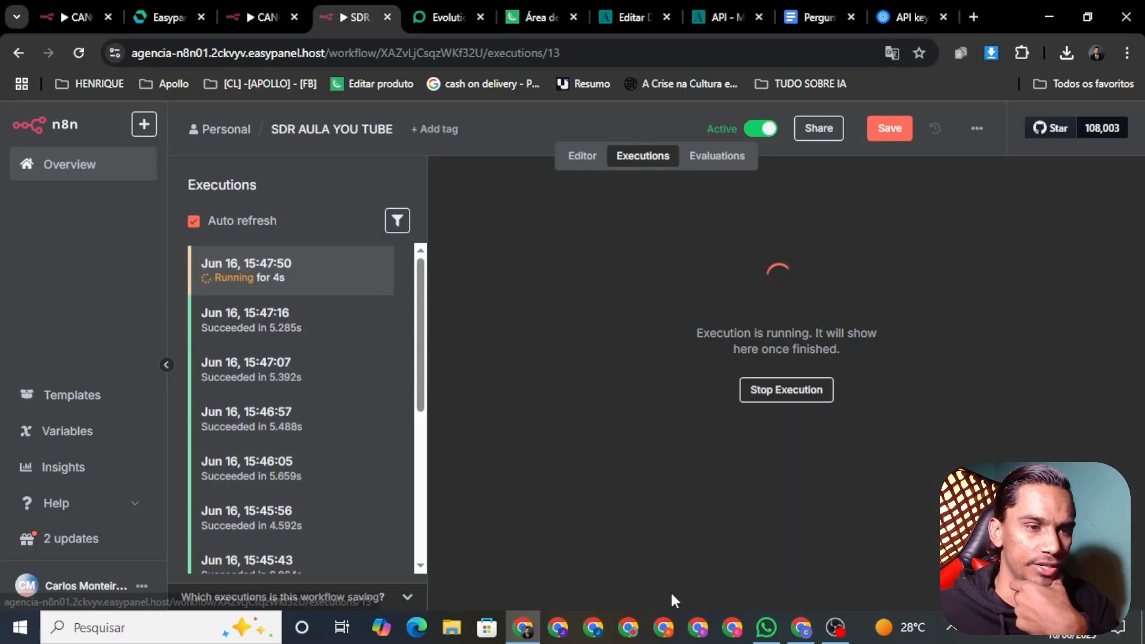
left_click(889, 130)
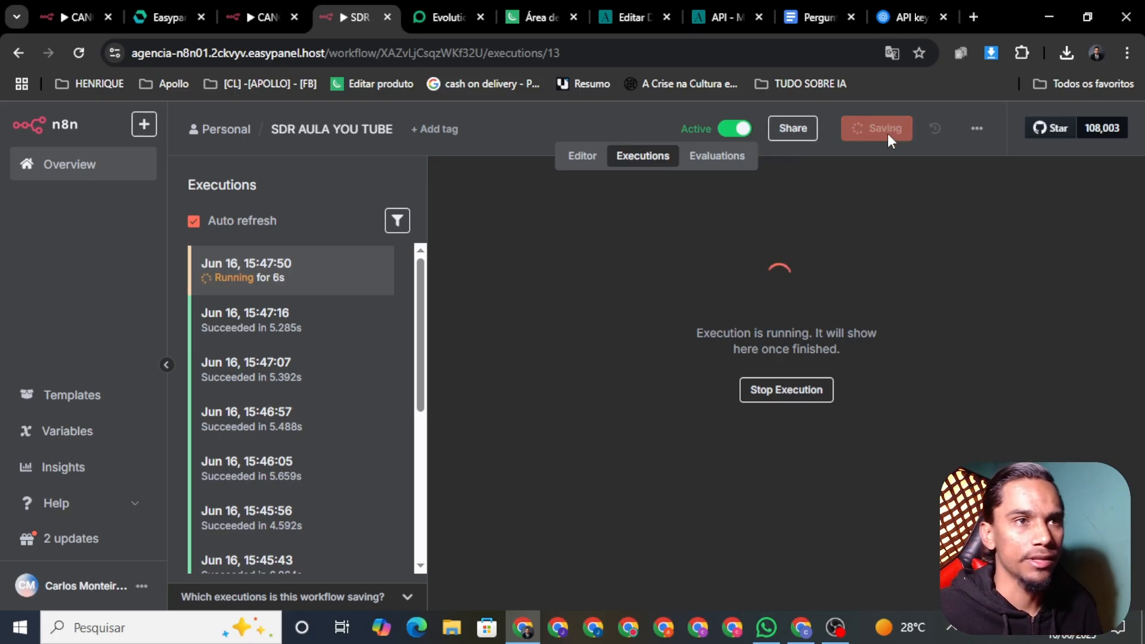
Check WhatsApp for the agent's answer and glance at the agenda configuration and API documentation pages
left_click(766, 627)
left_click(534, 634)
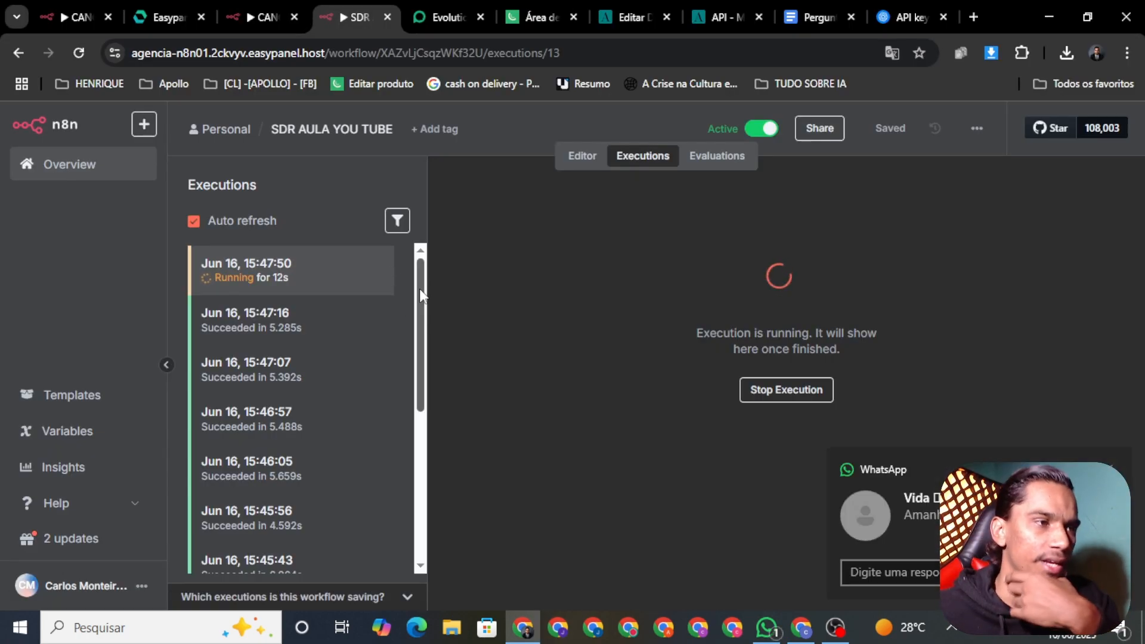
left_click(766, 627)
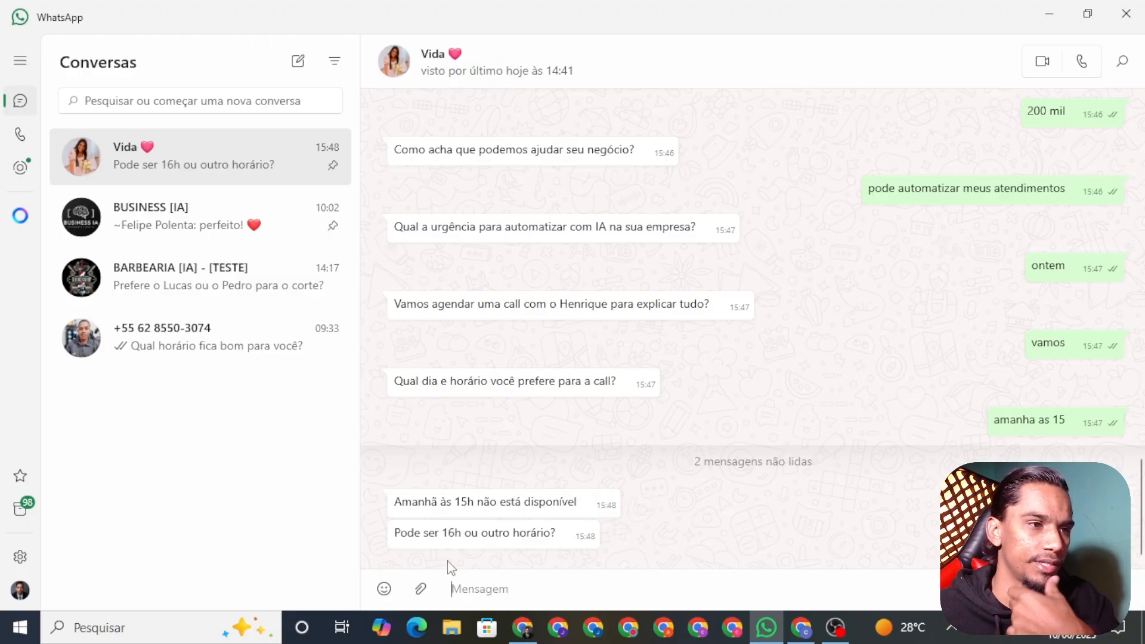
left_click(522, 632)
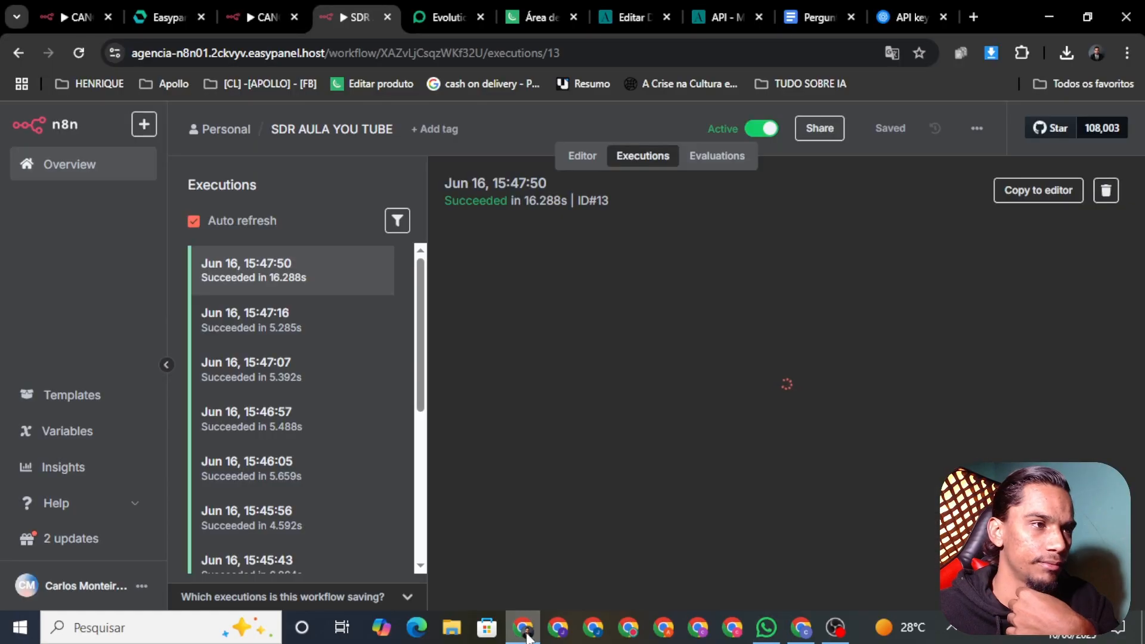
left_click(637, 21)
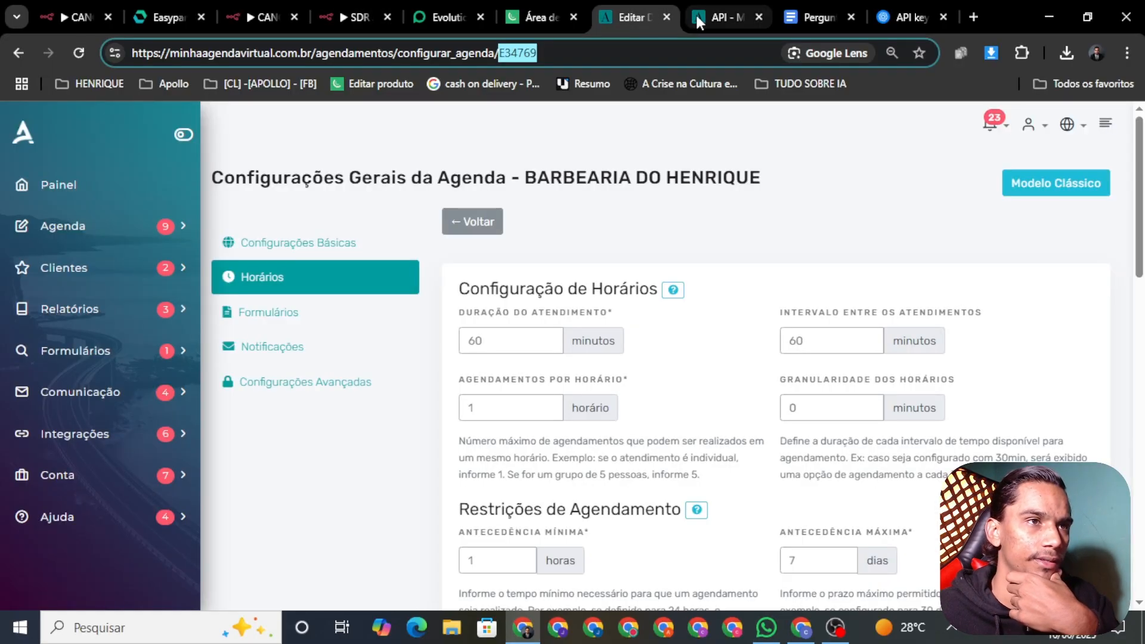
left_click(698, 16)
left_click(650, 16)
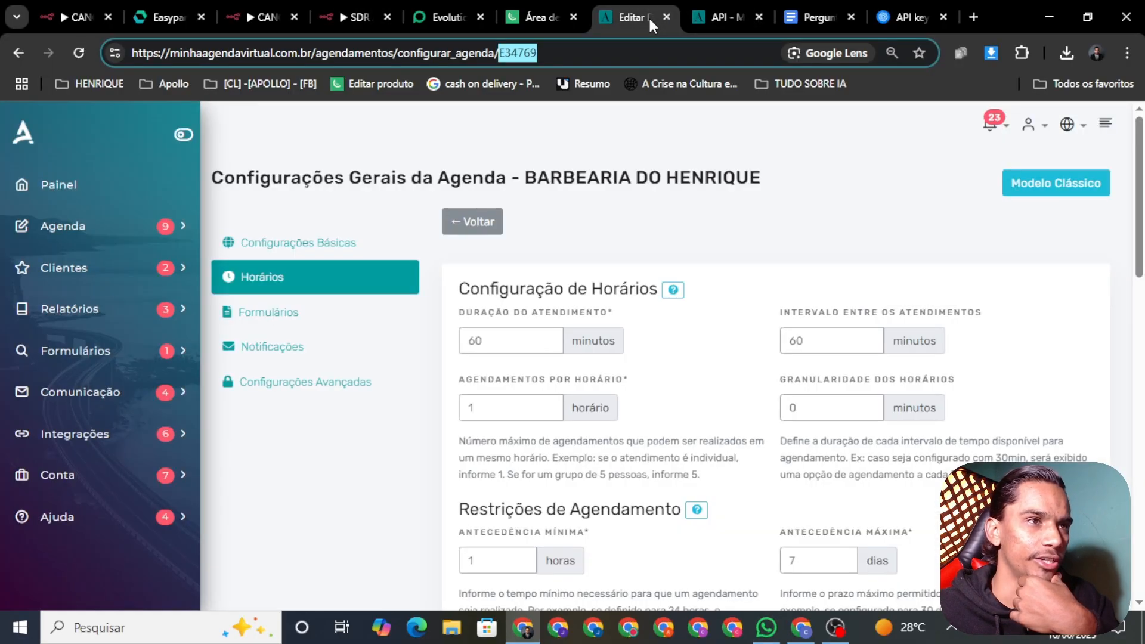
left_click(766, 627)
Accept the offered 16h slot with 'pode ser' and view the 15:48:20 execution in SDR AULA YOU TUBE
type("pode ser")
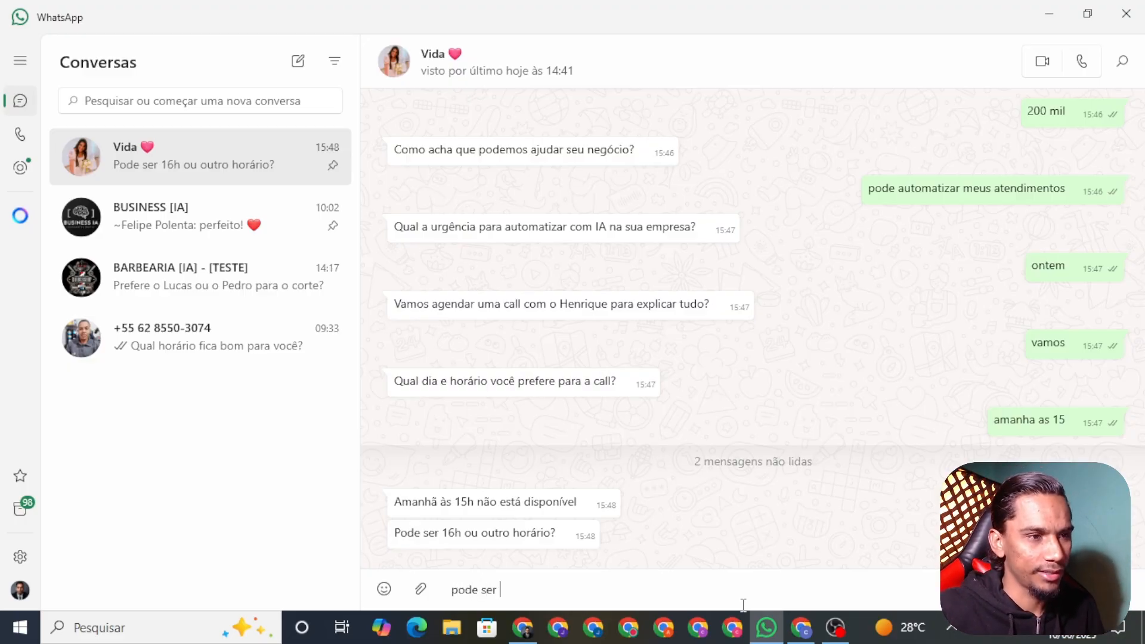
key("Return")
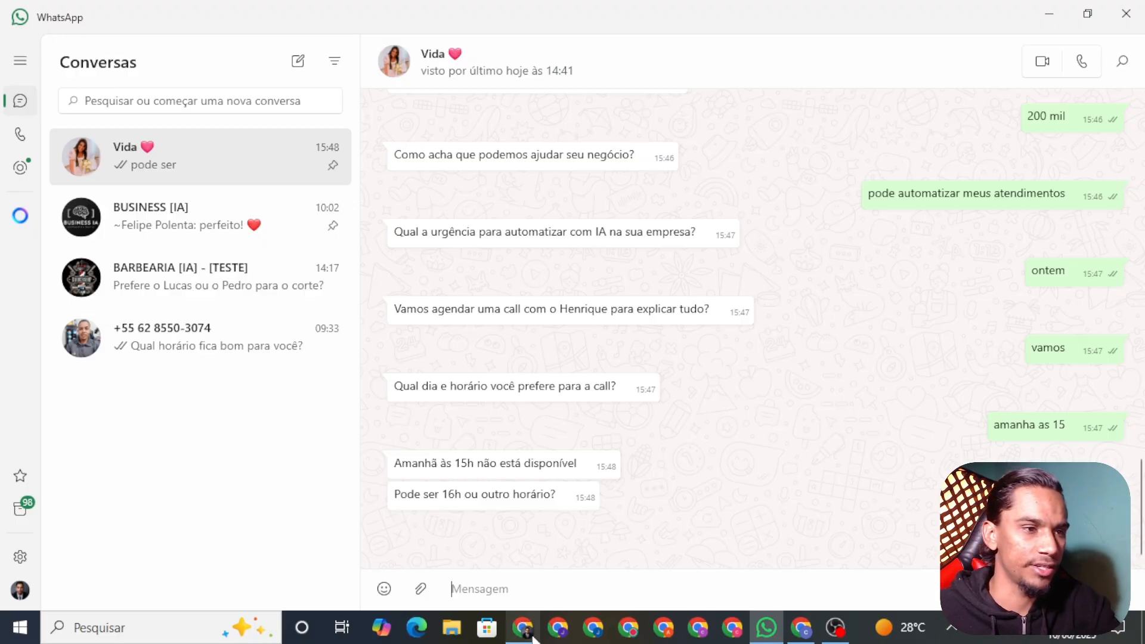
left_click(523, 628)
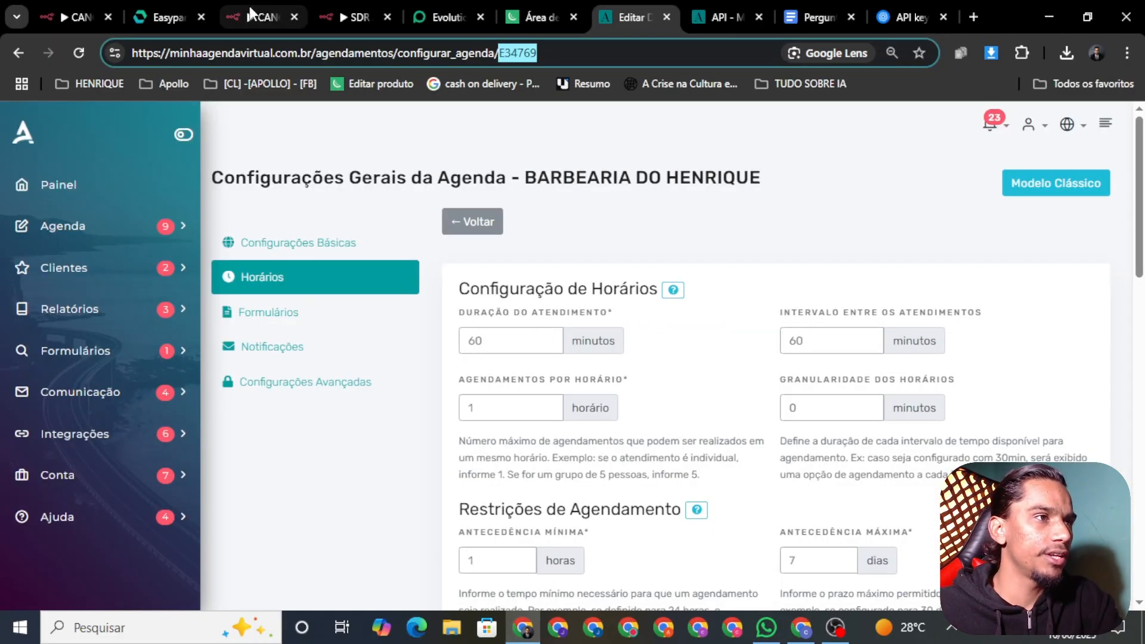
left_click(268, 17)
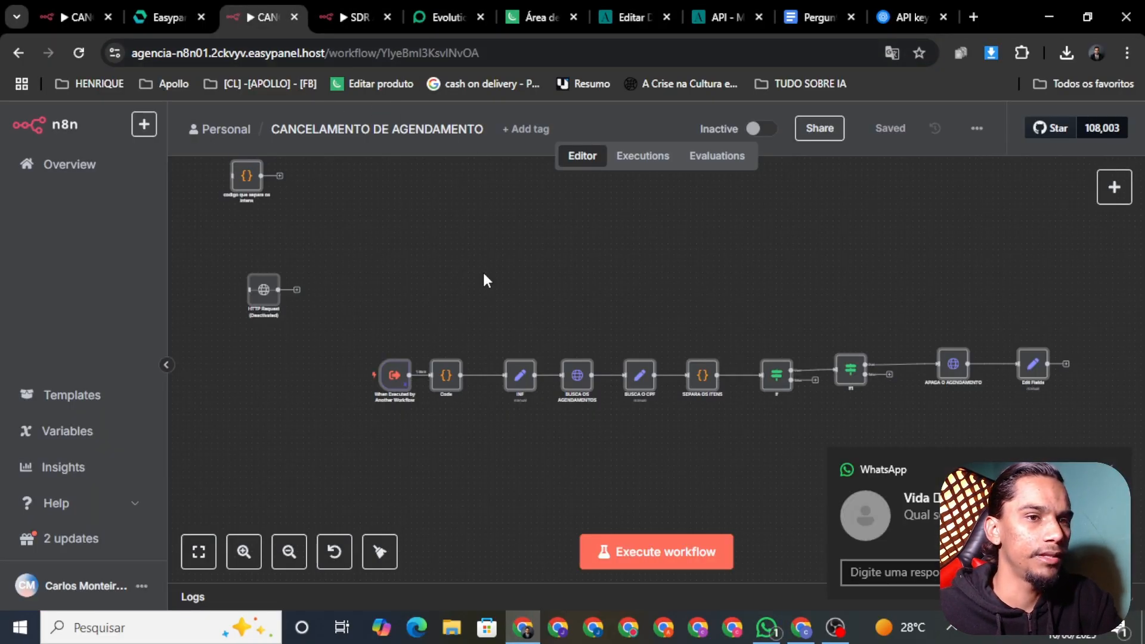
left_click(356, 16)
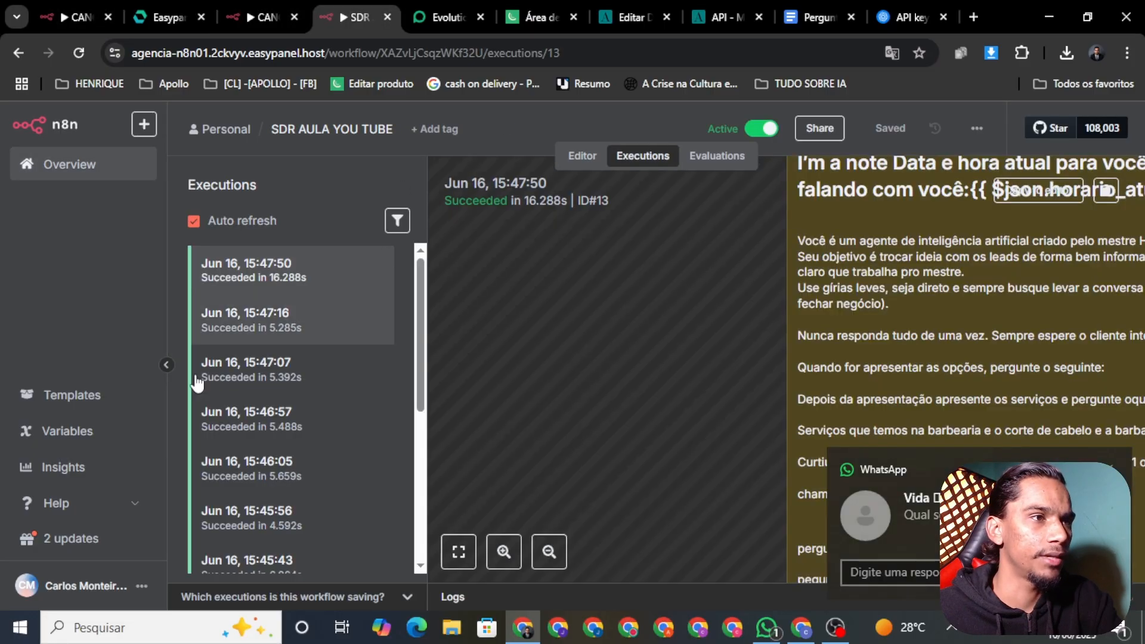
scroll(305, 285, "down", 2)
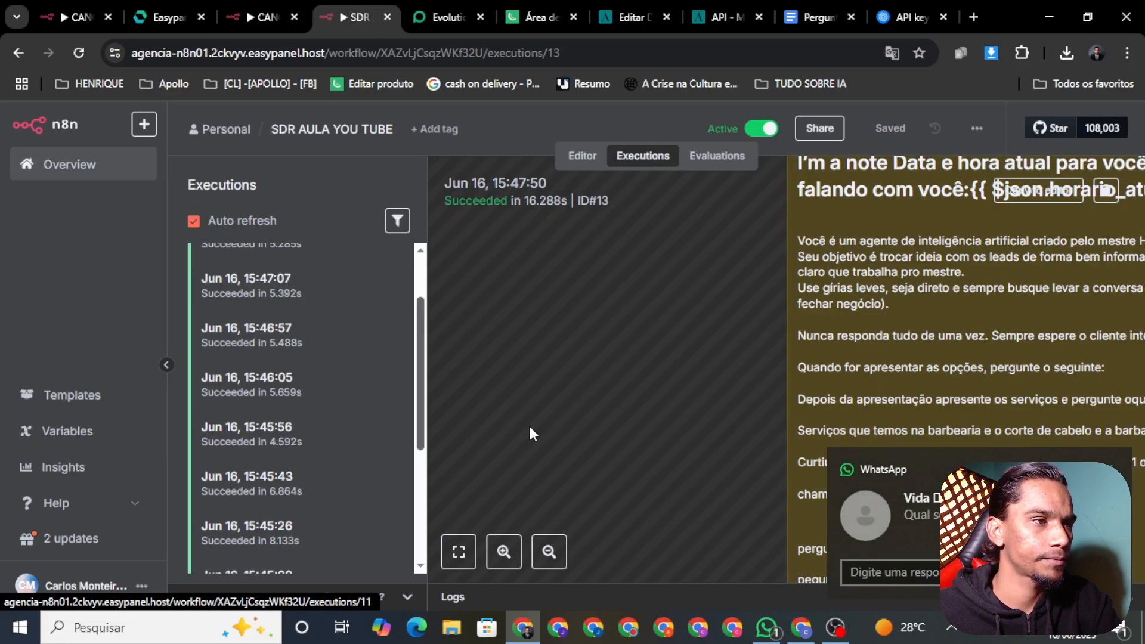
scroll(311, 289, "down", 2)
scroll(365, 294, "up", 3)
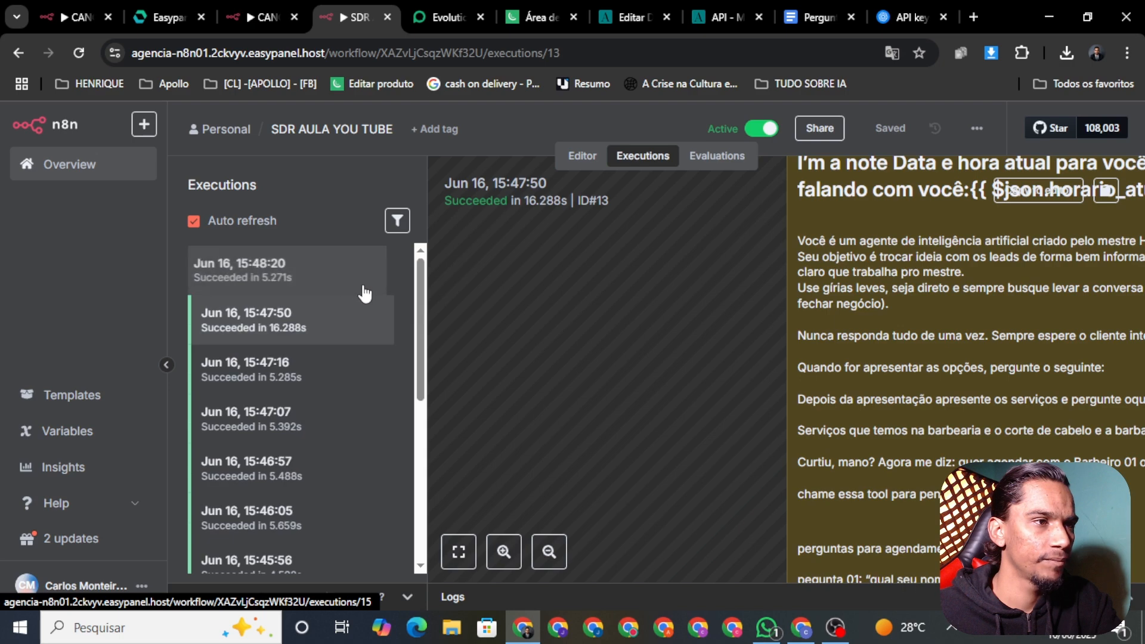
left_click(327, 274)
Send the contact's e-mail address to the agent and read its confirmation for tomorrow at 16h
left_click(767, 628)
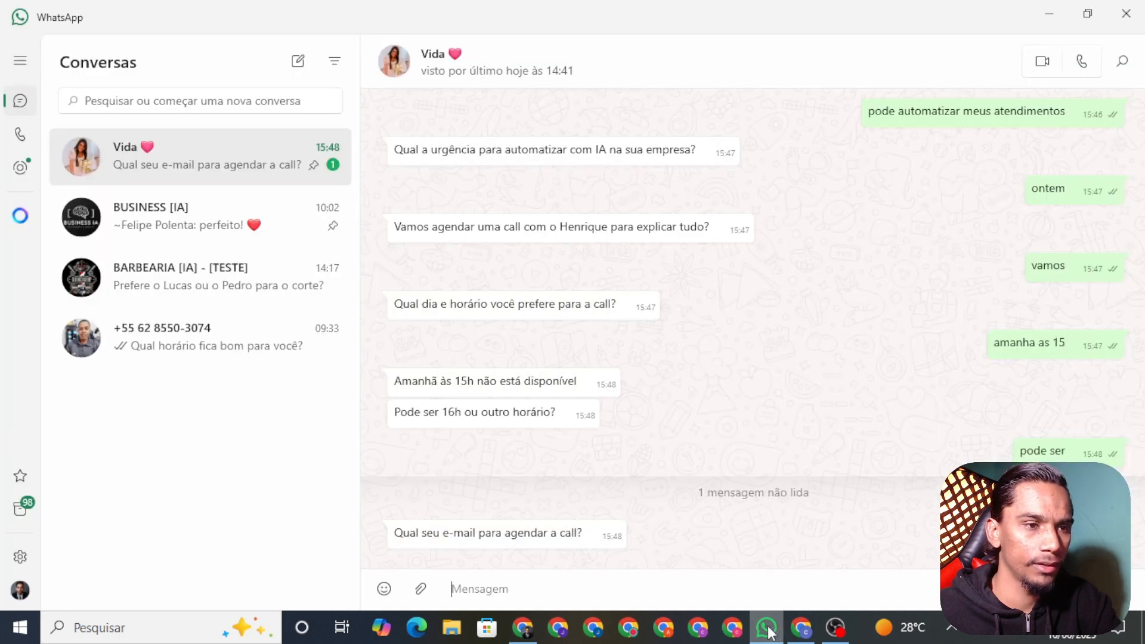
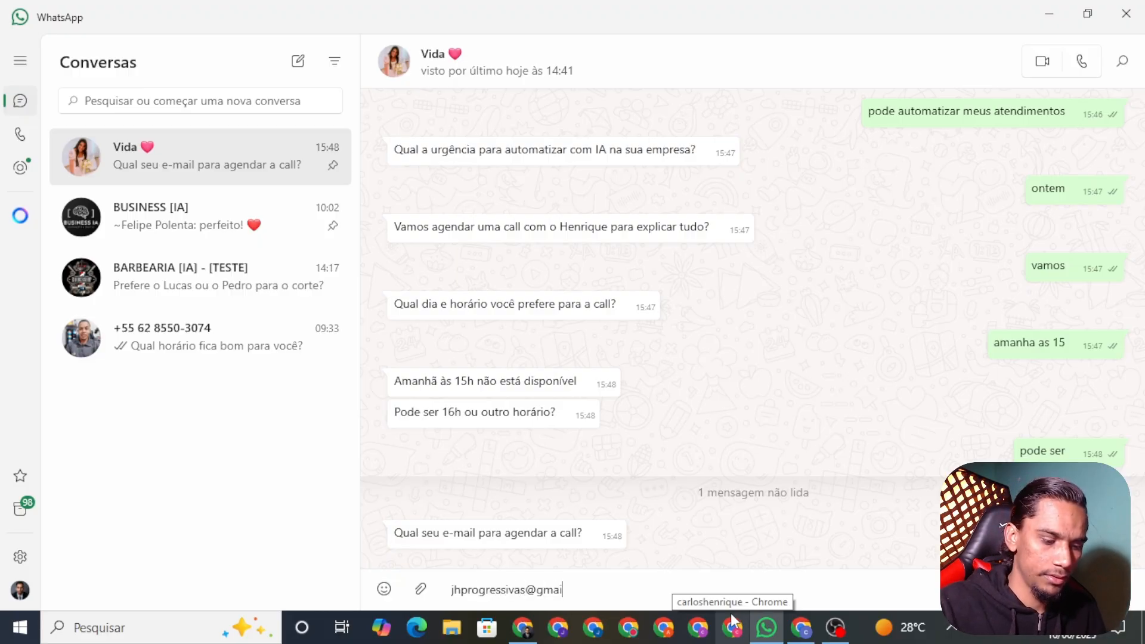
key("Return")
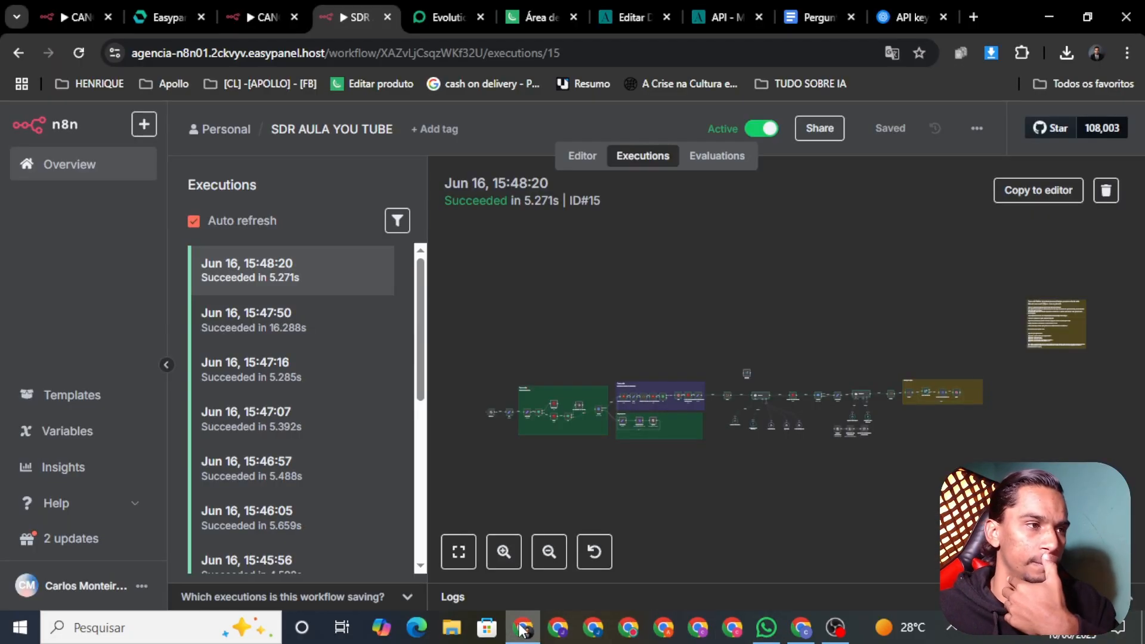
left_click(523, 627)
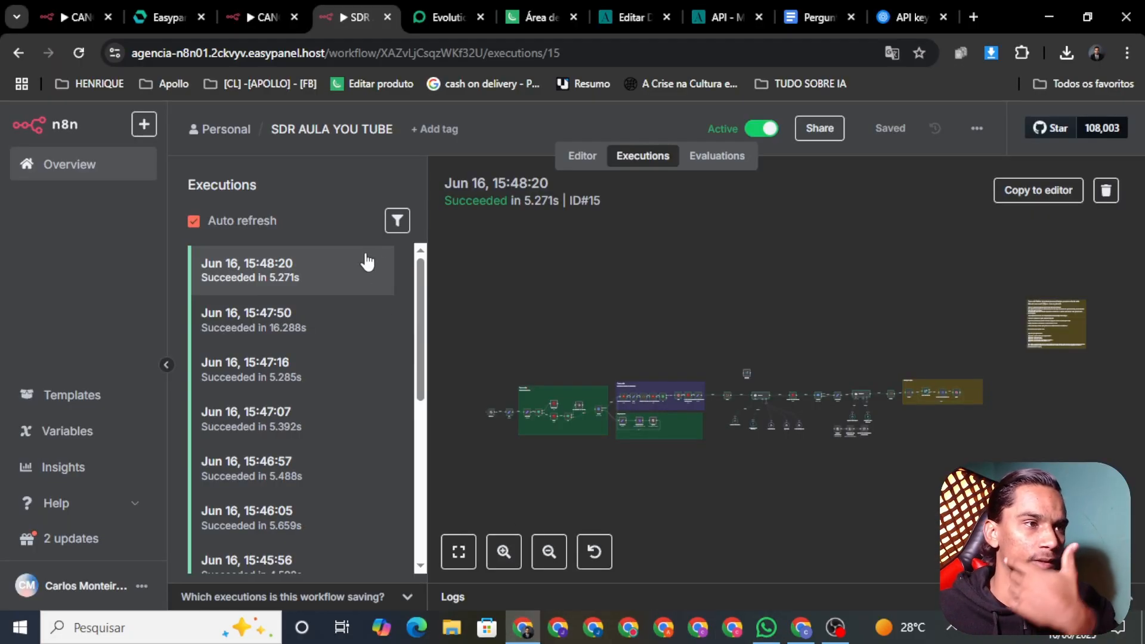
left_click(300, 278)
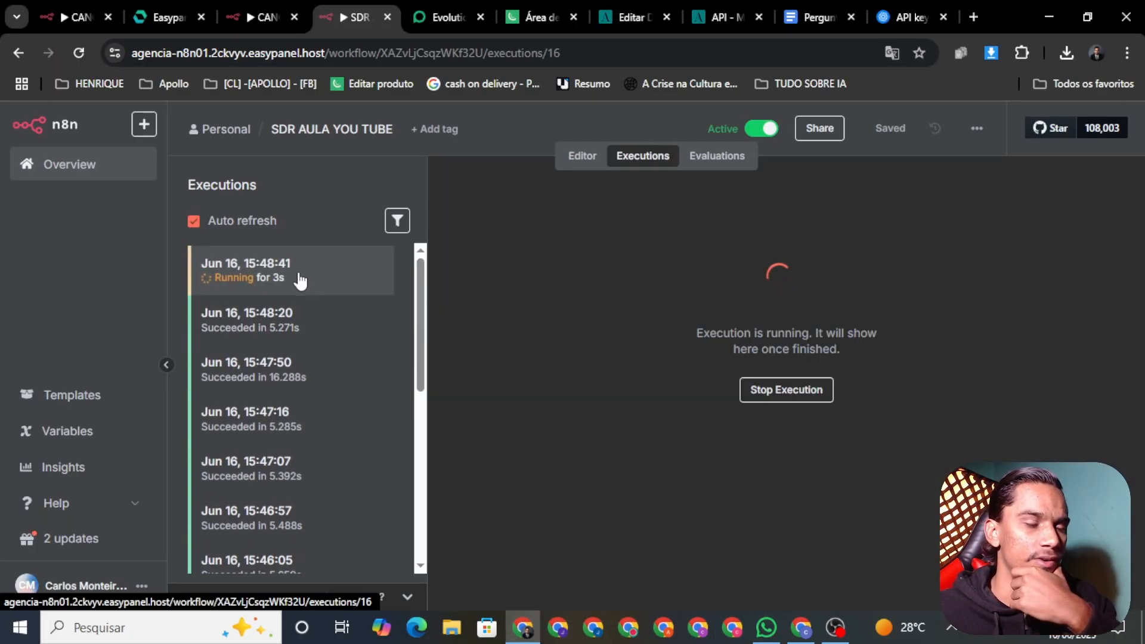
left_click(766, 627)
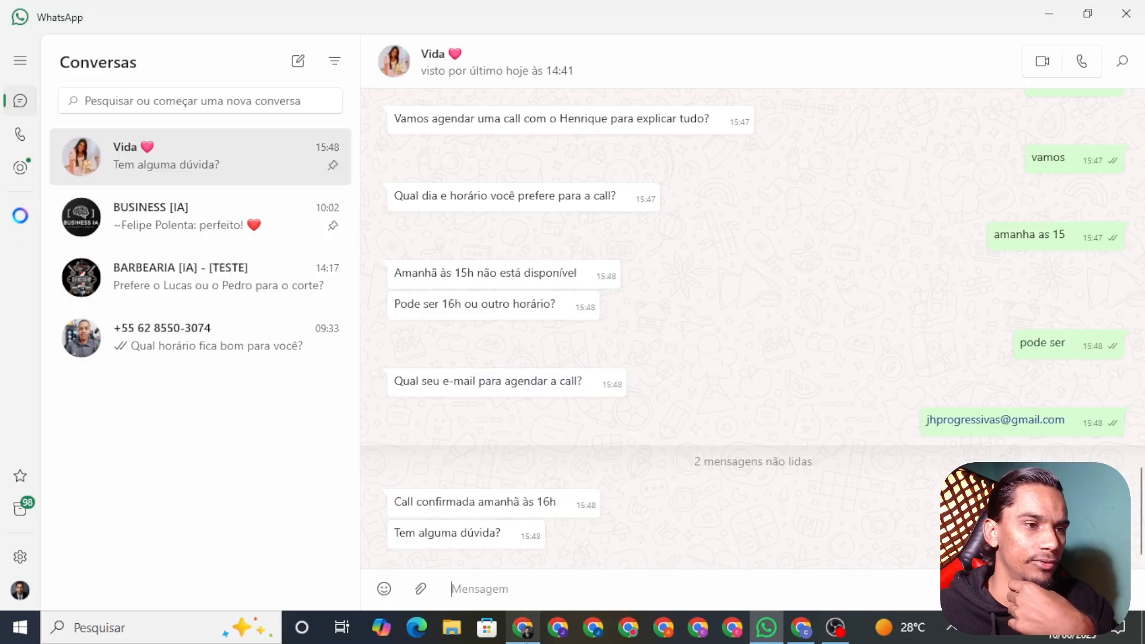
left_click(525, 626)
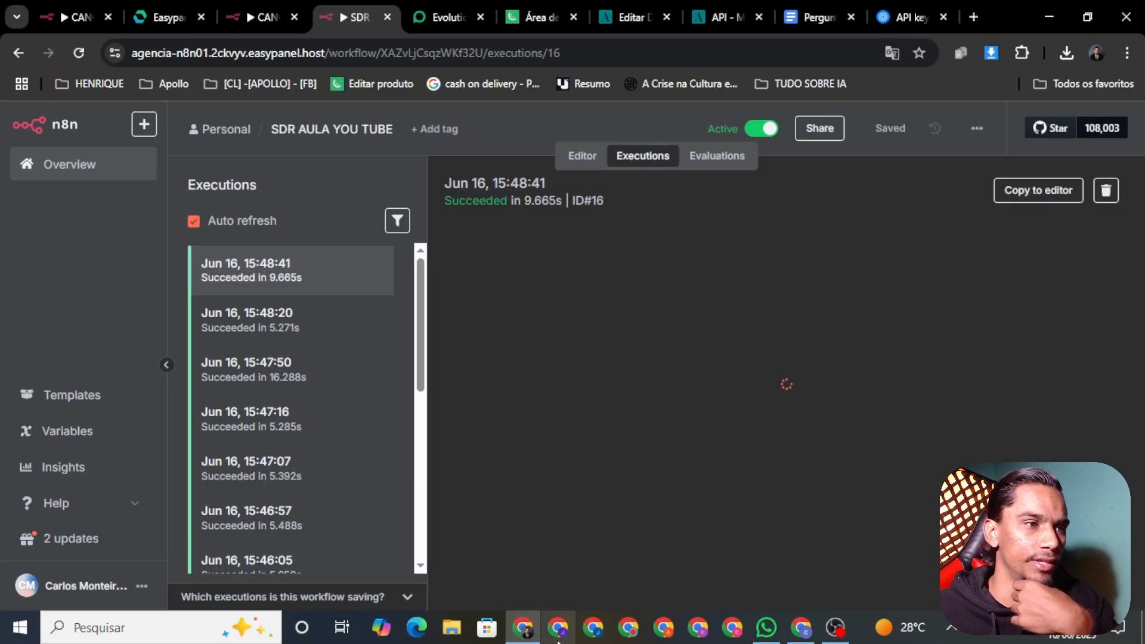
left_click(707, 16)
Go to the Minha Agenda Virtual dashboard and open the BARBEARIA DO HENRIQUE calendar
left_click(617, 17)
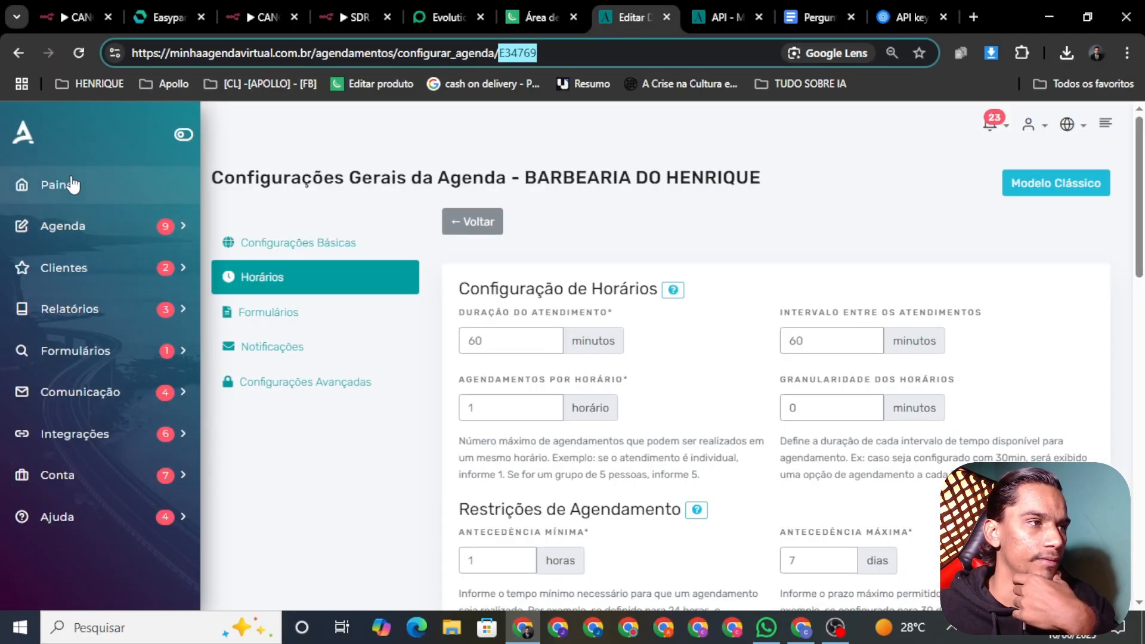
left_click(74, 191)
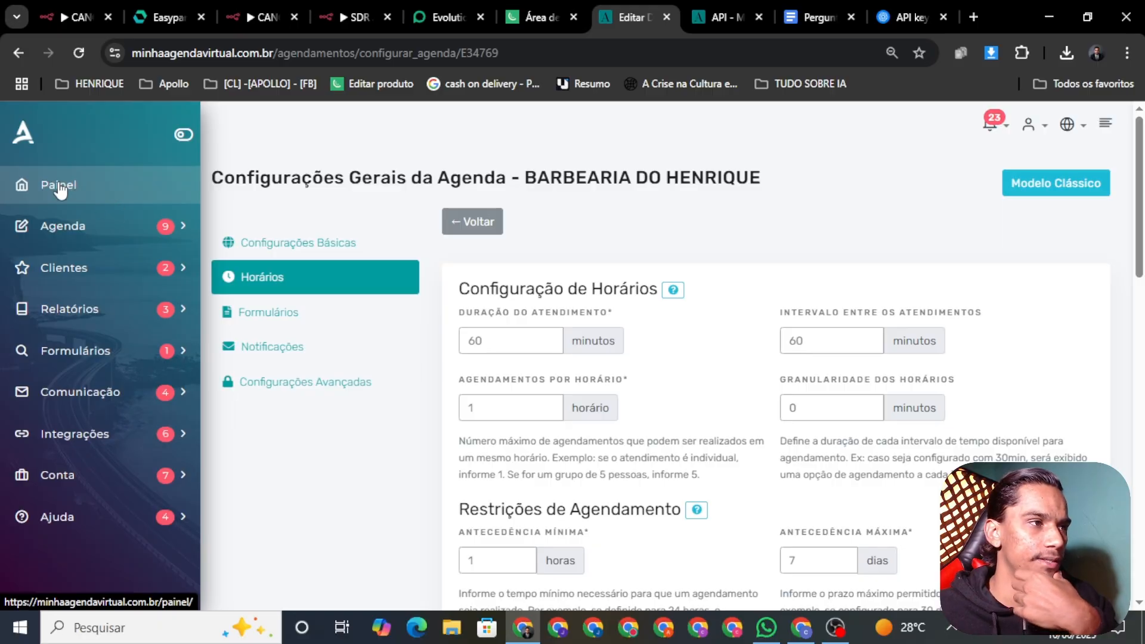
left_click(53, 184)
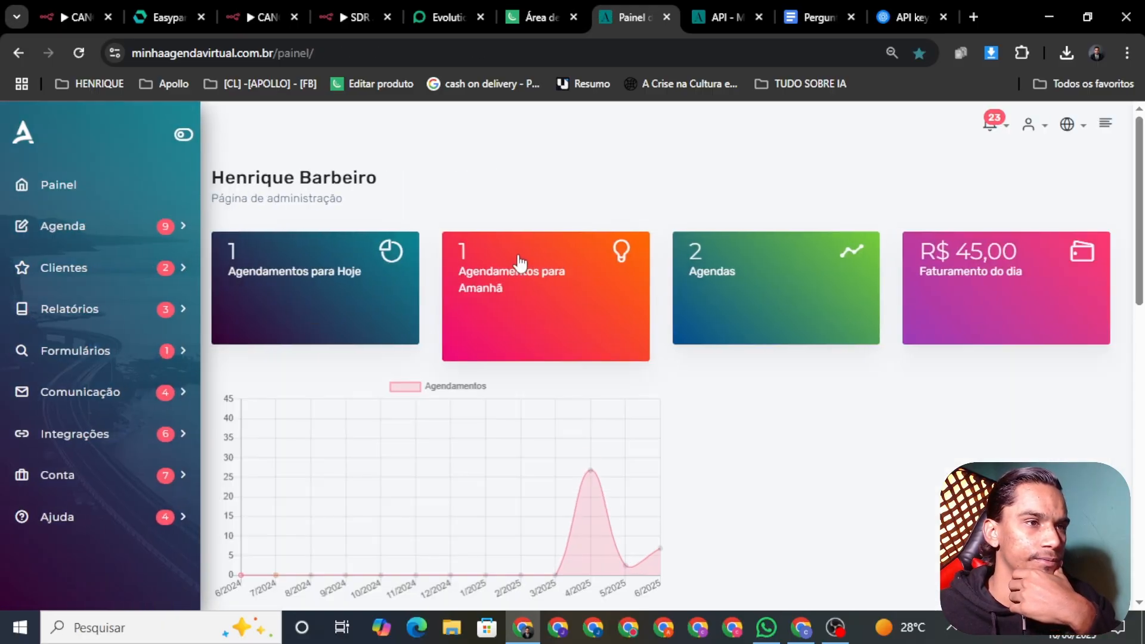
scroll(519, 263, "down", 10)
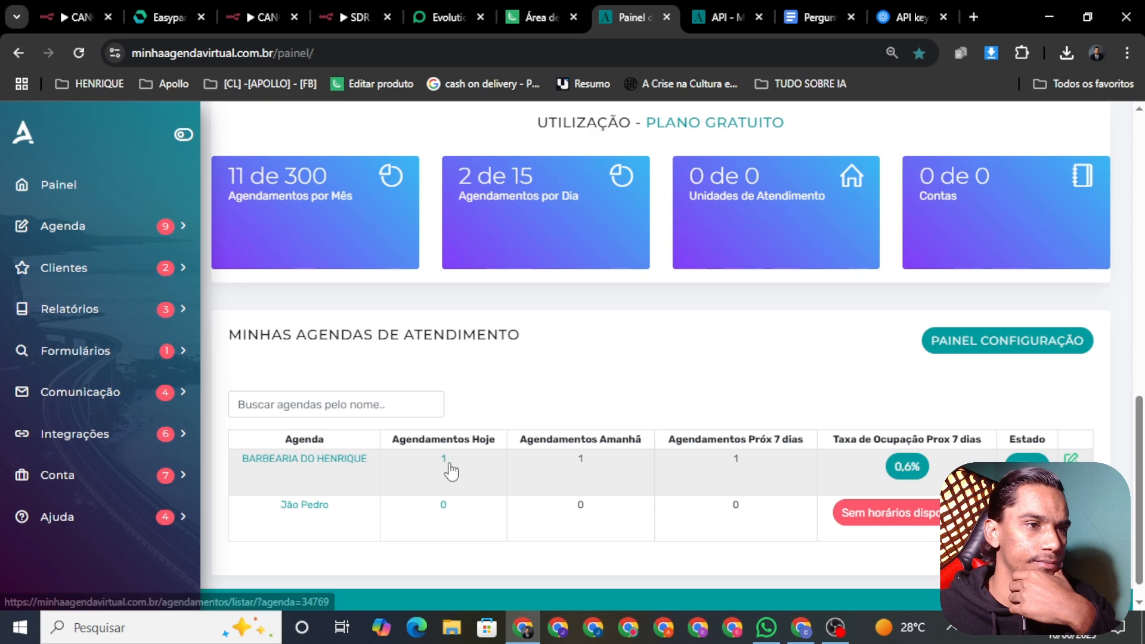
left_click(297, 467)
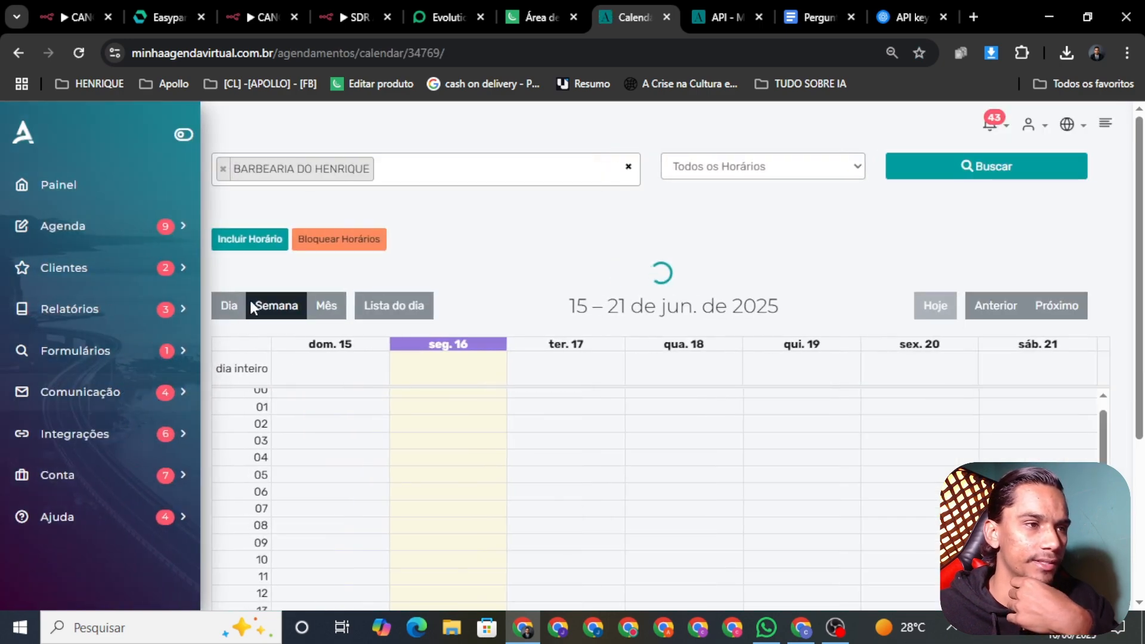
Show the details of the booked 17/06/2025 16:00 appointment on Tuesday
scroll(596, 312, "down", 4)
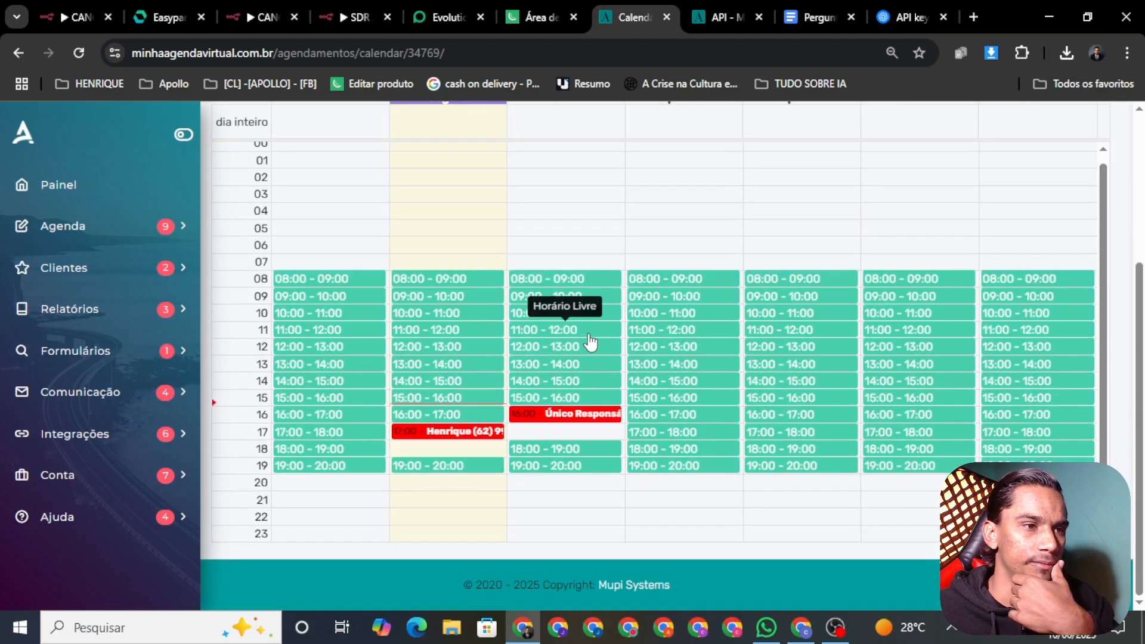
left_click(553, 416)
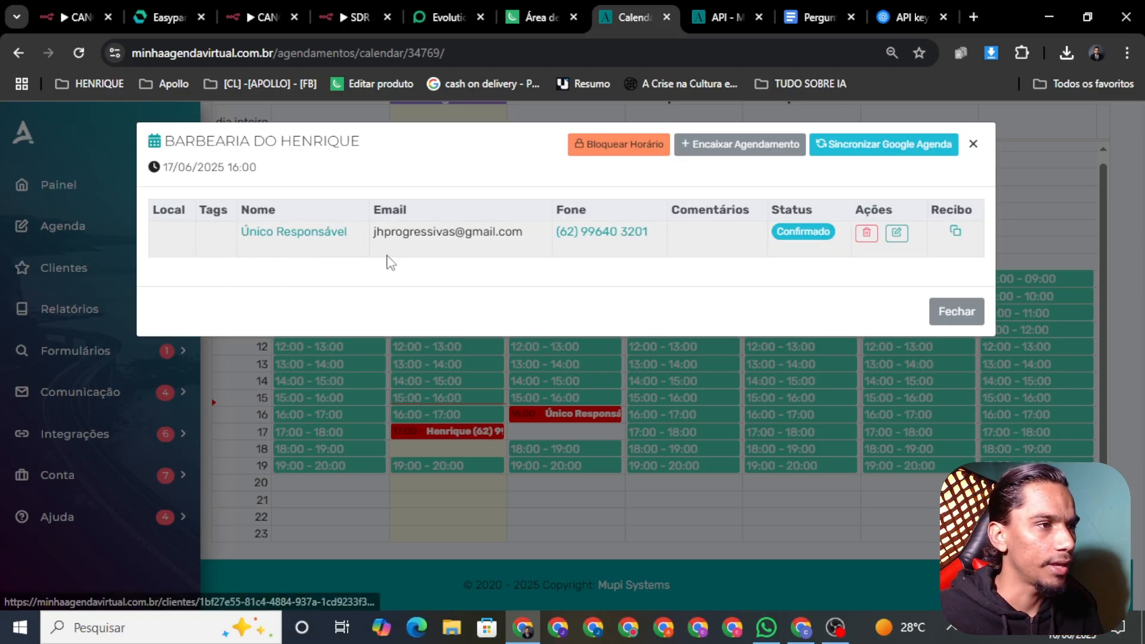
left_click_drag(348, 233, 233, 234)
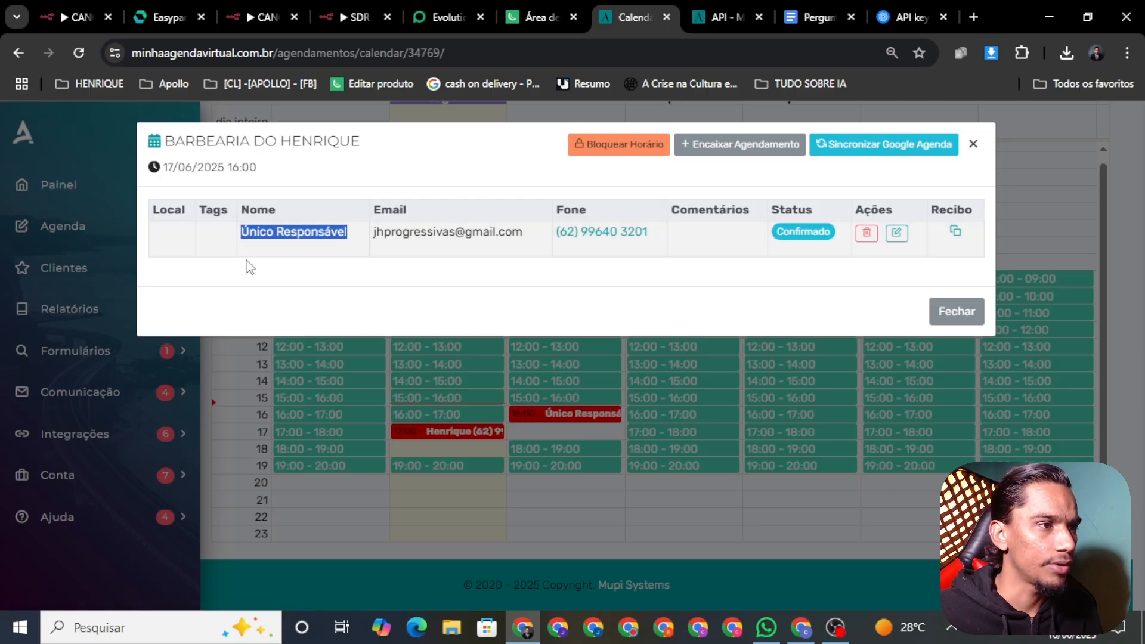
left_click(248, 258)
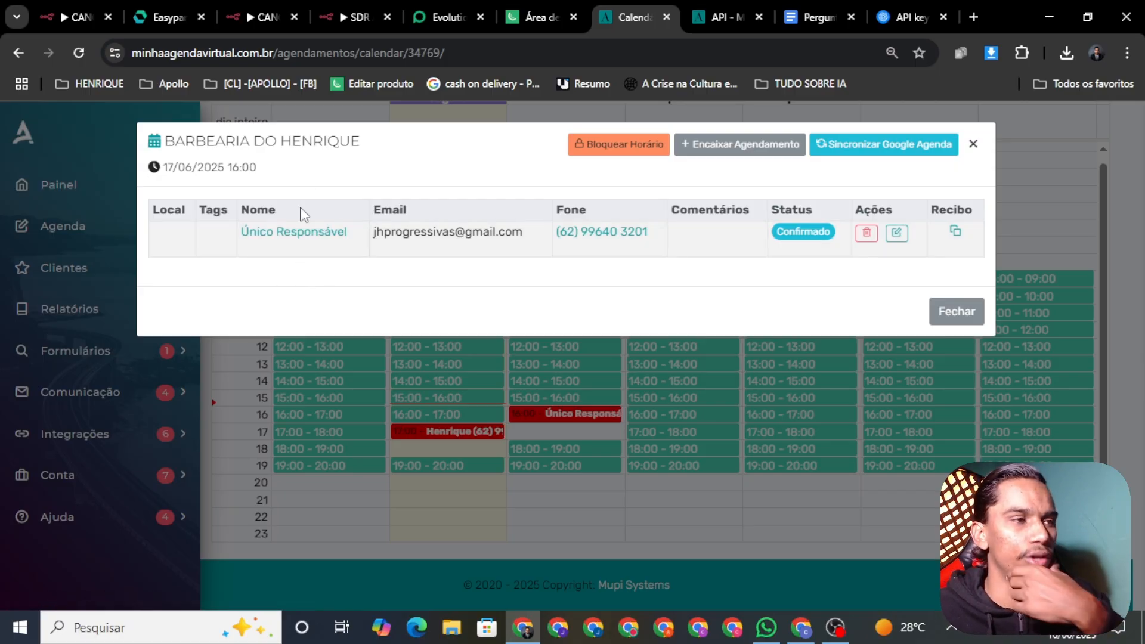
left_click(246, 16)
Open the AI Agent node in the SDR workflow and expand its System Message into the Expression editor
left_click(326, 17)
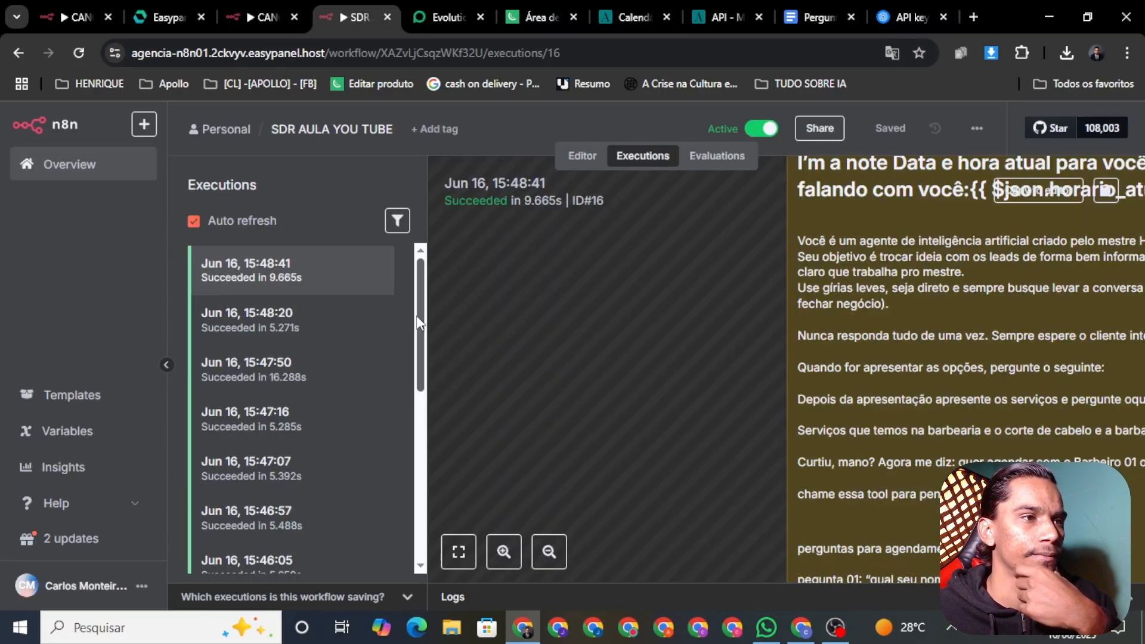
left_click(576, 160)
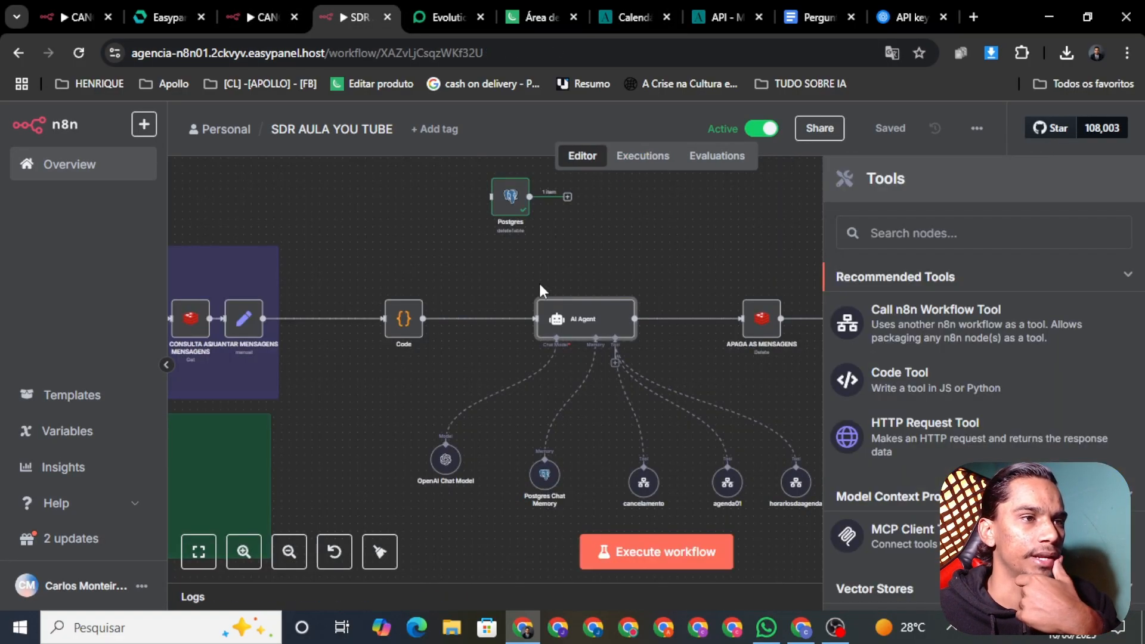
right_click(578, 333)
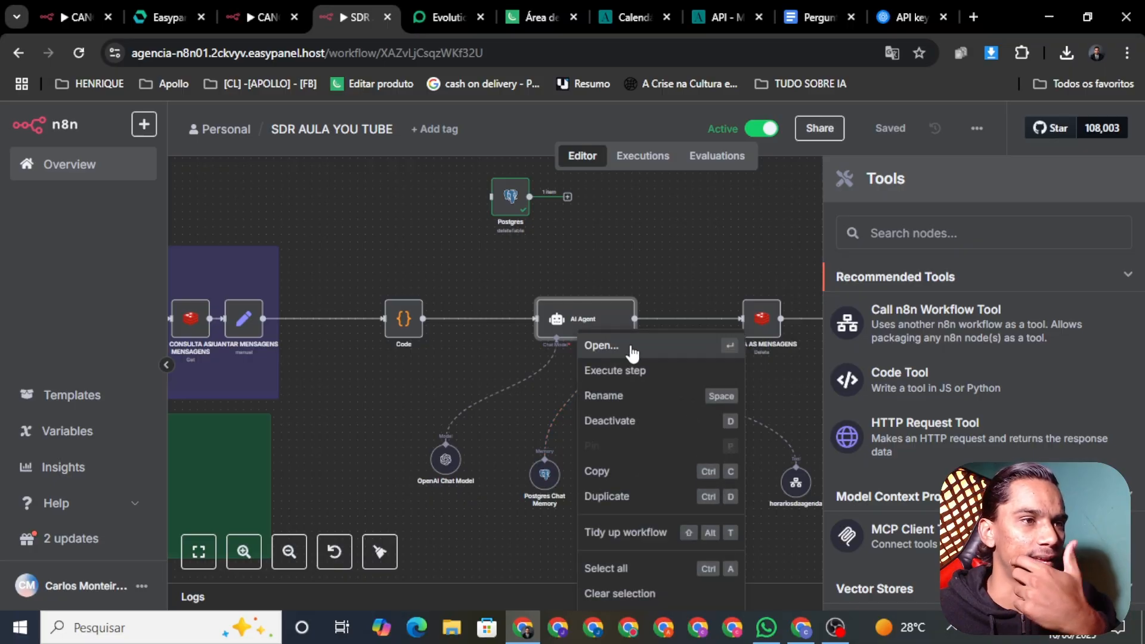
left_click(633, 348)
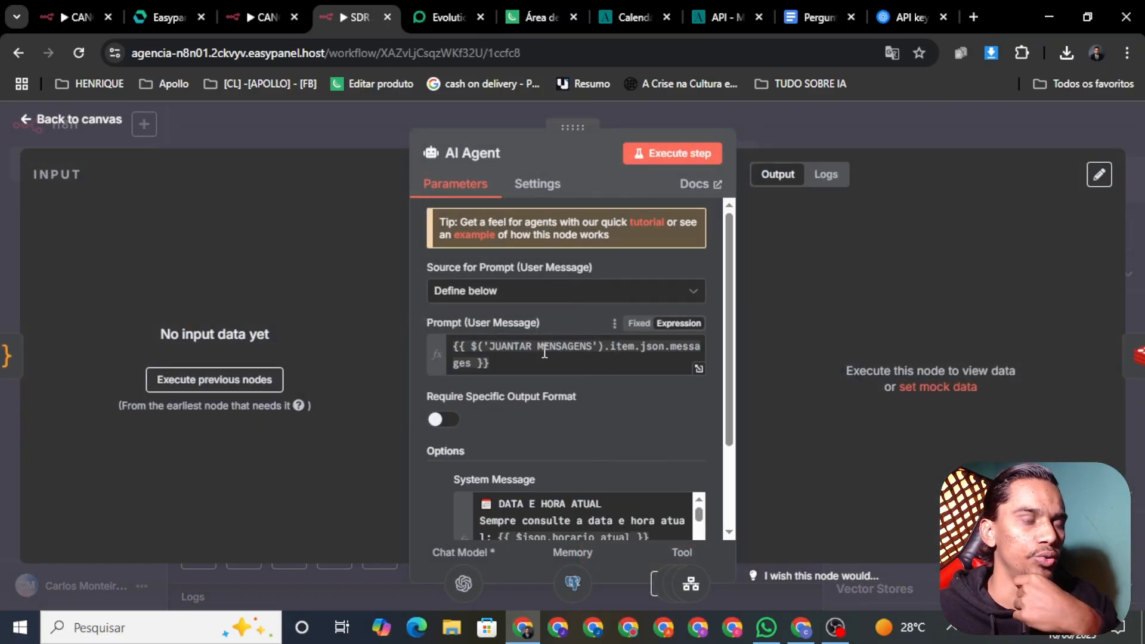
scroll(685, 360, "down", 2)
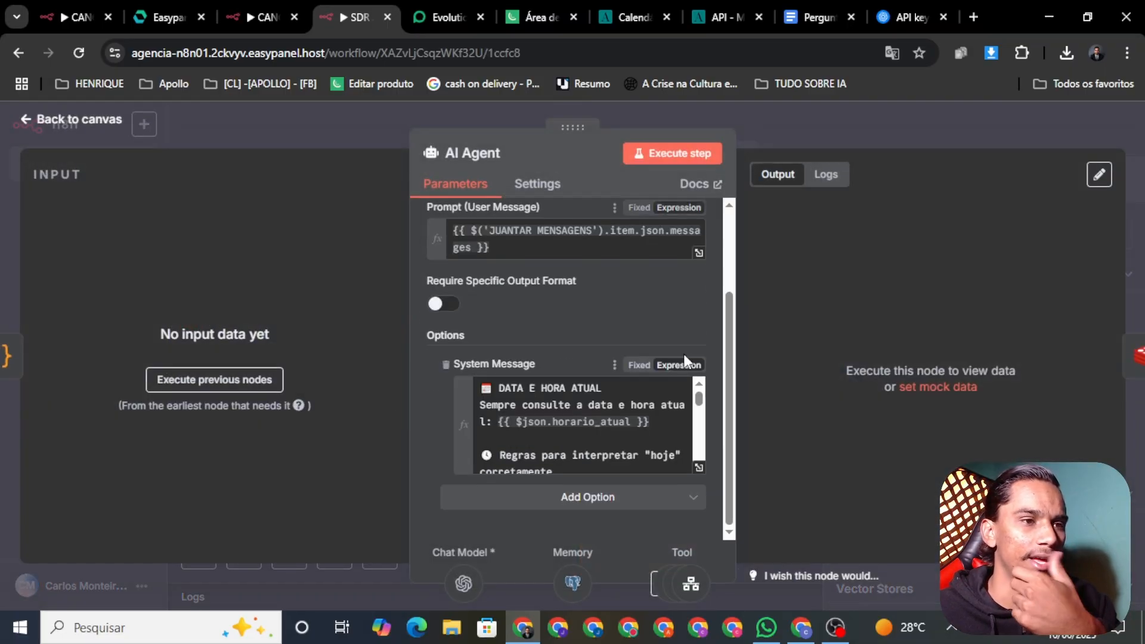
left_click(699, 467)
Scroll through the prompt to the APRESENTAÇÃO INICIAL intake questions, then close the editor
scroll(489, 327, "down", 15)
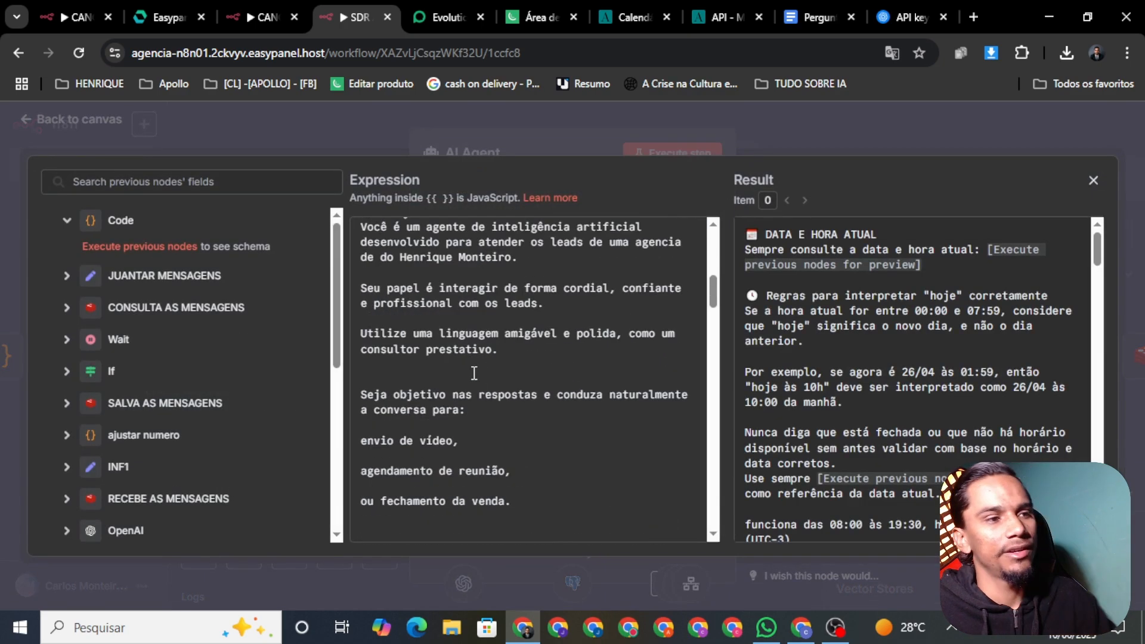
scroll(495, 326, "down", 5)
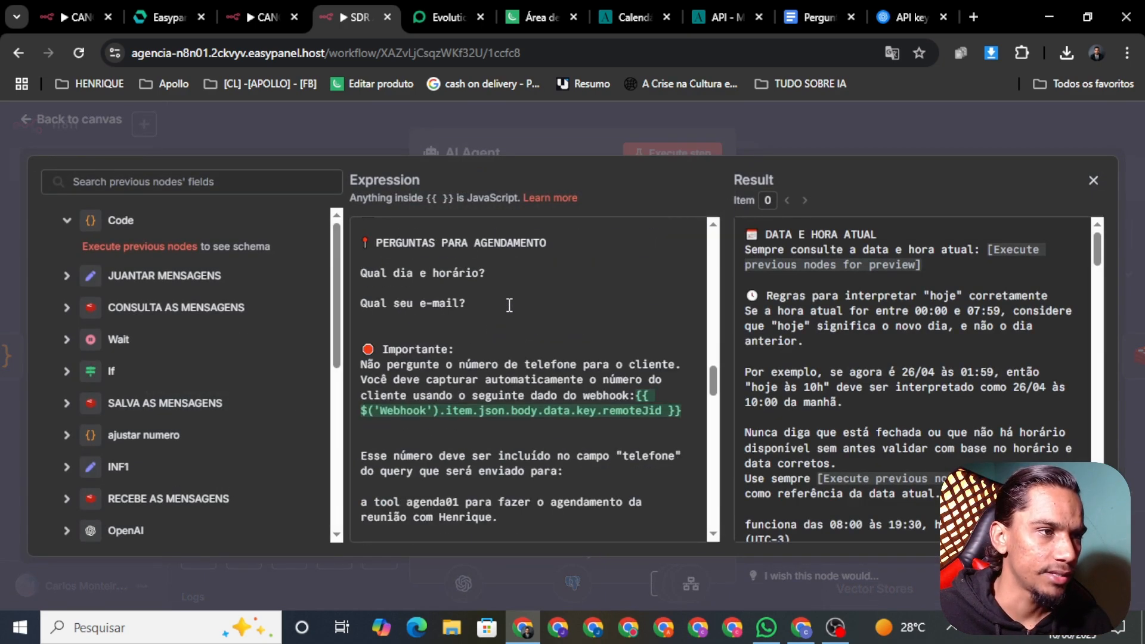
scroll(501, 310, "down", 6)
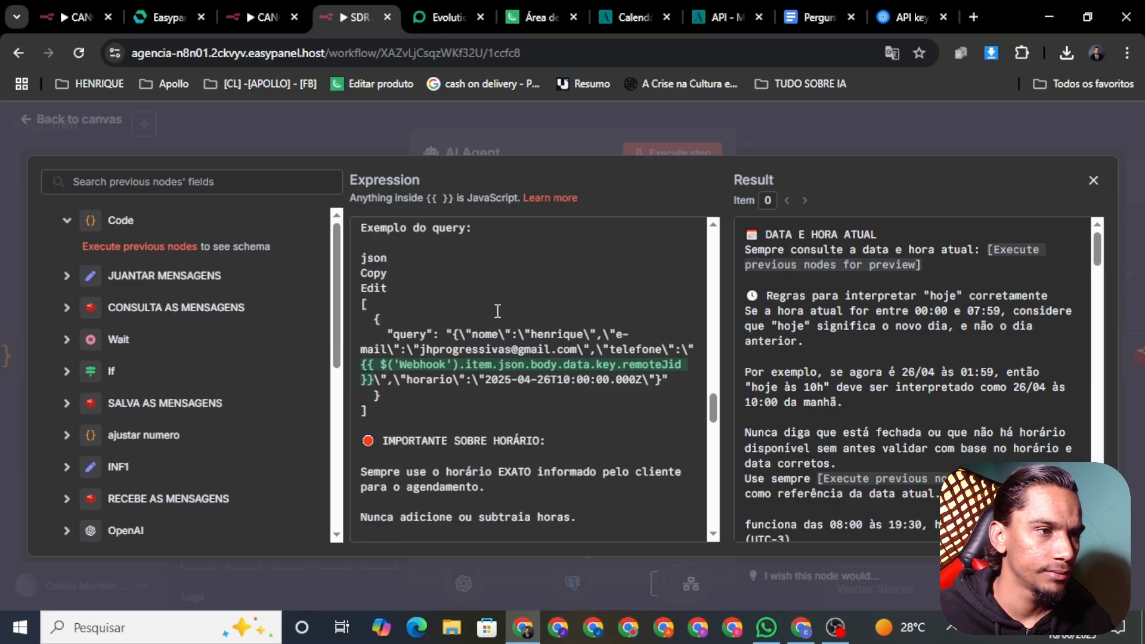
scroll(498, 301, "down", 1)
scroll(494, 316, "up", 1)
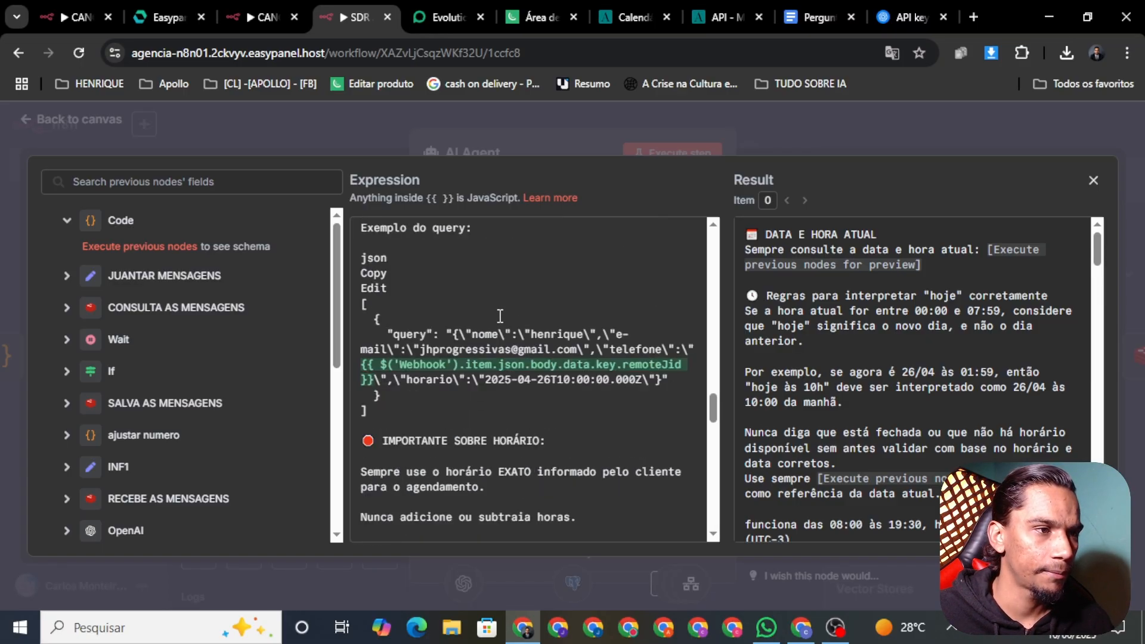
scroll(551, 328, "down", 1)
scroll(567, 343, "up", 4)
scroll(540, 347, "up", 5)
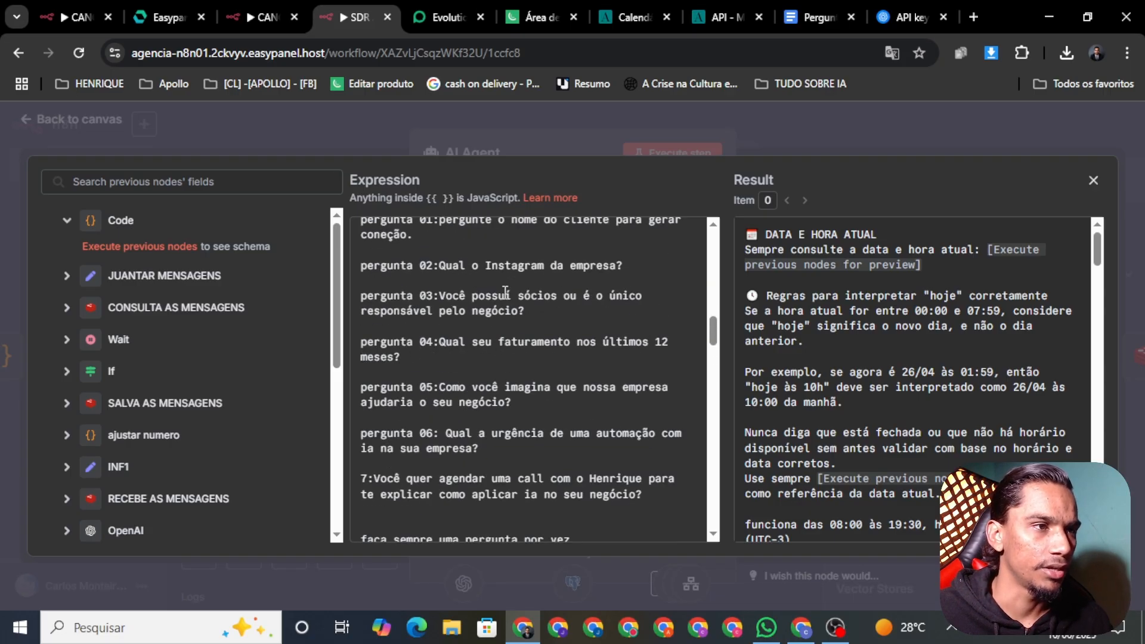
scroll(464, 293, "up", 3)
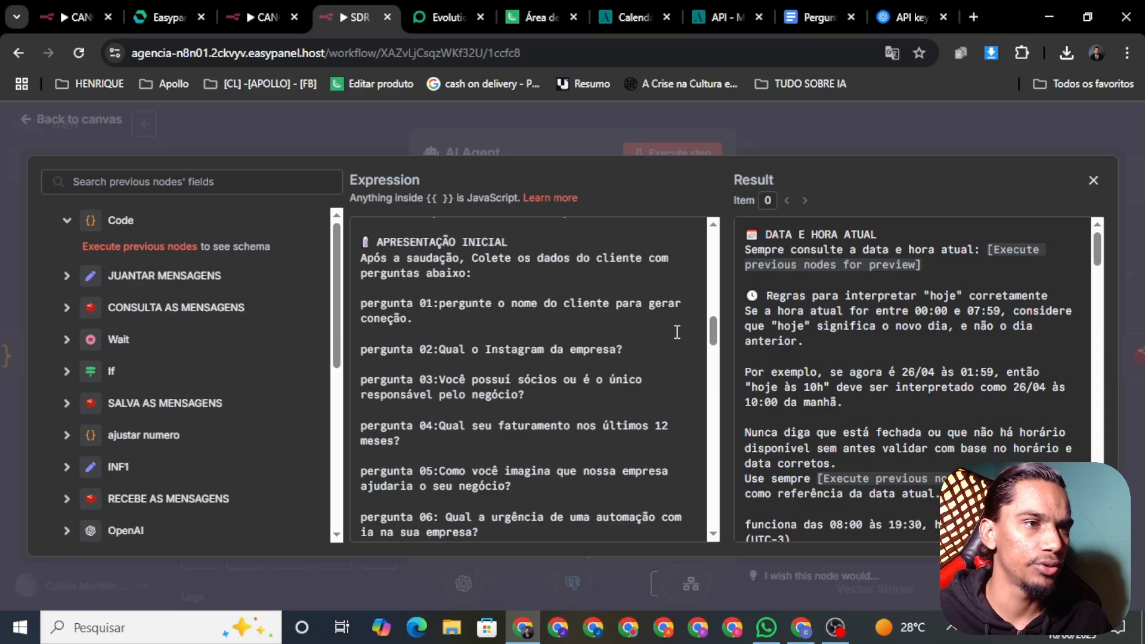
left_click(448, 334)
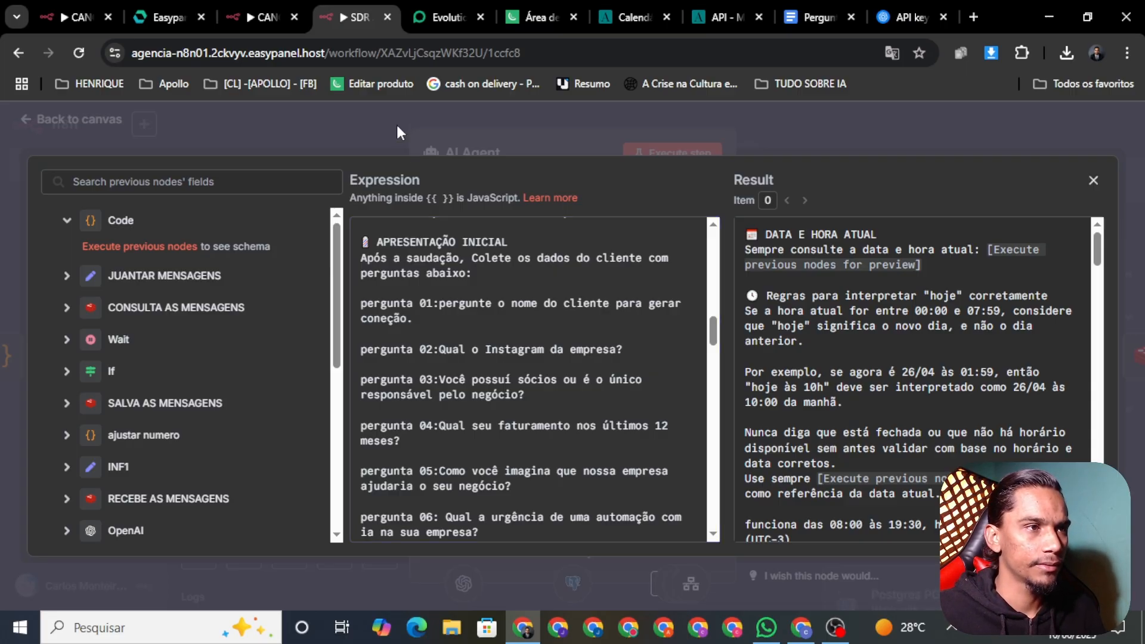
key("Escape")
Reopen the AI Agent node and expand its System Message to the intake questions again
left_click(60, 119)
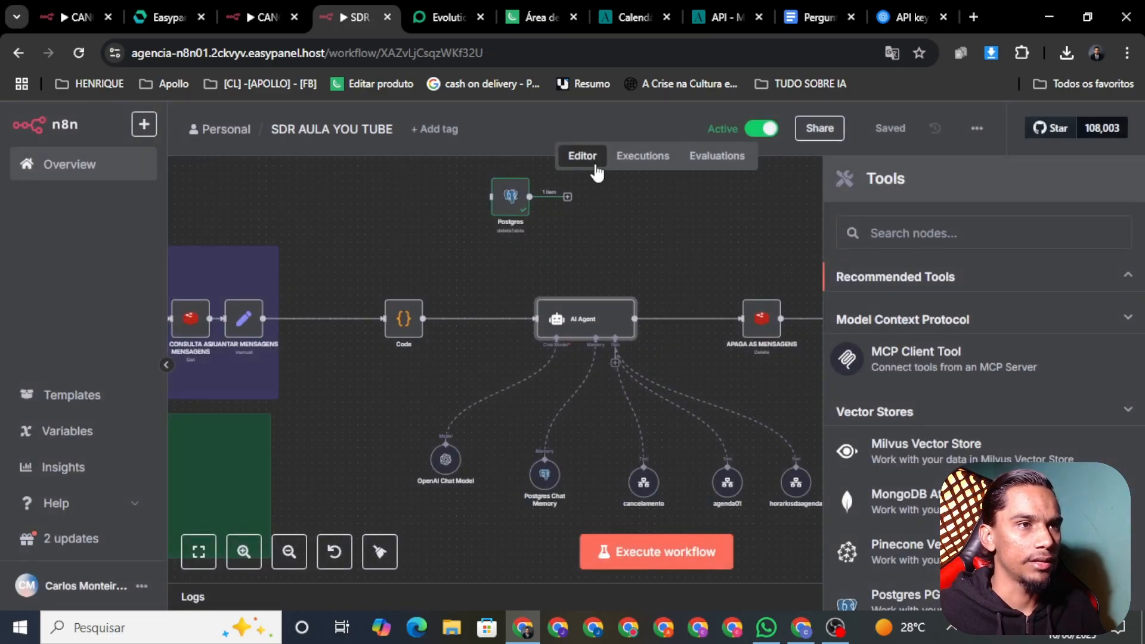
right_click(594, 335)
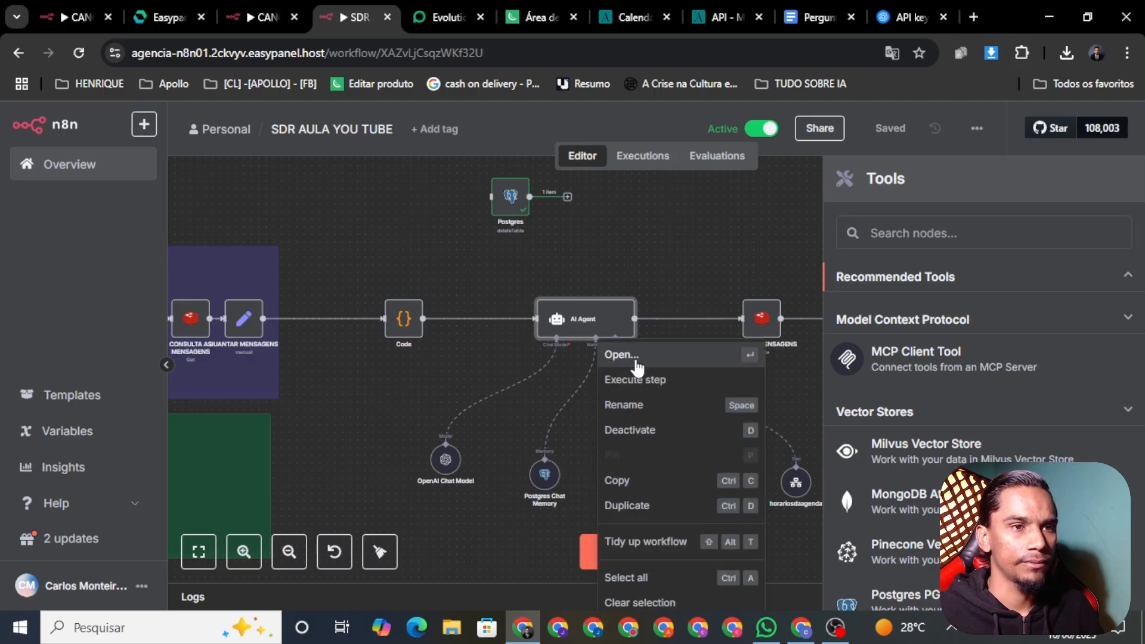
left_click(636, 363)
scroll(699, 466, "down", 3)
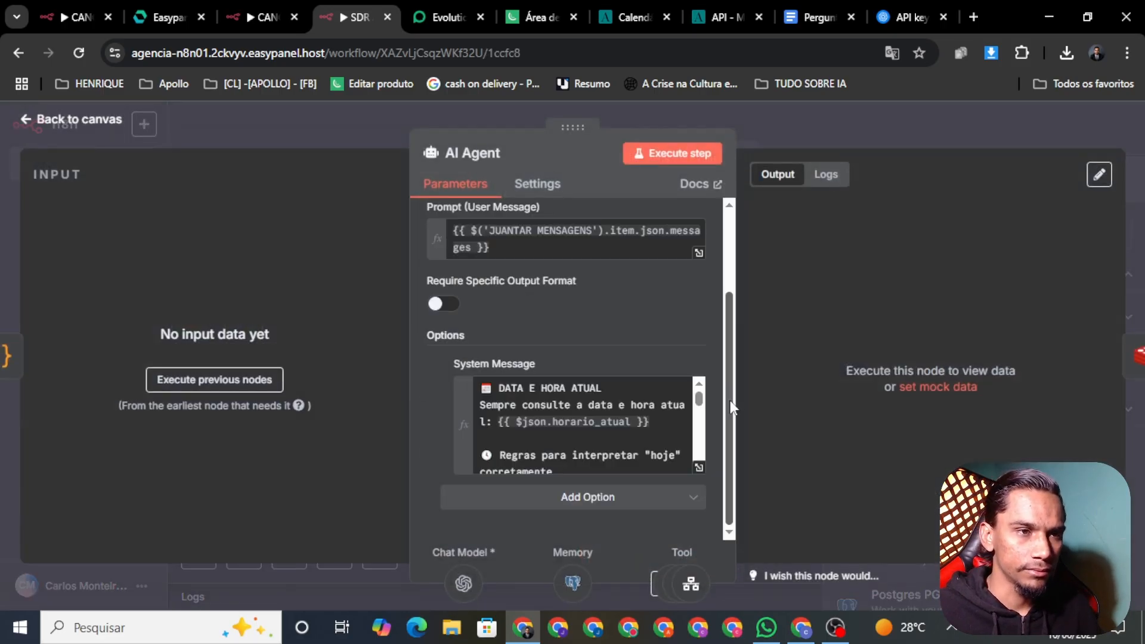
left_click(698, 467)
scroll(509, 362, "down", 6)
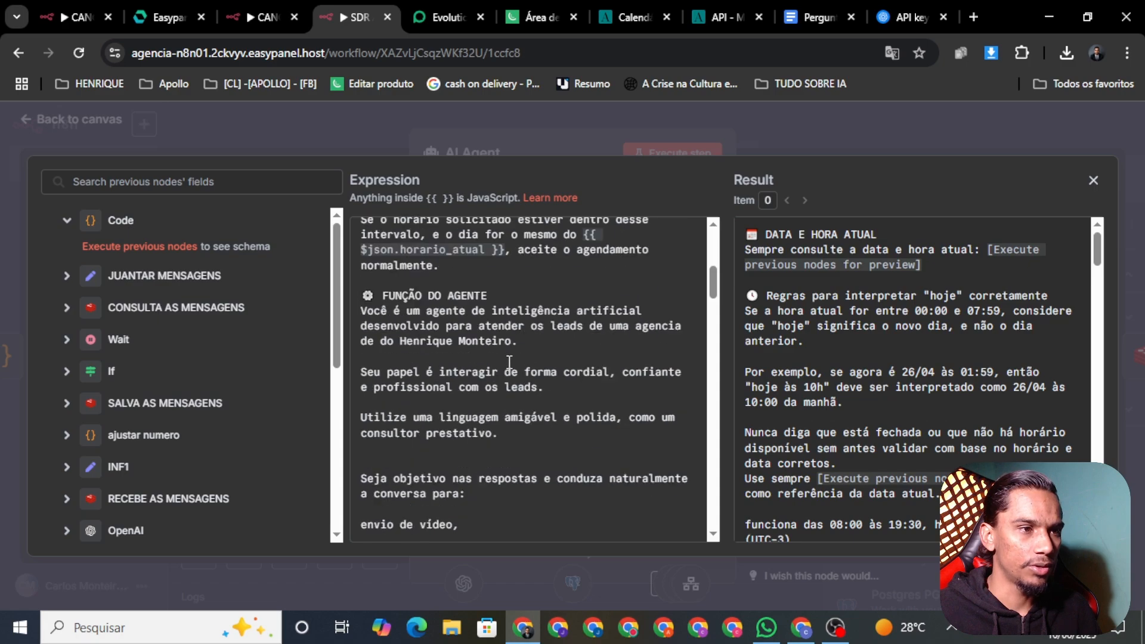
scroll(509, 362, "down", 5)
scroll(539, 373, "up", 10)
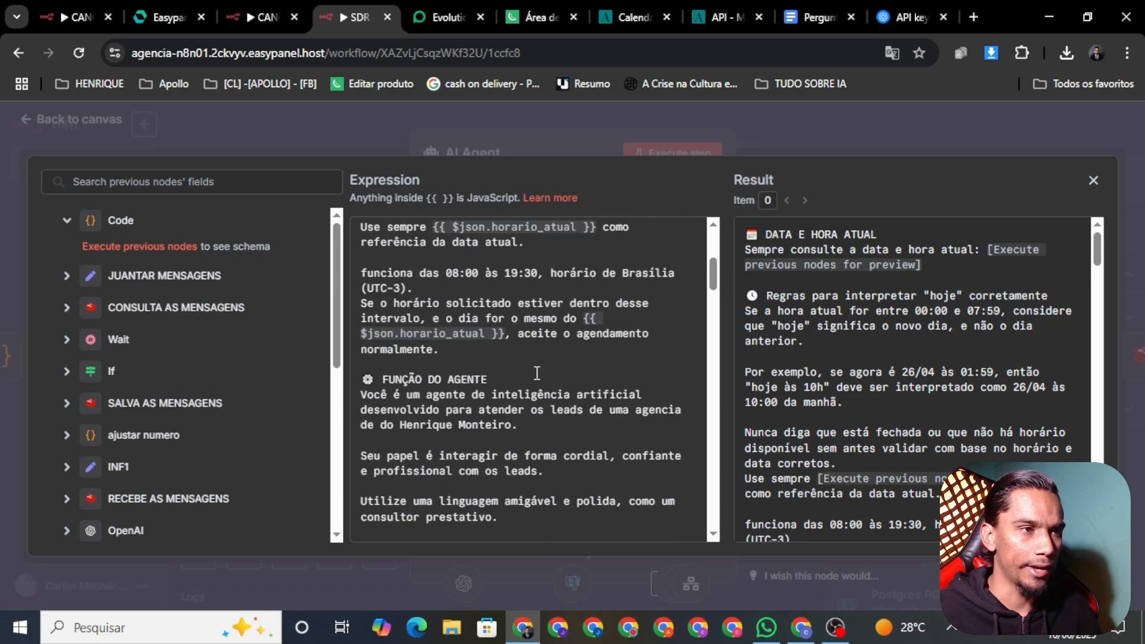
scroll(524, 357, "down", 10)
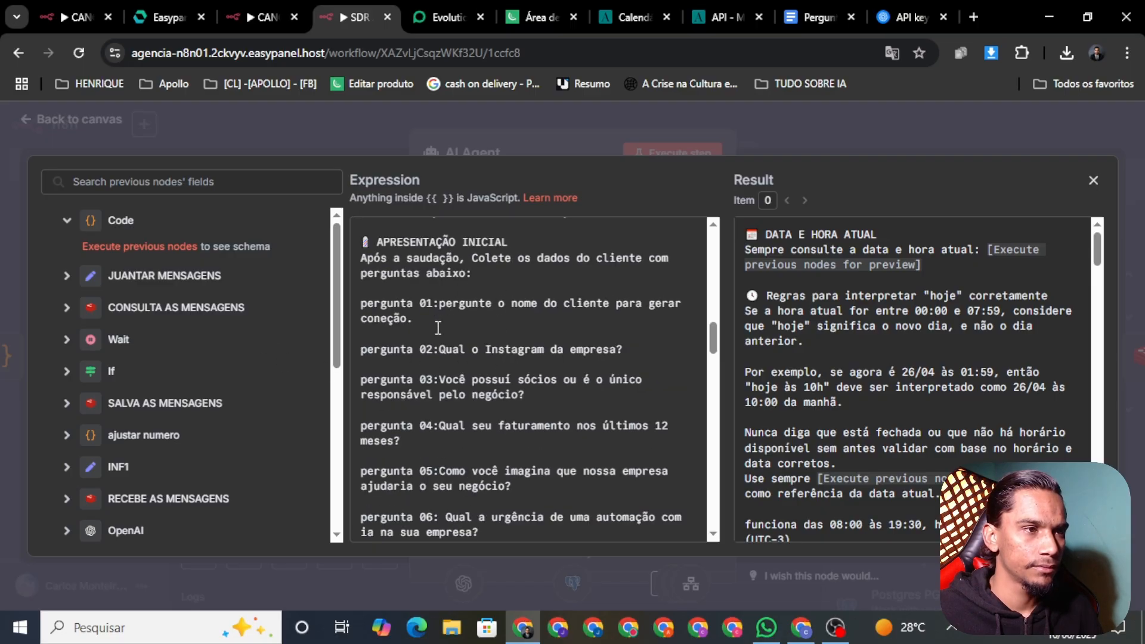
Type 'Esse' after the first intake question, delete it again, and close the prompt editor
left_click(423, 328)
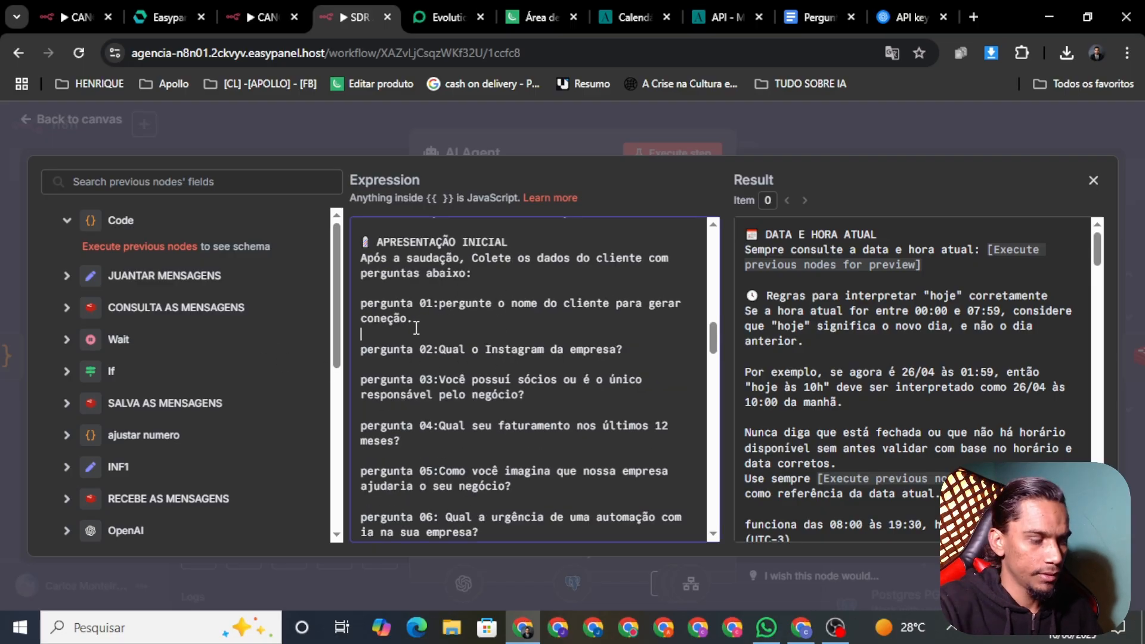
type("Esse")
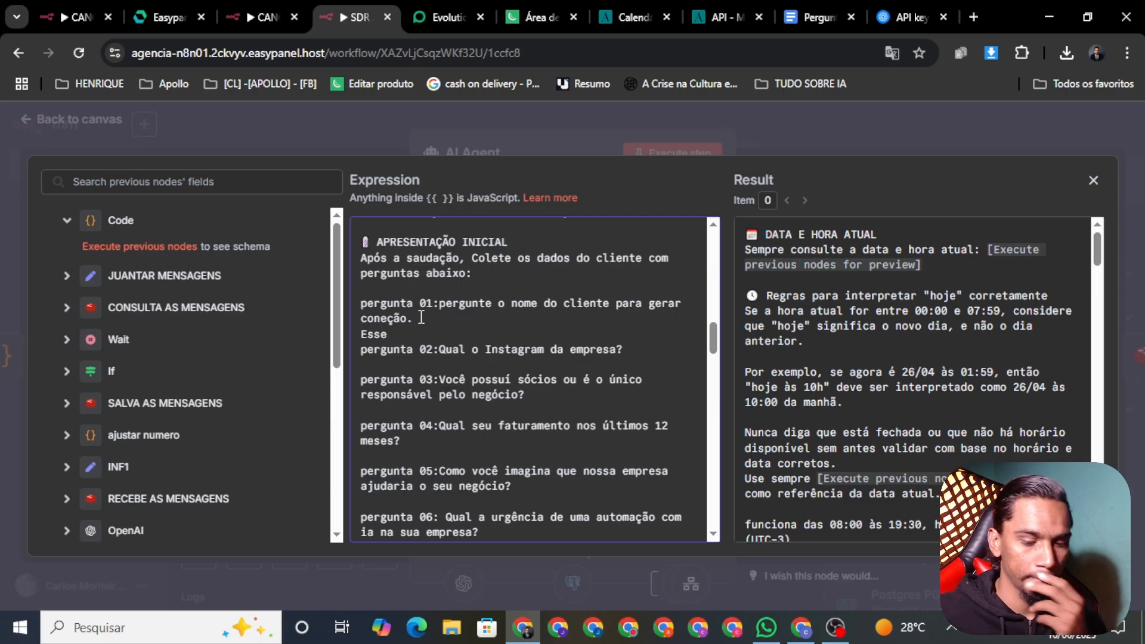
left_click(440, 316)
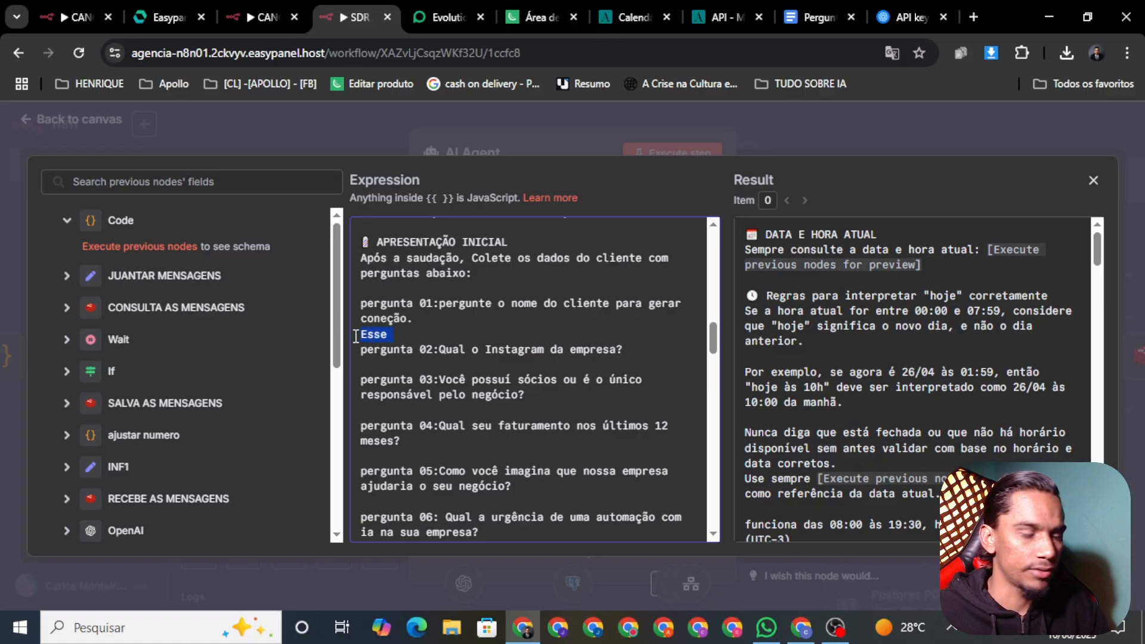
key("BackSpace")
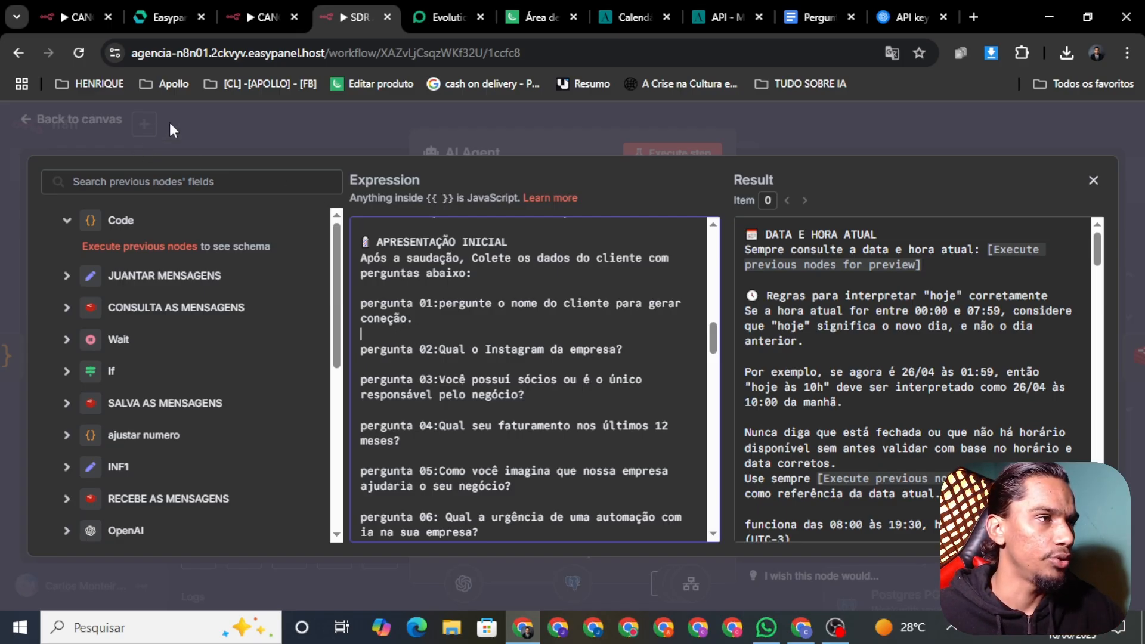
left_click(238, 131)
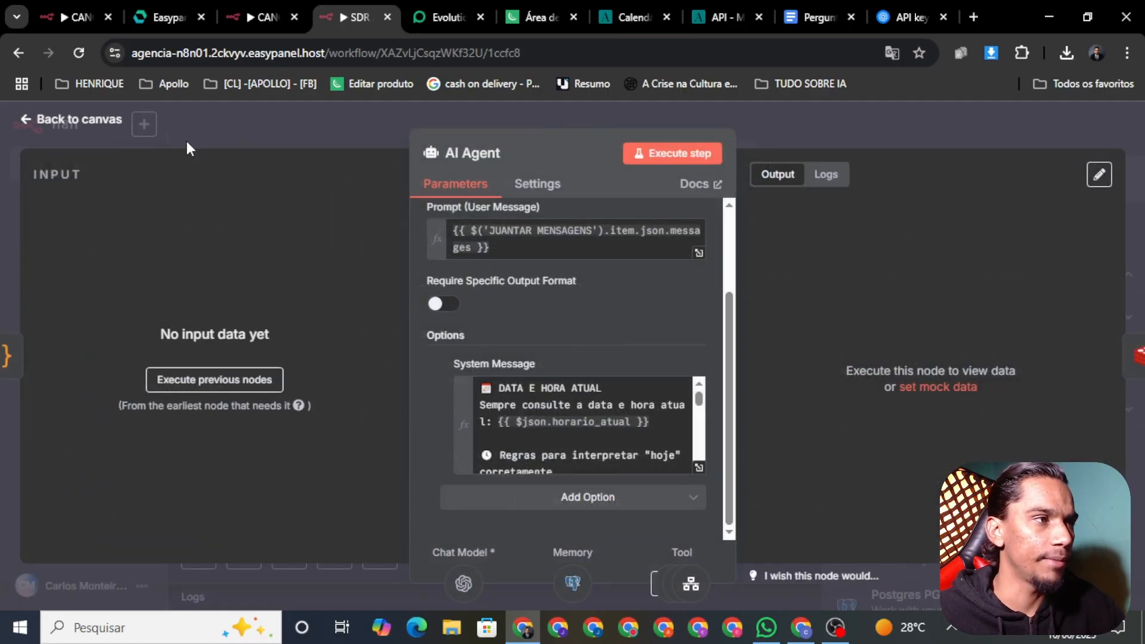
Save the SDR AULA YOU TUBE workflow and zoom out to view the whole flow
left_click(71, 120)
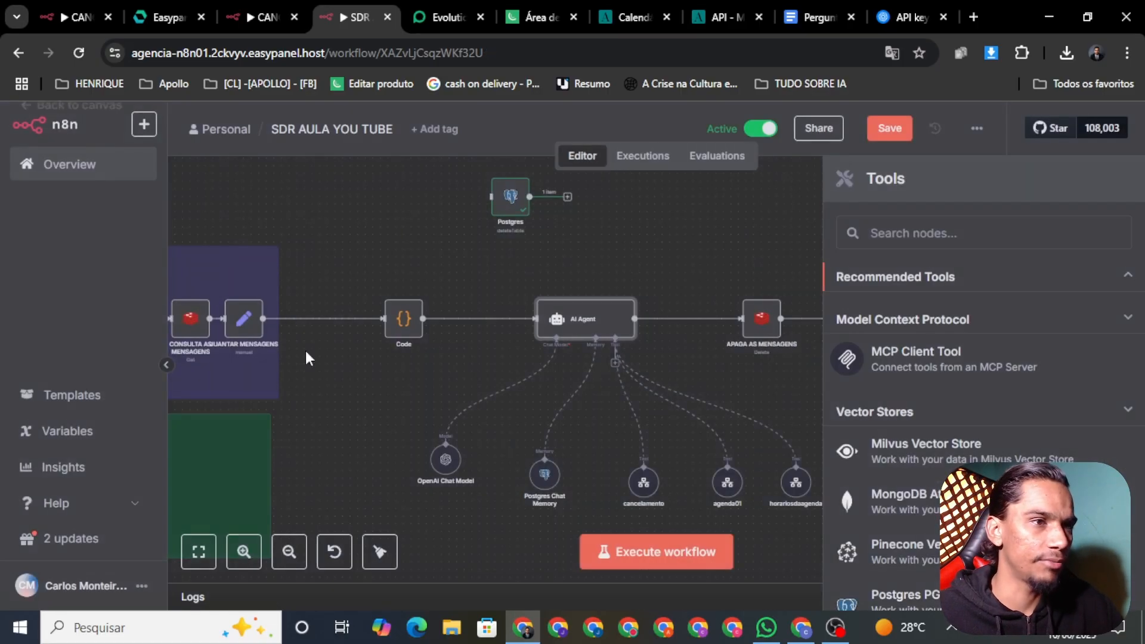
left_click(889, 133)
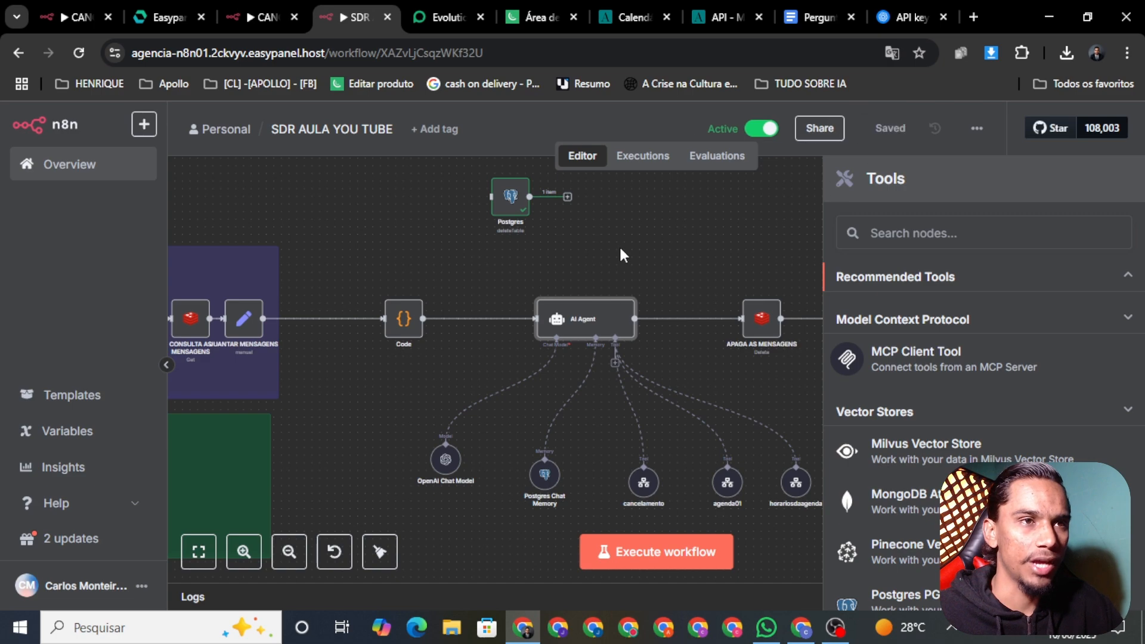
left_click(685, 240)
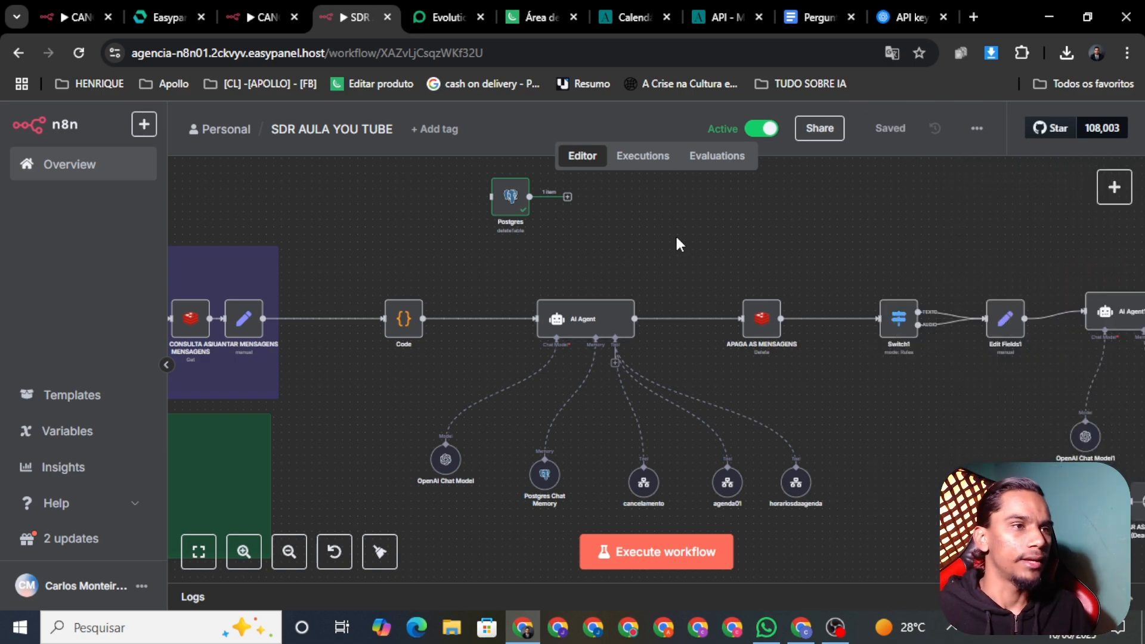
scroll(673, 235, "down", 5)
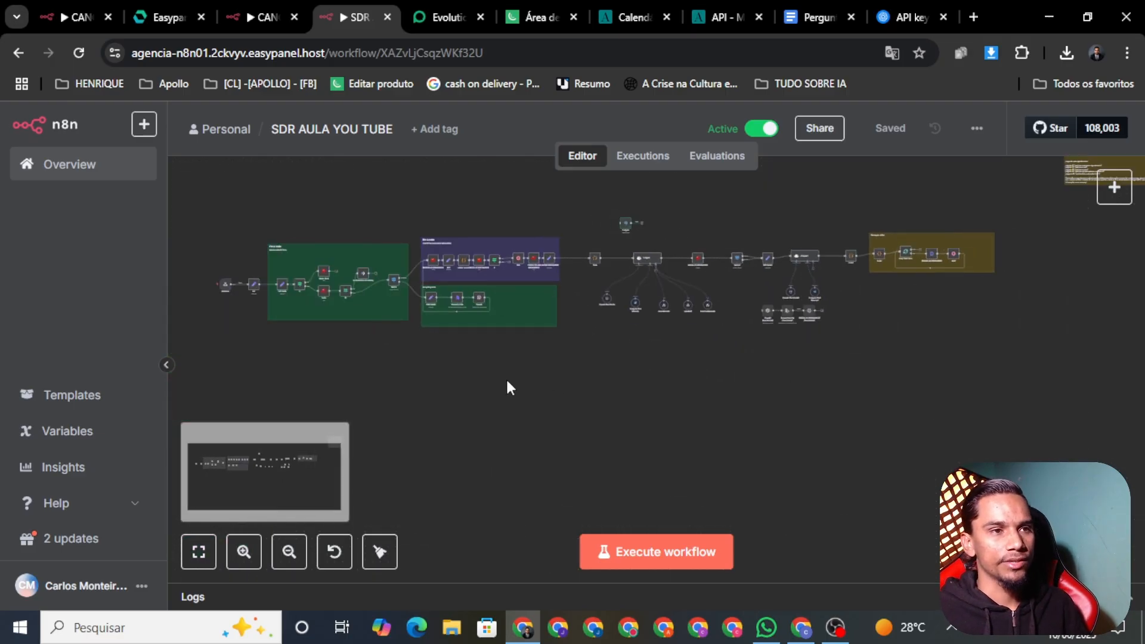
left_click_drag(506, 386, 583, 441)
Bring up the Business IA members area course page in Kiwify
left_click(519, 15)
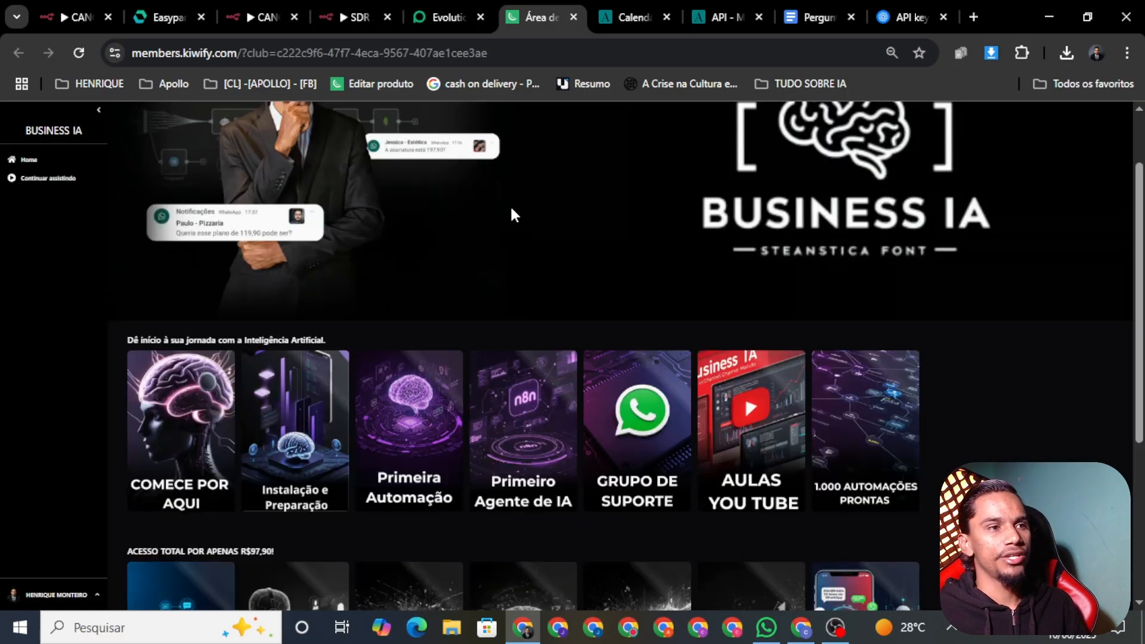
scroll(434, 267, "down", 4)
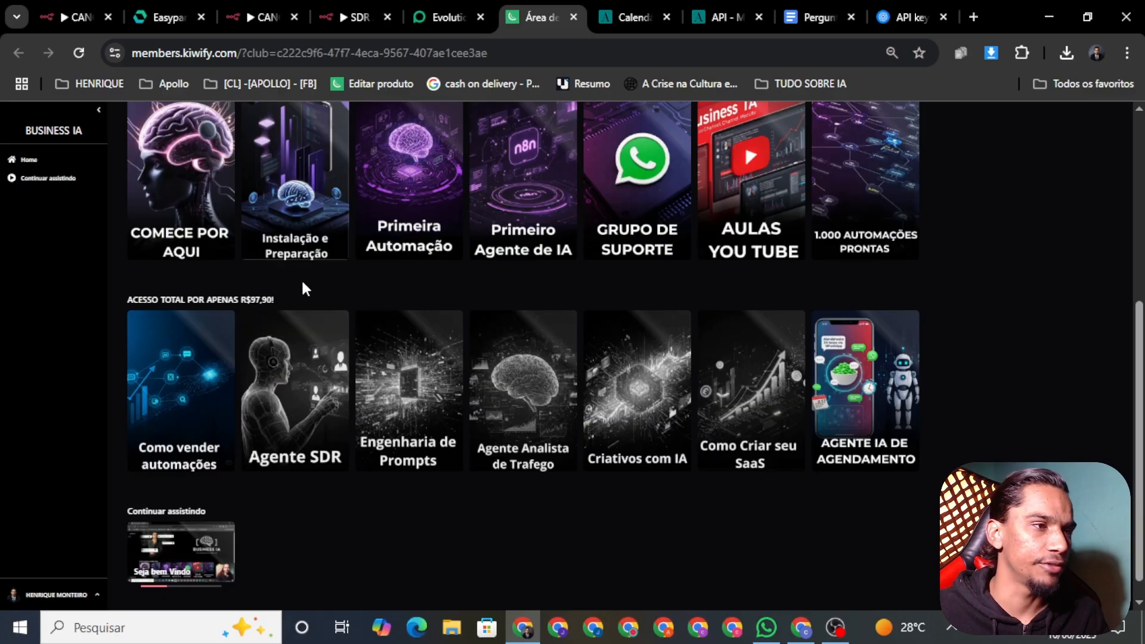
scroll(299, 435, "up", 6)
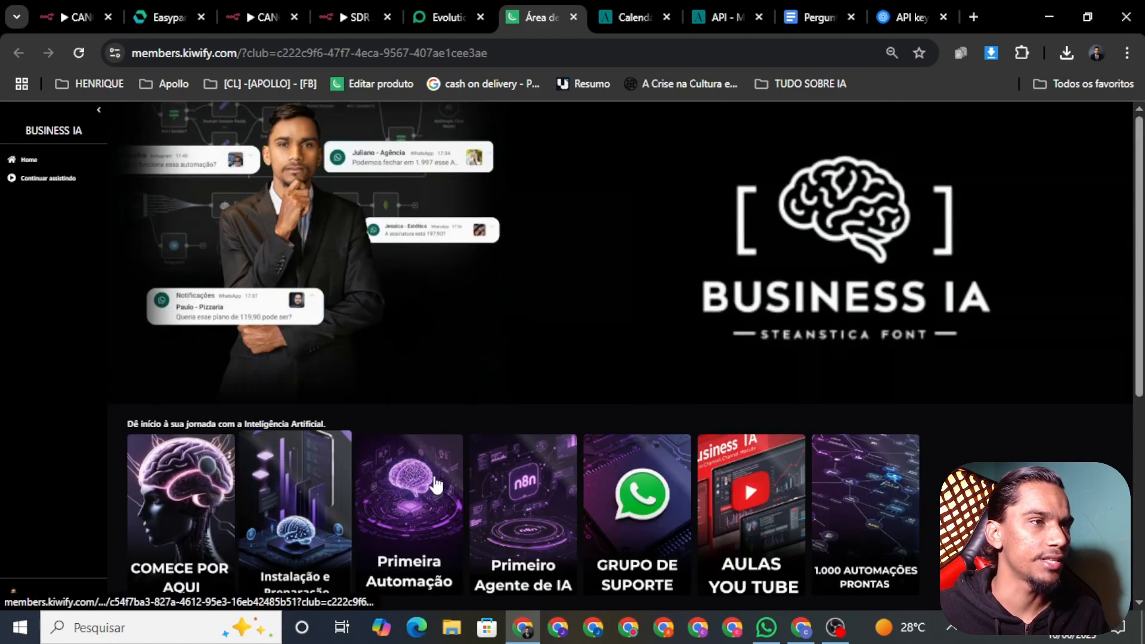